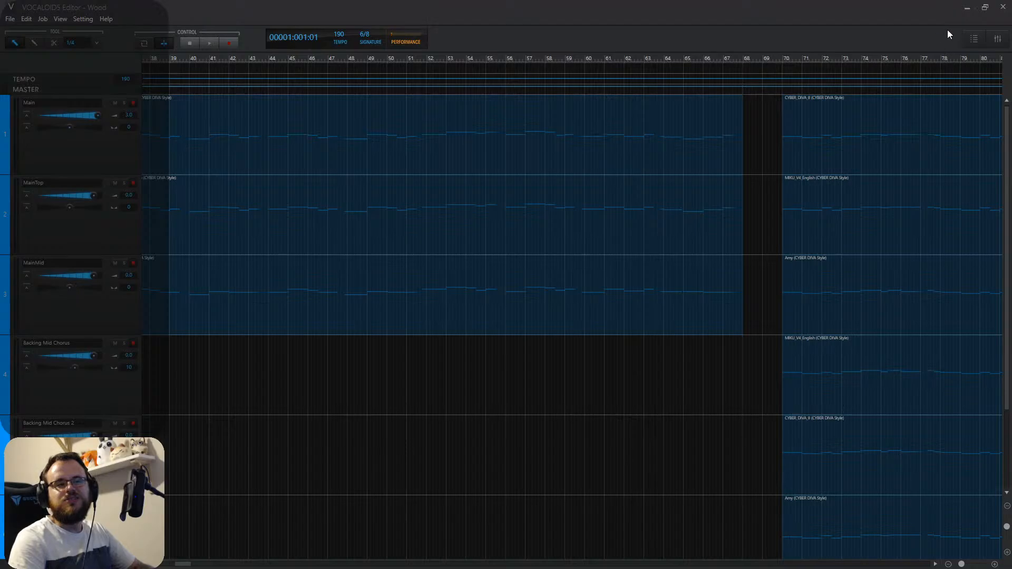
Switch from VOCALOID5 Editor to the Wood3-06 project in Cubase and play the arrangement from bar 1.
{"action": "left_click", "coordinate": [966, 8]}
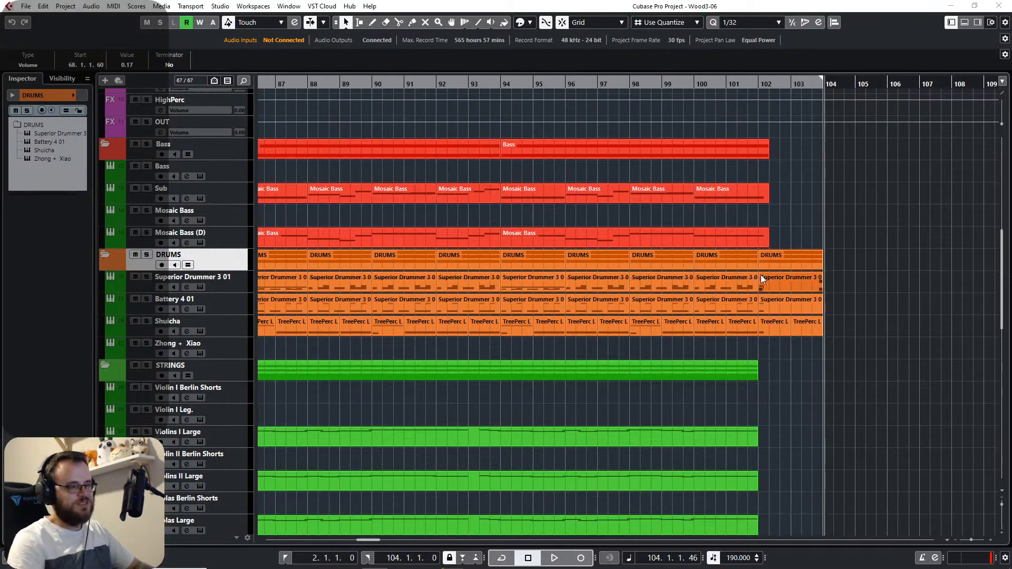
{"action": "left_click", "coordinate": [841, 287]}
{"action": "key", "text": "Home"}
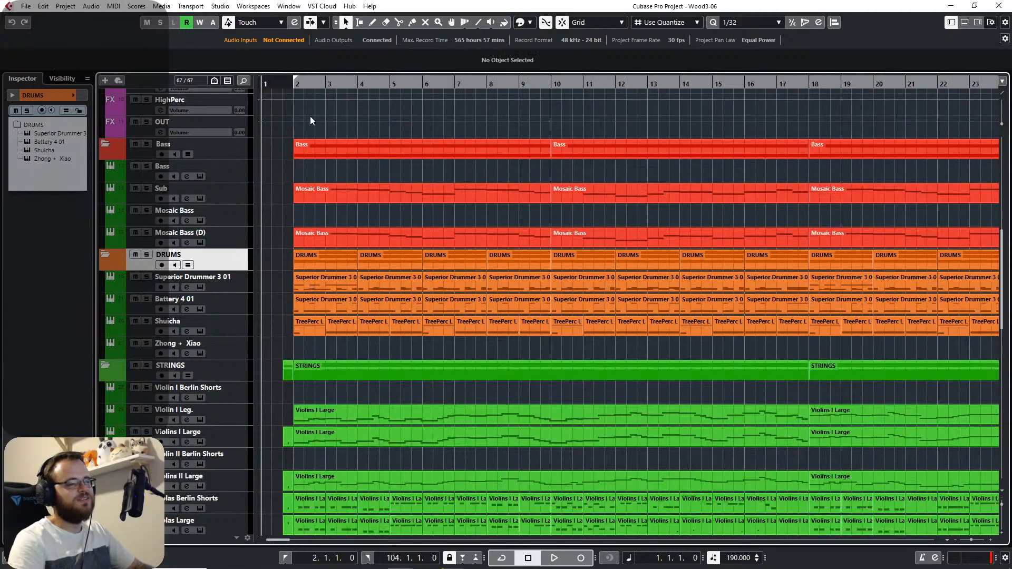
{"action": "left_click", "coordinate": [263, 85]}
{"action": "left_click_drag", "start_coordinate": [263, 84], "coordinate": [260, 85]}
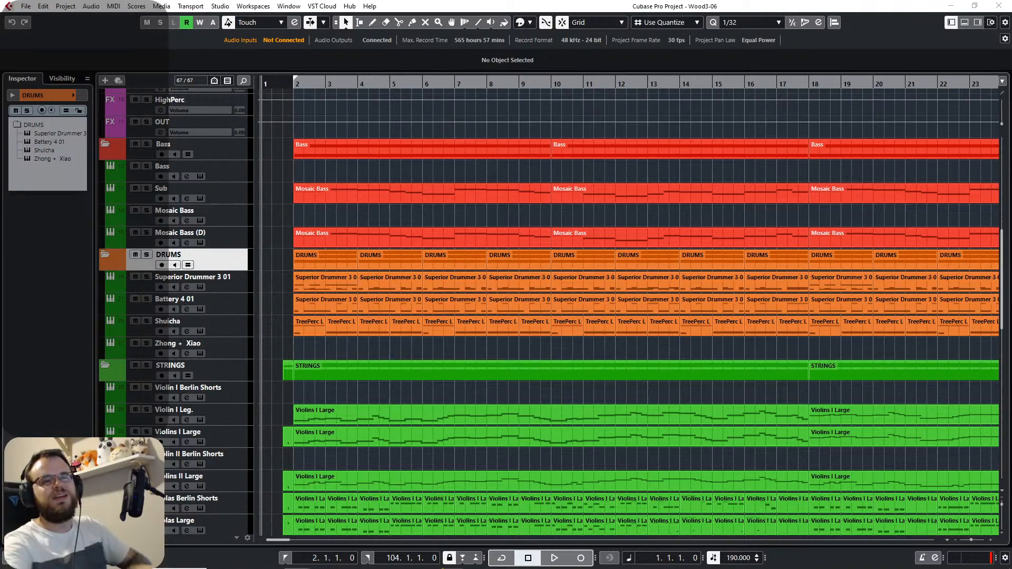
{"action": "left_click", "coordinate": [266, 82]}
{"action": "key", "text": "space"}
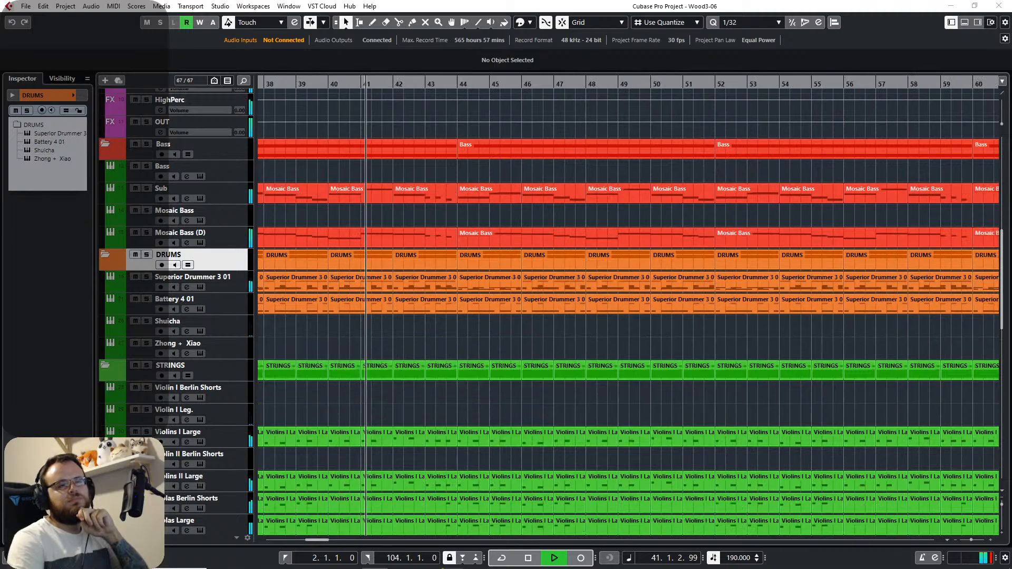
Open Lyrics.txt in Notepad beside the playing arrangement, enlarge its text to 160% and read through the lyrics.
{"action": "key", "text": "super+e"}
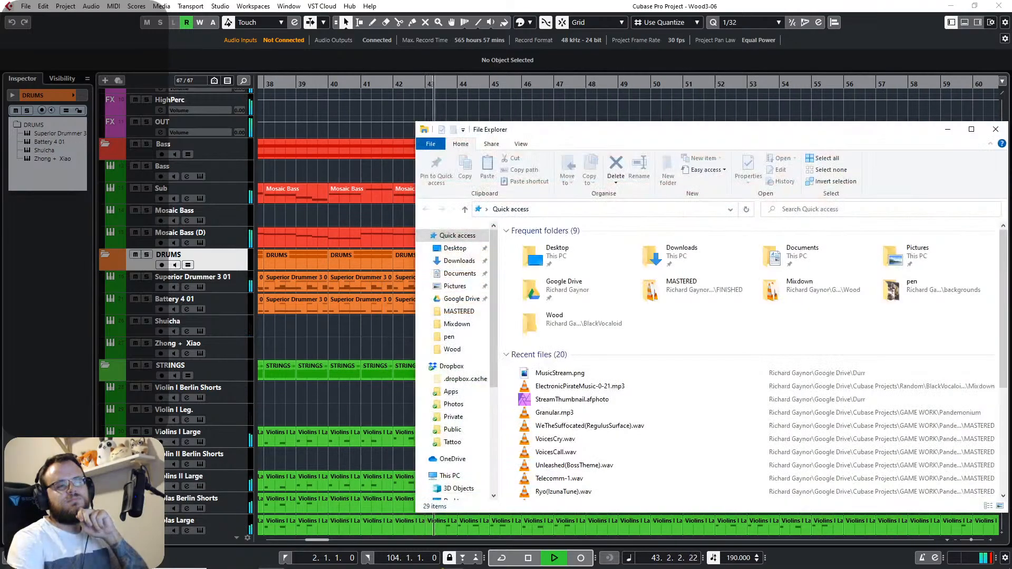
{"action": "left_click_drag", "start_coordinate": [766, 135], "coordinate": [1011, 135]}
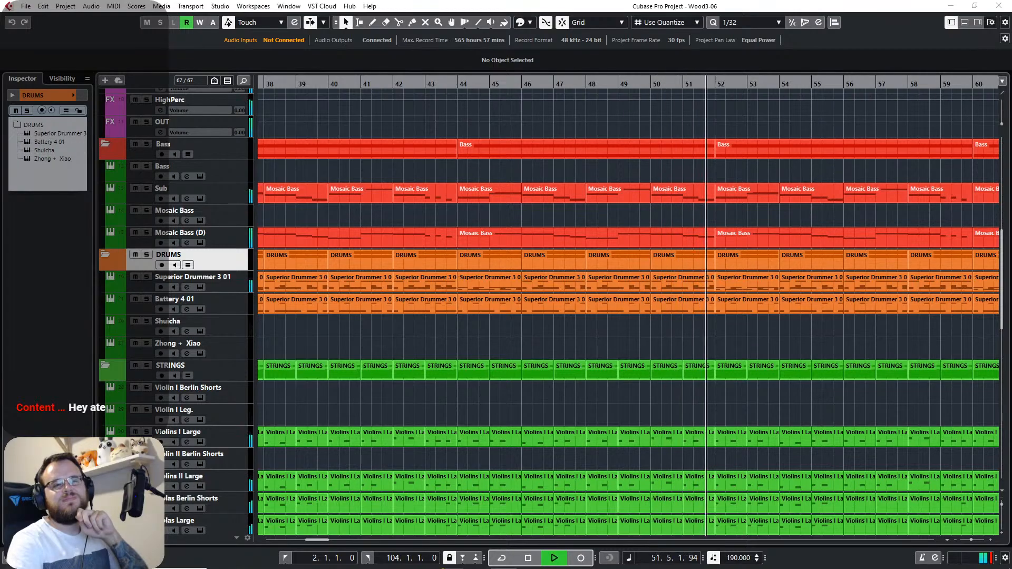
{"action": "left_click_drag", "start_coordinate": [1011, 101], "coordinate": [854, 101]}
{"action": "scroll", "coordinate": [740, 317], "scroll_direction": "up", "scroll_amount": 6, "text": "ctrl"}
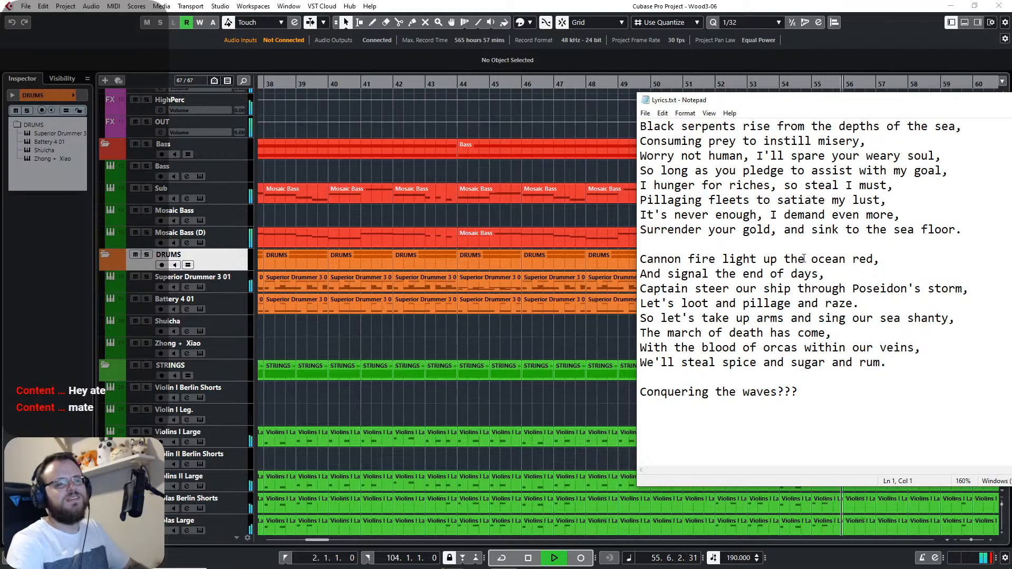
{"action": "left_click_drag", "start_coordinate": [640, 202], "coordinate": [909, 213]}
{"action": "left_click", "coordinate": [909, 213]}
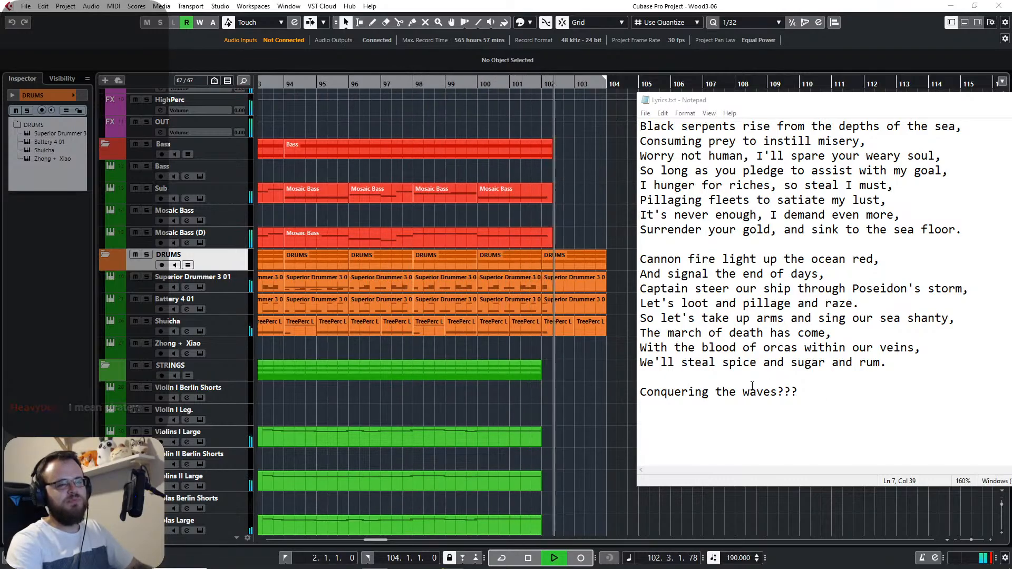
Stop playback, go back to the break around bar 68 and bring up the lyrics beside it.
{"action": "left_click", "coordinate": [595, 415]}
{"action": "key", "text": "space"}
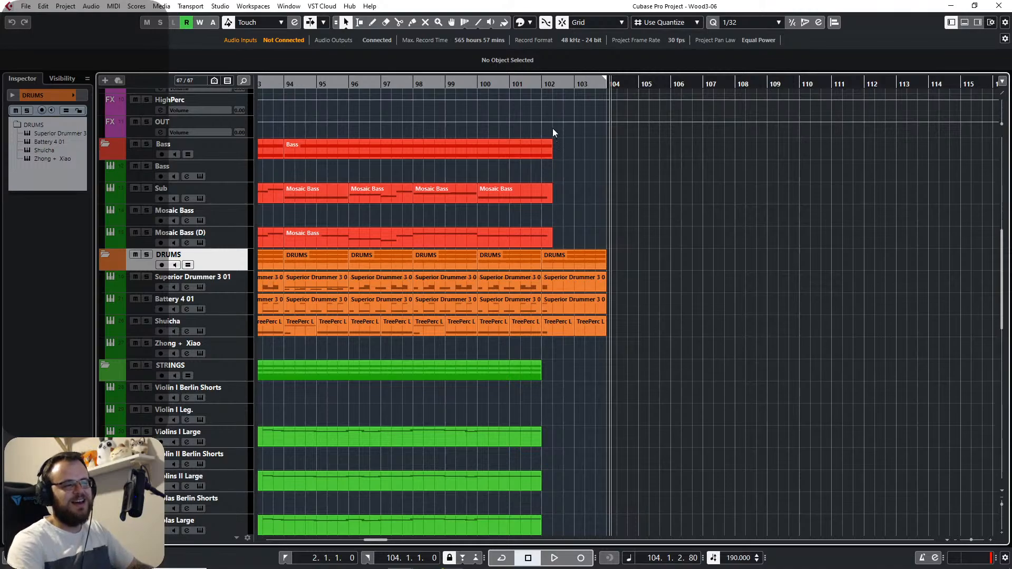
{"action": "left_click", "coordinate": [534, 81]}
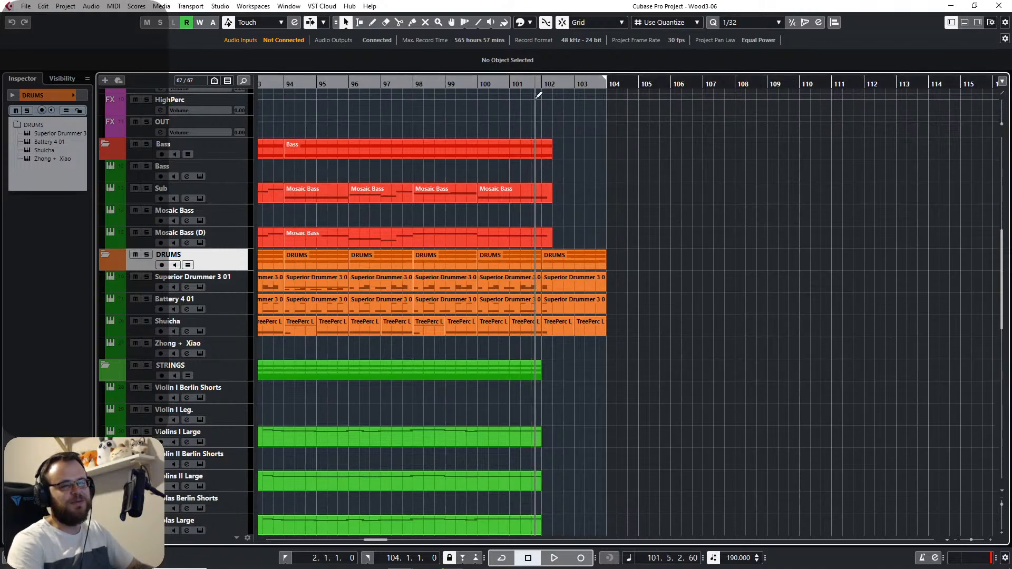
{"action": "mouse_move", "coordinate": [663, 548]}
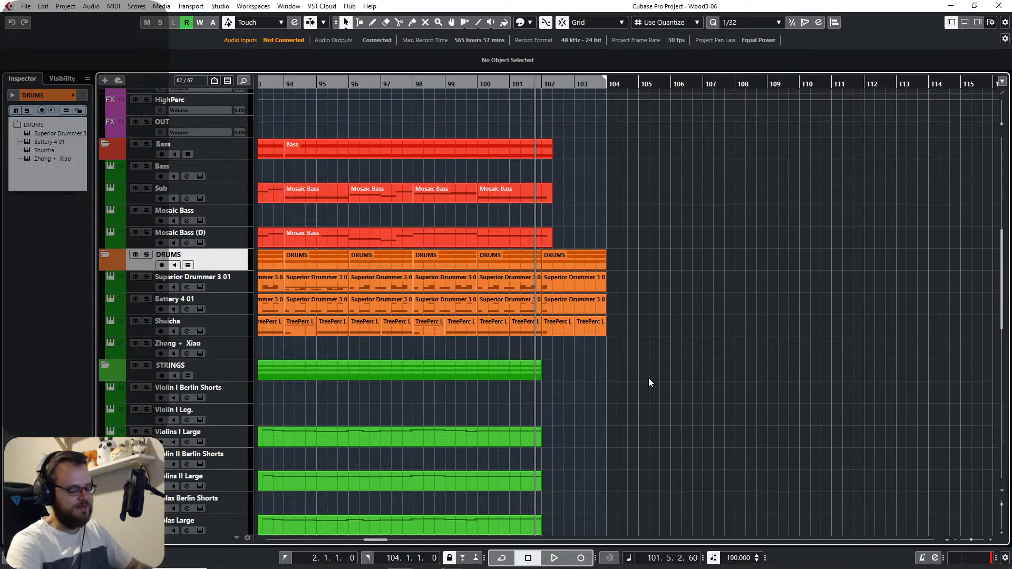
{"action": "left_click_drag", "start_coordinate": [576, 401], "coordinate": [621, 298]}
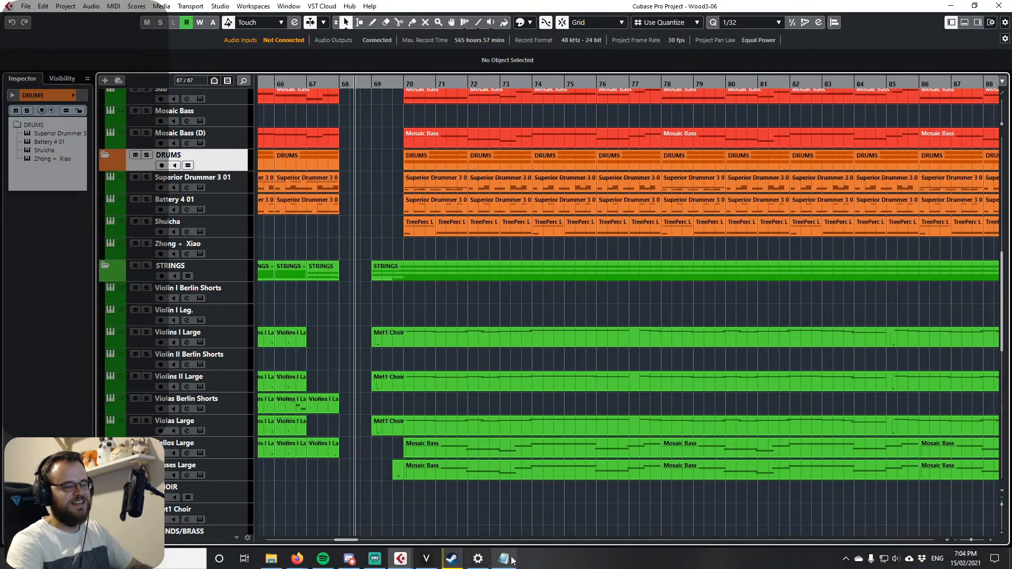
{"action": "left_click", "coordinate": [512, 559]}
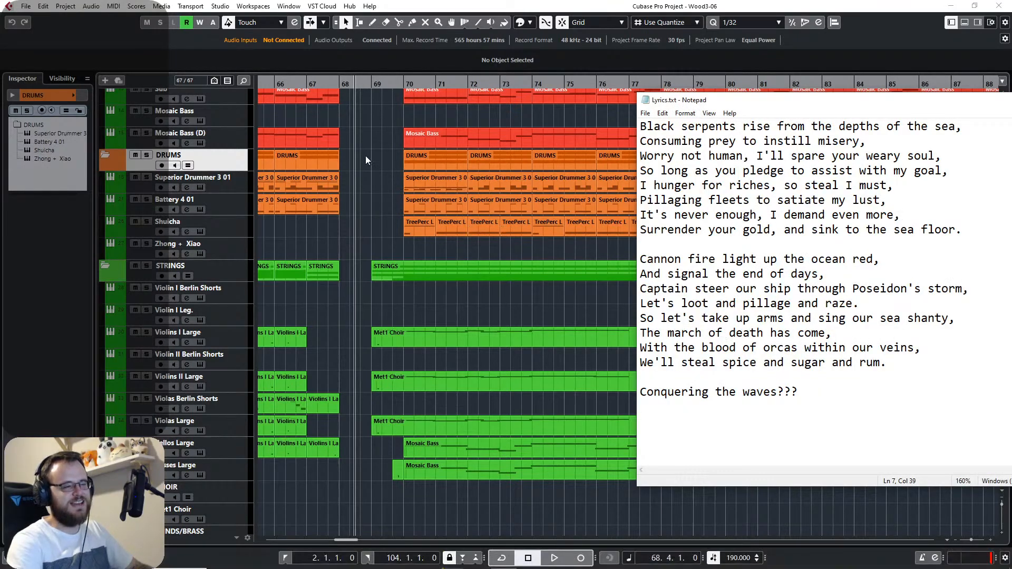
Examine the bars leading into the break, placing the playhead around bar 68 and moving it back bar by bar to bar 65.
{"action": "left_click", "coordinate": [338, 82]}
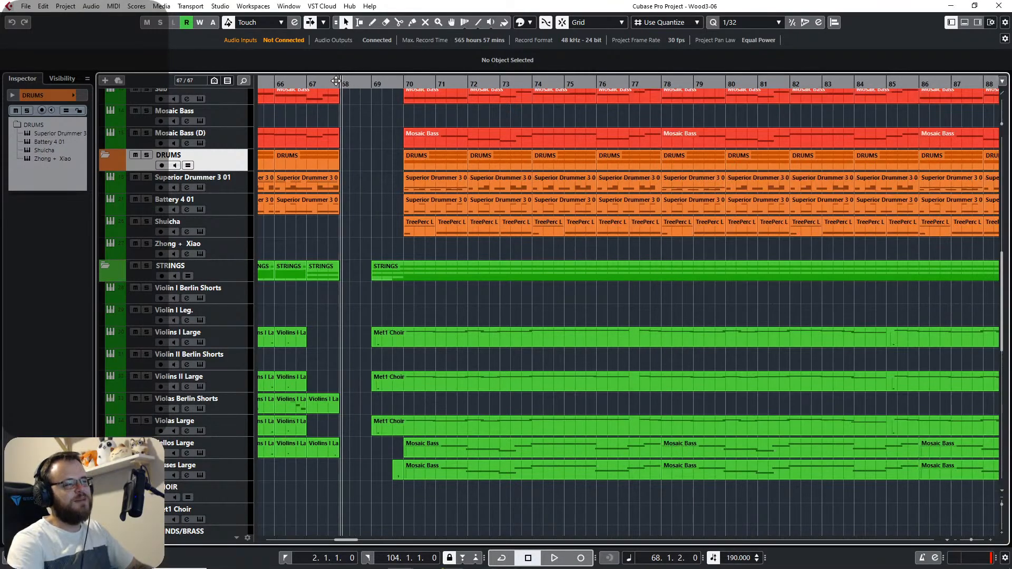
{"action": "left_click", "coordinate": [338, 81]}
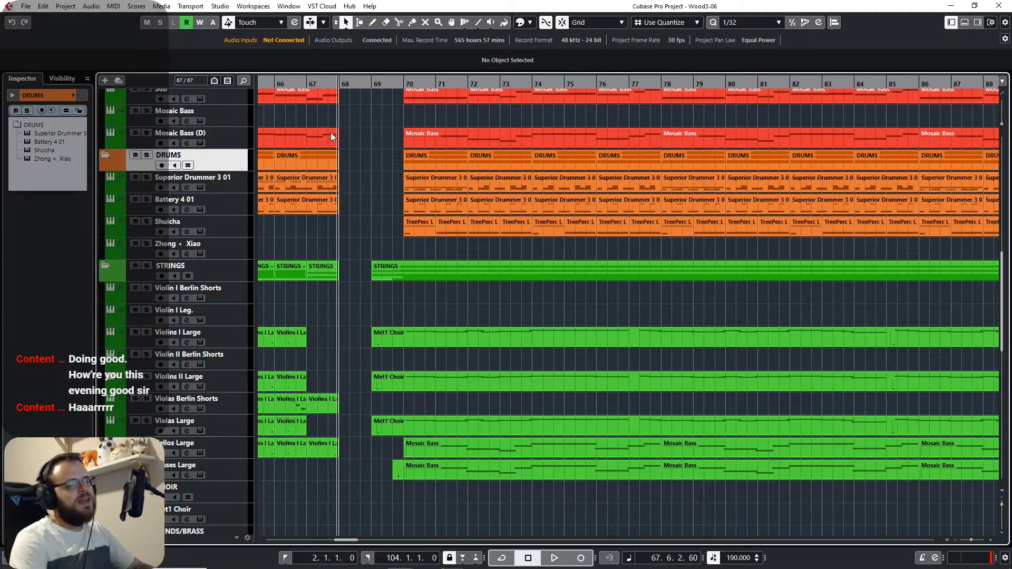
{"action": "left_click", "coordinate": [347, 83]}
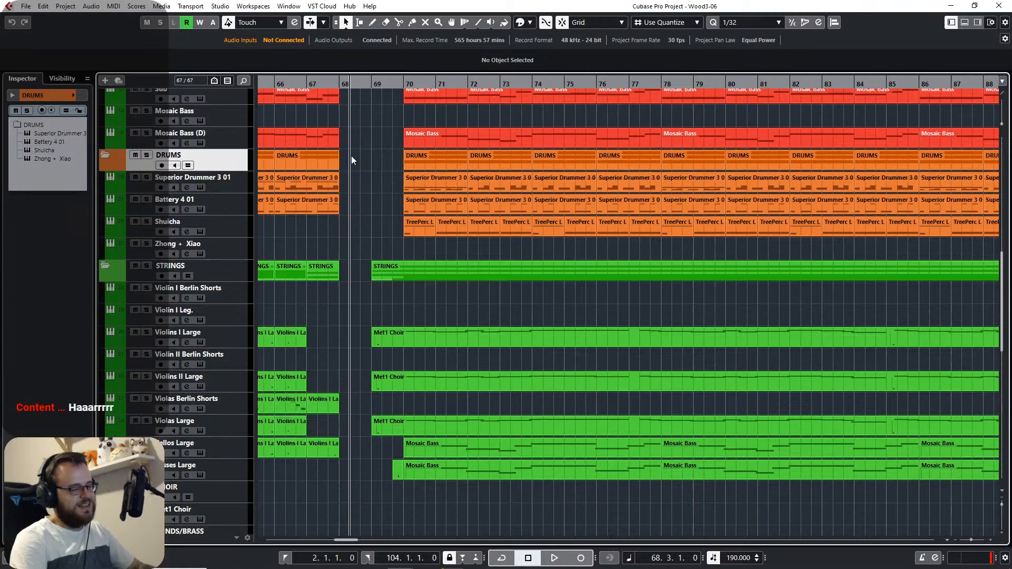
{"action": "scroll", "coordinate": [421, 174], "scroll_direction": "up", "scroll_amount": 1}
{"action": "scroll", "coordinate": [509, 191], "scroll_direction": "left", "scroll_amount": 6}
{"action": "scroll", "coordinate": [469, 234], "scroll_direction": "down", "scroll_amount": 2}
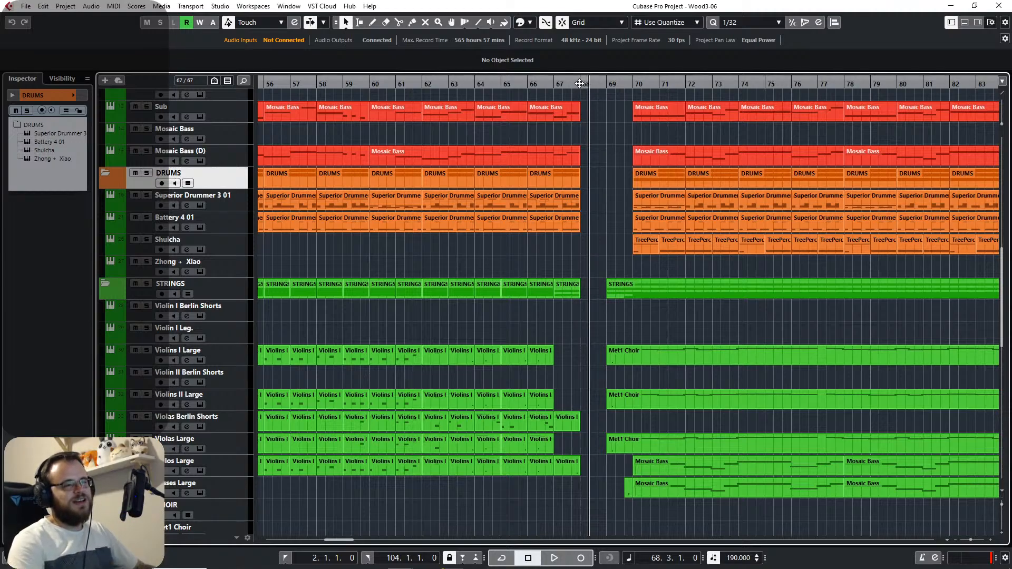
{"action": "left_click", "coordinate": [580, 83]}
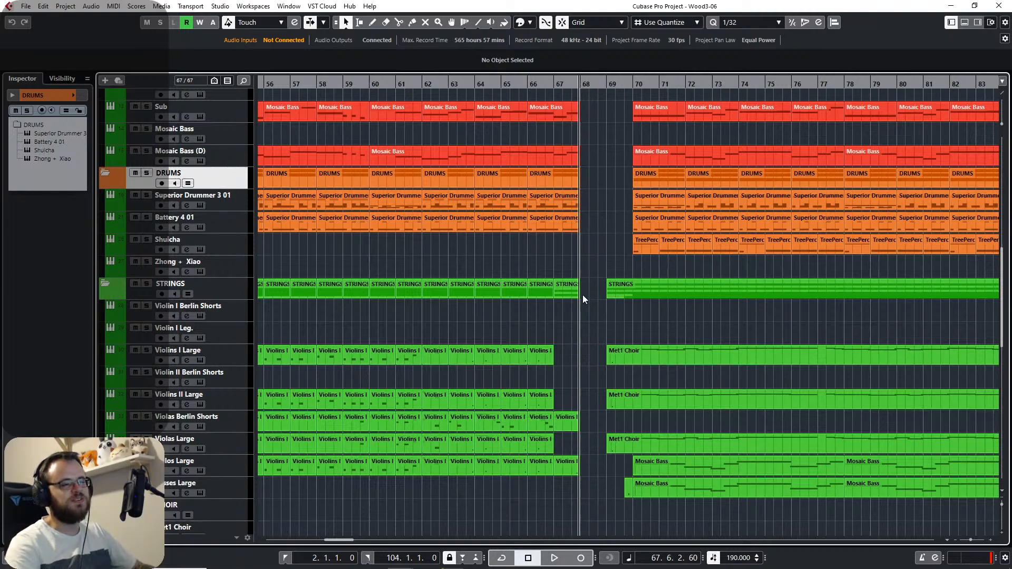
{"action": "scroll", "coordinate": [580, 97], "scroll_direction": "down", "scroll_amount": 2}
{"action": "left_click", "coordinate": [552, 85]}
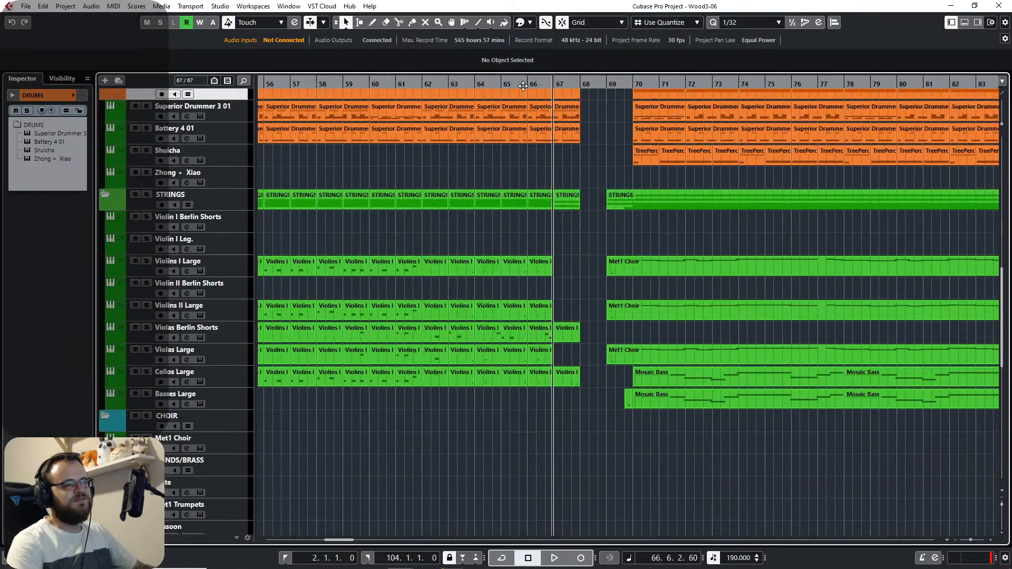
{"action": "left_click", "coordinate": [526, 84]}
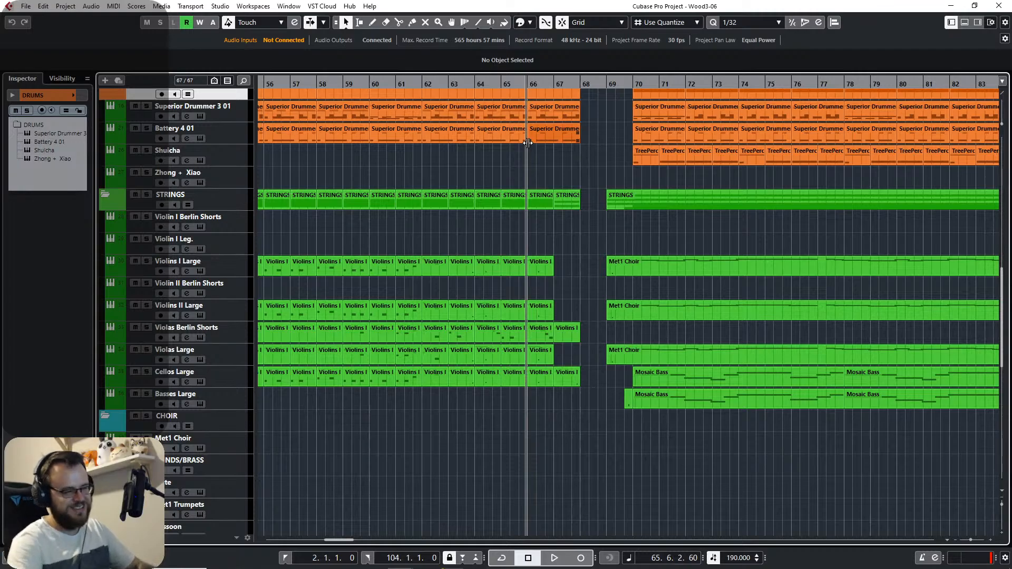
{"action": "left_click", "coordinate": [500, 82]}
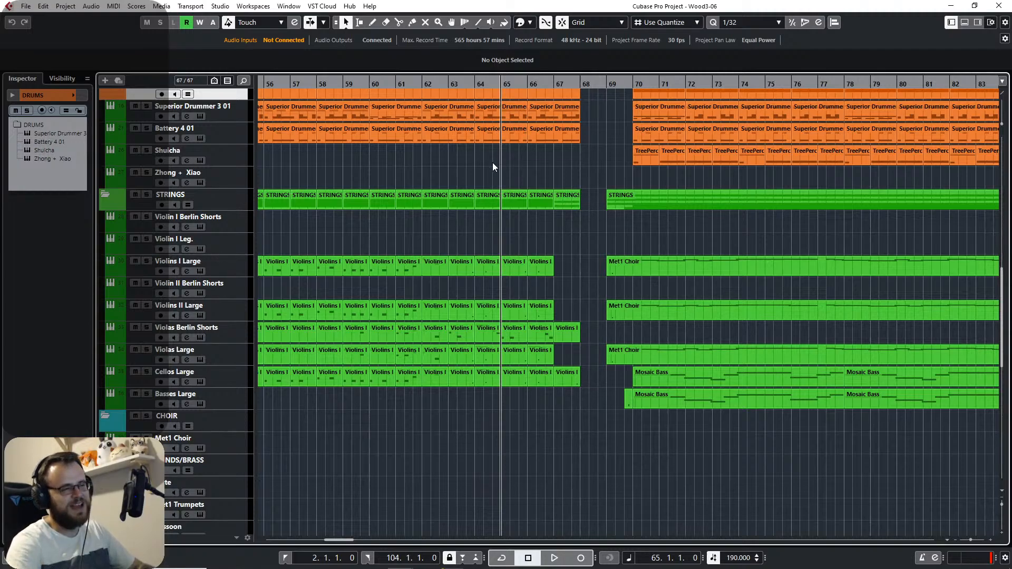
Play the middle section from bar 35 into the break at bar 68, following along with Lyrics.txt.
{"action": "left_click_drag", "start_coordinate": [489, 164], "coordinate": [767, 185]}
{"action": "left_click", "coordinate": [414, 83]}
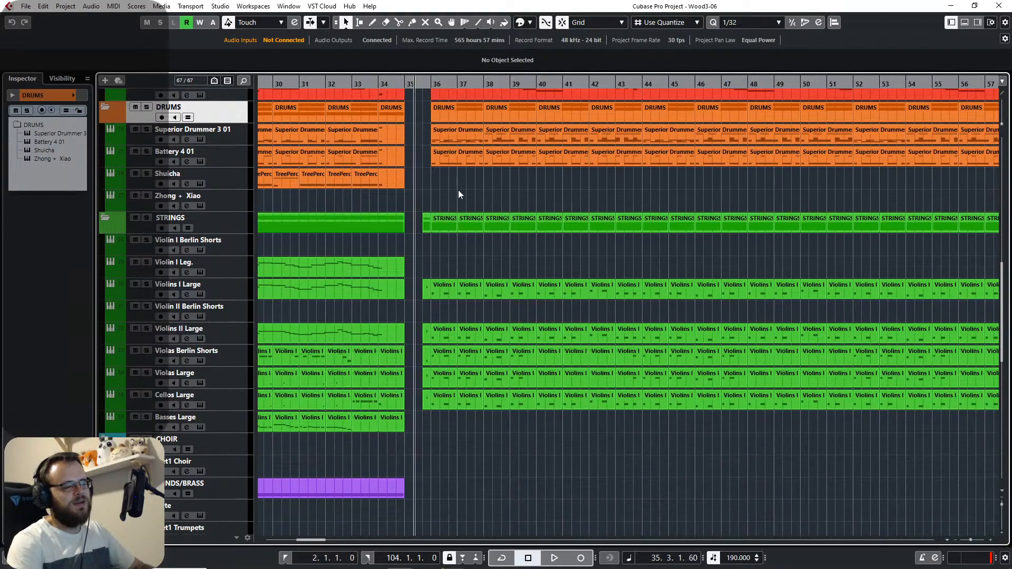
{"action": "key", "text": "space"}
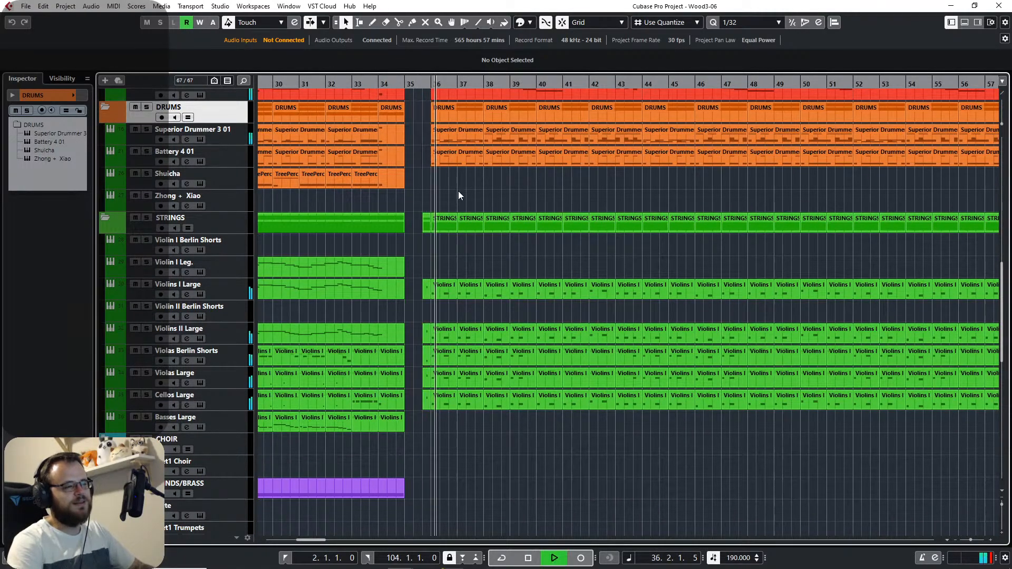
{"action": "mouse_move", "coordinate": [345, 568]}
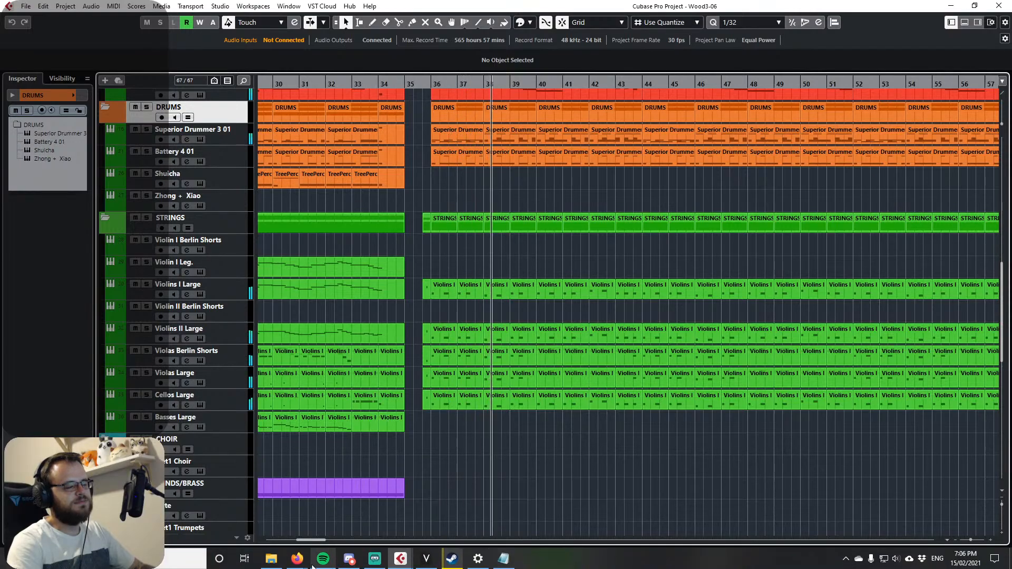
{"action": "left_click", "coordinate": [503, 559]}
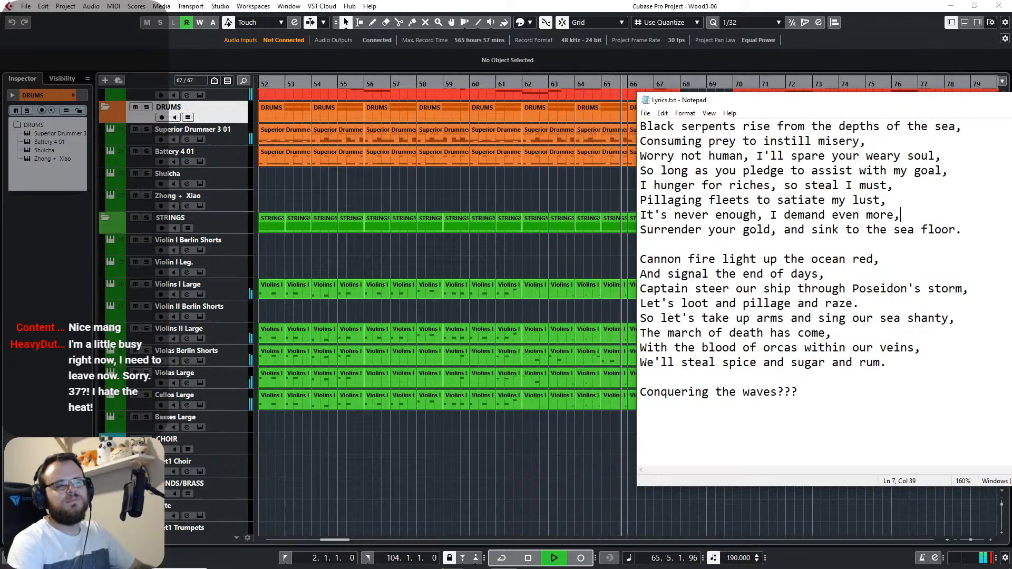
{"action": "left_click", "coordinate": [1011, 99]}
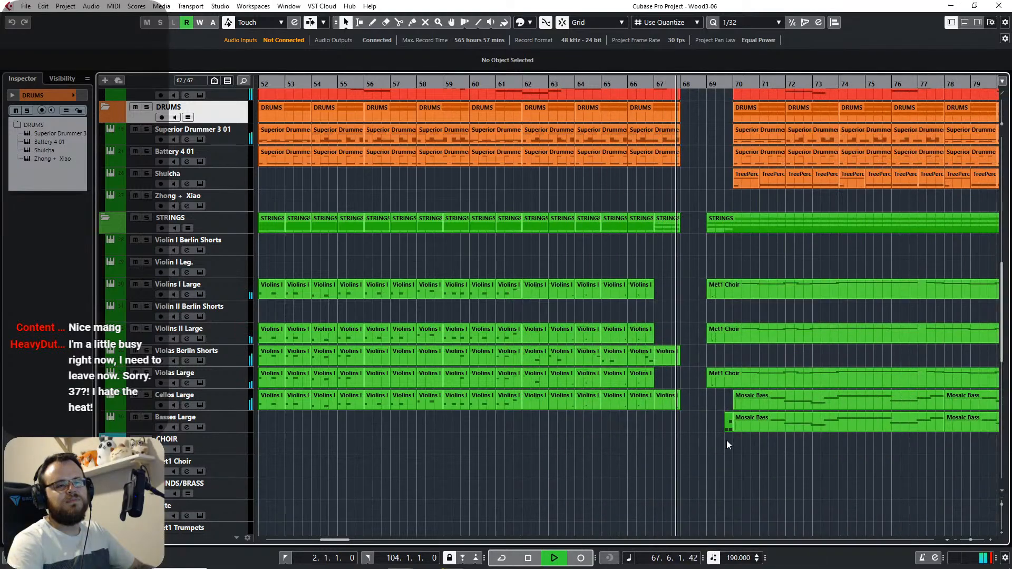
{"action": "key", "text": "space"}
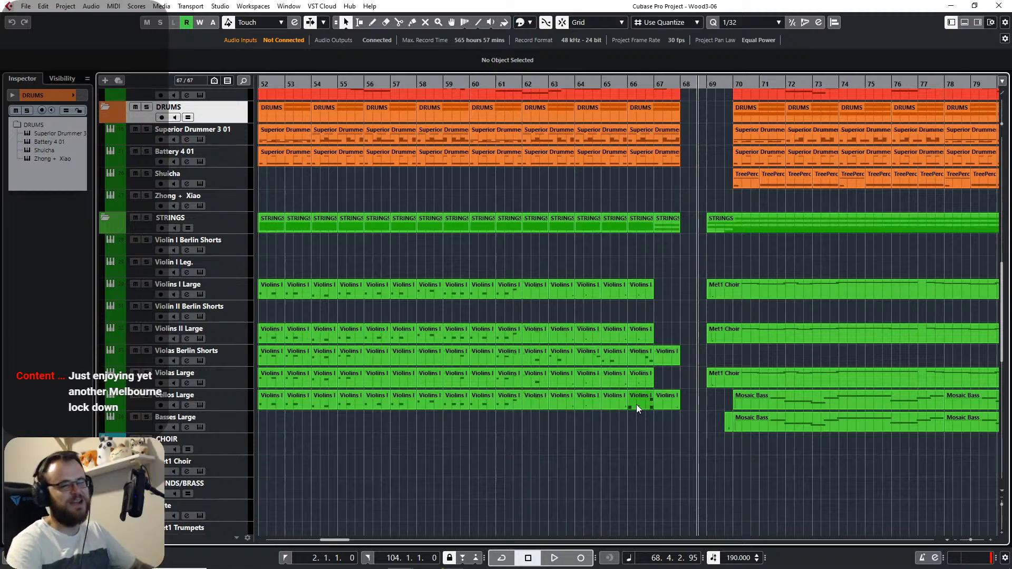
Examine the bass, drum and string parts before the break up close, placing the playhead at bars 67, 66 and 65.
{"action": "scroll", "coordinate": [677, 443], "scroll_direction": "up", "scroll_amount": 2}
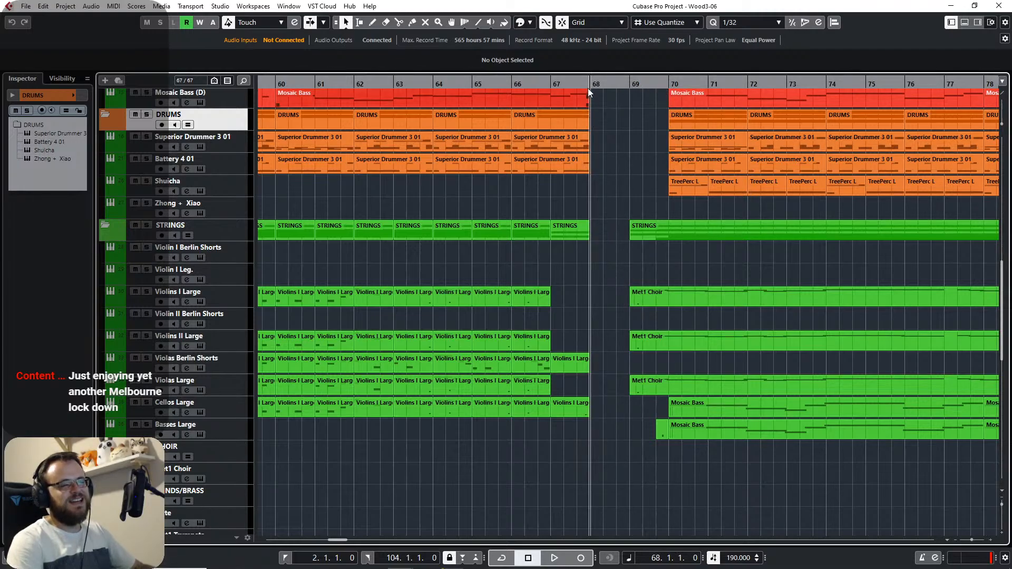
{"action": "left_click", "coordinate": [550, 82]}
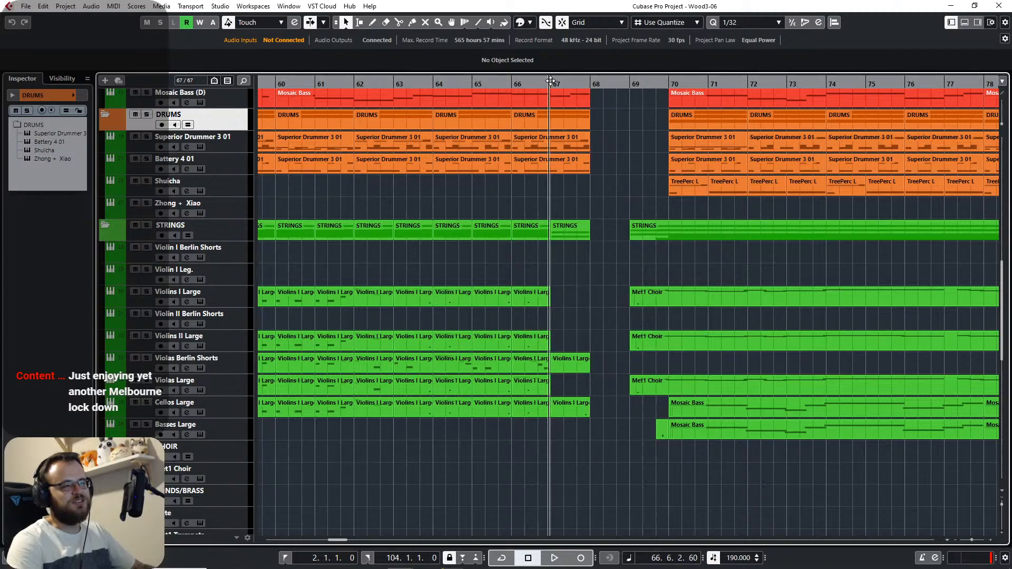
{"action": "left_click", "coordinate": [548, 83]}
{"action": "left_click_drag", "start_coordinate": [563, 356], "coordinate": [484, 357]}
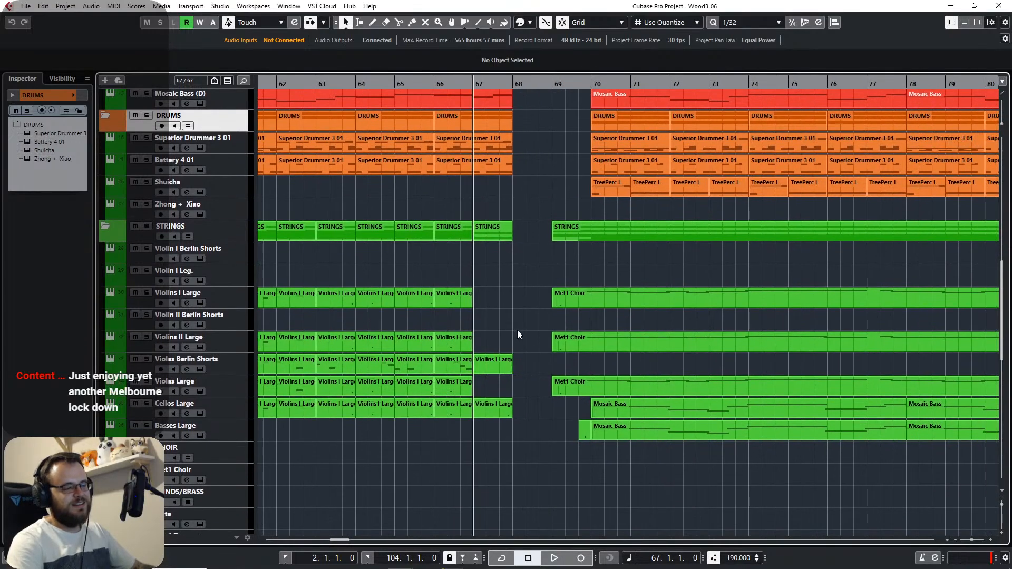
{"action": "scroll", "coordinate": [512, 331], "scroll_direction": "up", "scroll_amount": 1}
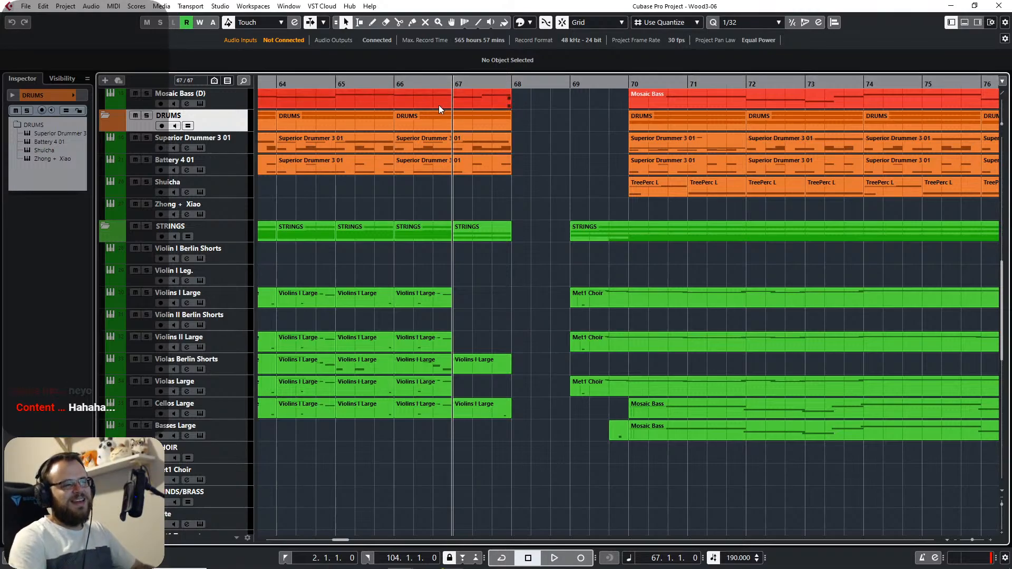
{"action": "left_click", "coordinate": [393, 82]}
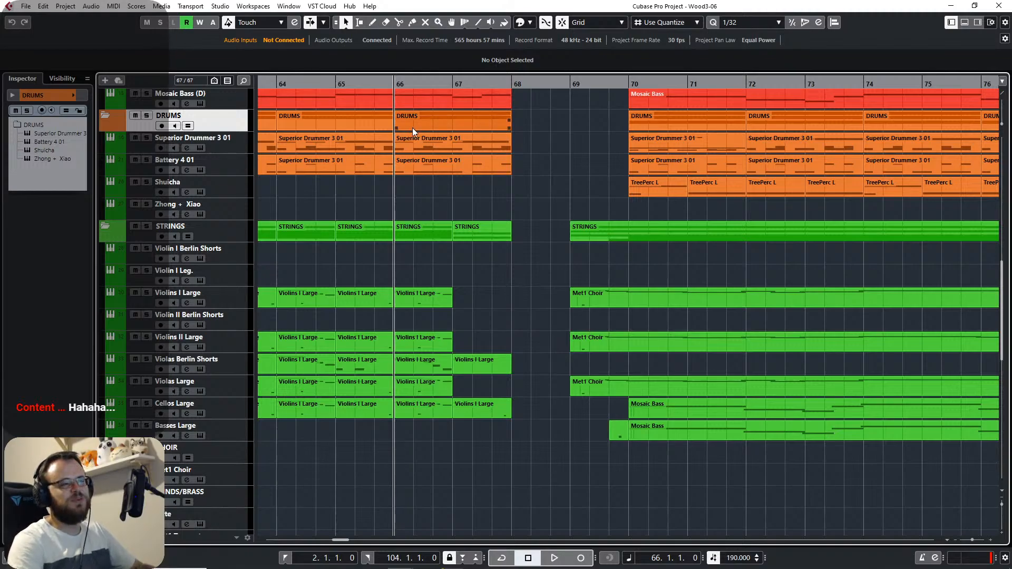
{"action": "left_click", "coordinate": [336, 82]}
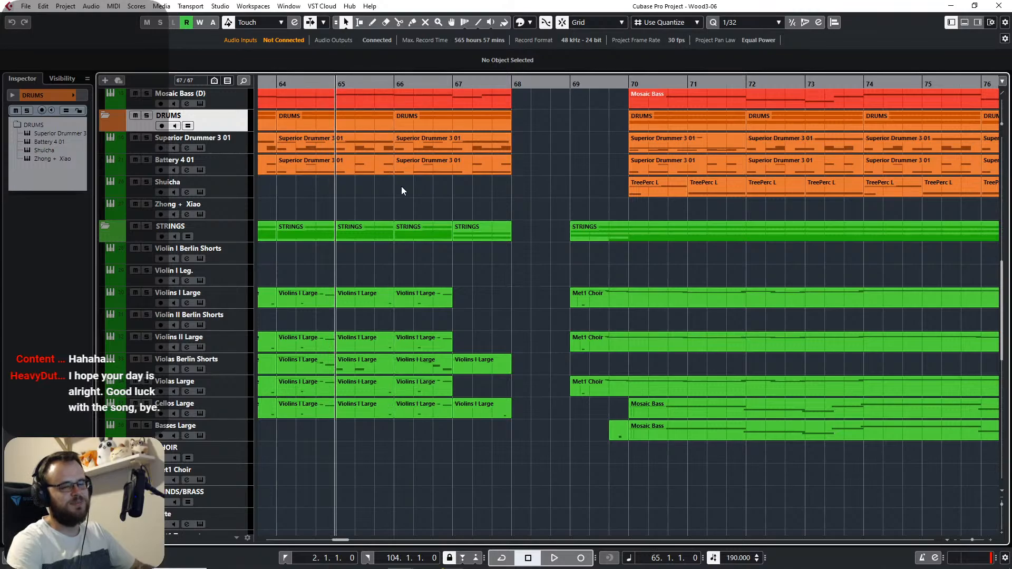
{"action": "scroll", "coordinate": [401, 188], "scroll_direction": "down", "scroll_amount": 5}
{"action": "scroll", "coordinate": [352, 301], "scroll_direction": "up", "scroll_amount": 7}
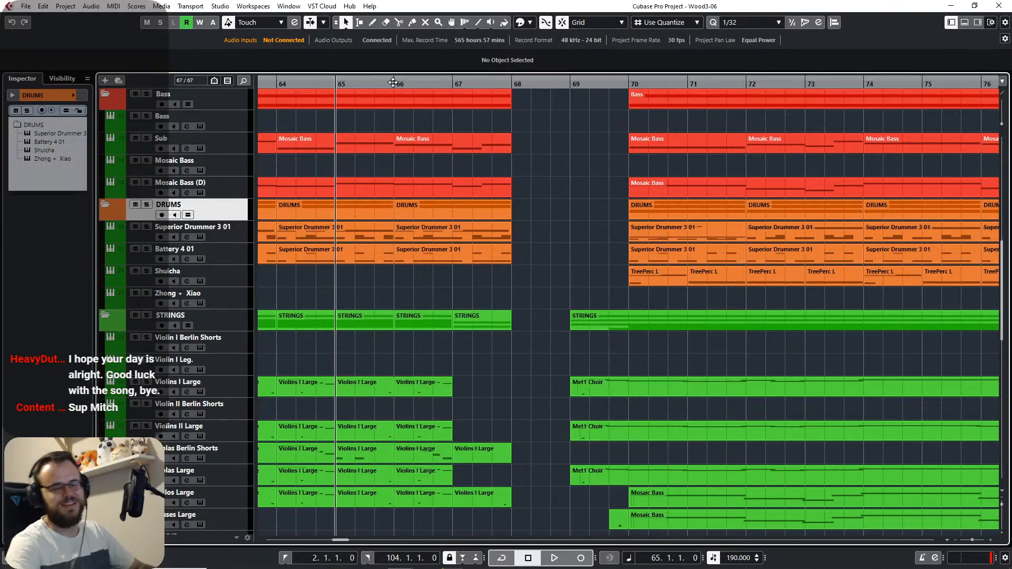
{"action": "left_click_drag", "start_coordinate": [584, 168], "coordinate": [461, 147]}
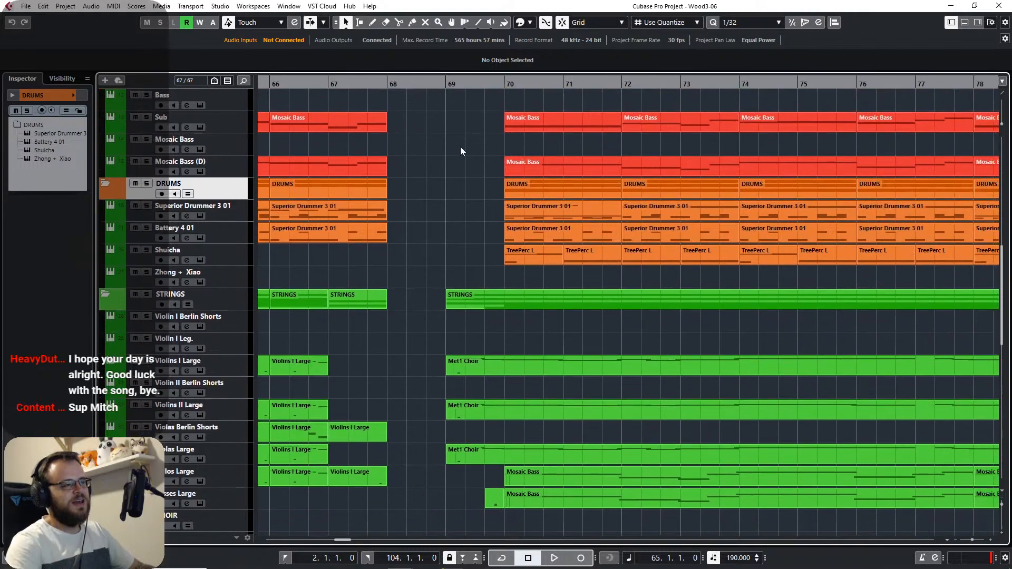
Play the final section from bar 69 and switch to the VOCALOID5 Editor to view its vocal parts from bar 70 onward.
{"action": "left_click", "coordinate": [446, 84]}
{"action": "key", "text": "space"}
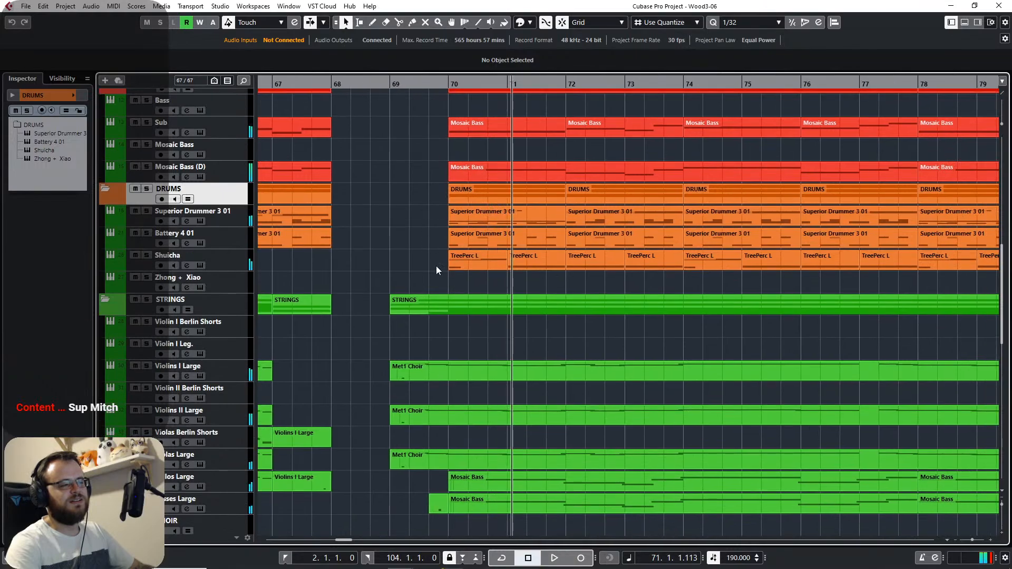
{"action": "mouse_move", "coordinate": [453, 562]}
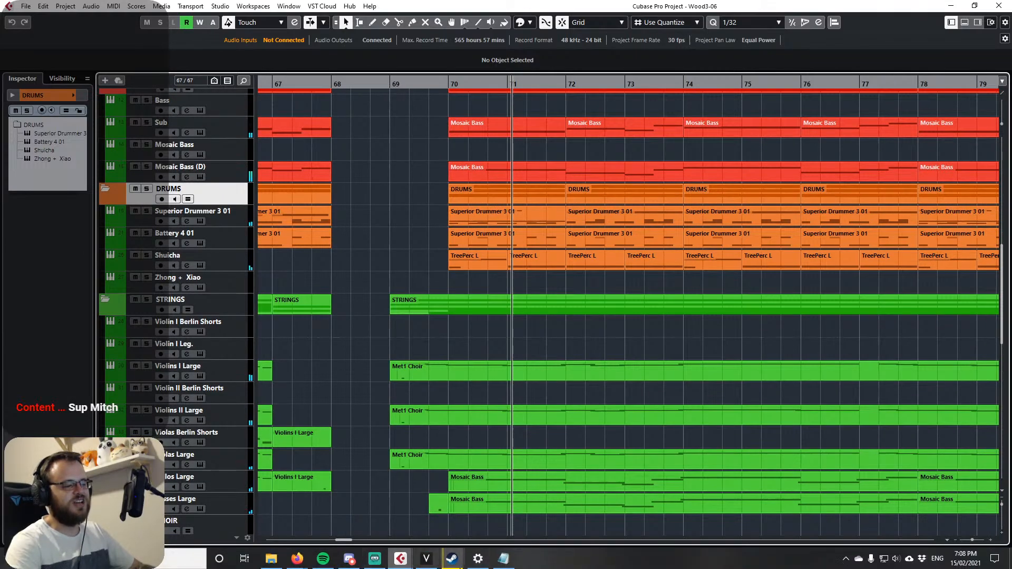
{"action": "left_click", "coordinate": [429, 564]}
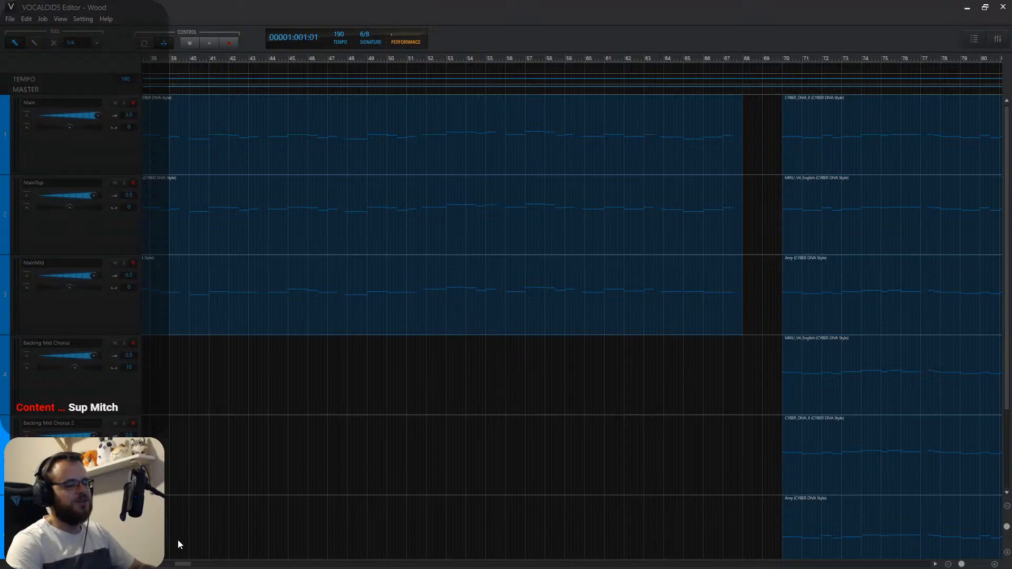
{"action": "left_click_drag", "start_coordinate": [179, 564], "coordinate": [195, 565]}
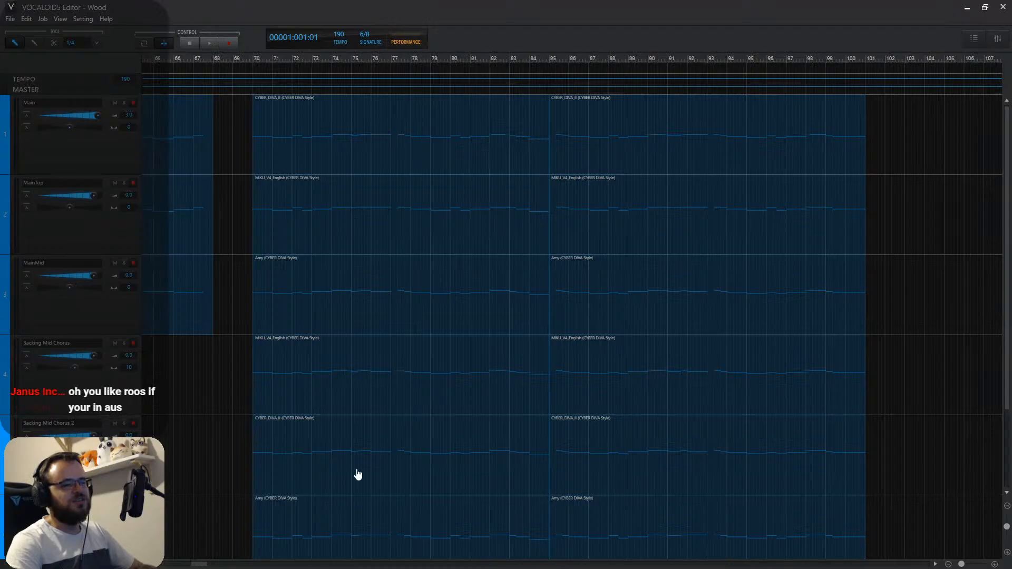
{"action": "scroll", "coordinate": [529, 179], "scroll_direction": "down", "scroll_amount": 2}
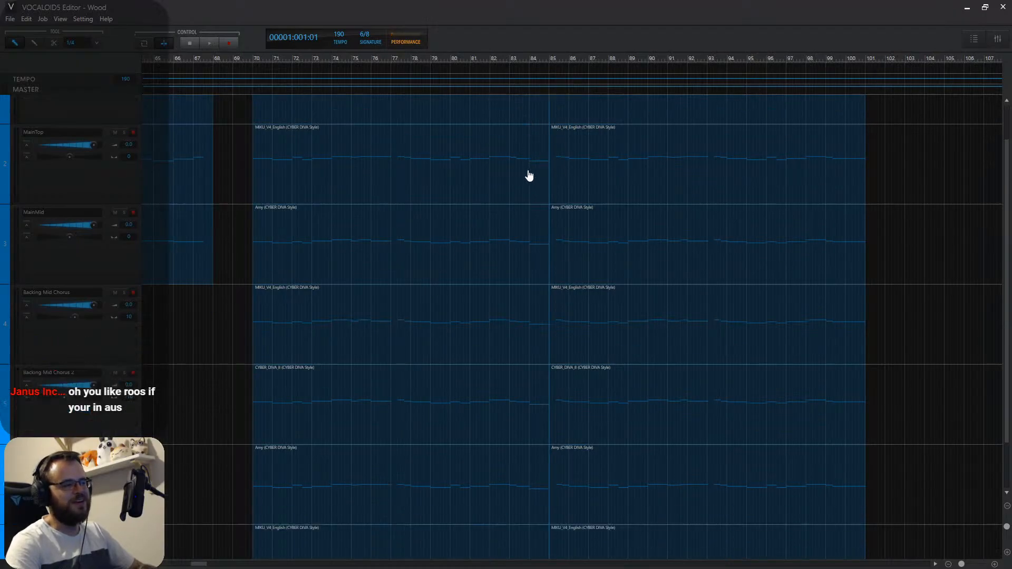
{"action": "scroll", "coordinate": [514, 210], "scroll_direction": "up", "scroll_amount": 2}
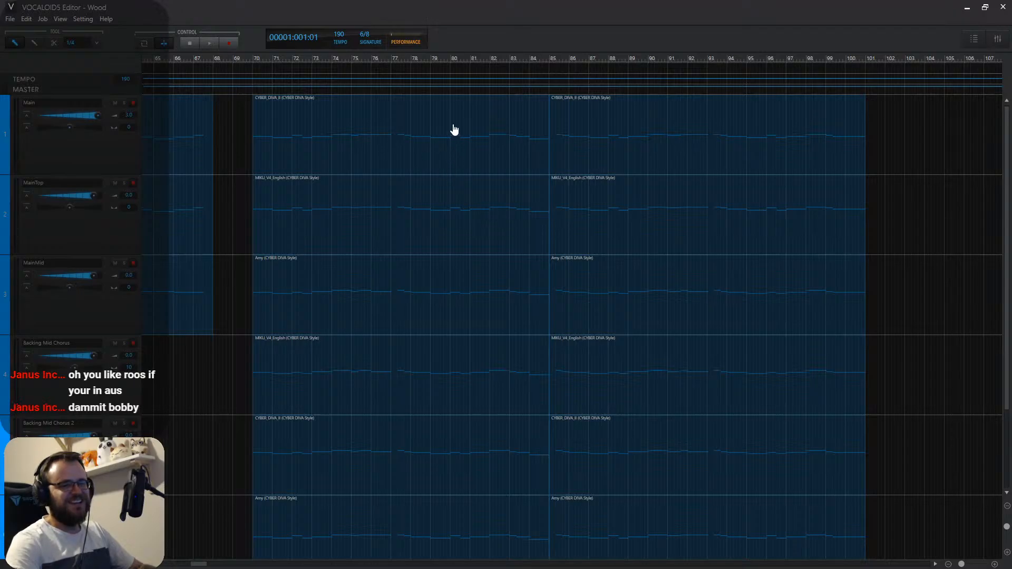
Examine the final section's vocal parts, selecting the Main part at bar 70 and both Backing Chorus 2 parts.
{"action": "left_click", "coordinate": [411, 124]}
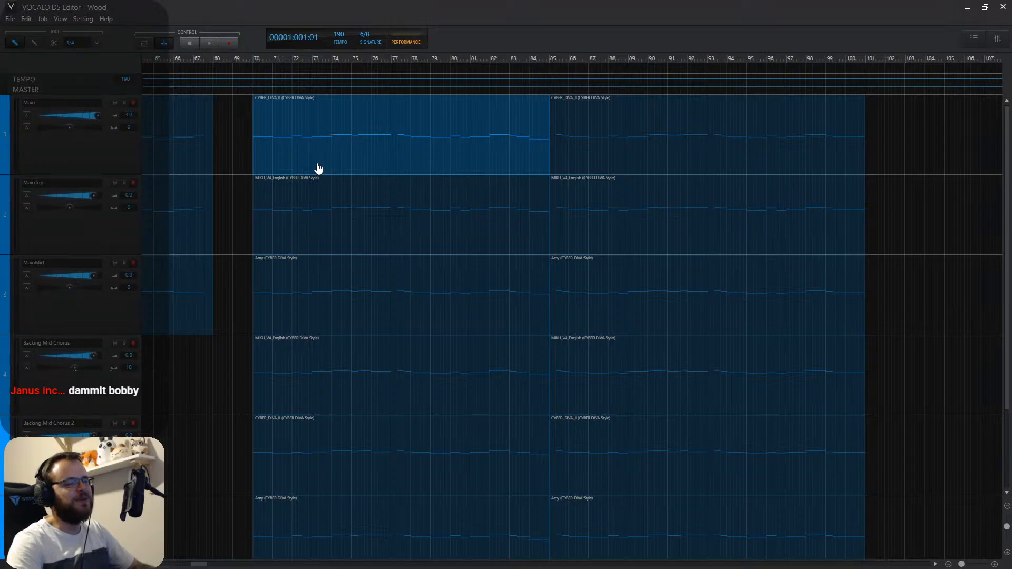
{"action": "scroll", "coordinate": [319, 238], "scroll_direction": "down", "scroll_amount": 2}
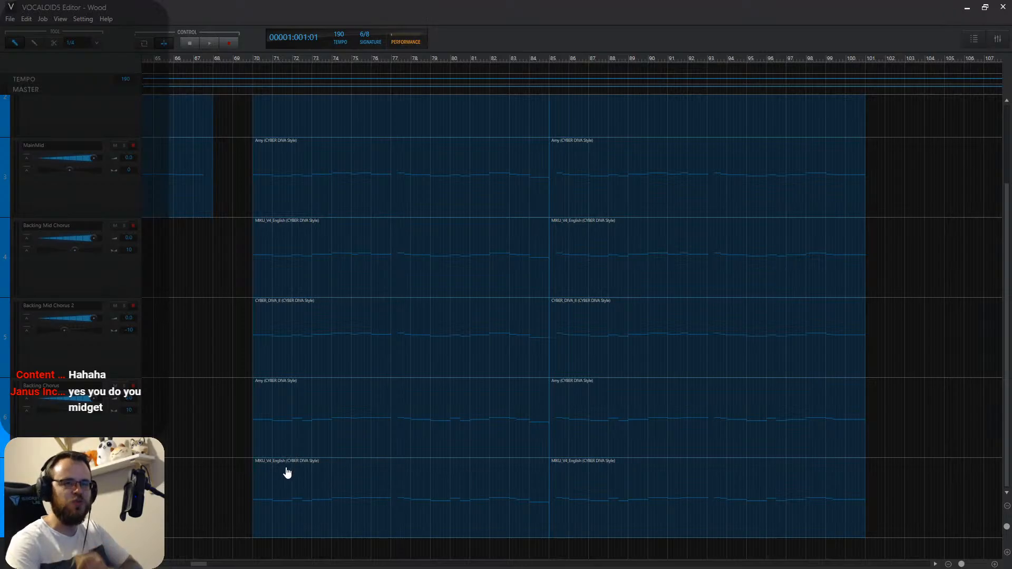
{"action": "left_click", "coordinate": [289, 507]}
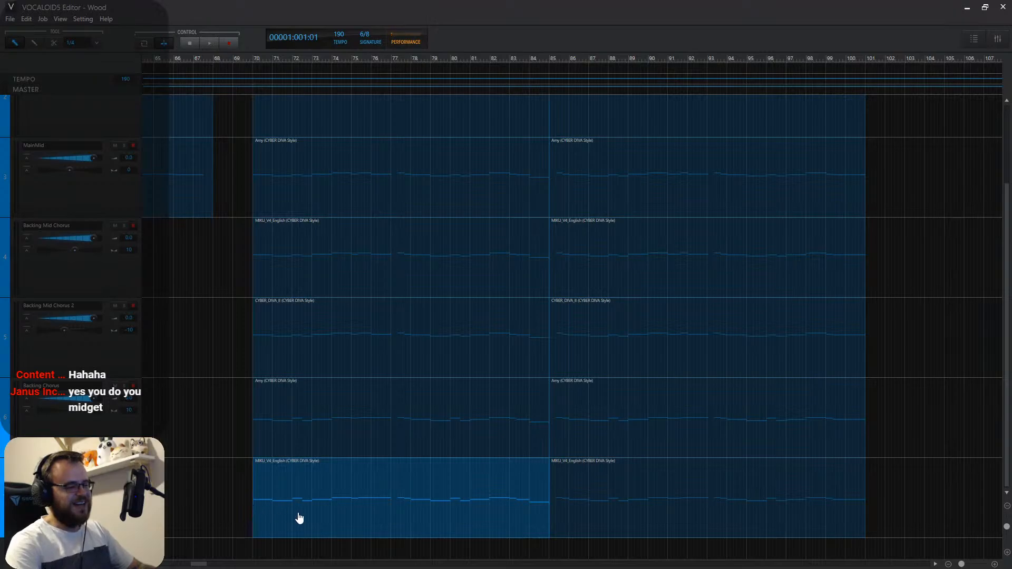
{"action": "left_click_drag", "start_coordinate": [906, 499], "coordinate": [258, 507]}
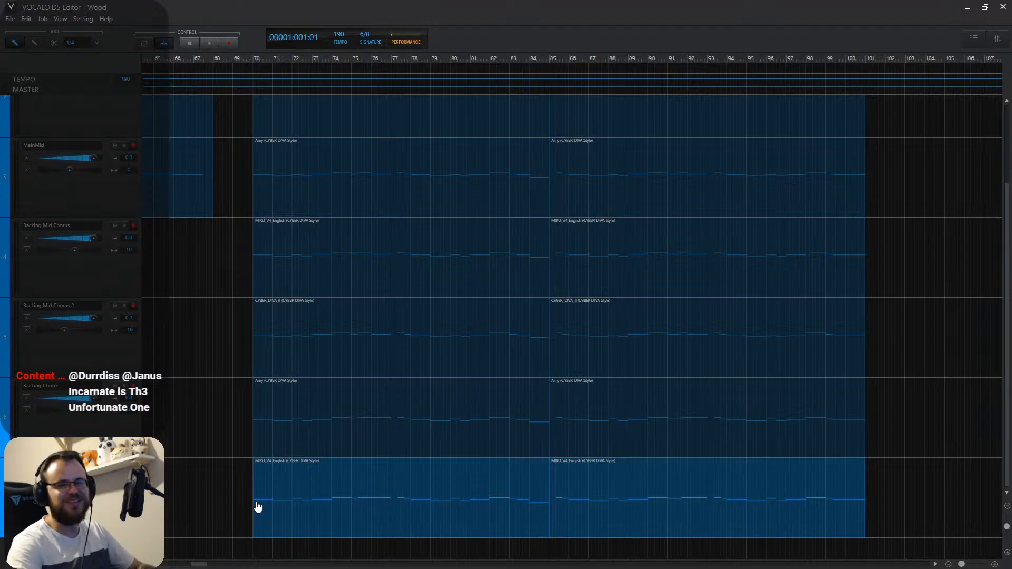
{"action": "left_click", "coordinate": [212, 483]}
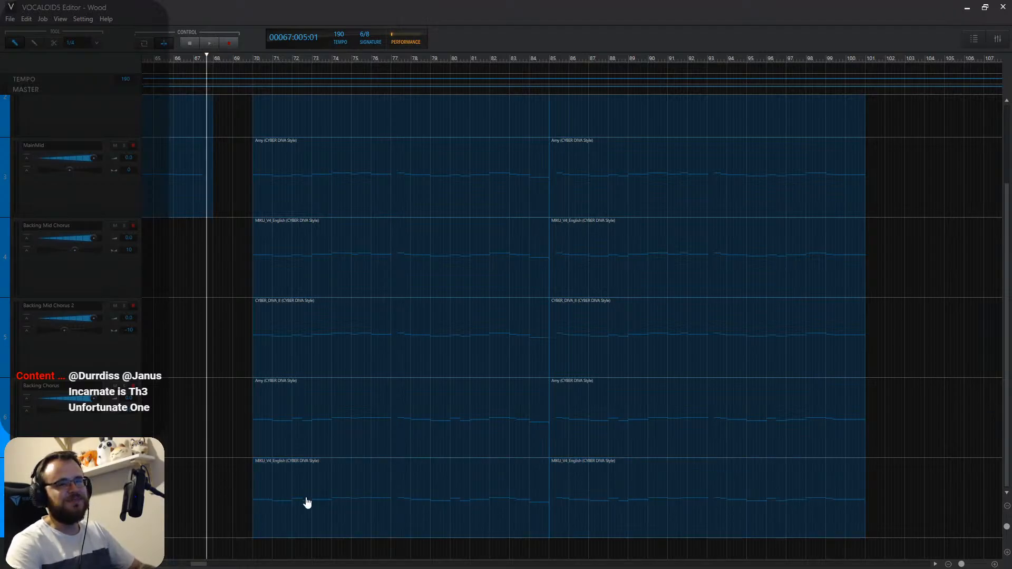
{"action": "left_click_drag", "start_coordinate": [204, 497], "coordinate": [858, 502]}
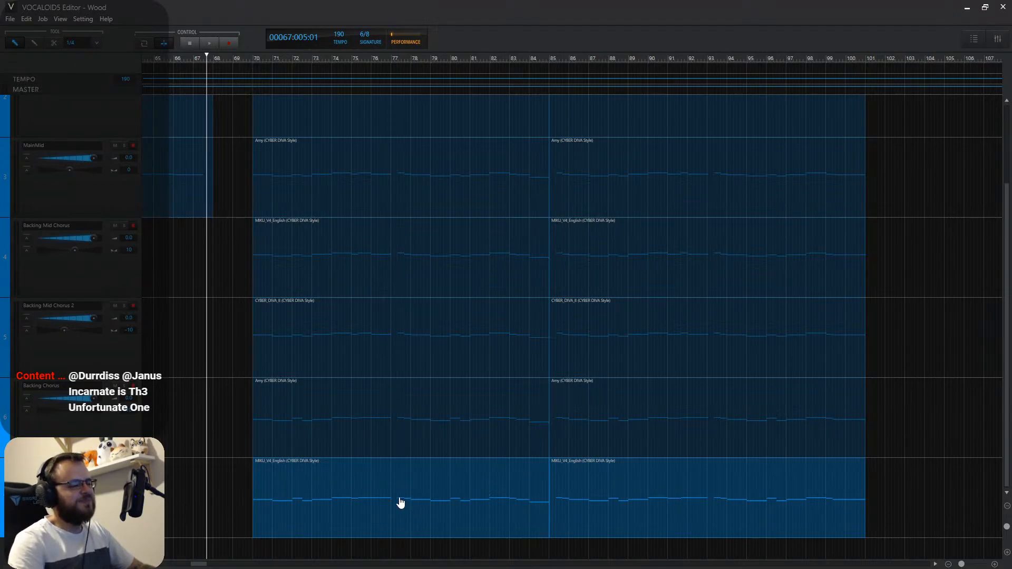
{"action": "scroll", "coordinate": [390, 505], "scroll_direction": "up", "scroll_amount": 1}
{"action": "scroll", "coordinate": [135, 395], "scroll_direction": "up", "scroll_amount": 1}
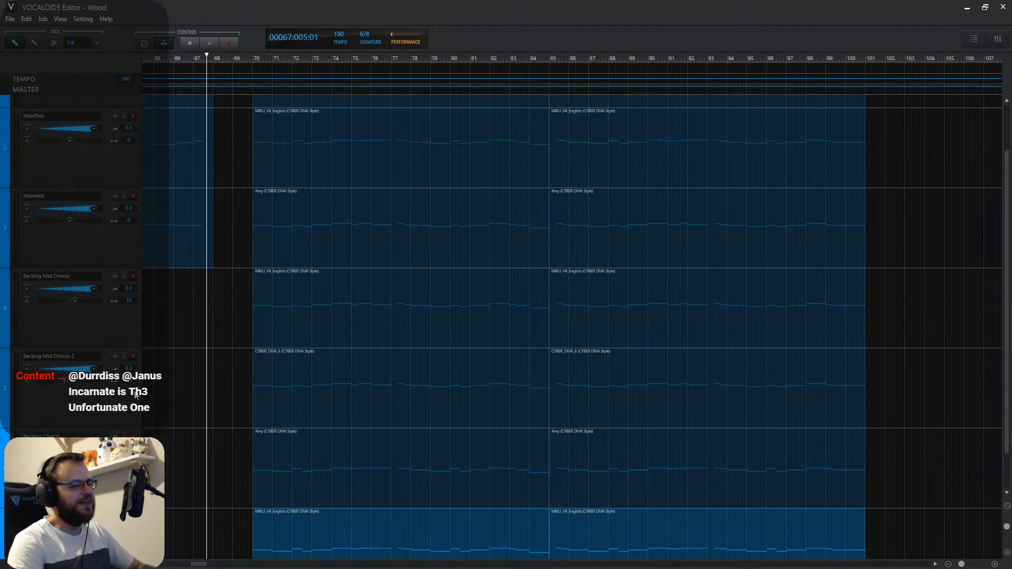
Open the Backing Mid Chorus 2 part at bar 70 for note editing, with all its notes from bar 70 to 85 in view.
{"action": "left_click", "coordinate": [343, 404]}
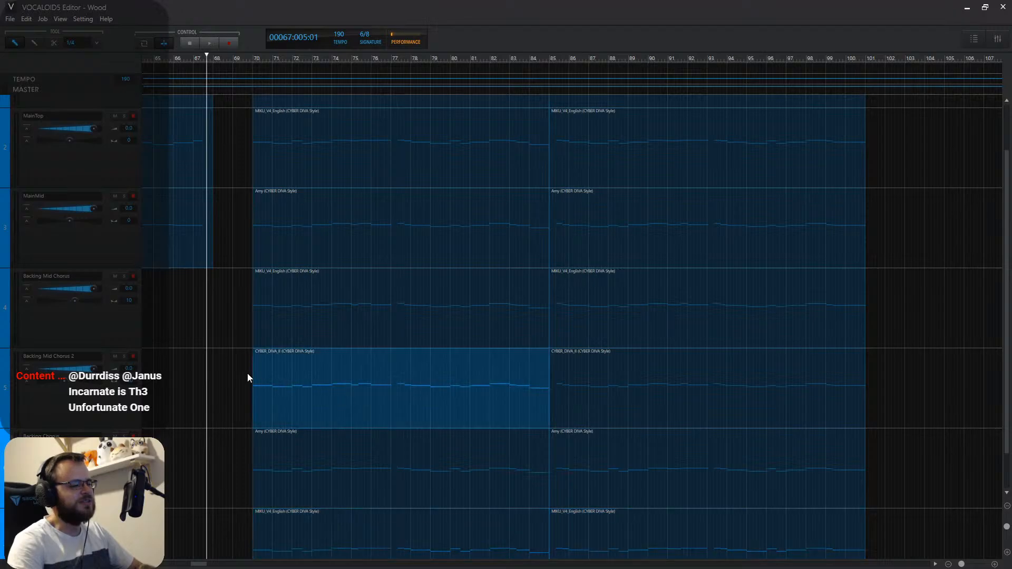
{"action": "left_click_drag", "start_coordinate": [225, 378], "coordinate": [564, 396]}
{"action": "left_click", "coordinate": [476, 395]}
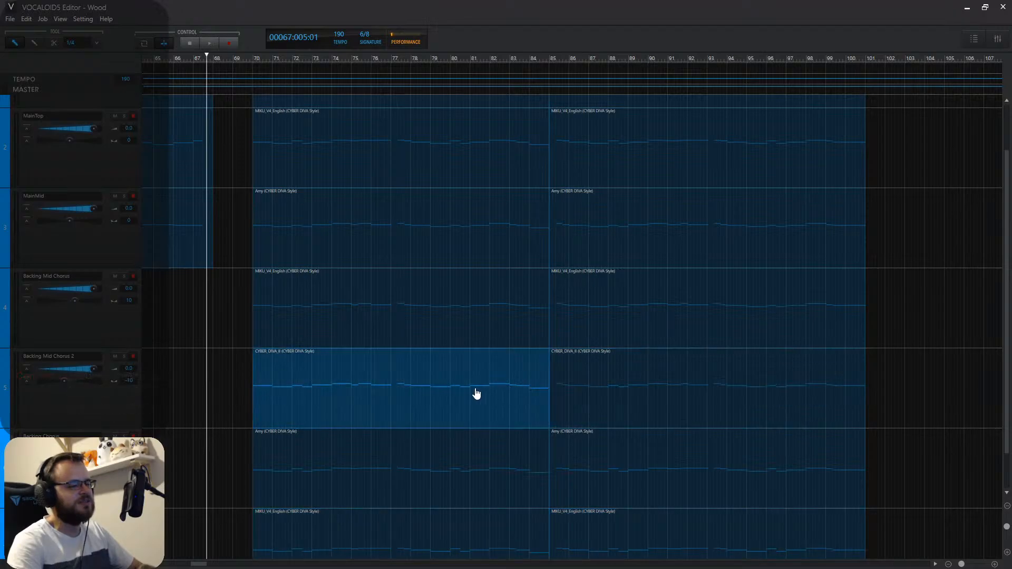
{"action": "double_click", "coordinate": [476, 388]}
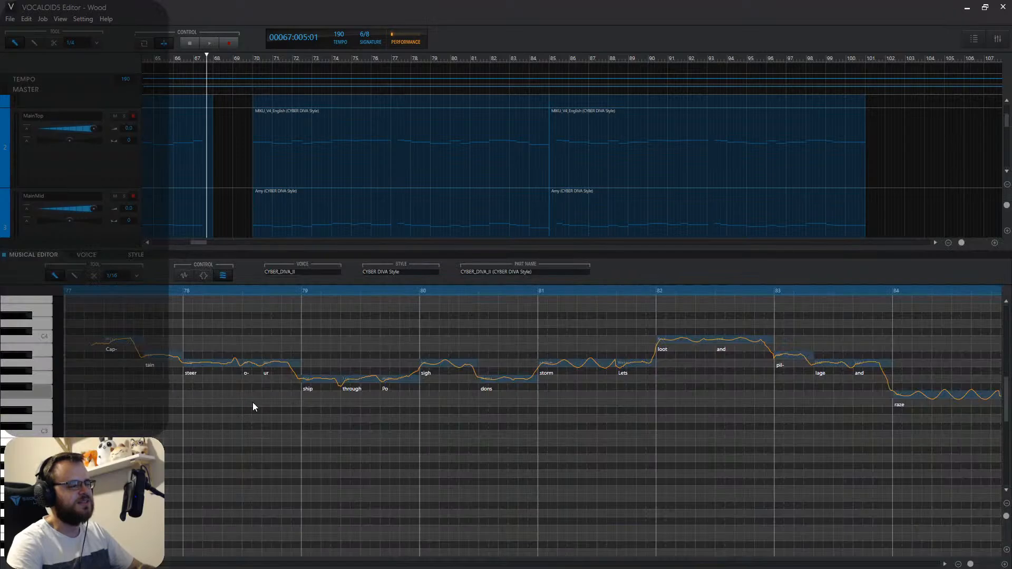
{"action": "scroll", "coordinate": [476, 390], "scroll_direction": "left", "scroll_amount": 10}
{"action": "scroll", "coordinate": [476, 390], "scroll_direction": "right", "scroll_amount": 3}
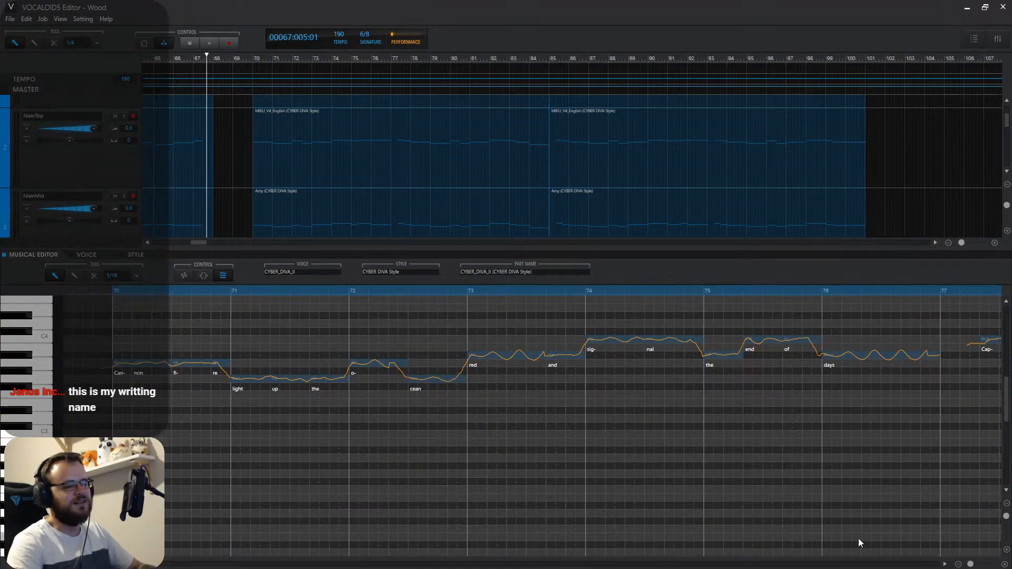
{"action": "left_click", "coordinate": [958, 564]}
{"action": "left_click", "coordinate": [958, 564]}
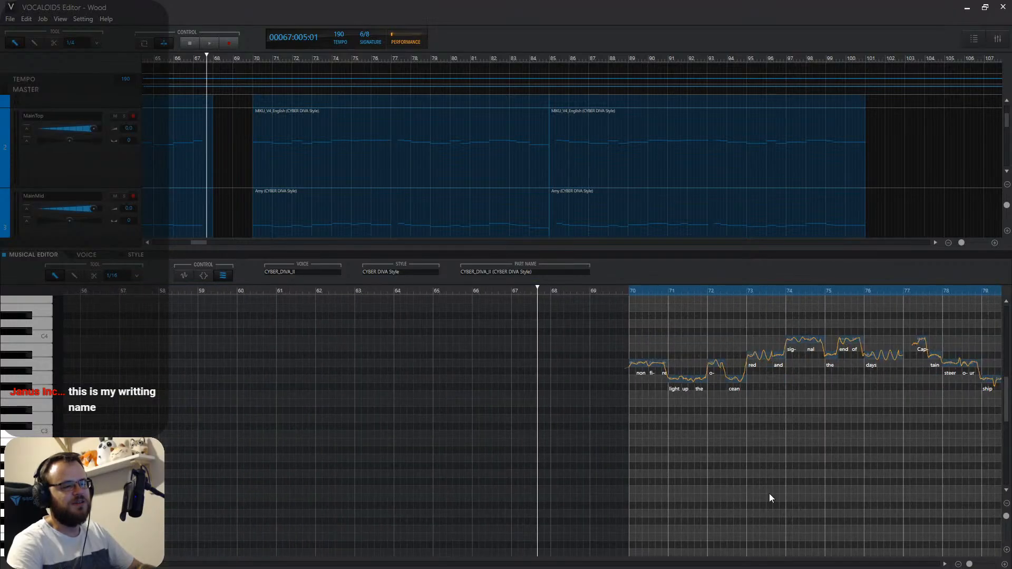
{"action": "scroll", "coordinate": [536, 422], "scroll_direction": "right", "scroll_amount": 5}
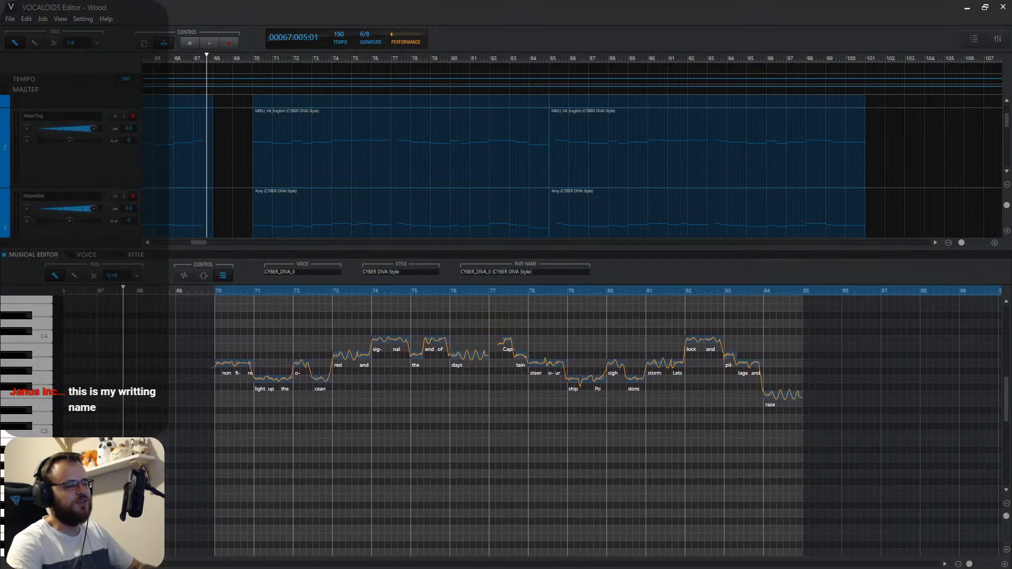
{"action": "scroll", "coordinate": [418, 160], "scroll_direction": "down", "scroll_amount": 5}
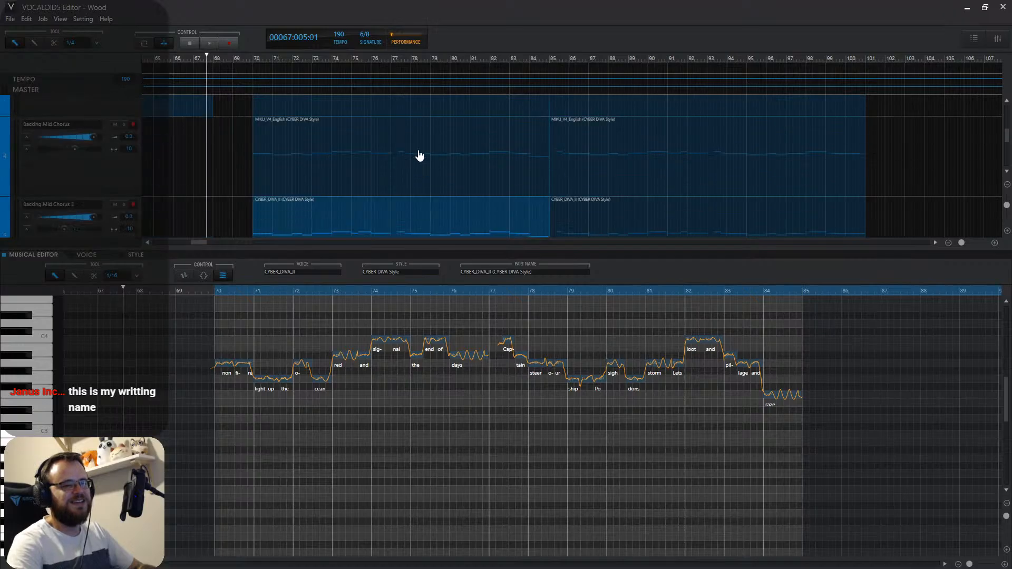
{"action": "scroll", "coordinate": [380, 174], "scroll_direction": "down", "scroll_amount": 3}
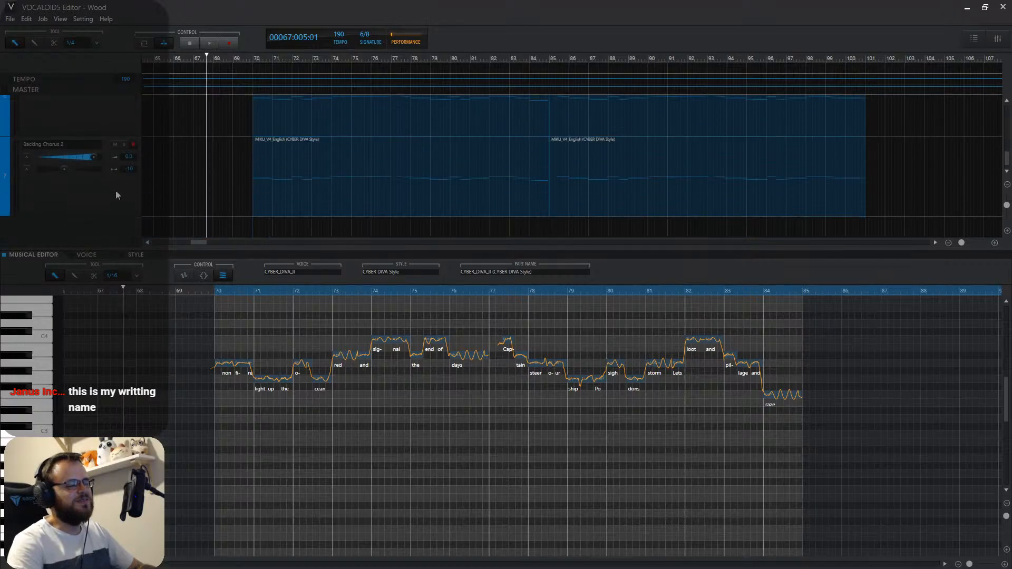
{"action": "scroll", "coordinate": [242, 176], "scroll_direction": "up", "scroll_amount": 10}
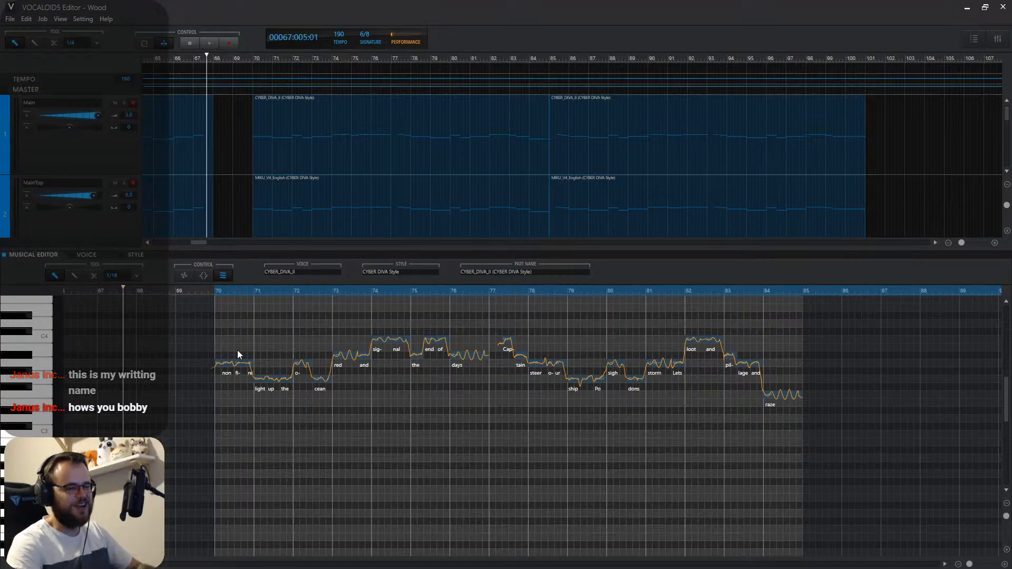
Select all the part's notes, try them three semitones higher and settle on four semitones below their original pitch.
{"action": "left_click_drag", "start_coordinate": [220, 316], "coordinate": [773, 510]}
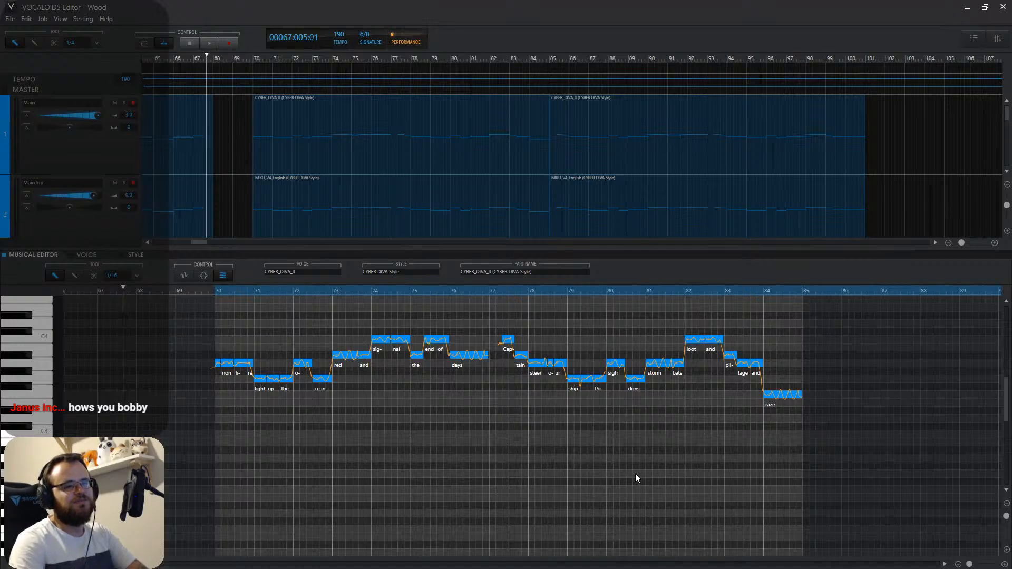
{"action": "key", "text": "Up"}
{"action": "key", "text": "Up"}
{"action": "key", "text": "Up"}
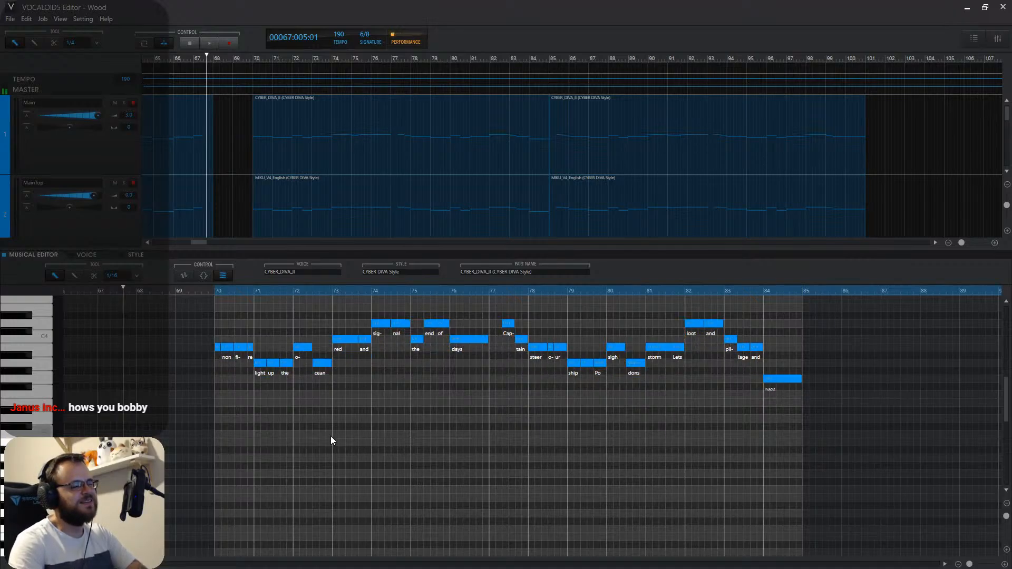
{"action": "scroll", "coordinate": [317, 435], "scroll_direction": "up", "scroll_amount": 3}
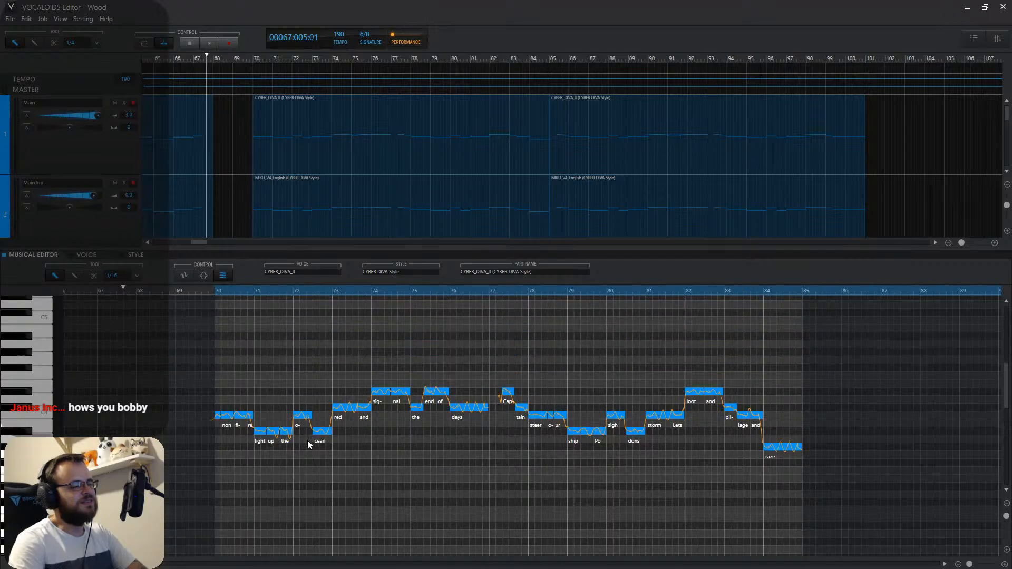
{"action": "key", "text": "Down"}
{"action": "key", "text": "Down"}
{"action": "key", "text": "Down"}
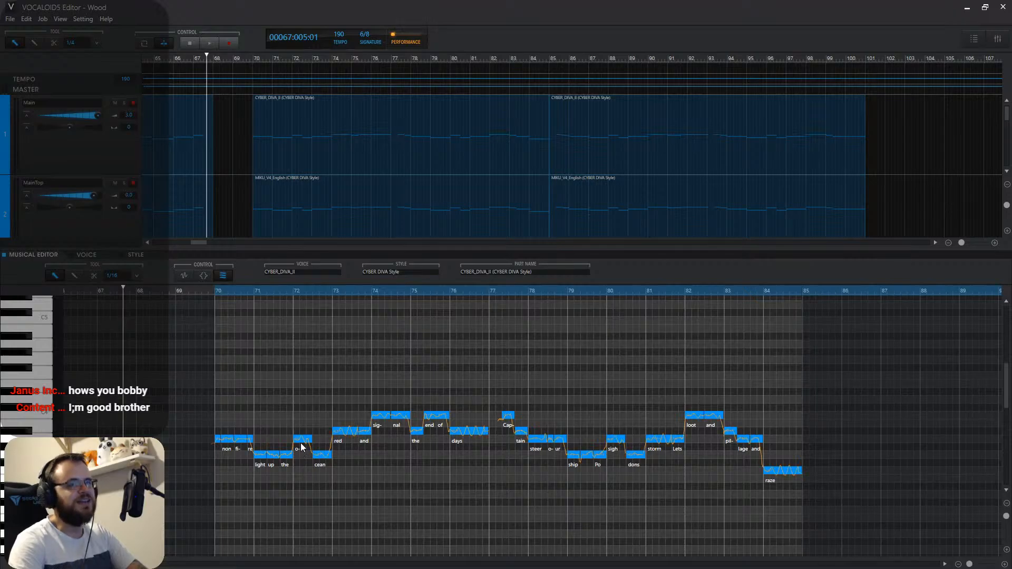
{"action": "key", "text": "Down"}
{"action": "key", "text": "Down"}
{"action": "key", "text": "Down"}
{"action": "key", "text": "Down"}
{"action": "scroll", "coordinate": [302, 444], "scroll_direction": "down", "scroll_amount": 4}
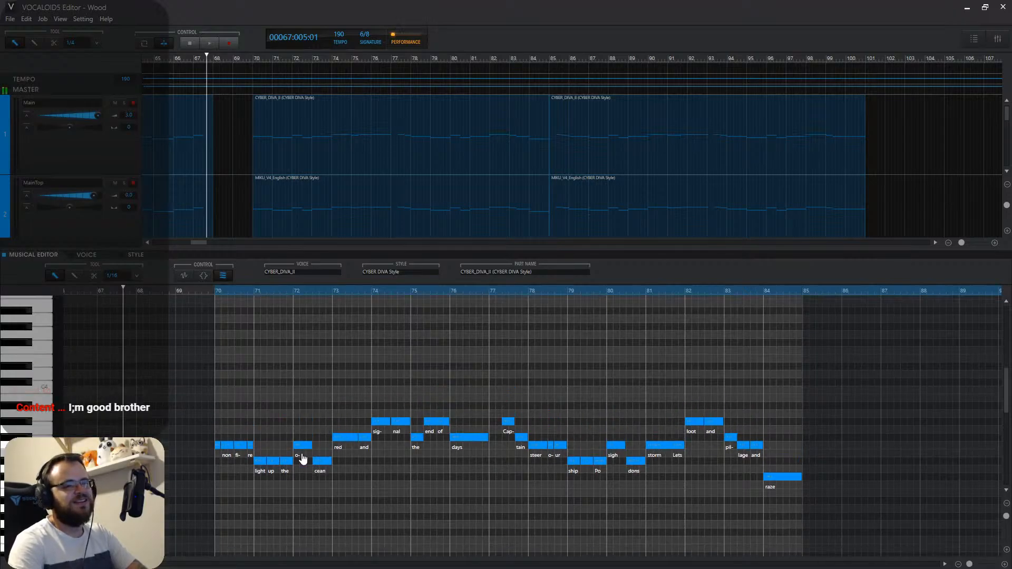
Raise the "light up the" notes in bar 71 and the "cean" note in bar 72 by one semitone.
{"action": "left_click_drag", "start_coordinate": [263, 374], "coordinate": [290, 399]}
{"action": "key", "text": "Up"}
{"action": "left_click_drag", "start_coordinate": [321, 369], "coordinate": [323, 409]}
{"action": "key", "text": "Up"}
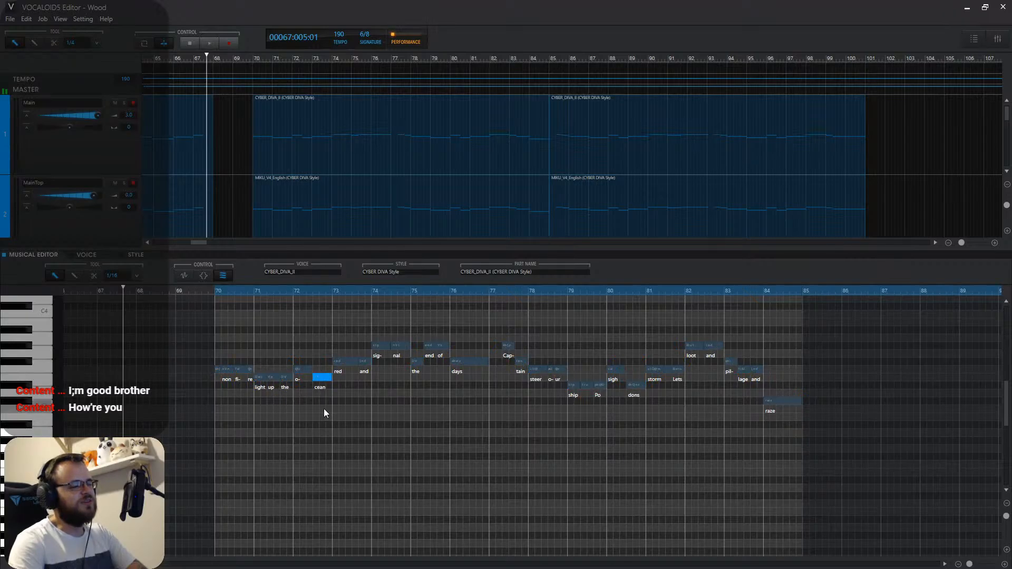
Examine the "o-" and "red and" notes in bars 72 and 73, and compare them with the chord track in Cubase.
{"action": "left_click", "coordinate": [300, 369]}
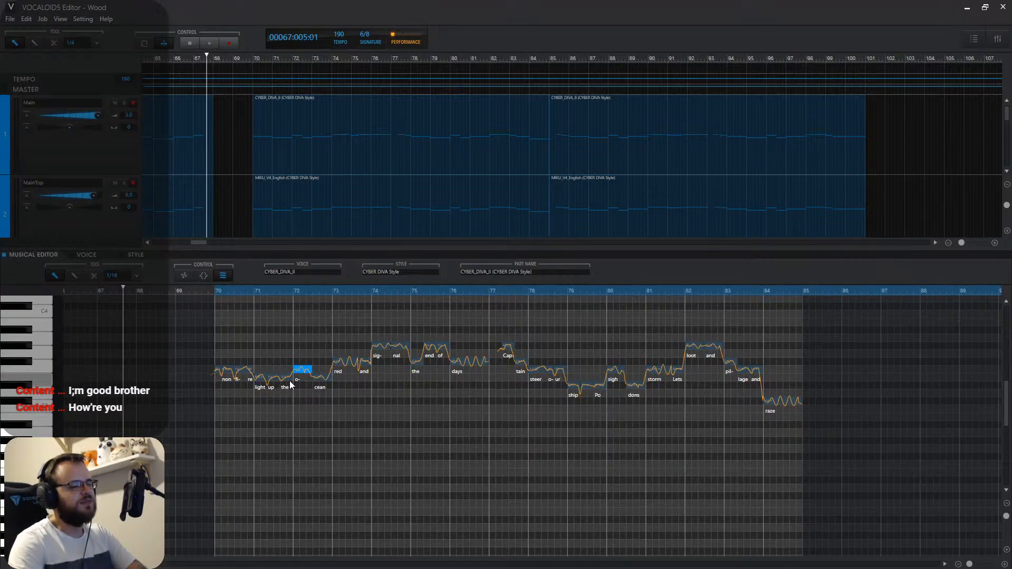
{"action": "left_click_drag", "start_coordinate": [331, 355], "coordinate": [363, 379]}
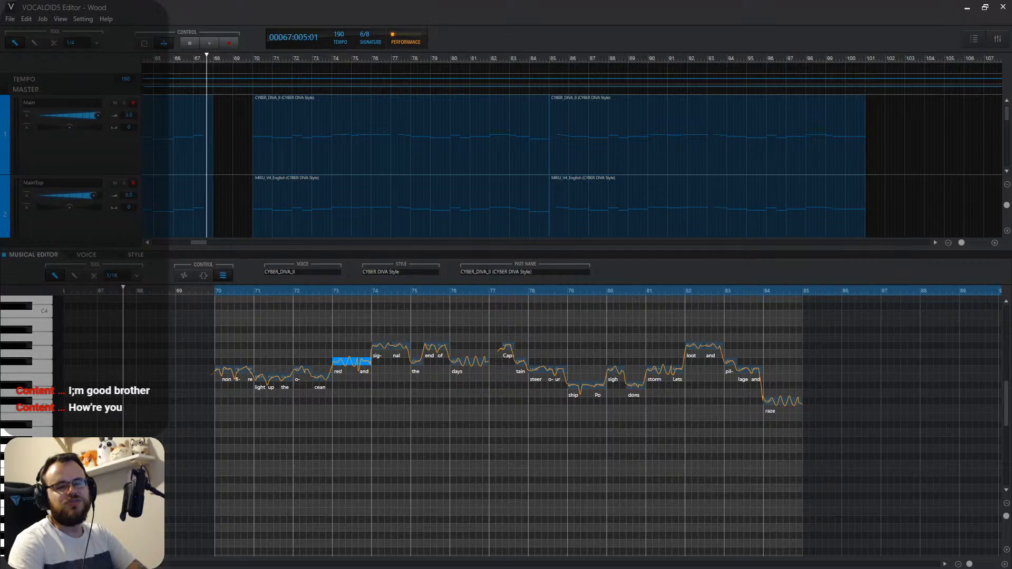
{"action": "key", "text": "alt+Tab"}
{"action": "scroll", "coordinate": [399, 248], "scroll_direction": "up", "scroll_amount": 10}
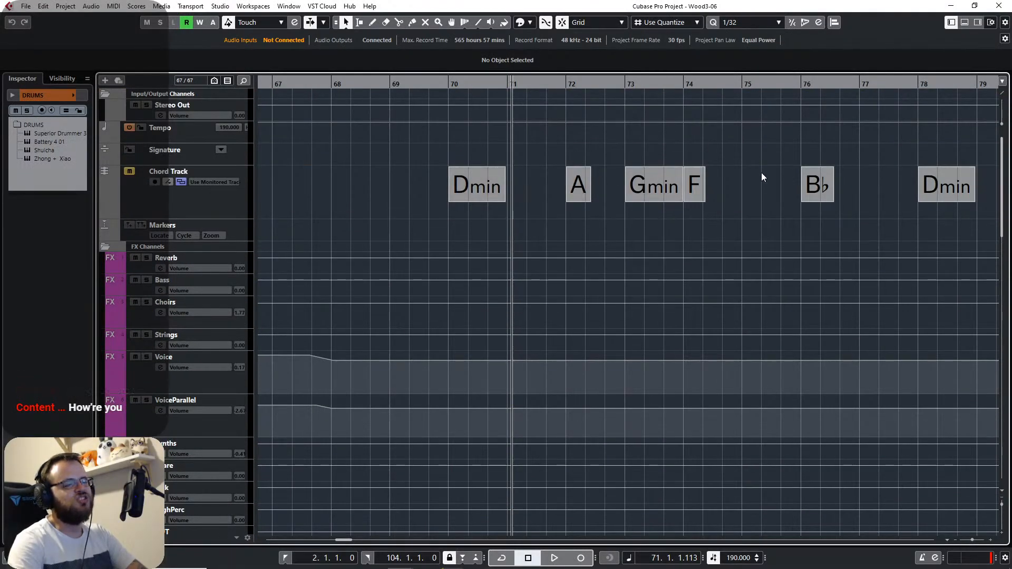
Compare the "o-" and "cean" notes in bar 72 with the same notes in the Main and Backing Mid Chorus parts in VOCALOID5.
{"action": "mouse_move", "coordinate": [497, 566]}
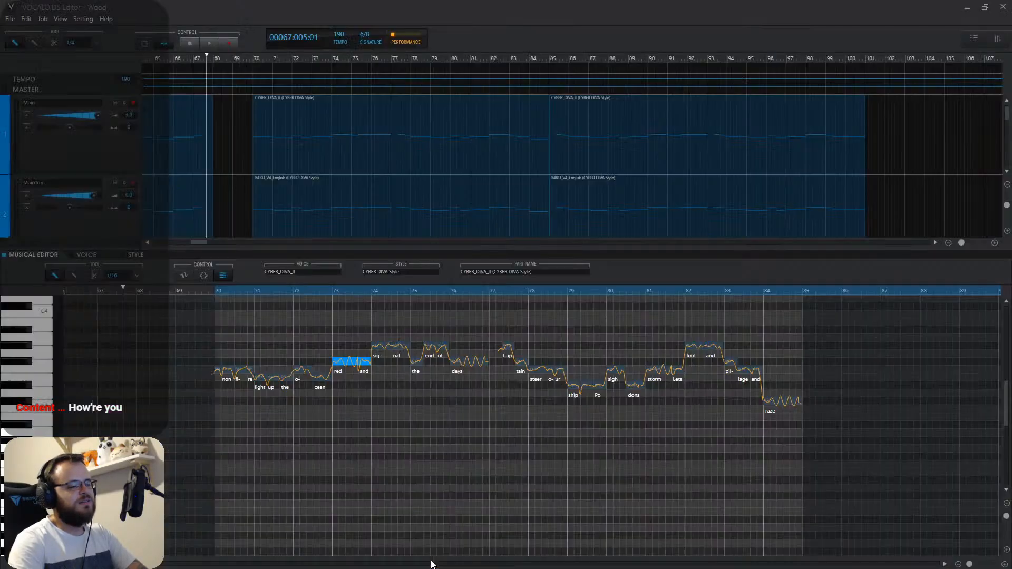
{"action": "left_click", "coordinate": [426, 558]}
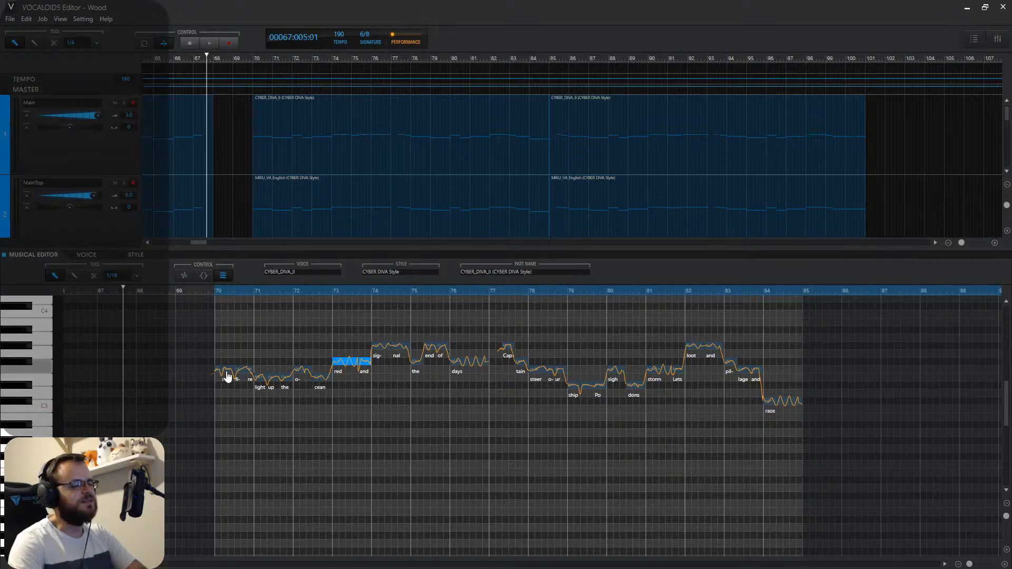
{"action": "left_click", "coordinate": [303, 369]}
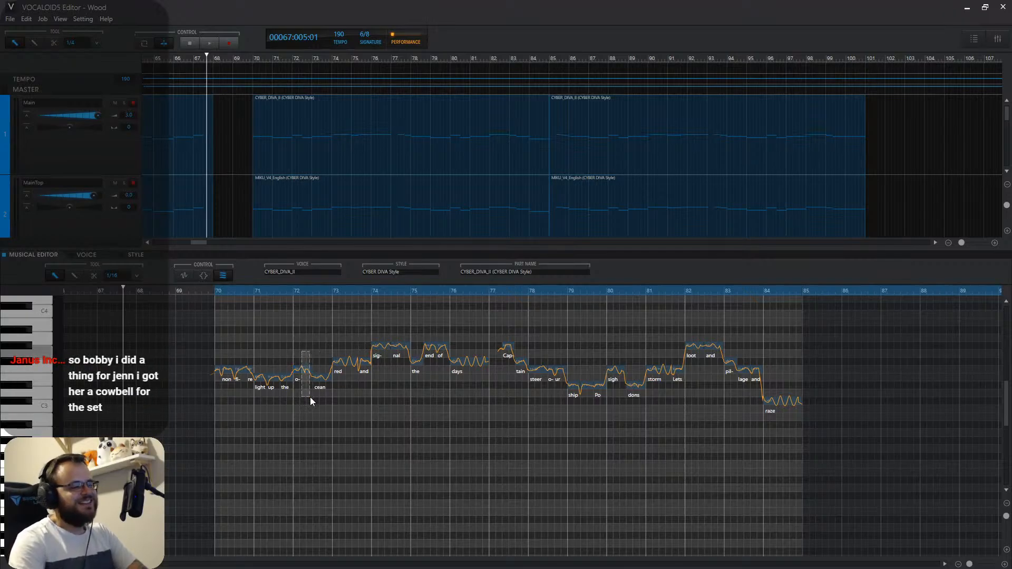
{"action": "left_click_drag", "start_coordinate": [310, 397], "coordinate": [316, 396]}
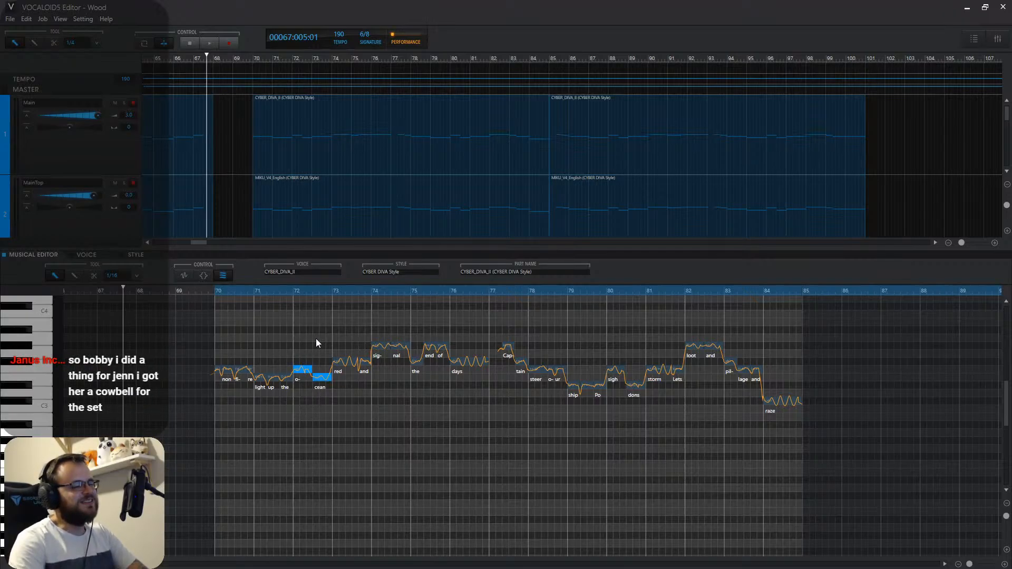
{"action": "scroll", "coordinate": [354, 140], "scroll_direction": "down", "scroll_amount": 3}
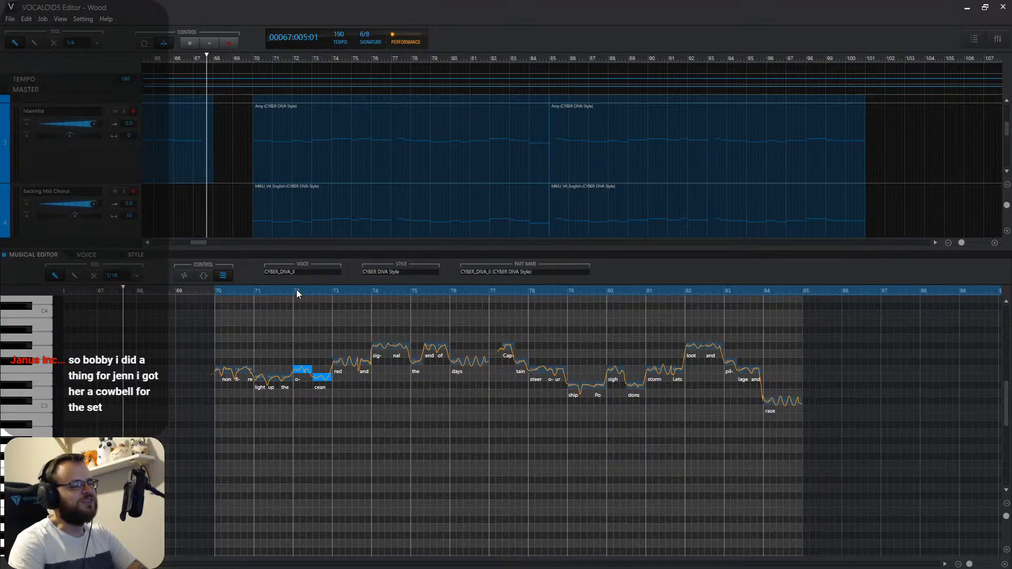
{"action": "left_click", "coordinate": [296, 291]}
{"action": "scroll", "coordinate": [345, 144], "scroll_direction": "up", "scroll_amount": 3}
{"action": "left_click", "coordinate": [337, 132]}
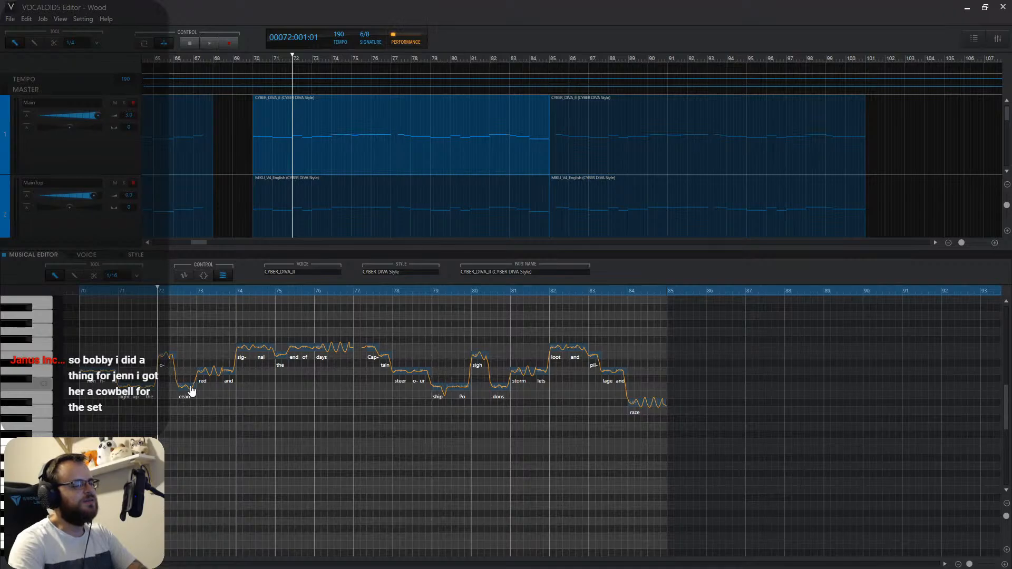
{"action": "scroll", "coordinate": [347, 194], "scroll_direction": "down", "scroll_amount": 2}
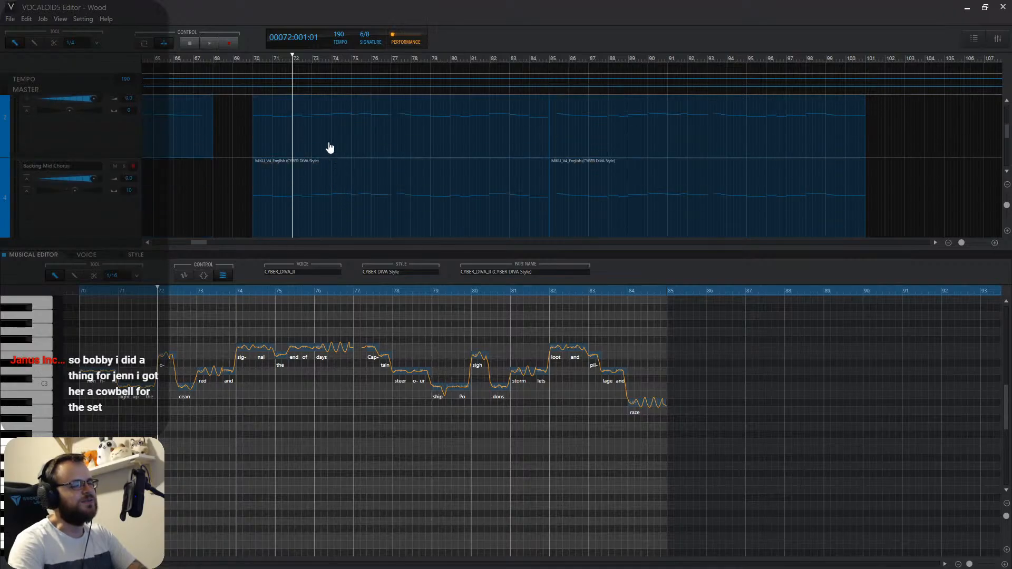
{"action": "left_click", "coordinate": [331, 196]}
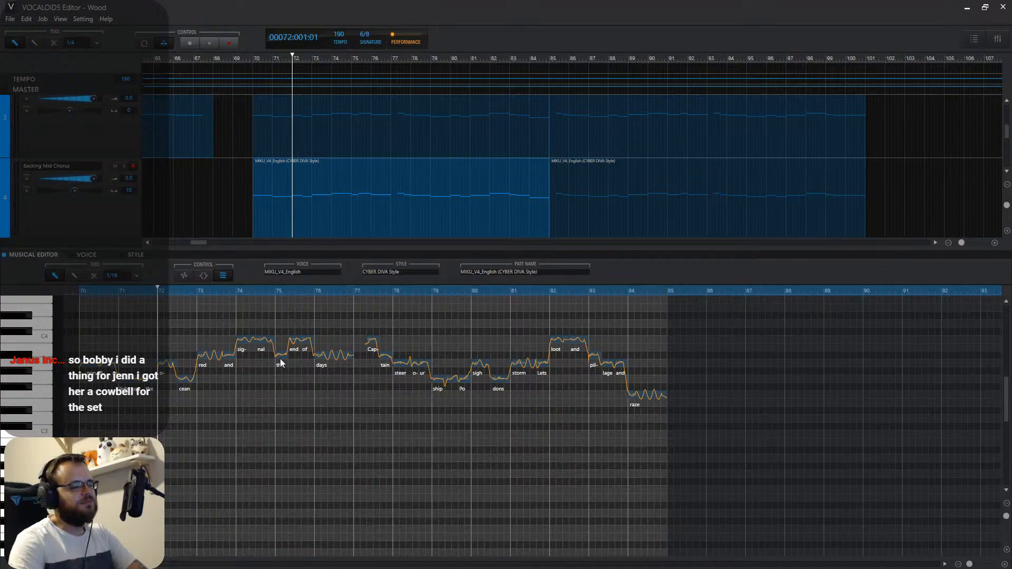
{"action": "left_click", "coordinate": [171, 371]}
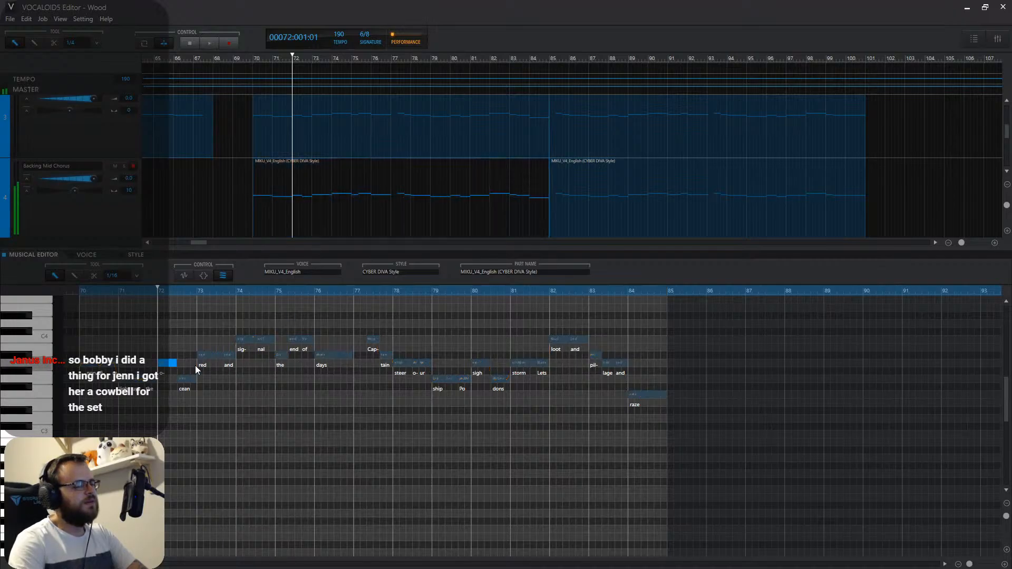
{"action": "scroll", "coordinate": [319, 200], "scroll_direction": "down", "scroll_amount": 4}
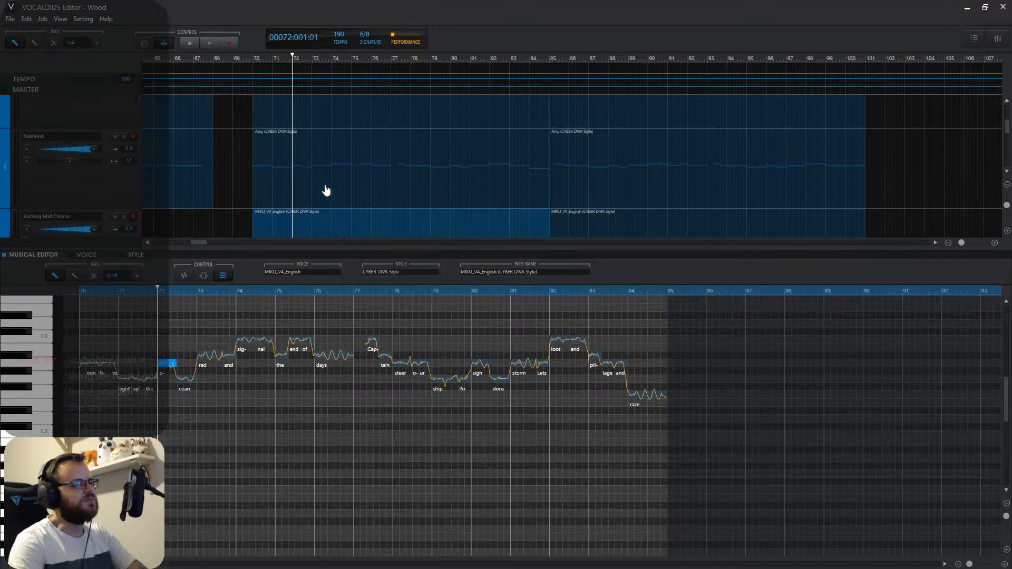
Raise the "o-" note in bar 72 of the Backing Mid Chorus 2 part by four semitones and audition the following "cean" note.
{"action": "left_click", "coordinate": [332, 190]}
{"action": "key", "text": "Up"}
{"action": "key", "text": "Up"}
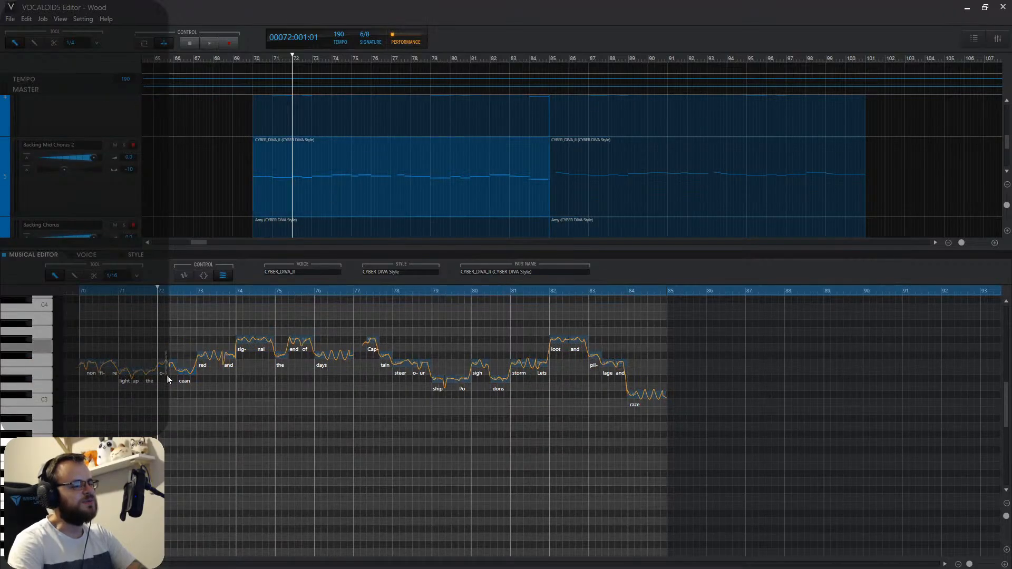
{"action": "key", "text": "Up"}
{"action": "left_click_drag", "start_coordinate": [175, 350], "coordinate": [183, 387]}
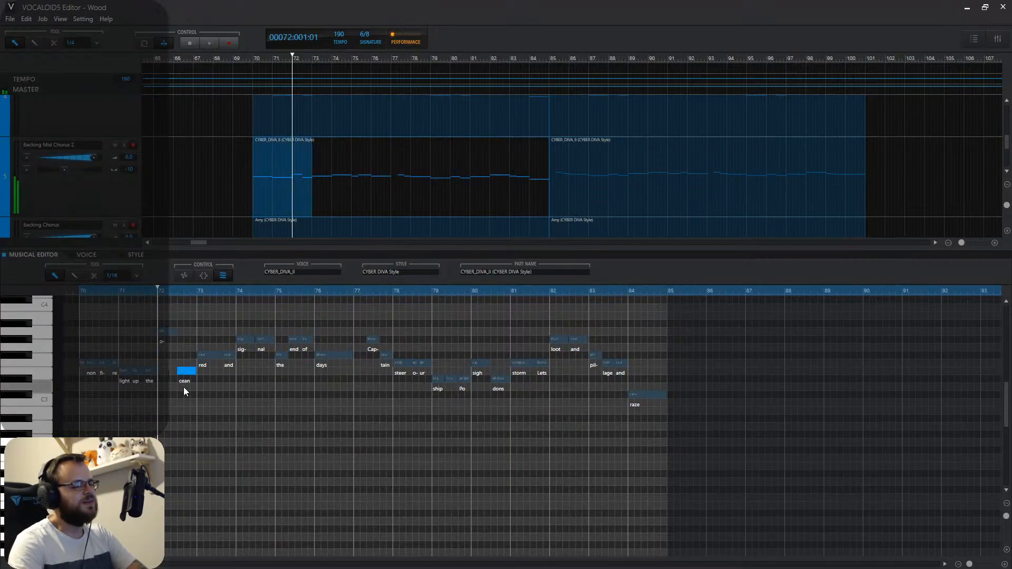
Raise the "red and" and "signal the end of" notes in bars 73 to 75 by one semitone and lower "days" in bar 76 by one.
{"action": "left_click_drag", "start_coordinate": [208, 341], "coordinate": [233, 371]}
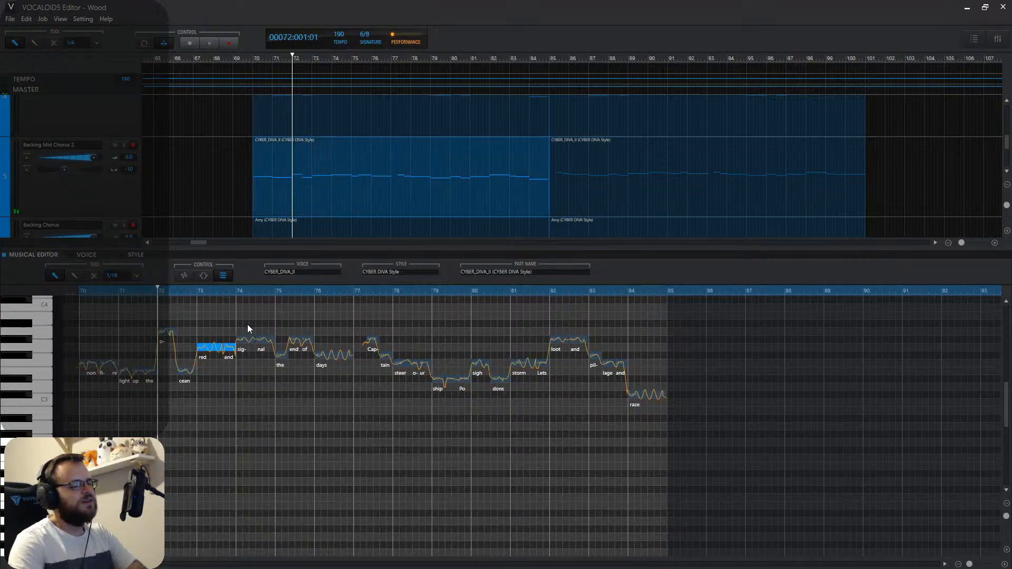
{"action": "left_click_drag", "start_coordinate": [247, 324], "coordinate": [286, 365]}
{"action": "key", "text": "Up"}
{"action": "key", "text": "Up"}
{"action": "key", "text": "Up"}
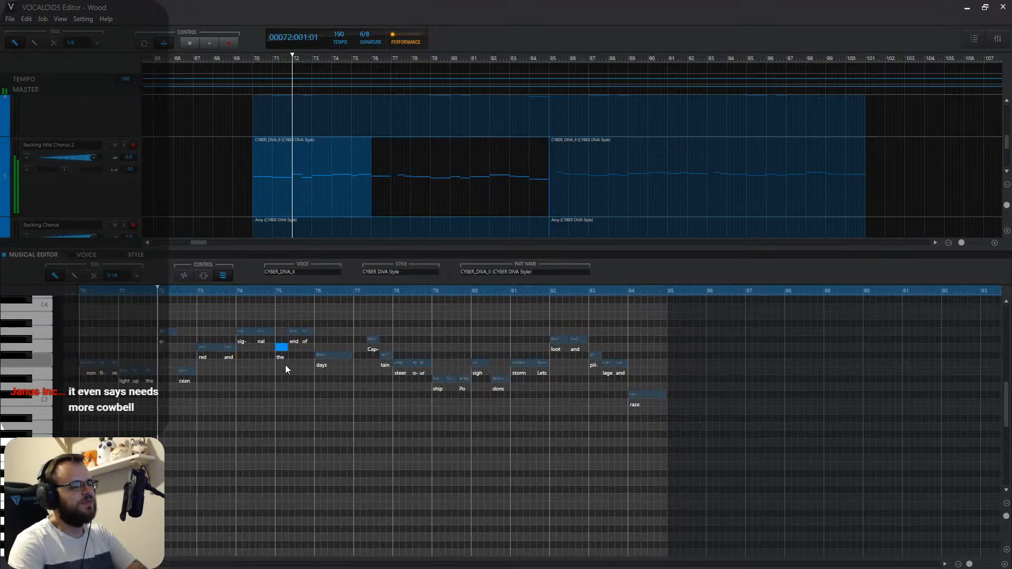
{"action": "left_click_drag", "start_coordinate": [330, 339], "coordinate": [339, 371]}
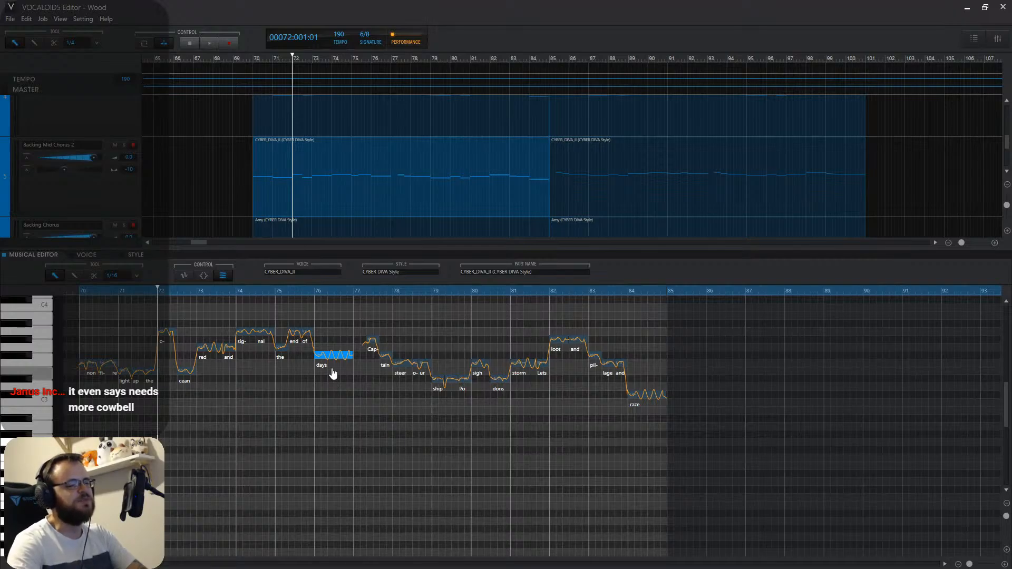
{"action": "key", "text": "Down"}
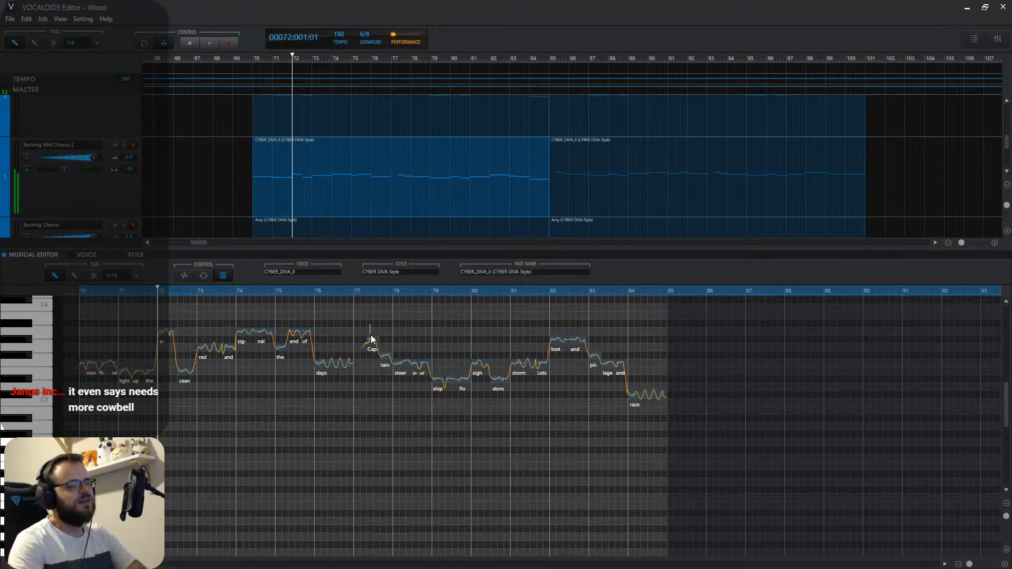
Try the "Cap-tain" notes in bar 77 one semitone lower and settle on one semitone above their original pitch.
{"action": "left_click", "coordinate": [371, 339]}
{"action": "key", "text": "Down"}
{"action": "left_click", "coordinate": [385, 355]}
{"action": "key", "text": "Down"}
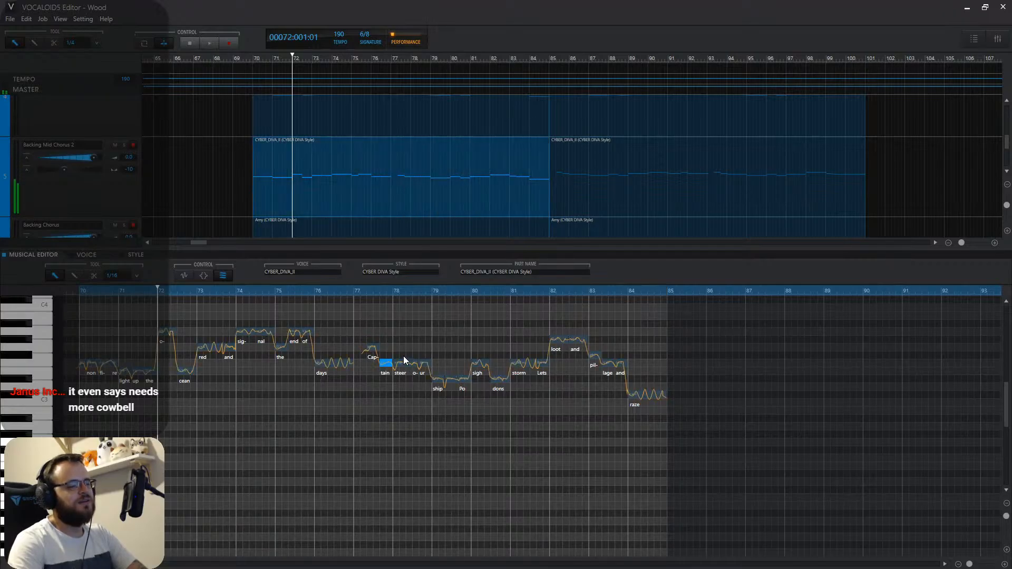
{"action": "left_click", "coordinate": [376, 348]}
{"action": "key", "text": "Up"}
{"action": "key", "text": "Up"}
{"action": "left_click_drag", "start_coordinate": [380, 350], "coordinate": [383, 365]}
{"action": "key", "text": "Up"}
{"action": "key", "text": "Up"}
Check the "steer our" notes in bar 78, and raise "ship Po" in bar 79 and "dons" in bar 80 by one semitone.
{"action": "left_click", "coordinate": [401, 361]}
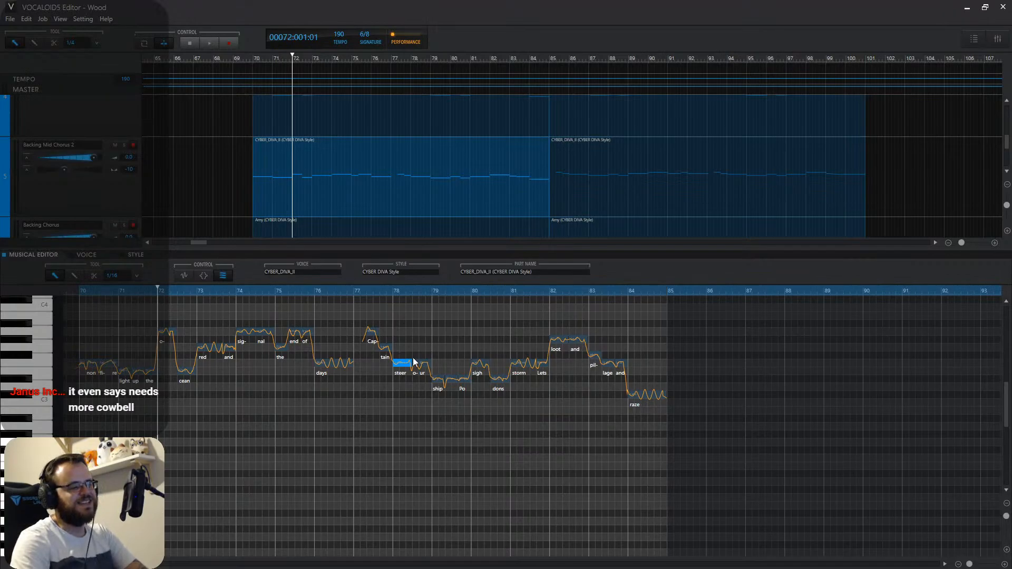
{"action": "left_click_drag", "start_coordinate": [411, 351], "coordinate": [429, 368]}
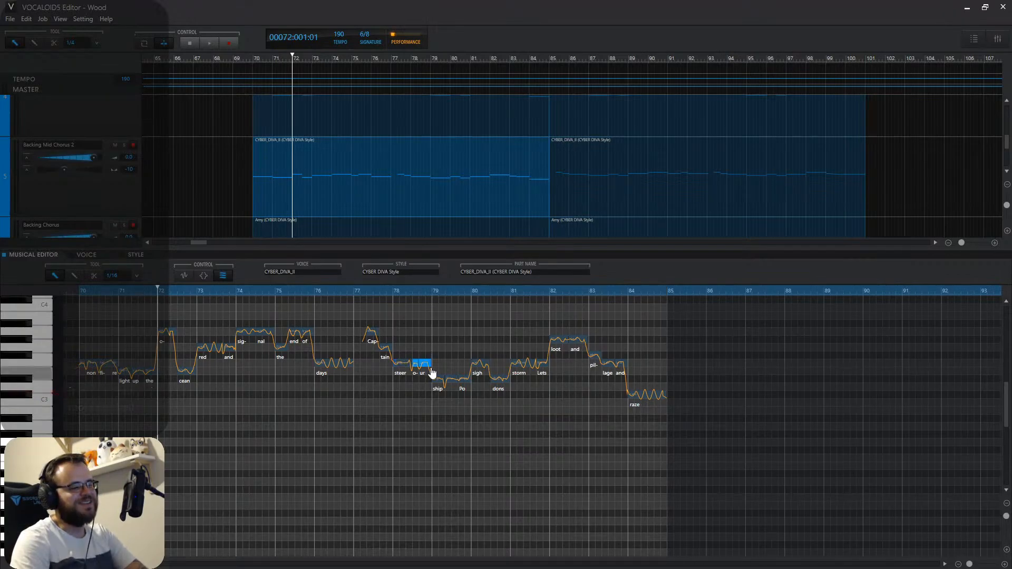
{"action": "left_click", "coordinate": [402, 365]}
{"action": "key", "text": "Up"}
{"action": "left_click_drag", "start_coordinate": [440, 370], "coordinate": [504, 391]}
{"action": "key", "text": "Up"}
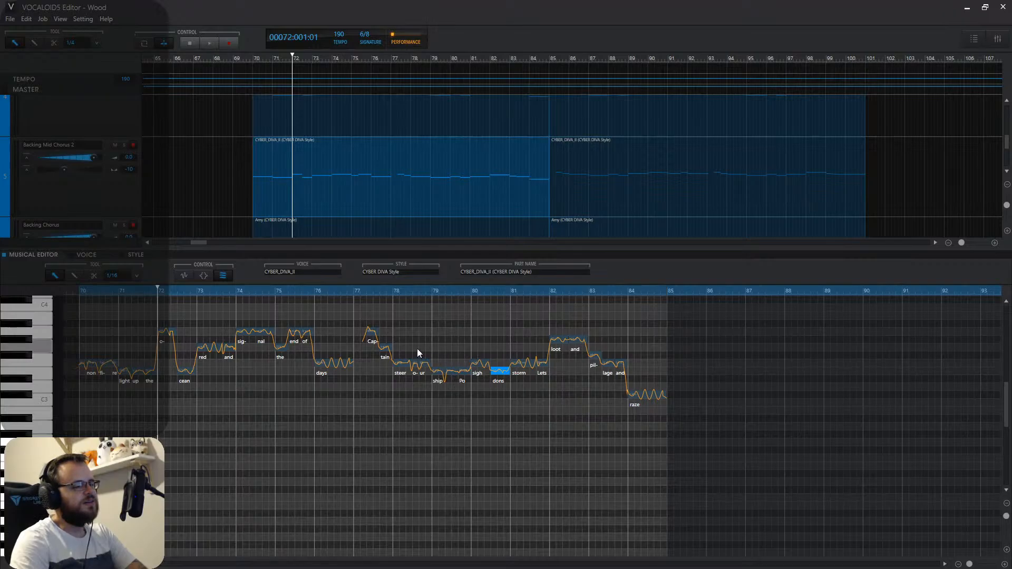
Raise the "sigh" note at the start of bar 80 by four semitones.
{"action": "left_click_drag", "start_coordinate": [476, 349], "coordinate": [489, 375]}
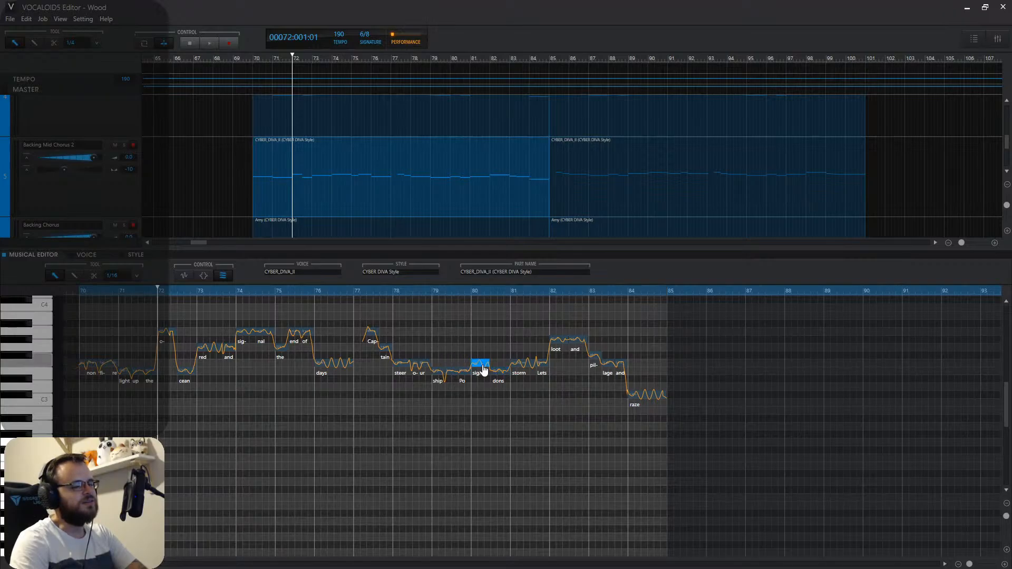
{"action": "key", "text": "Up"}
{"action": "key", "text": "Up"}
{"action": "key", "text": "Up"}
{"action": "key", "text": "Up"}
{"action": "key", "text": "Up"}
Audition the notes from "storm" onward, and raise "pil-" in bar 83 and the closing "raze" note in bar 84 by one semitone.
{"action": "left_click", "coordinate": [520, 362]}
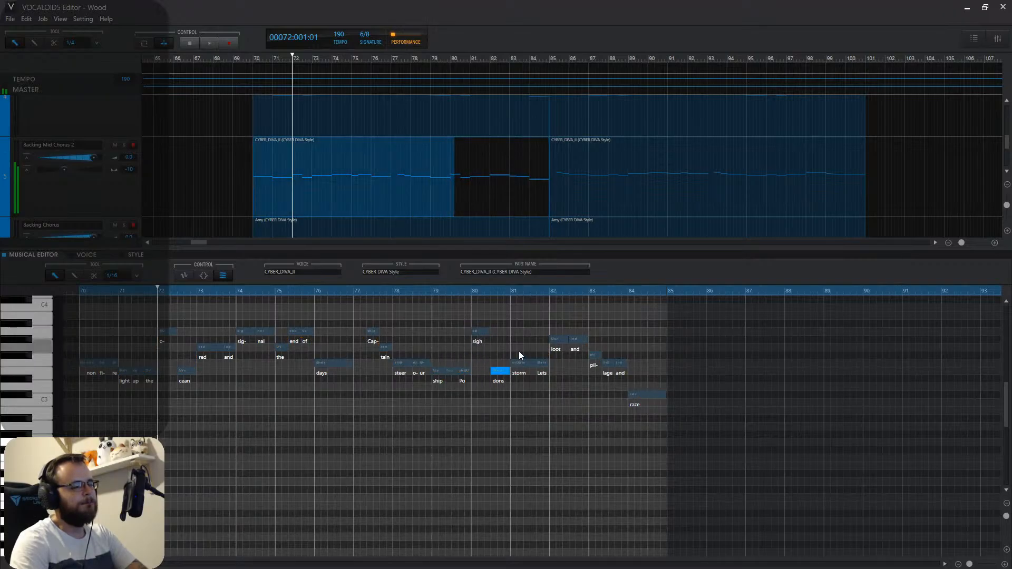
{"action": "left_click", "coordinate": [542, 363]}
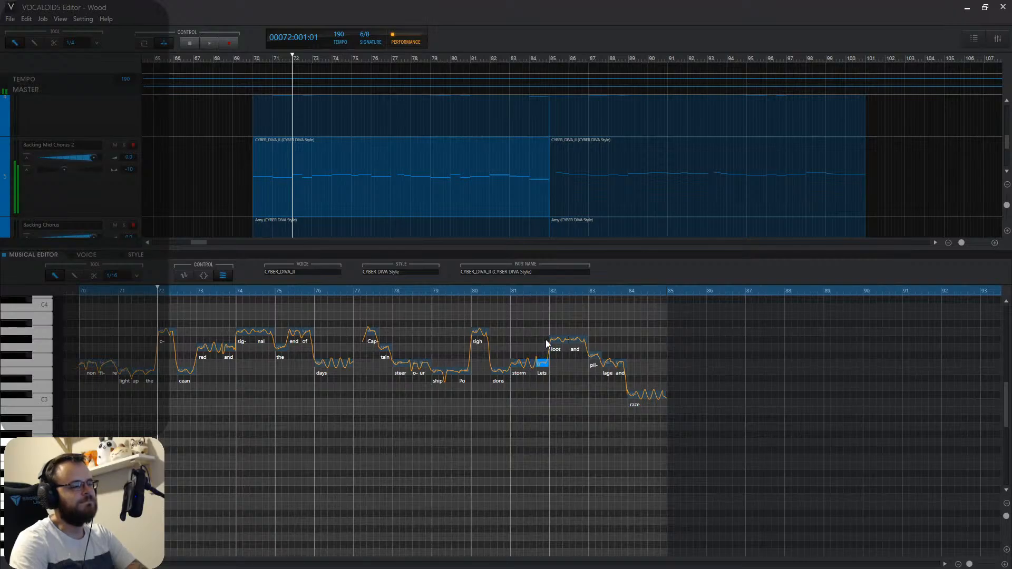
{"action": "left_click", "coordinate": [593, 353]}
{"action": "key", "text": "Up"}
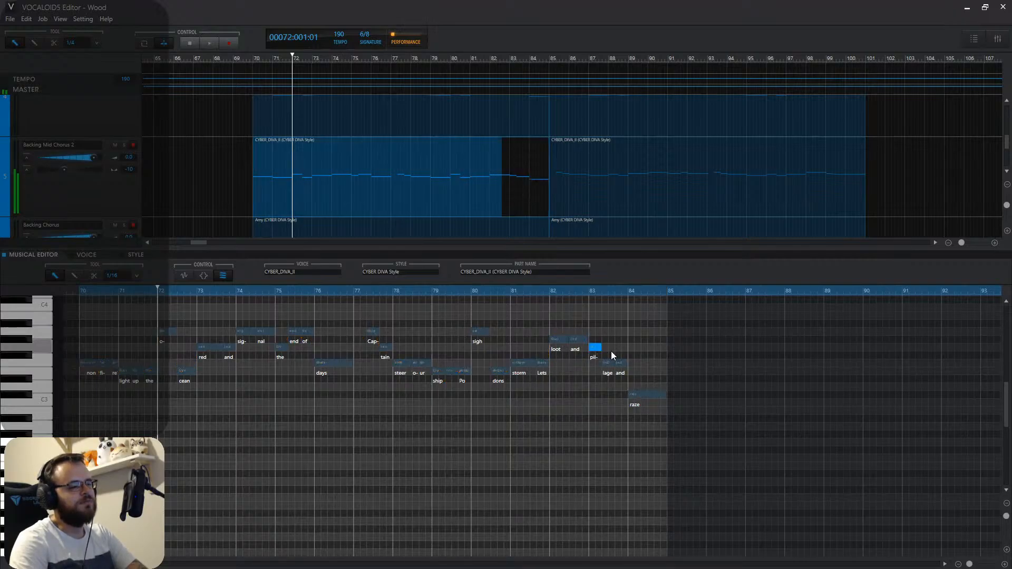
{"action": "left_click", "coordinate": [616, 363]}
{"action": "left_click", "coordinate": [644, 394]}
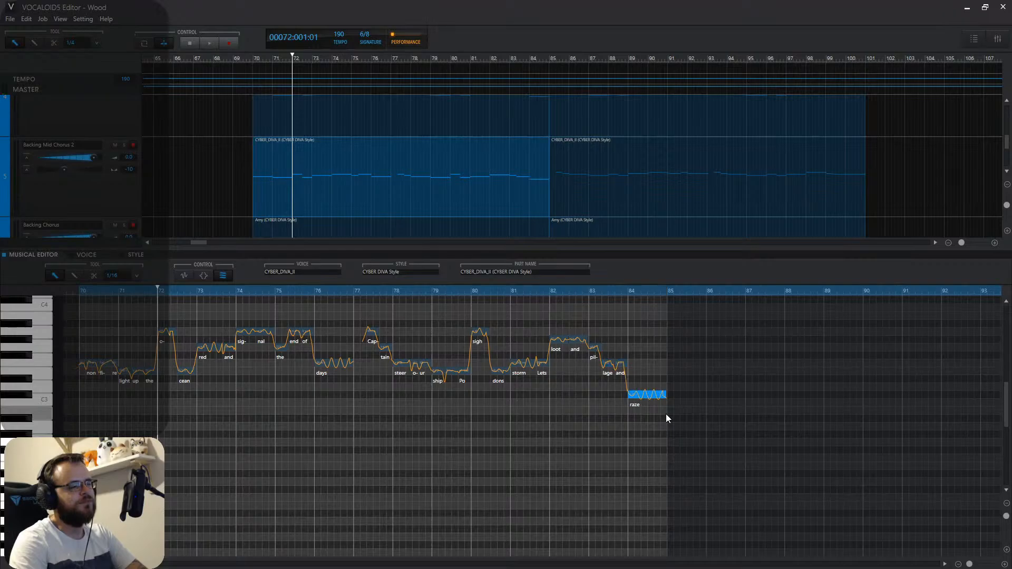
{"action": "key", "text": "Up"}
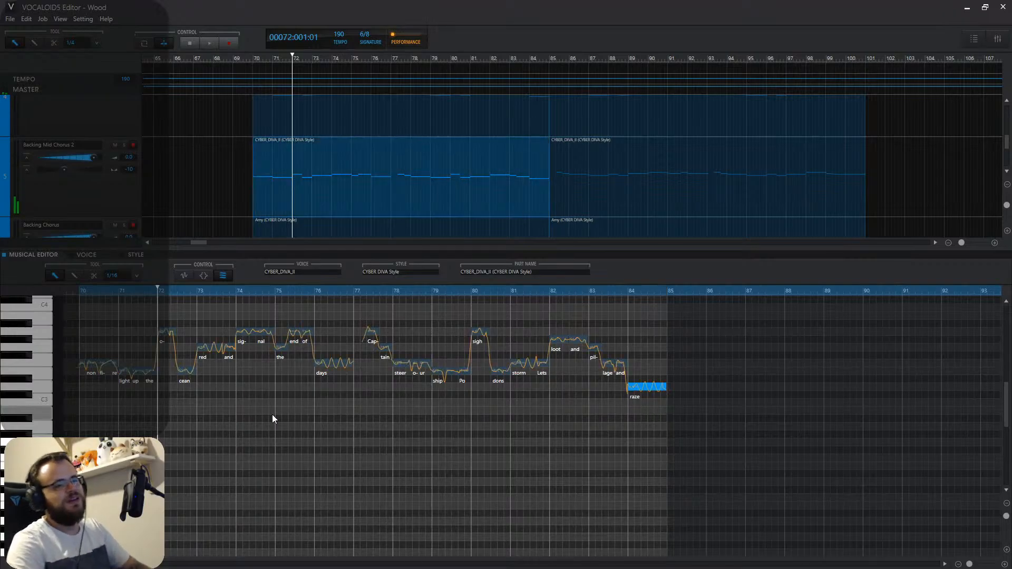
While playing from just before bar 70, set the part's voice color to Mouth -13, Exciter 6 and Character -8.
{"action": "left_click", "coordinate": [74, 290]}
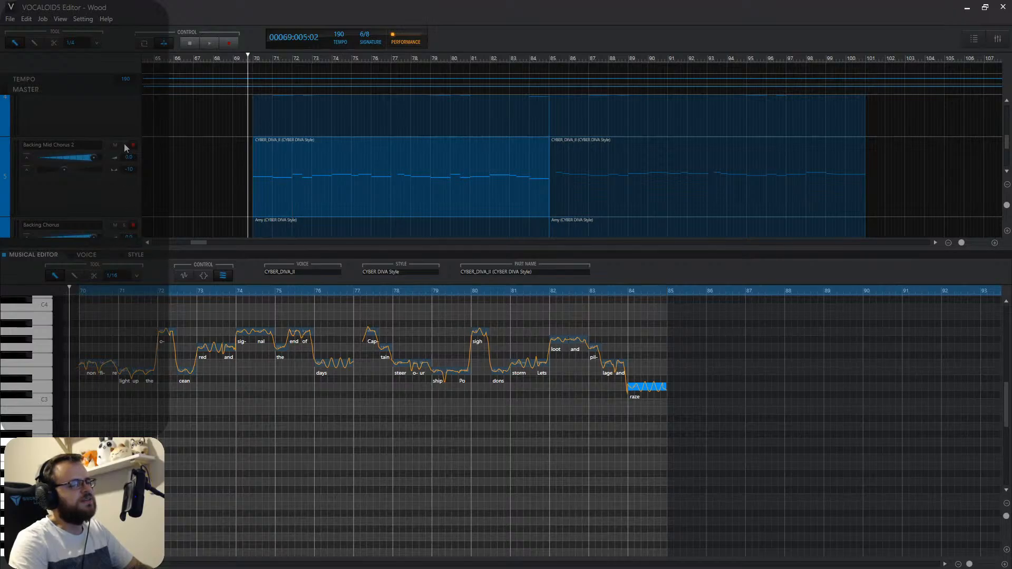
{"action": "key", "text": "space"}
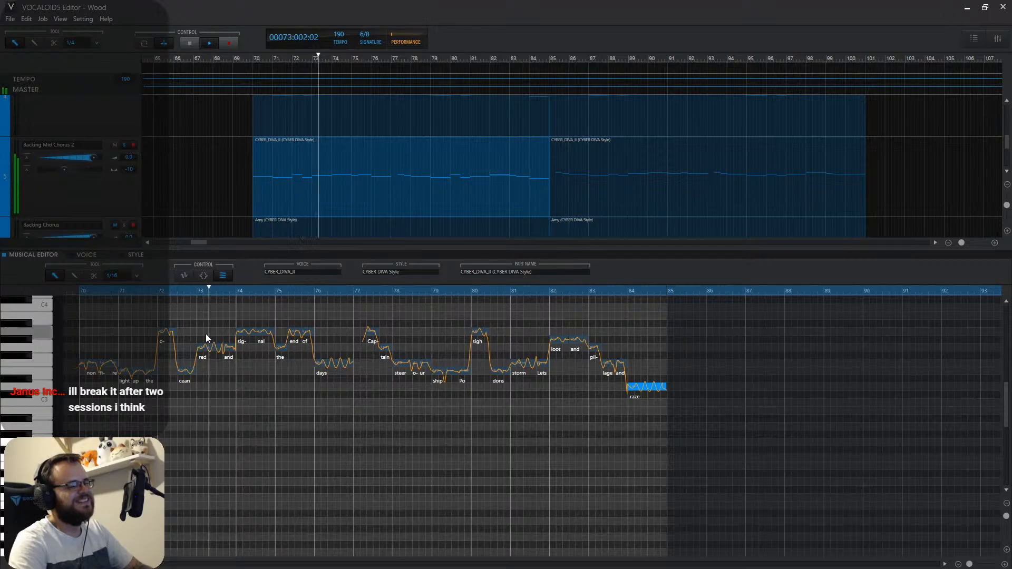
{"action": "left_click", "coordinate": [119, 185]}
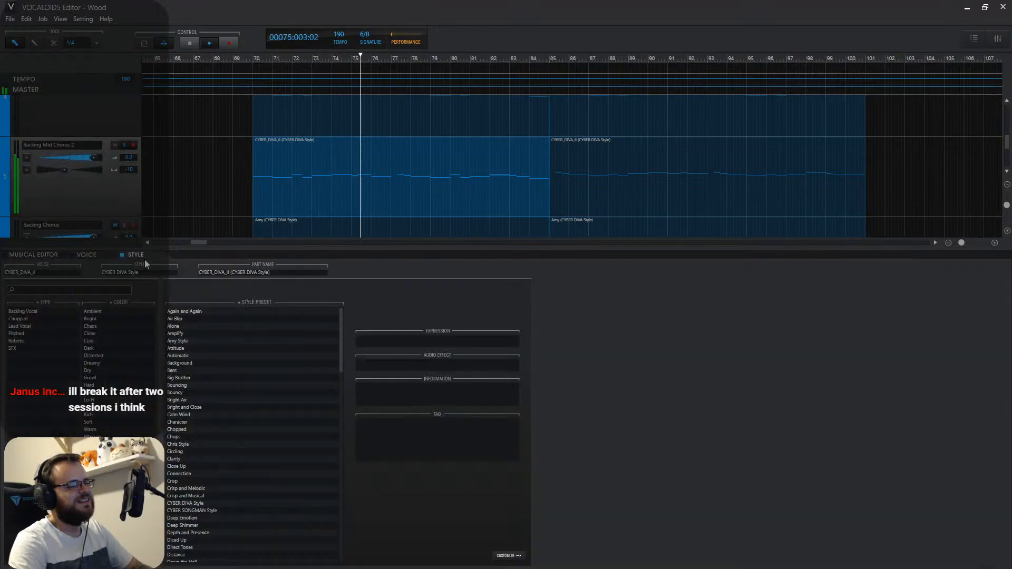
{"action": "left_click", "coordinate": [136, 255]}
{"action": "left_click", "coordinate": [503, 555]}
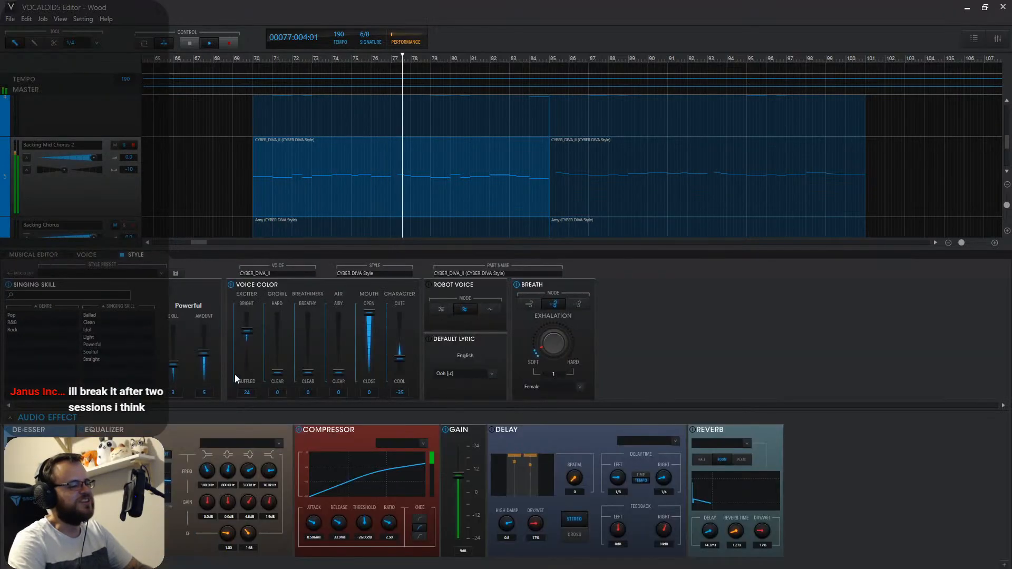
{"action": "left_click_drag", "start_coordinate": [369, 312], "coordinate": [372, 317]}
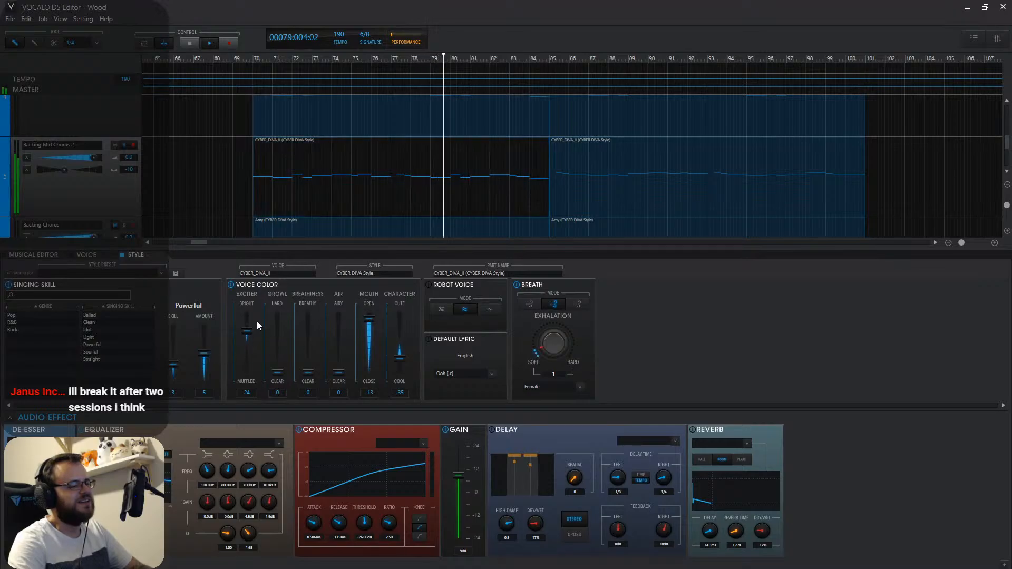
{"action": "left_click_drag", "start_coordinate": [242, 330], "coordinate": [248, 337]}
{"action": "left_click_drag", "start_coordinate": [401, 361], "coordinate": [402, 349]}
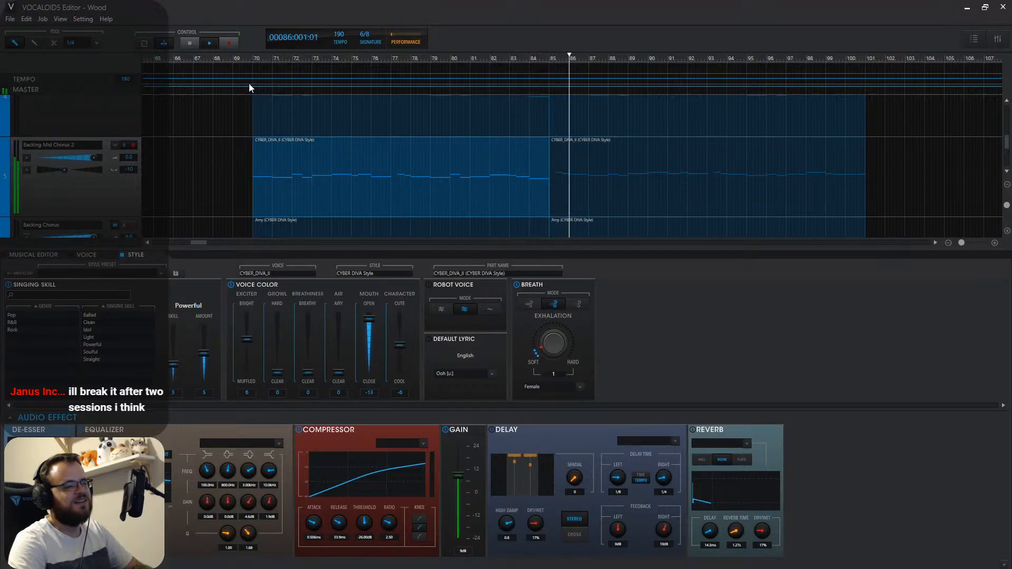
Listen to the part again from just before bar 70 and reopen its notes for editing.
{"action": "left_click", "coordinate": [251, 58]}
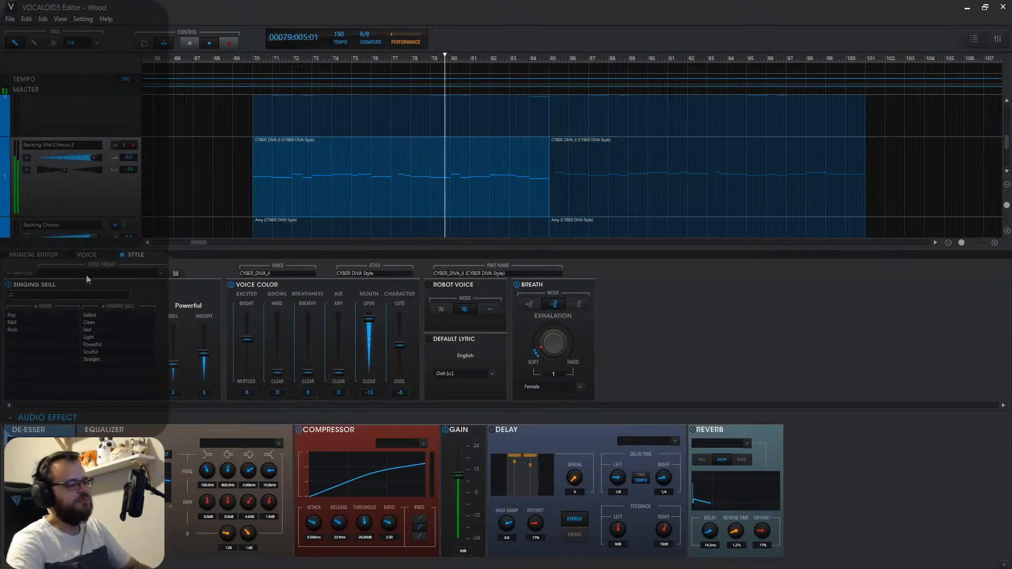
{"action": "key", "text": "space"}
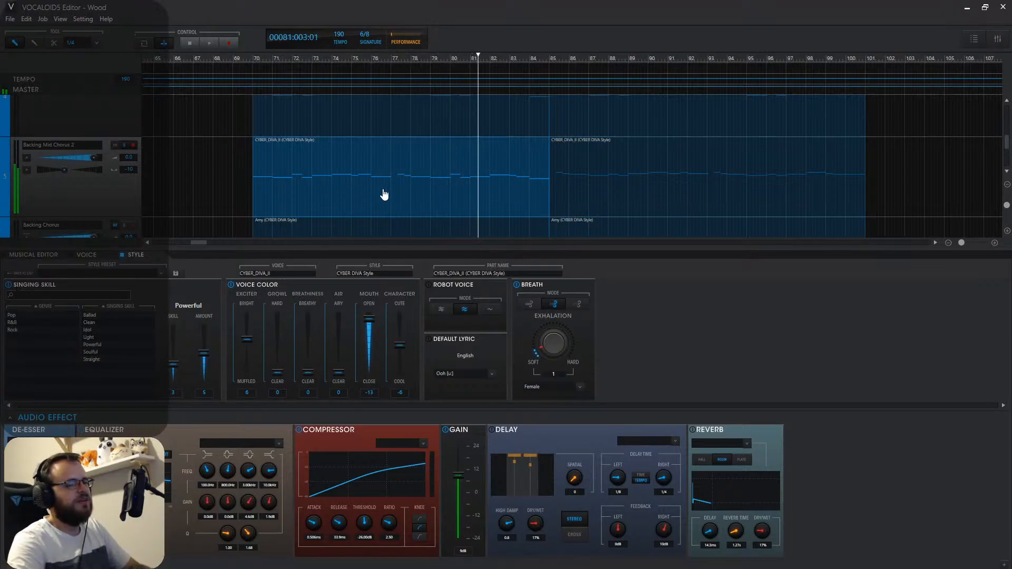
{"action": "double_click", "coordinate": [354, 212]}
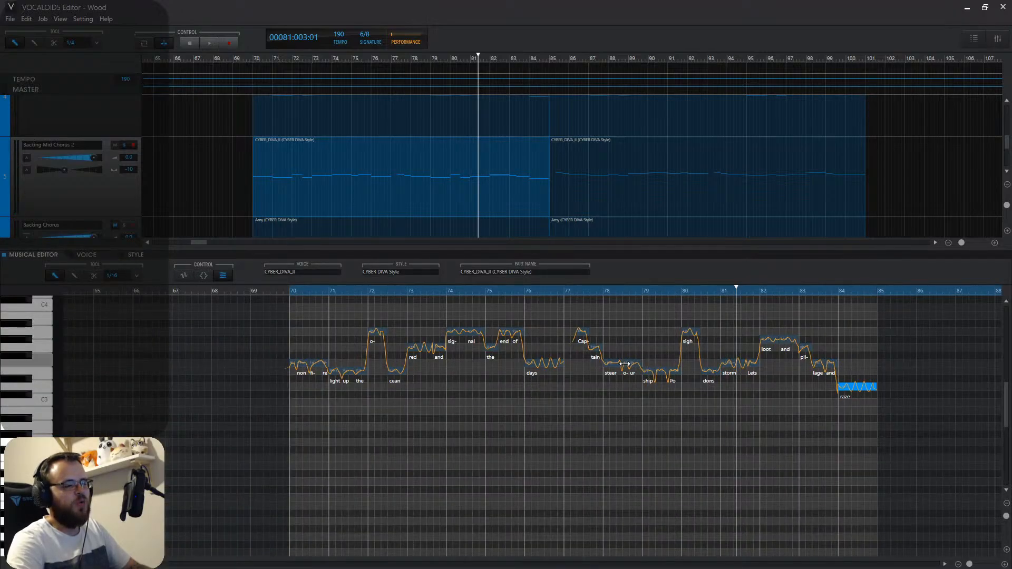
Merge the split "o-ur" notes in bar 78 into one longer note with the lyric "our", and play from bar 77.
{"action": "left_click", "coordinate": [633, 371]}
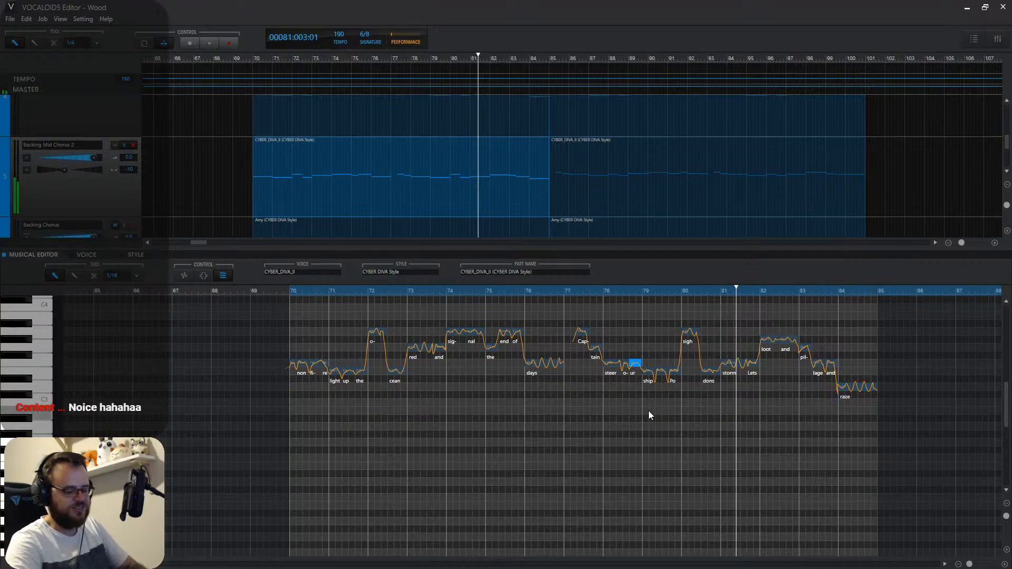
{"action": "left_click", "coordinate": [629, 382]}
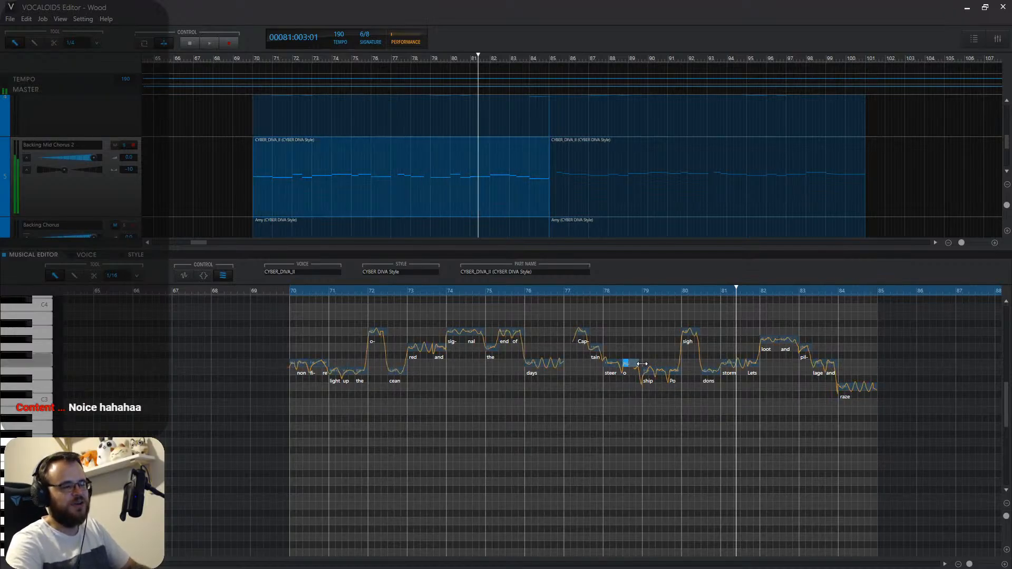
{"action": "double_click", "coordinate": [627, 369]}
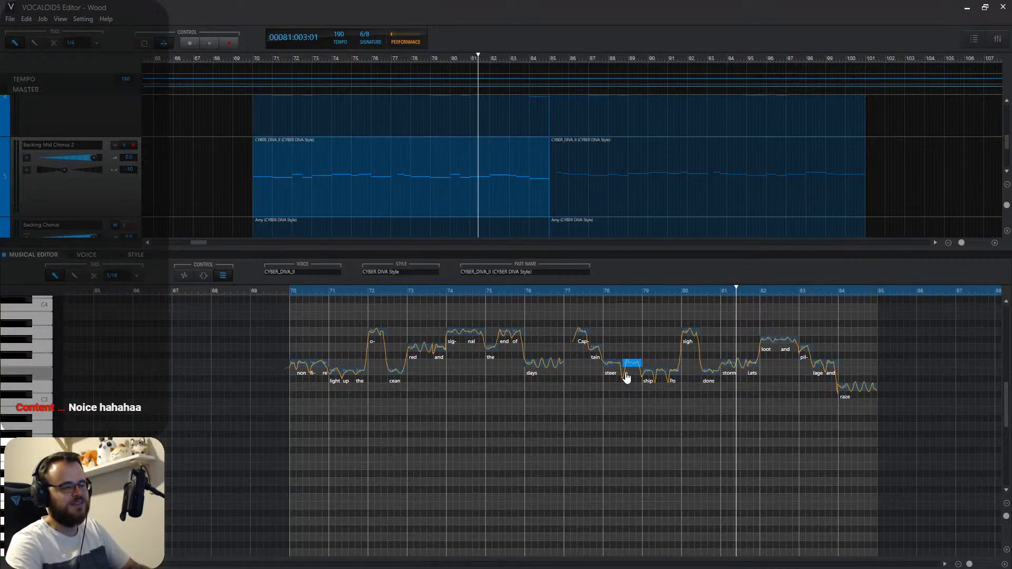
{"action": "type", "text": "ur"}
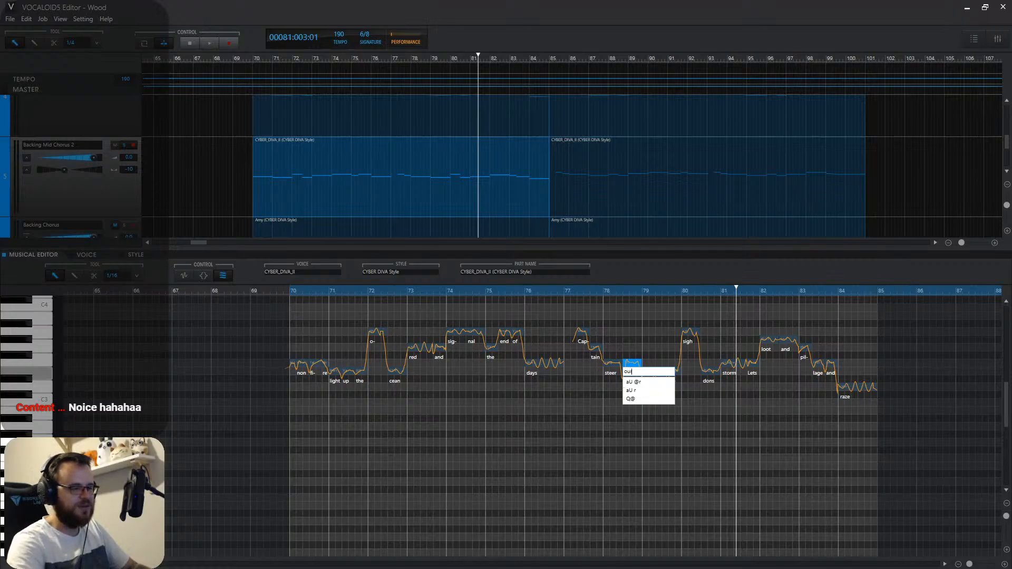
{"action": "key", "text": "Return"}
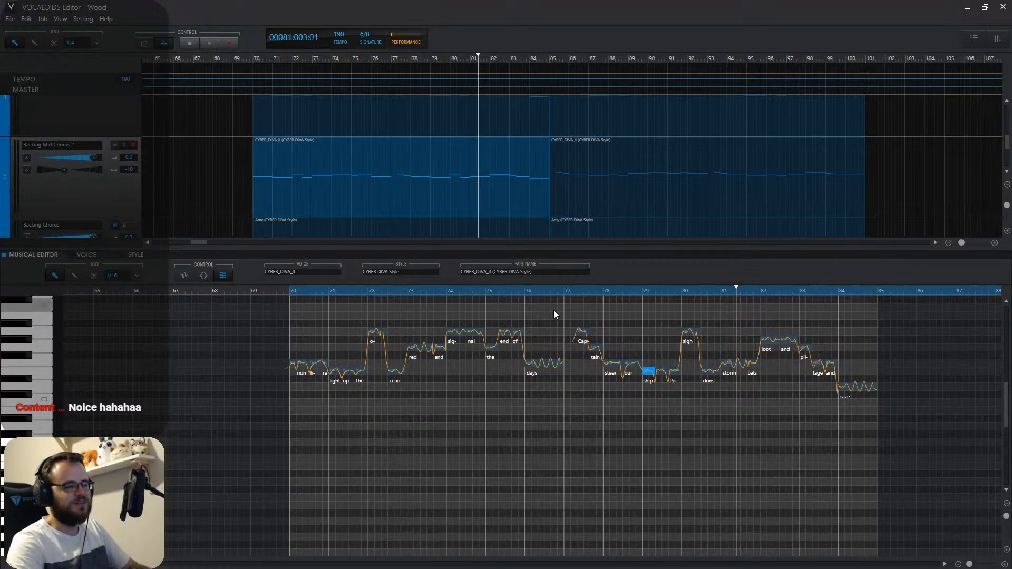
{"action": "left_click", "coordinate": [577, 291]}
{"action": "key", "text": "space"}
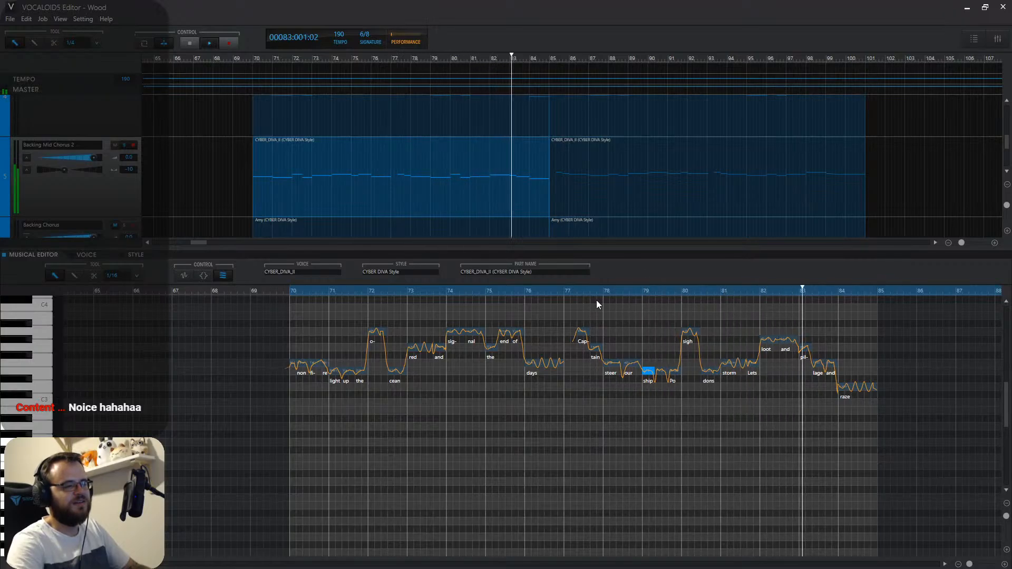
Transpose all notes of the Backing Mid Chorus 2 part starting at bar 85 down four semitones.
{"action": "left_click", "coordinate": [611, 179]}
{"action": "scroll", "coordinate": [63, 337], "scroll_direction": "up", "scroll_amount": 3}
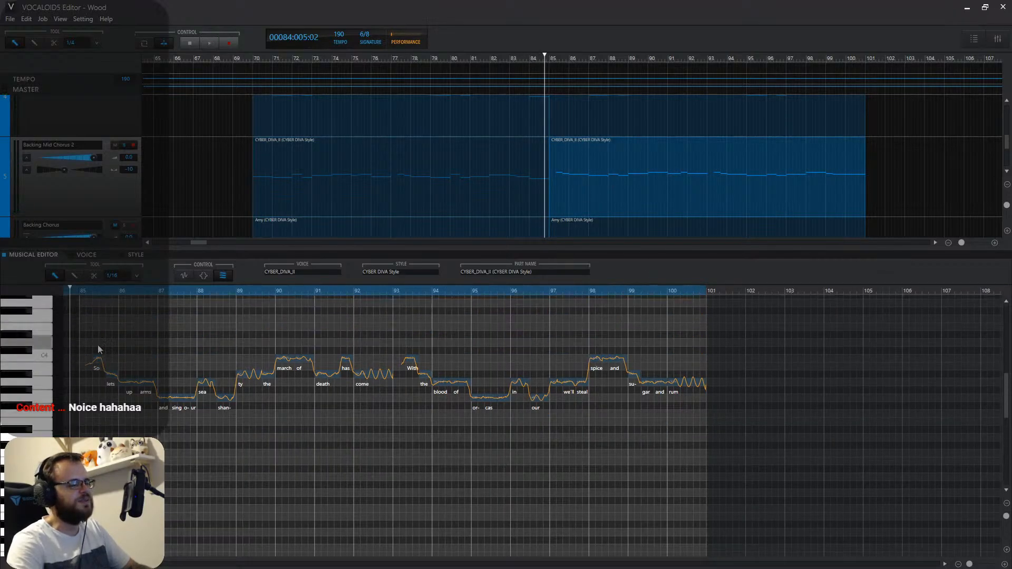
{"action": "left_click_drag", "start_coordinate": [88, 356], "coordinate": [746, 504]}
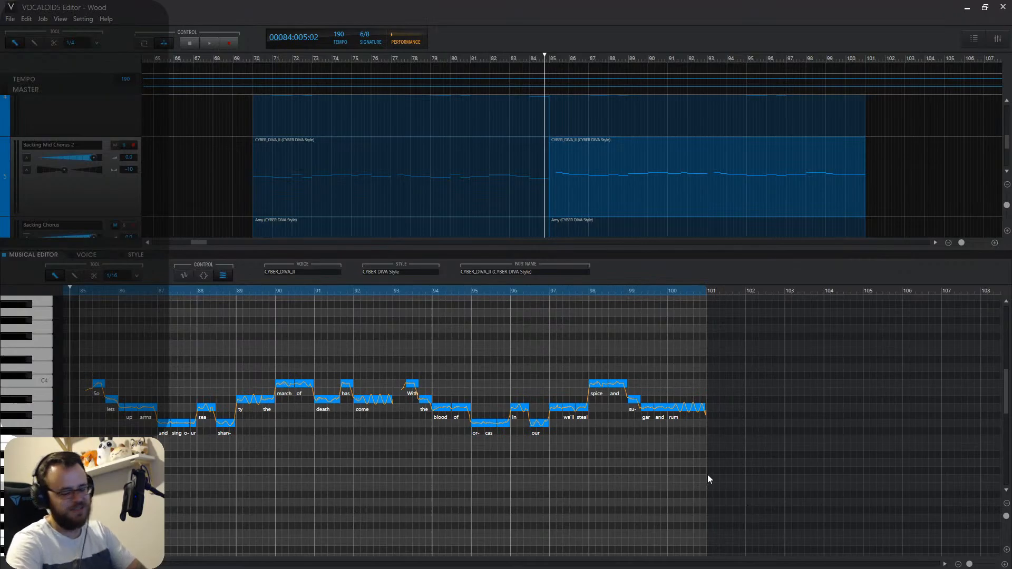
{"action": "scroll", "coordinate": [206, 414], "scroll_direction": "down", "scroll_amount": 1}
{"action": "key", "text": "Down"}
{"action": "key", "text": "Down"}
{"action": "key", "text": "Down"}
{"action": "key", "text": "Down"}
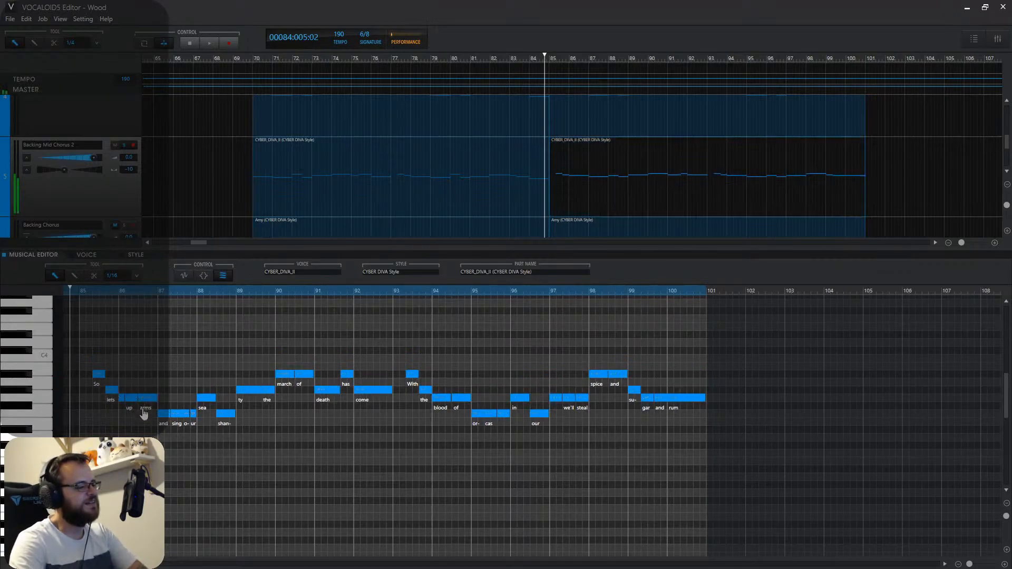
Raise "So", "lets" and the low notes "and sing o-ur shan-" in bars 85 to 88 by one semitone.
{"action": "left_click", "coordinate": [96, 389]}
{"action": "key", "text": "Up"}
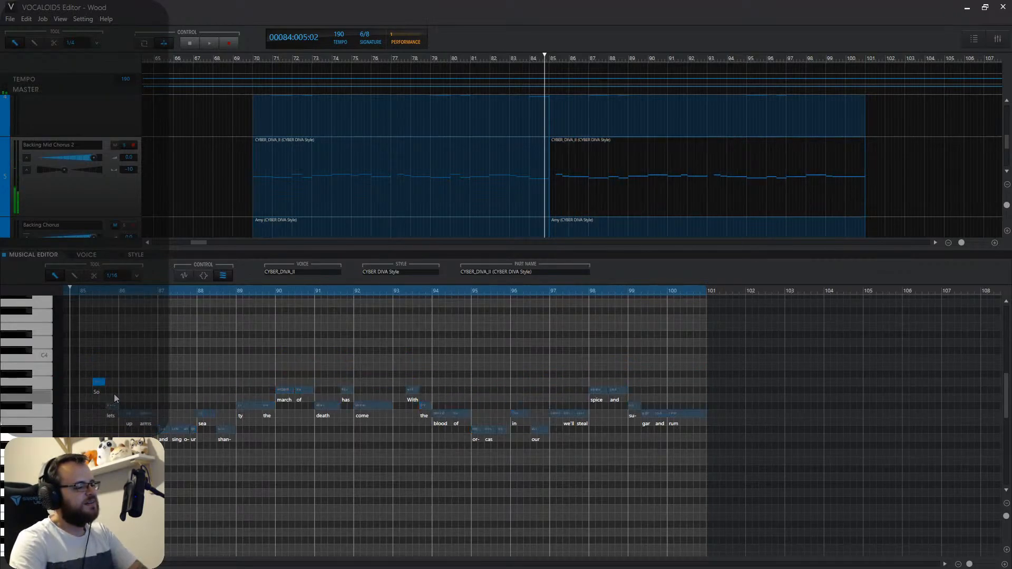
{"action": "left_click", "coordinate": [112, 407]}
{"action": "key", "text": "Up"}
{"action": "left_click_drag", "start_coordinate": [161, 413], "coordinate": [233, 431]}
{"action": "key", "text": "Up"}
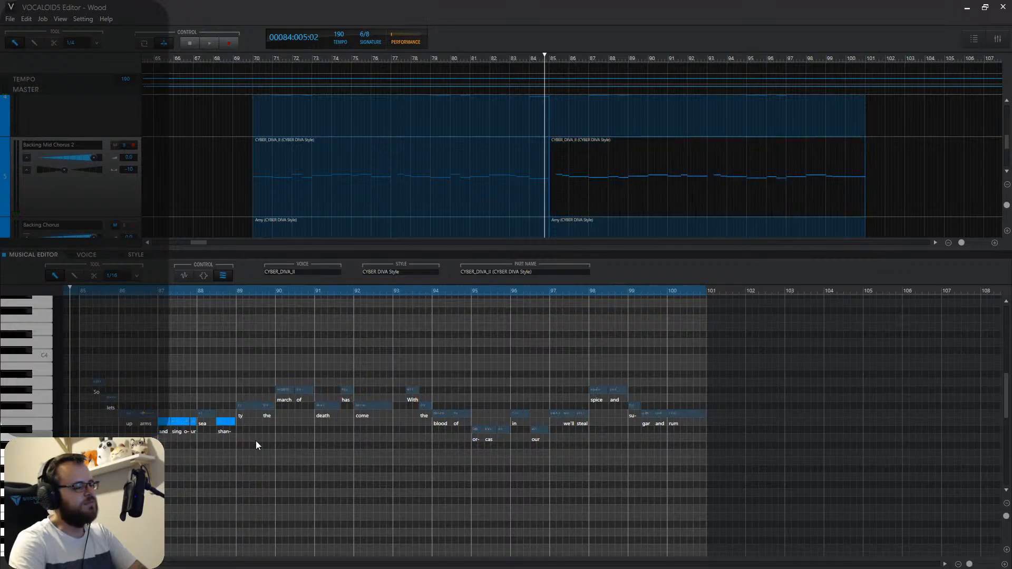
Raise the "sea" note at the start of bar 88 by four semitones.
{"action": "left_click", "coordinate": [242, 393]}
{"action": "left_click_drag", "start_coordinate": [204, 397], "coordinate": [270, 419]}
{"action": "key", "text": "Up"}
{"action": "key", "text": "Up"}
{"action": "key", "text": "Up"}
{"action": "key", "text": "Up"}
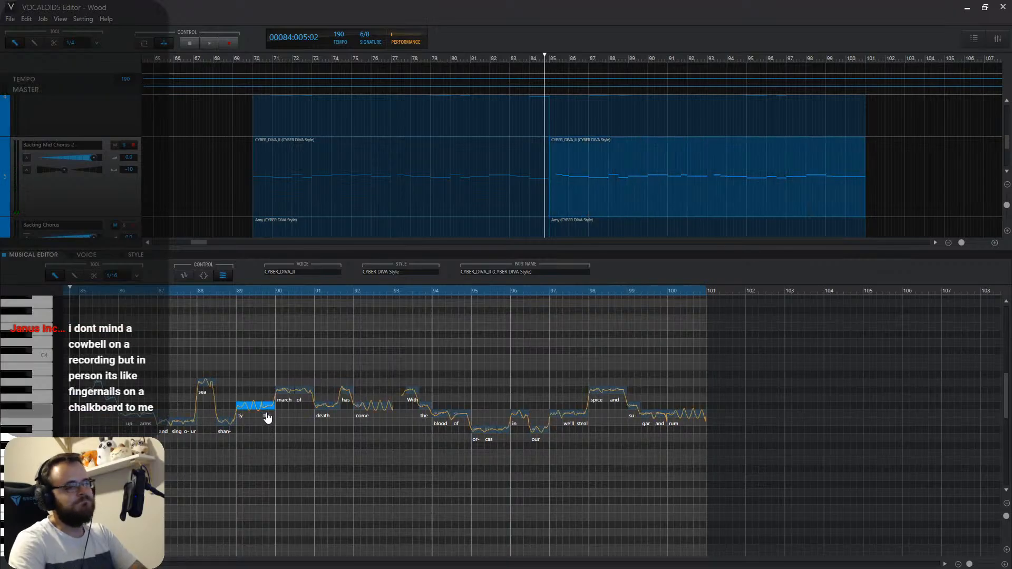
Raise the "ty the" notes in bar 89 and the "march of" notes in bar 90 by one semitone overall.
{"action": "key", "text": "Down"}
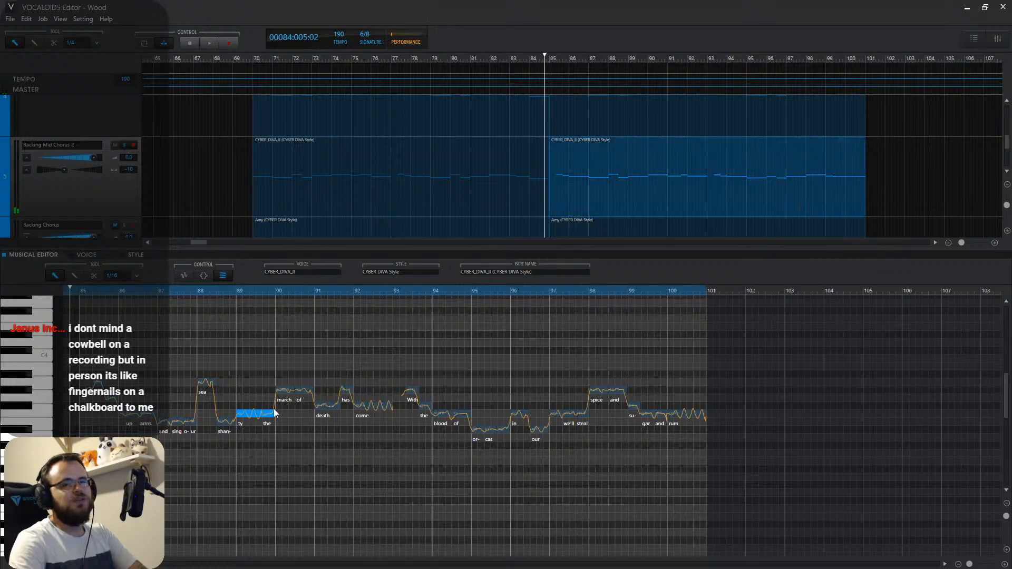
{"action": "left_click", "coordinate": [282, 382]}
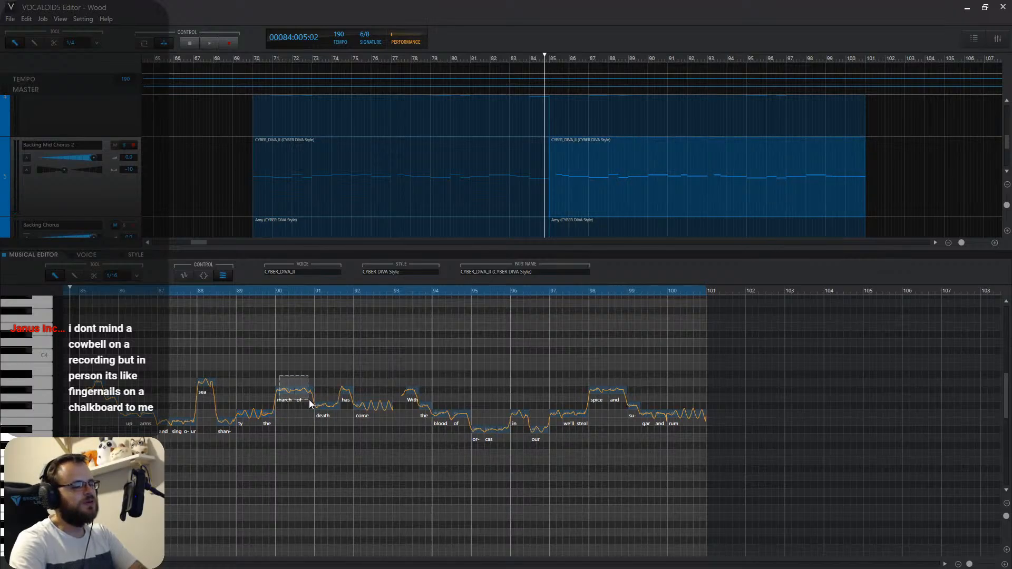
{"action": "left_click_drag", "start_coordinate": [312, 399], "coordinate": [312, 399]}
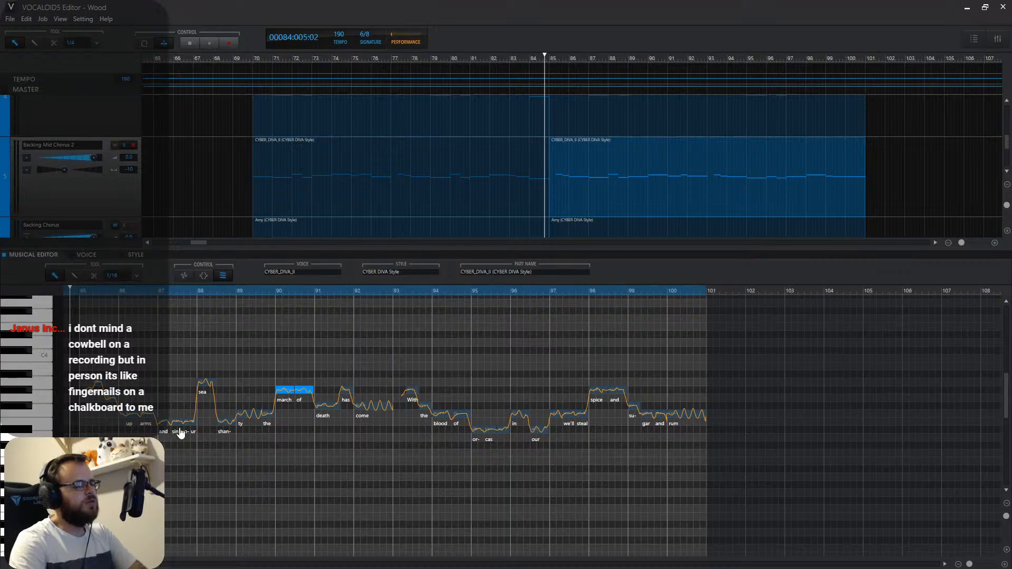
{"action": "left_click_drag", "start_coordinate": [247, 402], "coordinate": [267, 429]}
{"action": "key", "text": "Up"}
{"action": "key", "text": "Up"}
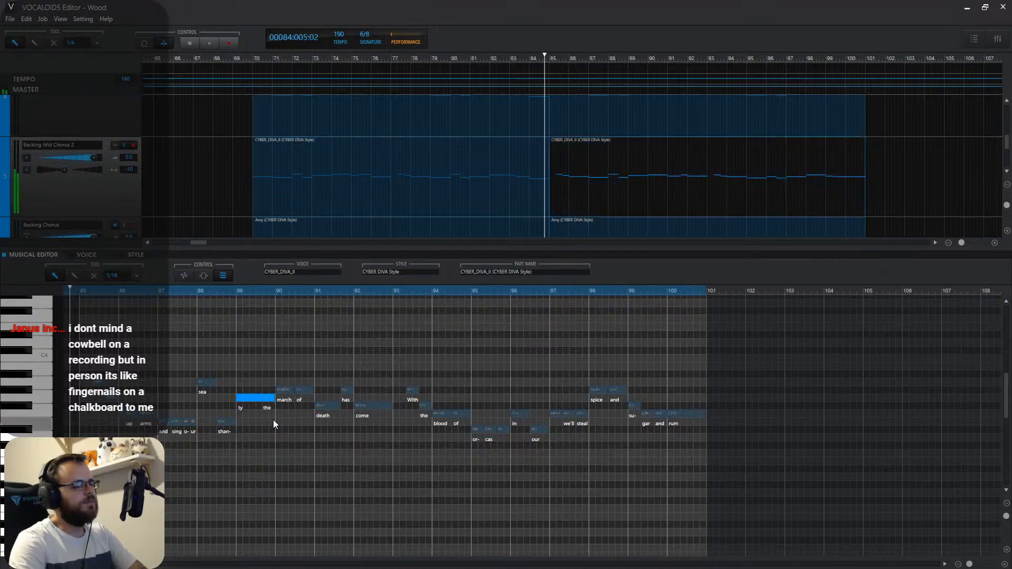
{"action": "left_click", "coordinate": [287, 373]}
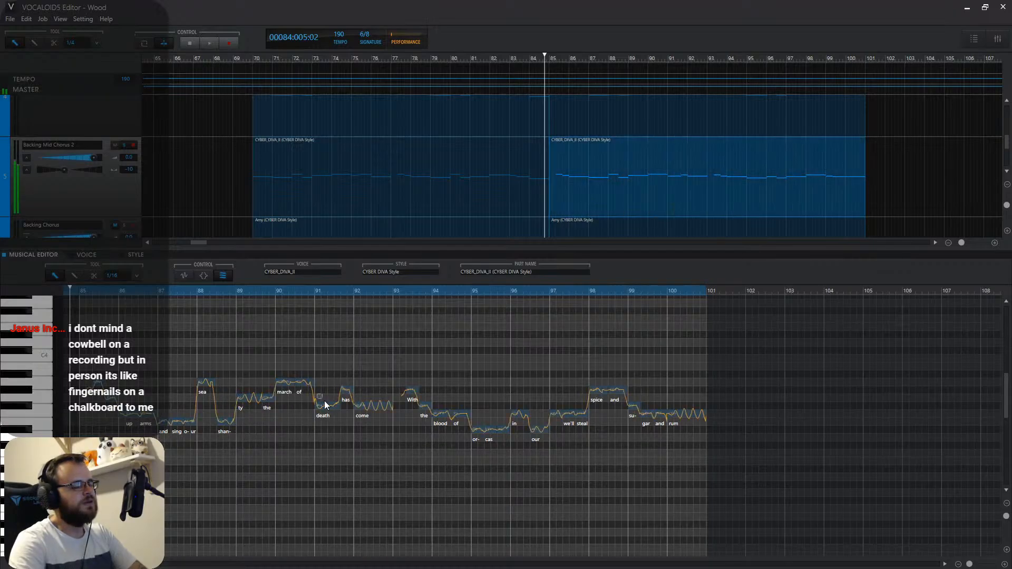
Raise "death" in bar 91 by one semitone, and lower "has" and "come" by one semitone overall.
{"action": "left_click_drag", "start_coordinate": [318, 393], "coordinate": [387, 420]}
{"action": "key", "text": "Up"}
{"action": "key", "text": "Down"}
{"action": "key", "text": "Down"}
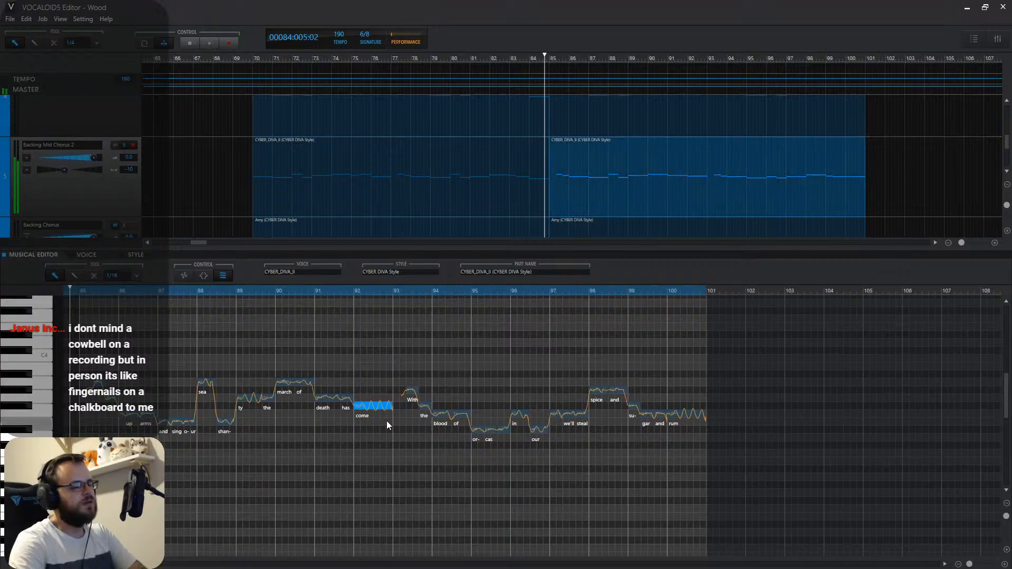
{"action": "key", "text": "Up"}
{"action": "key", "text": "Down"}
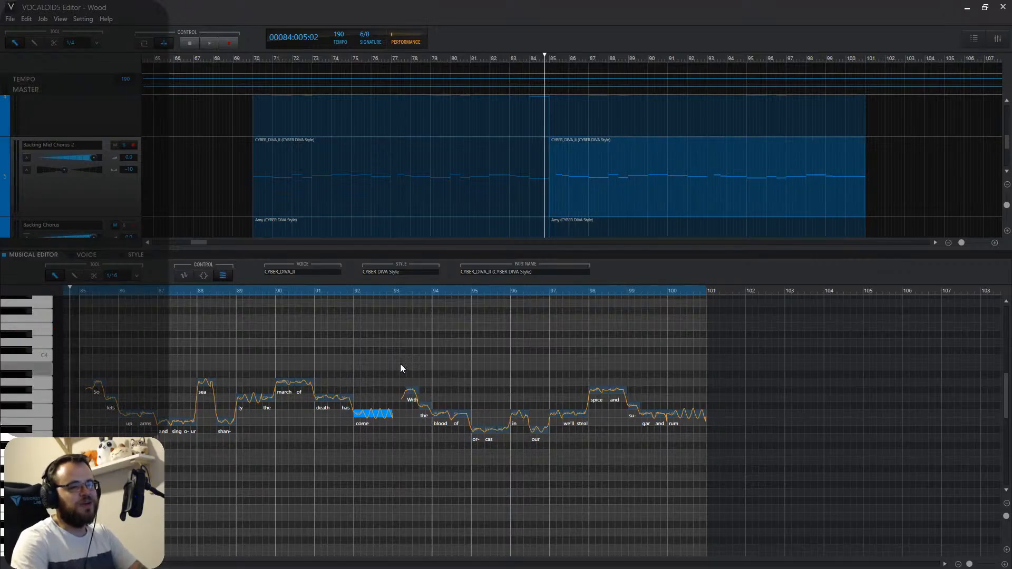
Raise the "With" and "the" notes in bar 93 by one semitone each.
{"action": "left_click", "coordinate": [410, 394]}
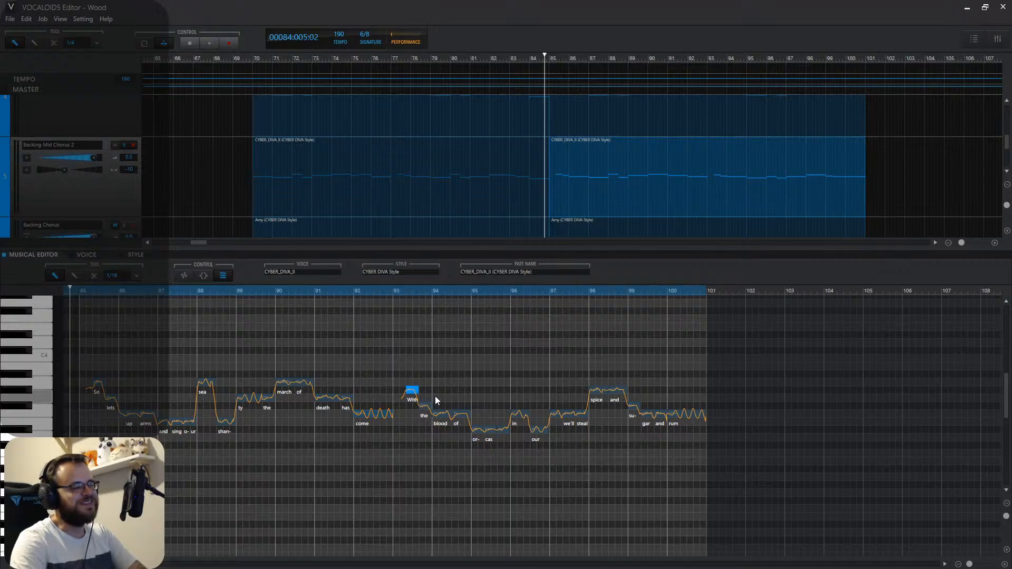
{"action": "key", "text": "Up"}
{"action": "left_click", "coordinate": [426, 406]}
{"action": "key", "text": "Up"}
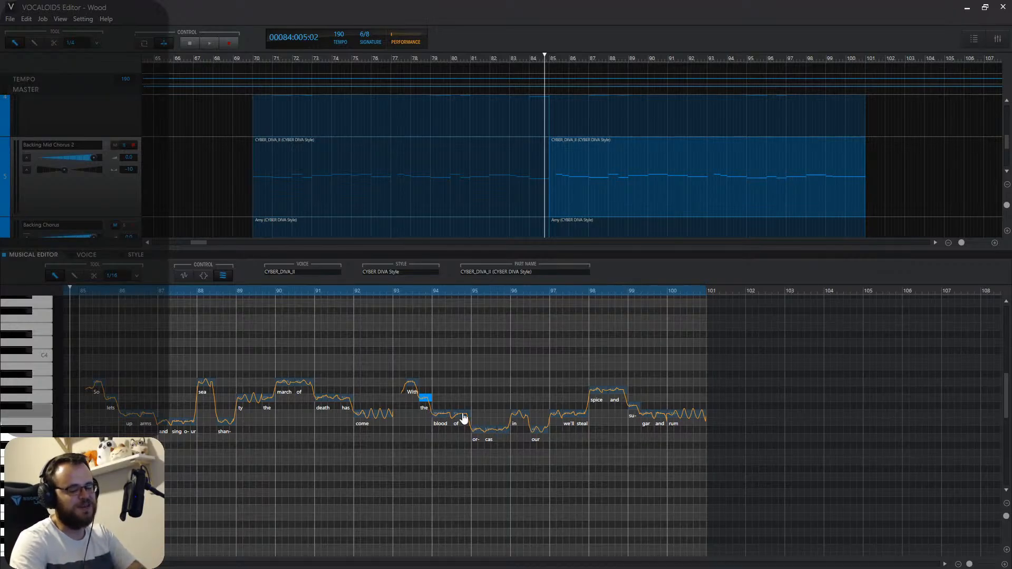
Raise the "or-cas" notes in bar 95 and "our" in bar 96 by one semitone, and "in" by four semitones.
{"action": "left_click", "coordinate": [439, 402]}
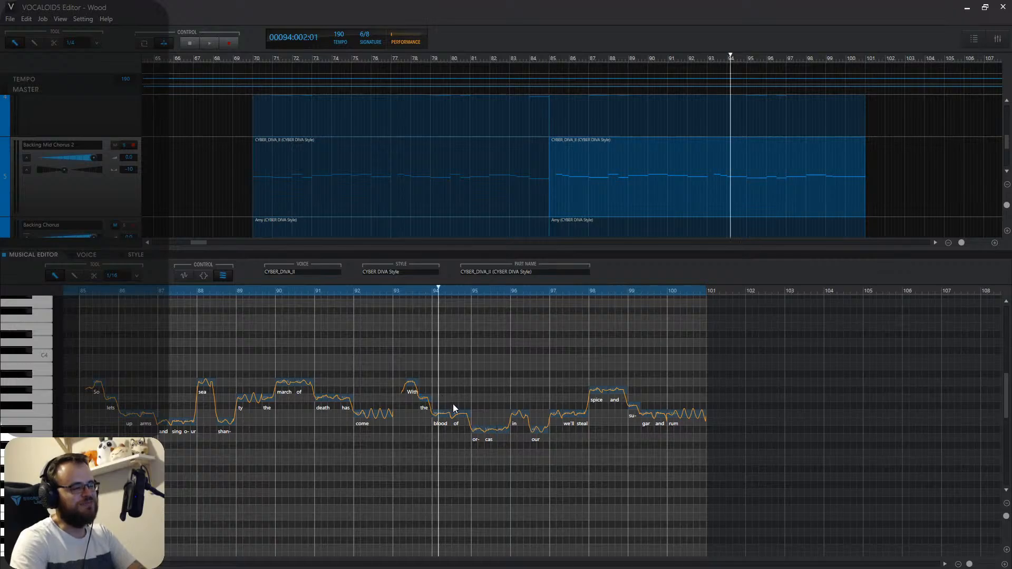
{"action": "left_click_drag", "start_coordinate": [501, 443], "coordinate": [503, 444]}
{"action": "key", "text": "Up"}
{"action": "left_click", "coordinate": [538, 429]}
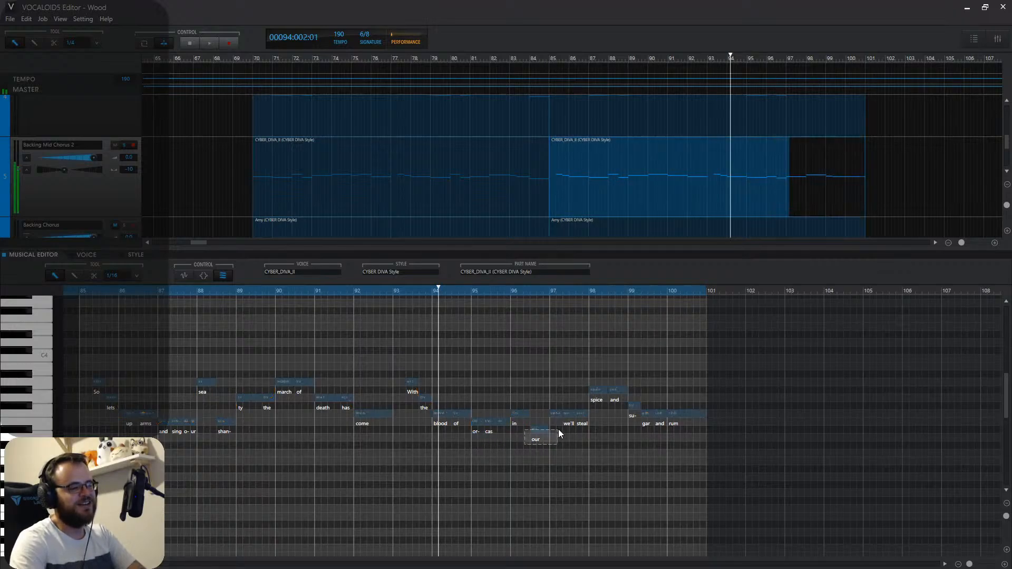
{"action": "key", "text": "Up"}
{"action": "left_click", "coordinate": [522, 413]}
{"action": "key", "text": "Up"}
{"action": "key", "text": "Up"}
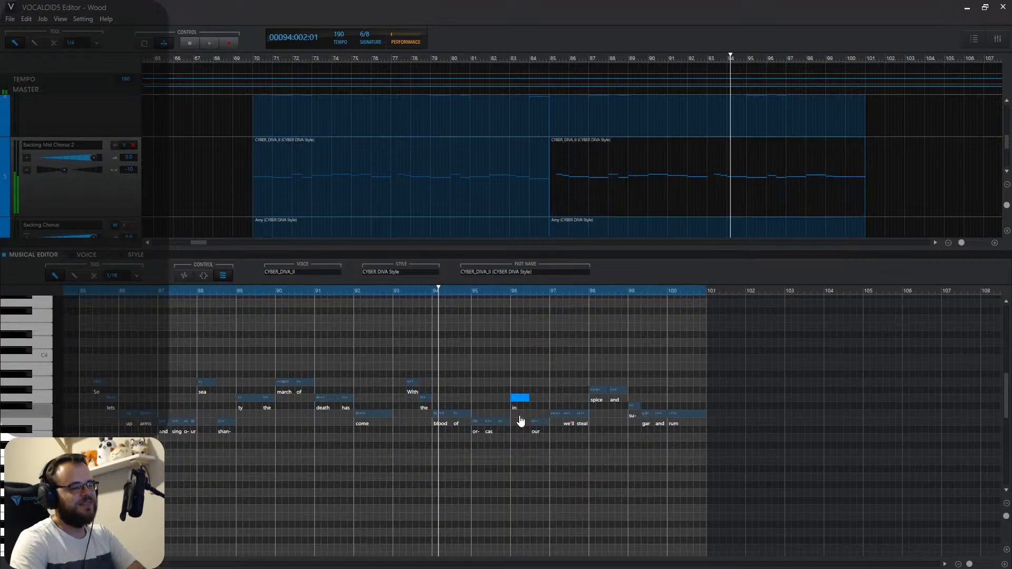
Raise the three notes of bar 97, including "we'll steal", by two semitones.
{"action": "left_click", "coordinate": [556, 402]}
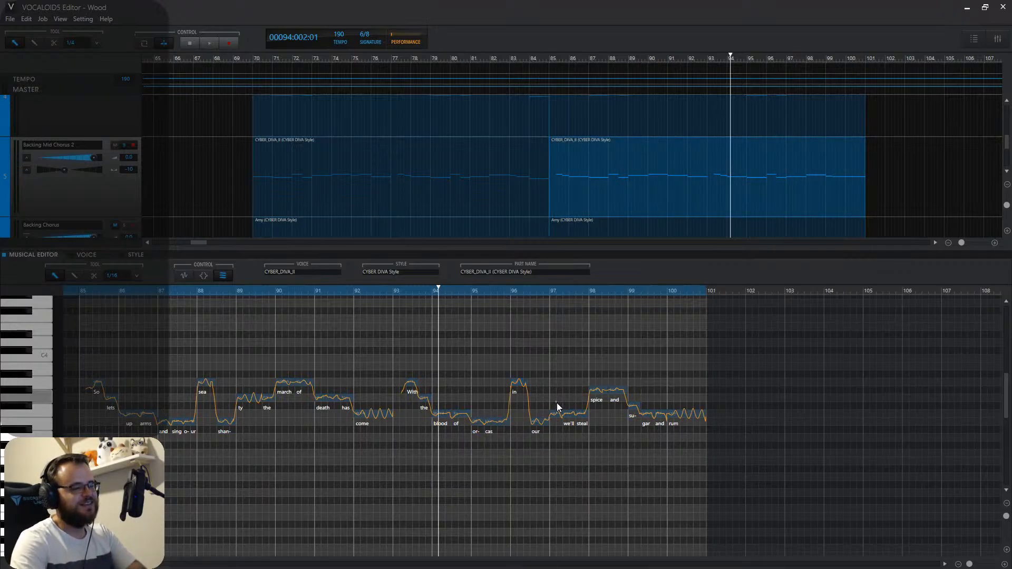
{"action": "left_click_drag", "start_coordinate": [569, 420], "coordinate": [590, 425]}
{"action": "key", "text": "Up"}
{"action": "key", "text": "Up"}
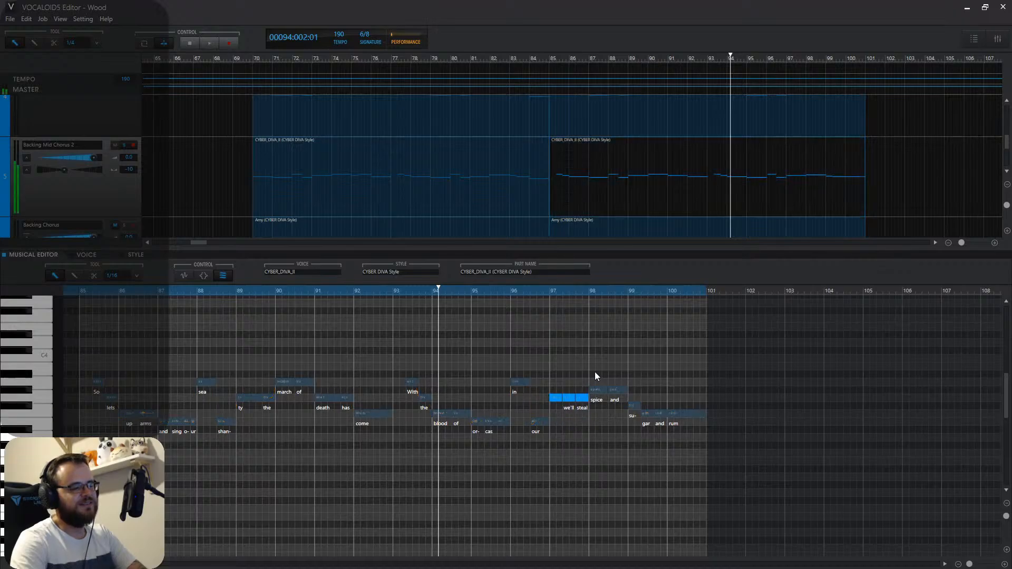
Raise "spice and" in bar 98 and "su-" in bar 99 by one semitone.
{"action": "left_click_drag", "start_coordinate": [595, 372], "coordinate": [654, 418]}
{"action": "key", "text": "Up"}
{"action": "left_click", "coordinate": [633, 408]}
{"action": "key", "text": "Up"}
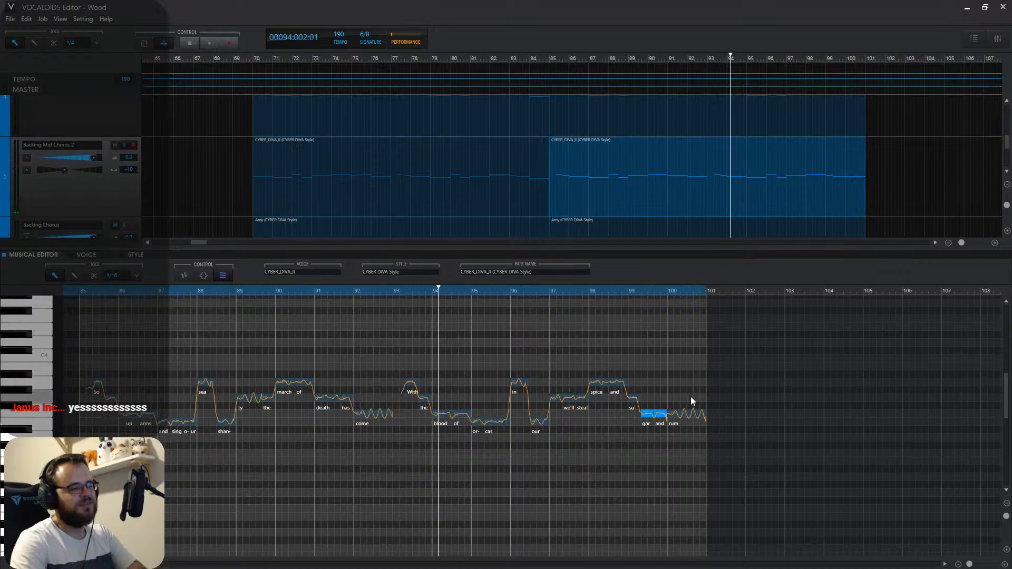
{"action": "left_click", "coordinate": [691, 413]}
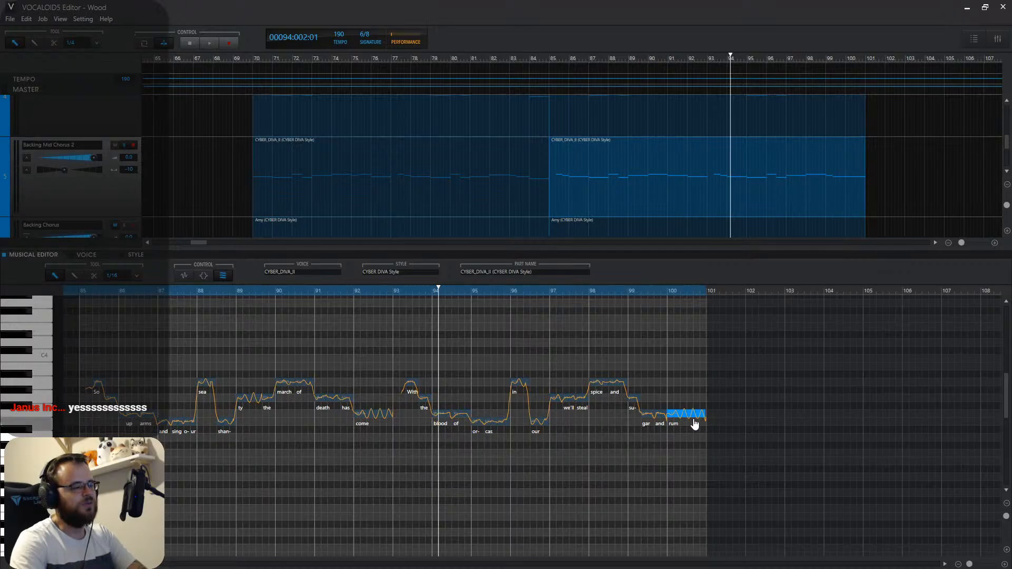
Play the revised harmony from bar 85, and restart playback from bar 70 to hear both parts in sequence.
{"action": "left_click", "coordinate": [84, 292]}
{"action": "key", "text": "space"}
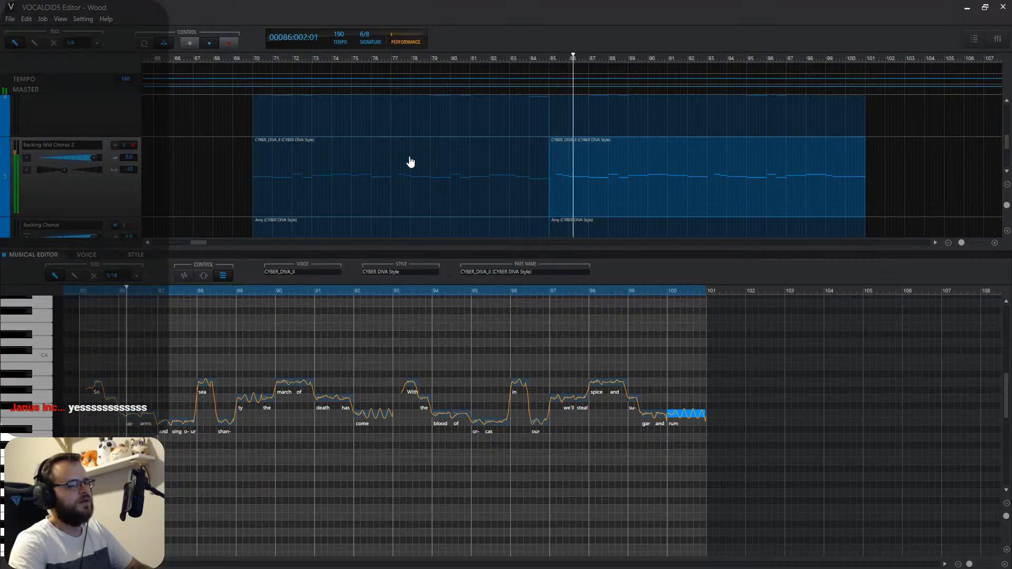
{"action": "left_click", "coordinate": [255, 58]}
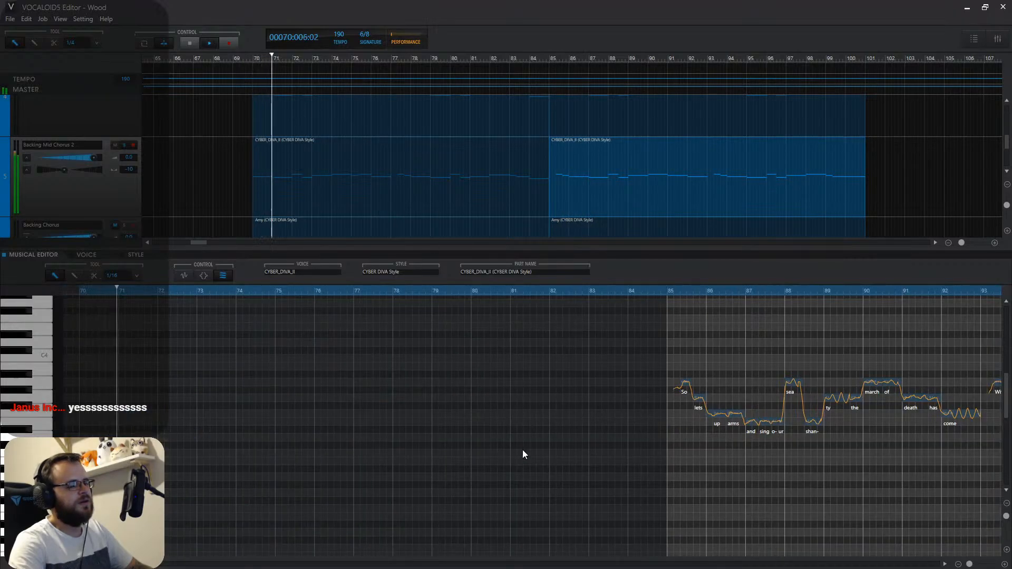
{"action": "left_click_drag", "start_coordinate": [127, 564], "coordinate": [133, 564]}
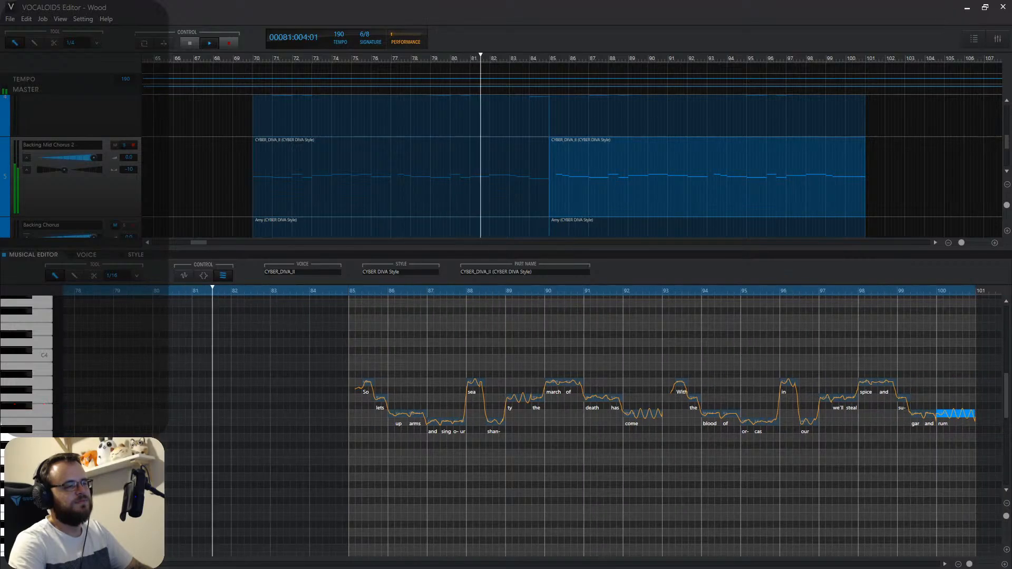
Compare the Backing Mid Chorus parts and the main vocal tracks with both revised Backing Mid Chorus 2 parts.
{"action": "scroll", "coordinate": [430, 174], "scroll_direction": "up", "scroll_amount": 2}
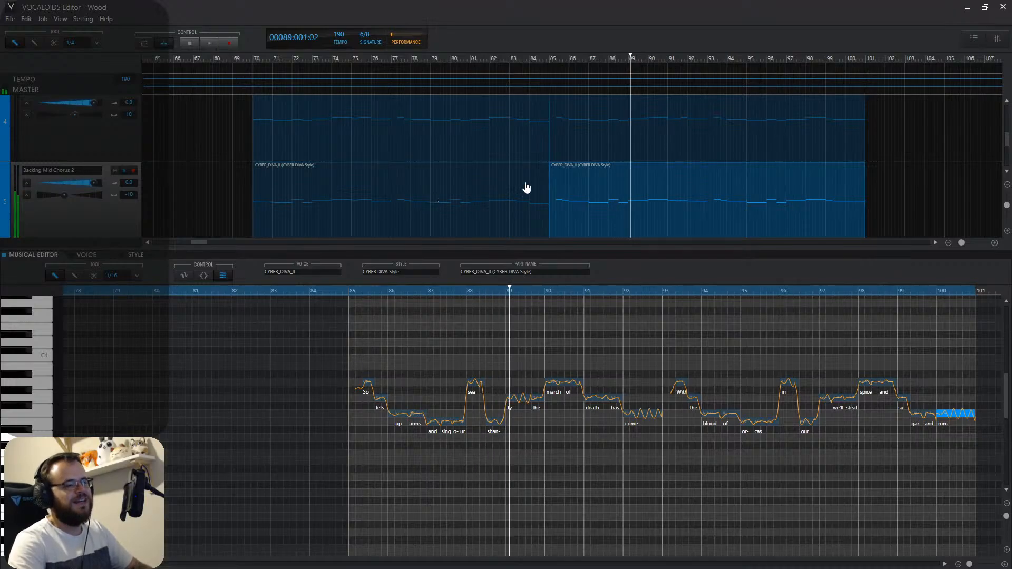
{"action": "scroll", "coordinate": [526, 188], "scroll_direction": "up", "scroll_amount": 1}
{"action": "left_click", "coordinate": [587, 152]}
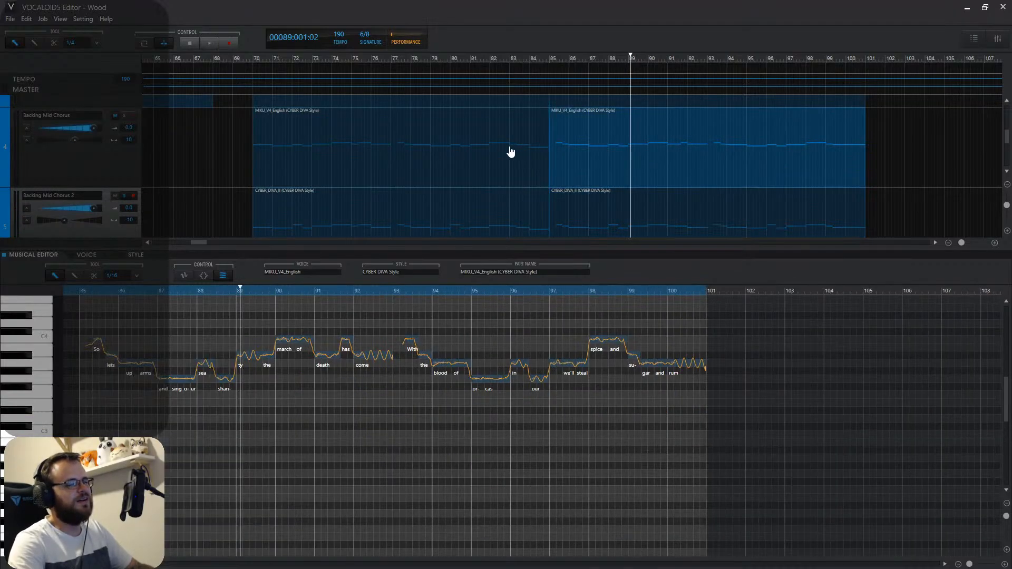
{"action": "left_click", "coordinate": [474, 158]}
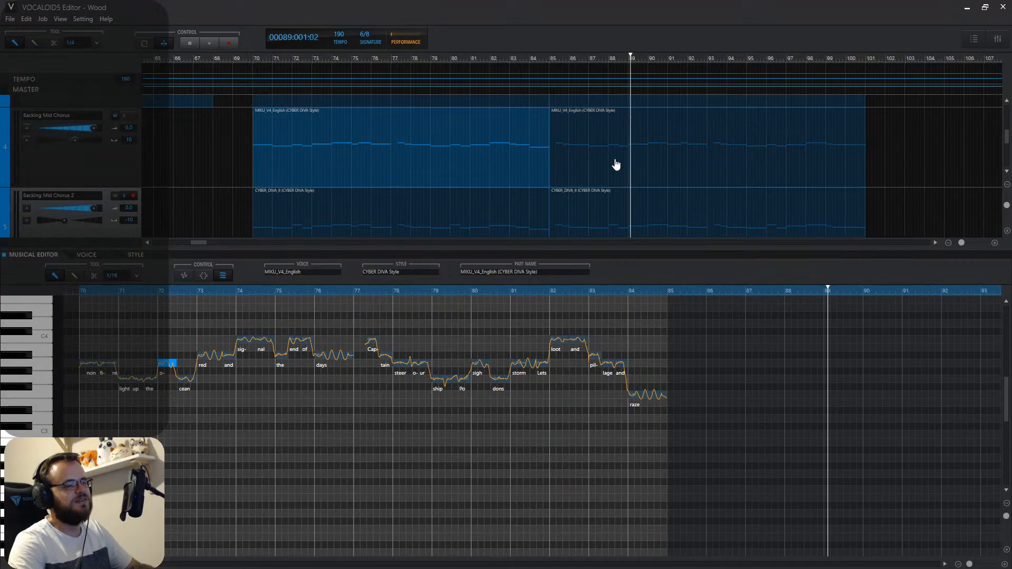
{"action": "scroll", "coordinate": [537, 172], "scroll_direction": "up", "scroll_amount": 3}
{"action": "scroll", "coordinate": [448, 155], "scroll_direction": "up", "scroll_amount": 3}
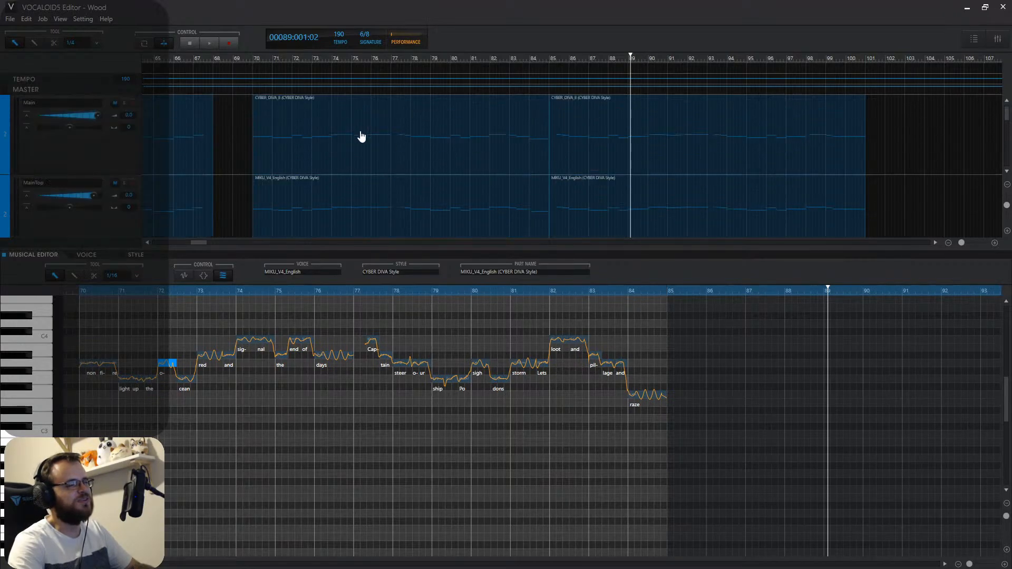
{"action": "scroll", "coordinate": [368, 140], "scroll_direction": "down", "scroll_amount": 3}
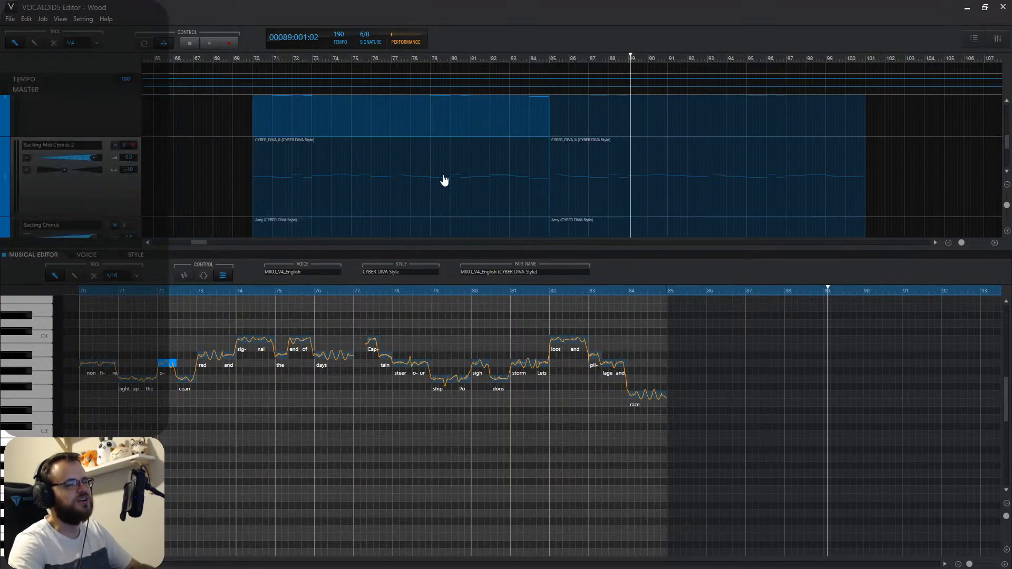
{"action": "left_click", "coordinate": [444, 181]}
{"action": "left_click", "coordinate": [616, 176]}
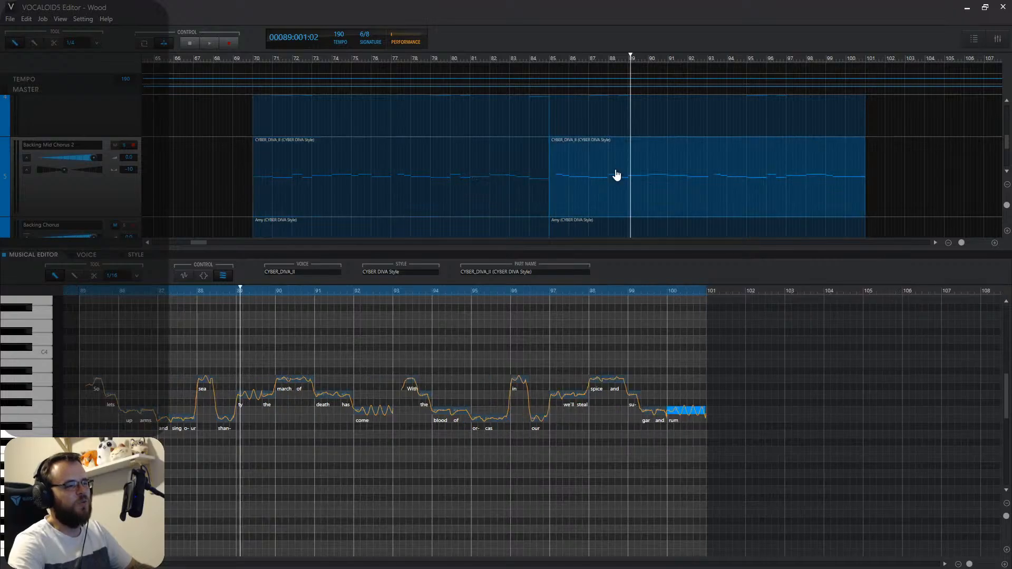
Replace both Backing Chorus 2 parts with copies of the two Backing Mid Chorus 2 parts, starting at bar 70.
{"action": "left_click_drag", "start_coordinate": [214, 159], "coordinate": [791, 207]}
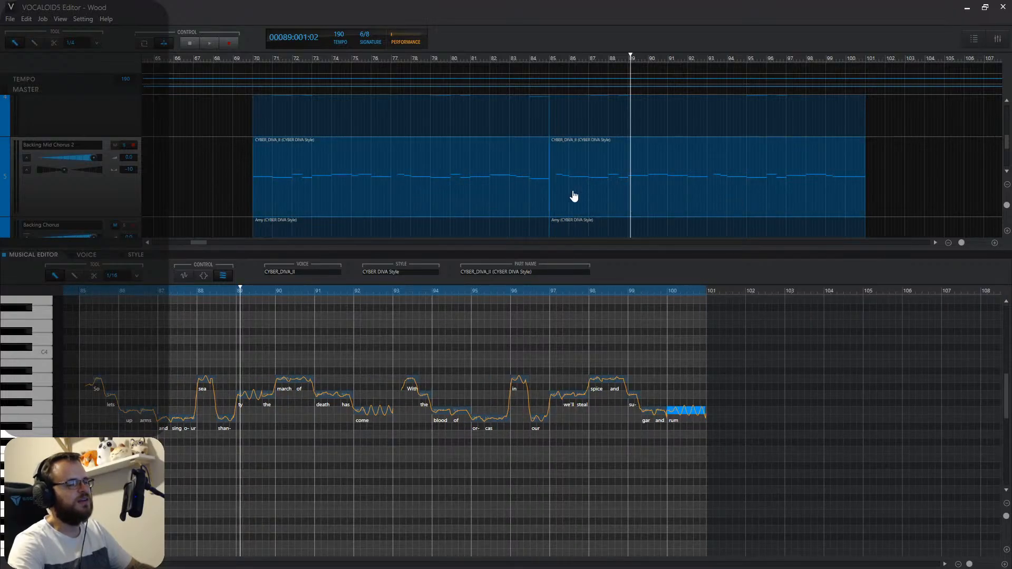
{"action": "scroll", "coordinate": [545, 195], "scroll_direction": "down", "scroll_amount": 2}
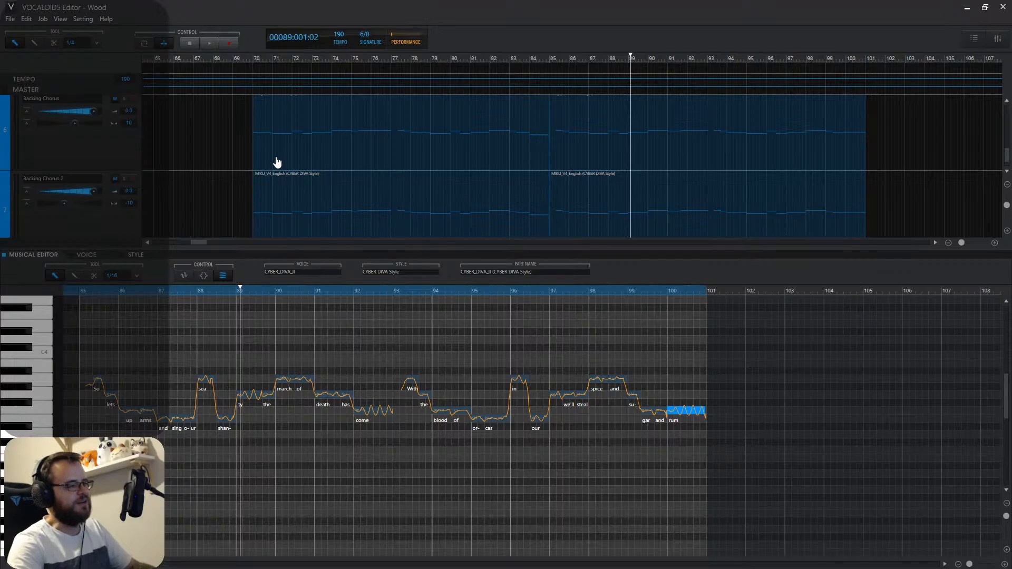
{"action": "scroll", "coordinate": [261, 167], "scroll_direction": "up", "scroll_amount": 1}
{"action": "scroll", "coordinate": [274, 148], "scroll_direction": "down", "scroll_amount": 1}
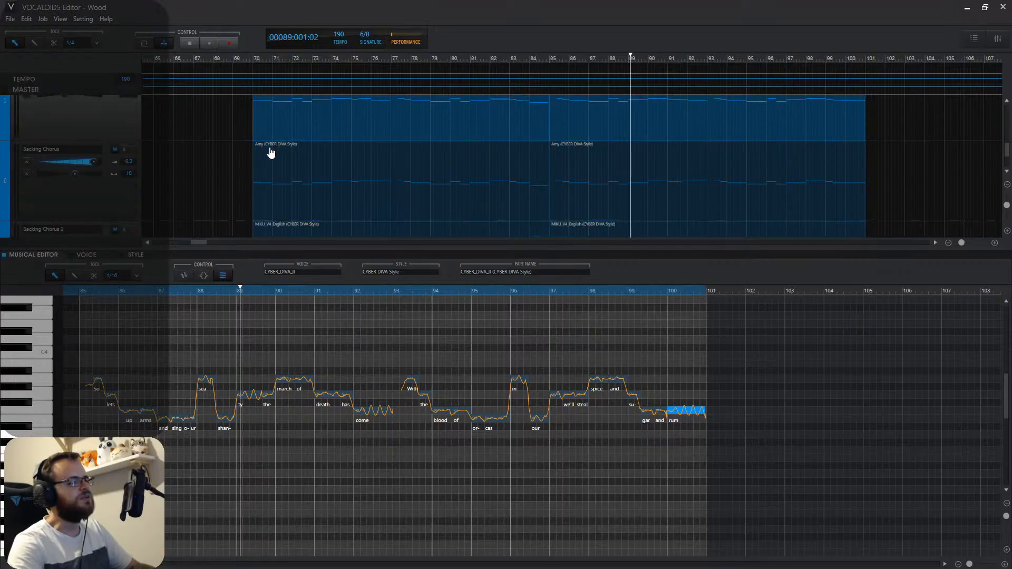
{"action": "scroll", "coordinate": [261, 171], "scroll_direction": "up", "scroll_amount": 1}
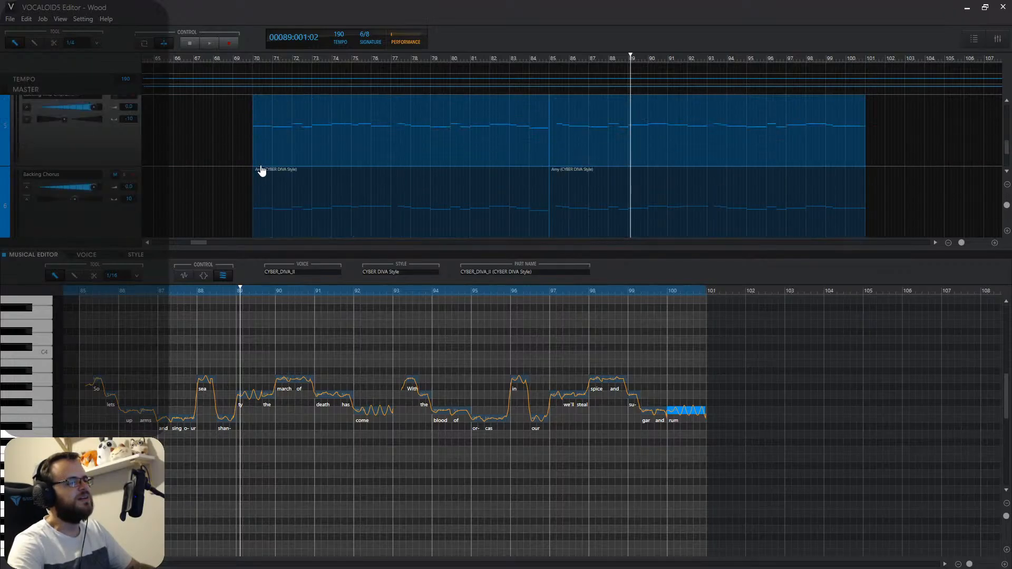
{"action": "scroll", "coordinate": [277, 200], "scroll_direction": "down", "scroll_amount": 1}
{"action": "left_click", "coordinate": [325, 188]}
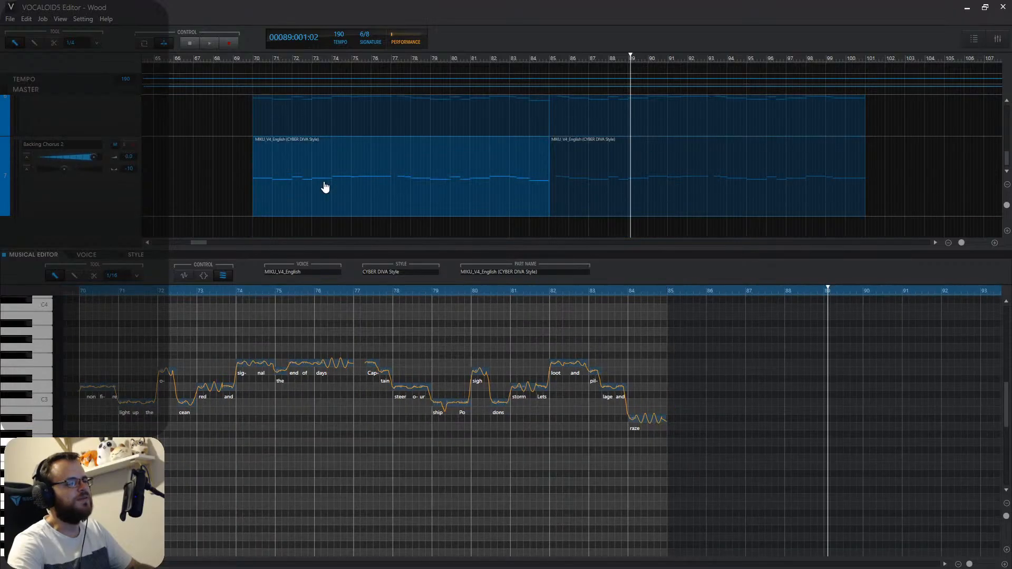
{"action": "key", "text": "Delete"}
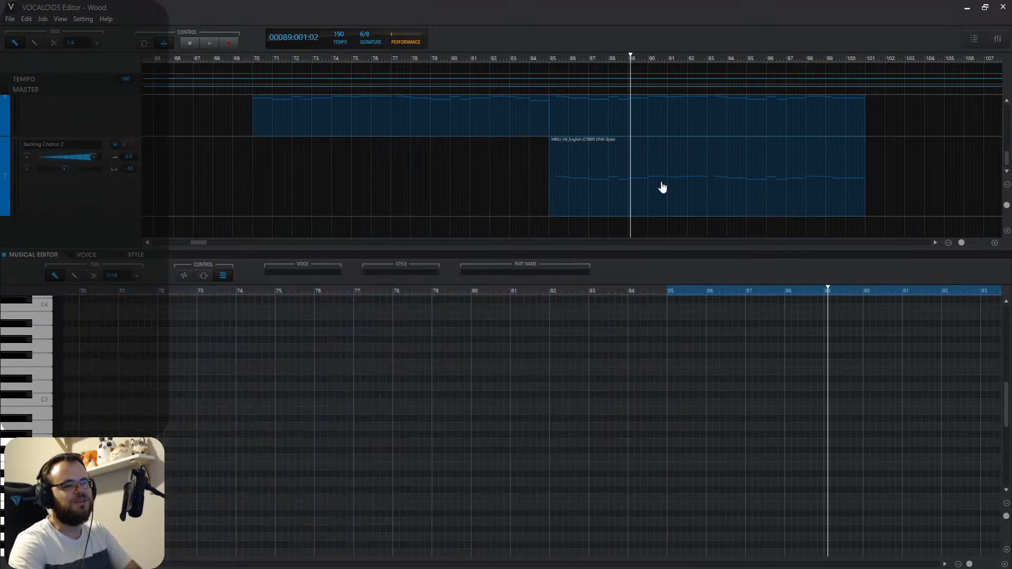
{"action": "key", "text": "Delete"}
{"action": "left_click", "coordinate": [253, 58]}
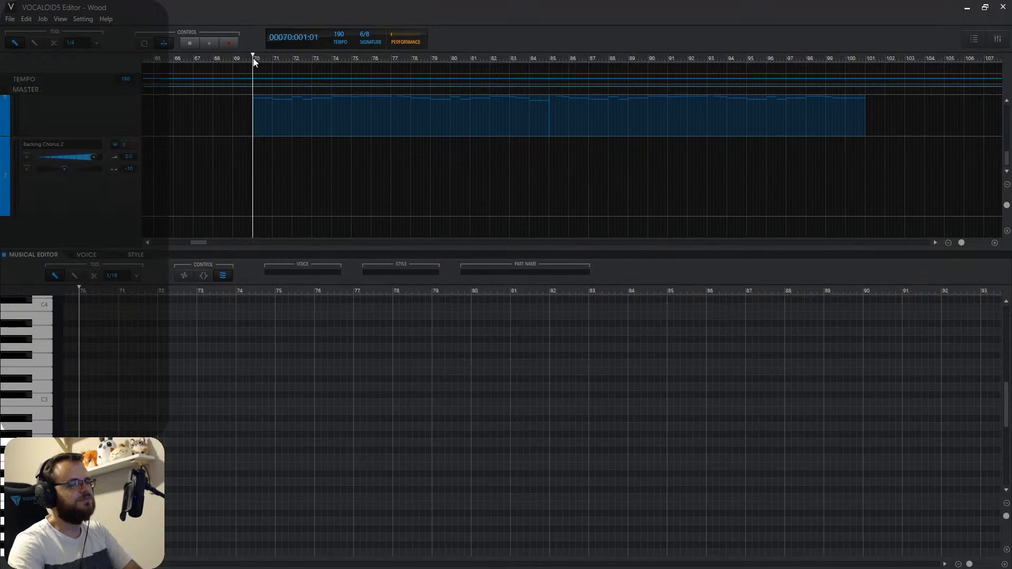
{"action": "left_click", "coordinate": [110, 200]}
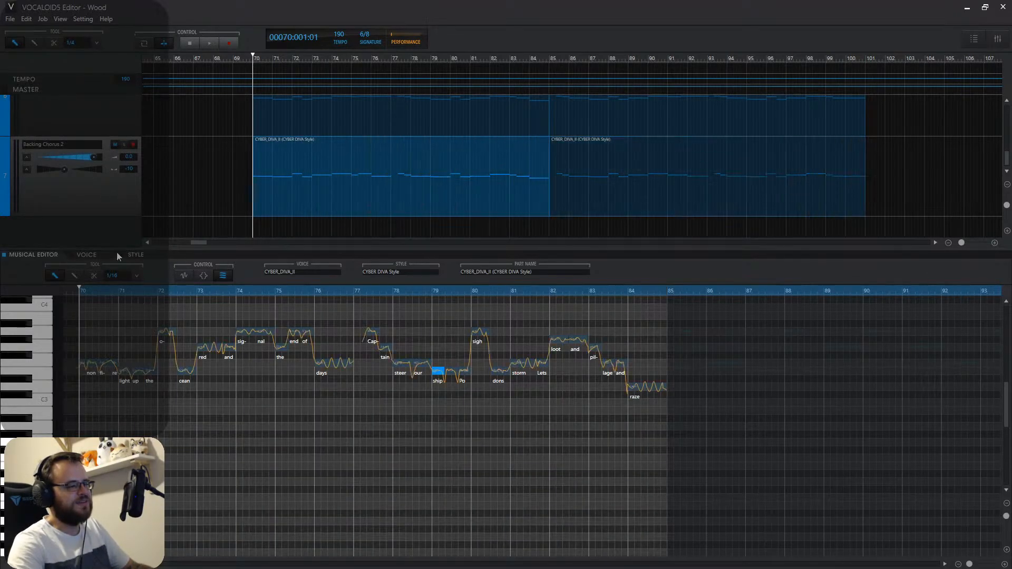
Change the voice of both Backing Chorus 2 parts to MIKU_V4_English, and return to the note view.
{"action": "left_click", "coordinate": [135, 256]}
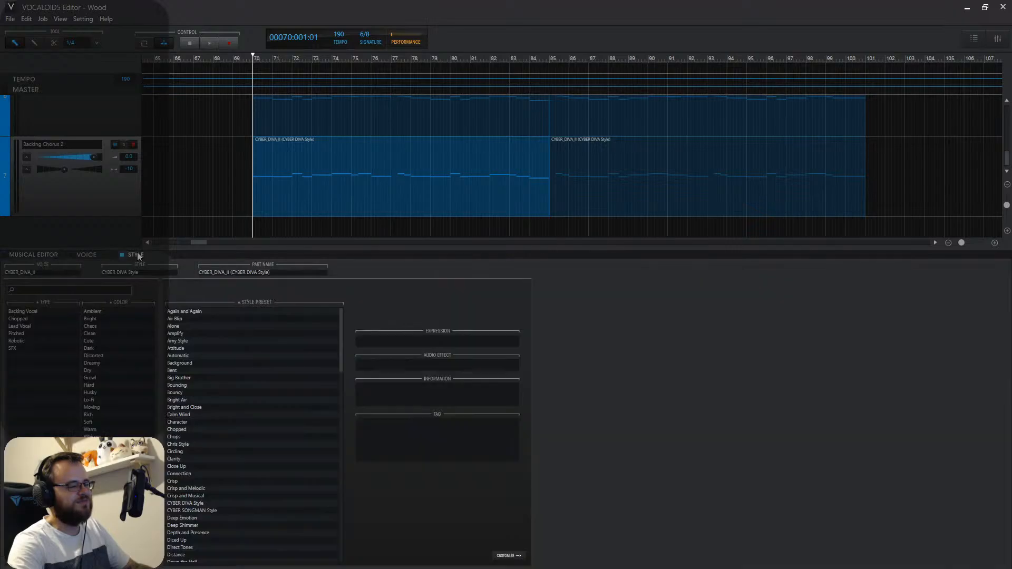
{"action": "left_click", "coordinate": [87, 255]}
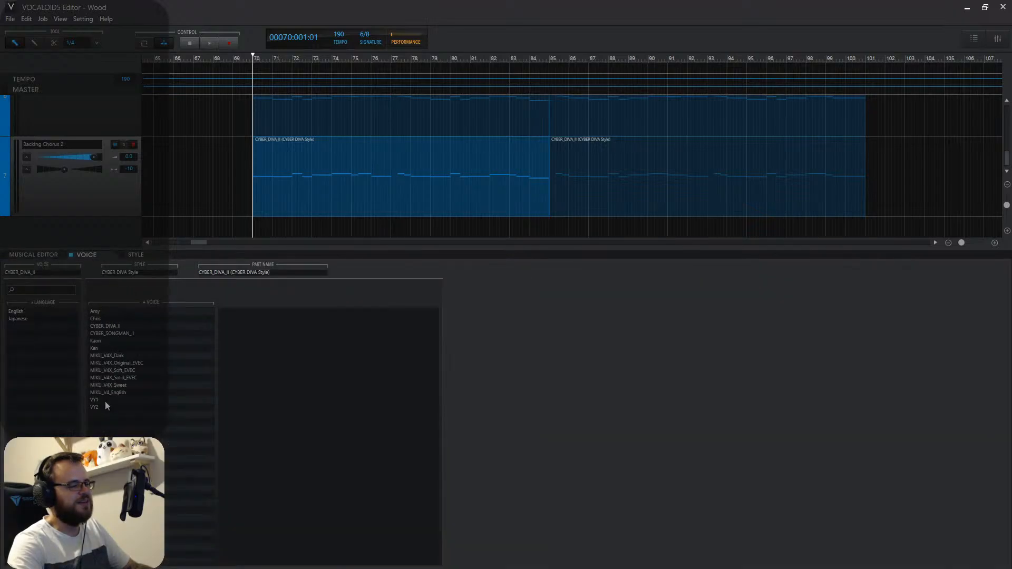
{"action": "left_click", "coordinate": [21, 311]}
{"action": "left_click", "coordinate": [105, 341]}
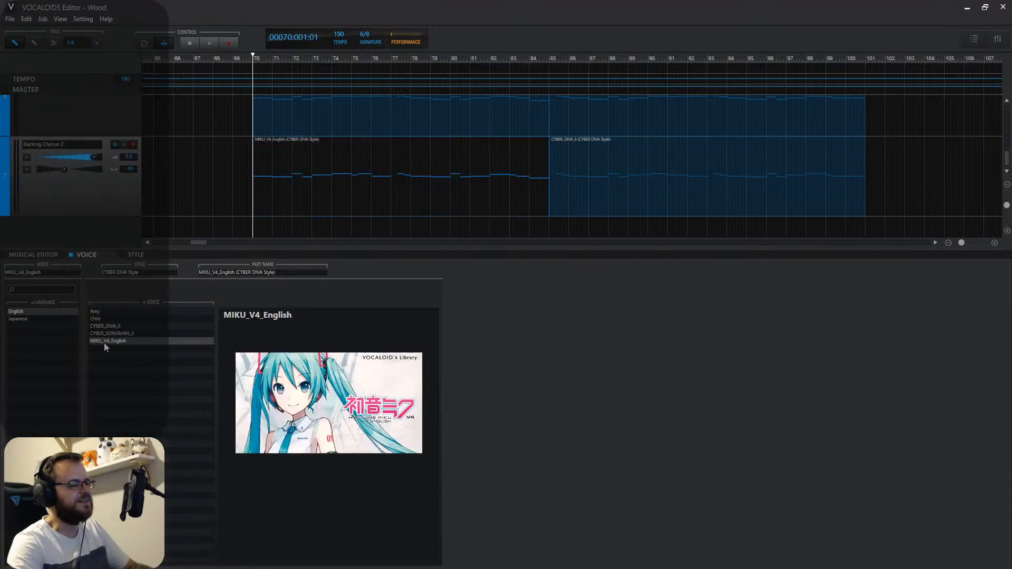
{"action": "left_click", "coordinate": [110, 340]}
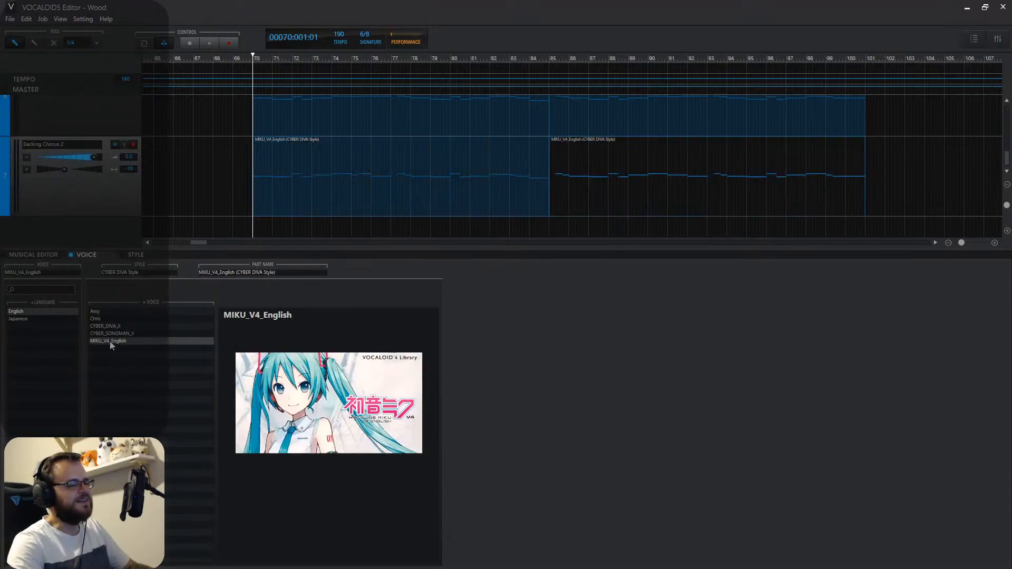
{"action": "left_click", "coordinate": [29, 255]}
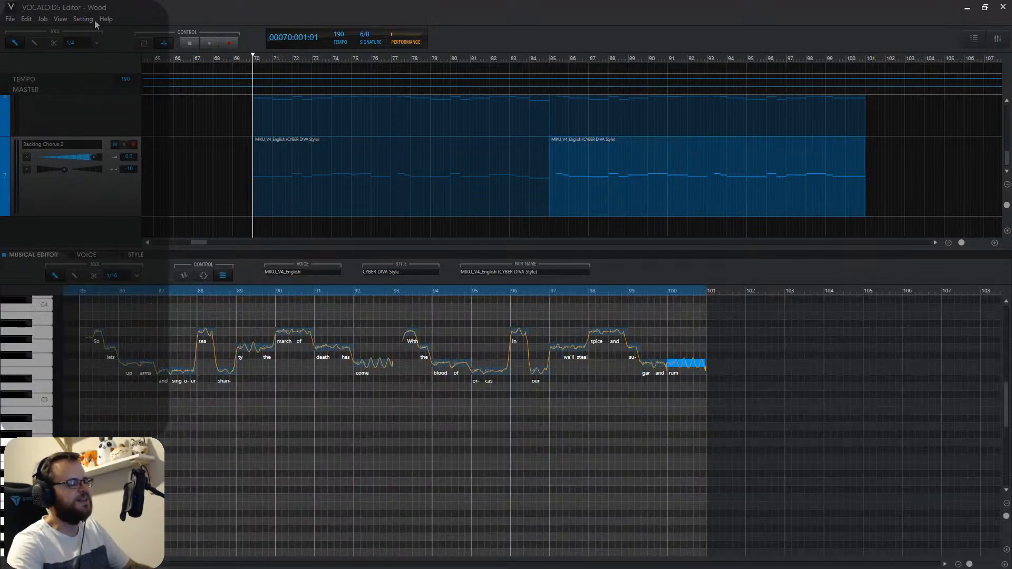
Play the vocals from around bar 70 to hear the copied harmony together with the other tracks.
{"action": "scroll", "coordinate": [69, 130], "scroll_direction": "up", "scroll_amount": 6}
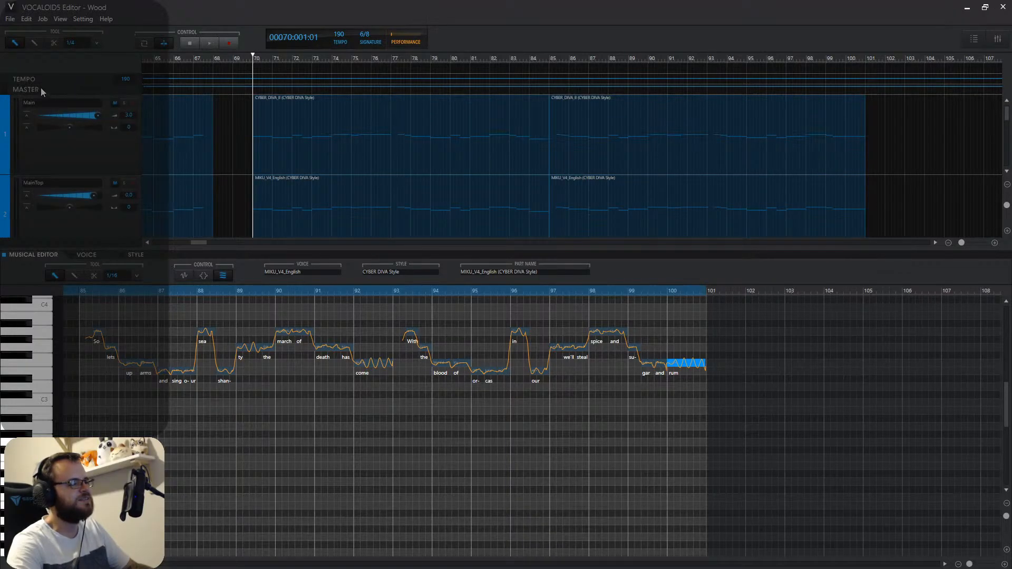
{"action": "scroll", "coordinate": [293, 158], "scroll_direction": "down", "scroll_amount": 3}
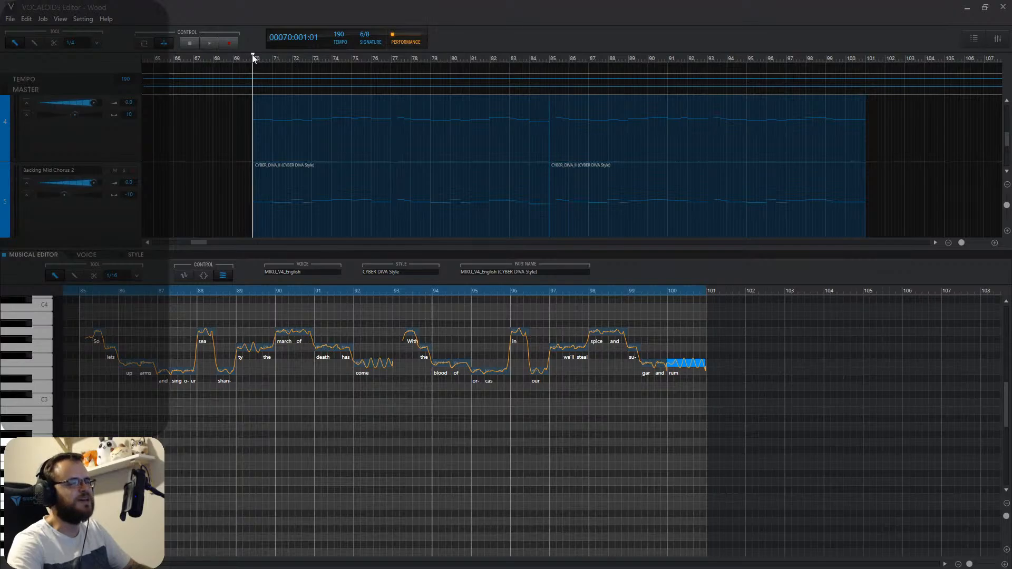
{"action": "left_click_drag", "start_coordinate": [253, 56], "coordinate": [246, 56]}
{"action": "key", "text": "space"}
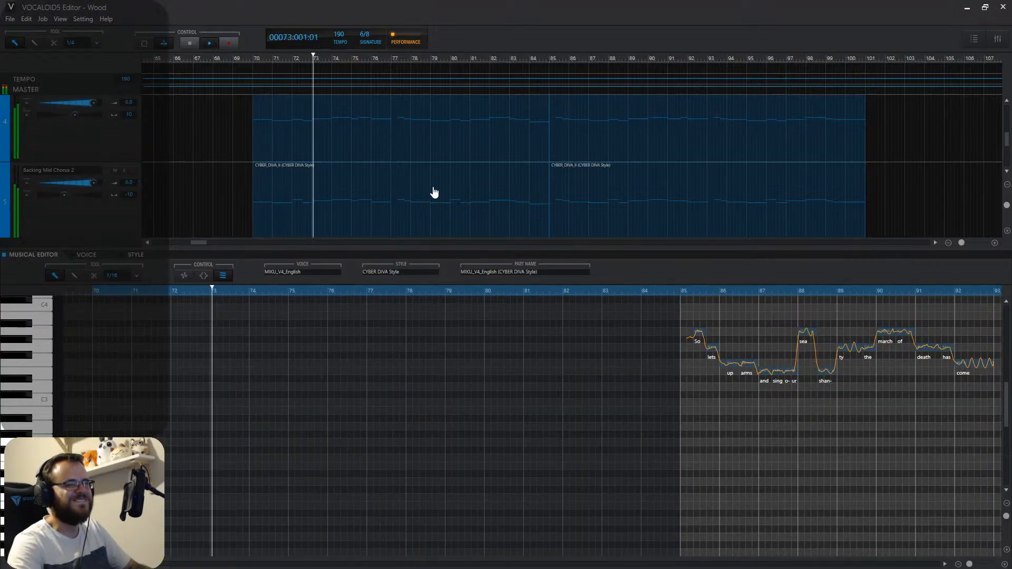
{"action": "key", "text": "space"}
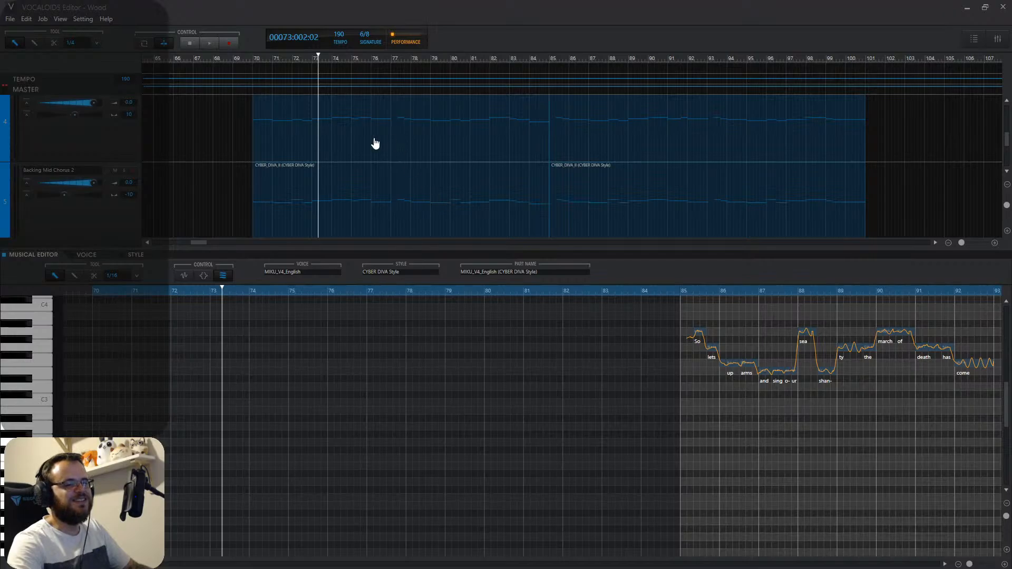
Export all vocal tracks as a multichannel audio mixdown into the Wood project's folders.
{"action": "scroll", "coordinate": [295, 156], "scroll_direction": "up", "scroll_amount": 4}
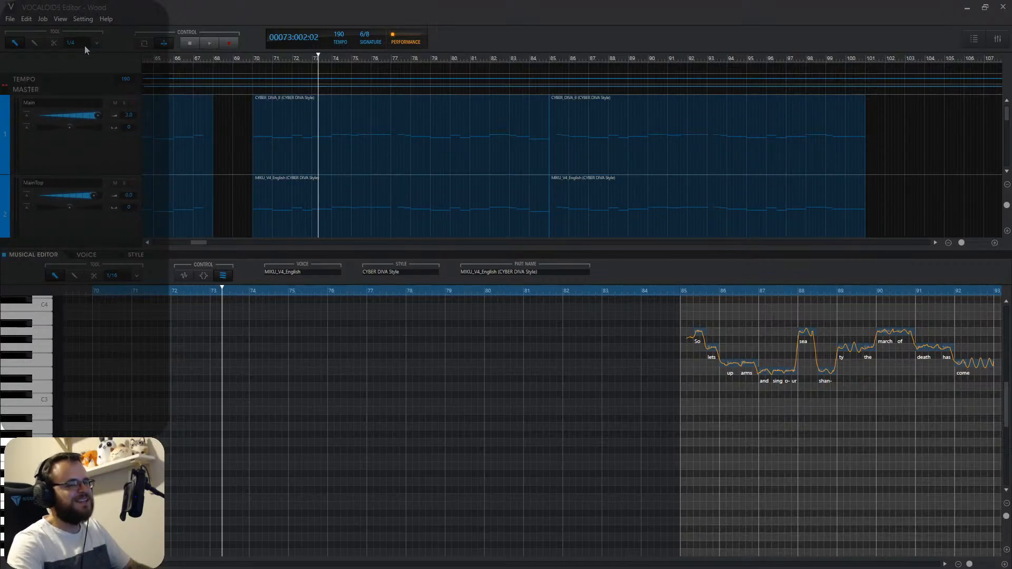
{"action": "left_click", "coordinate": [9, 19]}
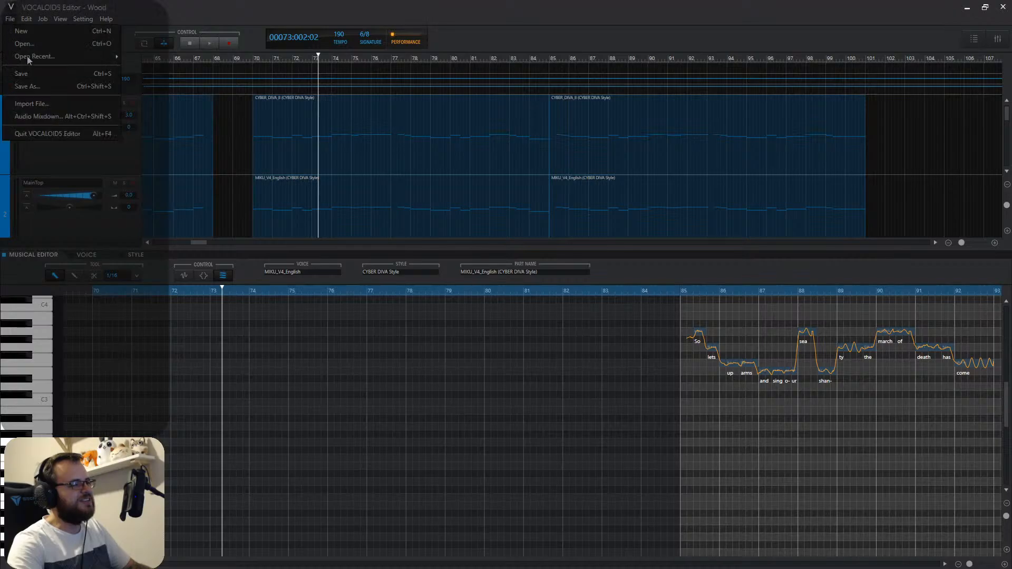
{"action": "left_click", "coordinate": [38, 116]}
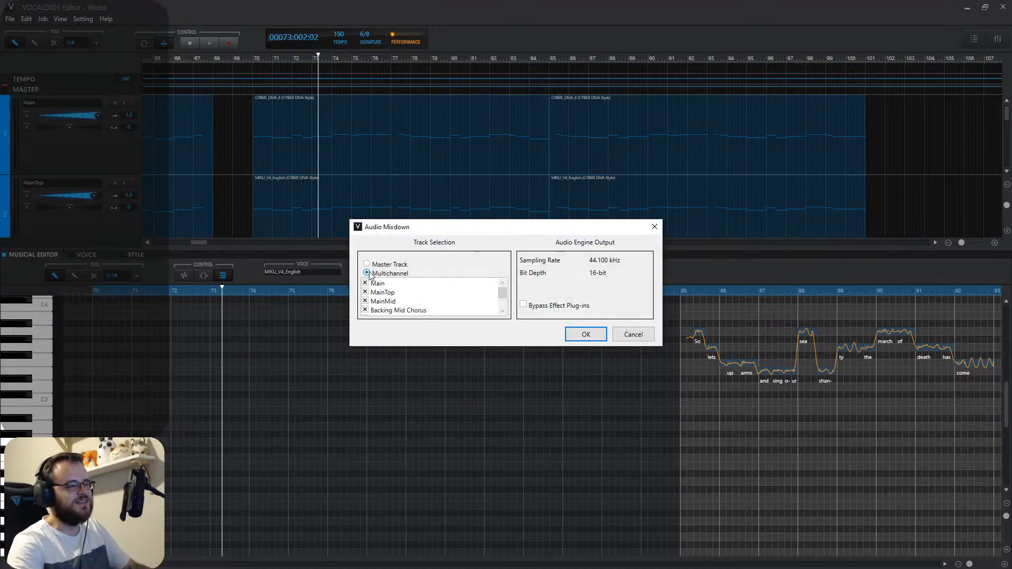
{"action": "left_click", "coordinate": [584, 334]}
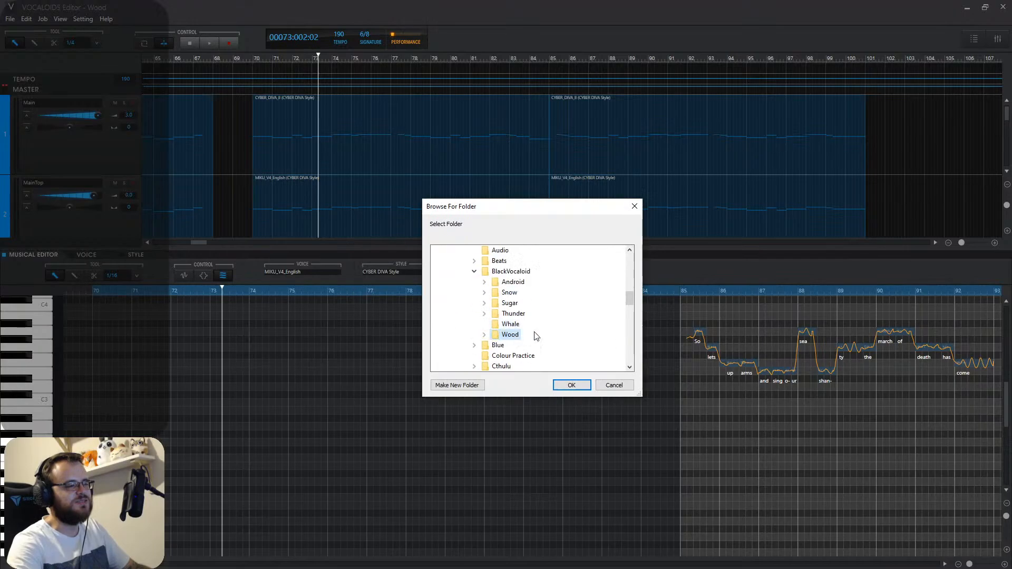
{"action": "double_click", "coordinate": [510, 338]}
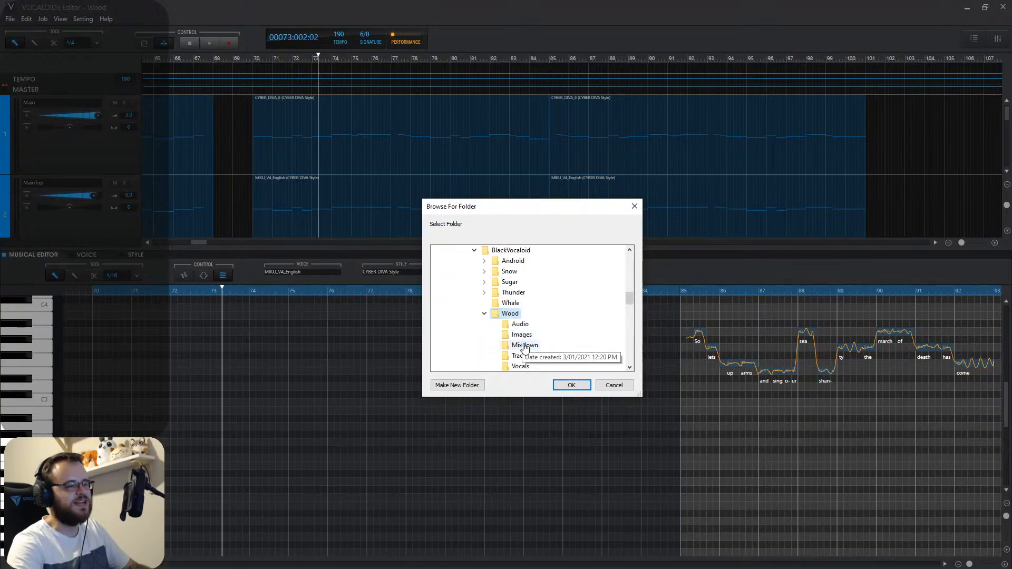
{"action": "left_click", "coordinate": [566, 387]}
{"action": "left_click", "coordinate": [538, 327]}
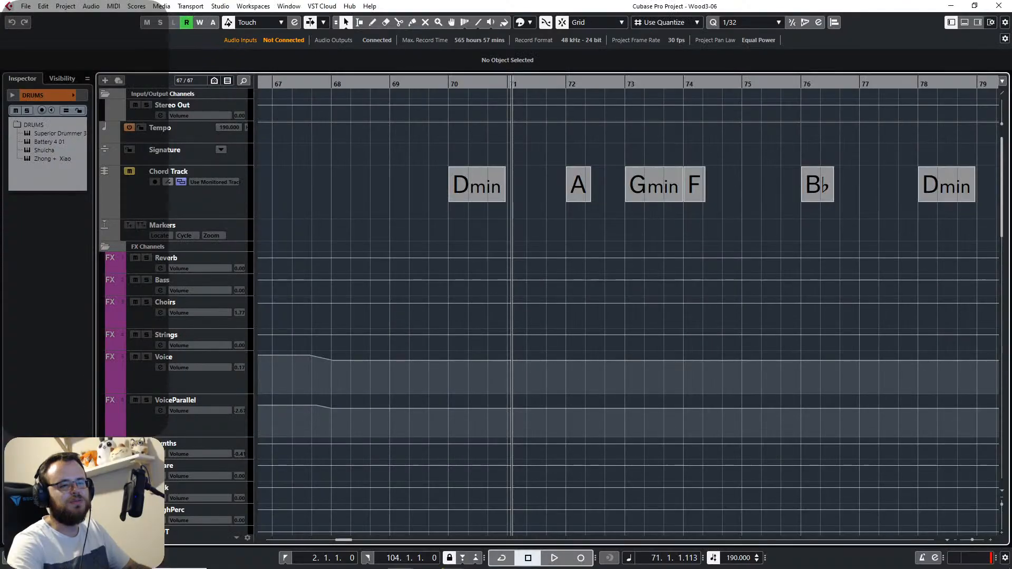
Switch to the Wood3-06 project in Cubase, delete all vocal clips in the VOICE folder, and return the cursor to the start.
{"action": "scroll", "coordinate": [805, 309], "scroll_direction": "down", "scroll_amount": 5}
{"action": "scroll", "coordinate": [390, 402], "scroll_direction": "down", "scroll_amount": 5}
{"action": "left_click", "coordinate": [412, 344]}
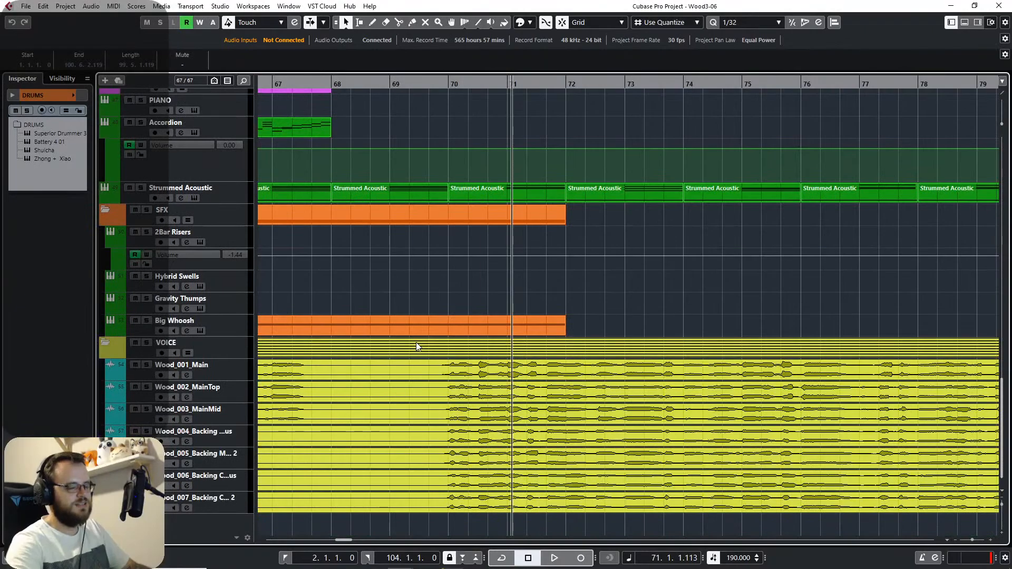
{"action": "key", "text": "Delete"}
{"action": "key", "text": "period"}
Move the seven Wood vocal files in the audio pool to the trash and empty the trash.
{"action": "key", "text": "ctrl+p"}
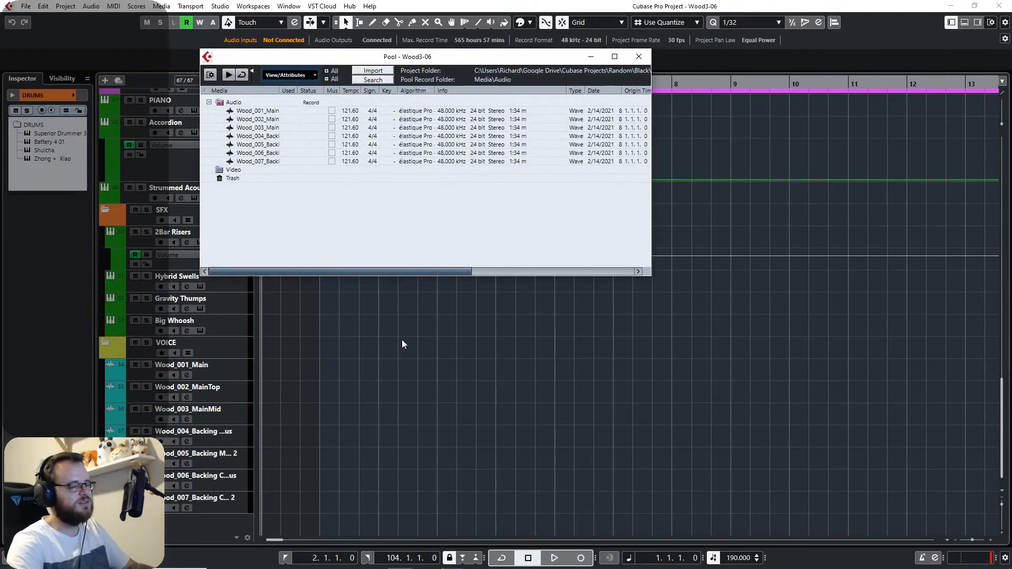
{"action": "left_click", "coordinate": [276, 161]}
{"action": "left_click", "coordinate": [258, 110], "text": "shift"}
{"action": "left_click_drag", "start_coordinate": [257, 111], "coordinate": [238, 179]}
{"action": "right_click", "coordinate": [237, 173]}
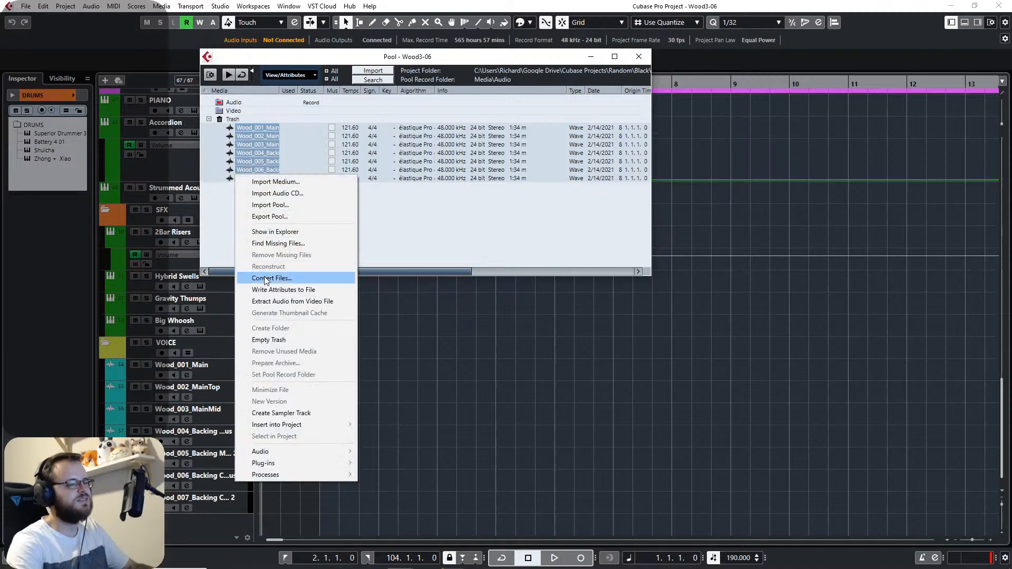
{"action": "left_click", "coordinate": [274, 339]}
{"action": "left_click", "coordinate": [450, 311]}
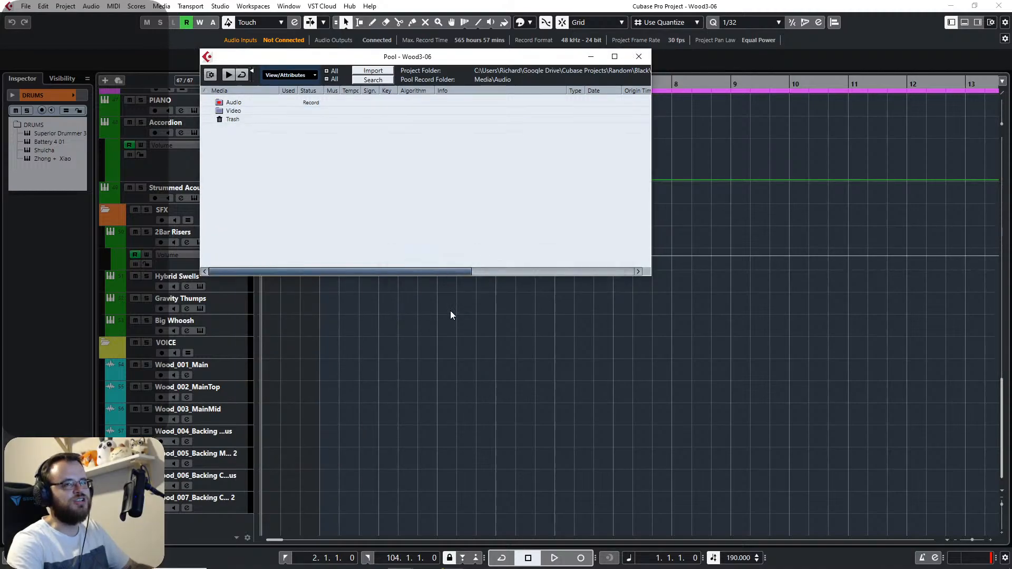
Import the seven exported Wood vocal files at bar 1 of the VOICE folder's tracks, each on a different track.
{"action": "left_click", "coordinate": [590, 55]}
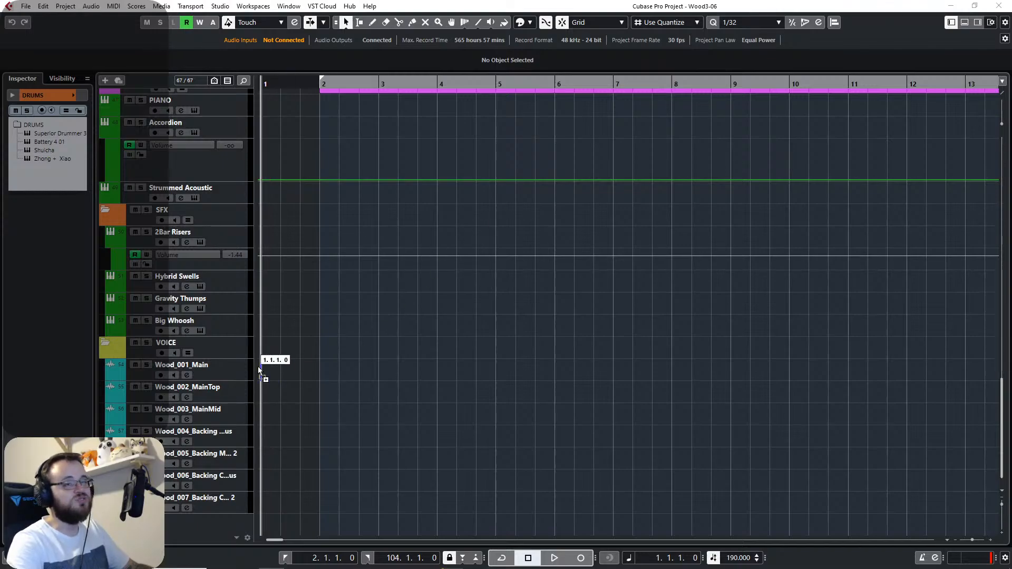
{"action": "left_click_drag", "start_coordinate": [258, 366], "coordinate": [258, 371]}
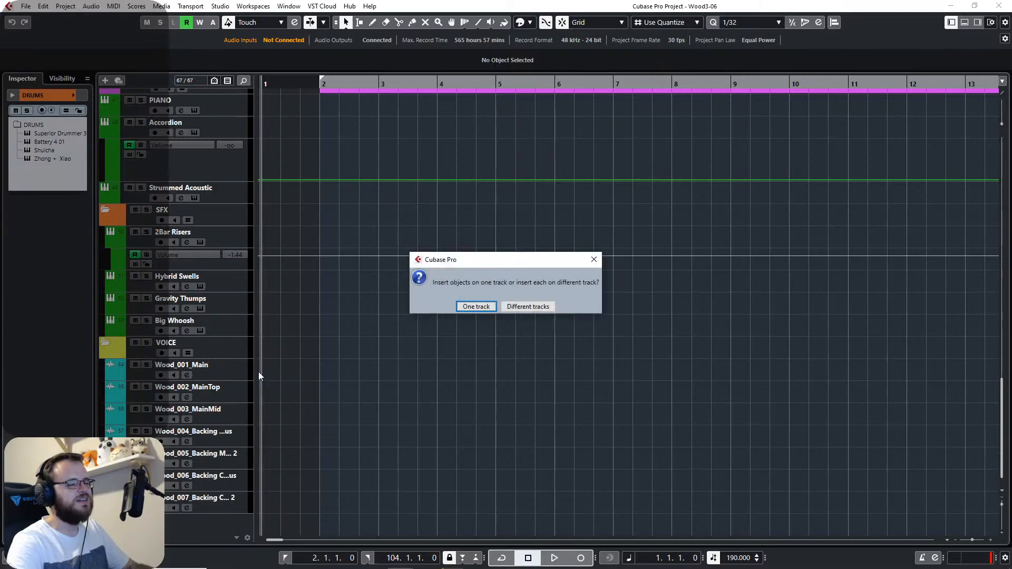
{"action": "left_click", "coordinate": [513, 311]}
{"action": "left_click", "coordinate": [579, 361]}
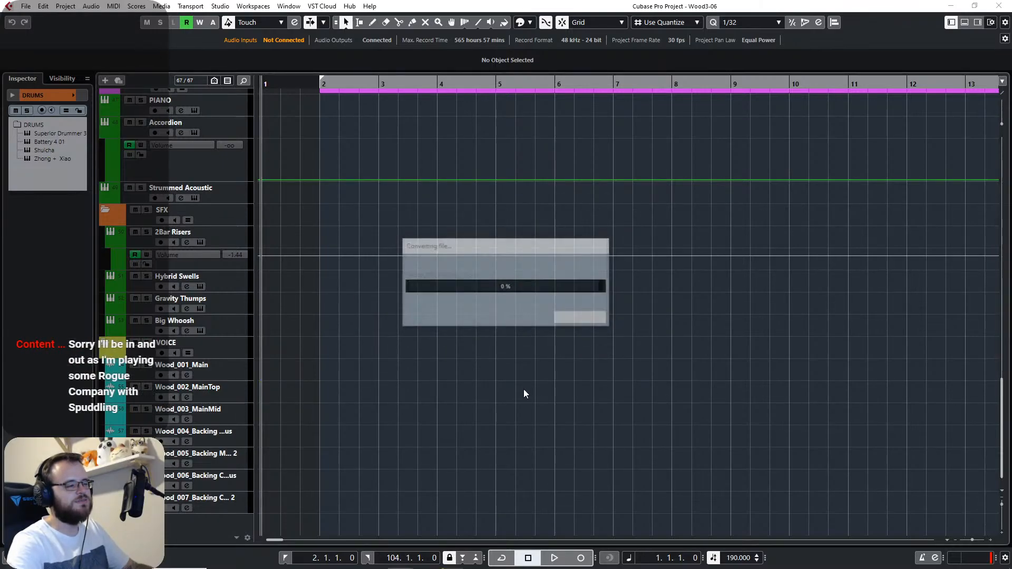
{"action": "scroll", "coordinate": [562, 381], "scroll_direction": "down", "scroll_amount": 6}
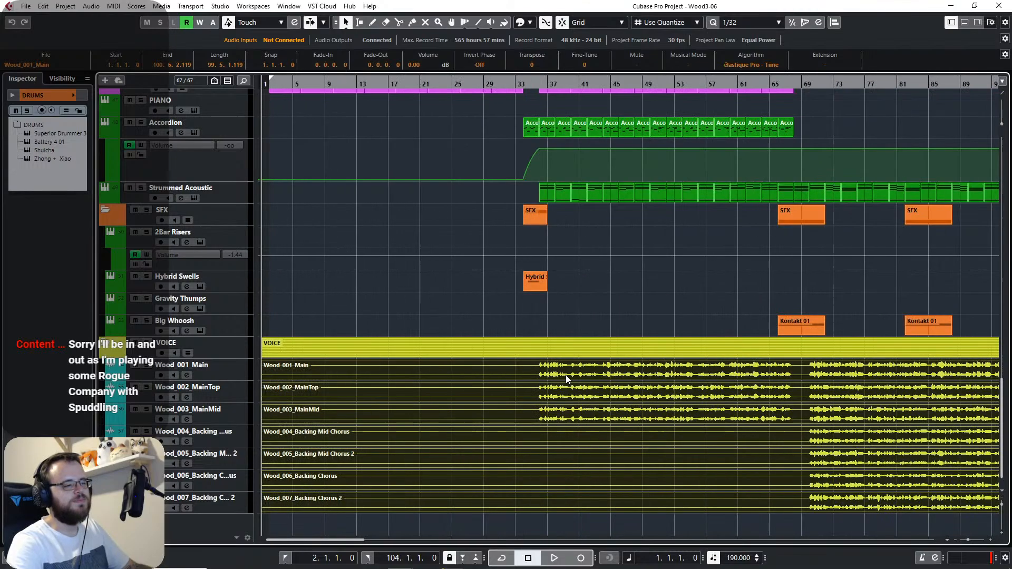
{"action": "scroll", "coordinate": [301, 236], "scroll_direction": "up", "scroll_amount": 5}
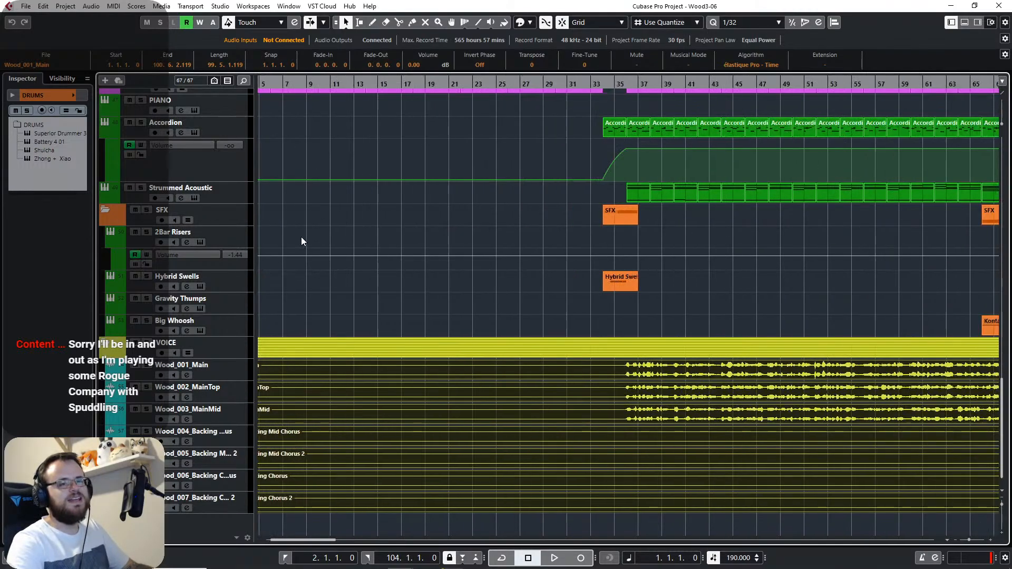
Play the song from the start to about bar 103 to hear the new vocals in the mix, consulting Lyrics.txt.
{"action": "key", "text": "space"}
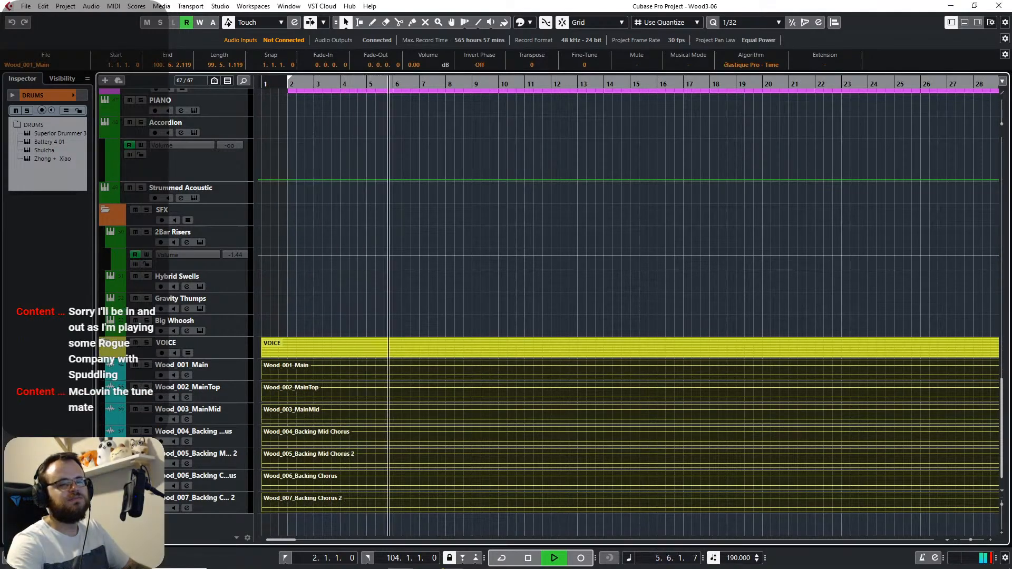
{"action": "left_click", "coordinate": [486, 320]}
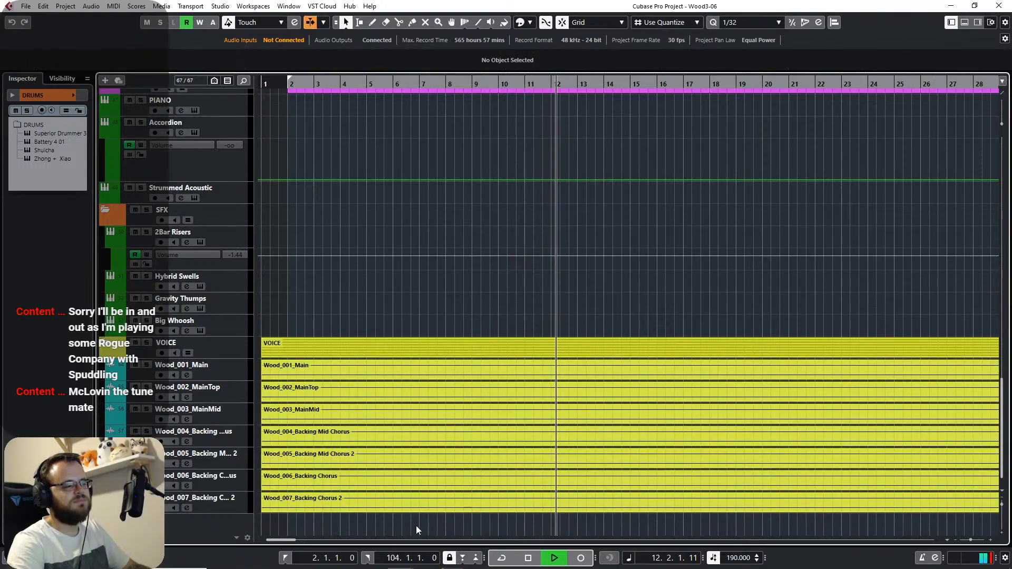
{"action": "left_click_drag", "start_coordinate": [278, 539], "coordinate": [288, 540]}
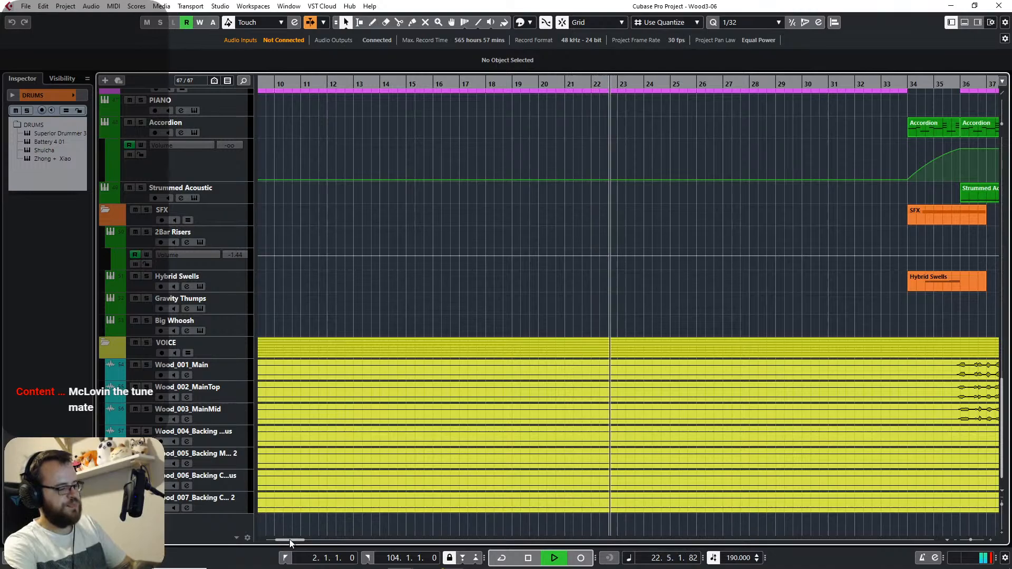
{"action": "left_click_drag", "start_coordinate": [290, 540], "coordinate": [311, 541]}
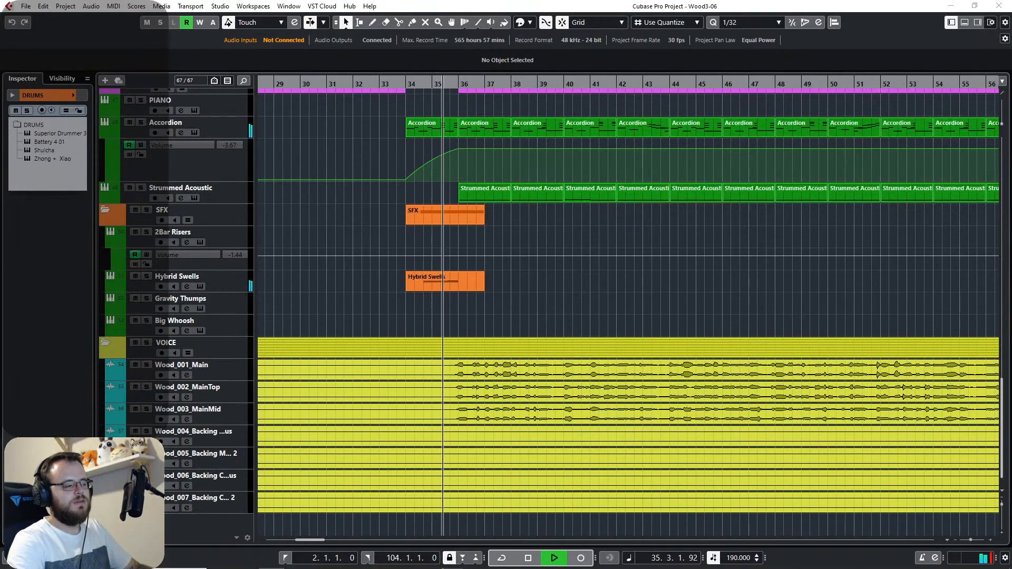
{"action": "left_click", "coordinate": [505, 560]}
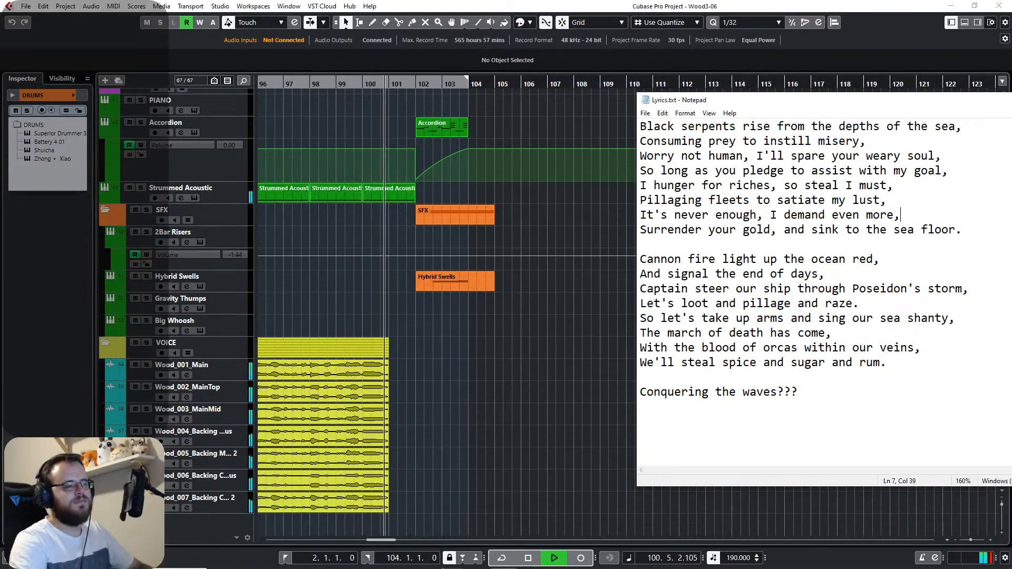
{"action": "left_click", "coordinate": [481, 397]}
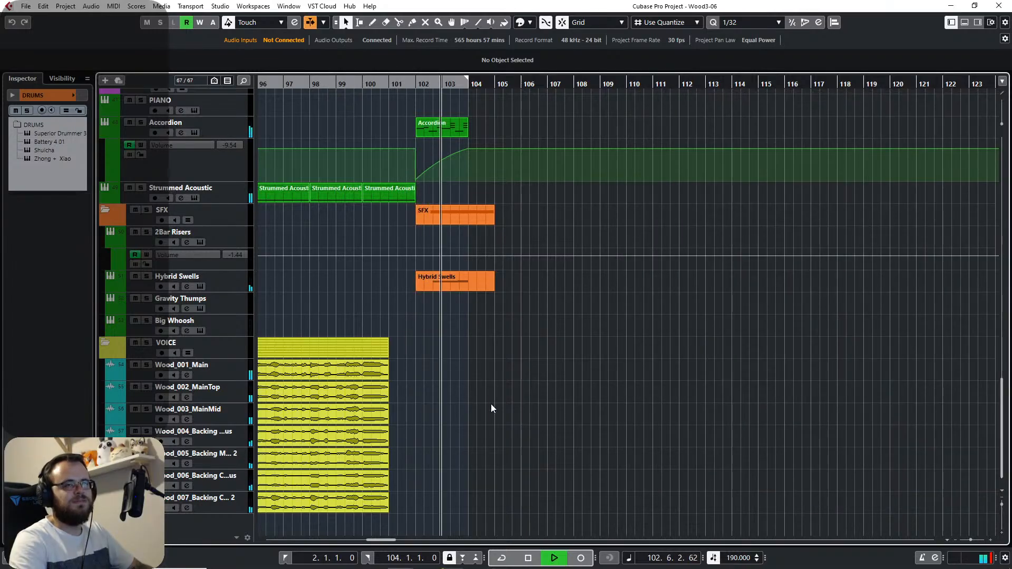
{"action": "key", "text": "space"}
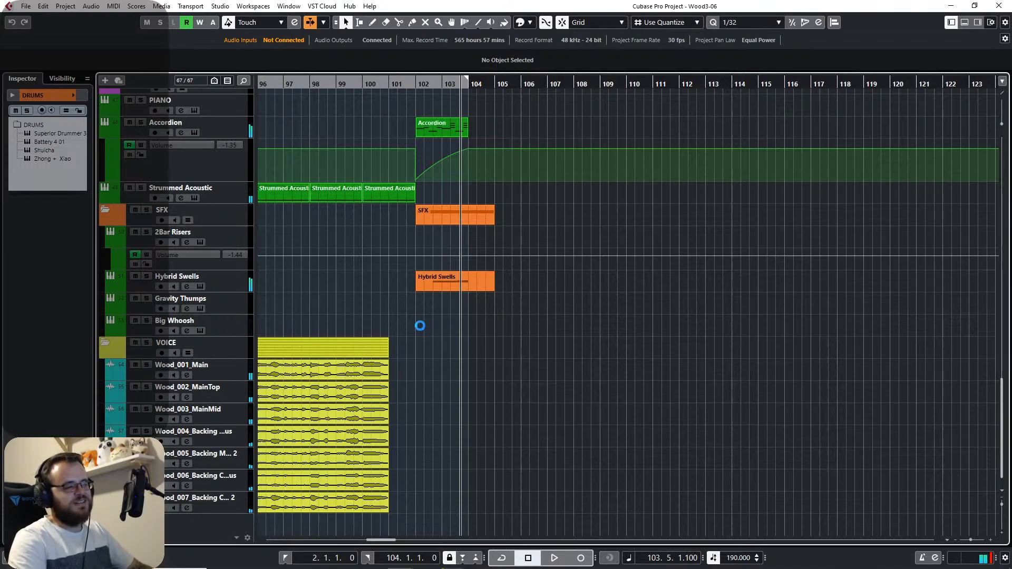
Turn off auto-scroll and play the chorus from bar 77 and again from bar 82 to check the vocal harmonies.
{"action": "key", "text": "f"}
{"action": "scroll", "coordinate": [420, 325], "scroll_direction": "left", "scroll_amount": 10}
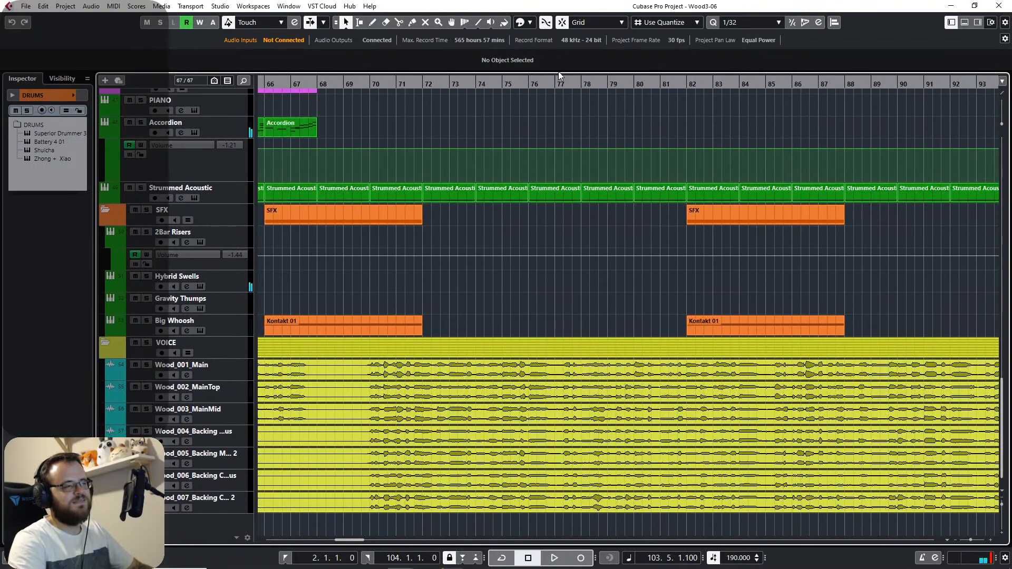
{"action": "left_click", "coordinate": [559, 80]}
{"action": "key", "text": "space"}
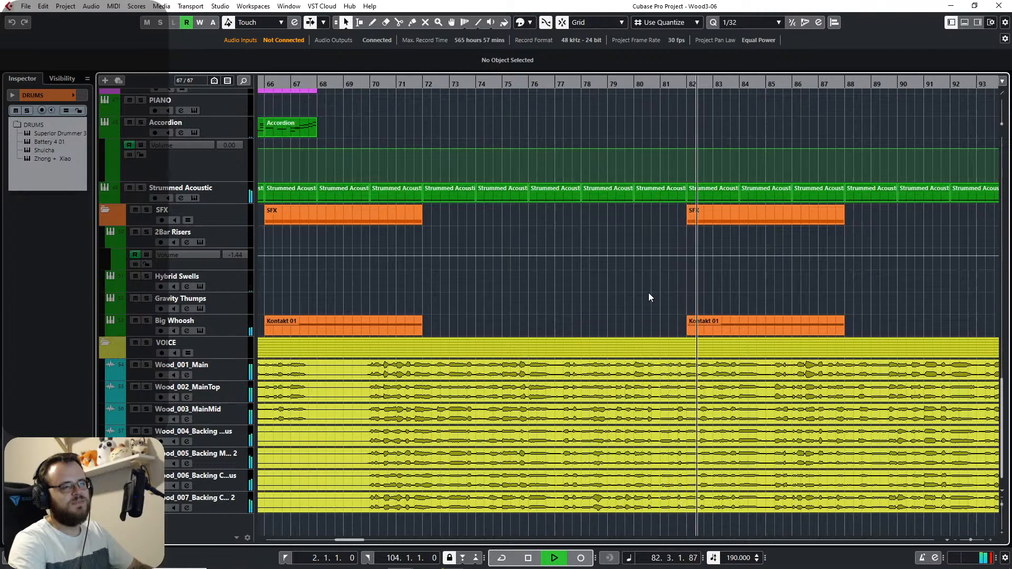
{"action": "key", "text": "space"}
{"action": "left_click", "coordinate": [687, 83]}
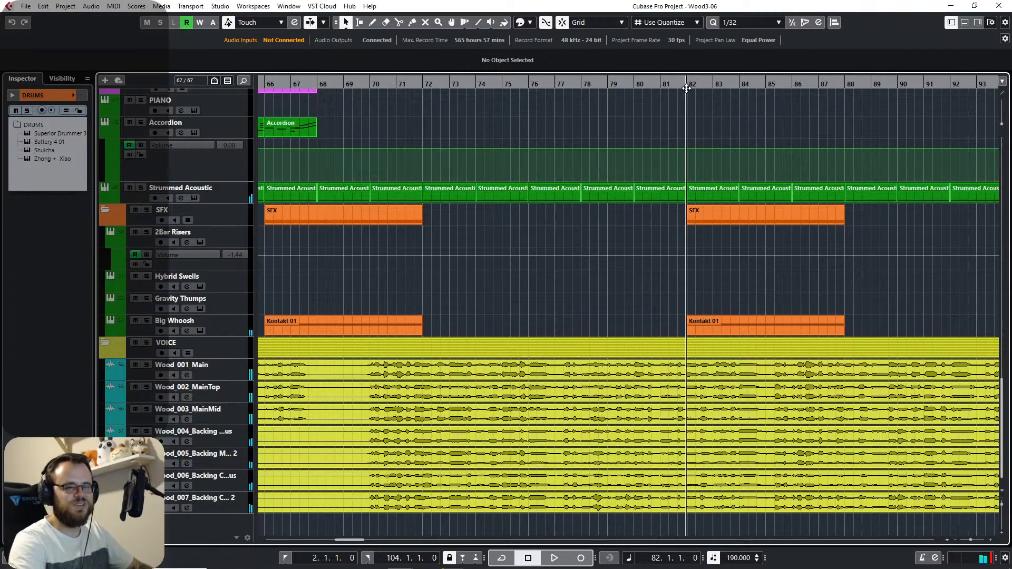
{"action": "key", "text": "space"}
{"action": "key", "text": "space"}
{"action": "left_click", "coordinate": [687, 87]}
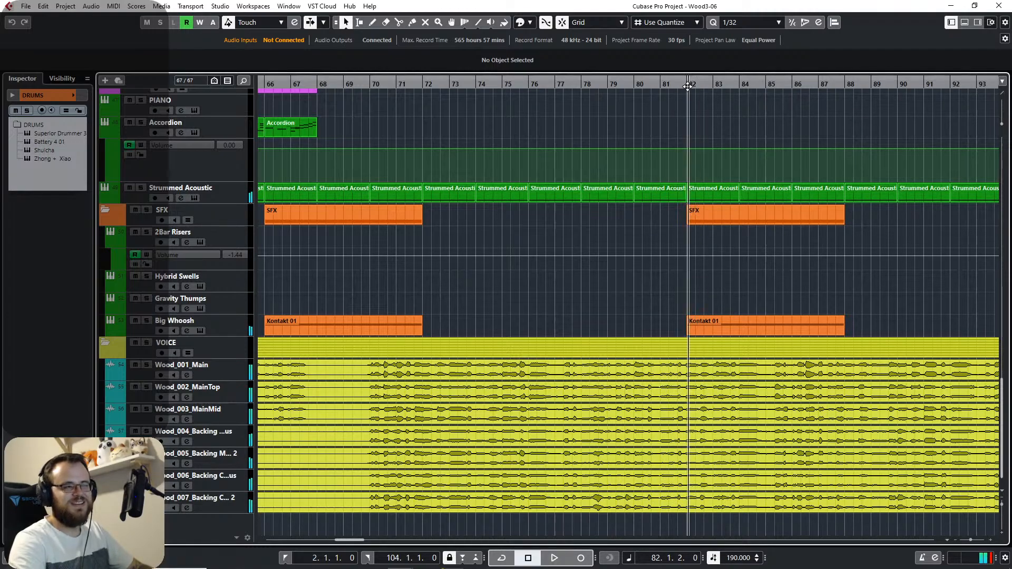
Switch to the VOCALOID5 Editor and raise the "loot" and "and" notes at bar 82 of Backing Chorus 2 by one semitone.
{"action": "mouse_move", "coordinate": [506, 567]}
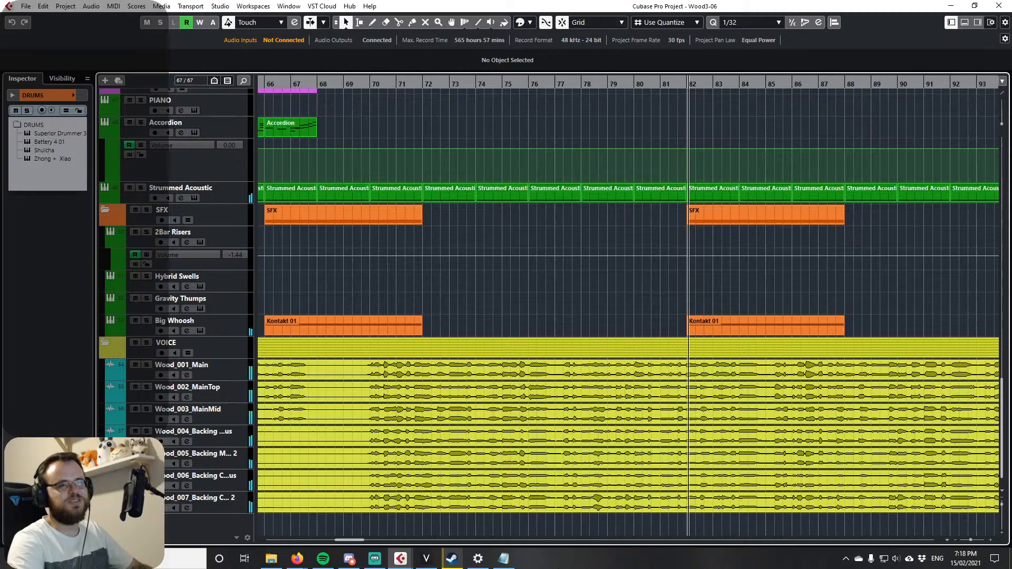
{"action": "left_click", "coordinate": [425, 559]}
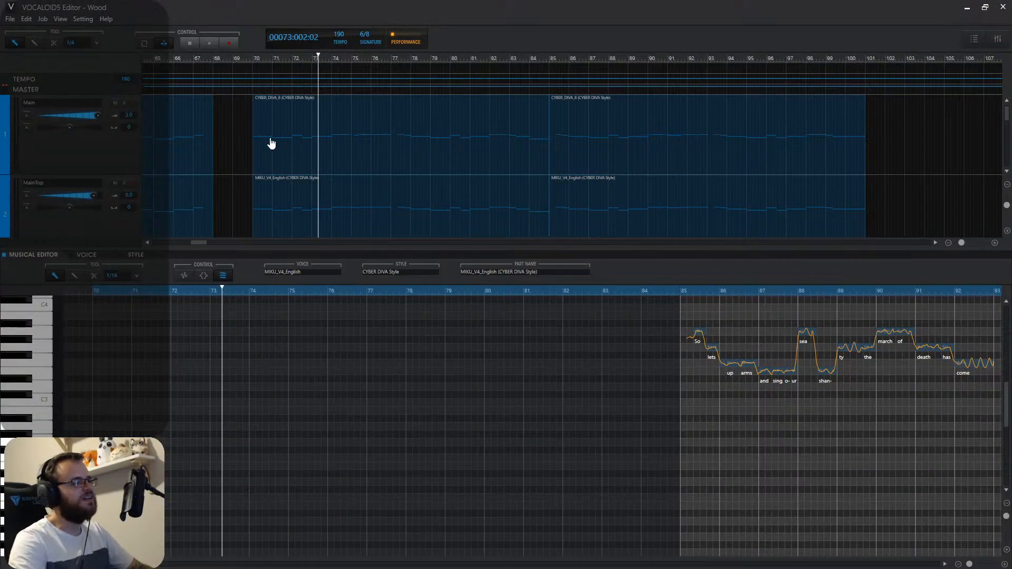
{"action": "scroll", "coordinate": [491, 157], "scroll_direction": "down", "scroll_amount": 5}
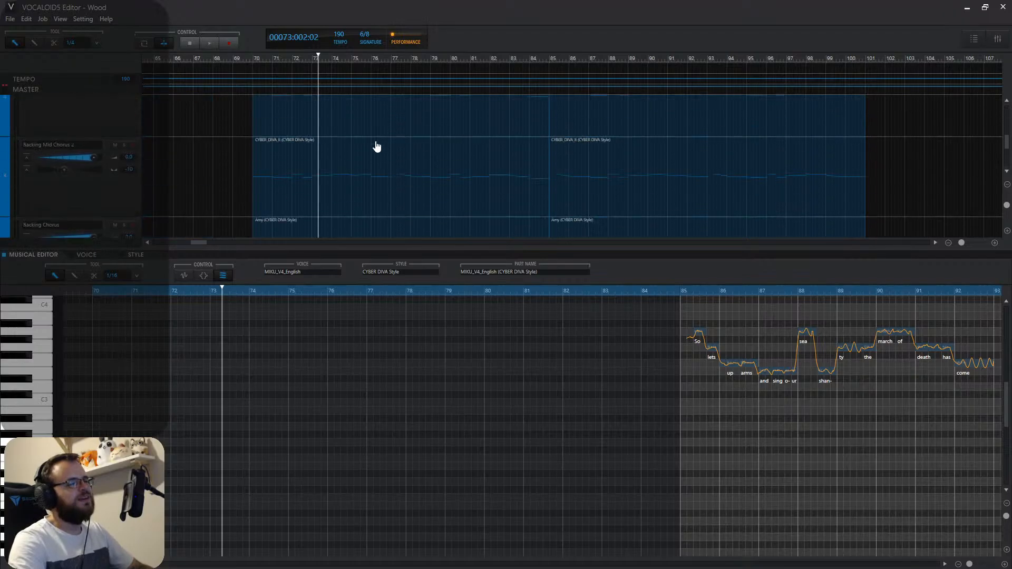
{"action": "left_click", "coordinate": [352, 189]}
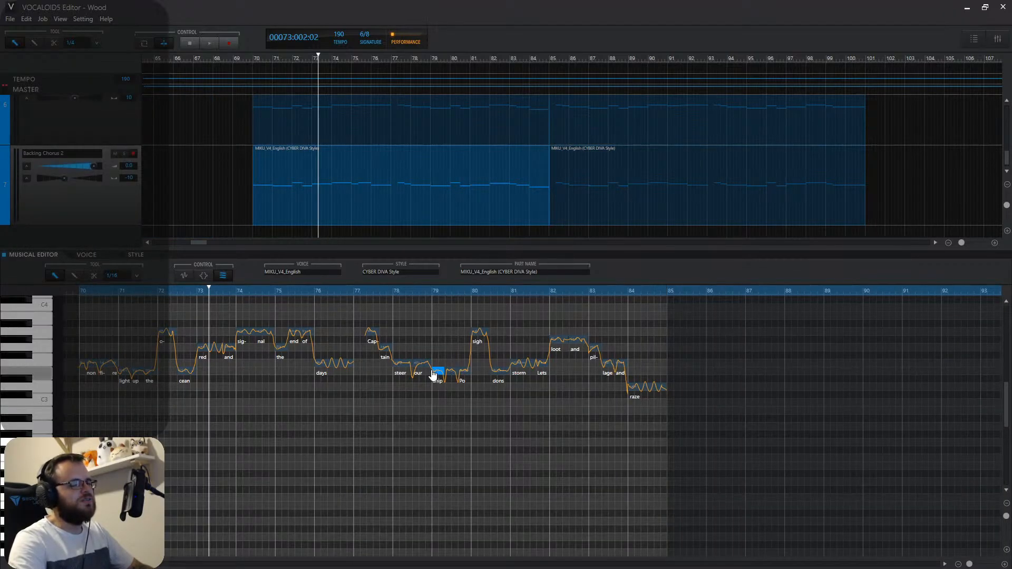
{"action": "left_click", "coordinate": [558, 342]}
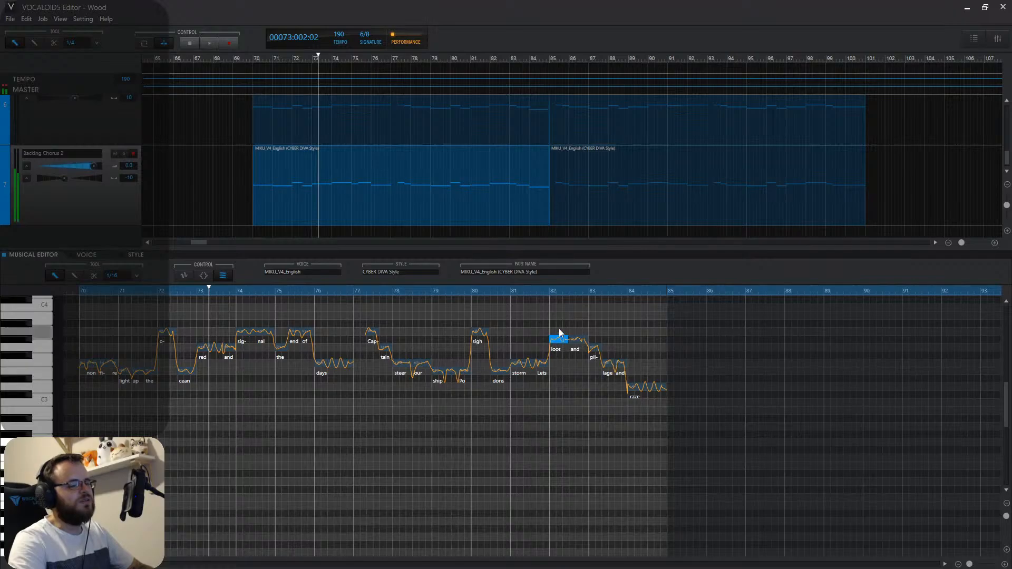
{"action": "left_click", "coordinate": [574, 340], "text": "shift"}
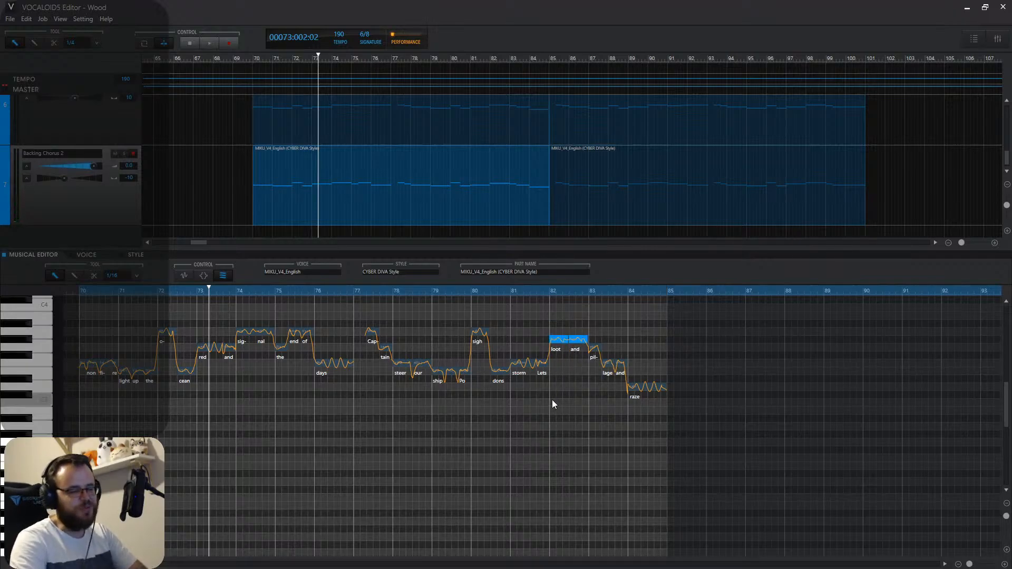
{"action": "key", "text": "Up"}
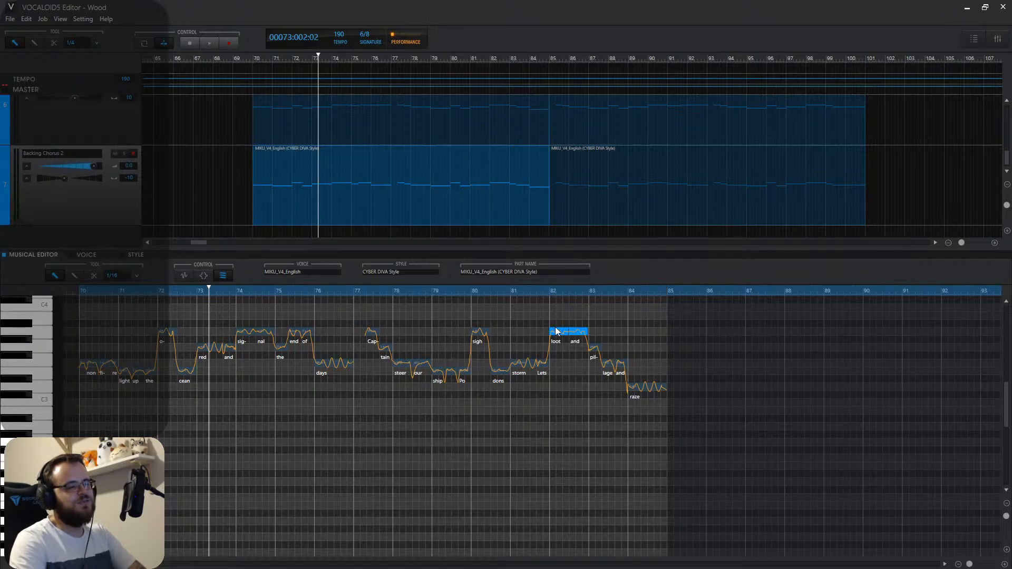
Raise the "loot" and "and" notes at bar 82 of Backing Mid Chorus 2 by one semitone.
{"action": "scroll", "coordinate": [385, 181], "scroll_direction": "up", "scroll_amount": 1}
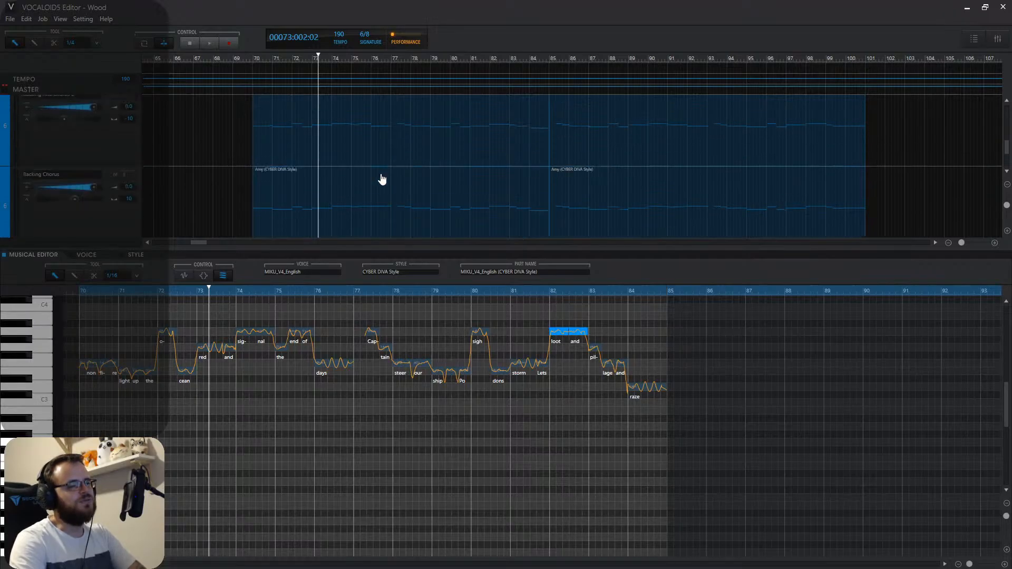
{"action": "left_click", "coordinate": [371, 143]}
{"action": "left_click", "coordinate": [577, 378]}
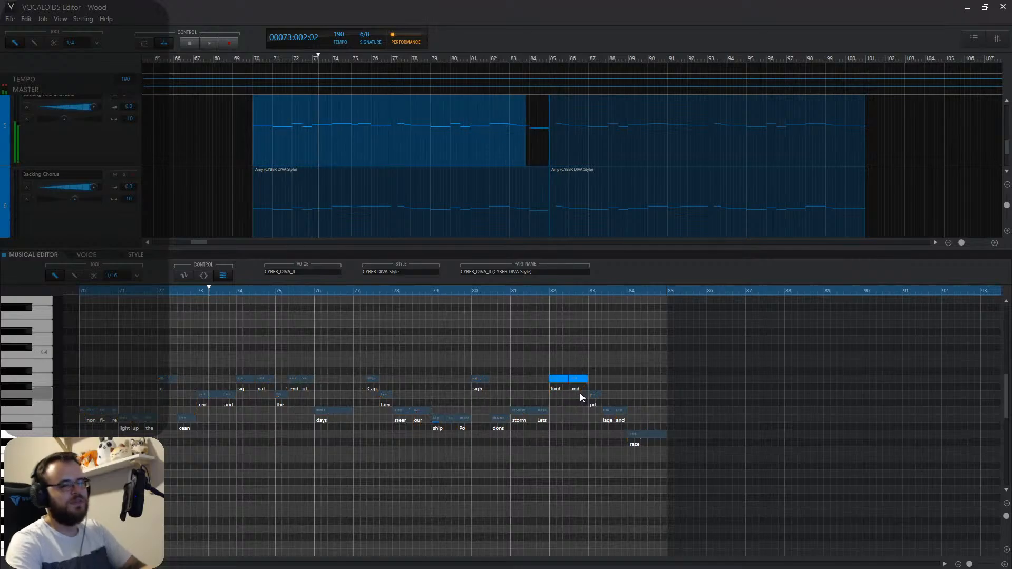
Export all vocal tracks as a multichannel audio mixdown into the Wood project's Vocals folder, overwriting the existing files.
{"action": "left_click", "coordinate": [10, 18]}
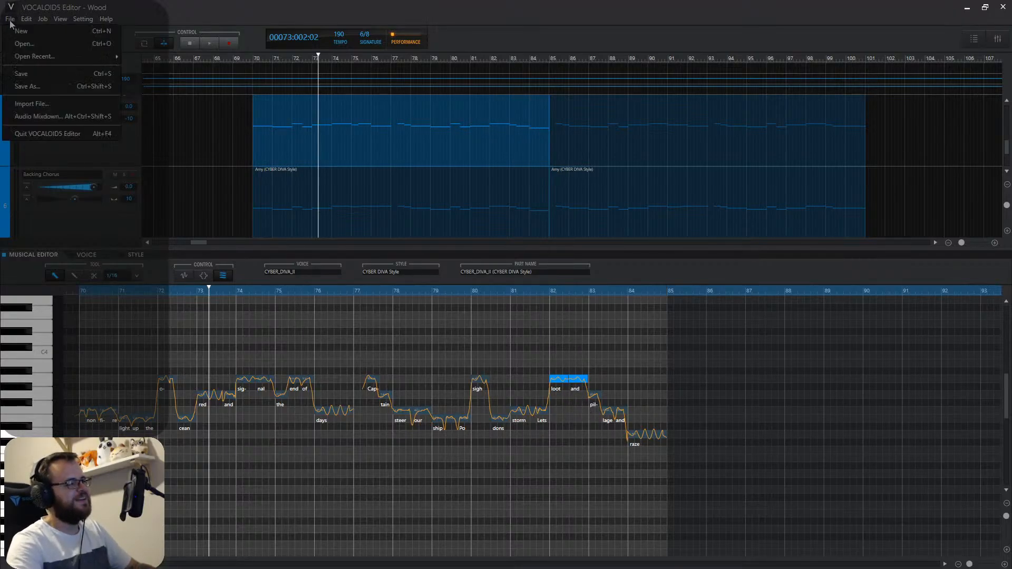
{"action": "left_click", "coordinate": [93, 117]}
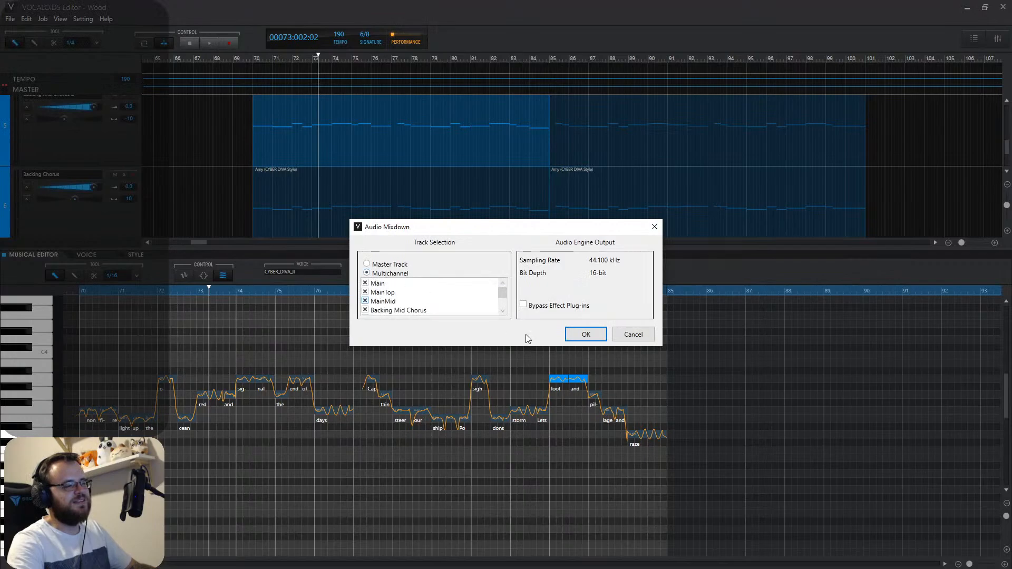
{"action": "left_click", "coordinate": [585, 334]}
{"action": "scroll", "coordinate": [483, 320], "scroll_direction": "down", "scroll_amount": 4}
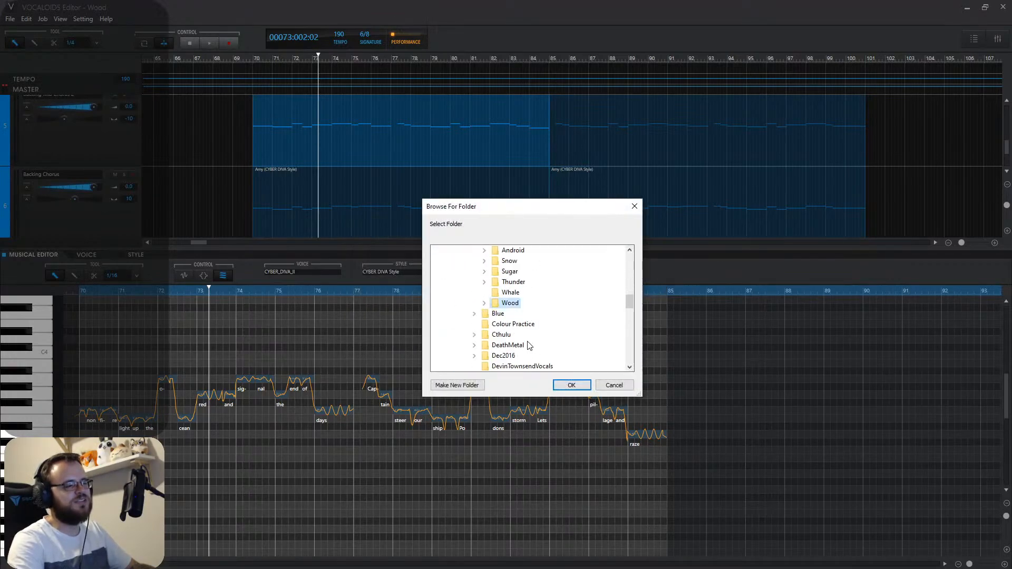
{"action": "double_click", "coordinate": [506, 271]}
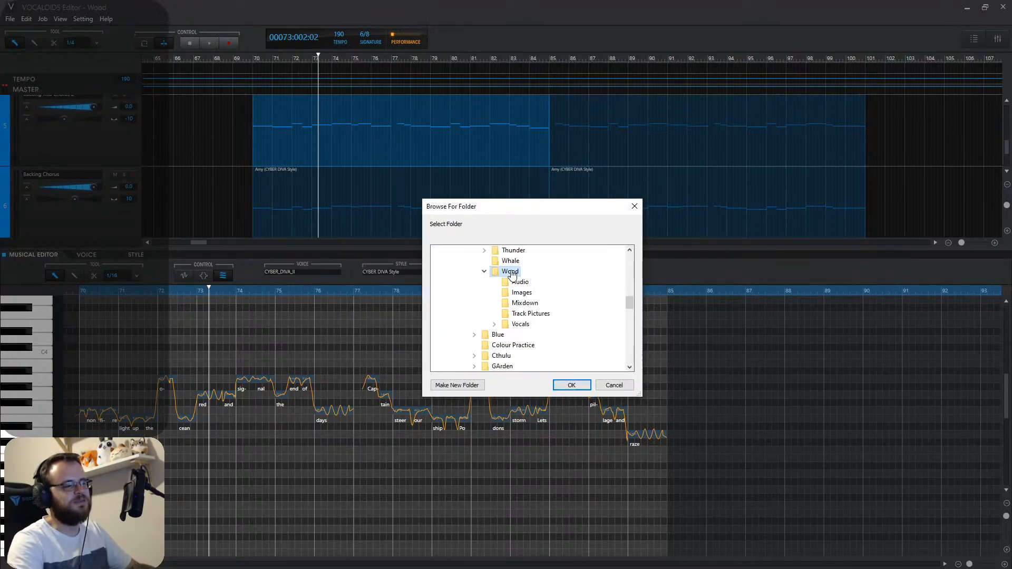
{"action": "left_click", "coordinate": [520, 324]}
{"action": "left_click", "coordinate": [569, 386]}
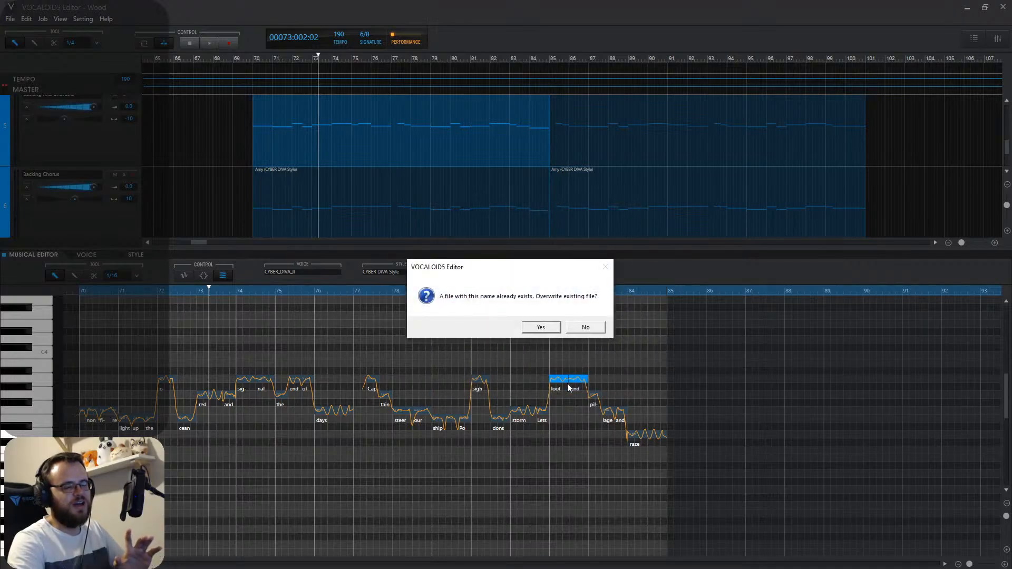
{"action": "left_click", "coordinate": [537, 329]}
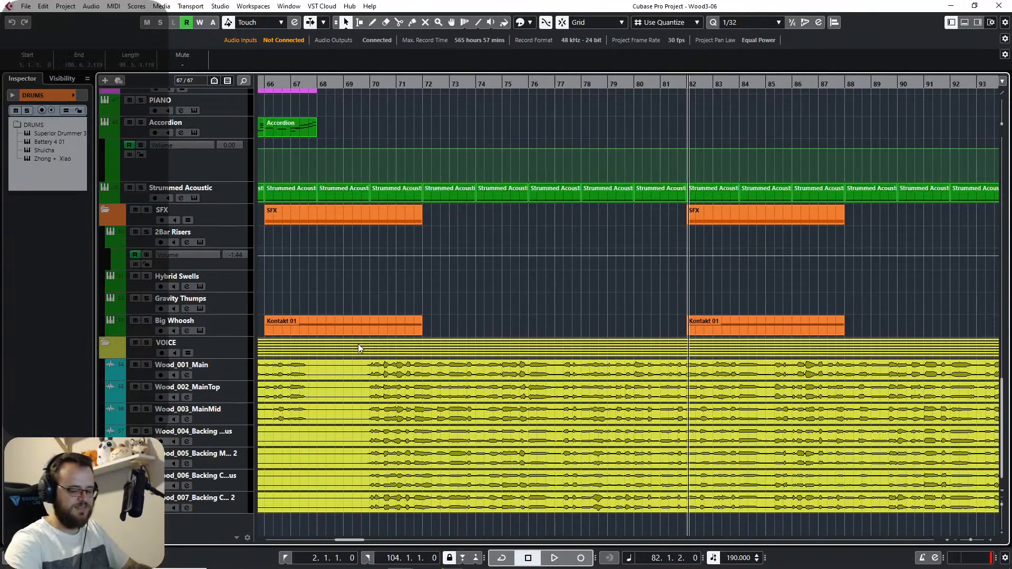
Switch to Cubase, delete the vocal clips in the VOICE folder, and return the cursor to the start.
{"action": "key", "text": "Delete"}
{"action": "key", "text": "KP_Decimal"}
Move all seven old Wood vocal files in the Pool to the trash and erase them from the hard disk.
{"action": "key", "text": "ctrl+p"}
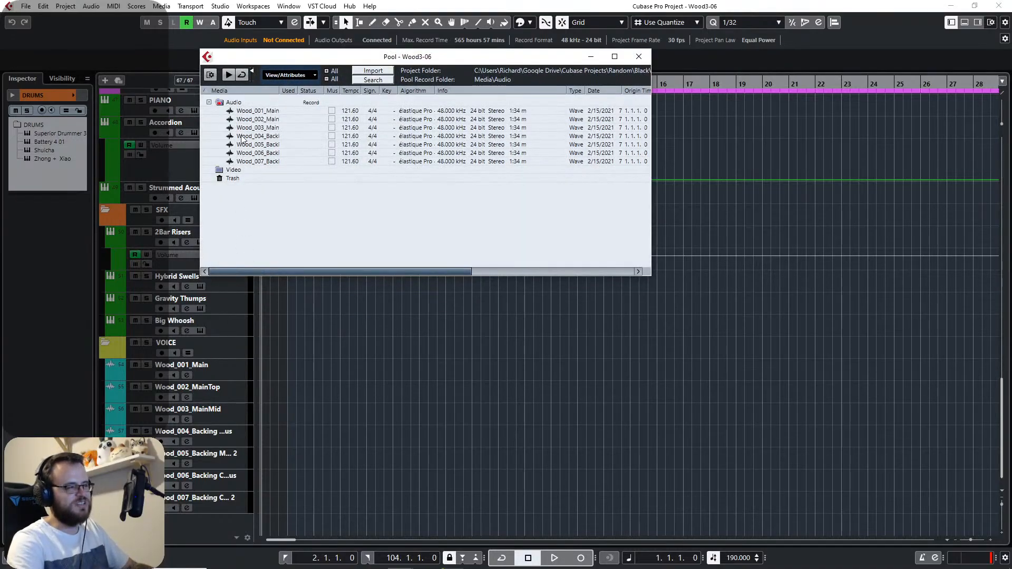
{"action": "left_click", "coordinate": [260, 162]}
{"action": "left_click", "coordinate": [252, 103]}
{"action": "left_click", "coordinate": [254, 110]}
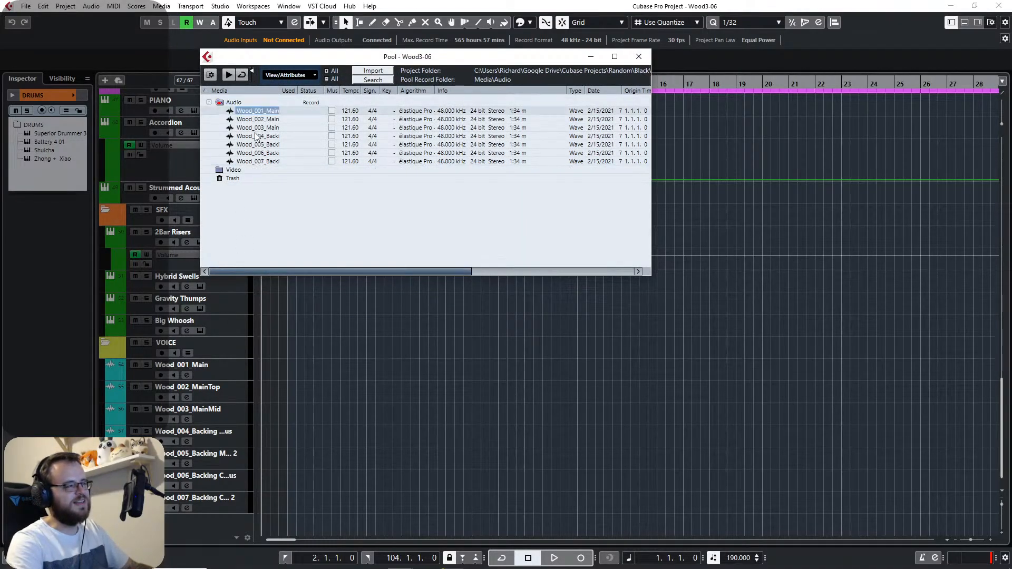
{"action": "left_click", "coordinate": [259, 160], "text": "shift"}
{"action": "left_click_drag", "start_coordinate": [259, 160], "coordinate": [232, 178]}
{"action": "right_click", "coordinate": [248, 178]}
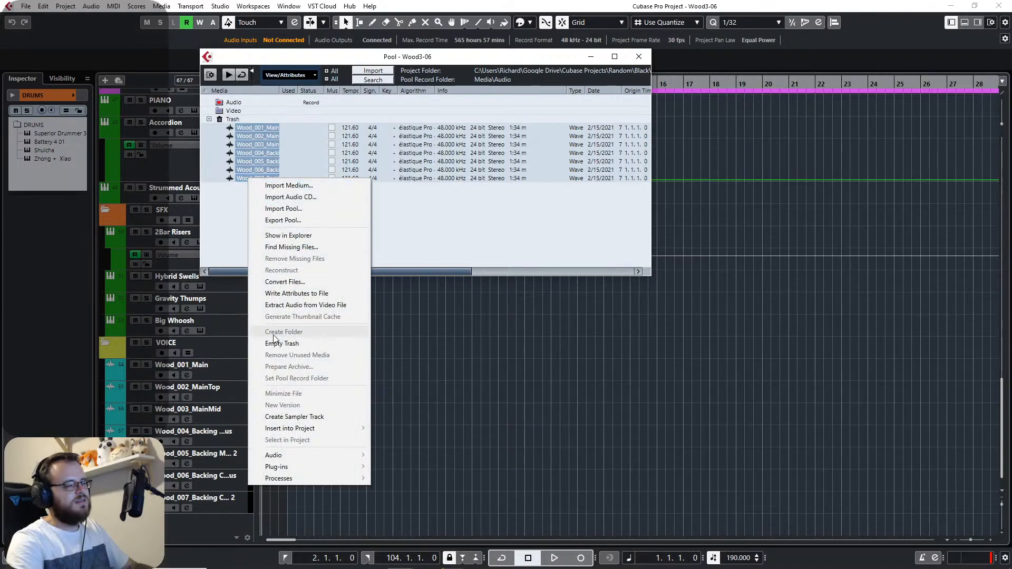
{"action": "left_click", "coordinate": [276, 343]}
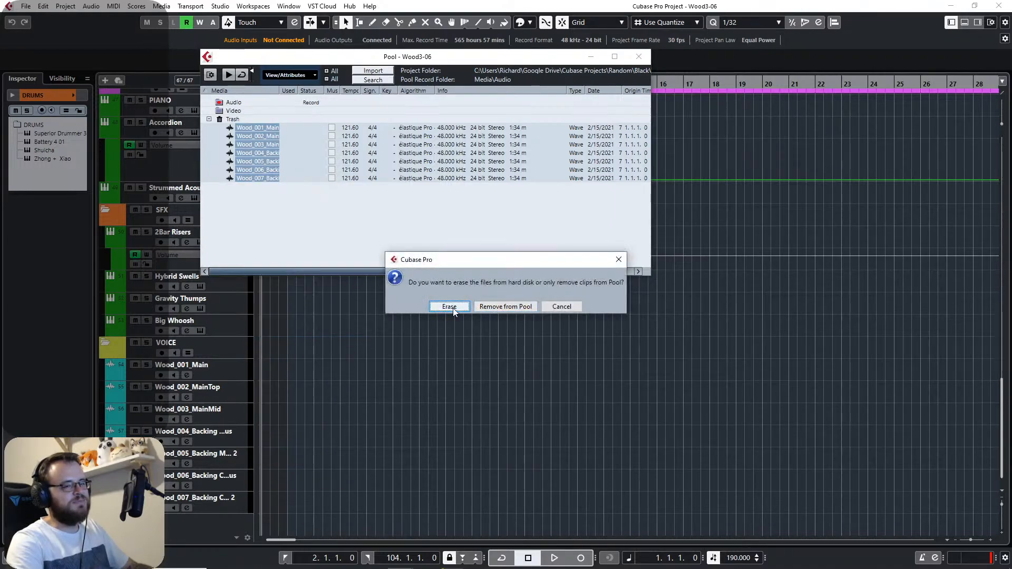
{"action": "left_click", "coordinate": [450, 307]}
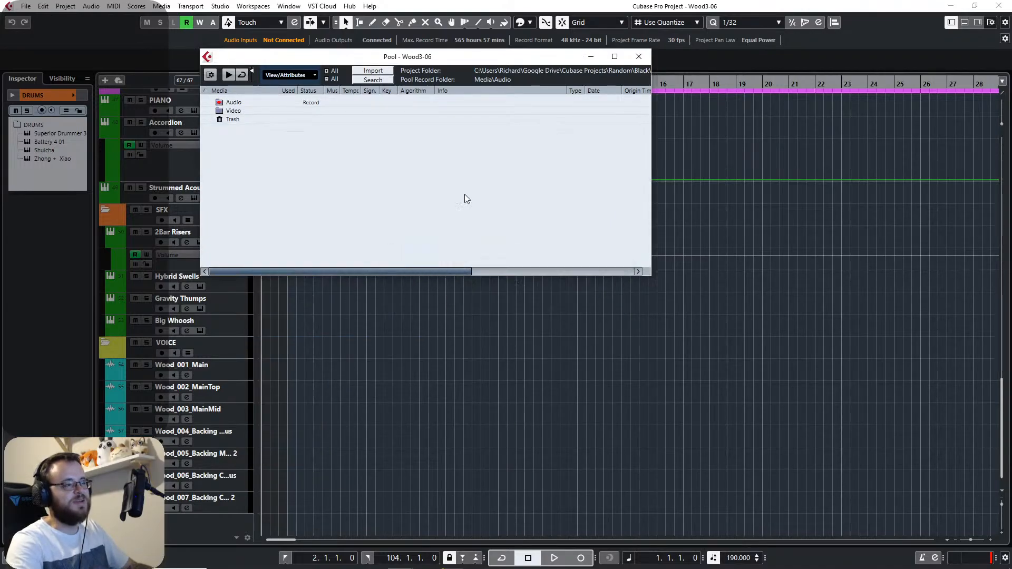
{"action": "left_click", "coordinate": [597, 58]}
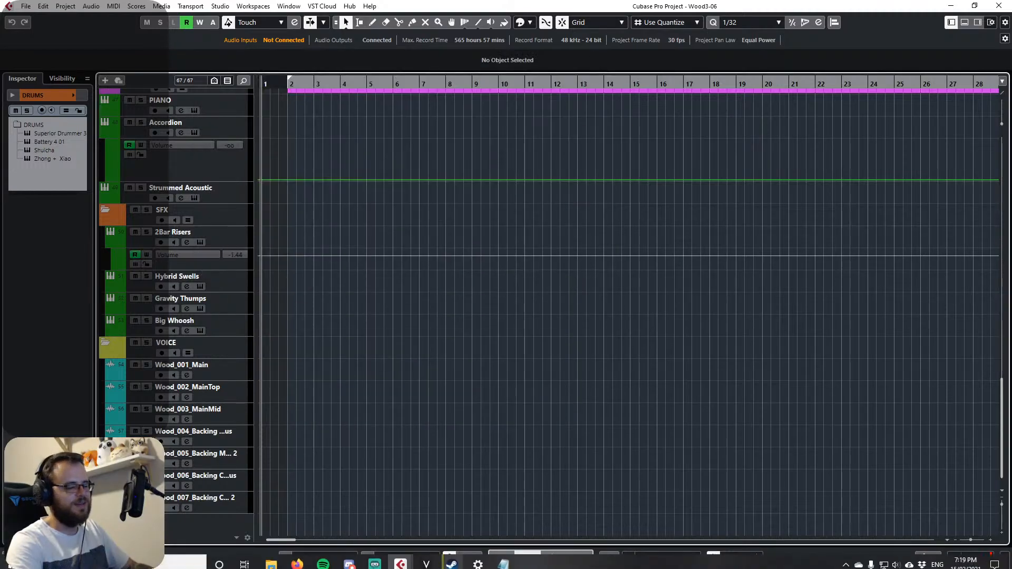
Import the re-exported vocal files at the project start onto the separate VOICE tracks, copying them to the project folder.
{"action": "mouse_move", "coordinate": [272, 561]}
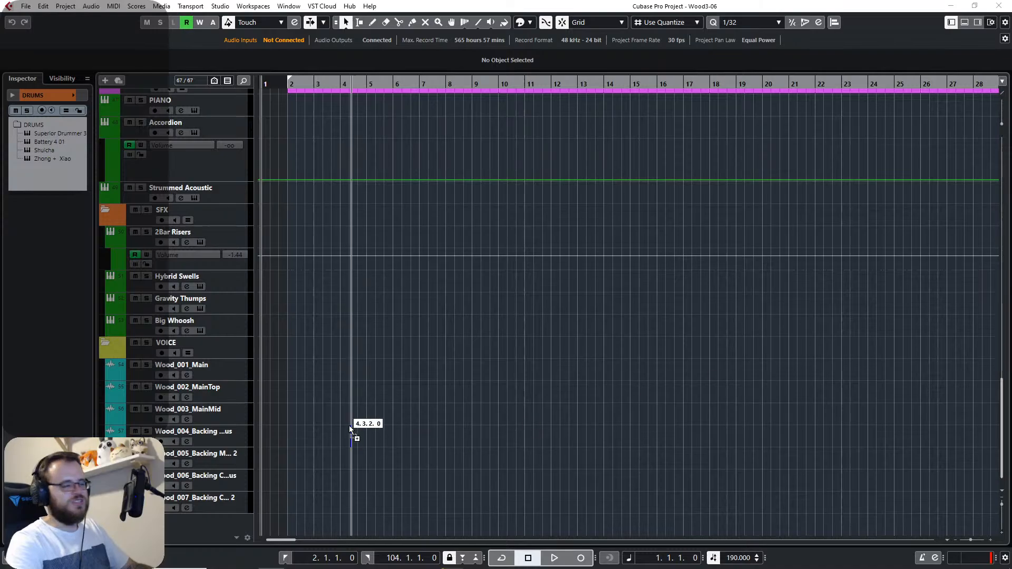
{"action": "left_click_drag", "start_coordinate": [261, 361], "coordinate": [261, 362]}
{"action": "left_click", "coordinate": [529, 308]}
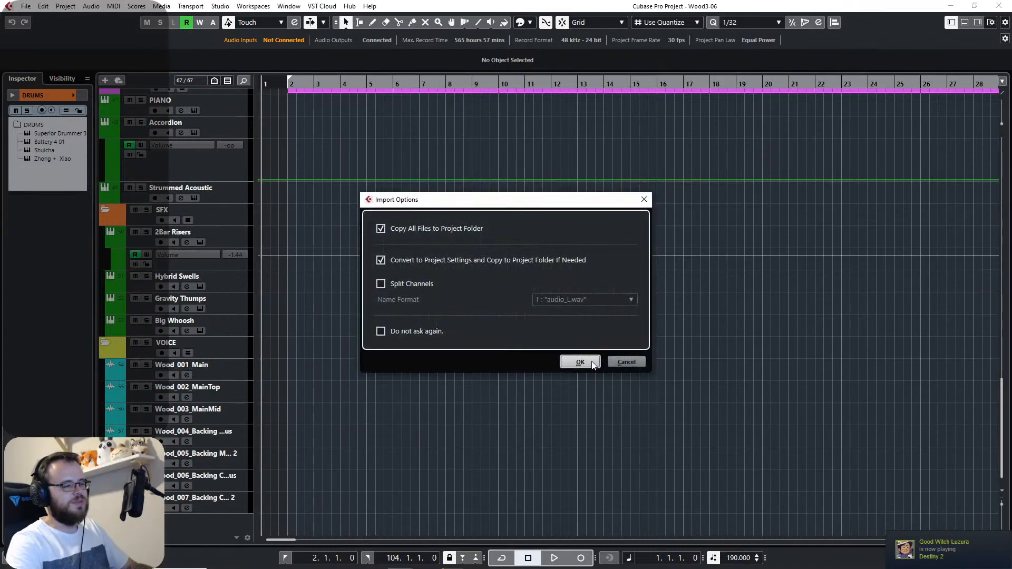
{"action": "left_click", "coordinate": [580, 365]}
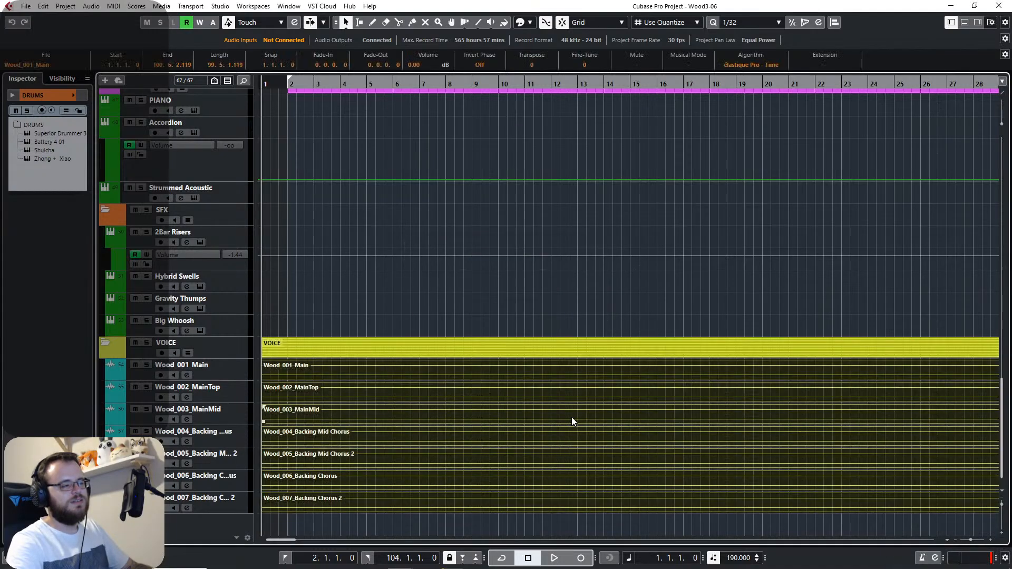
Play the arrangement with the new vocals from just before bar 71 through to bar 103.
{"action": "scroll", "coordinate": [574, 415], "scroll_direction": "down", "scroll_amount": 3}
{"action": "left_click_drag", "start_coordinate": [611, 382], "coordinate": [414, 384]}
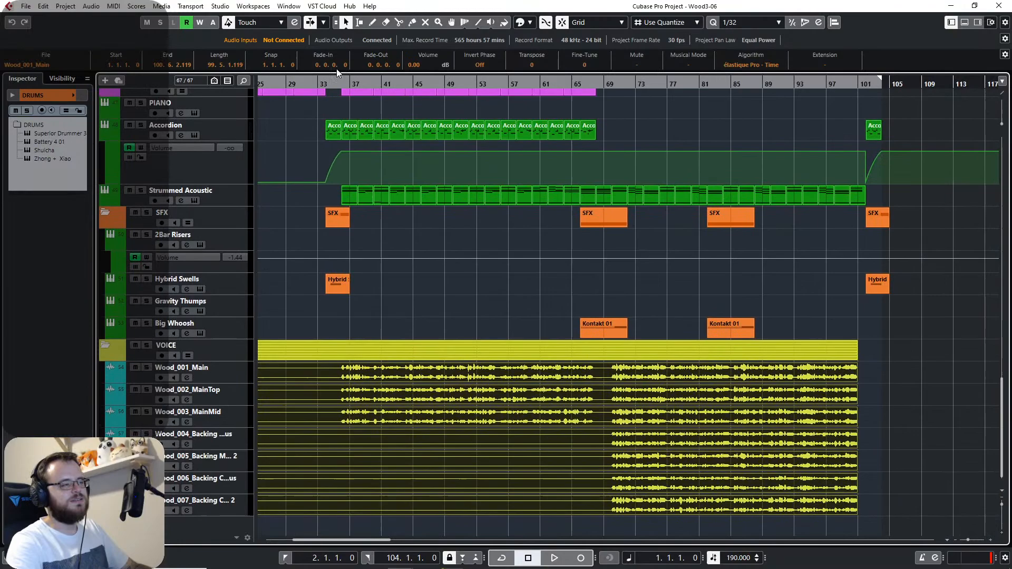
{"action": "left_click", "coordinate": [619, 84]}
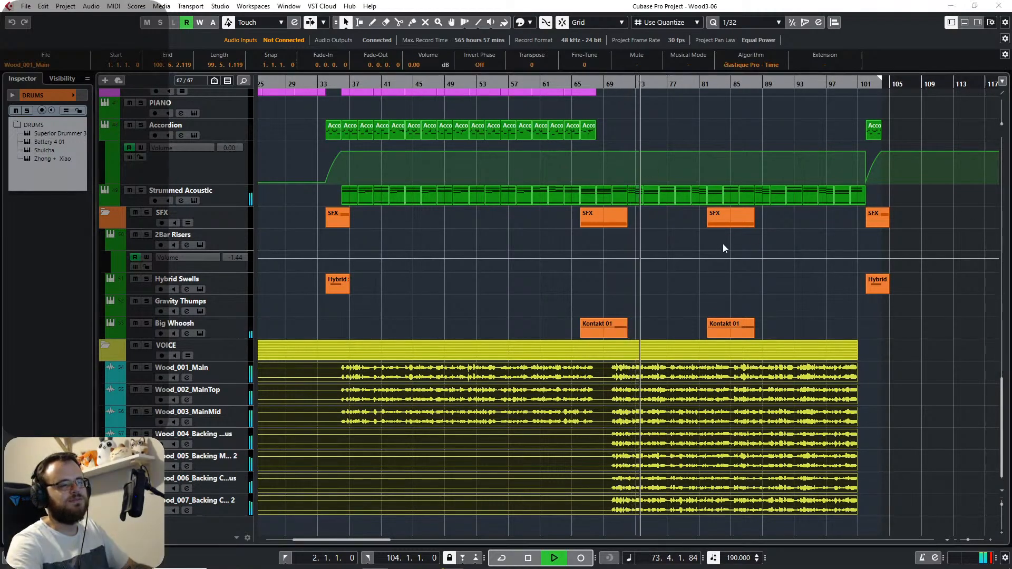
{"action": "scroll", "coordinate": [722, 237], "scroll_direction": "up", "scroll_amount": 8}
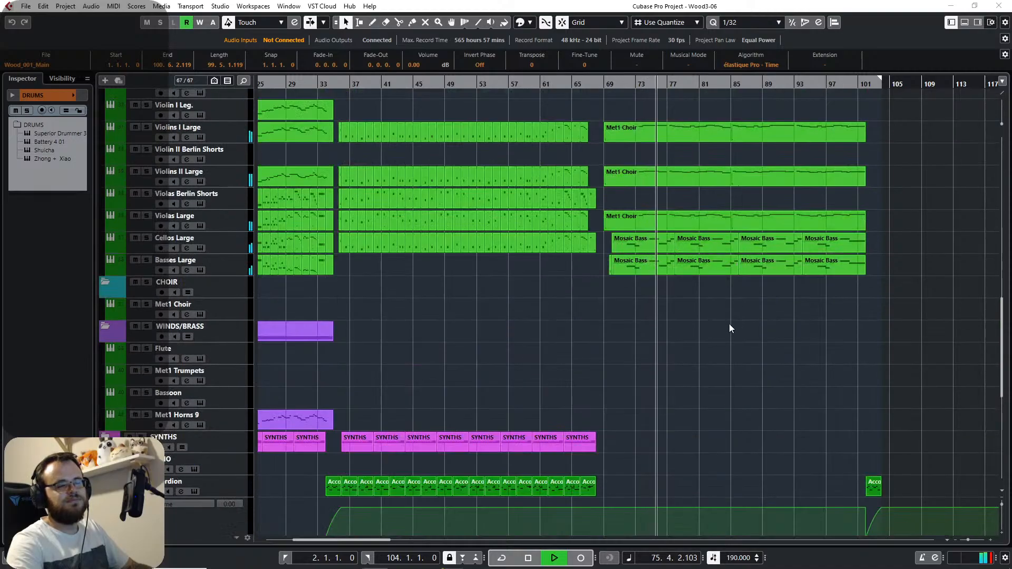
{"action": "scroll", "coordinate": [729, 323], "scroll_direction": "right", "scroll_amount": 6}
{"action": "scroll", "coordinate": [583, 326], "scroll_direction": "up", "scroll_amount": 4}
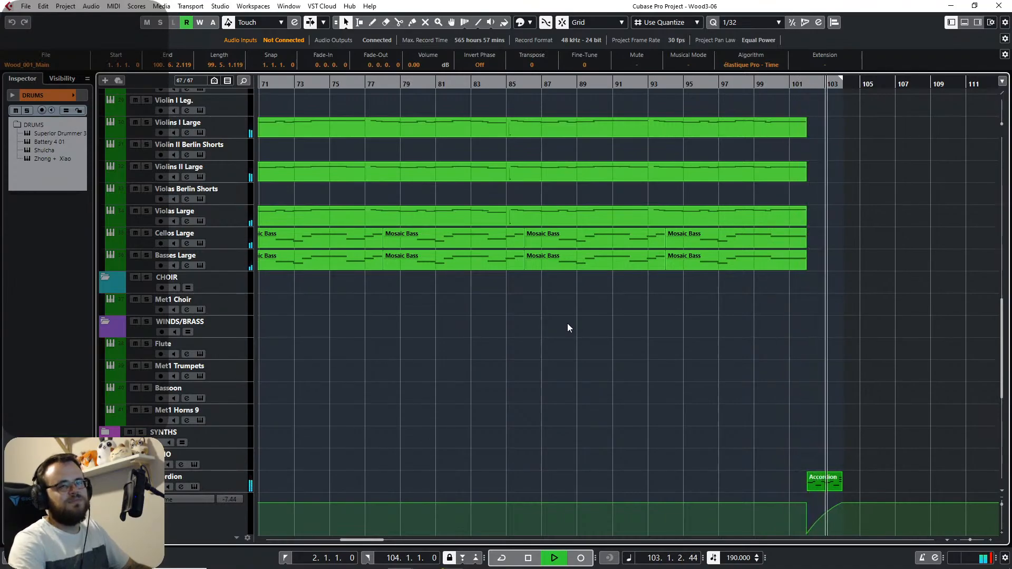
{"action": "key", "text": "space"}
Select the bass, drum, string, synth and accordion parts of the section starting at bar 36 and copy them.
{"action": "scroll", "coordinate": [438, 413], "scroll_direction": "down", "scroll_amount": 2}
{"action": "scroll", "coordinate": [438, 414], "scroll_direction": "down", "scroll_amount": 2}
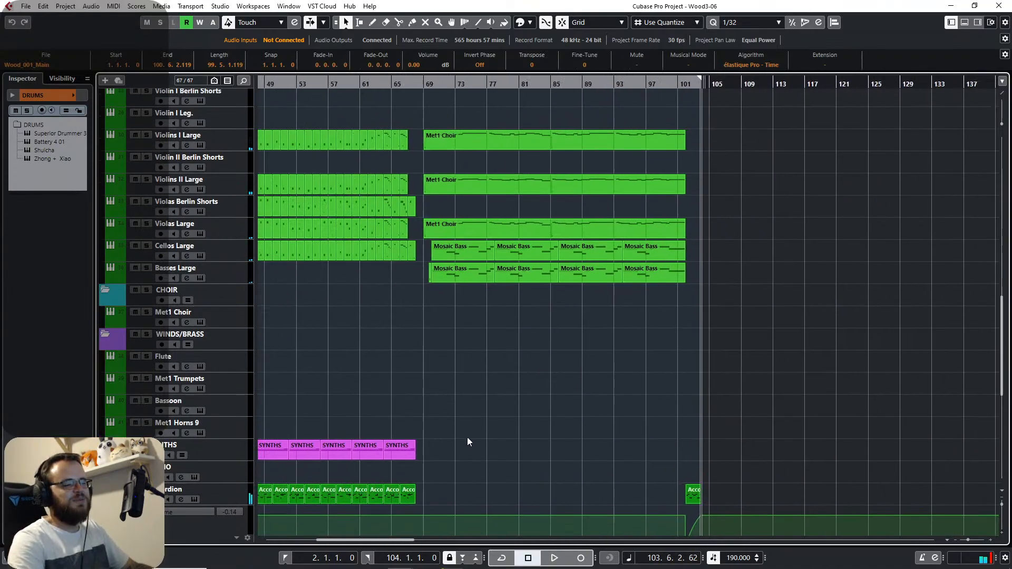
{"action": "scroll", "coordinate": [736, 314], "scroll_direction": "down", "scroll_amount": 3}
{"action": "left_click_drag", "start_coordinate": [727, 340], "coordinate": [471, 230]}
{"action": "scroll", "coordinate": [493, 337], "scroll_direction": "down", "scroll_amount": 5}
{"action": "scroll", "coordinate": [474, 220], "scroll_direction": "up", "scroll_amount": 3}
{"action": "scroll", "coordinate": [474, 224], "scroll_direction": "up", "scroll_amount": 2}
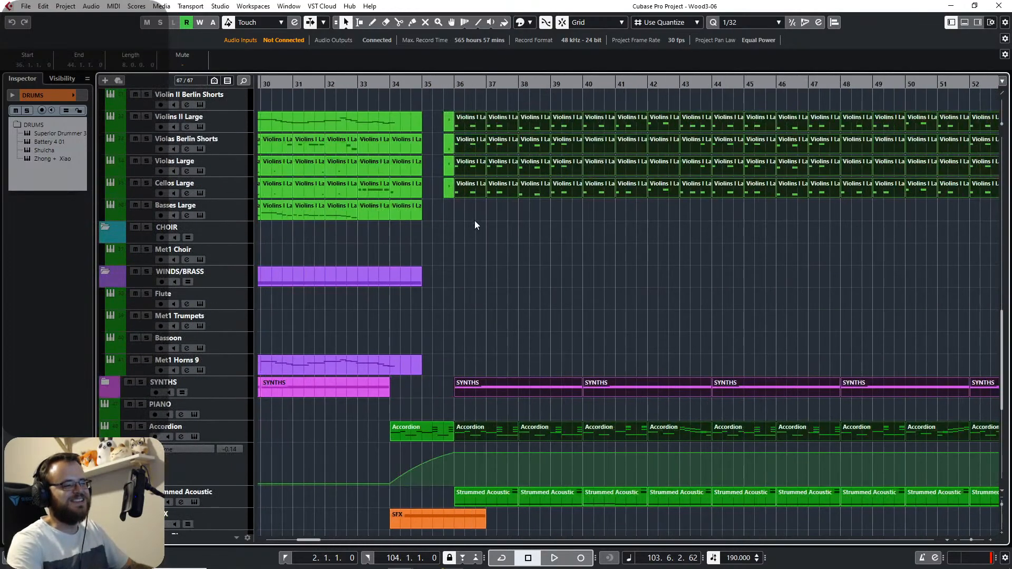
{"action": "left_click_drag", "start_coordinate": [432, 113], "coordinate": [455, 227]}
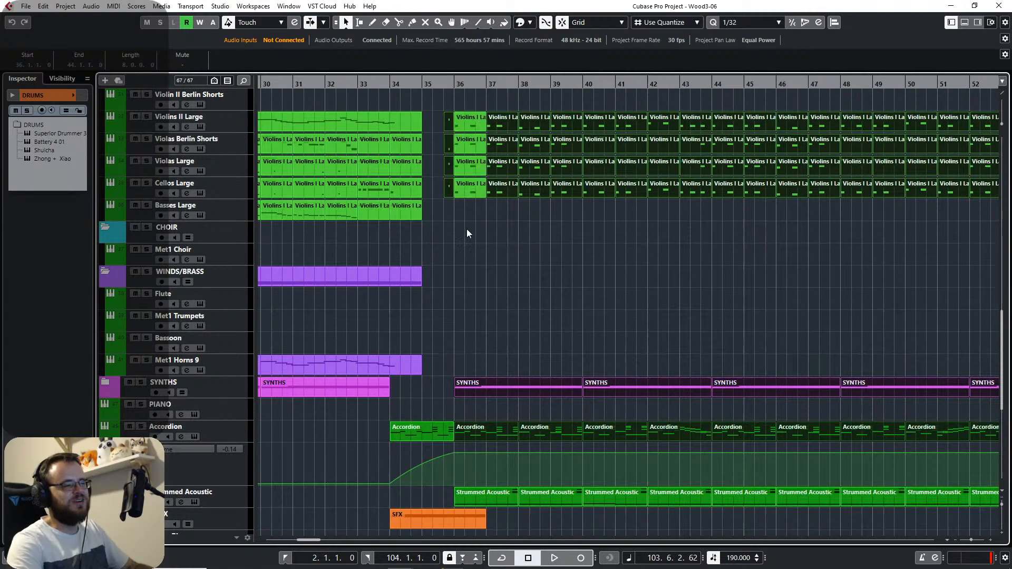
{"action": "left_click_drag", "start_coordinate": [466, 124], "coordinate": [470, 106]}
{"action": "scroll", "coordinate": [499, 282], "scroll_direction": "up", "scroll_amount": 2}
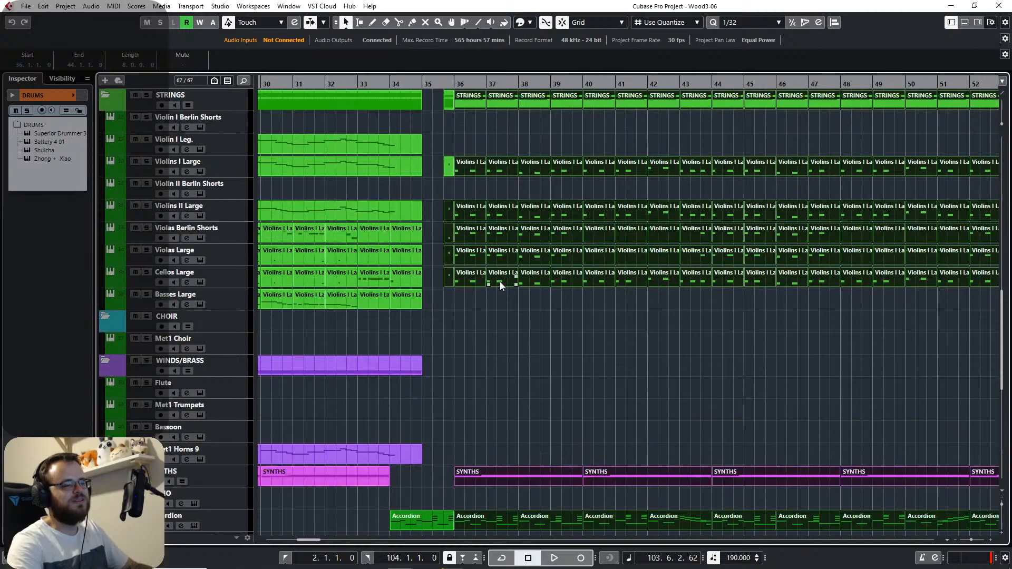
{"action": "scroll", "coordinate": [482, 302], "scroll_direction": "up", "scroll_amount": 6}
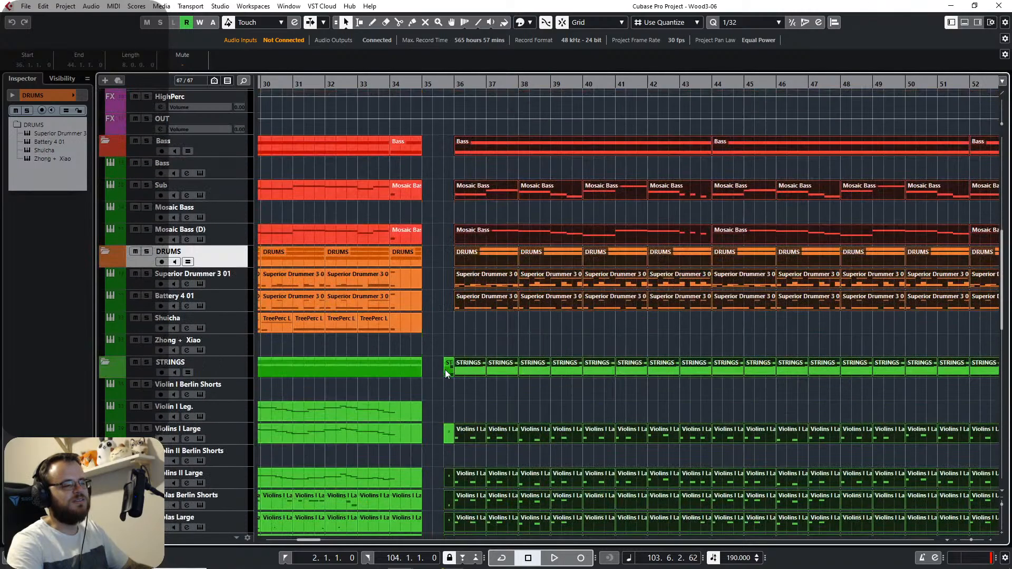
{"action": "scroll", "coordinate": [501, 406], "scroll_direction": "down", "scroll_amount": 10}
{"action": "scroll", "coordinate": [498, 396], "scroll_direction": "up", "scroll_amount": 4}
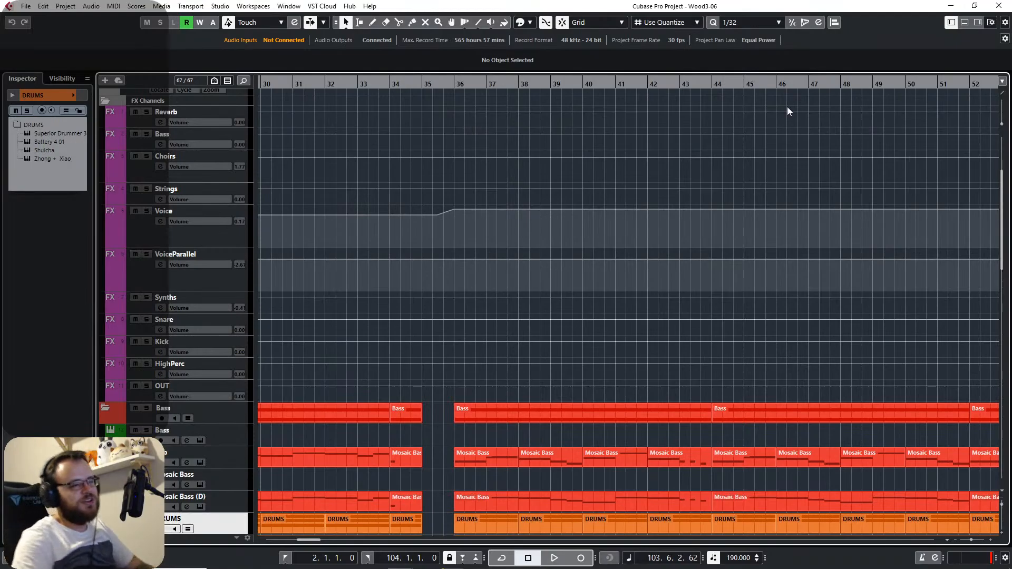
Paste the copied instrument parts at bar 104, with the Bass folder track as the starting track.
{"action": "scroll", "coordinate": [700, 302], "scroll_direction": "down", "scroll_amount": 5}
{"action": "left_click_drag", "start_coordinate": [700, 303], "coordinate": [84, 266]}
{"action": "left_click_drag", "start_coordinate": [796, 310], "coordinate": [145, 326]}
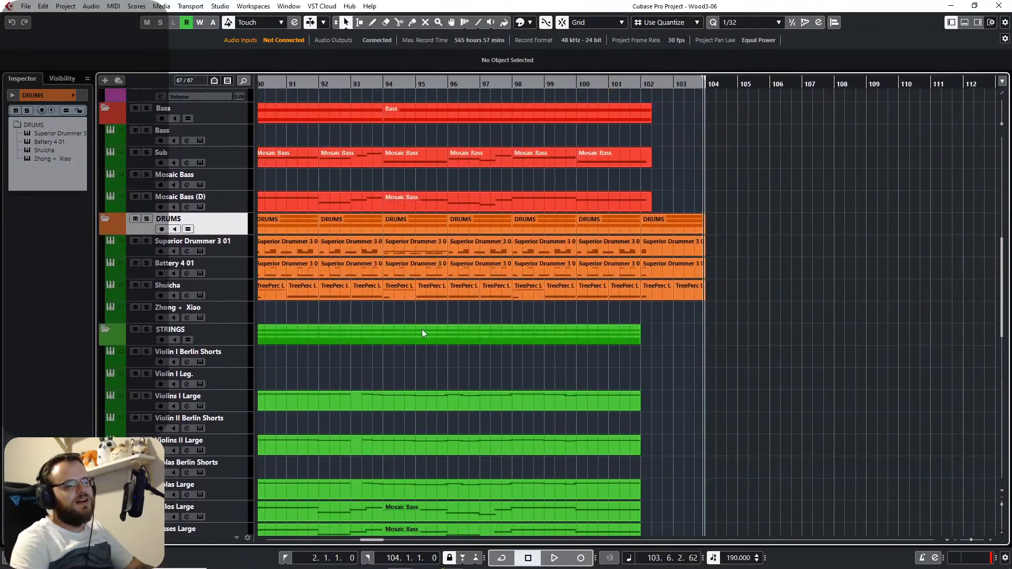
{"action": "key", "text": "h"}
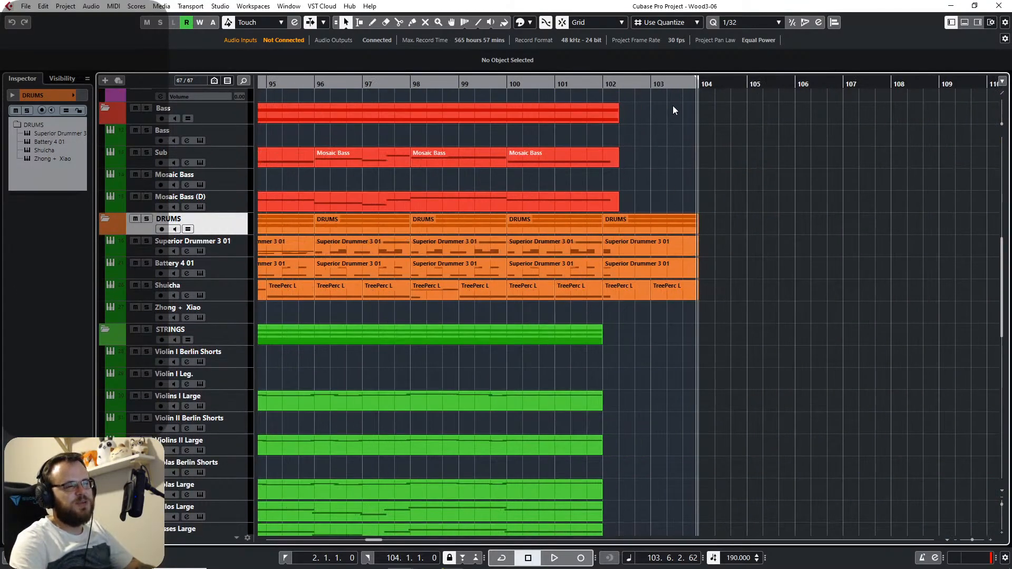
{"action": "left_click", "coordinate": [683, 83]}
{"action": "scroll", "coordinate": [721, 226], "scroll_direction": "down", "scroll_amount": 12}
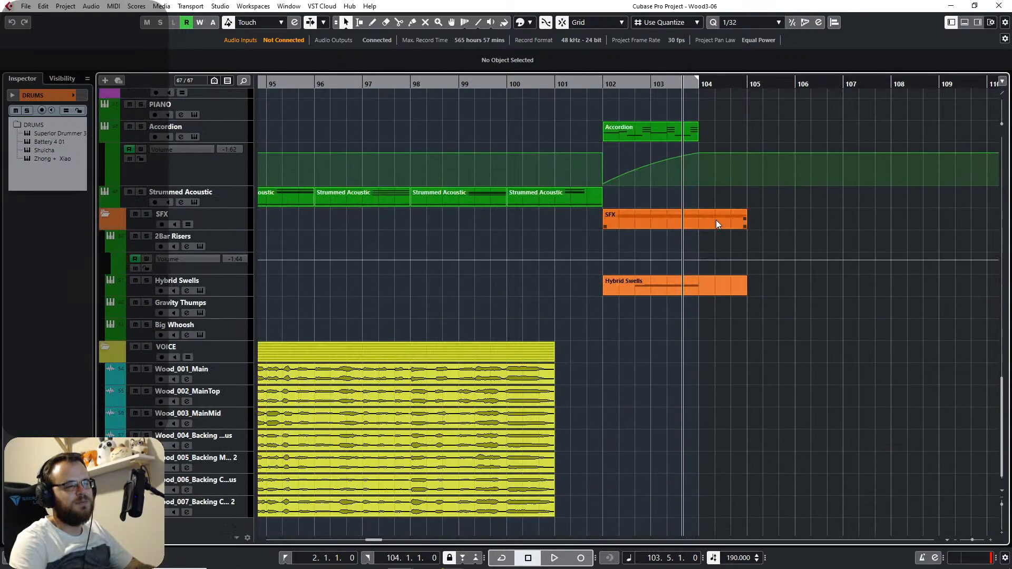
{"action": "scroll", "coordinate": [714, 232], "scroll_direction": "up", "scroll_amount": 9}
{"action": "scroll", "coordinate": [715, 237], "scroll_direction": "up", "scroll_amount": 8}
{"action": "left_click", "coordinate": [143, 208]}
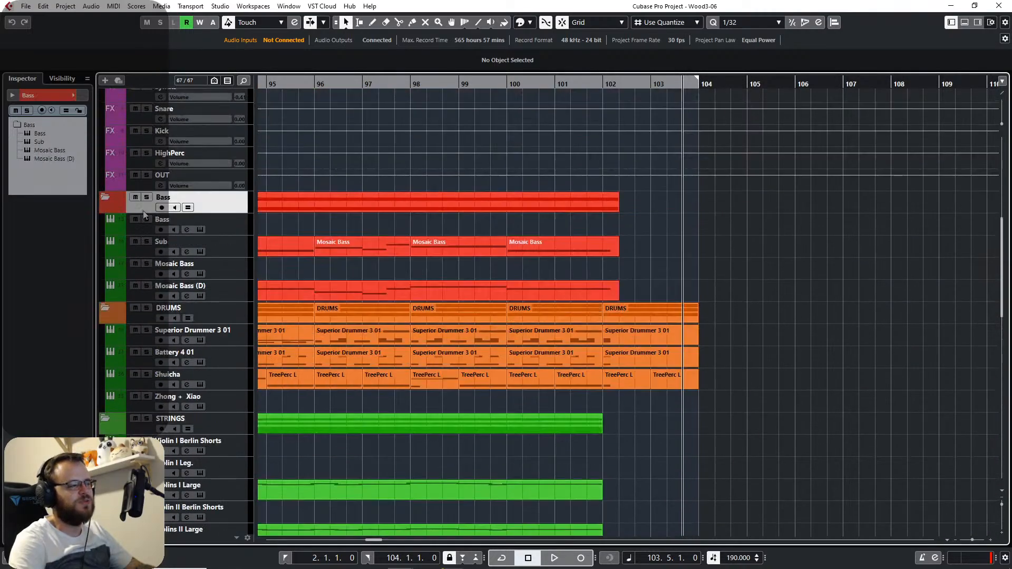
{"action": "key", "text": "ctrl+v"}
{"action": "scroll", "coordinate": [500, 343], "scroll_direction": "right", "scroll_amount": 5}
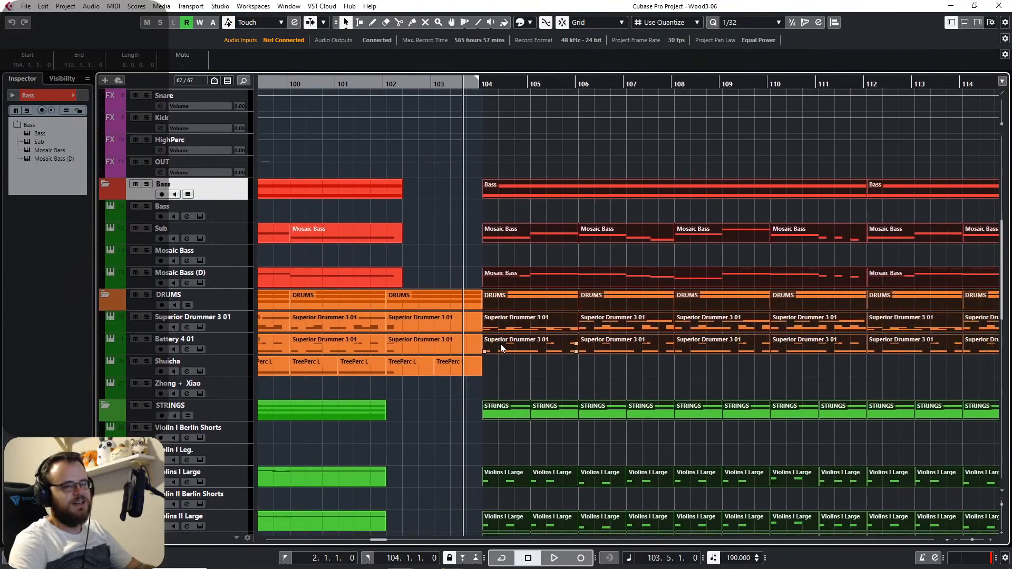
{"action": "scroll", "coordinate": [482, 336], "scroll_direction": "down", "scroll_amount": 3}
{"action": "scroll", "coordinate": [482, 340], "scroll_direction": "down", "scroll_amount": 15}
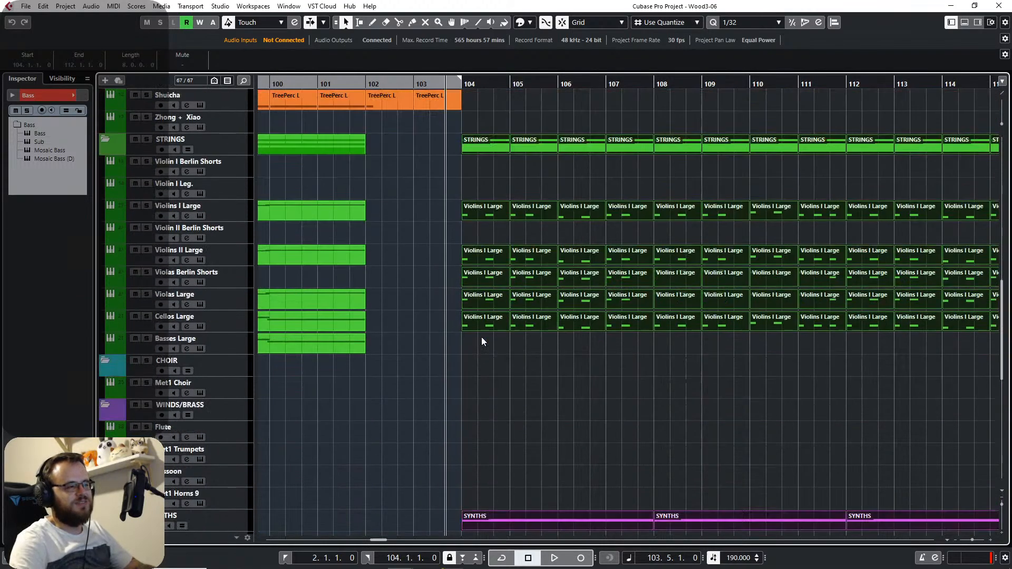
Copy the short STRINGS pickup part just before bar 36 and paste it on the STRINGS folder track at 103.5.1.0.
{"action": "scroll", "coordinate": [427, 305], "scroll_direction": "up", "scroll_amount": 8}
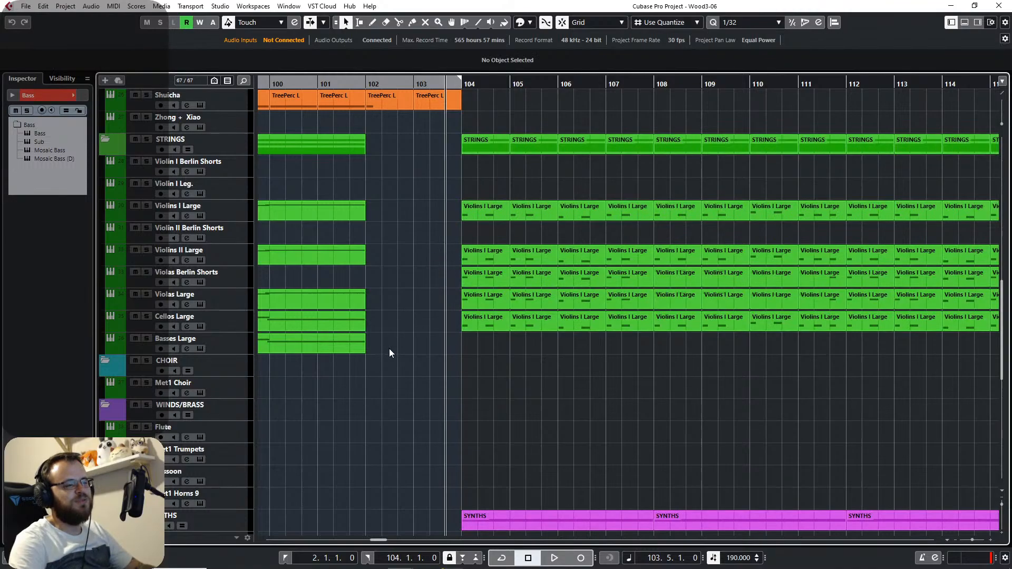
{"action": "scroll", "coordinate": [389, 348], "scroll_direction": "up", "scroll_amount": 5}
{"action": "scroll", "coordinate": [430, 258], "scroll_direction": "down", "scroll_amount": 12}
{"action": "left_click_drag", "start_coordinate": [379, 288], "coordinate": [949, 356]}
{"action": "left_click_drag", "start_coordinate": [400, 301], "coordinate": [970, 422]}
{"action": "left_click_drag", "start_coordinate": [537, 364], "coordinate": [859, 456]}
{"action": "left_click_drag", "start_coordinate": [443, 408], "coordinate": [957, 372]}
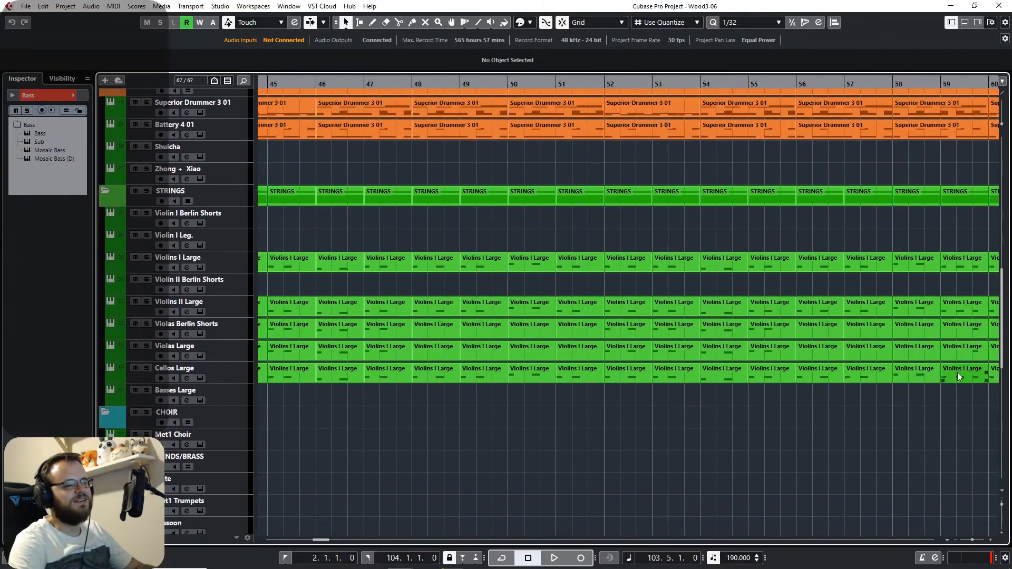
{"action": "left_click_drag", "start_coordinate": [296, 324], "coordinate": [854, 337]}
{"action": "left_click", "coordinate": [387, 211]}
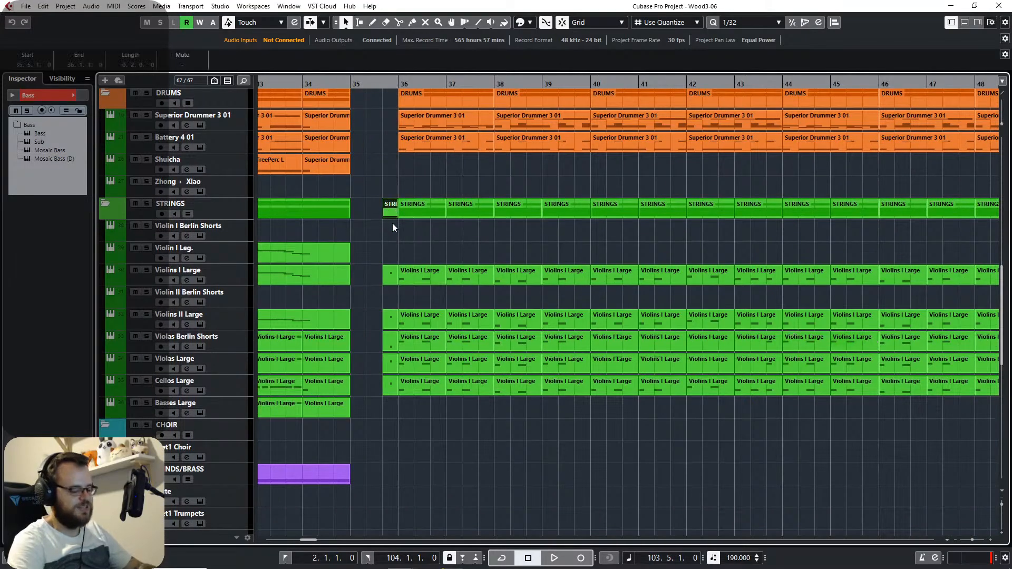
{"action": "left_click", "coordinate": [132, 216]}
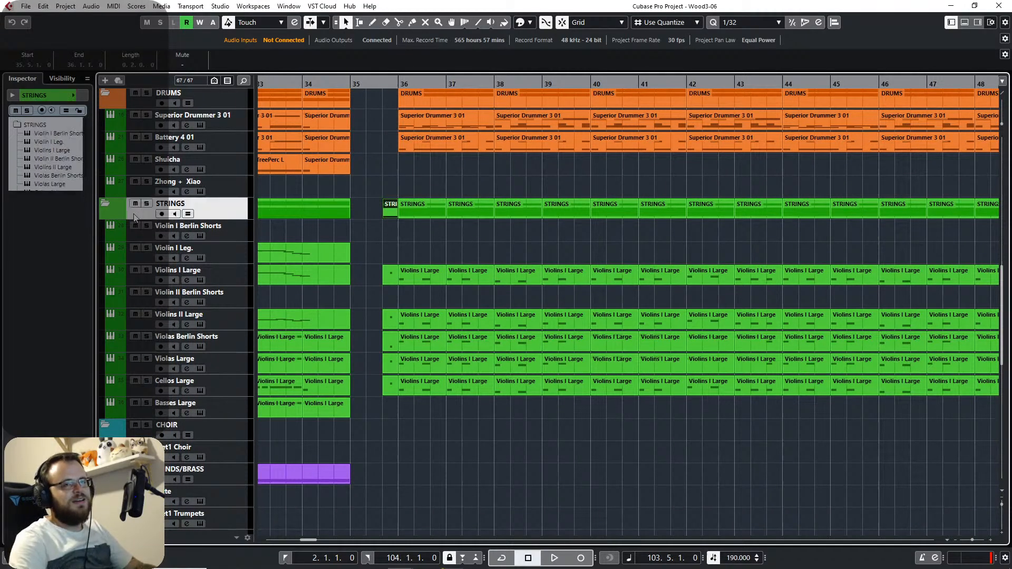
{"action": "left_click_drag", "start_coordinate": [938, 316], "coordinate": [211, 351]}
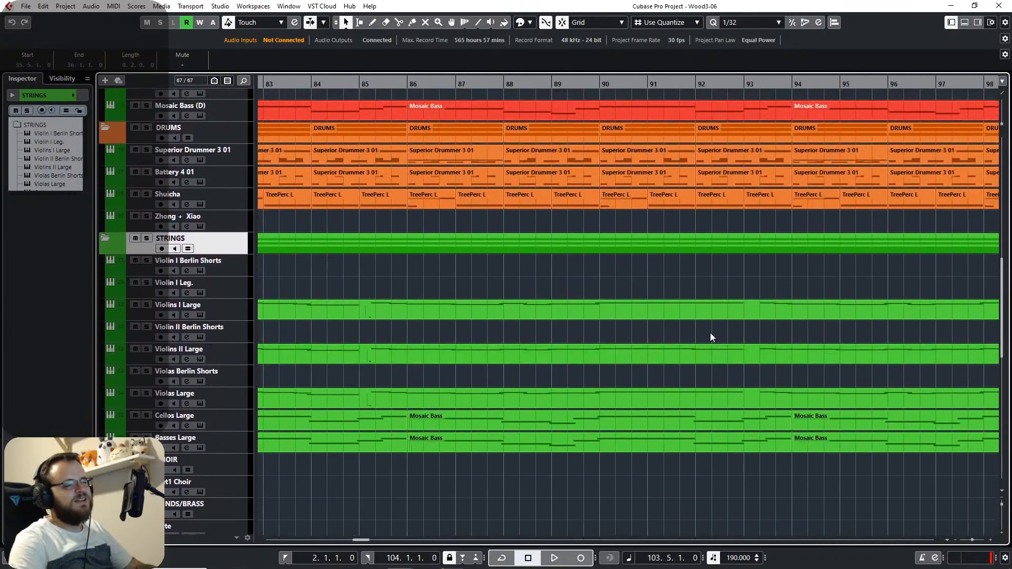
{"action": "left_click_drag", "start_coordinate": [980, 330], "coordinate": [465, 321]}
{"action": "key", "text": "ctrl+v"}
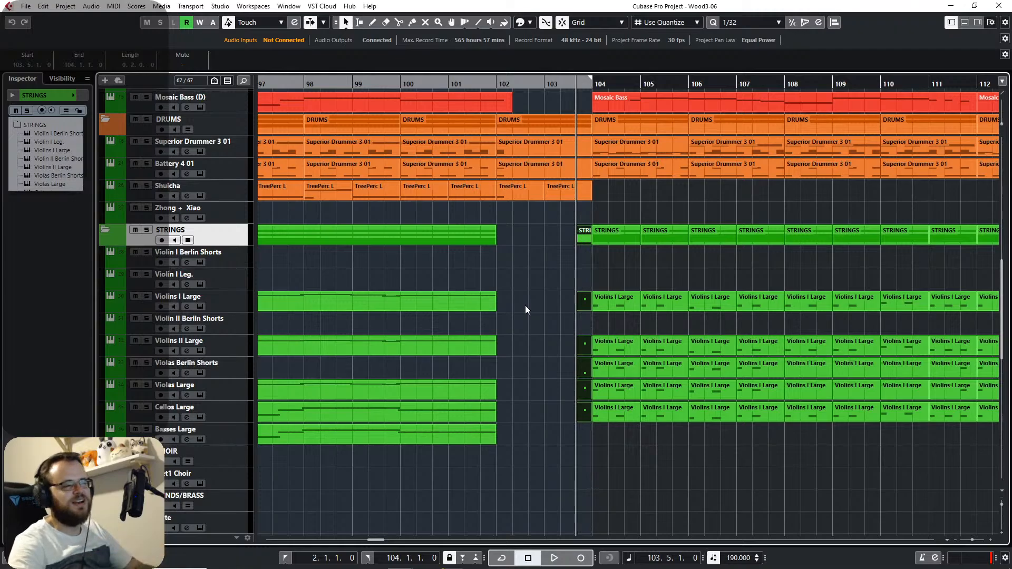
Play the transition from bar 102 into the pasted section at bar 104.
{"action": "scroll", "coordinate": [533, 339], "scroll_direction": "down", "scroll_amount": 6}
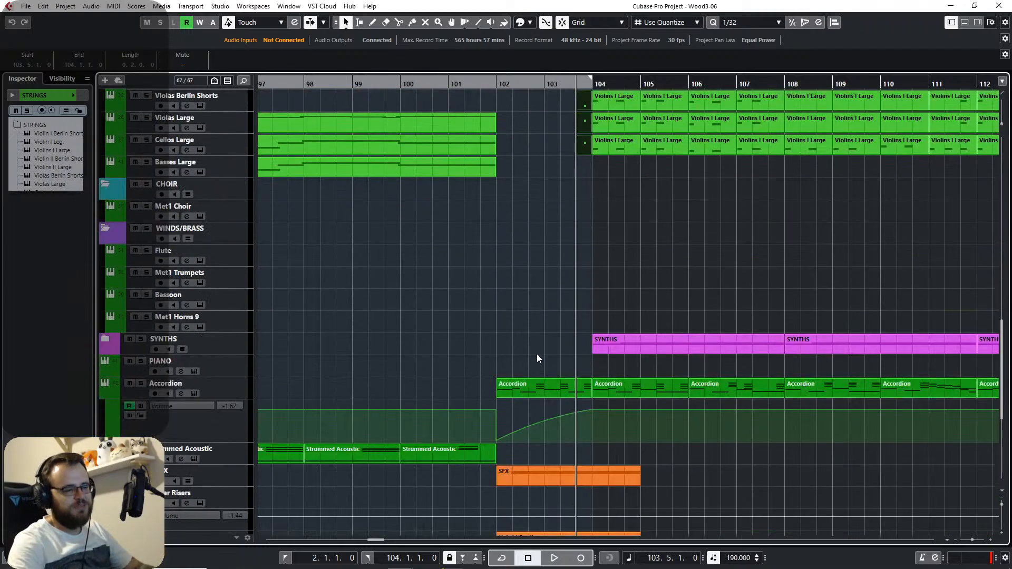
{"action": "scroll", "coordinate": [595, 326], "scroll_direction": "right", "scroll_amount": 3}
{"action": "left_click", "coordinate": [423, 85]}
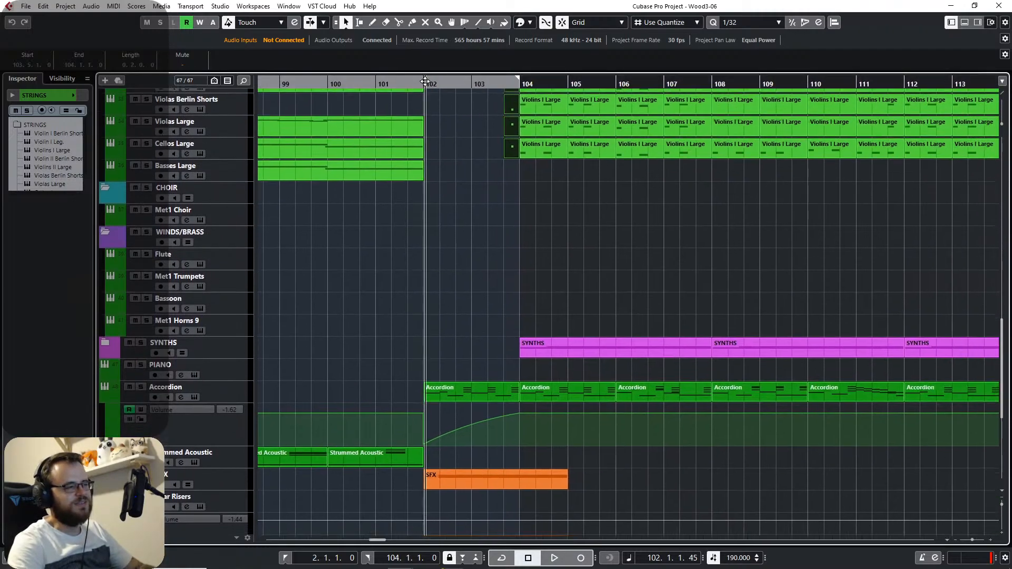
{"action": "key", "text": "space"}
{"action": "key", "text": "space"}
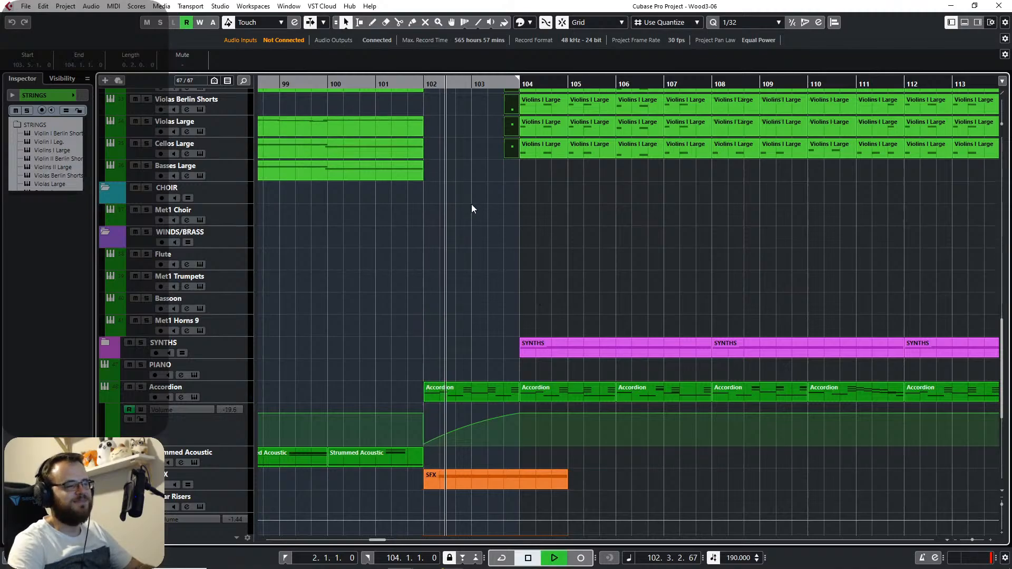
{"action": "key", "text": "space"}
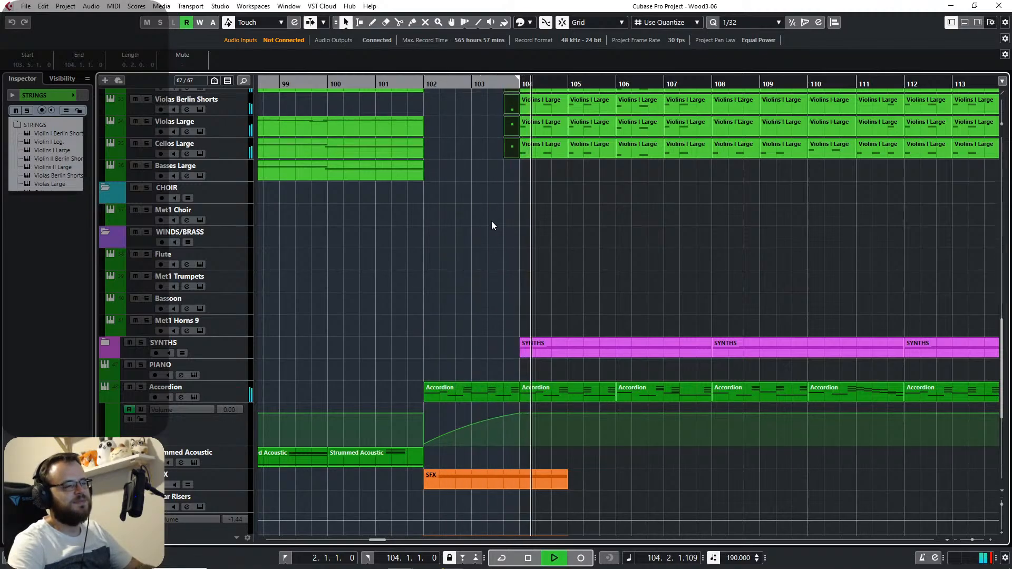
Check the bass, drum and string tracks of the pasted section during playback past bar 104.
{"action": "scroll", "coordinate": [474, 312], "scroll_direction": "up", "scroll_amount": 10}
{"action": "scroll", "coordinate": [419, 335], "scroll_direction": "up", "scroll_amount": 4}
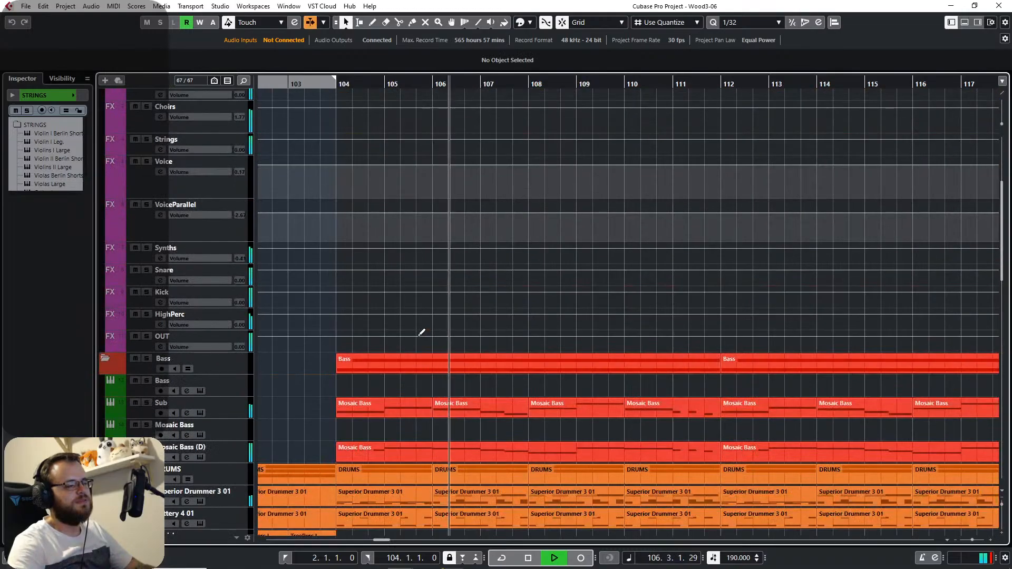
{"action": "scroll", "coordinate": [429, 340], "scroll_direction": "down", "scroll_amount": 6}
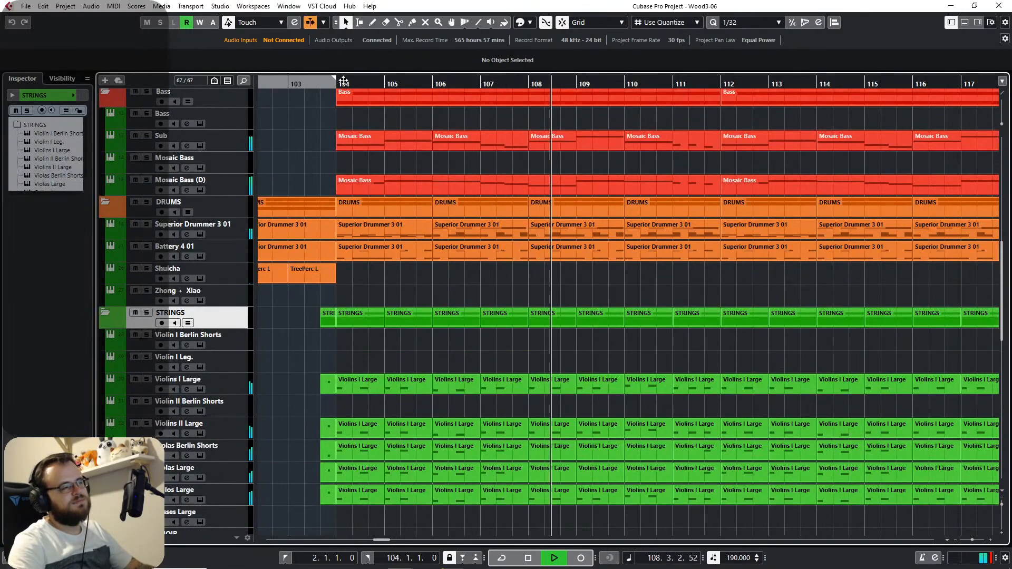
{"action": "scroll", "coordinate": [380, 264], "scroll_direction": "down", "scroll_amount": 12}
{"action": "key", "text": "space"}
Select the Strummed Acoustic parts from bar 36 up to bar 68 and copy them.
{"action": "left_click_drag", "start_coordinate": [393, 336], "coordinate": [907, 356]}
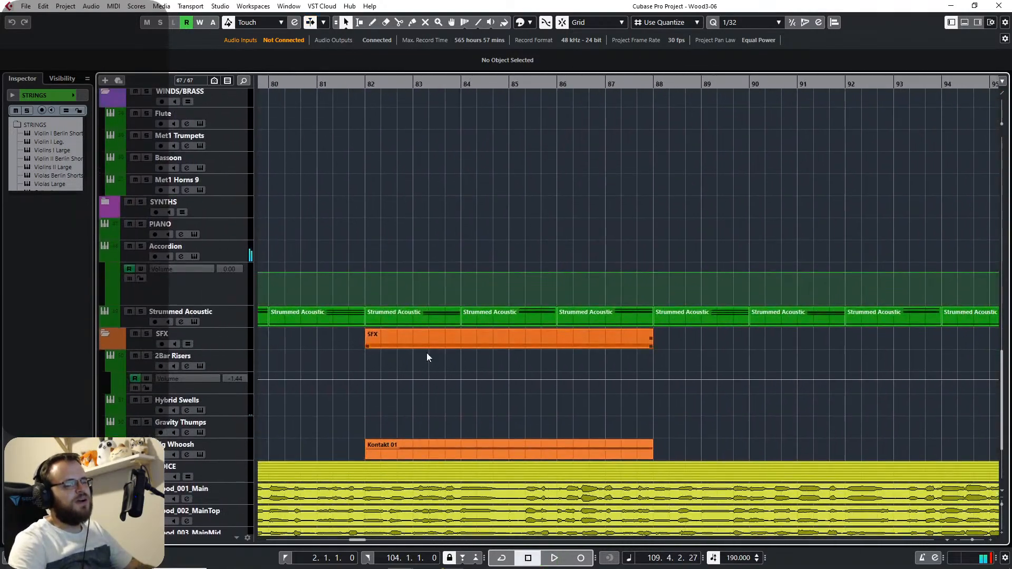
{"action": "left_click_drag", "start_coordinate": [426, 352], "coordinate": [638, 351]}
{"action": "left_click_drag", "start_coordinate": [458, 380], "coordinate": [783, 404]}
{"action": "left_click_drag", "start_coordinate": [458, 354], "coordinate": [818, 398]}
{"action": "left_click_drag", "start_coordinate": [408, 356], "coordinate": [832, 392]}
{"action": "left_click_drag", "start_coordinate": [391, 388], "coordinate": [869, 406]}
{"action": "left_click", "coordinate": [586, 386]}
{"action": "scroll", "coordinate": [681, 410], "scroll_direction": "down", "scroll_amount": 5}
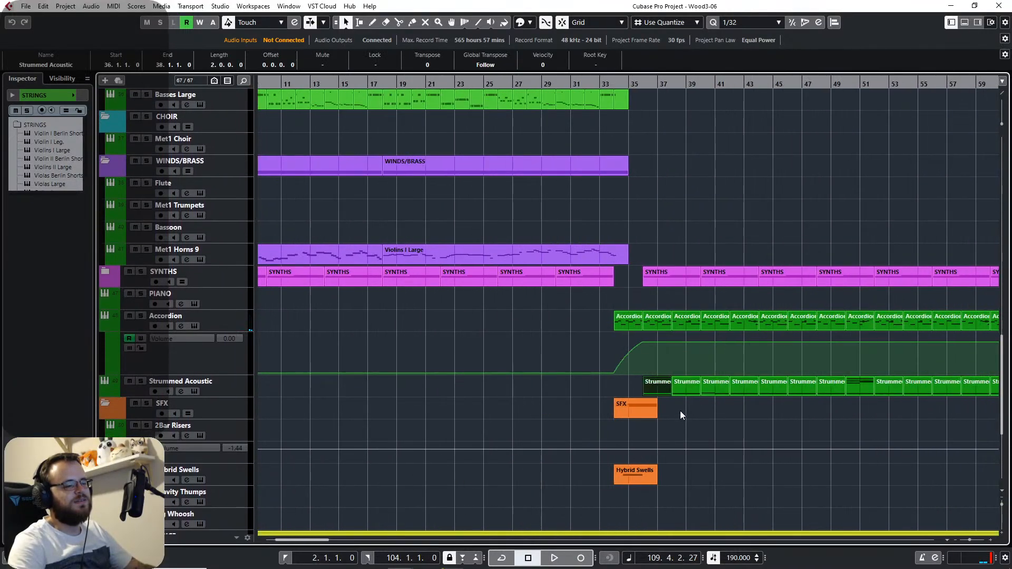
{"action": "left_click_drag", "start_coordinate": [713, 418], "coordinate": [434, 401]}
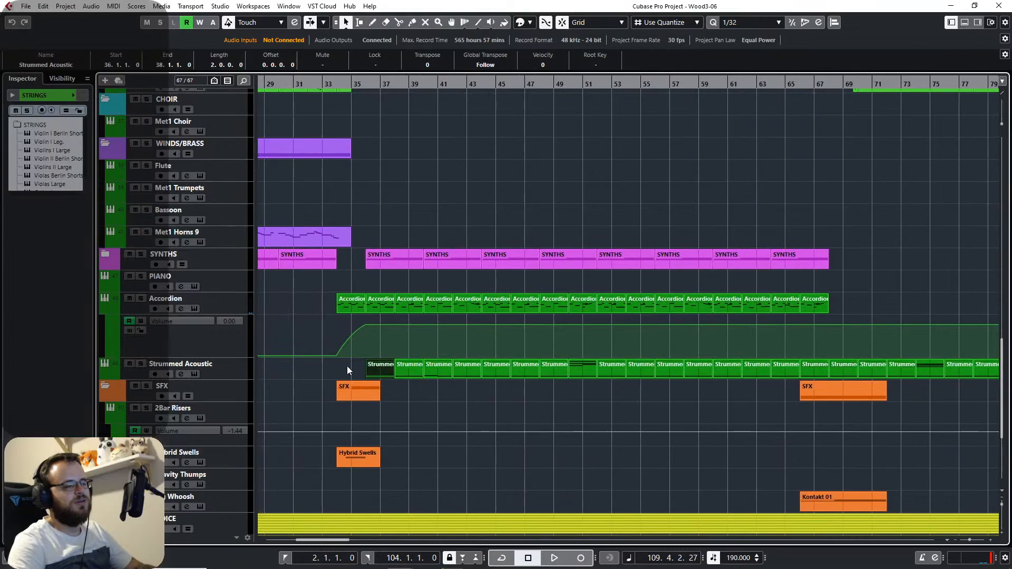
{"action": "left_click_drag", "start_coordinate": [346, 366], "coordinate": [815, 369]}
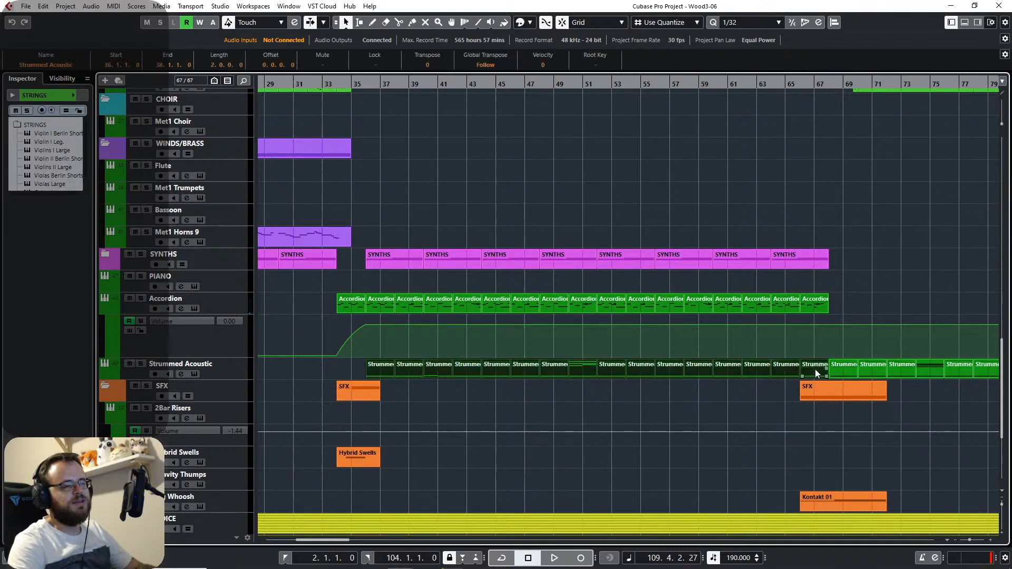
Paste the copied guitar parts on the Strummed Acoustic track at bar 104.
{"action": "left_click_drag", "start_coordinate": [752, 401], "coordinate": [263, 382]}
{"action": "left_click_drag", "start_coordinate": [743, 396], "coordinate": [137, 361]}
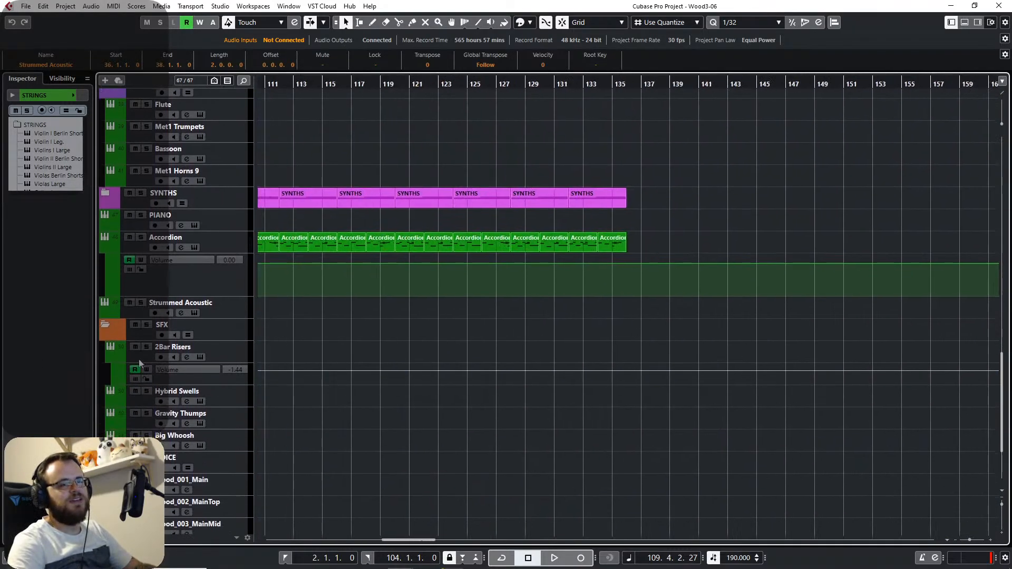
{"action": "left_click_drag", "start_coordinate": [716, 380], "coordinate": [938, 381]}
{"action": "scroll", "coordinate": [386, 293], "scroll_direction": "up", "scroll_amount": 6}
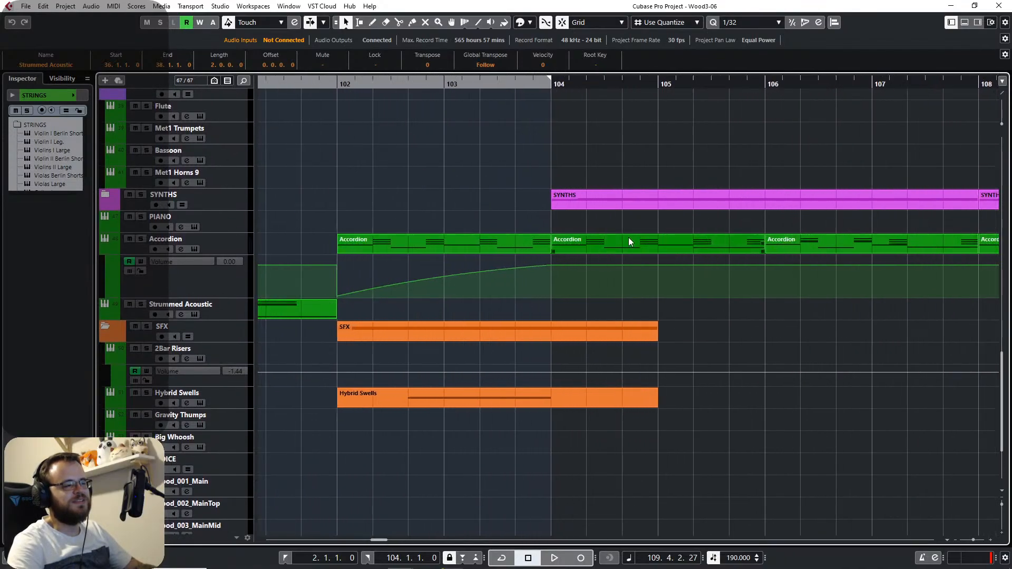
{"action": "left_click", "coordinate": [552, 86]}
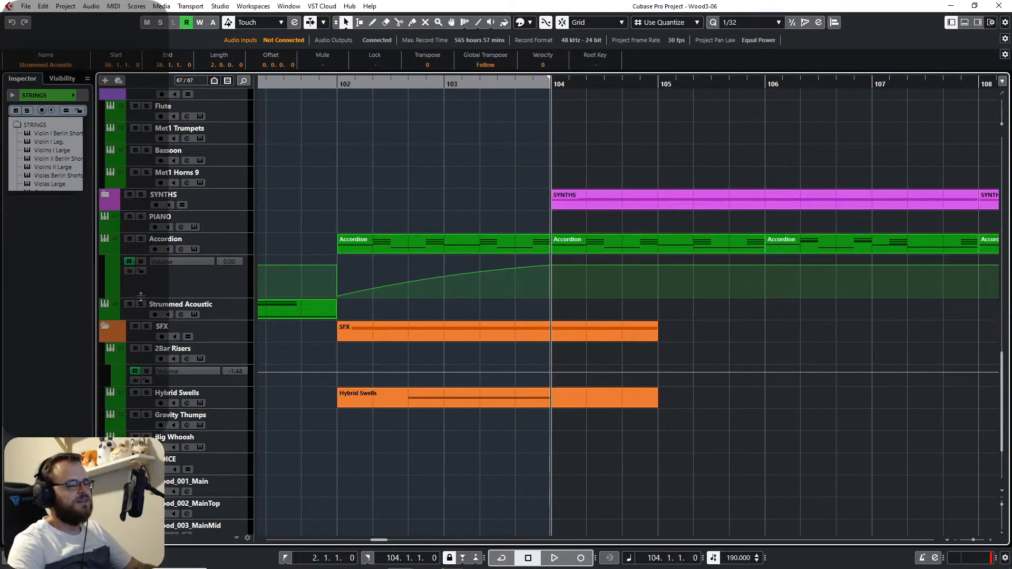
{"action": "left_click", "coordinate": [138, 317]}
{"action": "key", "text": "ctrl+v"}
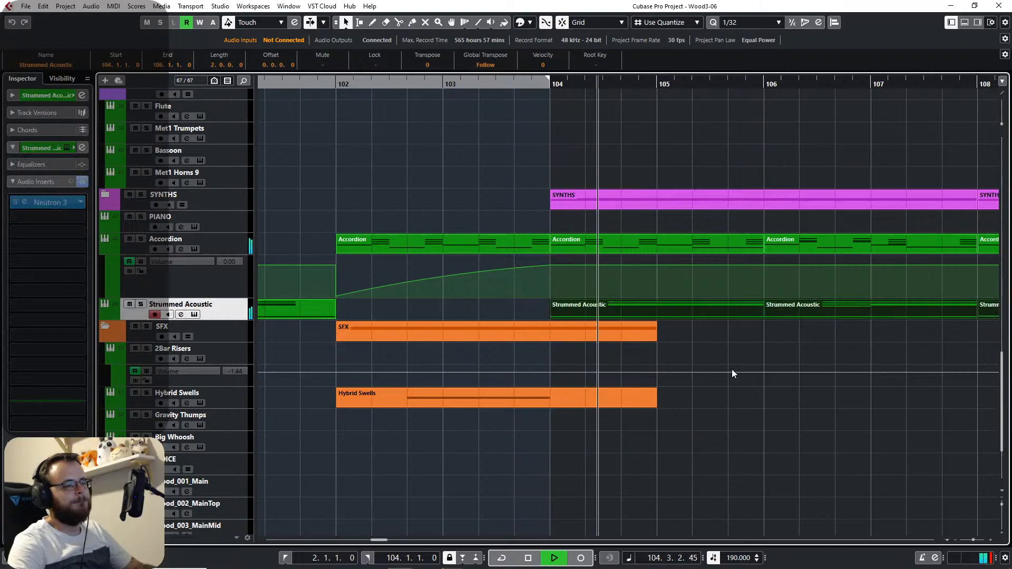
Compare the tracks of the earlier sections with the pasted section during playback to look for parts still missing.
{"action": "scroll", "coordinate": [442, 400], "scroll_direction": "down", "scroll_amount": 6}
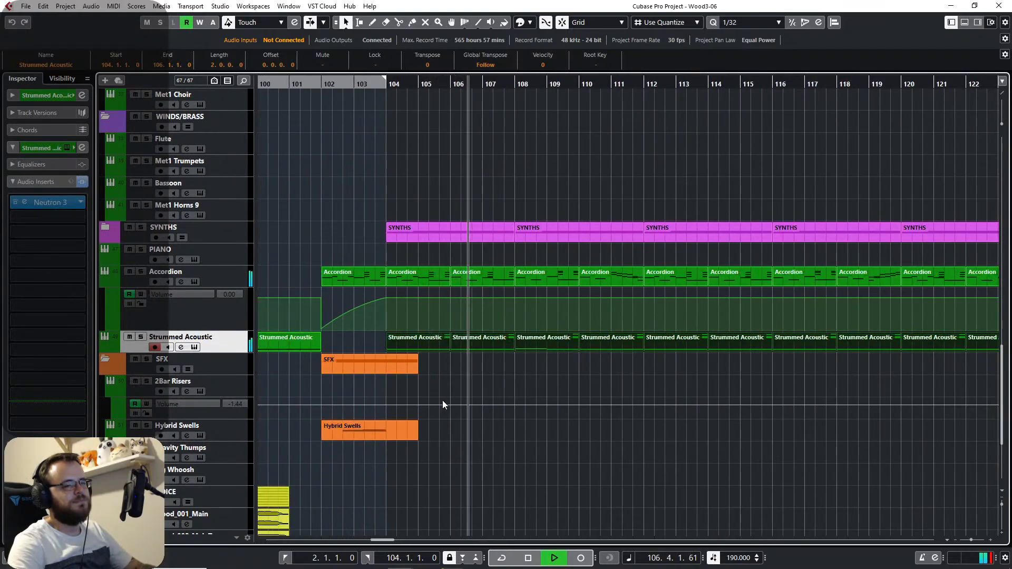
{"action": "scroll", "coordinate": [355, 415], "scroll_direction": "left", "scroll_amount": 15}
{"action": "scroll", "coordinate": [355, 416], "scroll_direction": "down", "scroll_amount": 5}
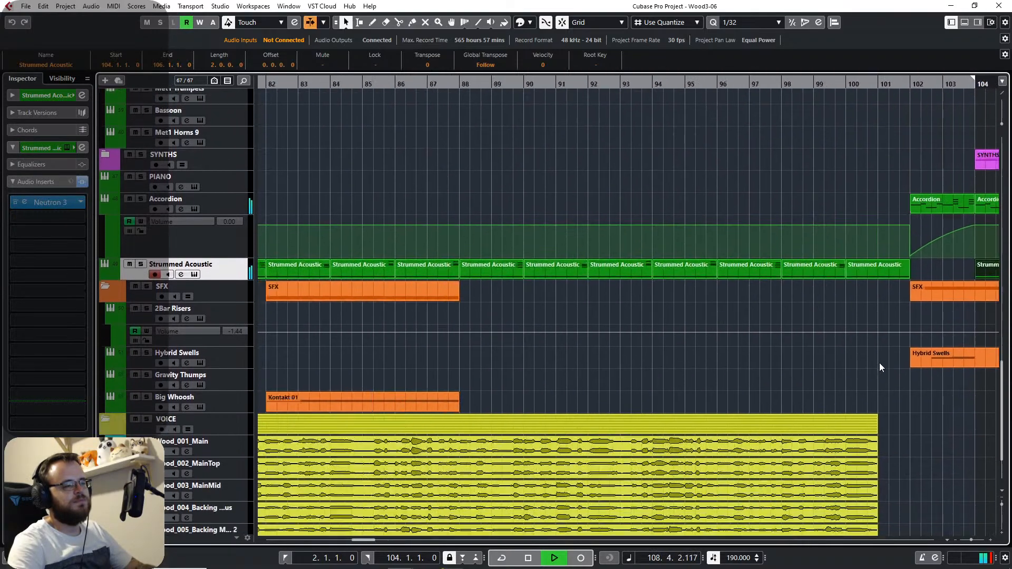
{"action": "scroll", "coordinate": [833, 343], "scroll_direction": "left", "scroll_amount": 4}
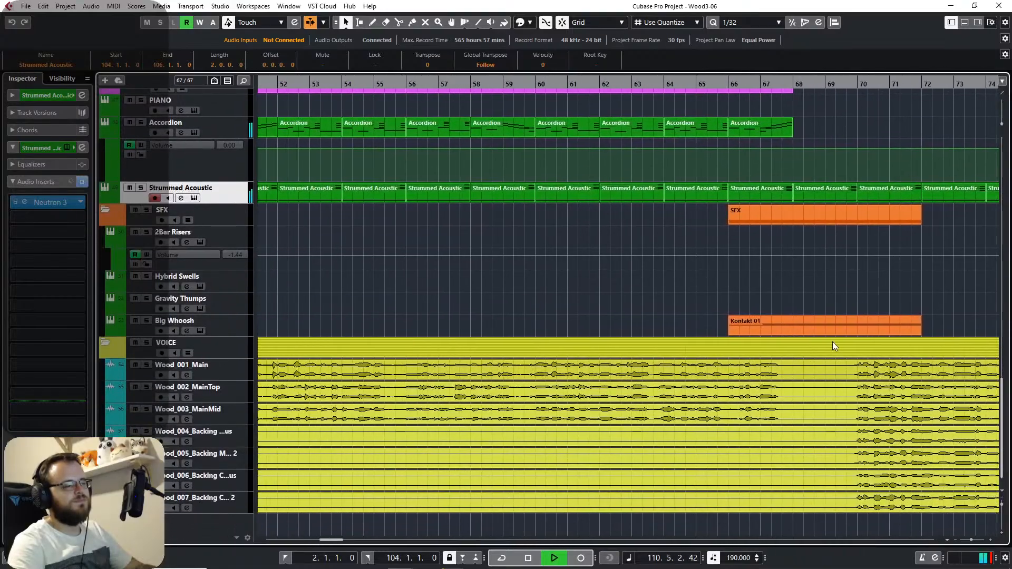
{"action": "scroll", "coordinate": [833, 344], "scroll_direction": "up", "scroll_amount": 8}
{"action": "scroll", "coordinate": [653, 343], "scroll_direction": "left", "scroll_amount": 3}
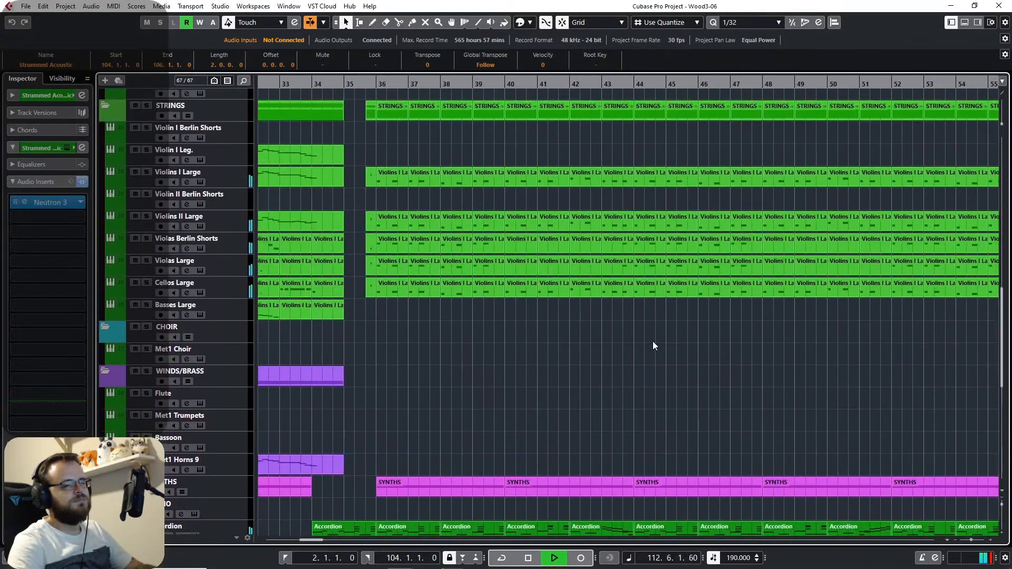
{"action": "scroll", "coordinate": [522, 323], "scroll_direction": "up", "scroll_amount": 10}
{"action": "scroll", "coordinate": [734, 420], "scroll_direction": "right", "scroll_amount": 20}
{"action": "scroll", "coordinate": [664, 380], "scroll_direction": "down", "scroll_amount": 8}
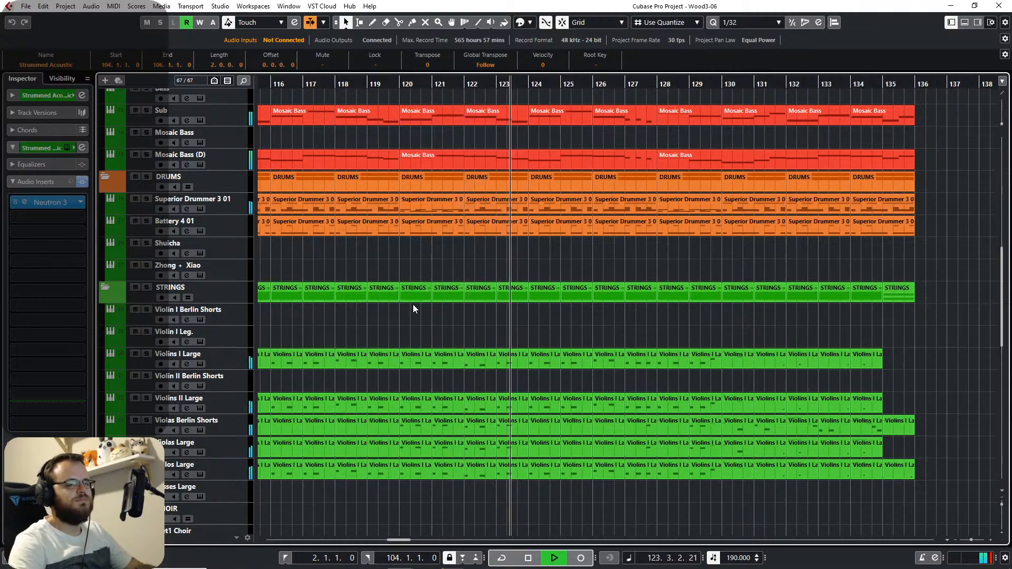
{"action": "scroll", "coordinate": [567, 320], "scroll_direction": "up", "scroll_amount": 10}
{"action": "scroll", "coordinate": [586, 389], "scroll_direction": "left", "scroll_amount": 5}
{"action": "scroll", "coordinate": [520, 368], "scroll_direction": "left", "scroll_amount": 20}
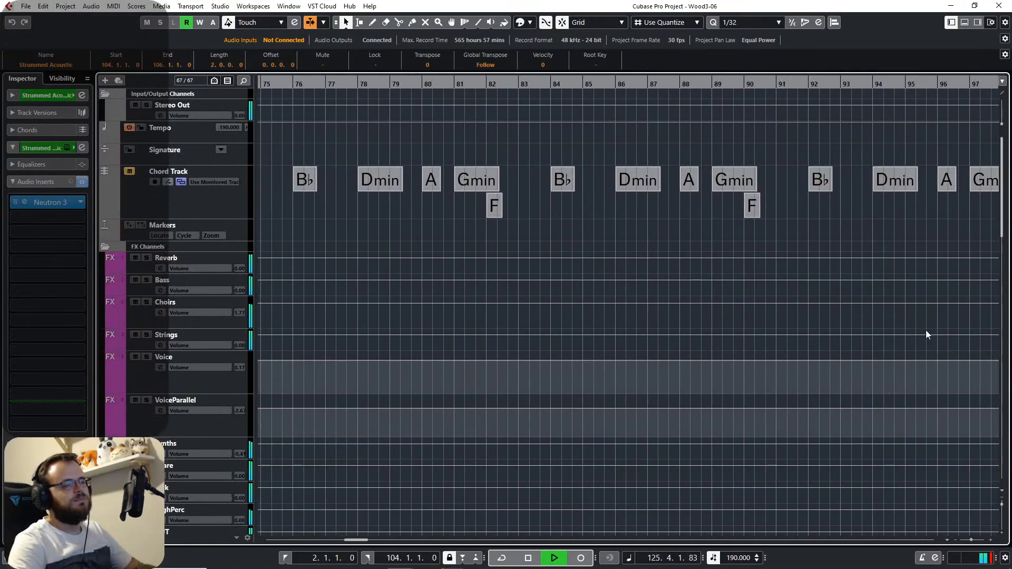
{"action": "scroll", "coordinate": [517, 293], "scroll_direction": "down", "scroll_amount": 4}
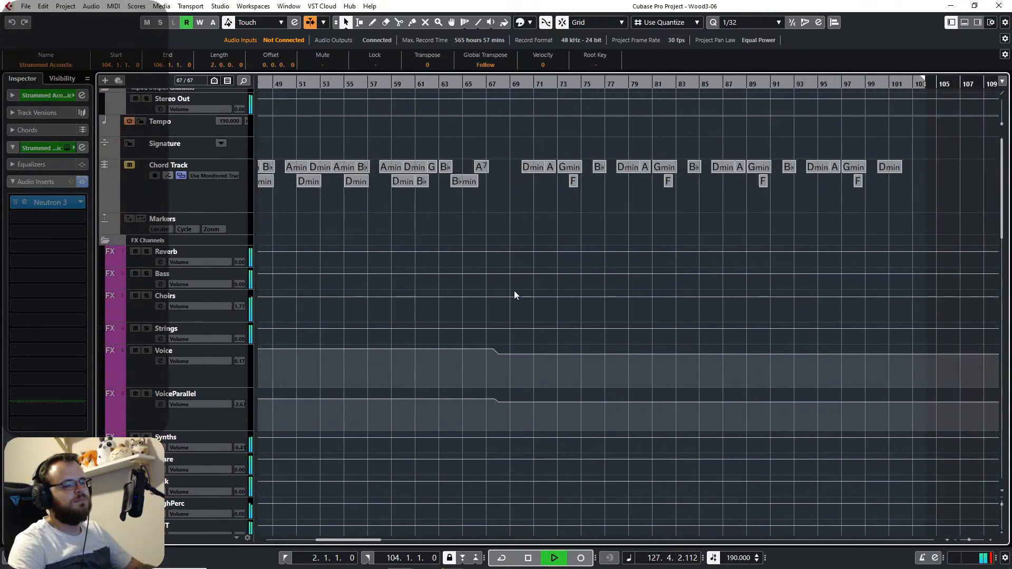
{"action": "scroll", "coordinate": [514, 294], "scroll_direction": "down", "scroll_amount": 10}
{"action": "scroll", "coordinate": [539, 290], "scroll_direction": "down", "scroll_amount": 8}
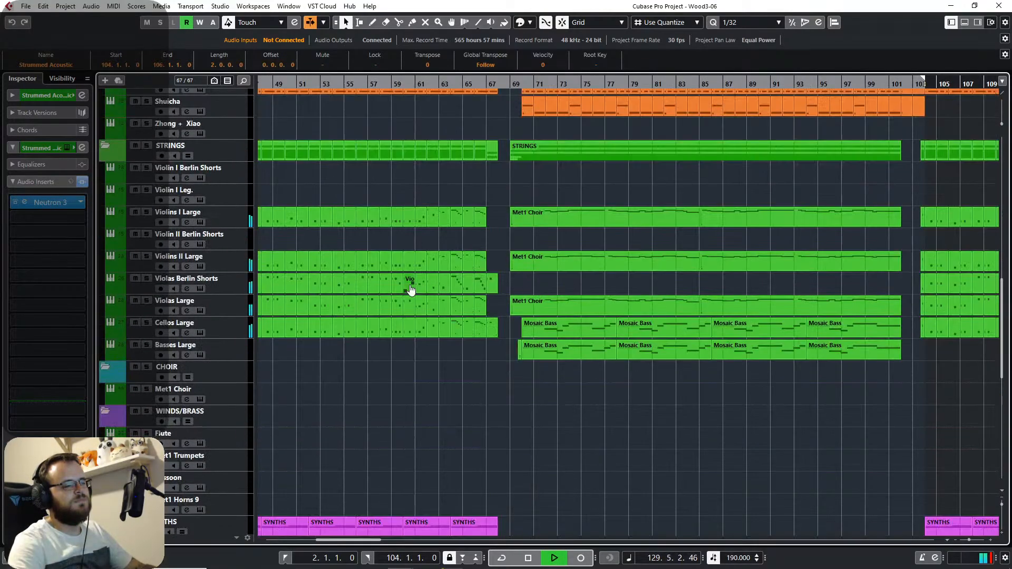
Select the chord events from the Dmin at bar 36 through the A7 at bar 66 and copy them.
{"action": "scroll", "coordinate": [568, 300], "scroll_direction": "left", "scroll_amount": 12}
{"action": "scroll", "coordinate": [527, 291], "scroll_direction": "up", "scroll_amount": 15}
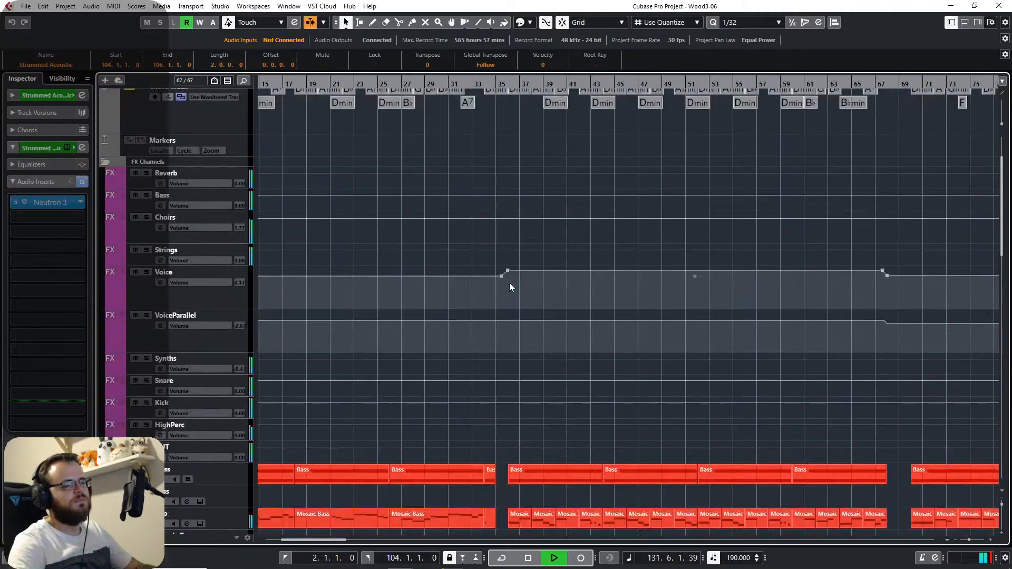
{"action": "scroll", "coordinate": [512, 157], "scroll_direction": "up", "scroll_amount": 5}
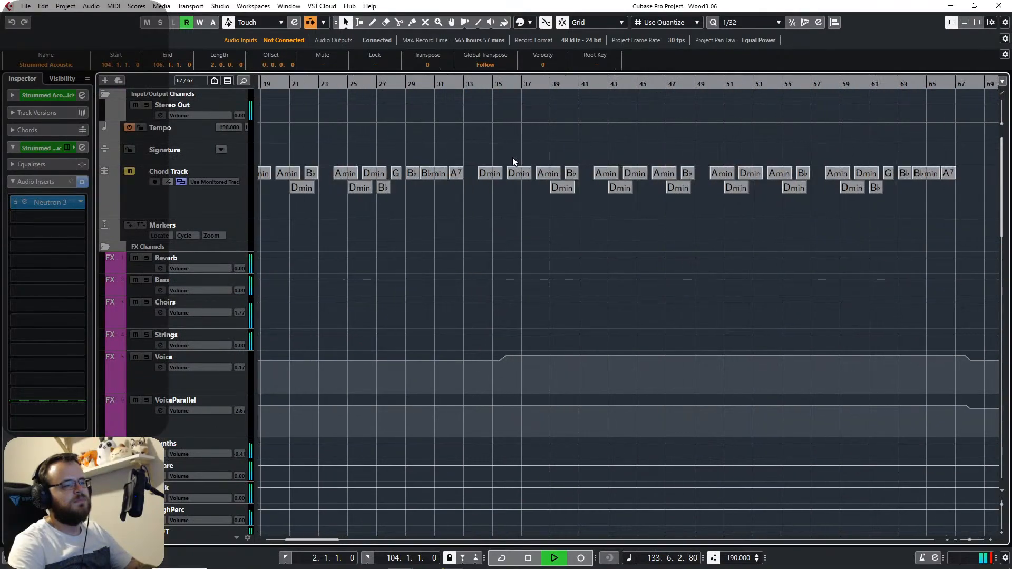
{"action": "left_click_drag", "start_coordinate": [510, 153], "coordinate": [855, 227]}
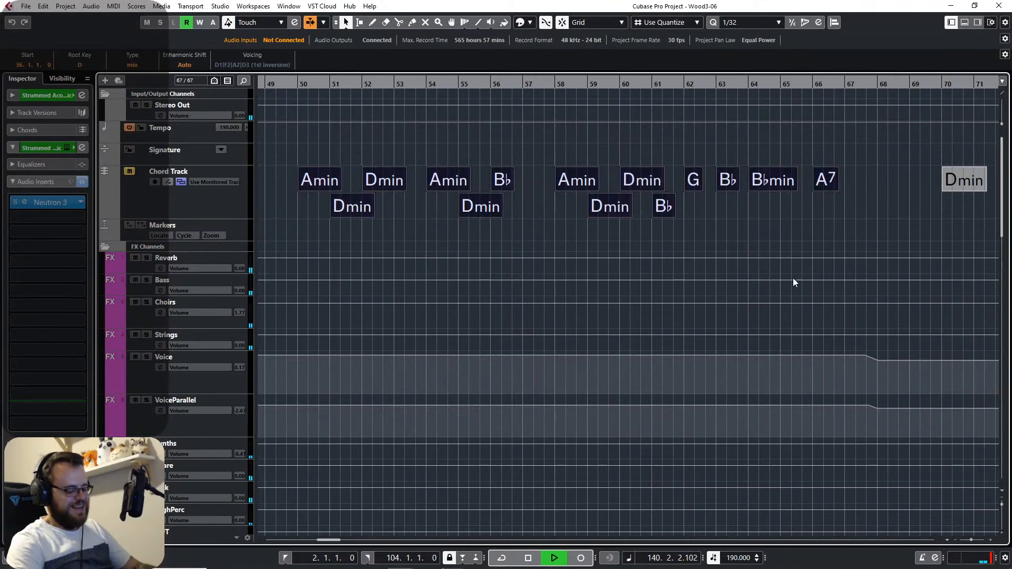
{"action": "left_click_drag", "start_coordinate": [856, 308], "coordinate": [182, 272]}
{"action": "key", "text": "space"}
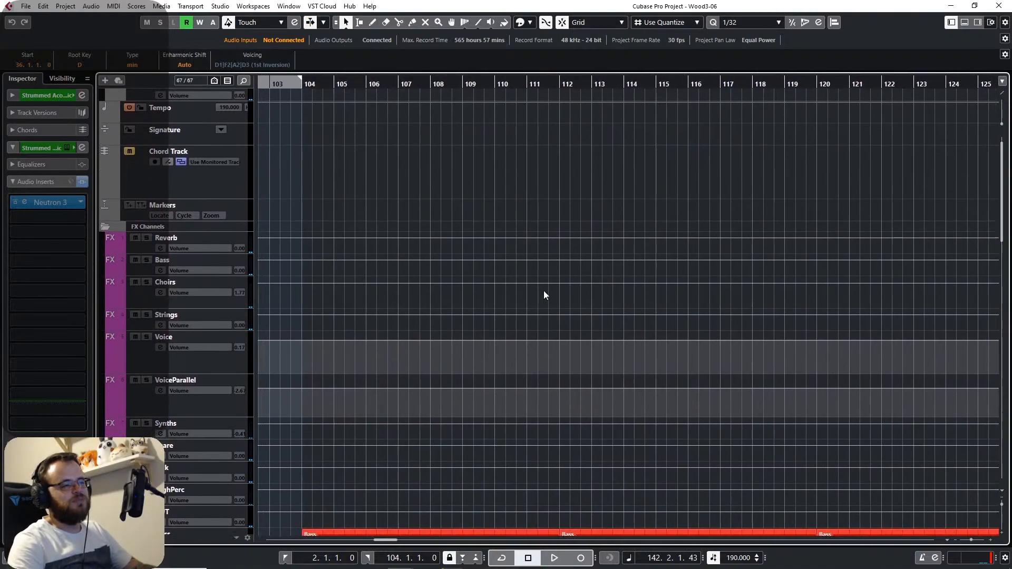
Paste the copied chord events on the Chord Track at bar 104.
{"action": "left_click_drag", "start_coordinate": [543, 289], "coordinate": [774, 281]}
{"action": "scroll", "coordinate": [564, 202], "scroll_direction": "down", "scroll_amount": 4}
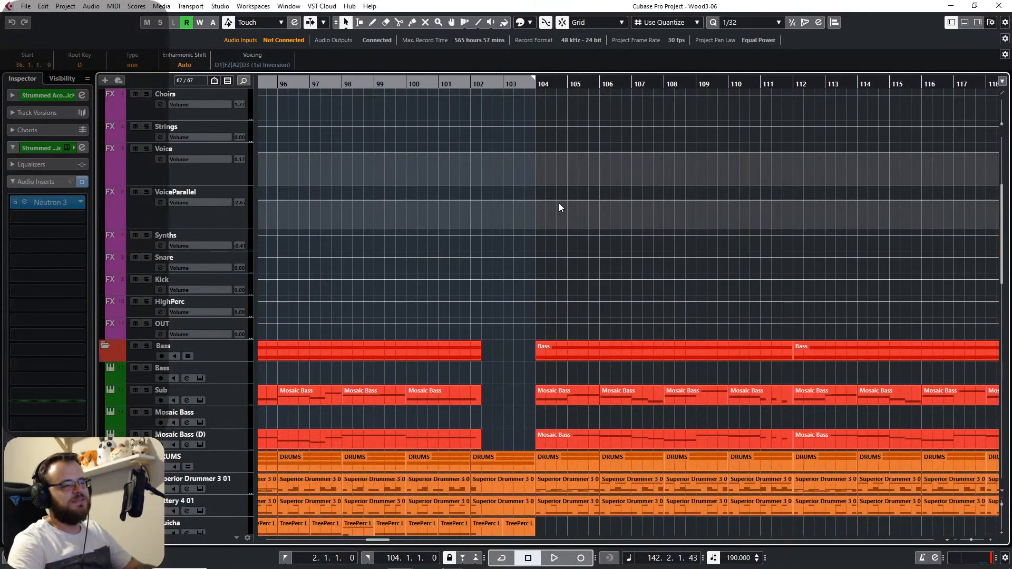
{"action": "left_click", "coordinate": [535, 83]}
{"action": "scroll", "coordinate": [169, 264], "scroll_direction": "up", "scroll_amount": 5}
{"action": "left_click", "coordinate": [137, 203]}
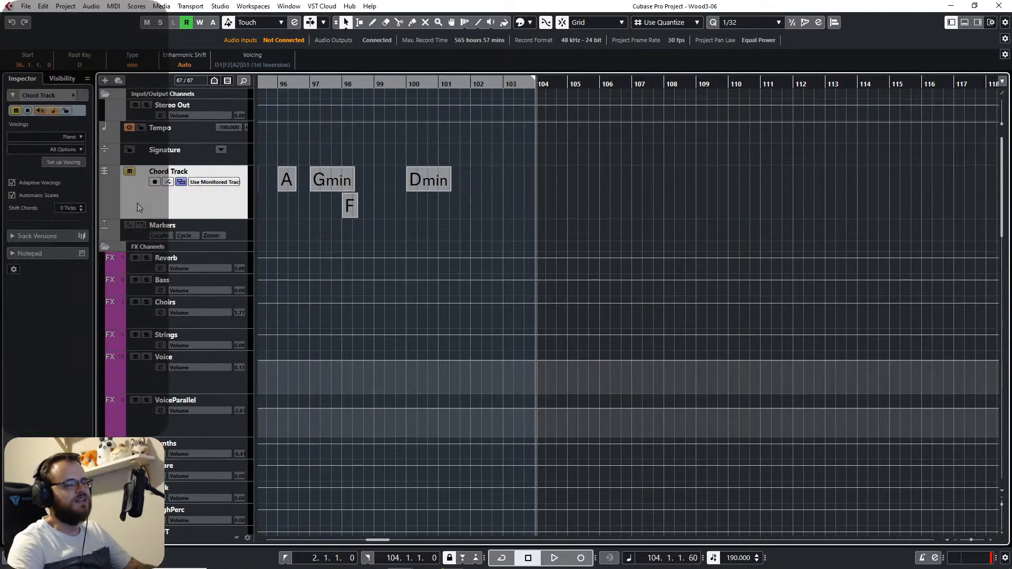
{"action": "key", "text": "ctrl+v"}
{"action": "scroll", "coordinate": [644, 332], "scroll_direction": "right", "scroll_amount": 10}
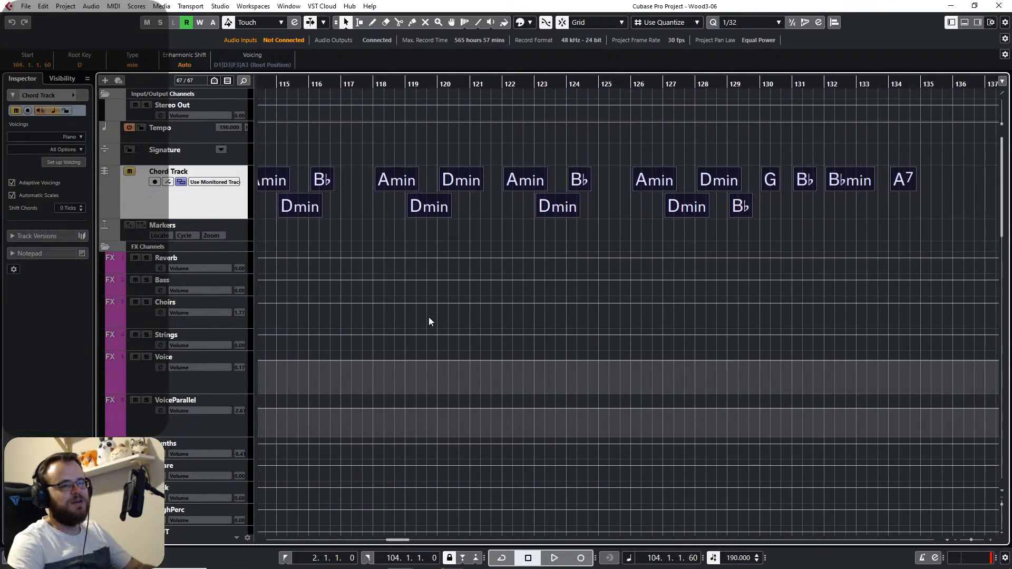
Examine the alignment of the pasted chord events around bar 104.
{"action": "scroll", "coordinate": [580, 302], "scroll_direction": "down", "scroll_amount": 4}
{"action": "scroll", "coordinate": [516, 286], "scroll_direction": "up", "scroll_amount": 4}
{"action": "scroll", "coordinate": [633, 300], "scroll_direction": "left", "scroll_amount": 15}
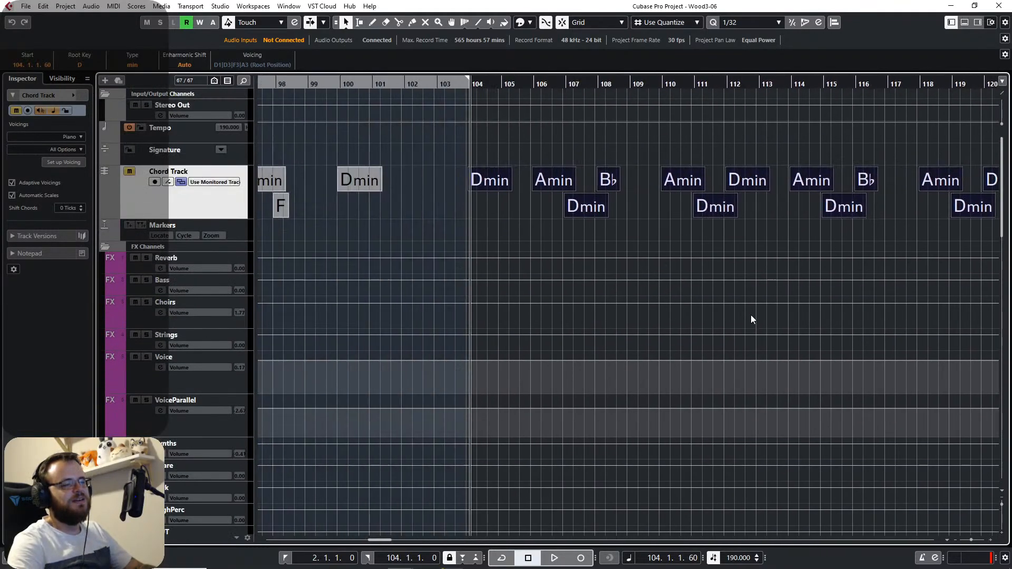
{"action": "scroll", "coordinate": [577, 179], "scroll_direction": "up", "scroll_amount": 10}
{"action": "left_click_drag", "start_coordinate": [561, 196], "coordinate": [551, 199]}
{"action": "scroll", "coordinate": [545, 244], "scroll_direction": "down", "scroll_amount": 2}
{"action": "scroll", "coordinate": [545, 244], "scroll_direction": "down", "scroll_amount": 4}
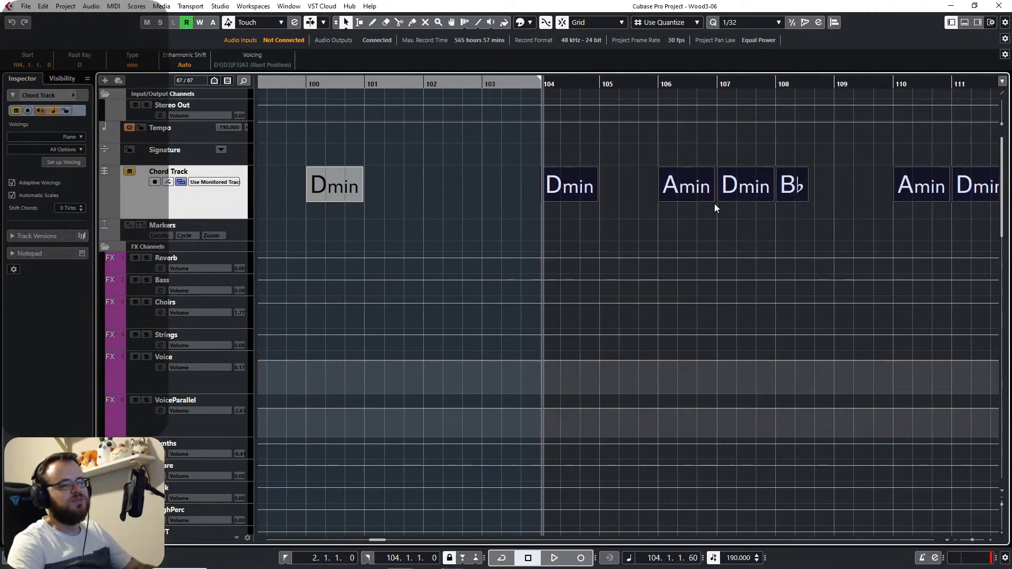
Play the extended section from bar 104 through its end at bar 136 while reviewing its tracks.
{"action": "key", "text": "space"}
{"action": "scroll", "coordinate": [530, 242], "scroll_direction": "down", "scroll_amount": 10}
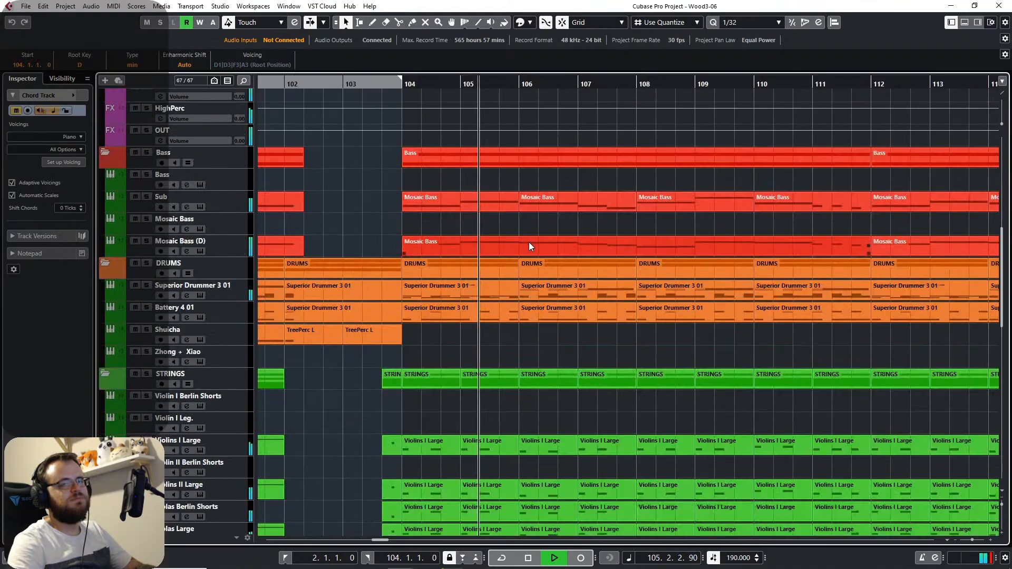
{"action": "scroll", "coordinate": [529, 242], "scroll_direction": "down", "scroll_amount": 4}
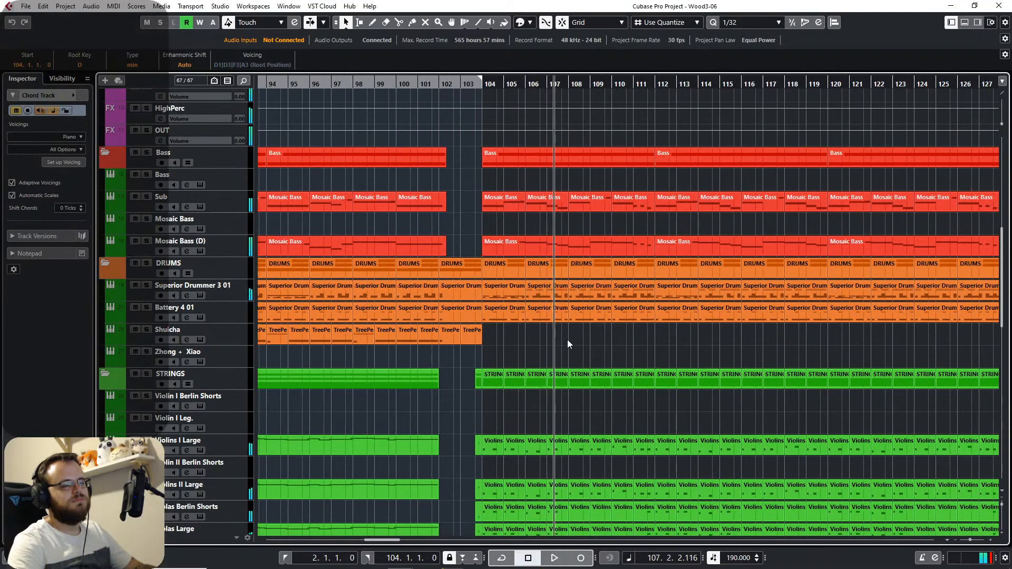
{"action": "left_click", "coordinate": [480, 86]}
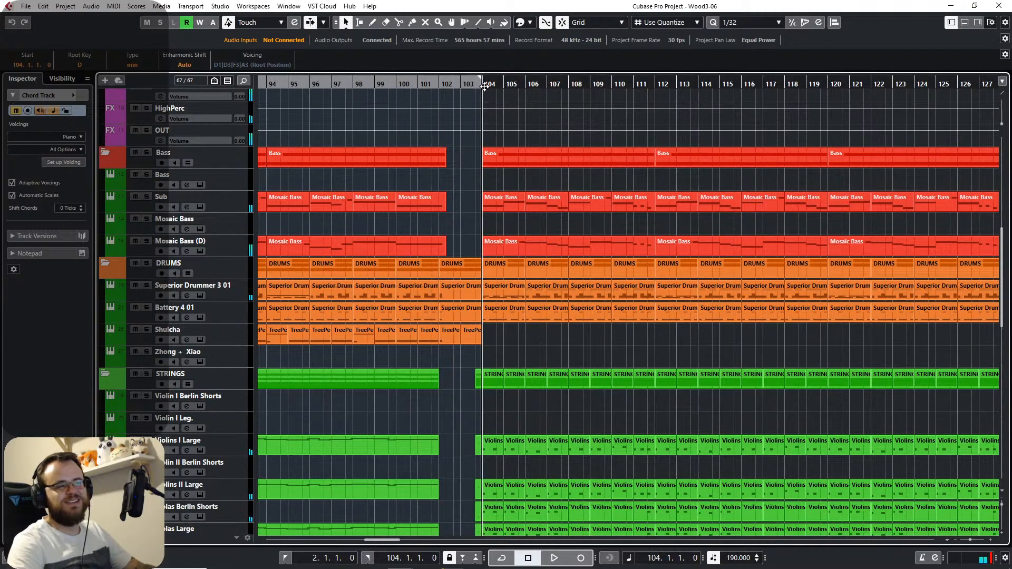
{"action": "key", "text": "space"}
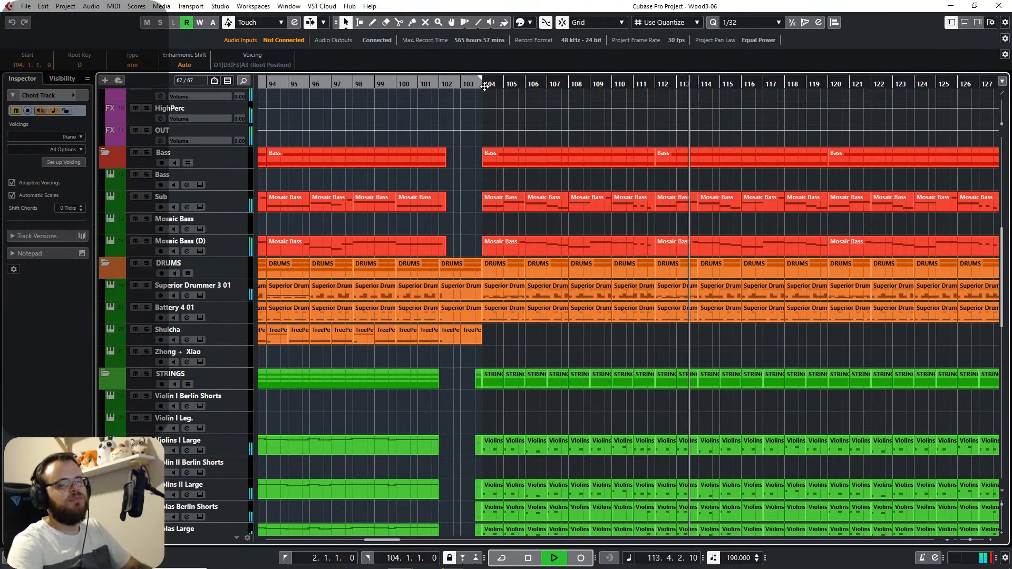
{"action": "scroll", "coordinate": [540, 351], "scroll_direction": "right", "scroll_amount": 5}
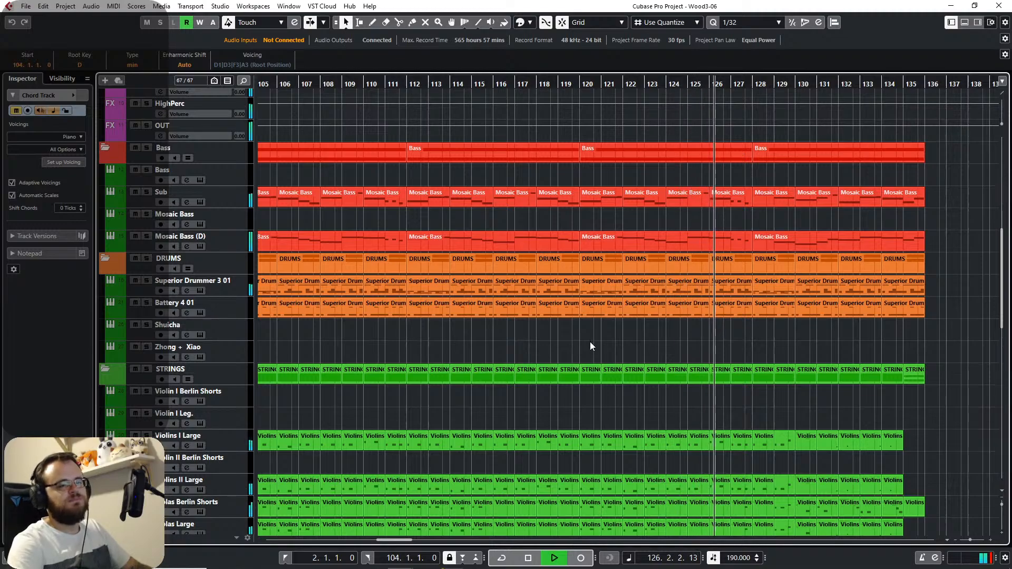
{"action": "left_click_drag", "start_coordinate": [729, 344], "coordinate": [529, 330]}
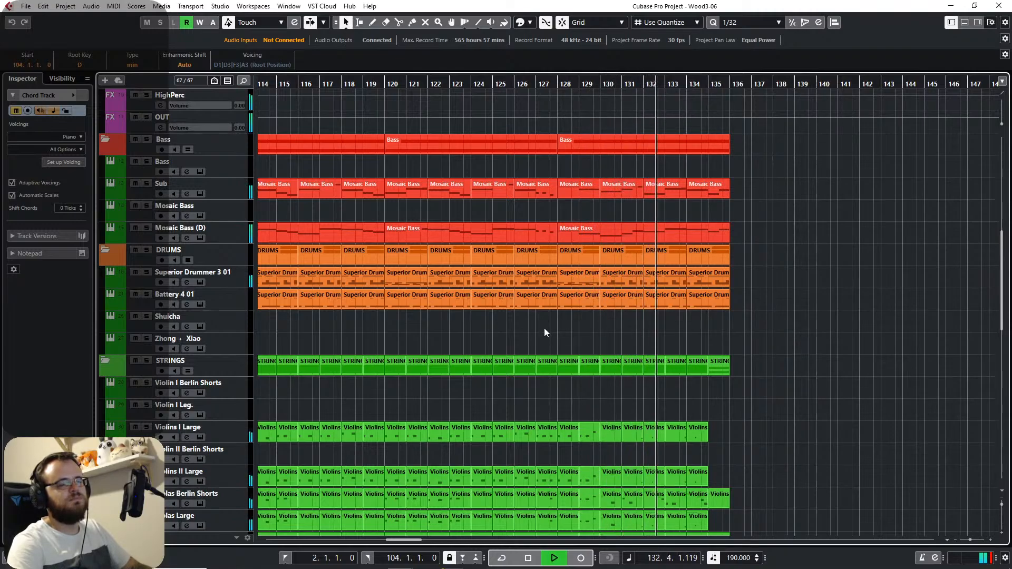
{"action": "scroll", "coordinate": [545, 327], "scroll_direction": "down", "scroll_amount": 5}
{"action": "scroll", "coordinate": [545, 328], "scroll_direction": "down", "scroll_amount": 5}
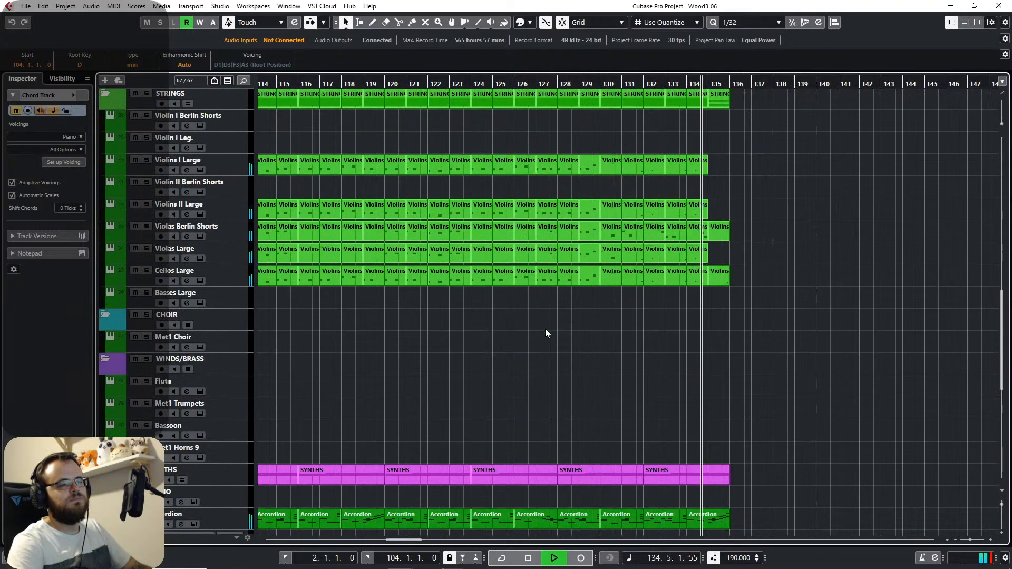
{"action": "scroll", "coordinate": [544, 333], "scroll_direction": "down", "scroll_amount": 5}
{"action": "key", "text": "space"}
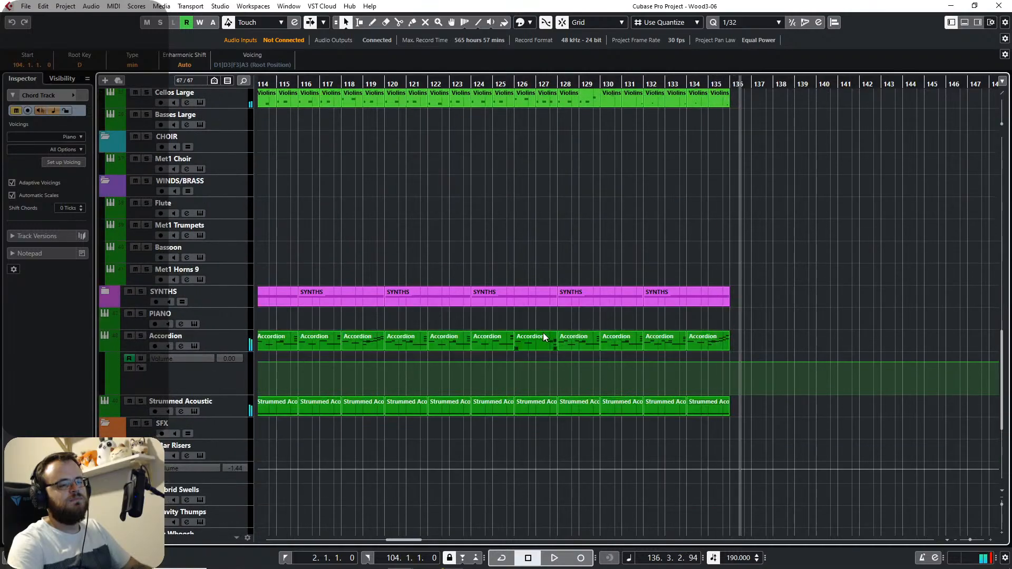
Bring up Lyrics.txt in Notepad and read the existing verses.
{"action": "left_click_drag", "start_coordinate": [543, 333], "coordinate": [806, 333]}
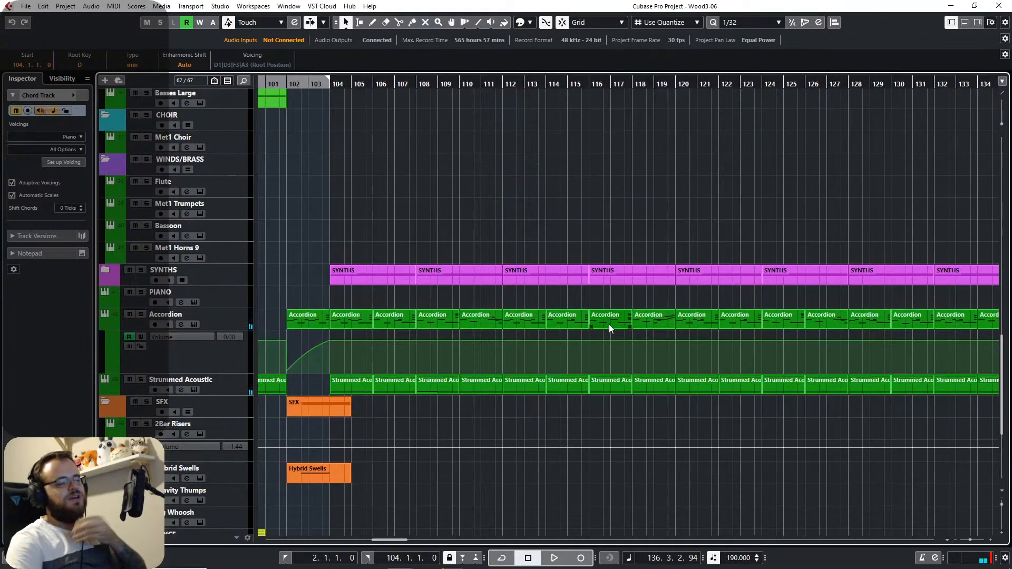
{"action": "left_click_drag", "start_coordinate": [502, 343], "coordinate": [657, 341]}
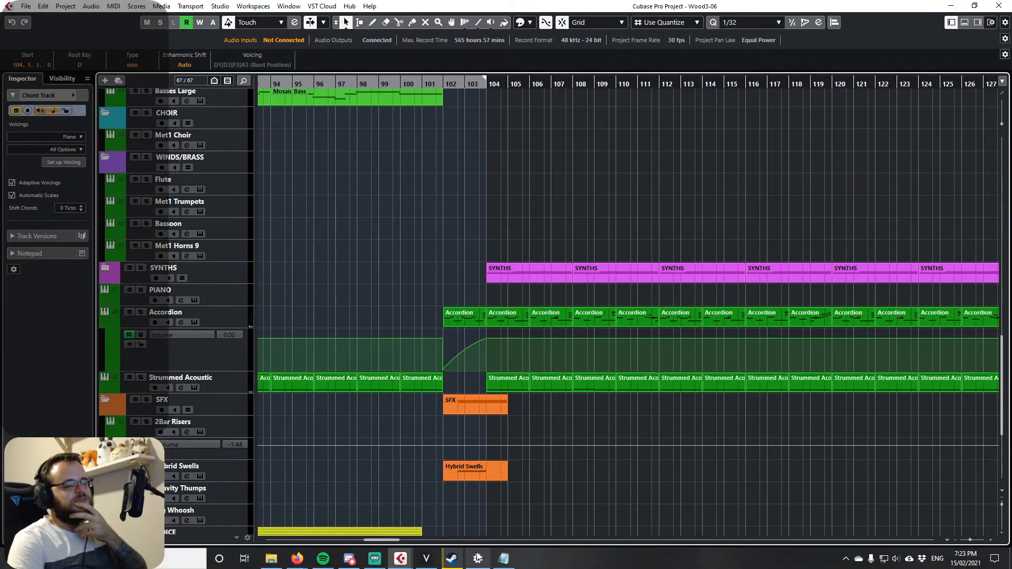
{"action": "left_click", "coordinate": [503, 565]}
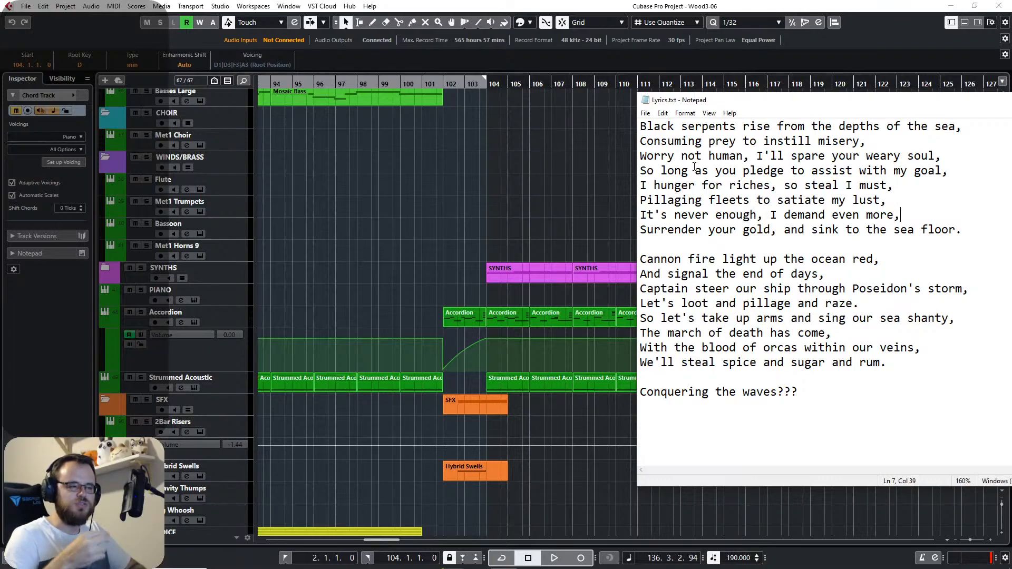
Switch back to Cubase and play the earlier accordion section from about bar 34 to bar 45.
{"action": "left_click", "coordinate": [282, 270]}
{"action": "scroll", "coordinate": [669, 209], "scroll_direction": "left", "scroll_amount": 15}
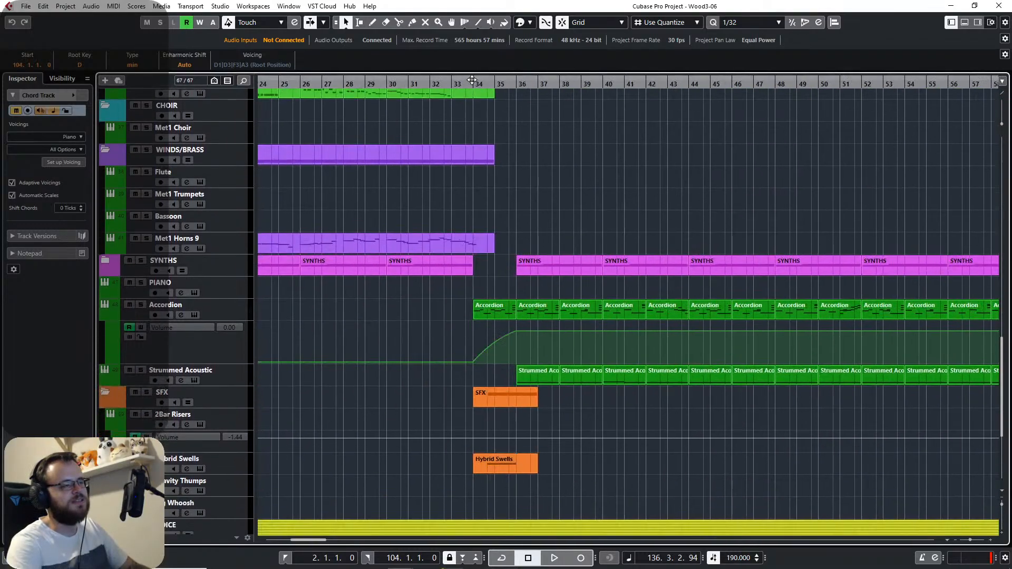
{"action": "left_click", "coordinate": [470, 80]}
{"action": "key", "text": "space"}
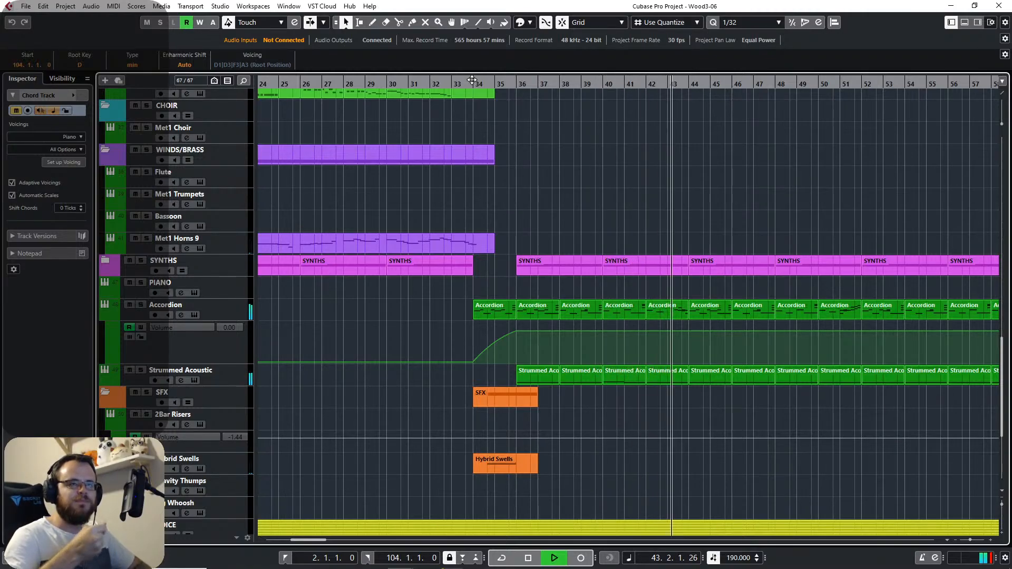
{"action": "left_click", "coordinate": [706, 172]}
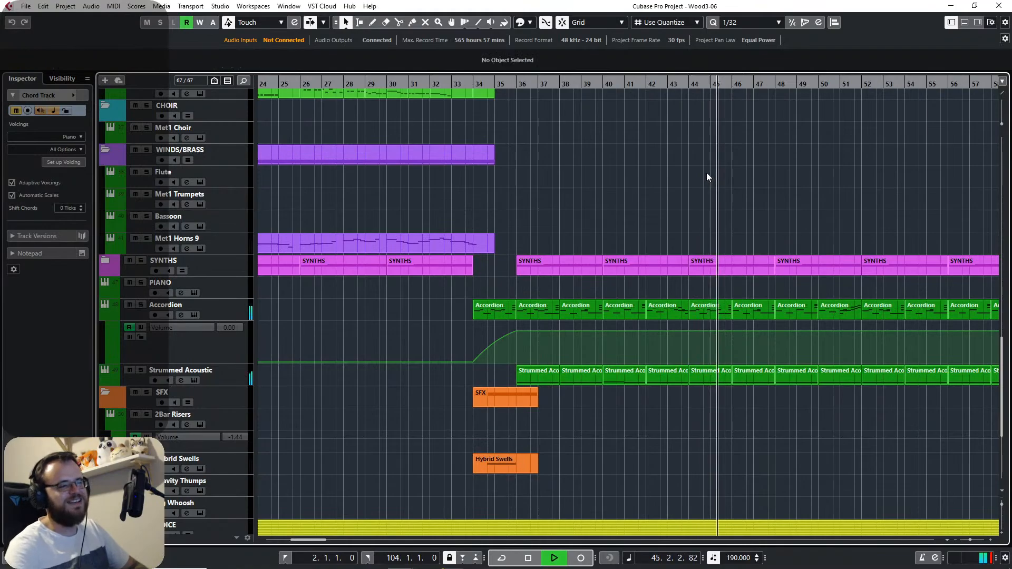
{"action": "key", "text": "space"}
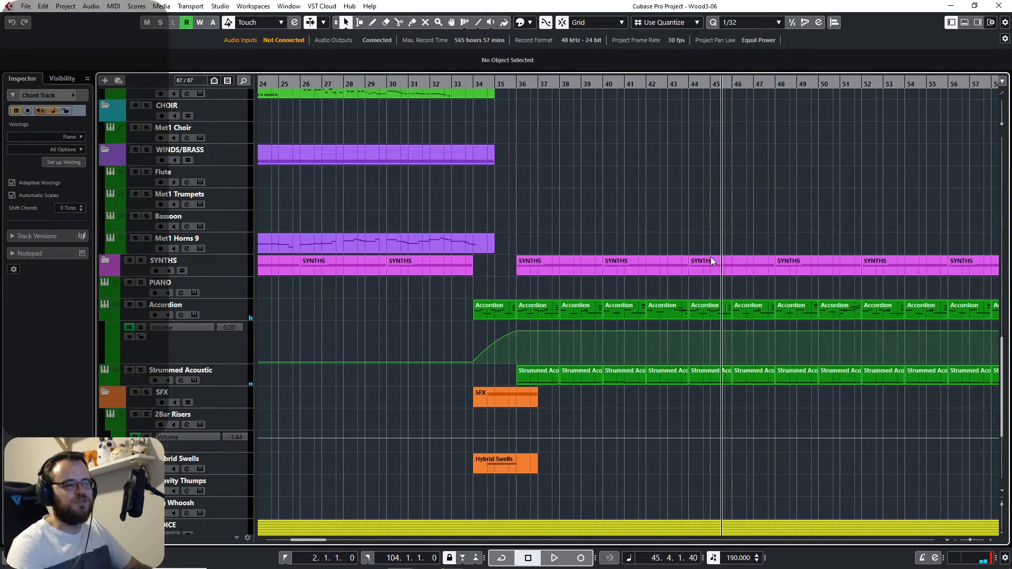
Examine the extended section's tracks from the transition at bar 102 through the parts after bar 104.
{"action": "scroll", "coordinate": [742, 221], "scroll_direction": "right", "scroll_amount": 10}
{"action": "scroll", "coordinate": [751, 216], "scroll_direction": "down", "scroll_amount": 1}
{"action": "scroll", "coordinate": [566, 210], "scroll_direction": "right", "scroll_amount": 10}
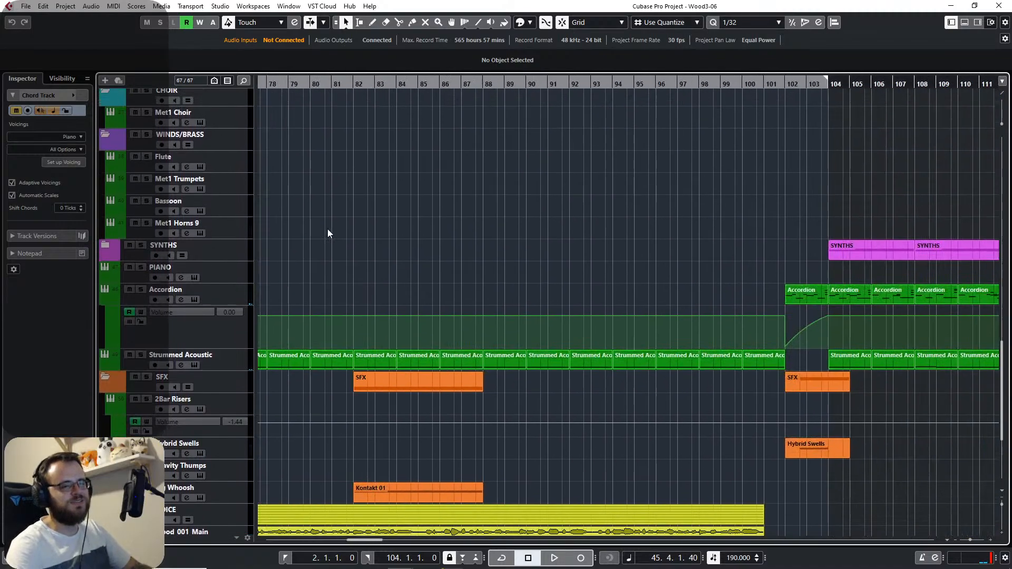
{"action": "scroll", "coordinate": [556, 238], "scroll_direction": "up", "scroll_amount": 1}
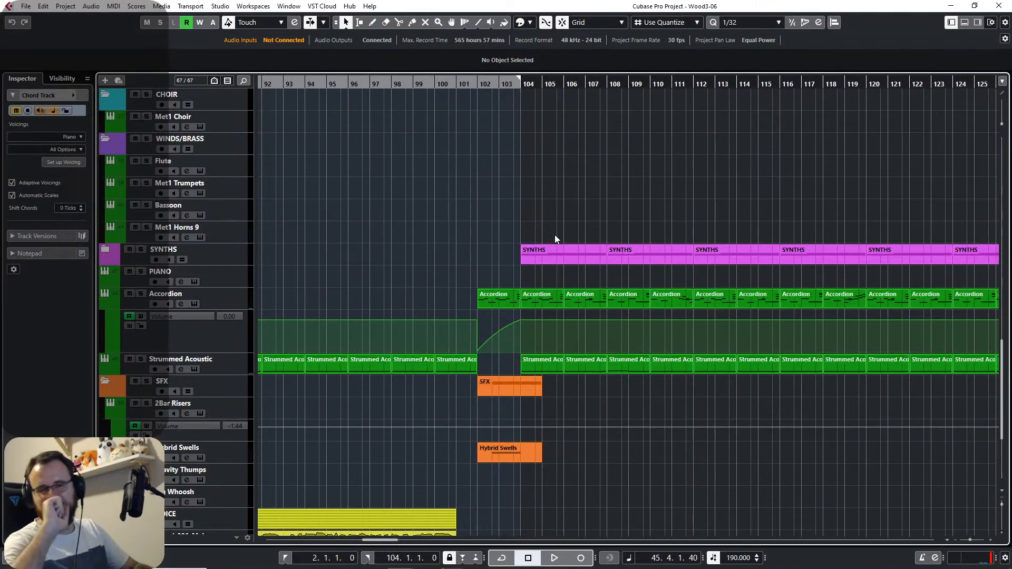
{"action": "scroll", "coordinate": [569, 239], "scroll_direction": "right", "scroll_amount": 2}
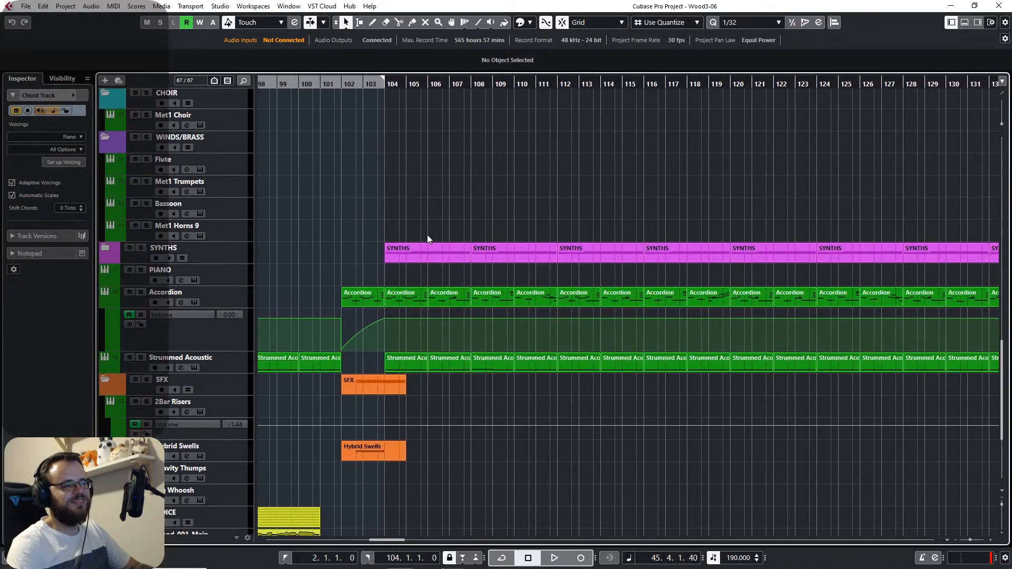
{"action": "scroll", "coordinate": [474, 238], "scroll_direction": "right", "scroll_amount": 5}
{"action": "scroll", "coordinate": [580, 240], "scroll_direction": "left", "scroll_amount": 5}
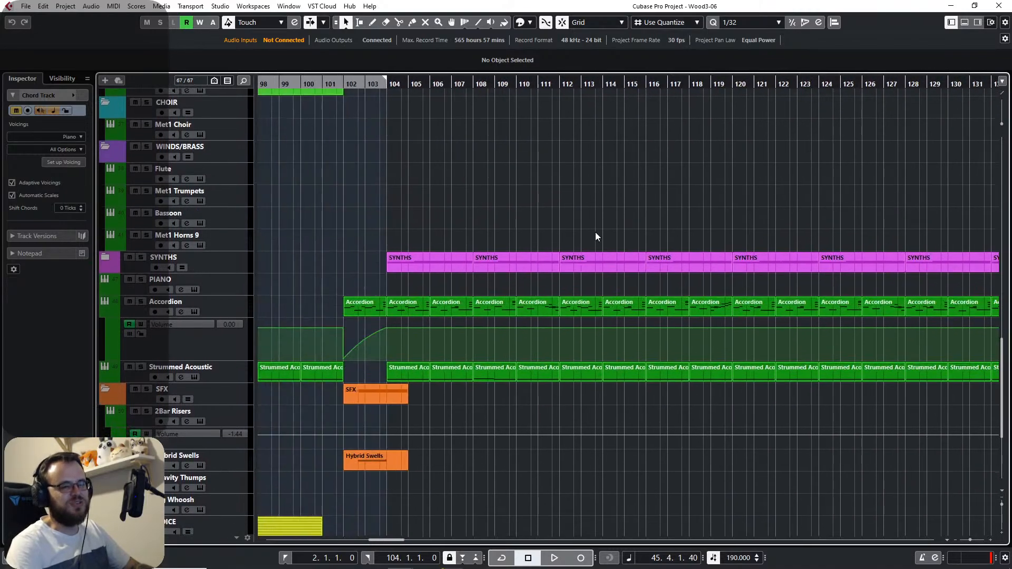
{"action": "scroll", "coordinate": [632, 241], "scroll_direction": "left", "scroll_amount": 1}
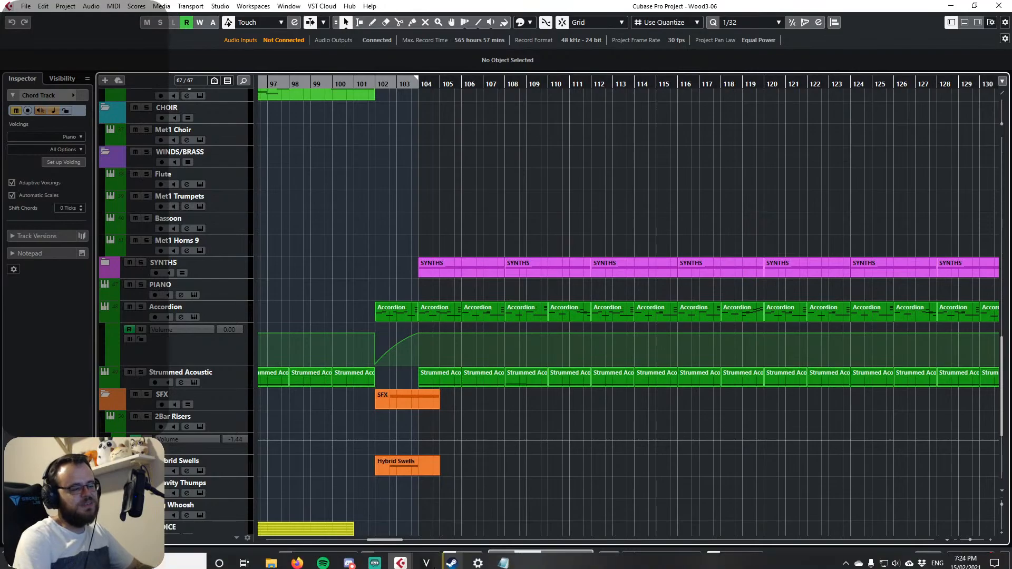
Switch to Lyrics.txt in Notepad and insert three blank lines above "Conquering the waves???" for a new verse.
{"action": "left_click", "coordinate": [503, 558]}
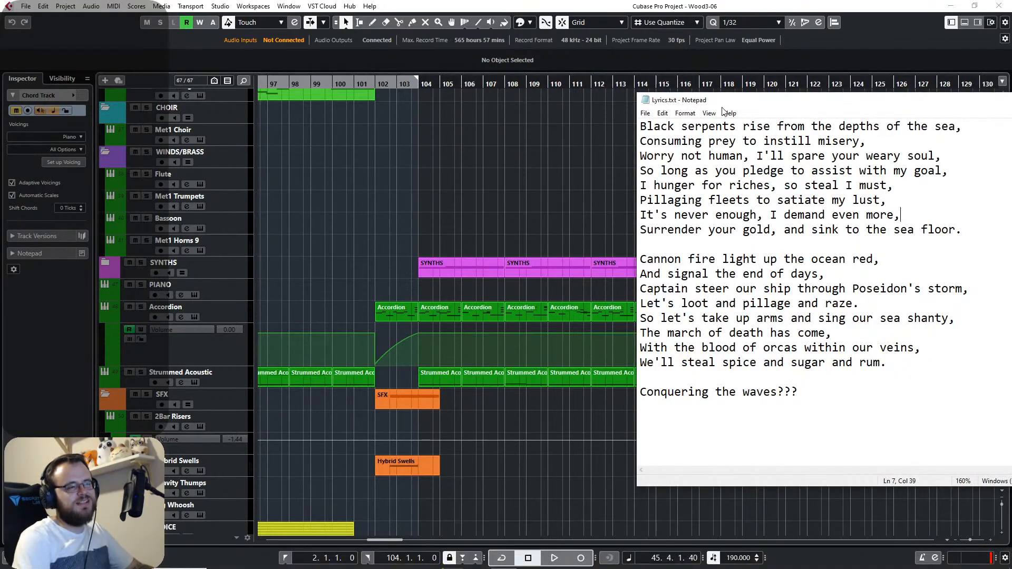
{"action": "left_click_drag", "start_coordinate": [724, 103], "coordinate": [687, 99]}
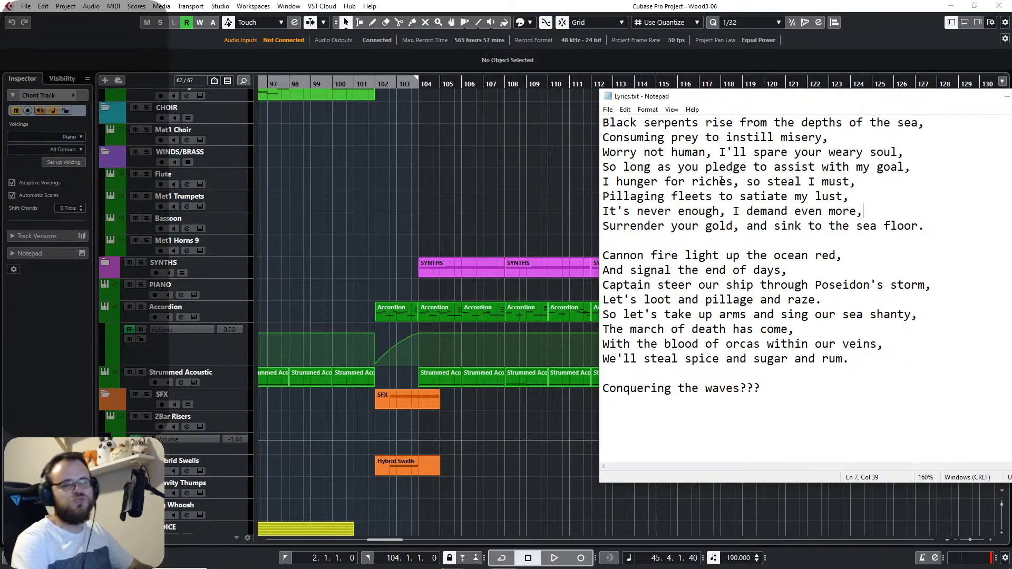
{"action": "left_click", "coordinate": [856, 378]}
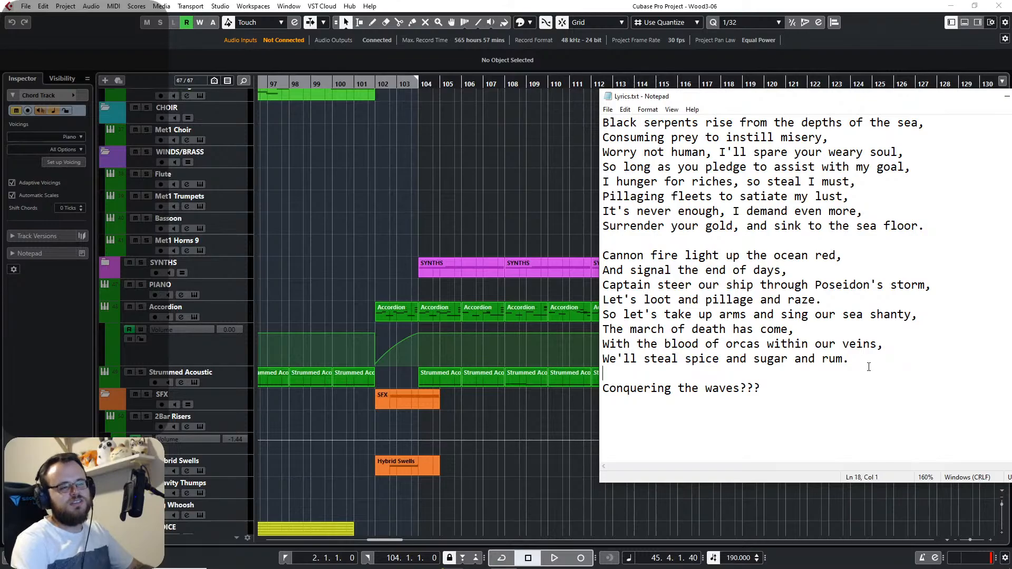
{"action": "key", "text": "Return"}
{"action": "key", "text": "Return"}
{"action": "key", "text": "Return"}
{"action": "key", "text": "Up"}
{"action": "key", "text": "Up"}
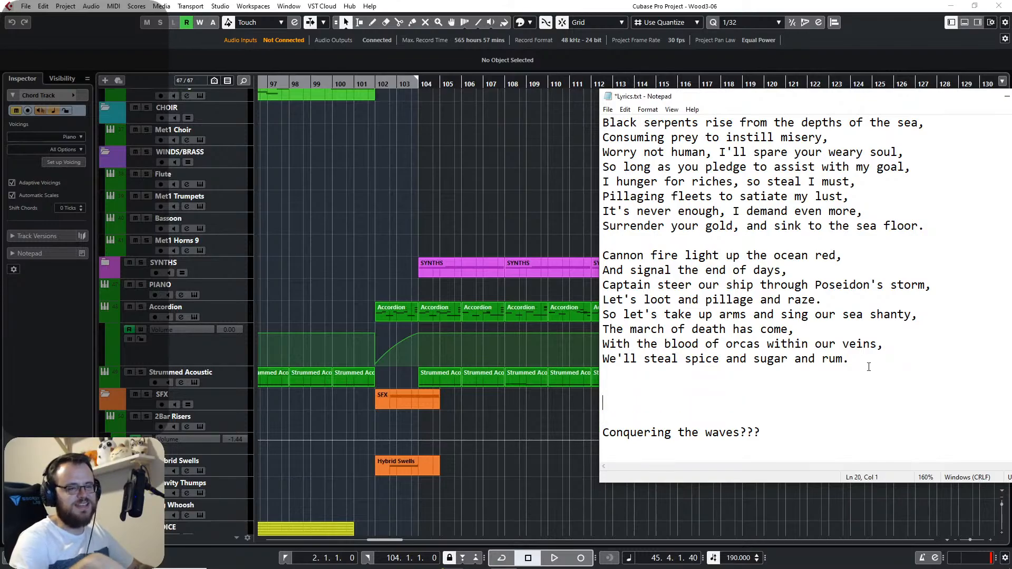
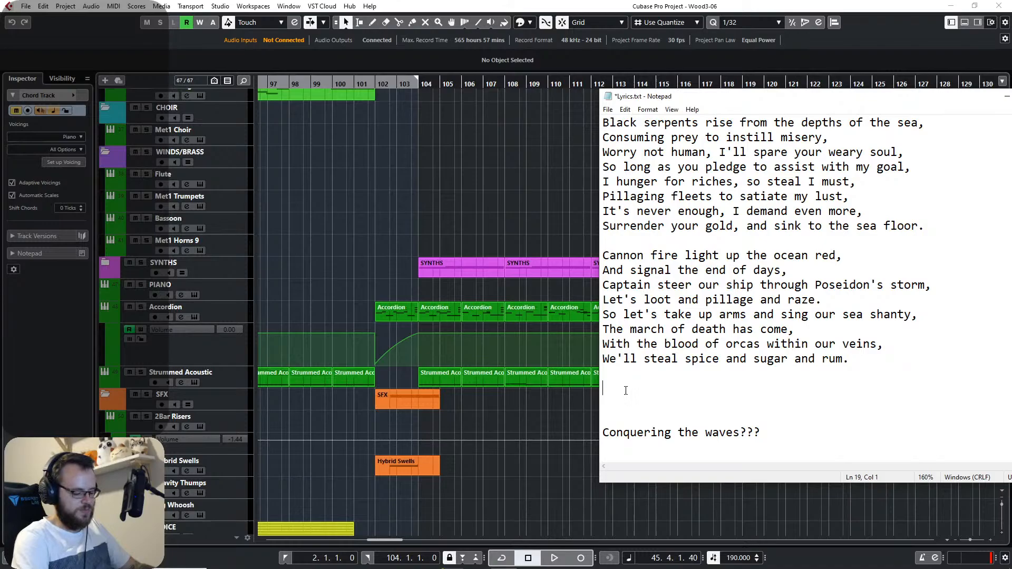
Write the new verse's first line as "With our sails raised we'll conquer the waves,".
{"action": "type", "text": "With"}
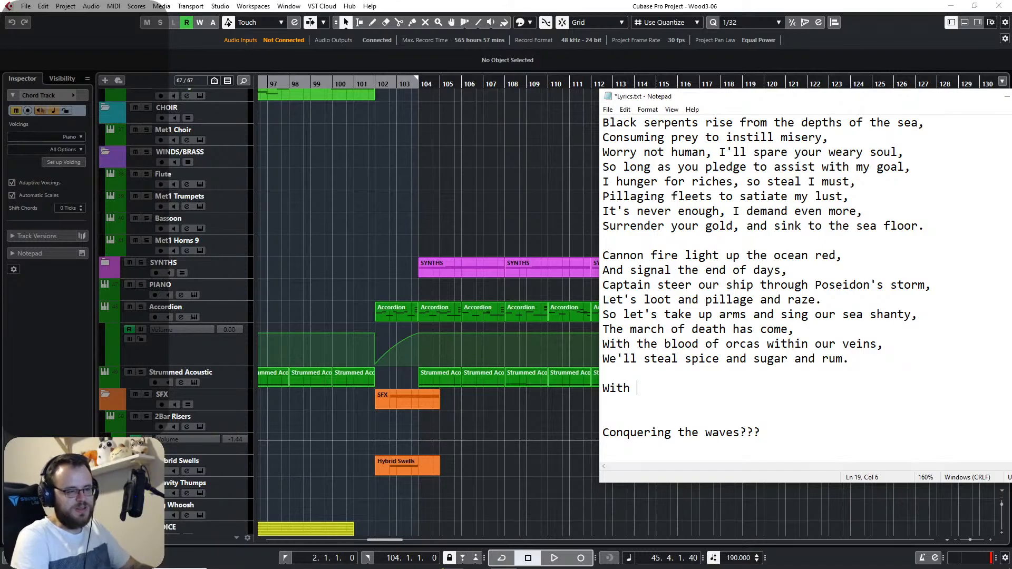
{"action": "type", "text": "our sails r"}
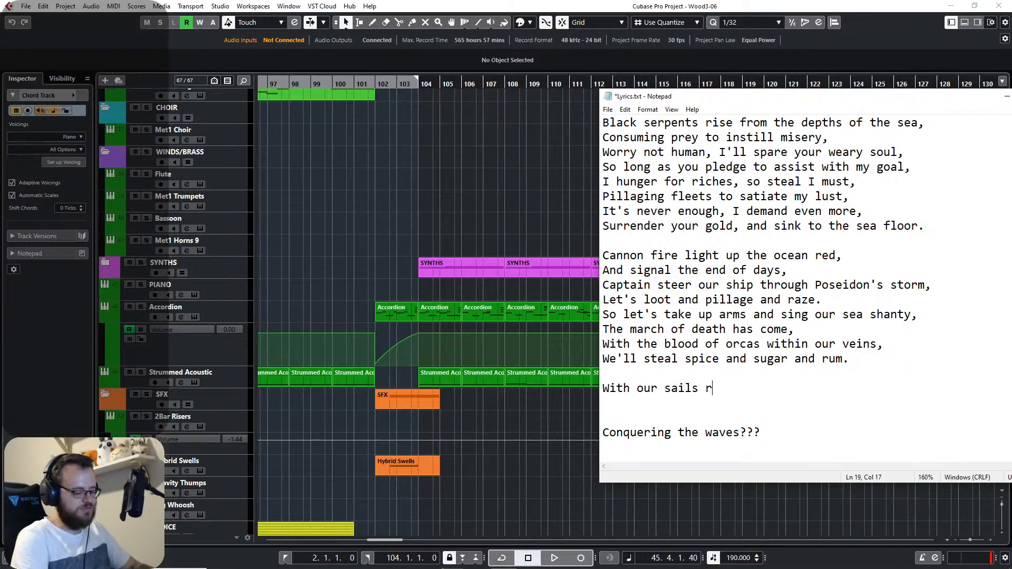
{"action": "type", "text": "aised "}
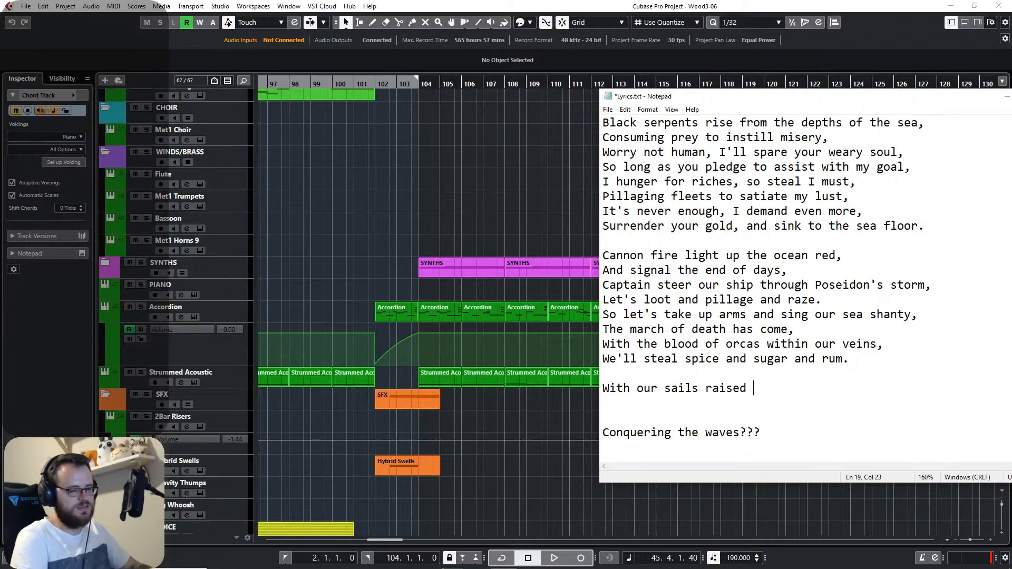
{"action": "type", "text": "we'll"}
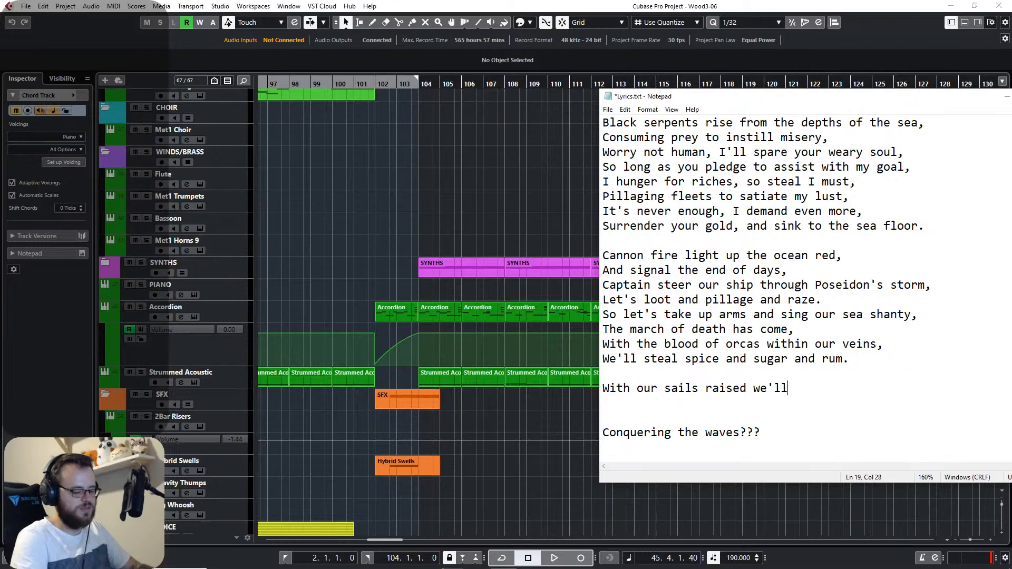
{"action": "type", "text": " conquer the waves"}
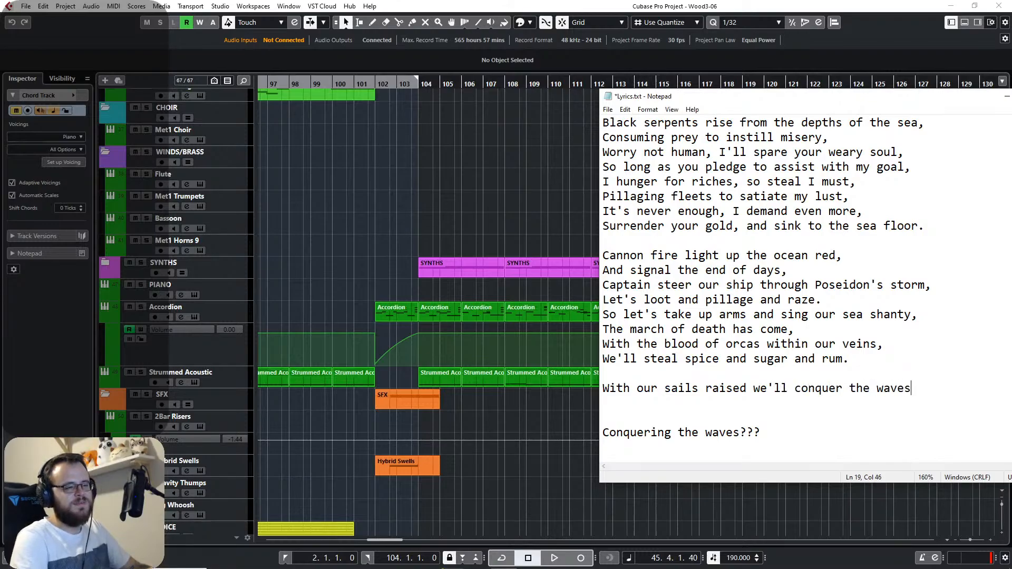
{"action": "type", "text": ","}
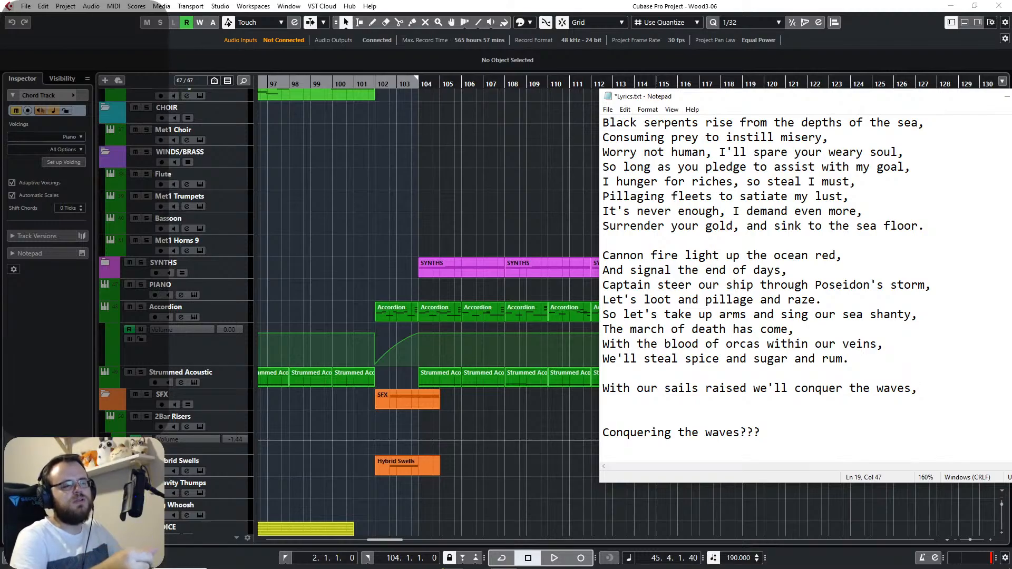
Replace "we'll" with "we will" in the new verse's first line.
{"action": "left_click", "coordinate": [788, 392]}
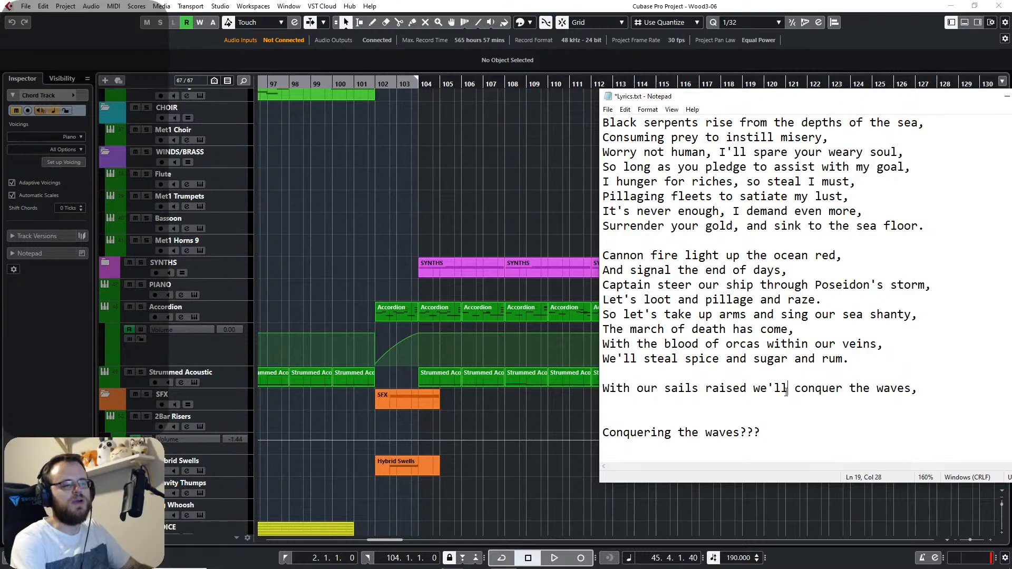
{"action": "key", "text": "BackSpace"}
{"action": "key", "text": "BackSpace"}
{"action": "key", "text": "BackSpace"}
{"action": "key", "text": "BackSpace"}
{"action": "type", "text": "e will"}
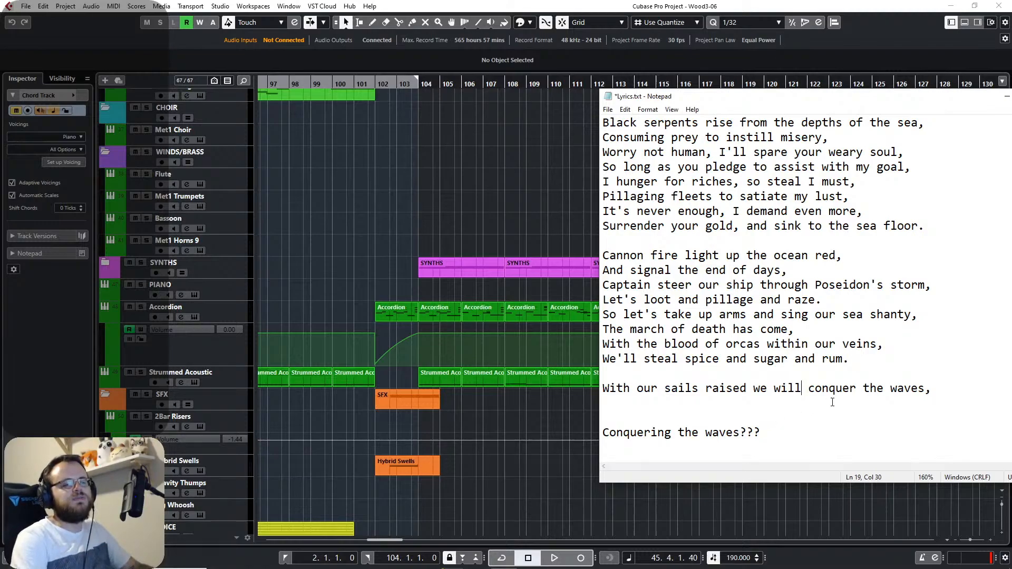
{"action": "left_click", "coordinate": [928, 402]}
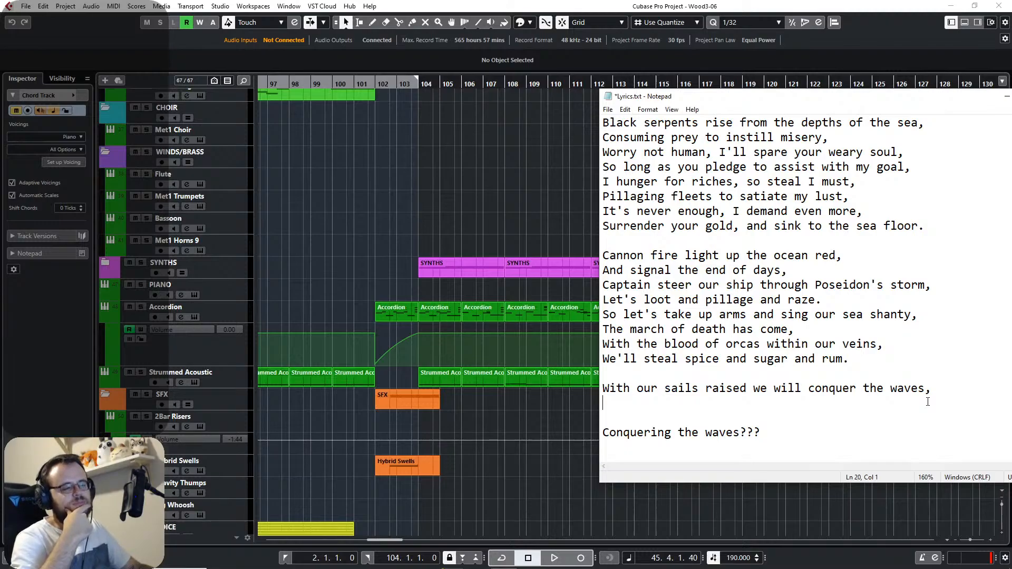
{"action": "type", "text": "Cutti"}
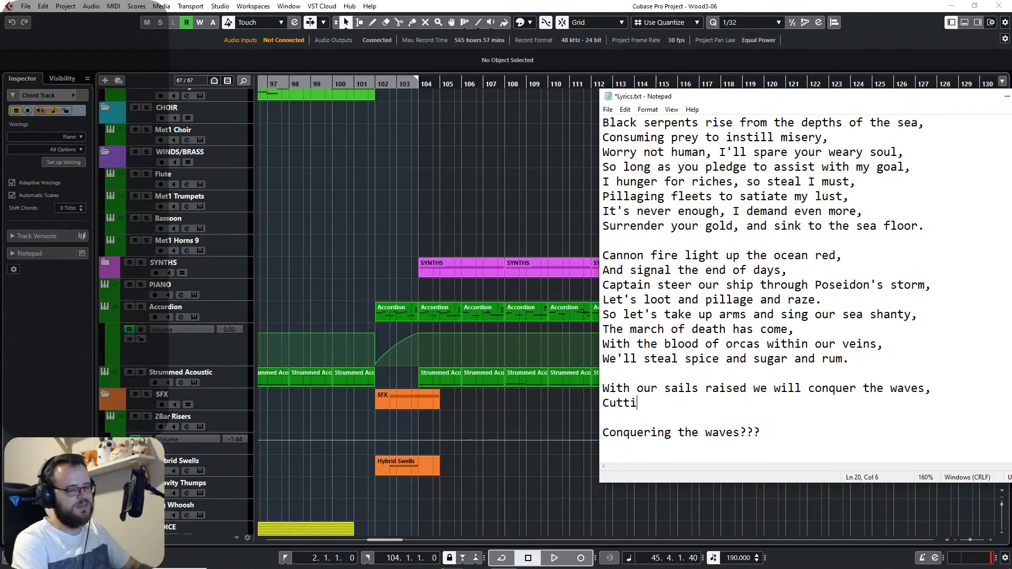
{"action": "type", "text": "ng down"}
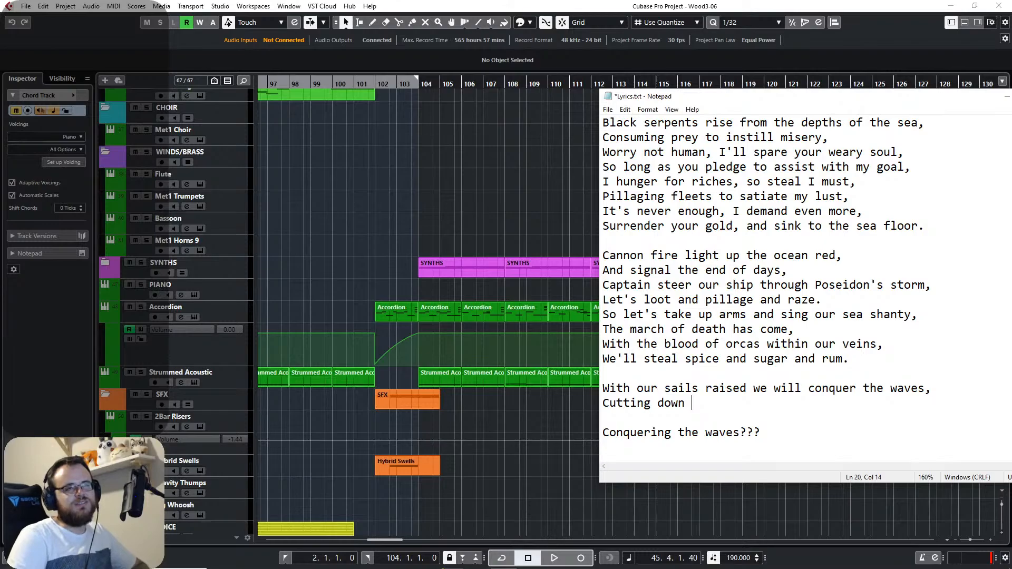
{"action": "key", "text": "BackSpace"}
{"action": "key", "text": "BackSpace"}
{"action": "key", "text": "BackSpace"}
{"action": "key", "text": "BackSpace"}
{"action": "key", "text": "BackSpace"}
{"action": "key", "text": "BackSpace"}
{"action": "key", "text": "BackSpace"}
{"action": "key", "text": "BackSpace"}
{"action": "key", "text": "BackSpace"}
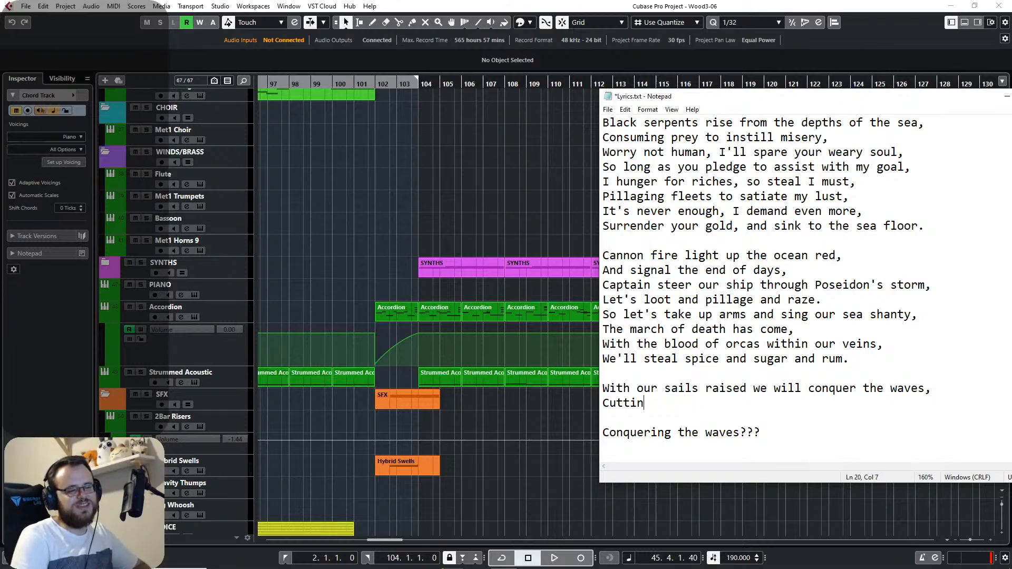
{"action": "key", "text": "BackSpace"}
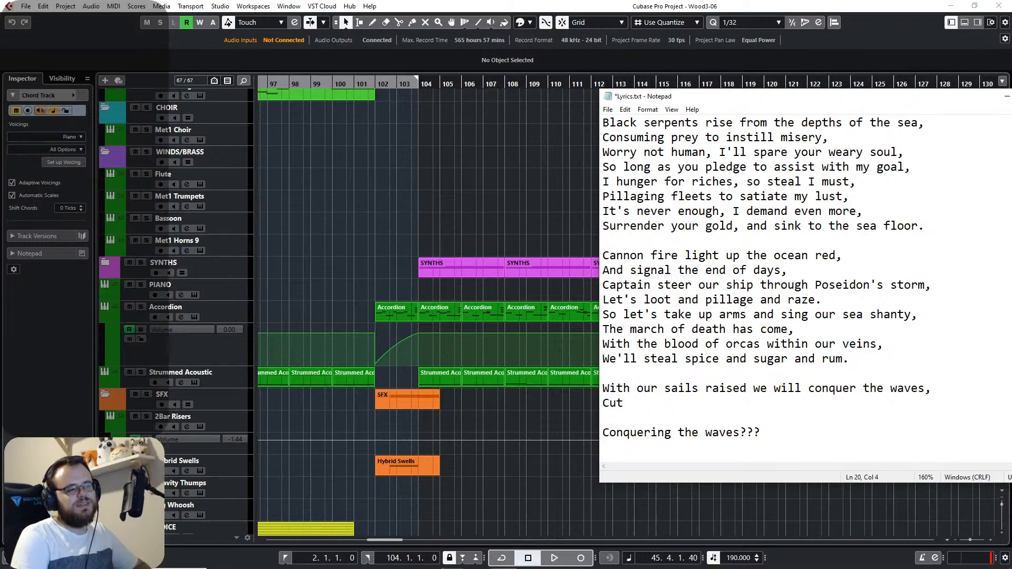
{"action": "key", "text": "BackSpace"}
{"action": "key", "text": "BackSpace"}
{"action": "key", "text": "BackSpace"}
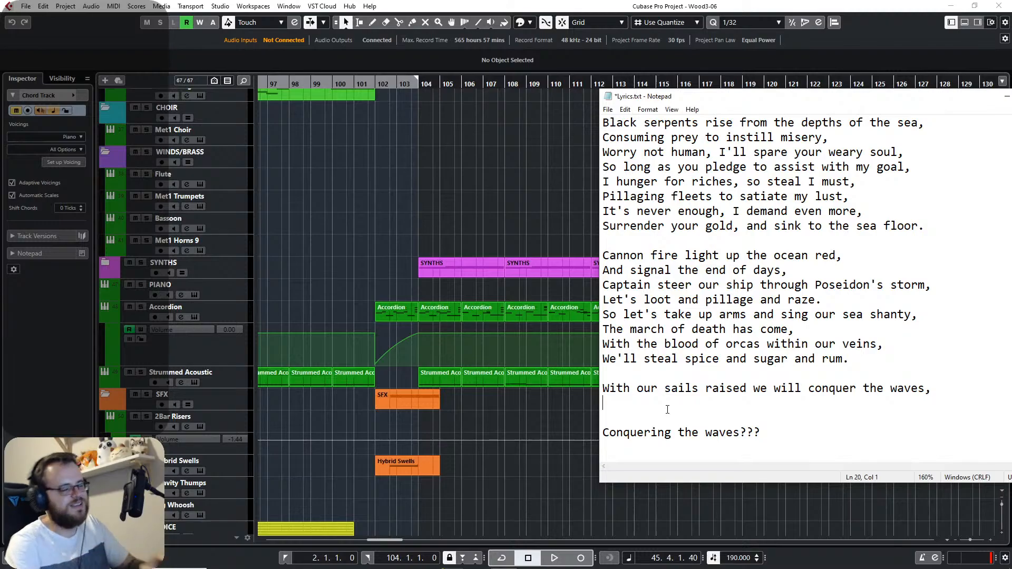
Switch to the RhymeZone page in the browser and examine the words that rhyme with "wind".
{"action": "mouse_move", "coordinate": [241, 567]}
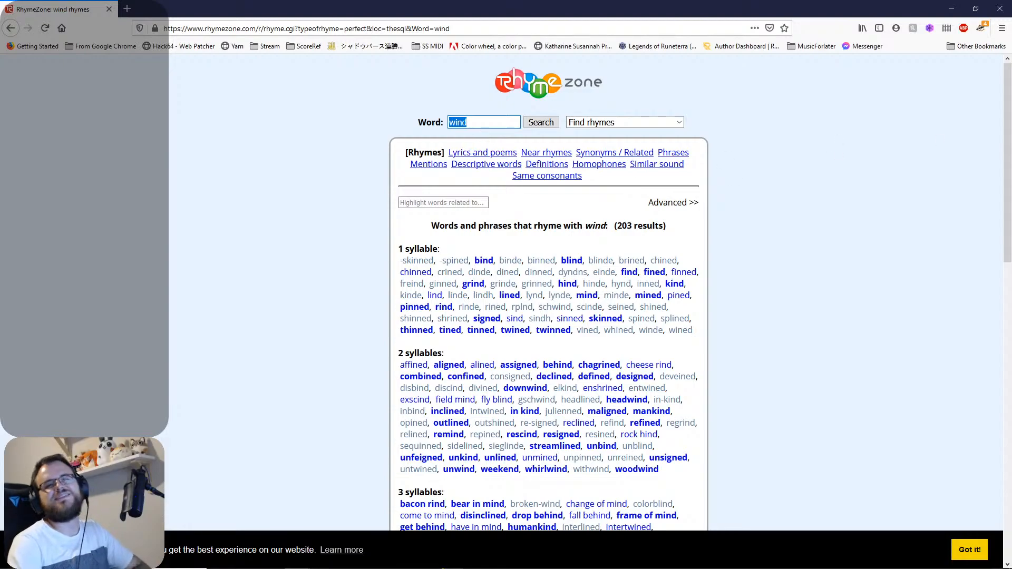
{"action": "key", "text": "alt+Tab"}
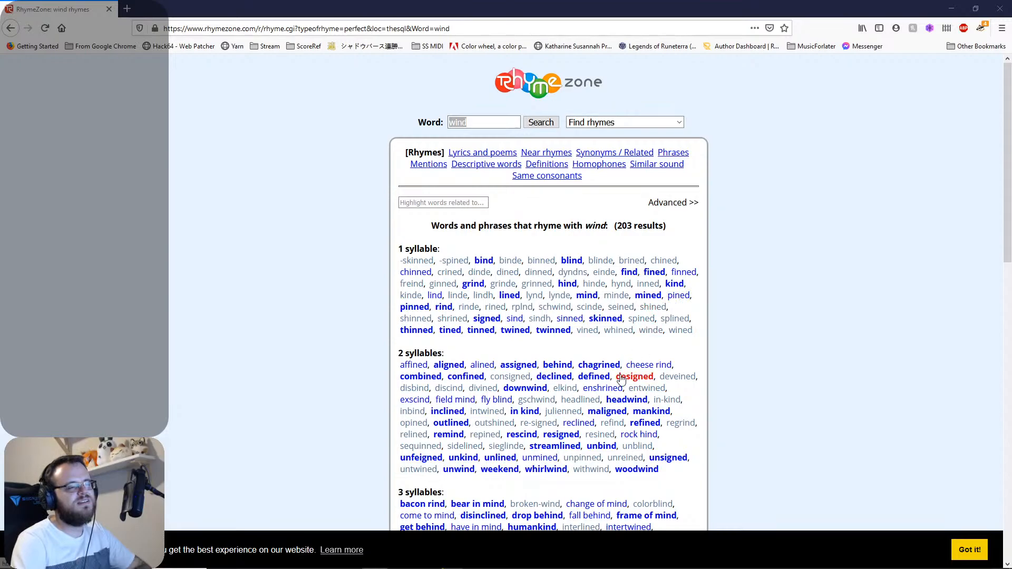
{"action": "scroll", "coordinate": [606, 388], "scroll_direction": "down", "scroll_amount": 1}
{"action": "scroll", "coordinate": [606, 387], "scroll_direction": "down", "scroll_amount": 4}
{"action": "scroll", "coordinate": [606, 387], "scroll_direction": "down", "scroll_amount": 2}
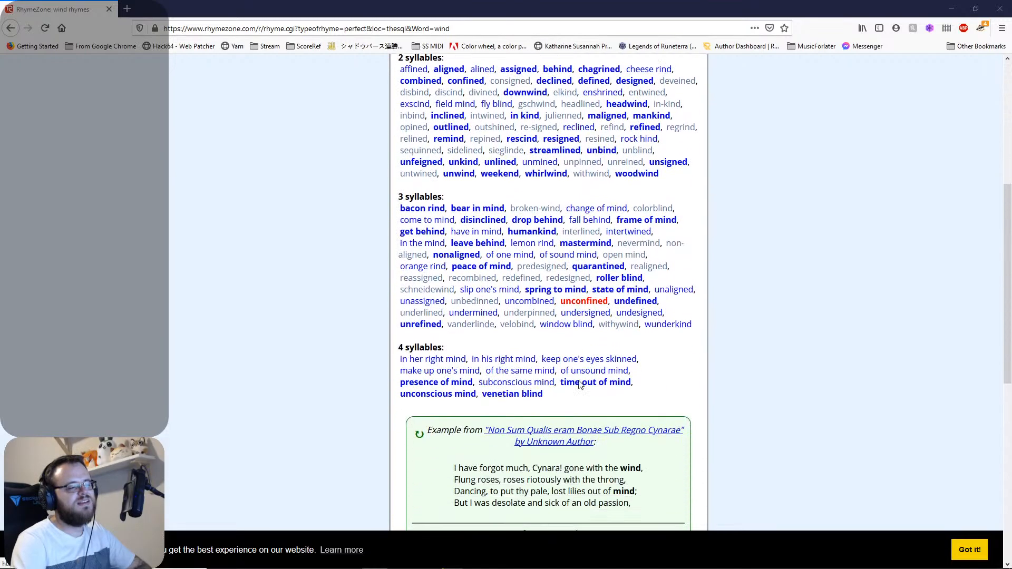
{"action": "scroll", "coordinate": [351, 411], "scroll_direction": "up", "scroll_amount": 6}
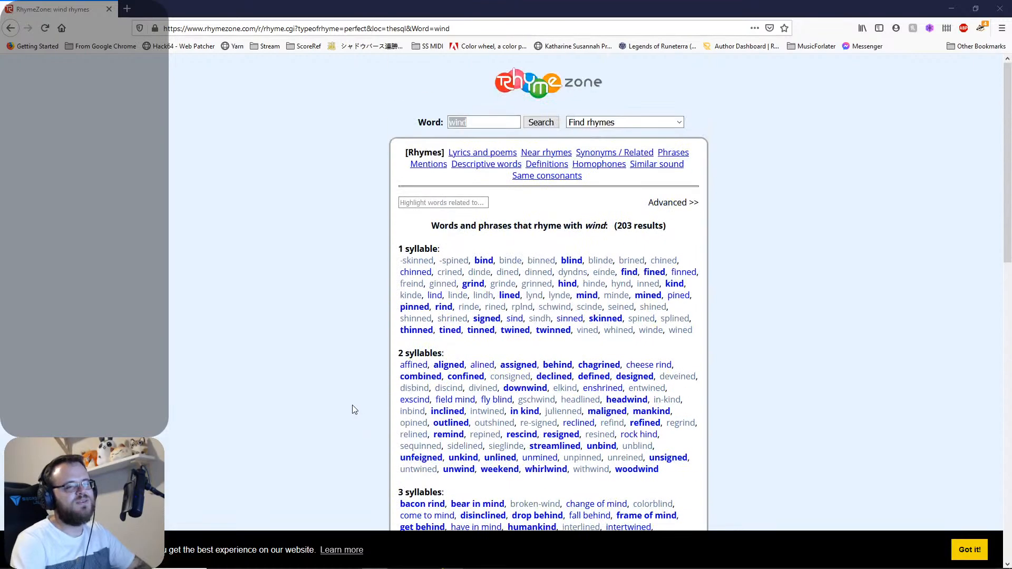
Read through the remaining rhymes and near rhymes for "wind", and return to the end of the new verse's first line in Lyrics.txt.
{"action": "scroll", "coordinate": [448, 290], "scroll_direction": "down", "scroll_amount": 6}
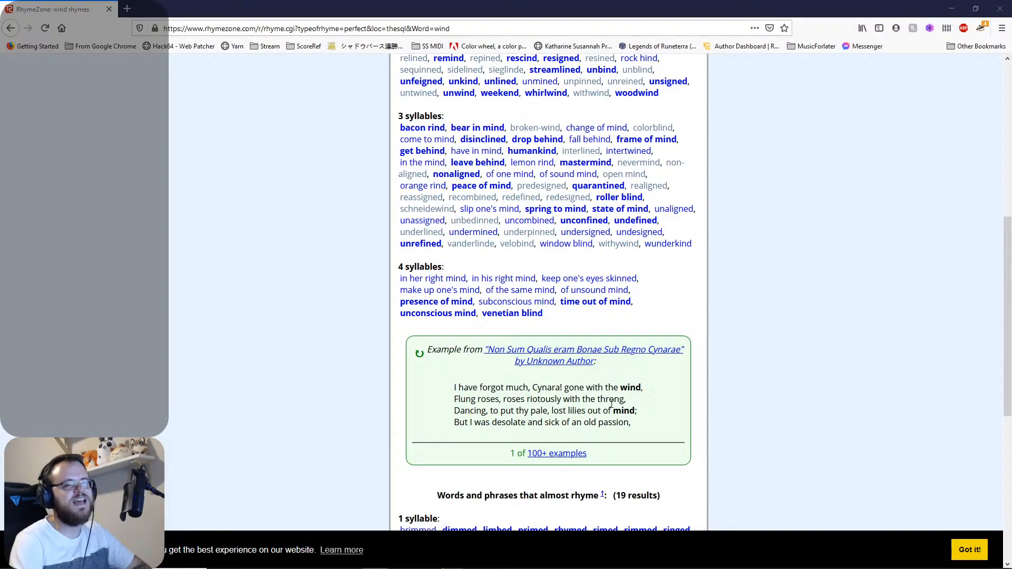
{"action": "scroll", "coordinate": [653, 376], "scroll_direction": "down", "scroll_amount": 2}
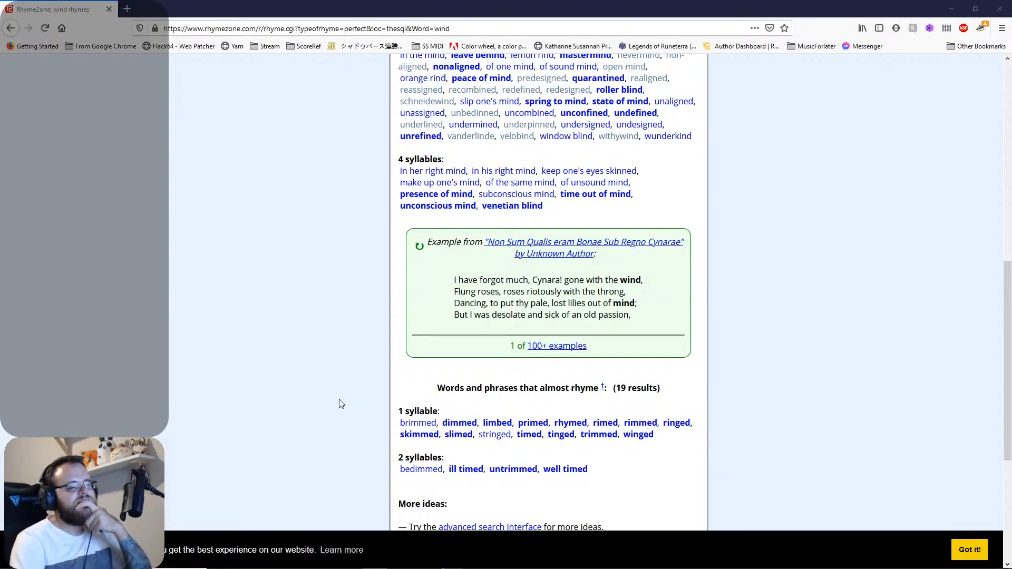
{"action": "scroll", "coordinate": [341, 404], "scroll_direction": "up", "scroll_amount": 2}
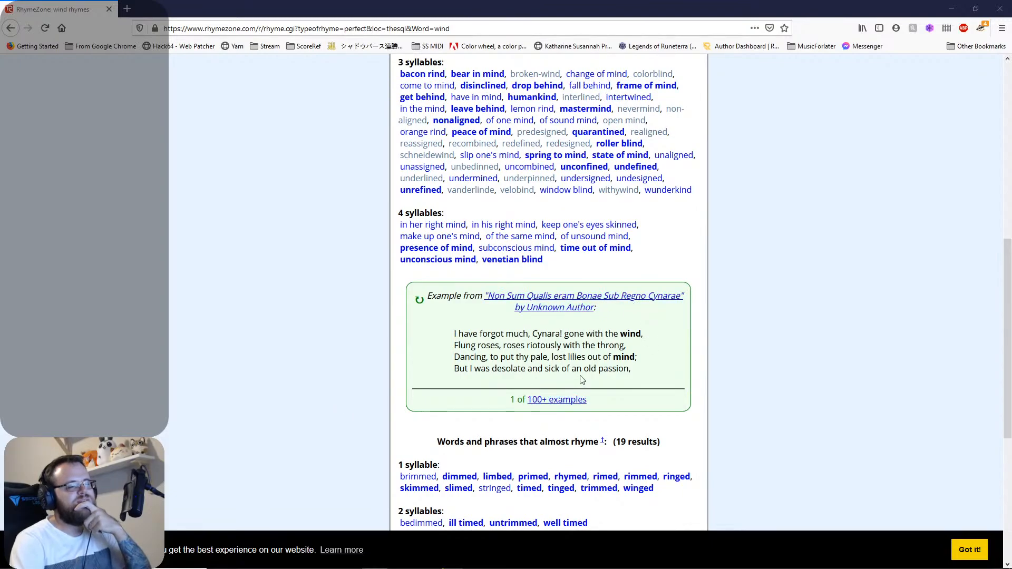
{"action": "scroll", "coordinate": [581, 380], "scroll_direction": "up", "scroll_amount": 5}
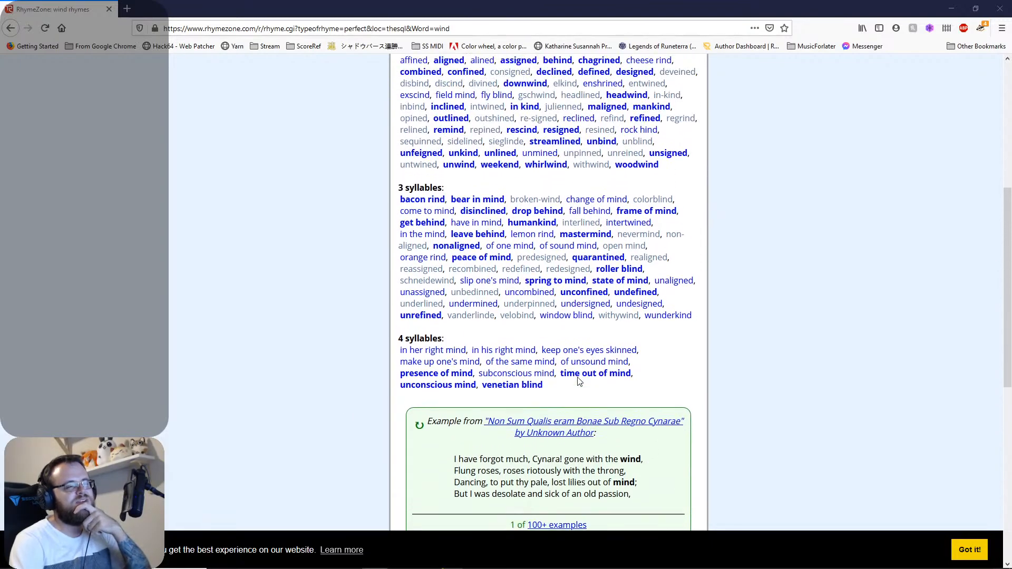
{"action": "scroll", "coordinate": [580, 381], "scroll_direction": "up", "scroll_amount": 7}
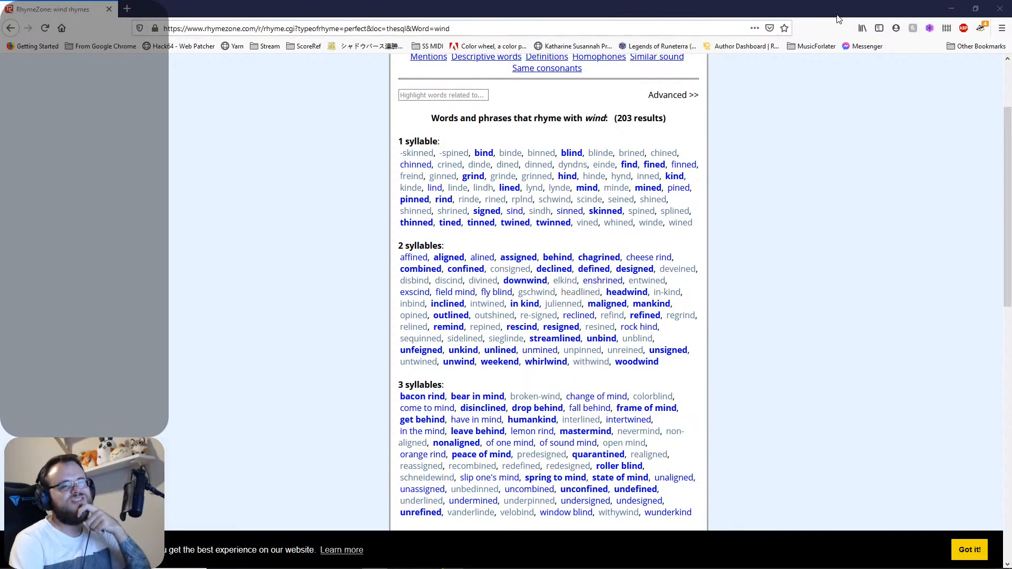
{"action": "left_click", "coordinate": [950, 8]}
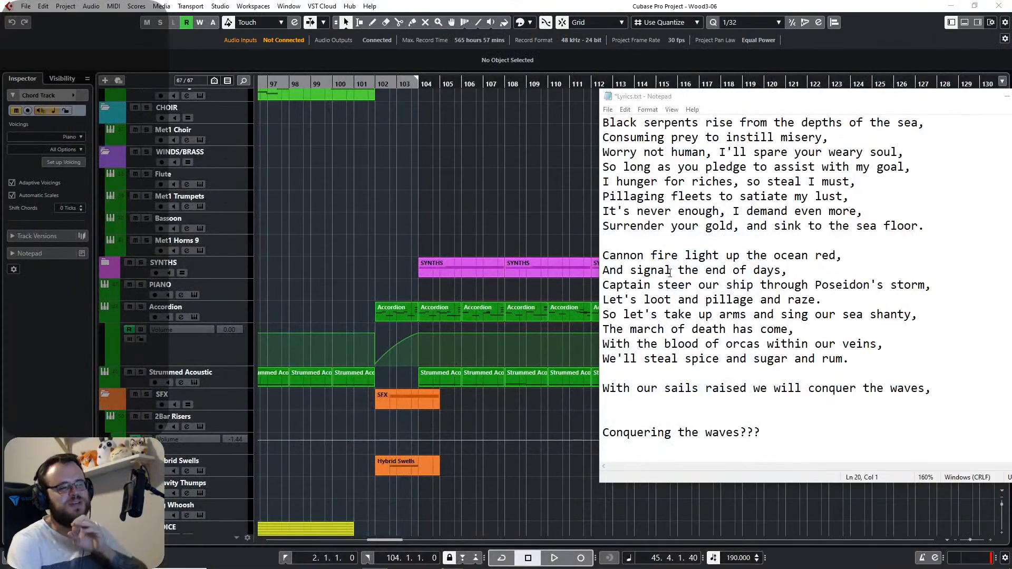
{"action": "left_click", "coordinate": [931, 393]}
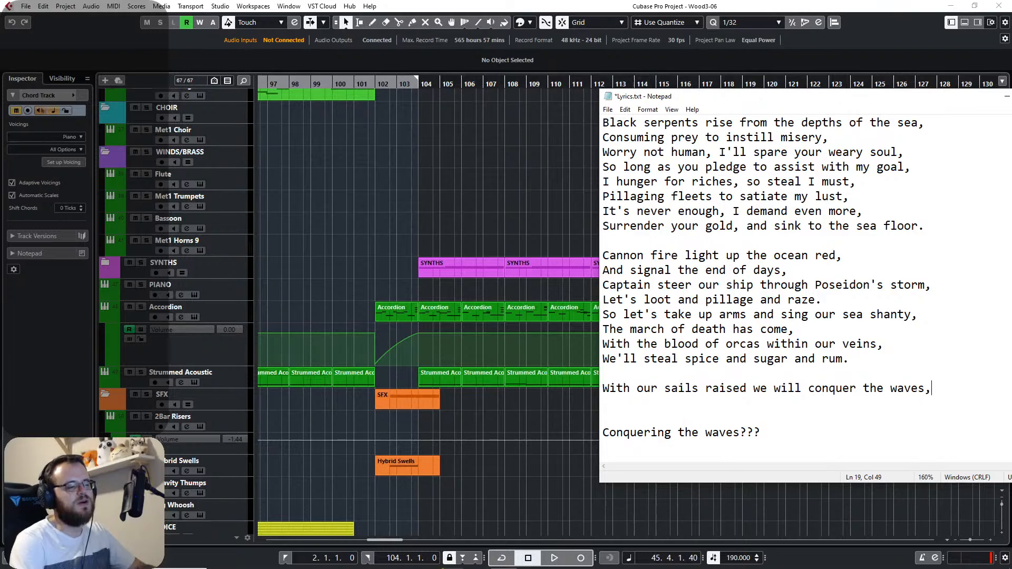
Look up rhymes for "waves" on RhymeZone in the browser and return to the empty second line of the new verse in Lyrics.txt.
{"action": "mouse_move", "coordinate": [300, 543]}
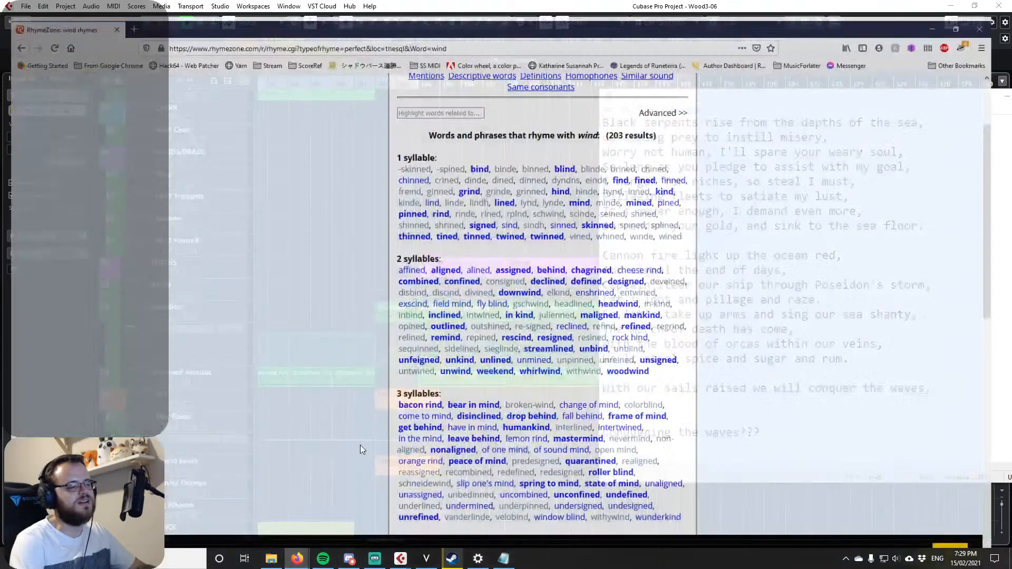
{"action": "left_click", "coordinate": [382, 514]}
{"action": "double_click", "coordinate": [482, 122]}
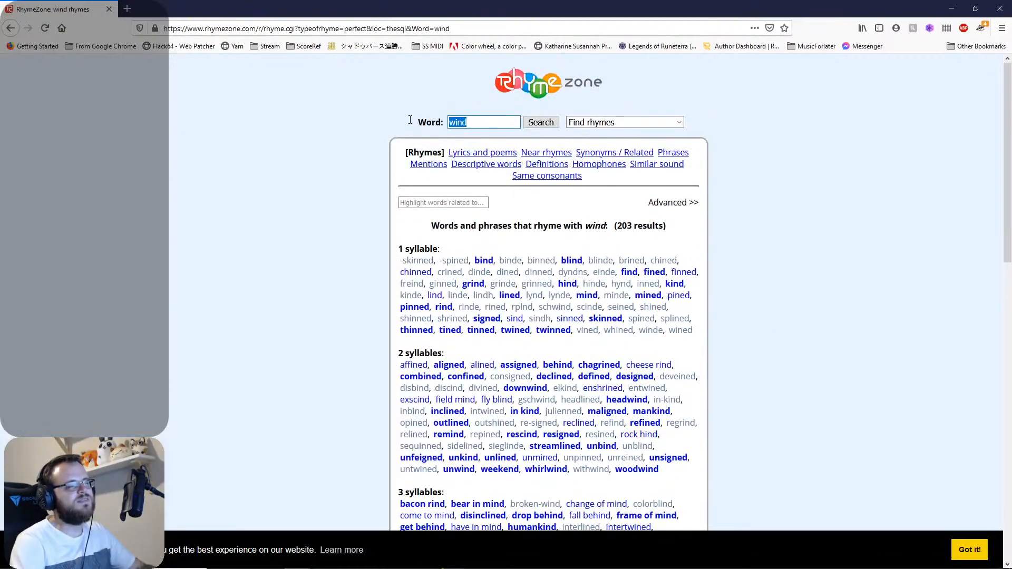
{"action": "type", "text": "waves"}
{"action": "key", "text": "Return"}
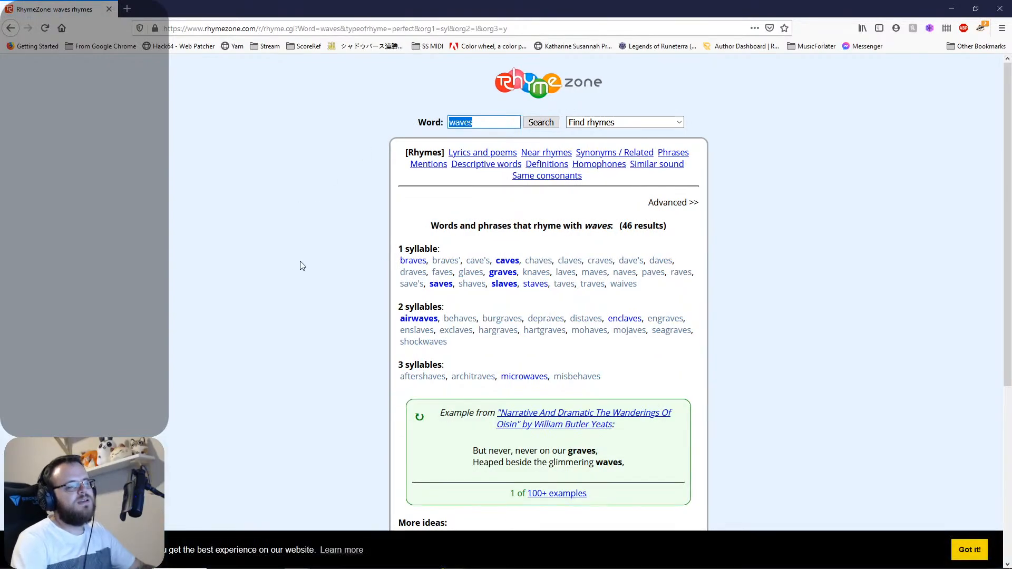
{"action": "left_click", "coordinate": [952, 9]}
{"action": "left_click", "coordinate": [886, 402]}
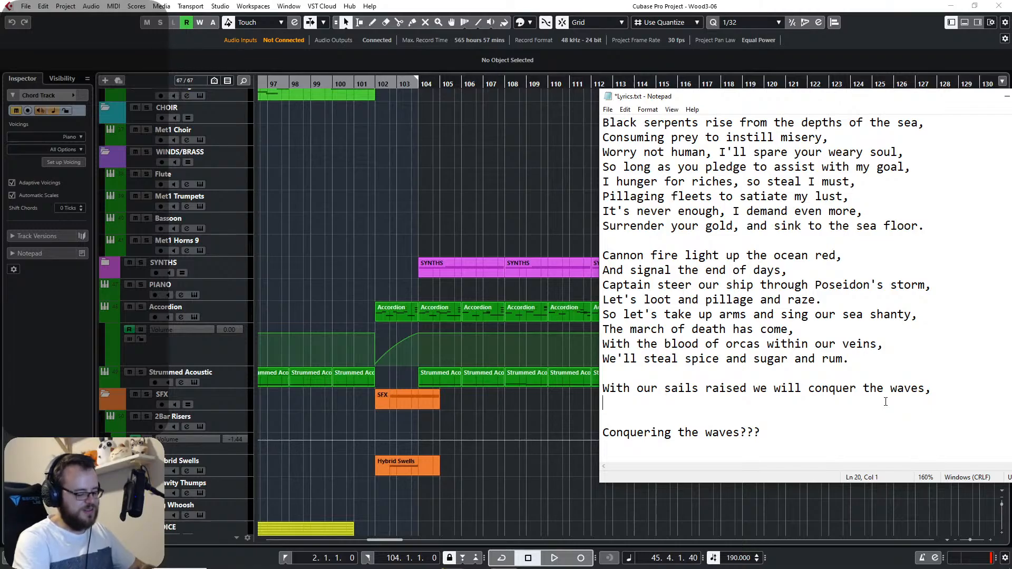
{"action": "type", "text": "L"}
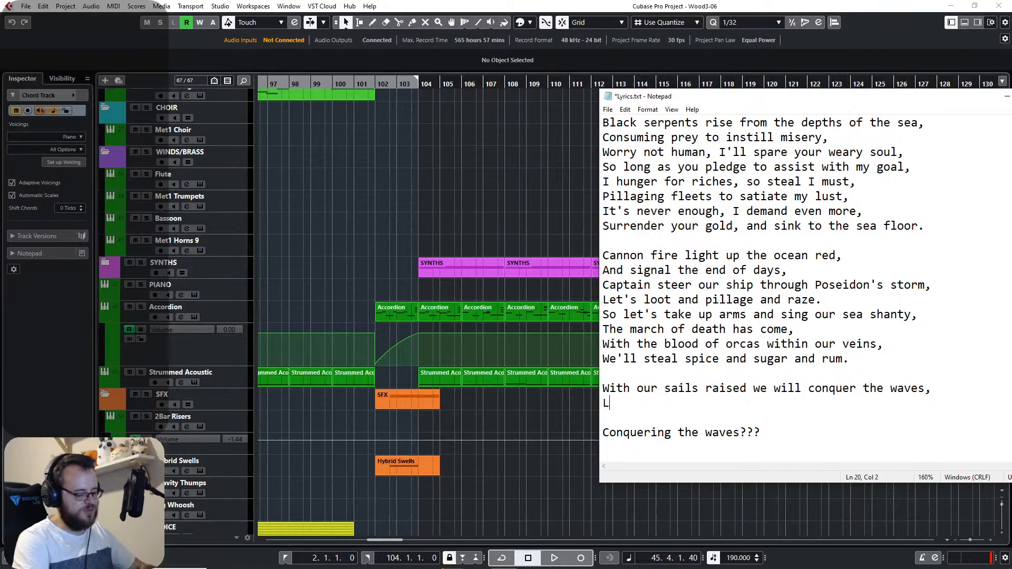
{"action": "type", "text": "oyal to the sea"}
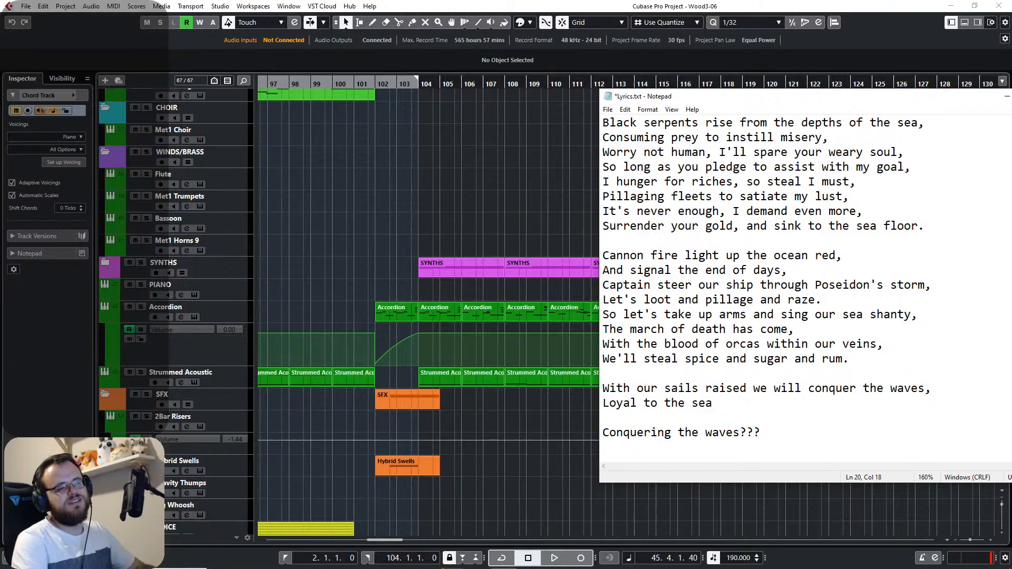
{"action": "key", "text": "BackSpace"}
{"action": "key", "text": "BackSpace"}
{"action": "key", "text": "BackSpace"}
{"action": "key", "text": "BackSpace"}
{"action": "key", "text": "BackSpace"}
{"action": "key", "text": "BackSpace"}
{"action": "key", "text": "BackSpace"}
{"action": "key", "text": "BackSpace"}
{"action": "key", "text": "BackSpace"}
{"action": "key", "text": "BackSpace"}
{"action": "key", "text": "BackSpace"}
{"action": "key", "text": "BackSpace"}
{"action": "key", "text": "BackSpace"}
{"action": "key", "text": "BackSpace"}
{"action": "key", "text": "BackSpace"}
{"action": "key", "text": "BackSpace"}
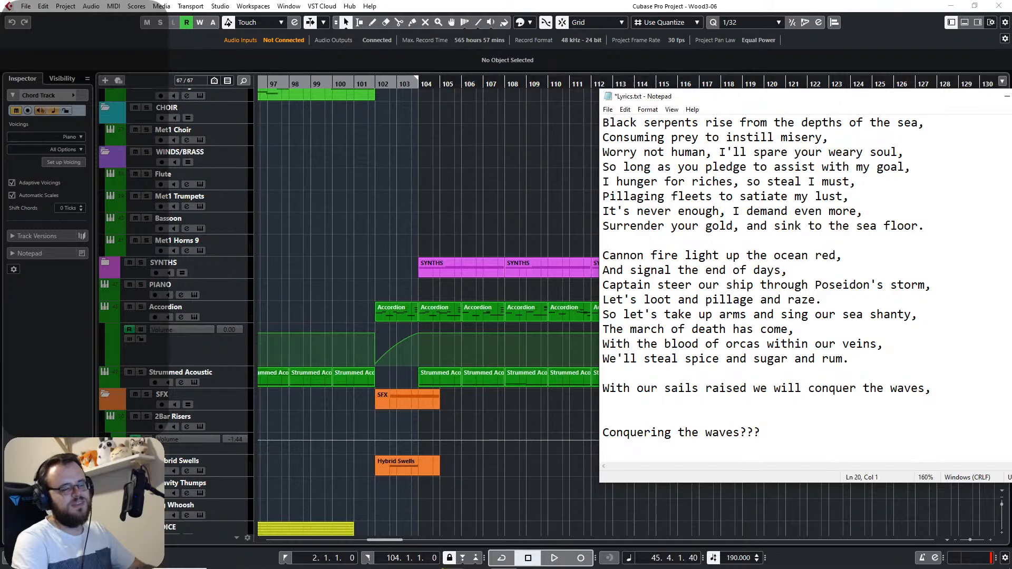
{"action": "type", "text": "The m"}
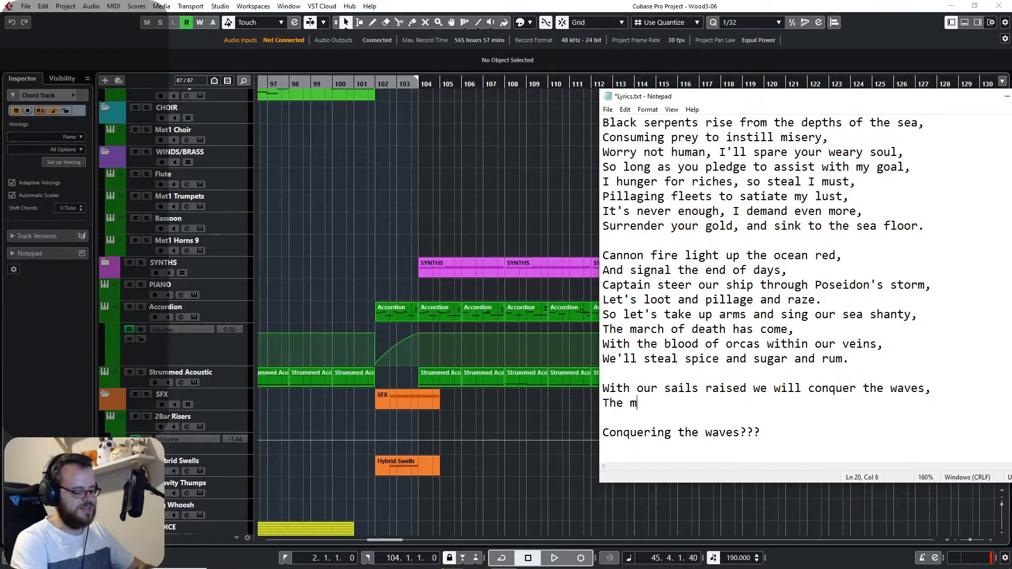
{"action": "type", "text": "ighty ocean"}
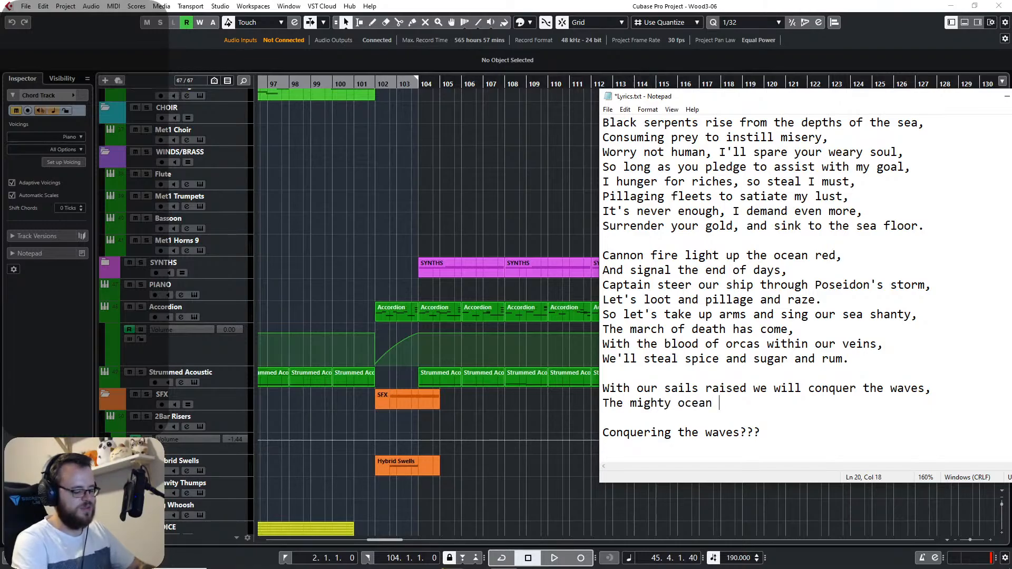
{"action": "type", "text": " blue will"}
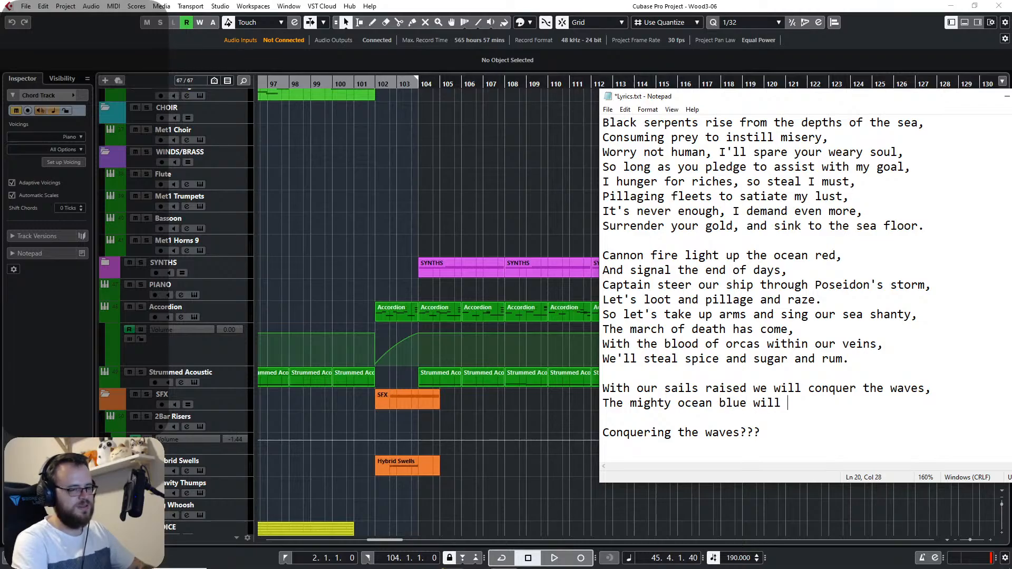
{"action": "key", "text": "BackSpace"}
{"action": "key", "text": "BackSpace"}
{"action": "key", "text": "BackSpace"}
{"action": "key", "text": "BackSpace"}
{"action": "key", "text": "BackSpace"}
{"action": "key", "text": "BackSpace"}
{"action": "key", "text": "BackSpace"}
{"action": "key", "text": "BackSpace"}
{"action": "key", "text": "BackSpace"}
{"action": "key", "text": "BackSpace"}
{"action": "key", "text": "BackSpace"}
{"action": "key", "text": "BackSpace"}
{"action": "key", "text": "BackSpace"}
{"action": "key", "text": "BackSpace"}
{"action": "key", "text": "BackSpace"}
{"action": "key", "text": "BackSpace"}
{"action": "key", "text": "BackSpace"}
{"action": "key", "text": "BackSpace"}
{"action": "key", "text": "BackSpace"}
{"action": "key", "text": "BackSpace"}
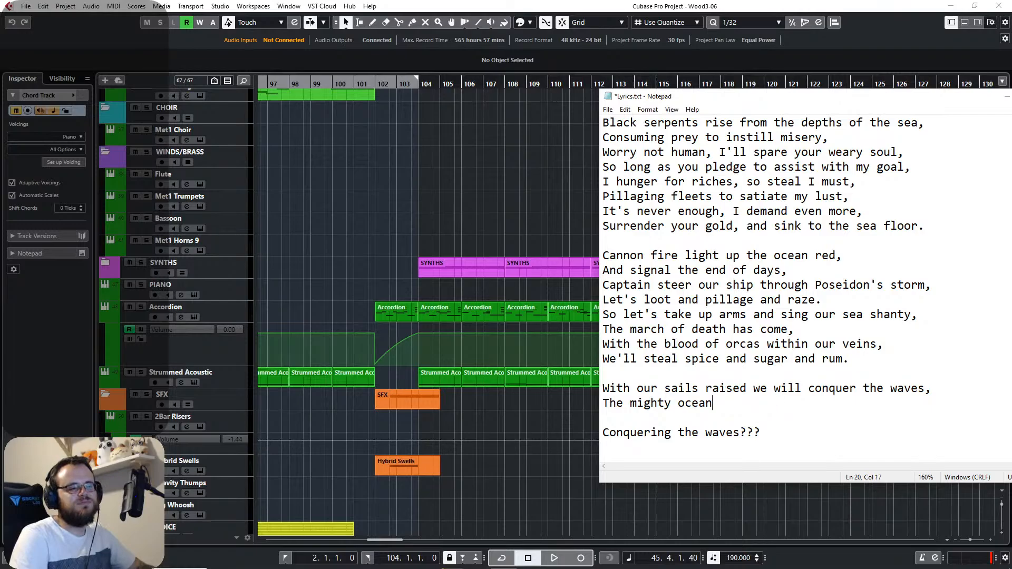
{"action": "key", "text": "BackSpace"}
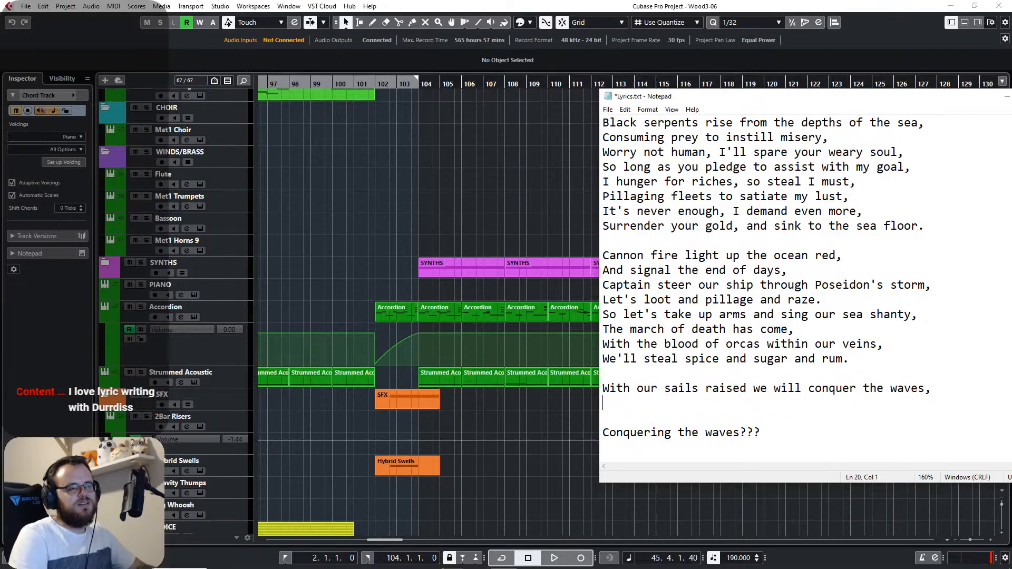
Write the new verse's second line as "Owned by the sea from our births to our graves,".
{"action": "type", "text": "from our bir"}
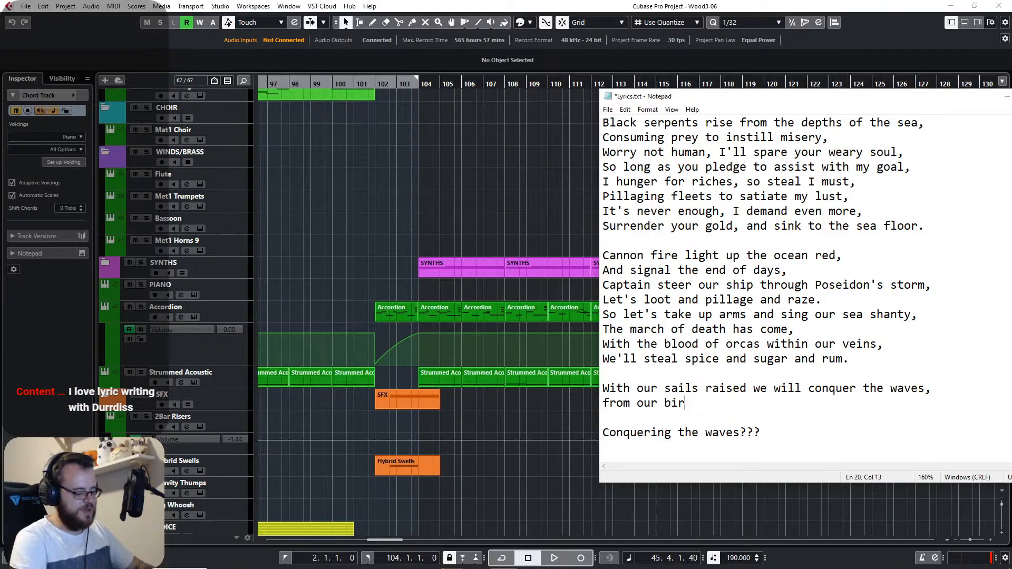
{"action": "type", "text": "ths to our graves,"}
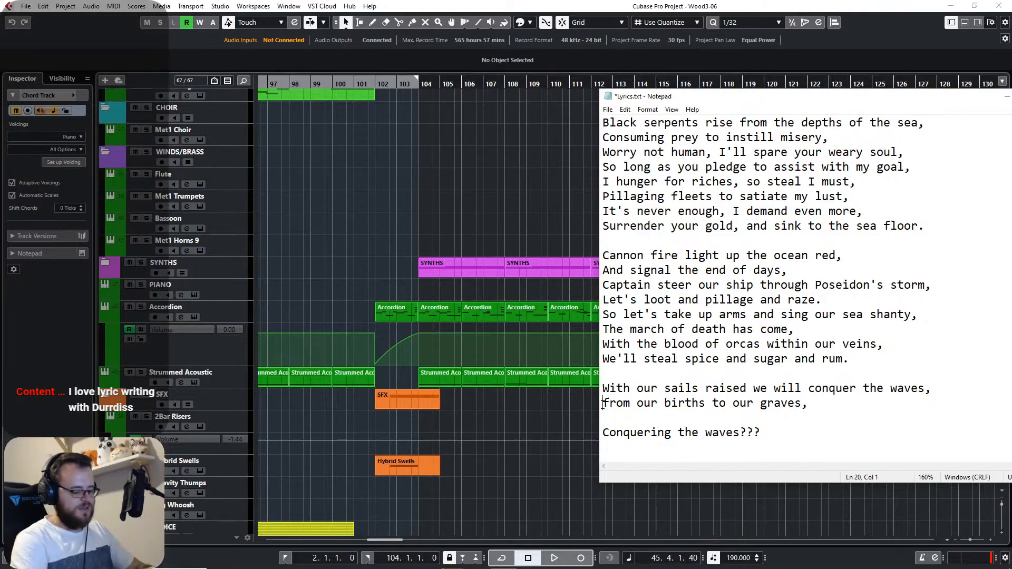
{"action": "type", "text": "Owned b"}
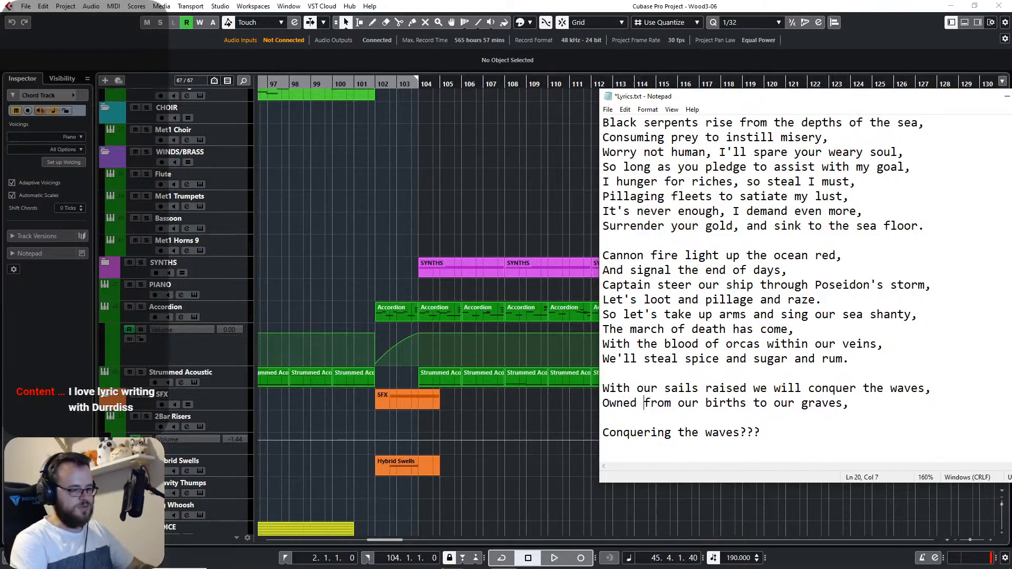
{"action": "type", "text": "y the sea"}
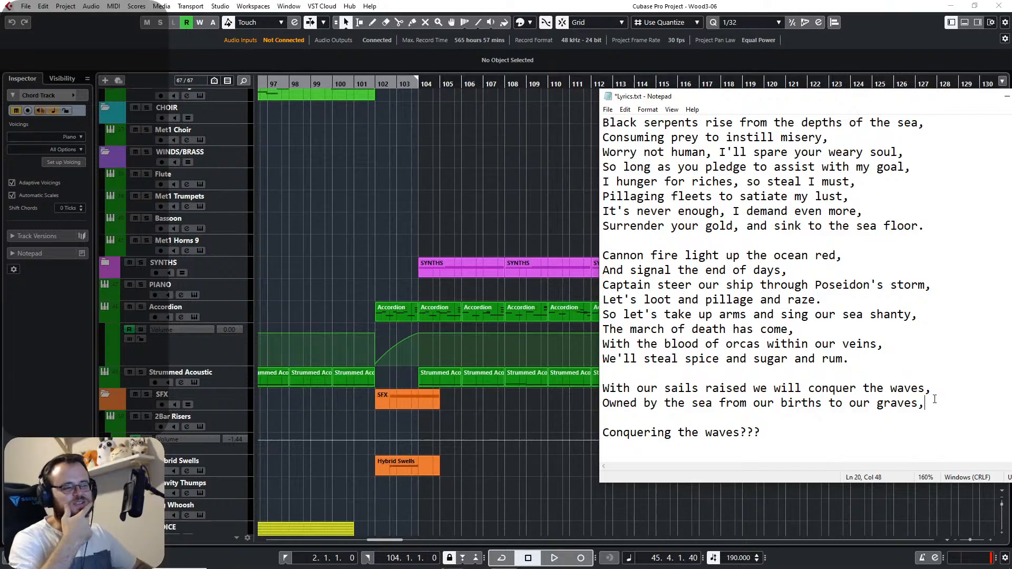
Delete the placeholder line "Conquering the waves???" below the new verse.
{"action": "left_click_drag", "start_coordinate": [776, 435], "coordinate": [580, 448]}
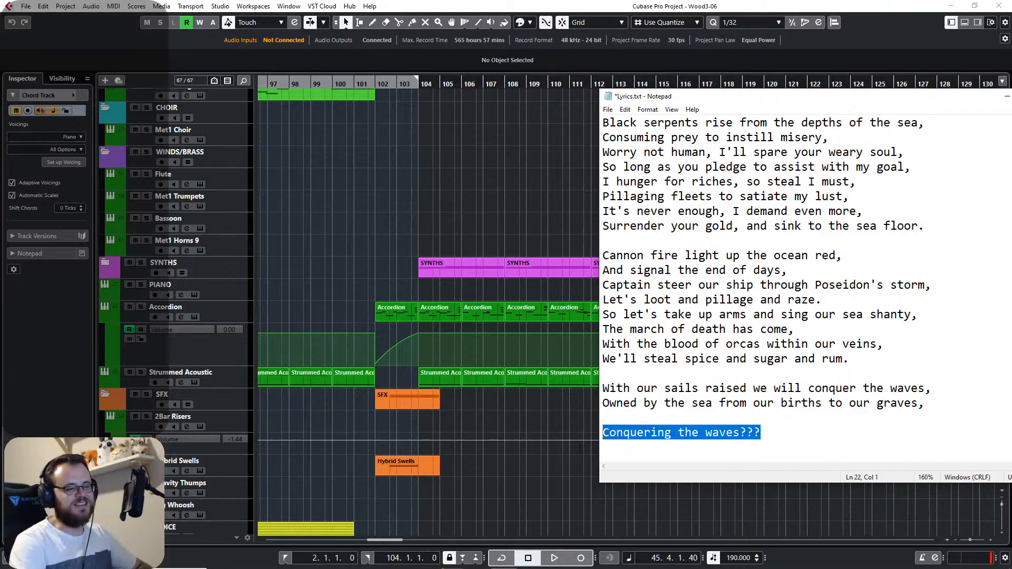
{"action": "key", "text": "BackSpace"}
{"action": "key", "text": "BackSpace"}
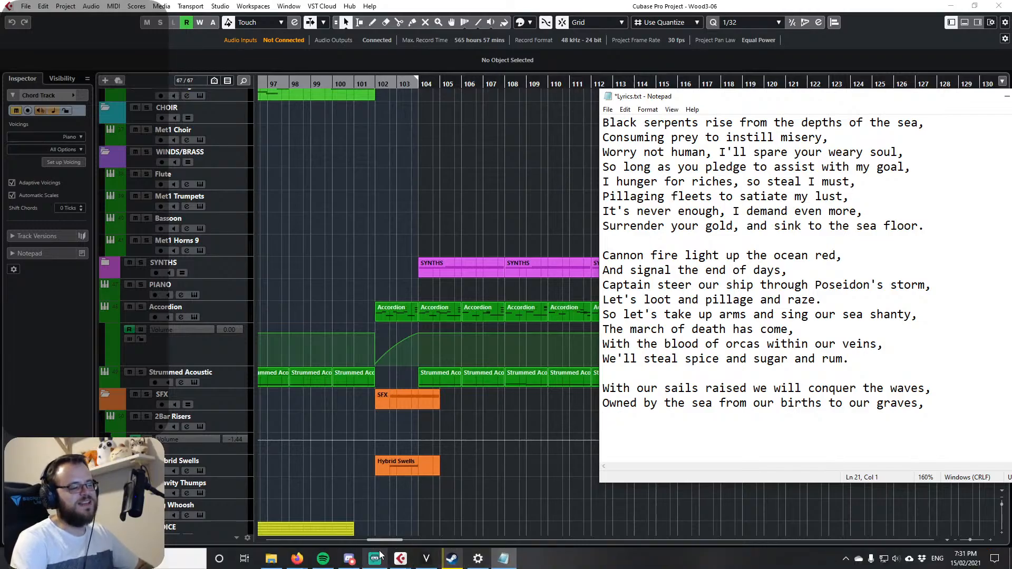
Switch to the VOCALOID5 Editor, set the song position to bar 102 and select the Main track.
{"action": "left_click", "coordinate": [426, 558]}
{"action": "scroll", "coordinate": [483, 172], "scroll_direction": "up", "scroll_amount": 5}
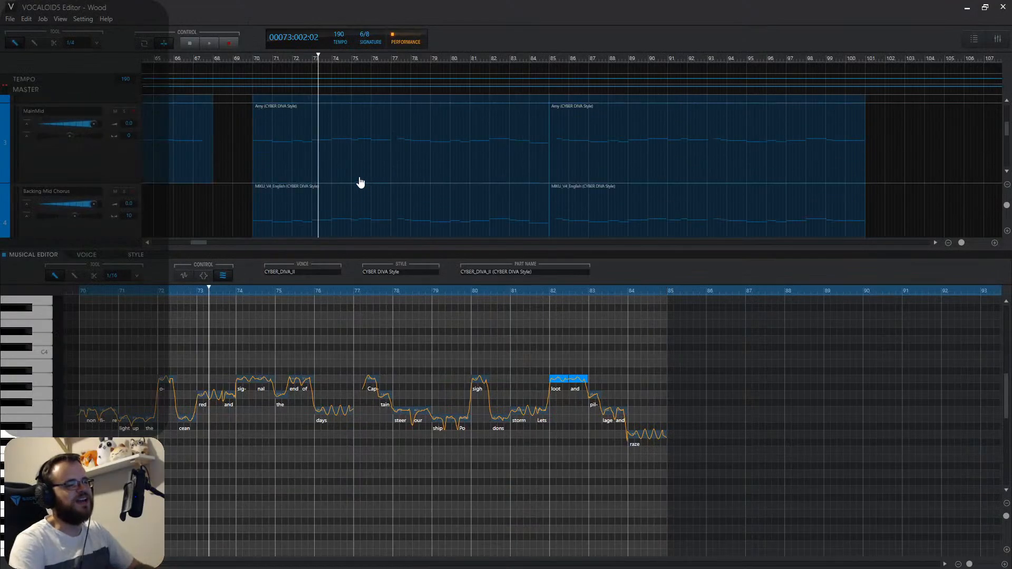
{"action": "left_click_drag", "start_coordinate": [203, 244], "coordinate": [185, 239]}
{"action": "mouse_move", "coordinate": [240, 104]}
{"action": "left_mouse_down"}
{"action": "mouse_move", "coordinate": [316, 213]}
{"action": "mouse_move", "coordinate": [325, 267]}
{"action": "mouse_move", "coordinate": [378, 170]}
{"action": "mouse_move", "coordinate": [399, 193]}
{"action": "left_mouse_up"}
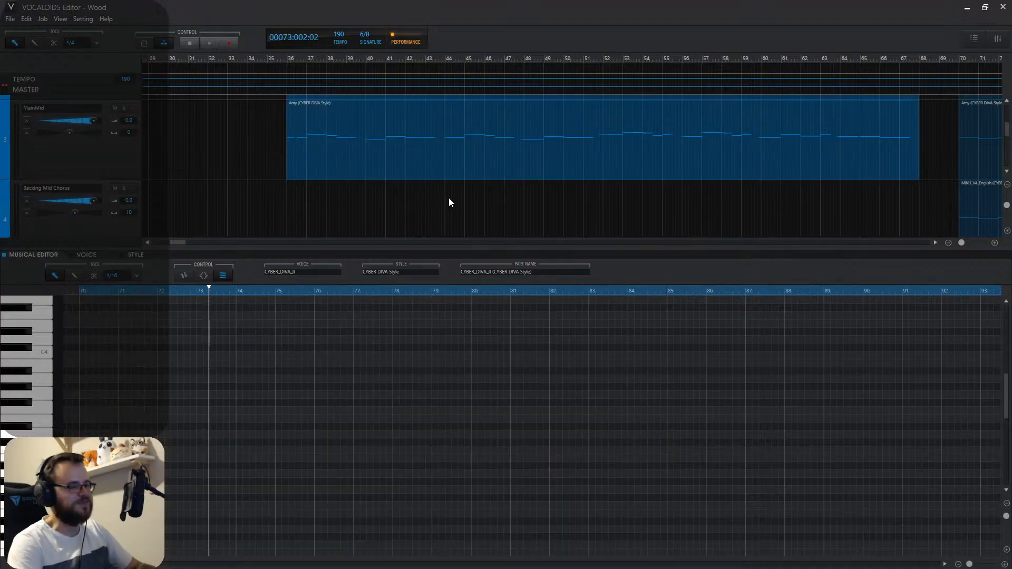
{"action": "scroll", "coordinate": [448, 203], "scroll_direction": "up", "scroll_amount": 2}
{"action": "left_click_drag", "start_coordinate": [179, 244], "coordinate": [215, 243]}
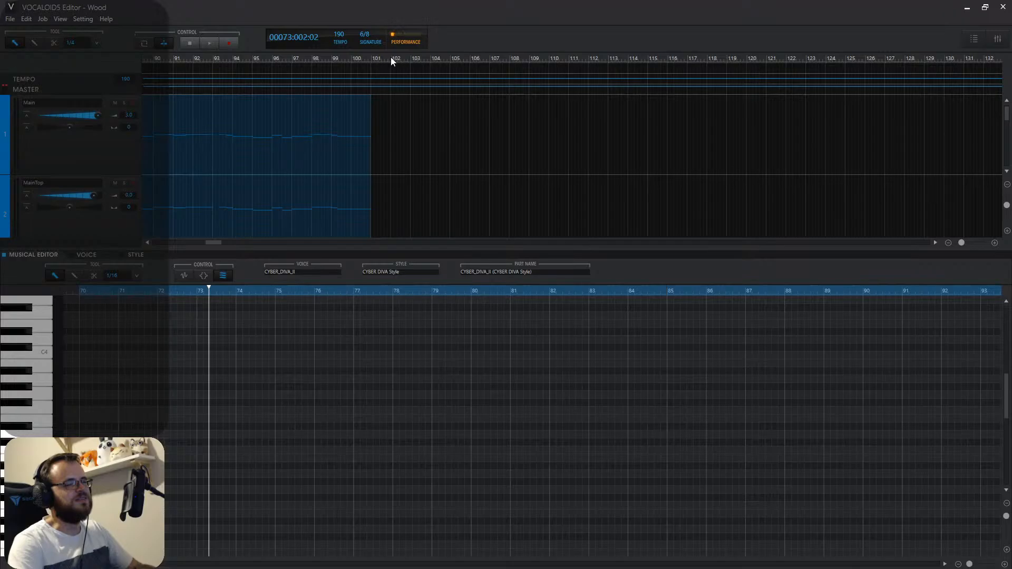
{"action": "left_click", "coordinate": [393, 59]}
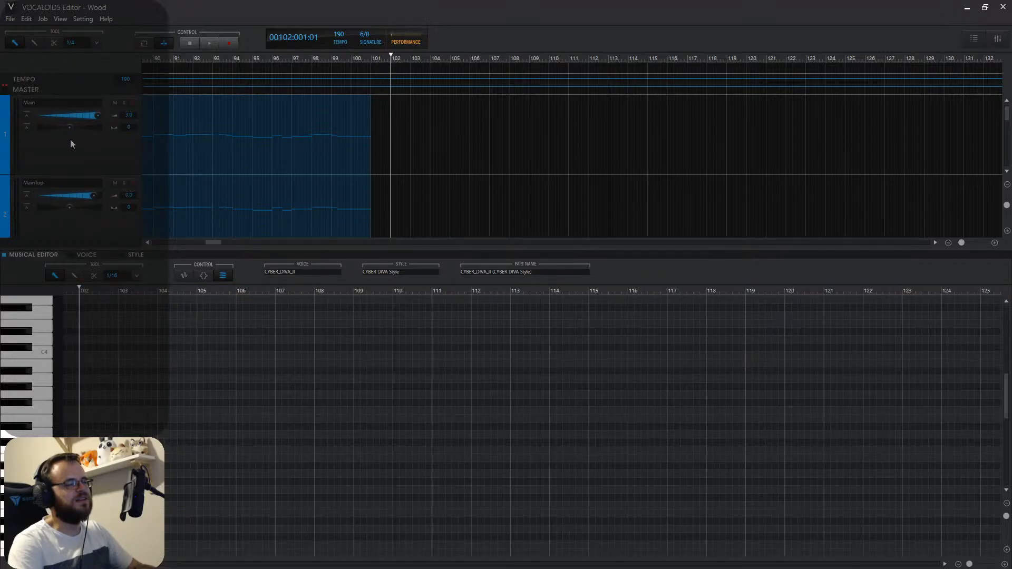
{"action": "left_click", "coordinate": [80, 157]}
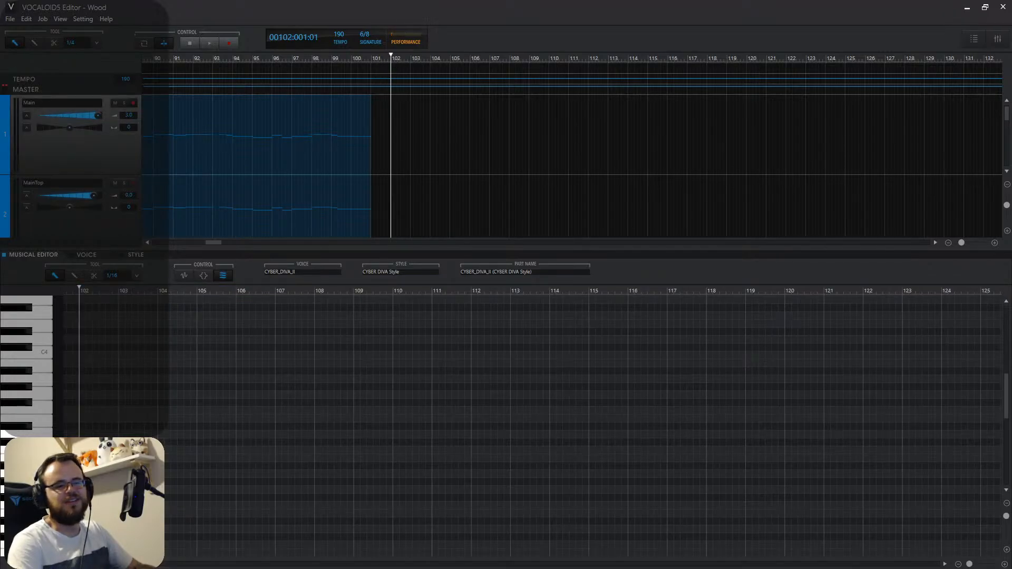
Check the section's start in the Cubase arrangement and move the VOCALOID5 Editor's song position to bar 103.
{"action": "key", "text": "alt+Tab"}
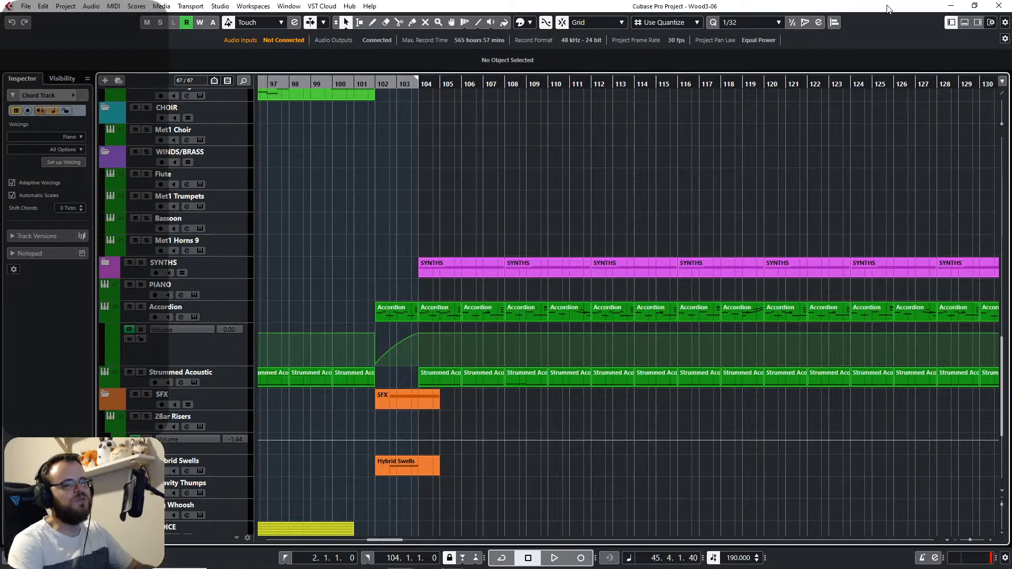
{"action": "key", "text": "alt+Tab"}
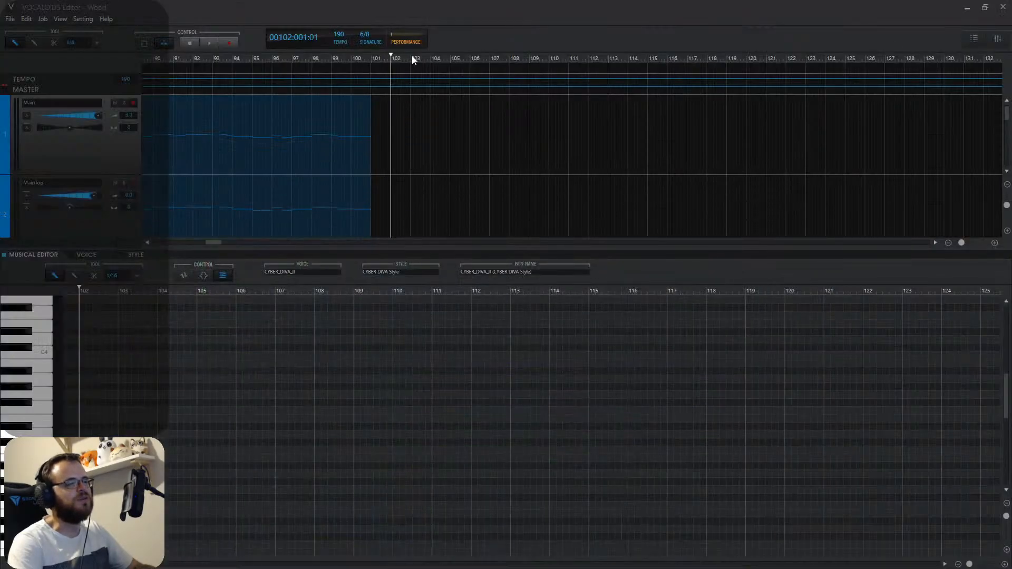
{"action": "left_click", "coordinate": [412, 56]}
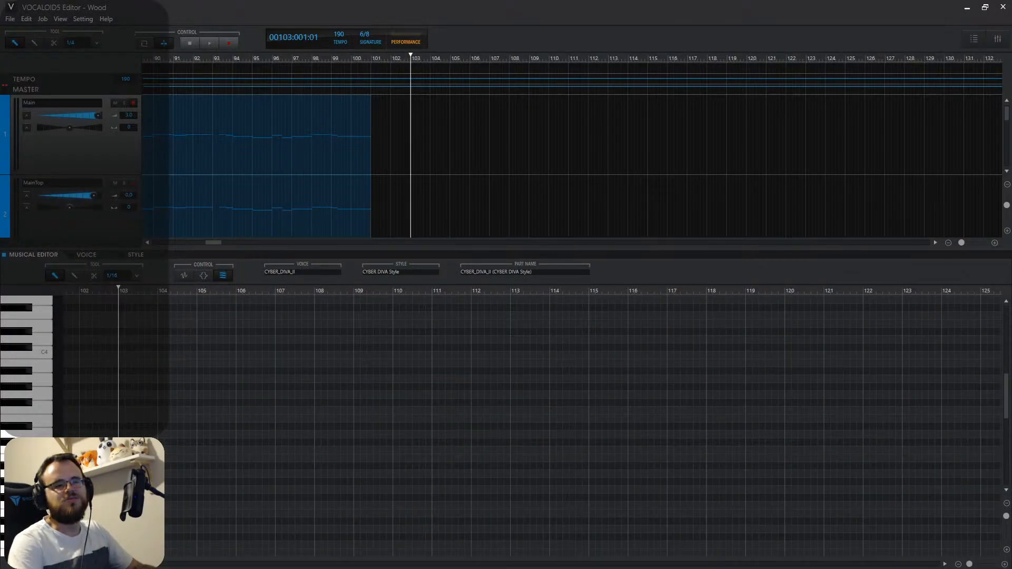
Paste the copied vocal parts onto the Main and MainTop tracks at measure 104, and open the new Main part's notes for editing.
{"action": "key", "text": "alt+Tab"}
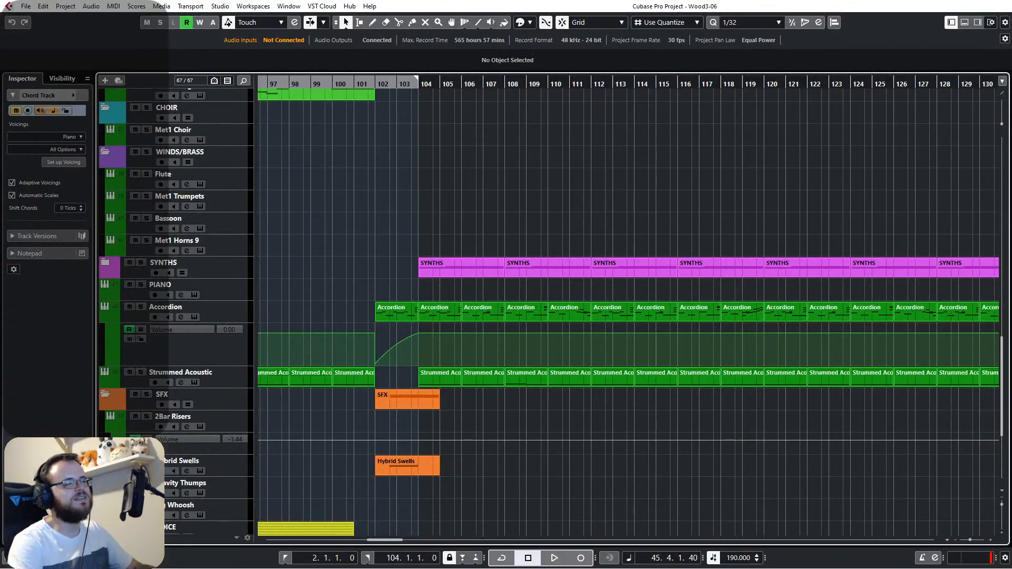
{"action": "key", "text": "alt+Tab"}
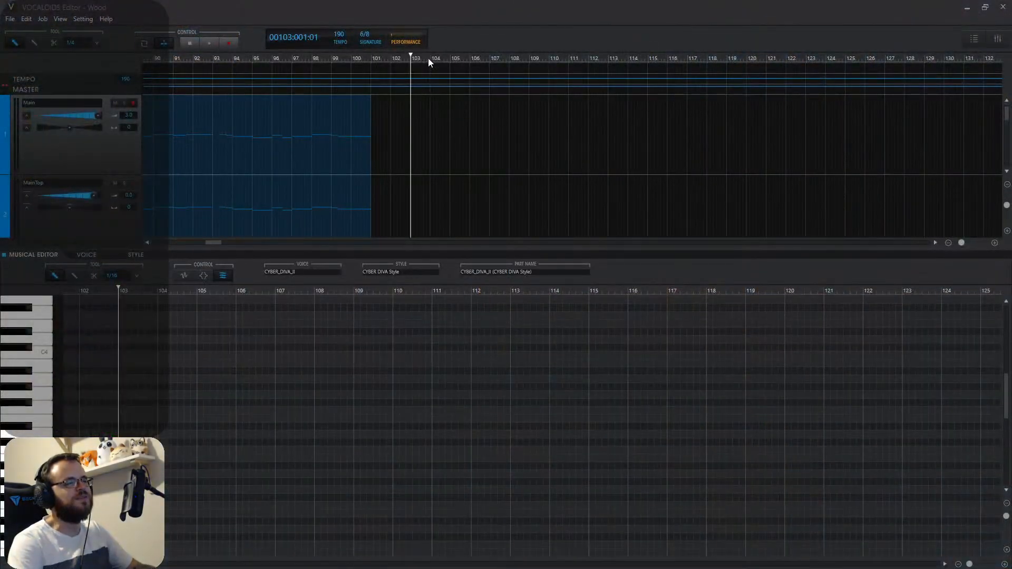
{"action": "left_click", "coordinate": [428, 58]}
{"action": "left_click", "coordinate": [431, 58]}
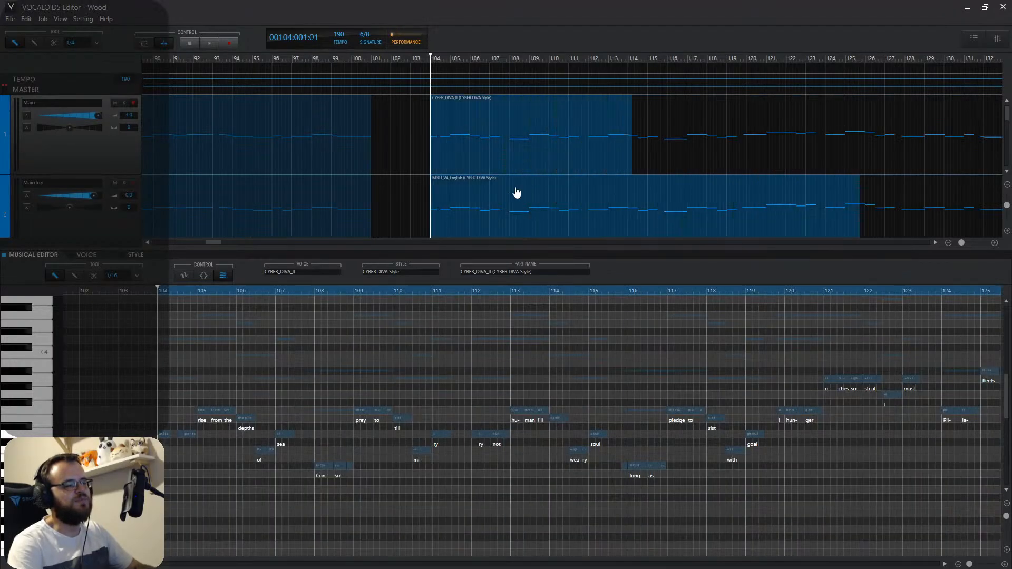
{"action": "left_click", "coordinate": [488, 141]}
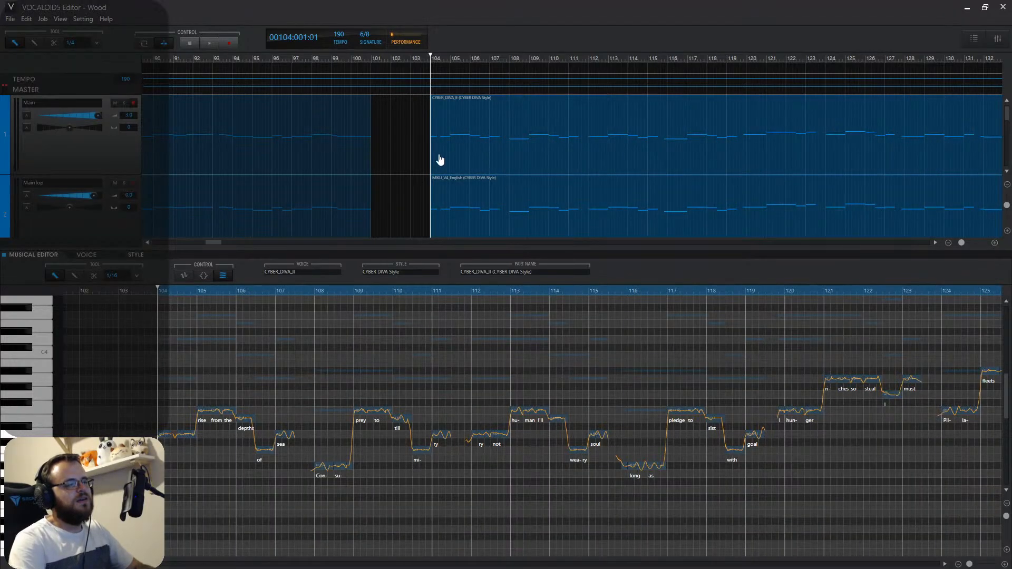
{"action": "left_click", "coordinate": [425, 152]}
{"action": "left_click", "coordinate": [468, 140]}
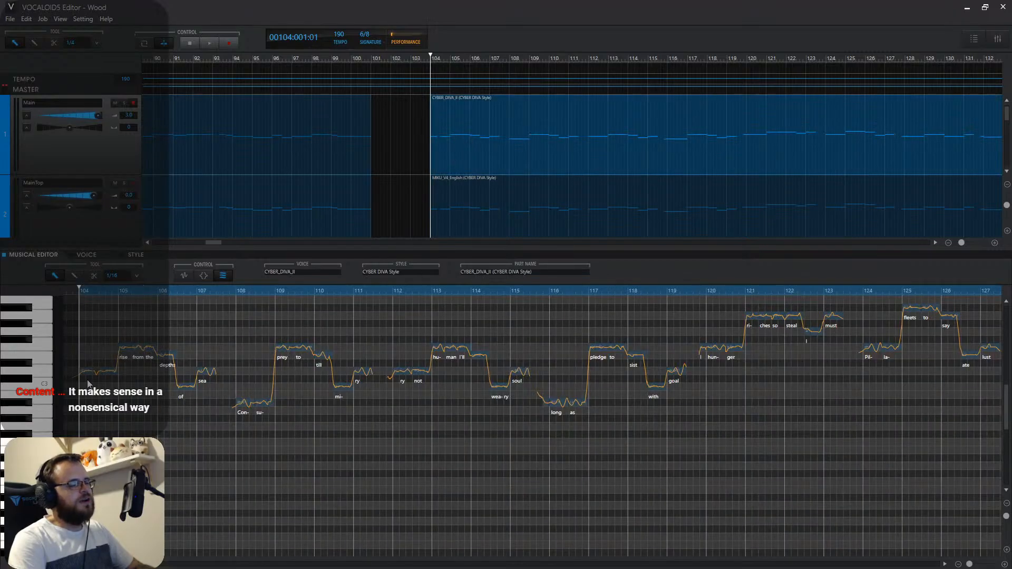
{"action": "scroll", "coordinate": [87, 379], "scroll_direction": "down", "scroll_amount": 2}
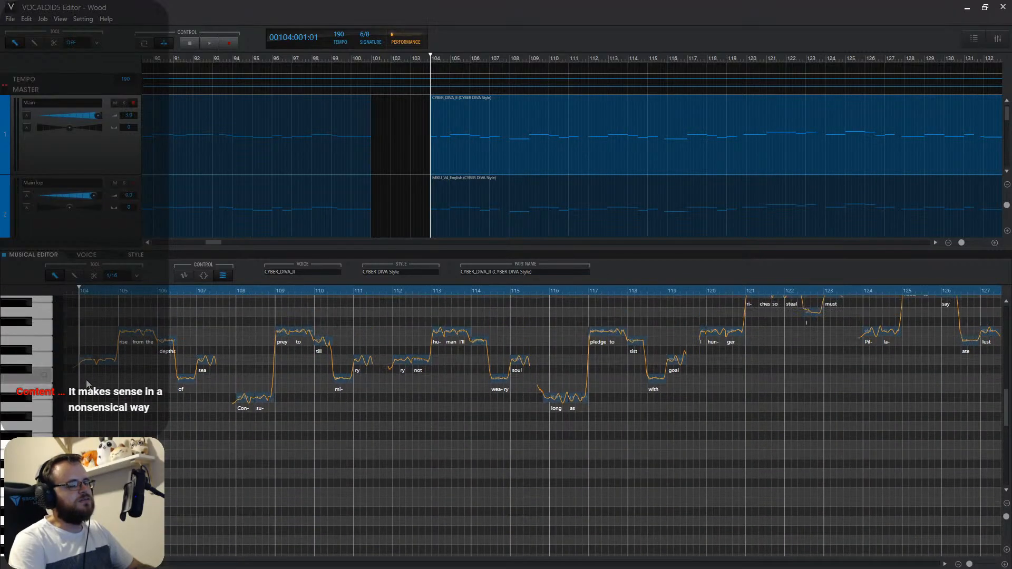
{"action": "left_click", "coordinate": [1004, 565]}
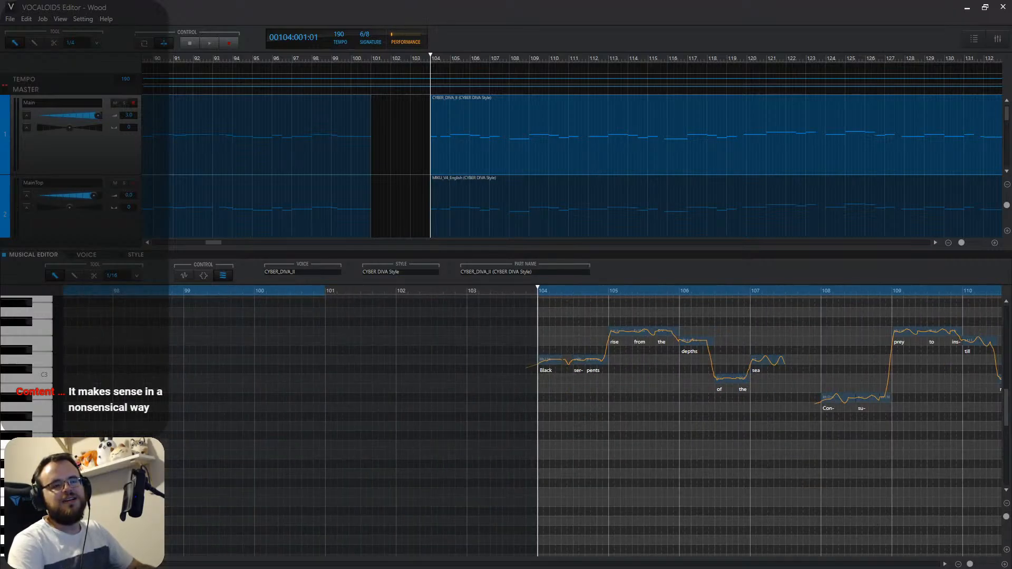
Switch to the Notepad lyrics file and change "births" to "birth" in the last lyric line, moving the window aside.
{"action": "key", "text": "alt+Tab"}
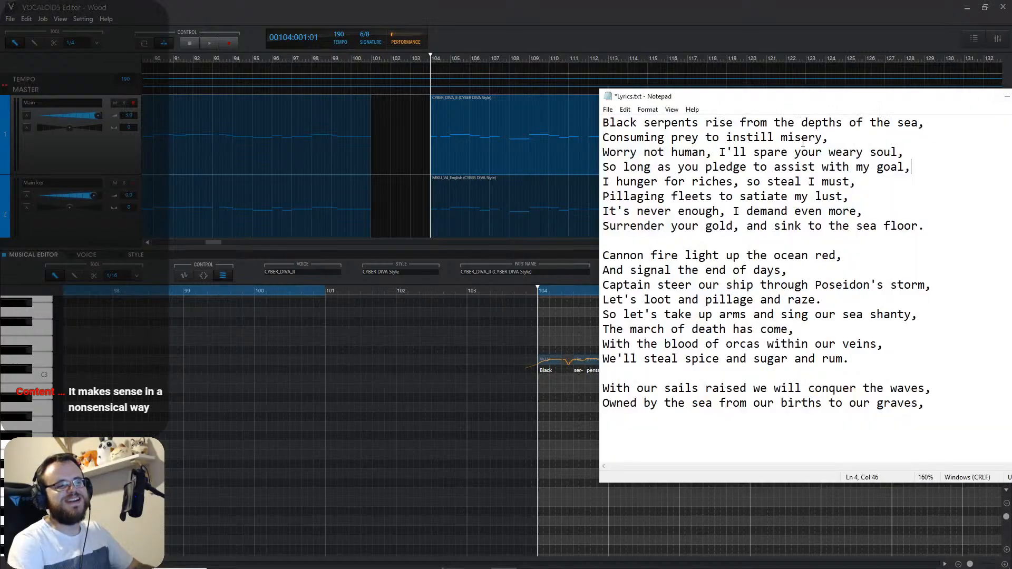
{"action": "left_click", "coordinate": [796, 423]}
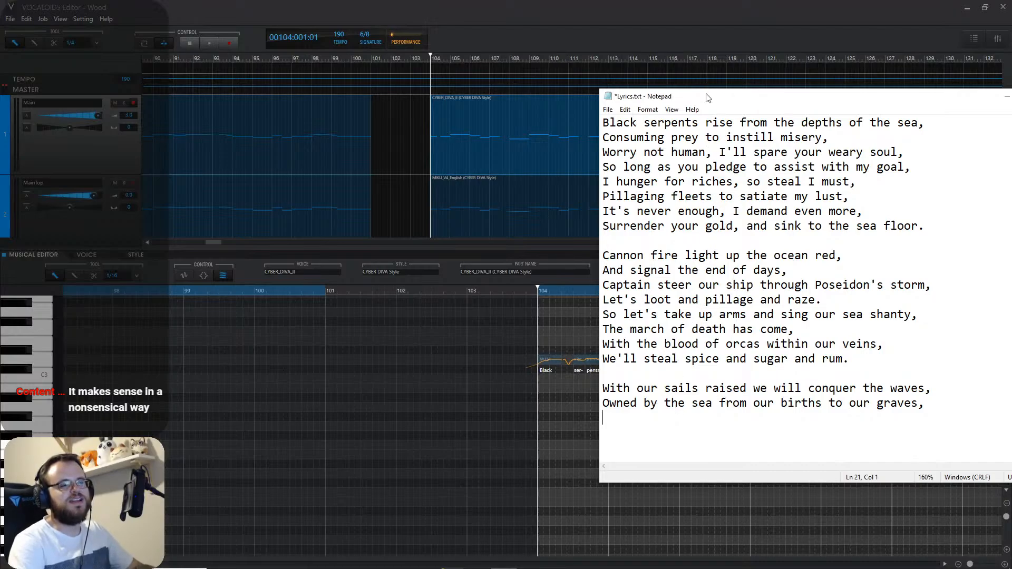
{"action": "left_click_drag", "start_coordinate": [708, 98], "coordinate": [685, 102]}
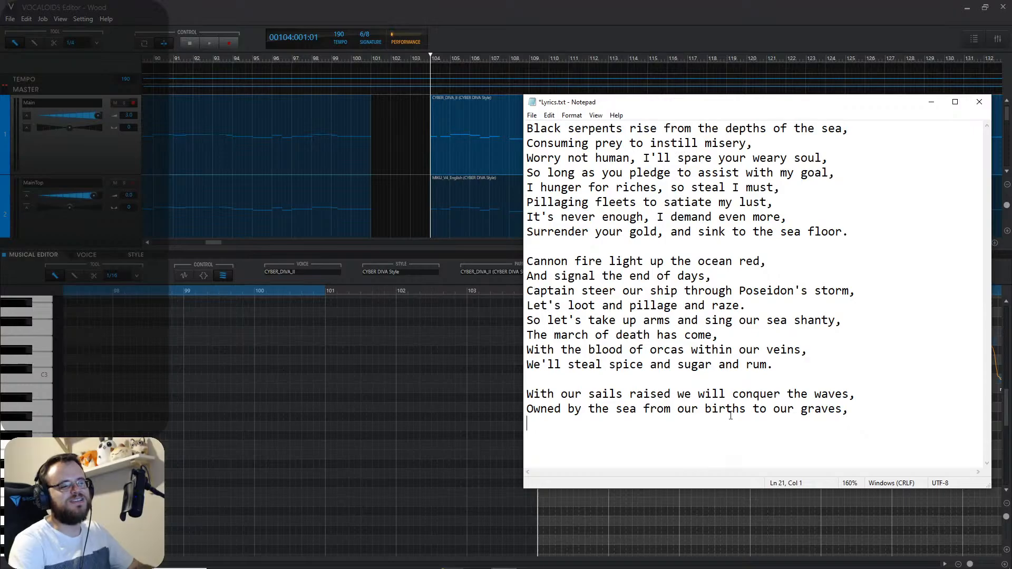
{"action": "left_click", "coordinate": [745, 408]}
{"action": "key", "text": "BackSpace"}
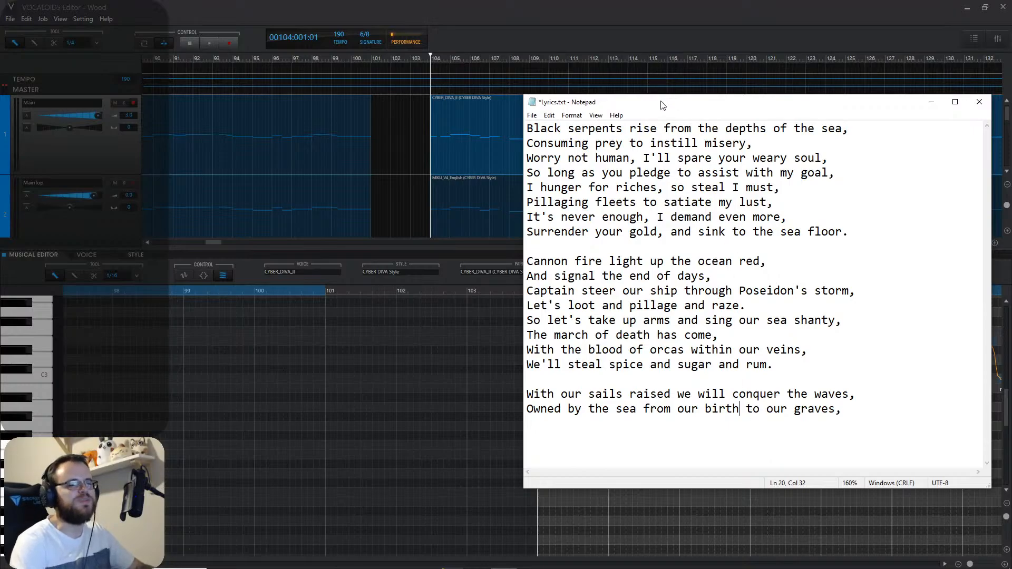
{"action": "left_click_drag", "start_coordinate": [663, 105], "coordinate": [1011, 105]}
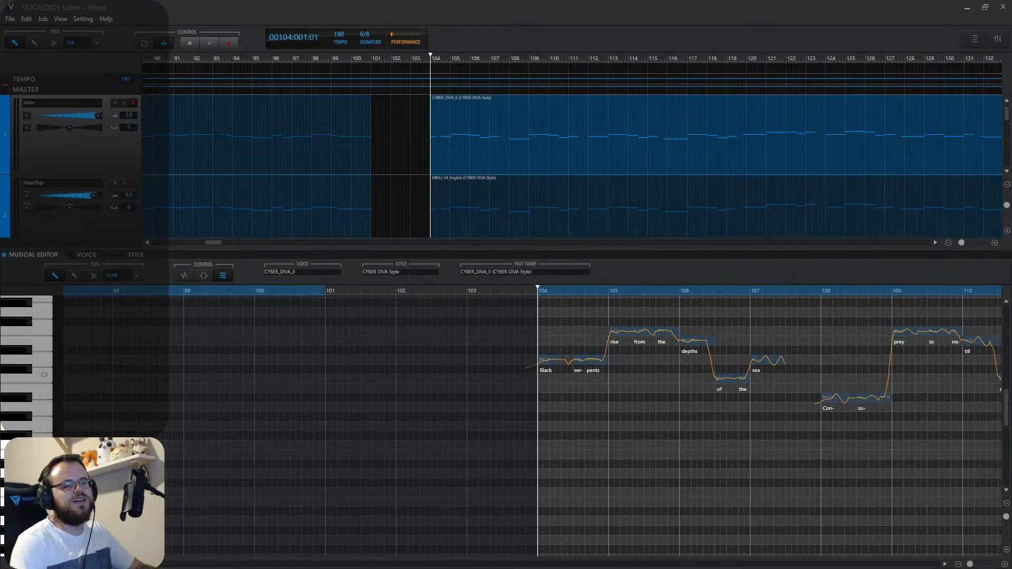
Delete the "ser-" note in measure 104 and extend the start of the "pents" note back to fill its place.
{"action": "left_click", "coordinate": [553, 361]}
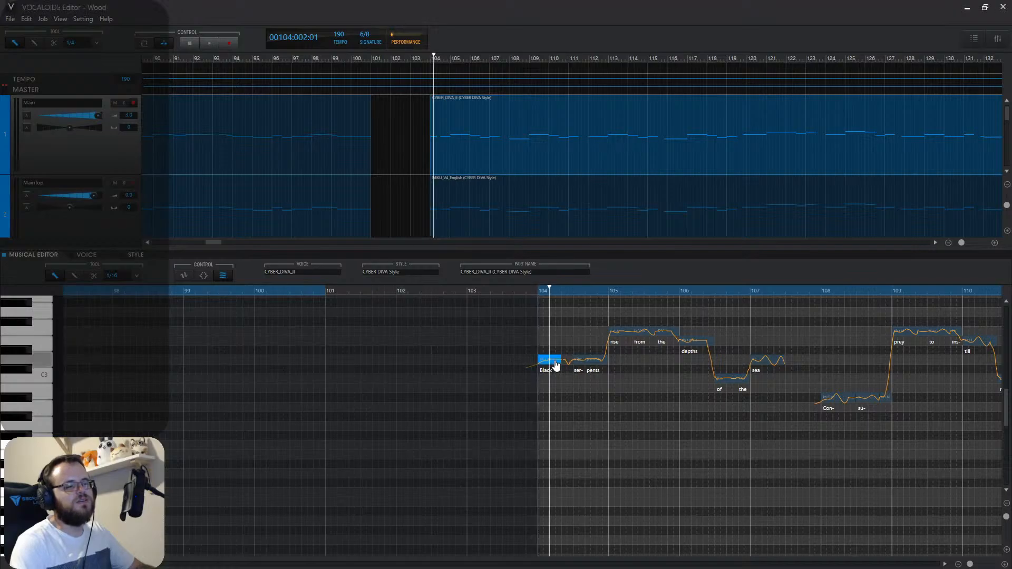
{"action": "left_click", "coordinate": [578, 361]}
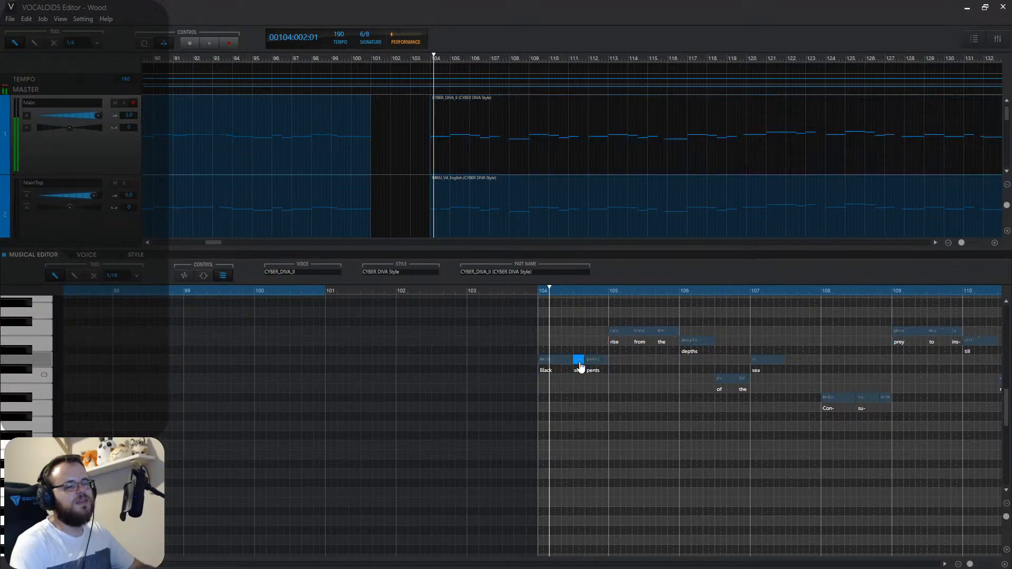
{"action": "key", "text": "Delete"}
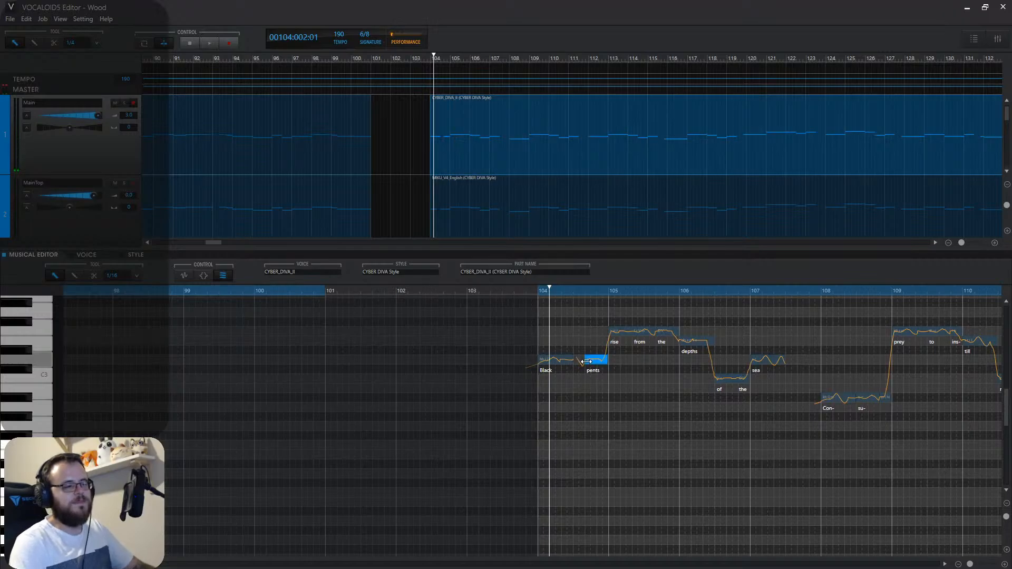
{"action": "left_click_drag", "start_coordinate": [585, 360], "coordinate": [574, 360]}
Split the "Black" note in measure 104 at the second beat and return to the selection tool.
{"action": "left_click", "coordinate": [94, 275]}
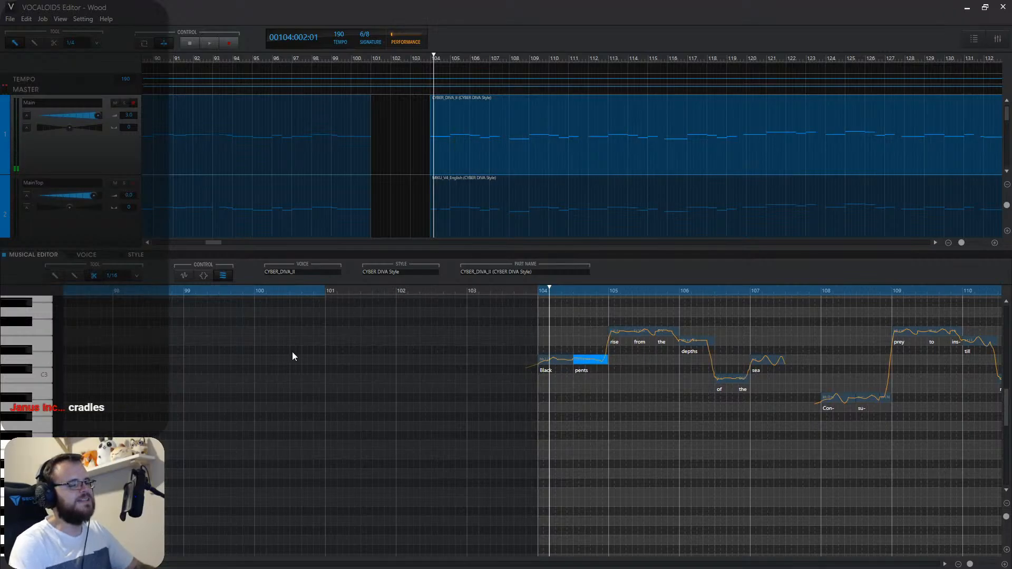
{"action": "left_click", "coordinate": [550, 360]}
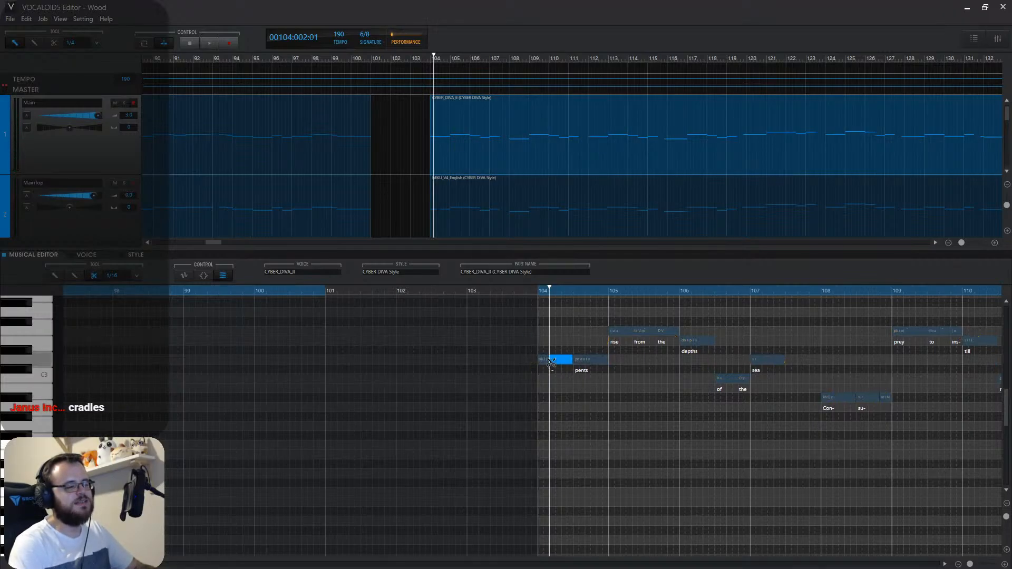
{"action": "left_click", "coordinate": [55, 276]}
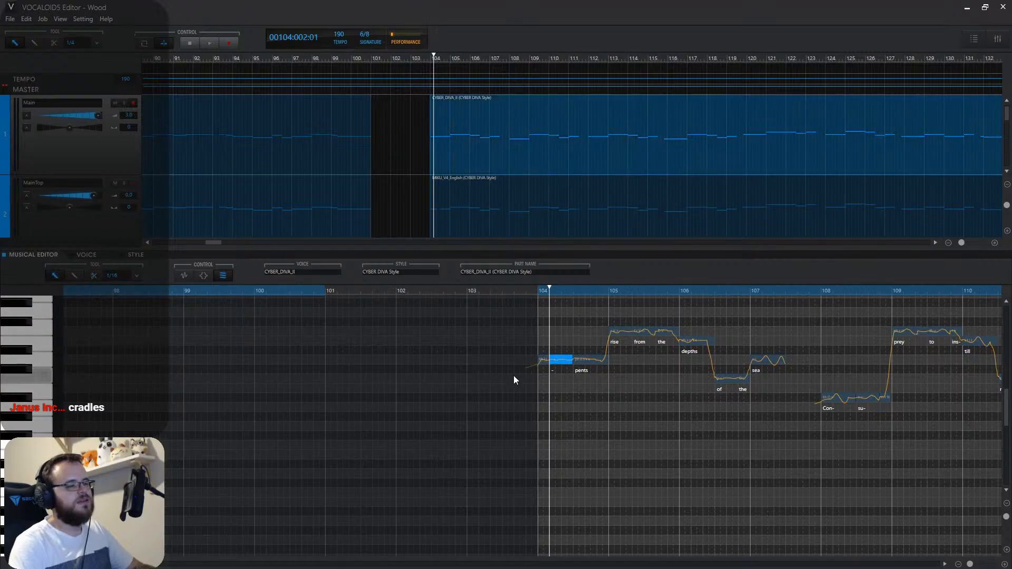
{"action": "left_click", "coordinate": [542, 366]}
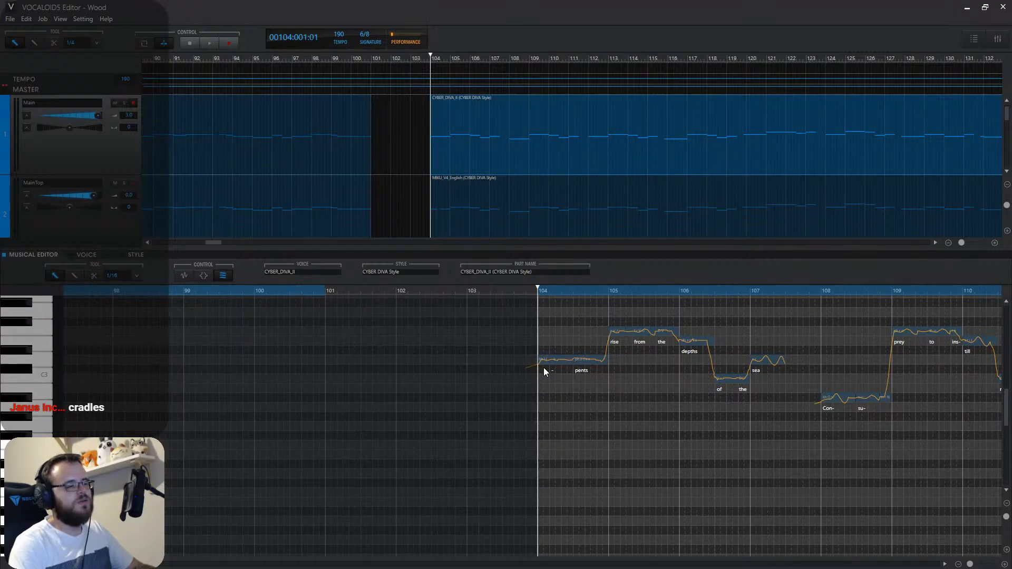
Set the lyrics of the first two notes in measure 104 to "With" and "our", choosing the "Q@" pronunciation for "our".
{"action": "left_click", "coordinate": [1004, 564]}
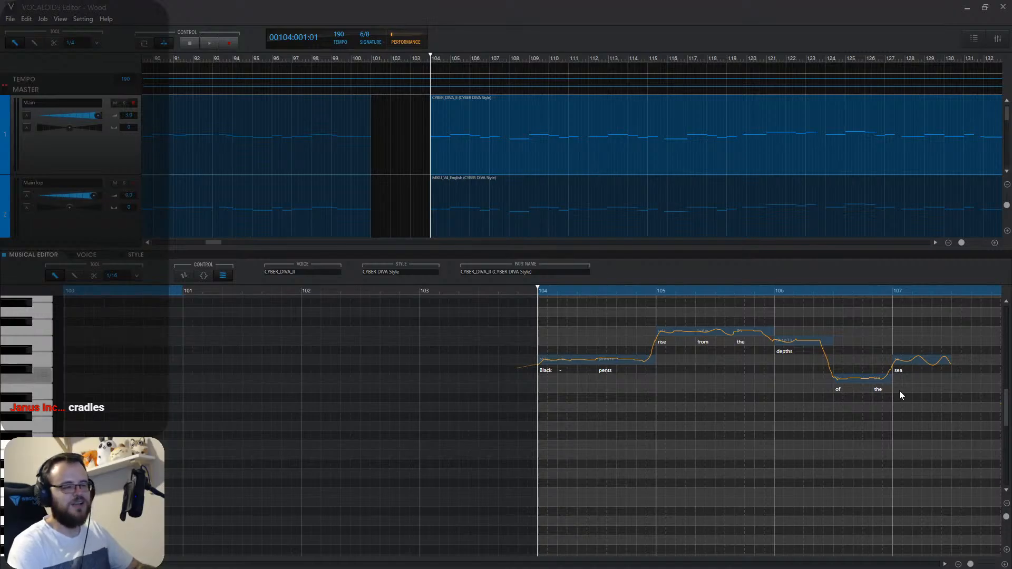
{"action": "double_click", "coordinate": [545, 370]}
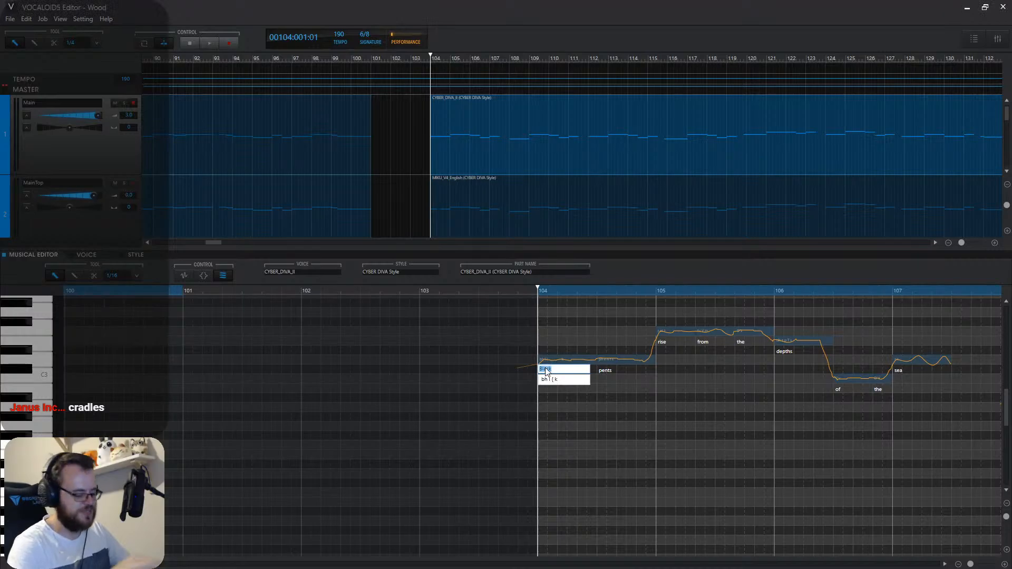
{"action": "type", "text": "W"}
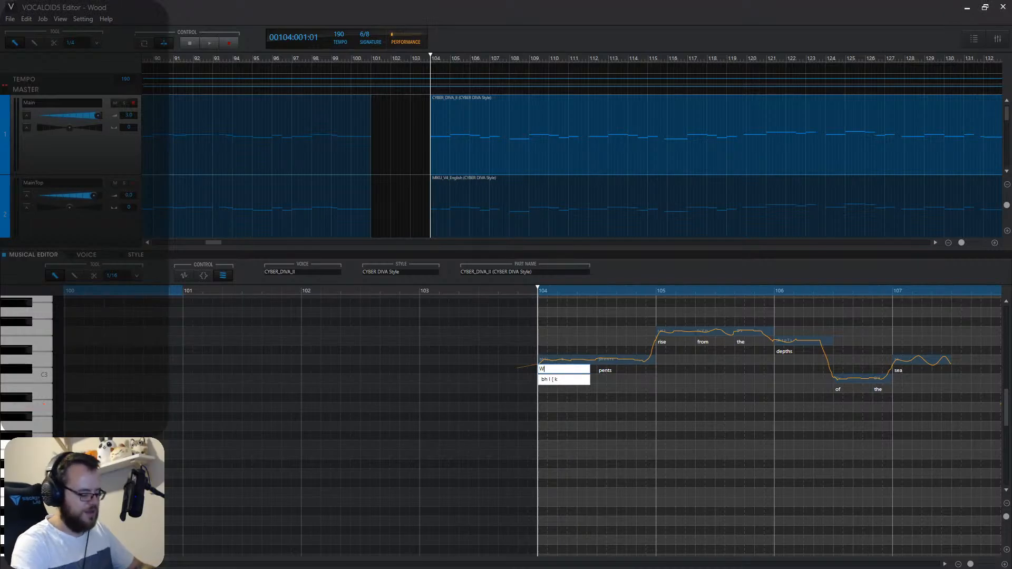
{"action": "type", "text": "ith cu"}
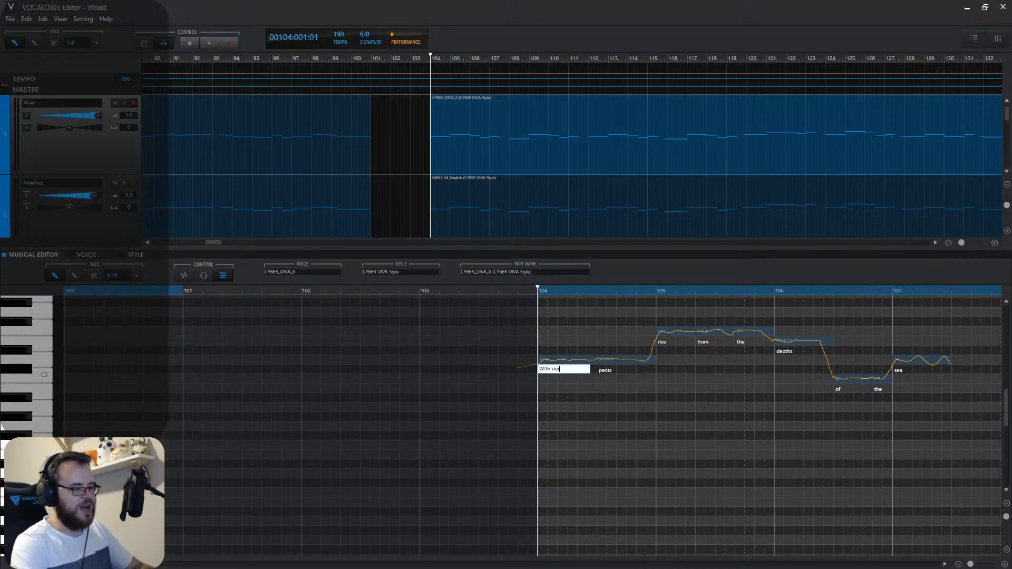
{"action": "type", "text": "r"}
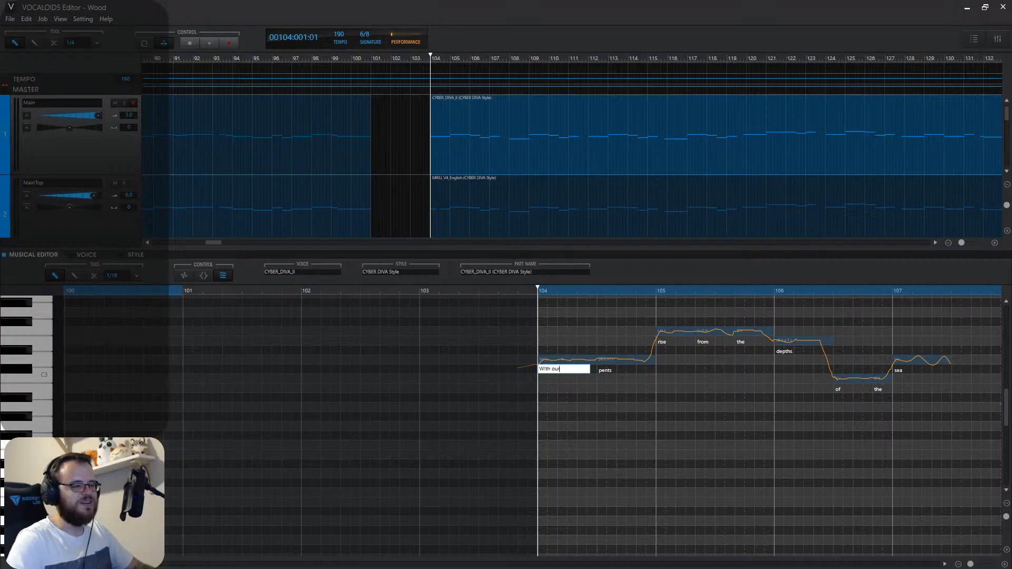
{"action": "key", "text": "BackSpace"}
{"action": "key", "text": "Return"}
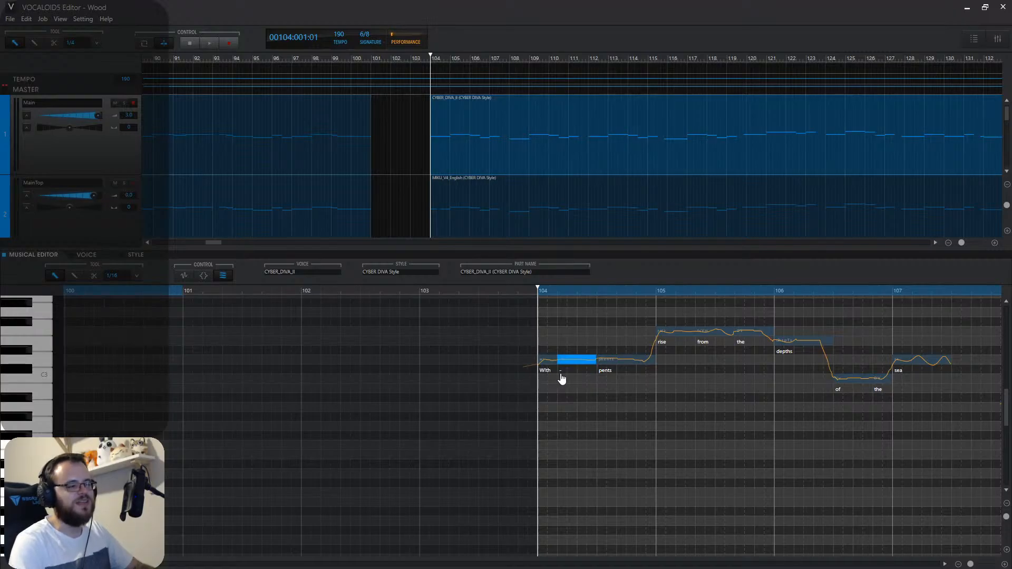
{"action": "double_click", "coordinate": [563, 370]}
{"action": "type", "text": "our"}
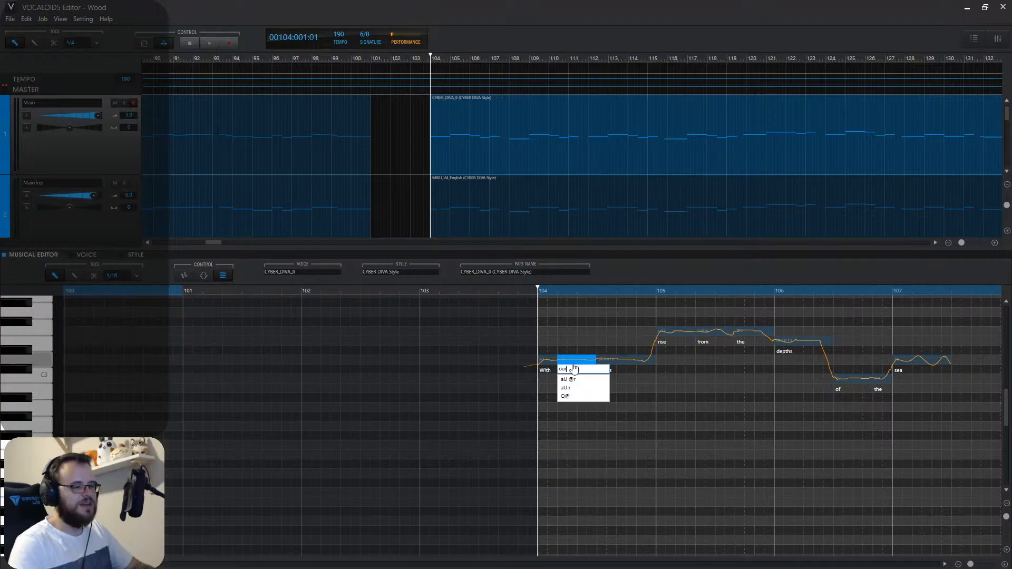
{"action": "left_click", "coordinate": [561, 395]}
Enter the lyrics "sails raised we will" starting at the third note of measure 104.
{"action": "double_click", "coordinate": [606, 373]}
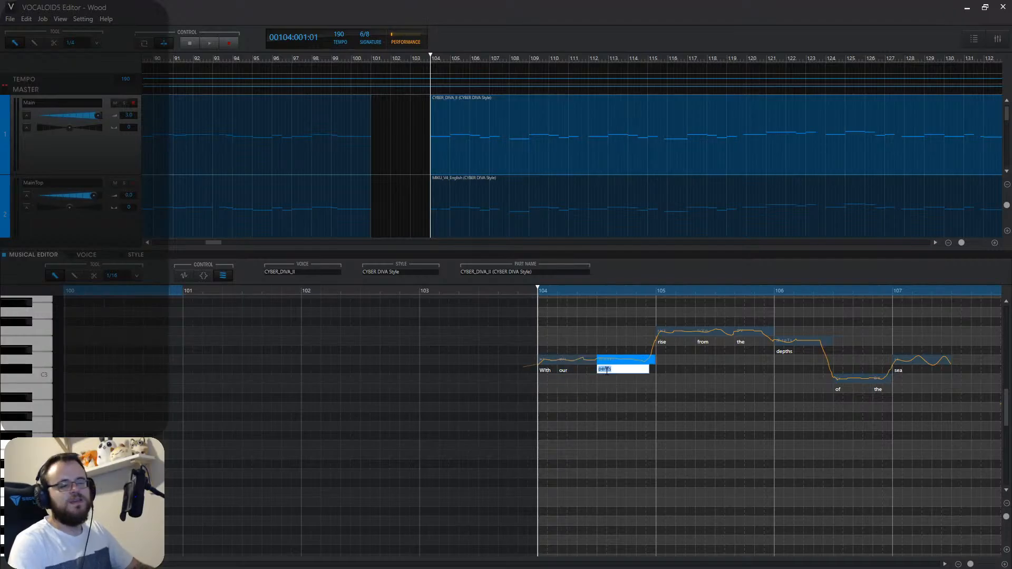
{"action": "type", "text": "sails"}
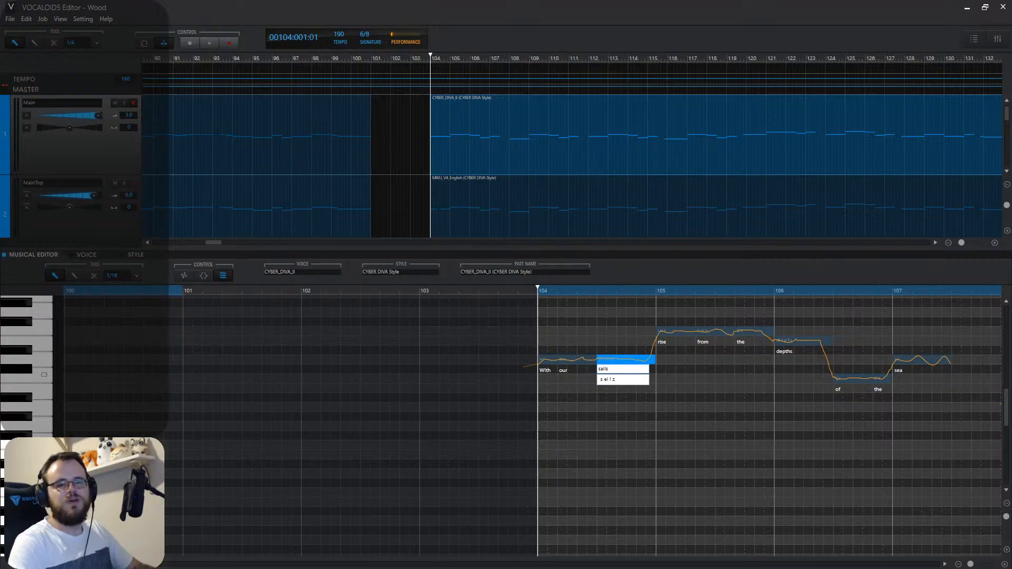
{"action": "type", "text": " raised we will"}
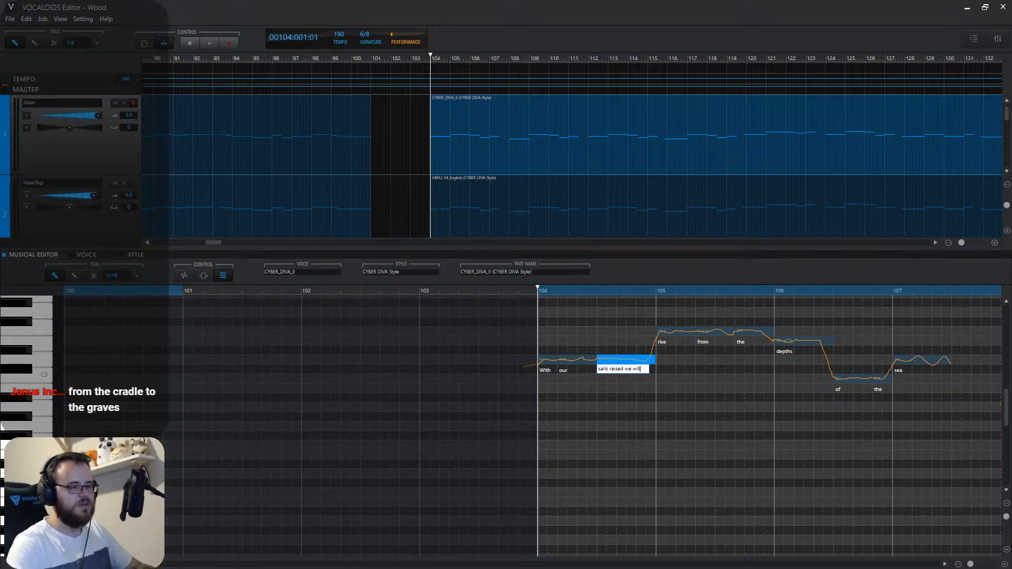
{"action": "key", "text": "Return"}
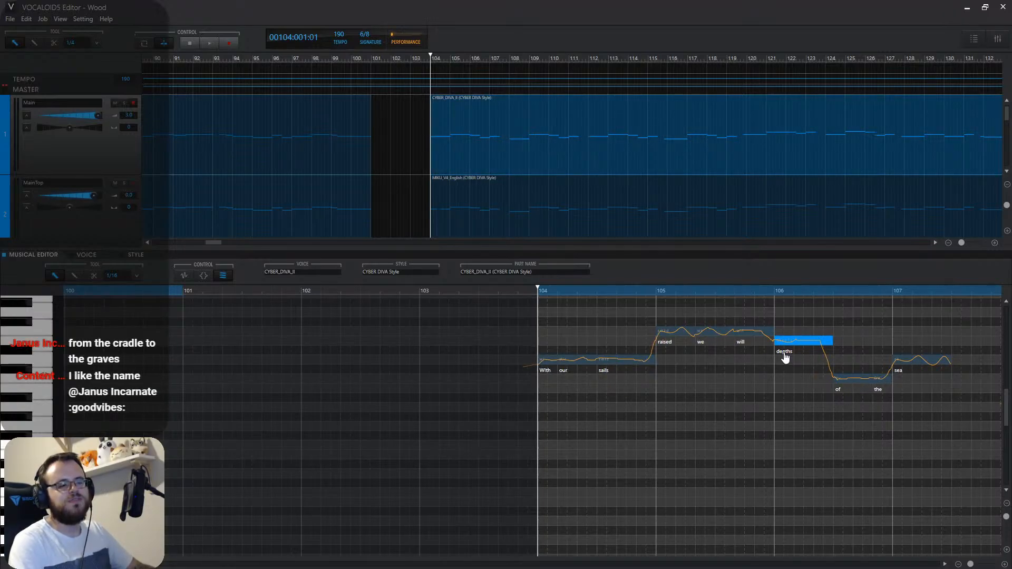
Enter the lyrics "conquer the waves" starting at the first note of measure 106, and play the line from measure 104.
{"action": "double_click", "coordinate": [785, 358]}
{"action": "type", "text": "conq"}
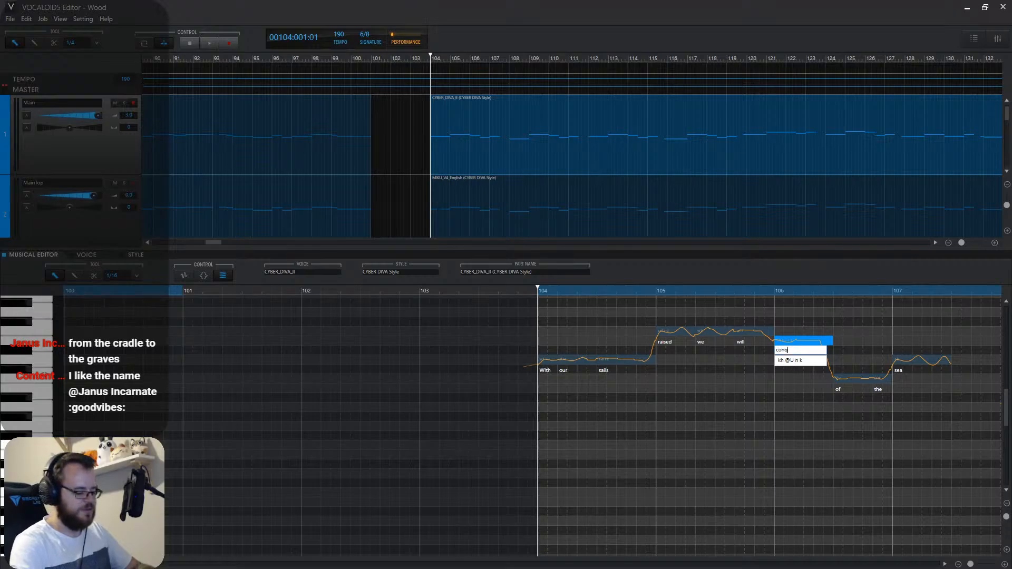
{"action": "type", "text": "uer"}
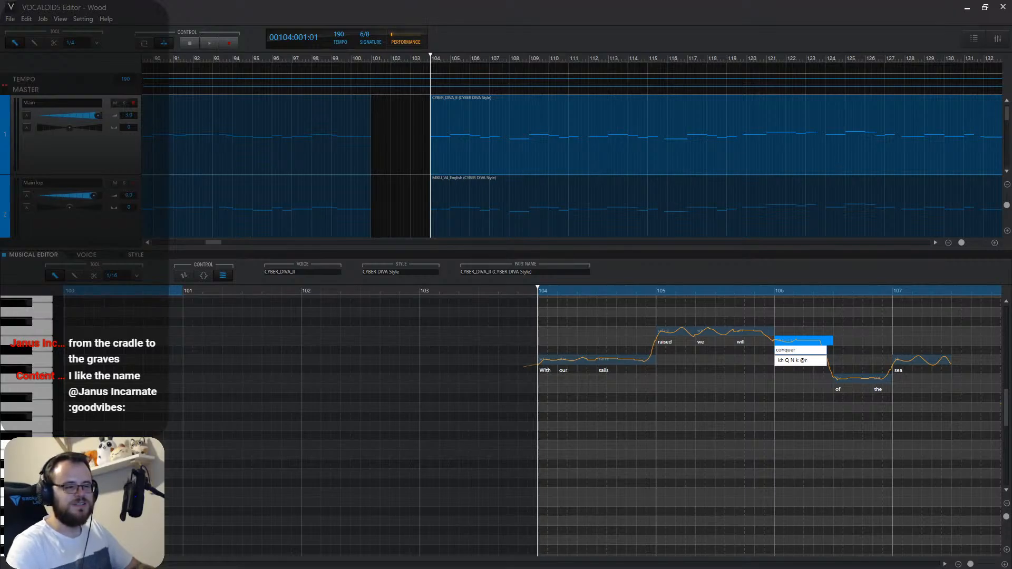
{"action": "type", "text": " the waves"}
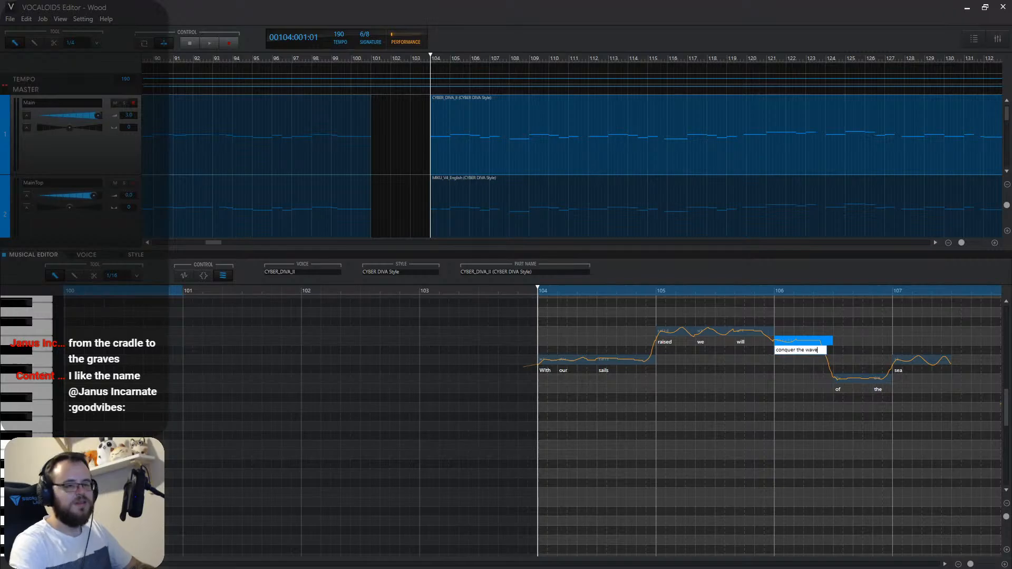
{"action": "key", "text": "Return"}
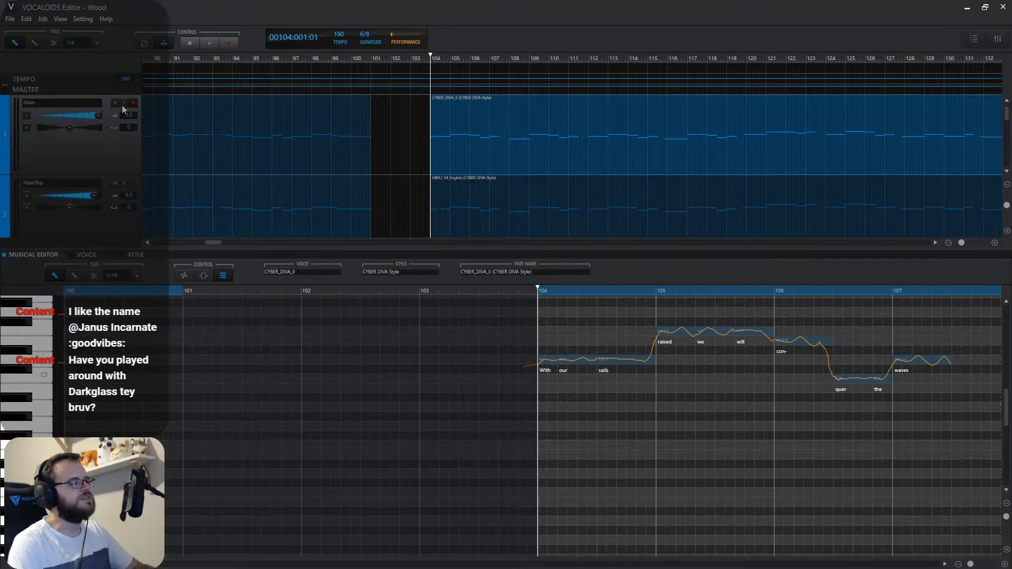
{"action": "key", "text": "space"}
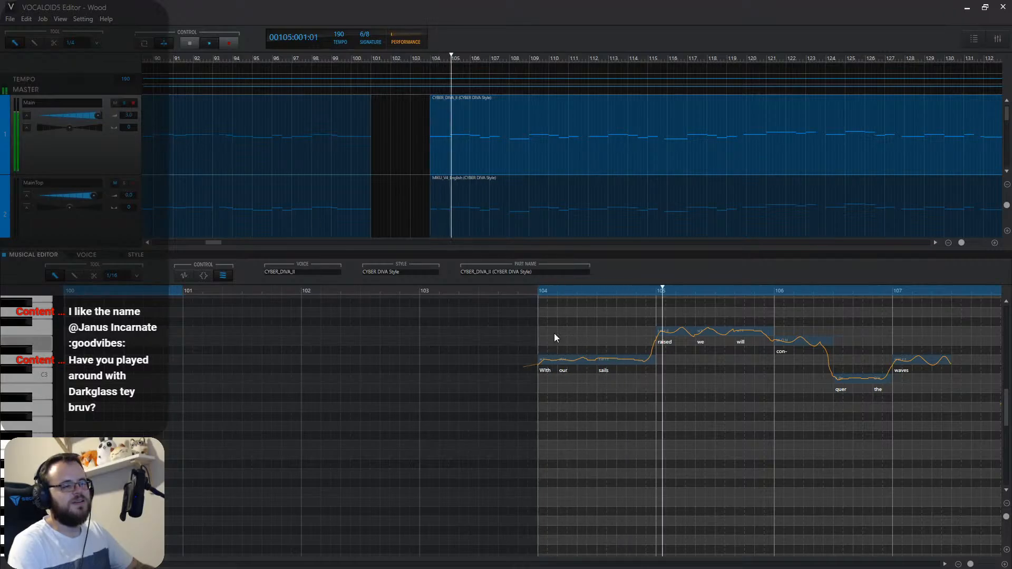
Replay the line from measure 104, and enter the lyrics "Owned by the sea" starting at the first note of measure 108.
{"action": "left_click", "coordinate": [531, 290]}
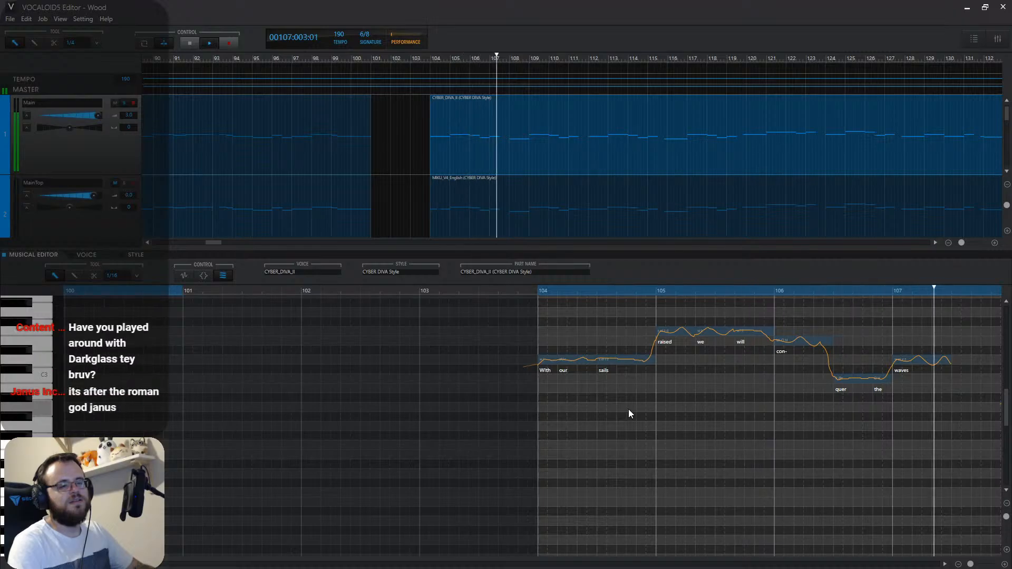
{"action": "key", "text": "space"}
{"action": "left_click_drag", "start_coordinate": [146, 563], "coordinate": [152, 563]}
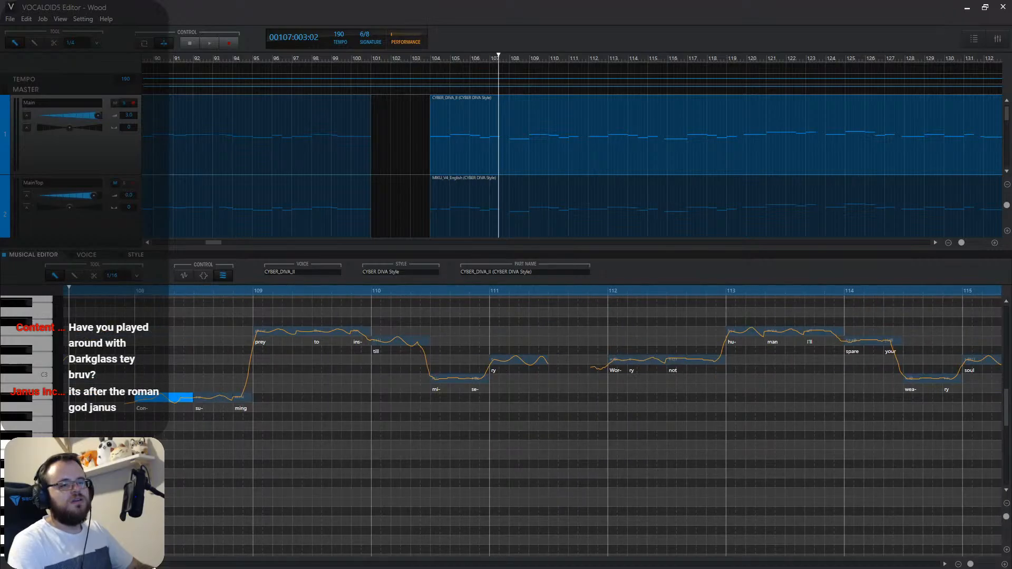
{"action": "double_click", "coordinate": [142, 408]}
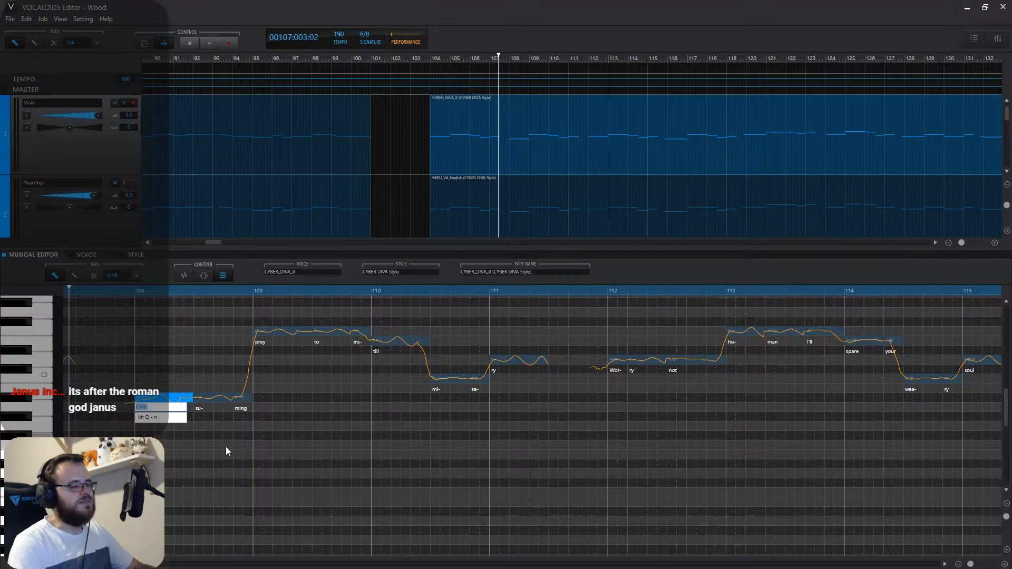
{"action": "type", "text": "Owned by"}
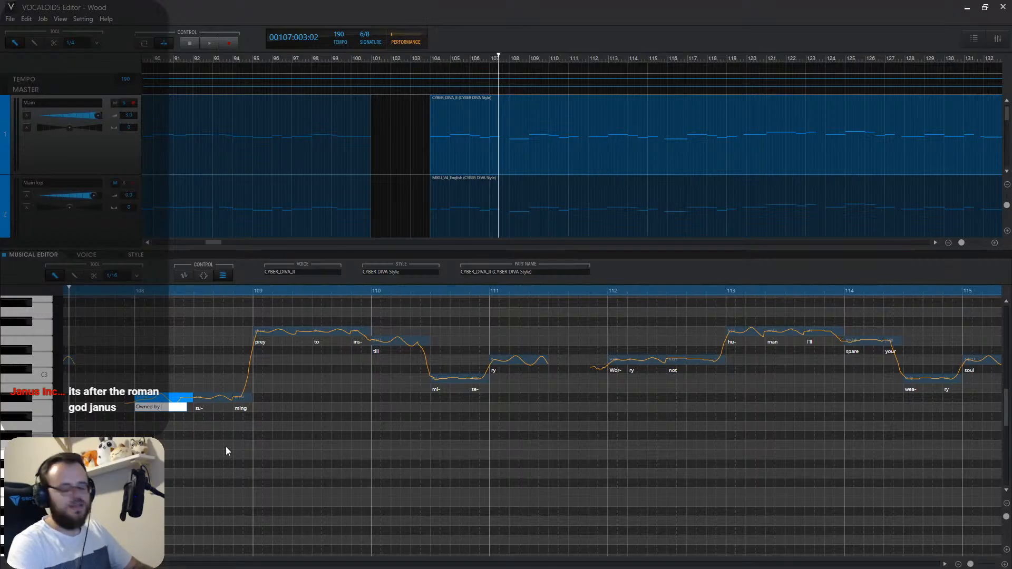
{"action": "type", "text": " the sea"}
{"action": "key", "text": "Return"}
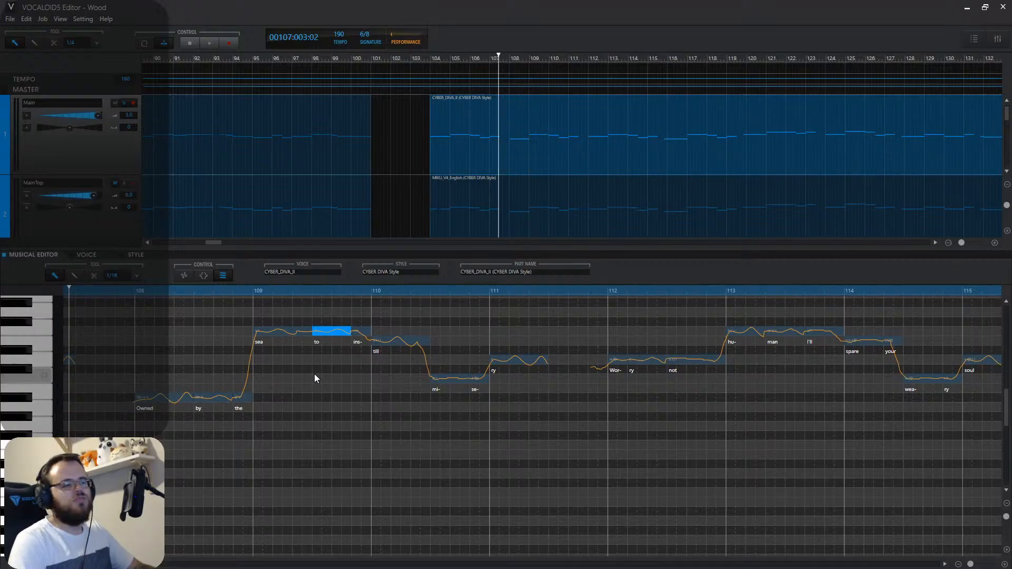
Set the lyrics of the second and third notes in measure 109 to "from" and "our".
{"action": "type", "text": "to"}
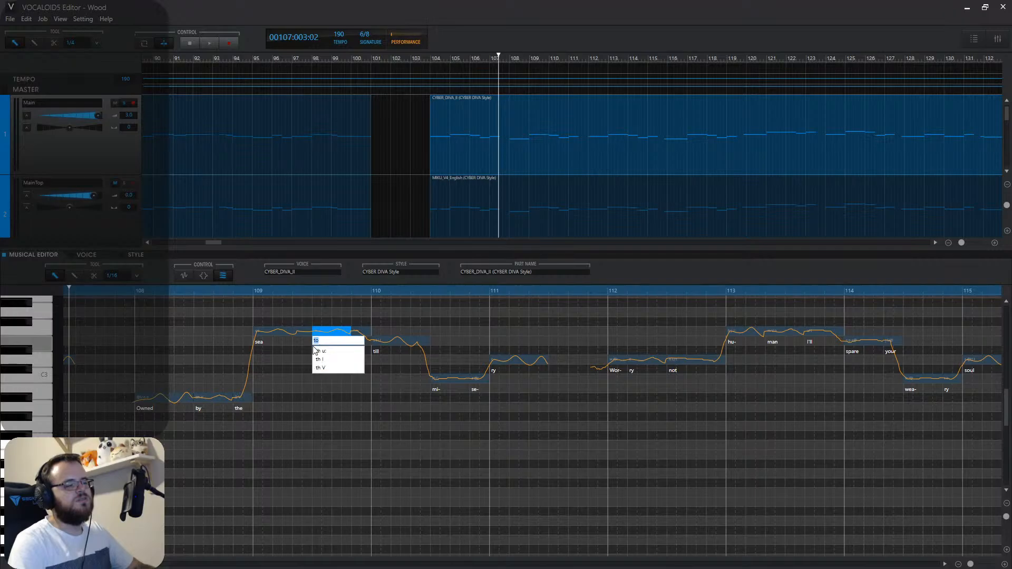
{"action": "left_click", "coordinate": [265, 372]}
{"action": "left_click", "coordinate": [343, 334]}
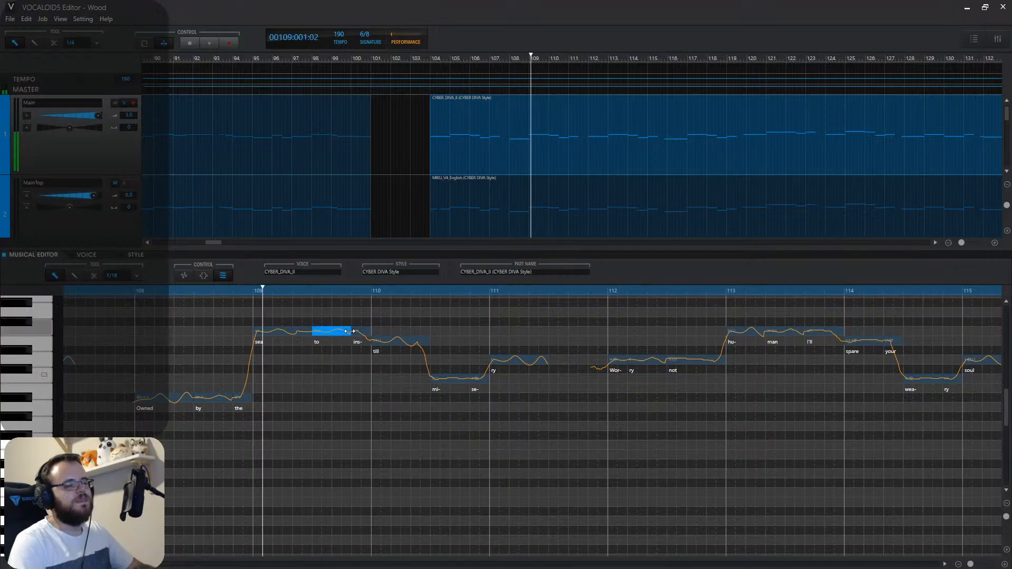
{"action": "double_click", "coordinate": [319, 335]}
{"action": "type", "text": "from o"}
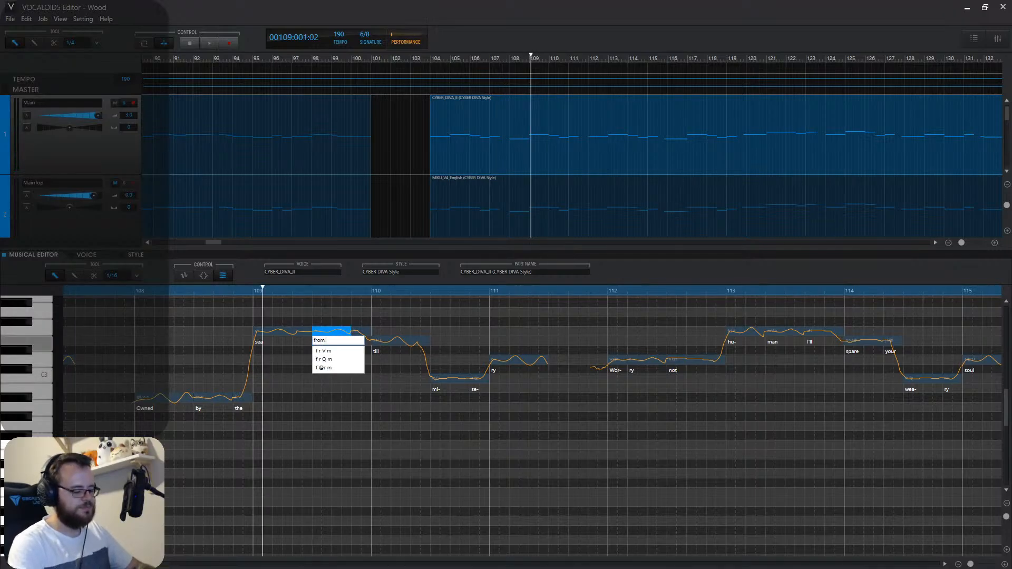
{"action": "key", "text": "BackSpace"}
{"action": "key", "text": "Return"}
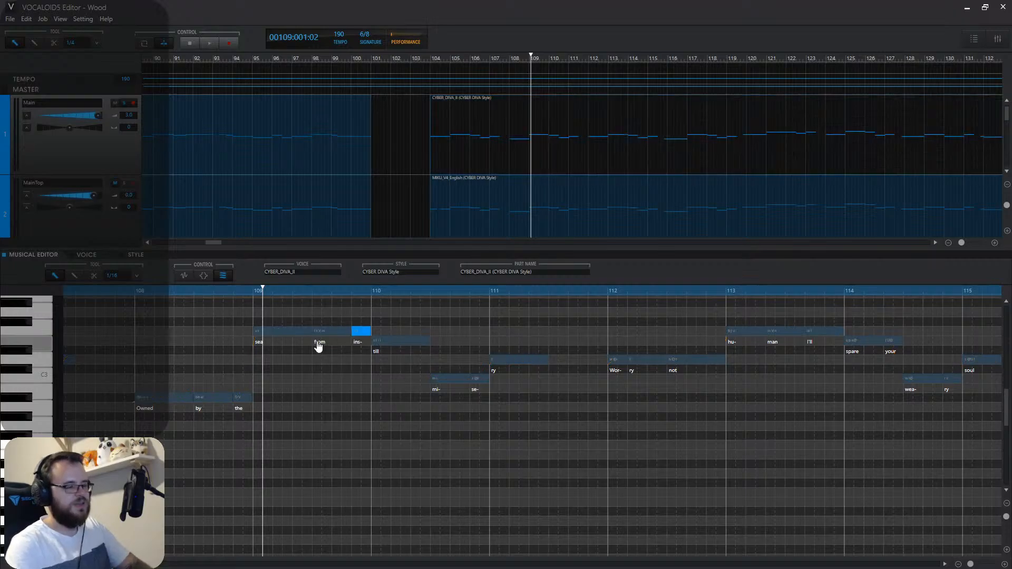
{"action": "double_click", "coordinate": [360, 341]}
{"action": "type", "text": "out"}
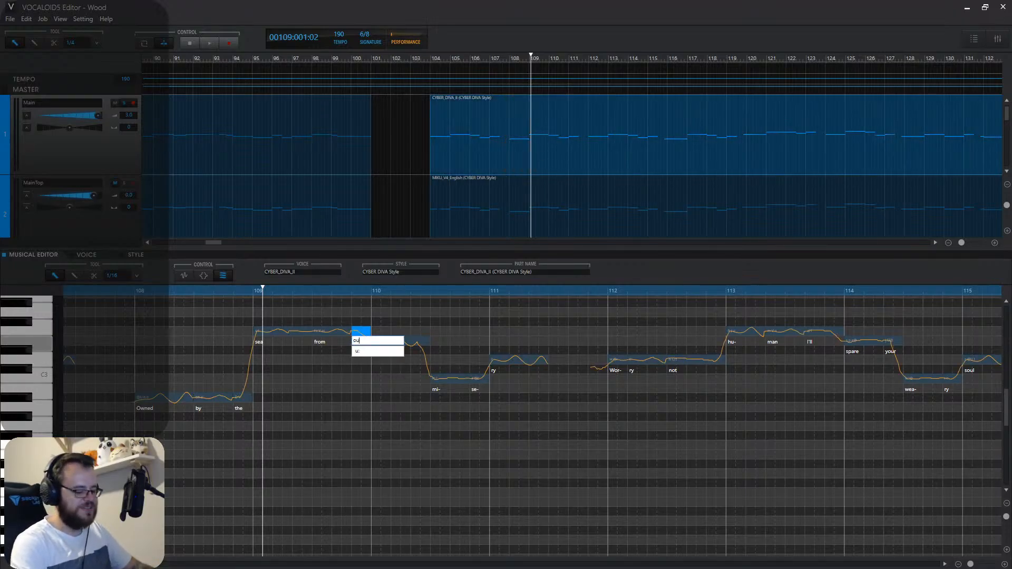
{"action": "key", "text": "Return"}
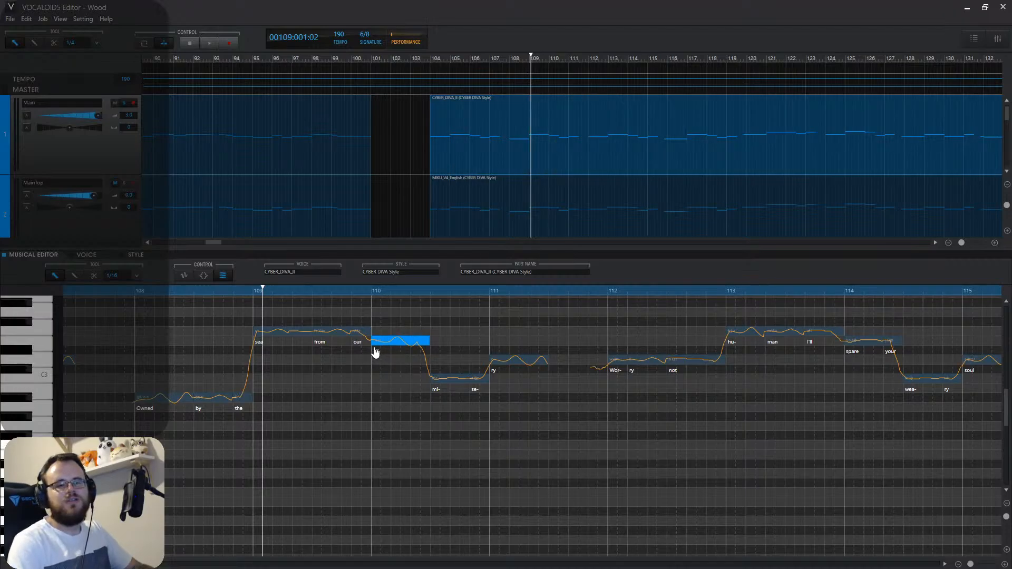
Enter the lyrics "births to" starting at the first note of measure 110.
{"action": "double_click", "coordinate": [375, 348]}
{"action": "type", "text": "birth"}
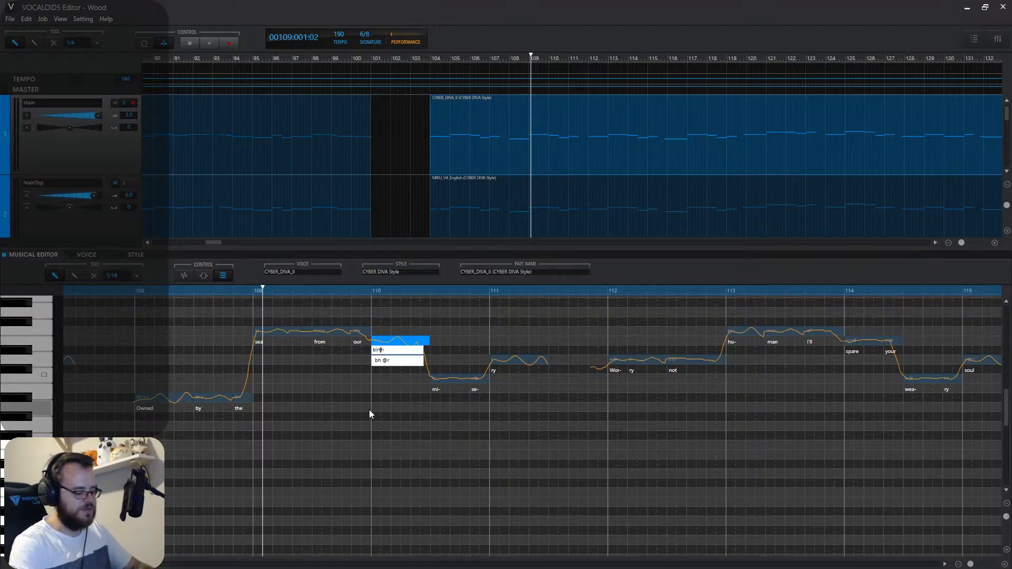
{"action": "type", "text": "s to o"}
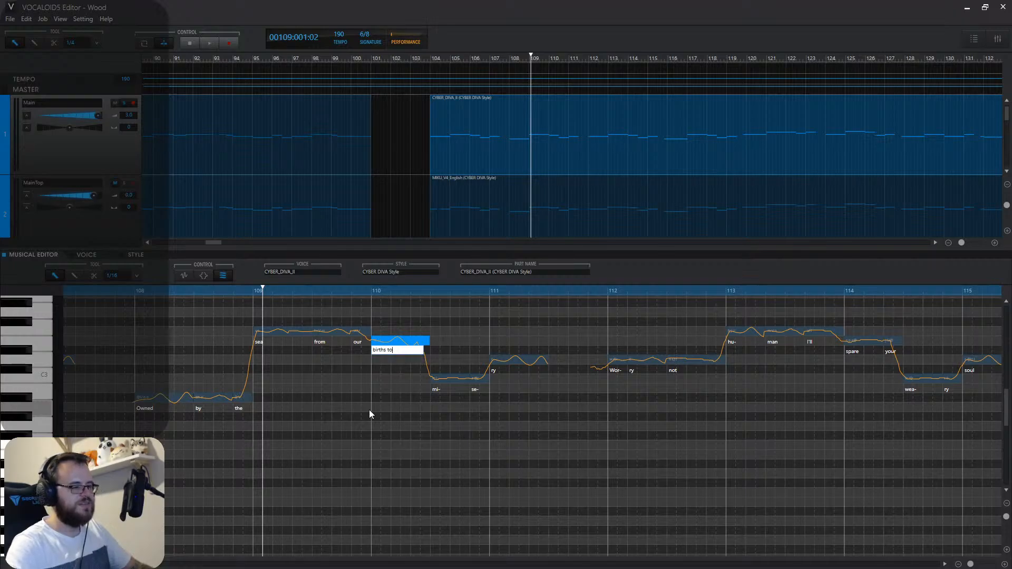
{"action": "key", "text": "Return"}
Shorten the "to" note in measure 110 to end at beat 5 and extend the following note back to meet it.
{"action": "left_click", "coordinate": [451, 378]}
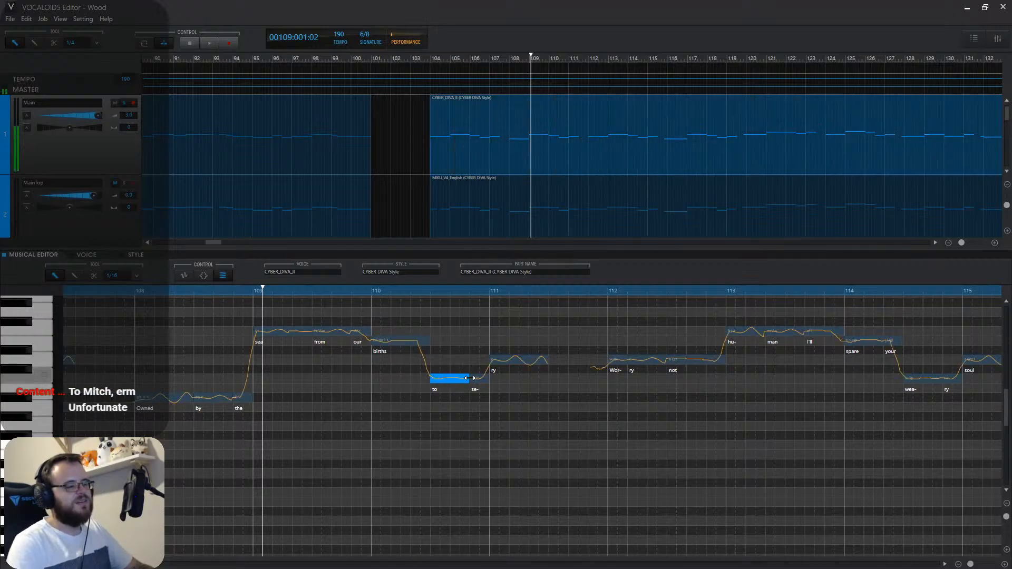
{"action": "left_click_drag", "start_coordinate": [454, 377], "coordinate": [450, 378]}
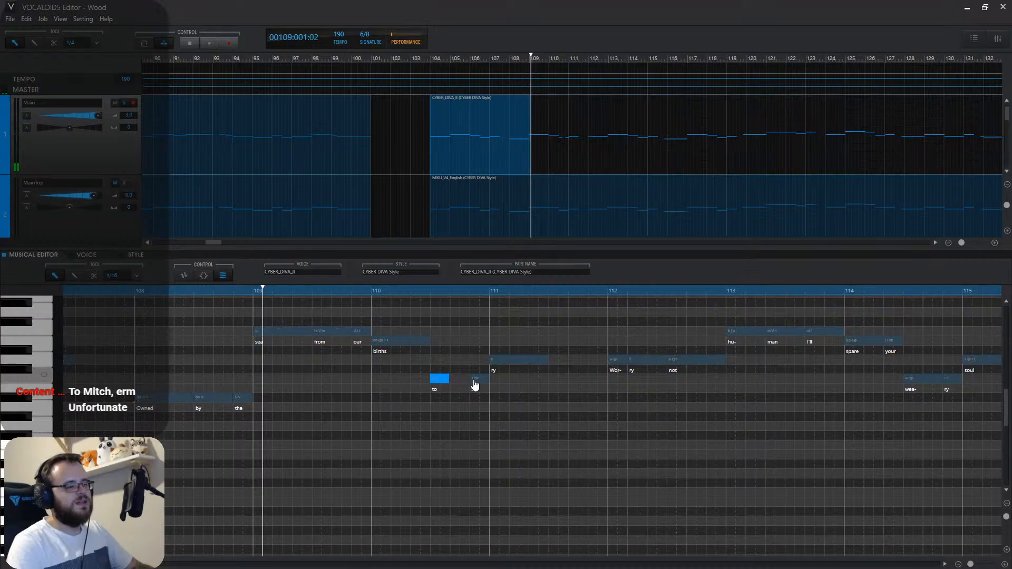
{"action": "left_click", "coordinate": [472, 378]}
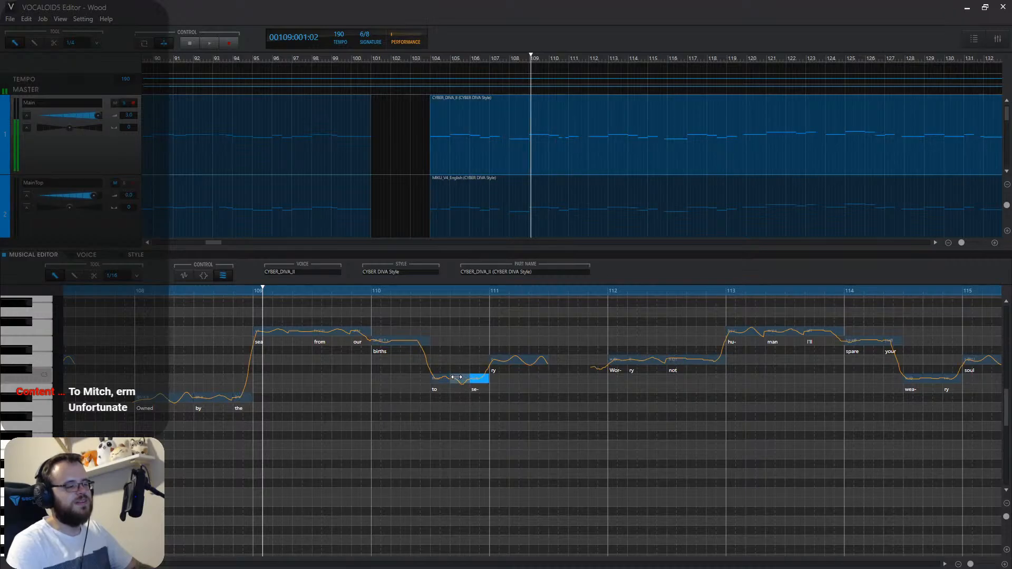
Set the lyric of the last note in measure 110 to "our" and the first note of measure 111 to "graves".
{"action": "double_click", "coordinate": [456, 389]}
{"action": "type", "text": "our"}
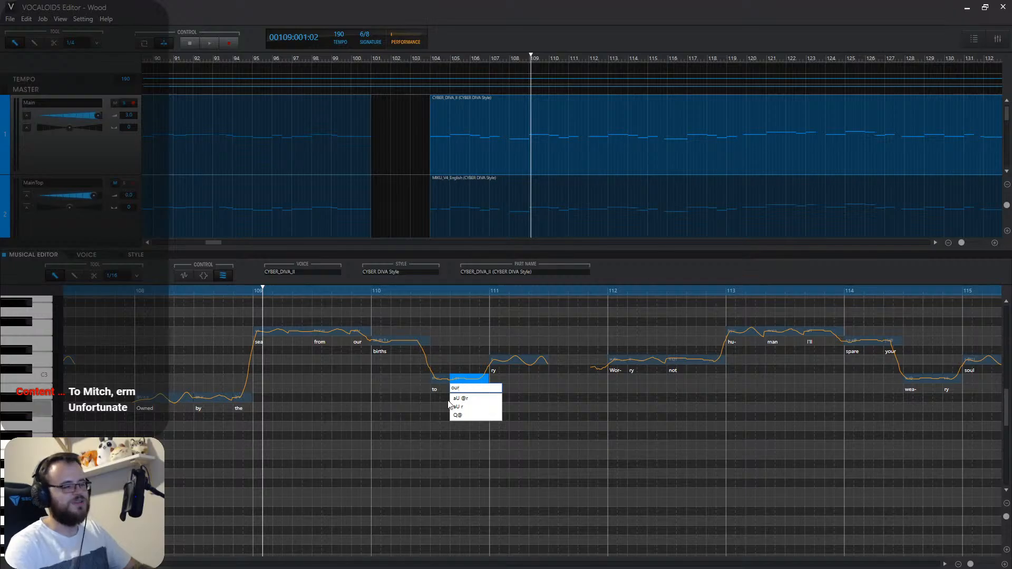
{"action": "key", "text": "Return"}
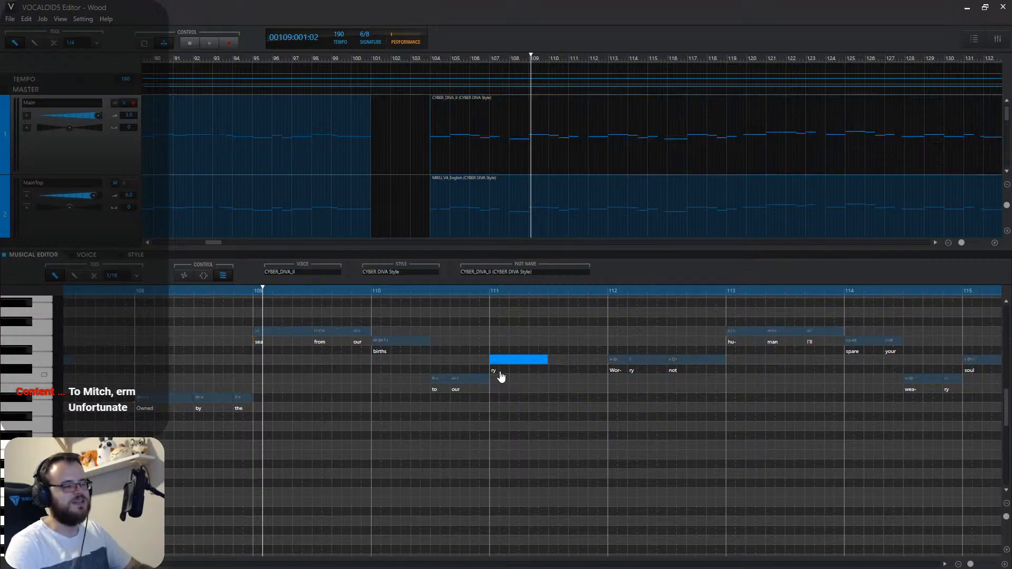
{"action": "double_click", "coordinate": [494, 370]}
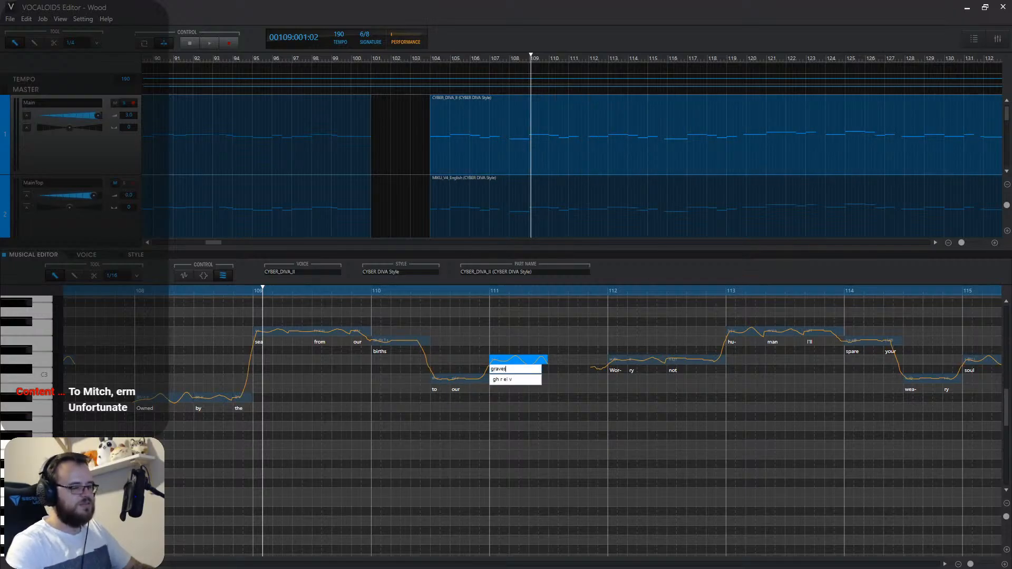
{"action": "type", "text": "graves"}
{"action": "key", "text": "Return"}
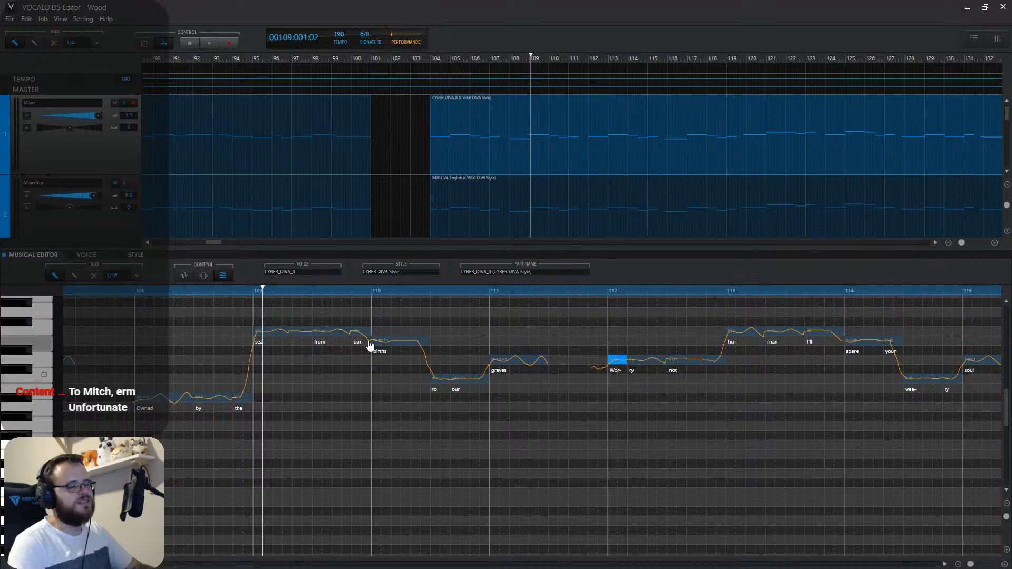
Change the lyric of the first note in measure 110 to "birth".
{"action": "double_click", "coordinate": [387, 343]}
{"action": "key", "text": "BackSpace"}
{"action": "key", "text": "Return"}
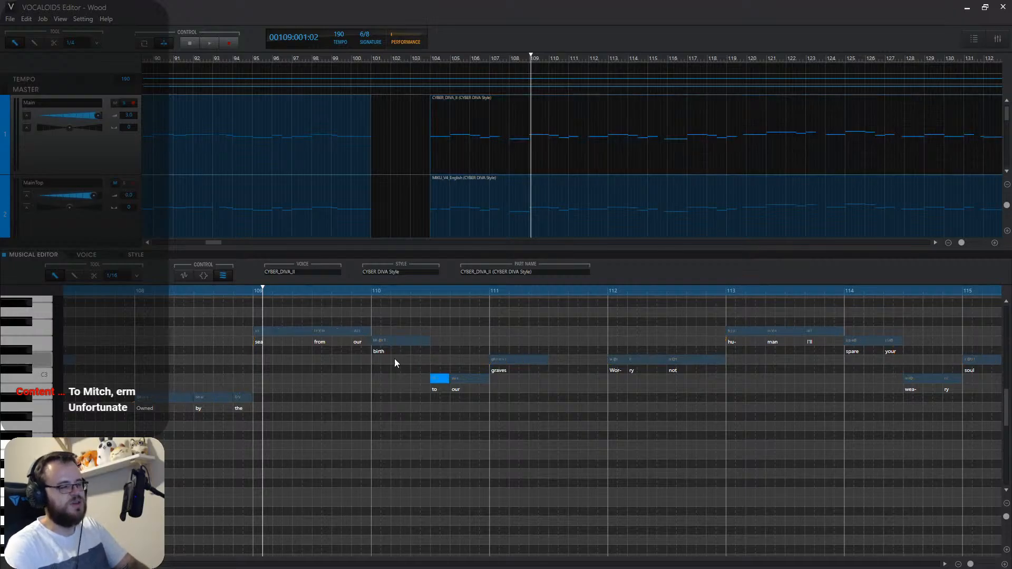
Play the line through measure 111 twice, replaying it from measure 108.
{"action": "key", "text": "space"}
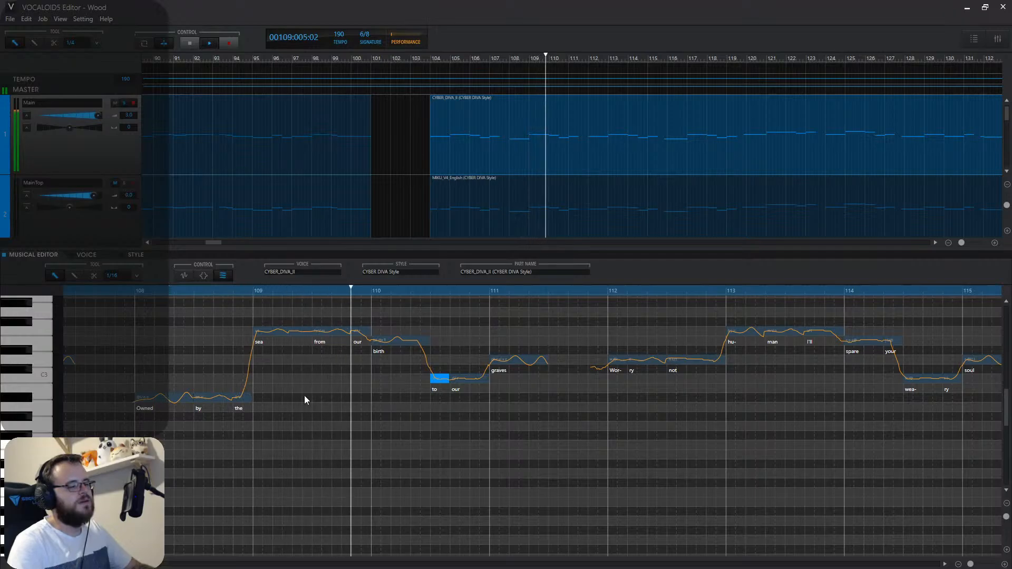
{"action": "key", "text": "space"}
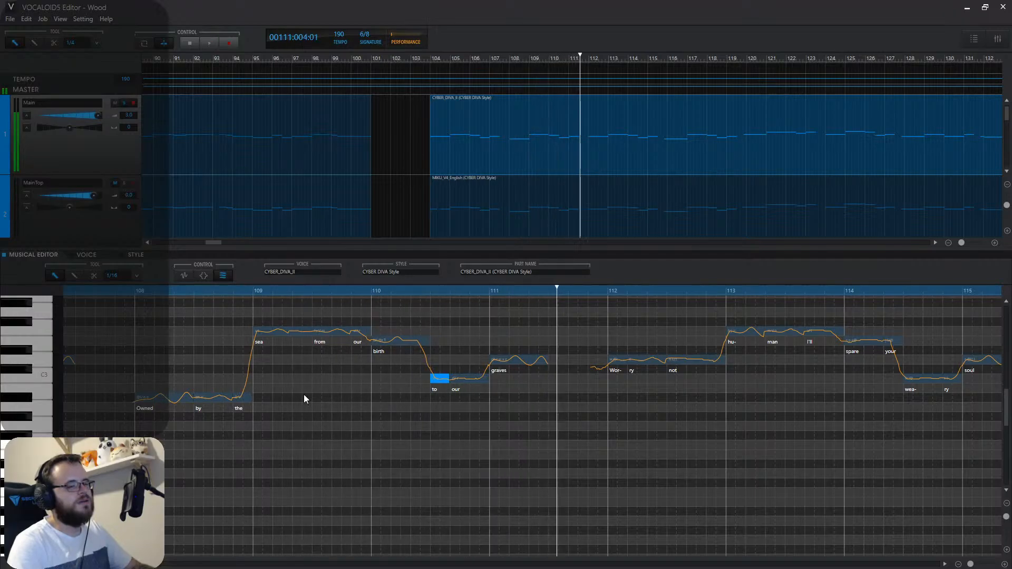
{"action": "left_click", "coordinate": [110, 290]}
{"action": "key", "text": "space"}
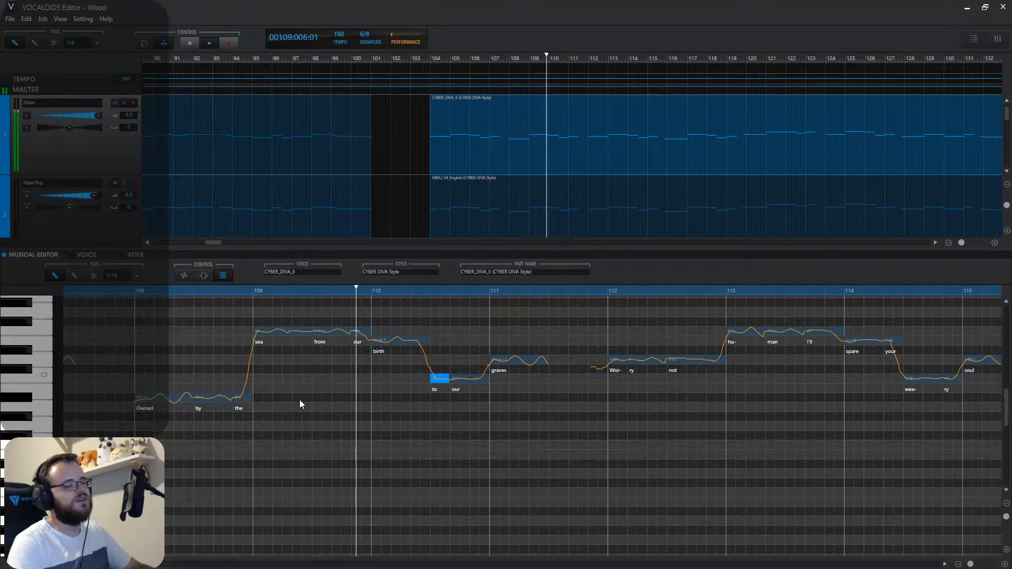
{"action": "key", "text": "space"}
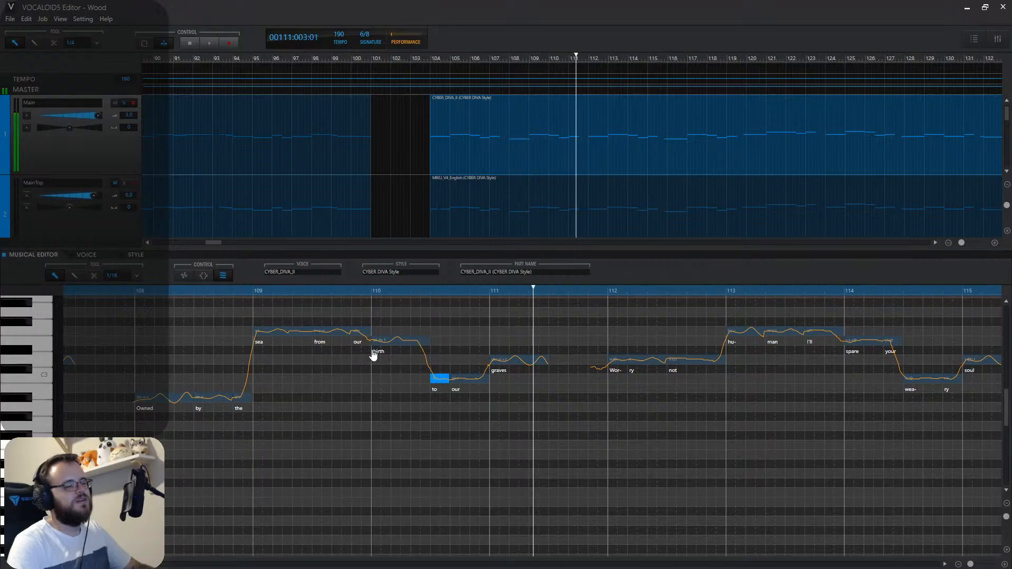
Split the "birth" note in measure 110 at the third beat and return to the selection tool.
{"action": "left_click", "coordinate": [94, 277]}
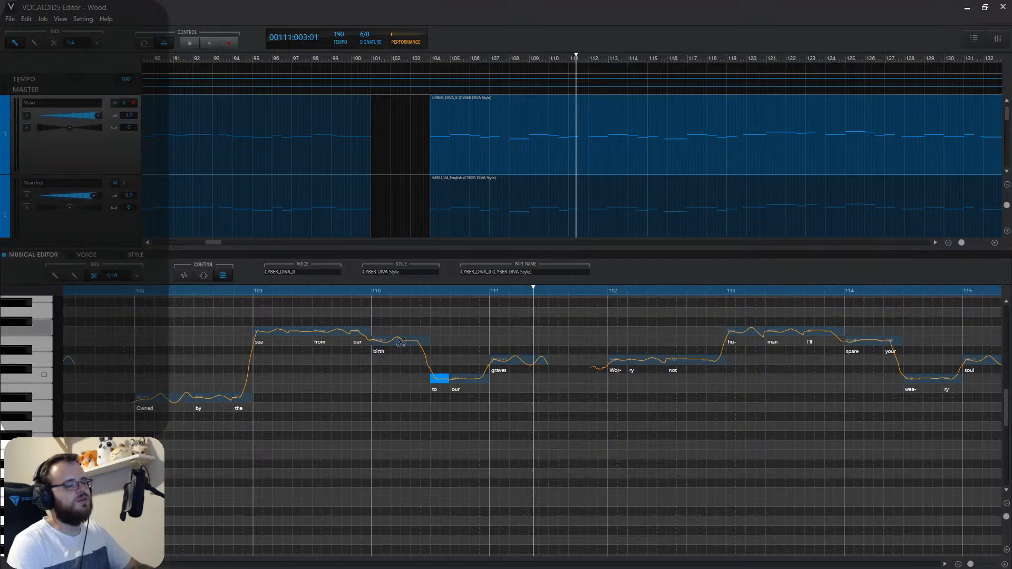
{"action": "left_click", "coordinate": [413, 343]}
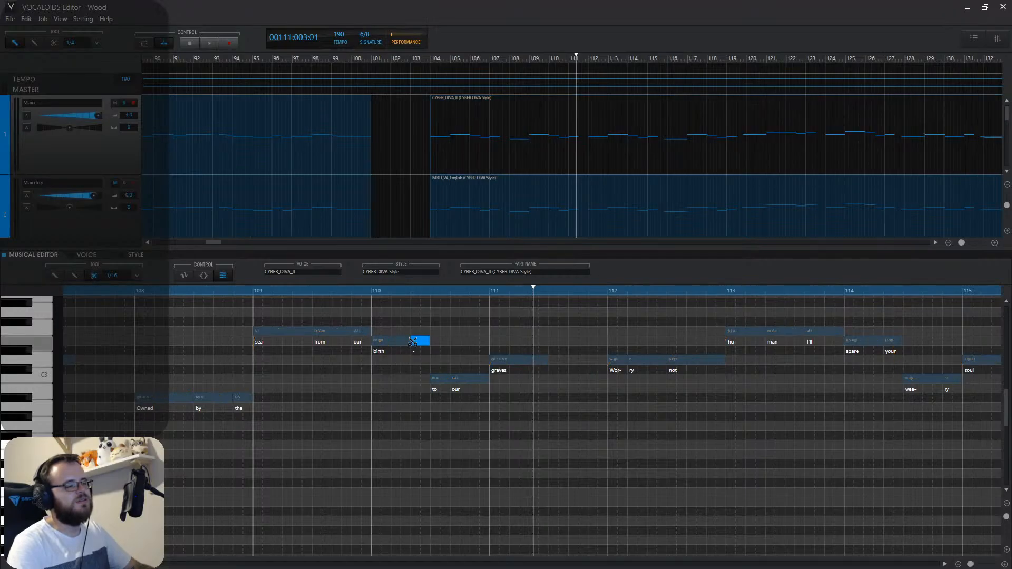
{"action": "left_click", "coordinate": [60, 276]}
Shorten the "our" note in measure 110 to start at beat 6 and lengthen the "to" note to meet it.
{"action": "left_click", "coordinate": [456, 382]}
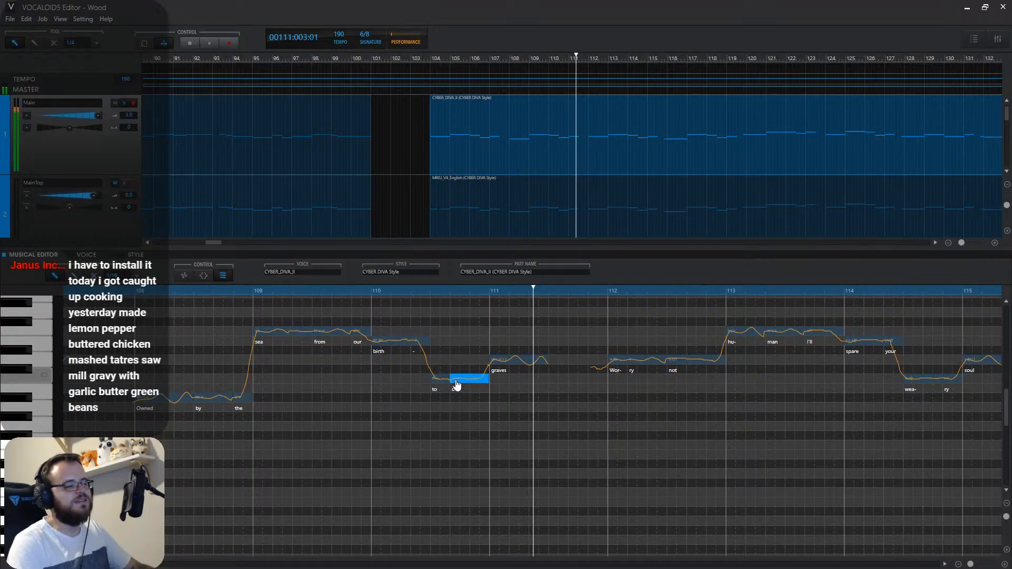
{"action": "left_click_drag", "start_coordinate": [451, 379], "coordinate": [469, 379]}
{"action": "left_click", "coordinate": [446, 379]}
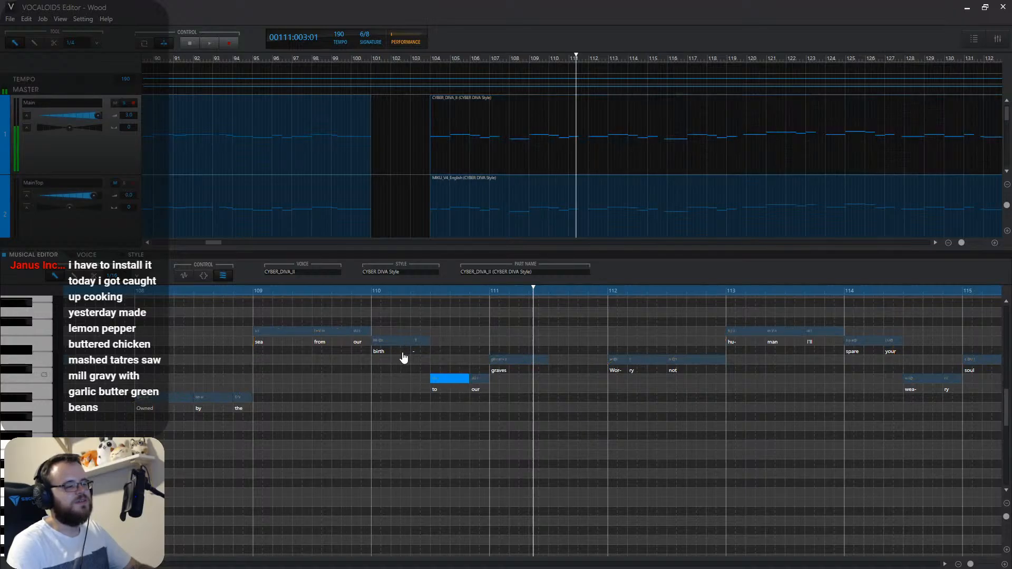
Enter the lyric "cradles" across the first two notes of measure 110, and play the line from measure 108 to measure 111.
{"action": "double_click", "coordinate": [382, 352]}
{"action": "type", "text": "cradles"}
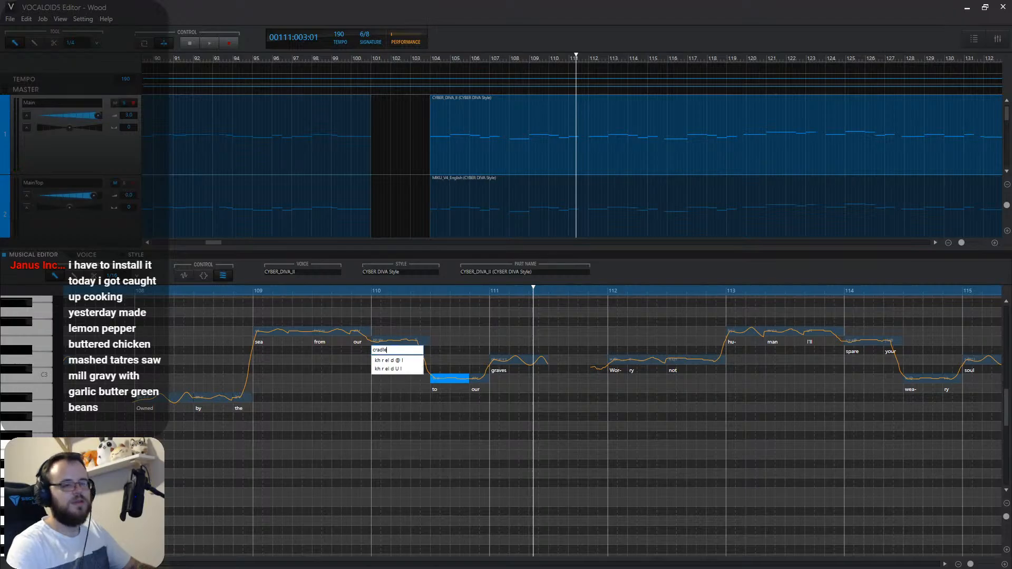
{"action": "key", "text": "Return"}
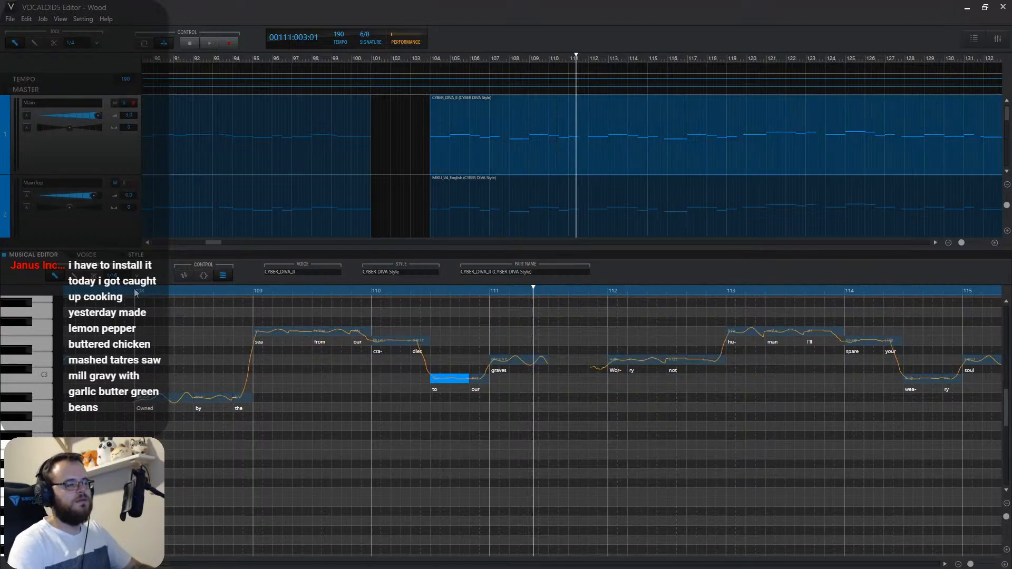
{"action": "left_click", "coordinate": [132, 292]}
{"action": "key", "text": "space"}
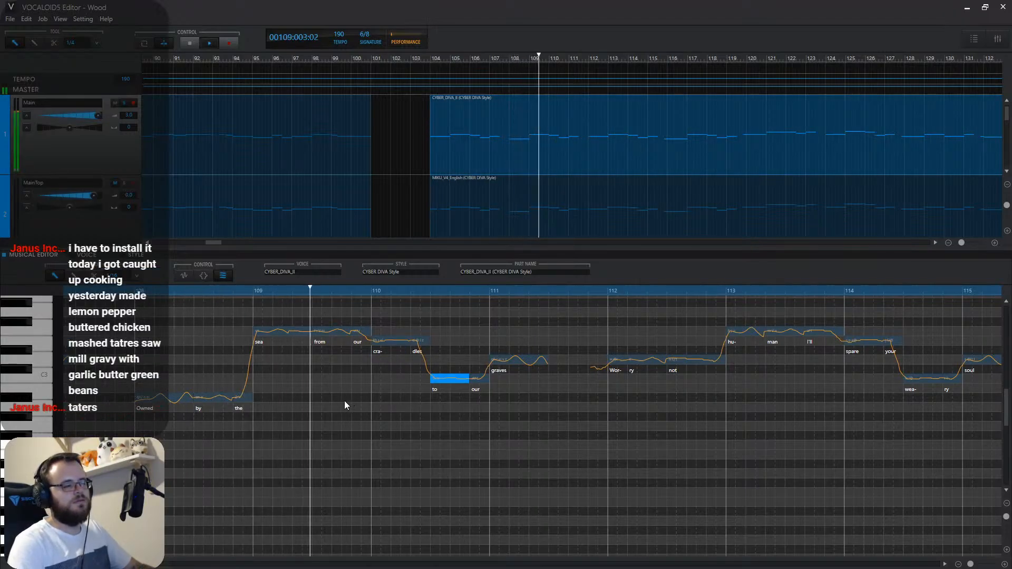
{"action": "key", "text": "space"}
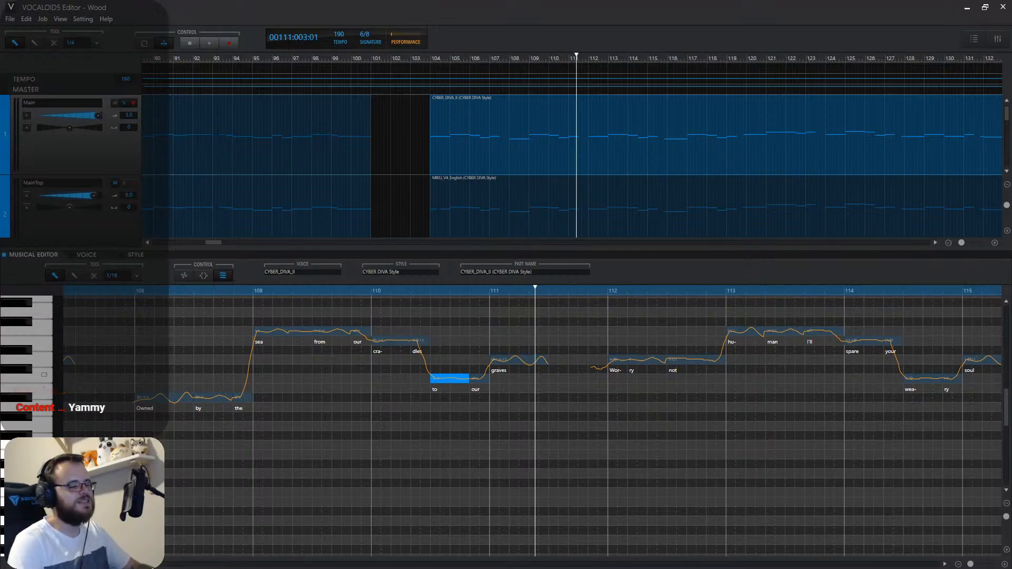
Open the MIKU_V4_English part at measure 104 on the MainTop track for editing.
{"action": "scroll", "coordinate": [532, 422], "scroll_direction": "left", "scroll_amount": 5}
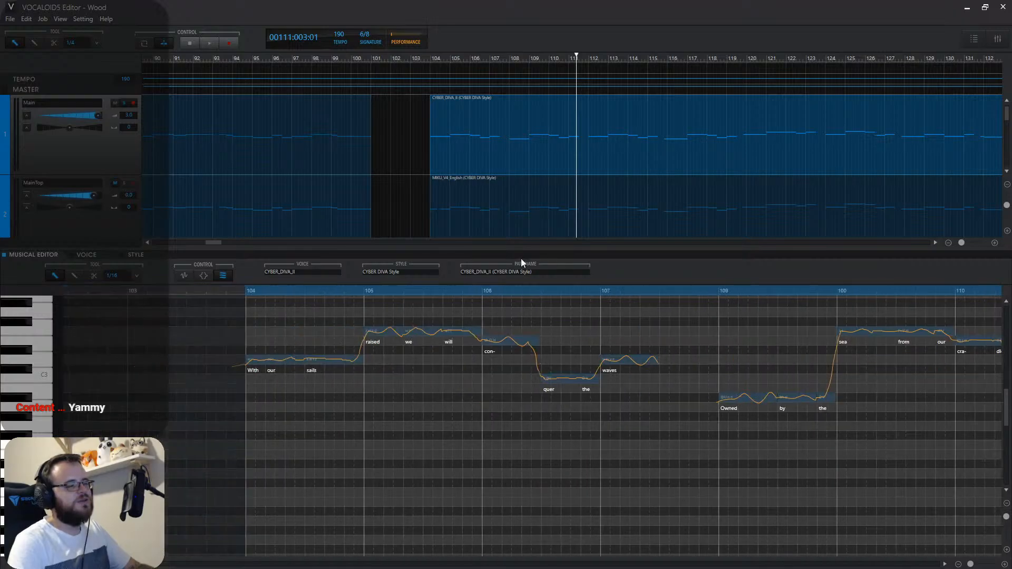
{"action": "left_click", "coordinate": [507, 206]}
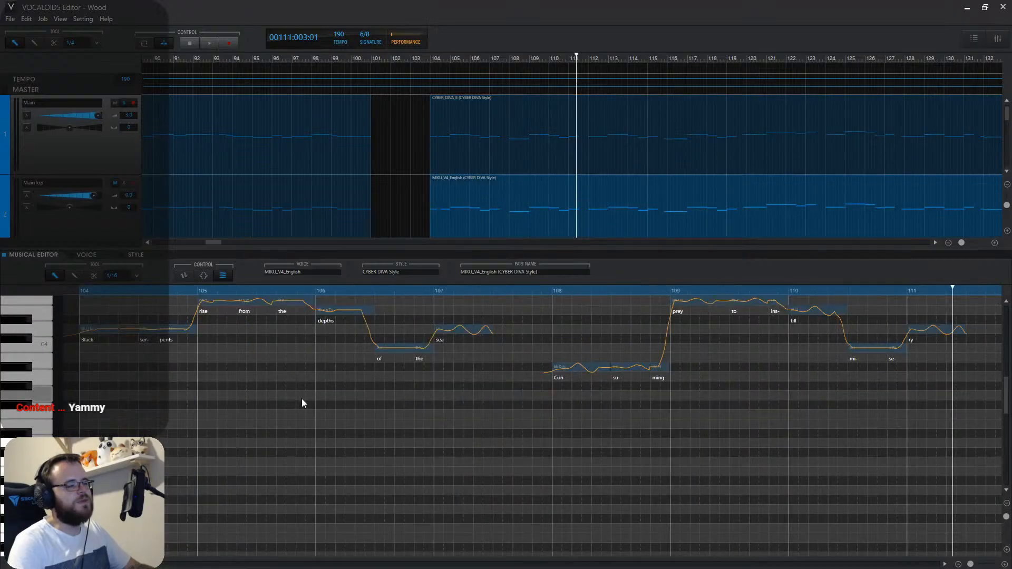
Shorten the "Black" note in measure 104 to one beat, and extend "ser-" and "pents" back to start at beats 2 and 4.
{"action": "left_click", "coordinate": [112, 331]}
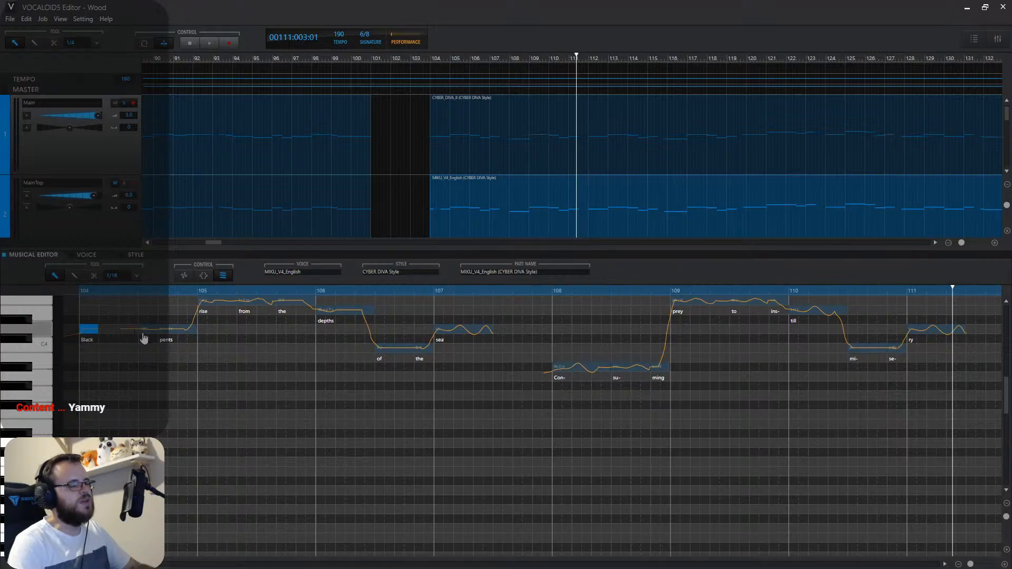
{"action": "mouse_move", "coordinate": [145, 329]}
{"action": "left_mouse_down"}
{"action": "mouse_move", "coordinate": [109, 330]}
{"action": "mouse_move", "coordinate": [138, 329]}
{"action": "left_mouse_up"}
{"action": "left_click", "coordinate": [162, 331]}
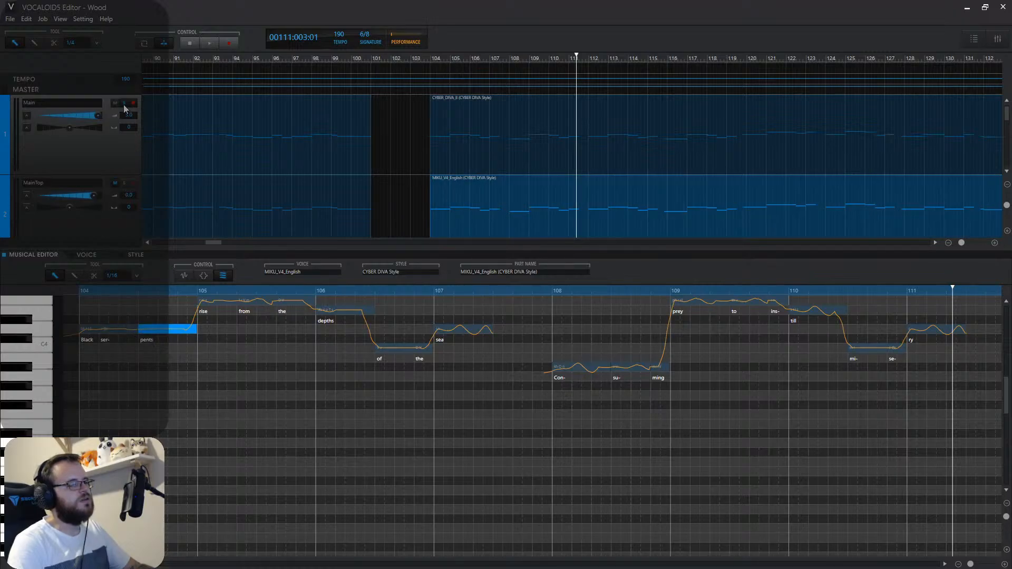
Change the lyrics of the first two notes in measure 104 to "With" and "our", using the aU r pronunciation for "our".
{"action": "double_click", "coordinate": [100, 348]}
{"action": "type", "text": "W"}
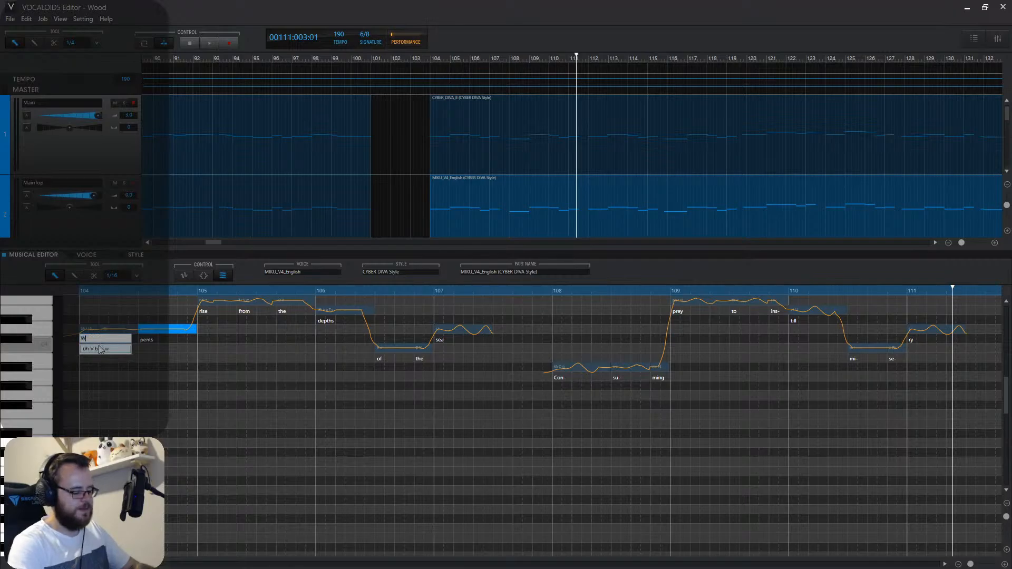
{"action": "type", "text": "ith"}
{"action": "key", "text": "Return"}
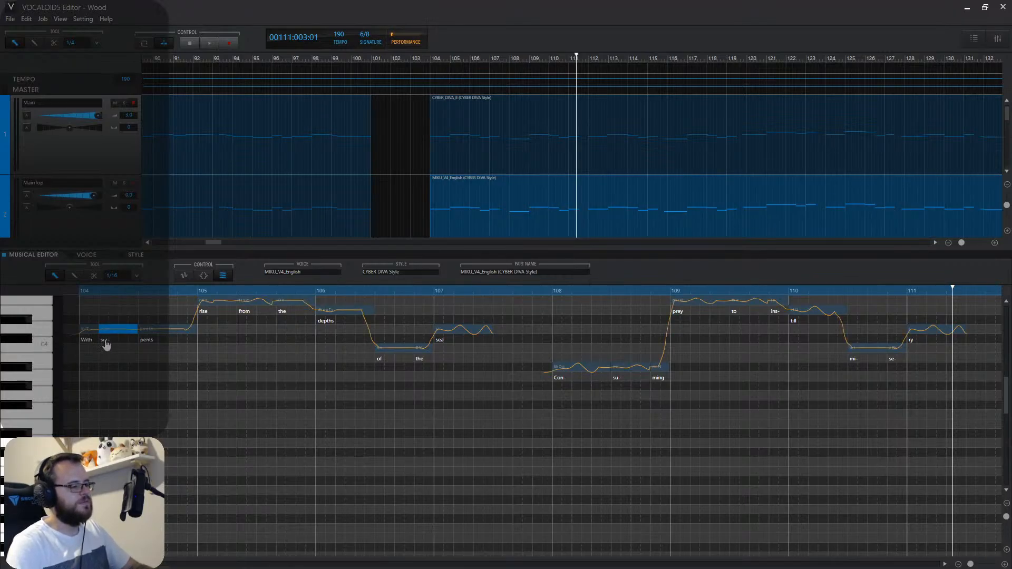
{"action": "double_click", "coordinate": [106, 340]}
{"action": "type", "text": "our"}
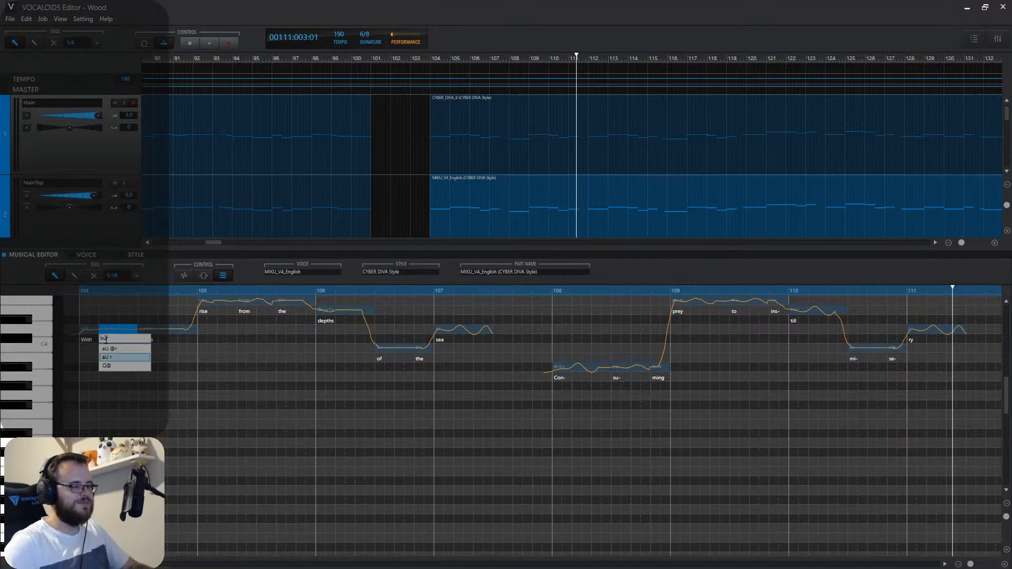
{"action": "key", "text": "Return"}
Enter the lyrics "sails raised we will conquer the waves" from the third note of measure 104 through measure 107.
{"action": "double_click", "coordinate": [141, 340]}
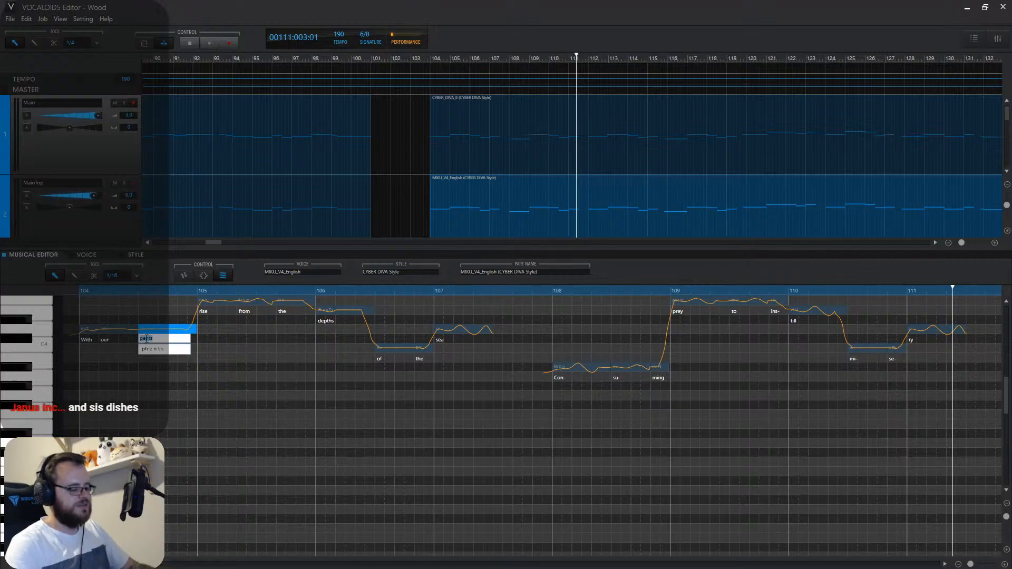
{"action": "type", "text": "sails ra"}
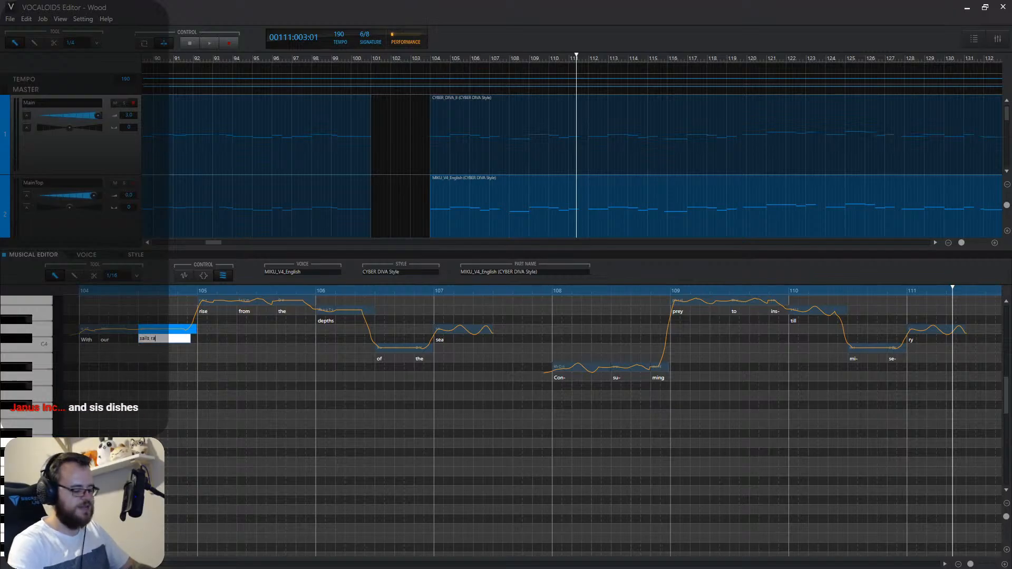
{"action": "type", "text": "ised we will c"}
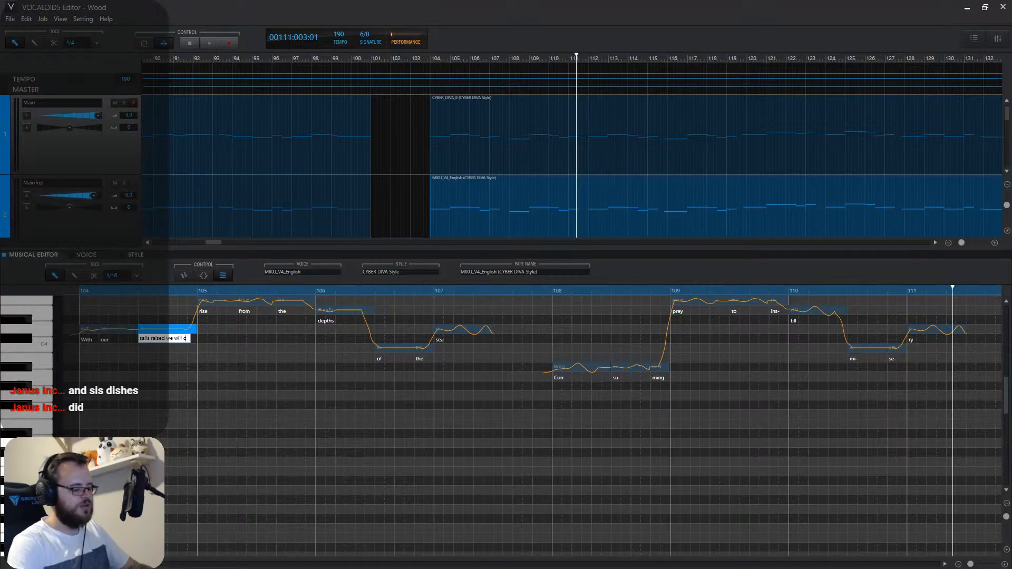
{"action": "type", "text": "on- quer the waves"}
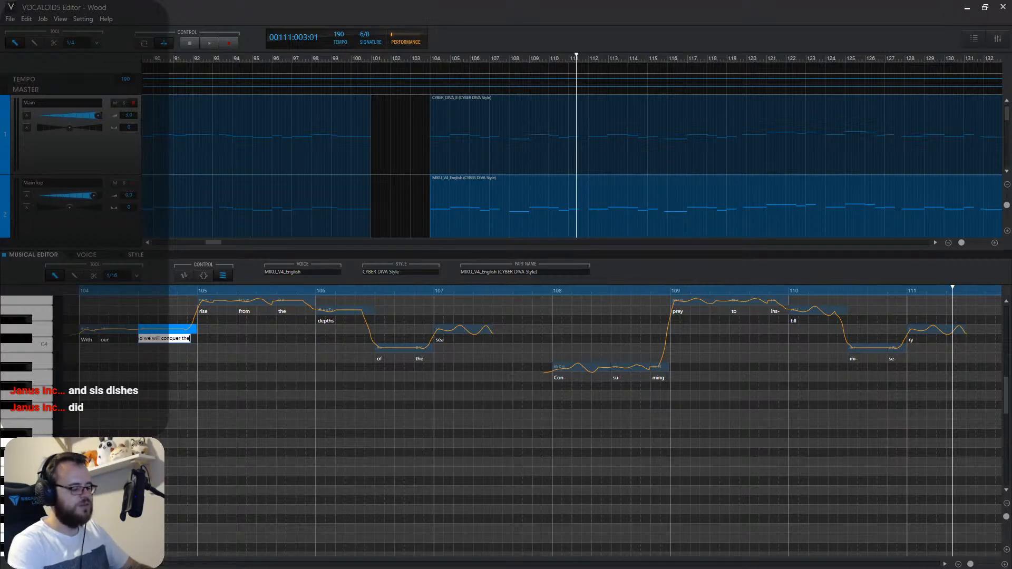
{"action": "key", "text": "Return"}
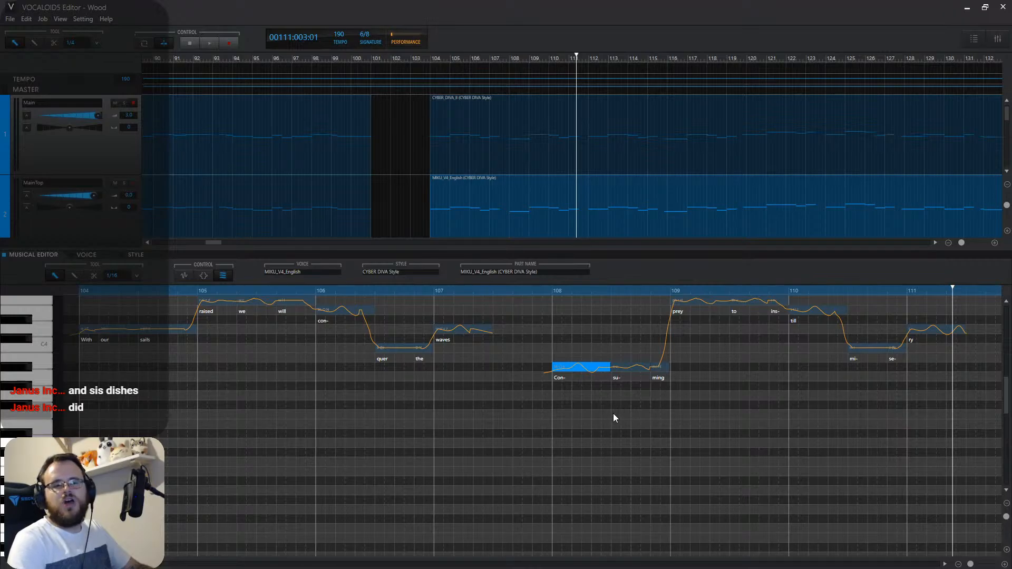
Enter the lyrics "Owned by the sea from" starting on the first note of measure 108.
{"action": "scroll", "coordinate": [612, 413], "scroll_direction": "up", "scroll_amount": 1}
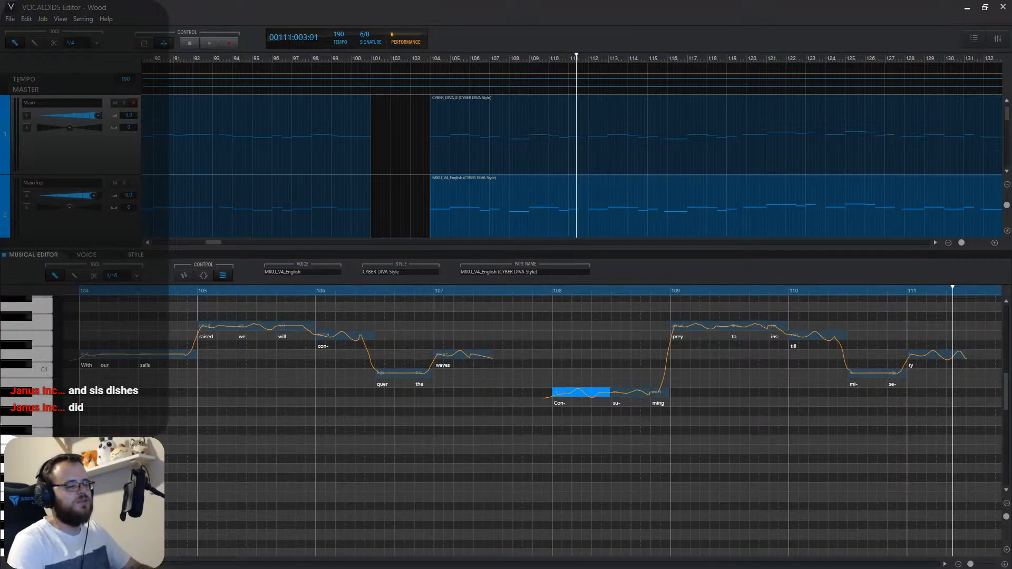
{"action": "scroll", "coordinate": [320, 332], "scroll_direction": "right", "scroll_amount": 5}
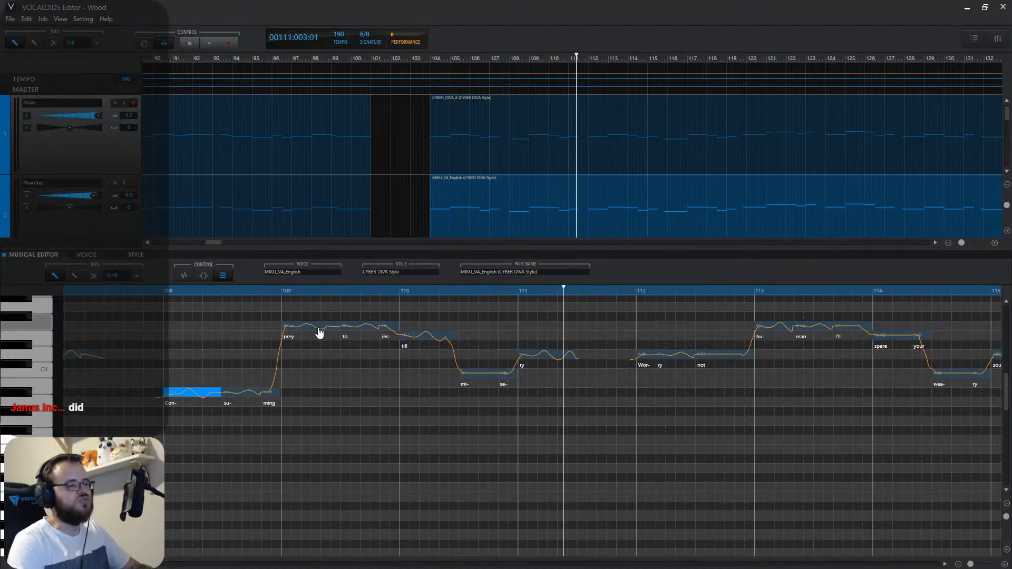
{"action": "left_click", "coordinate": [433, 340]}
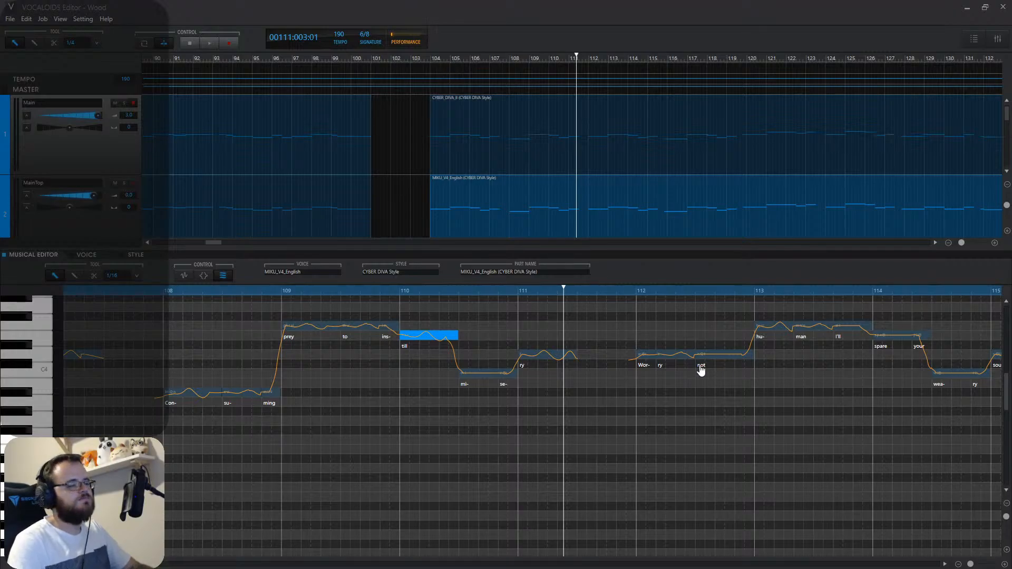
{"action": "double_click", "coordinate": [175, 399]}
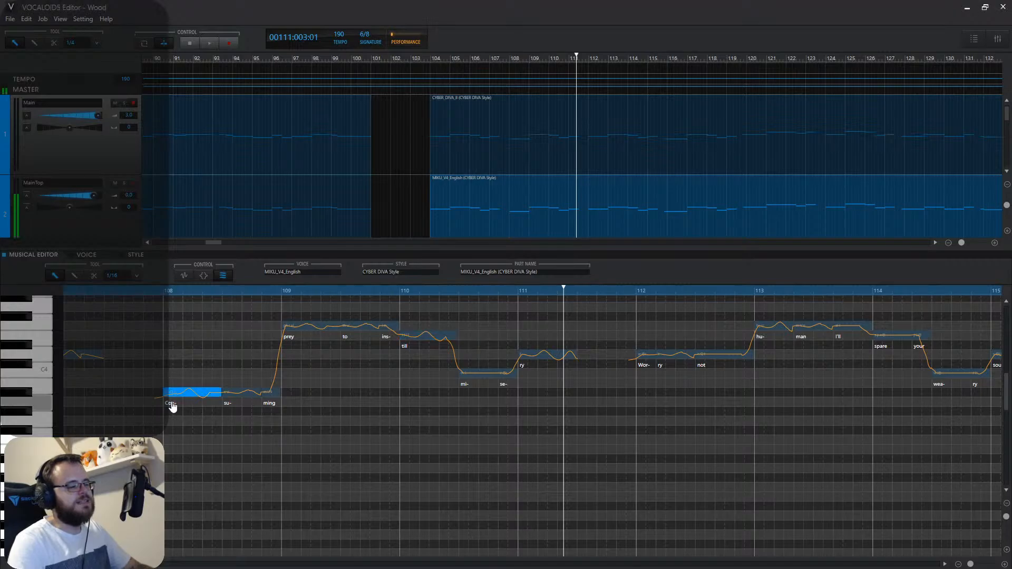
{"action": "type", "text": "Ow"}
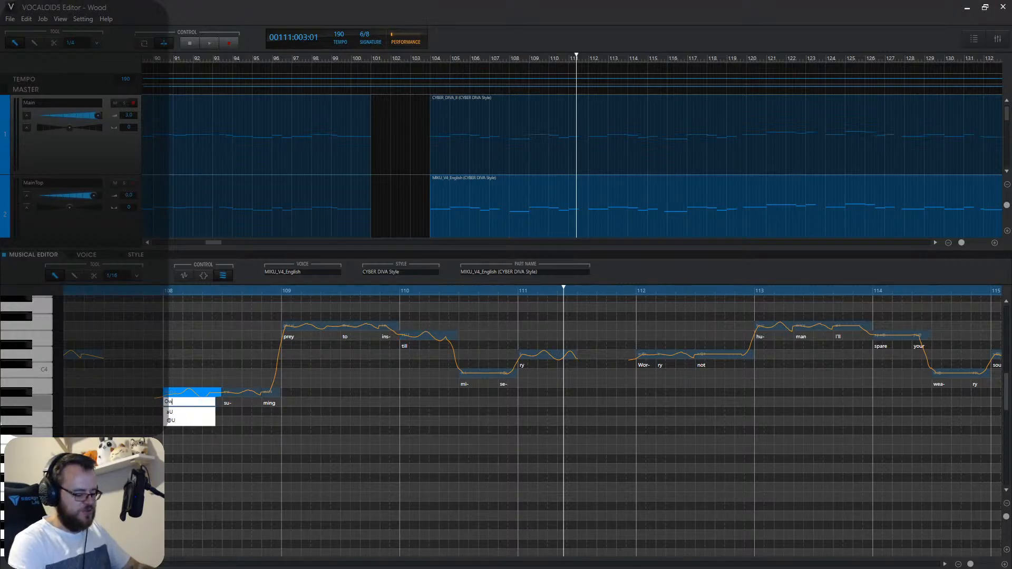
{"action": "type", "text": "ned by the"}
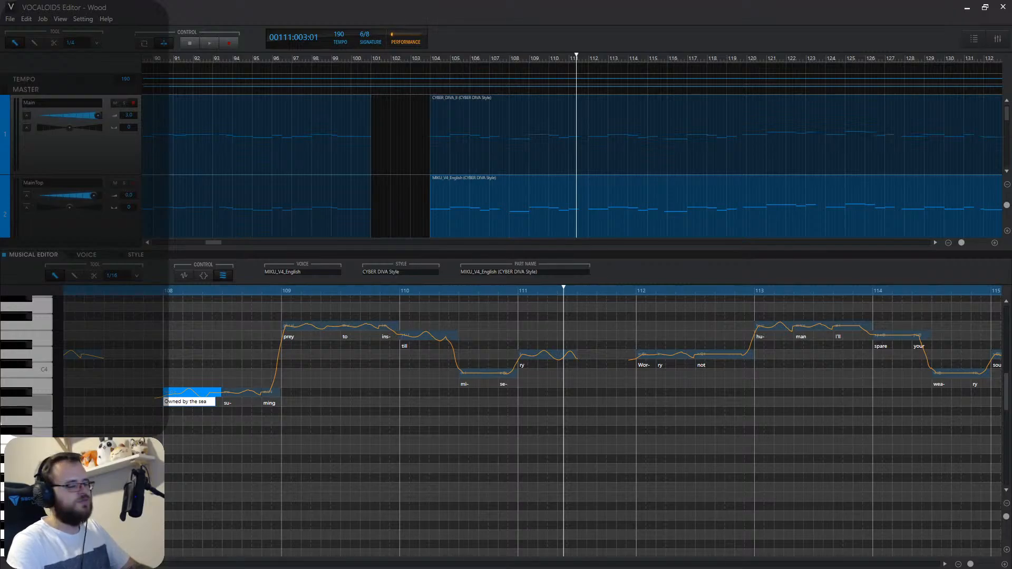
{"action": "type", "text": "sea from"}
{"action": "key", "text": "Return"}
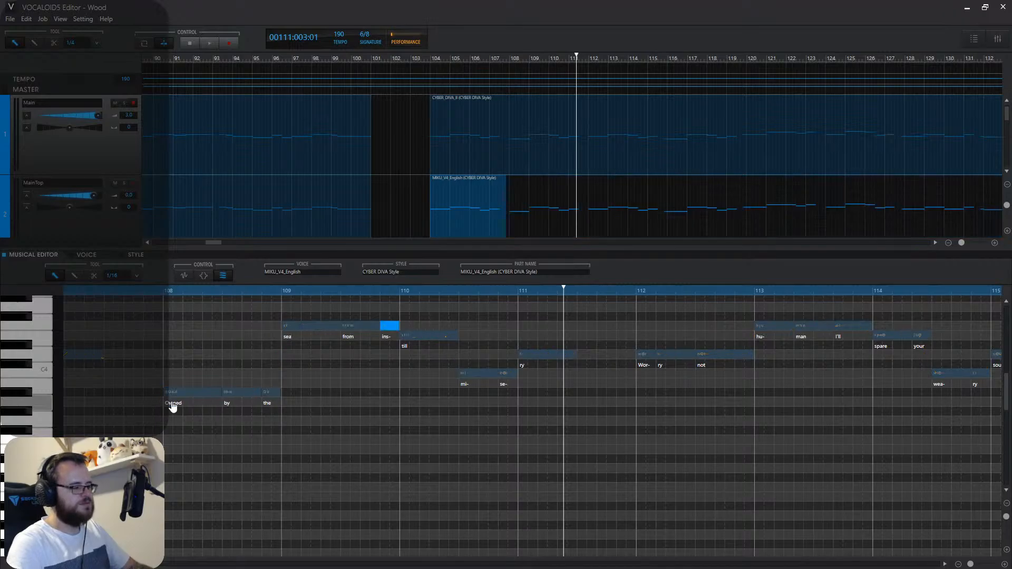
Change the lyric of the last note in measure 109 to "our" with the second suggested pronunciation.
{"action": "double_click", "coordinate": [390, 337]}
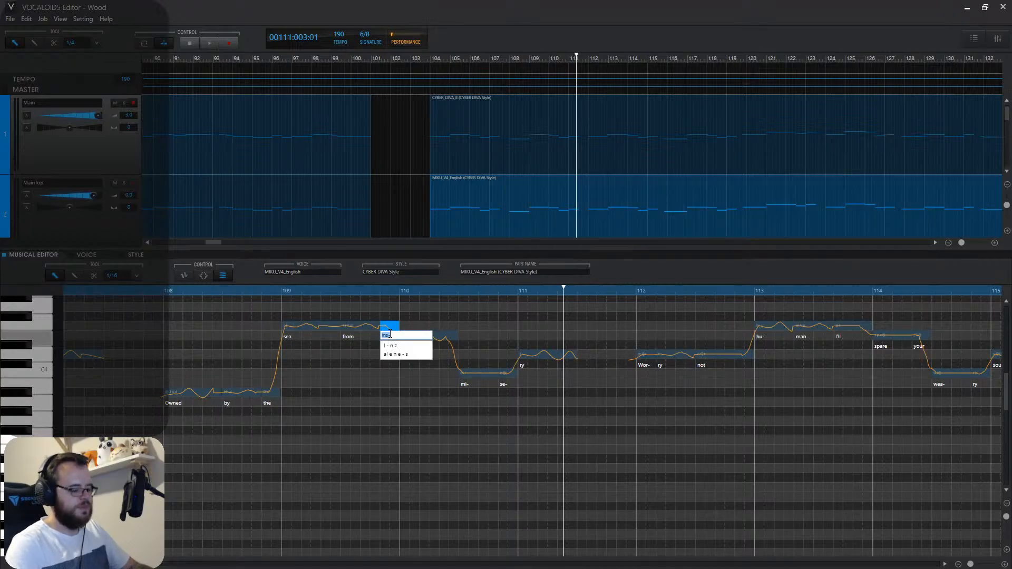
{"action": "type", "text": "our"}
{"action": "key", "text": "Down"}
{"action": "key", "text": "Down"}
{"action": "key", "text": "Return"}
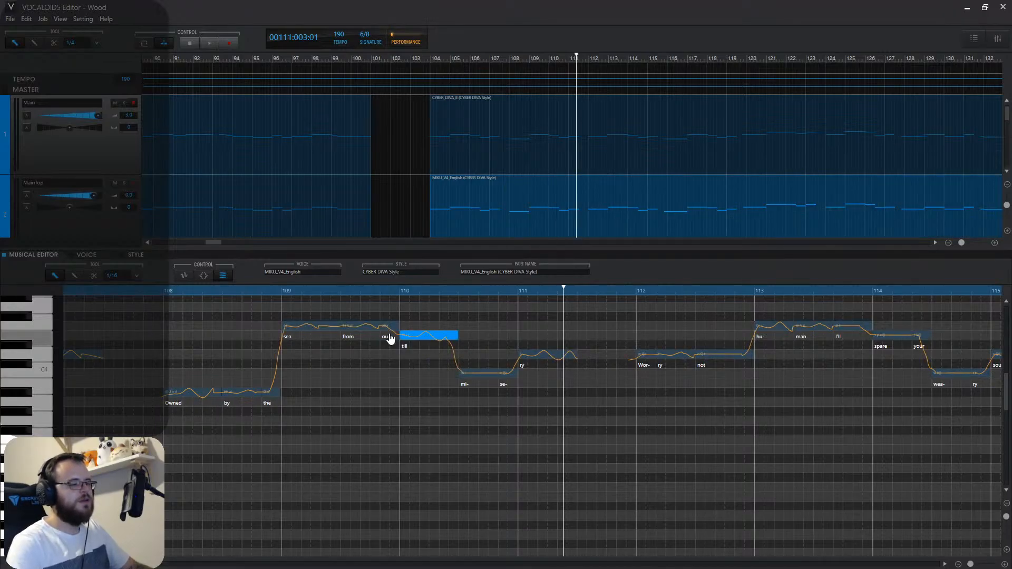
Split the "till" note in measure 110 at the third beat and enter "cradles to" starting on its first half.
{"action": "left_click", "coordinate": [93, 276]}
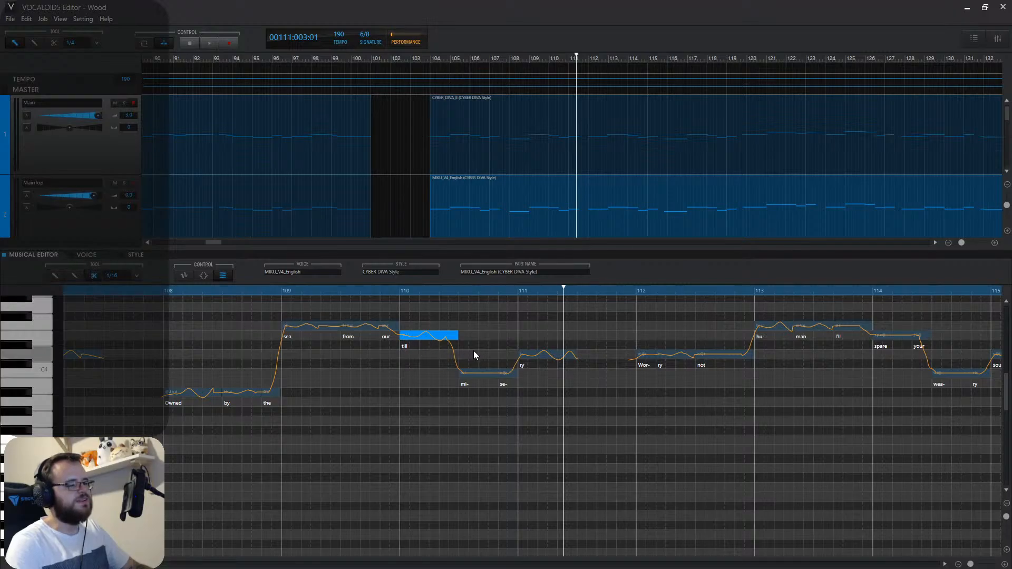
{"action": "left_click", "coordinate": [439, 337]}
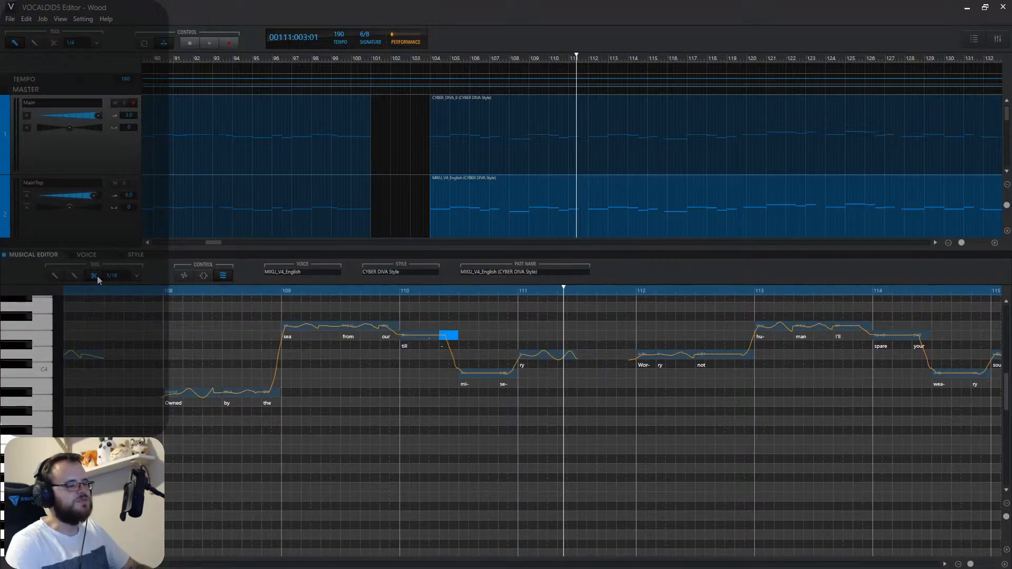
{"action": "left_click", "coordinate": [51, 275]}
{"action": "double_click", "coordinate": [403, 348]}
{"action": "type", "text": "crad"}
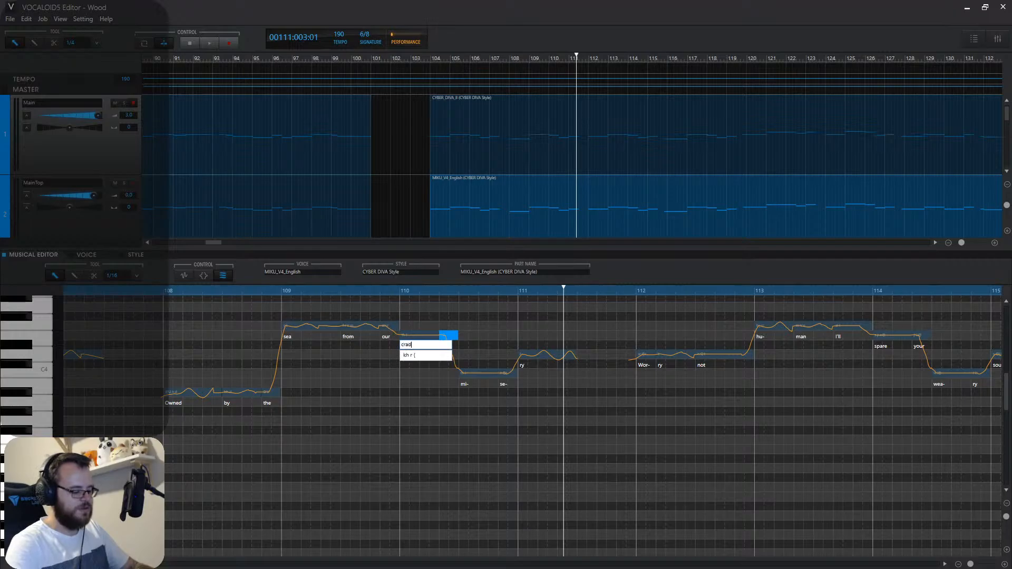
{"action": "type", "text": "les to"}
{"action": "key", "text": "Return"}
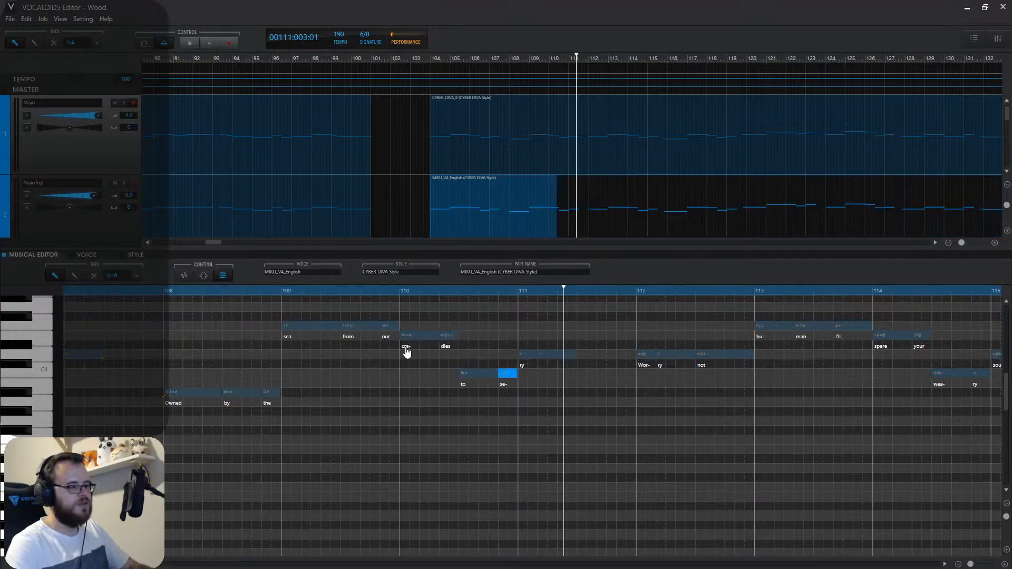
Enter "our" with the second suggested pronunciation on the last note of measure 110, and "graves" on the note in measure 111.
{"action": "double_click", "coordinate": [505, 381]}
{"action": "type", "text": "our"}
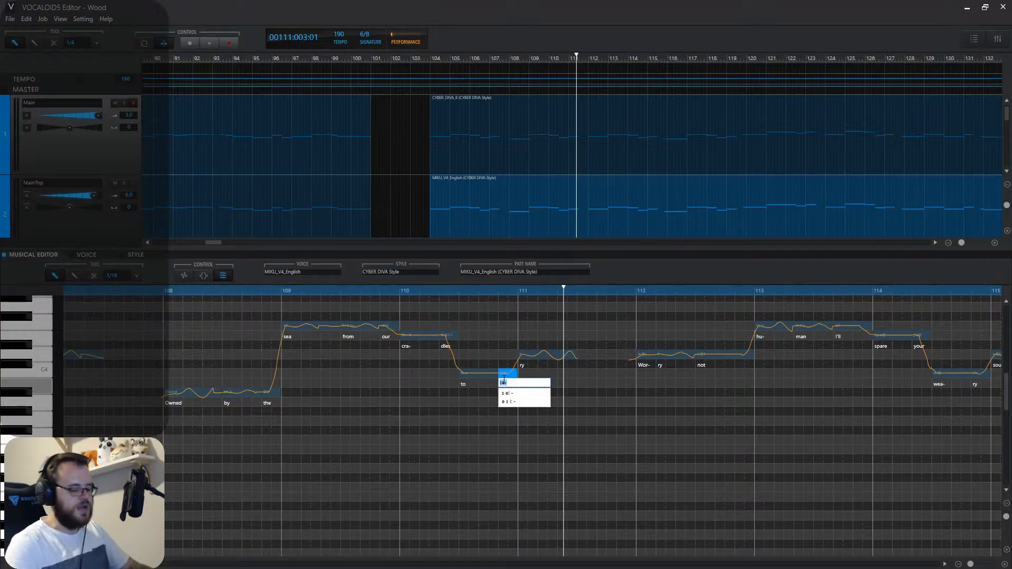
{"action": "key", "text": "Down"}
{"action": "key", "text": "Down"}
{"action": "key", "text": "Return"}
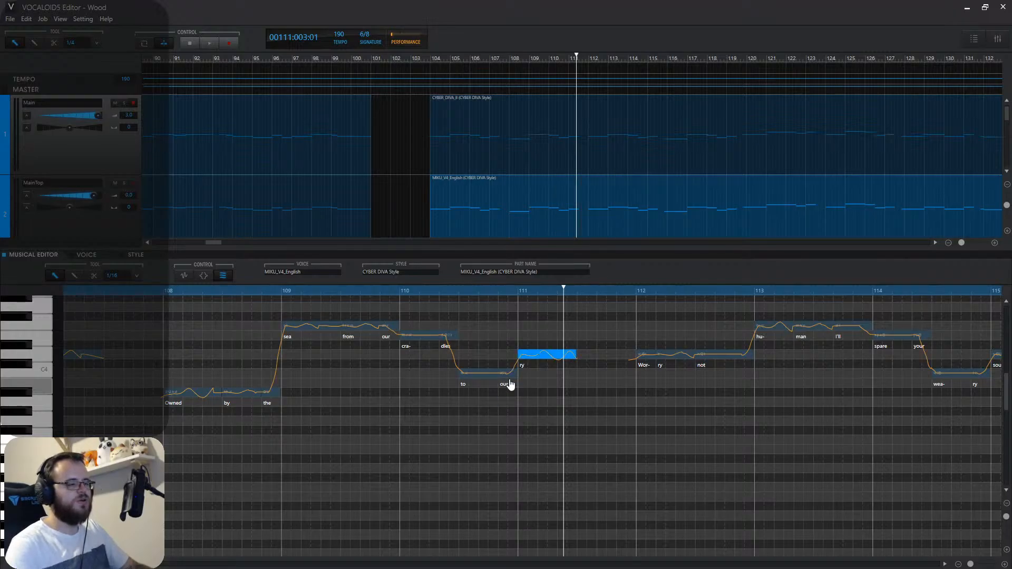
{"action": "double_click", "coordinate": [522, 367]}
{"action": "type", "text": "grav"}
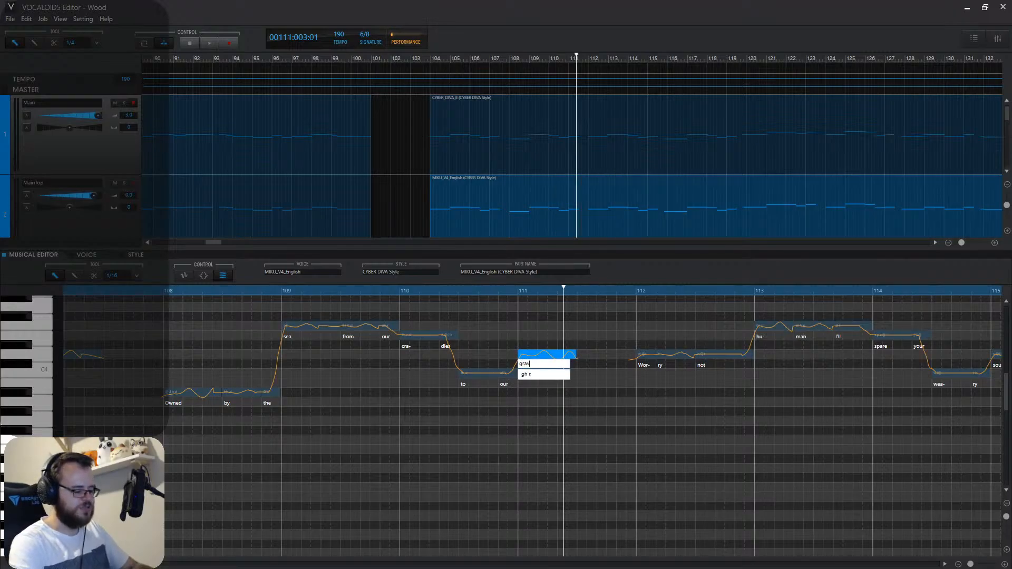
{"action": "type", "text": "es"}
{"action": "key", "text": "Return"}
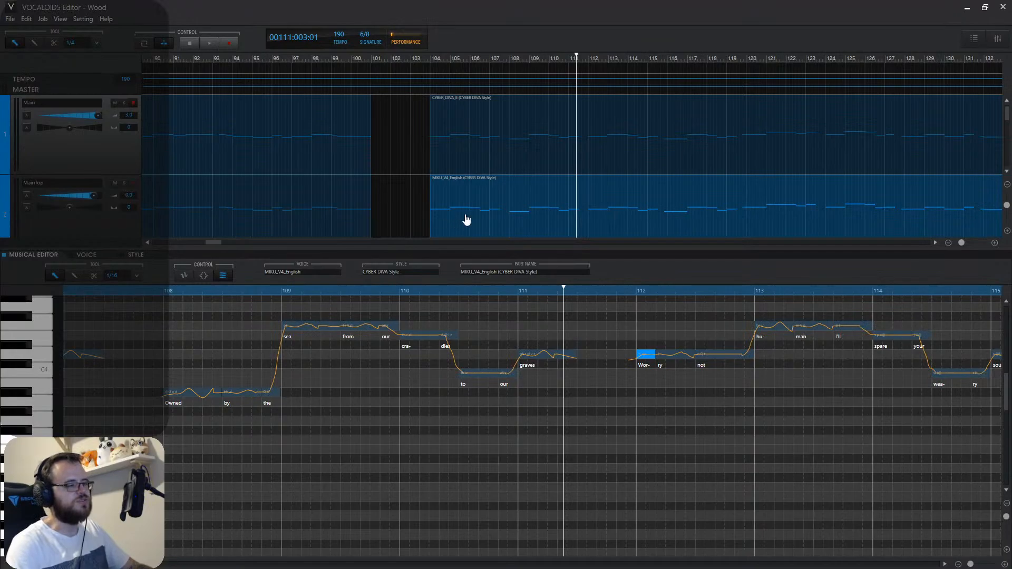
Open the MainMid track's Amy part, shorten the first note of measure 104 to one beat, and start the next two at beats 2 and 4.
{"action": "scroll", "coordinate": [467, 220], "scroll_direction": "down", "scroll_amount": 1}
{"action": "left_click", "coordinate": [467, 178]}
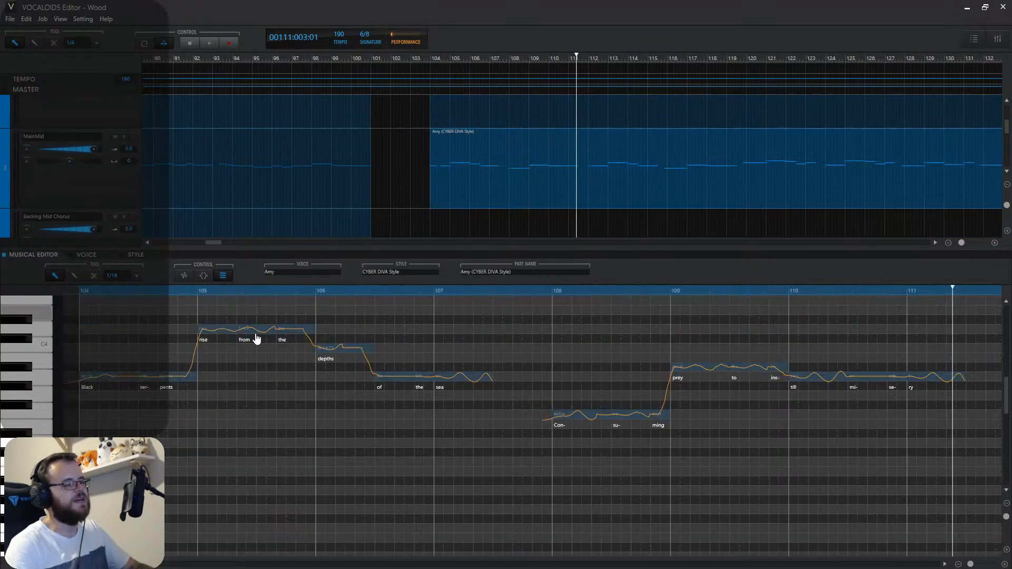
{"action": "left_click", "coordinate": [112, 376]}
{"action": "left_click_drag", "start_coordinate": [117, 377], "coordinate": [138, 377]}
{"action": "left_click", "coordinate": [158, 377]}
Change the lyrics of the first two notes in the Amy part's measure 104 to "With" and "our".
{"action": "double_click", "coordinate": [89, 386]}
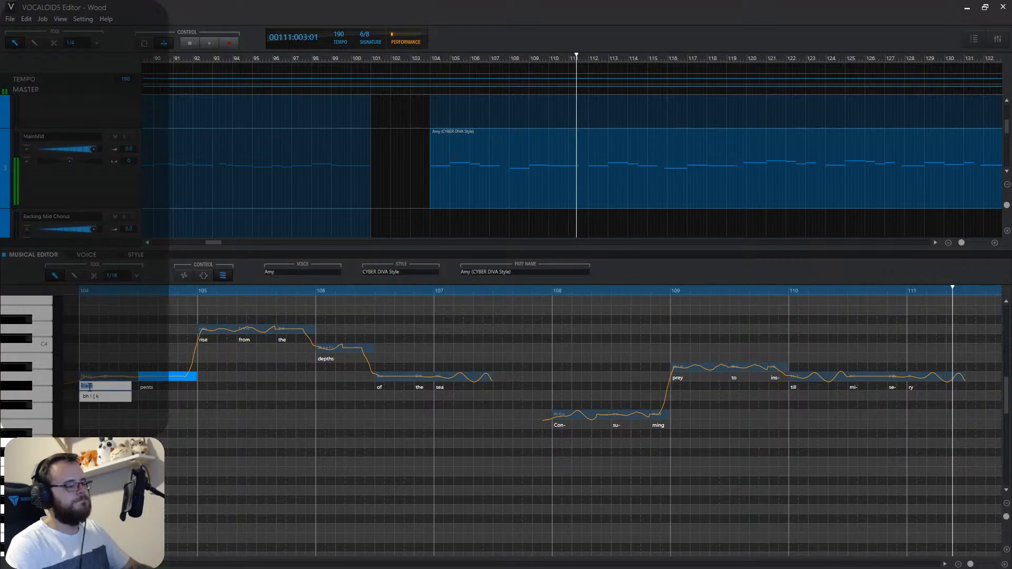
{"action": "type", "text": "With"}
{"action": "key", "text": "Return"}
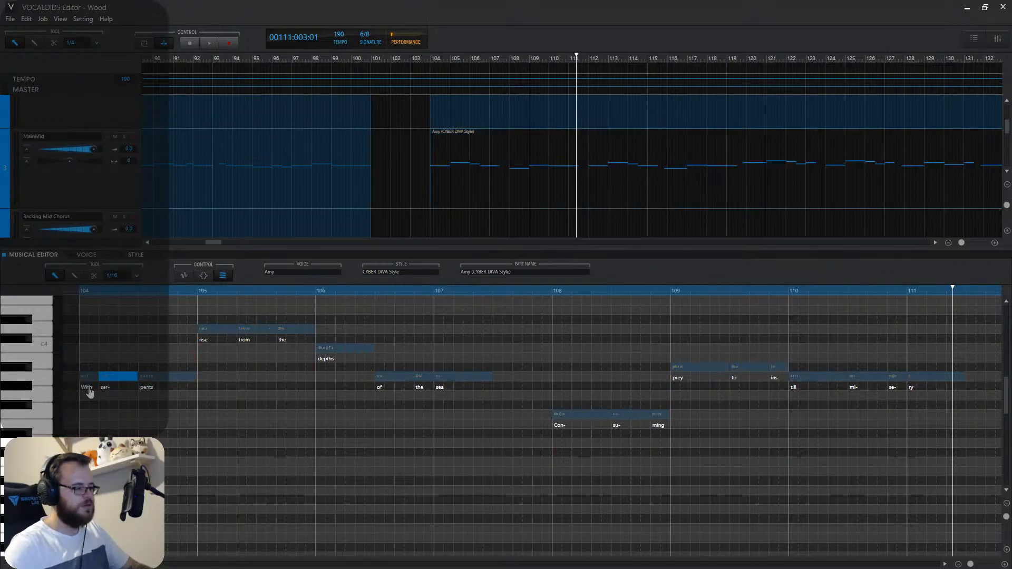
{"action": "double_click", "coordinate": [108, 387]}
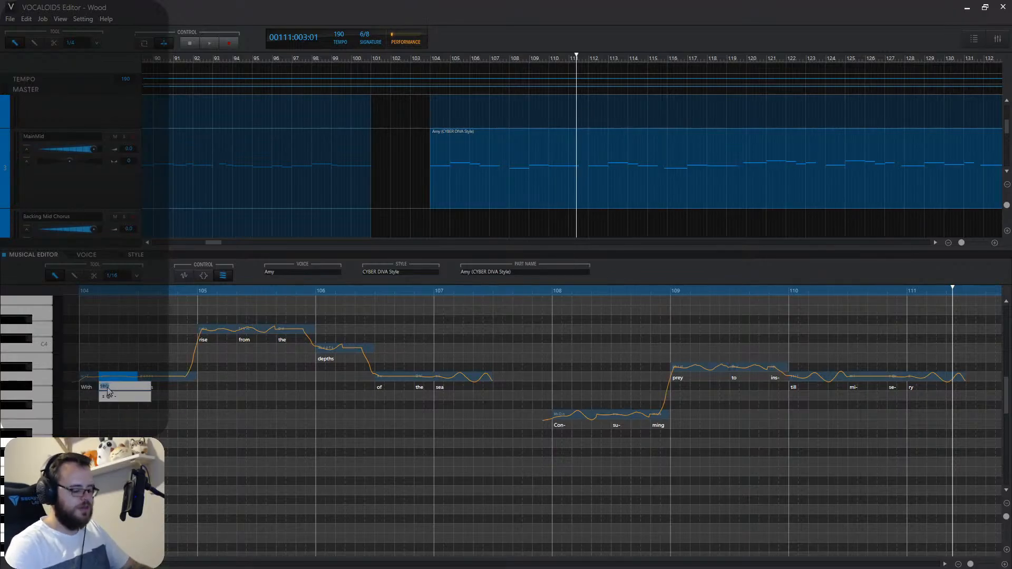
{"action": "type", "text": "our"}
{"action": "key", "text": "Return"}
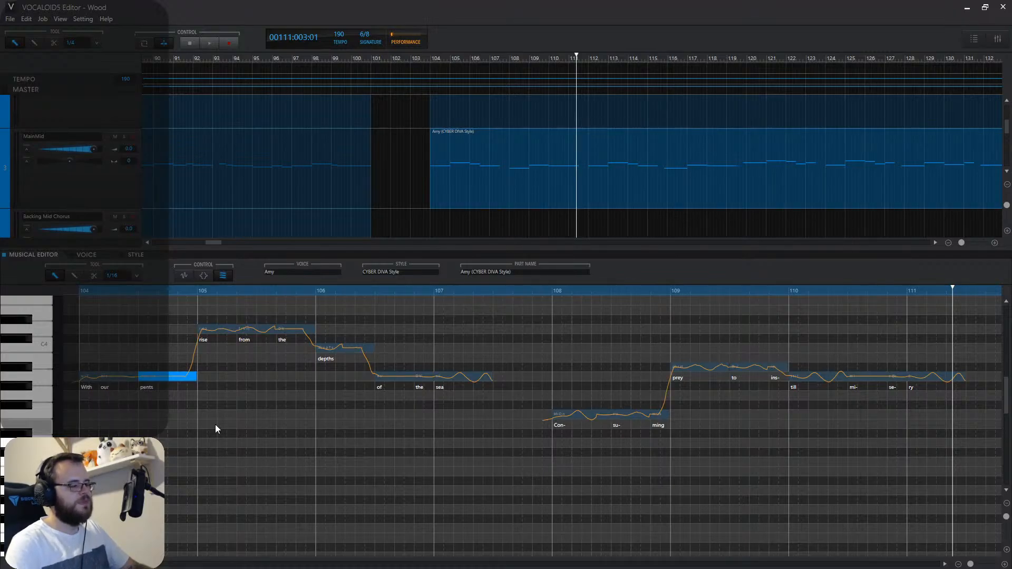
Enter the lyrics "sails raised we will conquer the waves" starting on the third note of measure 104.
{"action": "double_click", "coordinate": [149, 393]}
{"action": "type", "text": "sails"}
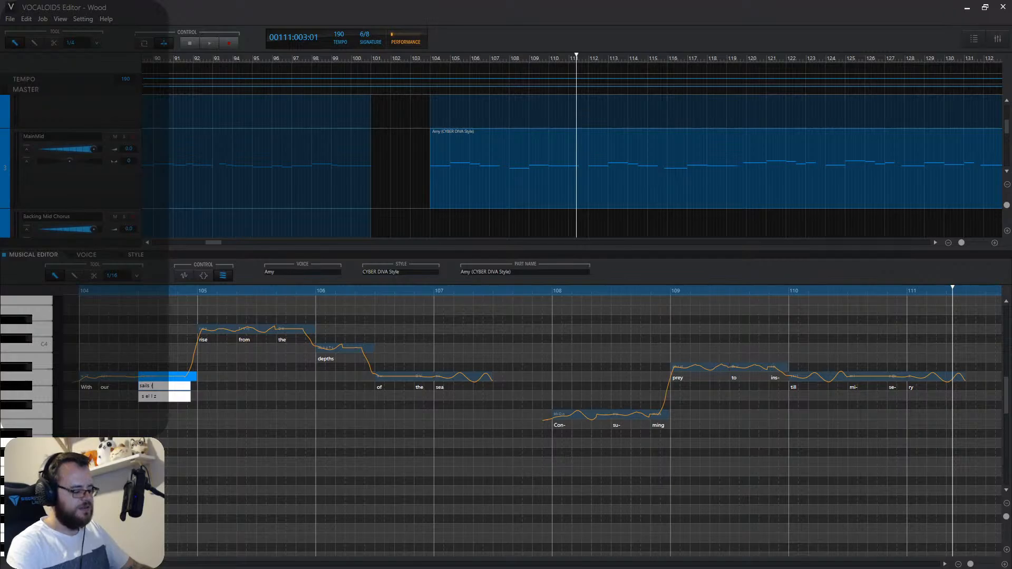
{"action": "type", "text": " raised we will co"}
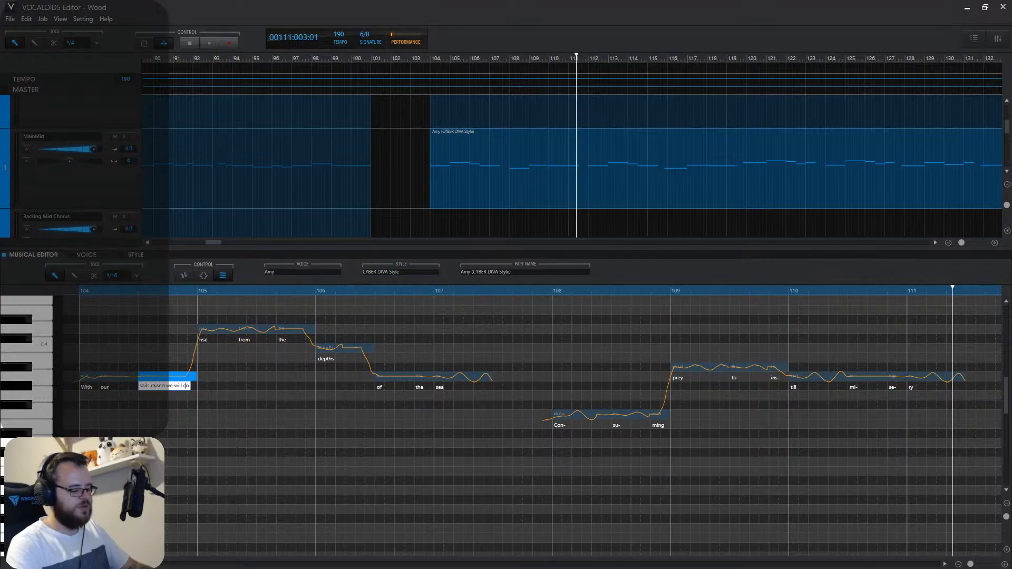
{"action": "type", "text": "nquert he"}
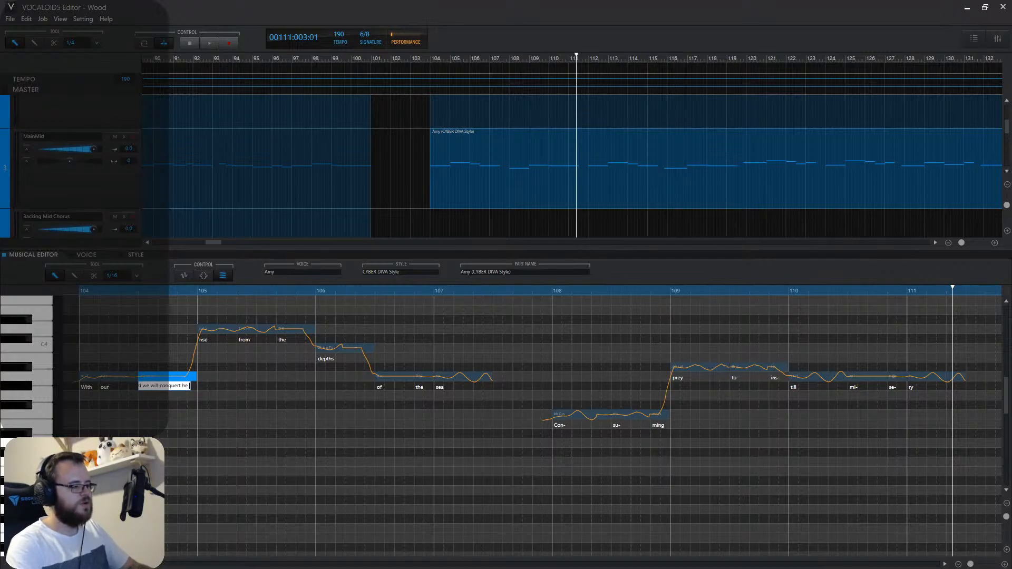
{"action": "key", "text": "BackSpace"}
{"action": "key", "text": "BackSpace"}
{"action": "key", "text": "BackSpace"}
{"action": "key", "text": "BackSpace"}
{"action": "type", "text": "th"}
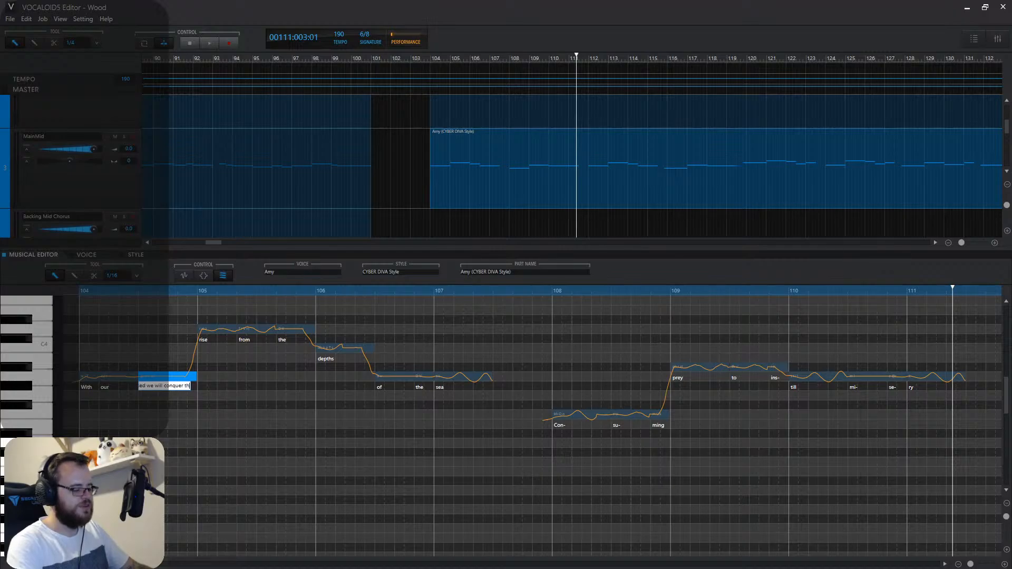
{"action": "type", "text": "e waves"}
{"action": "key", "text": "Return"}
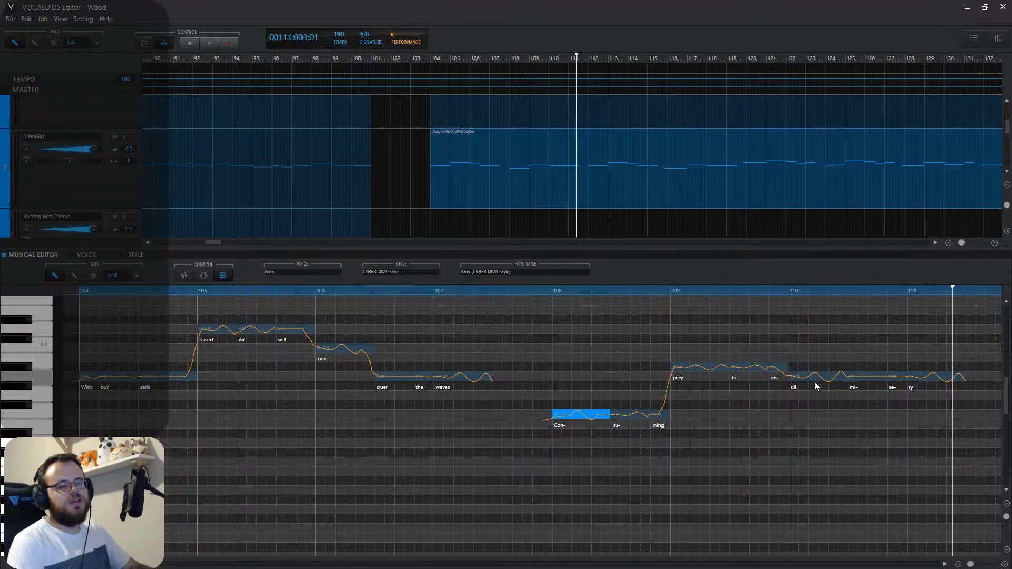
Split the "till" note in measure 110 at the third beat.
{"action": "left_click", "coordinate": [94, 275]}
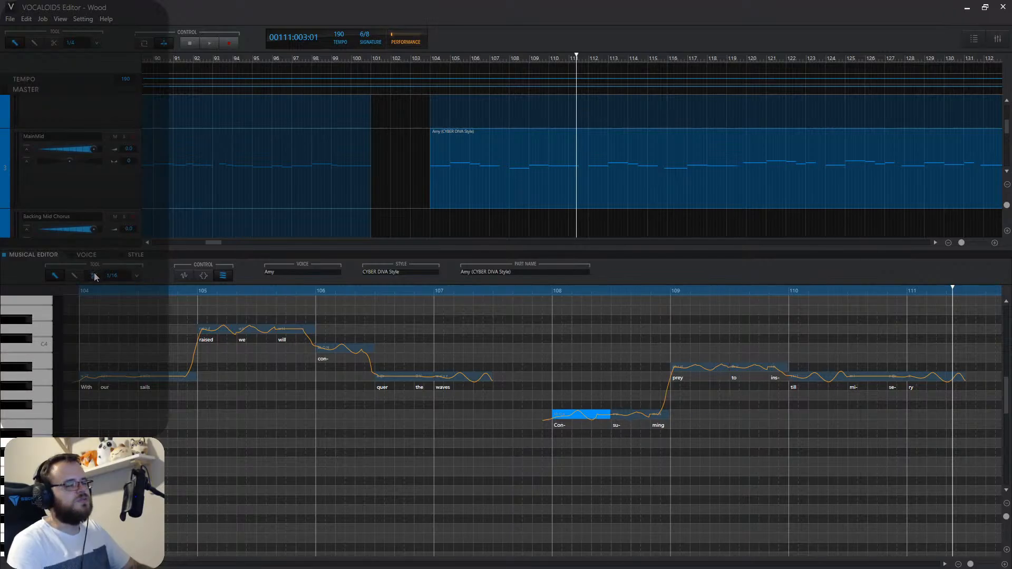
{"action": "left_click", "coordinate": [829, 379]}
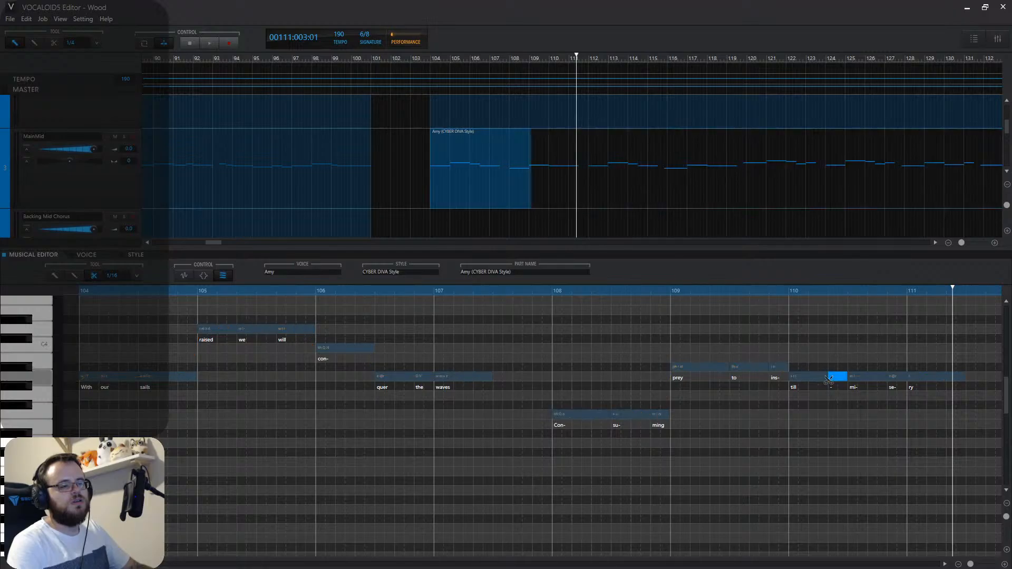
{"action": "left_click", "coordinate": [55, 275]}
Enter "Owned by the sea from" starting at measure 108, and "our" with the second suggested pronunciation on the last note of measure 109.
{"action": "double_click", "coordinate": [562, 420]}
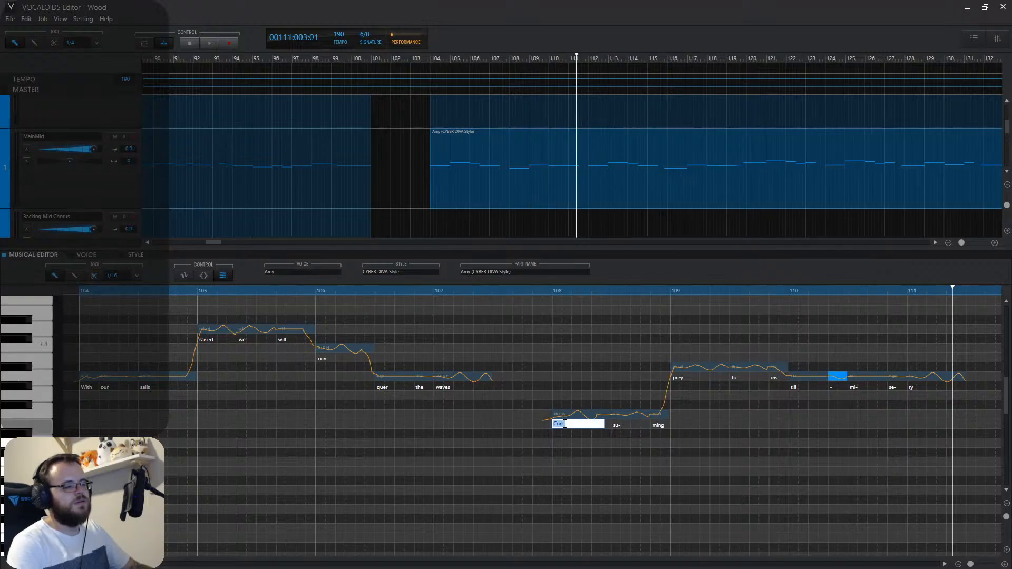
{"action": "type", "text": "Owned by th"}
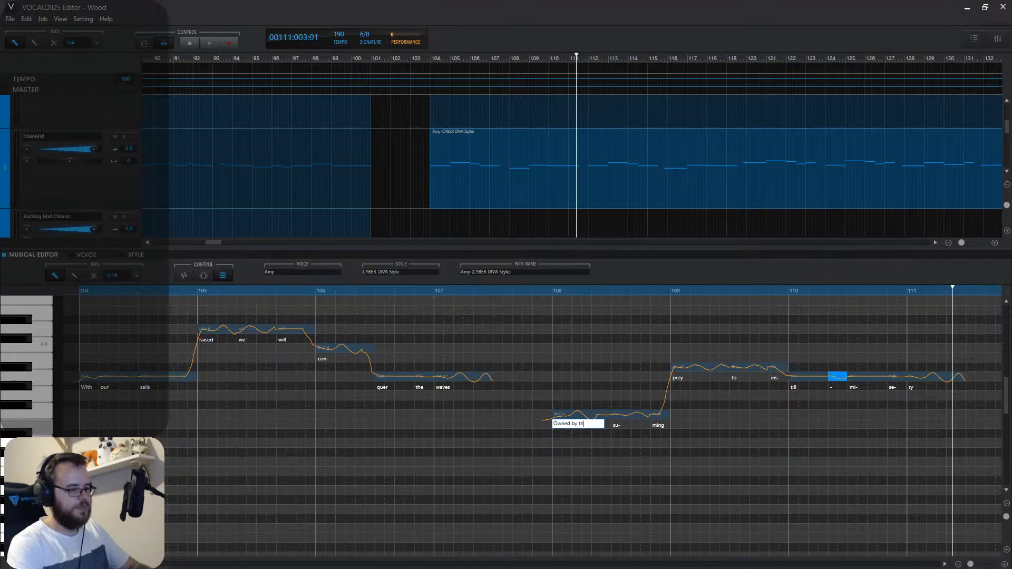
{"action": "type", "text": "e sea from"}
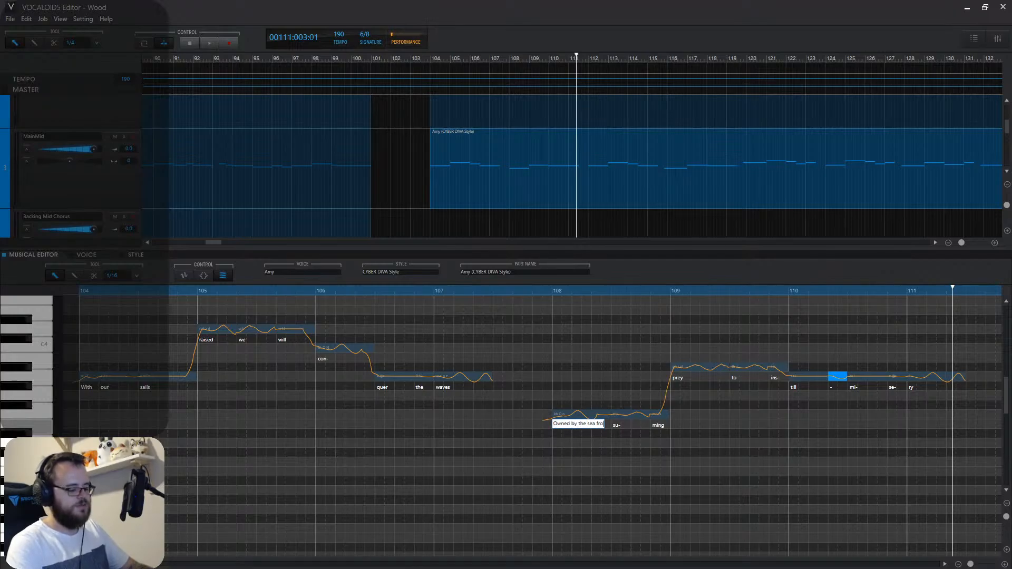
{"action": "key", "text": "Return"}
{"action": "double_click", "coordinate": [774, 380]}
{"action": "type", "text": "our"}
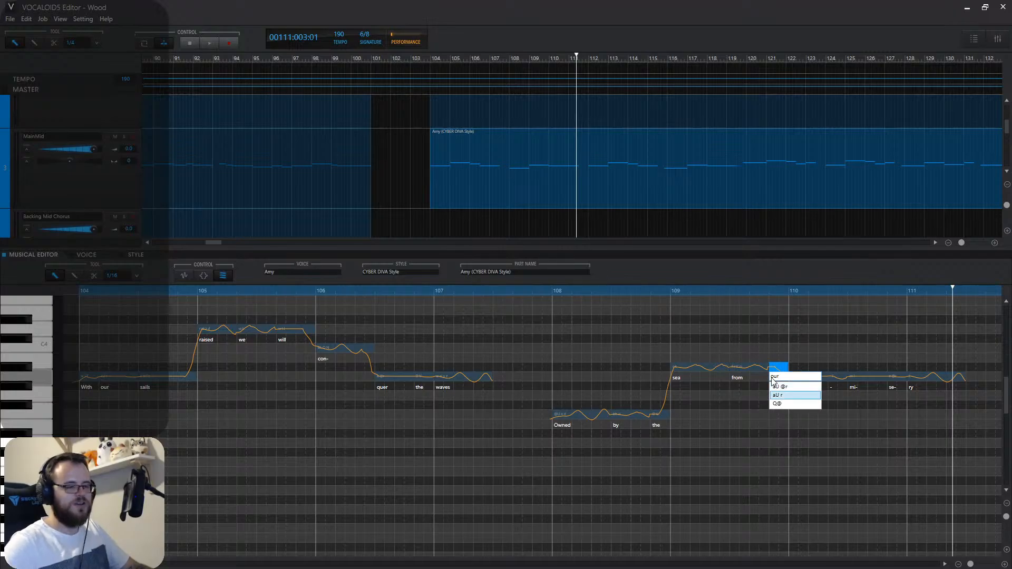
{"action": "key", "text": "Return"}
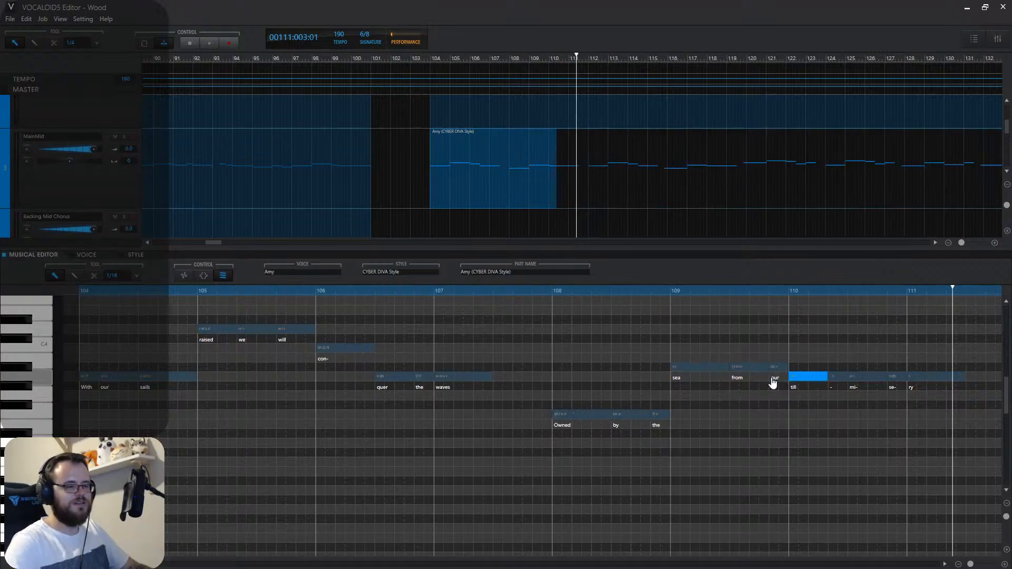
Enter "cradles to" from the first note of measure 110, "our" on its last note, and "graves" on the note in measure 111.
{"action": "double_click", "coordinate": [797, 385]}
{"action": "type", "text": "cradles to"}
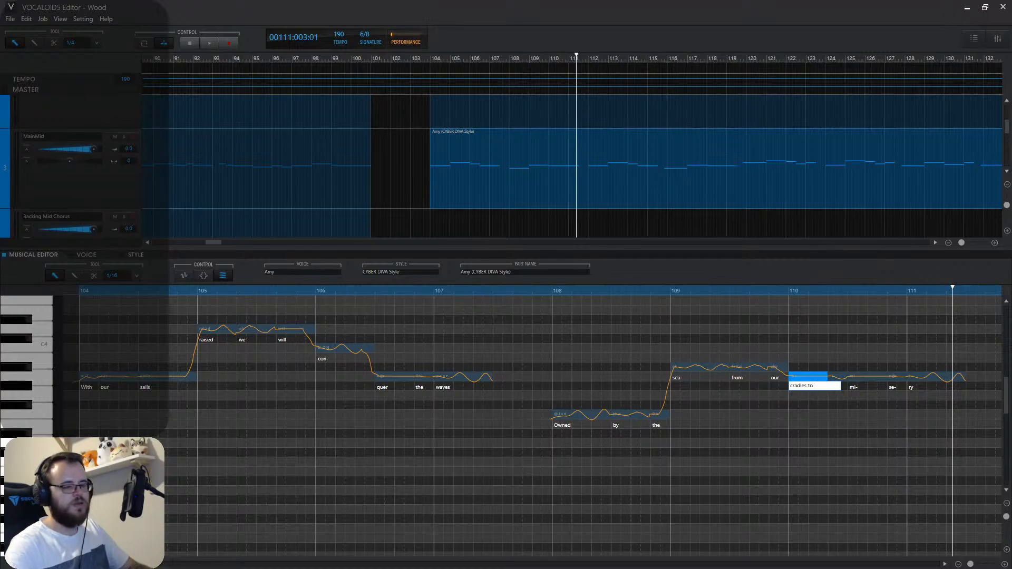
{"action": "key", "text": "Return"}
{"action": "double_click", "coordinate": [890, 391]}
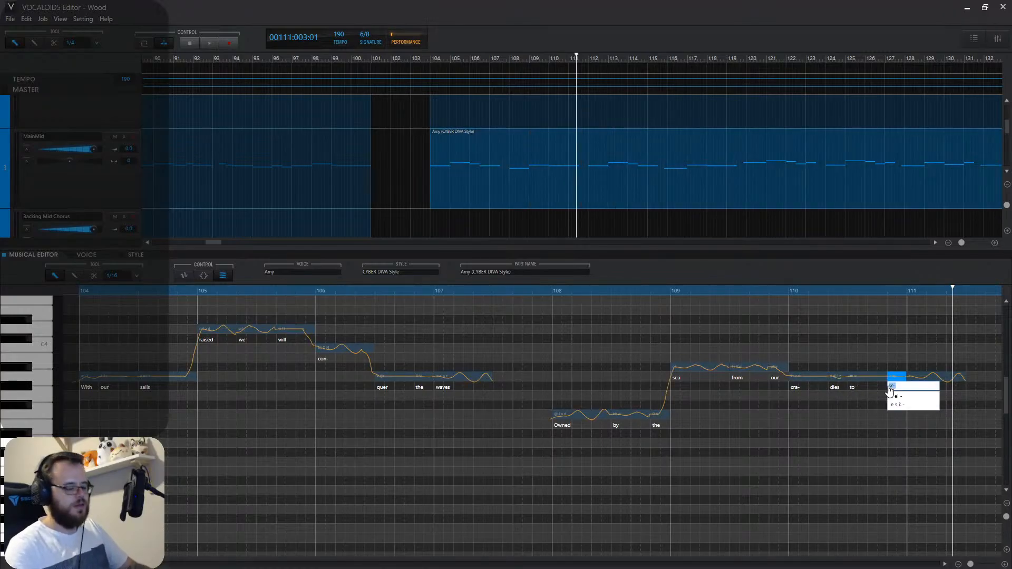
{"action": "type", "text": "our"}
{"action": "key", "text": "Return"}
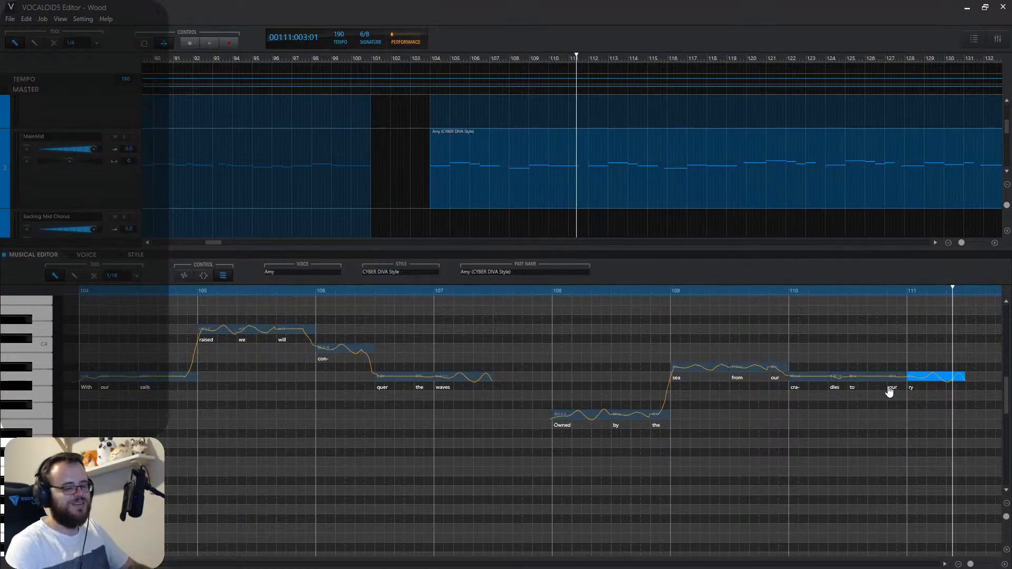
{"action": "double_click", "coordinate": [910, 391]}
{"action": "type", "text": "graves"}
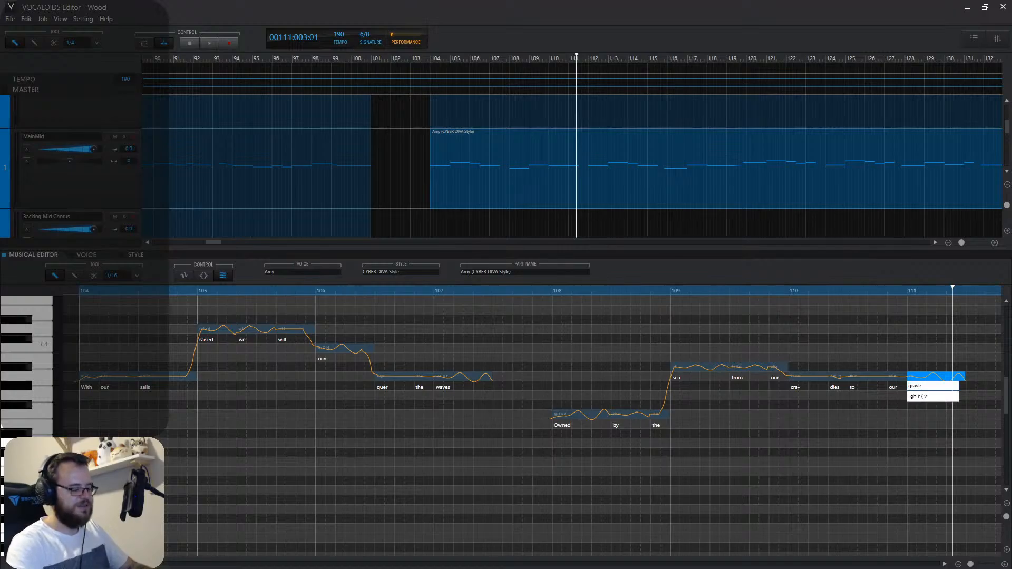
{"action": "key", "text": "Return"}
Play back the song from the end of measure 103 into measure 112 to hear the new lyrics.
{"action": "left_click_drag", "start_coordinate": [533, 105], "coordinate": [533, 106]}
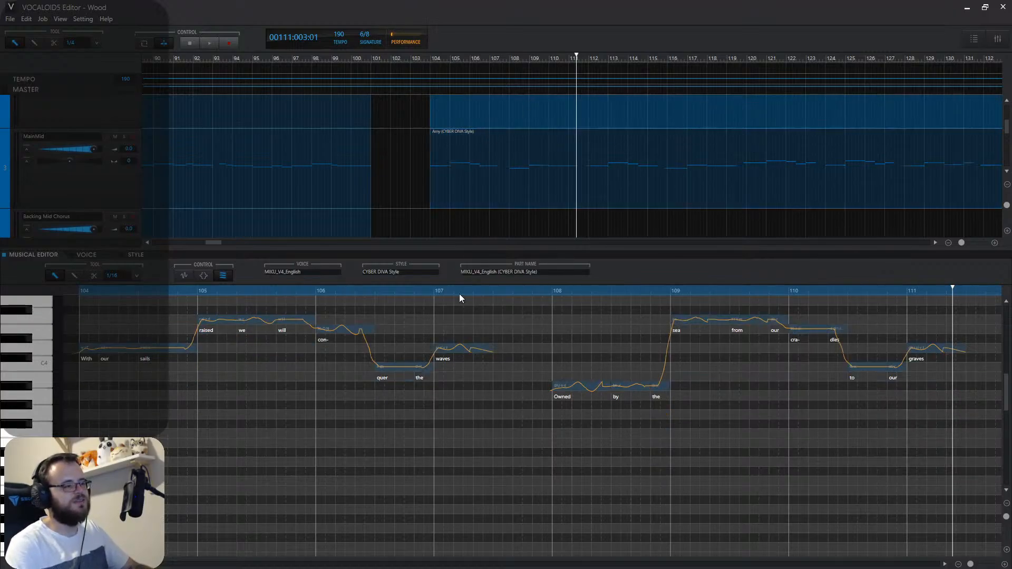
{"action": "left_click", "coordinate": [423, 62]}
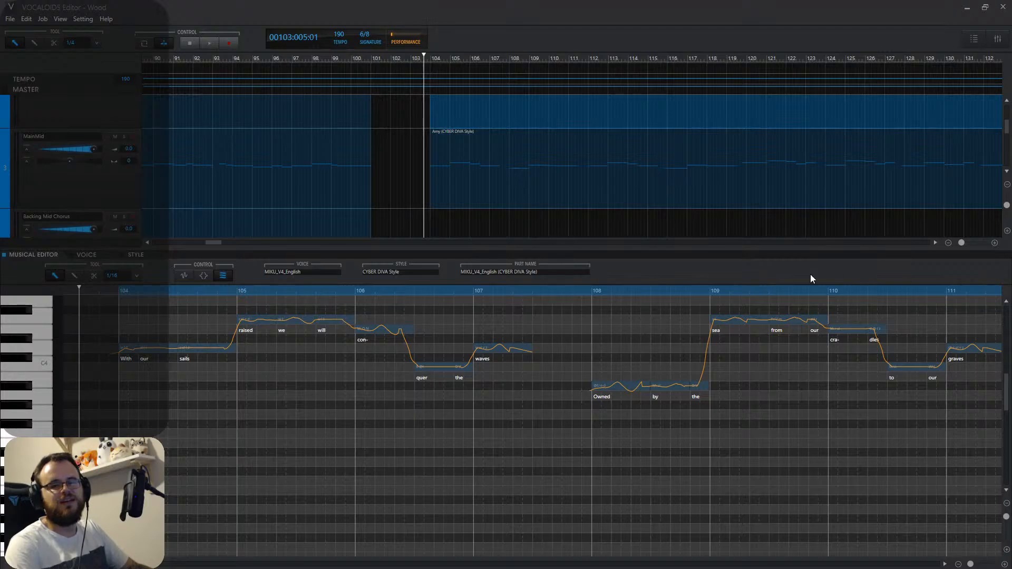
{"action": "left_click", "coordinate": [409, 185]}
{"action": "key", "text": "space"}
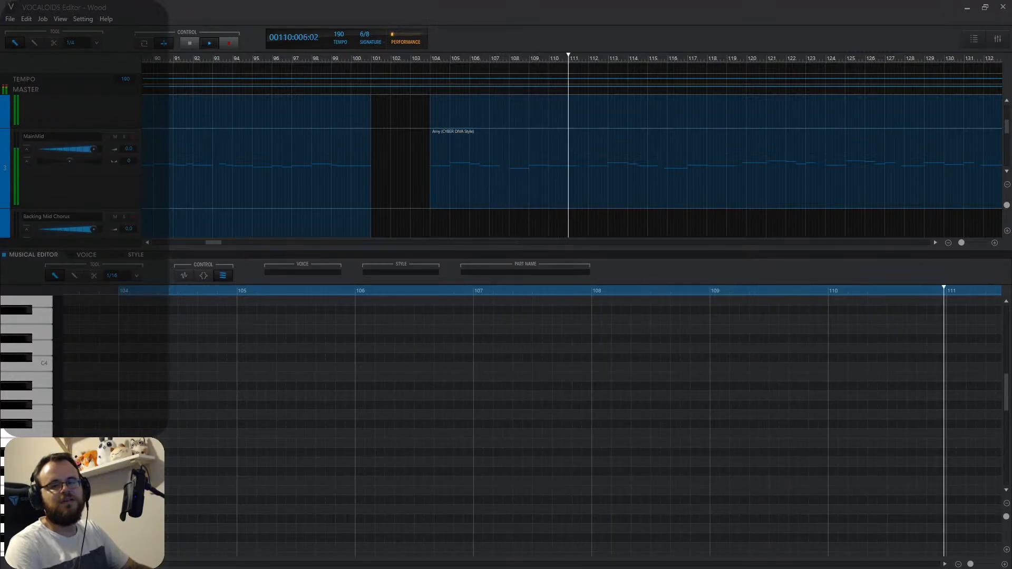
{"action": "key", "text": "space"}
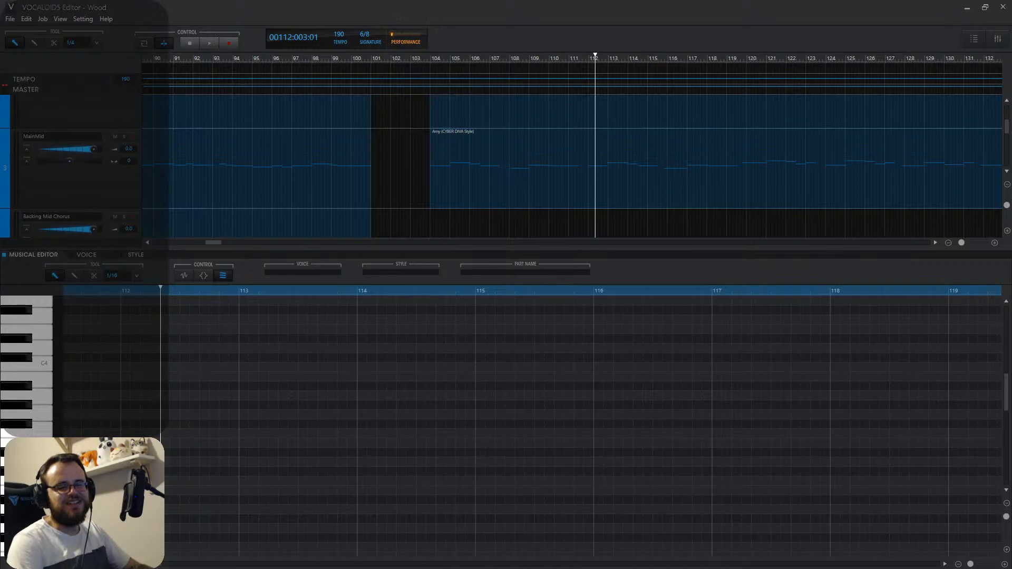
Switch to Lyrics.txt in Notepad and add the line "Cursed by the salt filling our lungs," below the "Owned by the sea" line.
{"action": "key", "text": "alt+Tab"}
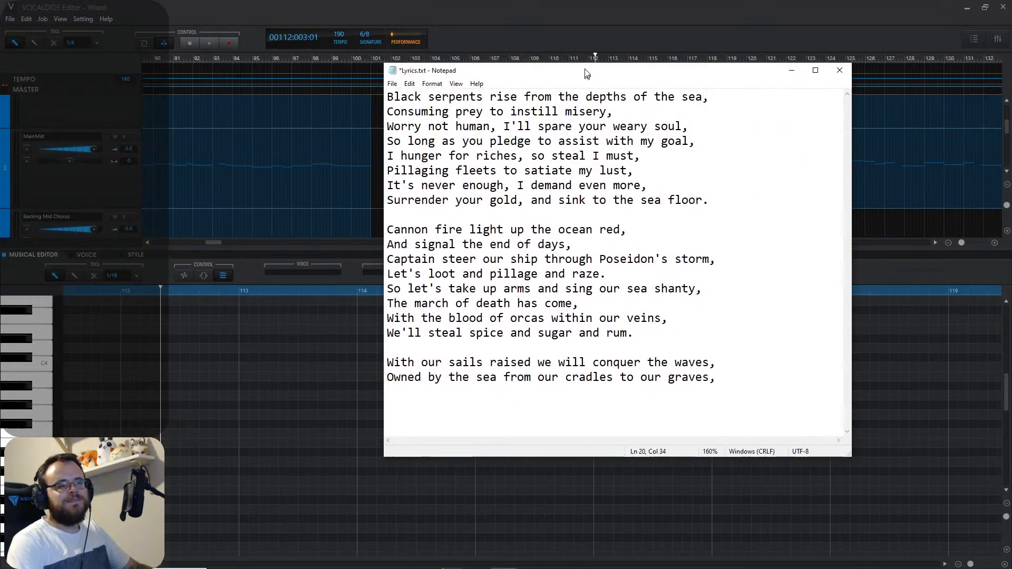
{"action": "left_click_drag", "start_coordinate": [587, 61], "coordinate": [615, 62]}
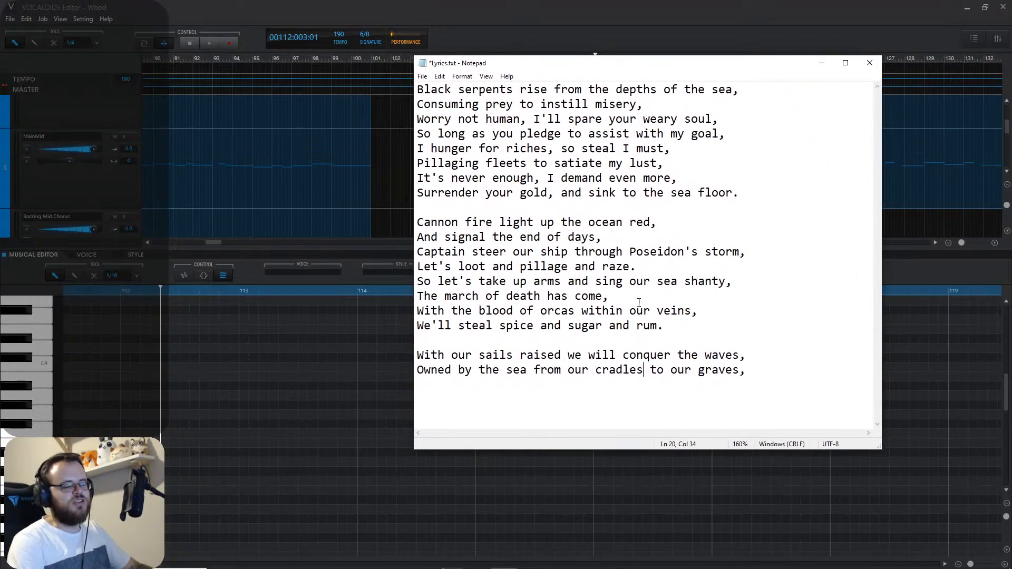
{"action": "left_click", "coordinate": [770, 395]}
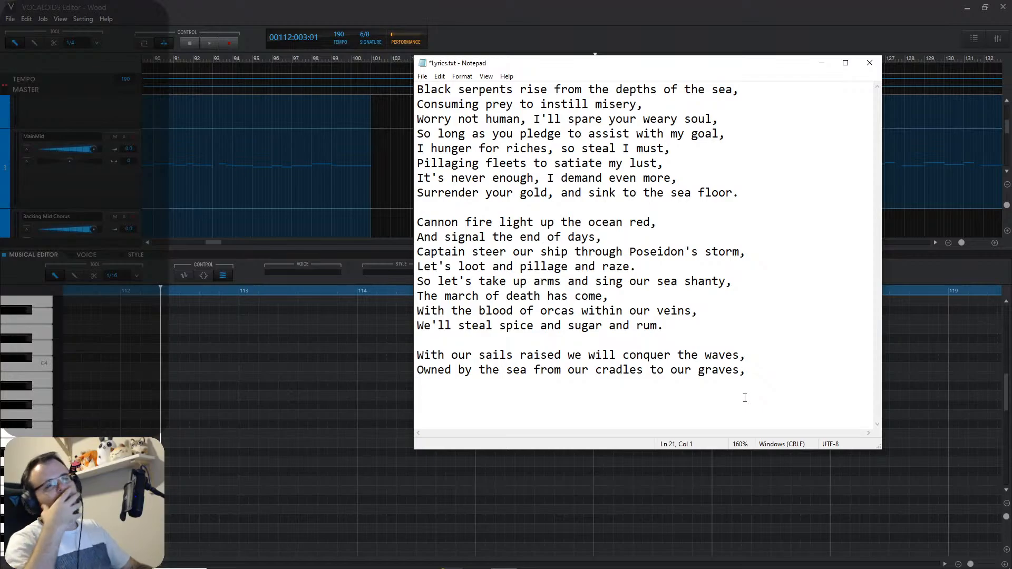
{"action": "type", "text": "Cursed by the"}
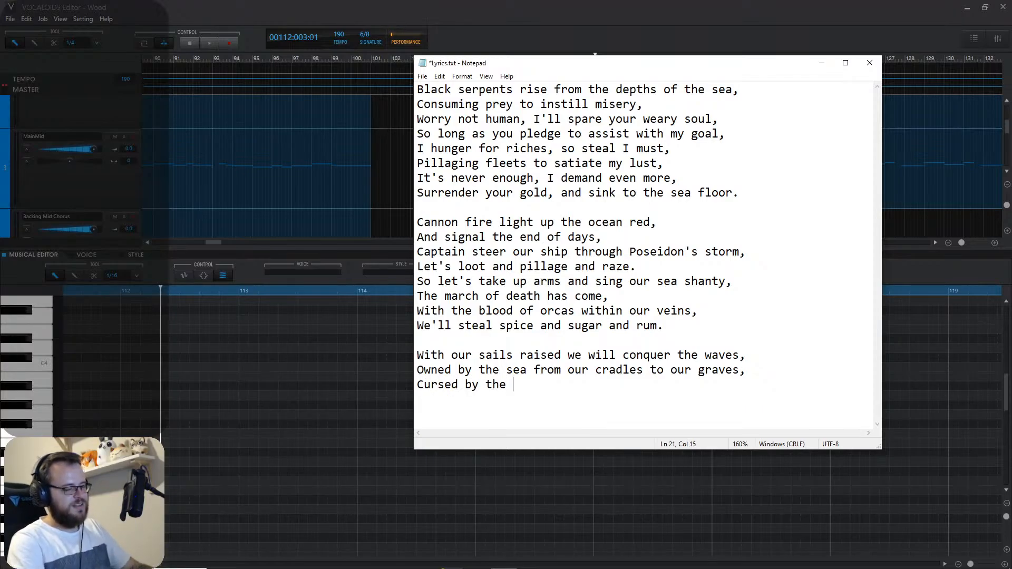
{"action": "type", "text": " salt"}
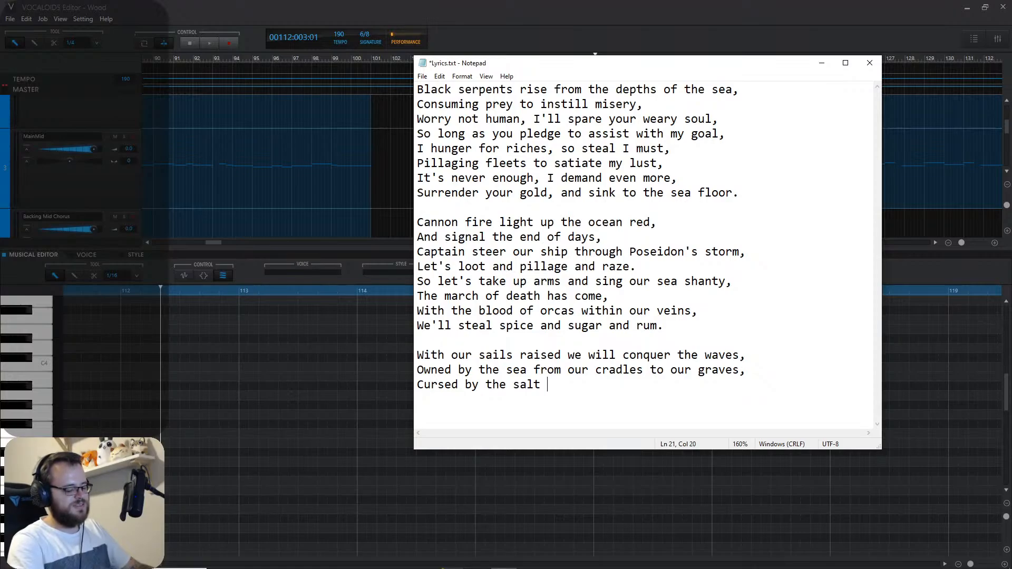
{"action": "type", "text": "filli"}
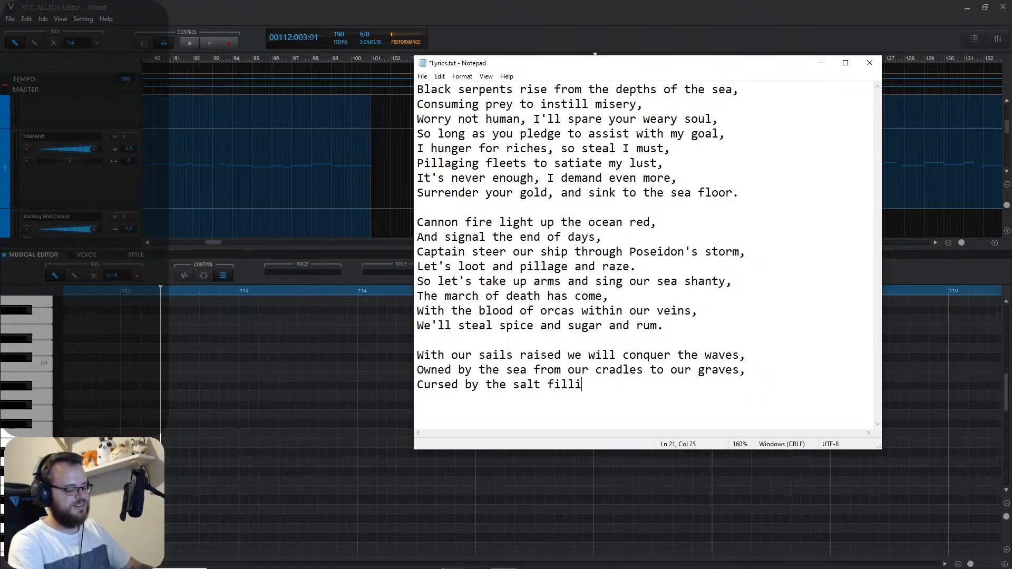
{"action": "type", "text": "ng our lungs,"}
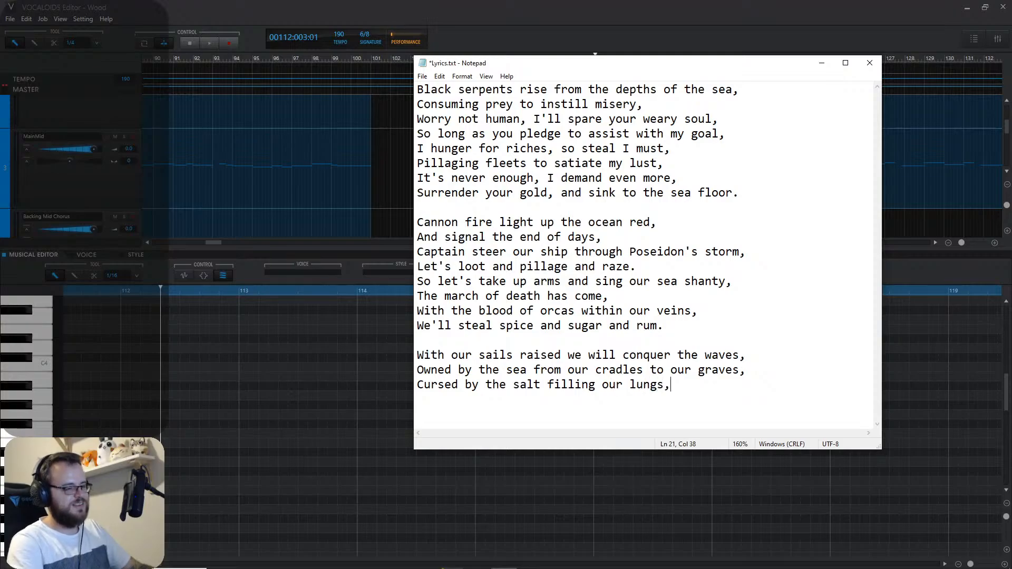
{"action": "key", "text": "Return"}
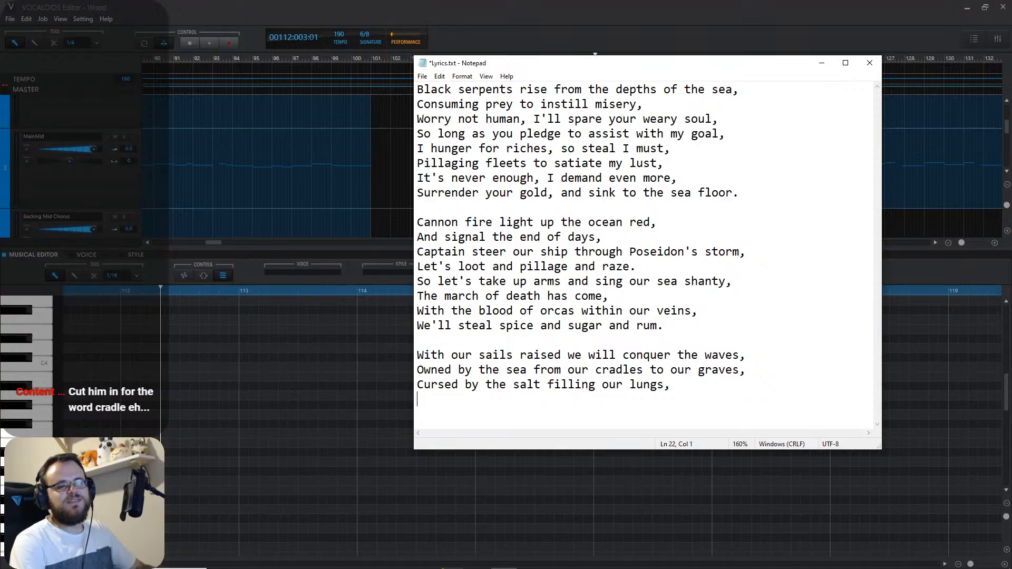
Switch to RhymeZone in the browser, search for rhymes with "lungs", and return to the lyrics file.
{"action": "key", "text": "alt+Tab"}
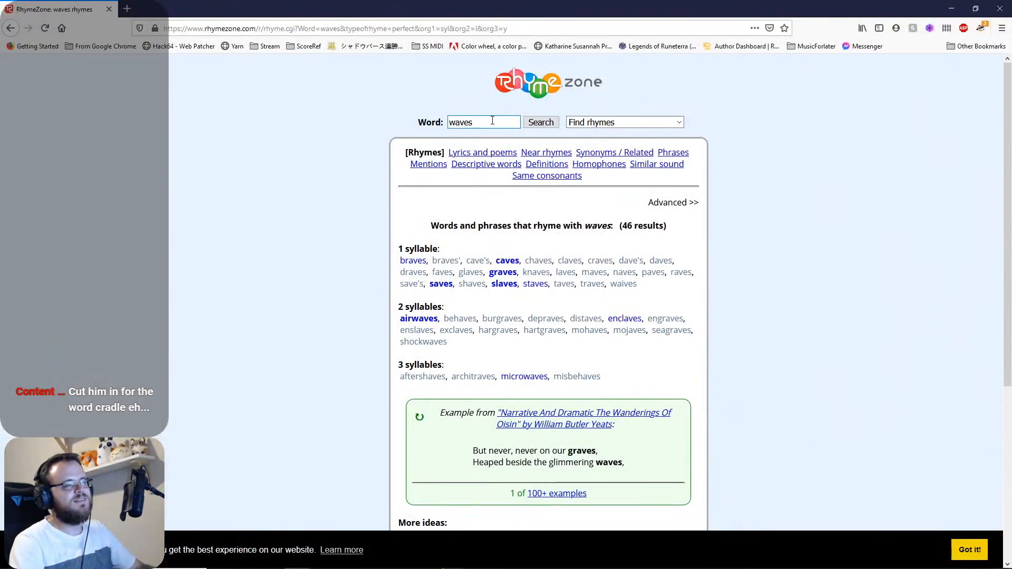
{"action": "double_click", "coordinate": [492, 120]}
{"action": "type", "text": "lungs"}
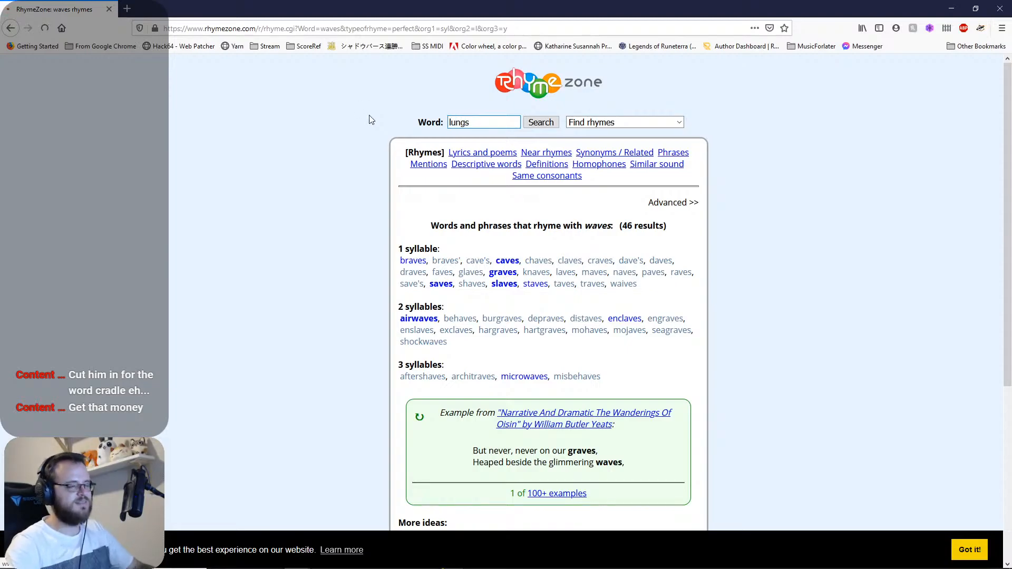
{"action": "key", "text": "Return"}
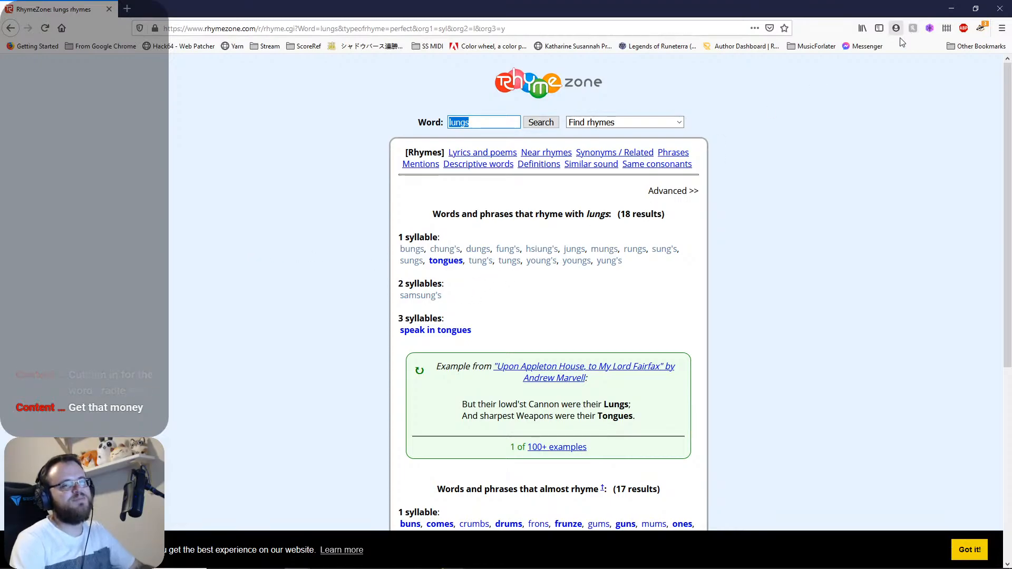
{"action": "left_click", "coordinate": [950, 7]}
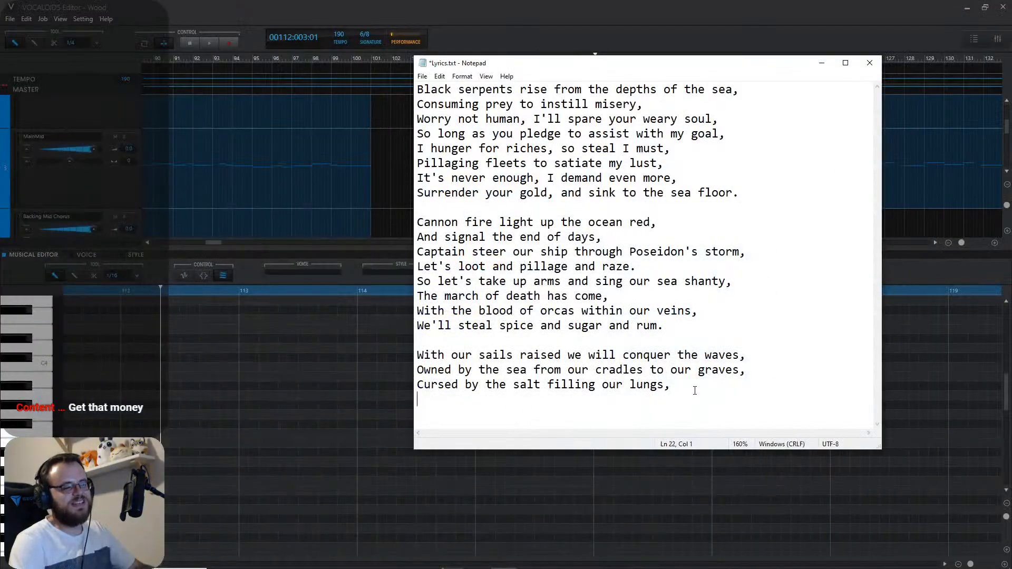
Try rewording the end of the "Cursed by the salt" line to "filling up our".
{"action": "left_click", "coordinate": [694, 390]}
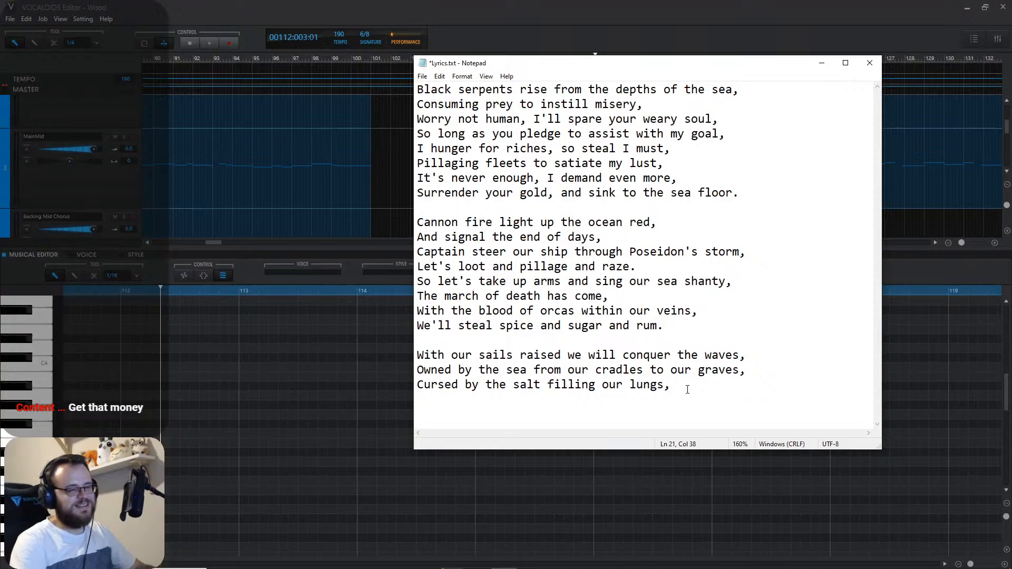
{"action": "left_click_drag", "start_coordinate": [675, 386], "coordinate": [631, 386]}
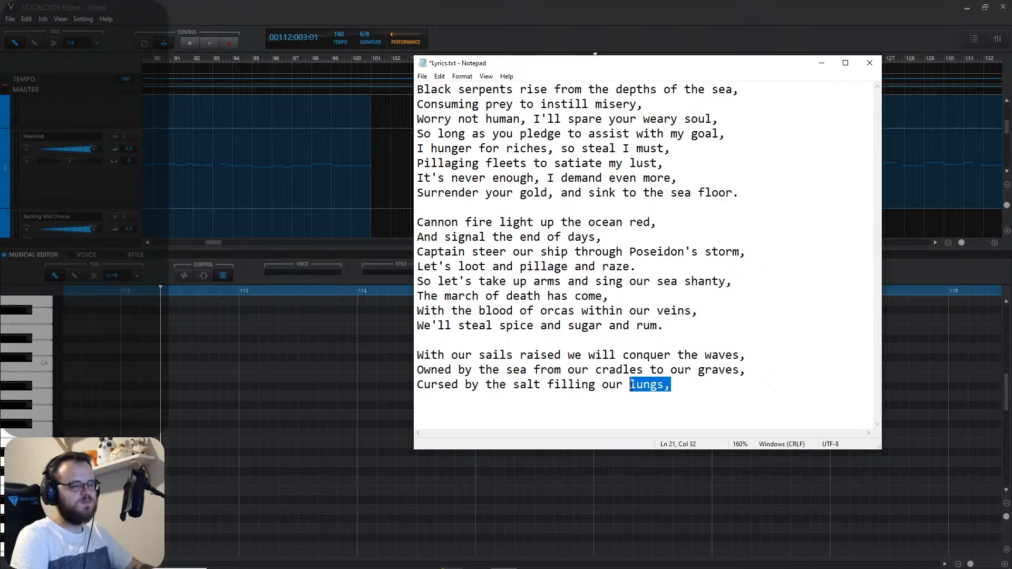
{"action": "key", "text": "BackSpace"}
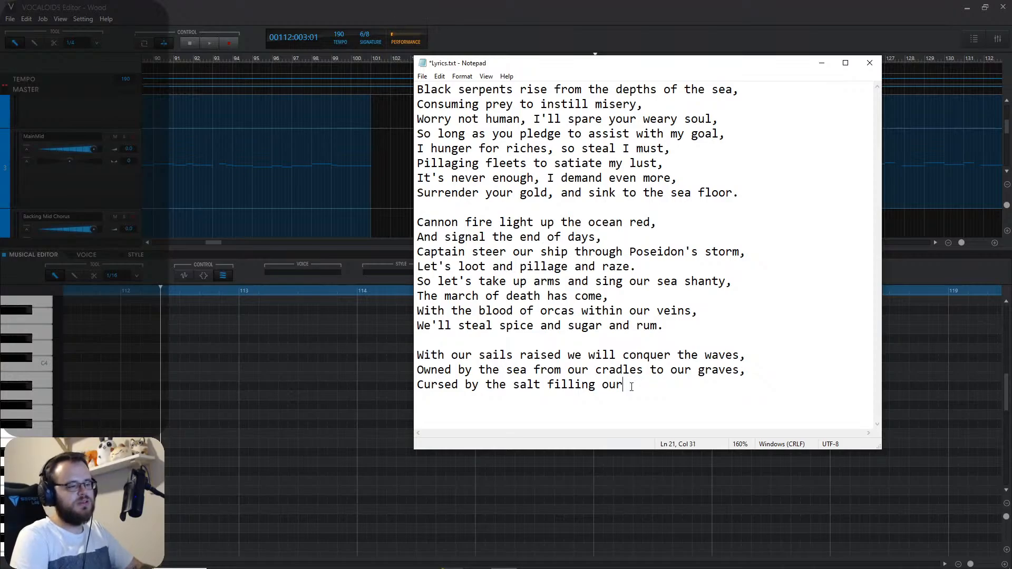
{"action": "key", "text": "BackSpace"}
{"action": "key", "text": "BackSpace"}
{"action": "key", "text": "BackSpace"}
{"action": "type", "text": "up our"}
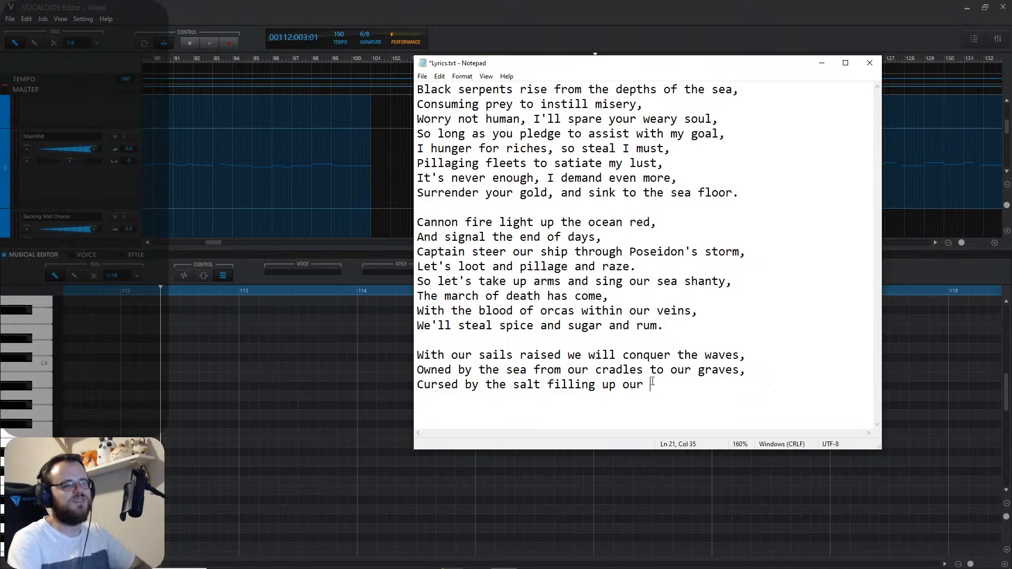
Replace everything after "Cursed by the salt" with "soaked in our skin," and start a new line.
{"action": "left_click_drag", "start_coordinate": [664, 389], "coordinate": [546, 412]}
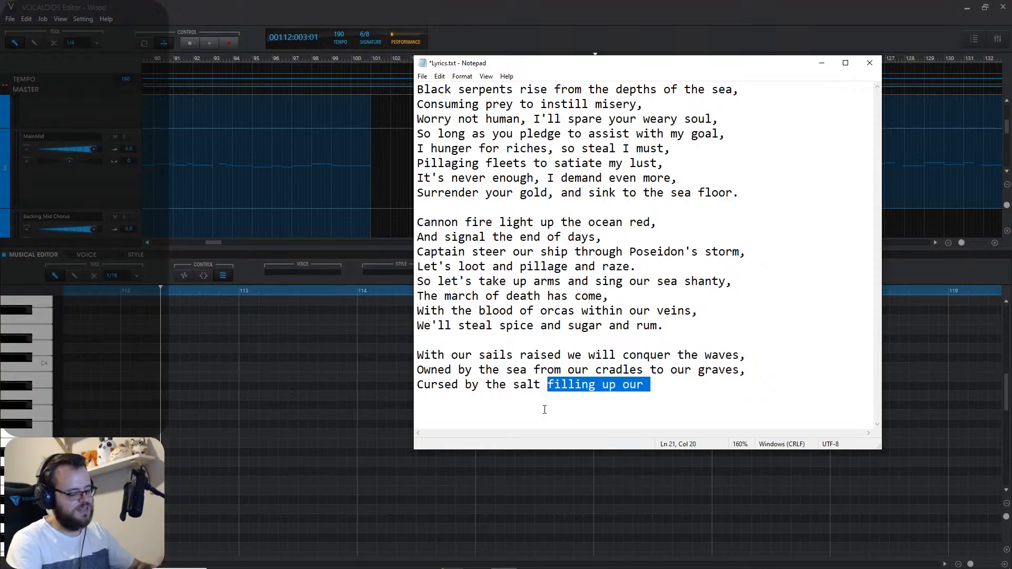
{"action": "type", "text": "soaked in"}
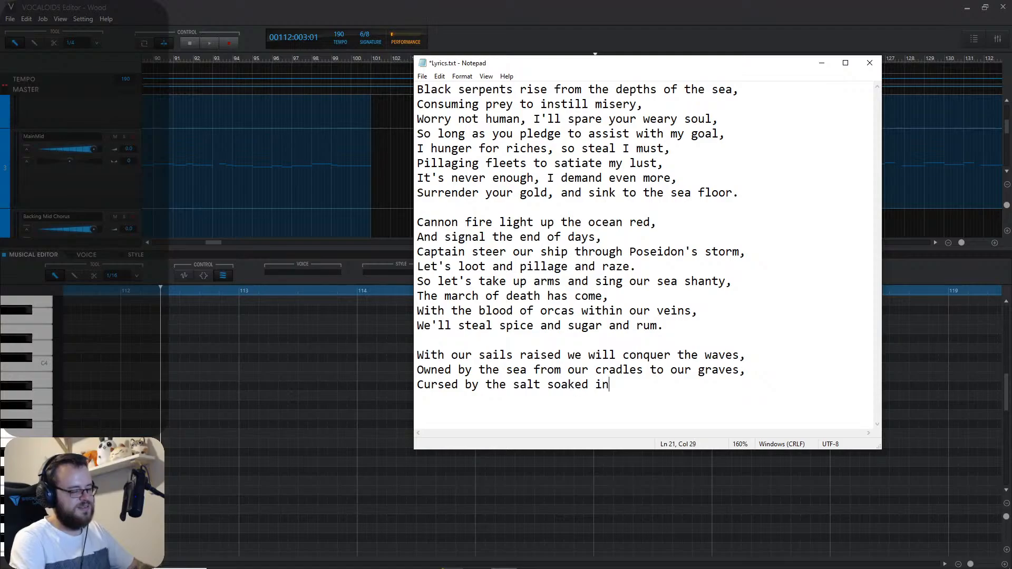
{"action": "type", "text": " our skin,"}
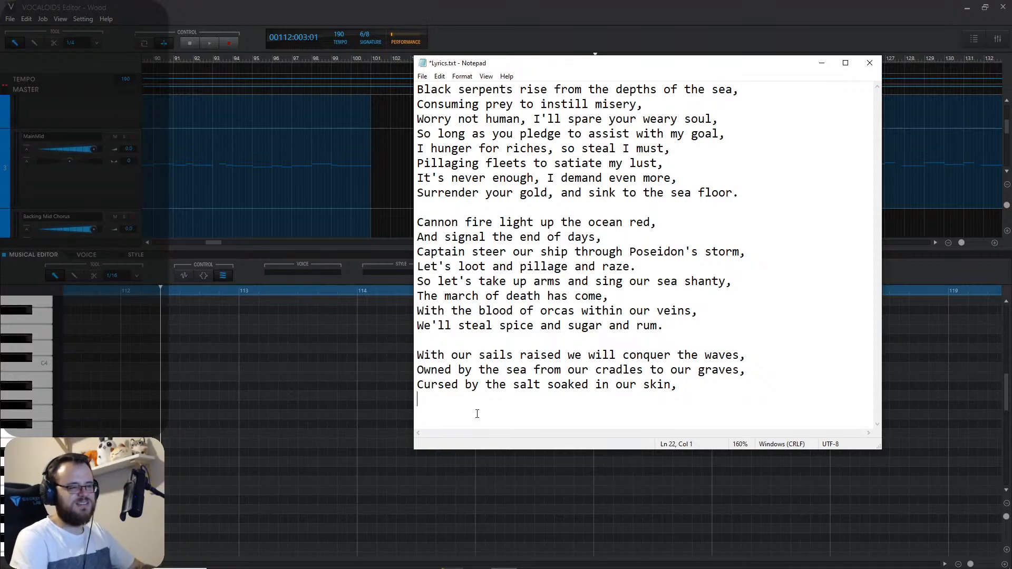
Write "Immortal eyes watching over our sin," as the next lyric line.
{"action": "type", "text": "mm"}
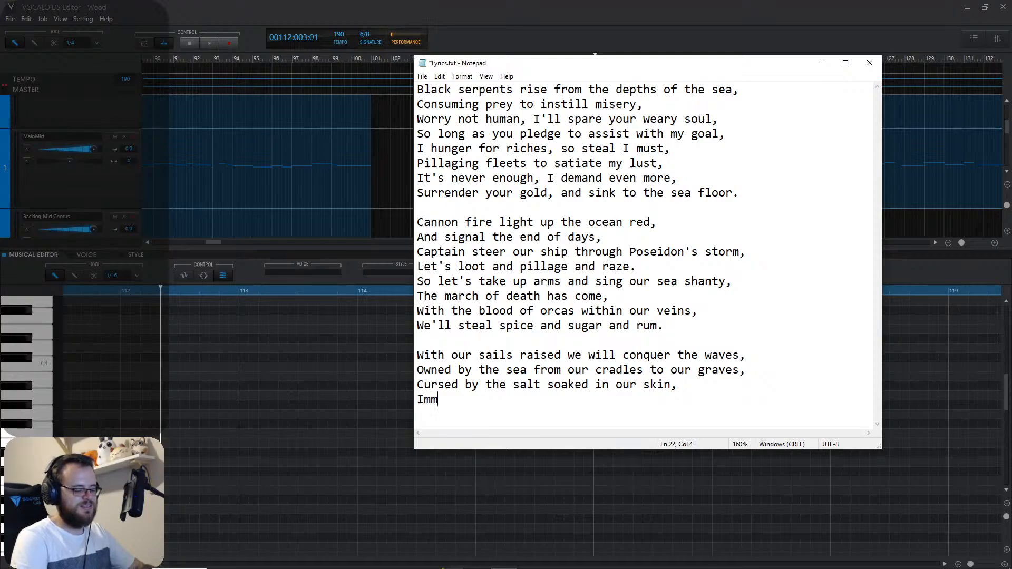
{"action": "type", "text": "ortal eyes "}
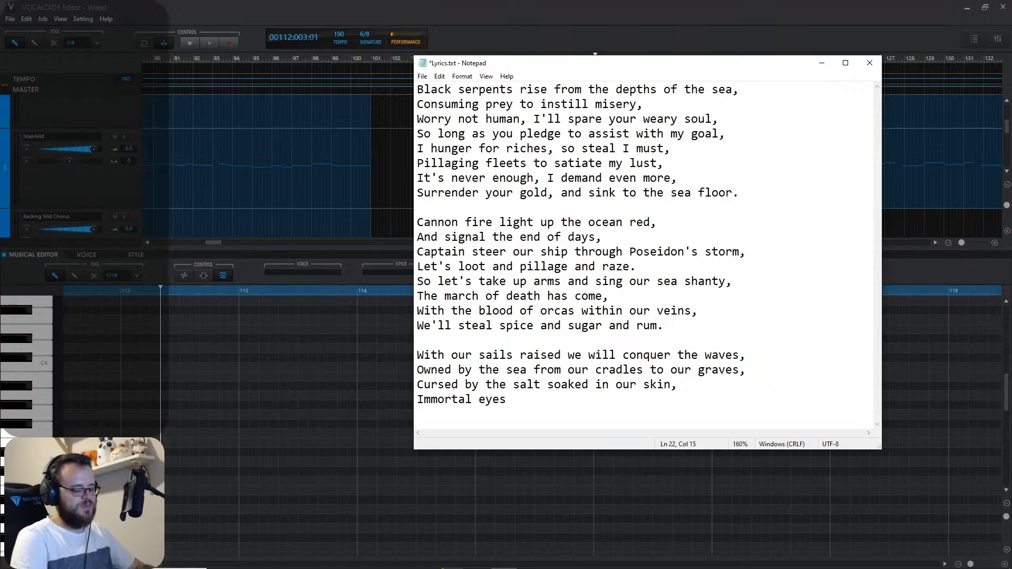
{"action": "type", "text": "watching "}
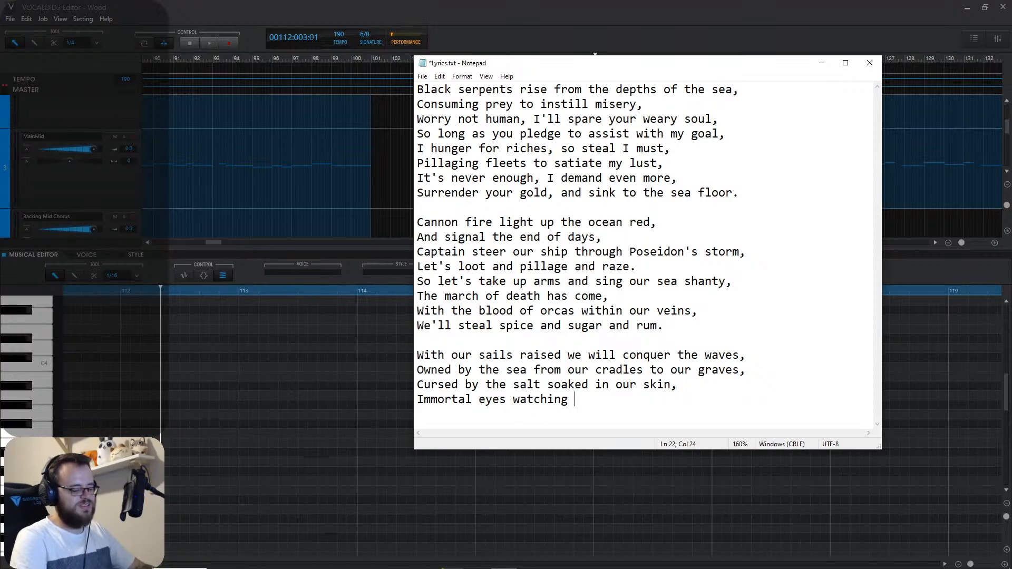
{"action": "type", "text": "over our "}
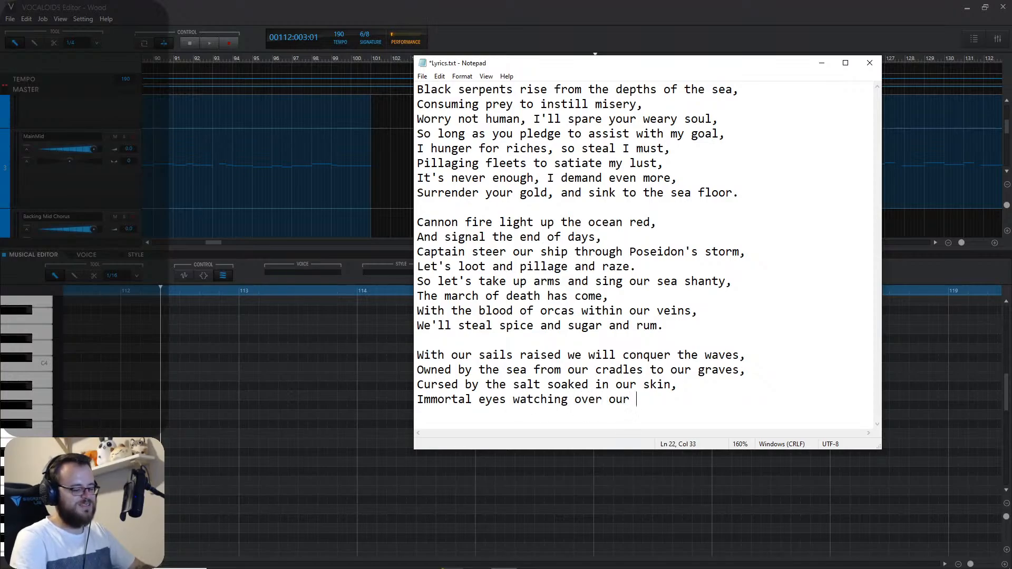
{"action": "type", "text": "sin,"}
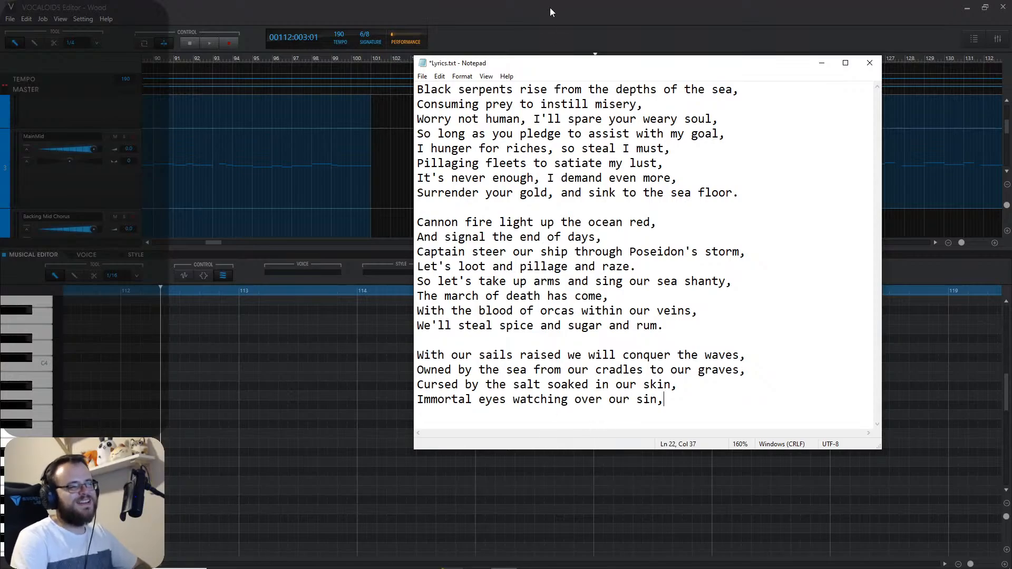
Switch to the VOCALOID5 Editor and open the Main track's part from measure 104, at measure 112.
{"action": "left_click", "coordinate": [542, 20]}
{"action": "scroll", "coordinate": [580, 195], "scroll_direction": "up", "scroll_amount": 3}
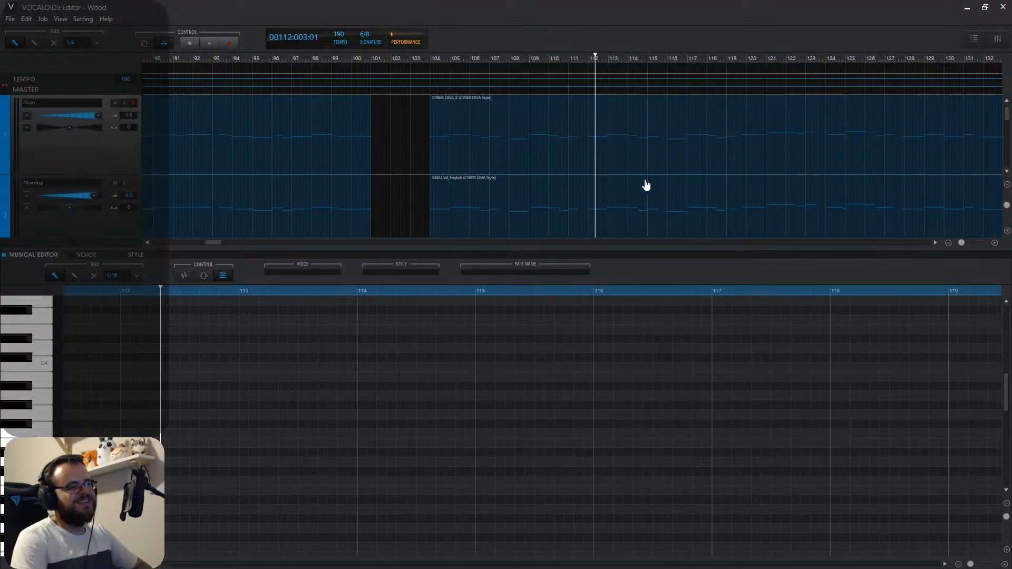
{"action": "left_click", "coordinate": [642, 136]}
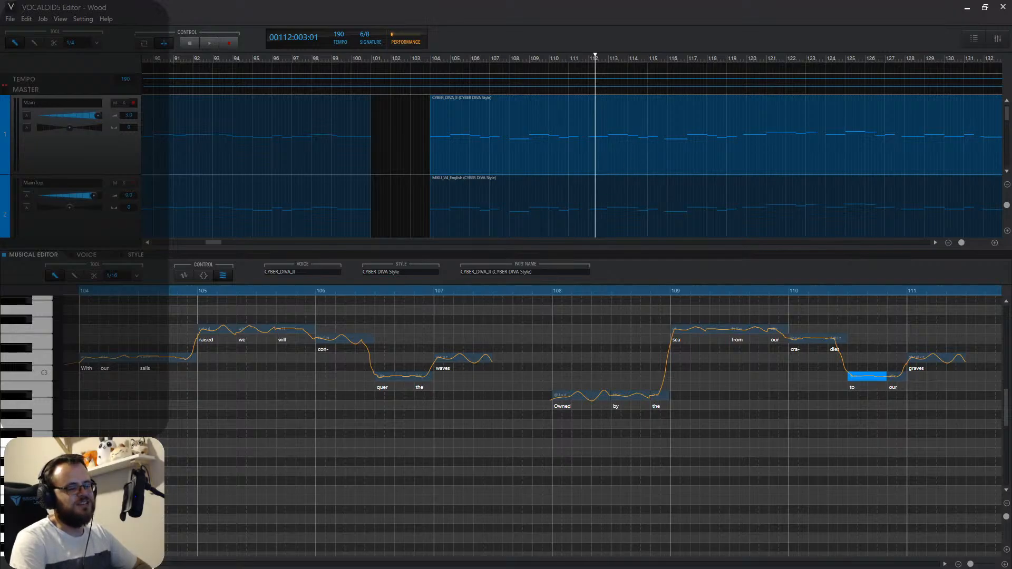
{"action": "left_click_drag", "start_coordinate": [149, 563], "coordinate": [155, 564]}
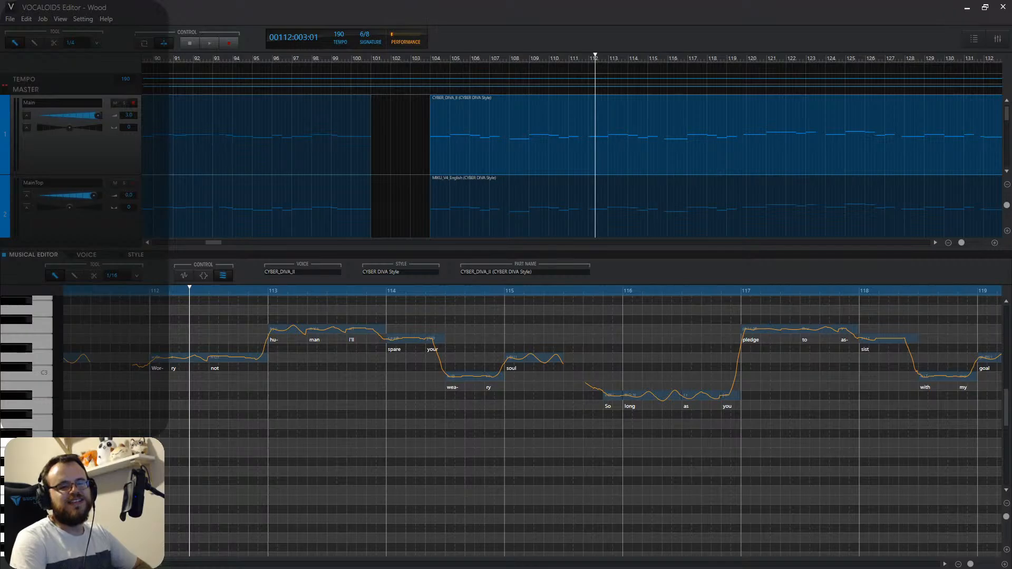
{"action": "key", "text": "alt+Tab"}
{"action": "key", "text": "alt+Tab"}
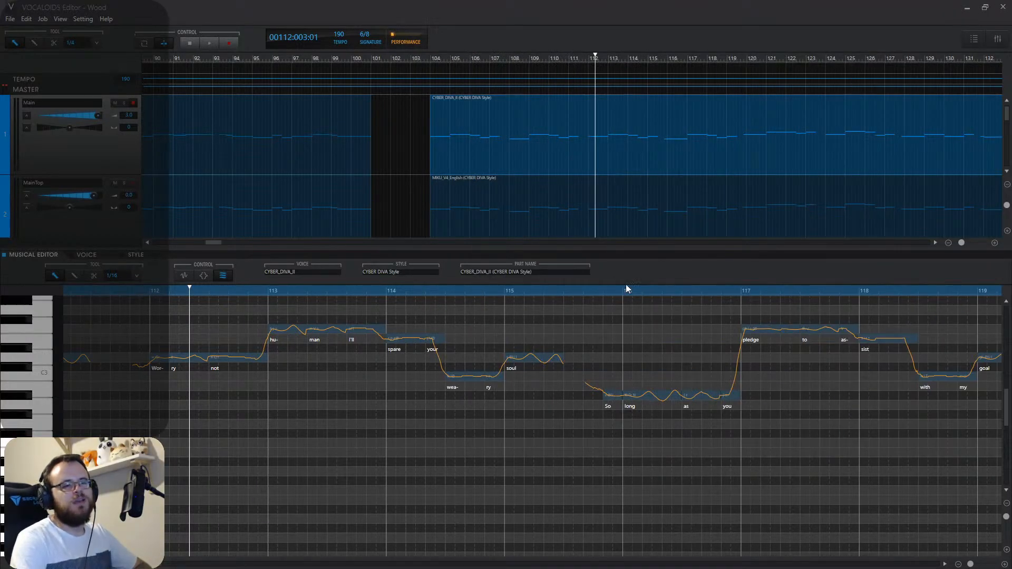
Delete the second note in measures 112 and 113, extending each measure's first note up to the following note.
{"action": "left_click", "coordinate": [174, 358]}
{"action": "key", "text": "Delete"}
{"action": "left_click_drag", "start_coordinate": [170, 358], "coordinate": [208, 358]}
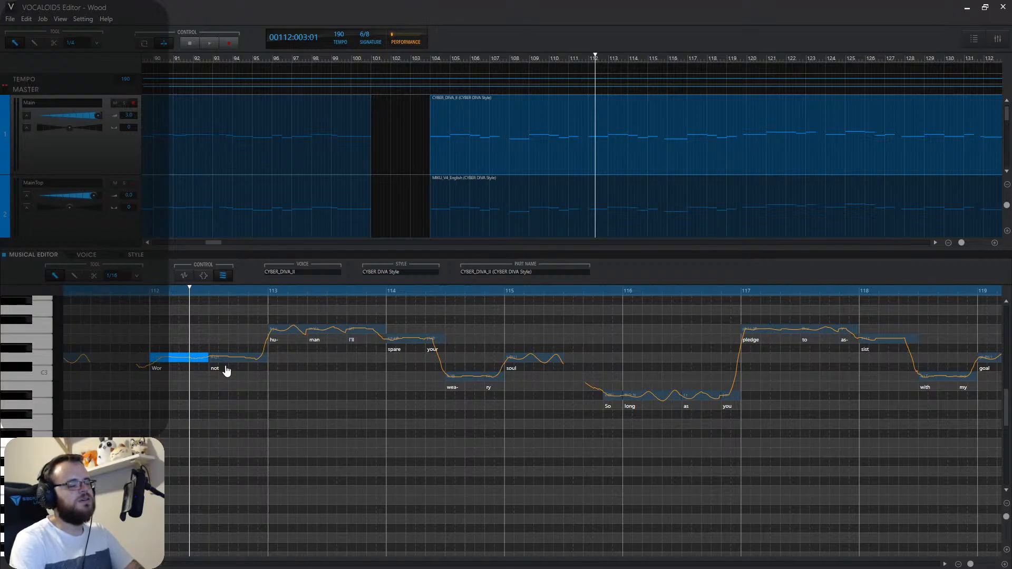
{"action": "left_click", "coordinate": [319, 331]}
{"action": "key", "text": "Delete"}
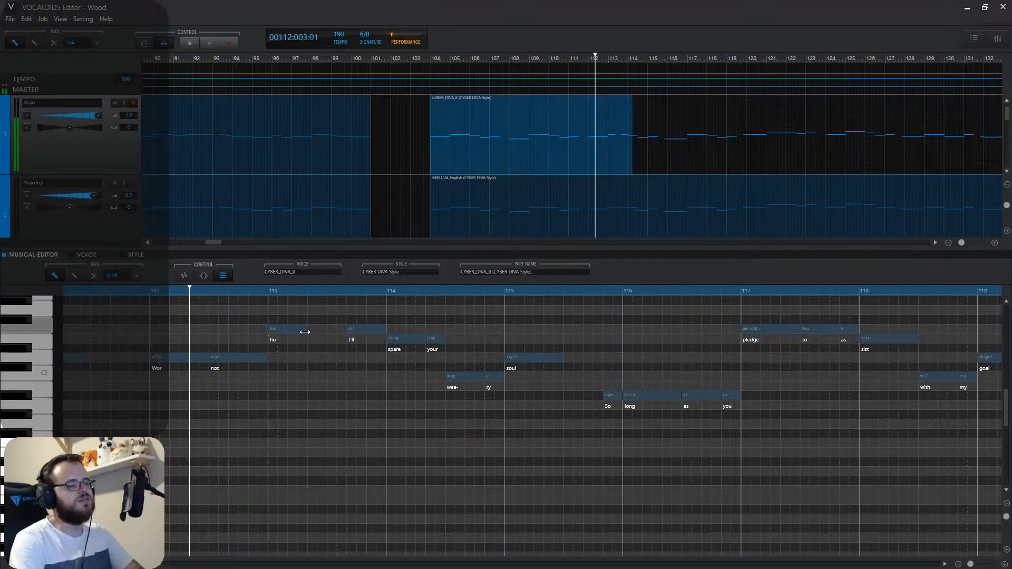
{"action": "left_click_drag", "start_coordinate": [305, 331], "coordinate": [346, 332]}
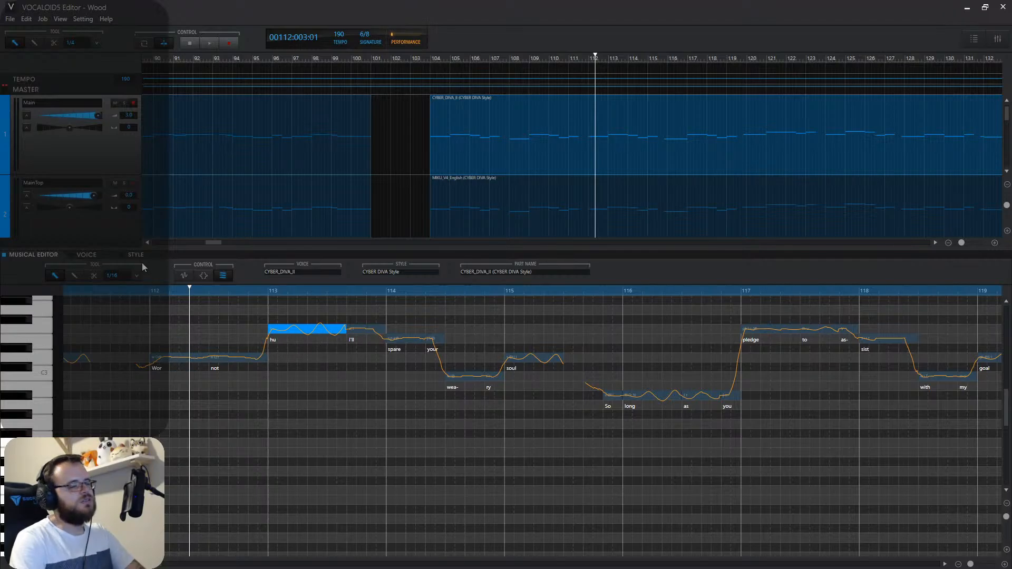
Split the last note of measure 112 about two-thirds of the way along.
{"action": "left_click", "coordinate": [93, 276]}
{"action": "left_click", "coordinate": [249, 359]}
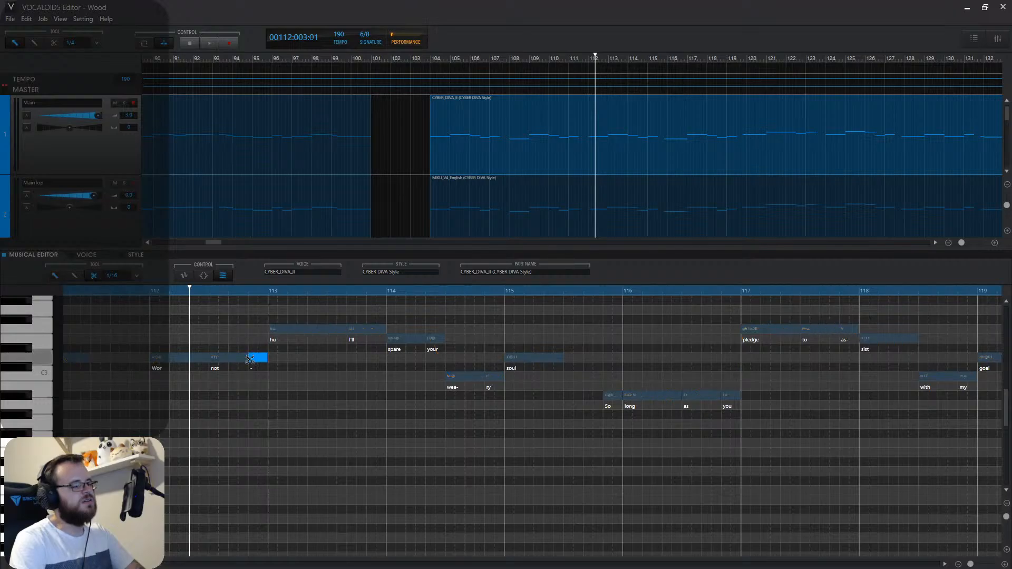
{"action": "key", "text": "1"}
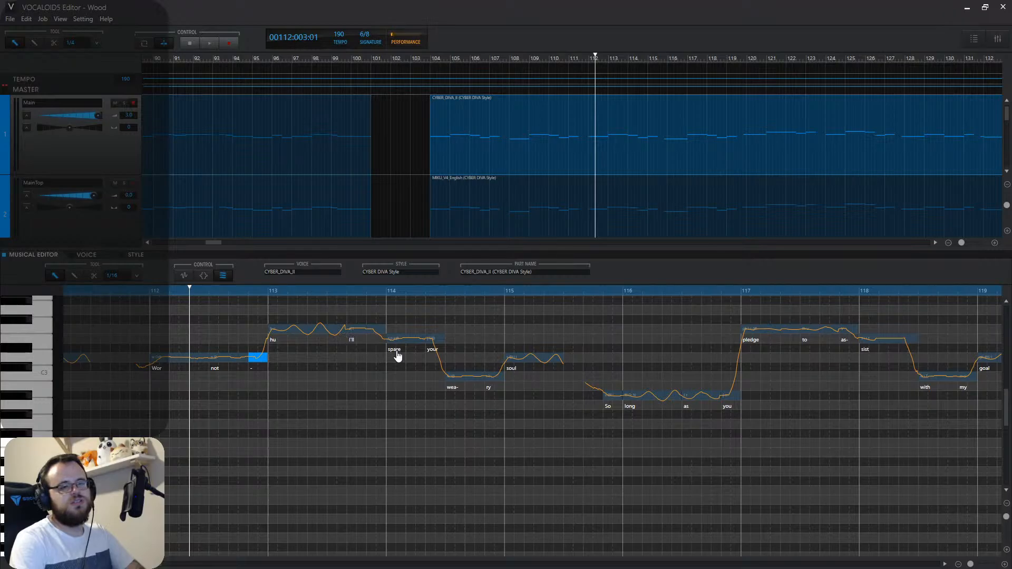
Delete the "your" and "ry" notes in measure 114 and lengthen the "spare" and "wea" notes to fill the gaps.
{"action": "left_click", "coordinate": [492, 383]}
{"action": "key", "text": "Delete"}
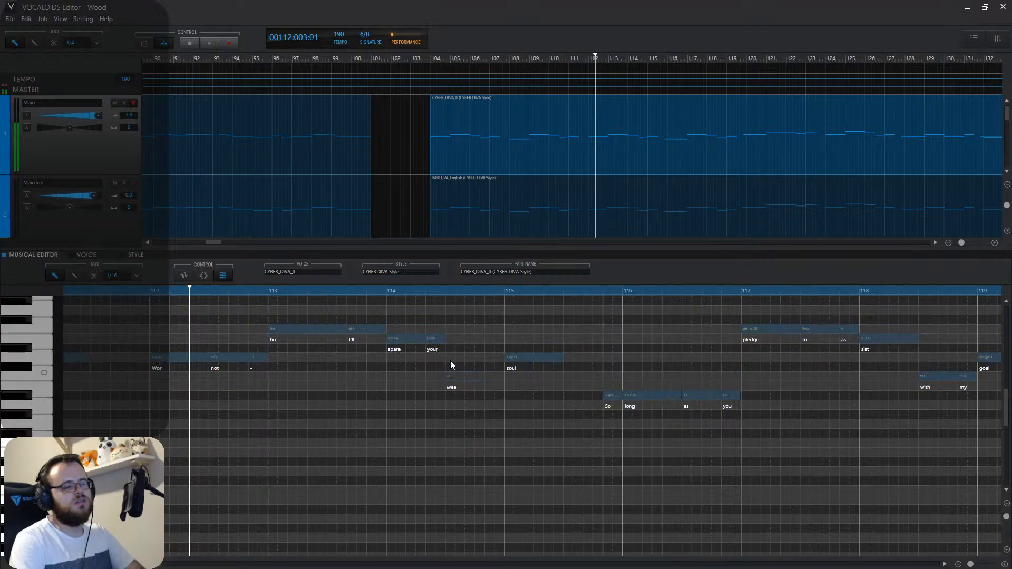
{"action": "left_click", "coordinate": [434, 338]}
{"action": "key", "text": "Delete"}
{"action": "left_click", "coordinate": [474, 376]}
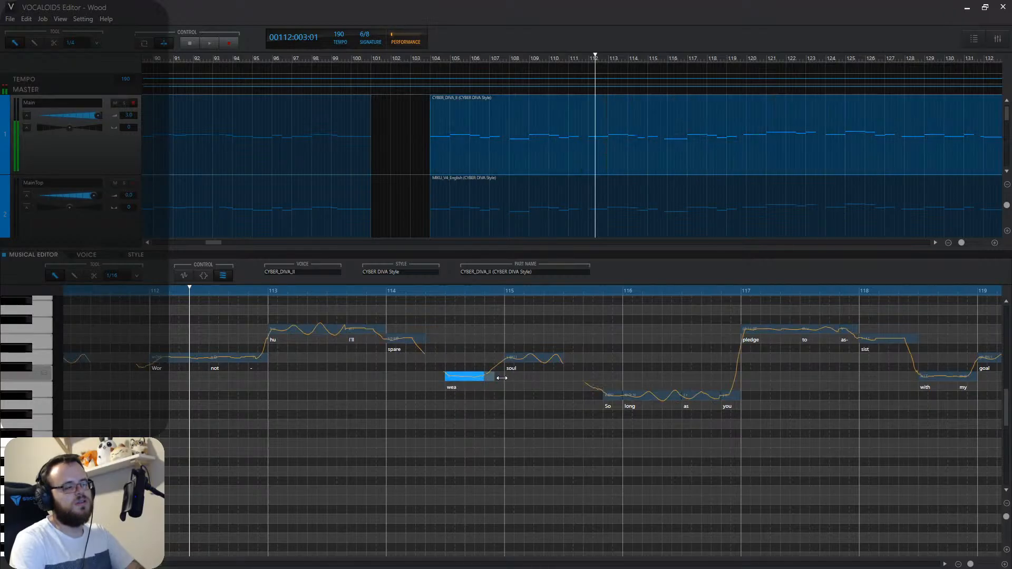
{"action": "left_click_drag", "start_coordinate": [501, 378], "coordinate": [504, 377]}
{"action": "left_click", "coordinate": [411, 339]}
{"action": "left_click_drag", "start_coordinate": [434, 338], "coordinate": [444, 339]}
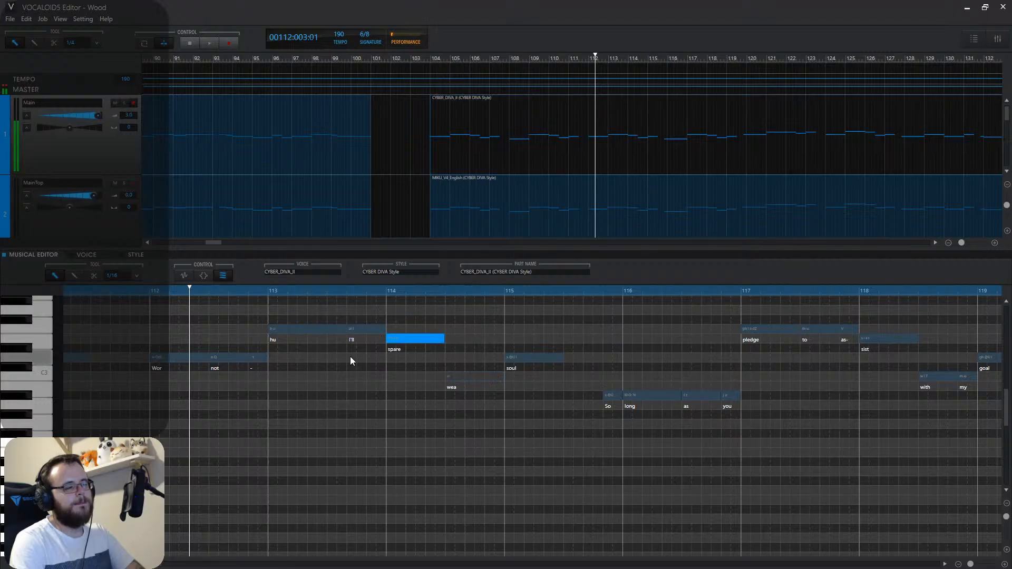
Enter the lyrics "Cursed by the salt soaked" starting from the first note of measure 112.
{"action": "double_click", "coordinate": [166, 371]}
{"action": "type", "text": "Cu"}
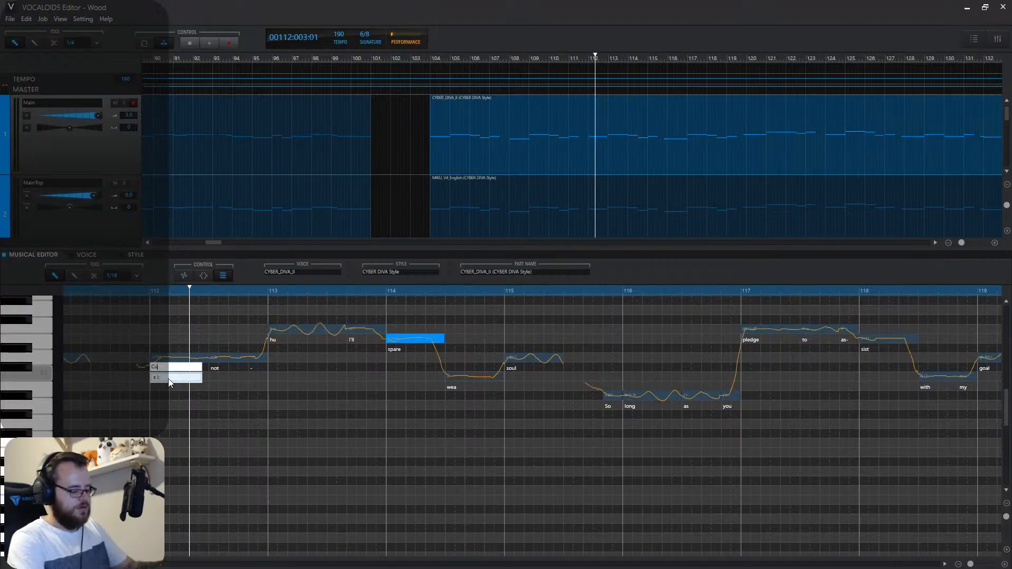
{"action": "type", "text": "rsed by the salt"}
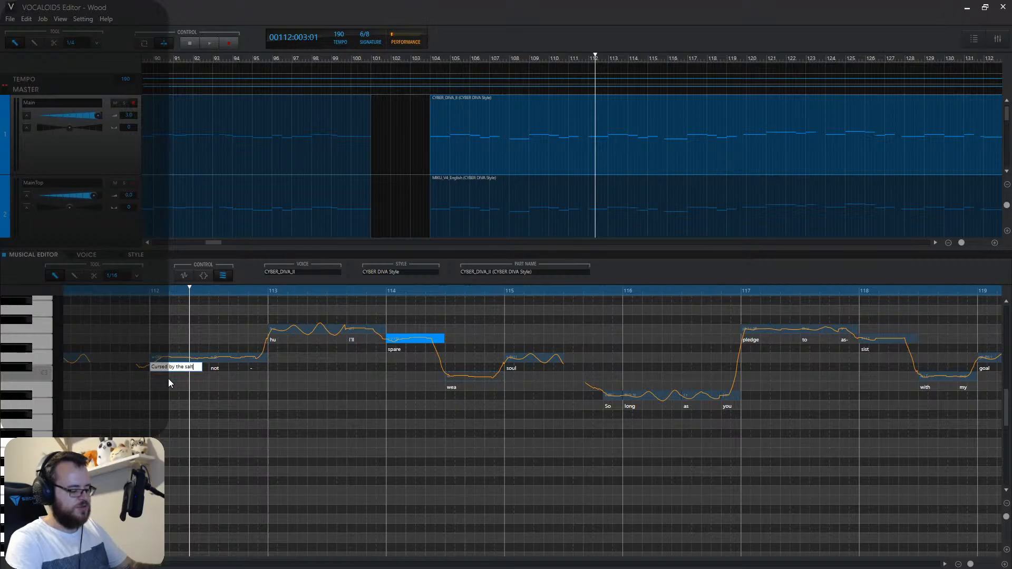
{"action": "type", "text": " soaked"}
{"action": "key", "text": "Return"}
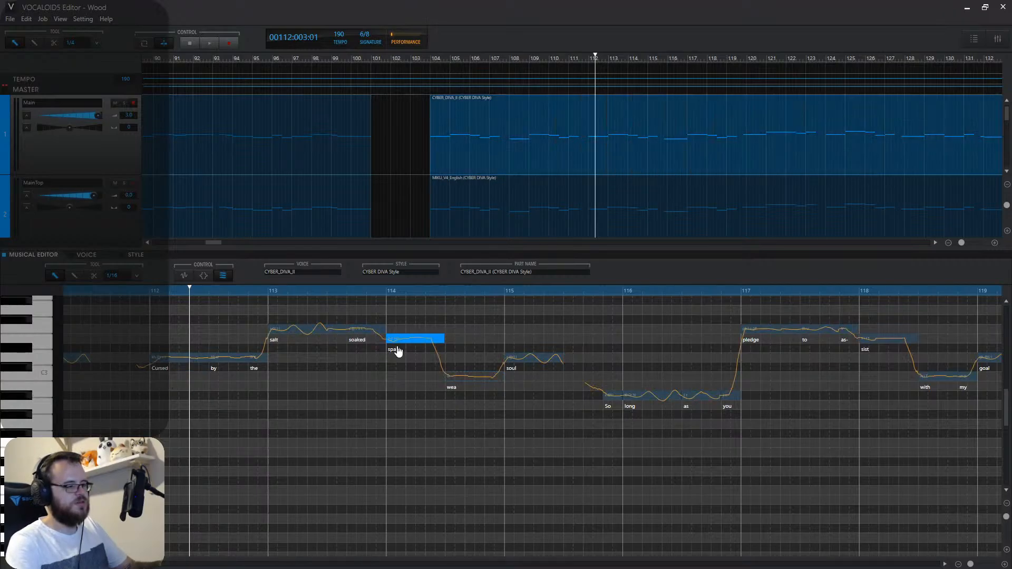
Enter "in" and "our" on the two notes of measure 114 and "skin" on the note in measure 115.
{"action": "double_click", "coordinate": [400, 352]}
{"action": "type", "text": "in"}
{"action": "key", "text": "Return"}
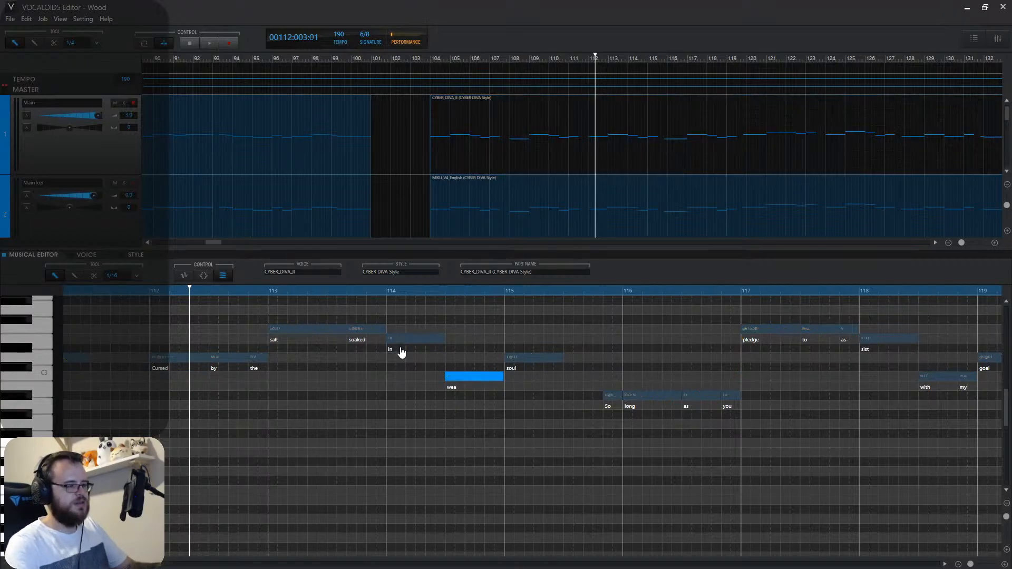
{"action": "double_click", "coordinate": [454, 390]}
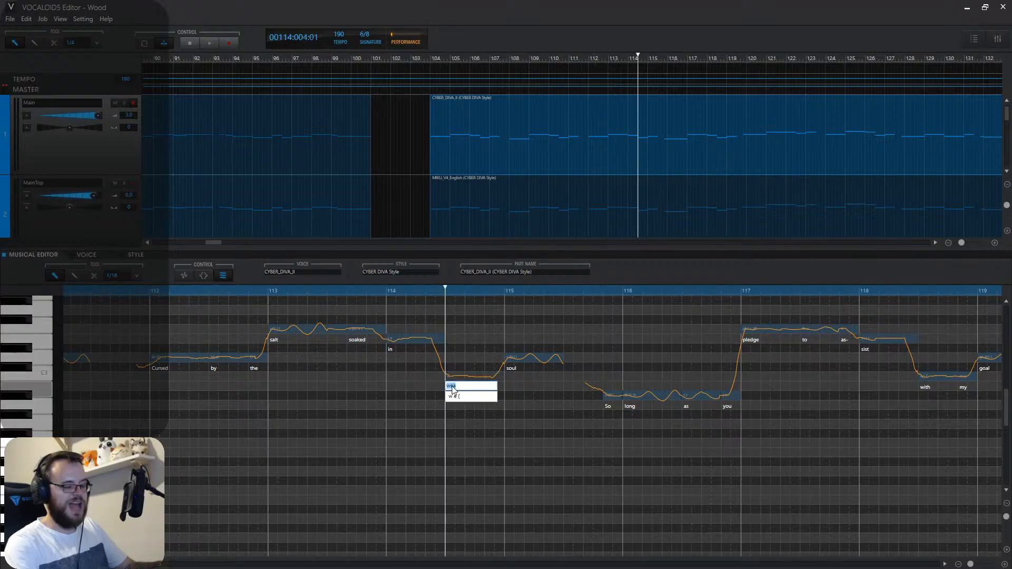
{"action": "type", "text": "cur"}
{"action": "key", "text": "Return"}
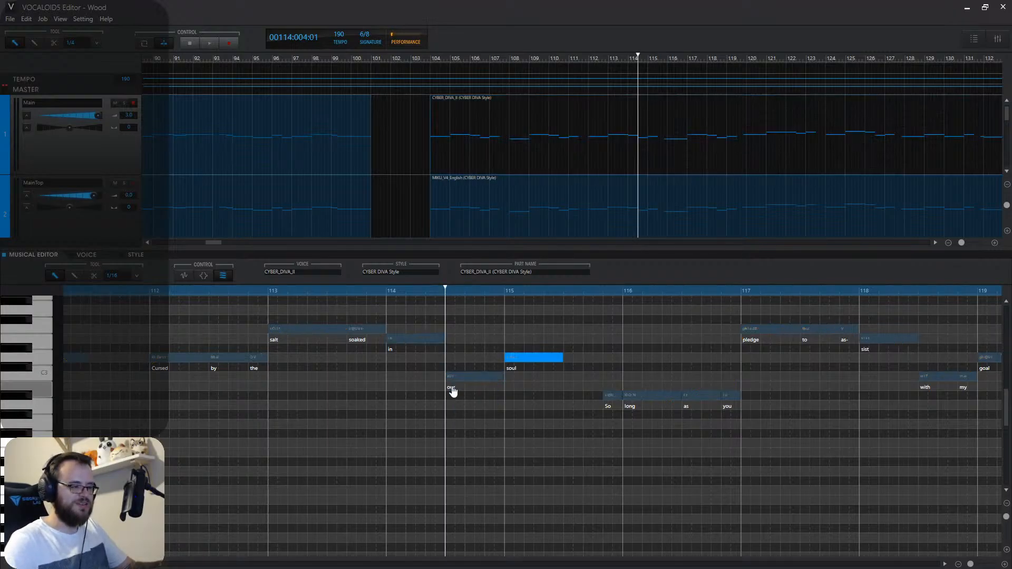
{"action": "double_click", "coordinate": [514, 369]}
{"action": "type", "text": "skin"}
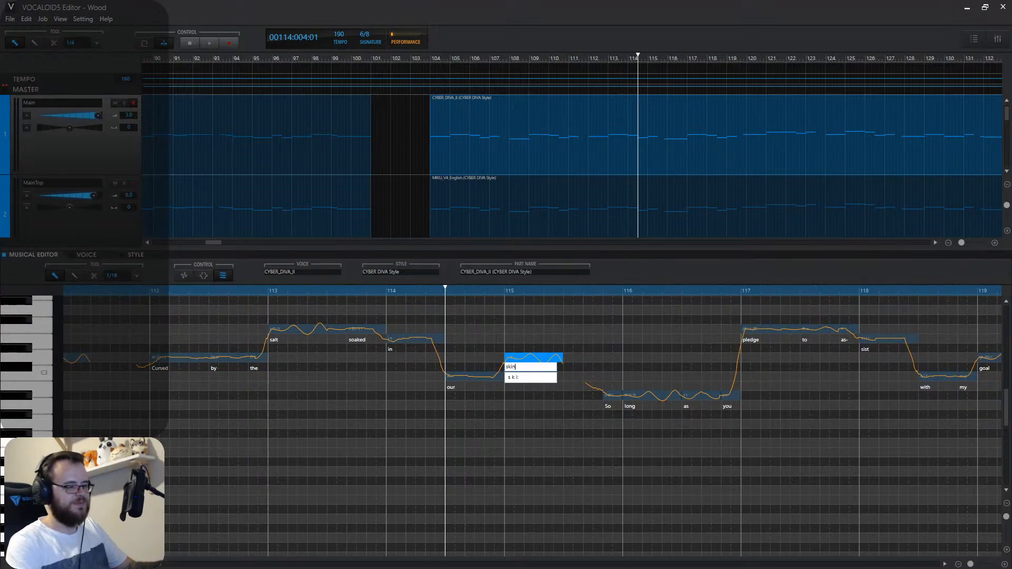
{"action": "key", "text": "Return"}
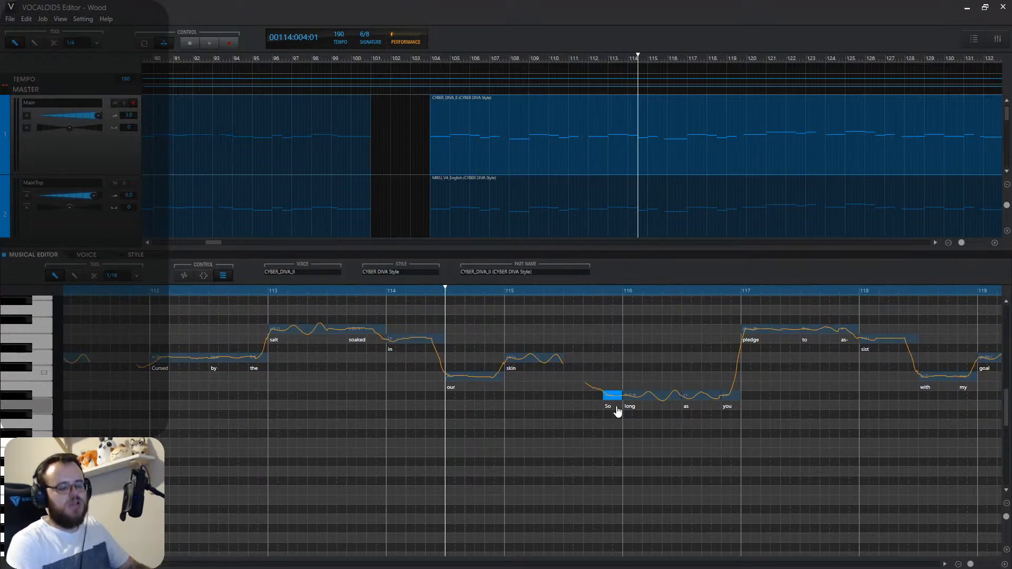
Delete the "So" note before measure 116 and enter the lyrics "Immortal eyes watching over" starting from the first note of measure 116.
{"action": "key", "text": "Delete"}
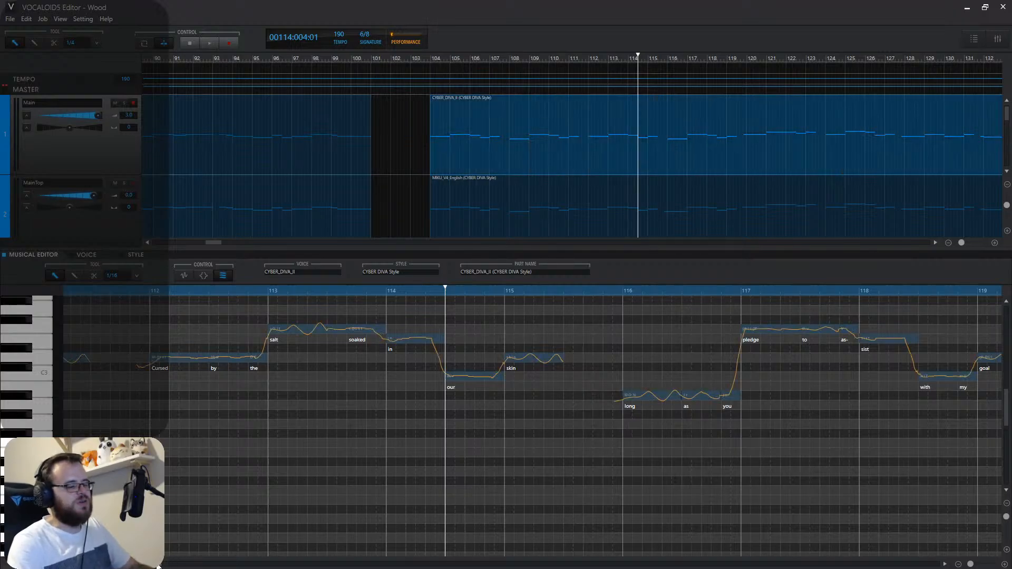
{"action": "scroll", "coordinate": [159, 567], "scroll_direction": "right", "scroll_amount": 5}
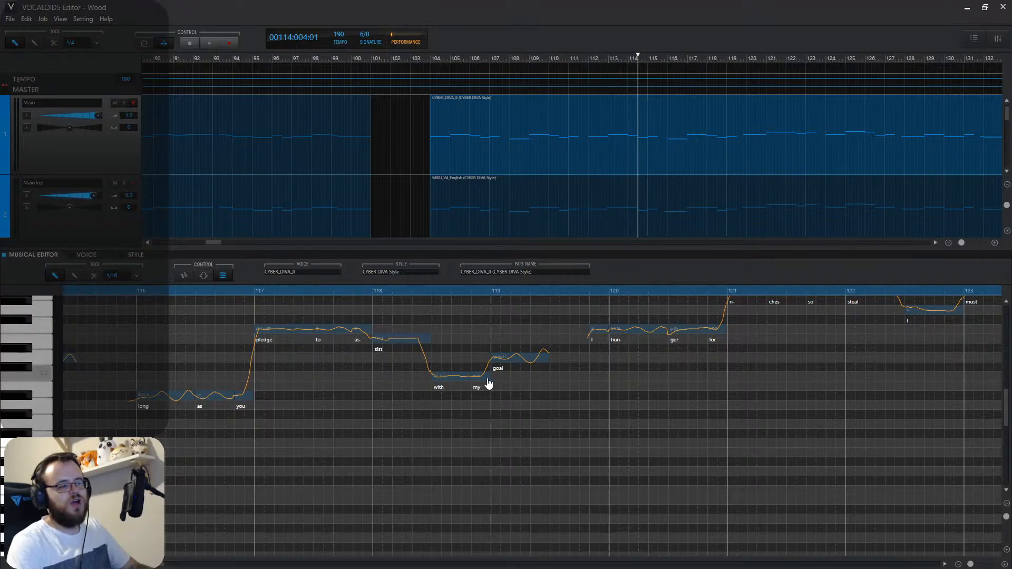
{"action": "double_click", "coordinate": [143, 405]}
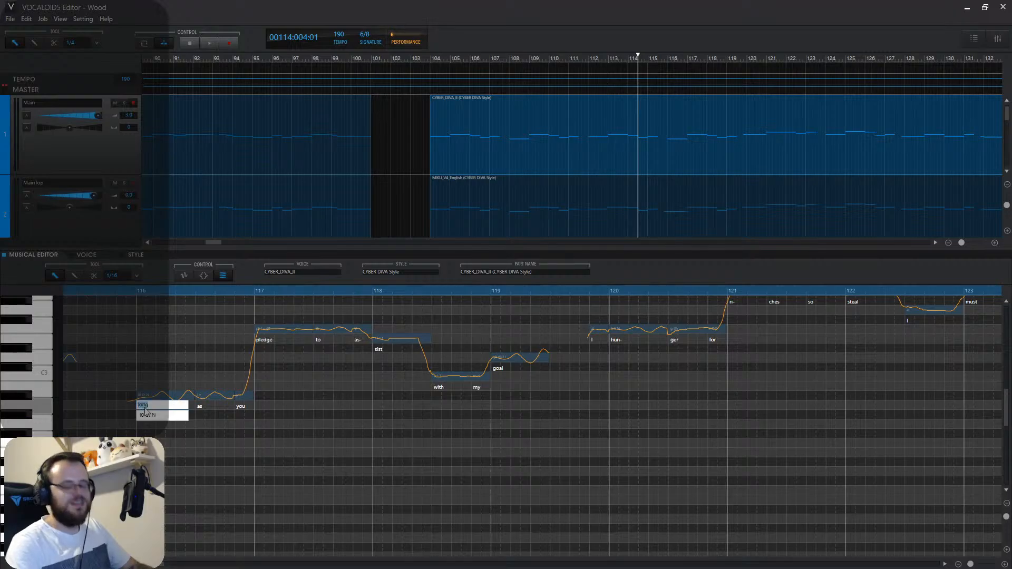
{"action": "key", "text": "BackSpace"}
{"action": "type", "text": "Immortal eye"}
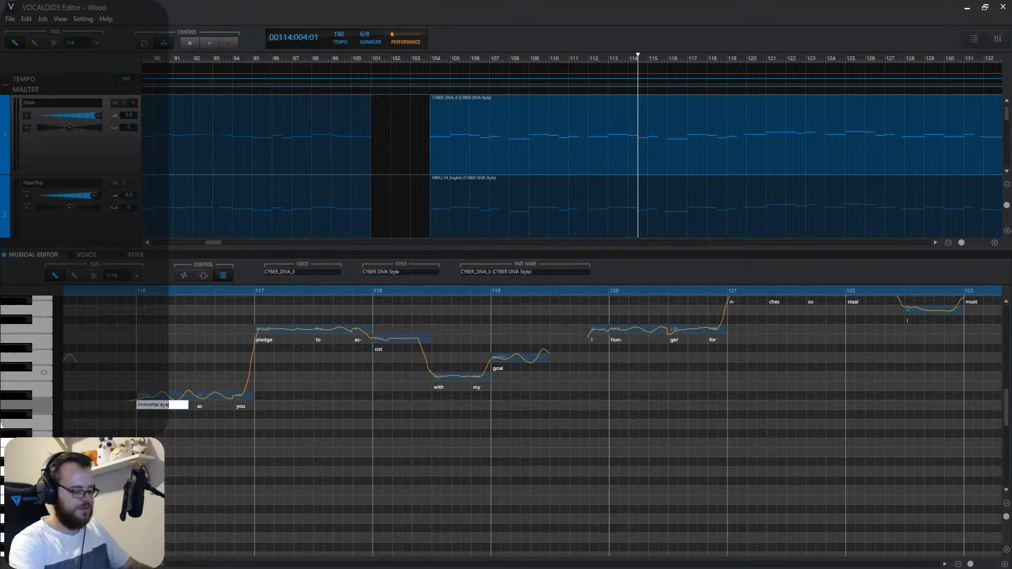
{"action": "type", "text": "s watching over"}
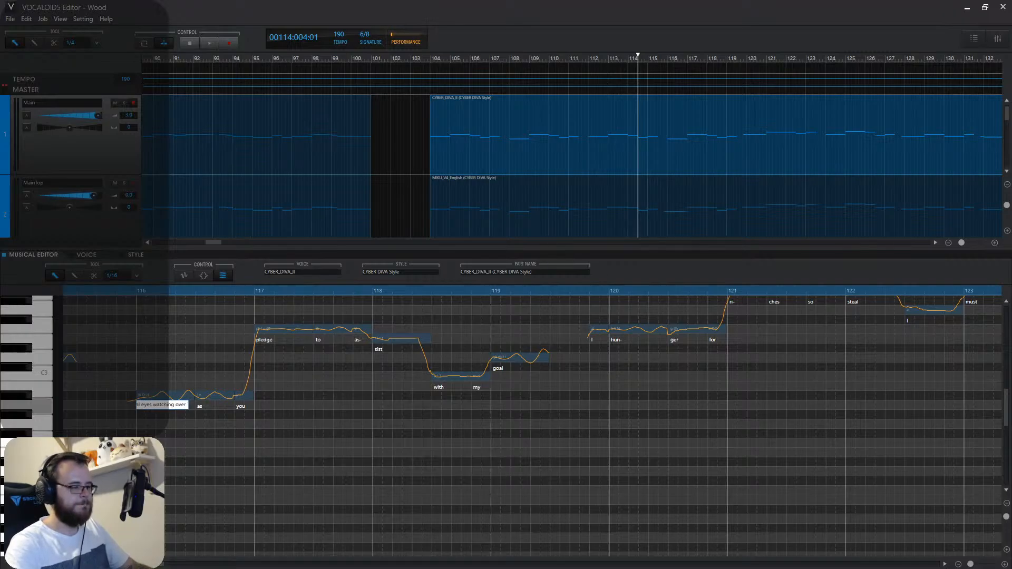
{"action": "key", "text": "Return"}
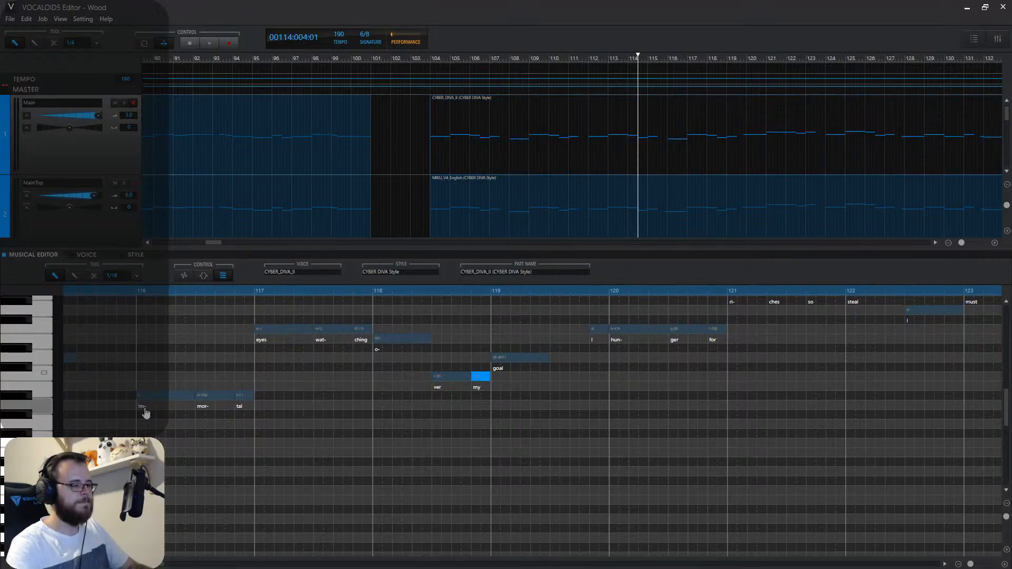
Enter "our" on the last note of measure 118 and "sin" on the note in measure 119.
{"action": "double_click", "coordinate": [480, 389]}
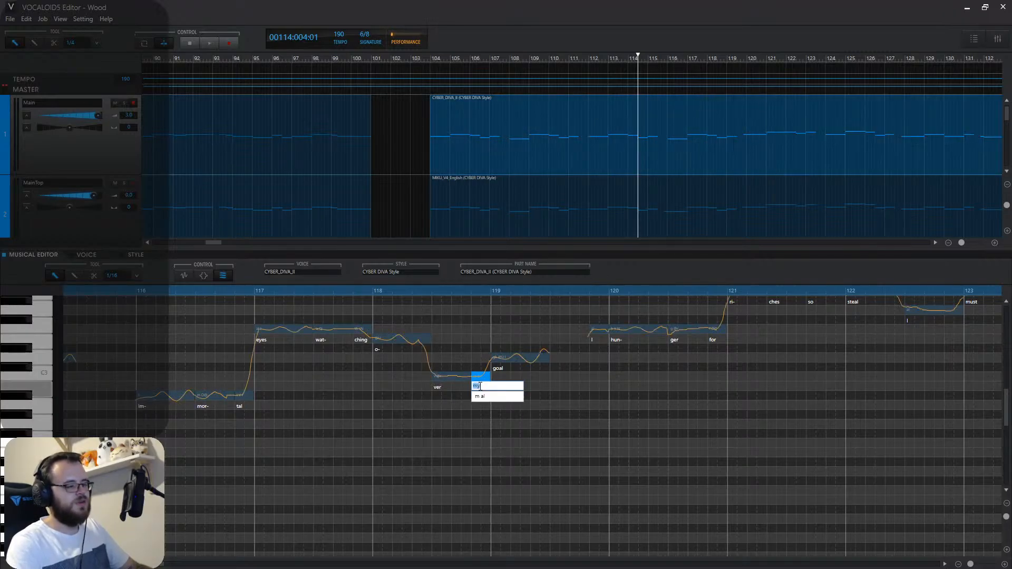
{"action": "type", "text": "our"}
{"action": "key", "text": "Return"}
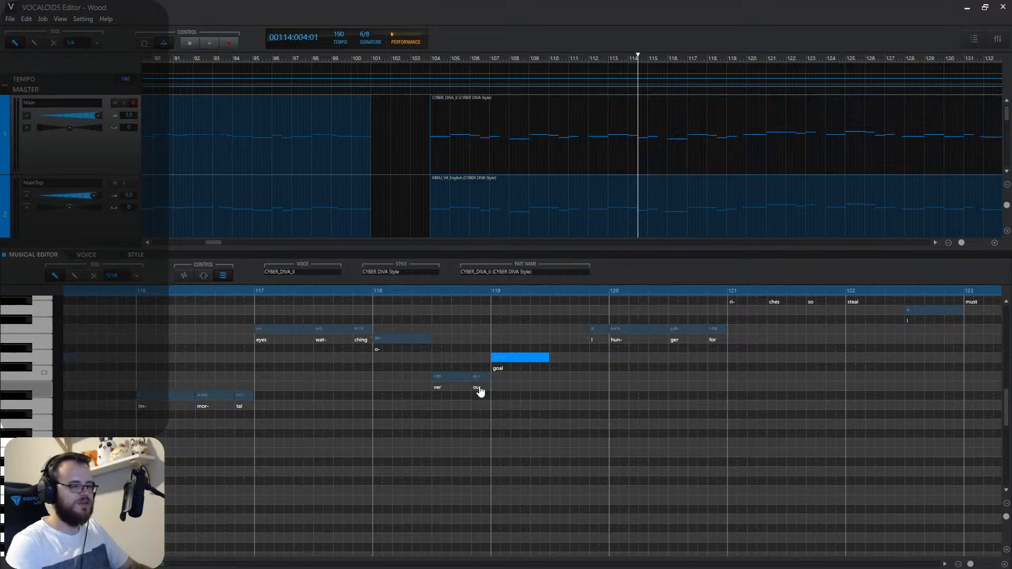
{"action": "double_click", "coordinate": [497, 369]}
{"action": "type", "text": "s"}
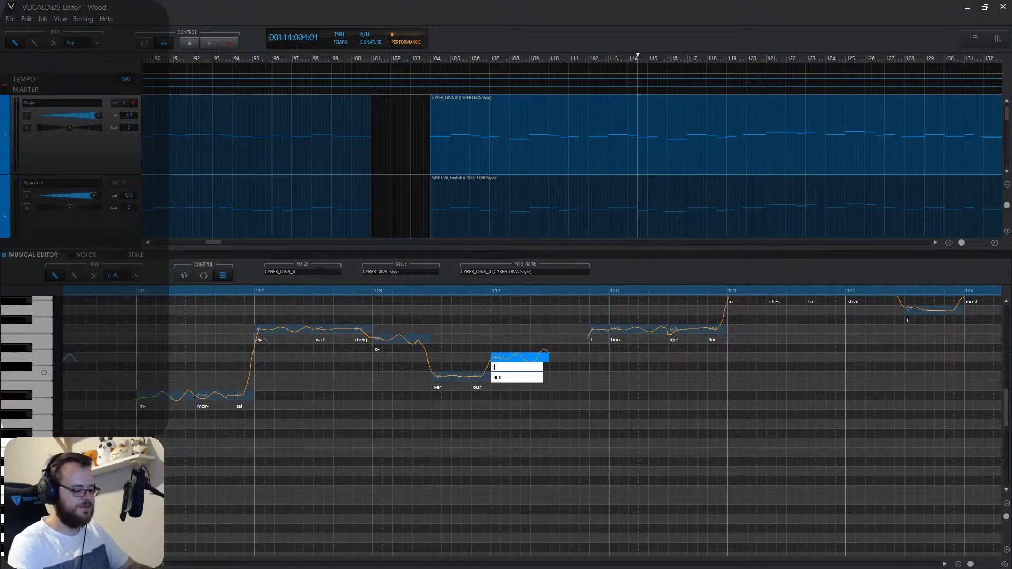
{"action": "type", "text": "in"}
{"action": "key", "text": "Return"}
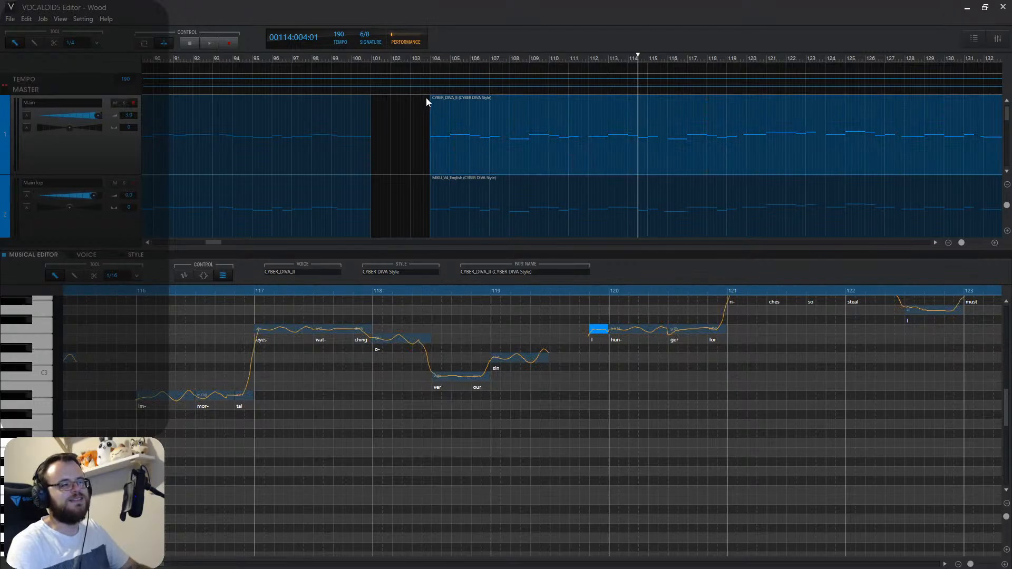
Play the vocal part from measure 104 through measure 119 to check the new lyrics.
{"action": "left_click", "coordinate": [431, 61]}
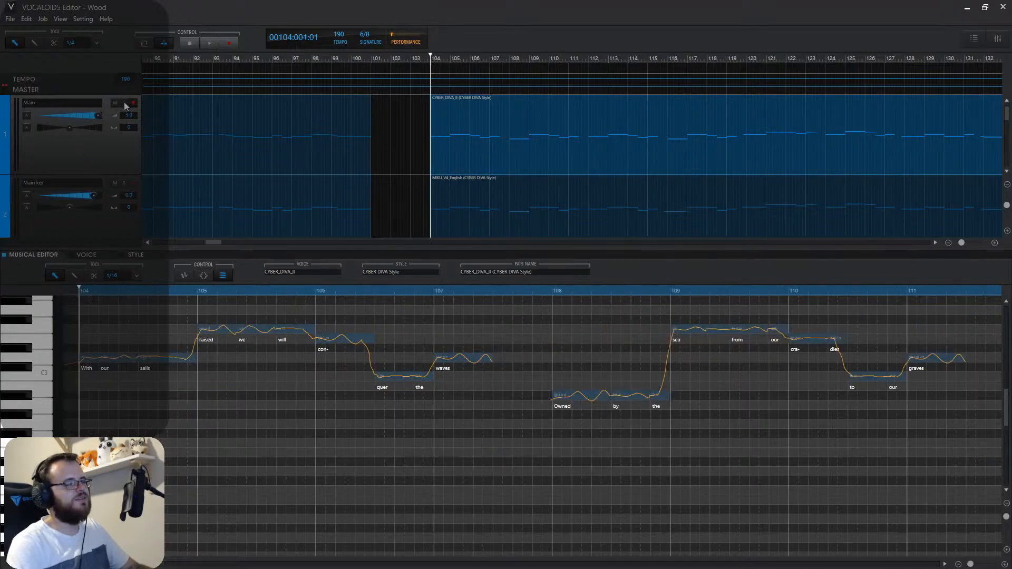
{"action": "key", "text": "space"}
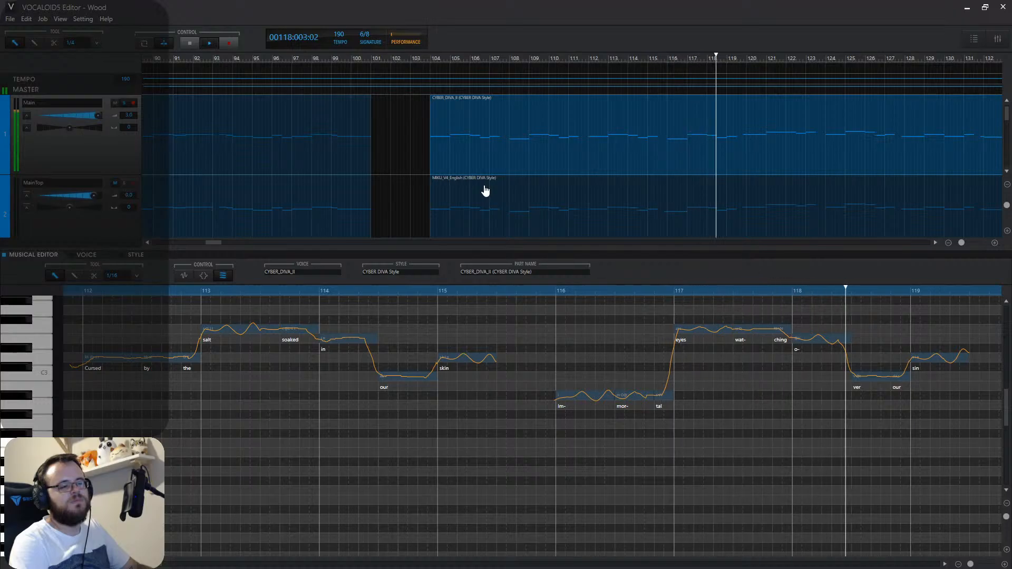
{"action": "key", "text": "space"}
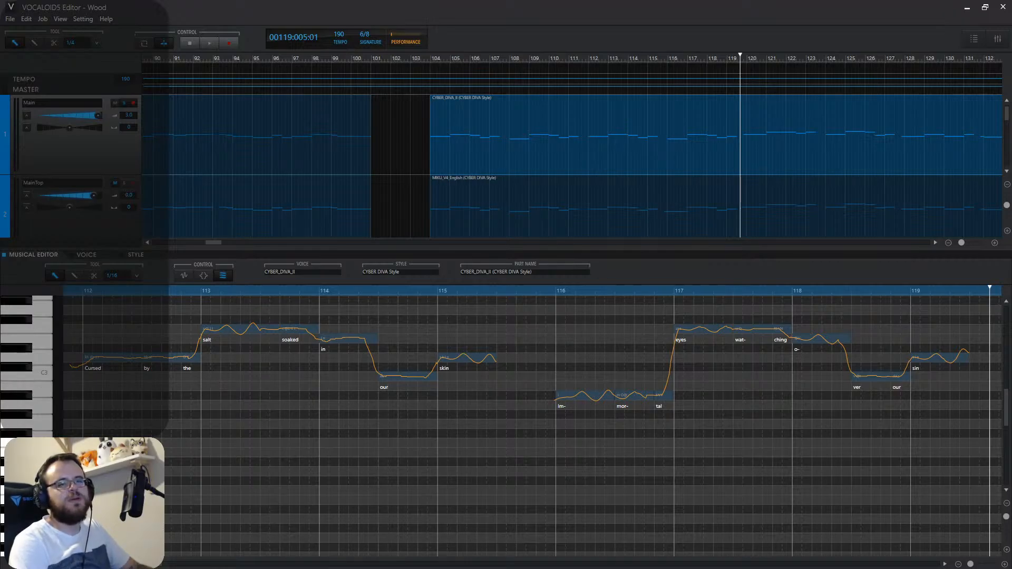
Switch to the Lyrics.txt file in Notepad, change "soaked in our skin" to "soaking into our skin", and save it.
{"action": "key", "text": "alt+Tab"}
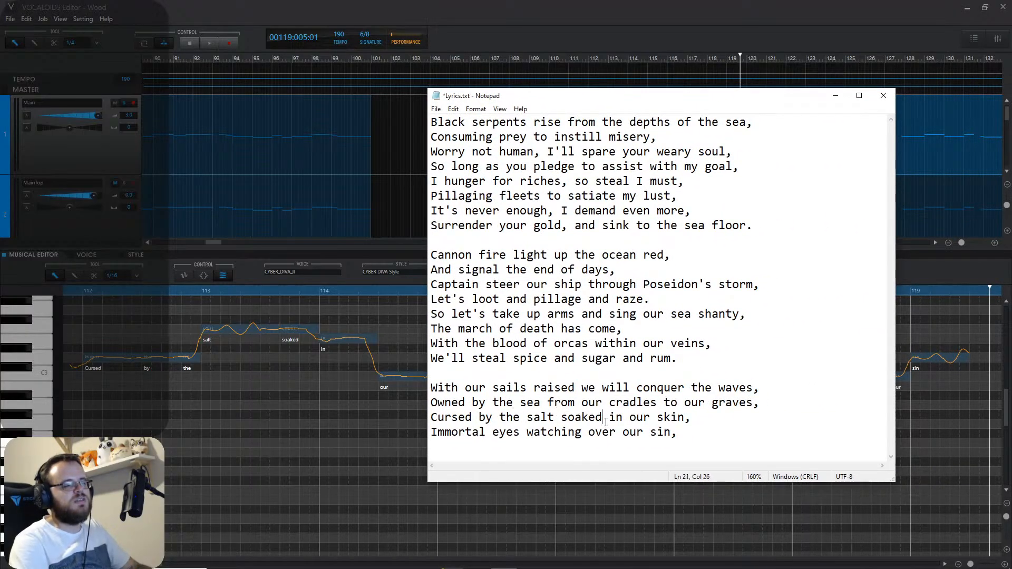
{"action": "key", "text": "BackSpace"}
{"action": "key", "text": "BackSpace"}
{"action": "type", "text": "ing i"}
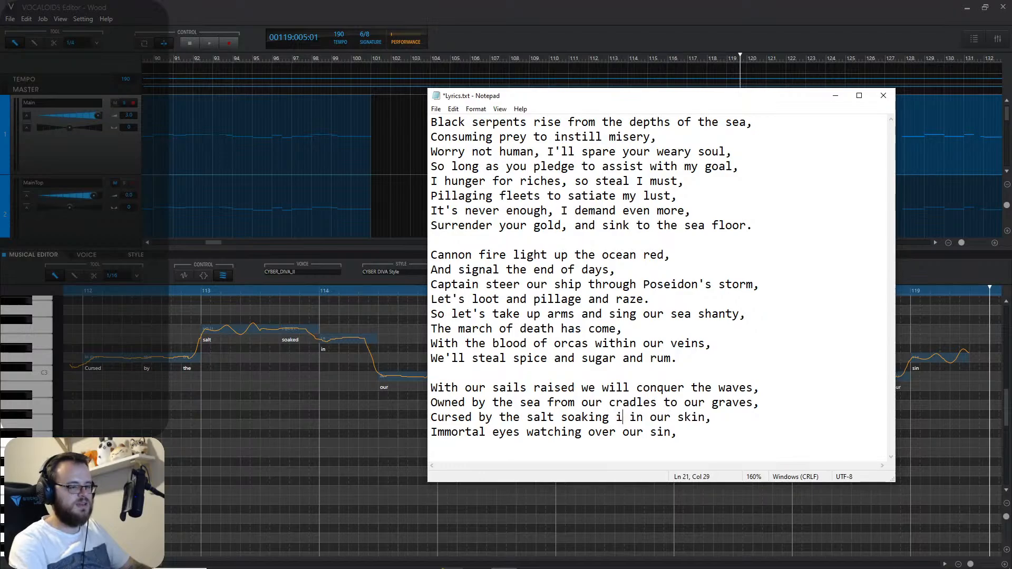
{"action": "key", "text": "Delete"}
{"action": "key", "text": "Delete"}
{"action": "key", "text": "Delete"}
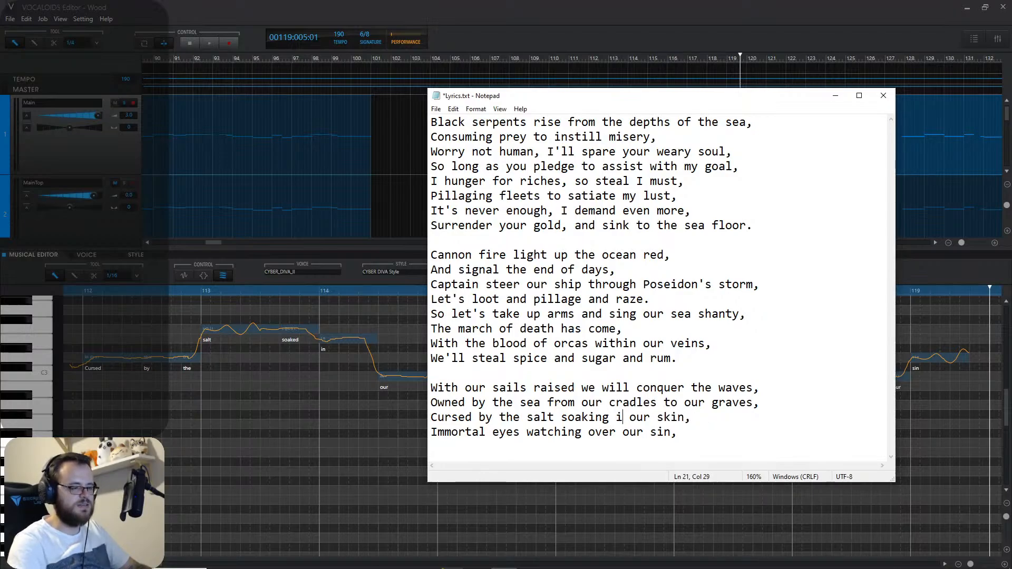
{"action": "type", "text": "nto"}
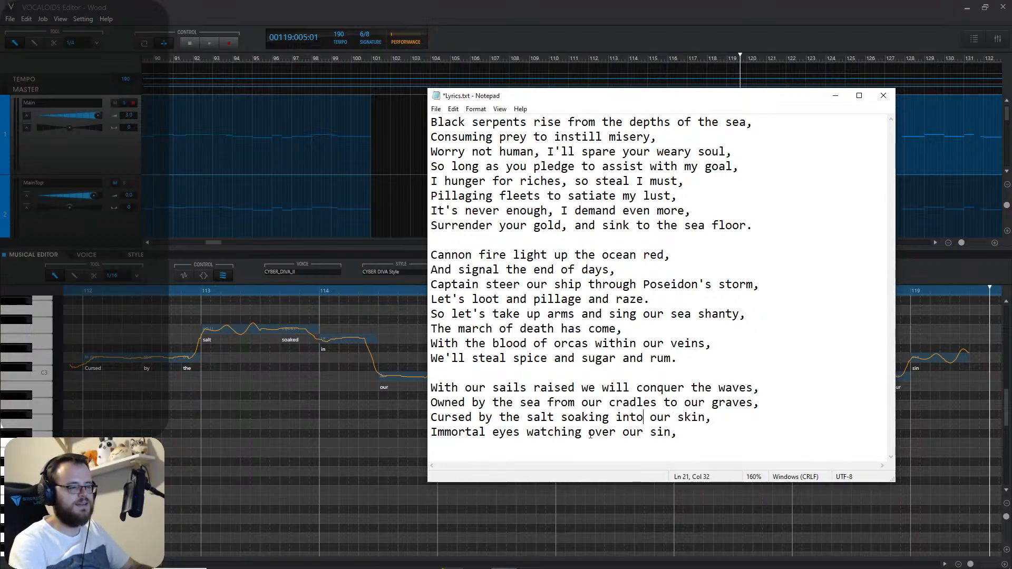
{"action": "key", "text": "ctrl+s"}
{"action": "left_click_drag", "start_coordinate": [585, 101], "coordinate": [648, 113]}
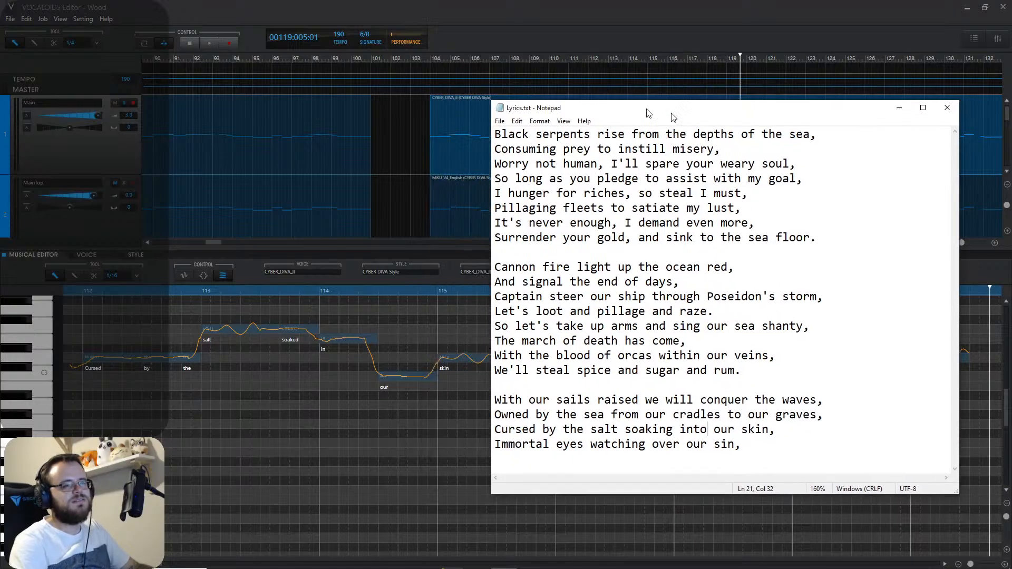
Back in VOCALOID5 Editor, divide measure 113 into three equal notes by shortening "salt", moving "soaked" directly after it and adding a note in the gap.
{"action": "key", "text": "alt+Tab"}
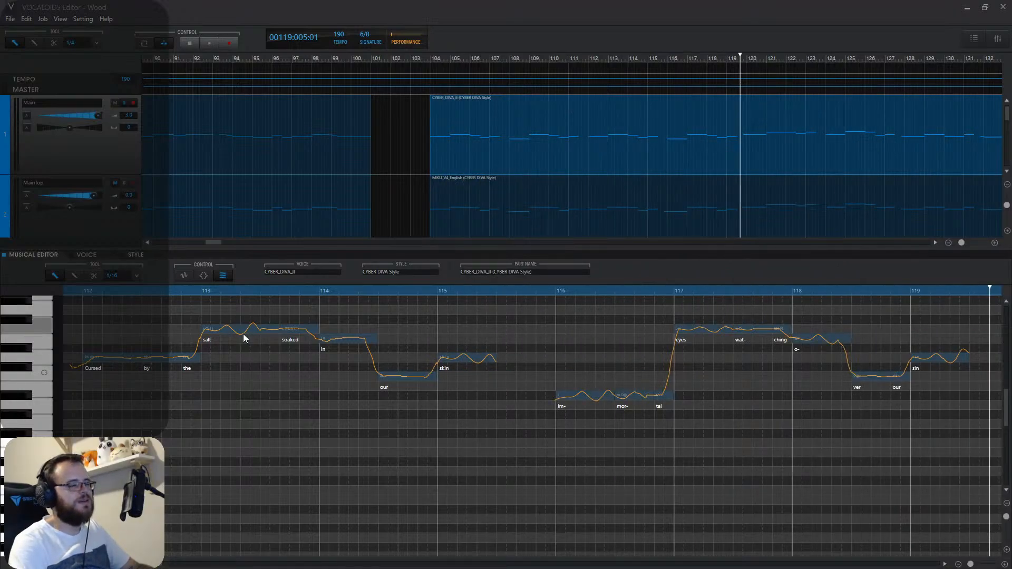
{"action": "left_click", "coordinate": [266, 333]}
{"action": "left_click_drag", "start_coordinate": [266, 333], "coordinate": [251, 331]}
{"action": "left_click", "coordinate": [314, 332]}
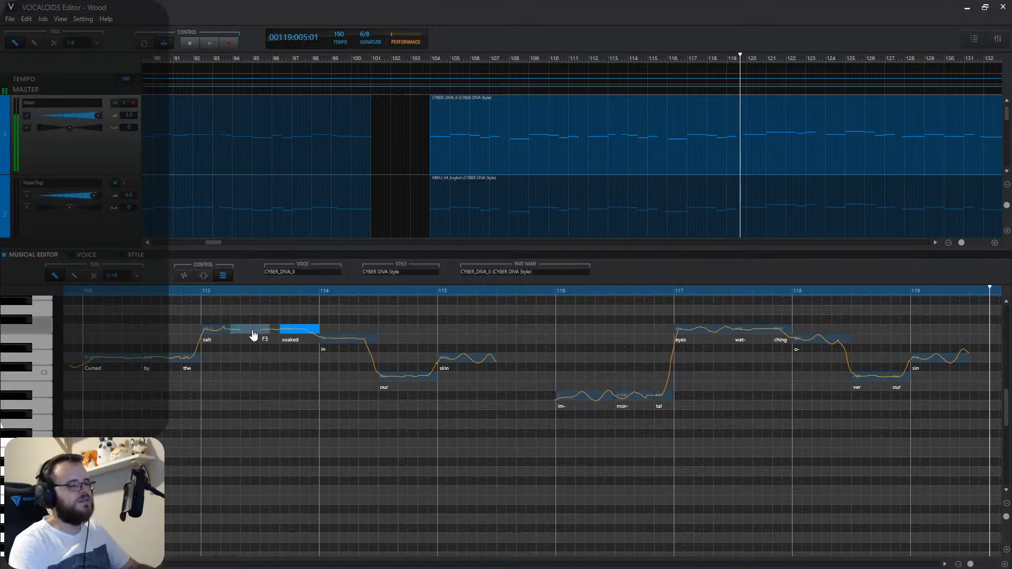
{"action": "left_click_drag", "start_coordinate": [314, 332], "coordinate": [271, 337]}
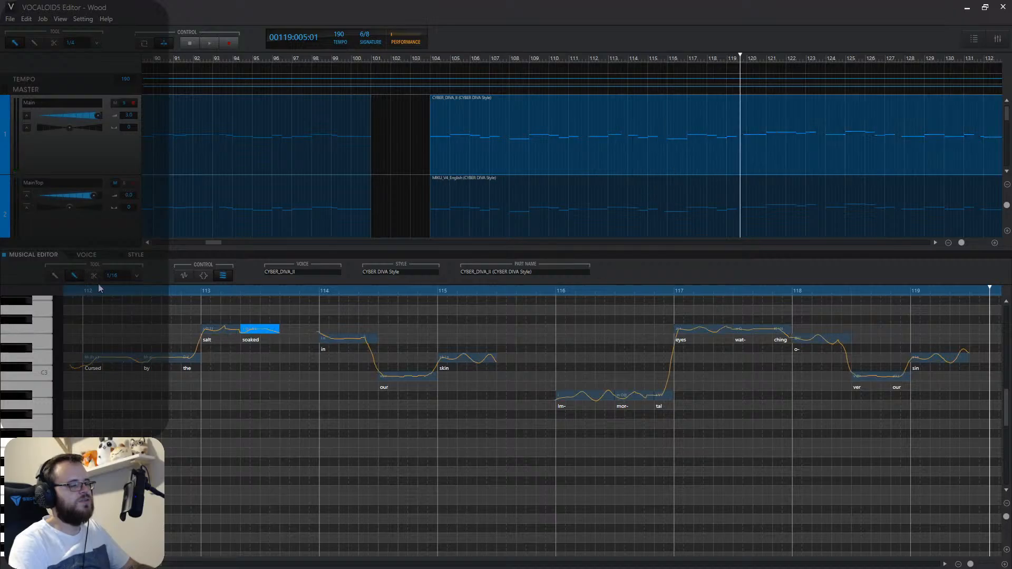
{"action": "left_click_drag", "start_coordinate": [282, 329], "coordinate": [318, 330]}
{"action": "left_click", "coordinate": [55, 275]}
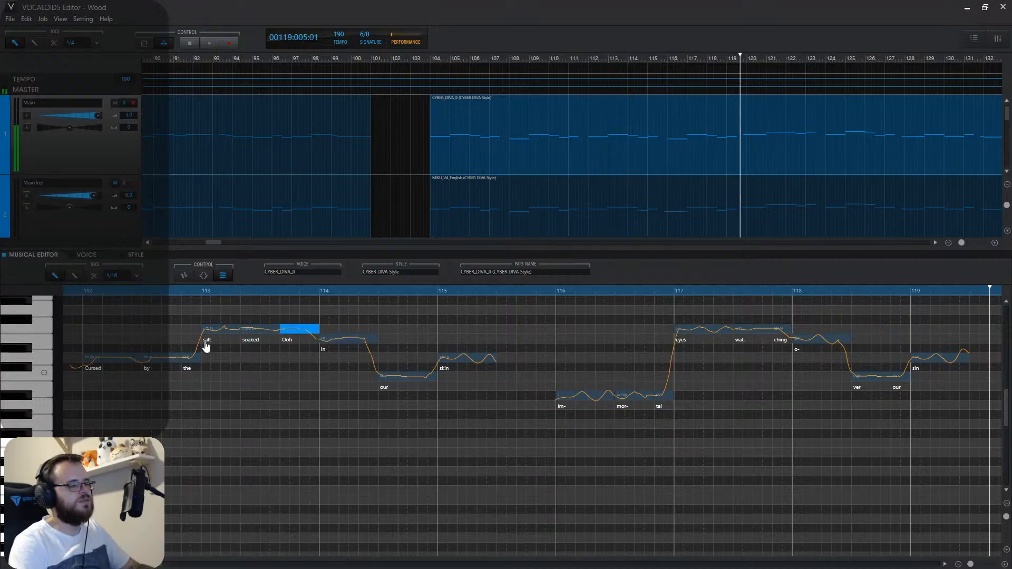
Enter the lyric "soaking" across the last two notes of measure 113.
{"action": "double_click", "coordinate": [257, 339]}
{"action": "type", "text": "soa"}
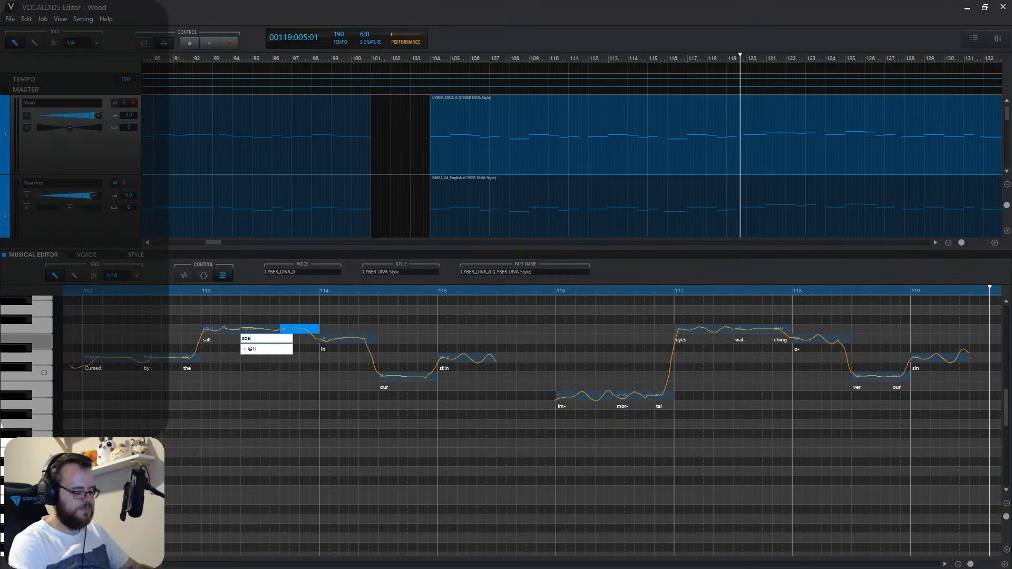
{"action": "type", "text": "king"}
{"action": "key", "text": "Return"}
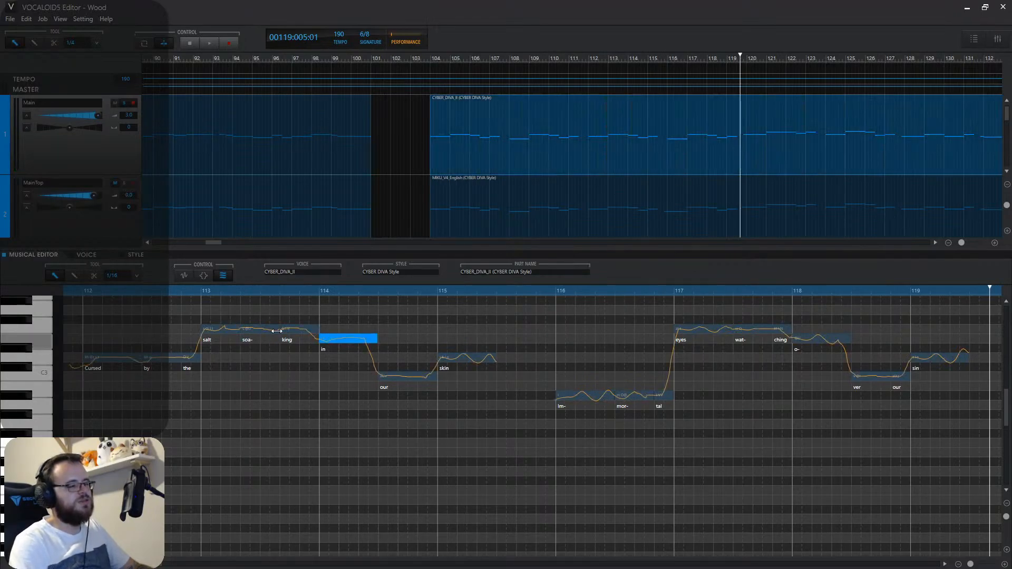
Split the last note of measure 114 about two-thirds of the way along and enter "to" and "our" on the two resulting notes.
{"action": "left_click", "coordinate": [89, 279]}
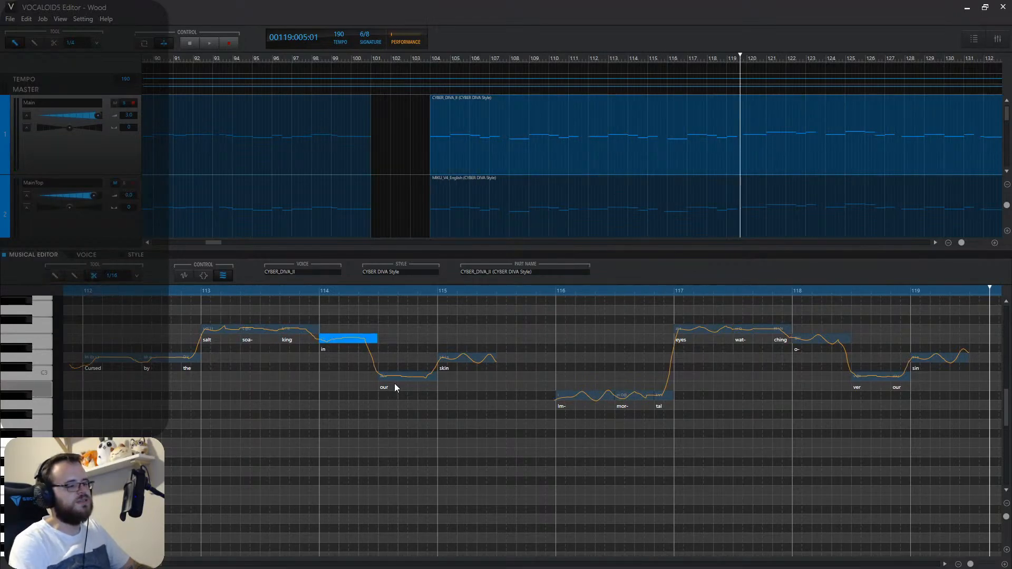
{"action": "left_click", "coordinate": [418, 376]}
{"action": "left_click", "coordinate": [56, 276]}
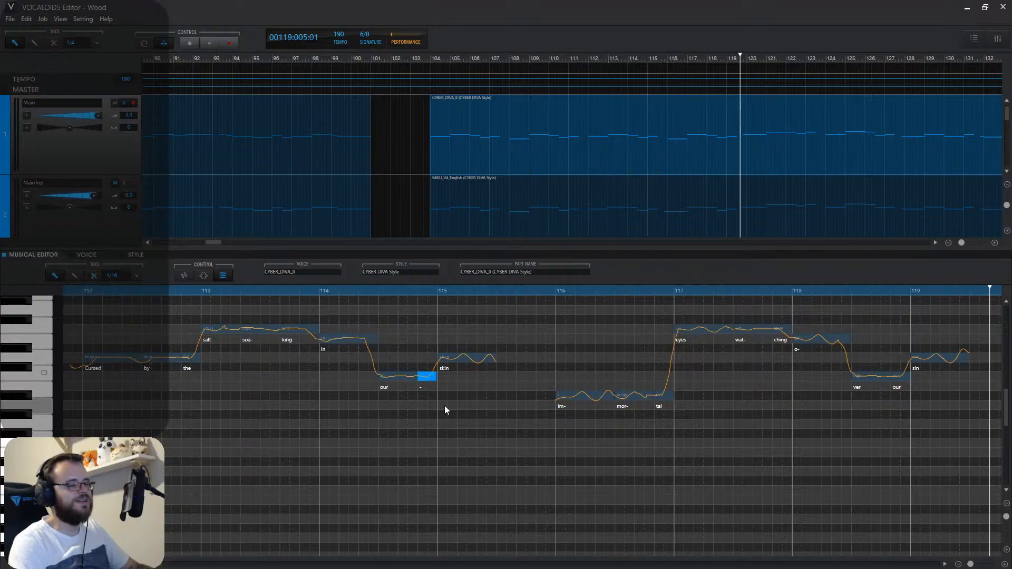
{"action": "double_click", "coordinate": [424, 377]}
{"action": "type", "text": "our"}
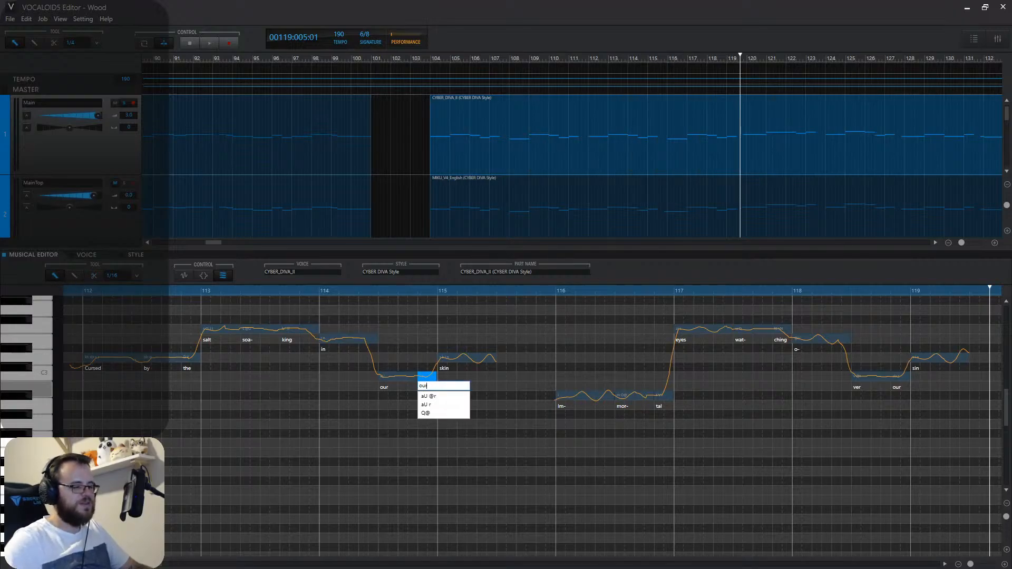
{"action": "key", "text": "Return"}
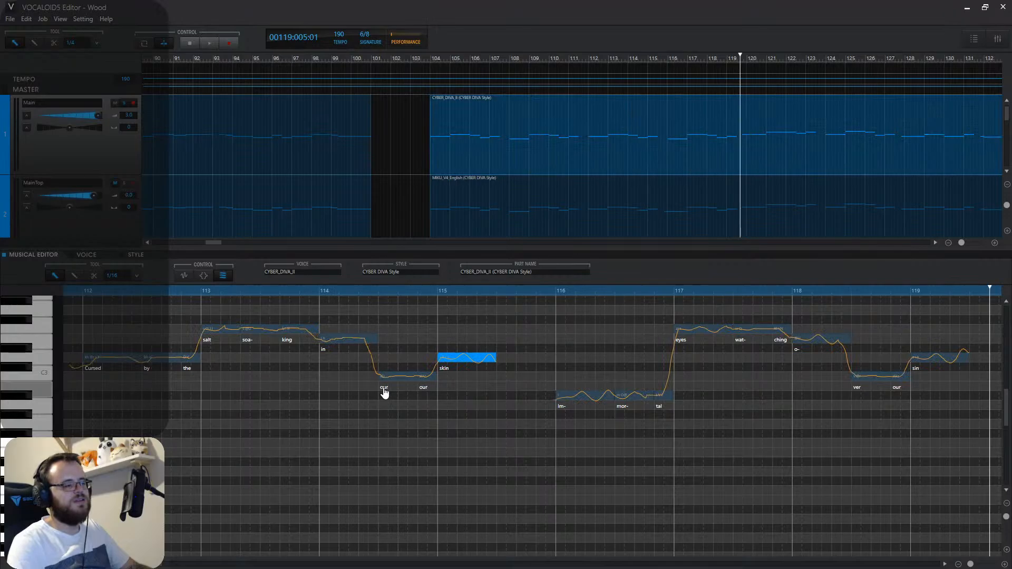
{"action": "double_click", "coordinate": [384, 393]}
{"action": "type", "text": "to"}
{"action": "key", "text": "Return"}
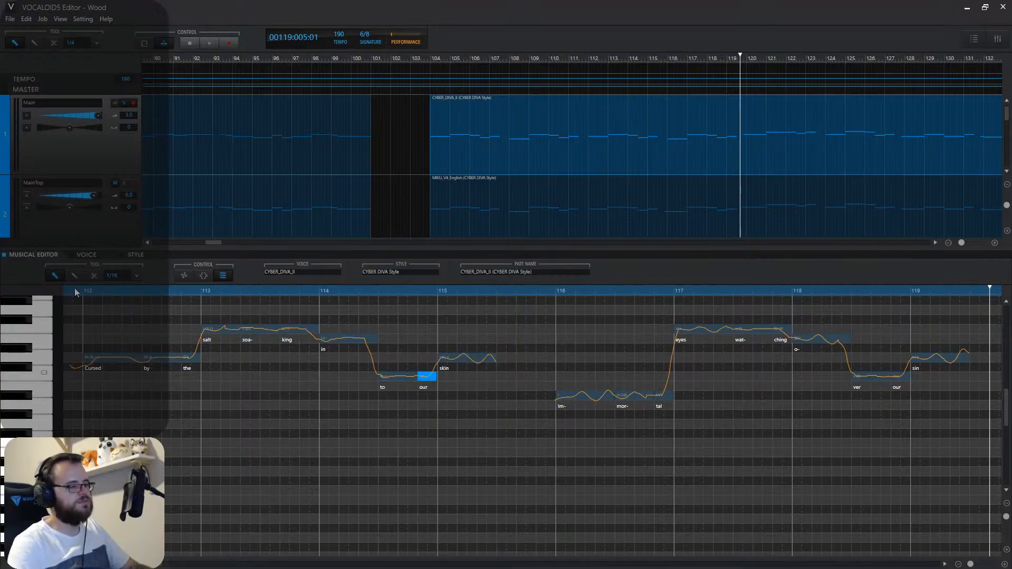
Play the revised lines from just before measure 112 to measure 119, then return the playhead to just before measure 112.
{"action": "left_click", "coordinate": [75, 293]}
{"action": "key", "text": "space"}
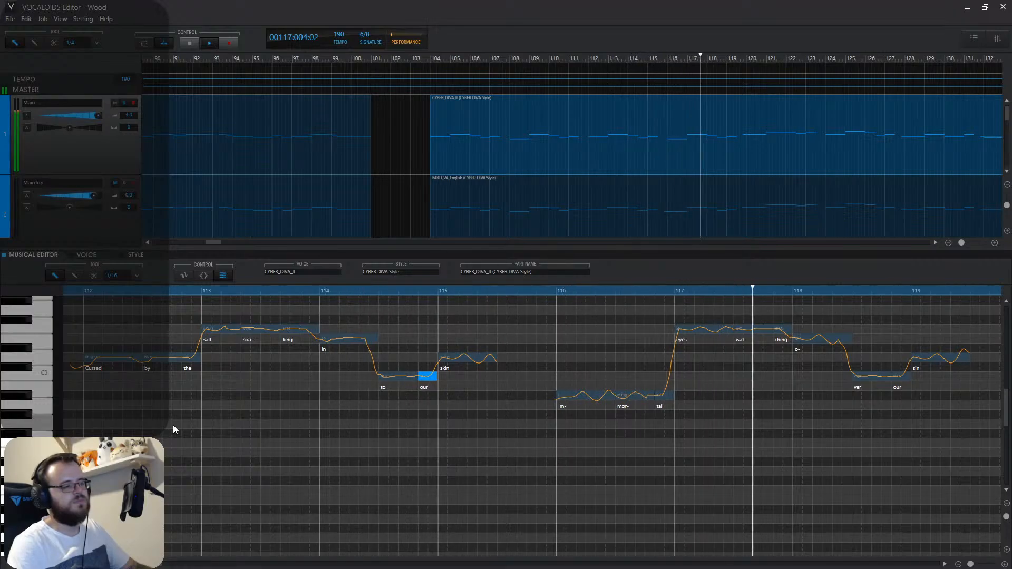
{"action": "key", "text": "space"}
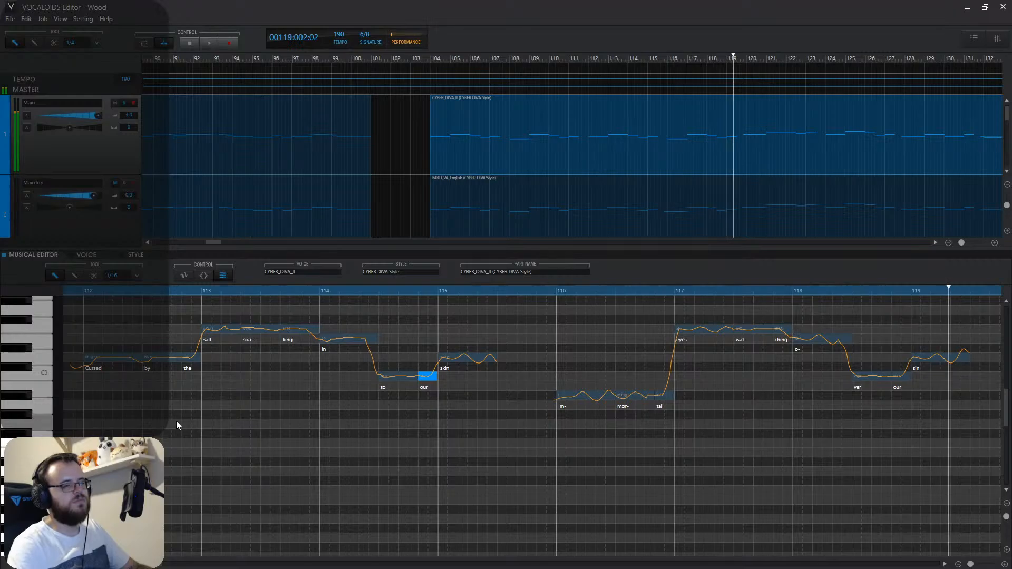
{"action": "left_click", "coordinate": [75, 293]}
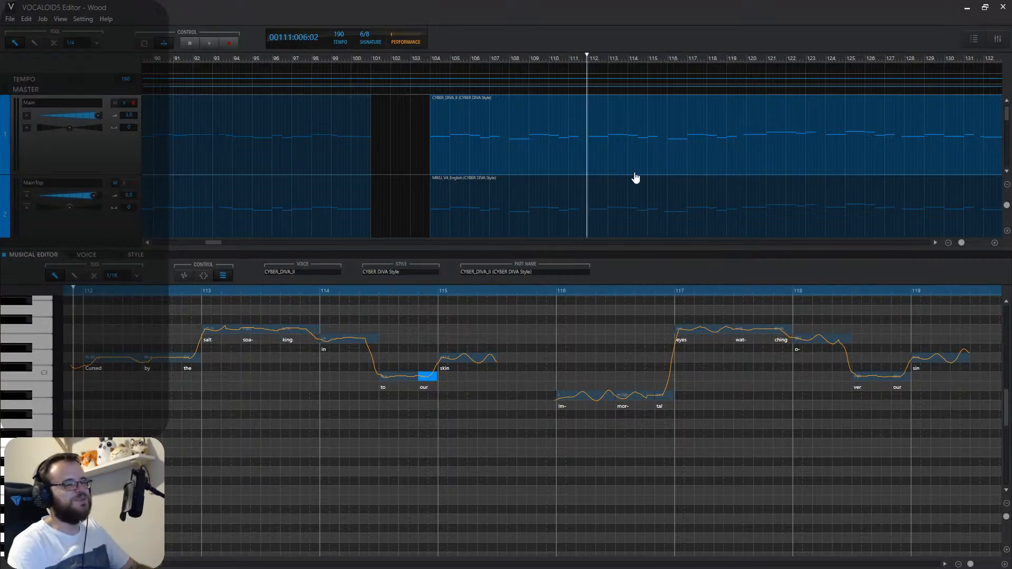
Open the MIKU_V4_English part on the MainTop track and delete the "ry" note in measure 112.
{"action": "scroll", "coordinate": [546, 164], "scroll_direction": "down", "scroll_amount": 1}
{"action": "left_click", "coordinate": [545, 188]}
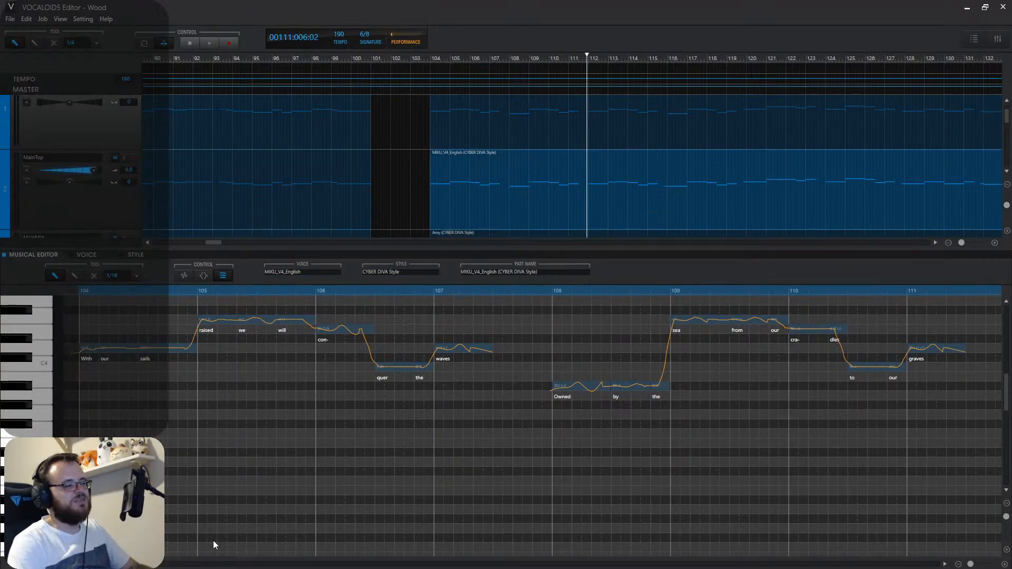
{"action": "left_click_drag", "start_coordinate": [148, 564], "coordinate": [152, 564]}
{"action": "left_click", "coordinate": [271, 350]}
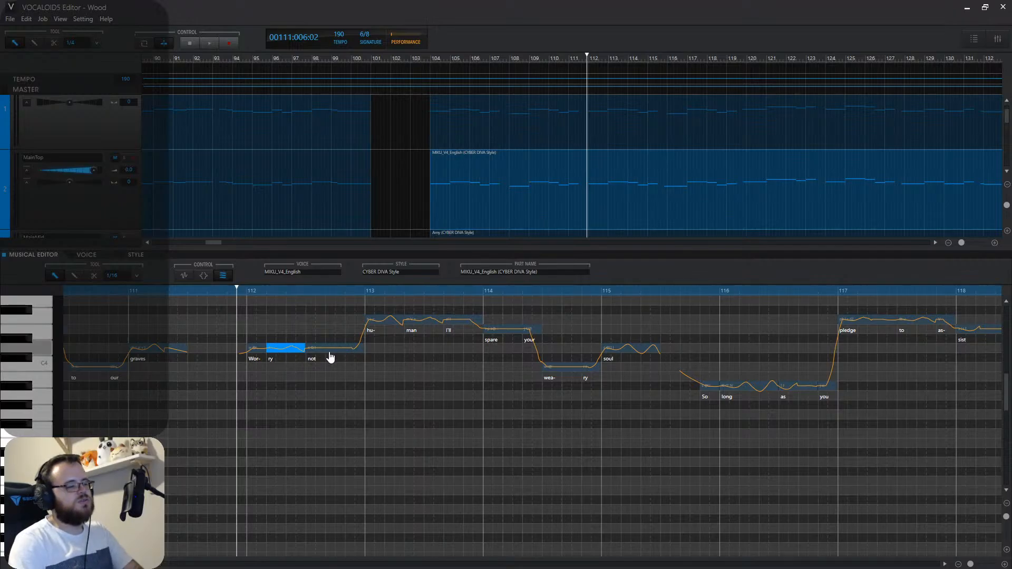
{"action": "left_click", "coordinate": [316, 351]}
{"action": "left_click", "coordinate": [281, 349]}
{"action": "key", "text": "Delete"}
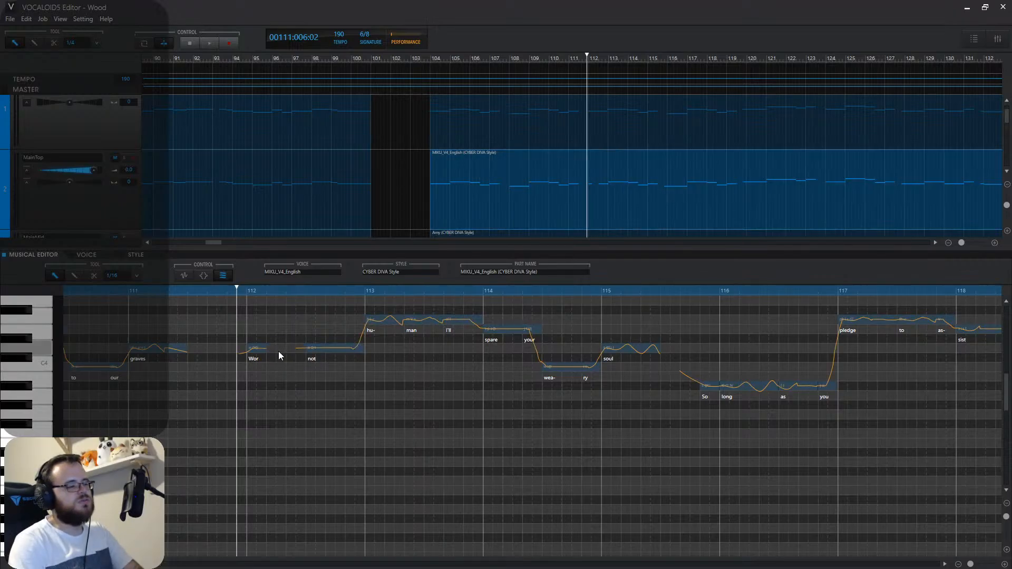
Extend the "Wor" note in measure 112 up to the "not" note and split "not" about two-thirds of the way along.
{"action": "left_click_drag", "start_coordinate": [264, 350], "coordinate": [304, 352]}
{"action": "left_click", "coordinate": [94, 275]}
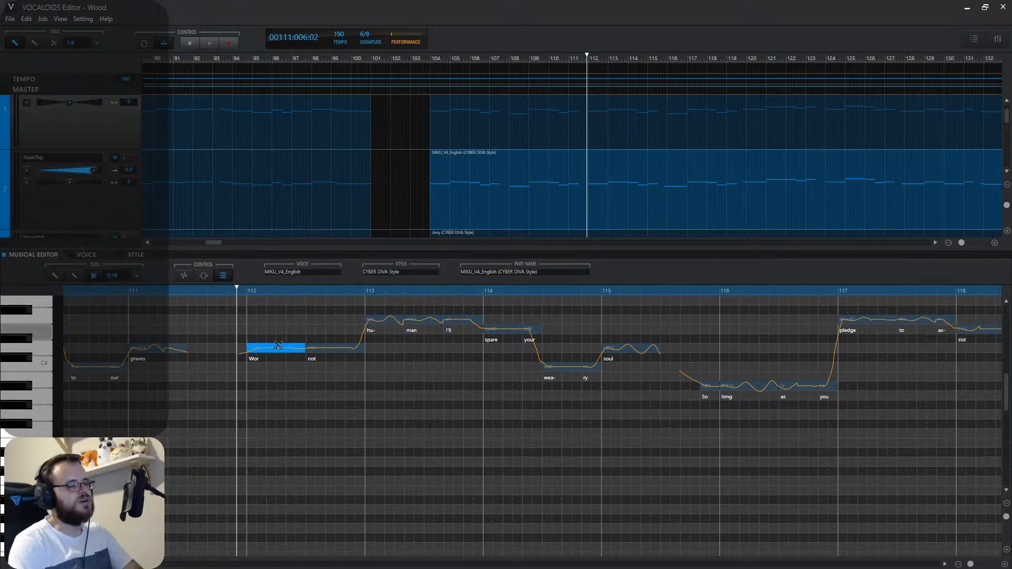
{"action": "left_click", "coordinate": [346, 350]}
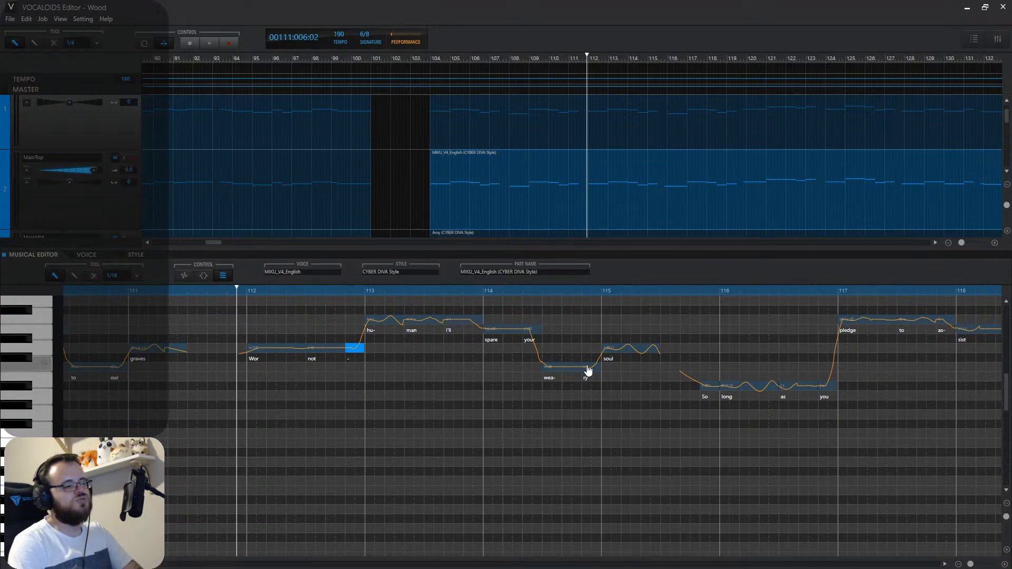
Delete the "your" note in measure 114 and extend the "spare" note to the middle of the measure.
{"action": "left_click", "coordinate": [530, 331]}
{"action": "key", "text": "Delete"}
{"action": "left_click_drag", "start_coordinate": [522, 331], "coordinate": [541, 330]}
Enter the lyric "Cursed by the salt soaking into" across the notes starting at measure 112.
{"action": "double_click", "coordinate": [255, 362]}
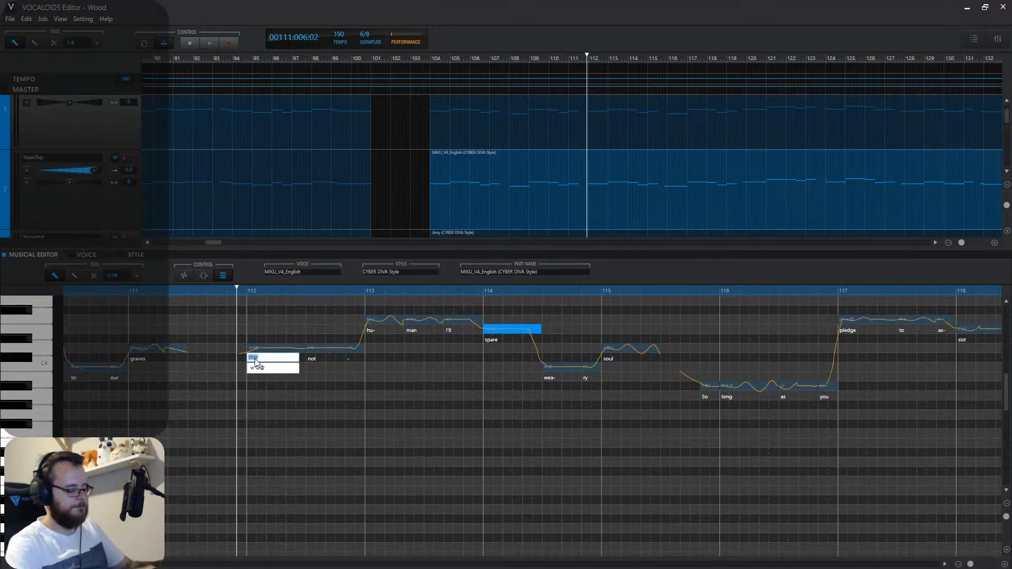
{"action": "type", "text": "Cursed by the salt"}
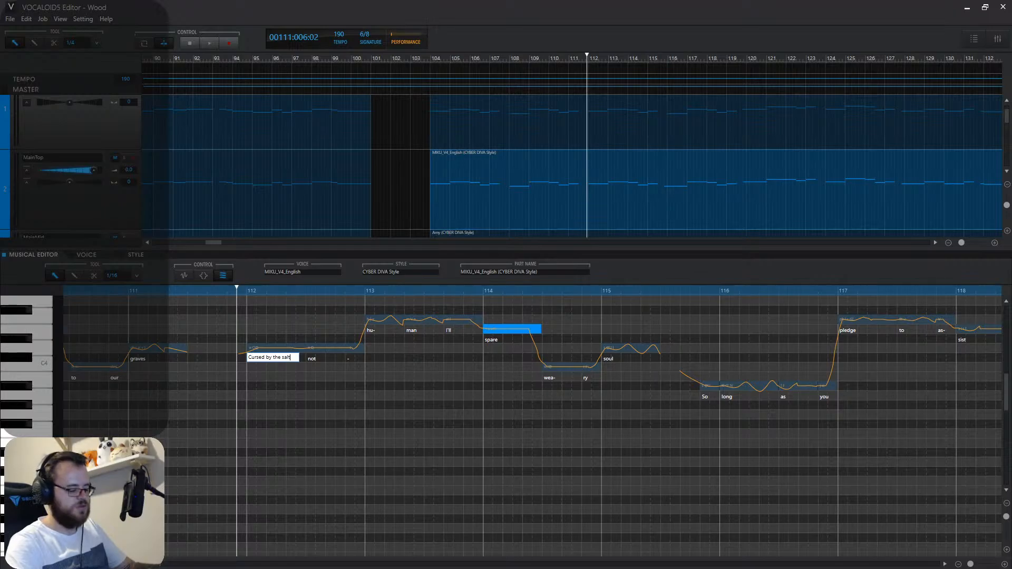
{"action": "type", "text": " soaking into"}
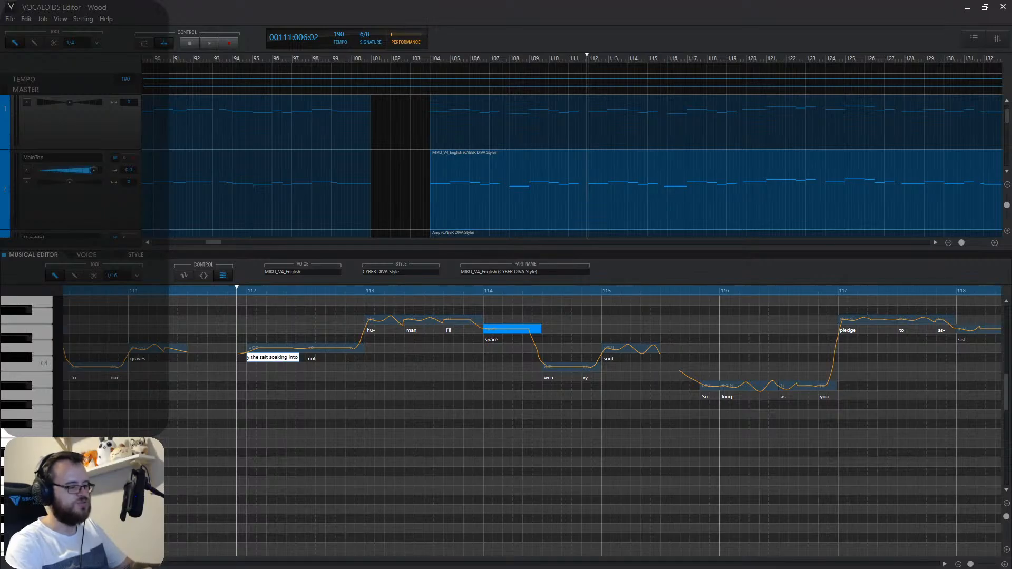
{"action": "key", "text": "Return"}
Enter "our" on the last note of measure 114 and "skin" on the first note of measure 115.
{"action": "double_click", "coordinate": [592, 376]}
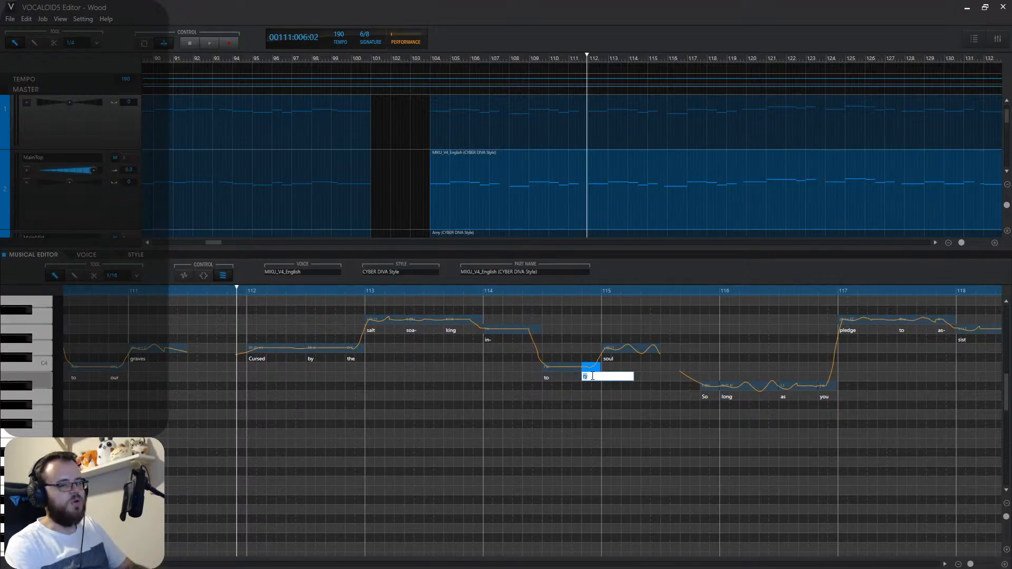
{"action": "type", "text": "our"}
{"action": "key", "text": "Return"}
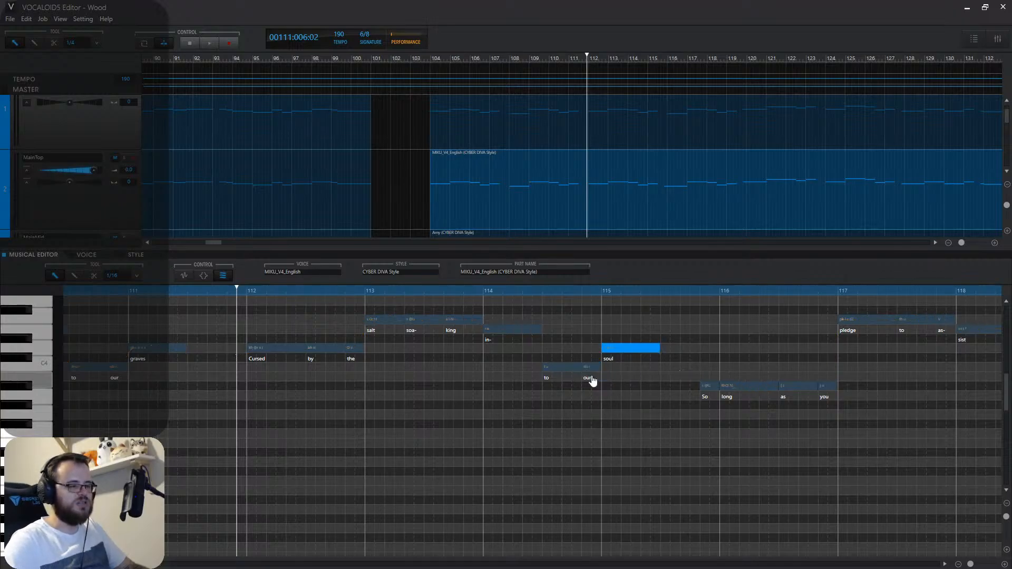
{"action": "double_click", "coordinate": [611, 366]}
{"action": "type", "text": "skin"}
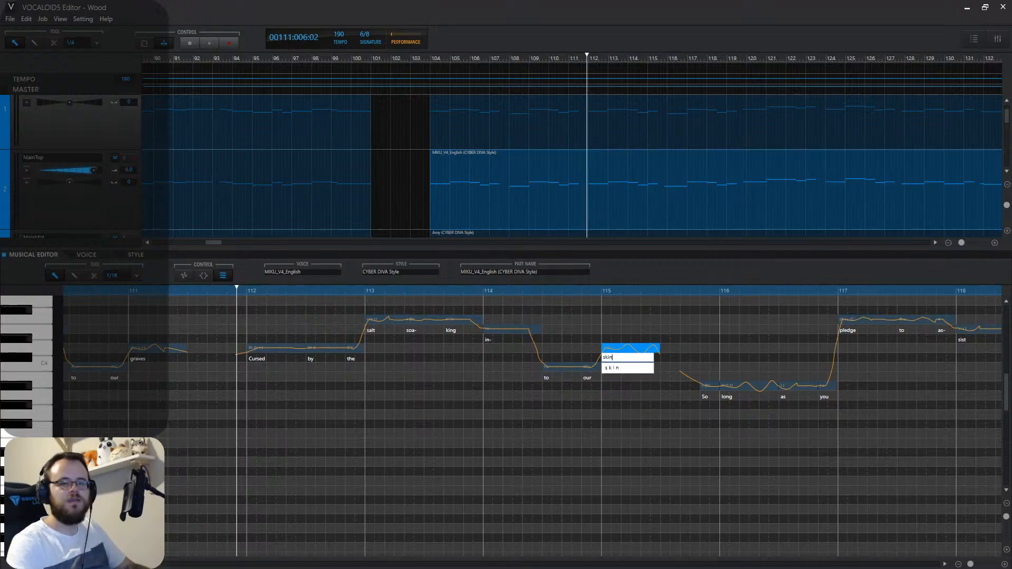
{"action": "key", "text": "Return"}
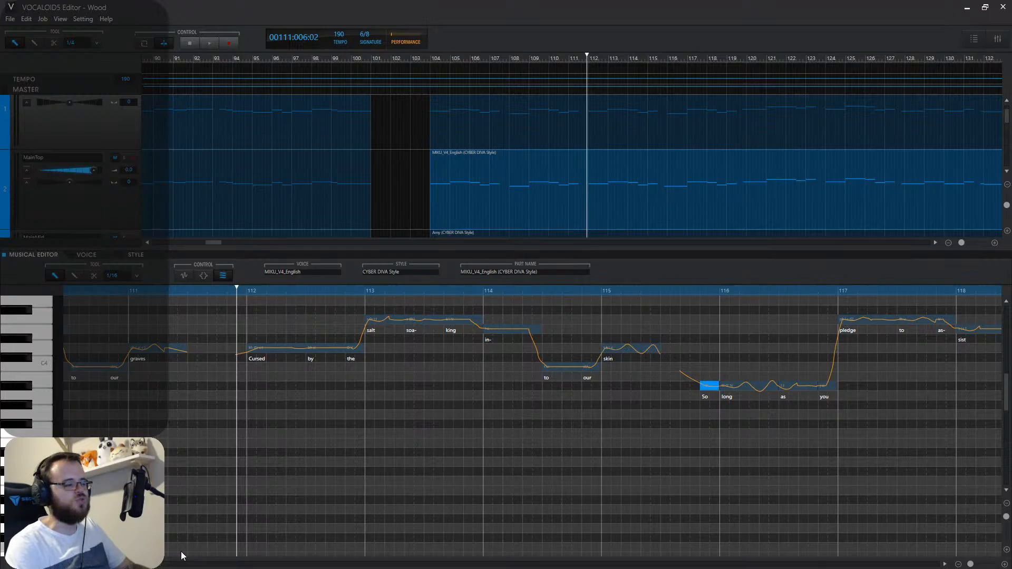
Delete the "So" note before measure 116 and enter "Immortal eyes watching over" across the notes starting at measure 116.
{"action": "left_click_drag", "start_coordinate": [154, 565], "coordinate": [156, 566]}
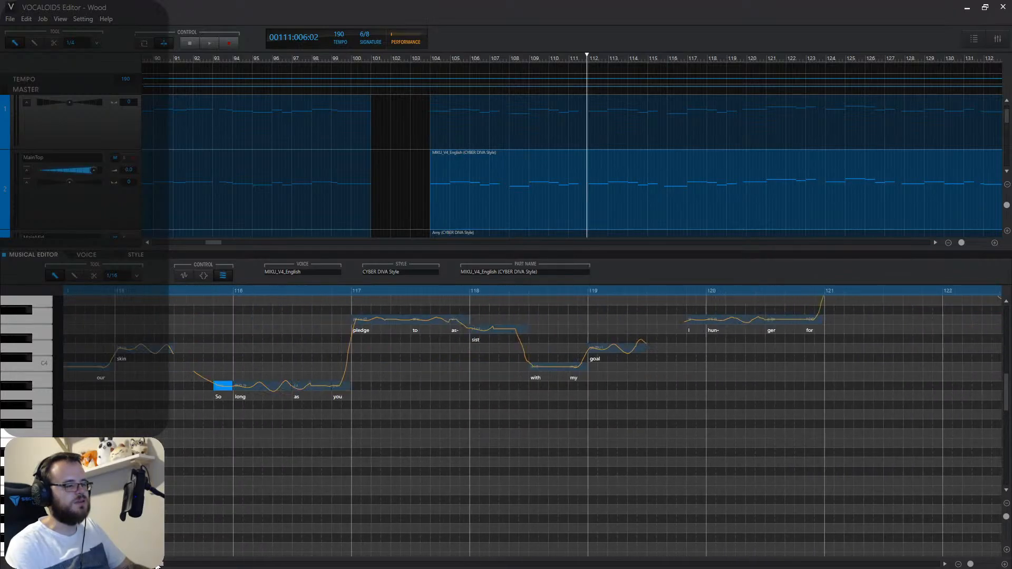
{"action": "key", "text": "Delete"}
{"action": "scroll", "coordinate": [290, 437], "scroll_direction": "up", "scroll_amount": 1}
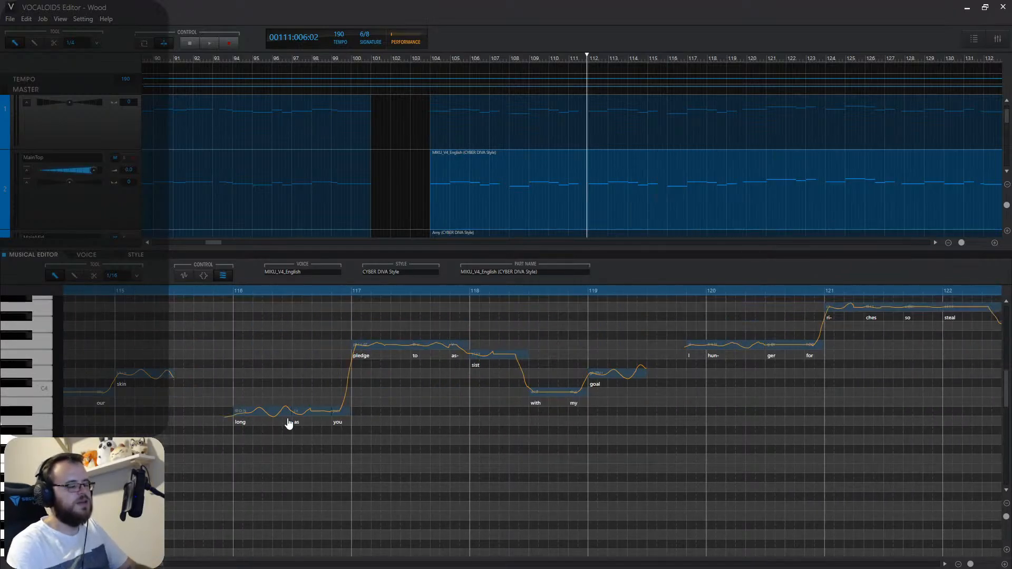
{"action": "double_click", "coordinate": [239, 423]}
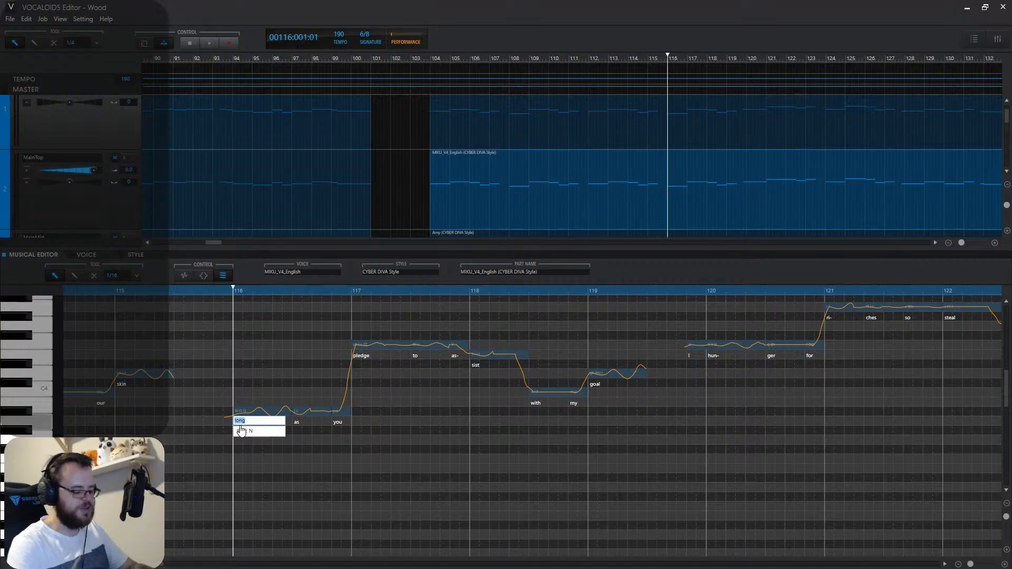
{"action": "type", "text": "Immortal eyes wat"}
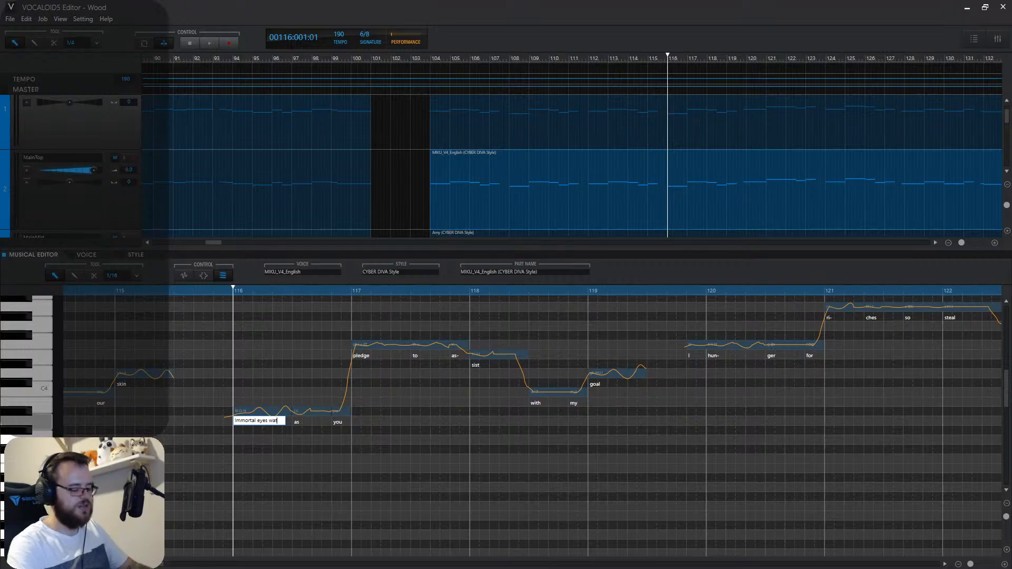
{"action": "type", "text": "ching over"}
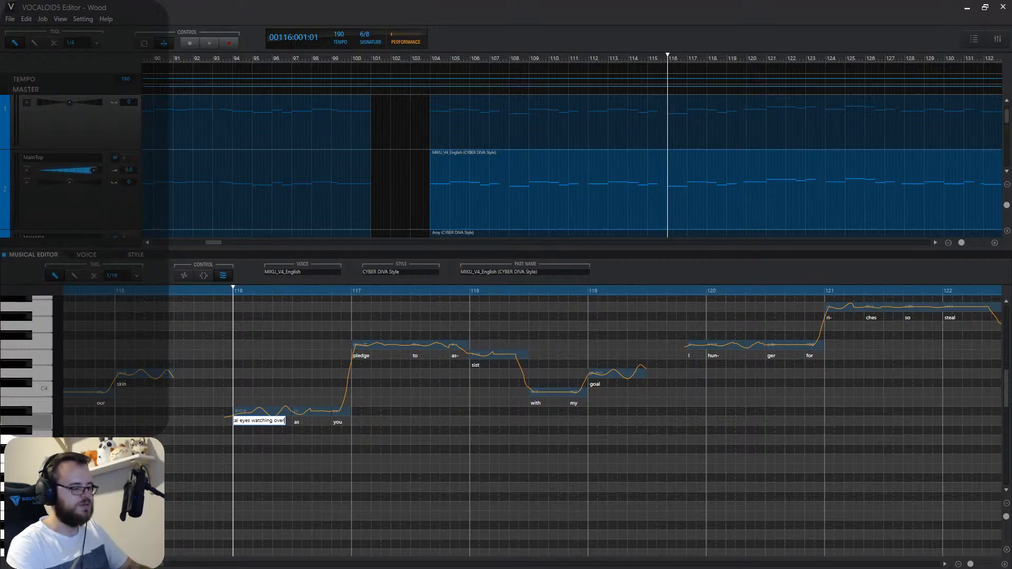
{"action": "key", "text": "Return"}
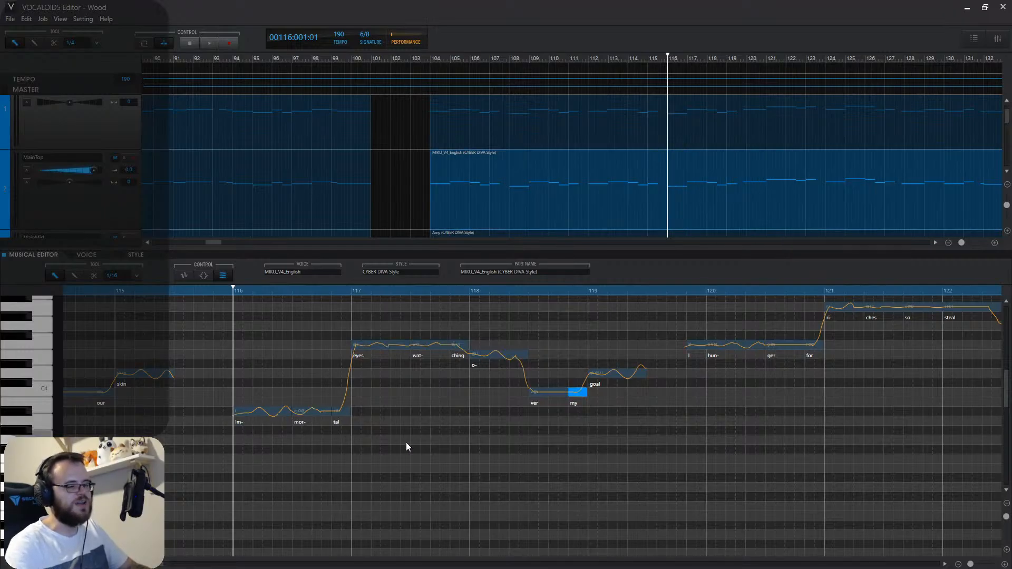
Enter "our" on the last note of measure 118 and "sin" on the first note of measure 119.
{"action": "double_click", "coordinate": [576, 402]}
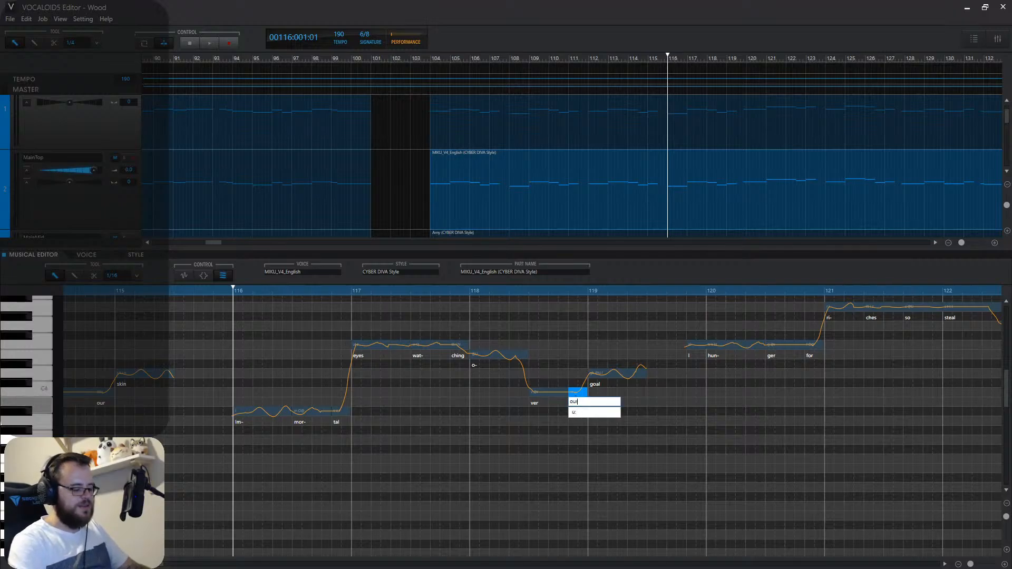
{"action": "type", "text": "our"}
{"action": "key", "text": "Return"}
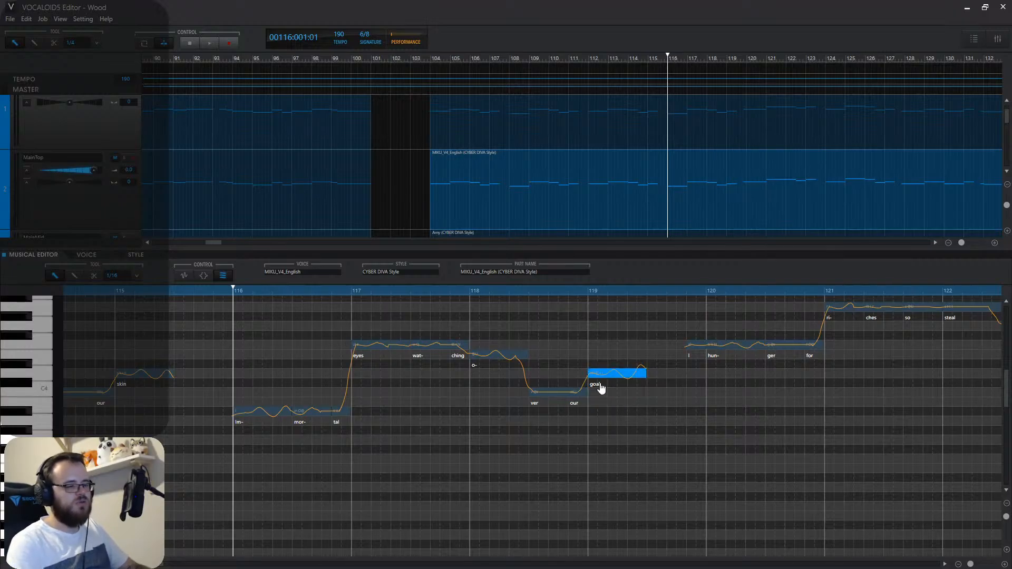
{"action": "double_click", "coordinate": [601, 387]}
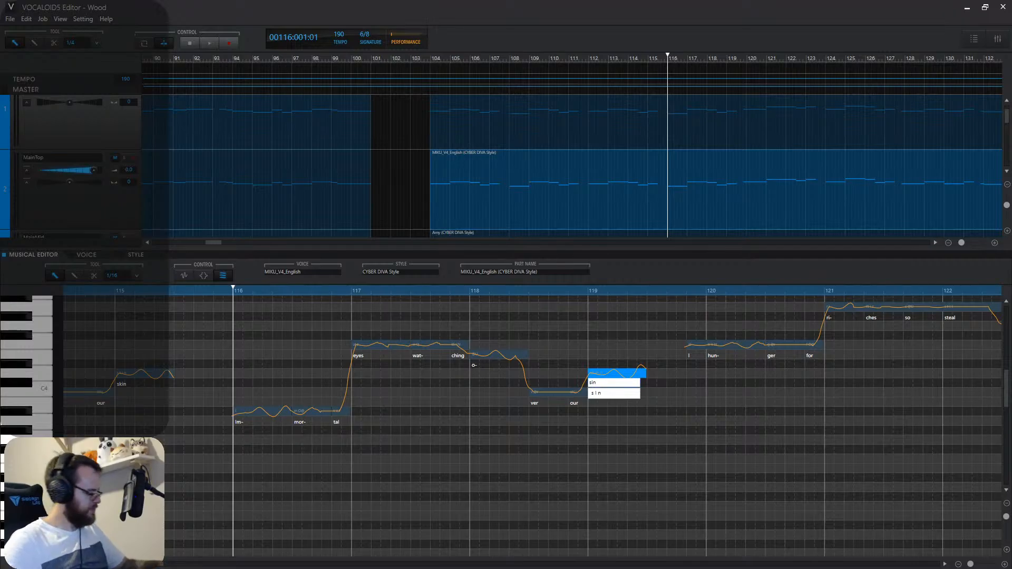
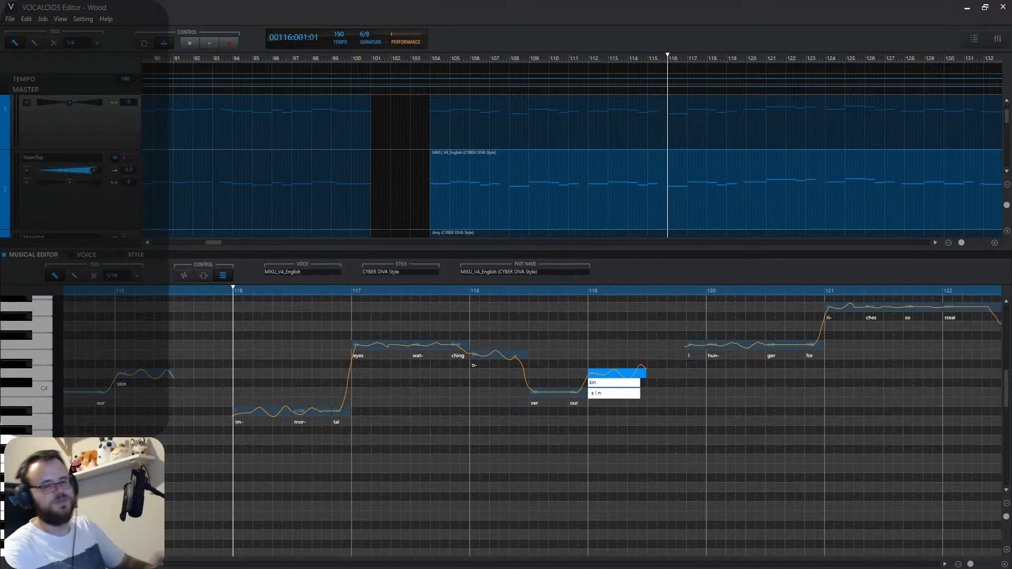
{"action": "left_click", "coordinate": [639, 419]}
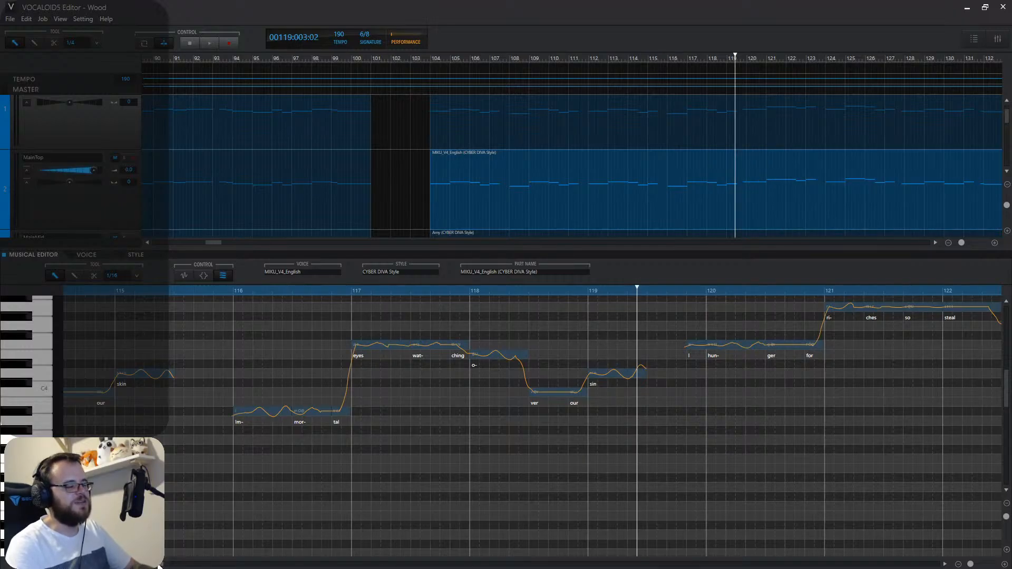
Return the playhead to just before measure 112 and open the Amy part on the MainMid track around that measure.
{"action": "scroll", "coordinate": [585, 421], "scroll_direction": "left", "scroll_amount": 3}
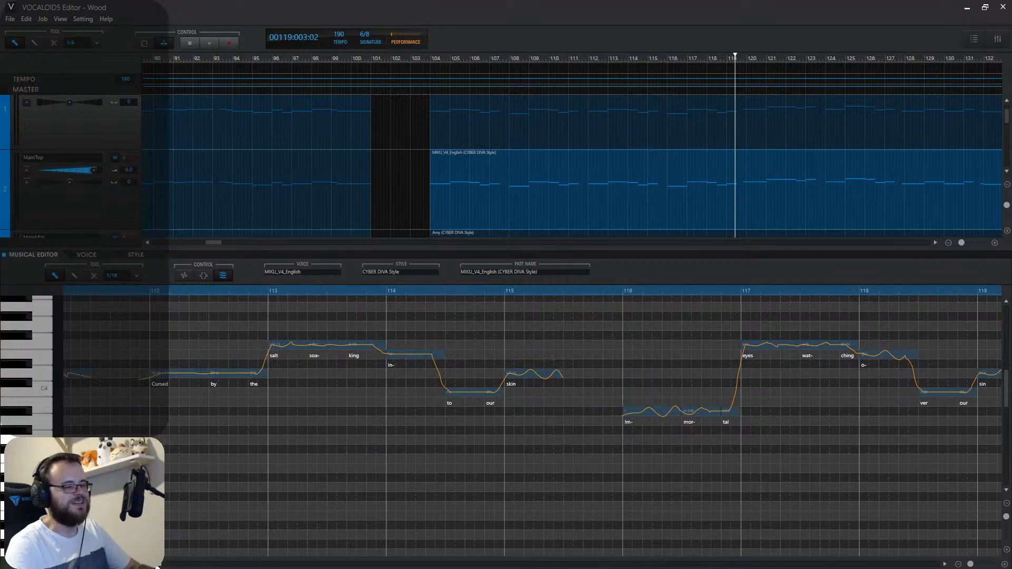
{"action": "left_click", "coordinate": [156, 292]}
{"action": "scroll", "coordinate": [531, 185], "scroll_direction": "down", "scroll_amount": 2}
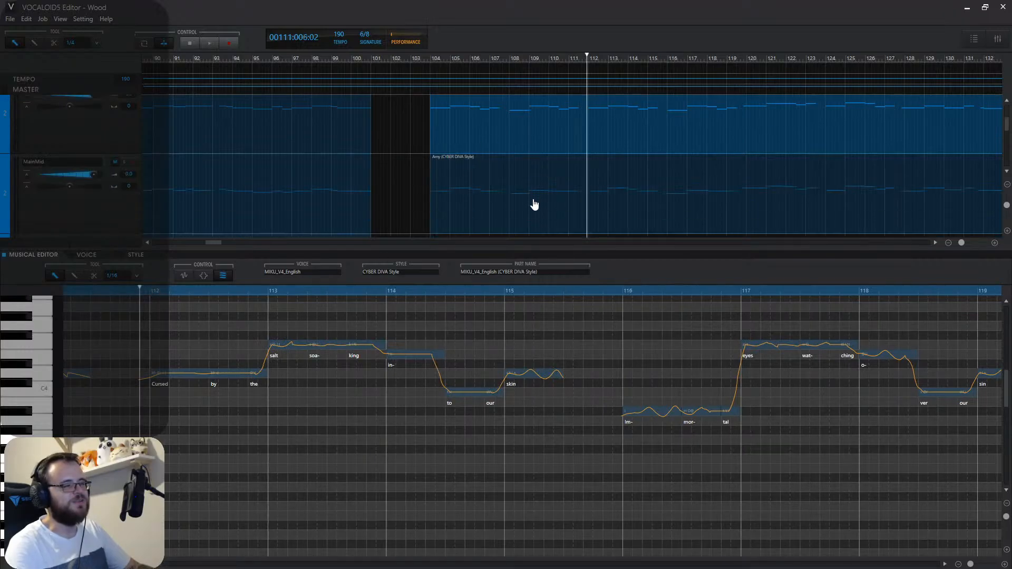
{"action": "left_click", "coordinate": [533, 206]}
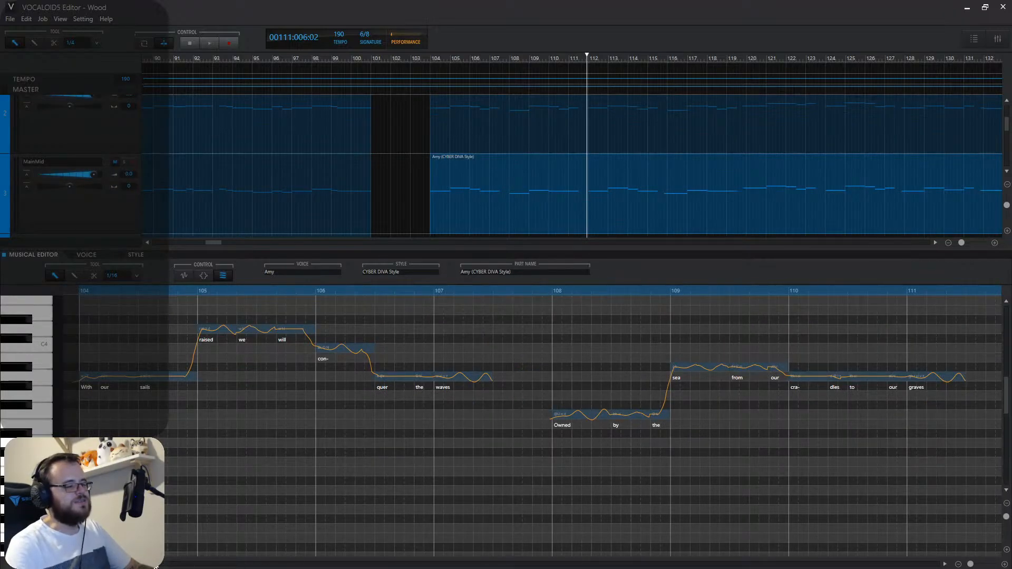
{"action": "scroll", "coordinate": [388, 378], "scroll_direction": "right", "scroll_amount": 6}
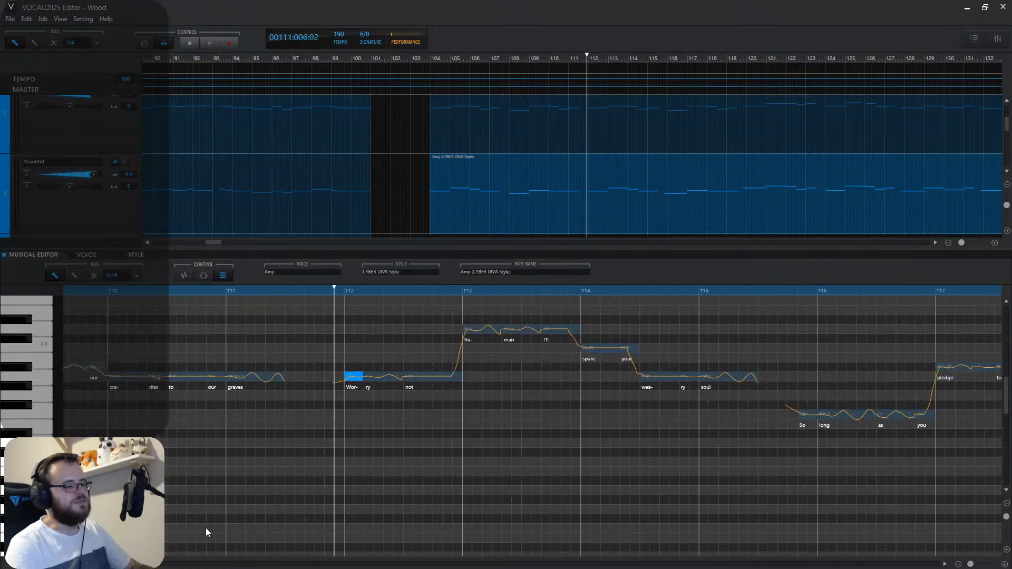
Delete the "ry" note in measure 112 of the Amy part and extend "Wor" up to the "not" note.
{"action": "key", "text": "Delete"}
{"action": "left_click", "coordinate": [410, 378]}
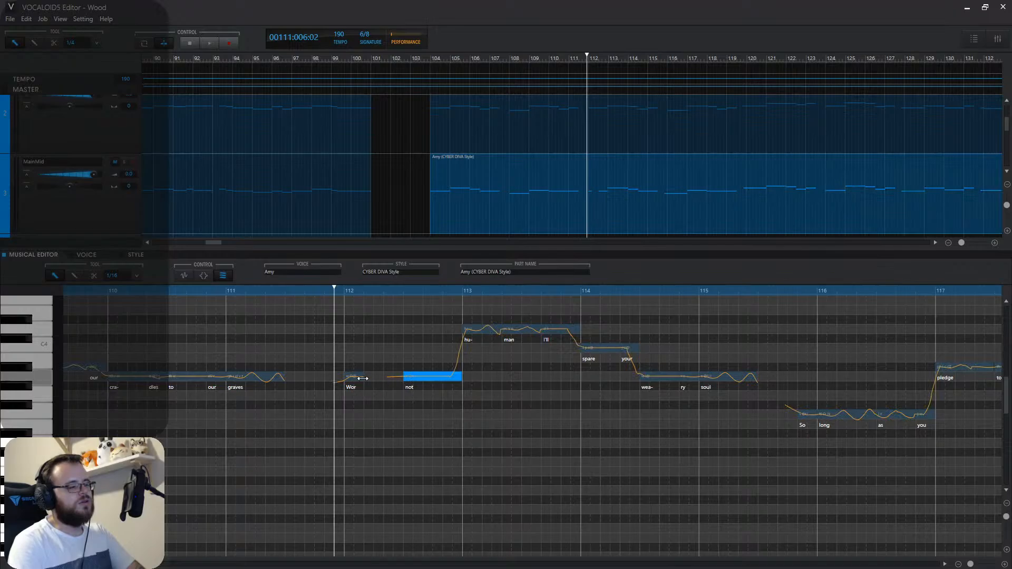
{"action": "left_click_drag", "start_coordinate": [362, 378], "coordinate": [403, 378]}
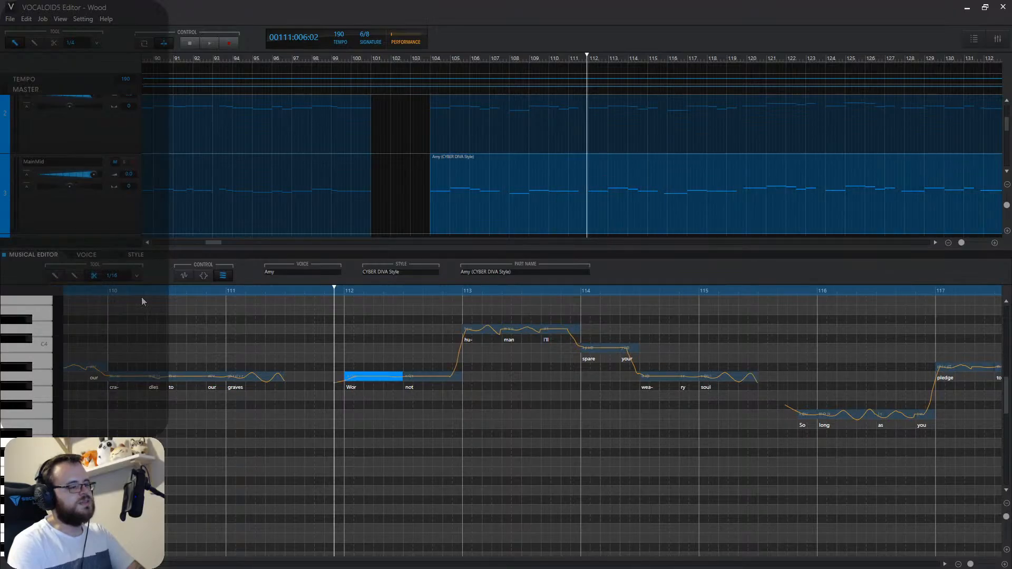
Split the "not" note in measure 112 of the Amy part about two-thirds of the way along.
{"action": "left_click", "coordinate": [443, 376]}
{"action": "scroll", "coordinate": [133, 126], "scroll_direction": "up", "scroll_amount": 2}
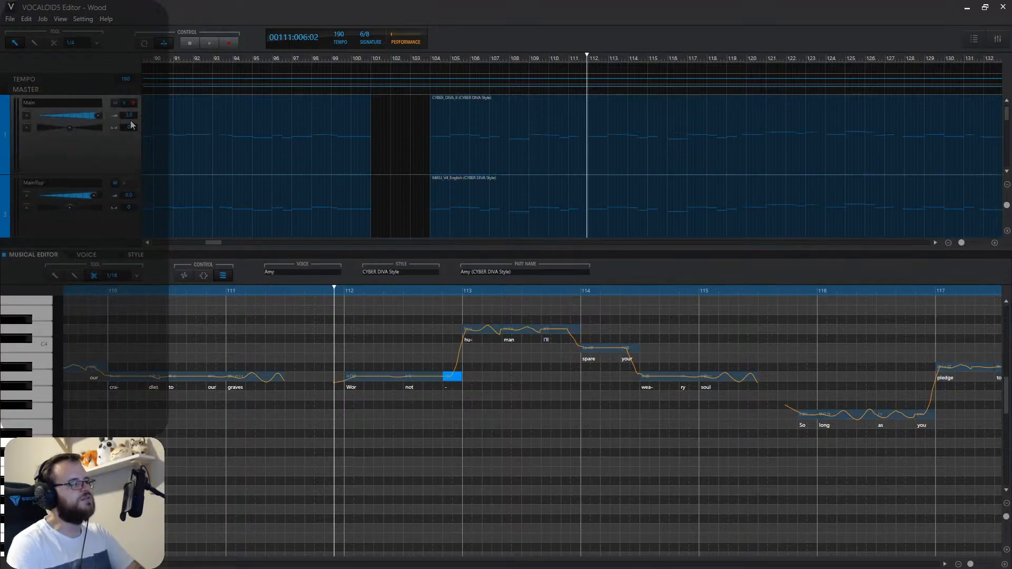
{"action": "scroll", "coordinate": [429, 160], "scroll_direction": "down", "scroll_amount": 3}
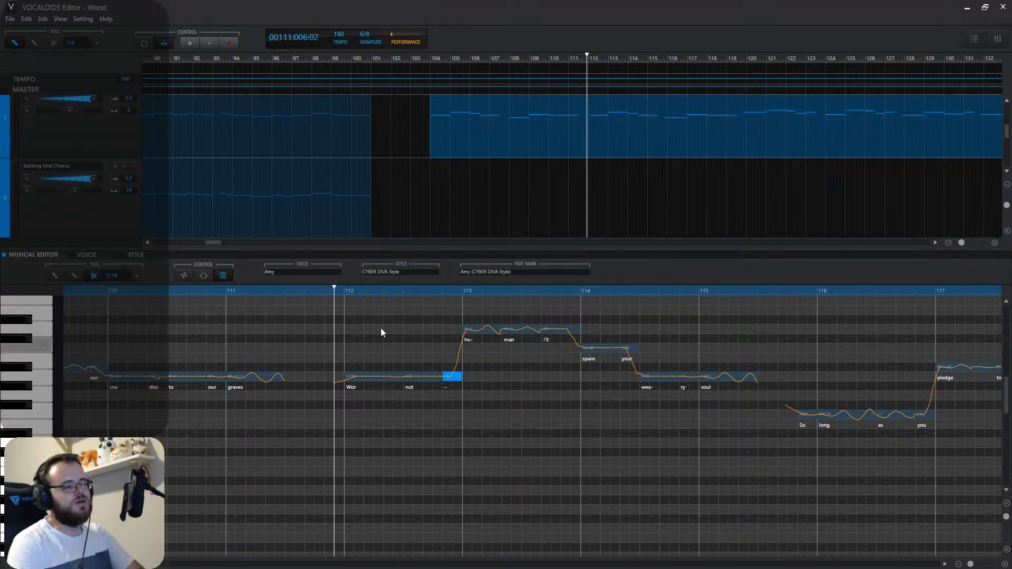
Delete the "your" note in measure 114 of the Amy part and extend "spare" up to the "wea-" note.
{"action": "key", "text": "1"}
{"action": "left_click", "coordinate": [627, 349]}
{"action": "key", "text": "Delete"}
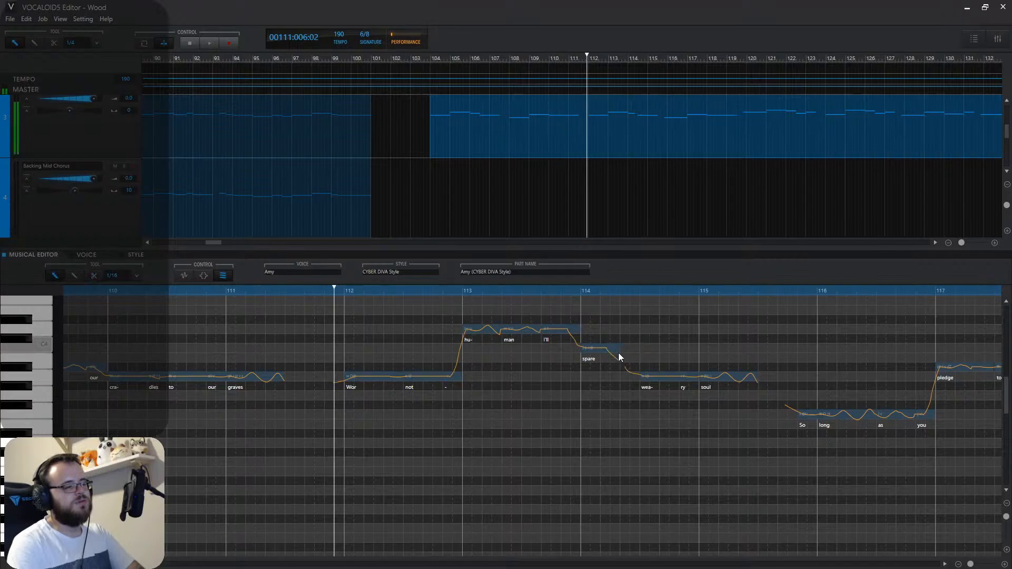
{"action": "left_click_drag", "start_coordinate": [619, 350], "coordinate": [638, 351]}
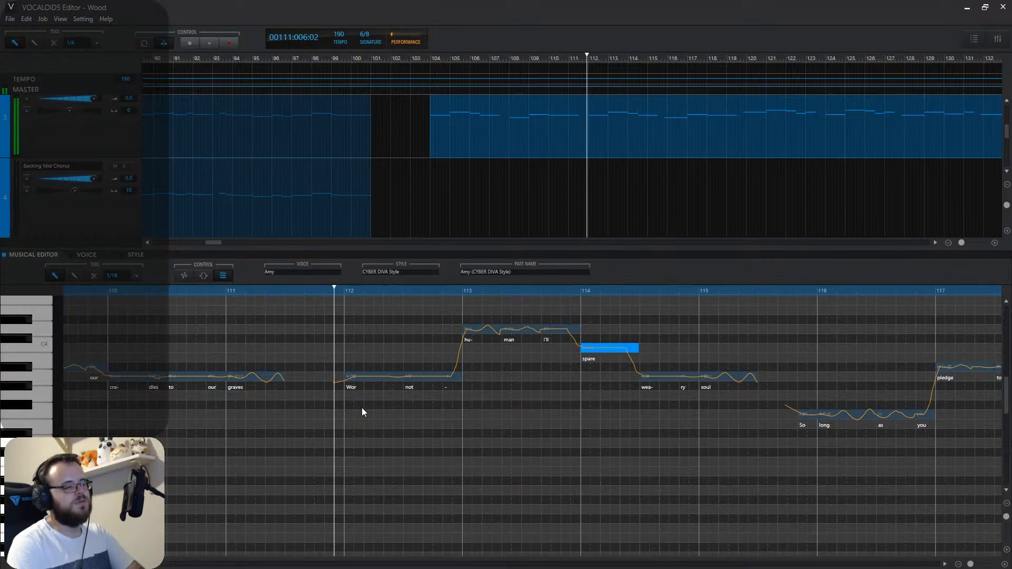
Enter the lyric "Cursed by the salt soaking into" across the Amy part's notes starting at measure 112.
{"action": "double_click", "coordinate": [355, 391]}
{"action": "type", "text": "C"}
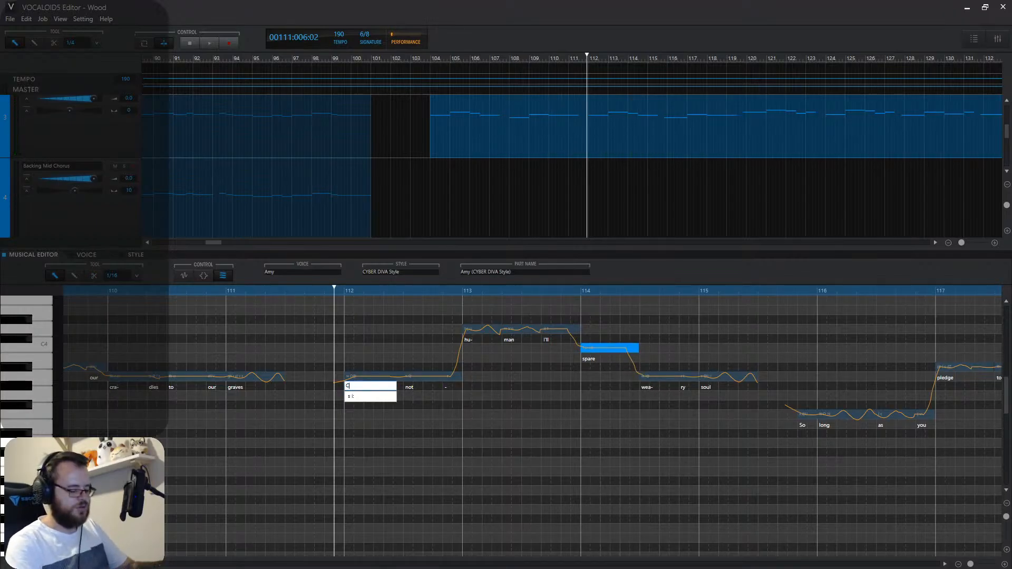
{"action": "type", "text": "ursed"}
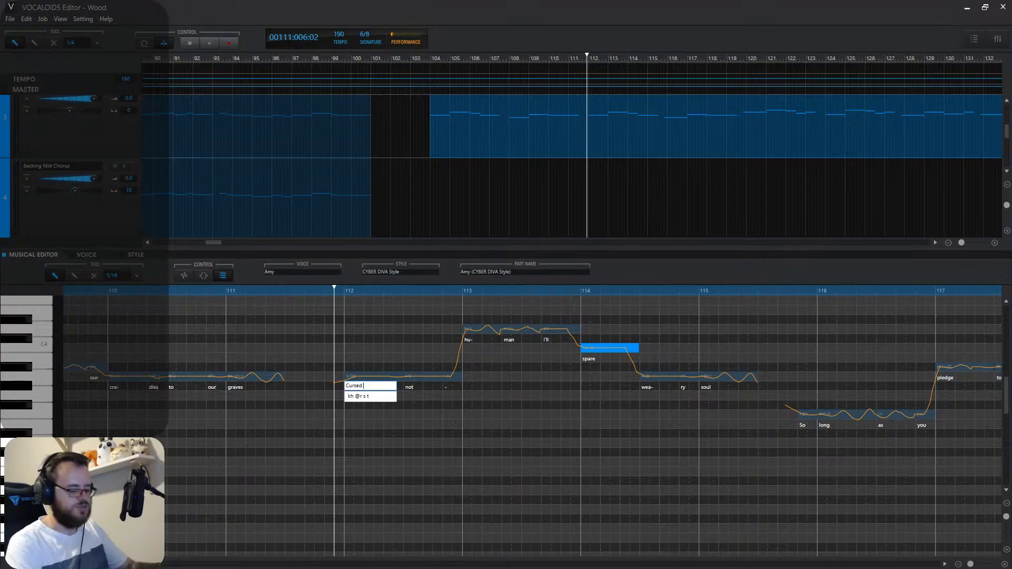
{"action": "type", "text": " by the salt soaking into"}
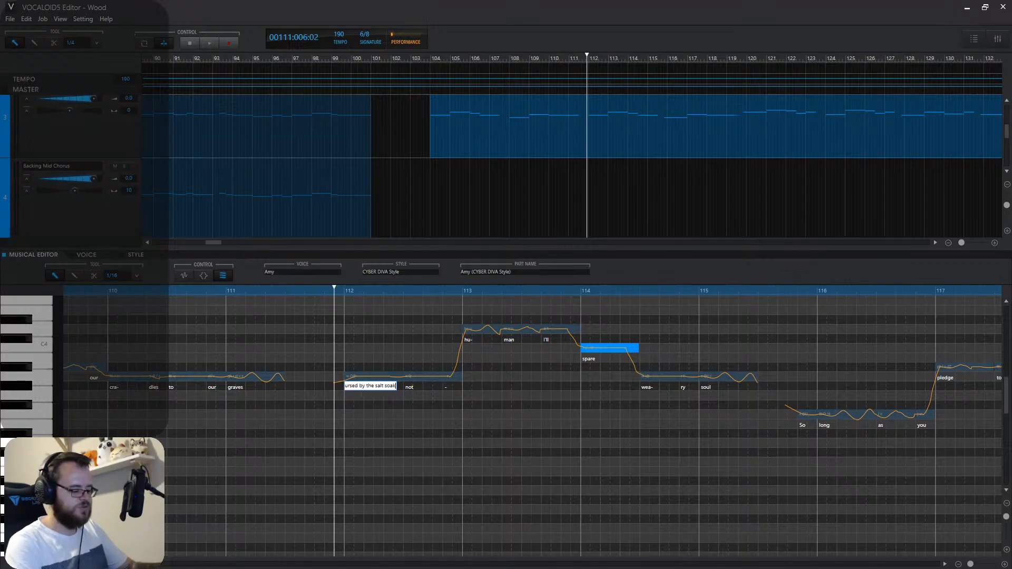
{"action": "key", "text": "Return"}
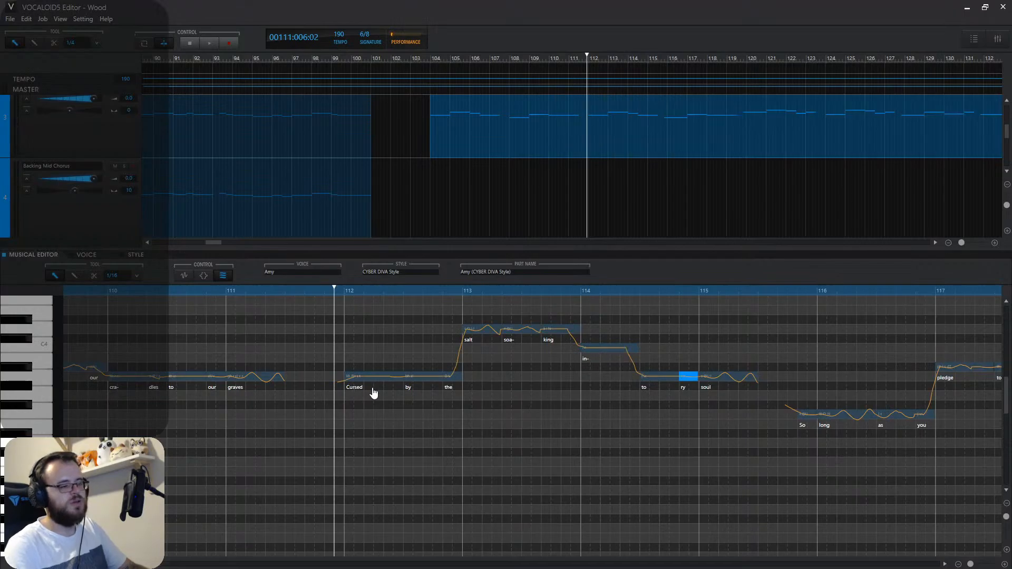
Enter the lyrics "our" and "skin" on the last two notes of the phrase ending in measure 115 of the Amy part.
{"action": "double_click", "coordinate": [683, 387]}
{"action": "type", "text": "our soul"}
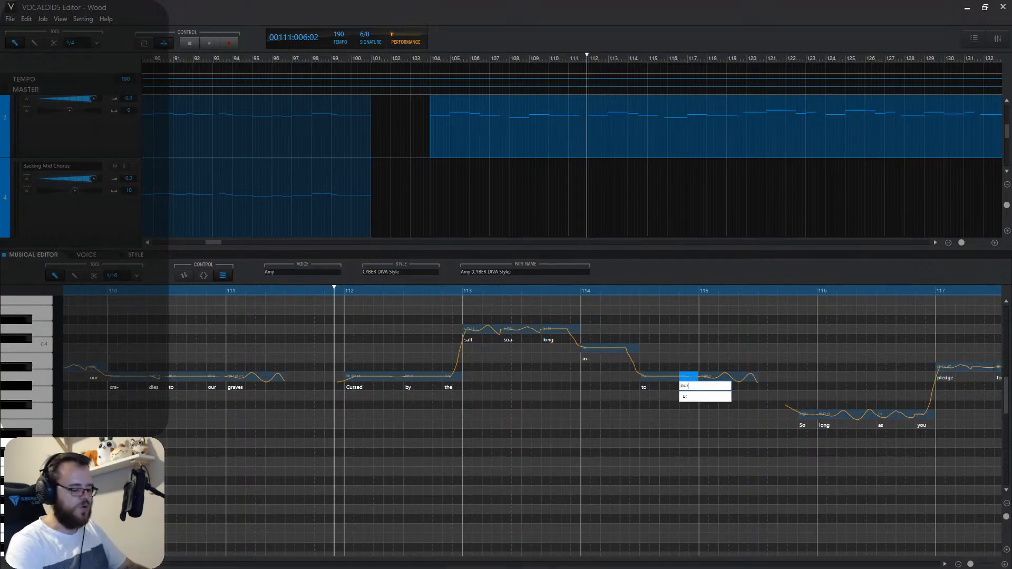
{"action": "key", "text": "Return"}
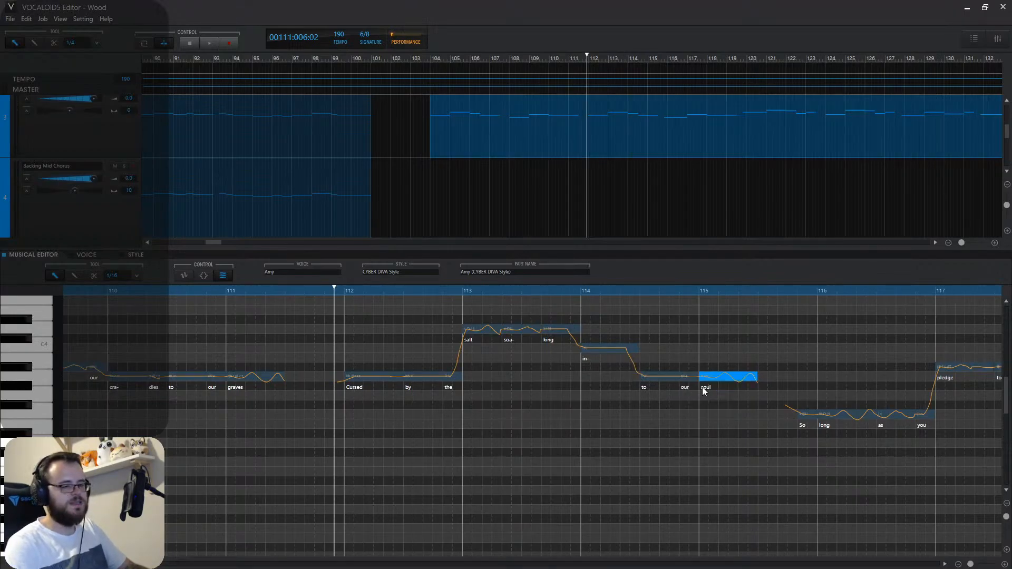
{"action": "double_click", "coordinate": [704, 388]}
{"action": "type", "text": "skin"}
{"action": "key", "text": "Return"}
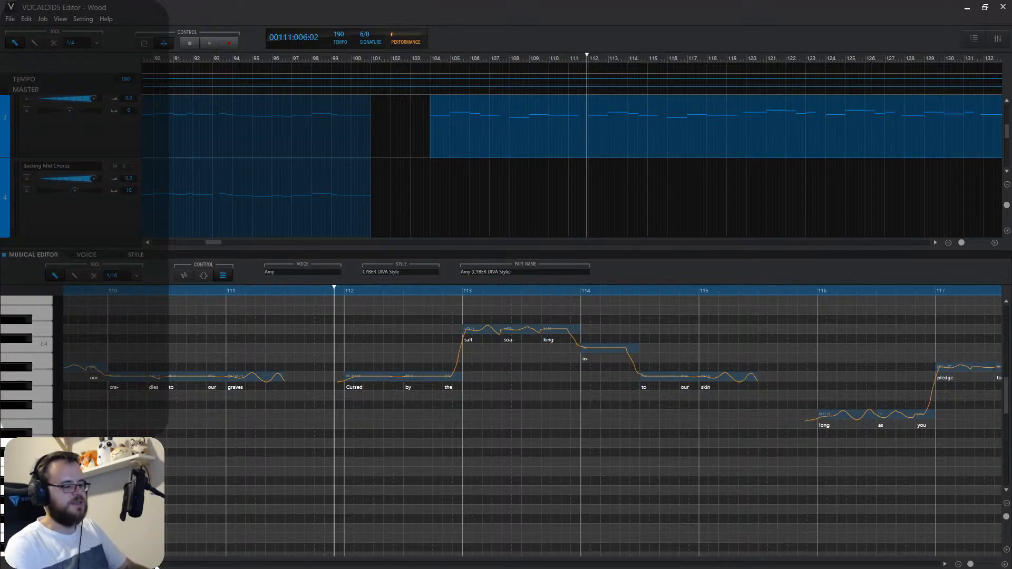
Remove the "So" note before measure 116 and enter the lyric "Immortal eyes watching over" across the notes starting at measure 116.
{"action": "scroll", "coordinate": [244, 422], "scroll_direction": "right", "scroll_amount": 5}
{"action": "double_click", "coordinate": [245, 425]}
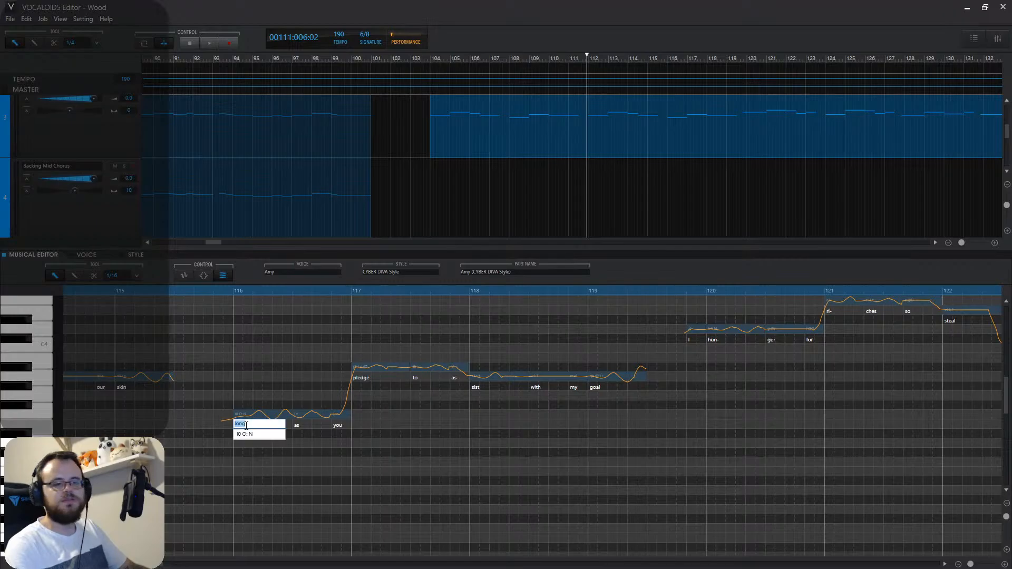
{"action": "type", "text": "Imm"}
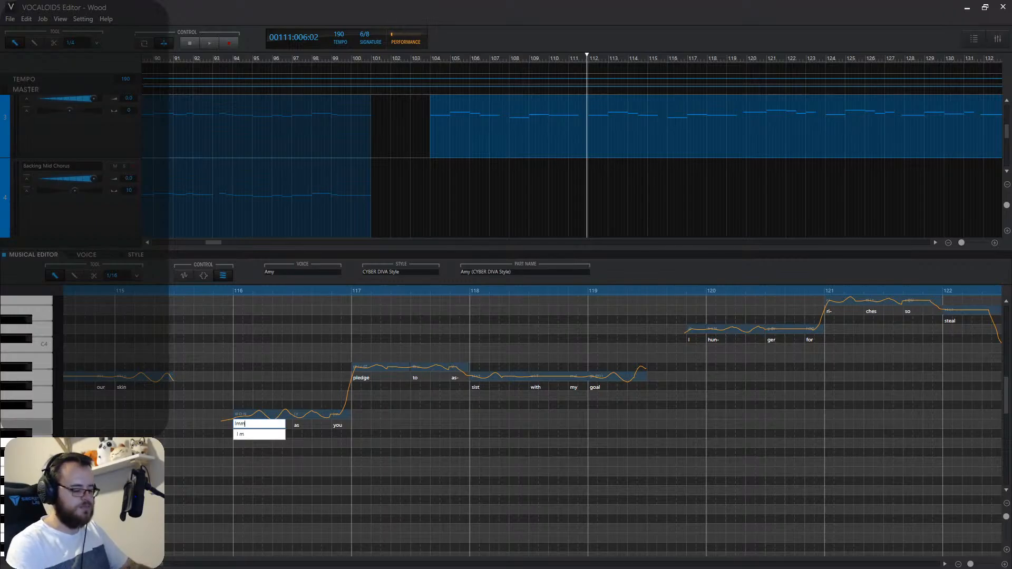
{"action": "type", "text": "ortal eyes w"}
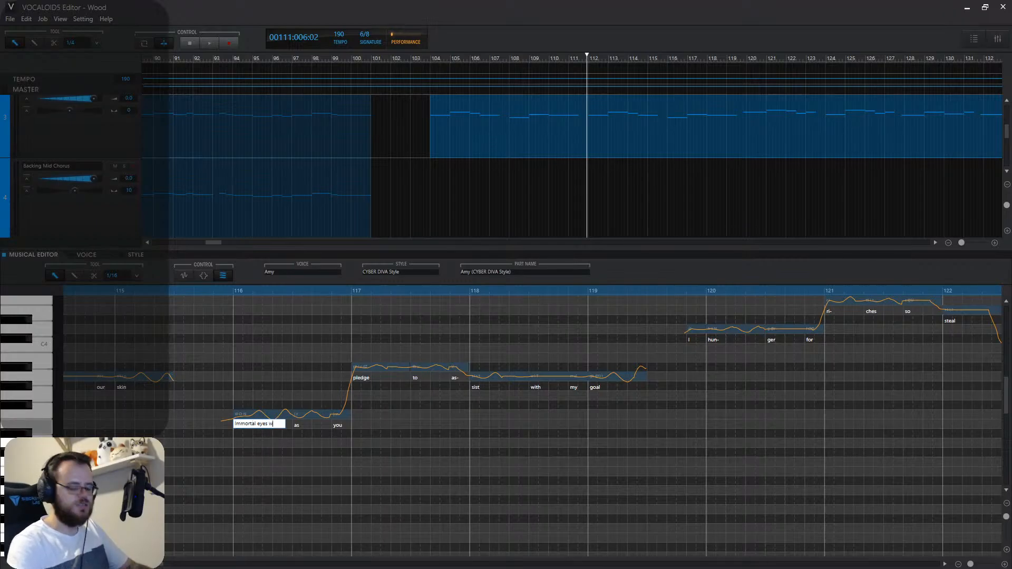
{"action": "type", "text": "atching over"}
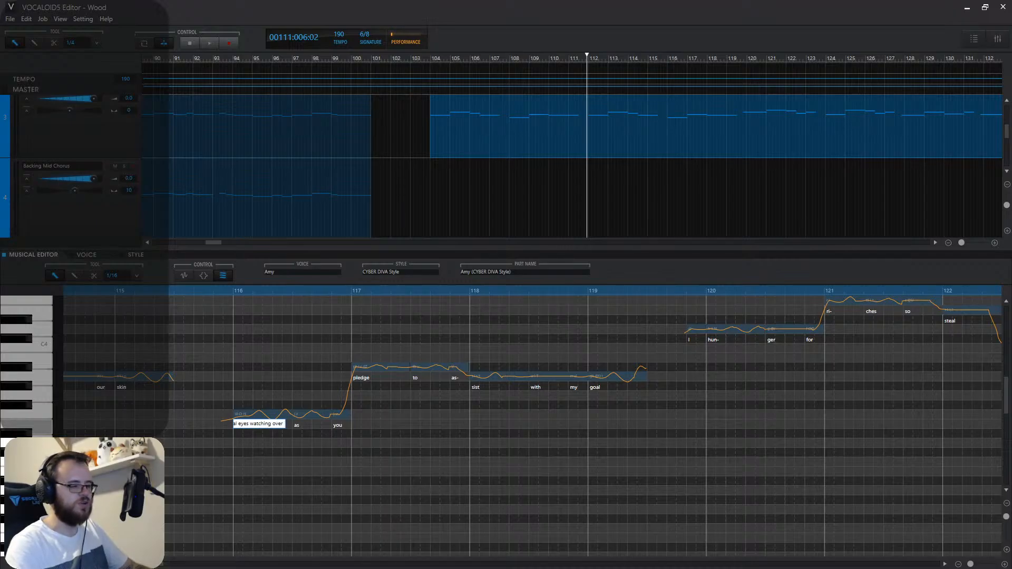
{"action": "key", "text": "Return"}
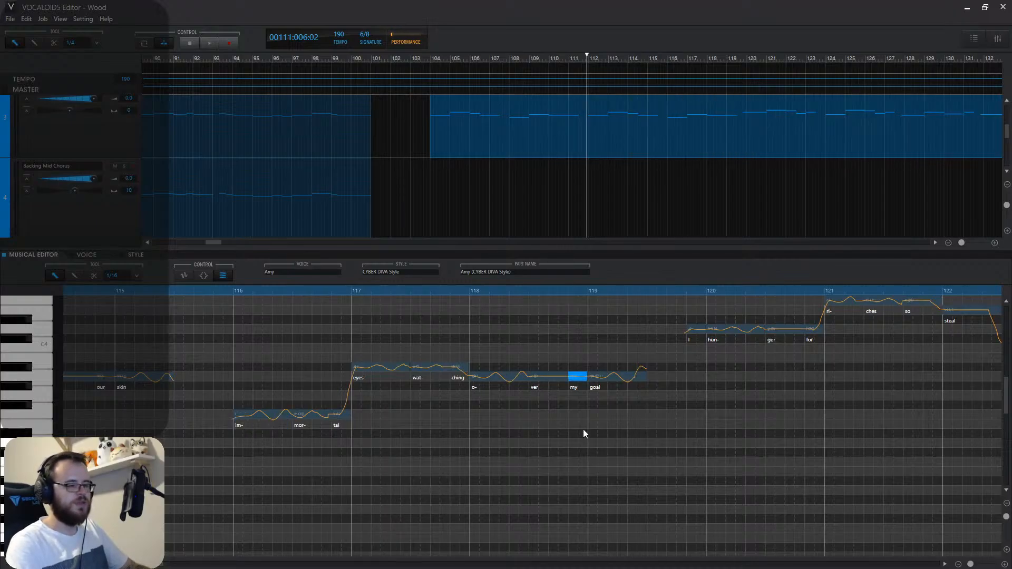
Replace the "my" and "goal" lyrics at the end of the phrase in measures 118 and 119 with "our" and "sin".
{"action": "double_click", "coordinate": [576, 377]}
{"action": "type", "text": "our goal"}
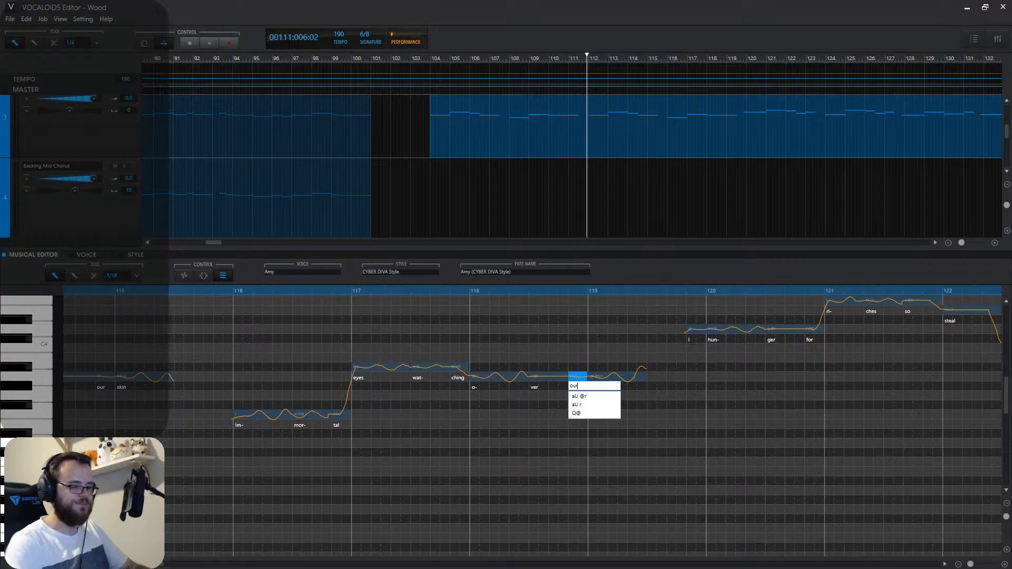
{"action": "key", "text": "Return"}
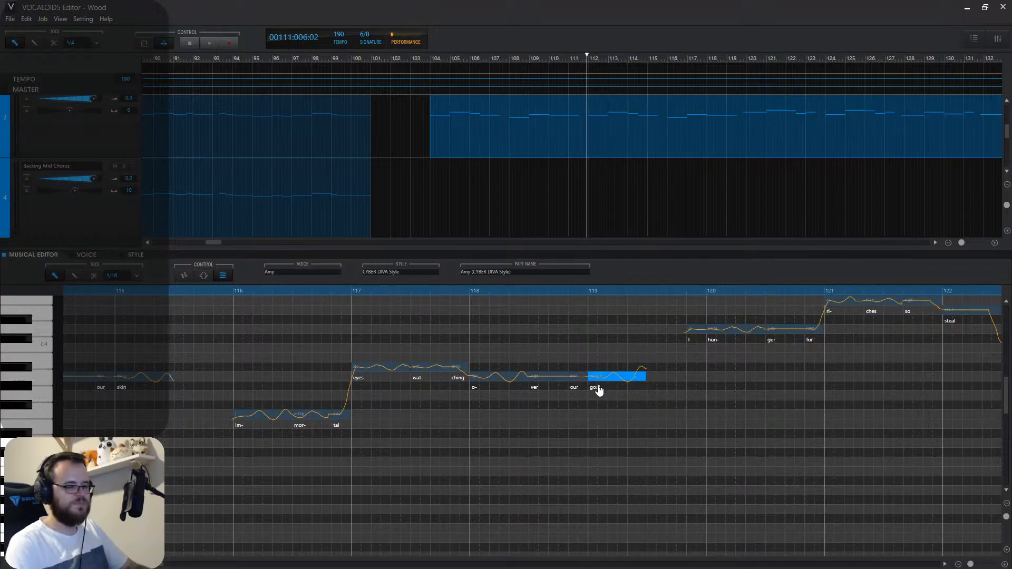
{"action": "double_click", "coordinate": [599, 388]}
{"action": "type", "text": "sin"}
{"action": "key", "text": "Return"}
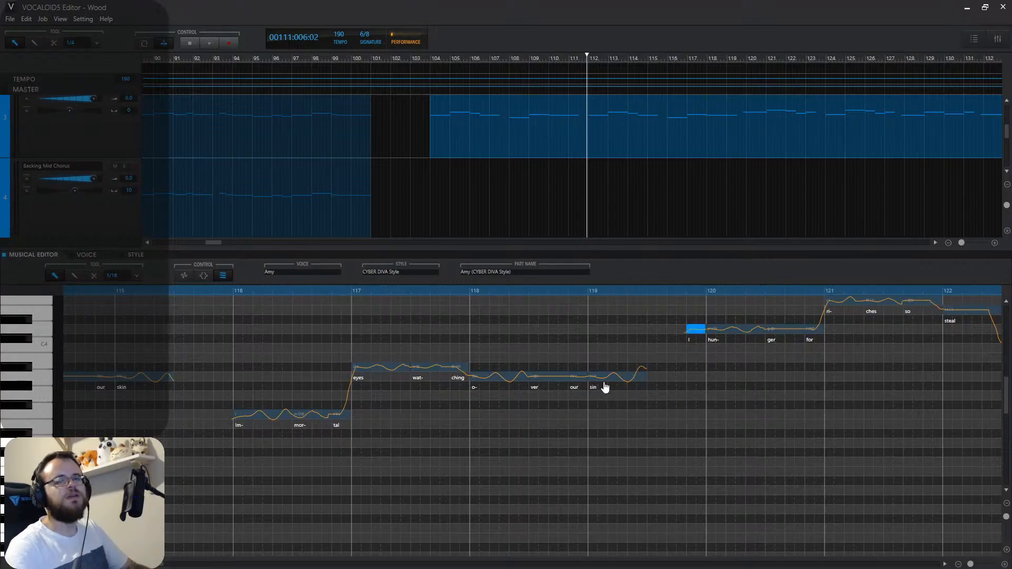
Play back the Amy part from measure 104 and bring up Lyrics.txt to review the new lines while listening.
{"action": "left_click", "coordinate": [436, 59]}
{"action": "key", "text": "space"}
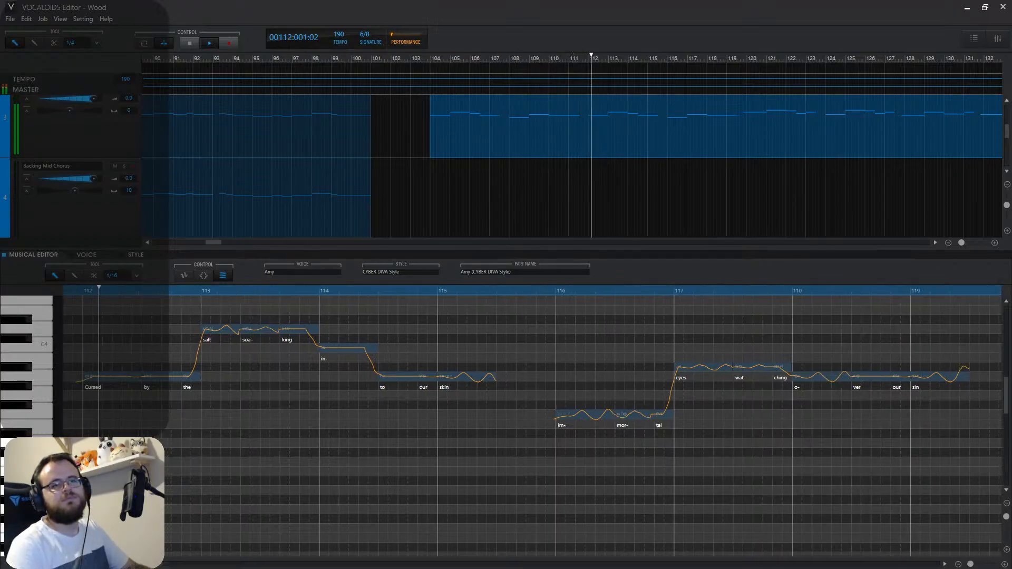
{"action": "left_click_drag", "start_coordinate": [1011, 39], "coordinate": [523, 92]}
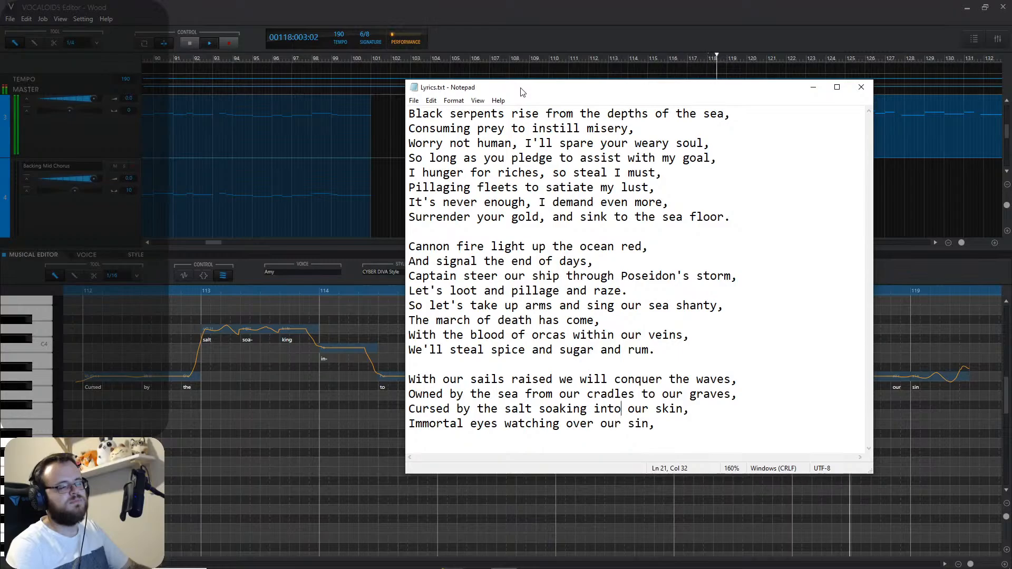
{"action": "left_click", "coordinate": [506, 106]}
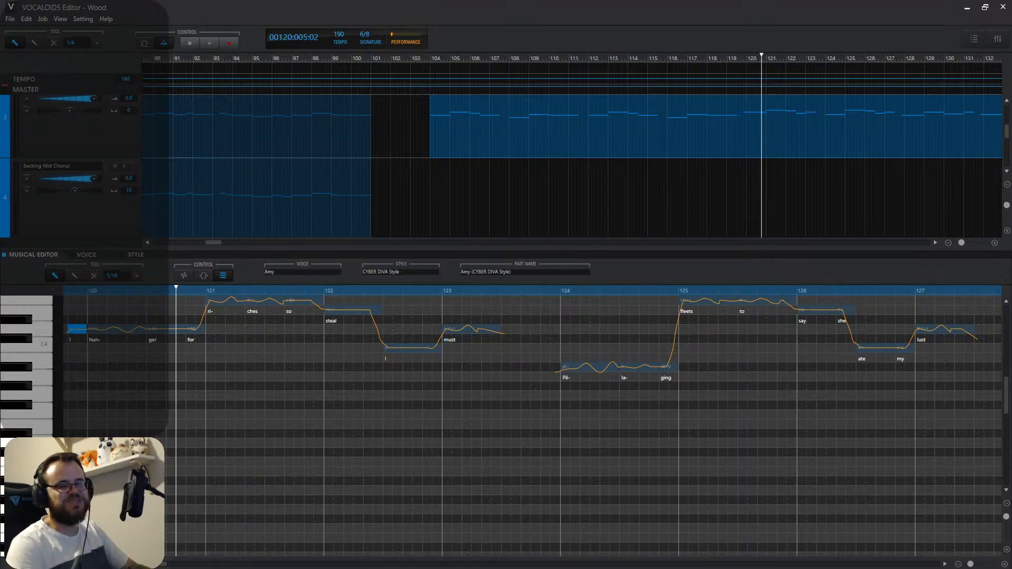
Set the song position to the start of the "I" note just before measure 120.
{"action": "left_click", "coordinate": [180, 568]}
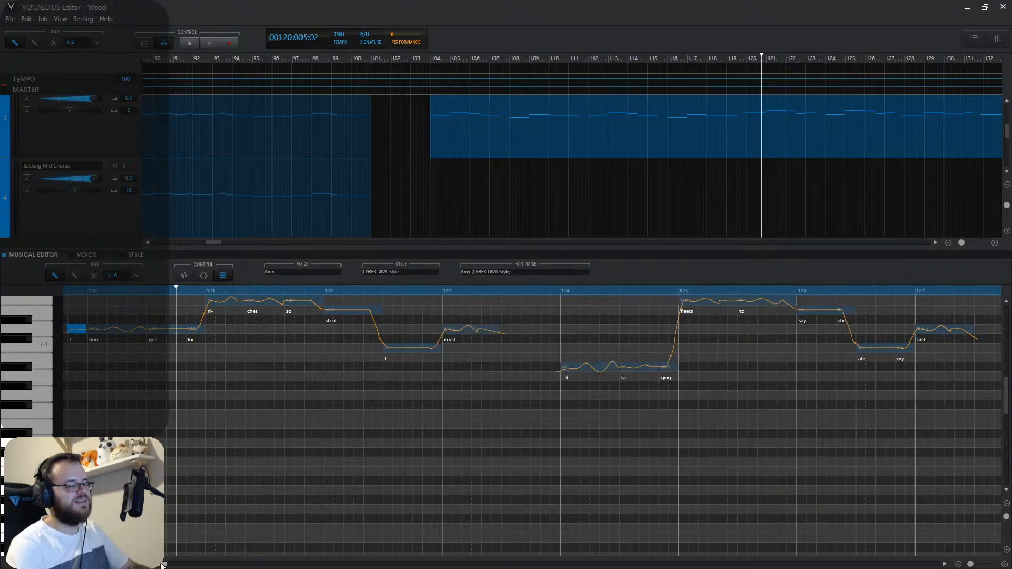
{"action": "left_click", "coordinate": [160, 567]}
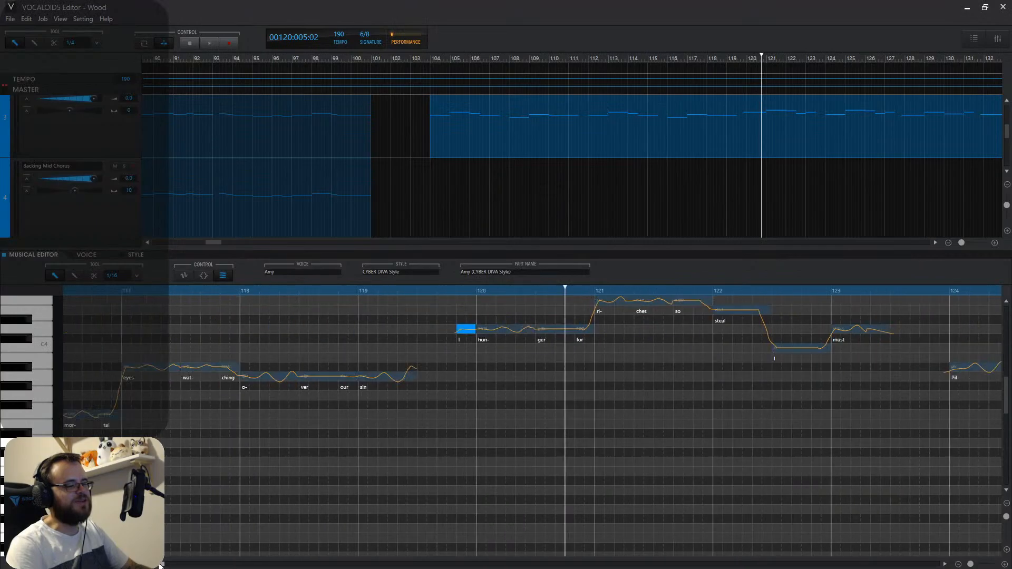
{"action": "scroll", "coordinate": [463, 411], "scroll_direction": "up", "scroll_amount": 2}
{"action": "left_click", "coordinate": [457, 289]}
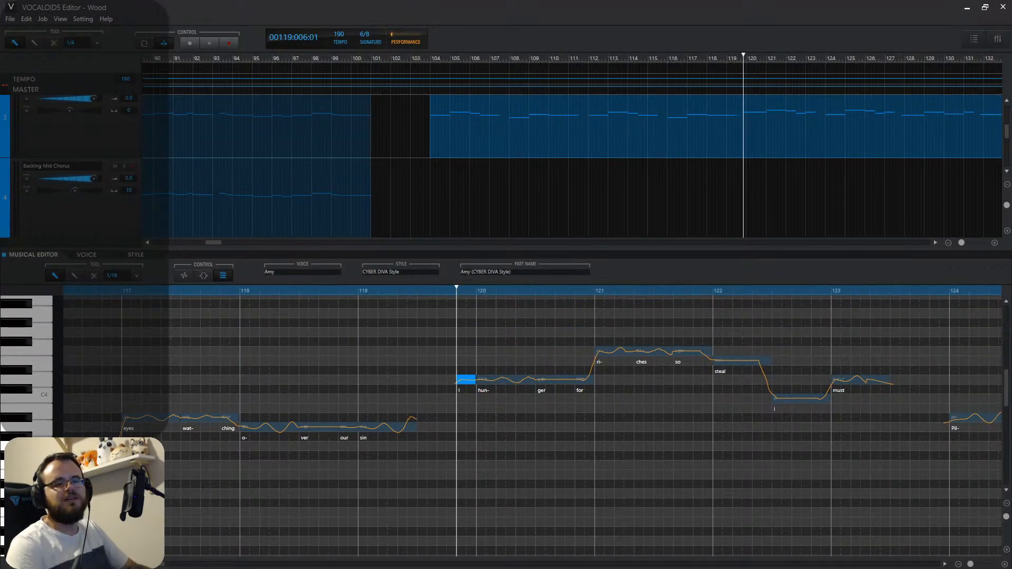
Switch to Lyrics.txt in Notepad and add the line "Yet dark clouds threaten to drown us in rain," after "Immortal eyes watching over our sin,".
{"action": "left_click", "coordinate": [181, 568]}
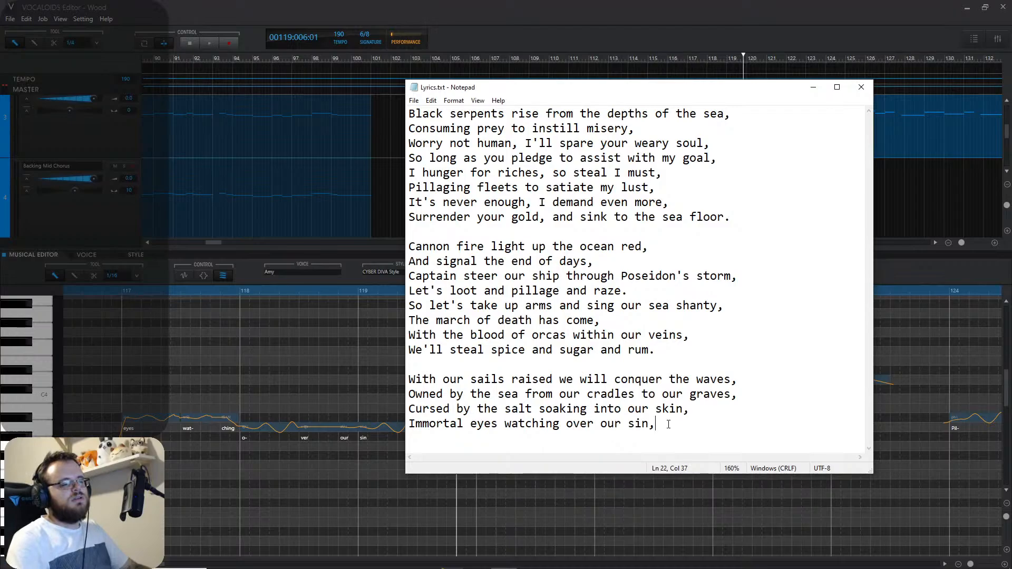
{"action": "key", "text": "Return"}
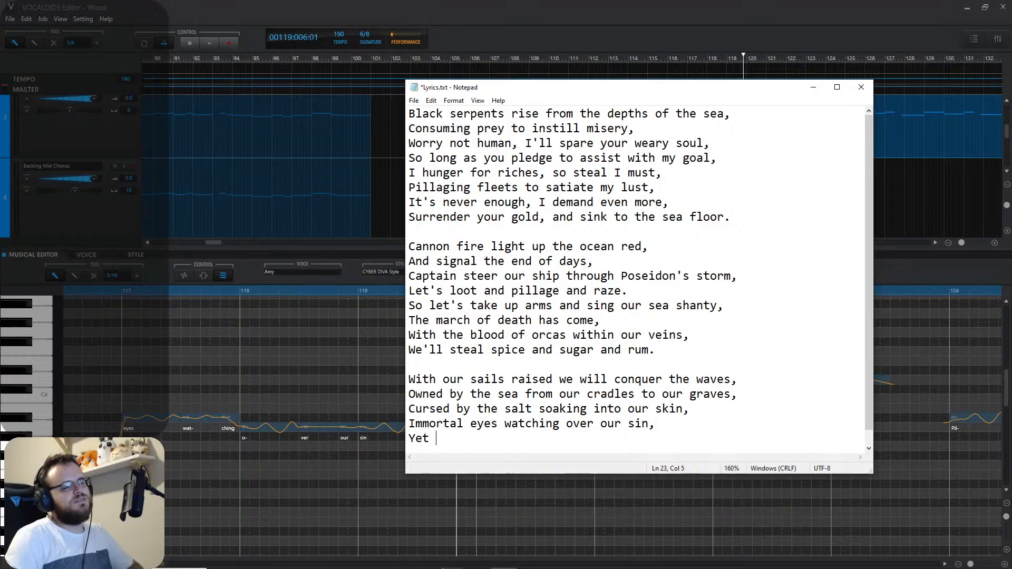
{"action": "type", "text": "dark"}
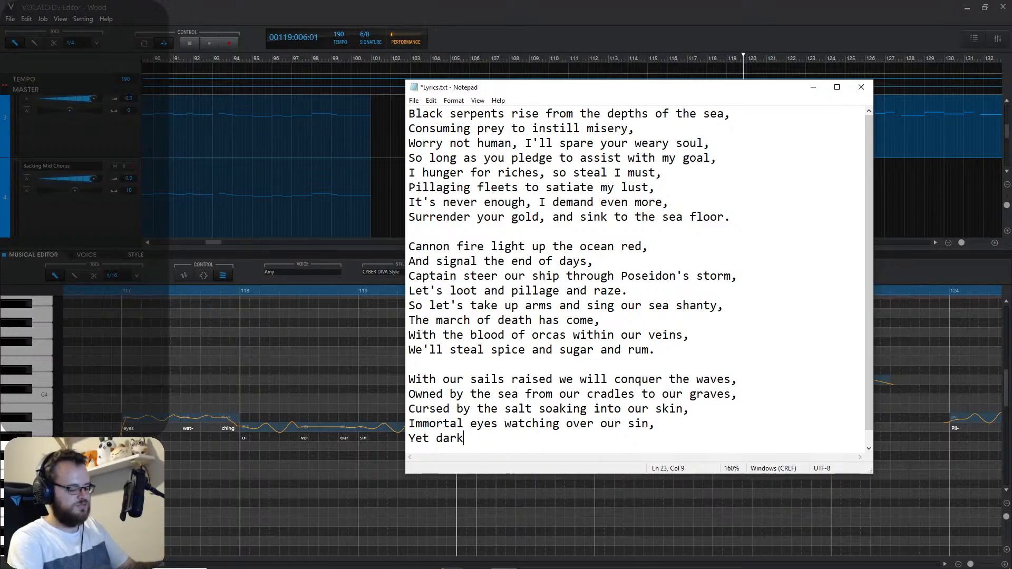
{"action": "type", "text": " cl"}
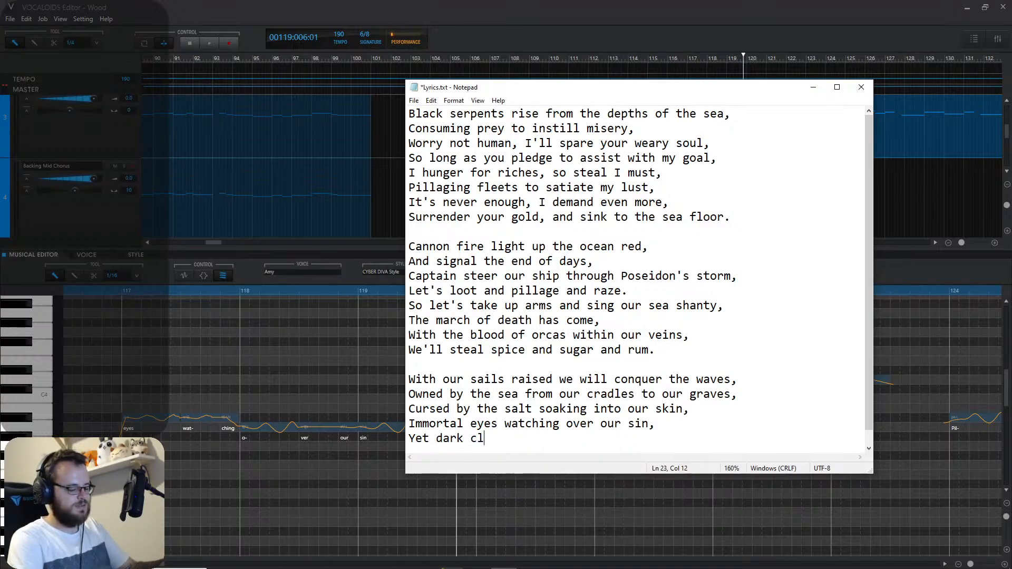
{"action": "type", "text": "ouds threaten "}
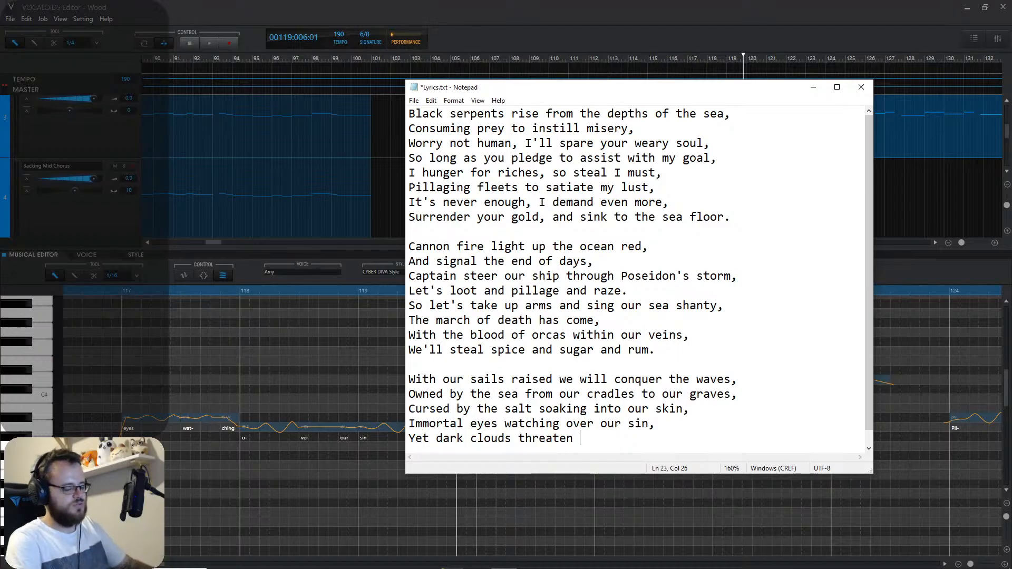
{"action": "type", "text": "to"}
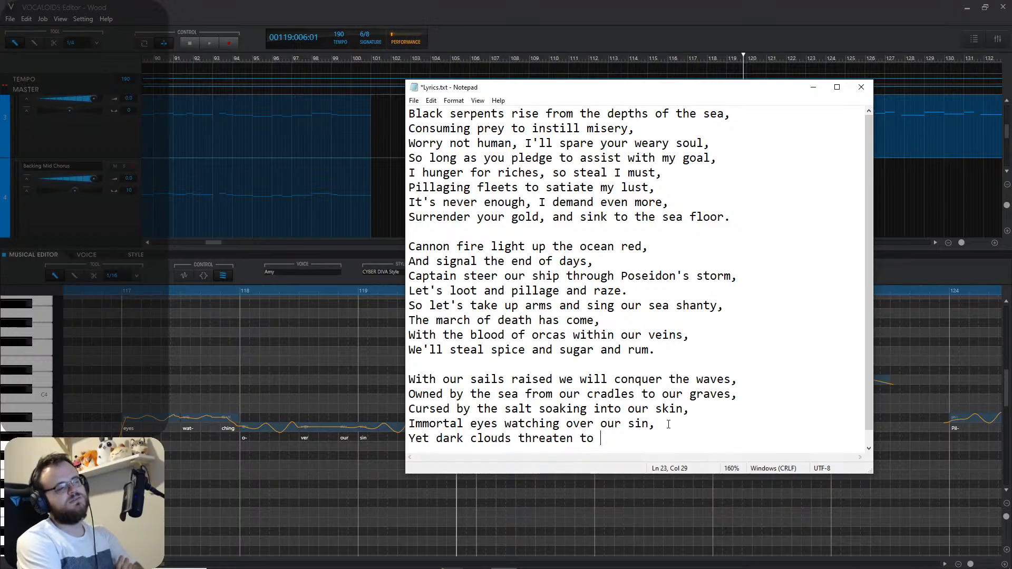
{"action": "type", "text": "dr"}
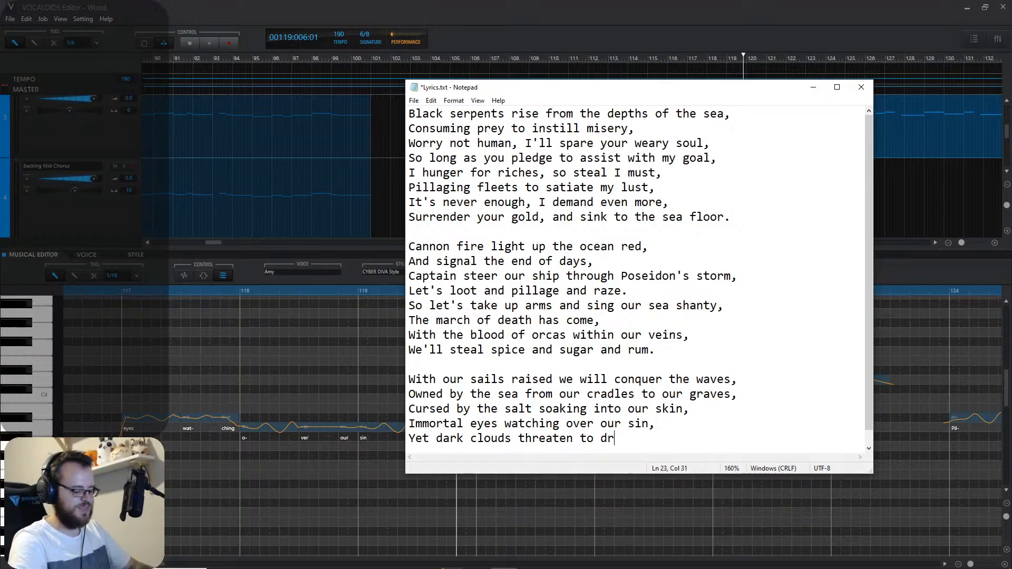
{"action": "type", "text": "own us in r"}
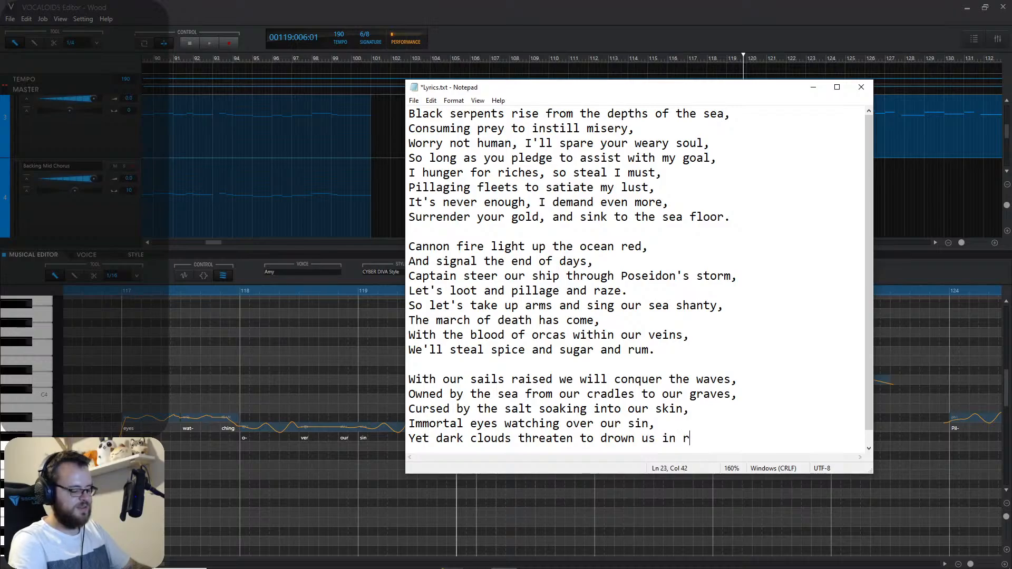
{"action": "type", "text": "ain,"}
{"action": "key", "text": "Return"}
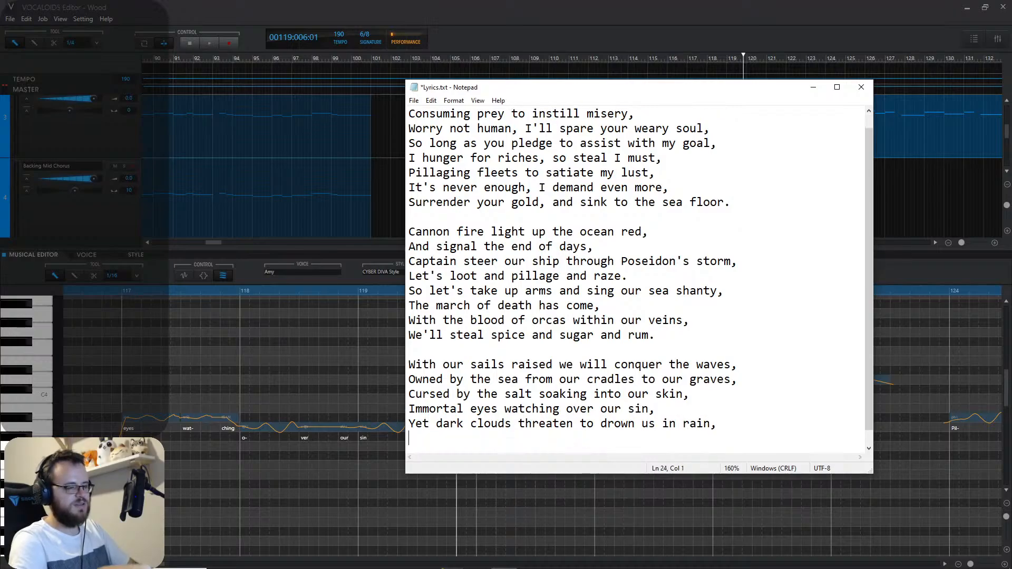
Draft the following lyric line as "Bring us respite from this".
{"action": "scroll", "coordinate": [665, 428], "scroll_direction": "down", "scroll_amount": 1}
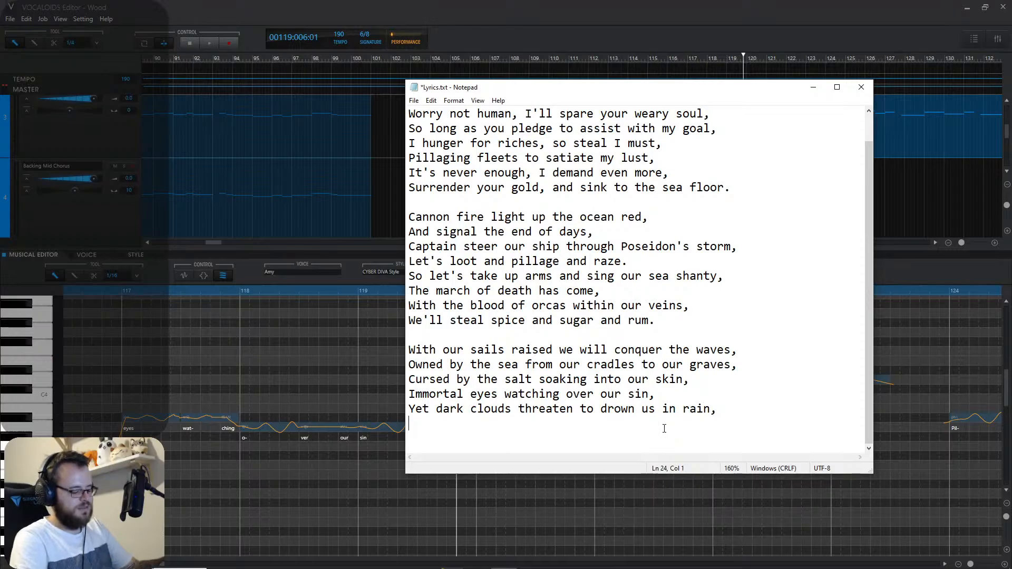
{"action": "type", "text": "Bring us r"}
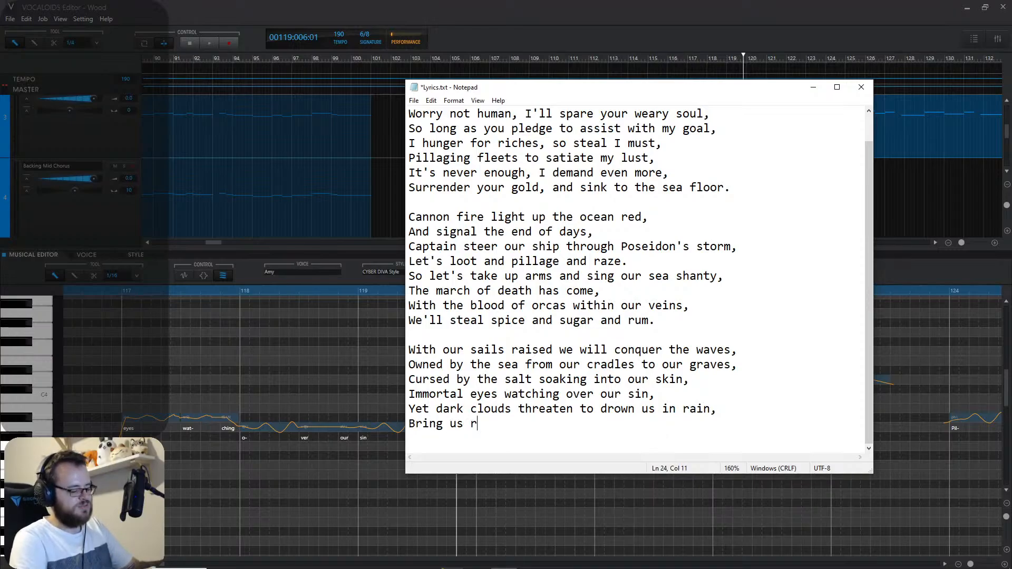
{"action": "type", "text": "espite from th"}
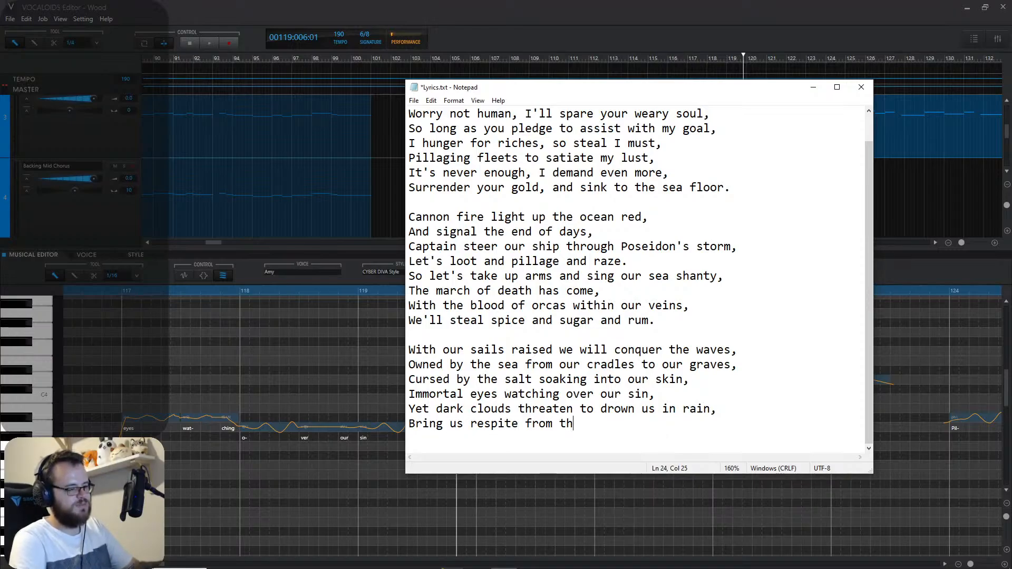
{"action": "type", "text": "is"}
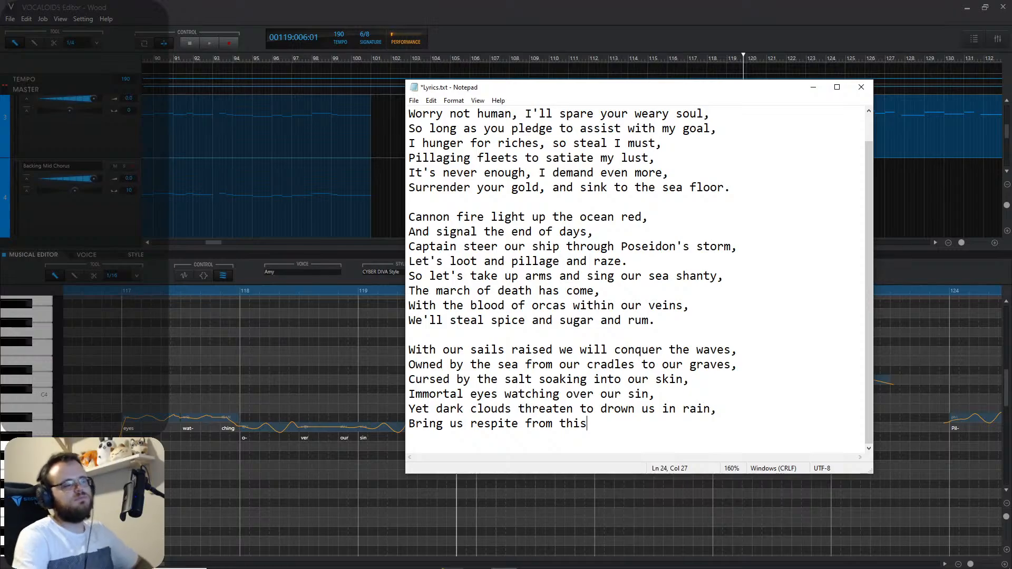
Rewrite the last lyric line so that it starts with "To bring us respite".
{"action": "left_click_drag", "start_coordinate": [593, 424], "coordinate": [389, 426]}
{"action": "type", "text": "To "}
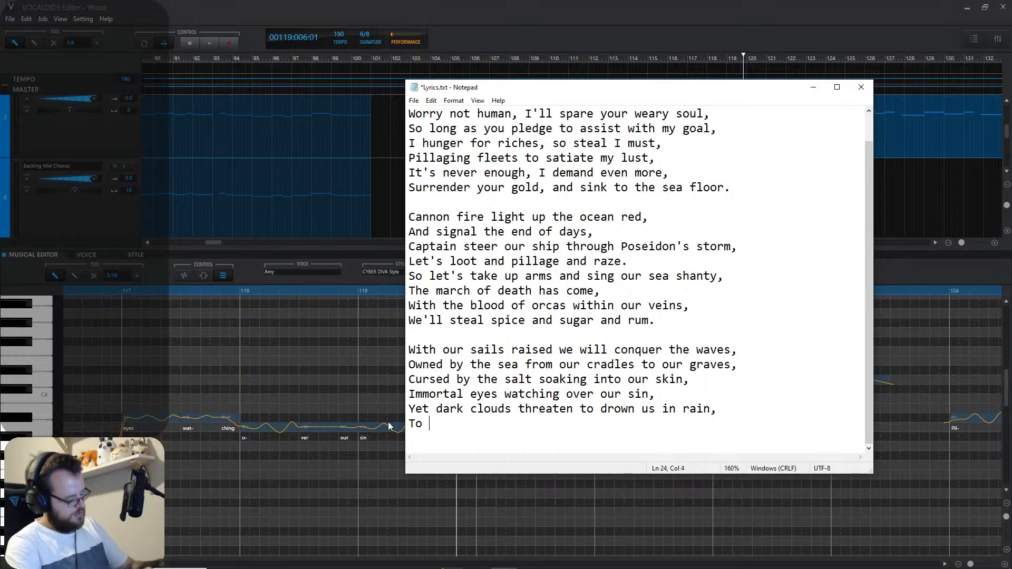
{"action": "type", "text": "bring "}
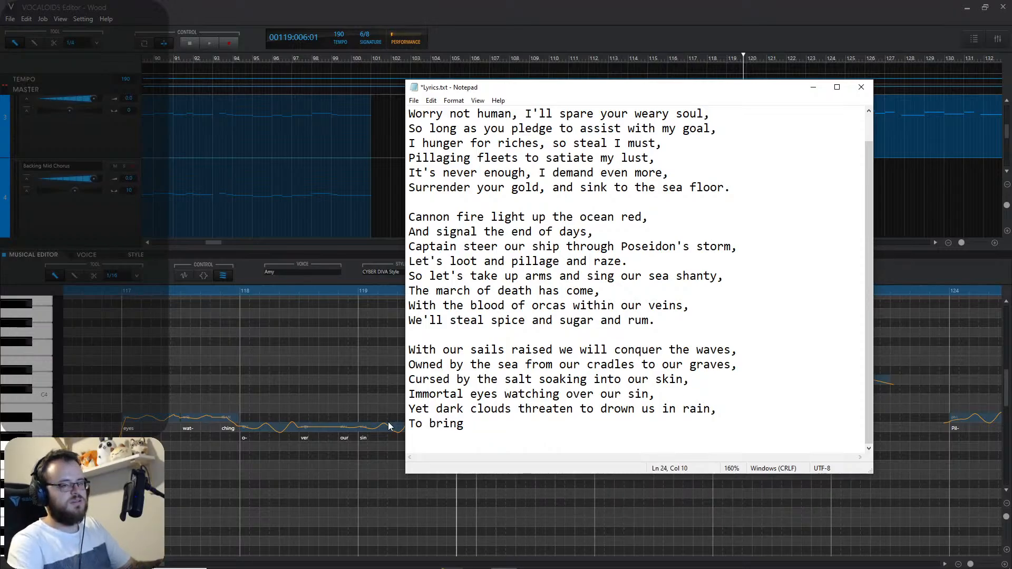
{"action": "type", "text": "us "}
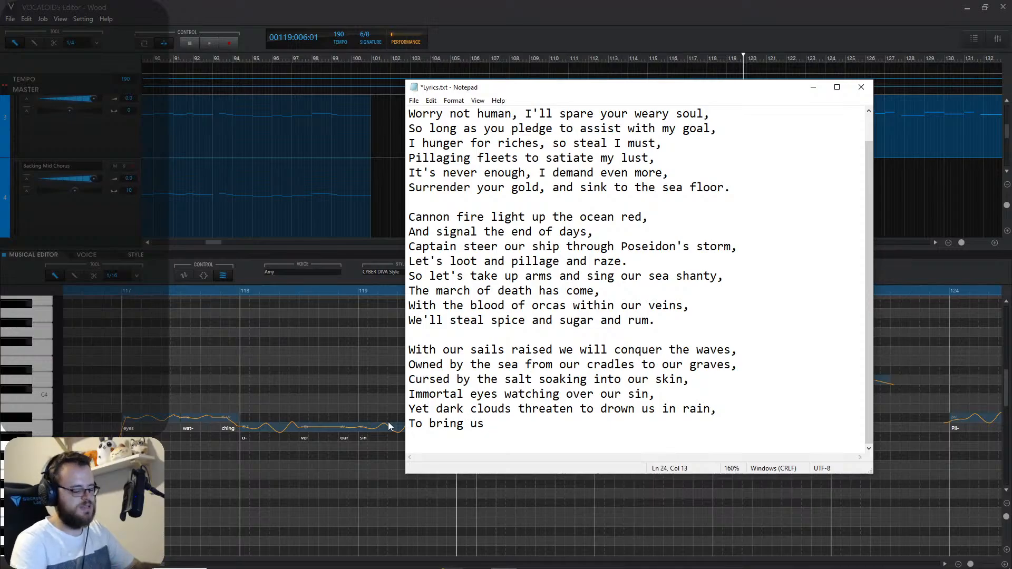
{"action": "type", "text": "respite"}
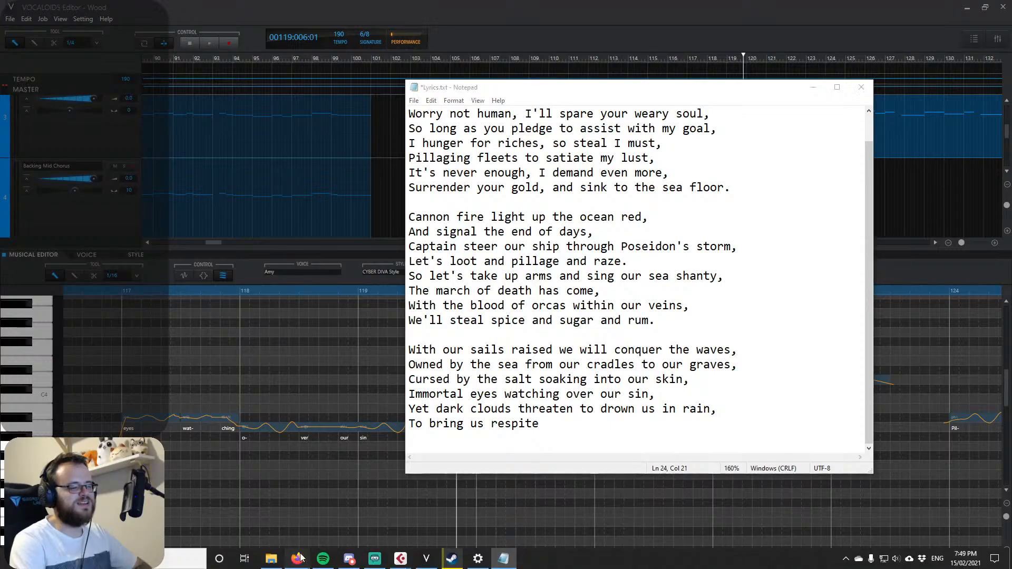
Switch to RhymeZone in Firefox and look up rhymes for "maelstrom".
{"action": "left_click", "coordinate": [363, 506]}
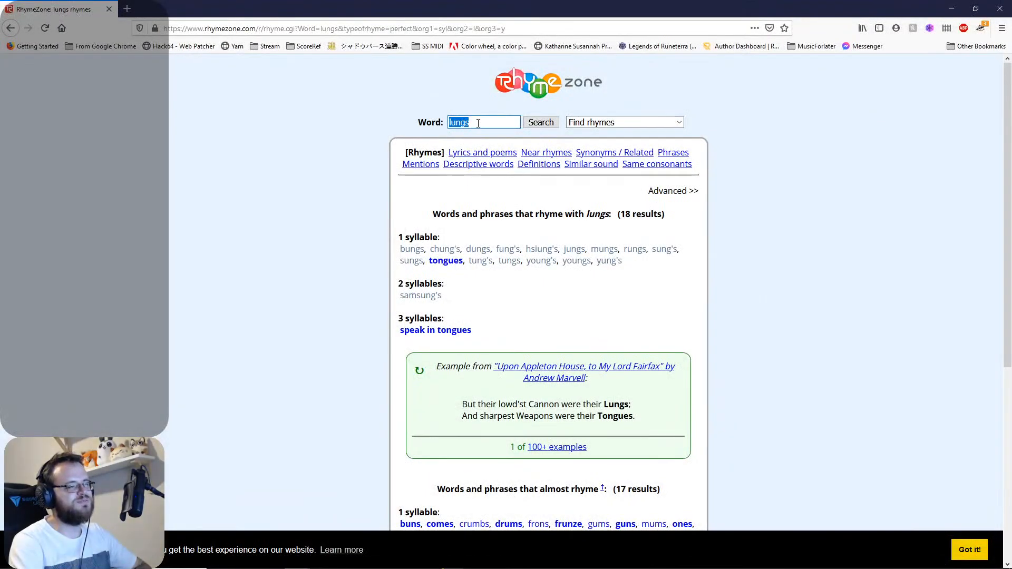
{"action": "type", "text": "maelstrom"}
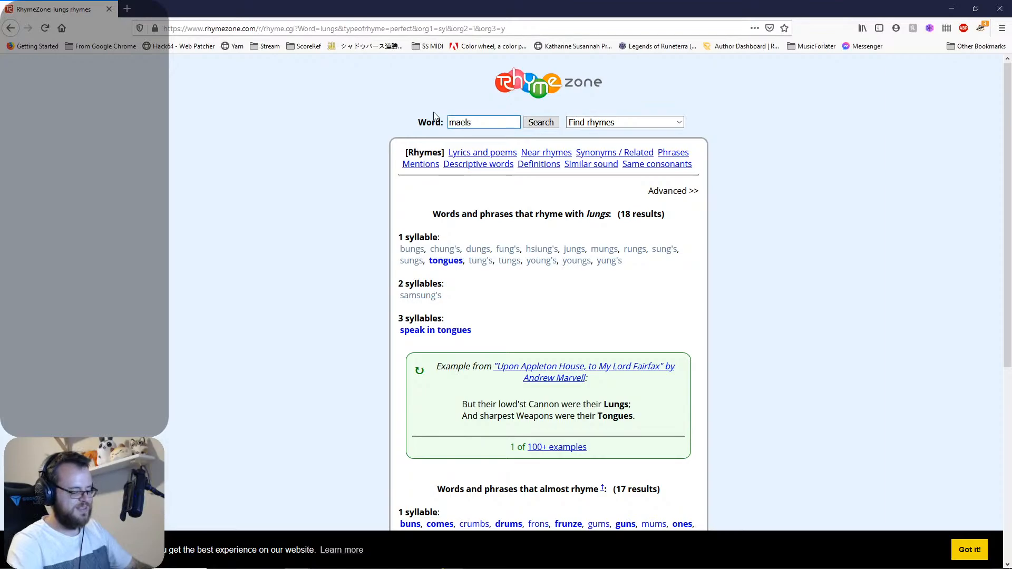
{"action": "key", "text": "Return"}
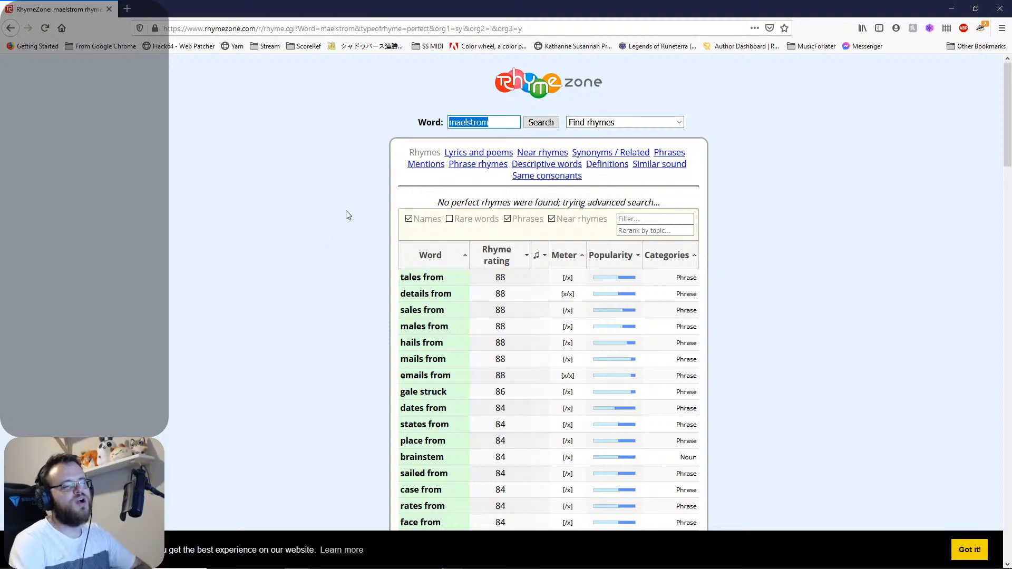
Look up rhymes for "strum" and read through the one- to three-syllable words.
{"action": "left_click", "coordinate": [493, 124]}
{"action": "left_click_drag", "start_coordinate": [495, 122], "coordinate": [421, 121]}
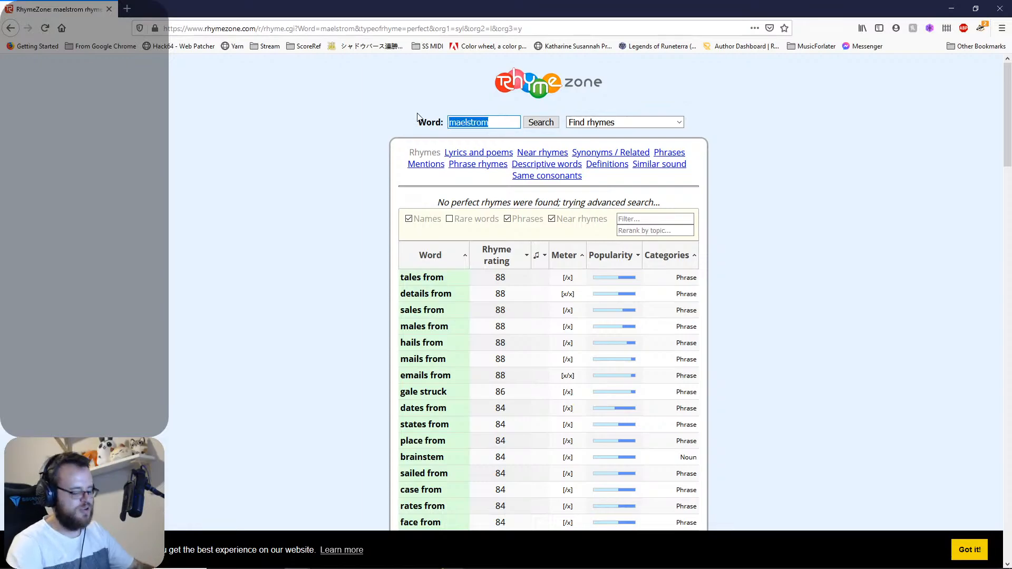
{"action": "type", "text": "strum"}
{"action": "key", "text": "Return"}
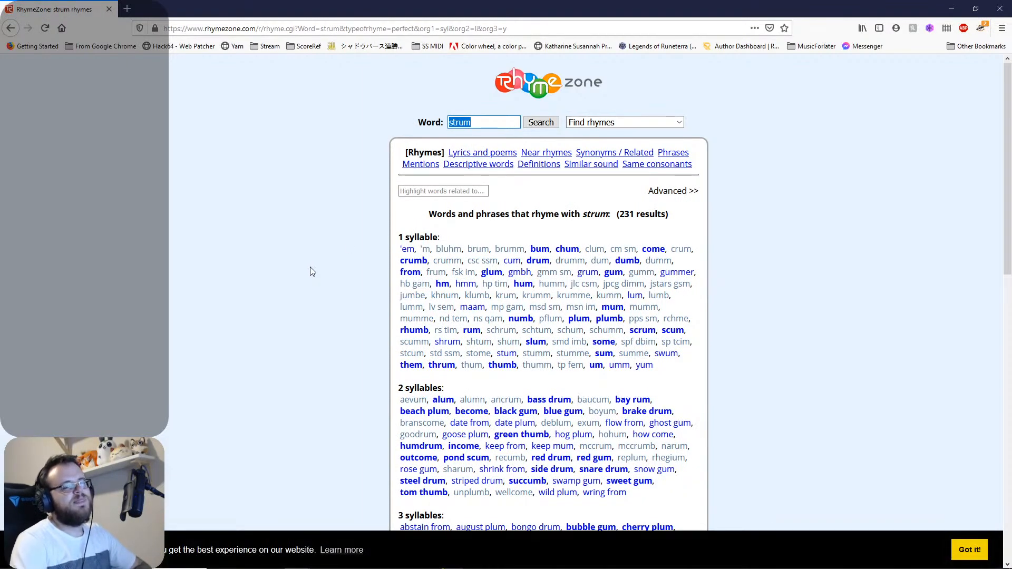
{"action": "scroll", "coordinate": [312, 275], "scroll_direction": "down", "scroll_amount": 2}
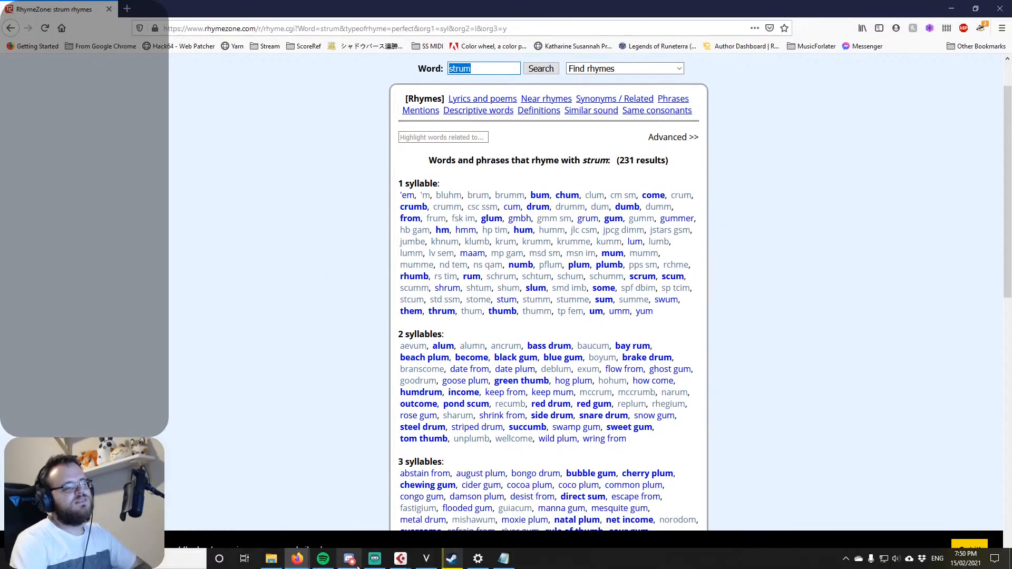
Compare the rhymes for "strum" with the ending "to drown us in rain" in Lyrics.txt in Notepad.
{"action": "left_click", "coordinate": [508, 563]}
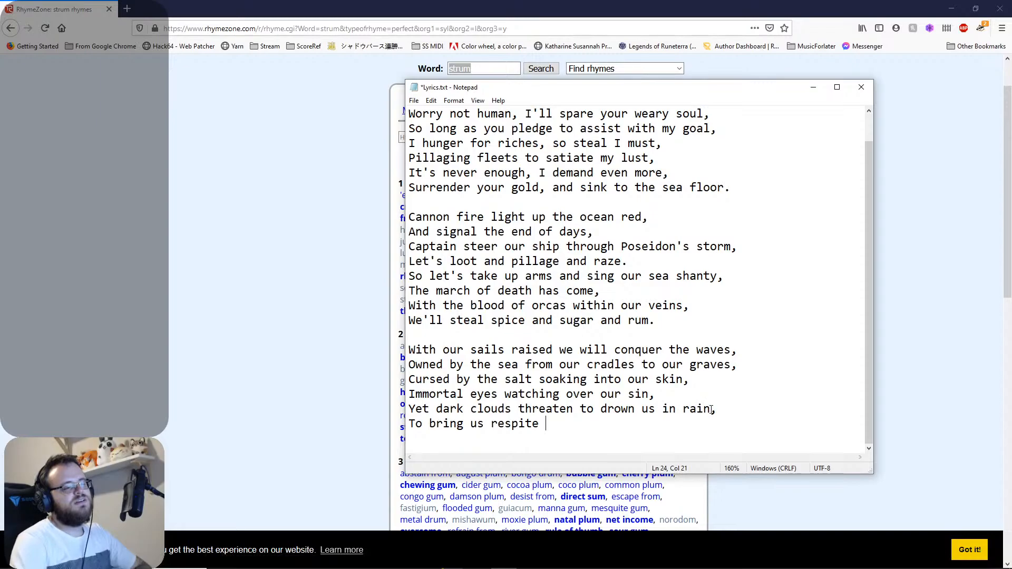
{"action": "left_click_drag", "start_coordinate": [711, 410], "coordinate": [580, 404]}
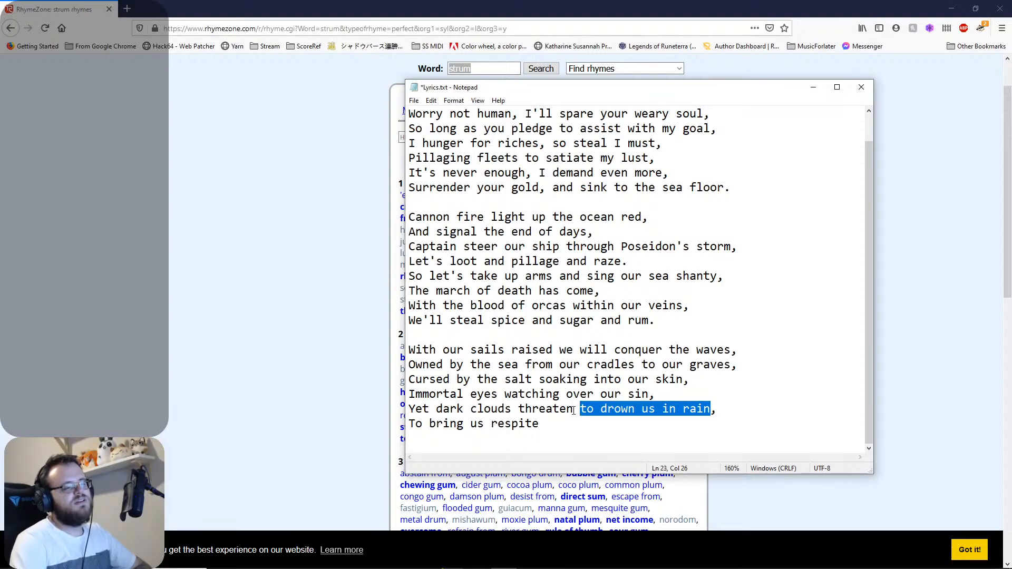
{"action": "left_click", "coordinate": [297, 97]}
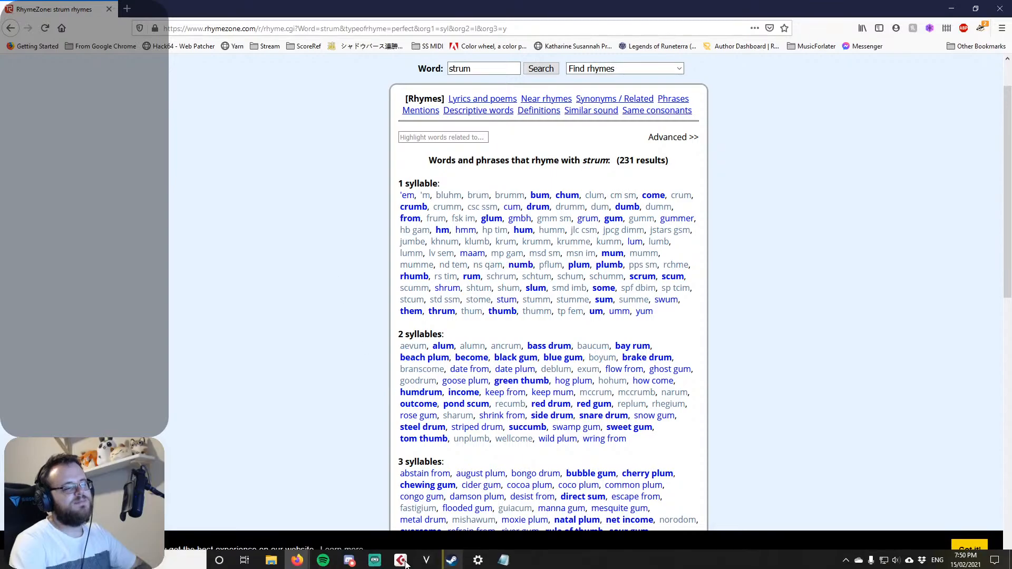
{"action": "left_click", "coordinate": [504, 558]}
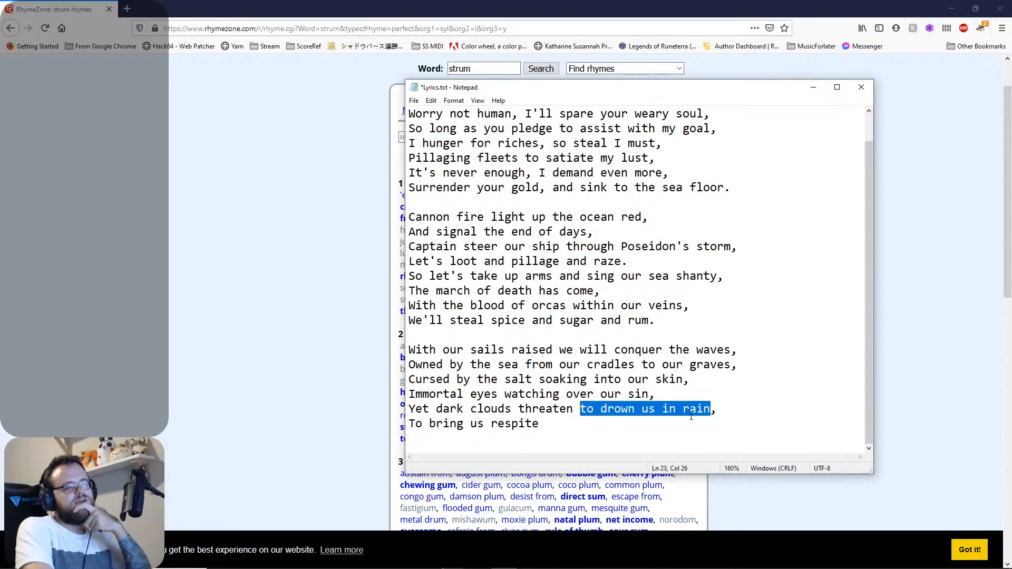
{"action": "left_click", "coordinate": [612, 409]}
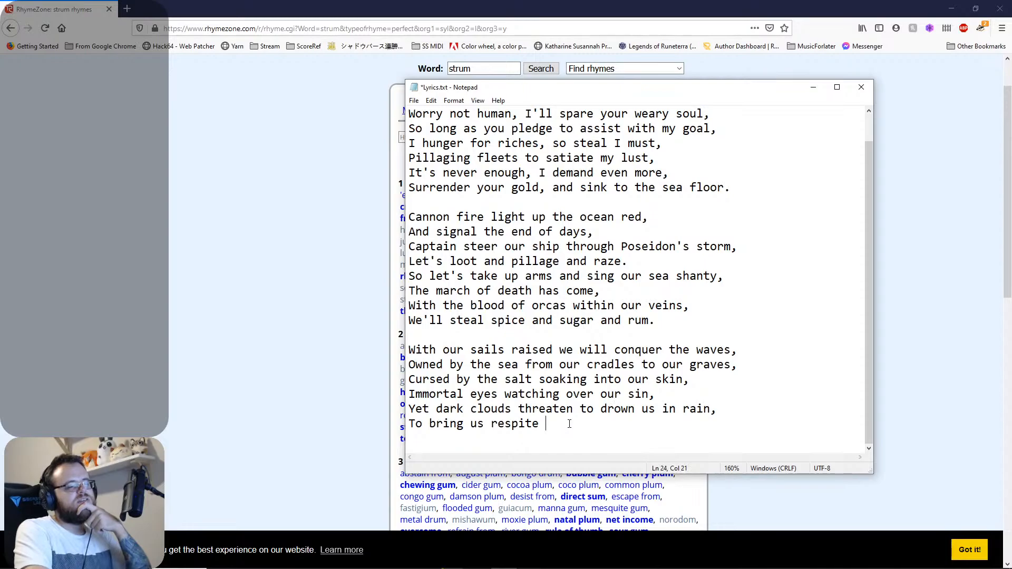
Return to RhymeZone and look up rhymes for "rain".
{"action": "left_click", "coordinate": [299, 372]}
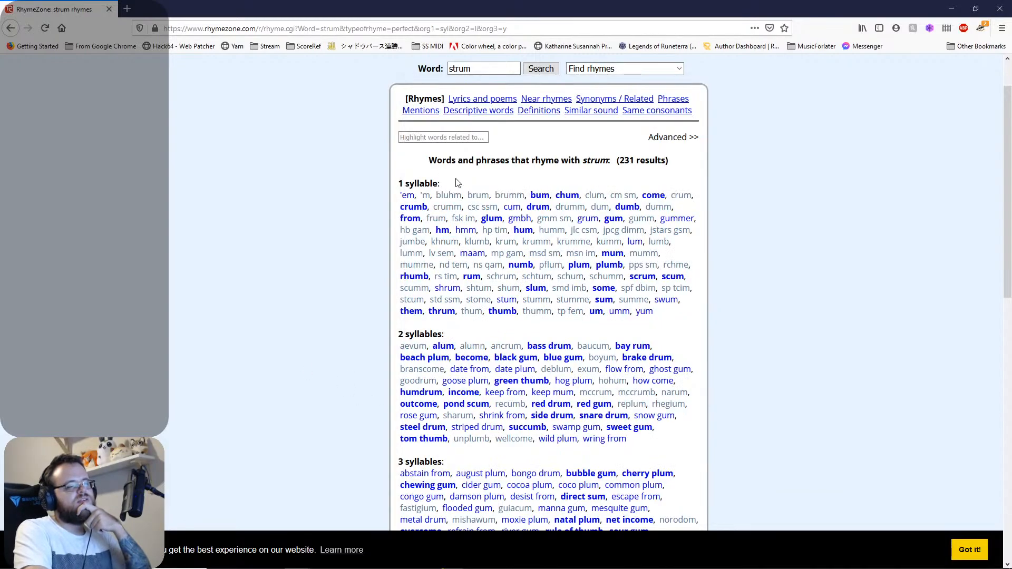
{"action": "double_click", "coordinate": [474, 70]}
{"action": "type", "text": "rain"}
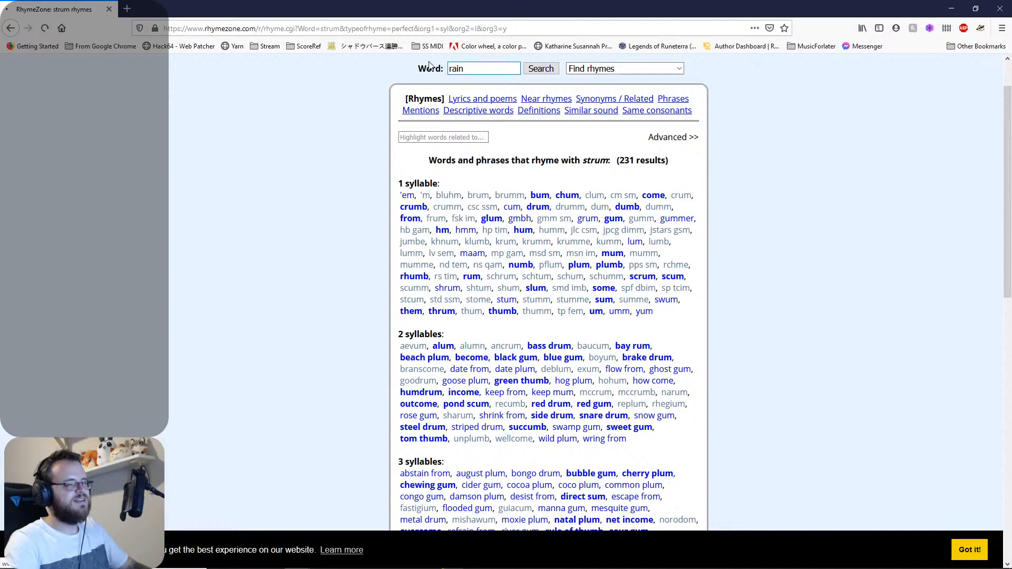
{"action": "key", "text": "Return"}
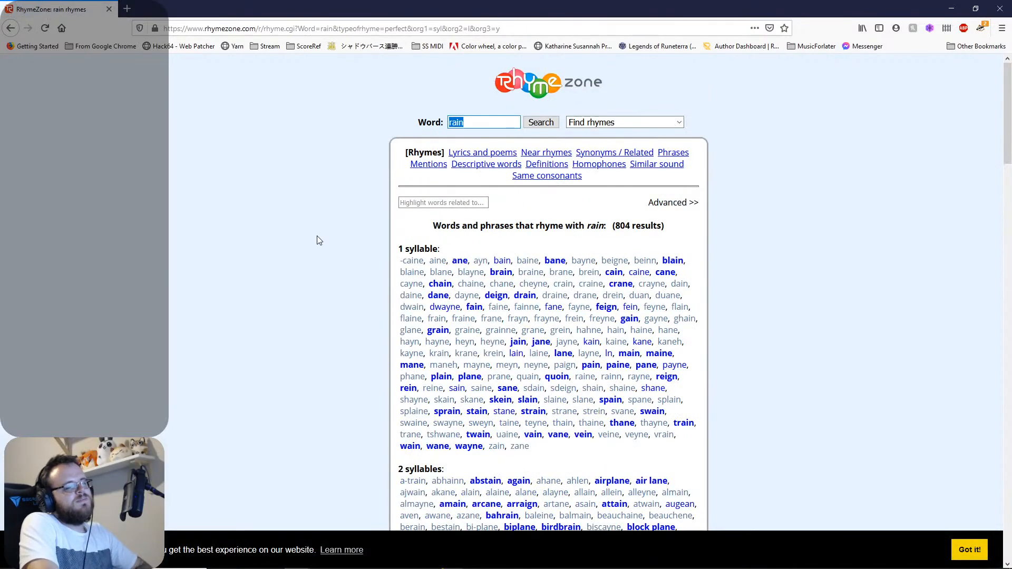
{"action": "scroll", "coordinate": [312, 263], "scroll_direction": "down", "scroll_amount": 1}
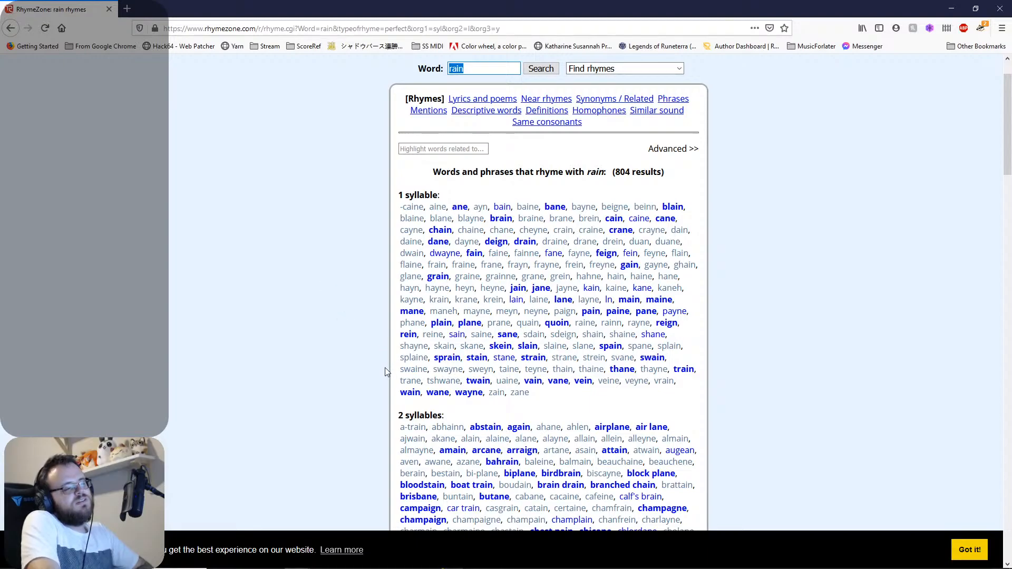
Check the rhymes for "rain" against the unfinished lyric line "To bring us respite" in Lyrics.txt.
{"action": "left_click", "coordinate": [454, 566]}
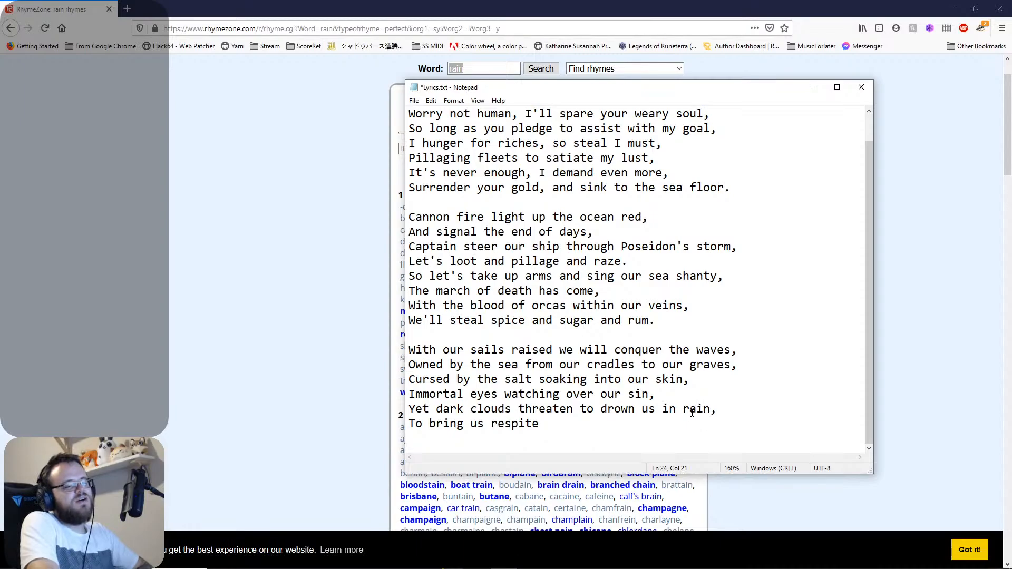
{"action": "left_click", "coordinate": [270, 323]}
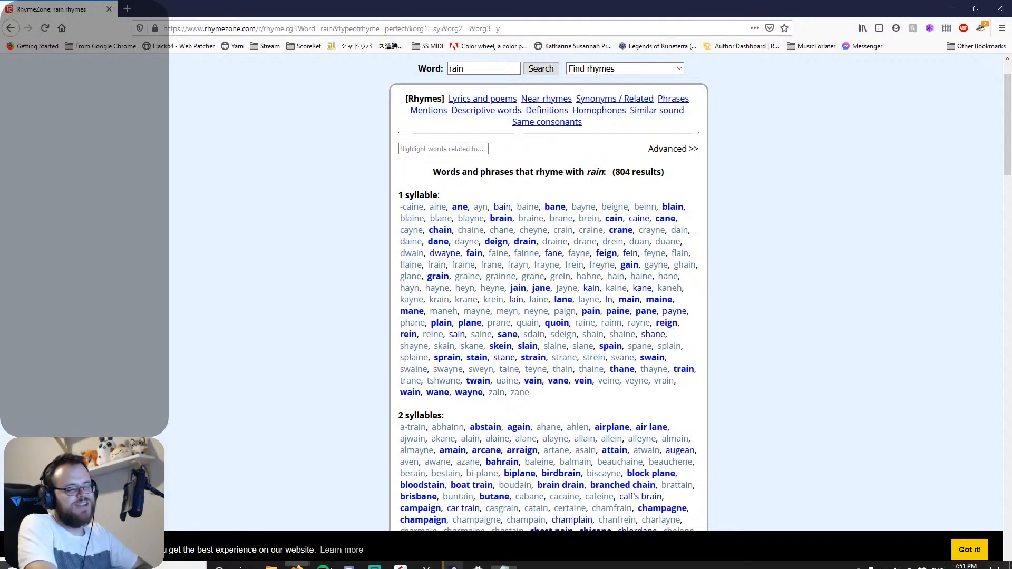
{"action": "left_click", "coordinate": [504, 562]}
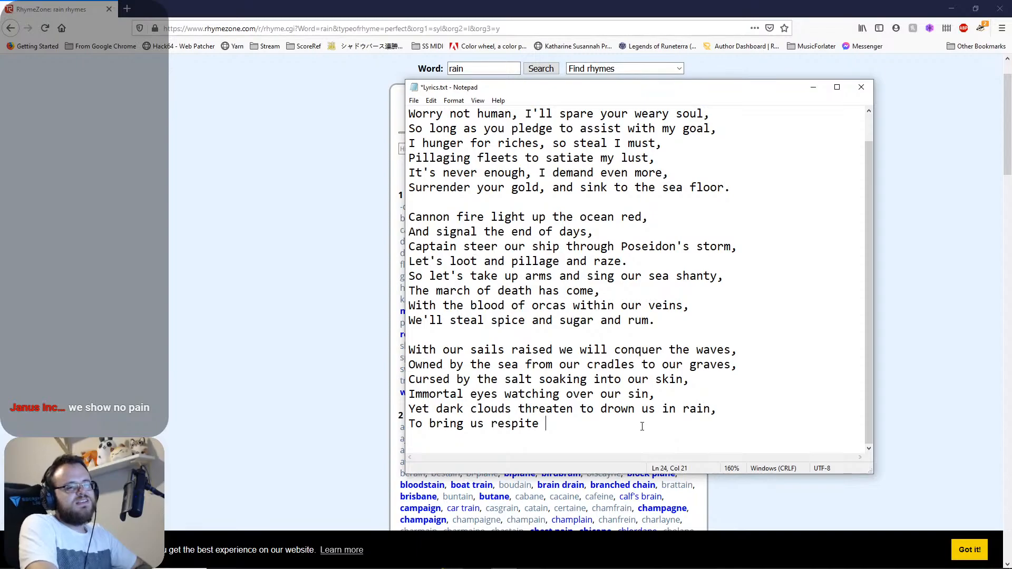
{"action": "left_click", "coordinate": [295, 387]}
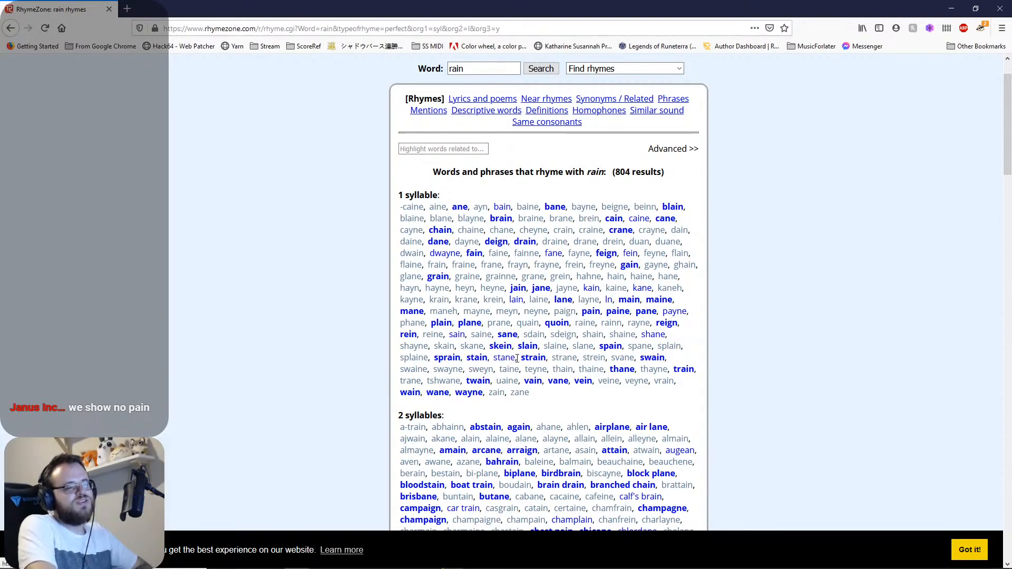
{"action": "left_click", "coordinate": [498, 562]}
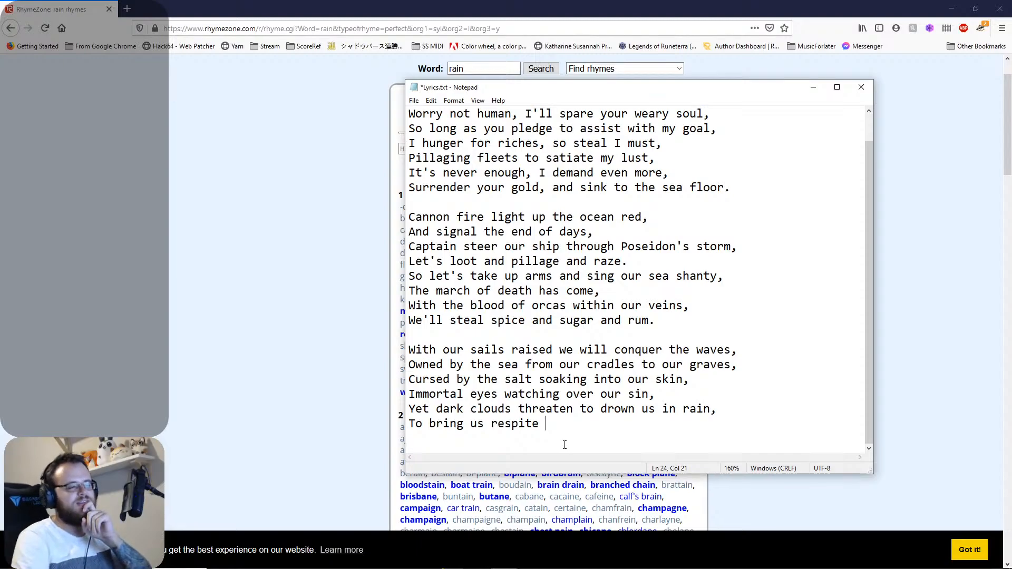
{"action": "left_click_drag", "start_coordinate": [548, 424], "coordinate": [409, 426]}
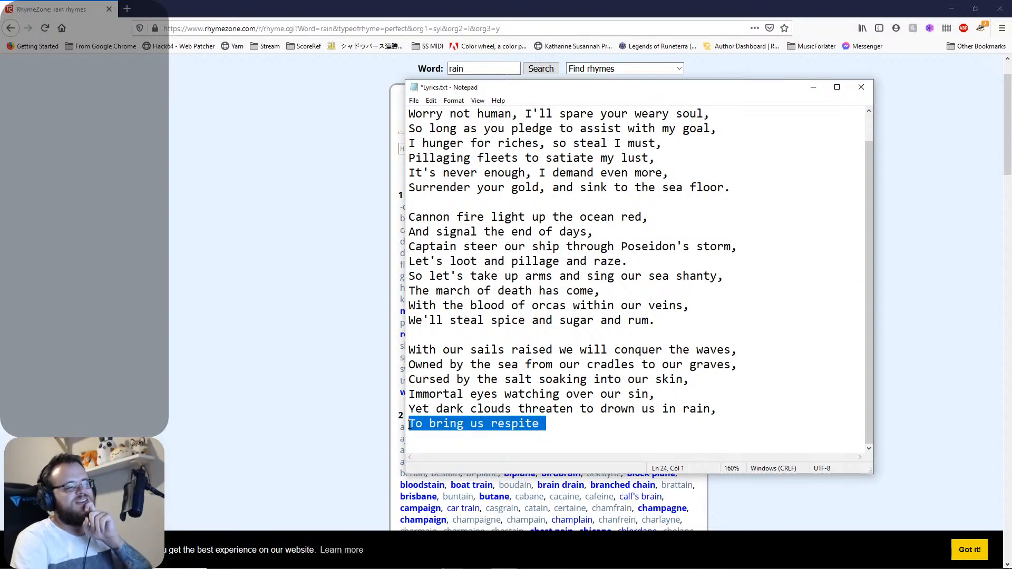
{"action": "left_click", "coordinate": [340, 363]}
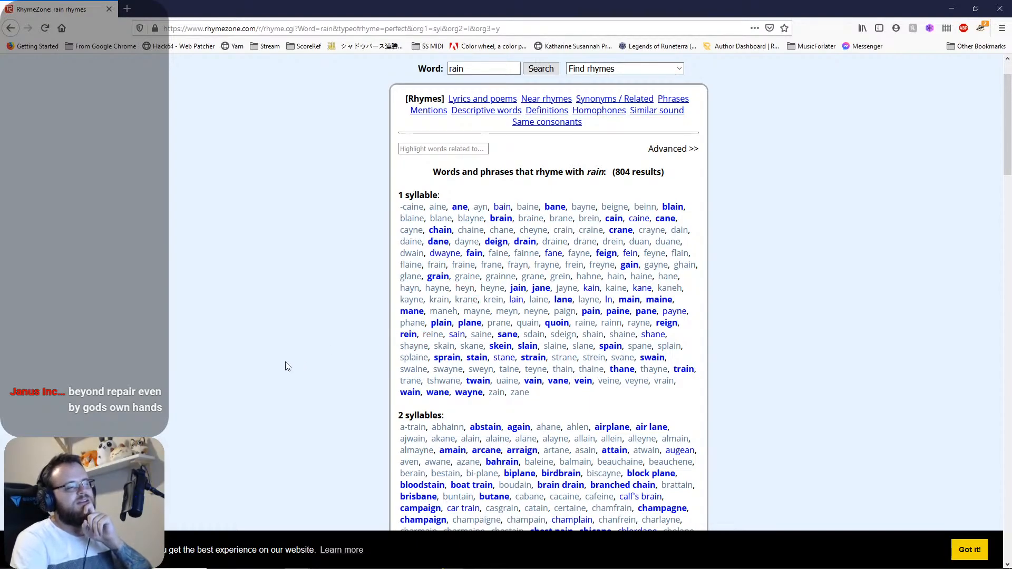
{"action": "mouse_move", "coordinate": [462, 557]}
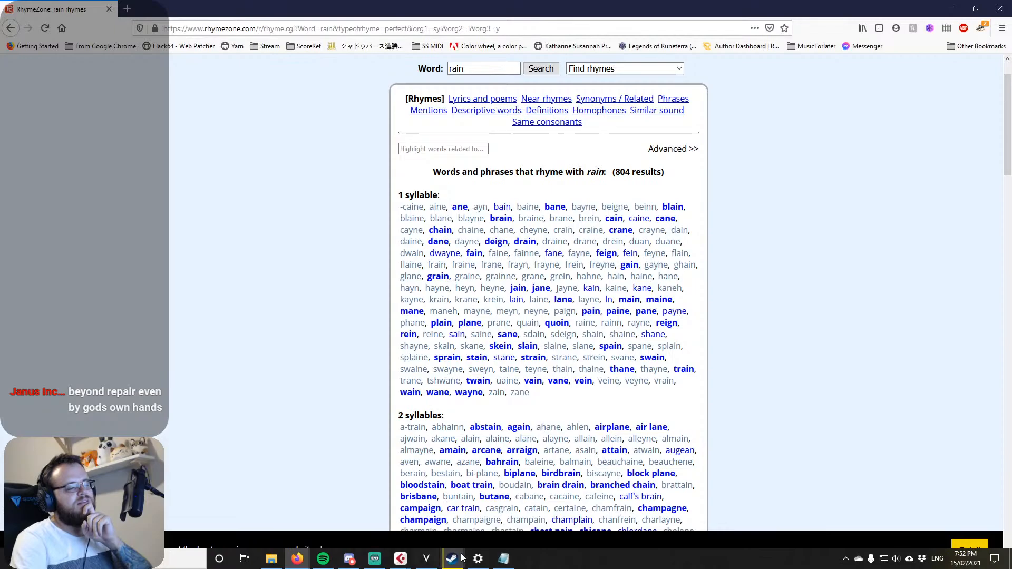
{"action": "left_click", "coordinate": [503, 559]}
{"action": "left_click", "coordinate": [551, 425]}
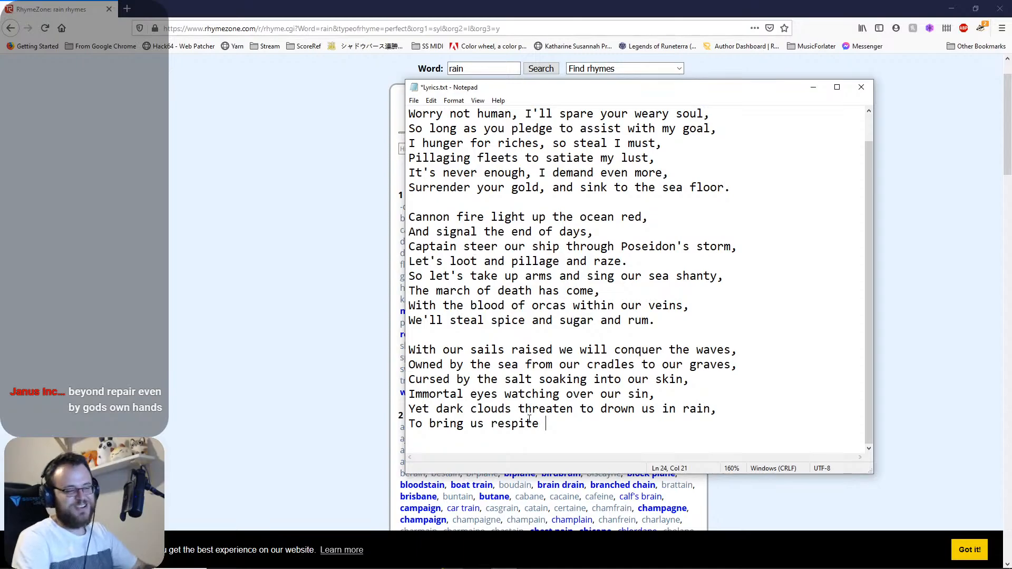
{"action": "left_click_drag", "start_coordinate": [546, 415], "coordinate": [406, 424]}
{"action": "left_click", "coordinate": [546, 418]}
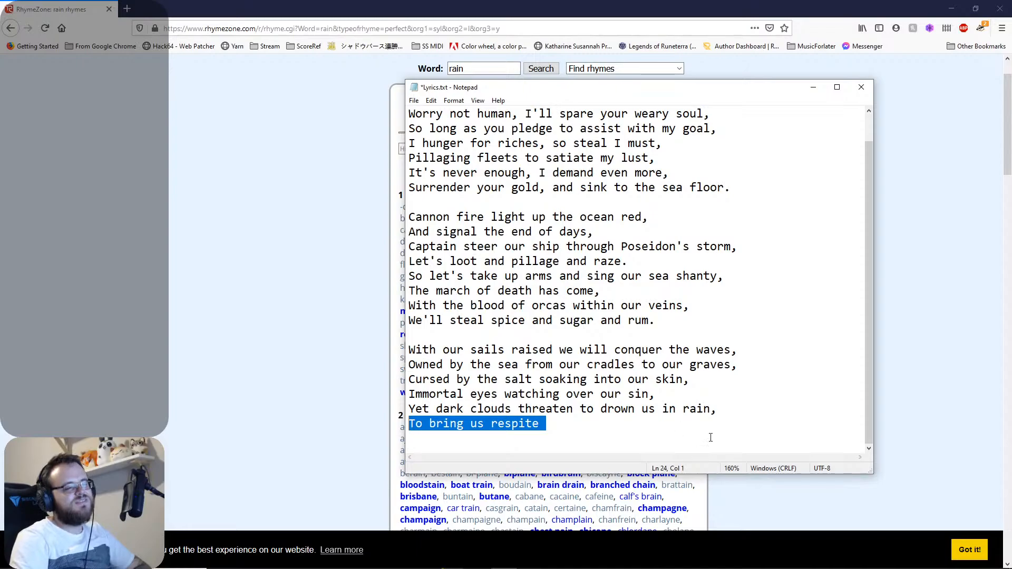
Change the ending of the "Yet dark clouds threaten to" line to "strike us down,".
{"action": "left_click_drag", "start_coordinate": [708, 410], "coordinate": [601, 410]}
{"action": "type", "text": "strike us do"}
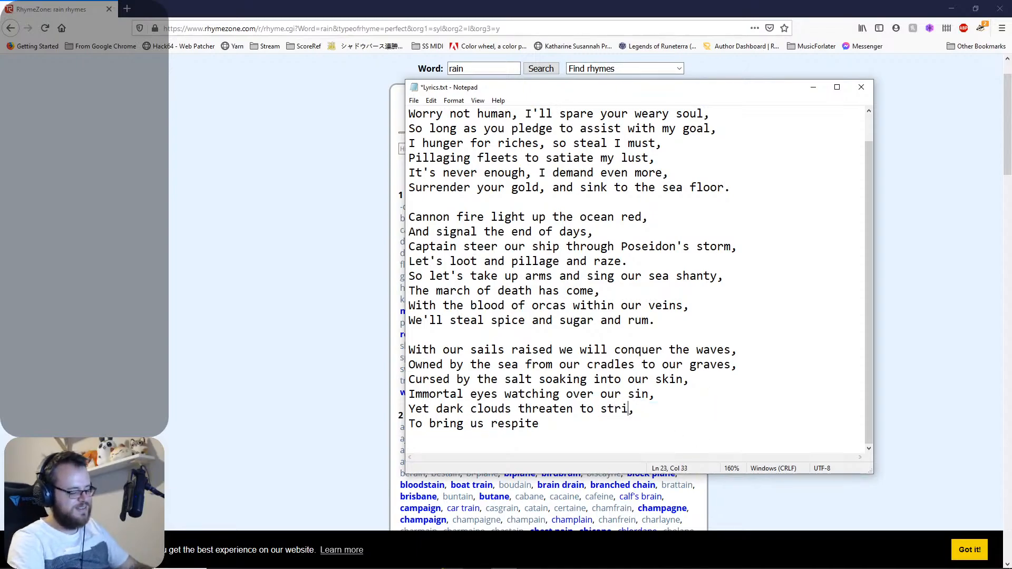
{"action": "type", "text": "wn"}
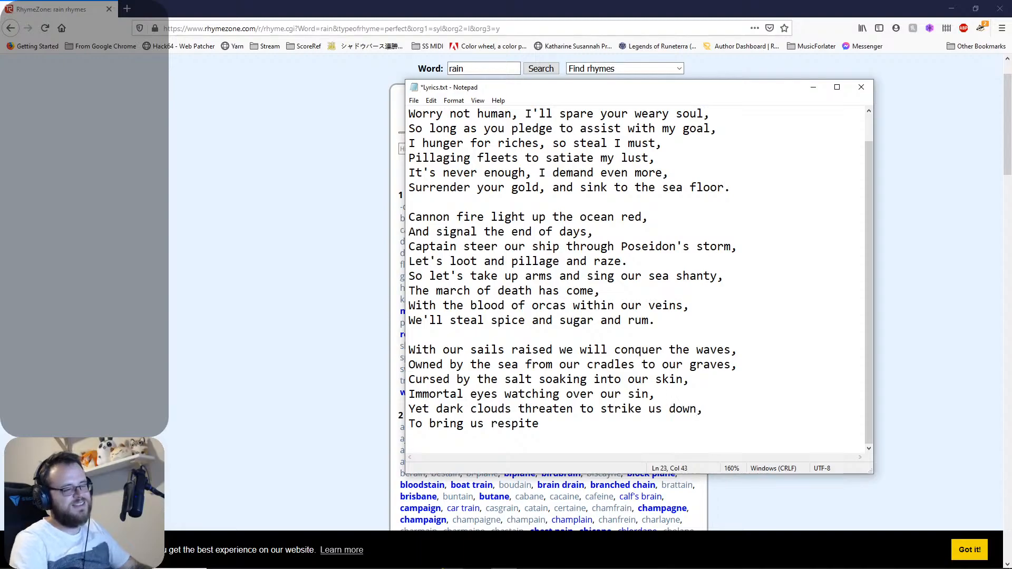
Rewrite the last lyric line as "To bury us deep where".
{"action": "left_click_drag", "start_coordinate": [553, 427], "coordinate": [440, 437]}
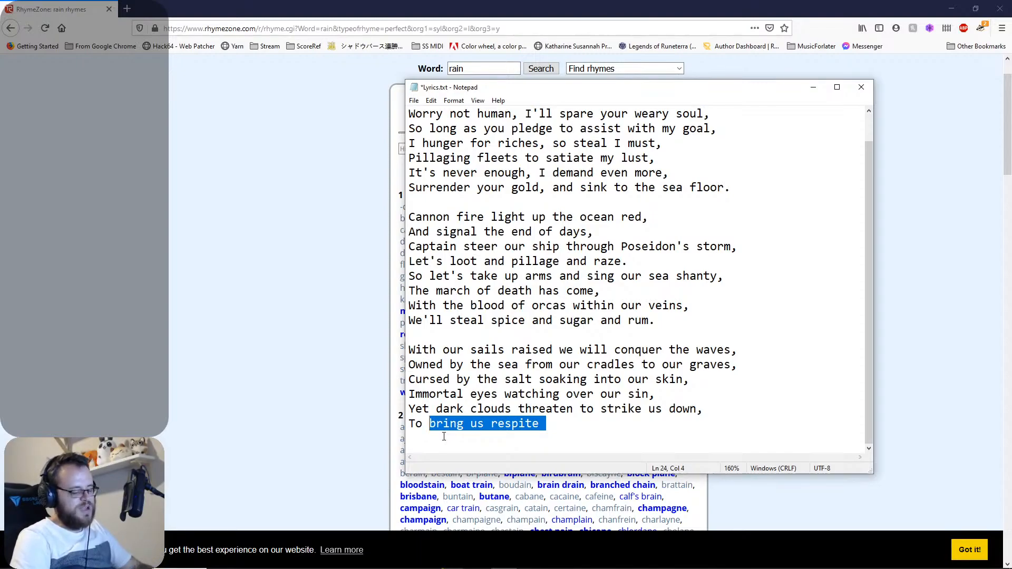
{"action": "type", "text": "bury"}
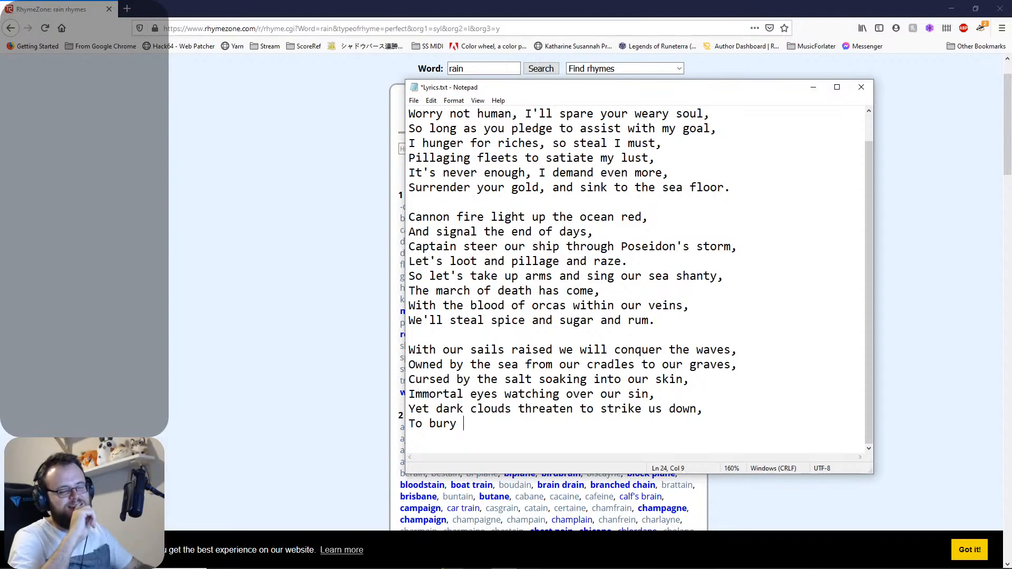
{"action": "key", "text": "BackSpace"}
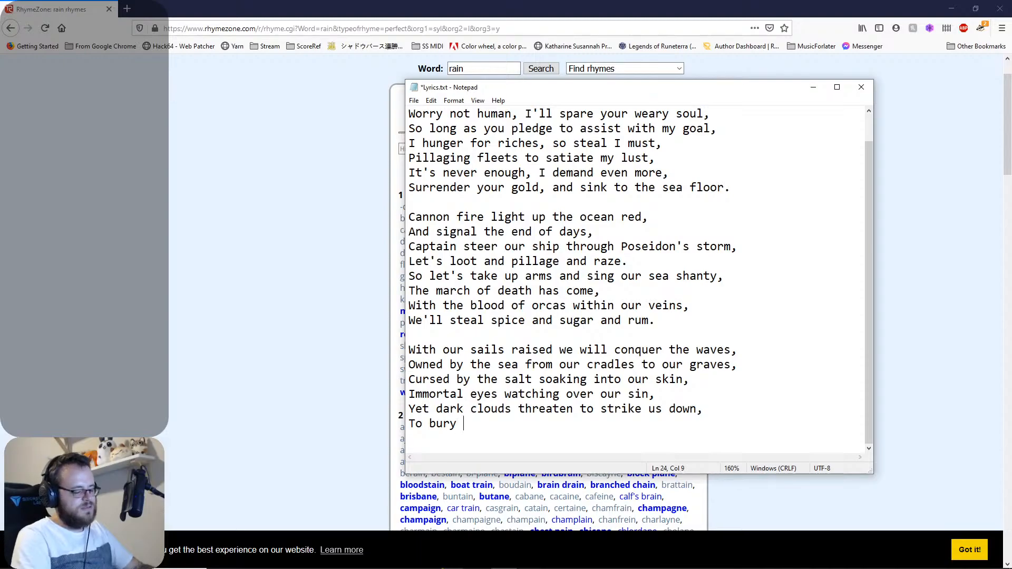
{"action": "type", "text": "us"}
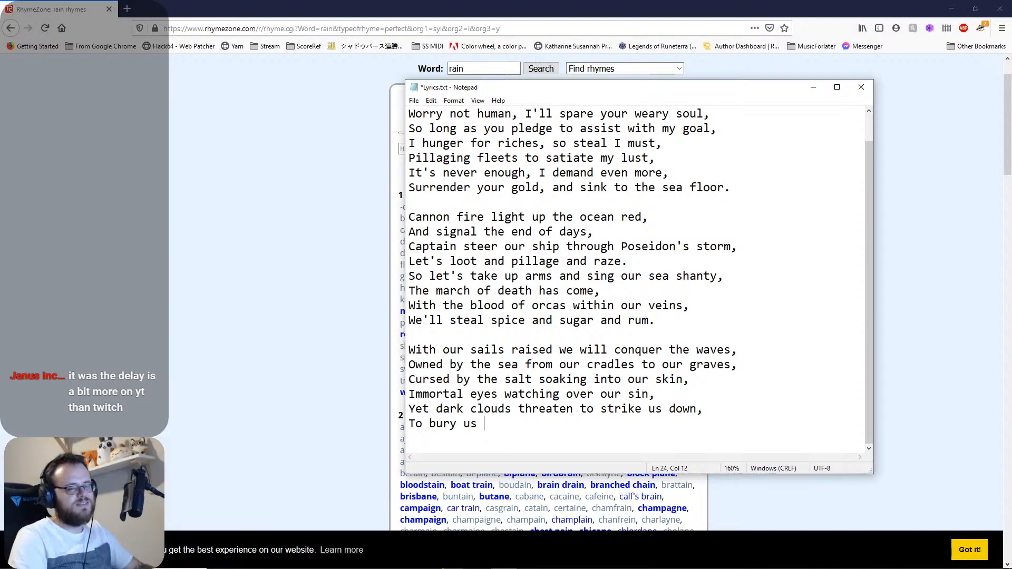
{"action": "type", "text": "deep"}
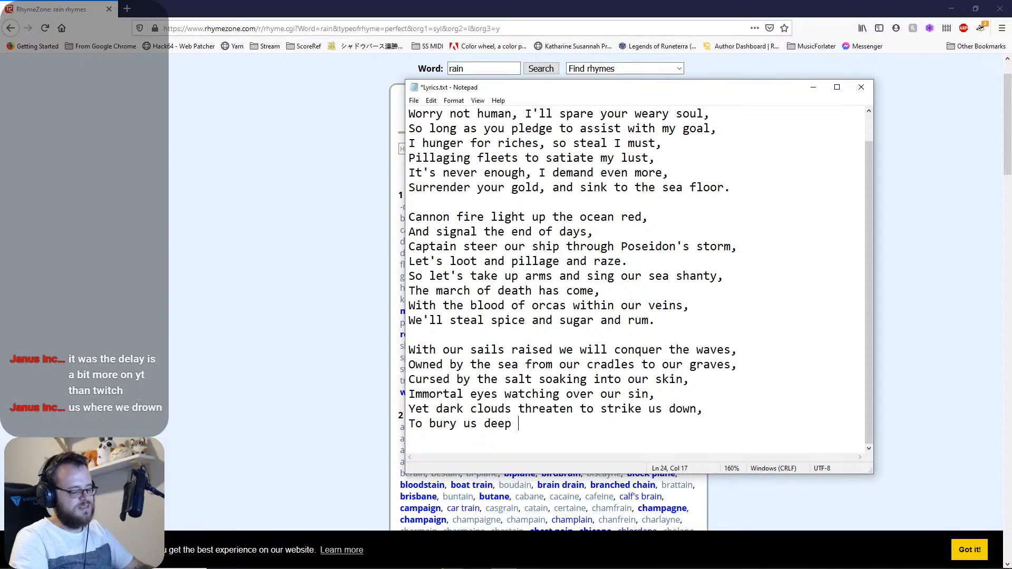
{"action": "type", "text": " where"}
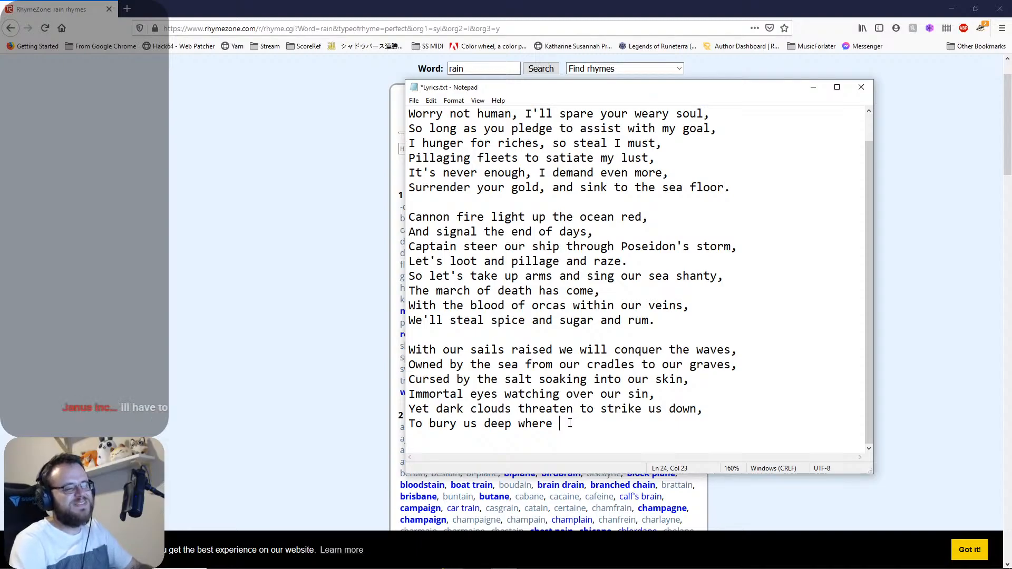
Delete the unfinished lyric line below "Yet dark clouds threaten to strike us down,".
{"action": "left_click_drag", "start_coordinate": [569, 418], "coordinate": [409, 422]}
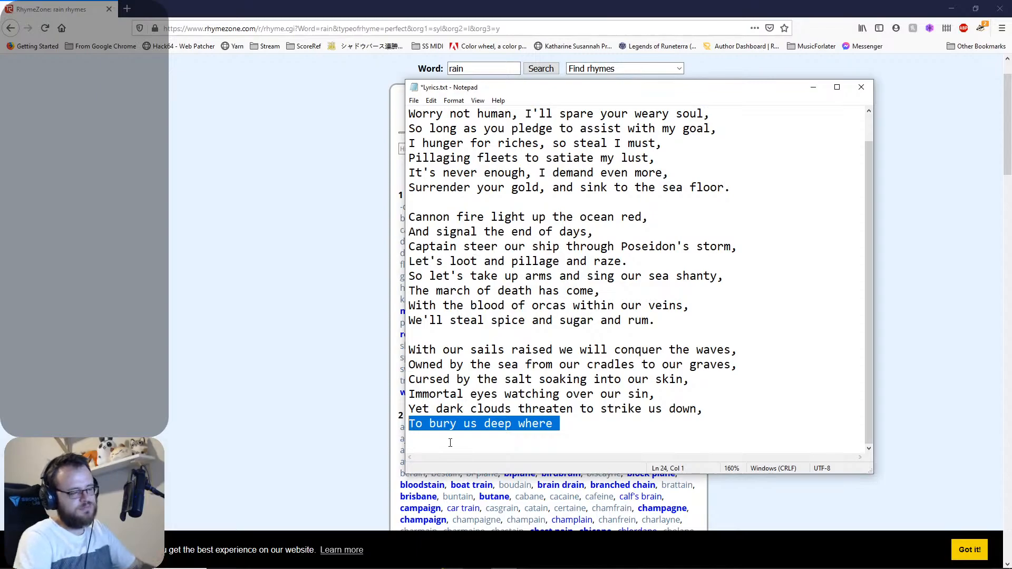
{"action": "key", "text": "BackSpace"}
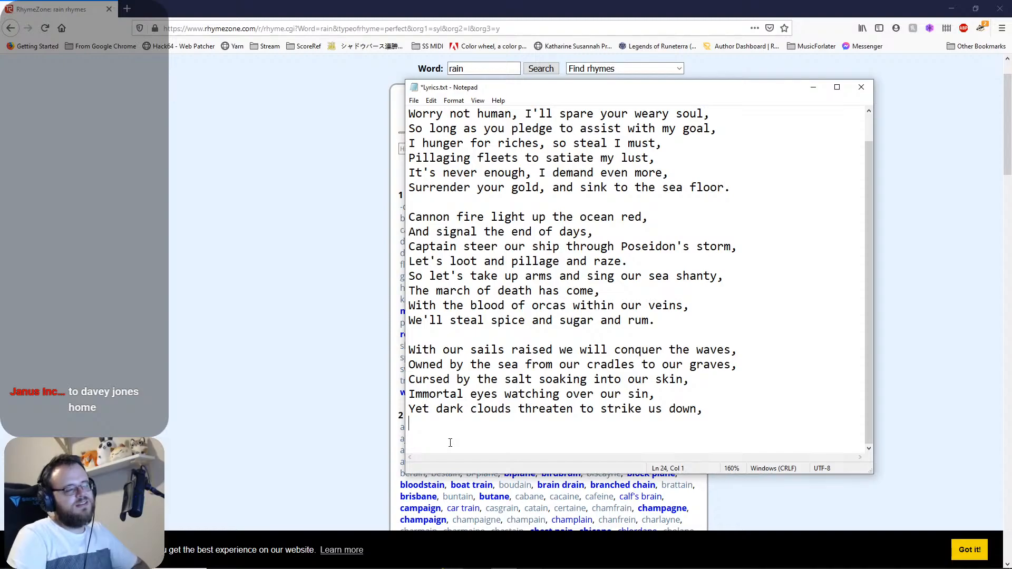
Write the lyric line "Burned by the lightning and left to drown," below "Yet dark clouds threaten to strike us down,".
{"action": "type", "text": "Bur"}
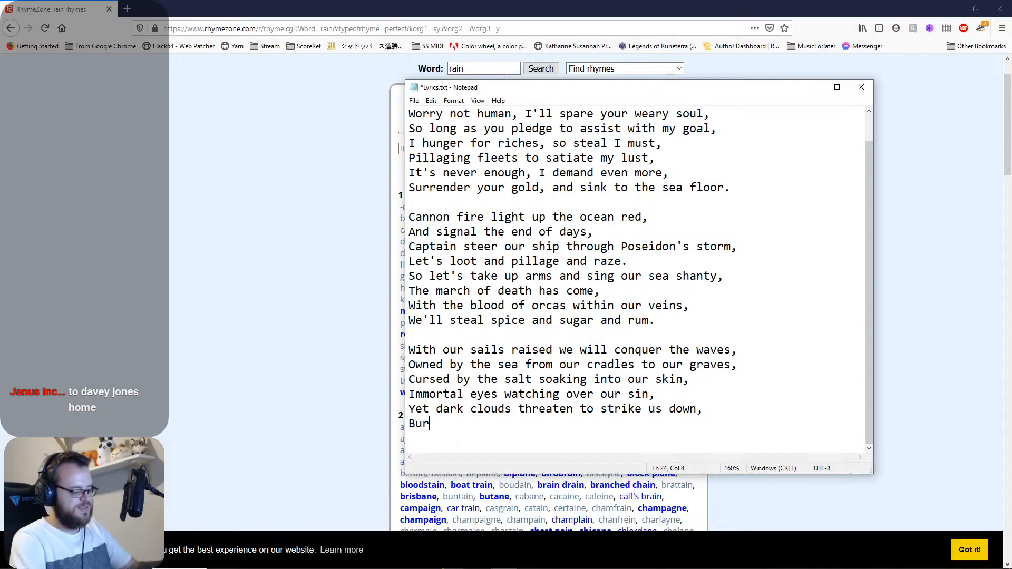
{"action": "type", "text": "ned by the lightning"}
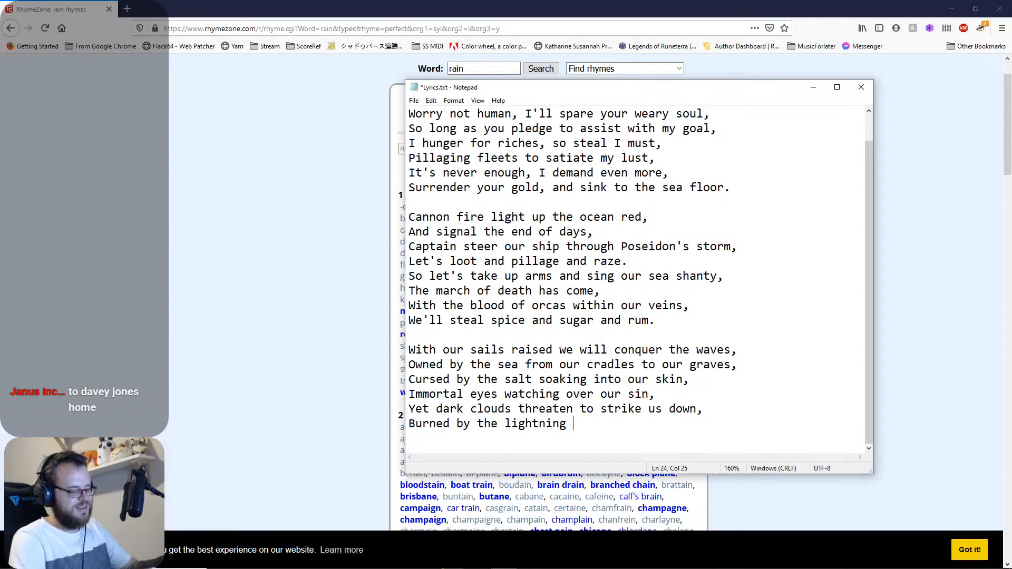
{"action": "type", "text": " and left to "}
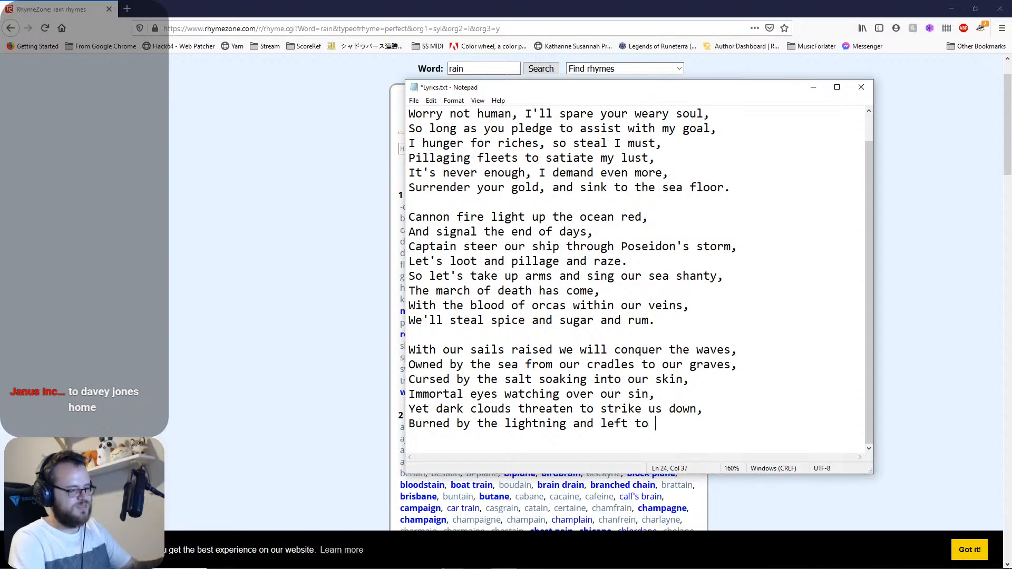
{"action": "type", "text": "drown"}
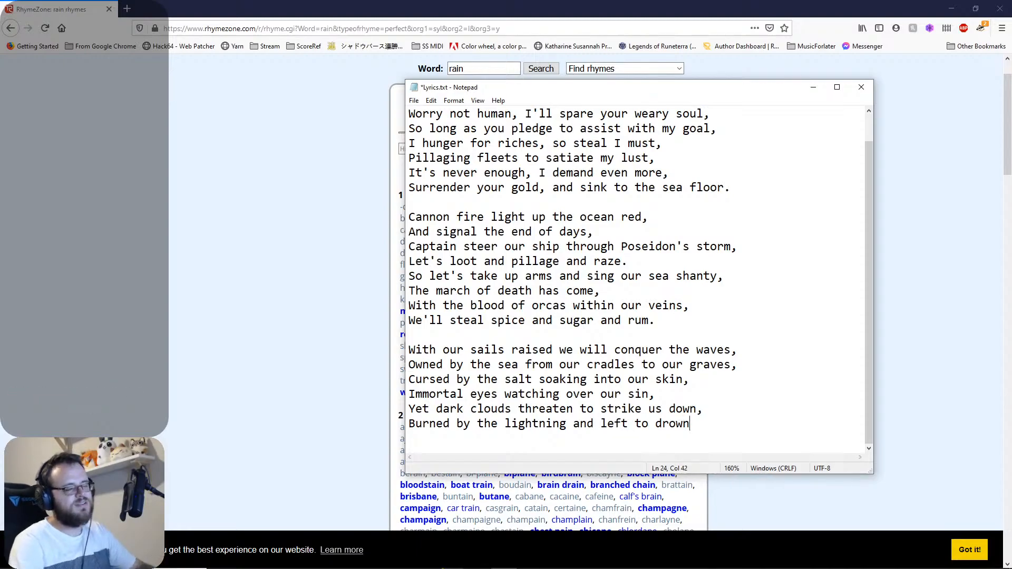
{"action": "type", "text": ","}
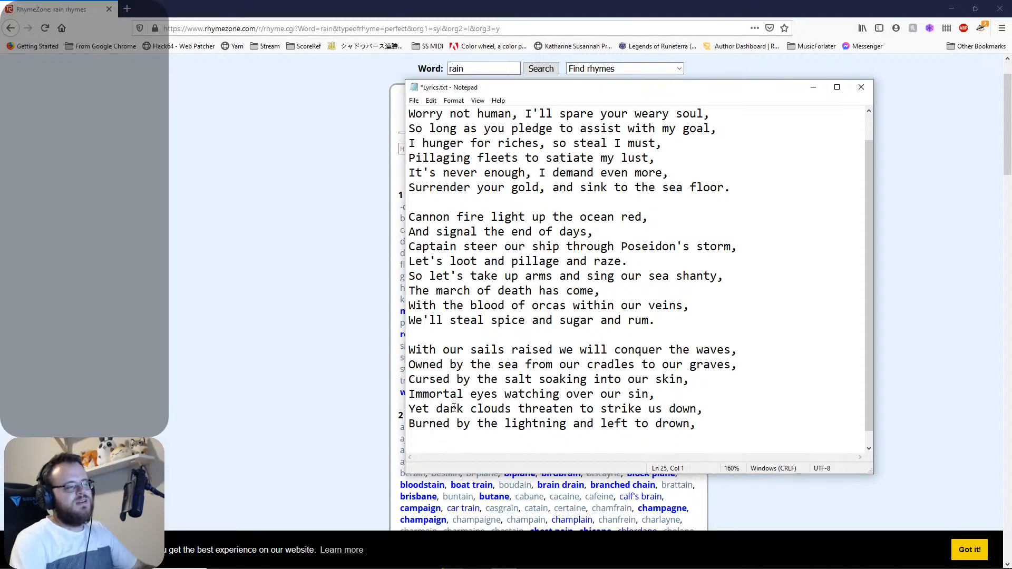
Start a new lyric line with "We'll never give up," and reread the two lines above it.
{"action": "key", "text": "Return"}
{"action": "type", "text": "We'"}
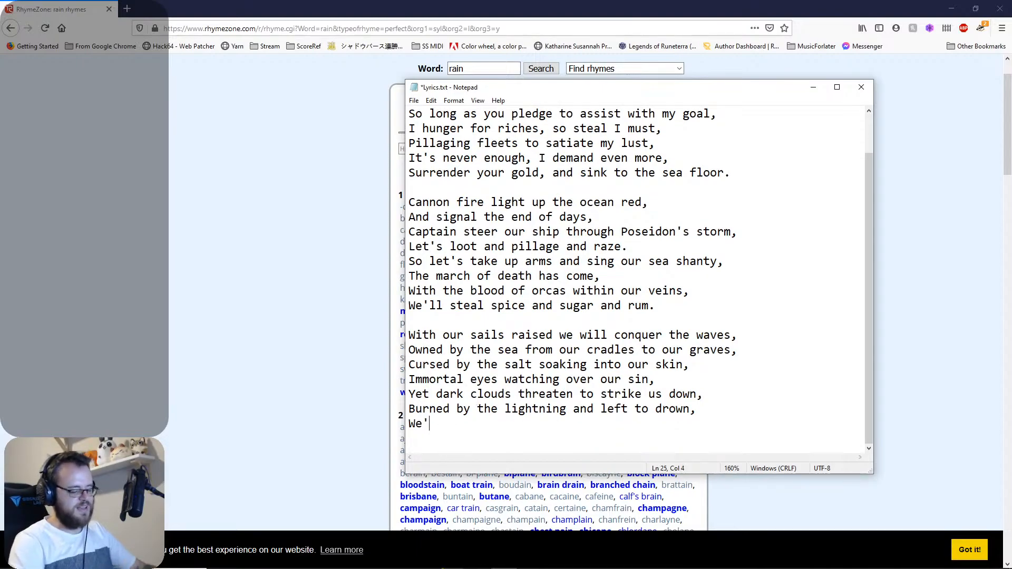
{"action": "type", "text": "ll never give up,"}
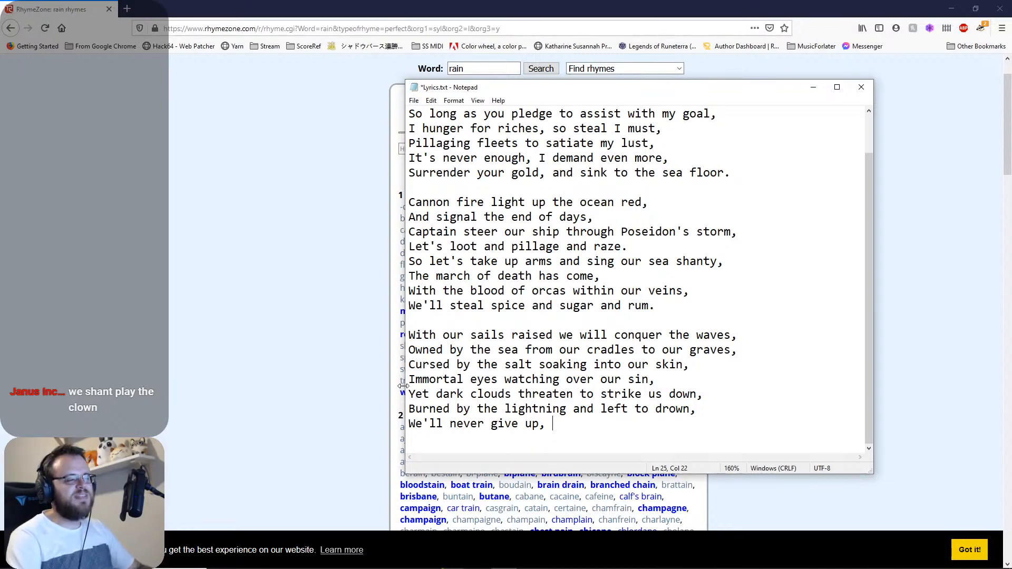
{"action": "left_click_drag", "start_coordinate": [406, 393], "coordinate": [728, 409]}
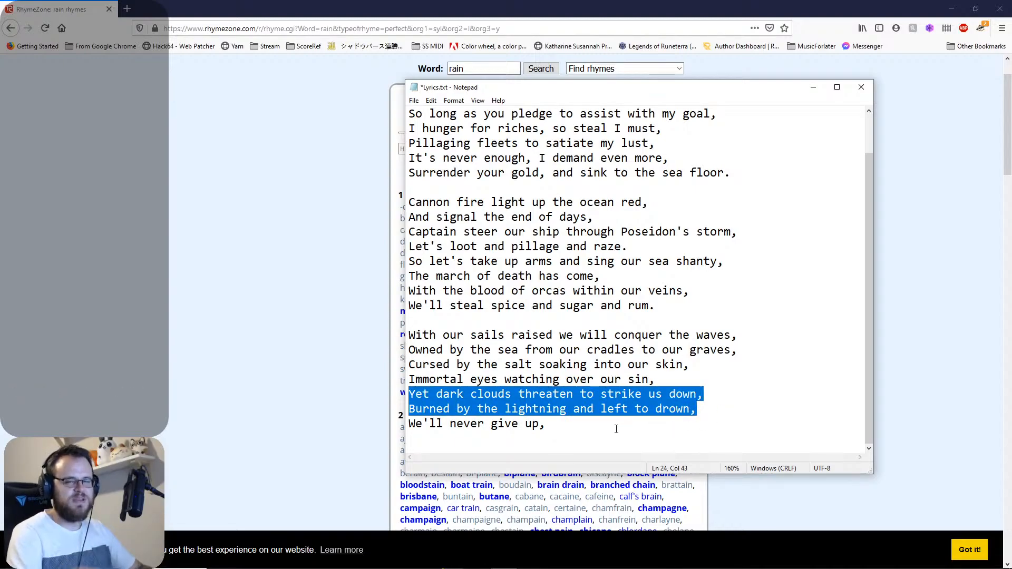
{"action": "left_click", "coordinate": [553, 426]}
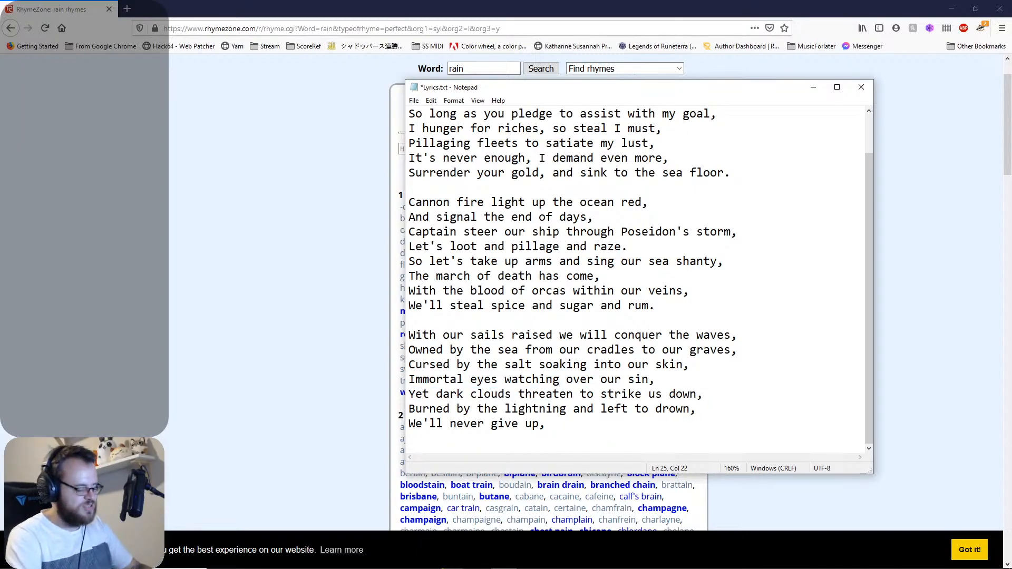
{"action": "type", "text": "we shan't"}
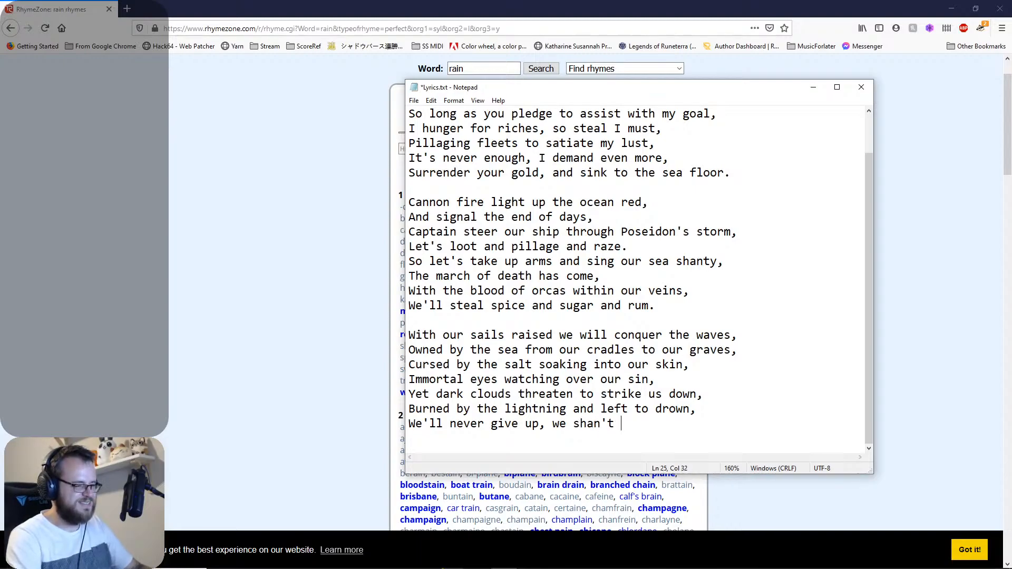
{"action": "key", "text": "BackSpace"}
{"action": "key", "text": "BackSpace"}
{"action": "key", "text": "BackSpace"}
{"action": "key", "text": "BackSpace"}
{"action": "key", "text": "BackSpace"}
{"action": "key", "text": "BackSpace"}
{"action": "key", "text": "BackSpace"}
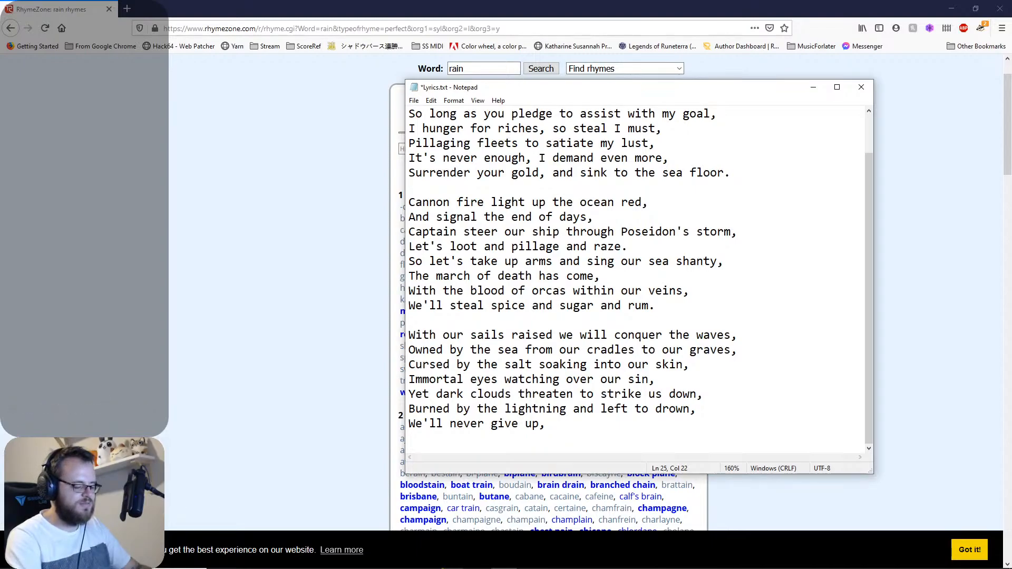
Complete the "We'll never give up," line with "our faith remains pure,".
{"action": "type", "text": "our fai"}
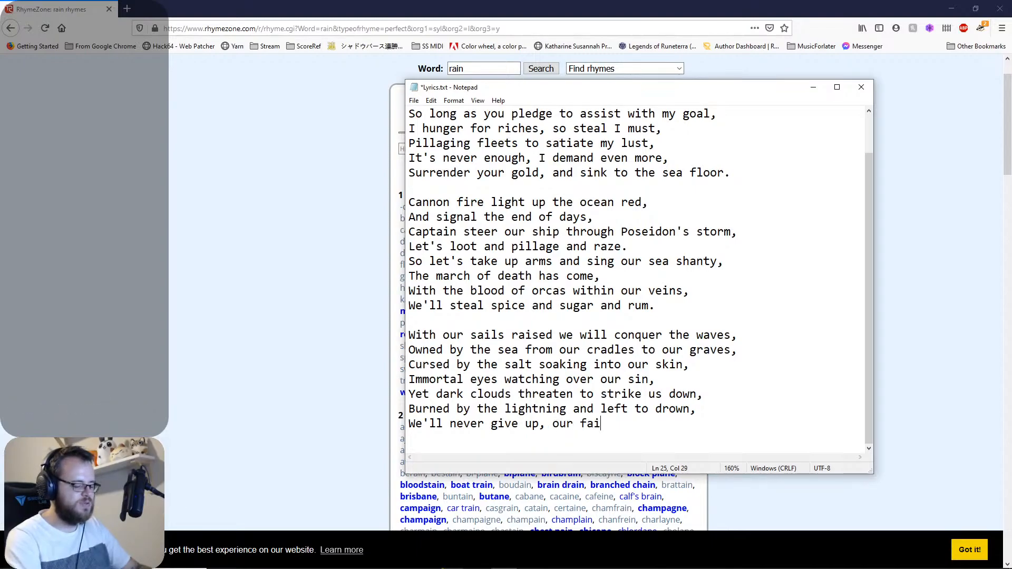
{"action": "type", "text": "th remai"}
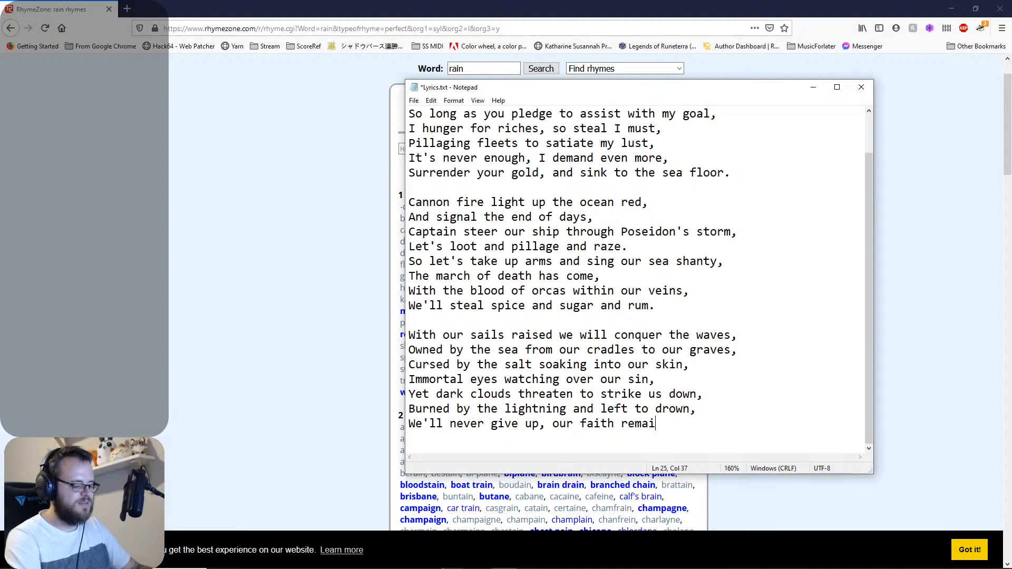
{"action": "type", "text": "ns pure,"}
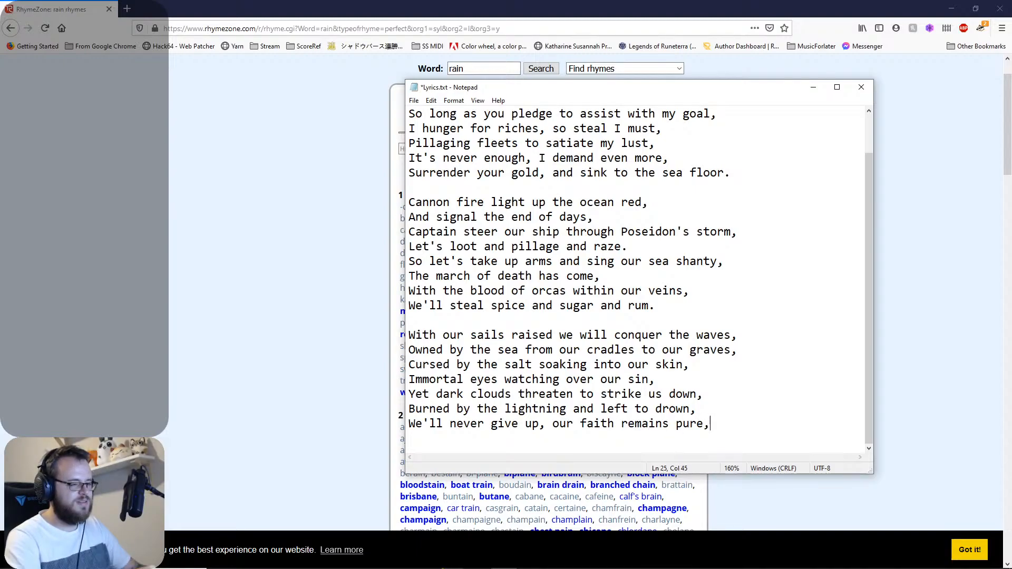
Add a new last lyric line beginning "For we love our Captain,".
{"action": "key", "text": "Return"}
{"action": "type", "text": "For"}
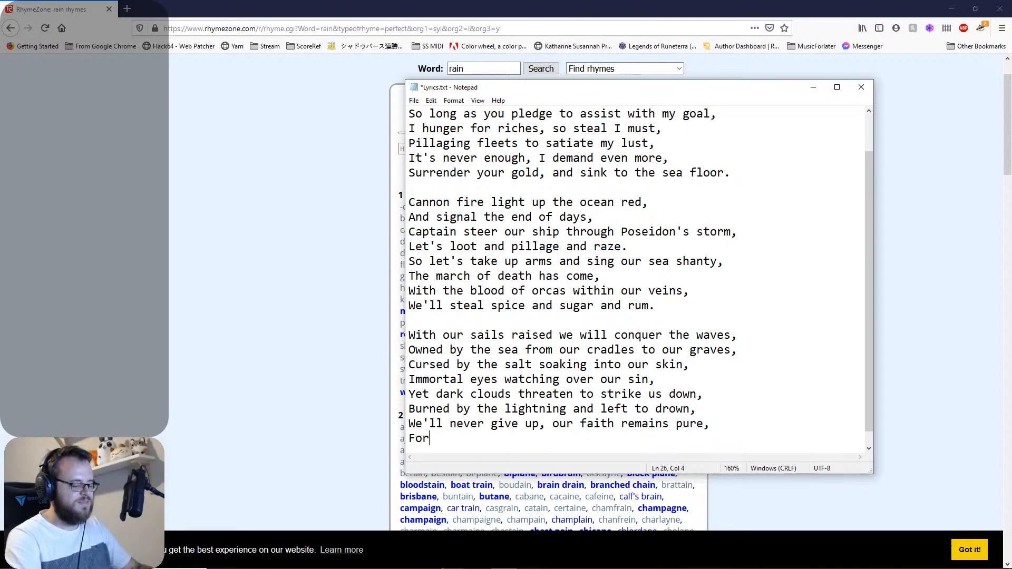
{"action": "type", "text": " we love our "}
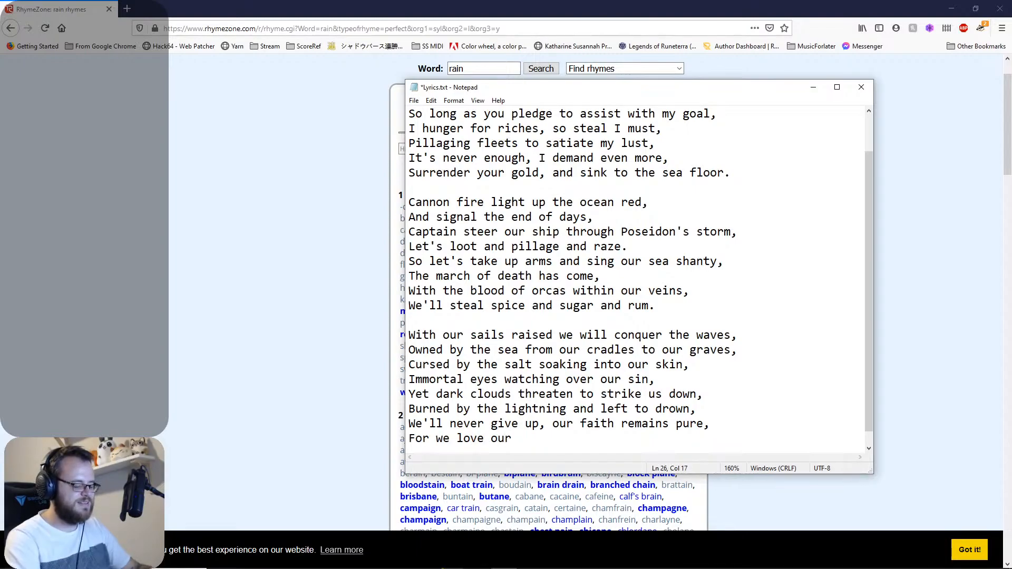
{"action": "type", "text": "Captain,"}
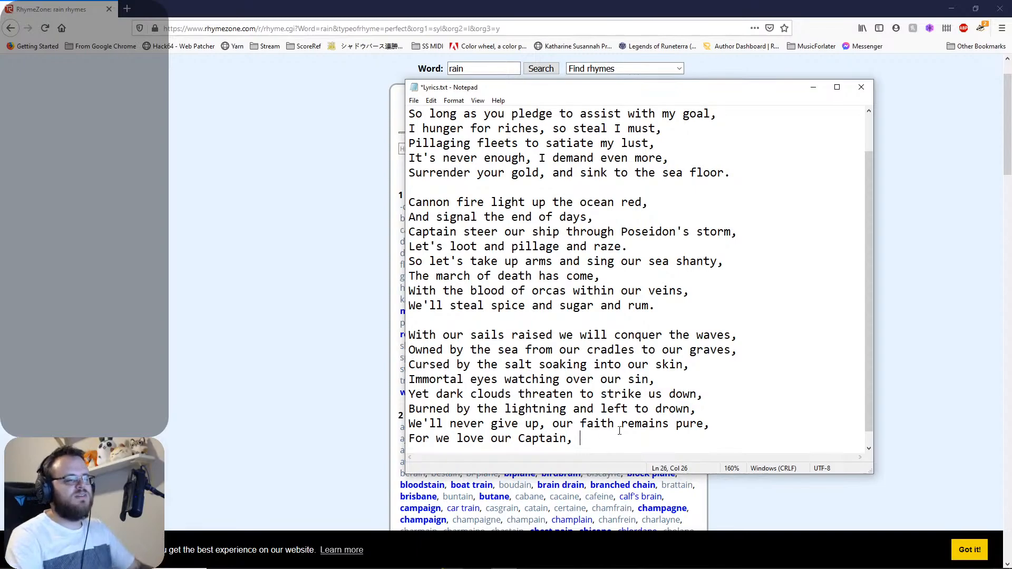
Replace "our faith remains pure" in the "We'll never give up," line with "there'll be no quarter".
{"action": "left_click_drag", "start_coordinate": [704, 423], "coordinate": [553, 423]}
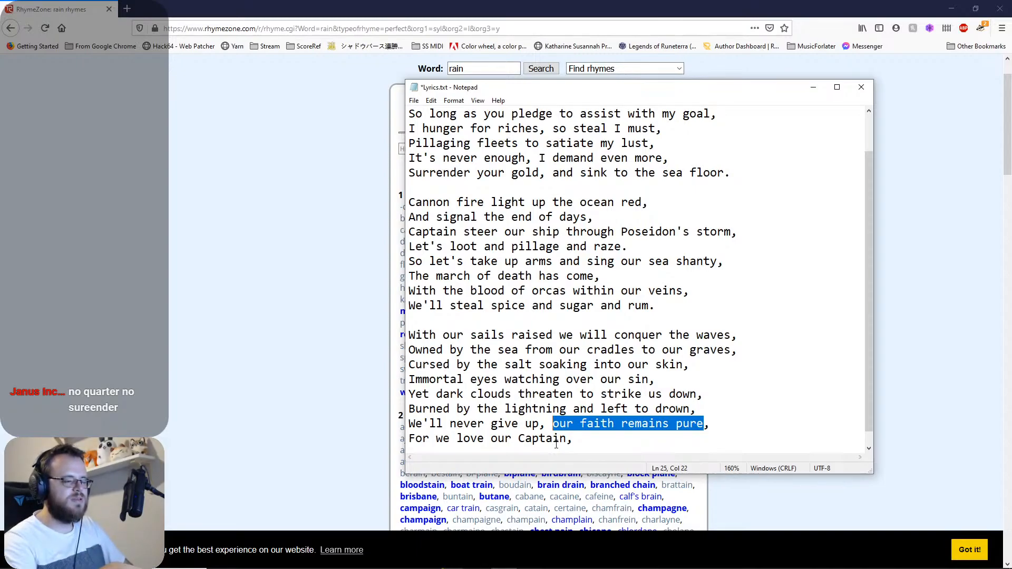
{"action": "key", "text": "BackSpace"}
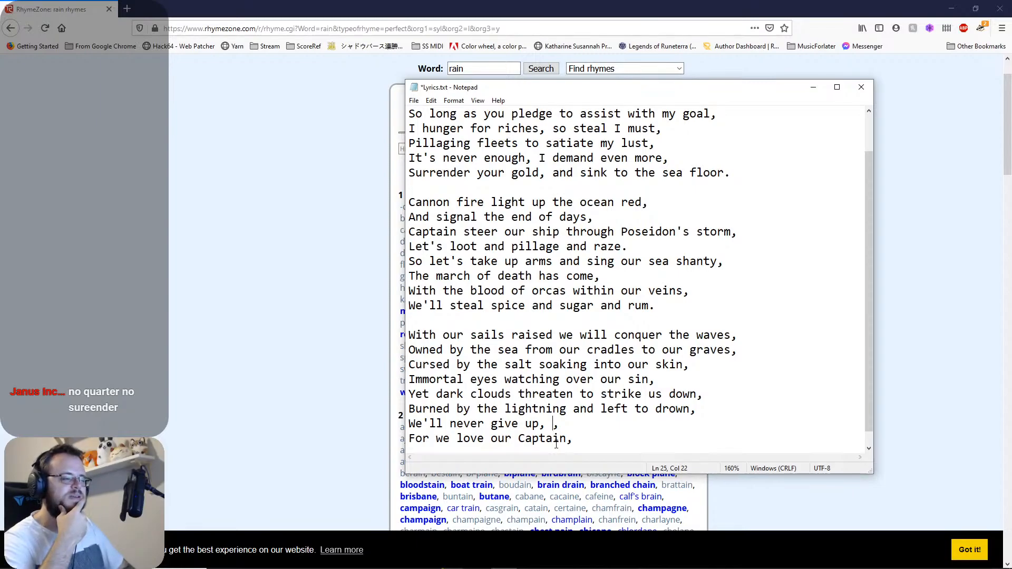
{"action": "type", "text": "there'll "}
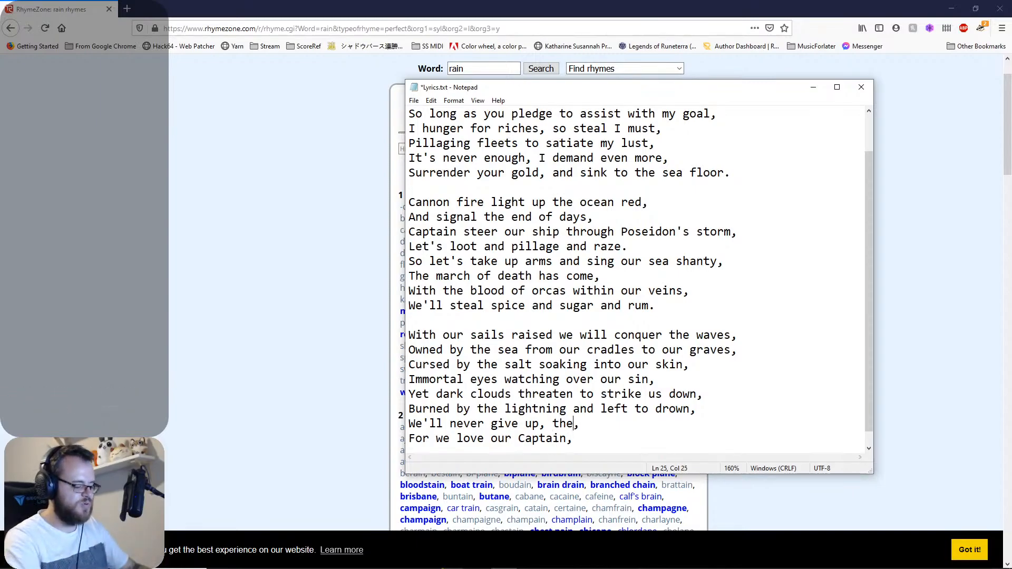
{"action": "type", "text": "be no quar"}
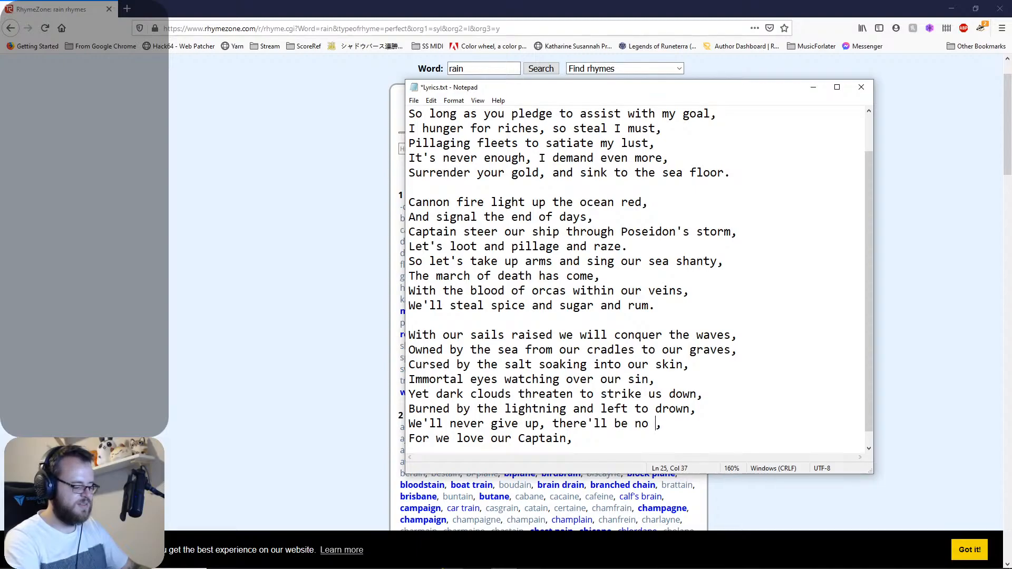
{"action": "type", "text": "ter"}
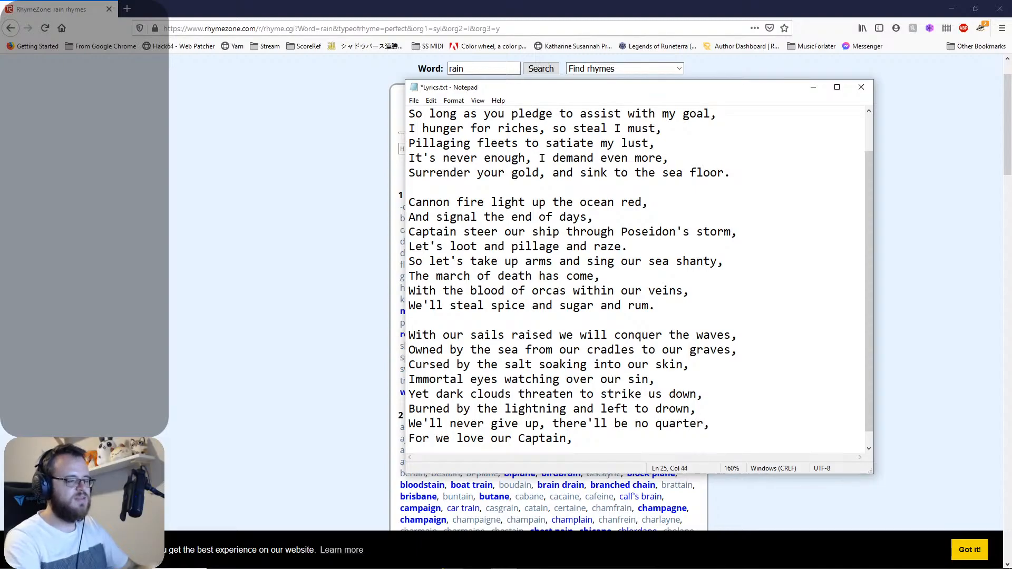
Replace the unfinished last line "For we love our Captain," with "We'll never surrender,".
{"action": "left_click_drag", "start_coordinate": [585, 438], "coordinate": [391, 434]}
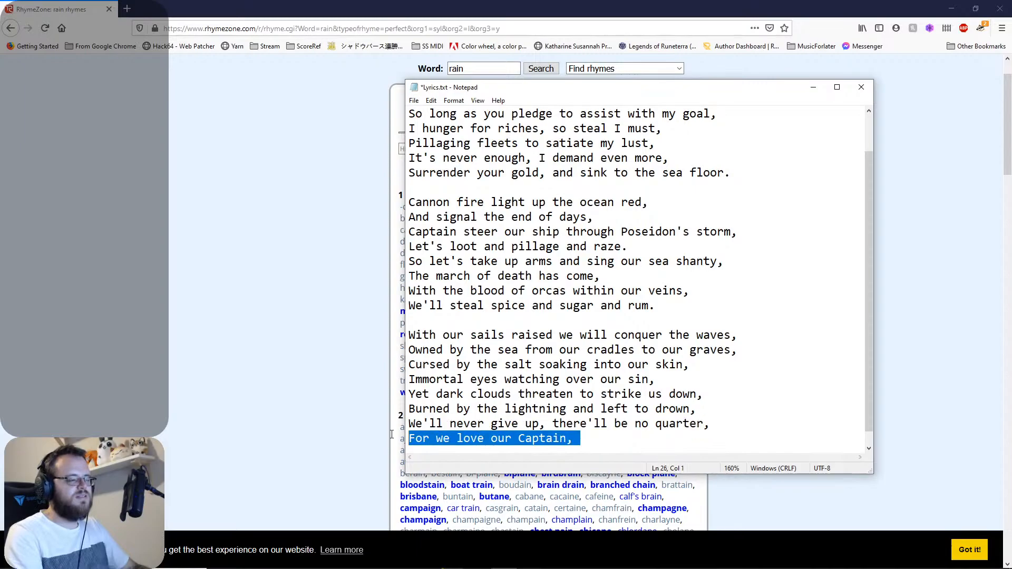
{"action": "type", "text": "We'll n"}
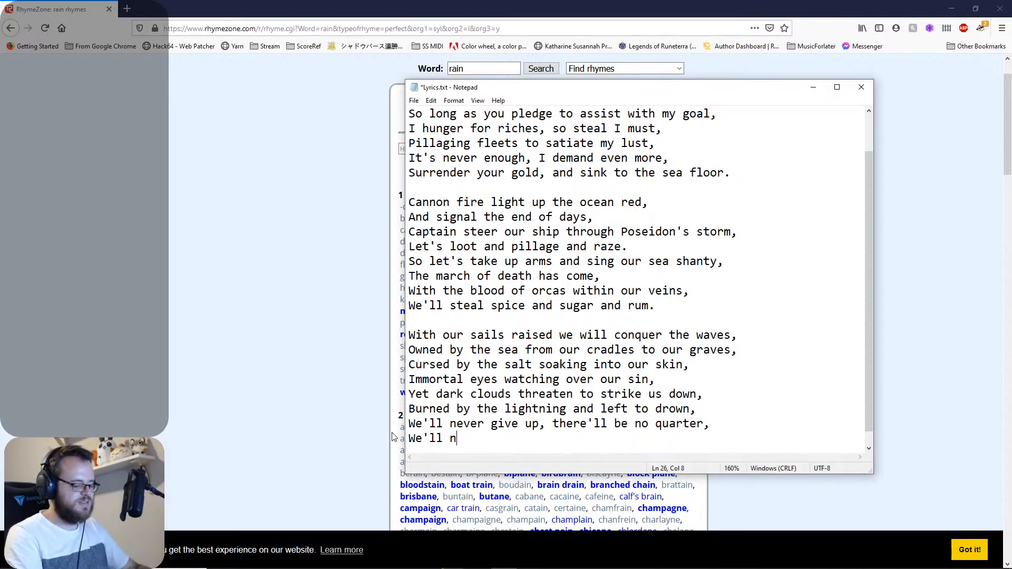
{"action": "type", "text": "ever surrender,"}
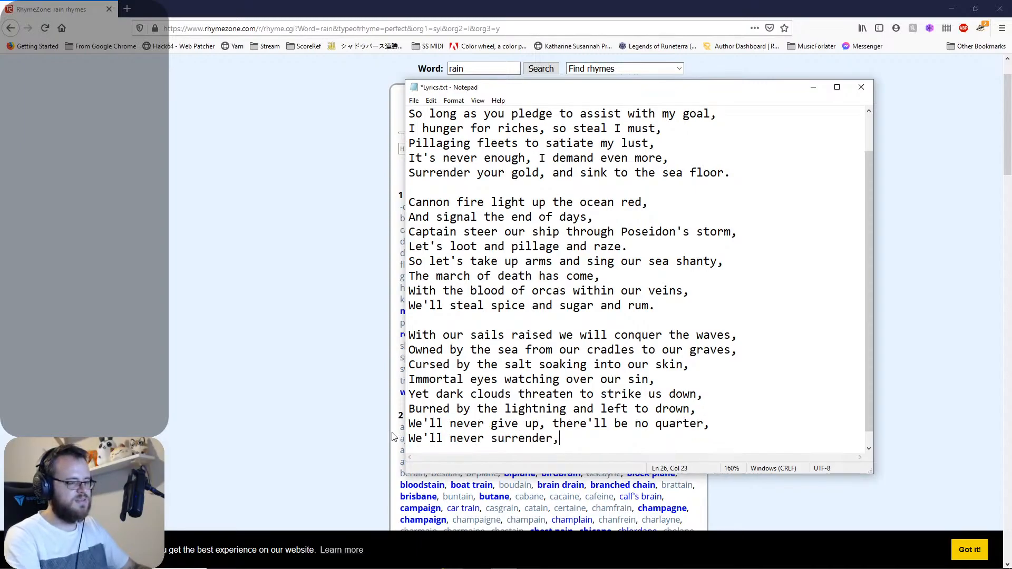
Switch to RhymeZone, look up rhymes for "quarter" and compare them with the unfinished "We'll never surrender," line in Lyrics.txt.
{"action": "left_click", "coordinate": [237, 407]}
{"action": "left_click", "coordinate": [466, 68]}
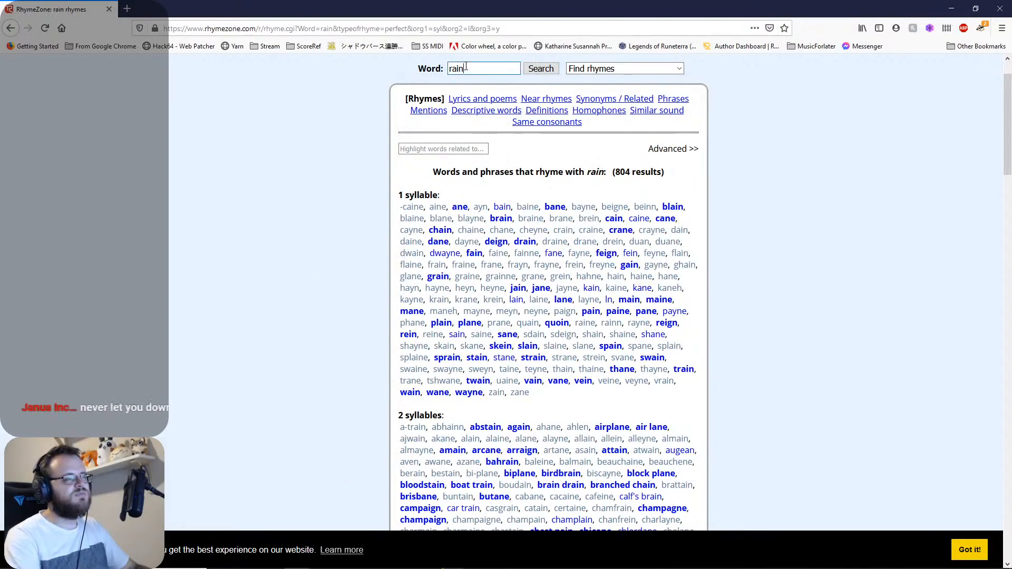
{"action": "double_click", "coordinate": [465, 68]}
{"action": "type", "text": "quarter"}
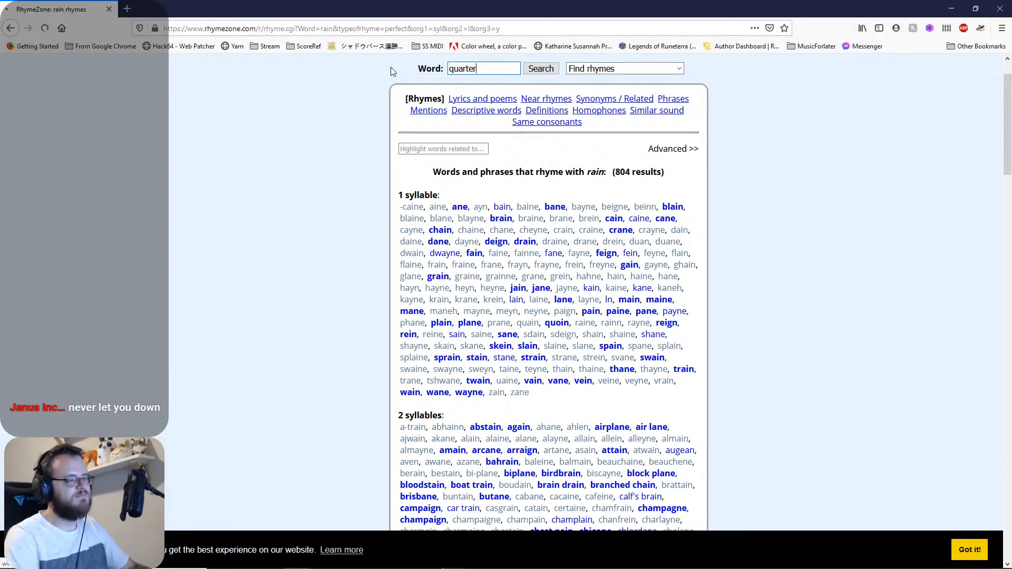
{"action": "key", "text": "Return"}
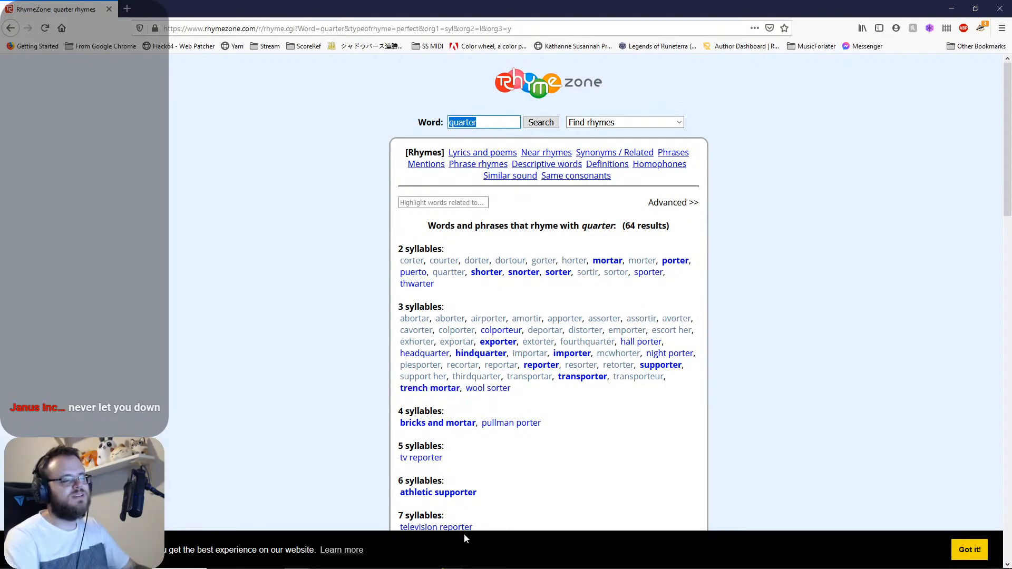
{"action": "left_click", "coordinate": [503, 560]}
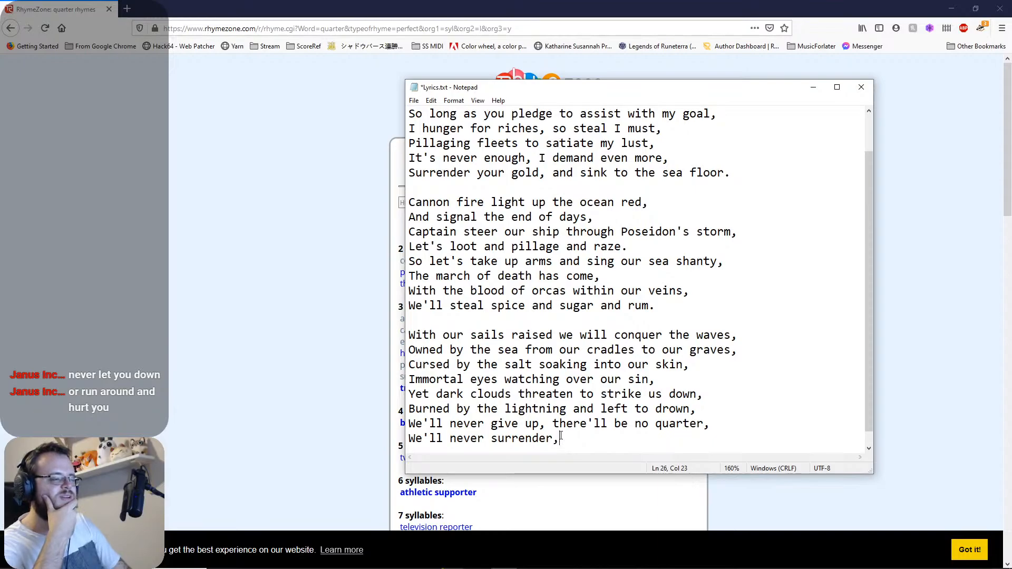
{"action": "left_click", "coordinate": [299, 407]}
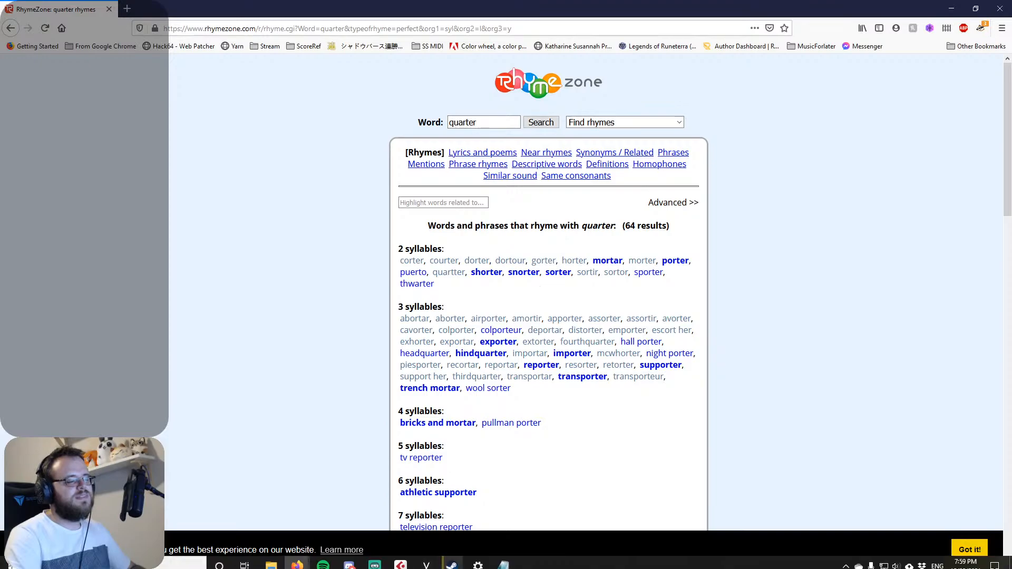
Switch to the Notepad lyrics and move "there'll be no quarter" to the start of the last line, capitalising it.
{"action": "left_click", "coordinate": [504, 559]}
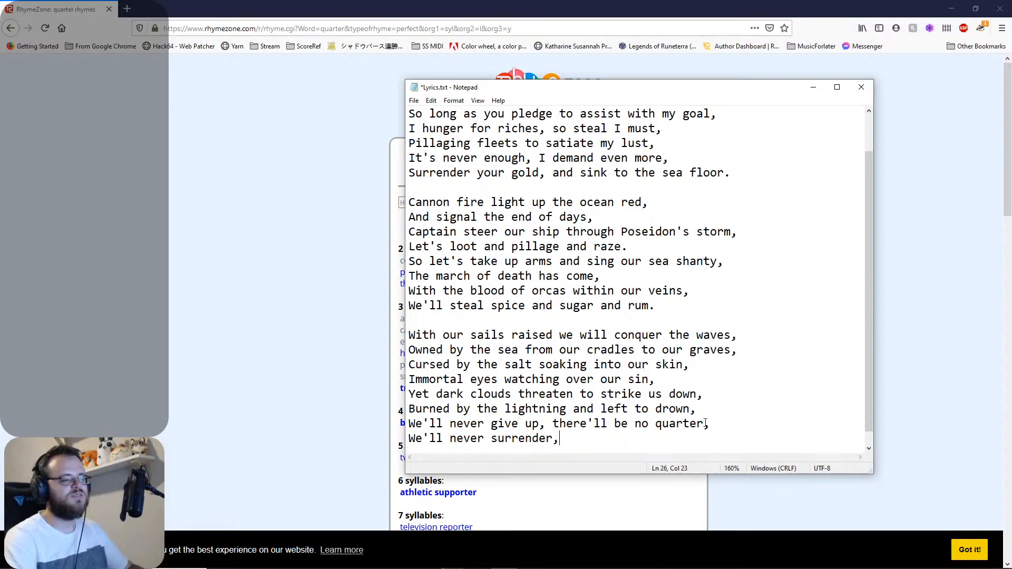
{"action": "left_click_drag", "start_coordinate": [554, 426], "coordinate": [705, 424]}
{"action": "key", "text": "ctrl+c"}
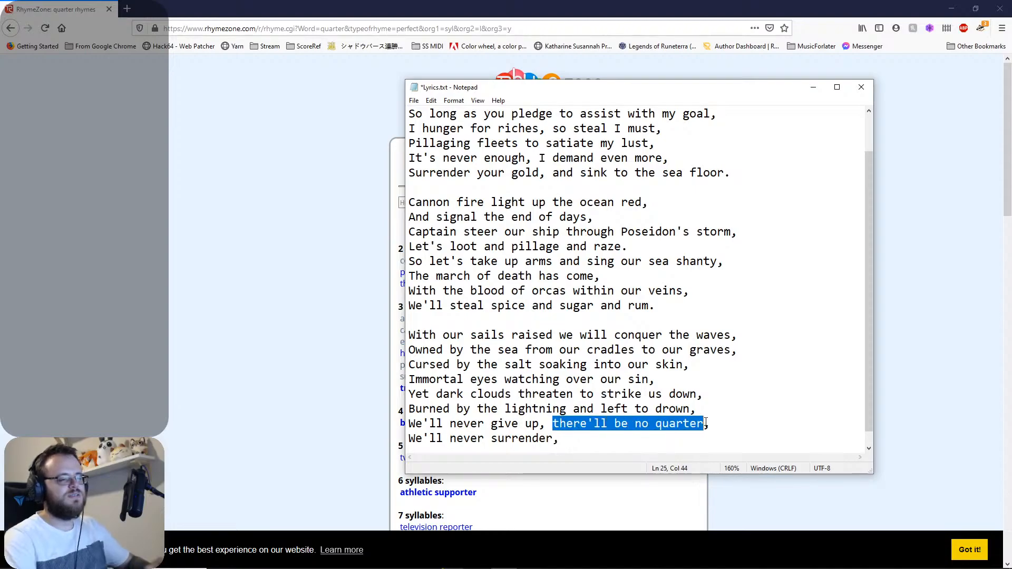
{"action": "key", "text": "BackSpace"}
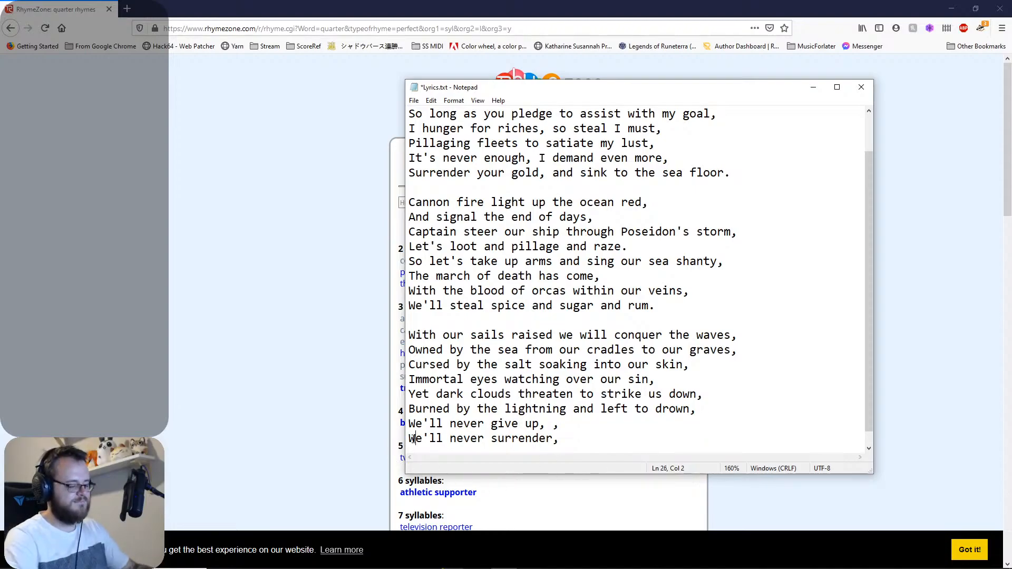
{"action": "key", "text": "BackSpace"}
{"action": "key", "text": "ctrl+v"}
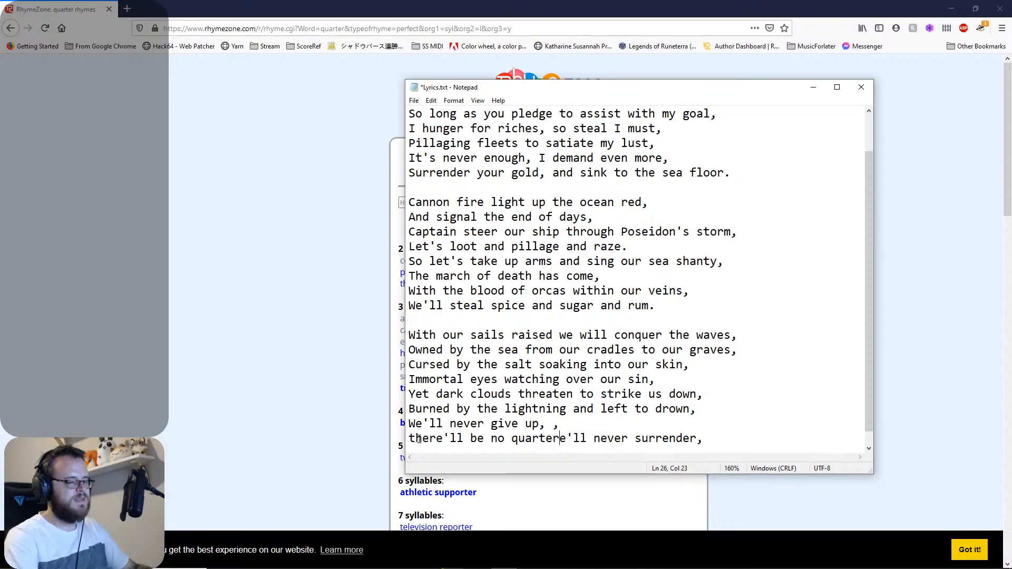
{"action": "left_click", "coordinate": [419, 439]}
{"action": "key", "text": "BackSpace"}
{"action": "type", "text": "T"}
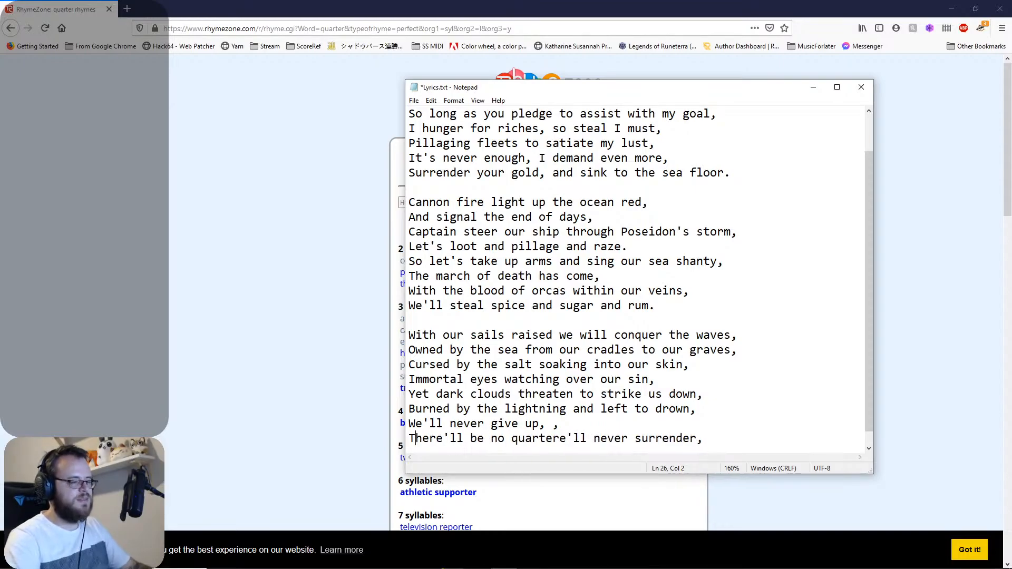
Add a comma after "quarter" in the last line and replace the leftover "We'll never" wording before "surrender" with "and no".
{"action": "left_click", "coordinate": [562, 452]}
{"action": "type", "text": ","}
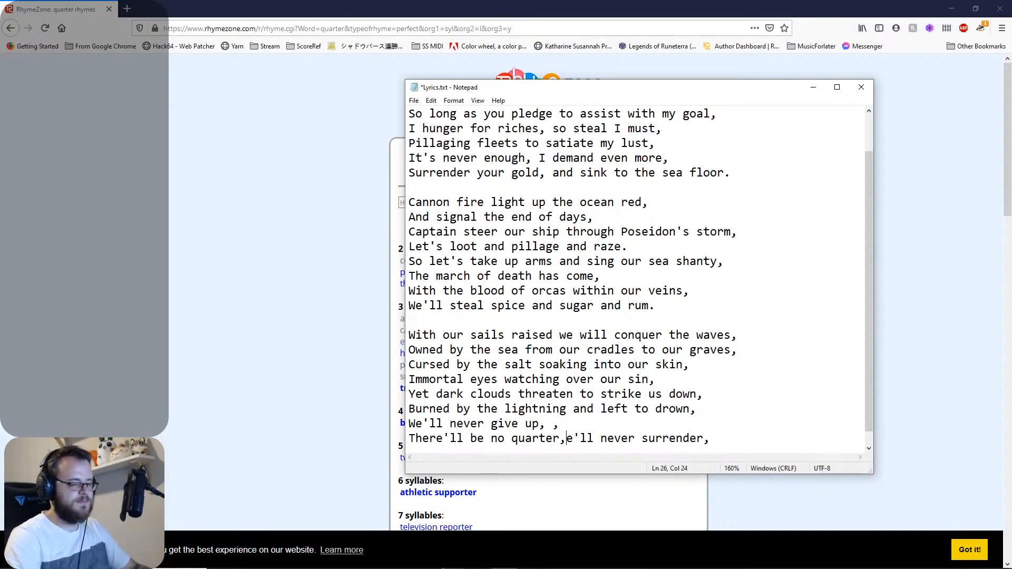
{"action": "key", "text": "Delete"}
{"action": "key", "text": "Delete"}
{"action": "key", "text": "Delete"}
{"action": "key", "text": "Delete"}
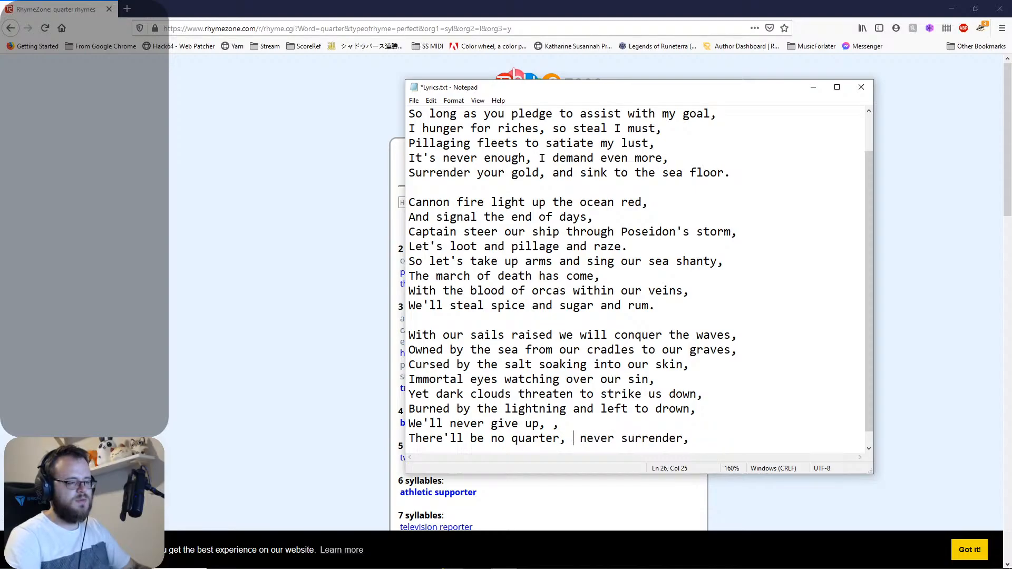
{"action": "key", "text": "Delete"}
{"action": "key", "text": "Delete"}
{"action": "key", "text": "Delete"}
{"action": "key", "text": "Delete"}
{"action": "key", "text": "Delete"}
{"action": "type", "text": "and "}
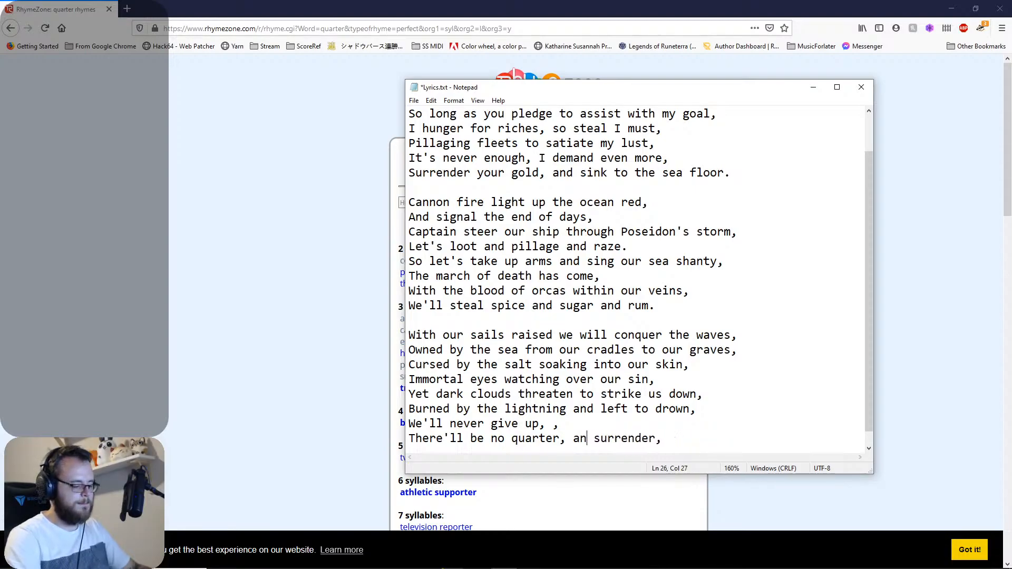
{"action": "type", "text": "no"}
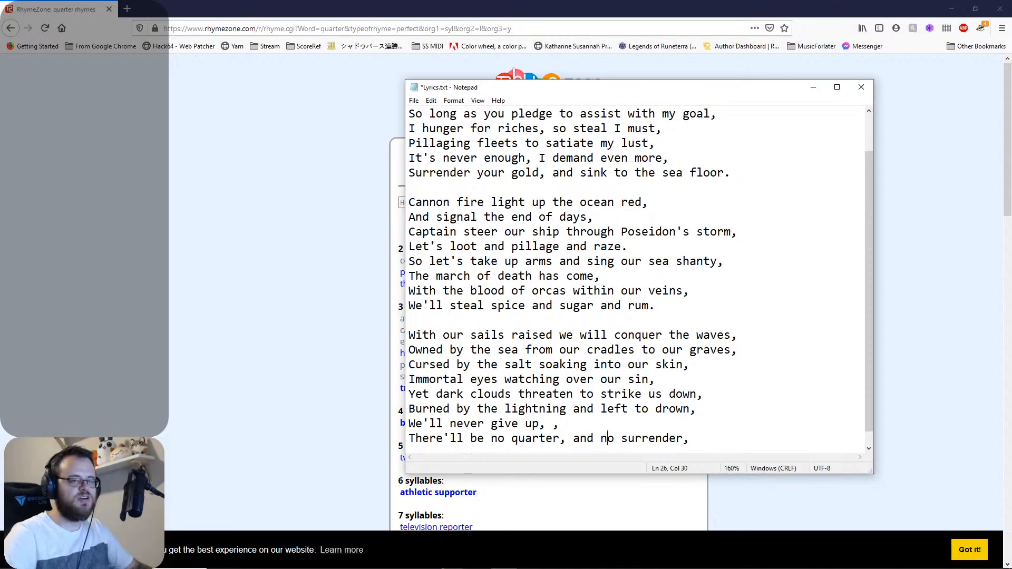
Remove the comma after "quarter" in the last lyric line.
{"action": "key", "text": "Left"}
{"action": "key", "text": "Left"}
{"action": "key", "text": "Left"}
{"action": "key", "text": "Left"}
{"action": "key", "text": "BackSpace"}
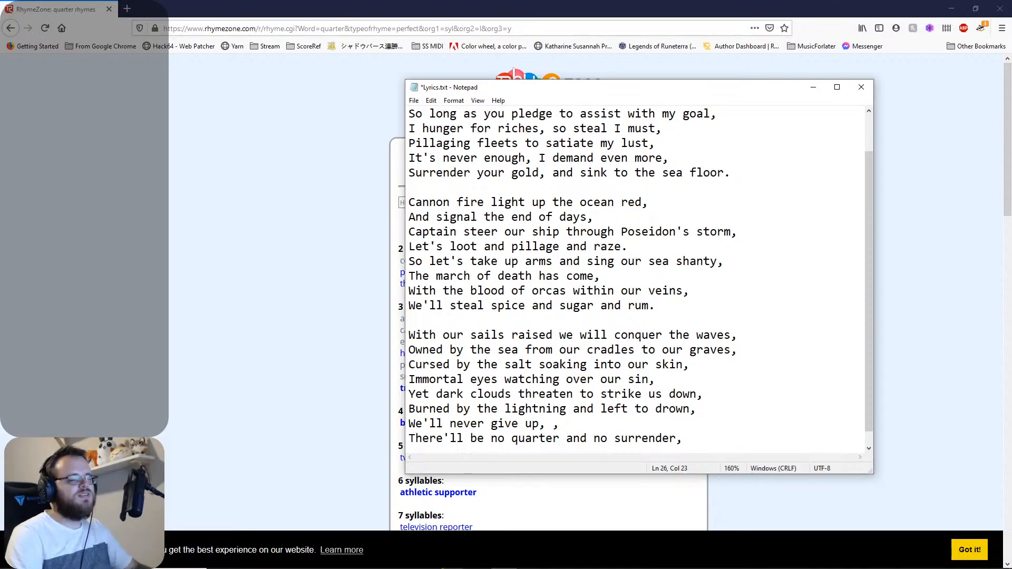
Switch to RhymeZone, search for rhymes for "surrender", and compare them with the unfinished "We'll never give up" line in Notepad.
{"action": "left_click", "coordinate": [372, 347]}
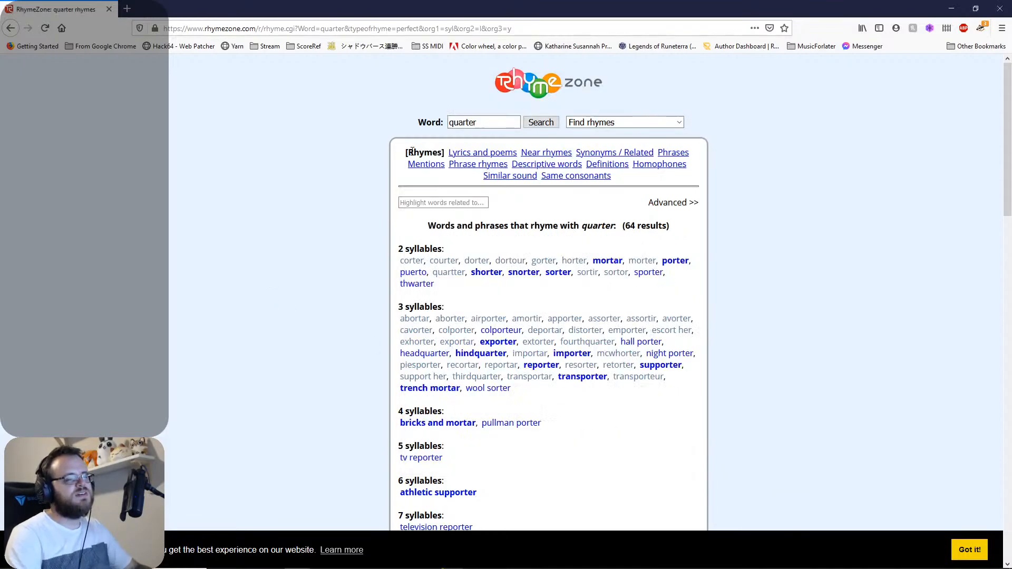
{"action": "left_click_drag", "start_coordinate": [478, 123], "coordinate": [401, 123]}
{"action": "type", "text": "surrender"}
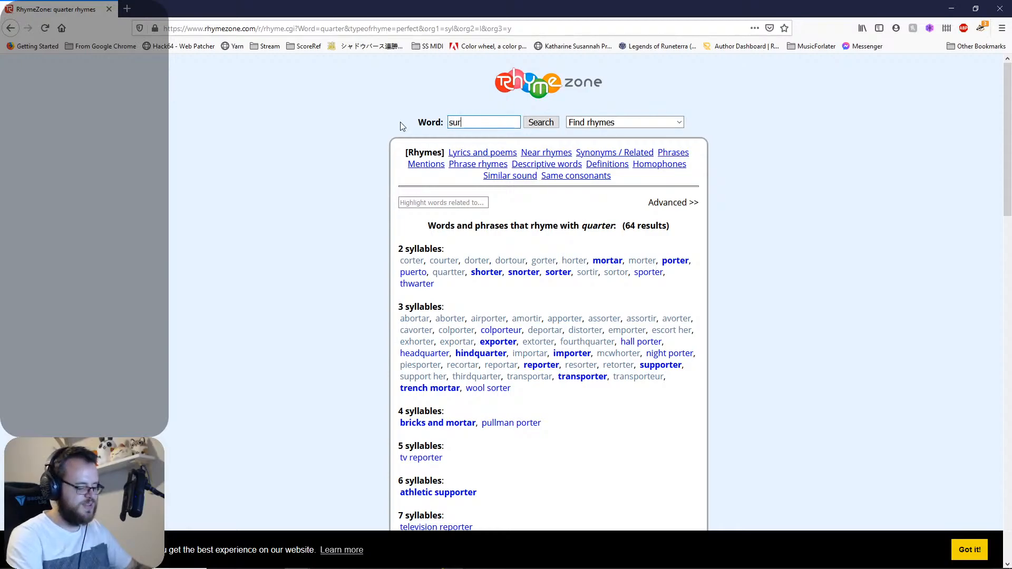
{"action": "key", "text": "Return"}
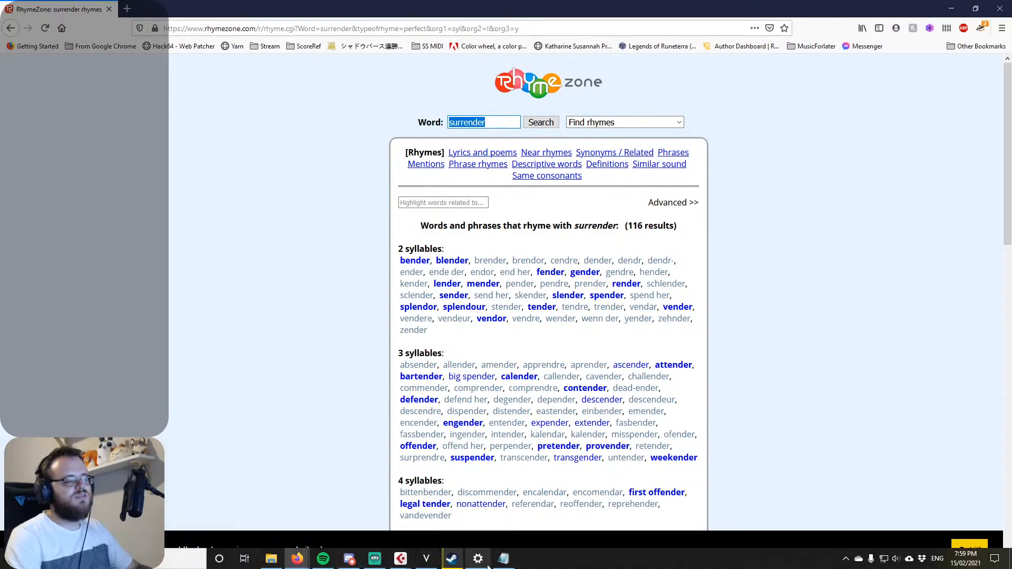
{"action": "left_click", "coordinate": [505, 562]}
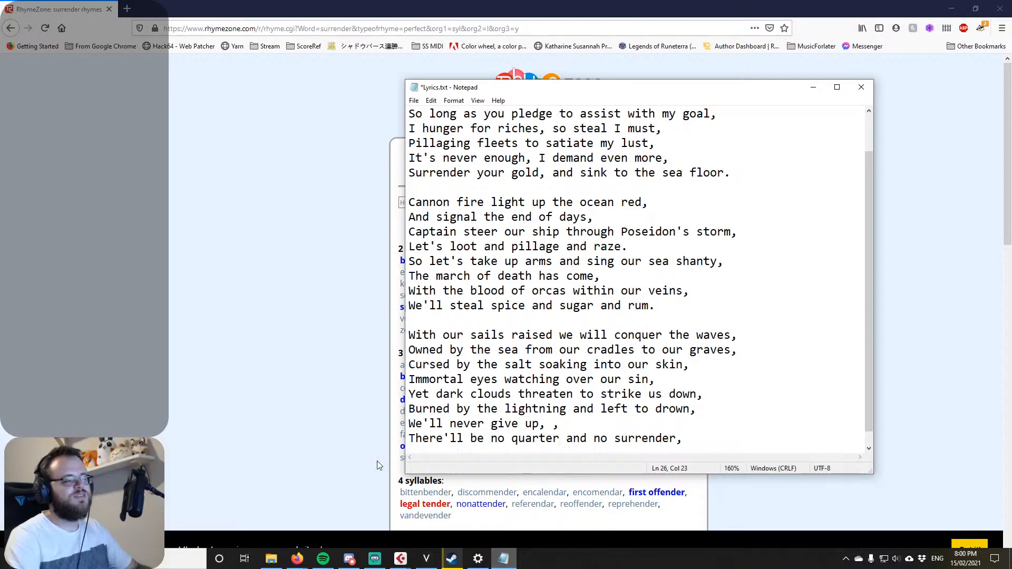
{"action": "left_click", "coordinate": [295, 373]}
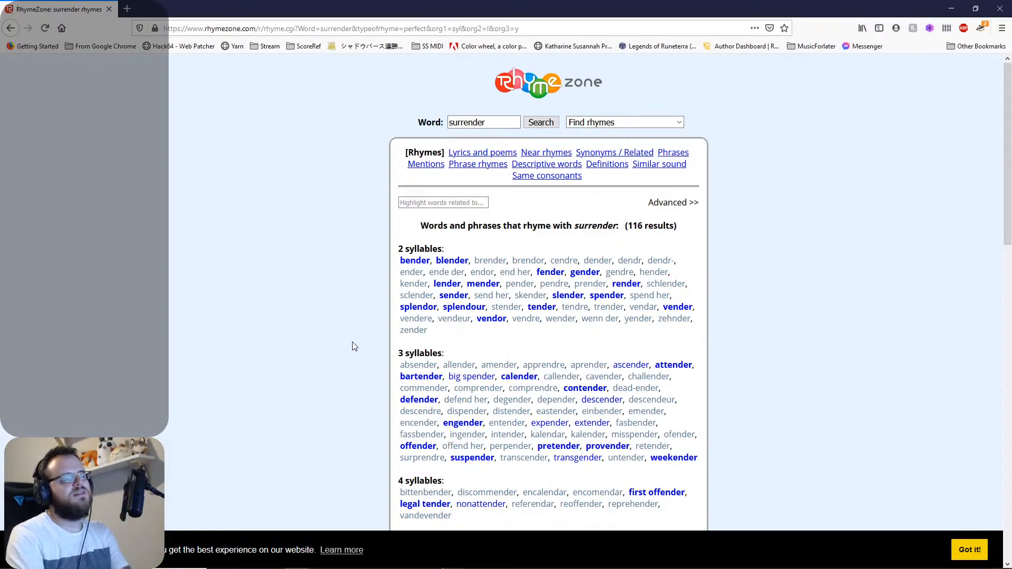
{"action": "mouse_move", "coordinate": [448, 563]}
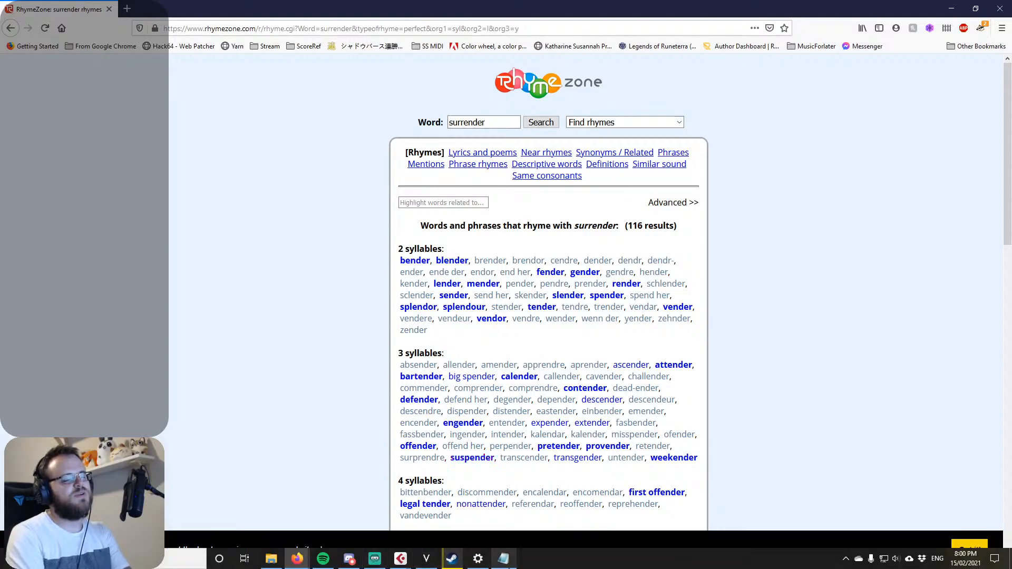
{"action": "left_click", "coordinate": [503, 559]}
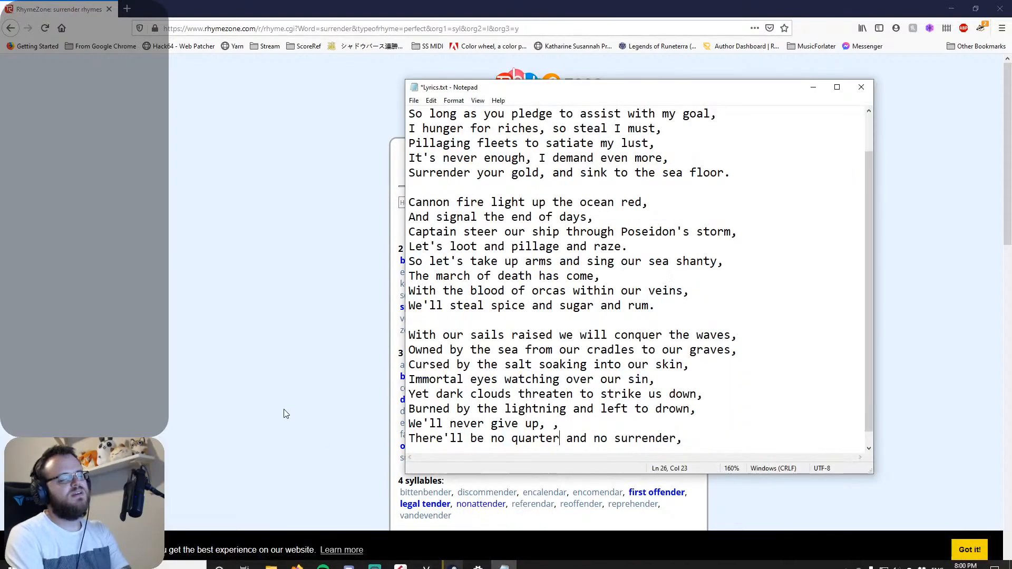
{"action": "left_click", "coordinate": [553, 424]}
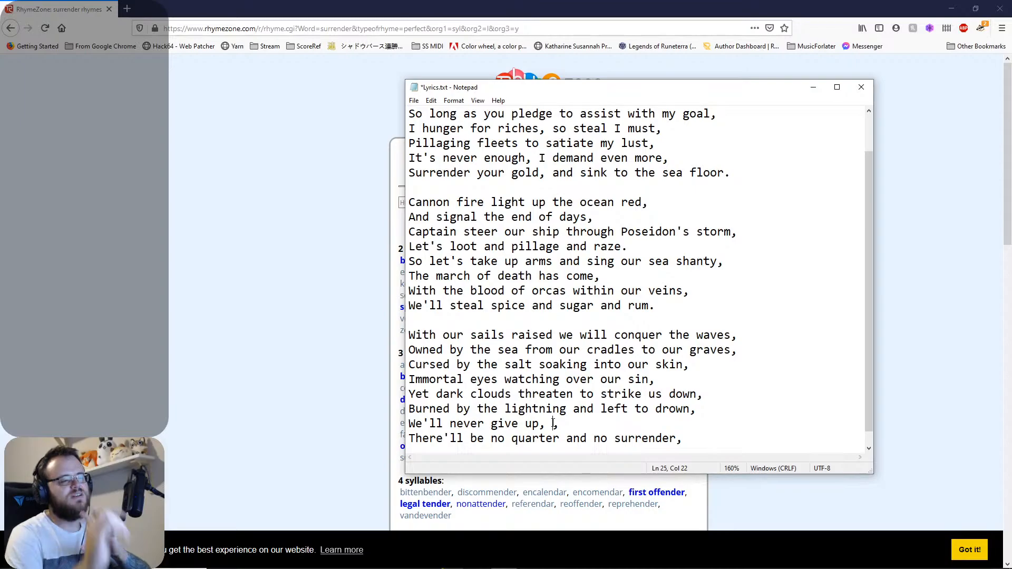
Search RhymeZone for rhymes for "der" and check the one- to four-syllable results against the lyrics.
{"action": "left_click", "coordinate": [322, 300]}
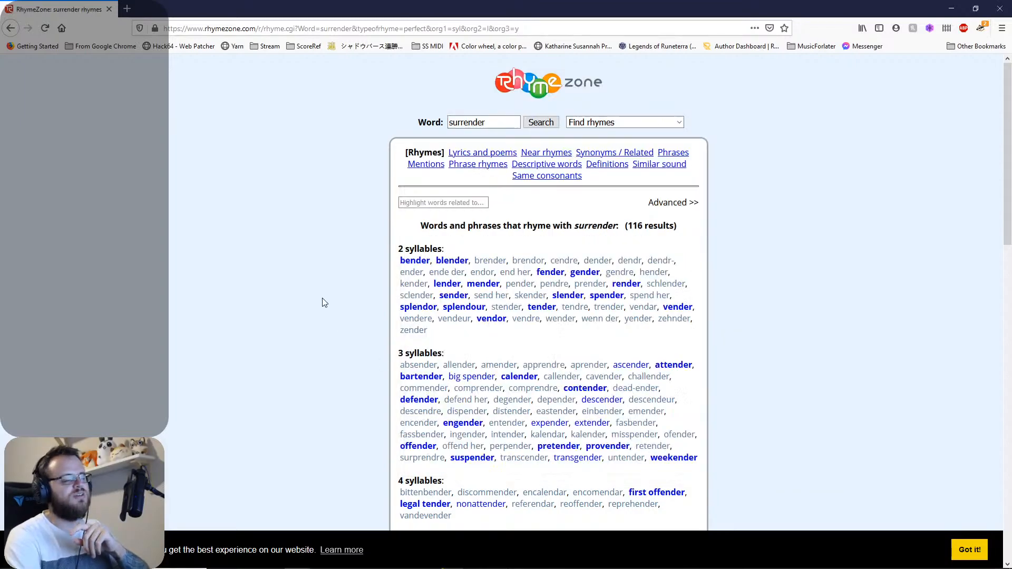
{"action": "double_click", "coordinate": [491, 122]}
{"action": "type", "text": "der"}
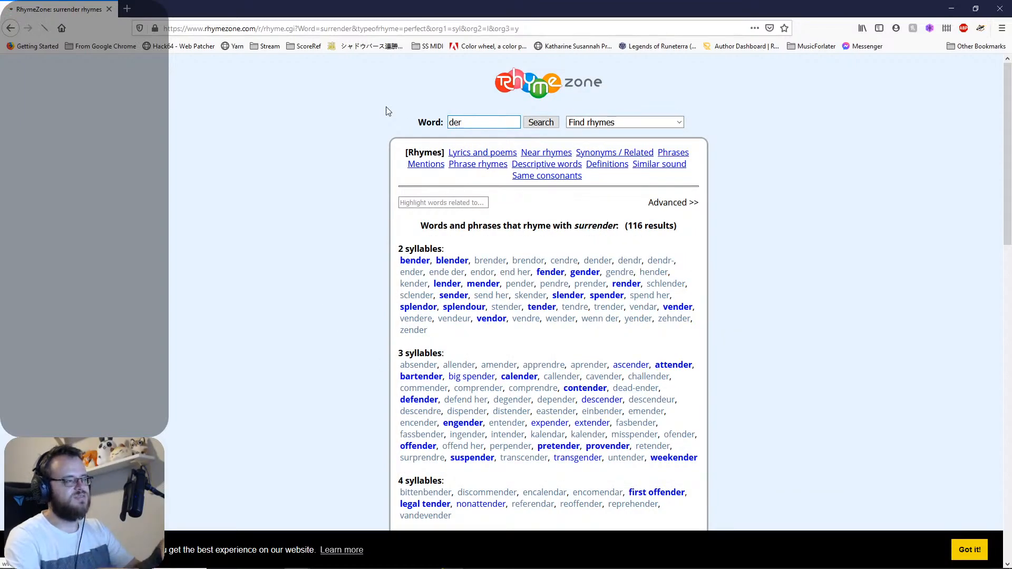
{"action": "key", "text": "Return"}
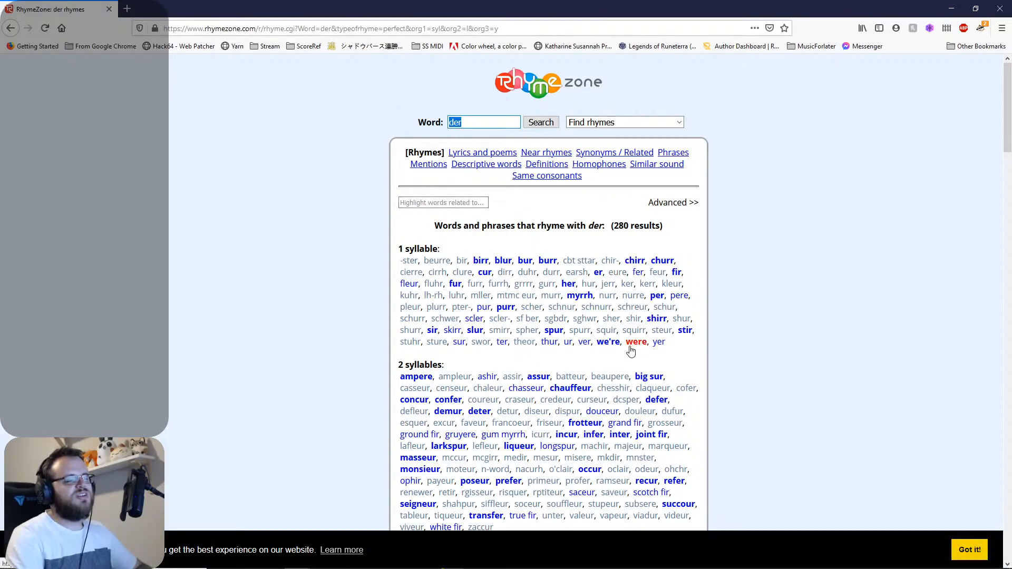
{"action": "scroll", "coordinate": [345, 379], "scroll_direction": "down", "scroll_amount": 2}
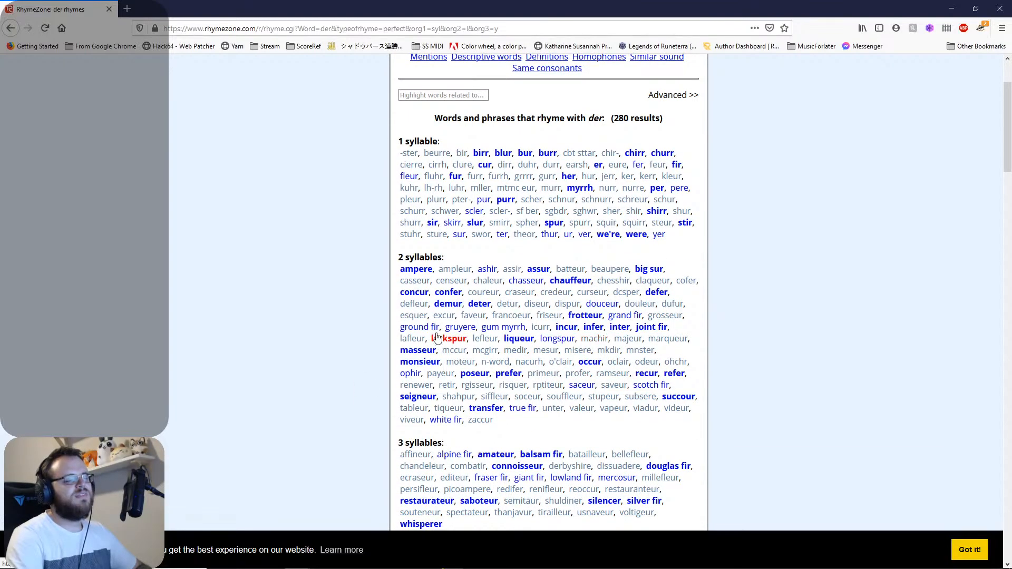
{"action": "scroll", "coordinate": [334, 303], "scroll_direction": "down", "scroll_amount": 2}
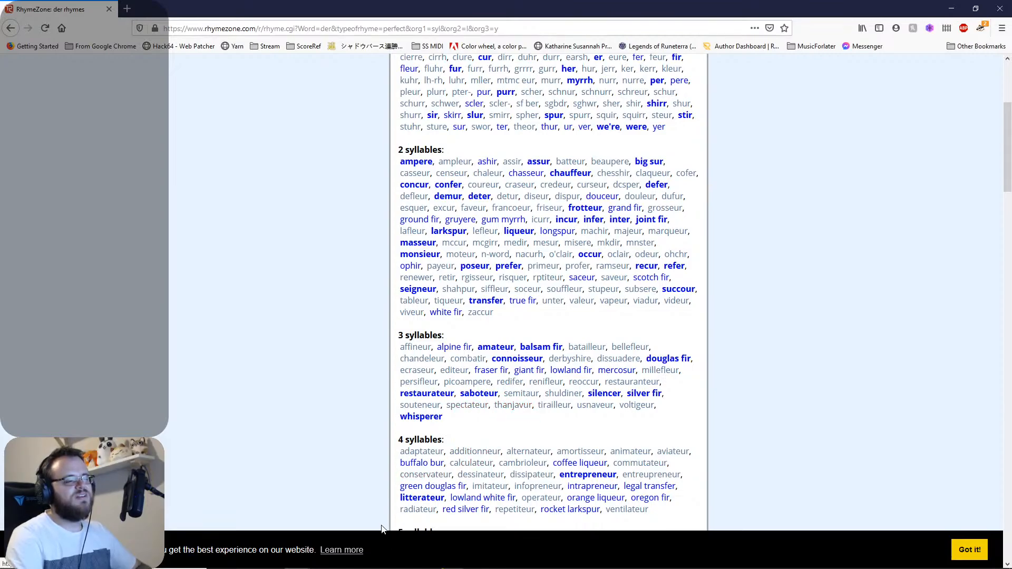
{"action": "mouse_move", "coordinate": [391, 568]}
{"action": "left_click", "coordinate": [509, 563]}
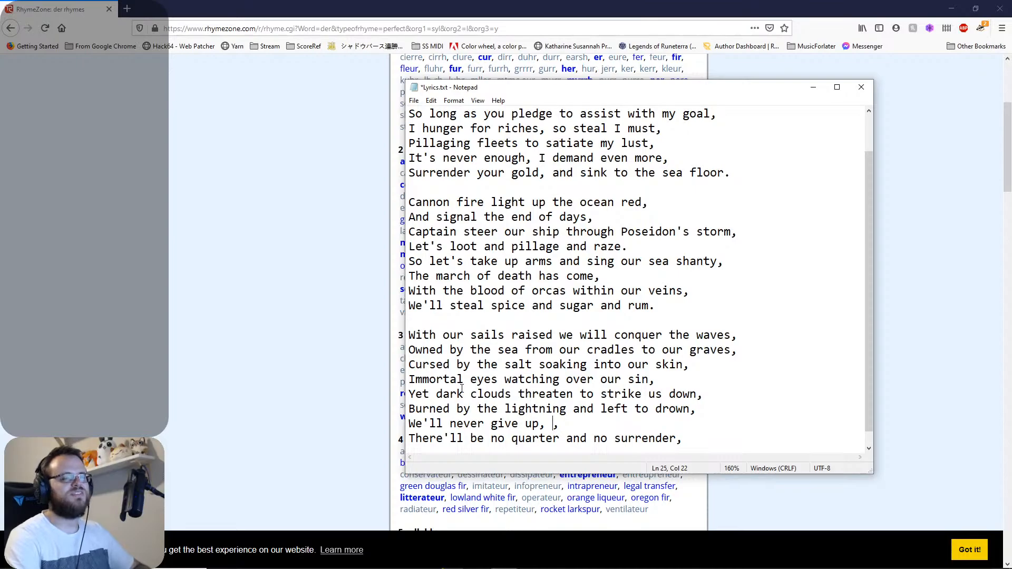
Return to RhymeZone and search for rhymes for "dur".
{"action": "left_click", "coordinate": [247, 285]}
{"action": "scroll", "coordinate": [253, 285], "scroll_direction": "up", "scroll_amount": 5}
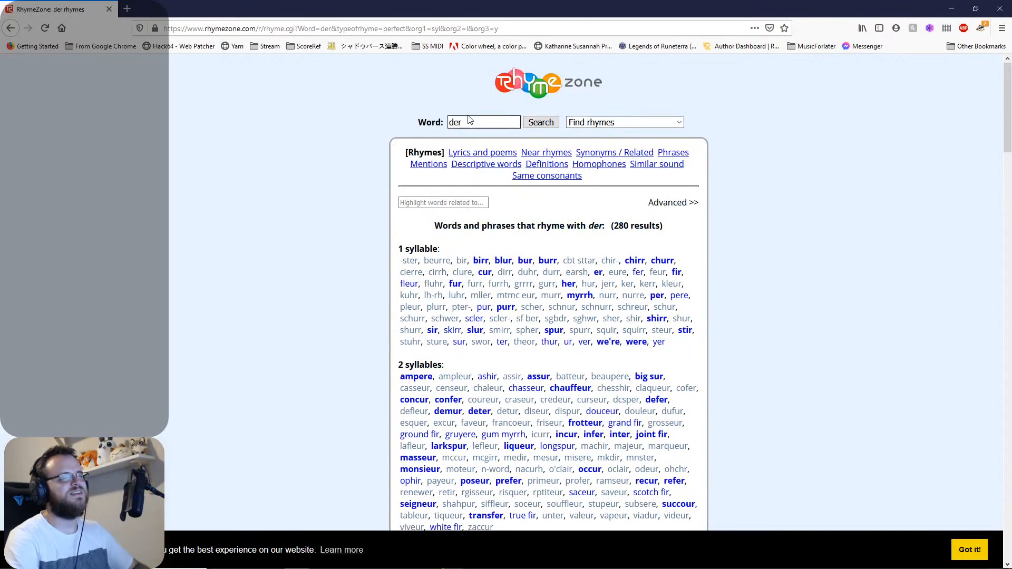
{"action": "double_click", "coordinate": [469, 119]}
{"action": "type", "text": "dur"}
{"action": "key", "text": "Return"}
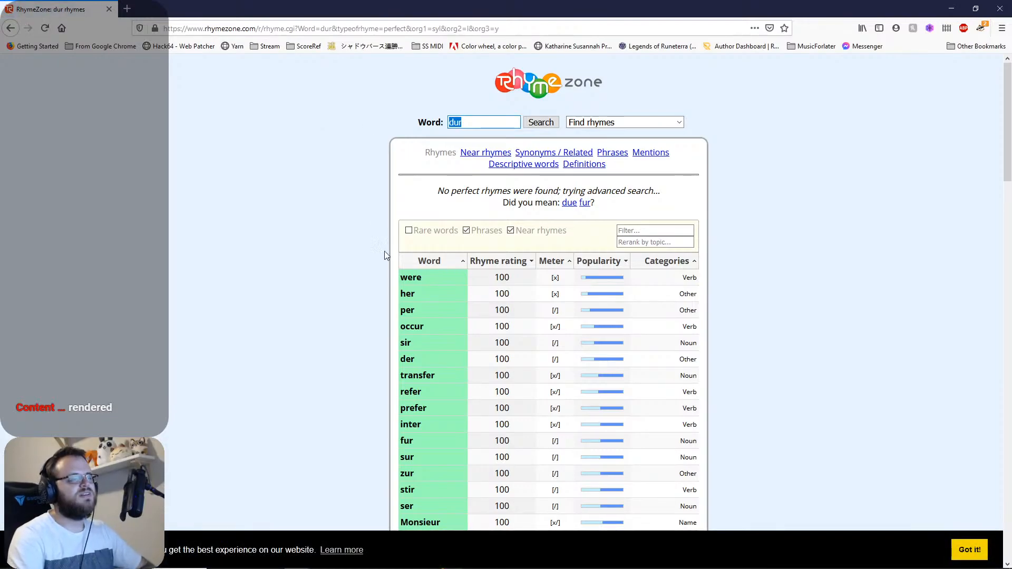
Open the definition page for "were" from the rhyme results and close it again.
{"action": "left_click", "coordinate": [410, 278]}
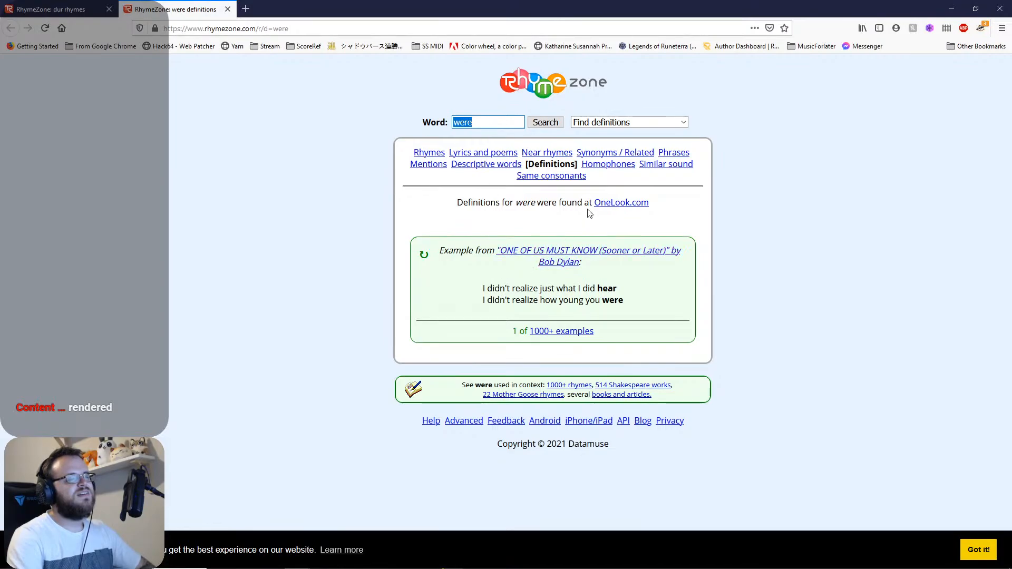
{"action": "left_click", "coordinate": [490, 125]}
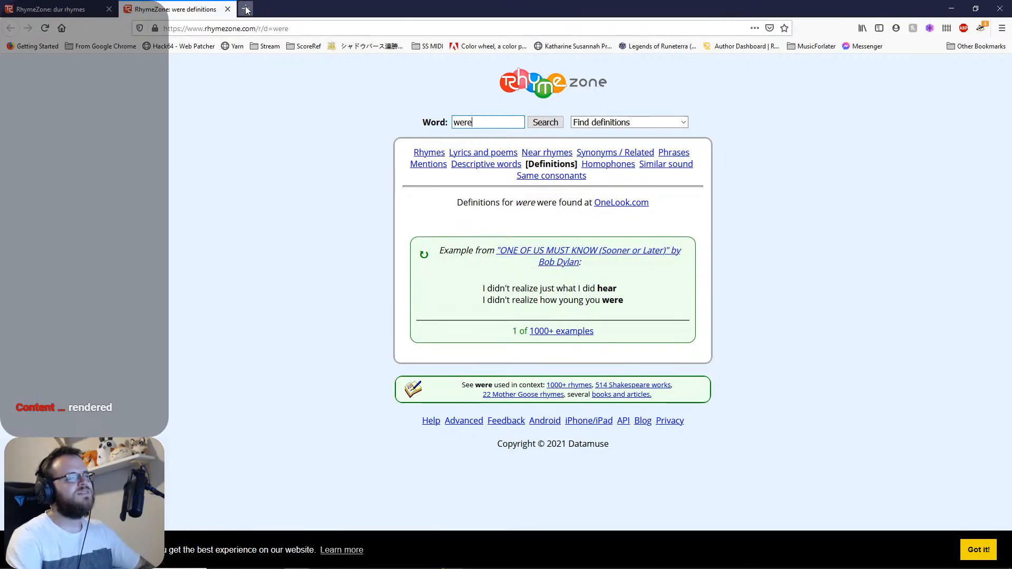
{"action": "left_click", "coordinate": [227, 9]}
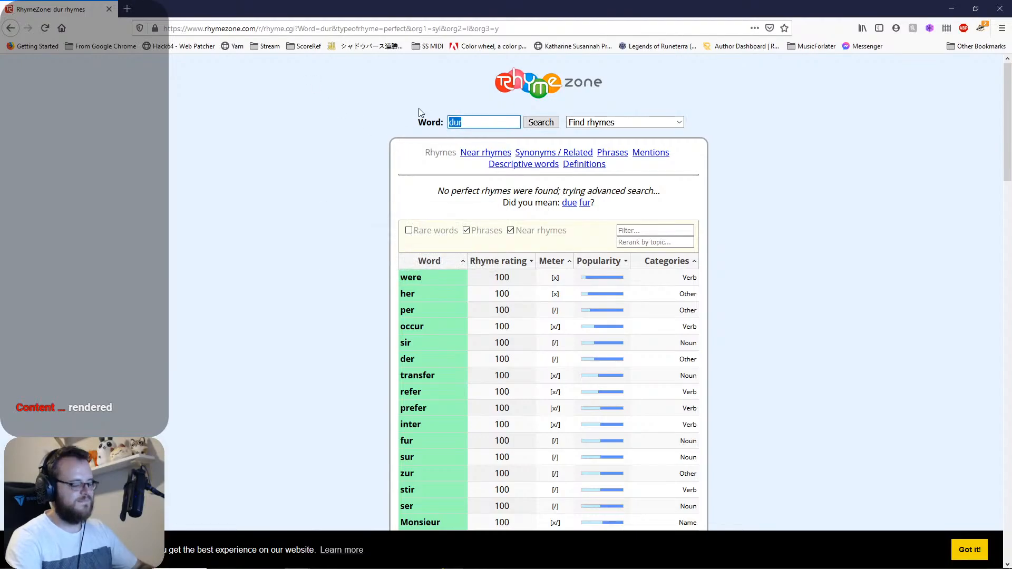
Search RhymeZone for rhymes for "were" and compare the results with the unfinished lyric line.
{"action": "type", "text": "were"}
{"action": "key", "text": "Return"}
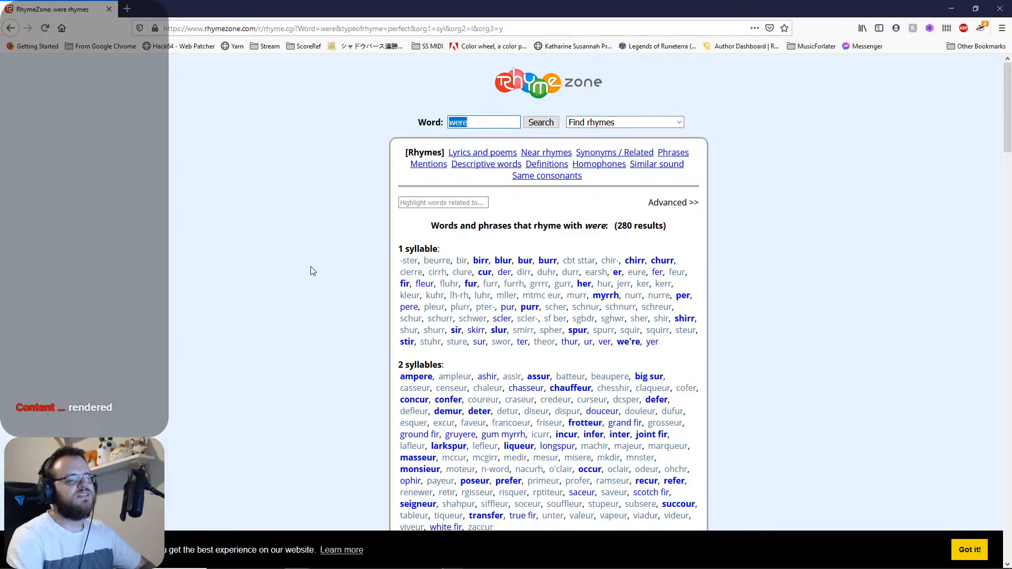
{"action": "scroll", "coordinate": [314, 273], "scroll_direction": "down", "scroll_amount": 2}
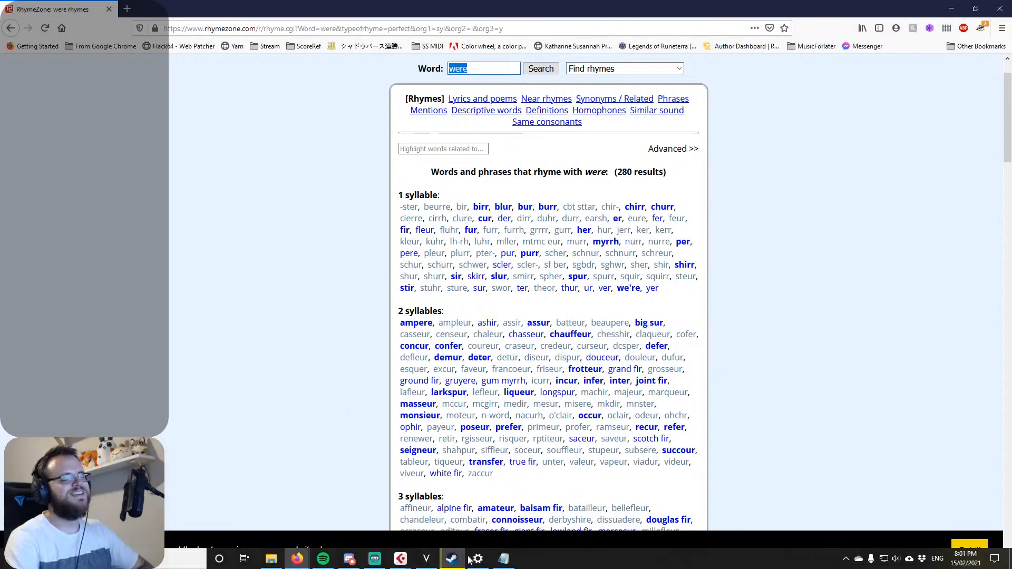
{"action": "left_click", "coordinate": [504, 559]}
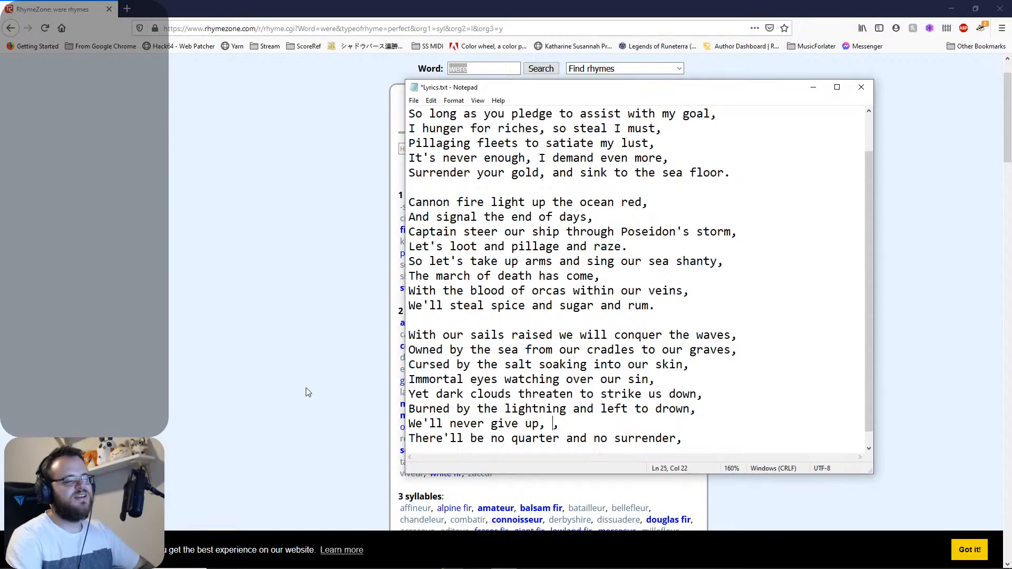
{"action": "left_click", "coordinate": [289, 381]}
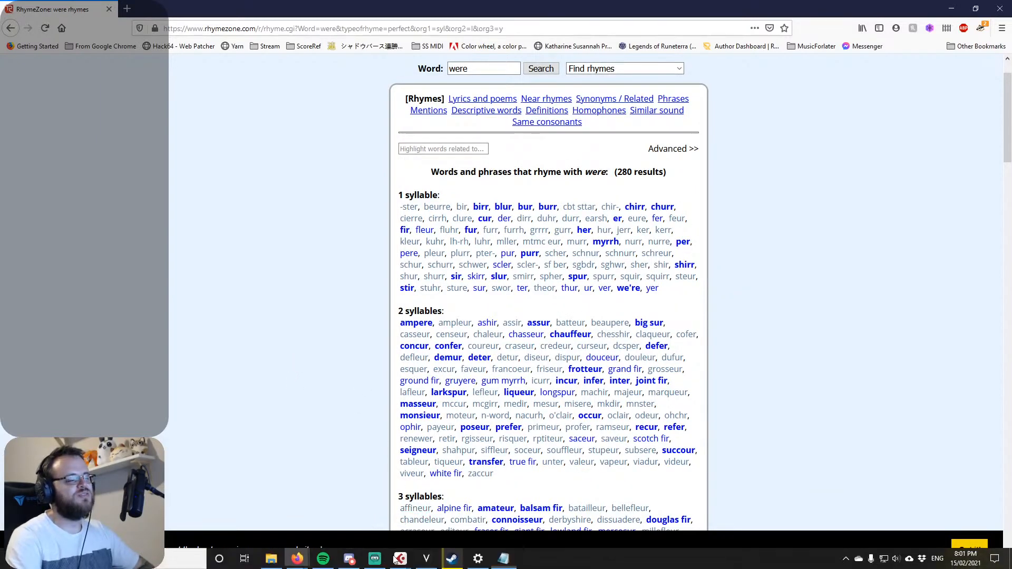
Change "and no" to "nor" in the last Notepad lyric line, and return to the rhyme list.
{"action": "left_click", "coordinate": [503, 559]}
{"action": "left_click_drag", "start_coordinate": [607, 438], "coordinate": [572, 433]}
{"action": "type", "text": "no"}
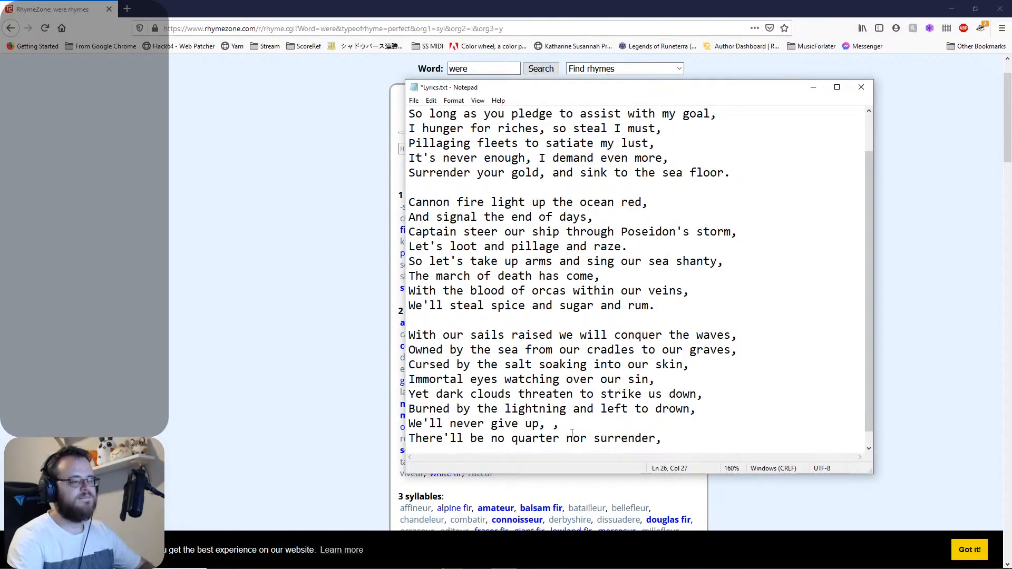
{"action": "left_click", "coordinate": [308, 315]}
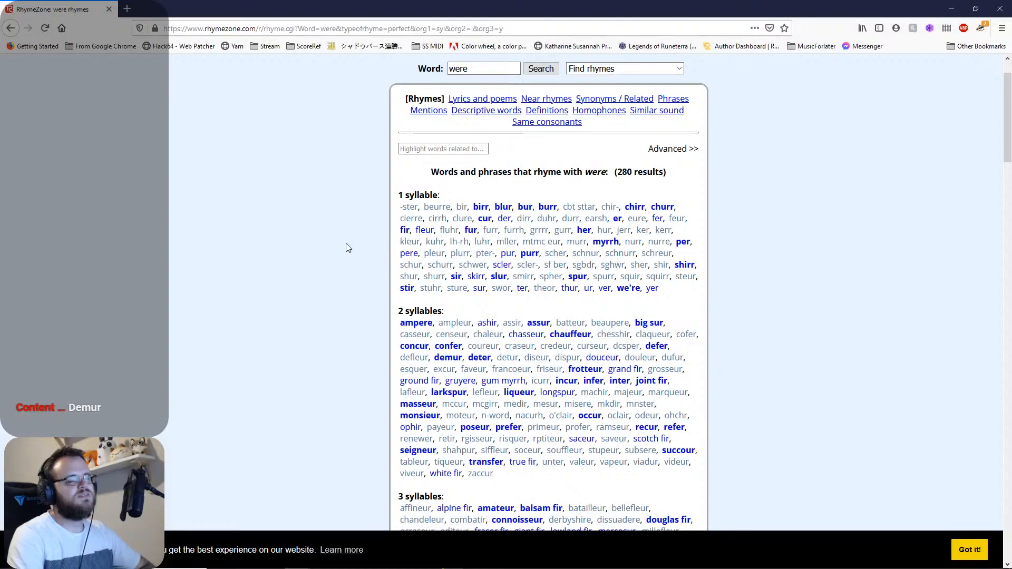
Look through the rhymes for "were", then open the definition of "demur" and close it again.
{"action": "scroll", "coordinate": [527, 290], "scroll_direction": "down", "scroll_amount": 4}
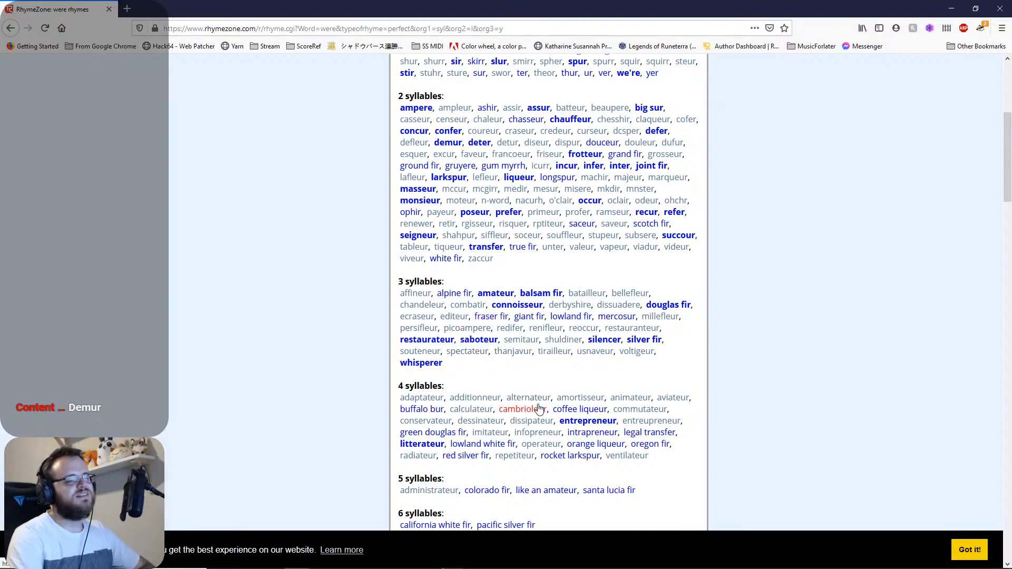
{"action": "scroll", "coordinate": [352, 345], "scroll_direction": "up", "scroll_amount": 2}
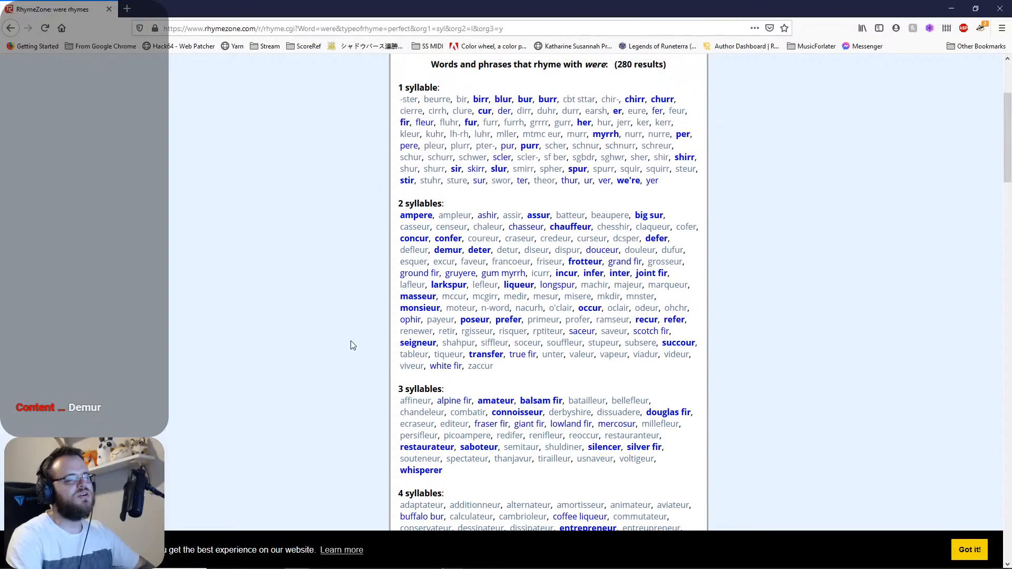
{"action": "scroll", "coordinate": [353, 345], "scroll_direction": "up", "scroll_amount": 1}
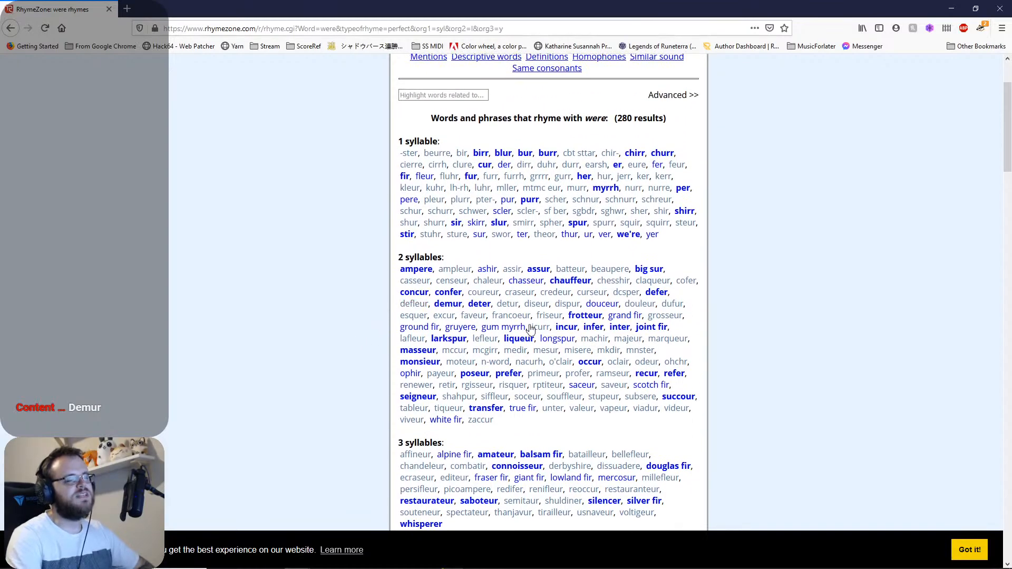
{"action": "left_click", "coordinate": [449, 306]}
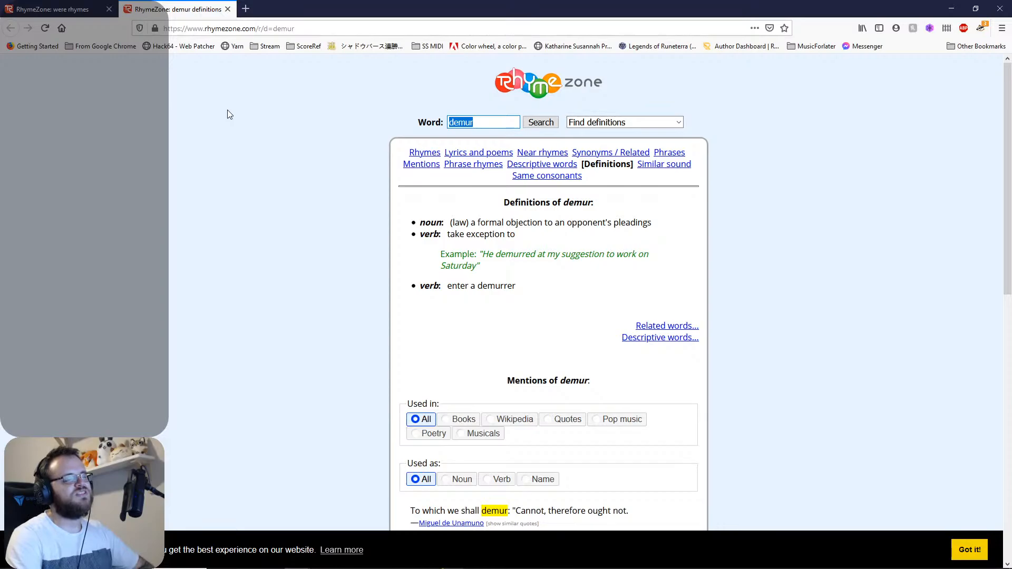
{"action": "left_click", "coordinate": [228, 8]}
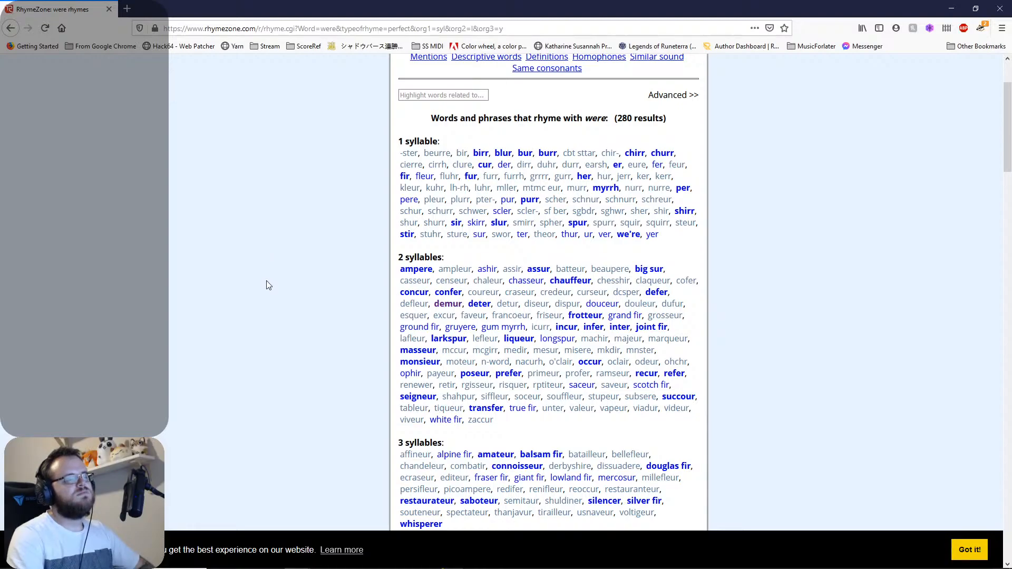
Compare the unfinished "We'll never give up" lyric line in Notepad with the rhyme list for "were".
{"action": "left_click", "coordinate": [504, 559]}
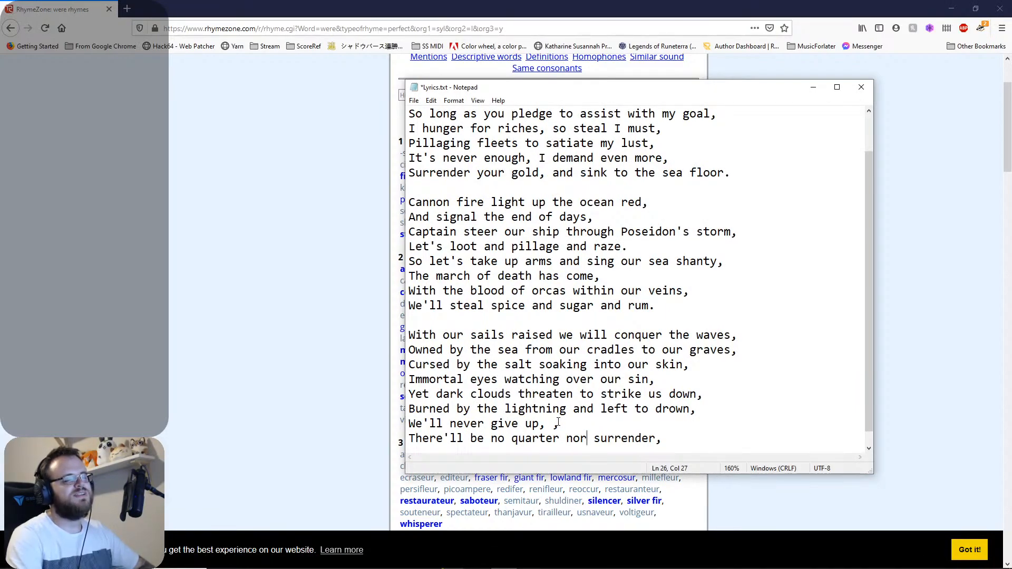
{"action": "left_click", "coordinate": [346, 316]}
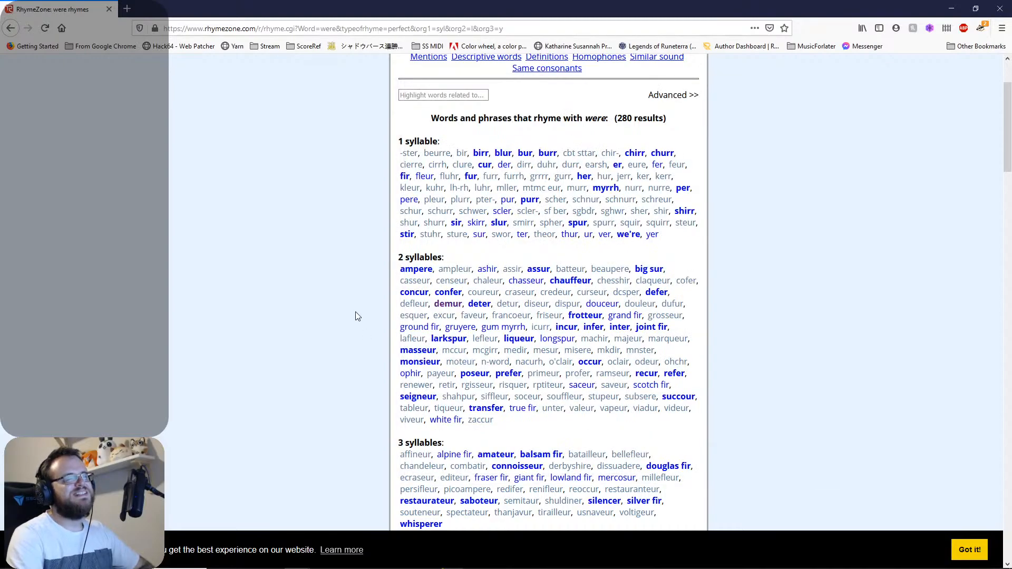
{"action": "left_click", "coordinate": [503, 559]}
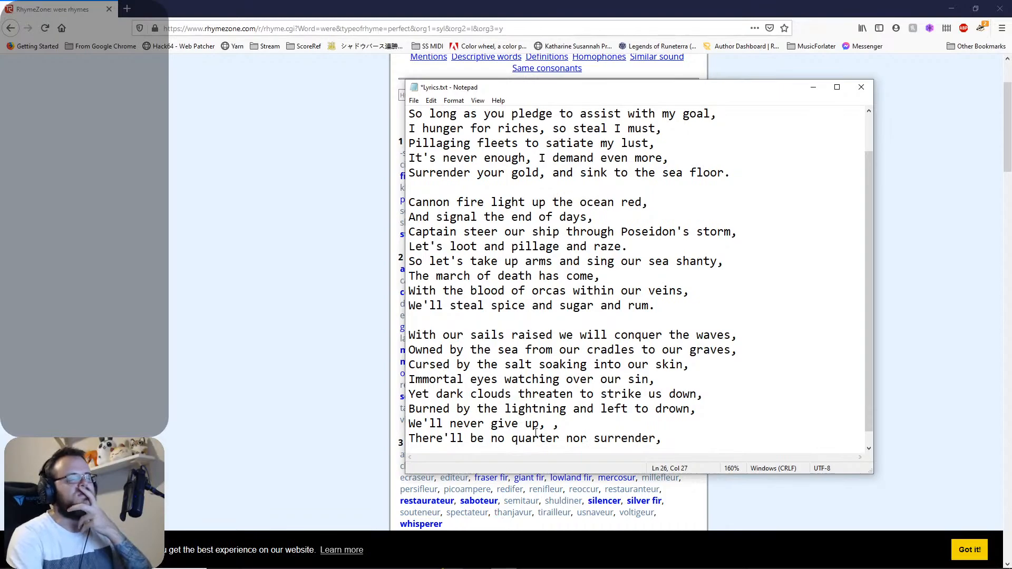
{"action": "left_click", "coordinate": [362, 386]}
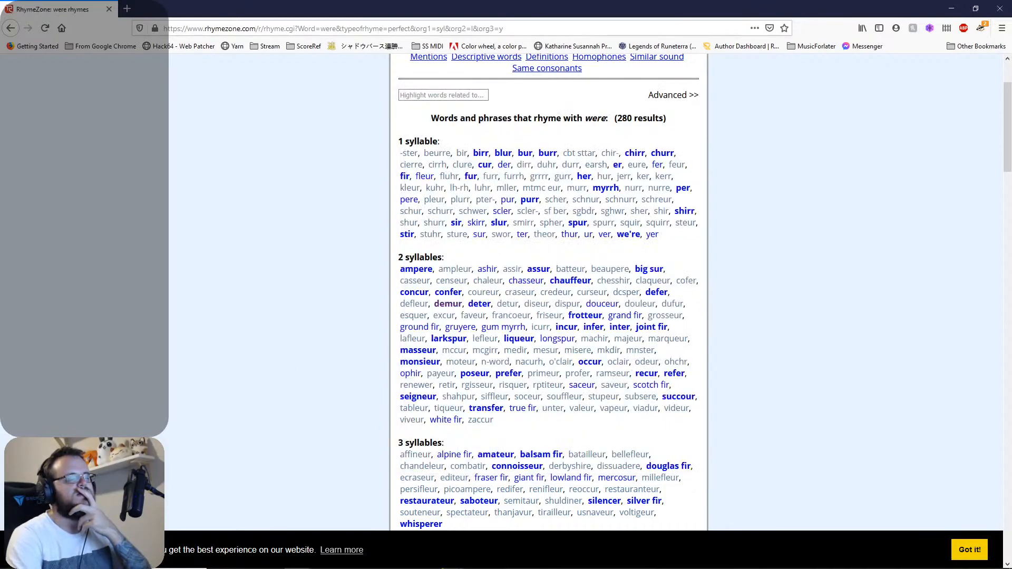
{"action": "mouse_move", "coordinate": [509, 562]}
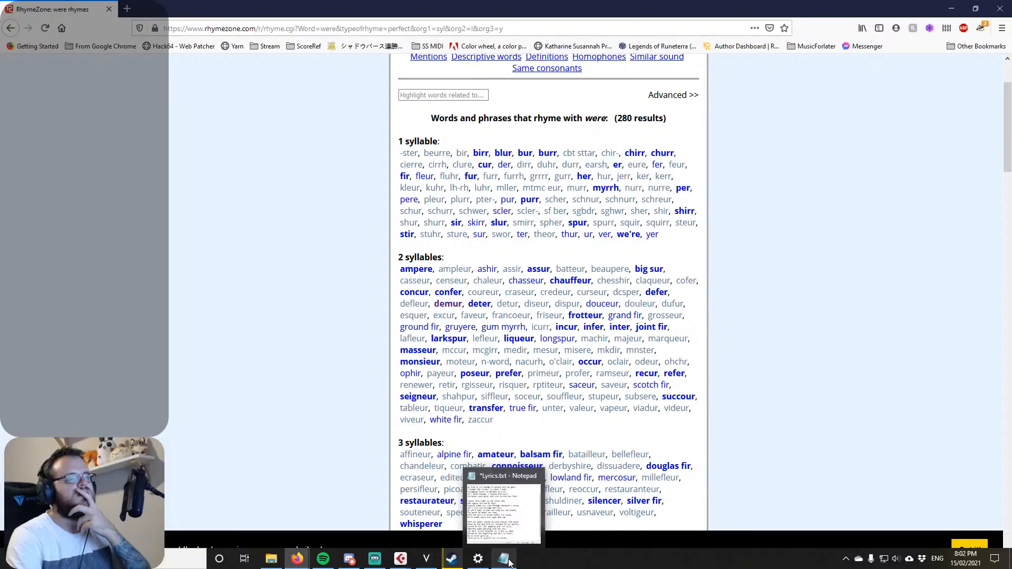
{"action": "left_click", "coordinate": [509, 562]}
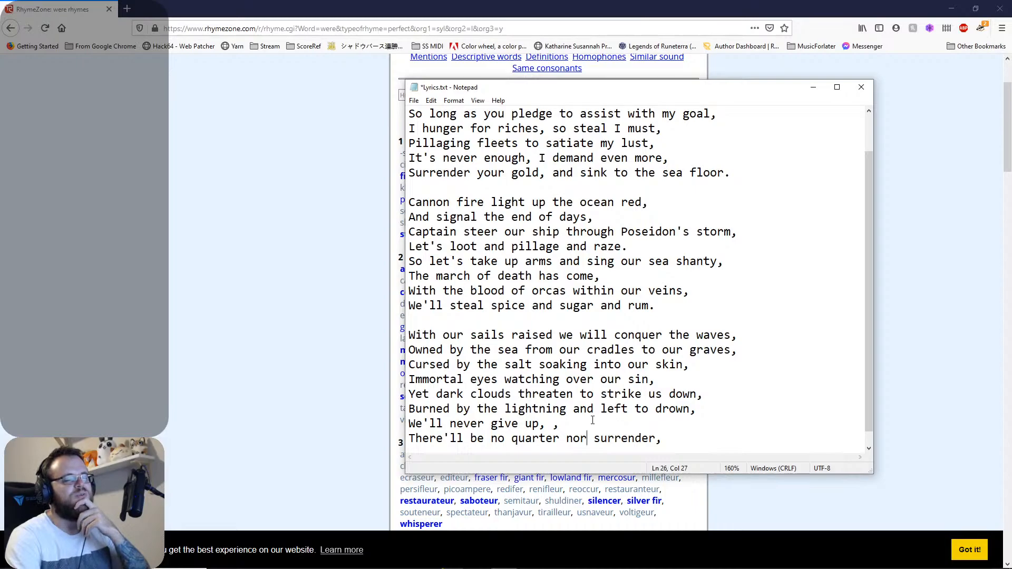
Complete the "We'll never give up," lyric line with "until our last breath".
{"action": "mouse_move", "coordinate": [661, 443]}
{"action": "left_mouse_down"}
{"action": "mouse_move", "coordinate": [430, 426]}
{"action": "mouse_move", "coordinate": [669, 426]}
{"action": "left_mouse_up"}
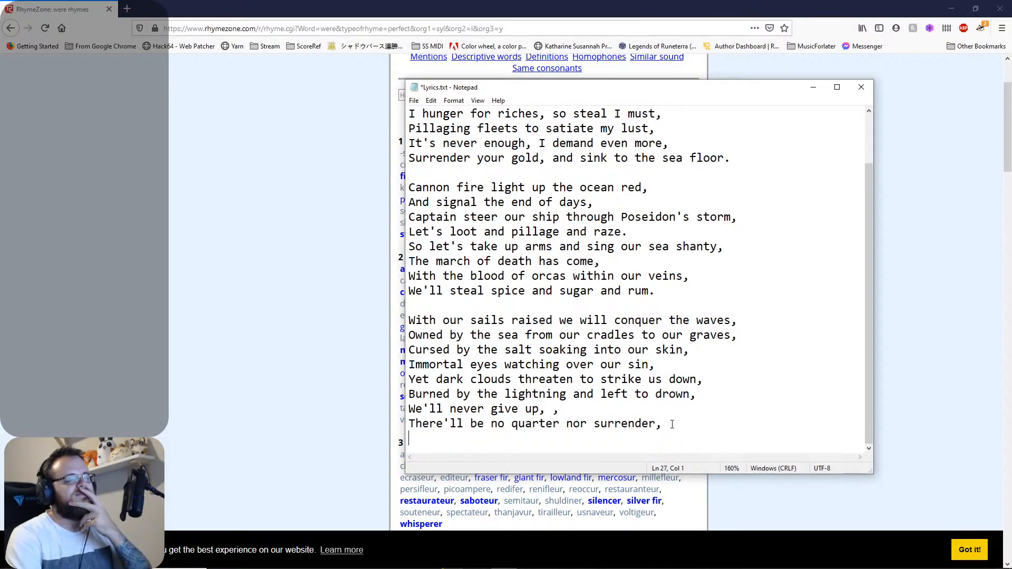
{"action": "left_click", "coordinate": [669, 423]}
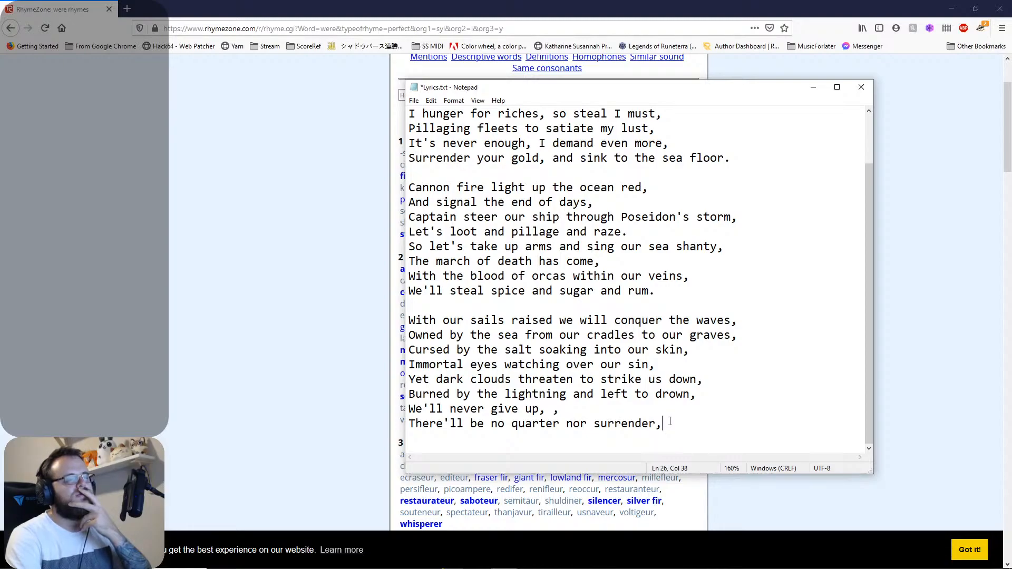
{"action": "left_click_drag", "start_coordinate": [669, 422], "coordinate": [408, 419]}
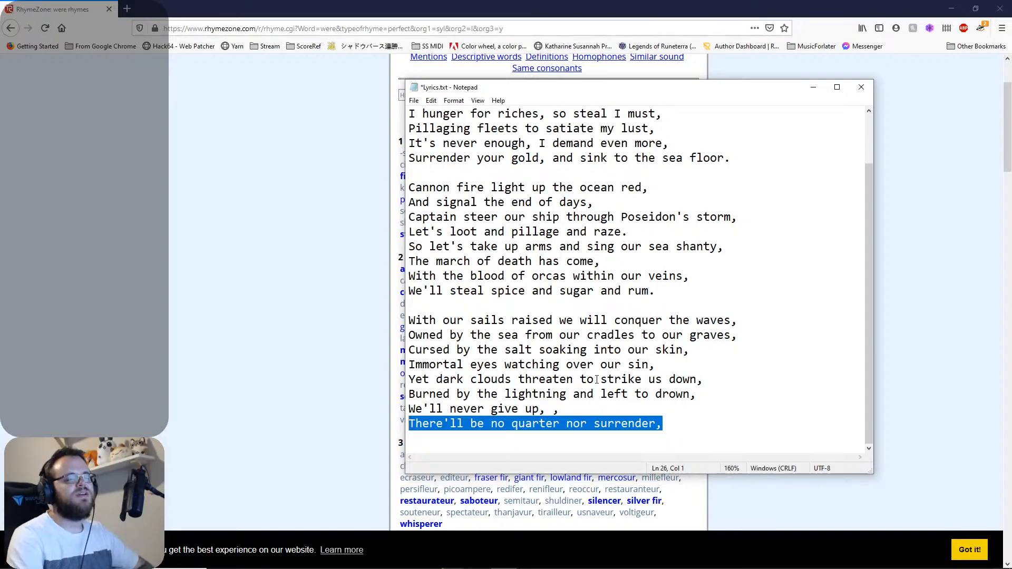
{"action": "left_click", "coordinate": [550, 410]}
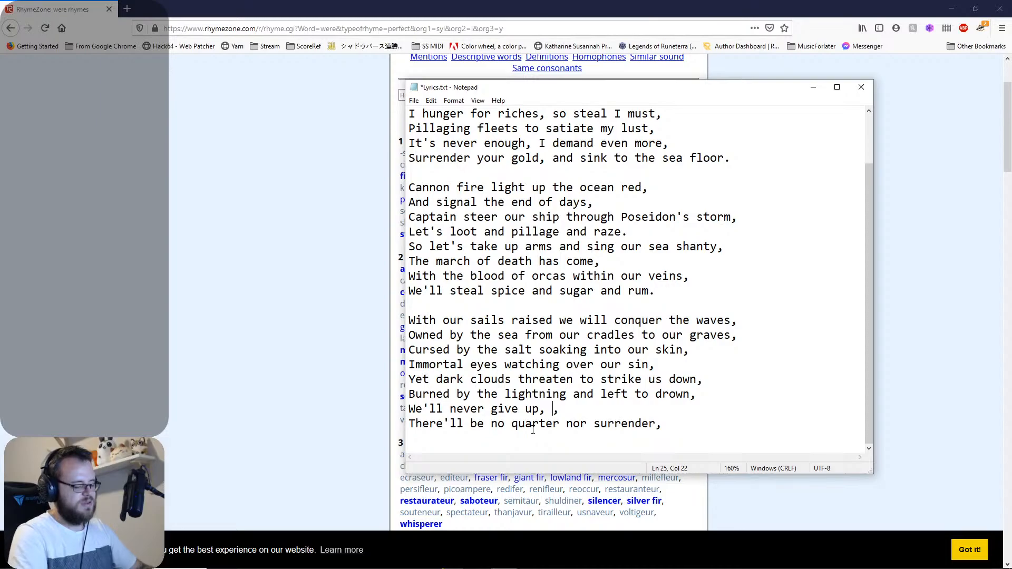
{"action": "type", "text": "until our "}
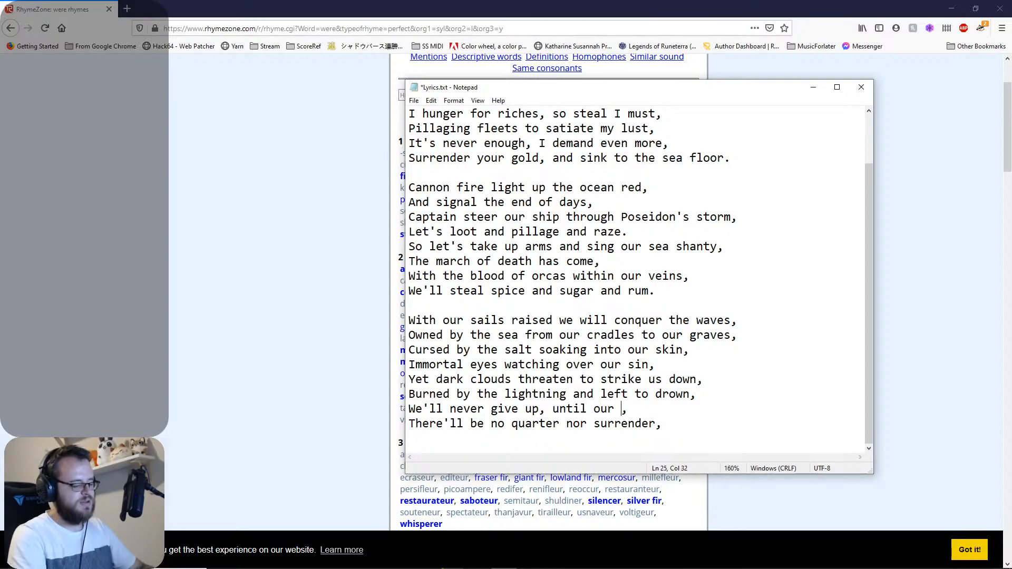
{"action": "type", "text": "last breath"}
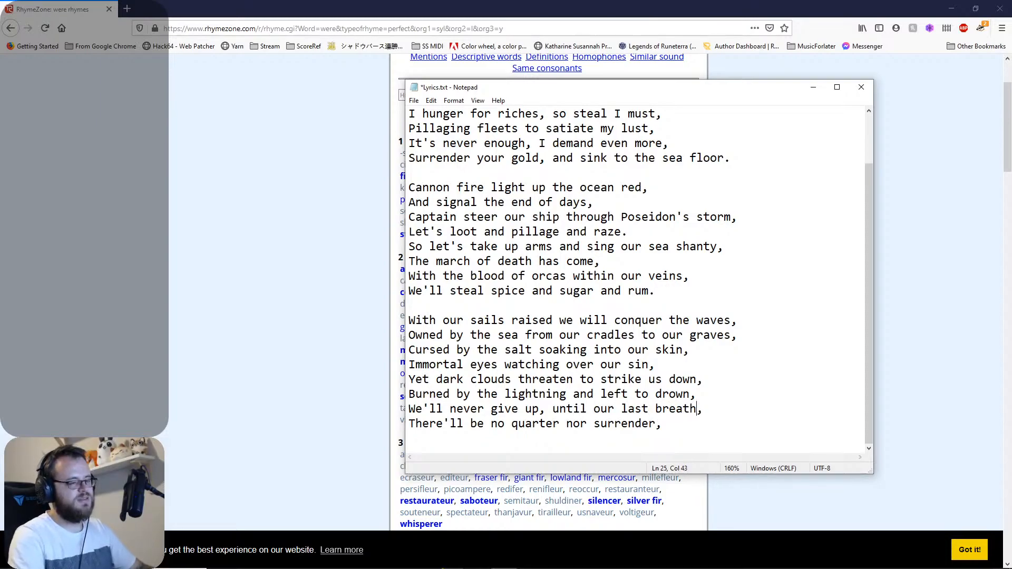
Replace the last lyric line with "For our only choice is the ocean or death." and insert "not" before "until" in the line above.
{"action": "left_click_drag", "start_coordinate": [678, 425], "coordinate": [403, 426]}
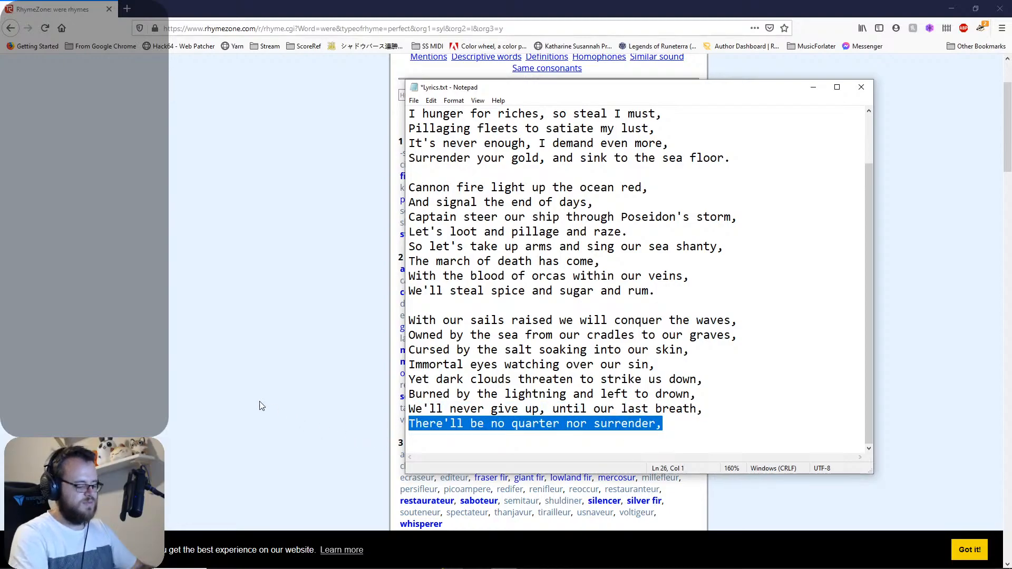
{"action": "type", "text": "For"}
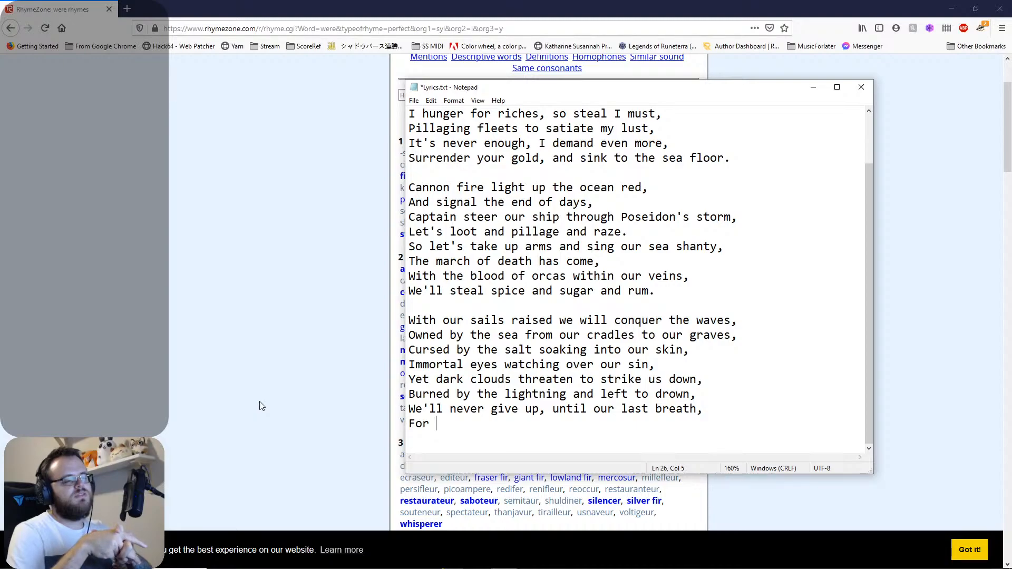
{"action": "type", "text": "our onl"}
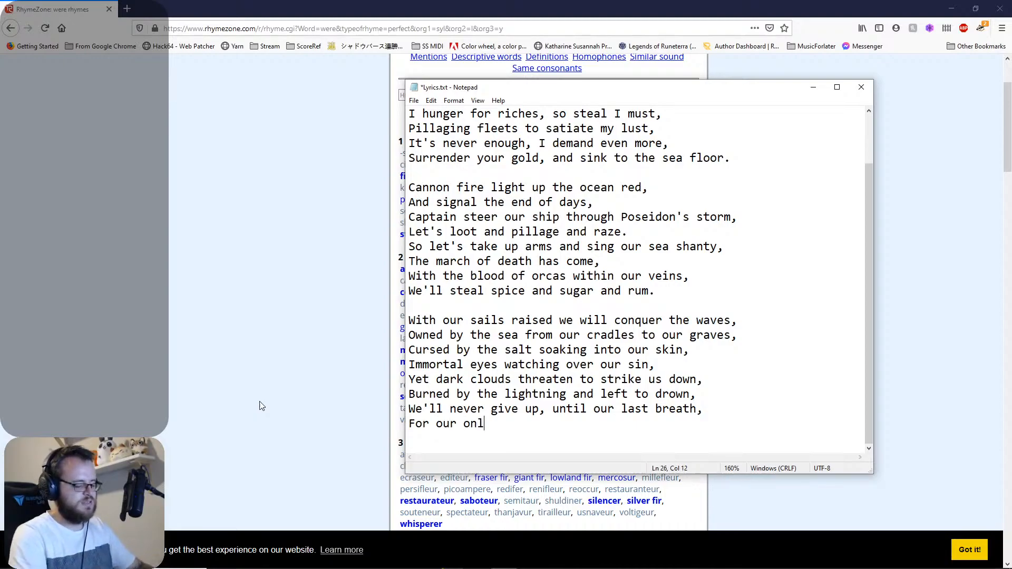
{"action": "type", "text": "y choice i"}
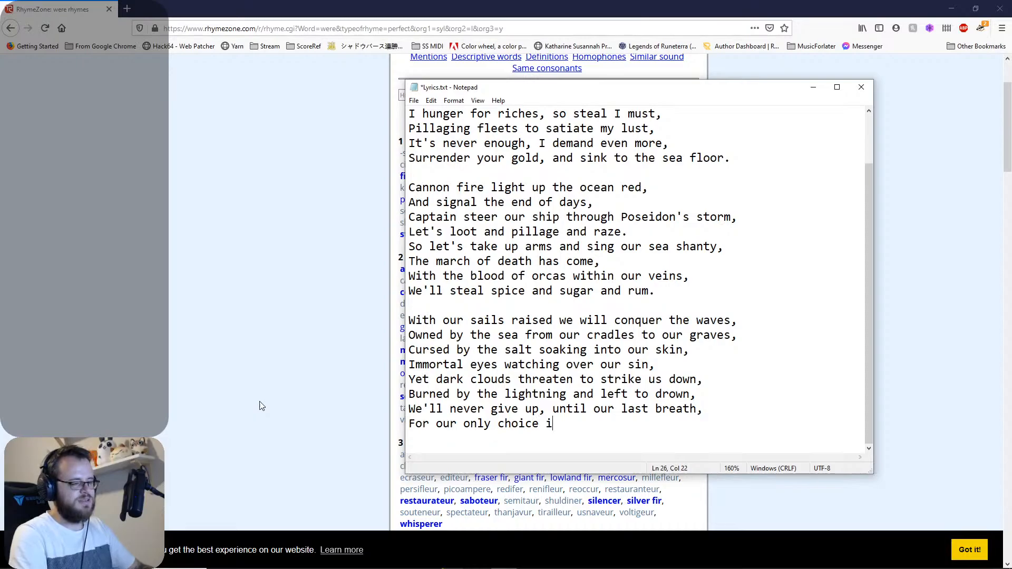
{"action": "type", "text": "s the o"}
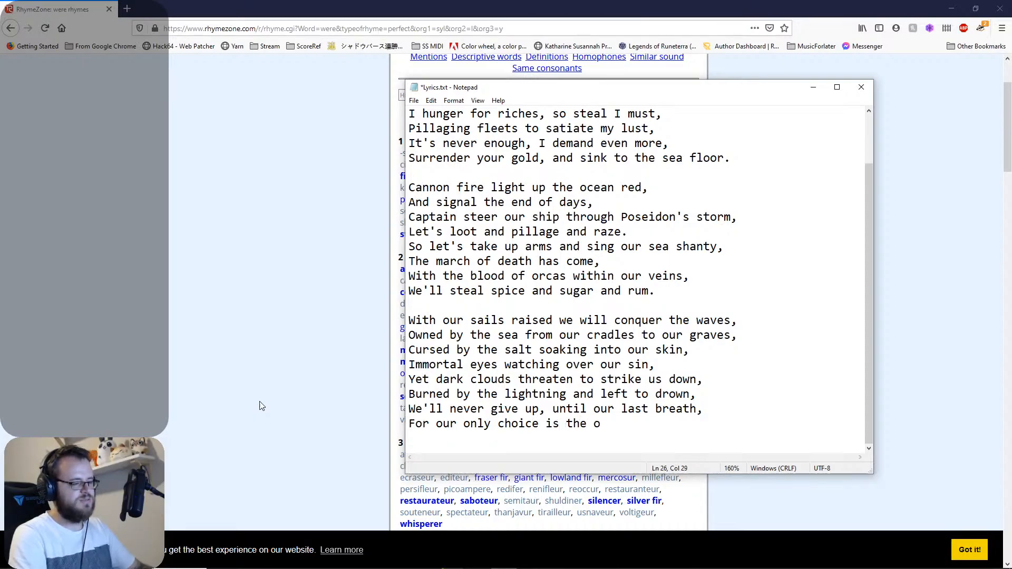
{"action": "key", "text": "BackSpace"}
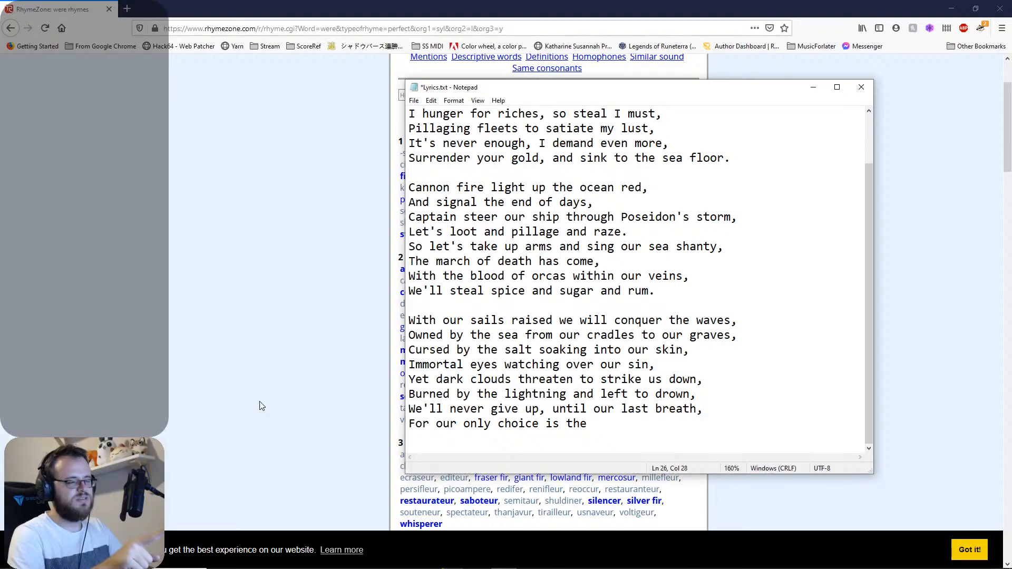
{"action": "type", "text": "ocean or"}
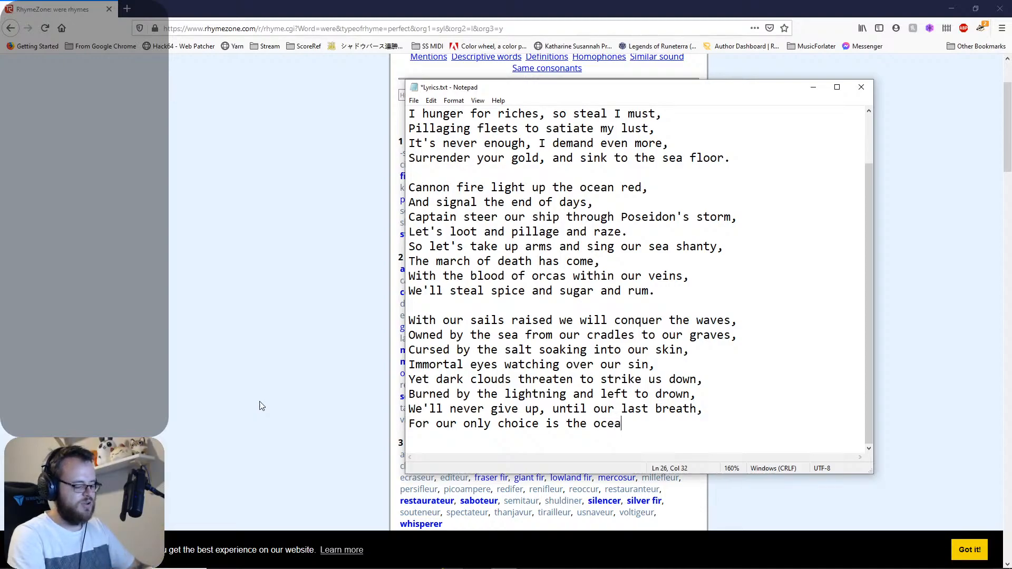
{"action": "type", "text": "th"}
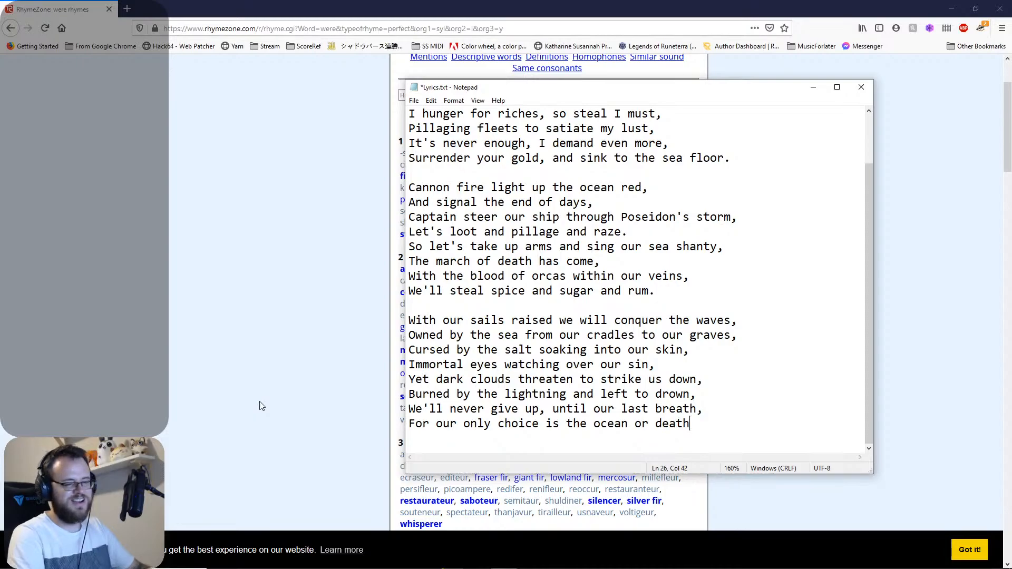
{"action": "type", "text": "."}
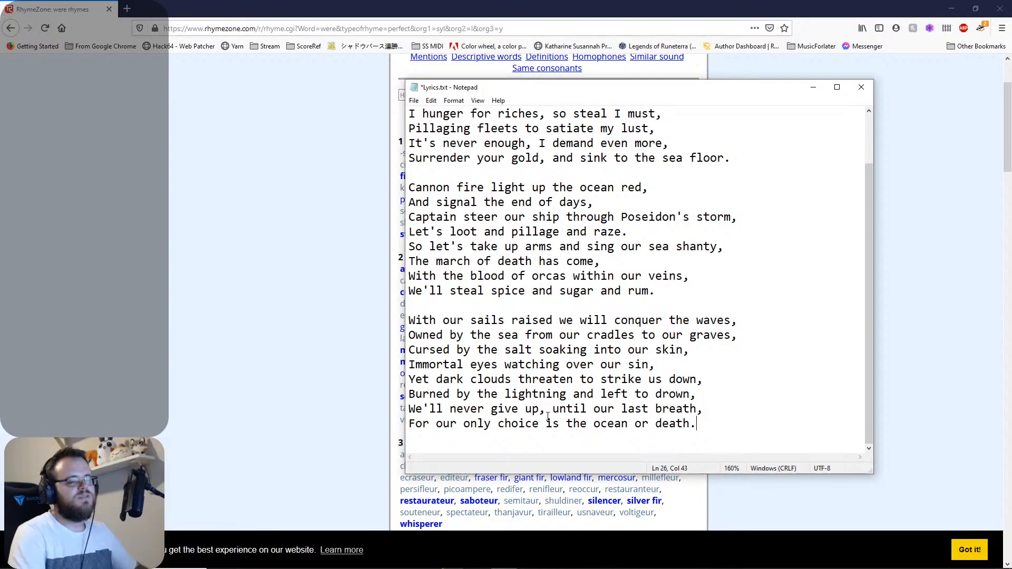
{"action": "type", "text": "not"}
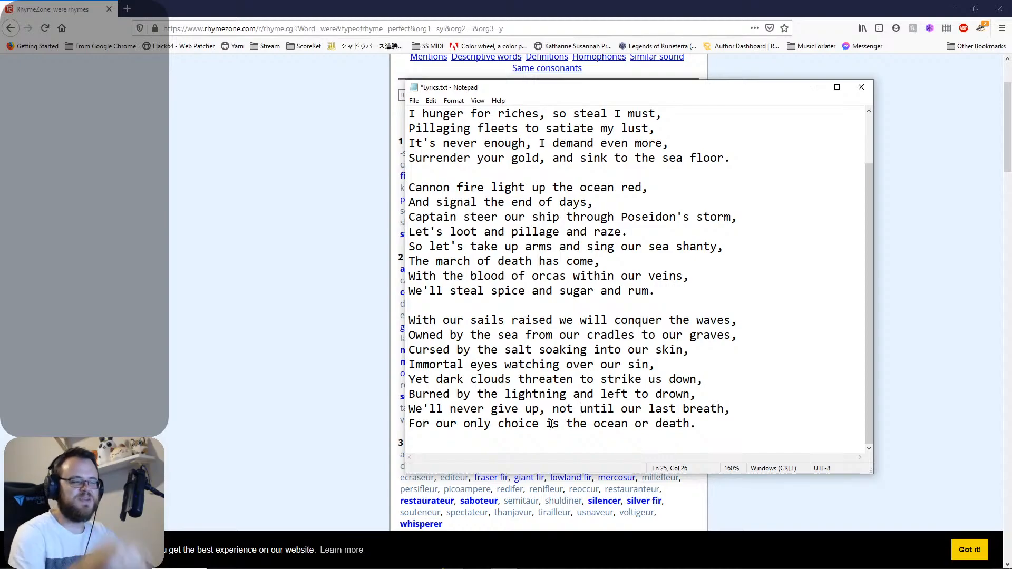
Switch to VOCALOID5 Editor and open the Main track's CYBER_DIVA_II part at the "I hunger for riches" notes from measure 119.
{"action": "left_click", "coordinate": [433, 562]}
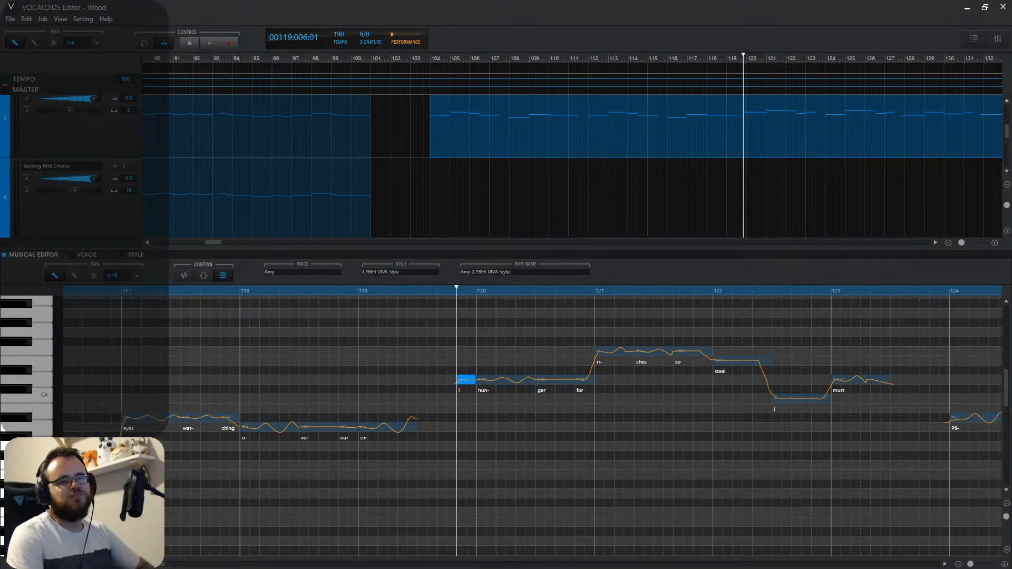
{"action": "key", "text": "alt+Tab"}
{"action": "left_click_drag", "start_coordinate": [636, 90], "coordinate": [1011, 100]}
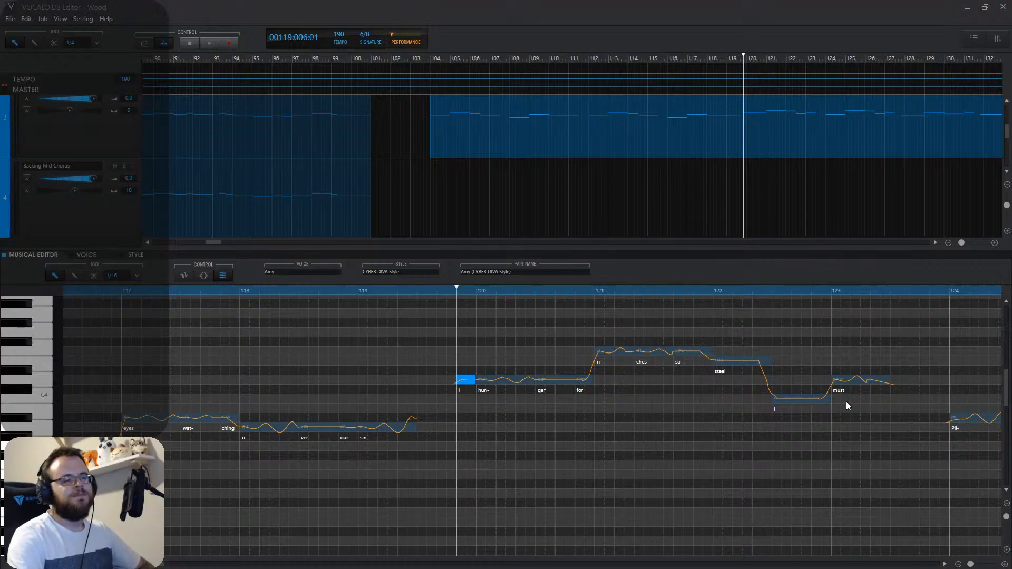
{"action": "scroll", "coordinate": [519, 137], "scroll_direction": "up", "scroll_amount": 3}
{"action": "left_click", "coordinate": [560, 149]}
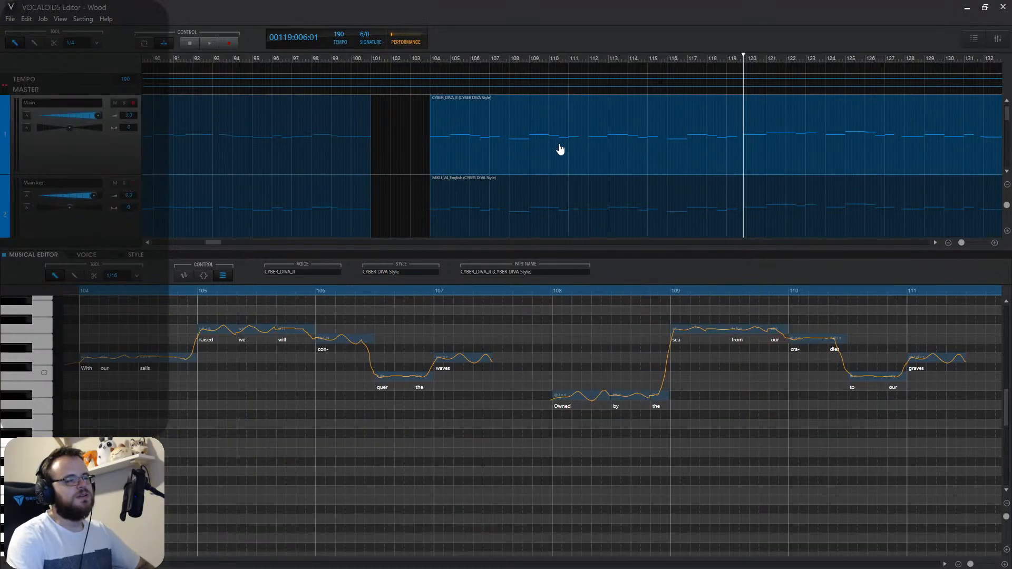
{"action": "left_click_drag", "start_coordinate": [148, 564], "coordinate": [157, 568]}
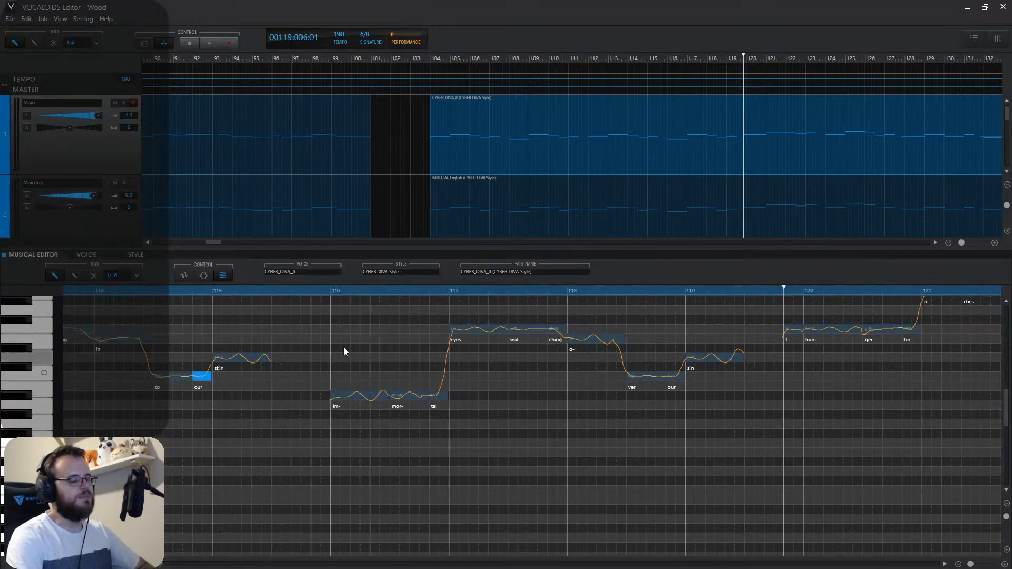
{"action": "left_click_drag", "start_coordinate": [157, 567], "coordinate": [159, 567]}
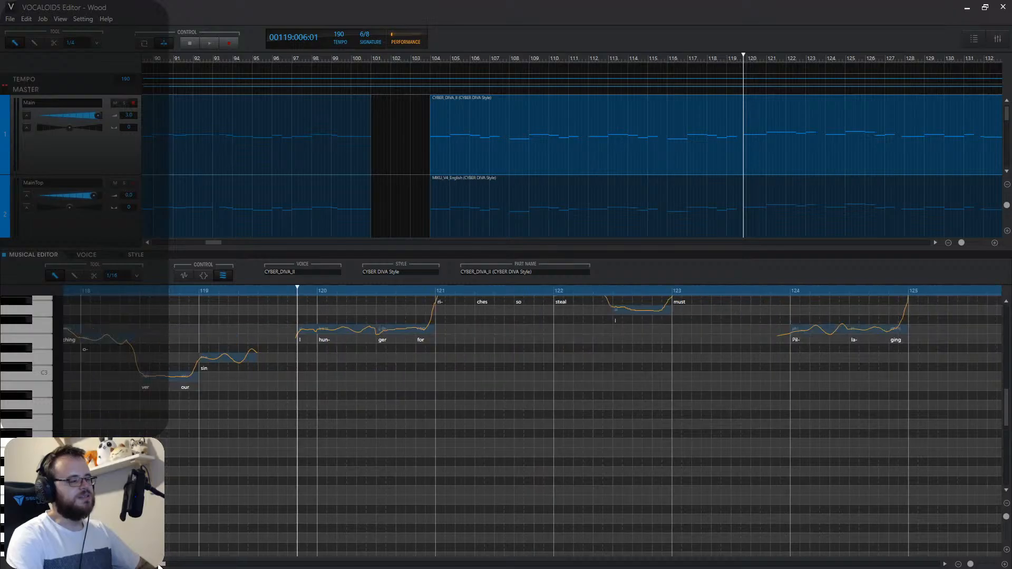
{"action": "scroll", "coordinate": [328, 429], "scroll_direction": "up", "scroll_amount": 4}
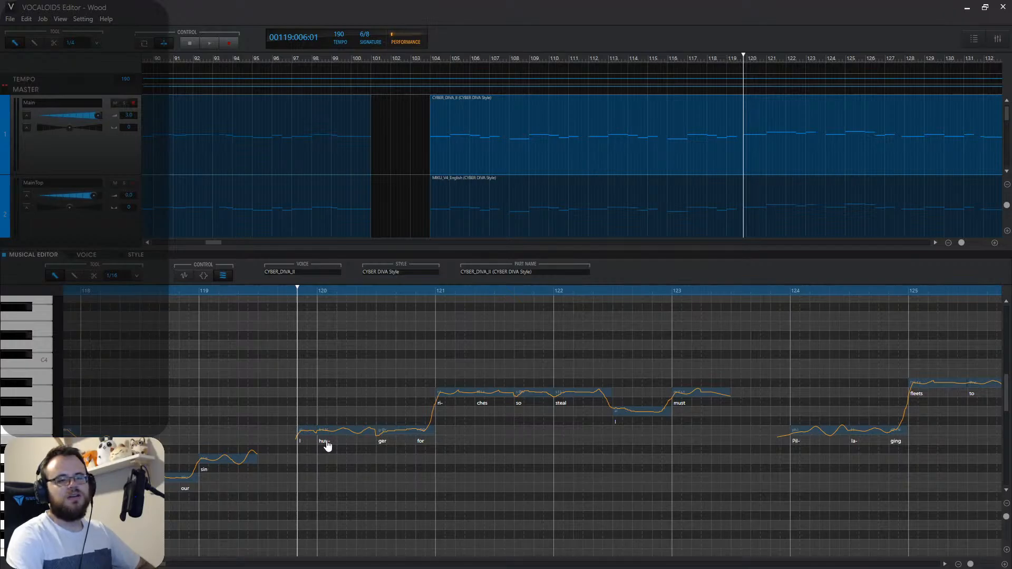
Delete the "for" note before measure 121 and lengthen the preceding "ger" note to fill the gap.
{"action": "left_click", "coordinate": [424, 432]}
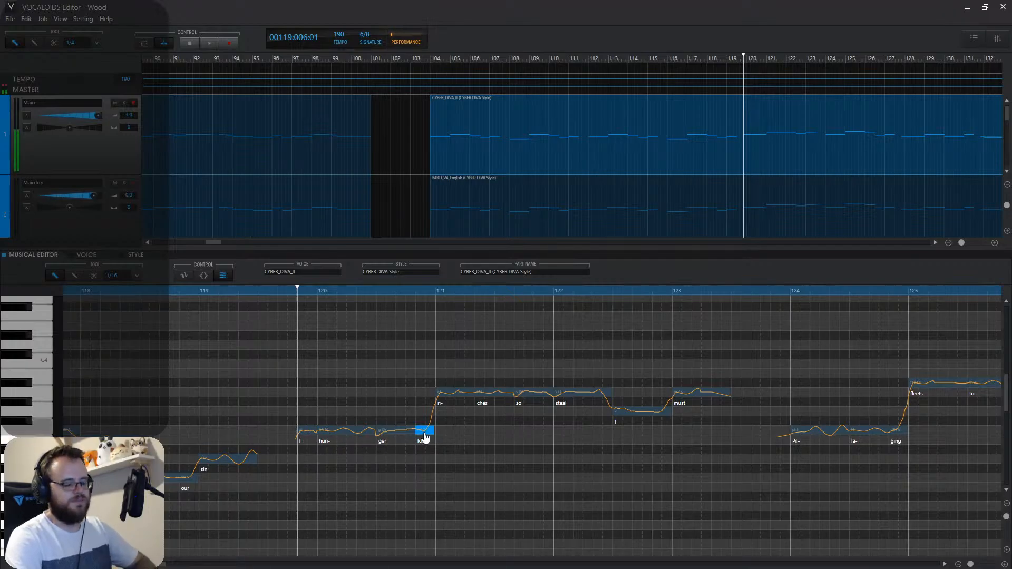
{"action": "key", "text": "Delete"}
{"action": "left_click", "coordinate": [413, 431]}
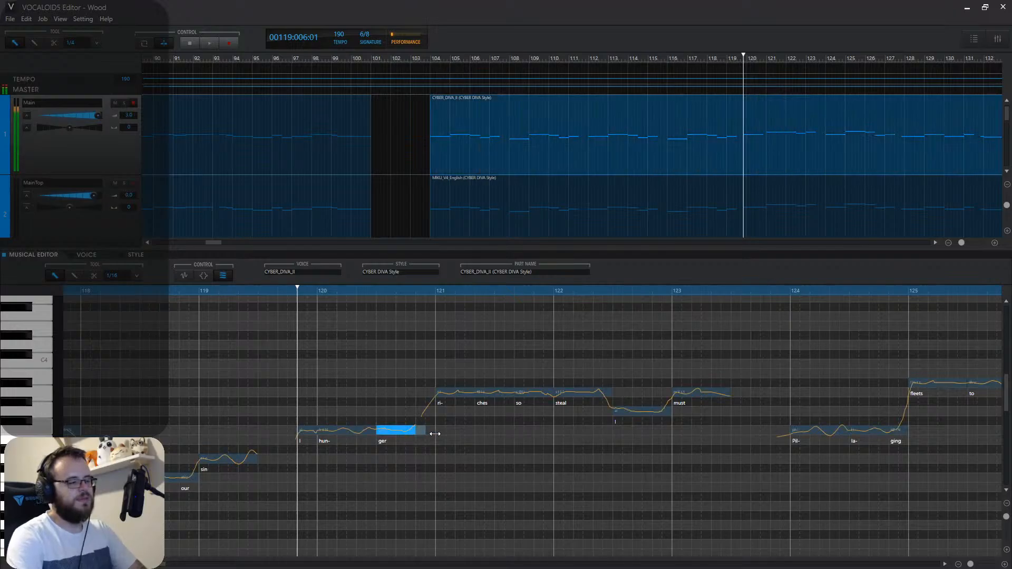
{"action": "left_click_drag", "start_coordinate": [416, 431], "coordinate": [435, 433]}
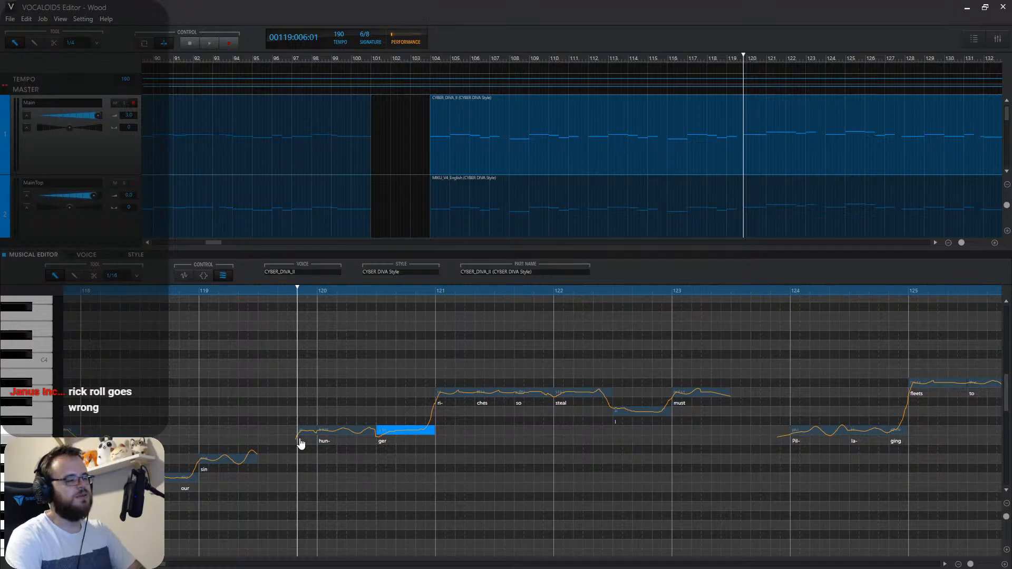
Enter the lyric "Yet dark clouds threaten to strike us down" across the notes starting from the "I" before measure 120.
{"action": "double_click", "coordinate": [301, 437]}
{"action": "type", "text": "Yet"}
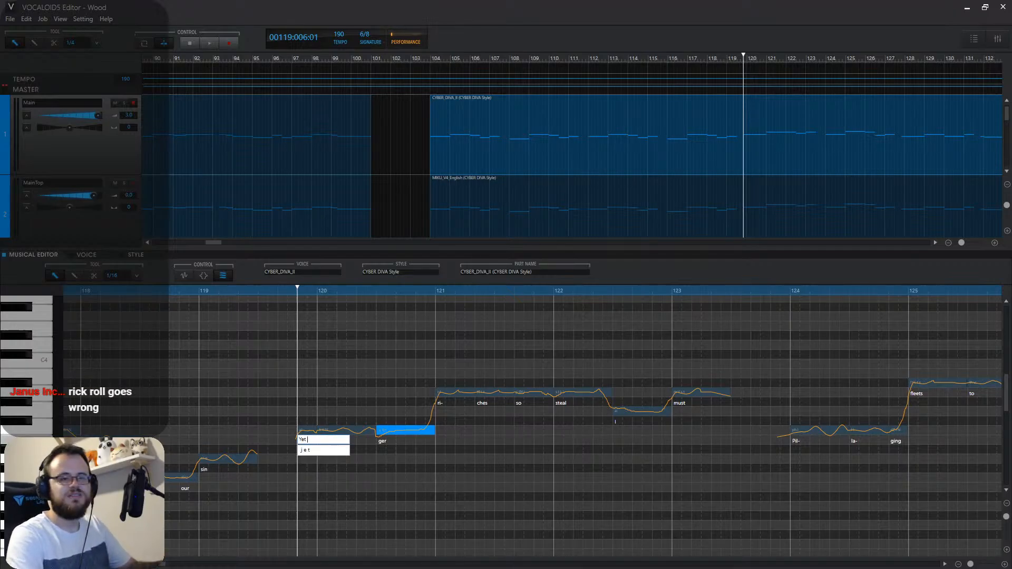
{"action": "type", "text": " dark c"}
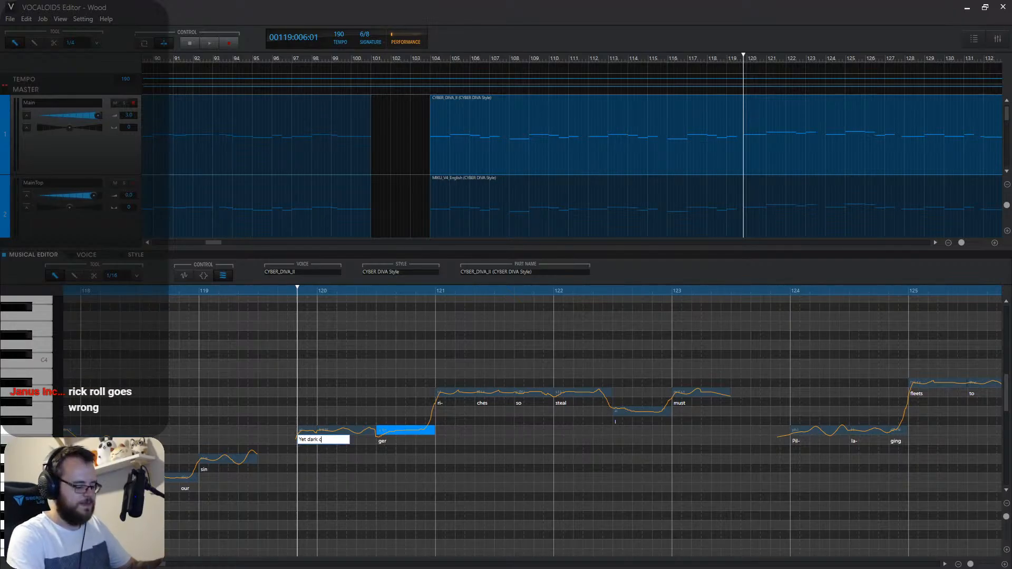
{"action": "type", "text": "louds threa"}
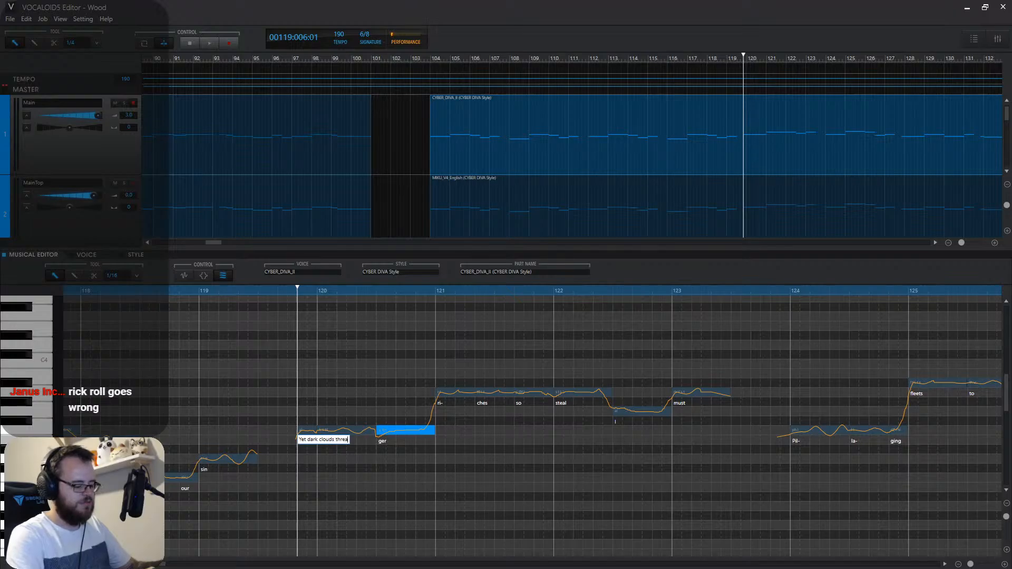
{"action": "type", "text": "ten to strike"}
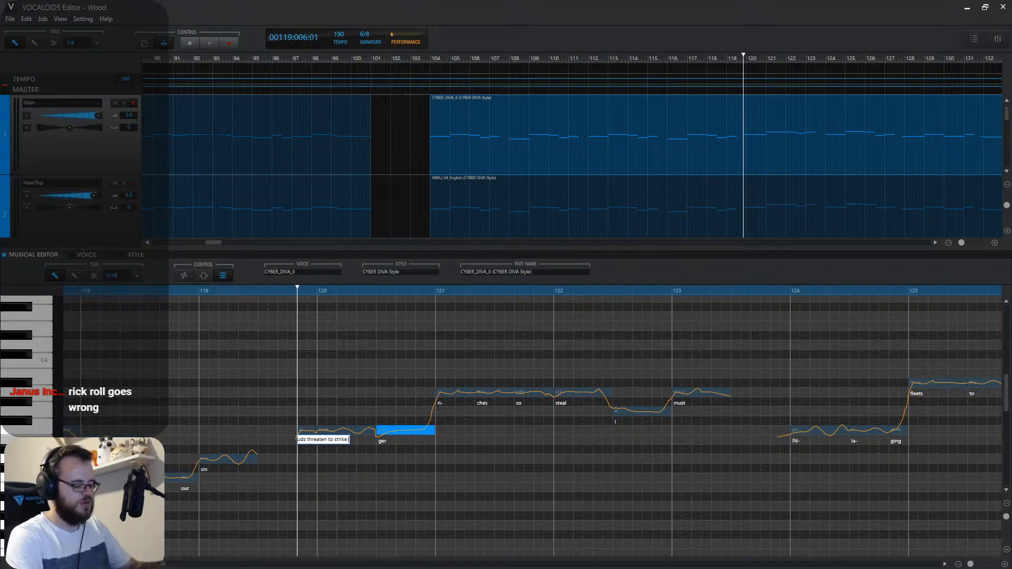
{"action": "type", "text": " us down"}
{"action": "key", "text": "Return"}
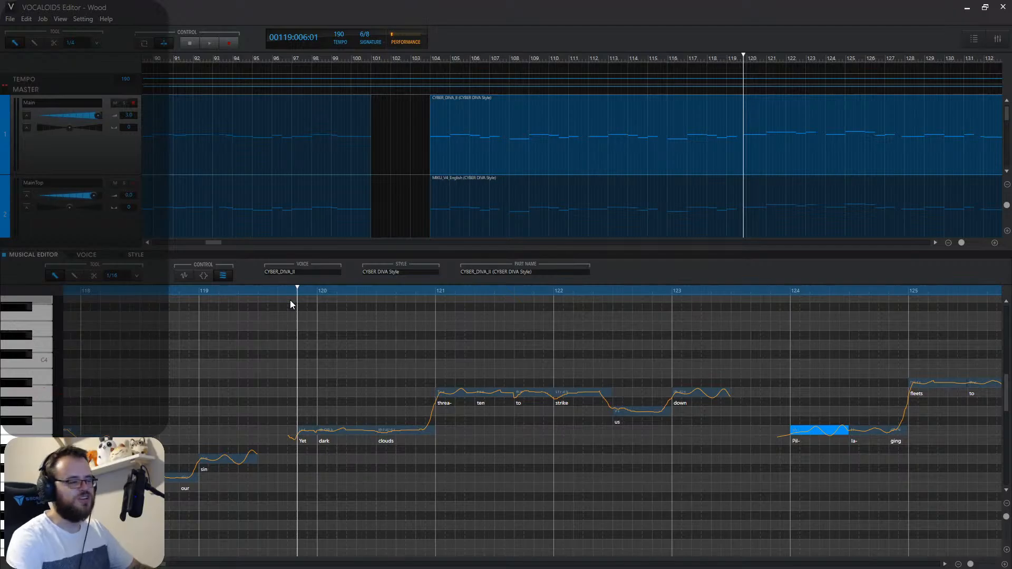
Play back the start of the "Yet dark clouds" phrase and return the playhead to its beginning.
{"action": "key", "text": "space"}
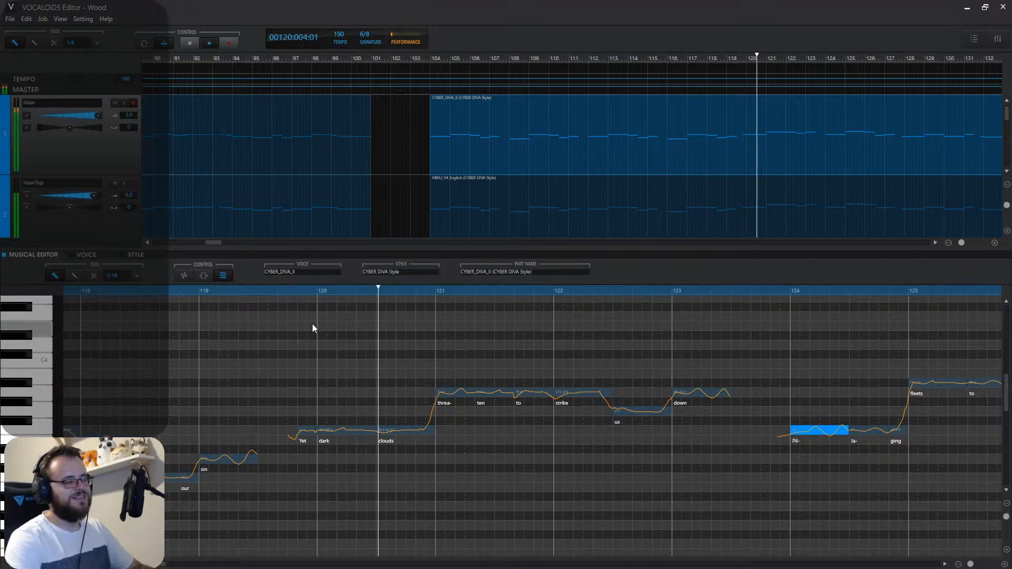
{"action": "key", "text": "space"}
{"action": "left_click", "coordinate": [305, 289]}
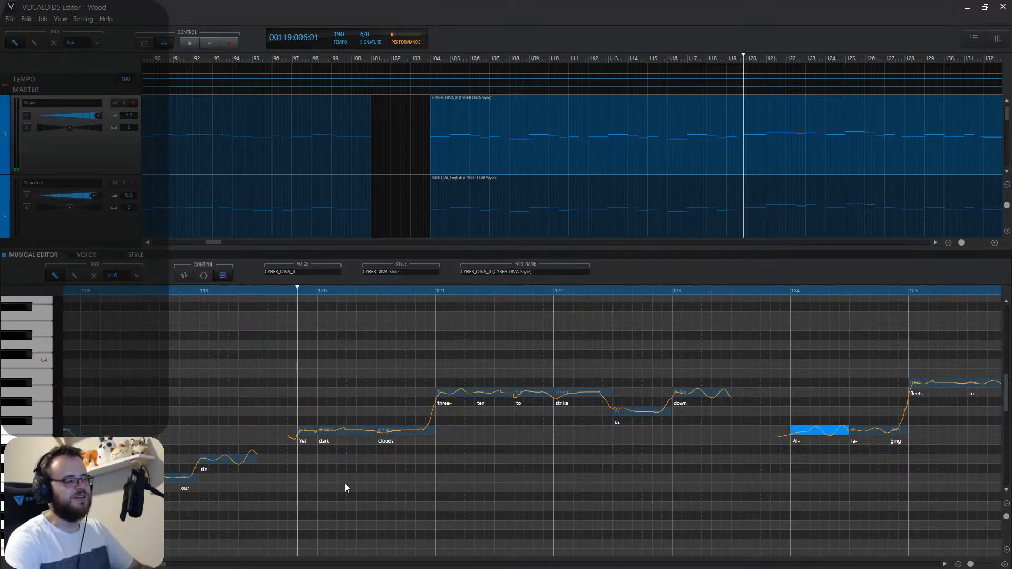
Delete the "she" and "my" notes in measure 126 and lengthen the "say" and "ate" notes to fill the gaps.
{"action": "scroll", "coordinate": [158, 566], "scroll_direction": "right", "scroll_amount": 3}
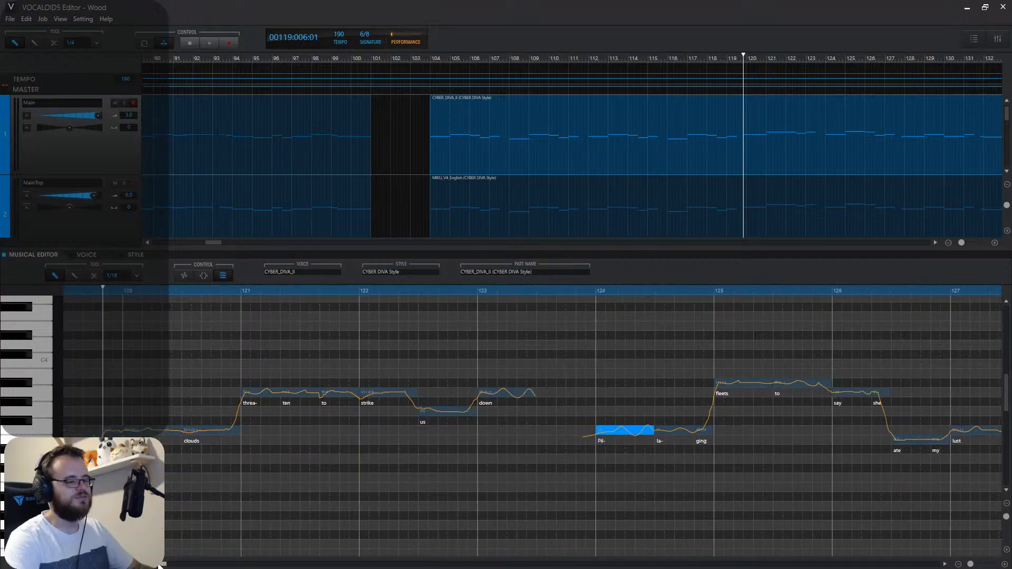
{"action": "scroll", "coordinate": [159, 566], "scroll_direction": "right", "scroll_amount": 4}
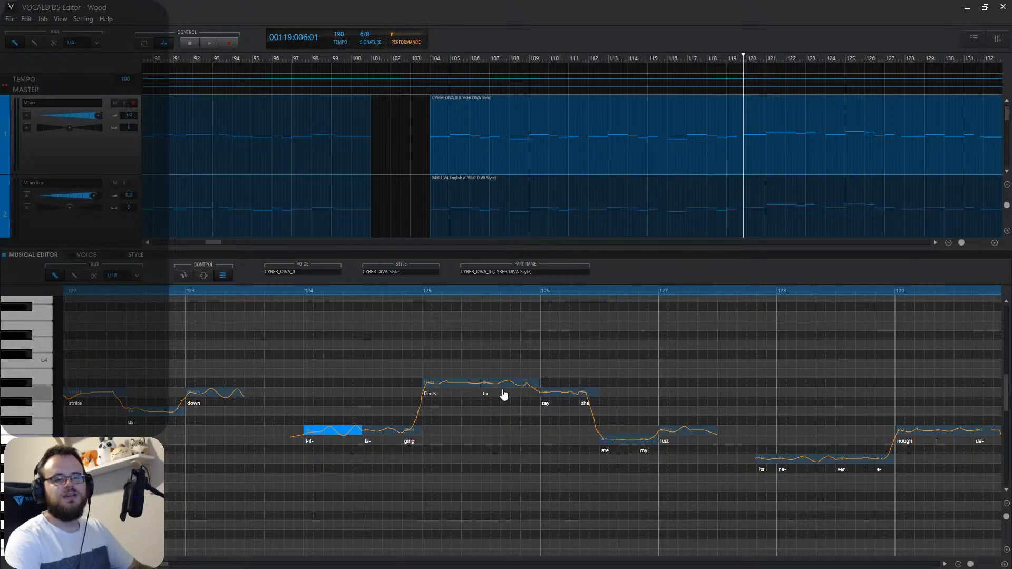
{"action": "left_click", "coordinate": [647, 438]}
{"action": "left_click", "coordinate": [586, 393], "text": "ctrl"}
{"action": "key", "text": "Delete"}
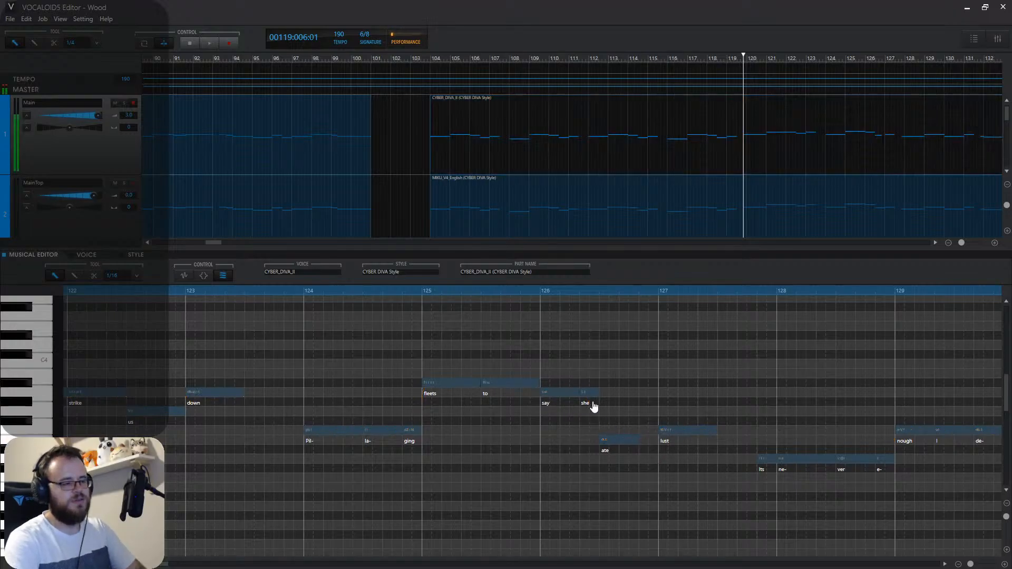
{"action": "left_click_drag", "start_coordinate": [570, 372], "coordinate": [658, 440]}
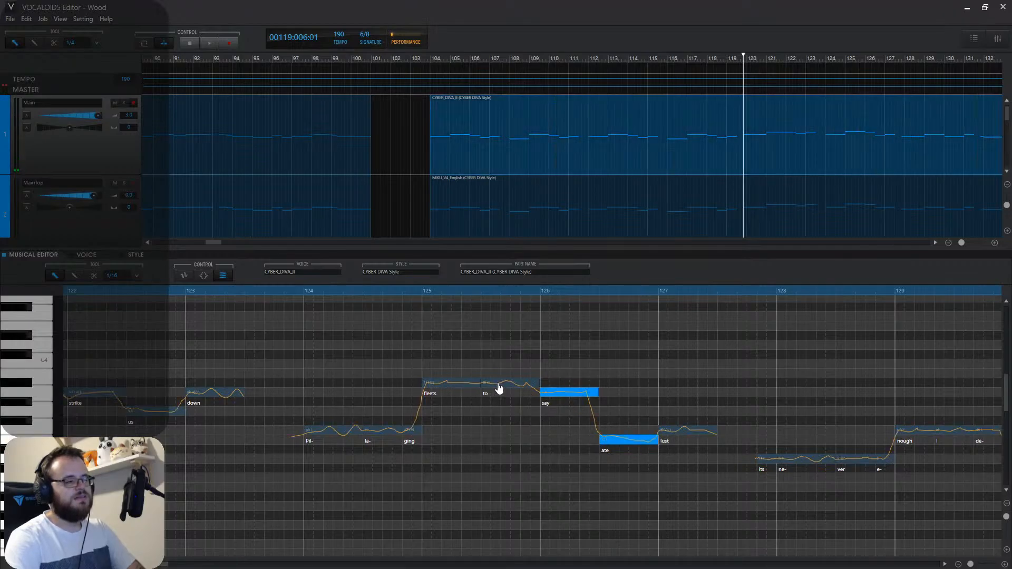
Split the "to" note in measure 125 to make a short extra note just before measure 126.
{"action": "left_click", "coordinate": [518, 386]}
{"action": "left_click", "coordinate": [93, 276]}
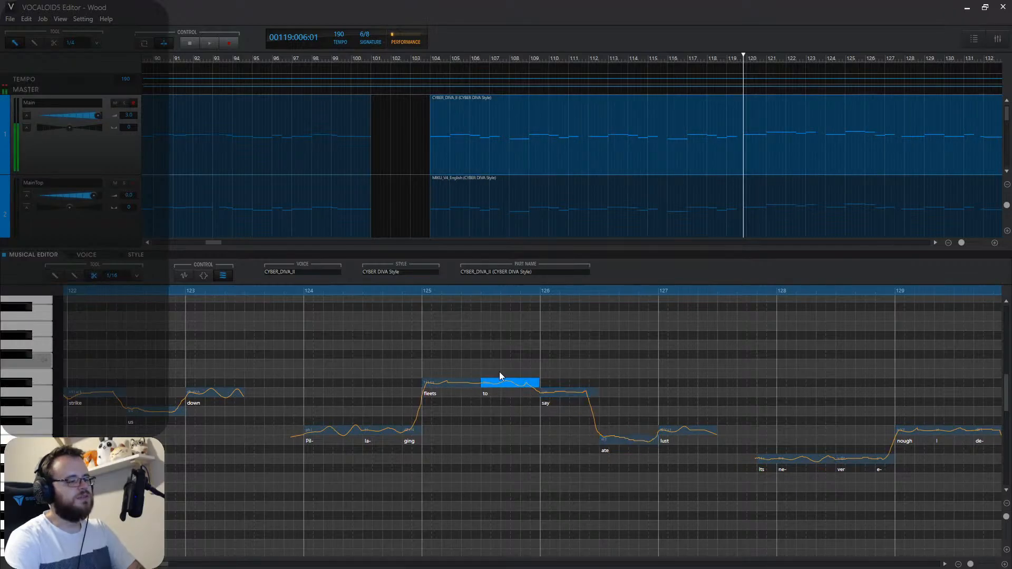
{"action": "left_click", "coordinate": [523, 385]}
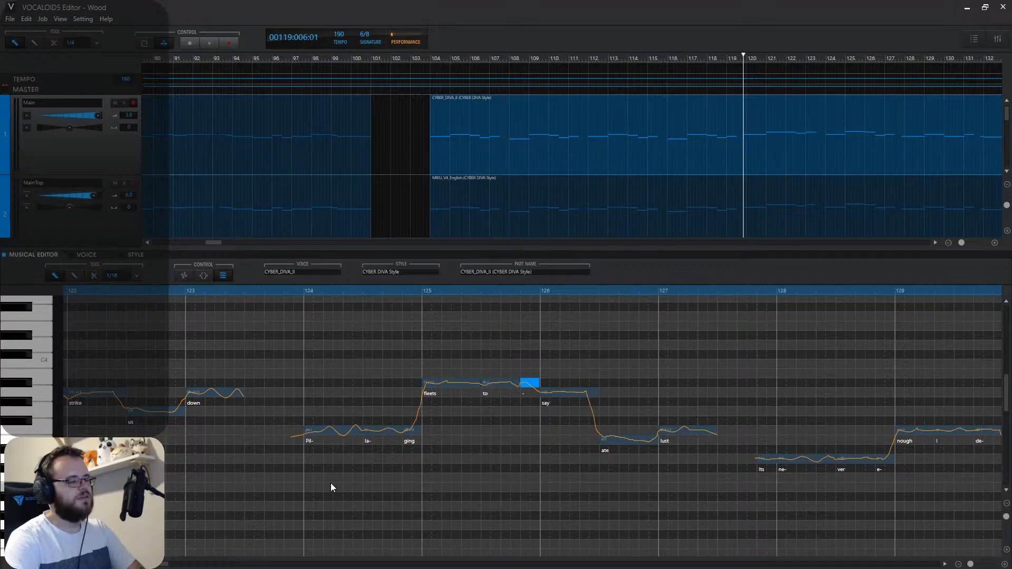
Enter the lyric "Burned by the lightning and left to drown" across the notes starting at measure 124.
{"action": "double_click", "coordinate": [312, 441]}
{"action": "type", "text": "Burn"}
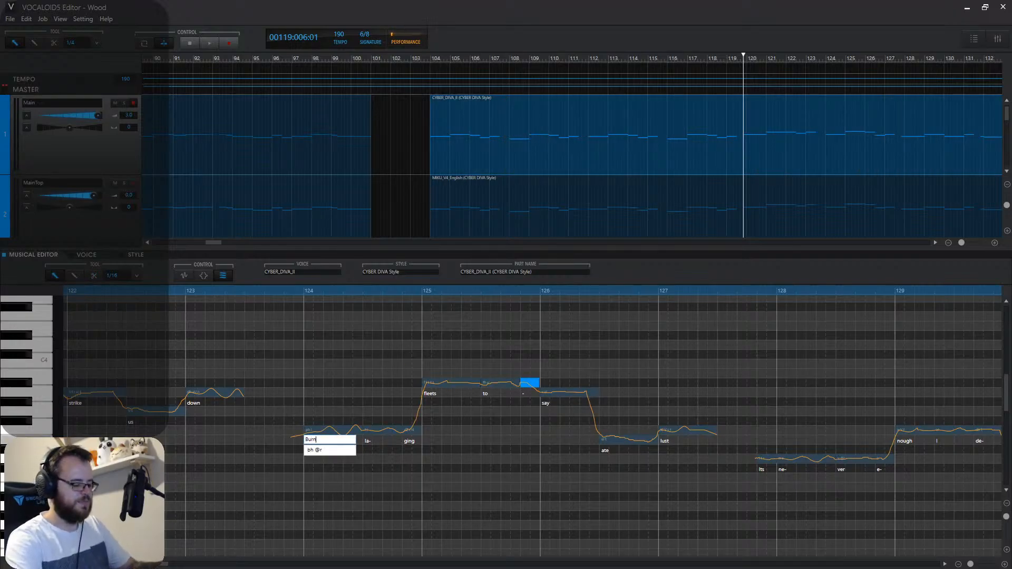
{"action": "type", "text": "ed by the lightn"}
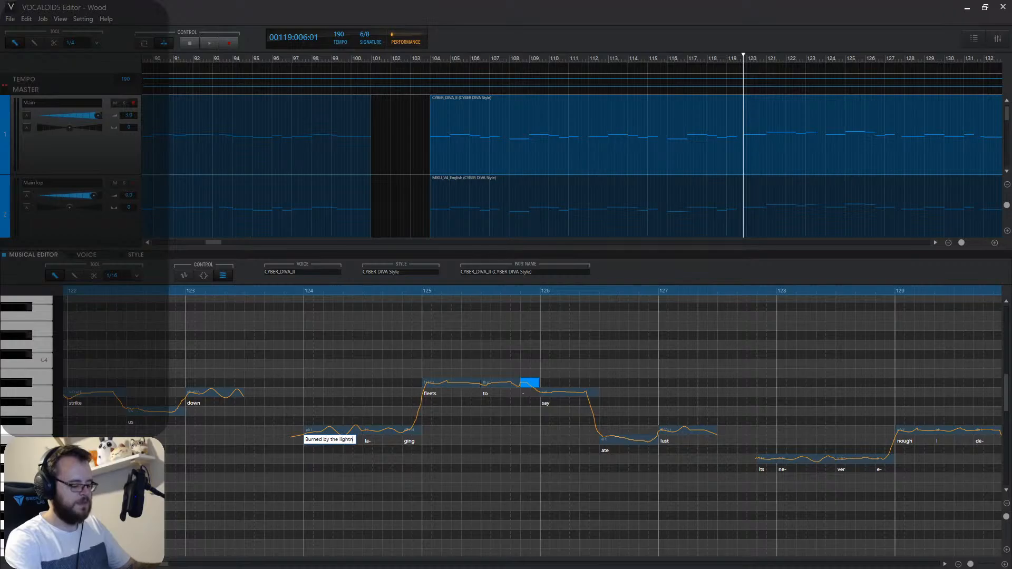
{"action": "type", "text": "ing and left t"}
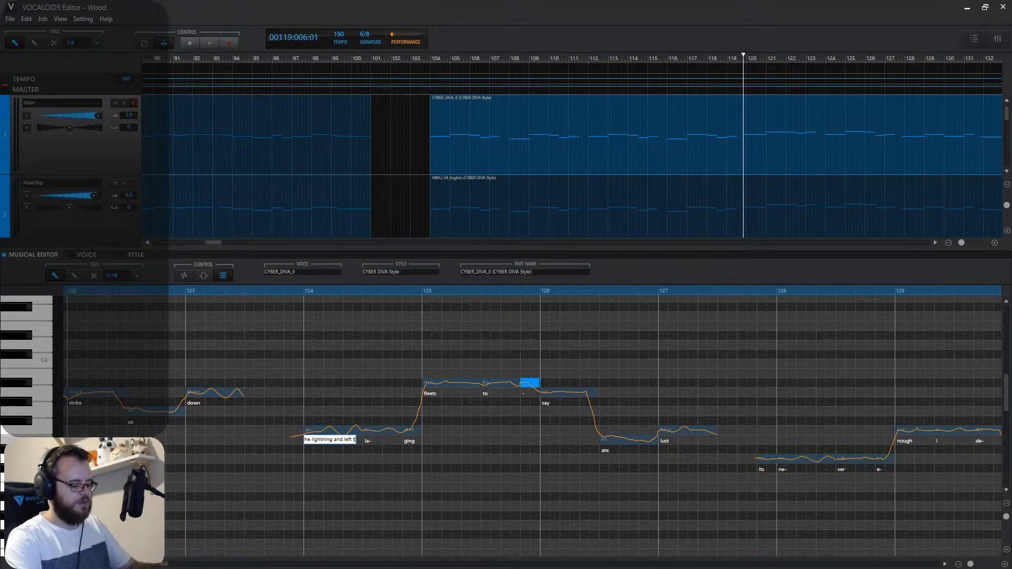
{"action": "type", "text": "o drown"}
{"action": "key", "text": "Return"}
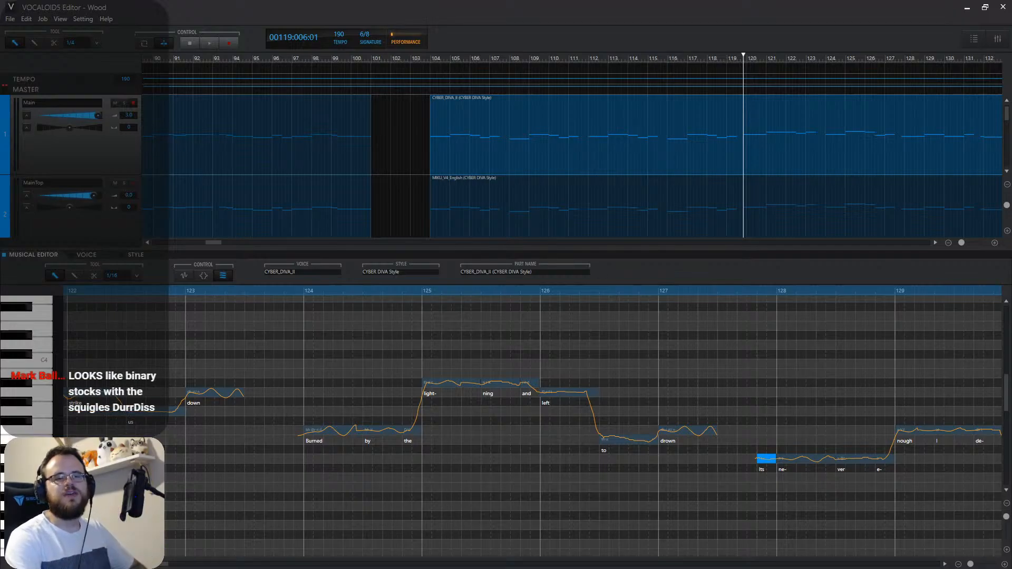
Switch to the Notepad lyrics and replace "lightning" with "thunder" in the "Burned by the" line.
{"action": "key", "text": "alt+Tab"}
{"action": "left_click_drag", "start_coordinate": [662, 122], "coordinate": [598, 85]}
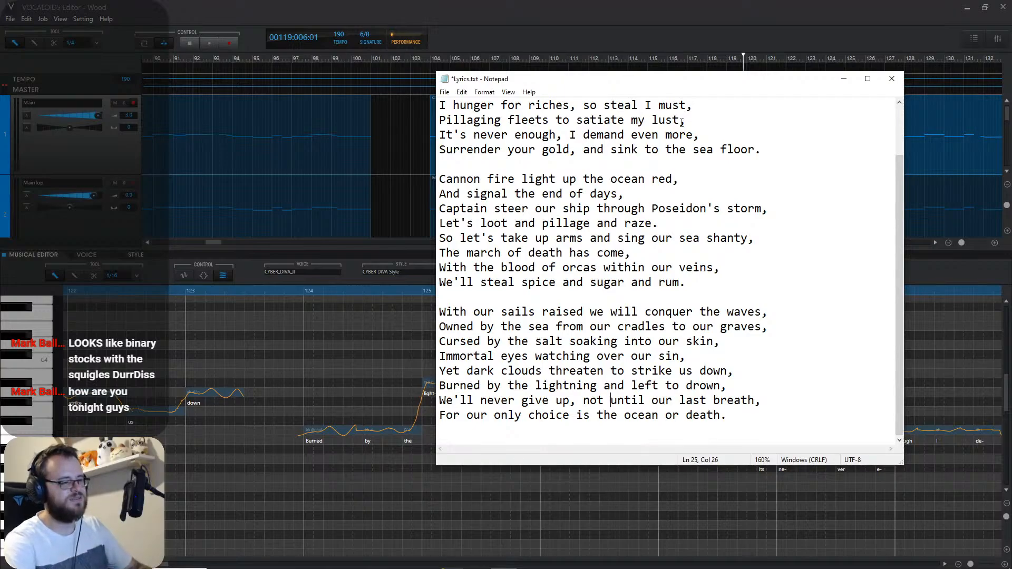
{"action": "left_click", "coordinate": [599, 401]}
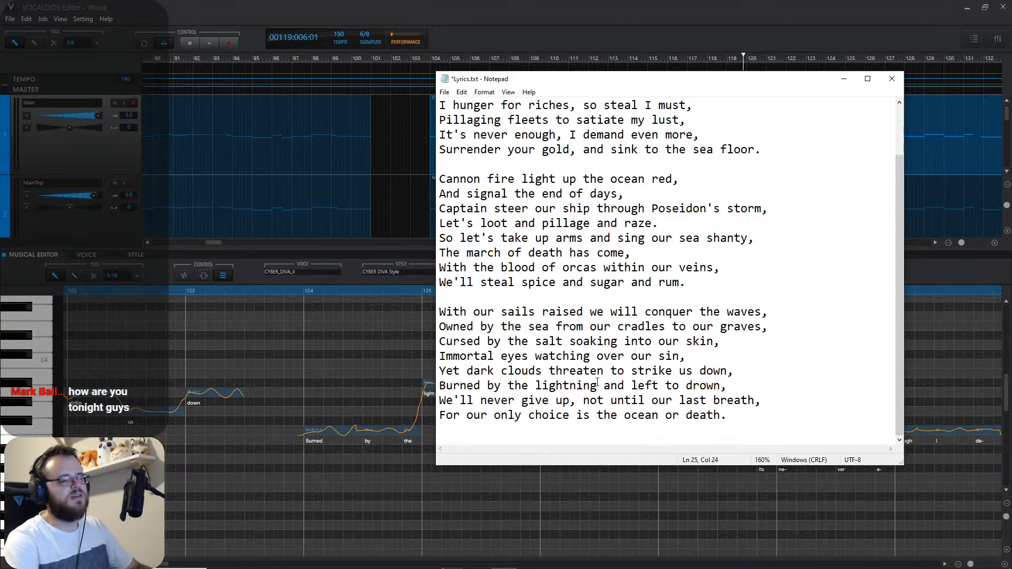
{"action": "left_click_drag", "start_coordinate": [597, 386], "coordinate": [536, 387]}
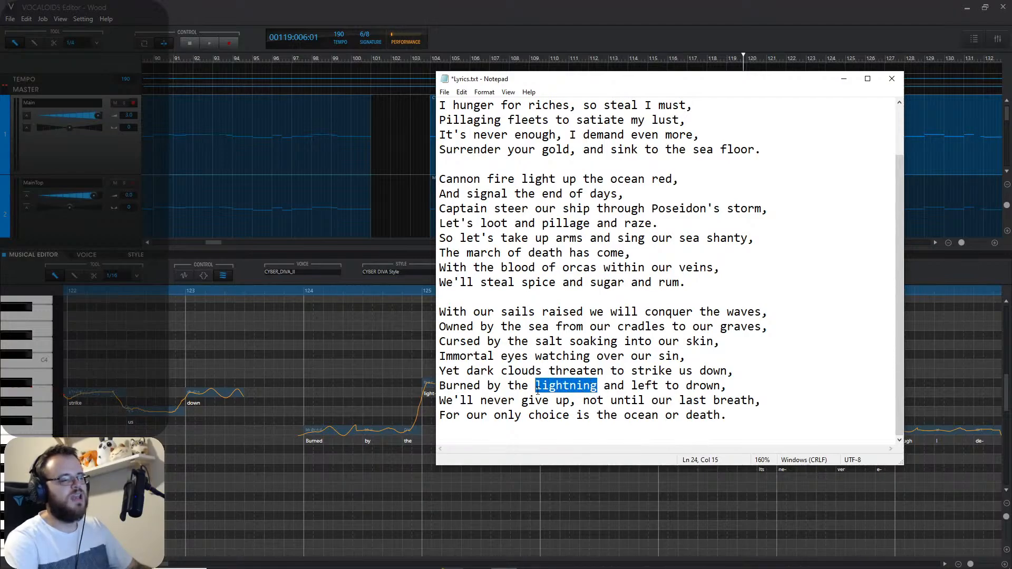
{"action": "type", "text": "thunder"}
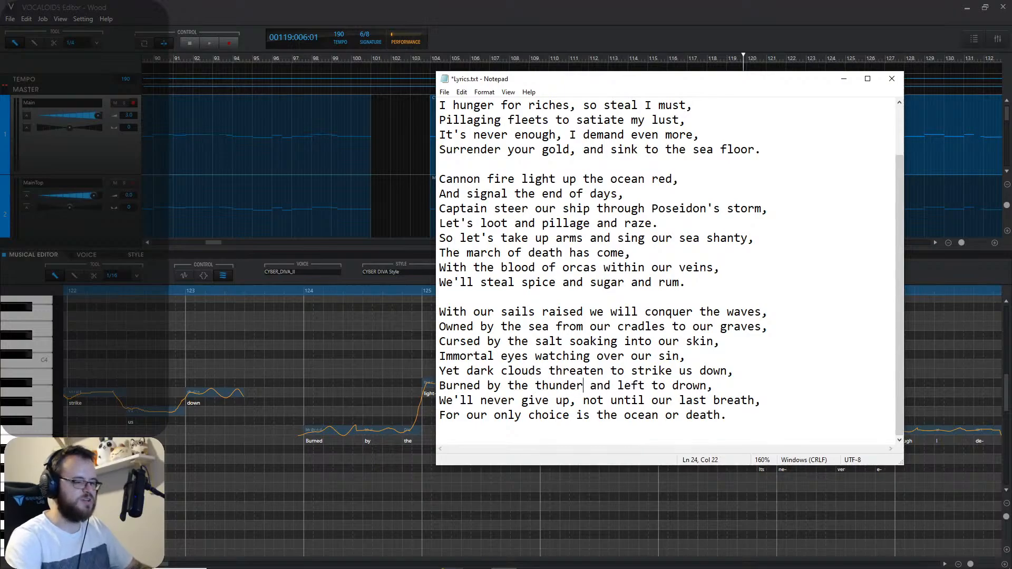
Switch back to VOCALOID5 Editor and change the two "lightning" notes in measure 125 to "thun-der".
{"action": "left_click", "coordinate": [566, 6]}
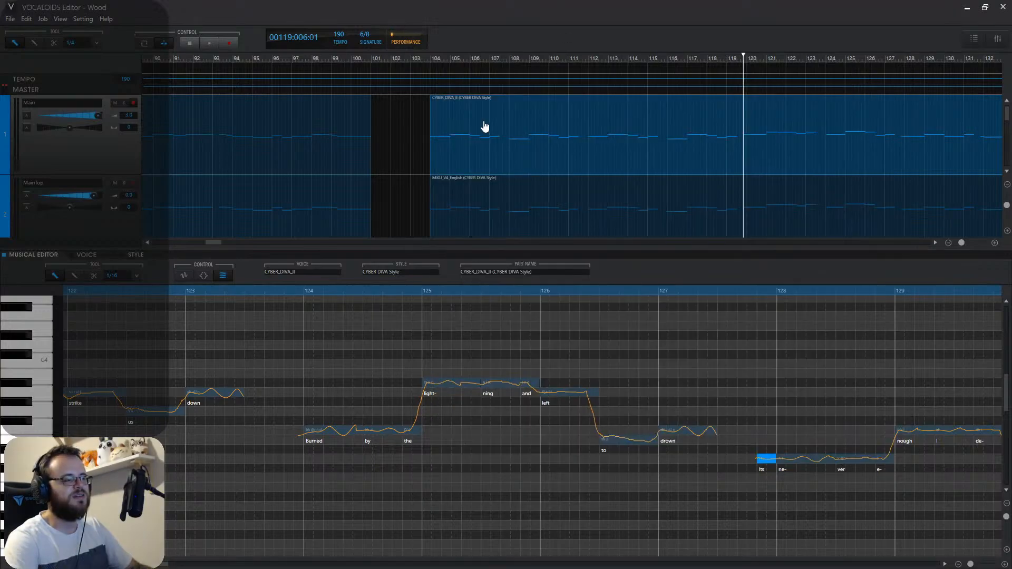
{"action": "double_click", "coordinate": [420, 387]}
{"action": "type", "text": "thun-der"}
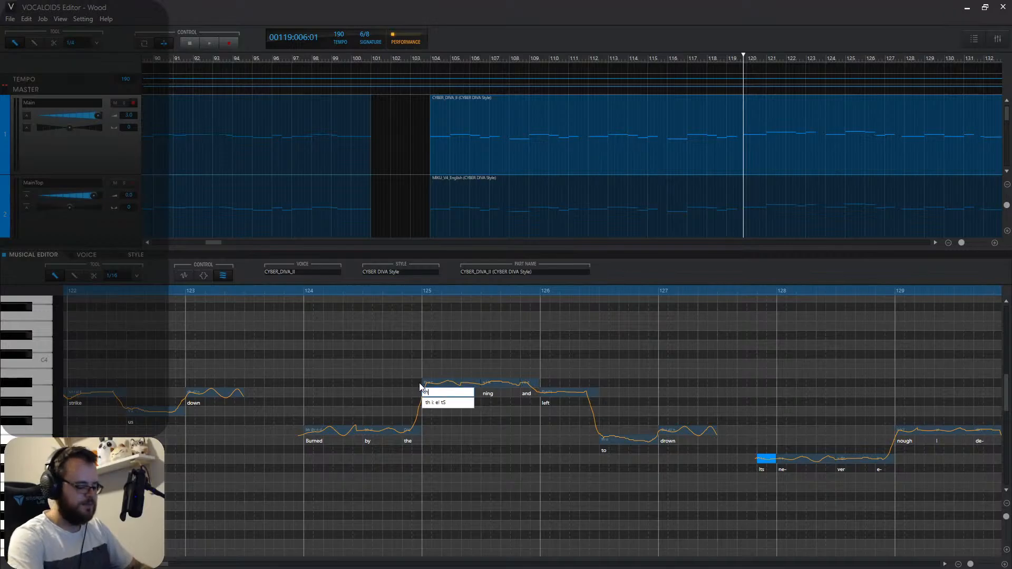
{"action": "key", "text": "Return"}
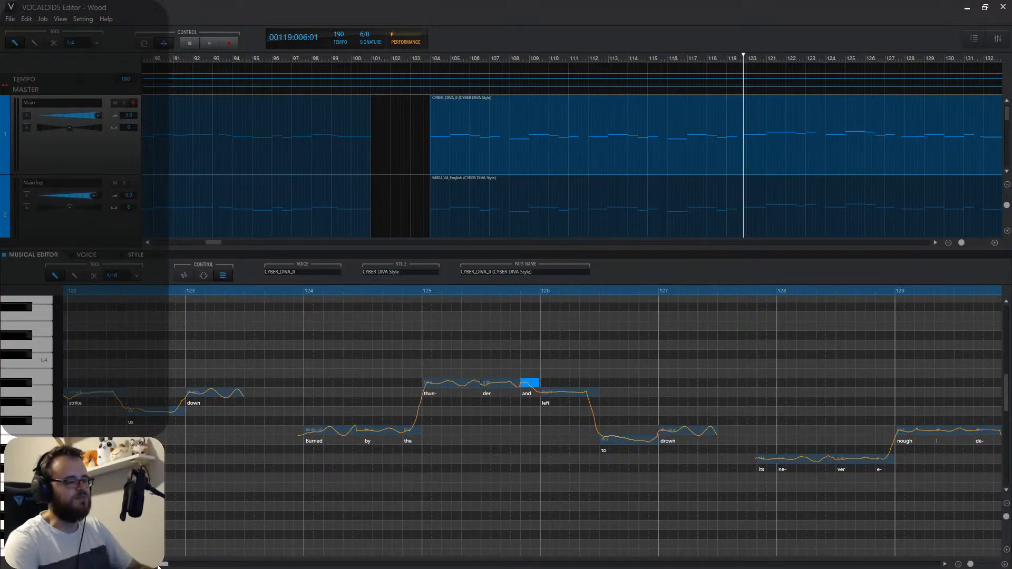
Check the next line in the Notepad lyrics, and change the "Its" note before measure 128 to "we'll" in VOCALOID5 Editor.
{"action": "left_click_drag", "start_coordinate": [157, 565], "coordinate": [162, 566]}
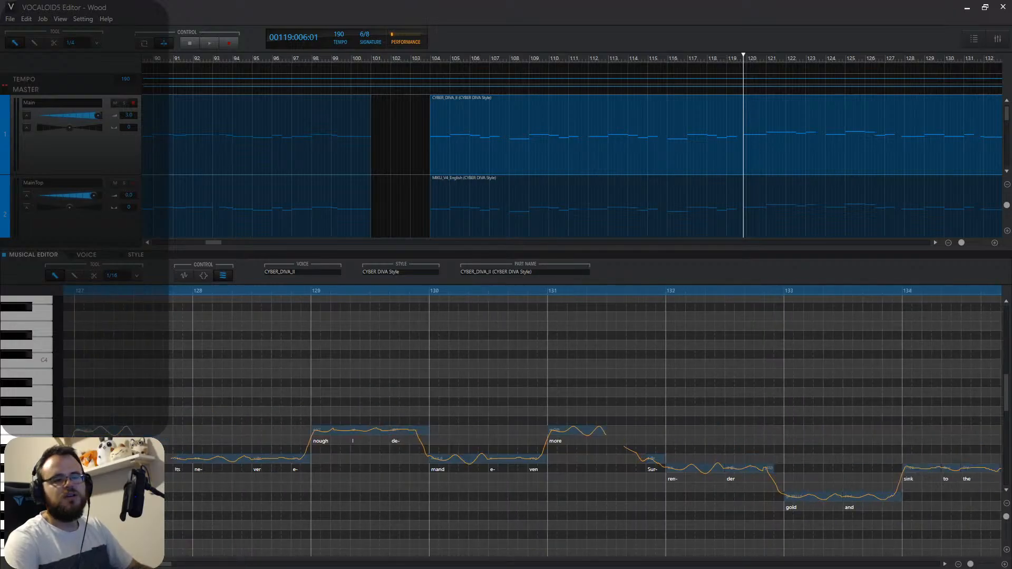
{"action": "key", "text": "alt+Tab"}
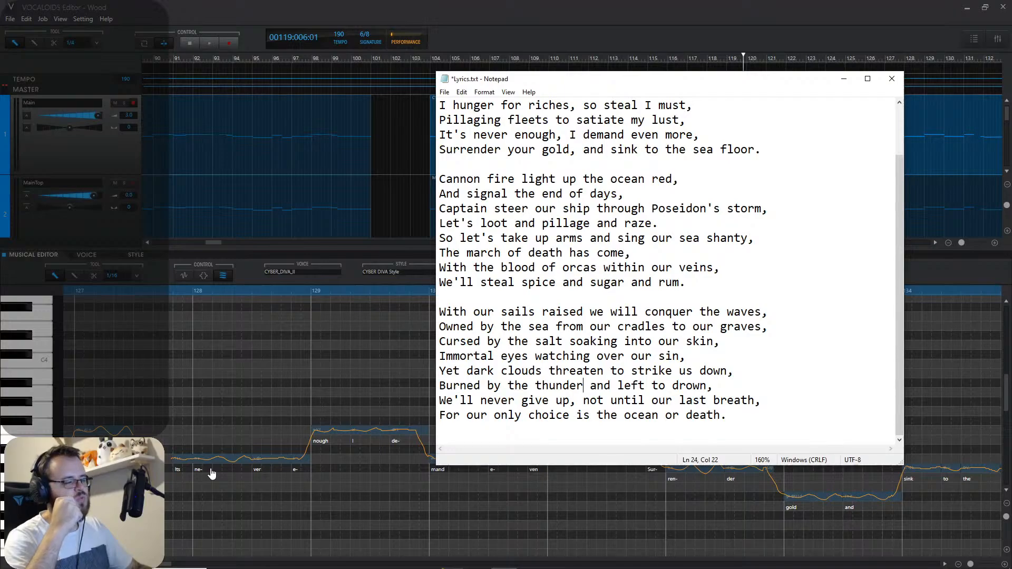
{"action": "left_click", "coordinate": [186, 480]}
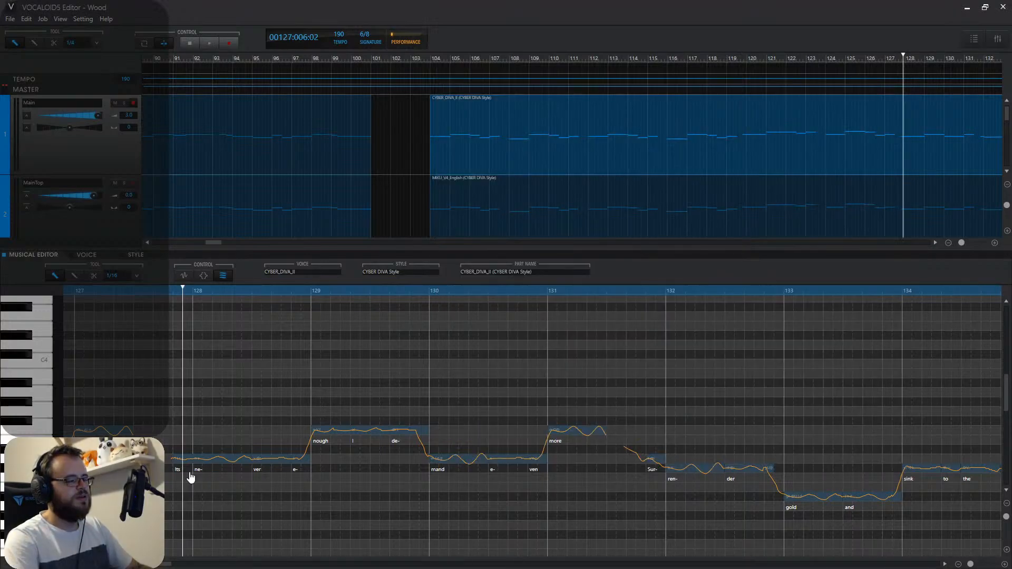
{"action": "double_click", "coordinate": [191, 477]}
{"action": "type", "text": "w"}
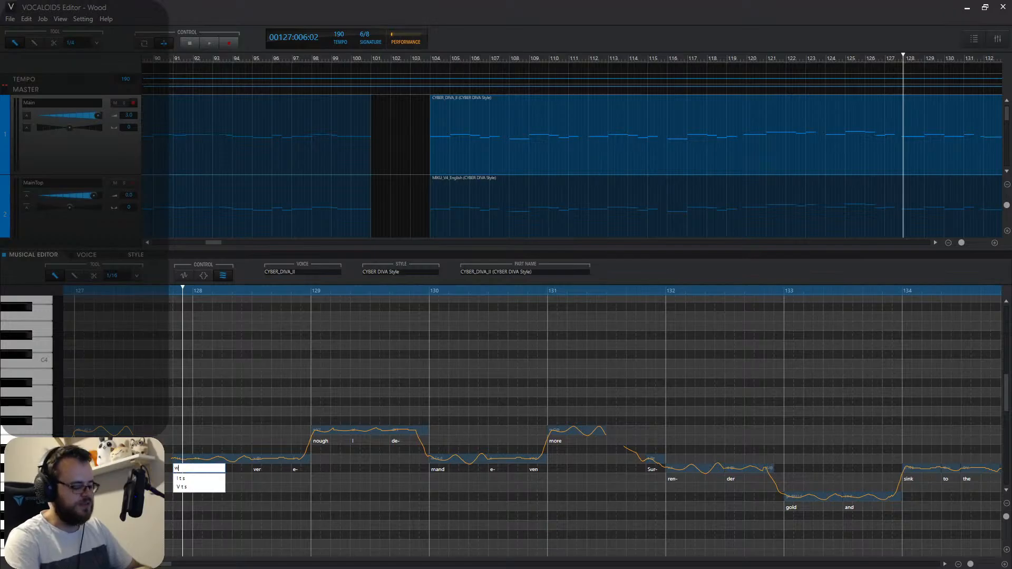
{"action": "type", "text": "e'll"}
{"action": "key", "text": "Return"}
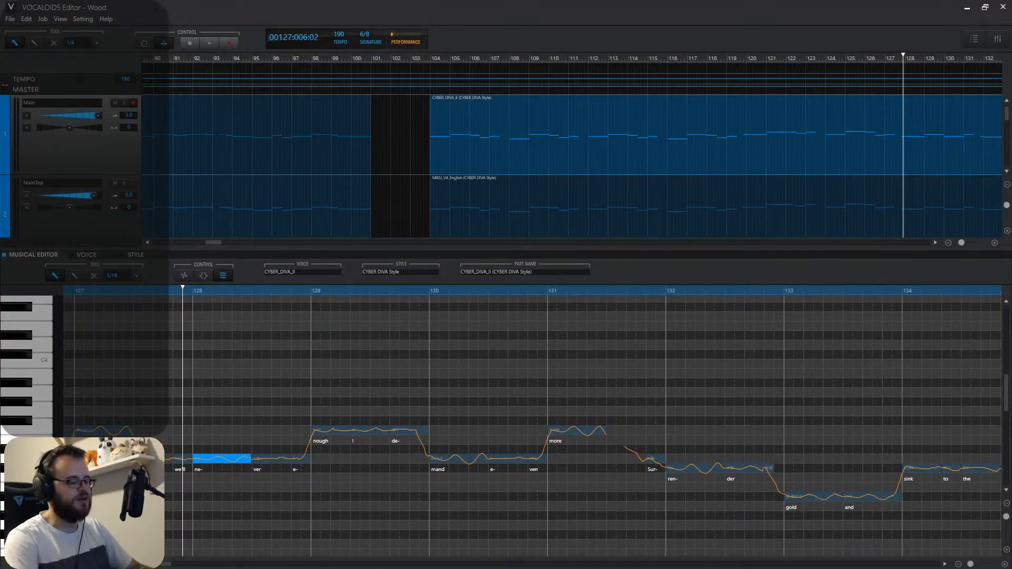
Replace the "e-nough" lyric around measure 129 with "give up" and switch to the Notepad lyrics.
{"action": "double_click", "coordinate": [293, 470]}
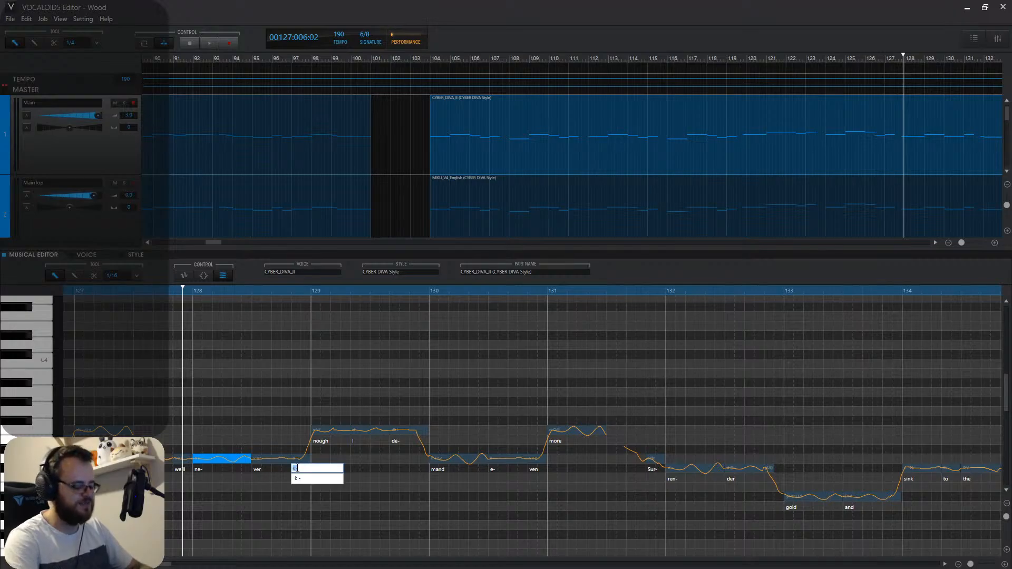
{"action": "type", "text": "give up"}
{"action": "key", "text": "Return"}
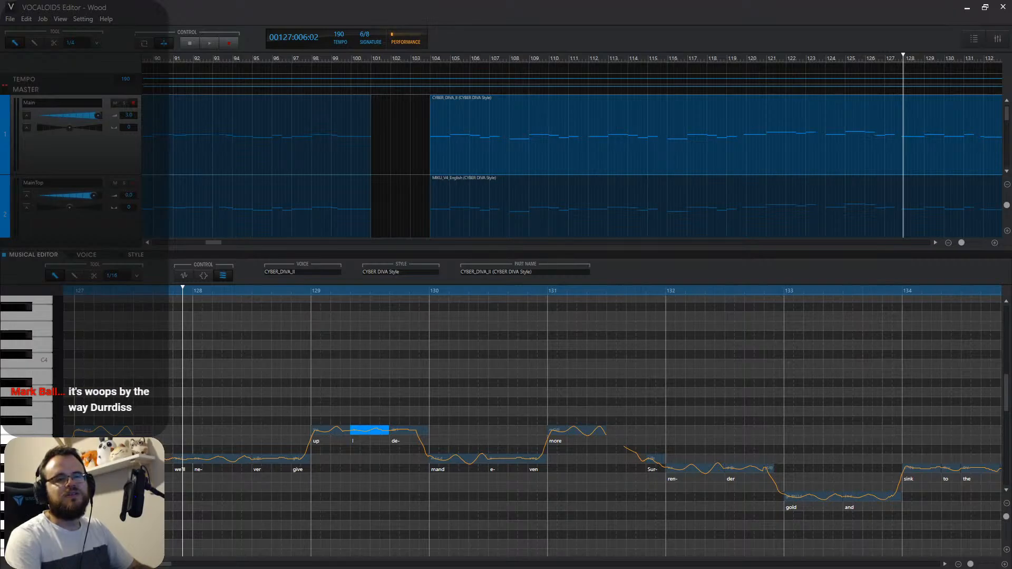
{"action": "key", "text": "alt+Tab"}
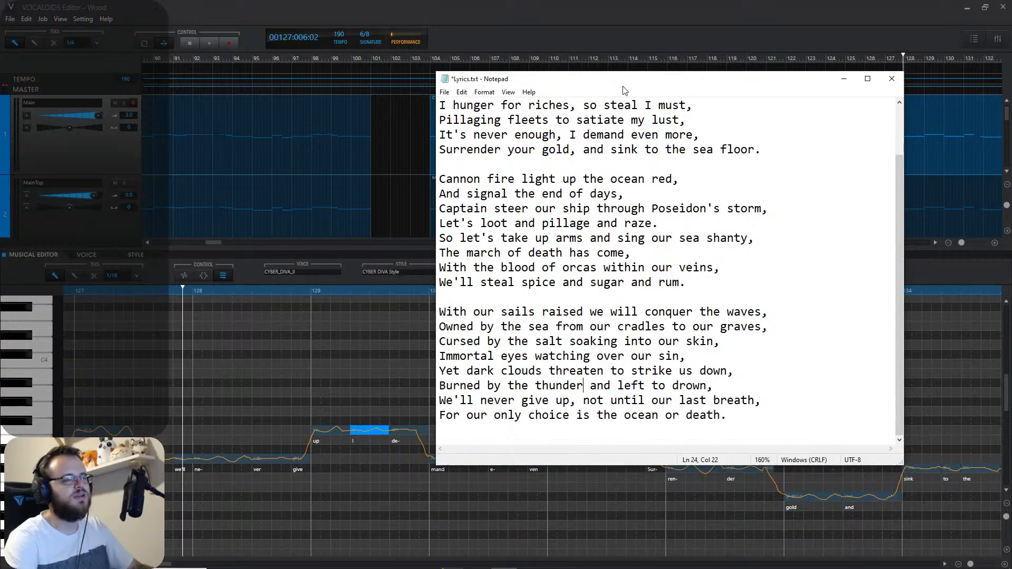
Return to VOCALOID5 Editor, replace the "I de-mand" lyric in measures 129–130 with "not until", and play back the phrase.
{"action": "left_click_drag", "start_coordinate": [623, 89], "coordinate": [1011, 91]}
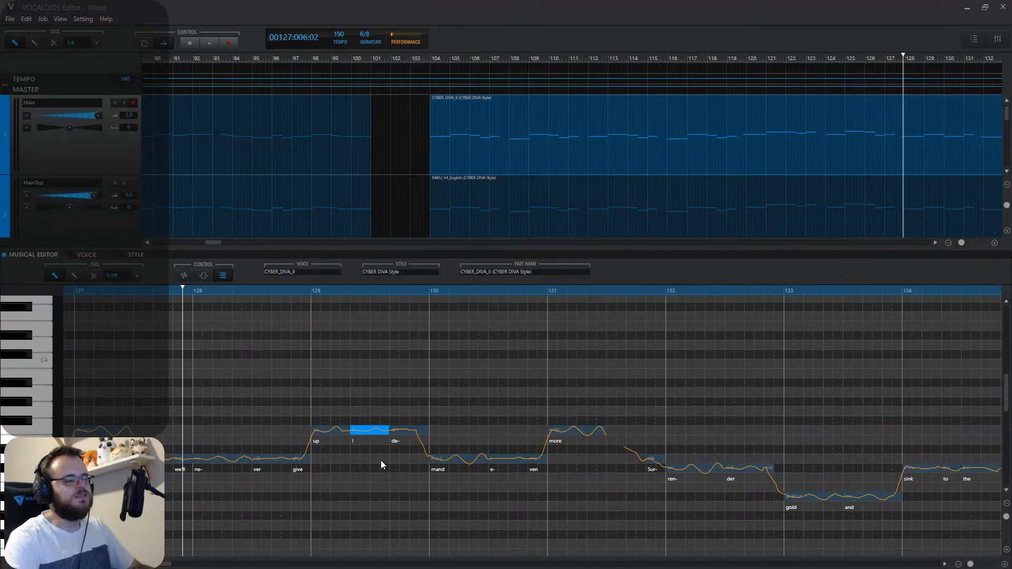
{"action": "double_click", "coordinate": [353, 441]}
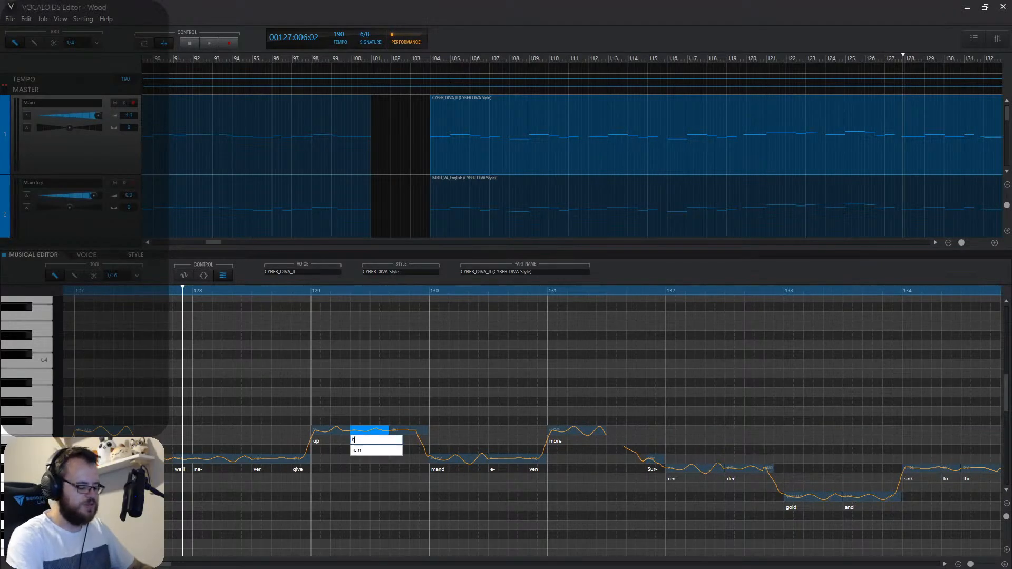
{"action": "type", "text": "not until"}
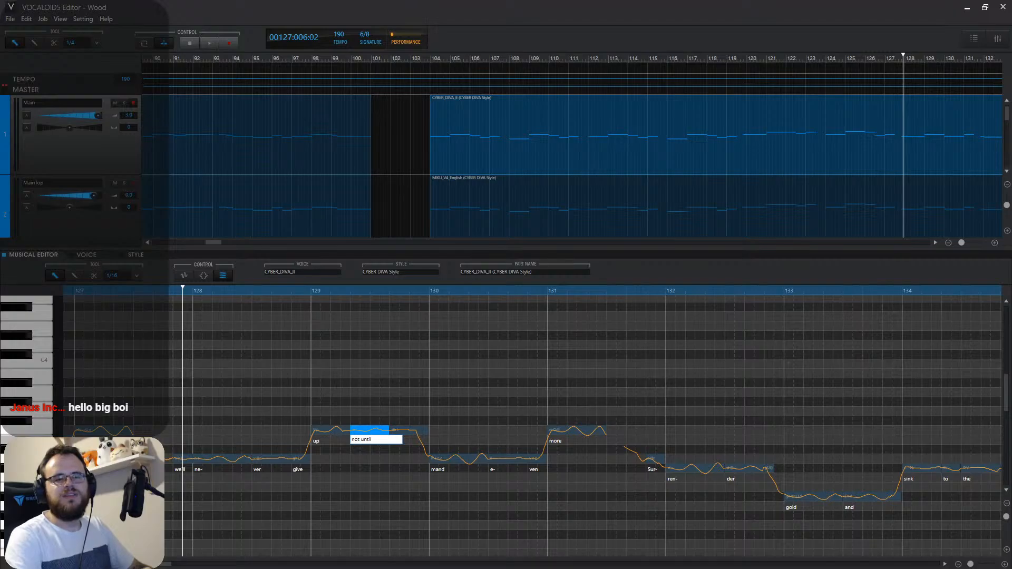
{"action": "key", "text": "Return"}
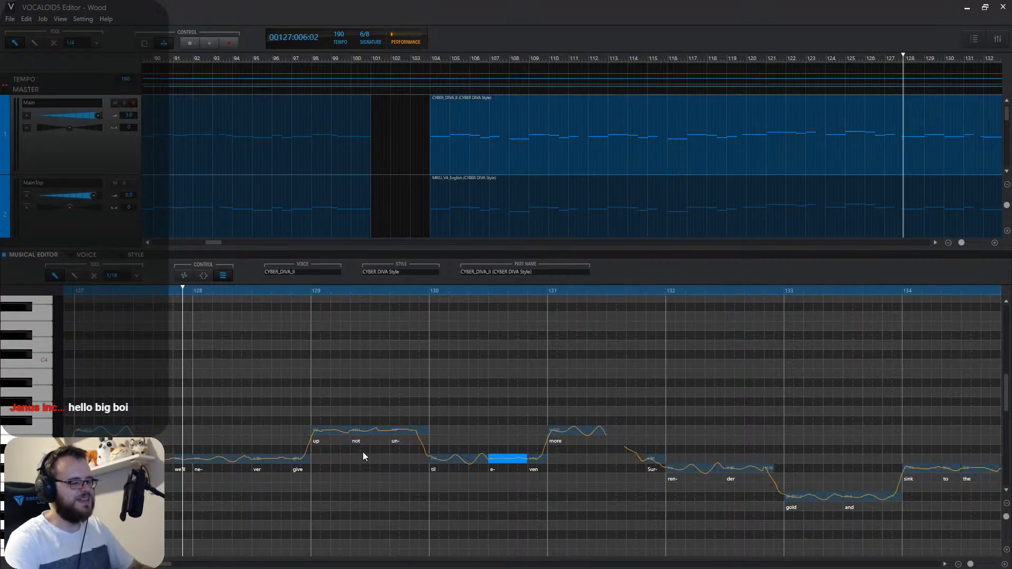
{"action": "left_click", "coordinate": [70, 294]}
{"action": "key", "text": "space"}
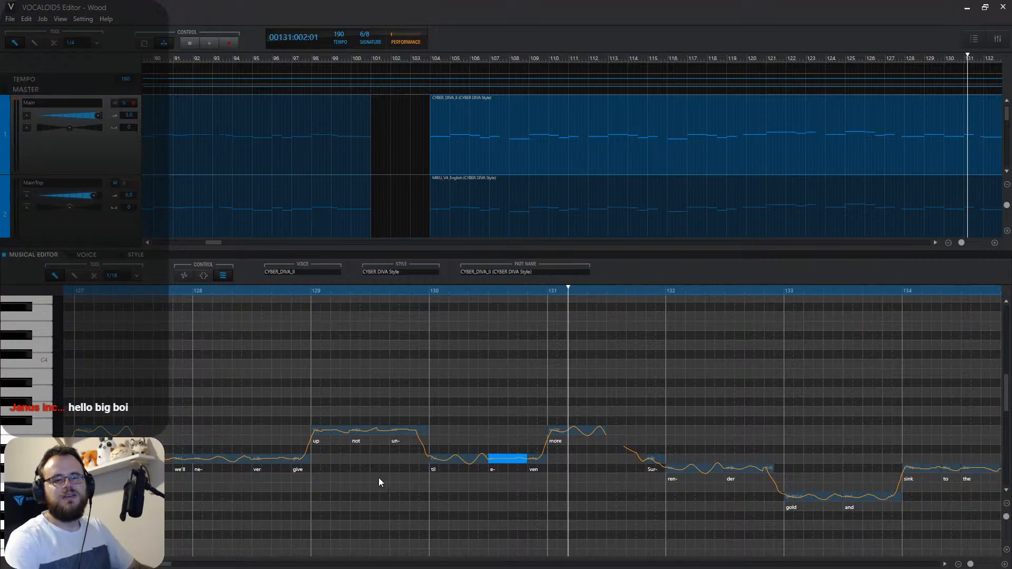
Replace the "e-ven more" lyric in measures 130–131 with "our last breath".
{"action": "double_click", "coordinate": [492, 470]}
{"action": "type", "text": "our"}
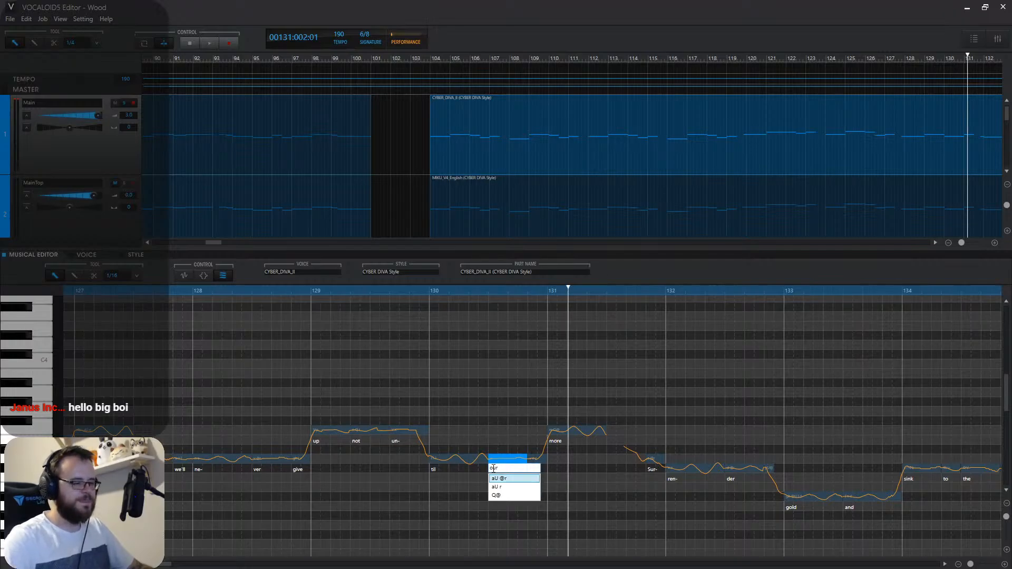
{"action": "key", "text": "Return"}
{"action": "double_click", "coordinate": [535, 469]}
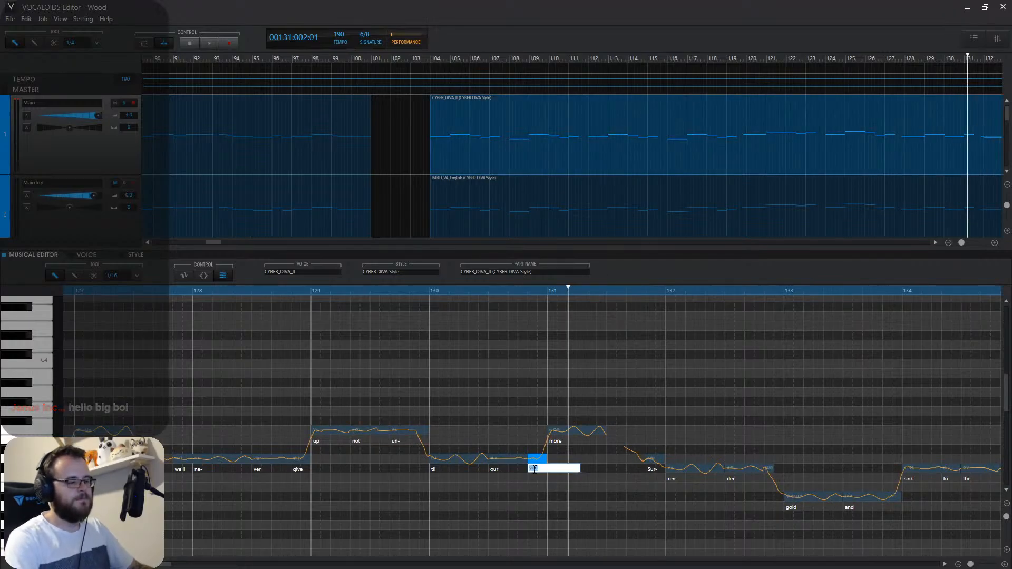
{"action": "type", "text": "last breath"}
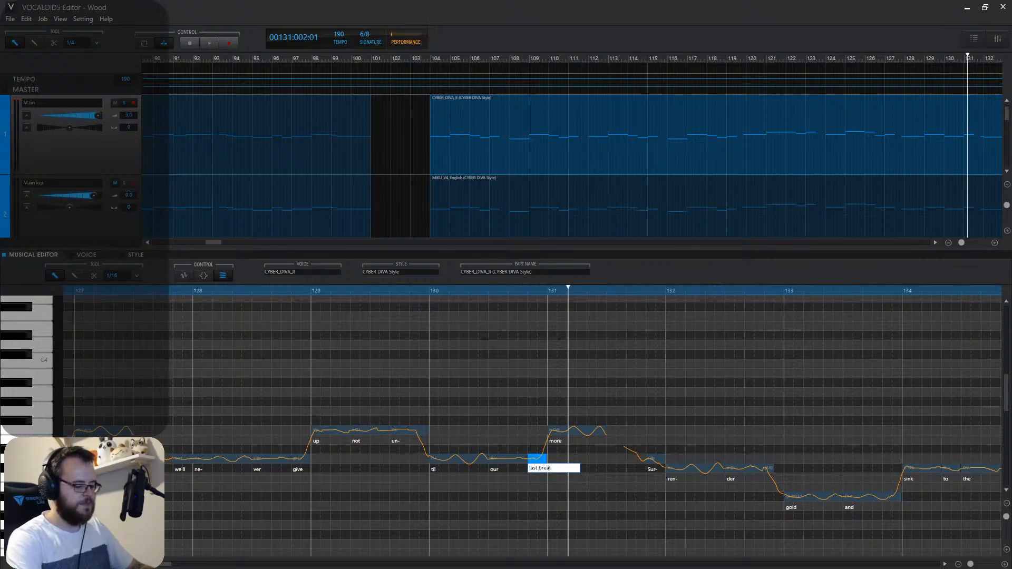
{"action": "key", "text": "Return"}
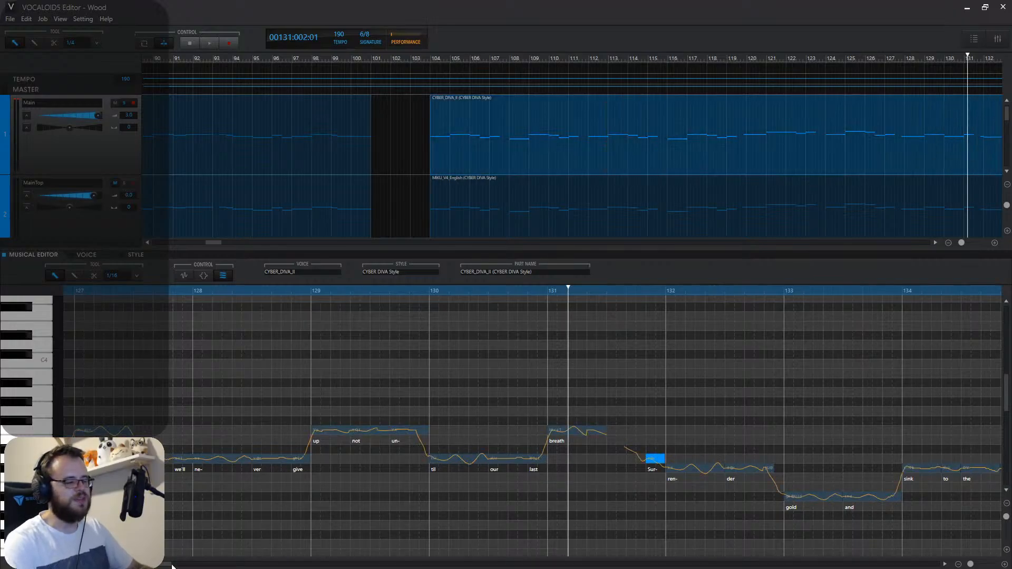
Add a short E3 note before "Sur-" at the end of measure 131 with the lyric "for", and change "Sur-" to "our".
{"action": "scroll", "coordinate": [159, 565], "scroll_direction": "right", "scroll_amount": 3}
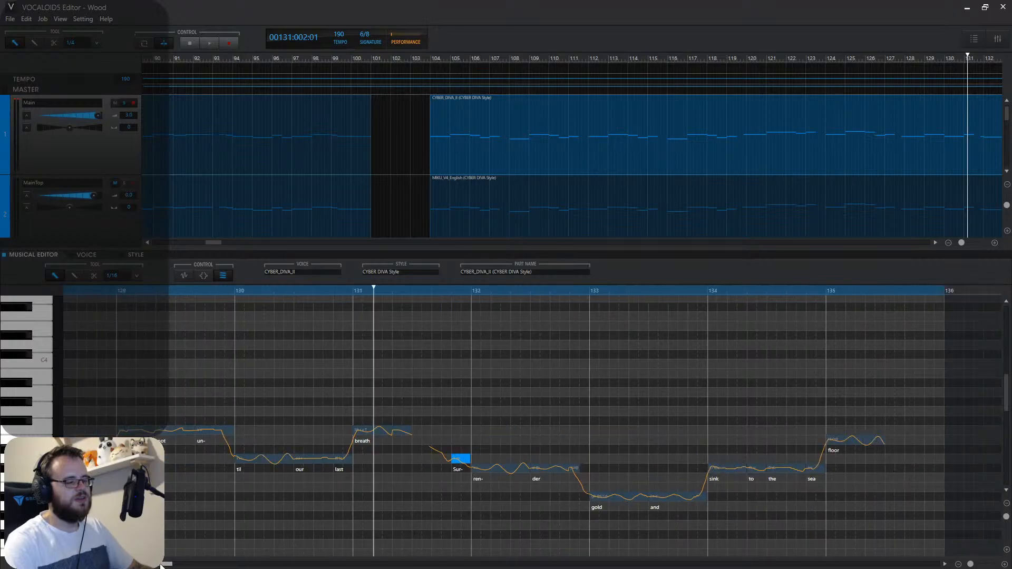
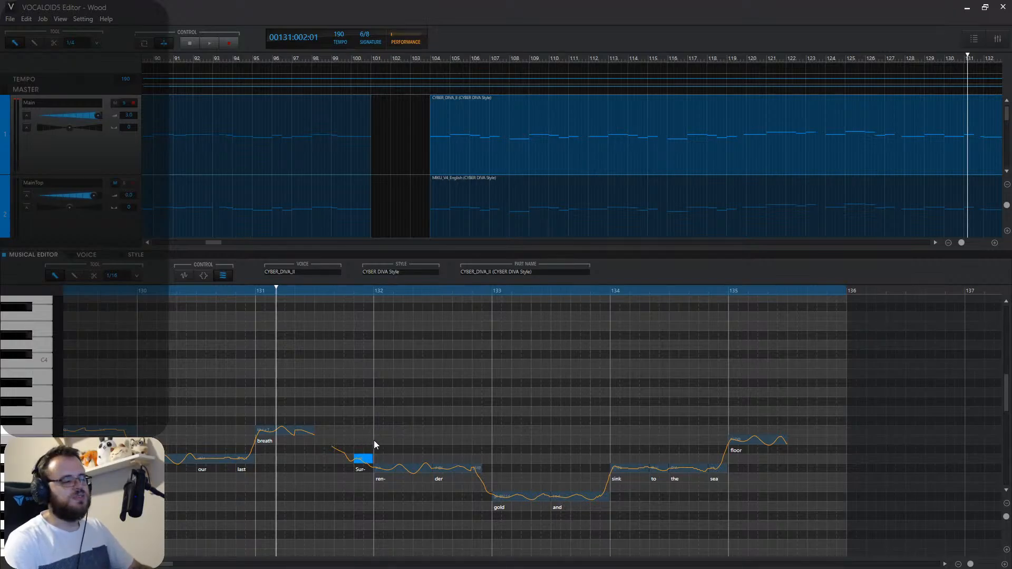
{"action": "key", "text": "2"}
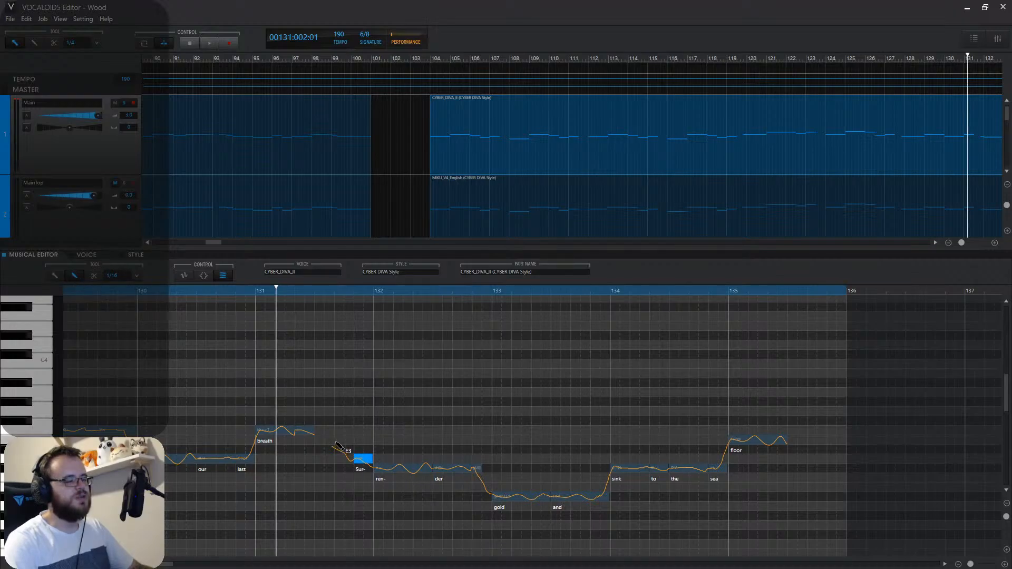
{"action": "left_click_drag", "start_coordinate": [334, 440], "coordinate": [353, 440]}
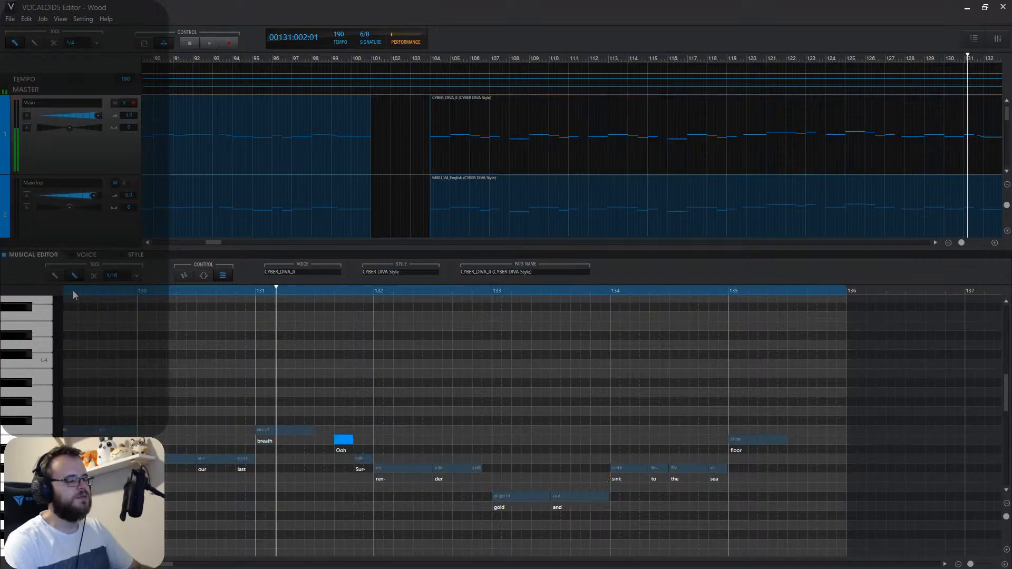
{"action": "double_click", "coordinate": [341, 451]}
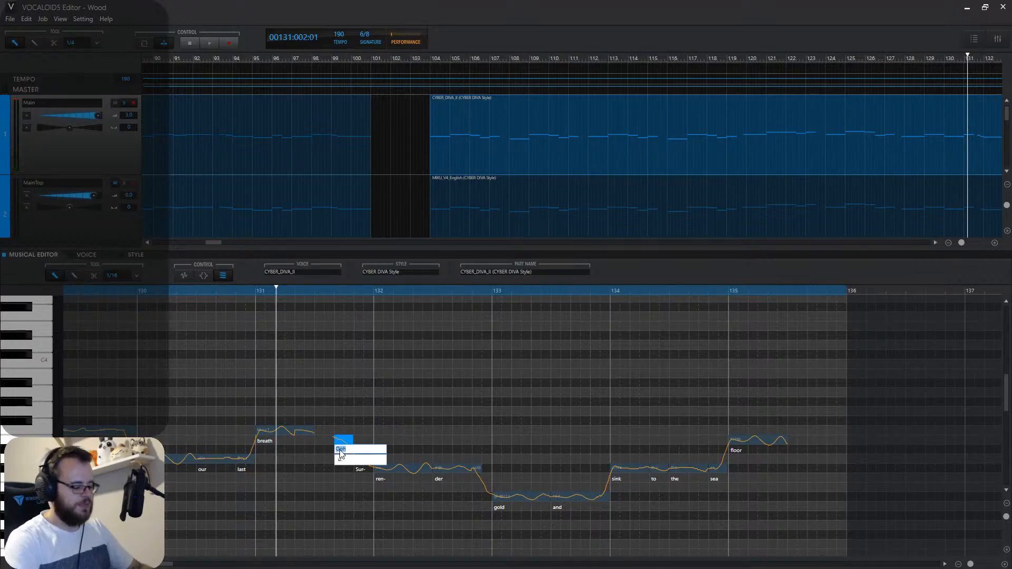
{"action": "type", "text": "for"}
{"action": "key", "text": "Return"}
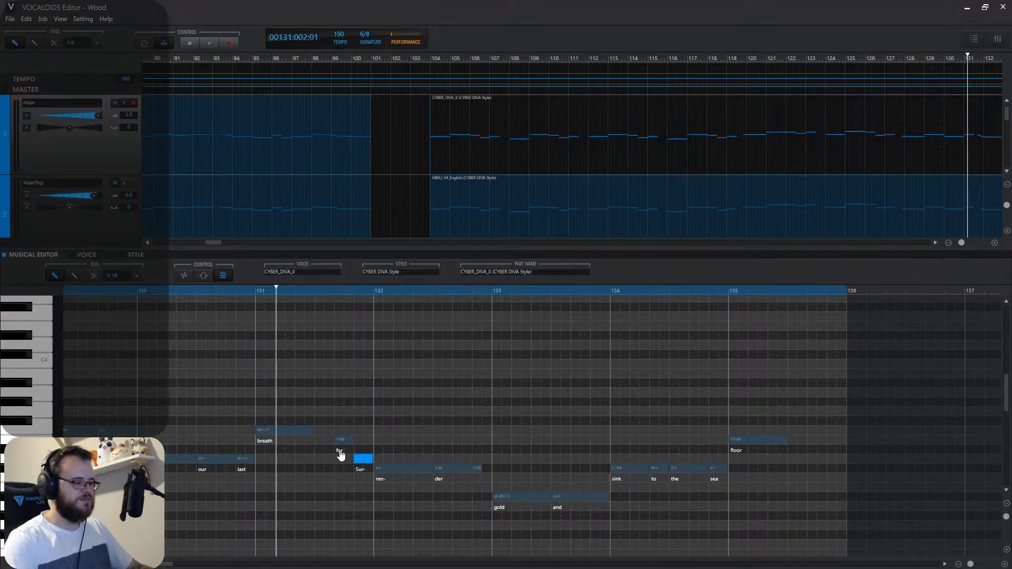
{"action": "double_click", "coordinate": [363, 469]}
{"action": "type", "text": "our"}
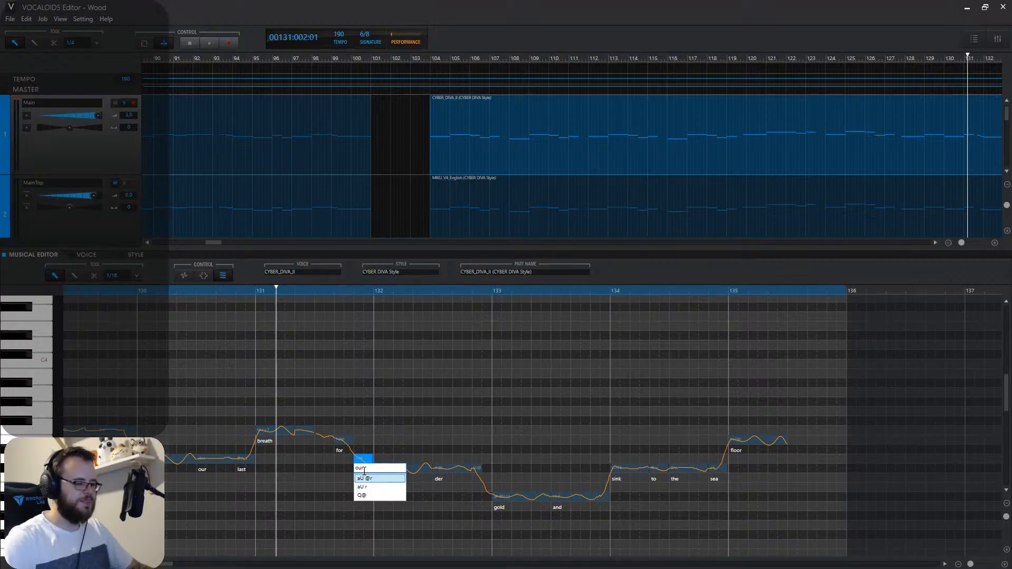
{"action": "key", "text": "Return"}
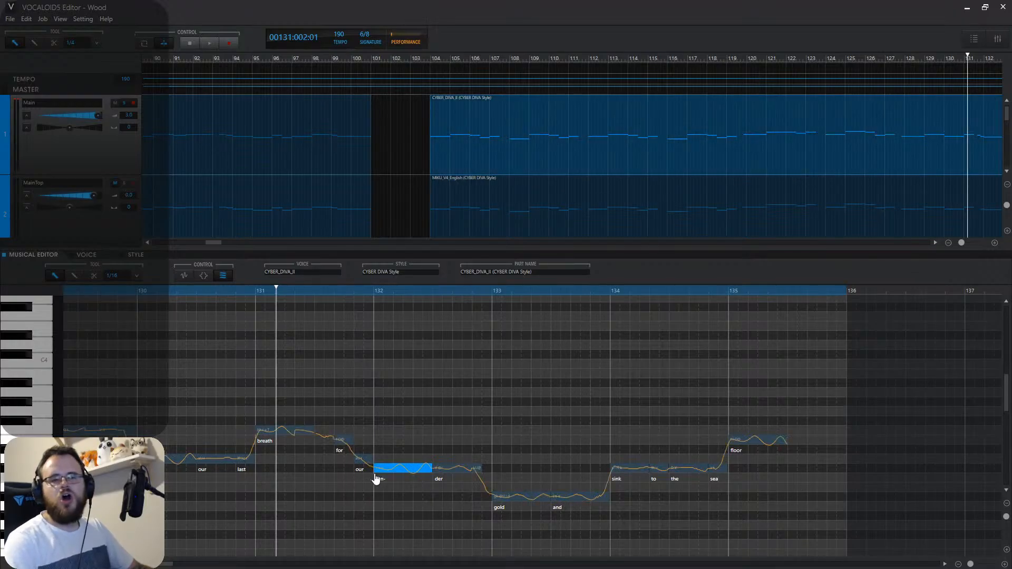
Delete the short note after "der" in measure 132 and extend "der" to the start of measure 133.
{"action": "left_click", "coordinate": [477, 469]}
{"action": "key", "text": "Delete"}
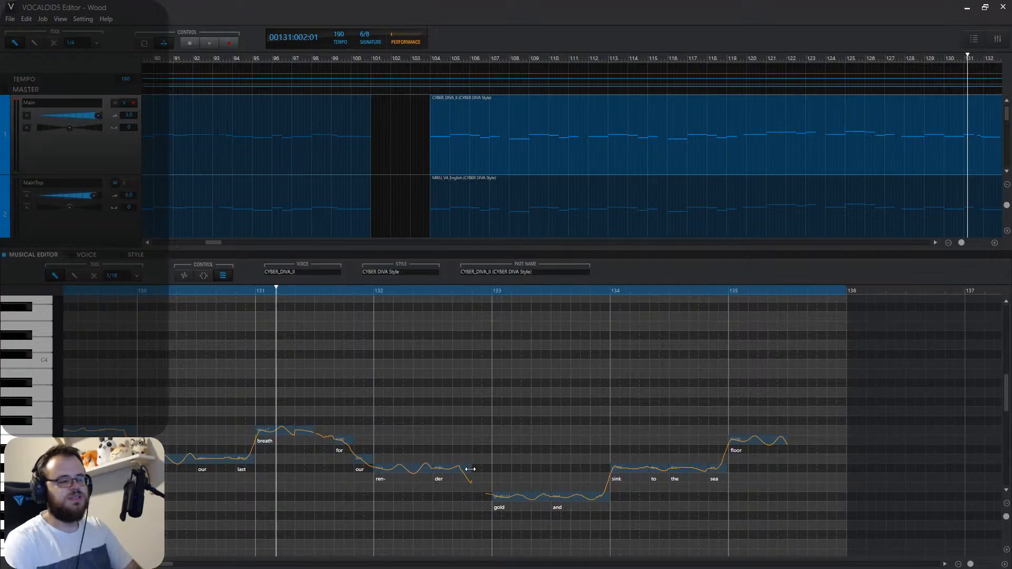
{"action": "left_click_drag", "start_coordinate": [471, 468], "coordinate": [491, 469]}
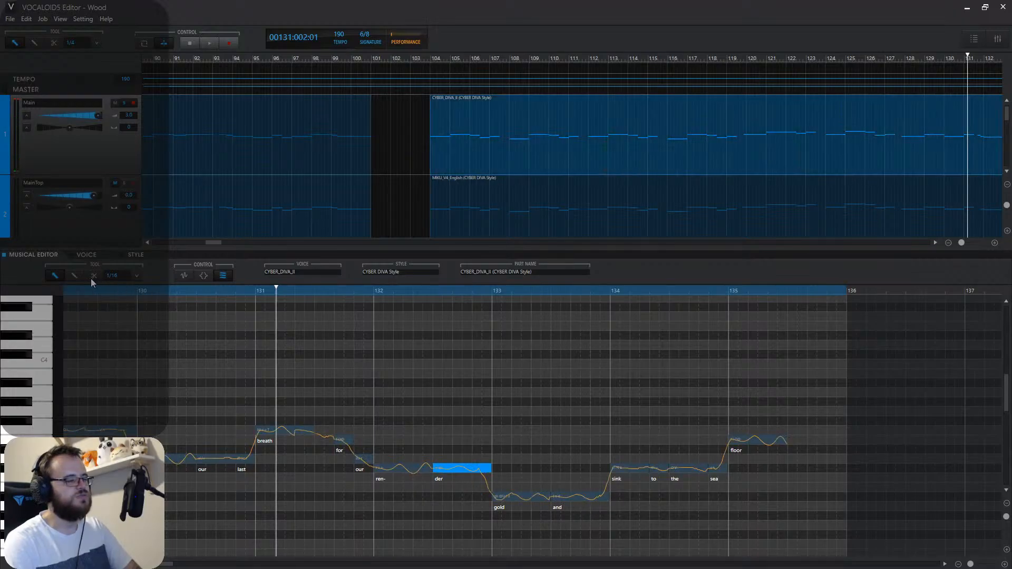
Split the end off the "and" note in measure 133, and replace the "to" note in measure 134 by lengthening "sink" up to "the".
{"action": "left_click", "coordinate": [590, 497]}
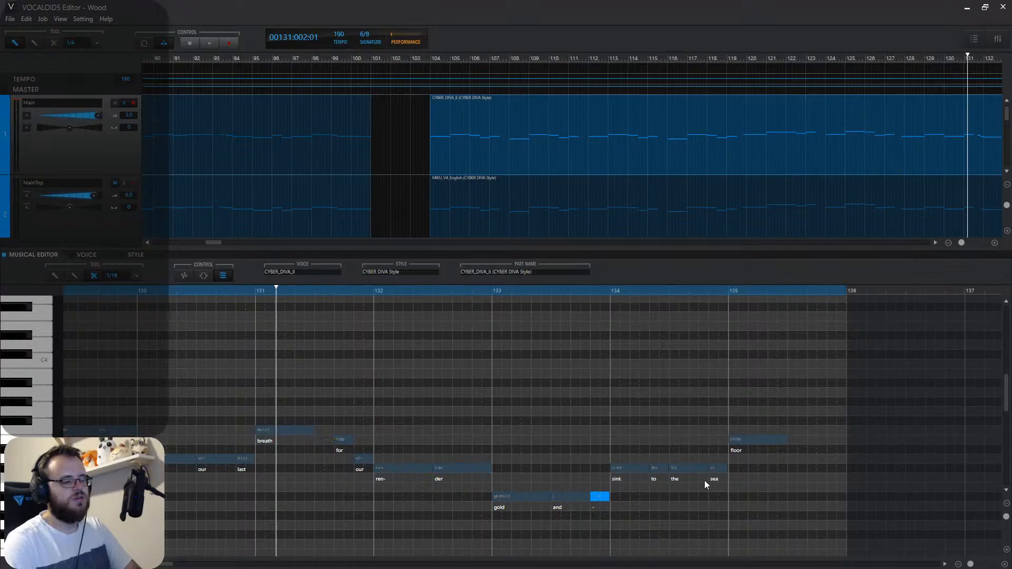
{"action": "left_click", "coordinate": [55, 275]}
{"action": "left_click", "coordinate": [658, 469]}
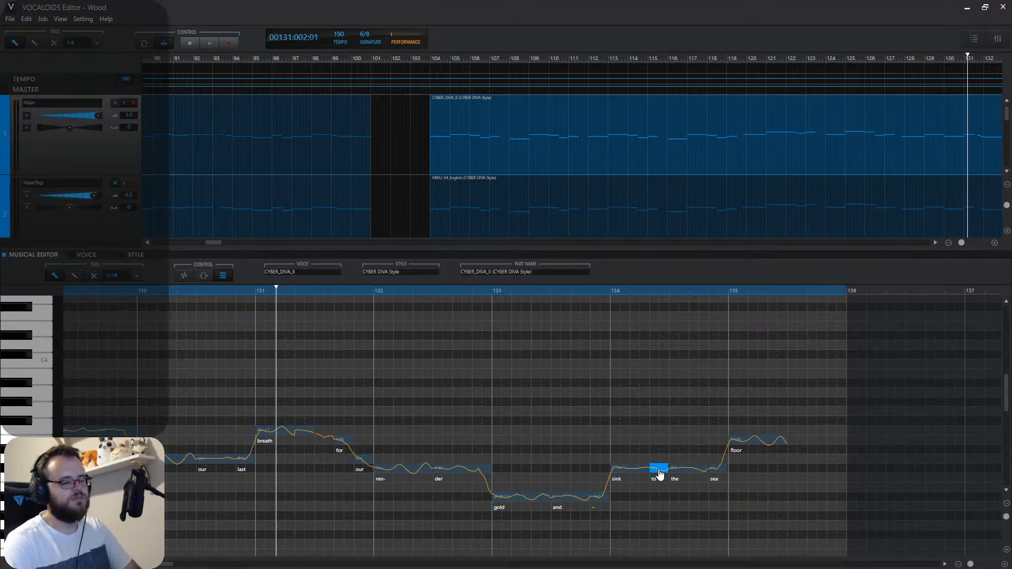
{"action": "key", "text": "Delete"}
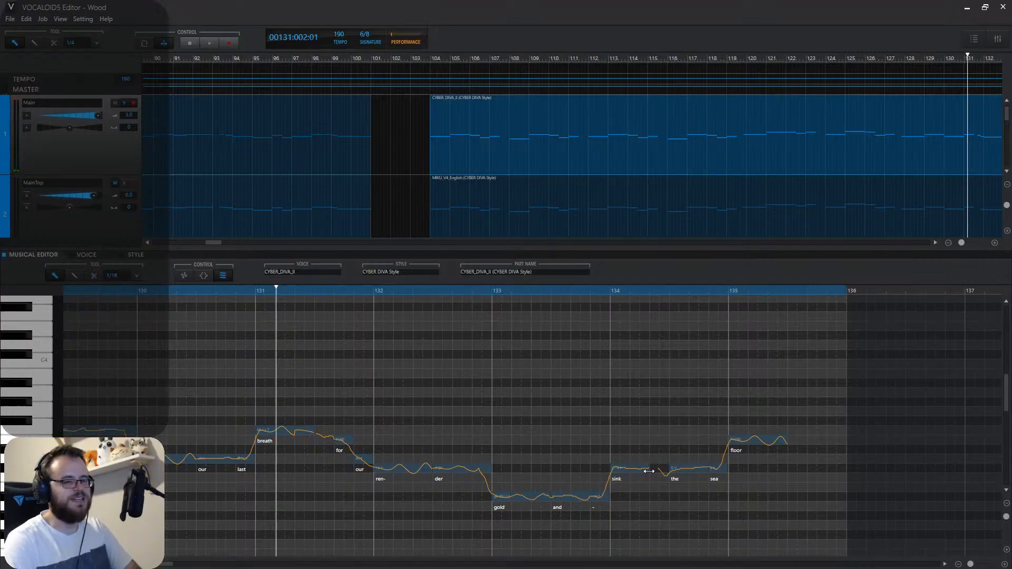
{"action": "left_click_drag", "start_coordinate": [649, 470], "coordinate": [668, 469]}
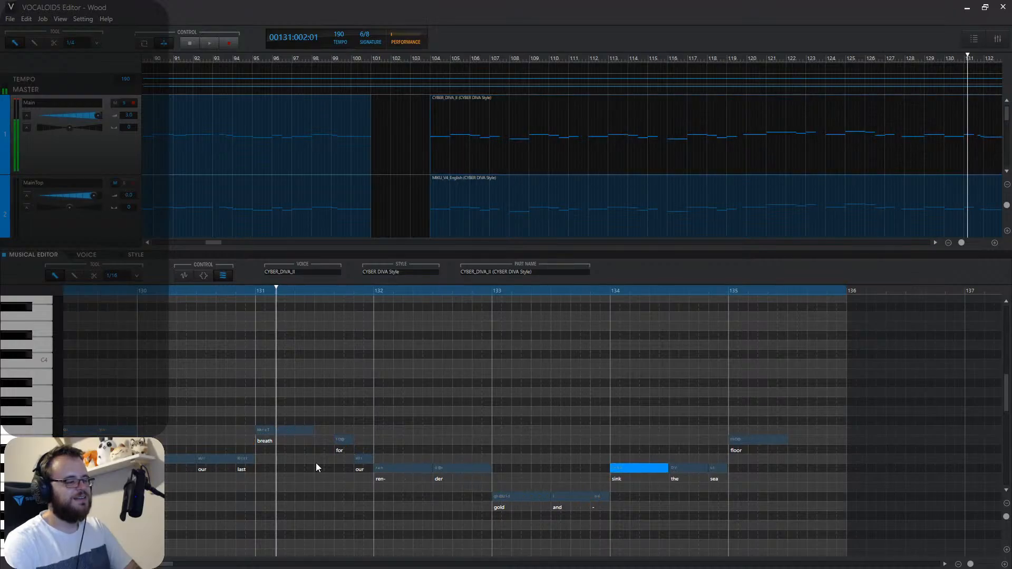
Enter "only choice is the ocean or death" from the "ren-" note in measure 132 onward, and play back the line.
{"action": "double_click", "coordinate": [384, 478]}
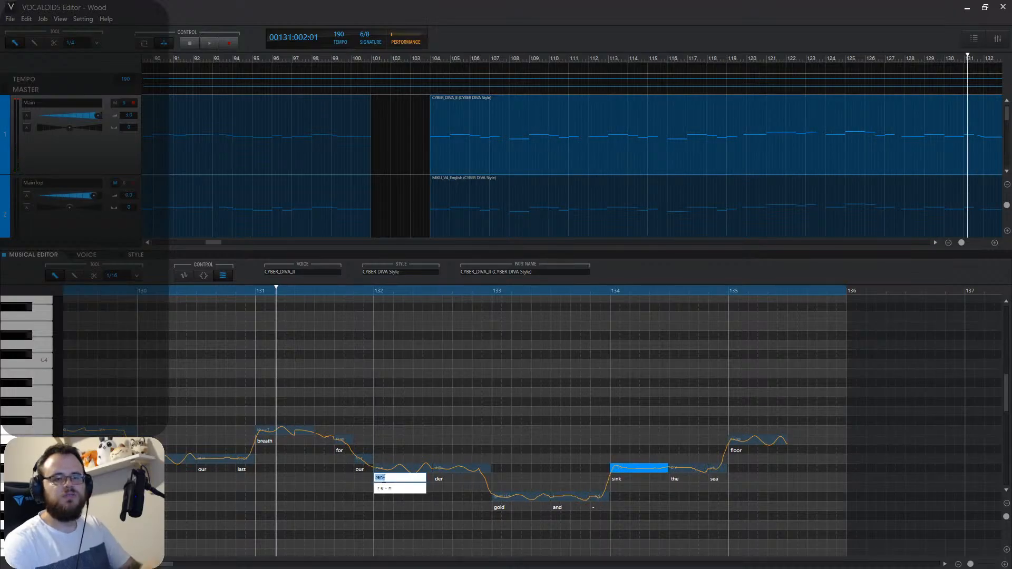
{"action": "type", "text": "on- ly choice"}
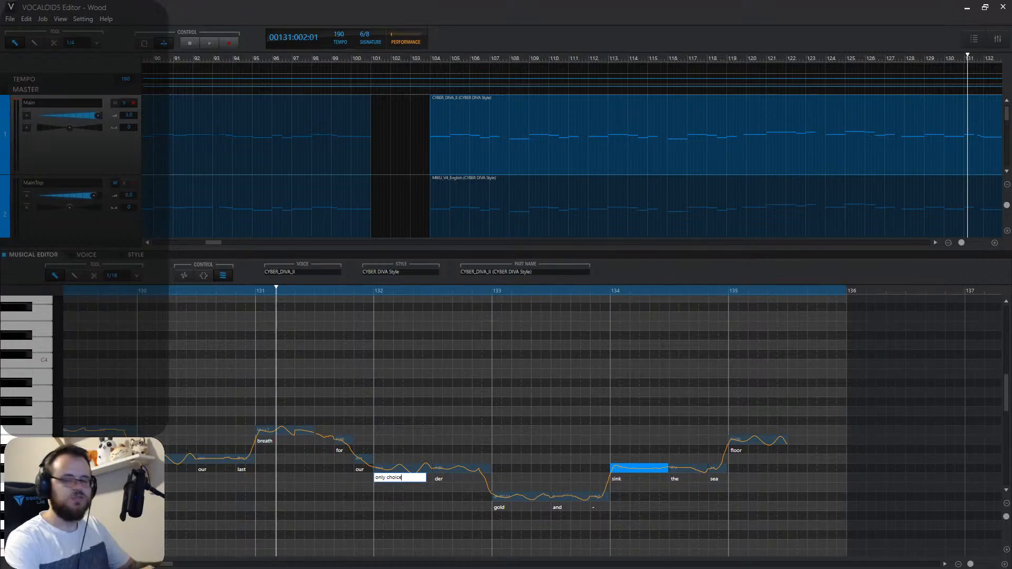
{"action": "type", "text": " is the o- cean or"}
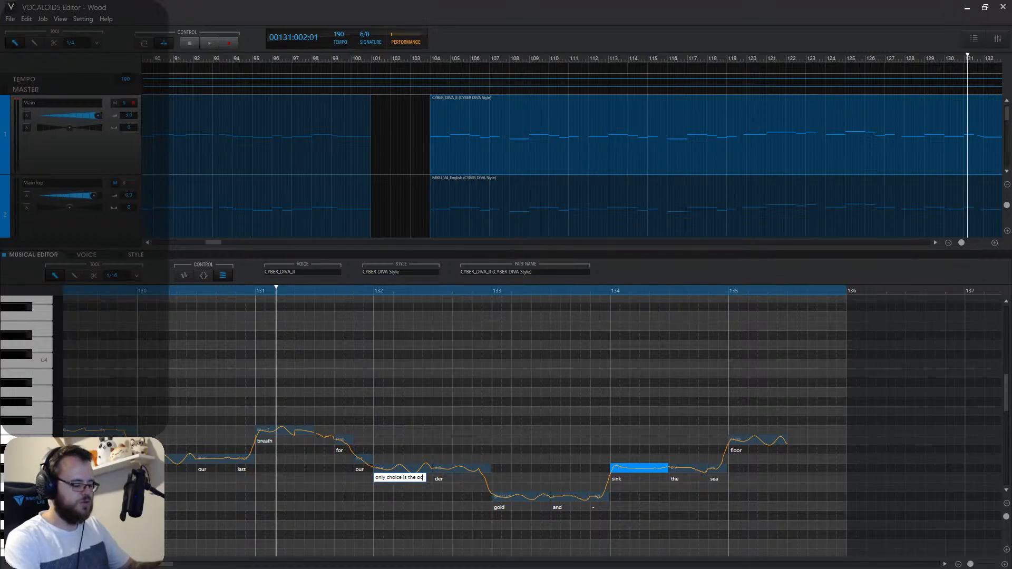
{"action": "type", "text": " death"}
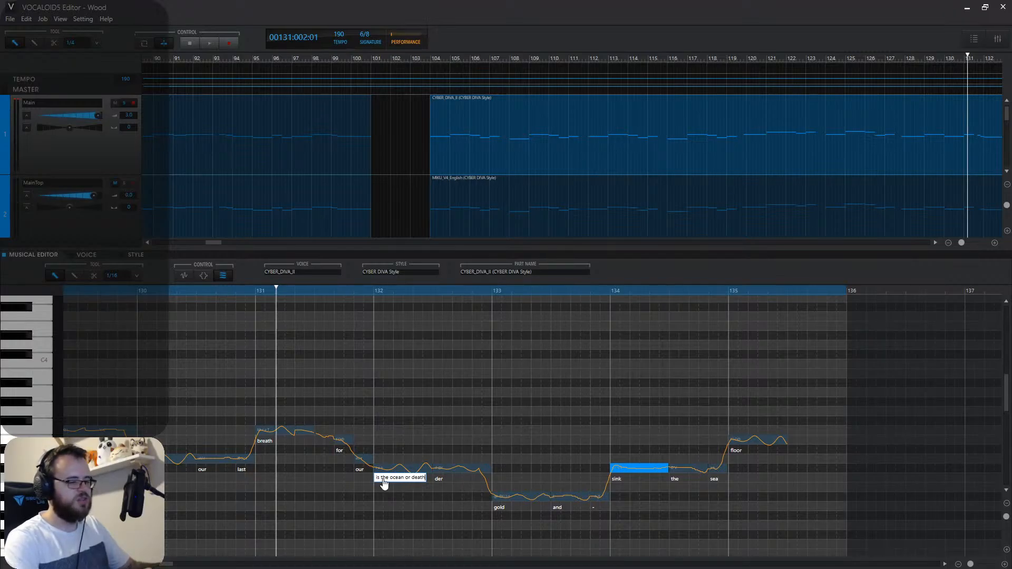
{"action": "key", "text": "Return"}
{"action": "left_click", "coordinate": [74, 288]}
{"action": "key", "text": "space"}
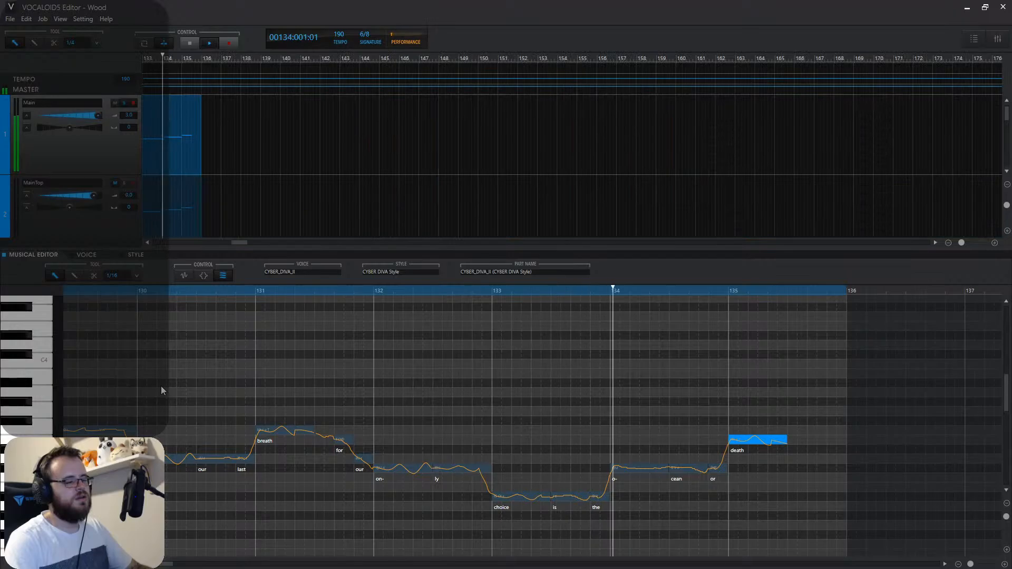
{"action": "key", "text": "space"}
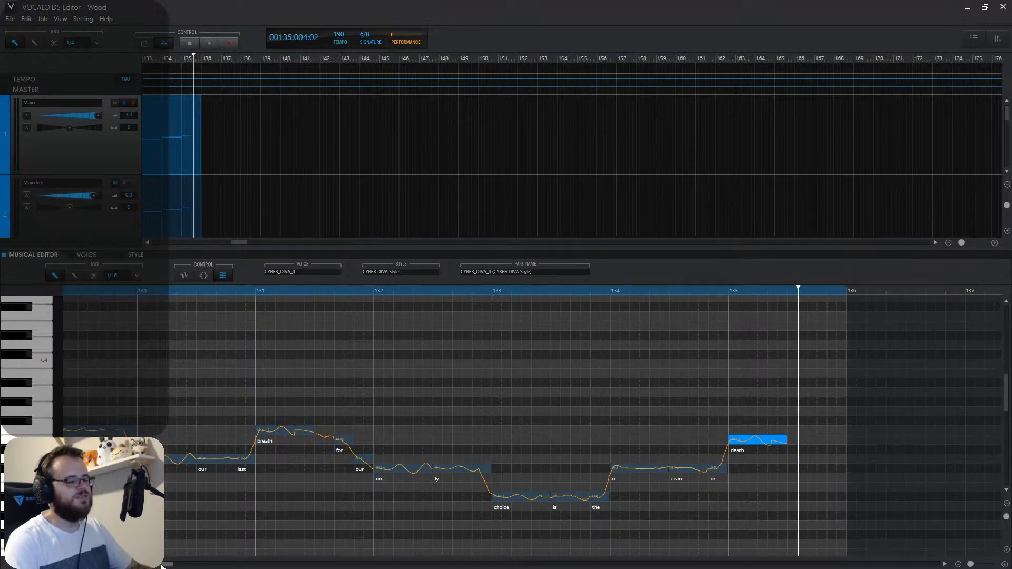
Select and copy the Main track's verse notes from "Yet" just before measure 120 through "death" in measure 135.
{"action": "left_click_drag", "start_coordinate": [161, 564], "coordinate": [158, 566]}
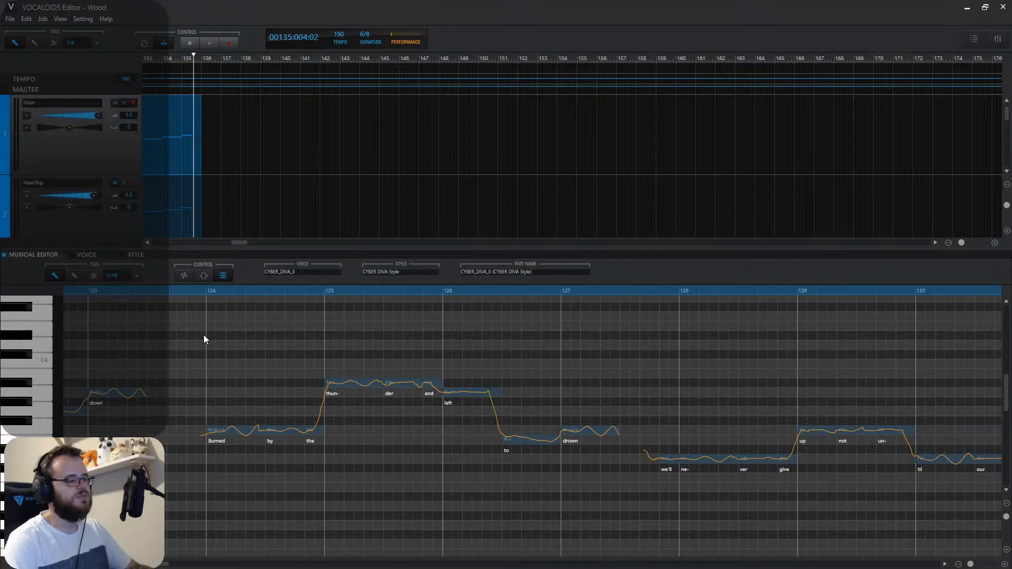
{"action": "left_click_drag", "start_coordinate": [166, 564], "coordinate": [164, 565]}
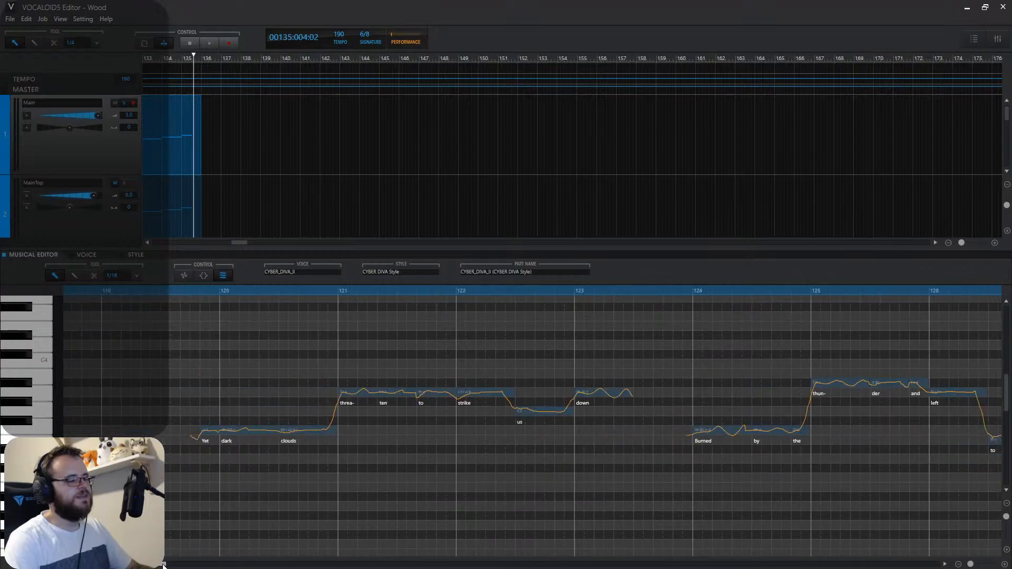
{"action": "left_click_drag", "start_coordinate": [198, 330], "coordinate": [802, 522]}
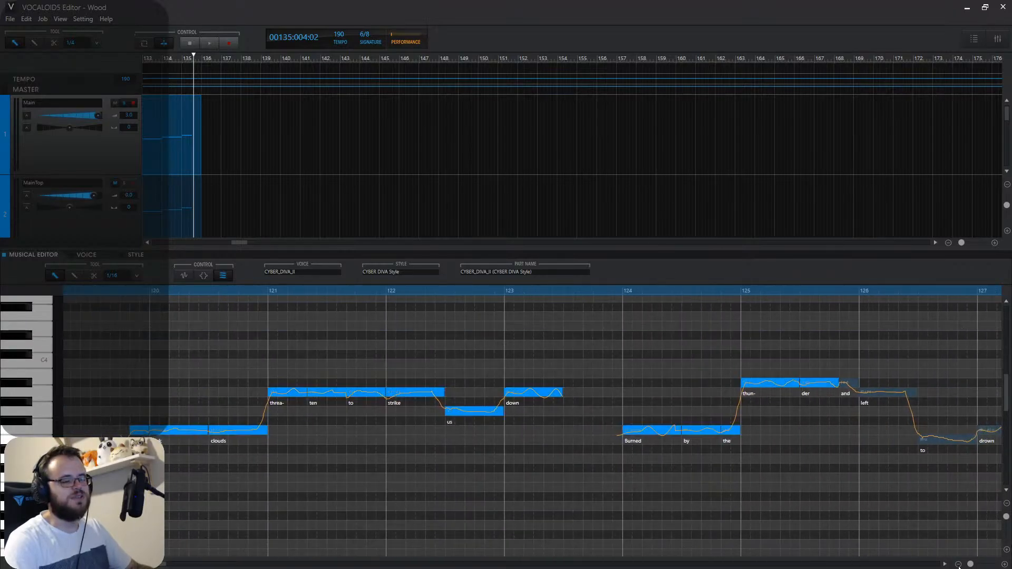
{"action": "left_click", "coordinate": [959, 564]}
{"action": "left_click", "coordinate": [958, 564]}
{"action": "left_click", "coordinate": [958, 565]}
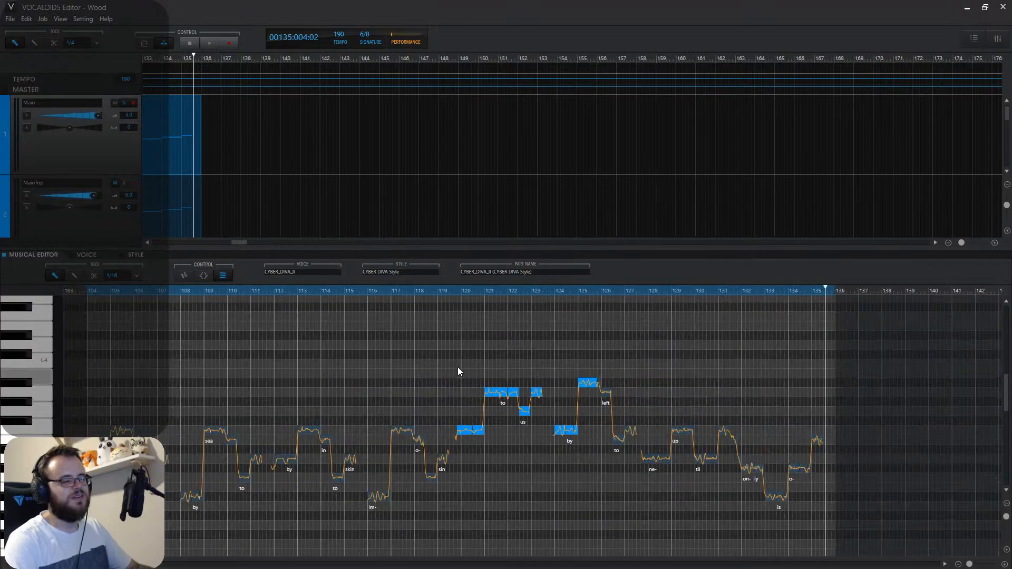
{"action": "left_click_drag", "start_coordinate": [454, 350], "coordinate": [877, 536]}
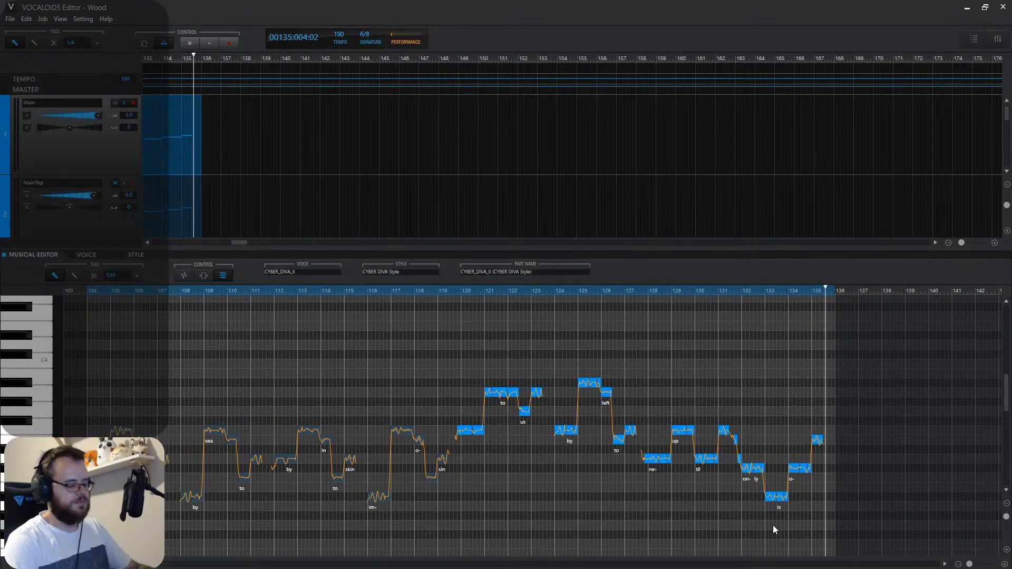
Set the playback position to the start of the "Yet" note at 119:006:01.
{"action": "left_click", "coordinate": [1005, 564]}
{"action": "left_click", "coordinate": [1005, 565]}
{"action": "left_click", "coordinate": [1004, 564]}
{"action": "left_click", "coordinate": [1005, 565]}
{"action": "left_click", "coordinate": [1004, 565]}
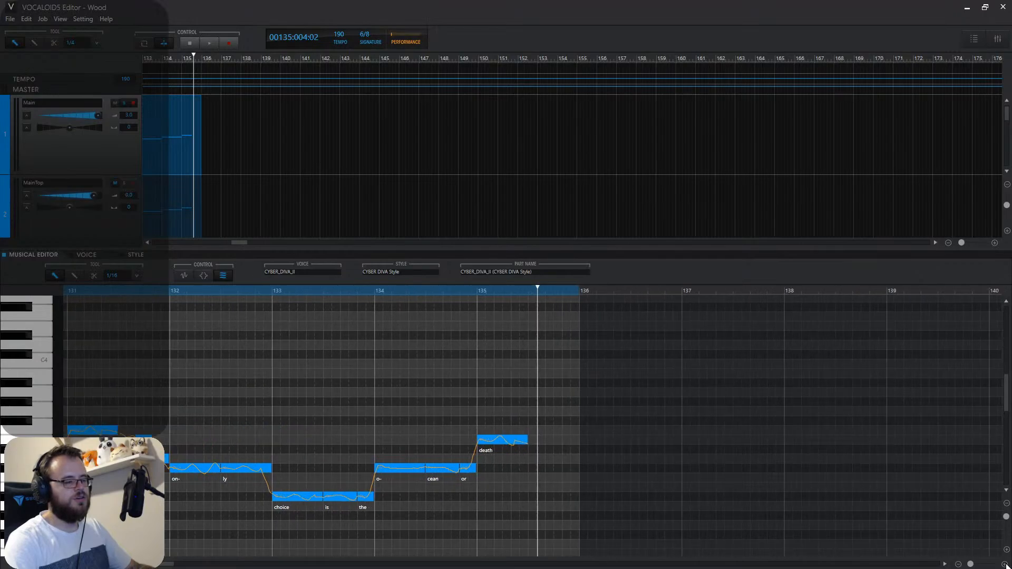
{"action": "left_click", "coordinate": [1005, 565]}
{"action": "left_click_drag", "start_coordinate": [166, 564], "coordinate": [157, 563]}
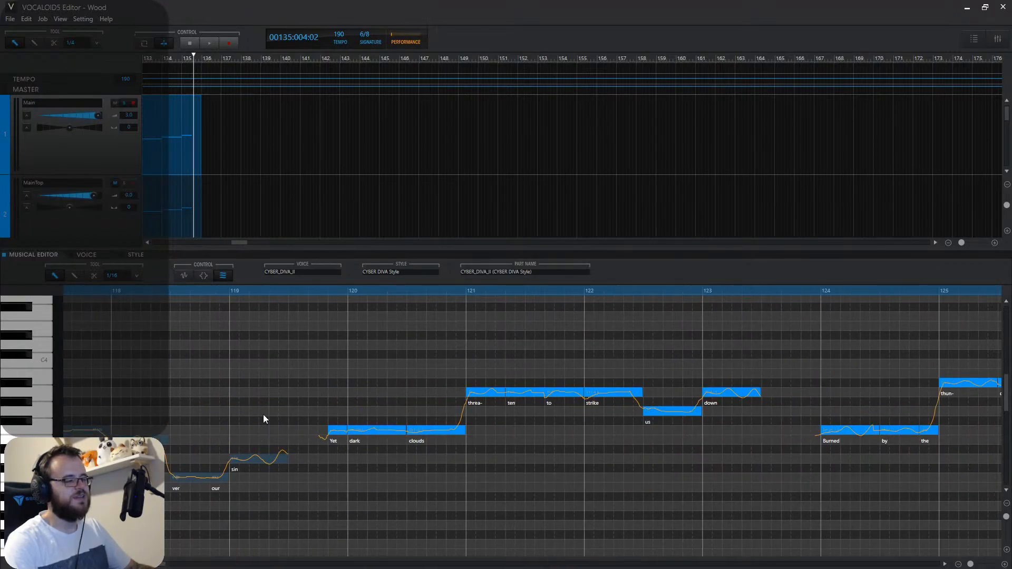
{"action": "left_click", "coordinate": [325, 291]}
{"action": "left_click", "coordinate": [331, 292]}
Replace the MainTop part's notes from the playback position through measure 135 with the copied Main notes, raised one octave.
{"action": "scroll", "coordinate": [253, 174], "scroll_direction": "down", "scroll_amount": 2}
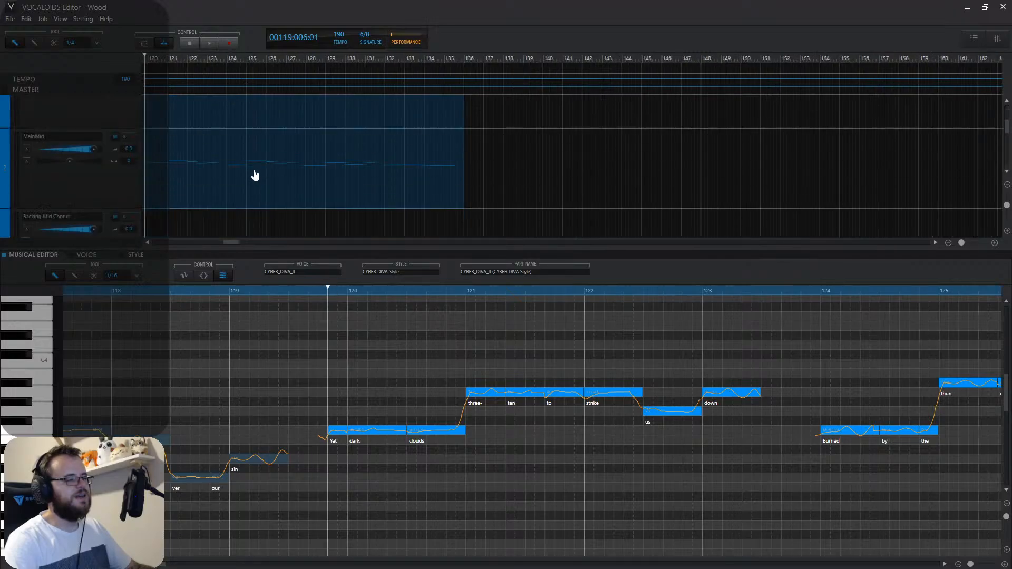
{"action": "left_click", "coordinate": [239, 169]}
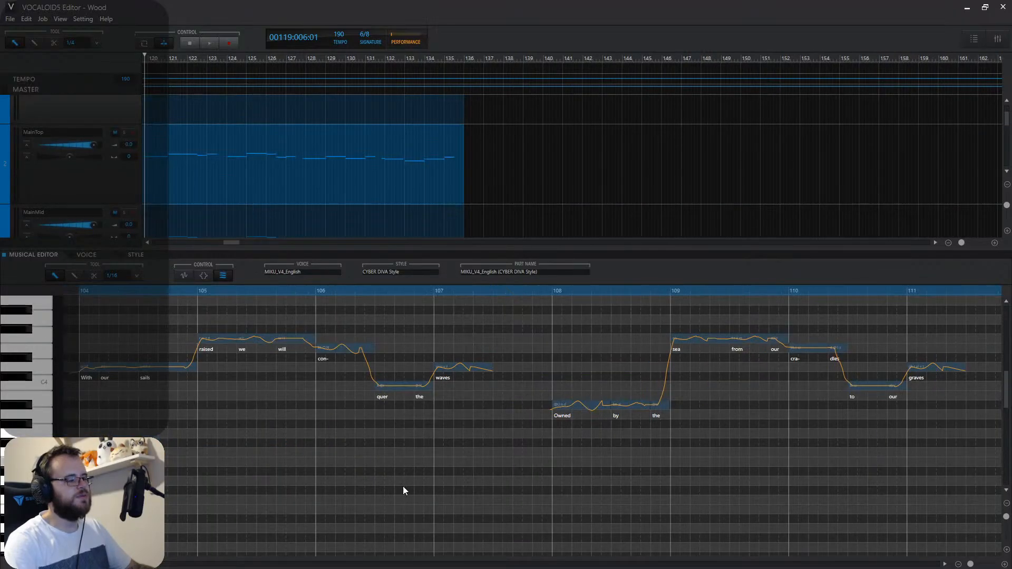
{"action": "left_click_drag", "start_coordinate": [154, 564], "coordinate": [169, 565]}
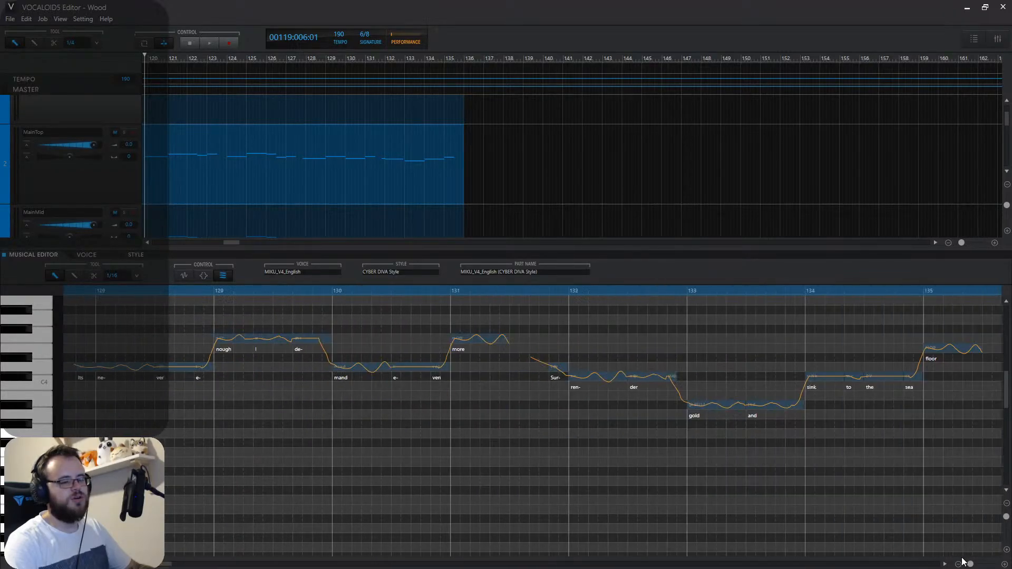
{"action": "left_click", "coordinate": [958, 564]}
{"action": "left_click", "coordinate": [958, 564]}
{"action": "left_click", "coordinate": [958, 563]}
{"action": "scroll", "coordinate": [674, 450], "scroll_direction": "up", "scroll_amount": 2}
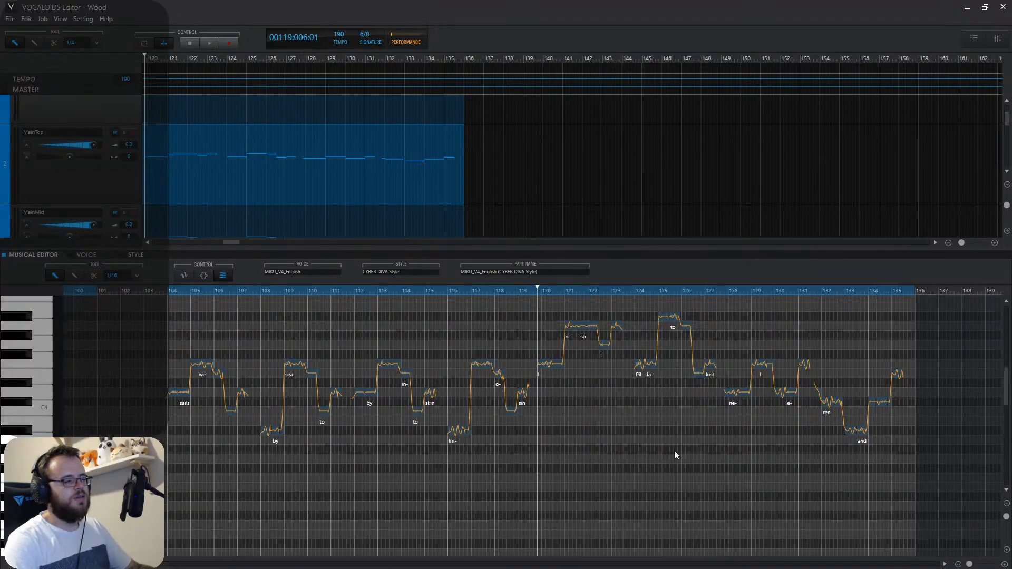
{"action": "left_click_drag", "start_coordinate": [534, 314], "coordinate": [893, 495]}
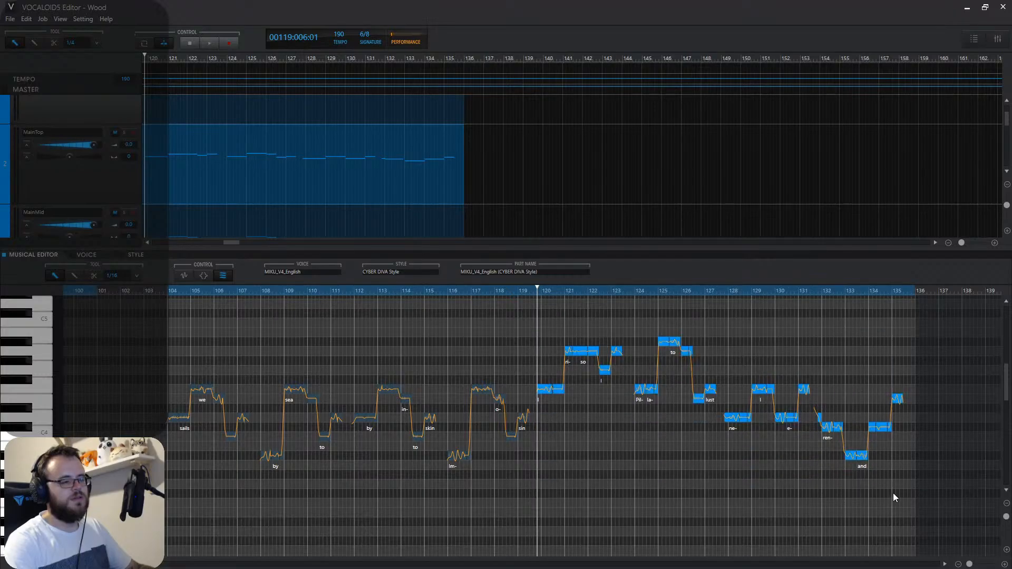
{"action": "key", "text": "Delete"}
{"action": "key", "text": "ctrl+v"}
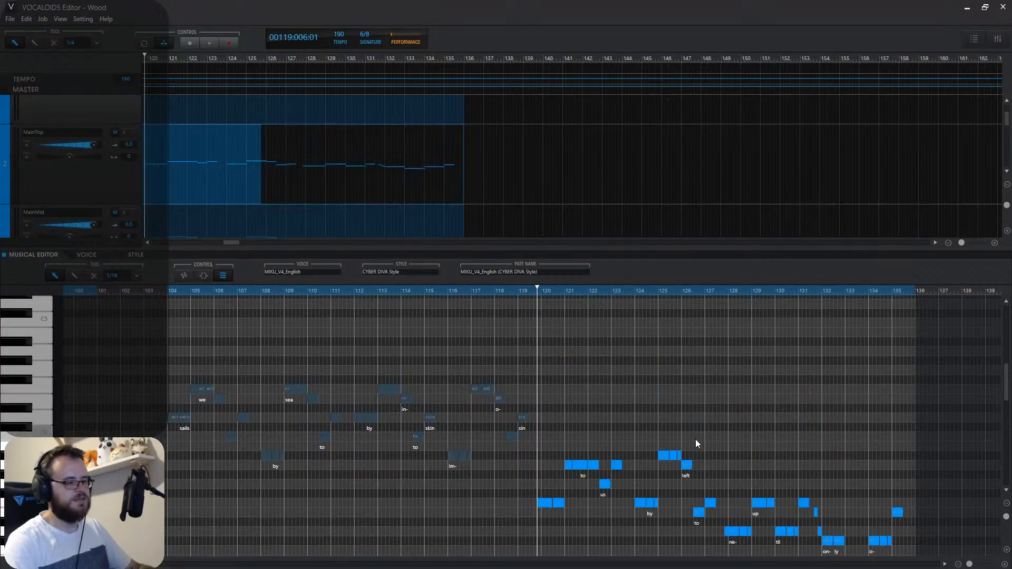
{"action": "key", "text": "shift+Up"}
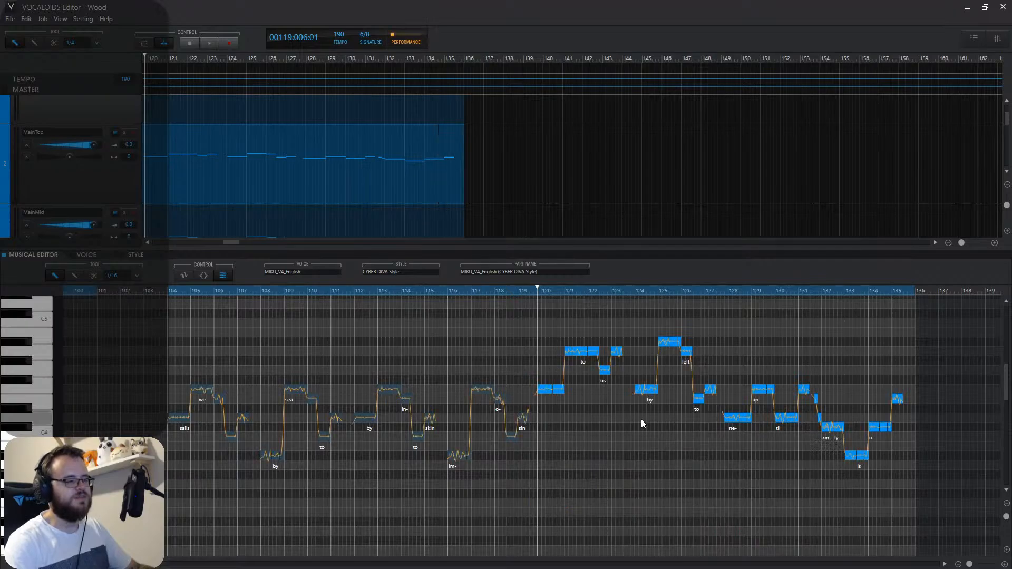
In the MainMid part, enter "Yet dark clouds" from the "I" note before measure 120, and replace the "for" note by extending "clouds" to measure 121.
{"action": "scroll", "coordinate": [285, 182], "scroll_direction": "down", "scroll_amount": 1}
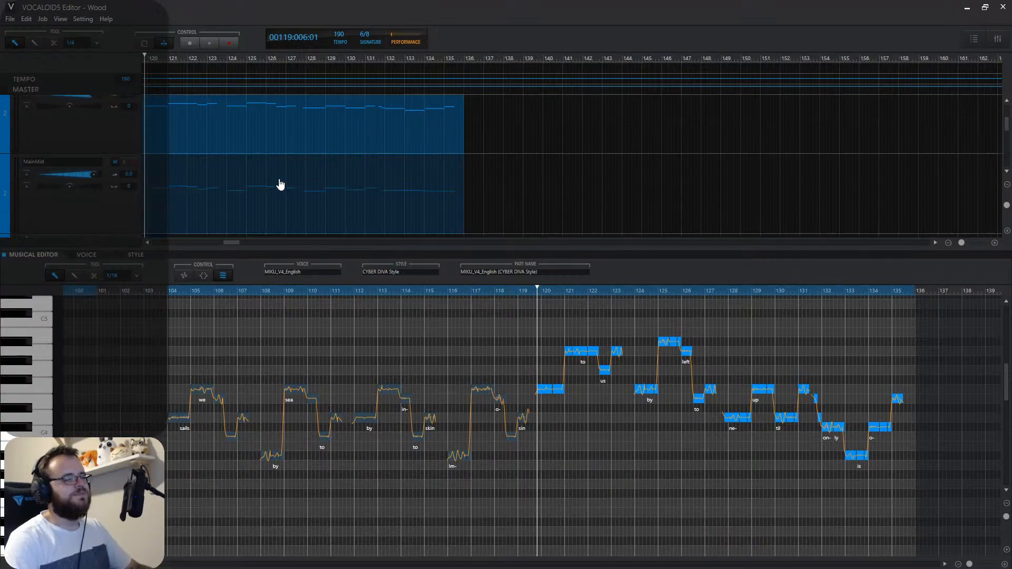
{"action": "left_click", "coordinate": [273, 188]}
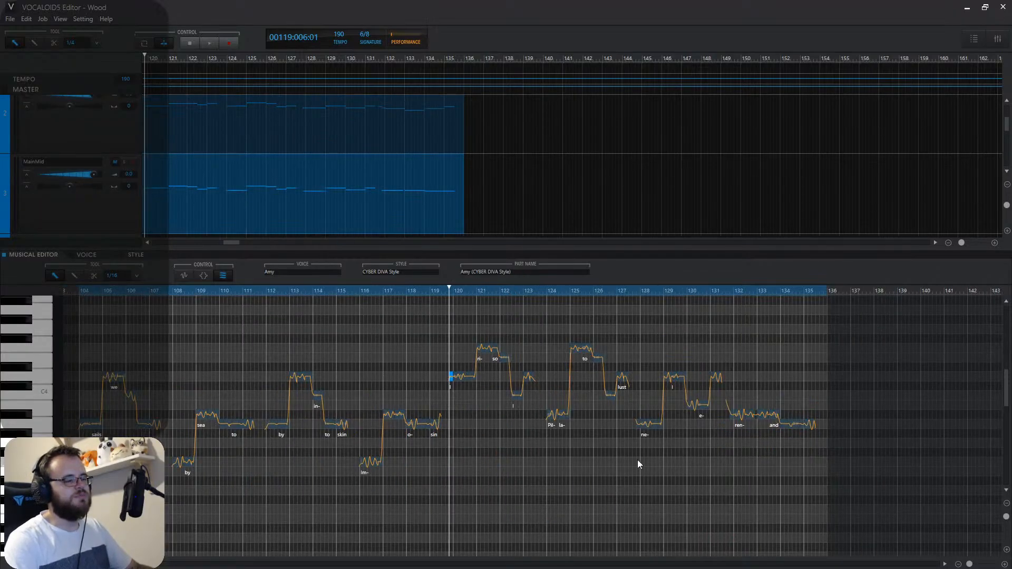
{"action": "left_click", "coordinate": [1004, 564]}
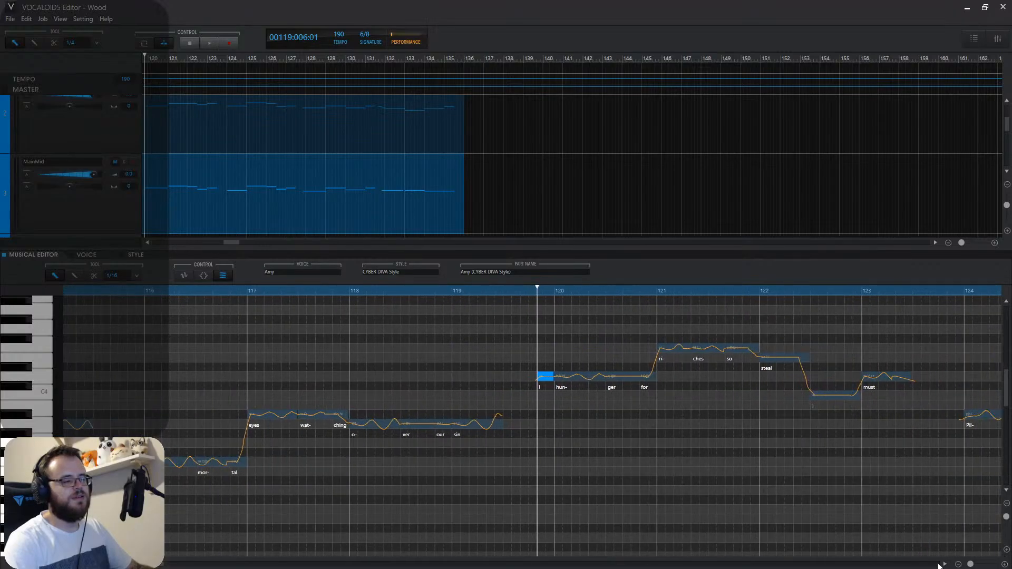
{"action": "left_click_drag", "start_coordinate": [158, 565], "coordinate": [173, 565]}
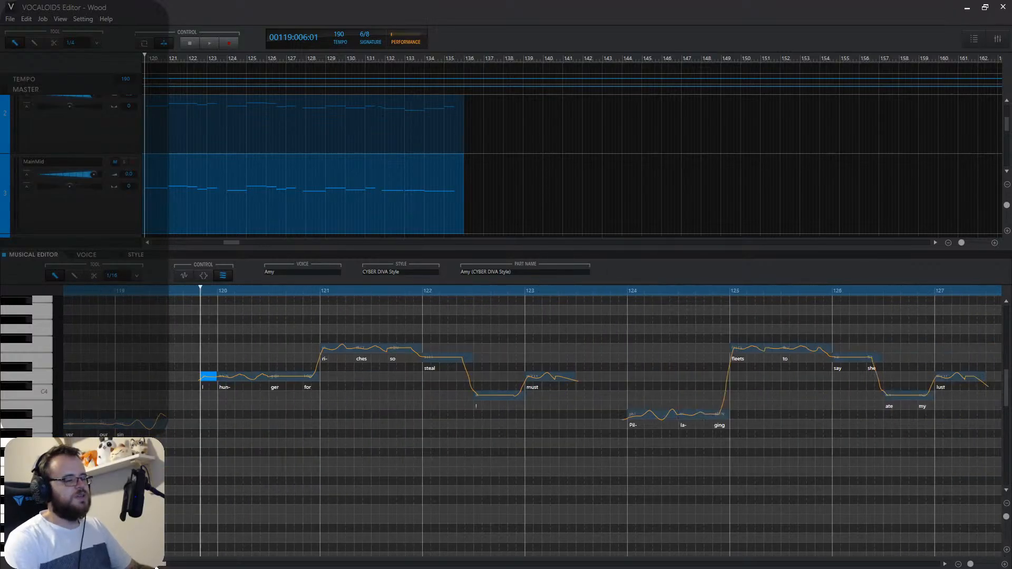
{"action": "double_click", "coordinate": [205, 393]}
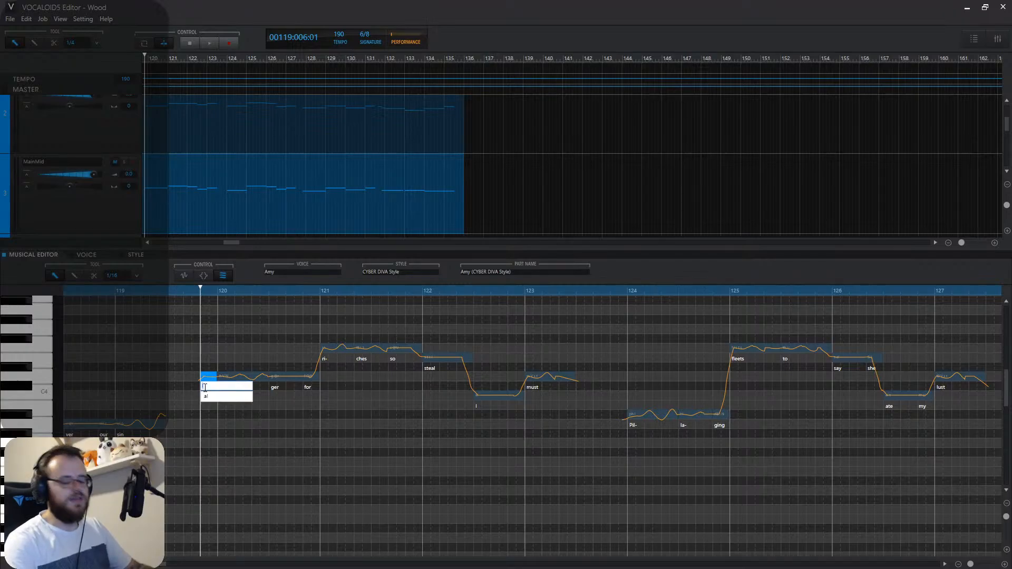
{"action": "type", "text": "Yet"}
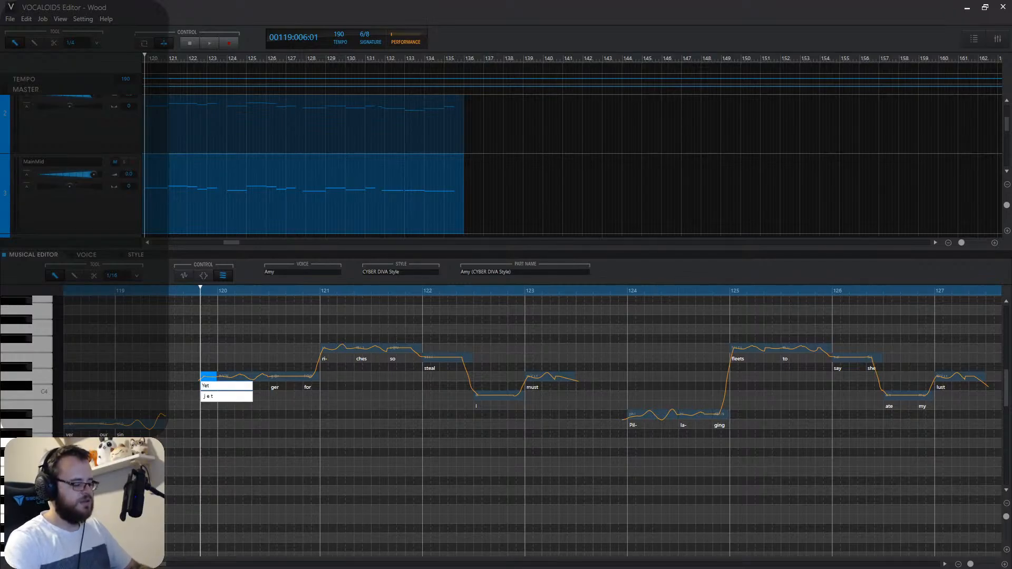
{"action": "type", "text": " dark clouds"}
{"action": "key", "text": "Return"}
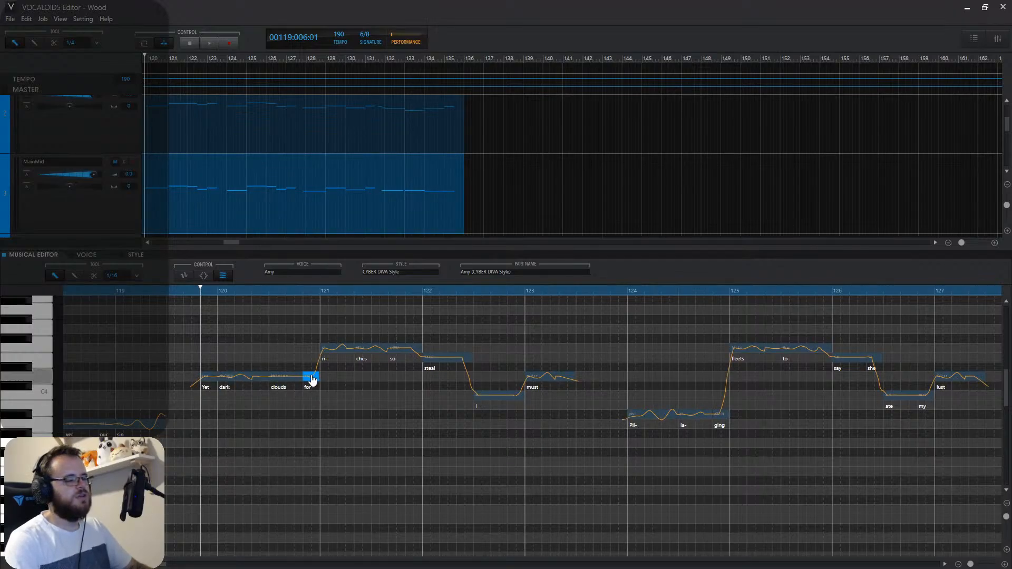
{"action": "key", "text": "Delete"}
{"action": "left_click_drag", "start_coordinate": [301, 377], "coordinate": [320, 378]}
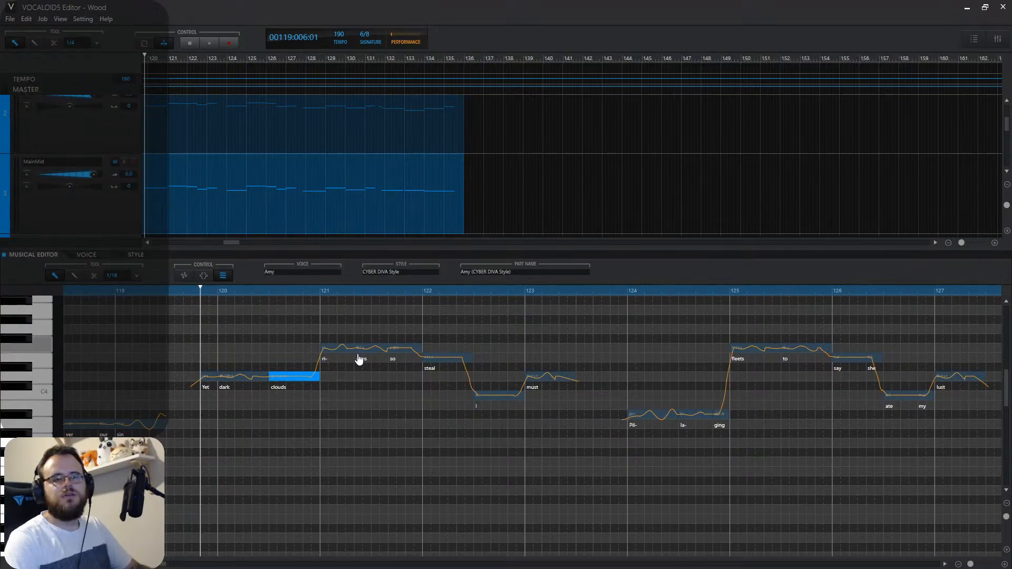
Enter "threaten to strike us down" from the "ri-" note in measure 121 onward.
{"action": "double_click", "coordinate": [324, 361]}
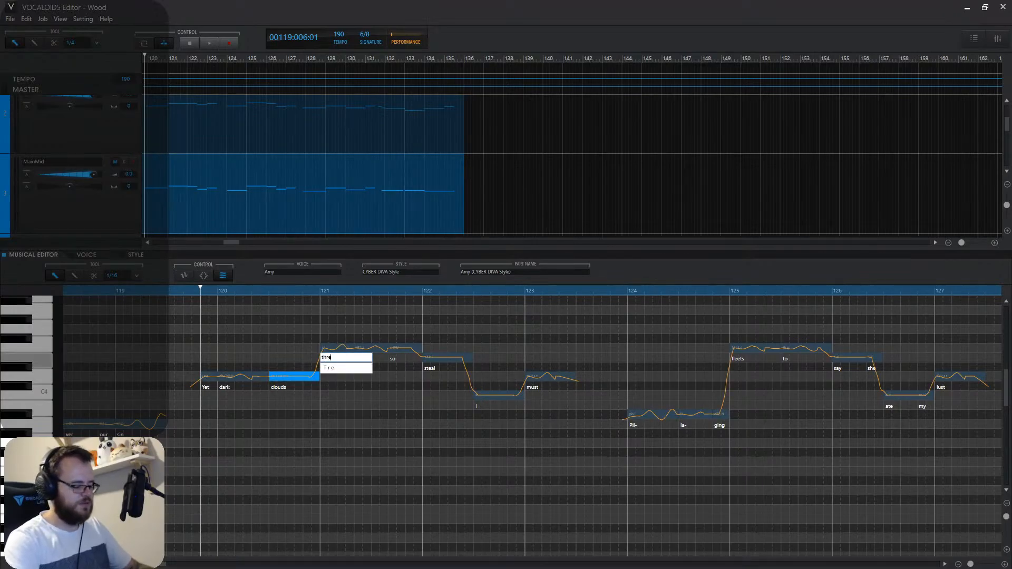
{"action": "type", "text": "threa- ten to s"}
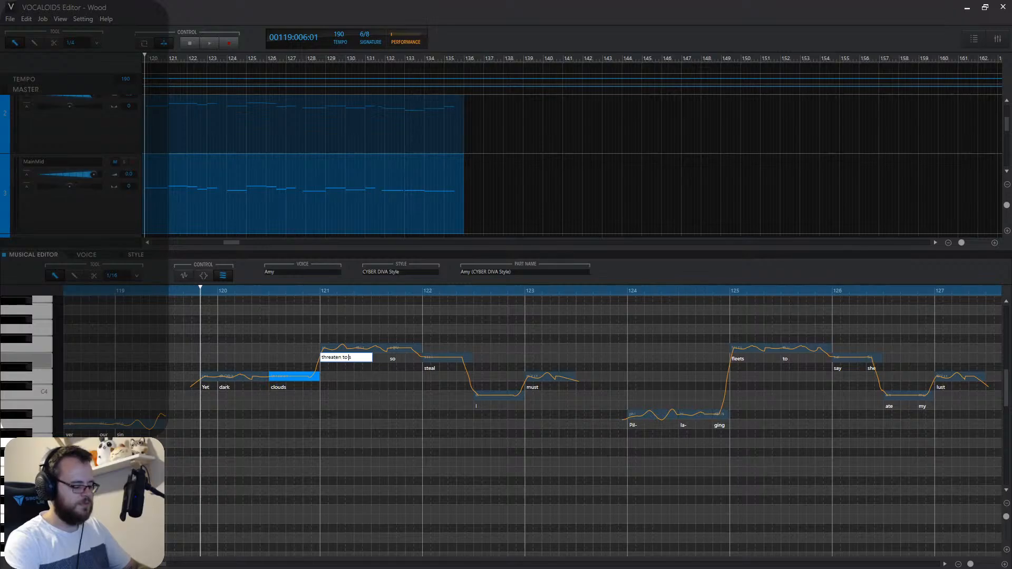
{"action": "type", "text": "trike us down"}
{"action": "key", "text": "Return"}
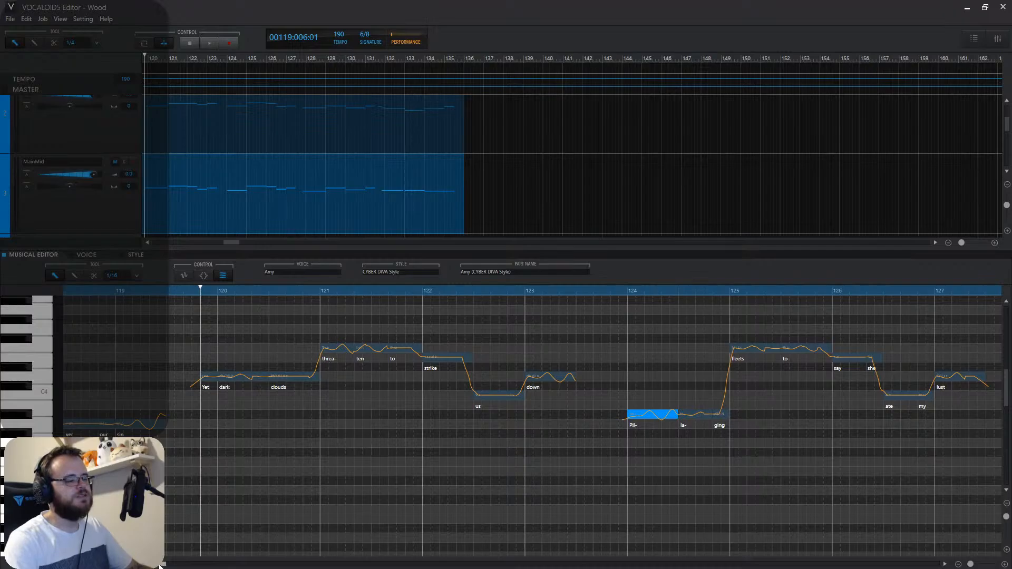
Split a short note off the end of the "to" note in measure 125.
{"action": "left_click_drag", "start_coordinate": [159, 565], "coordinate": [162, 565]}
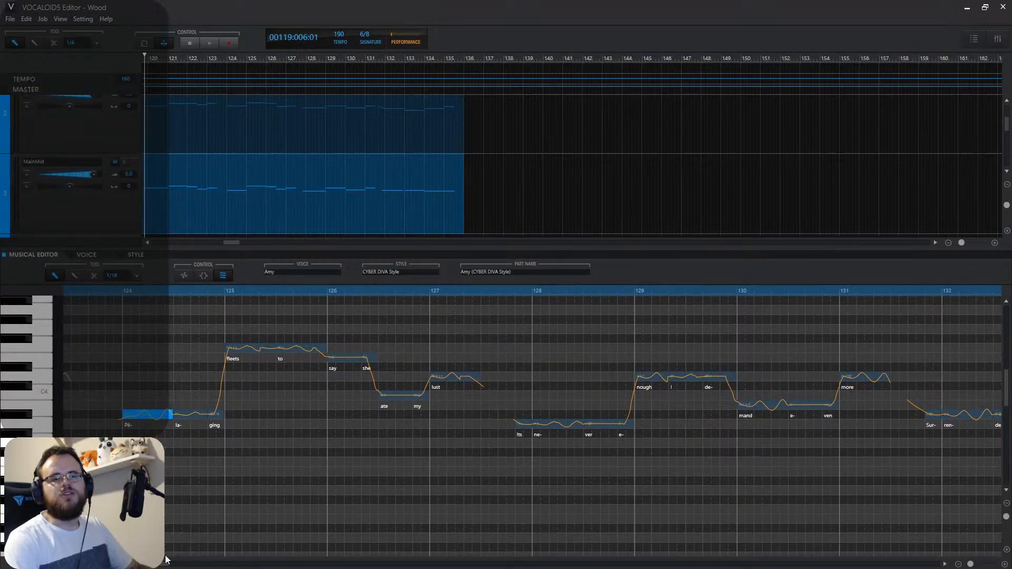
{"action": "double_click", "coordinate": [133, 425]}
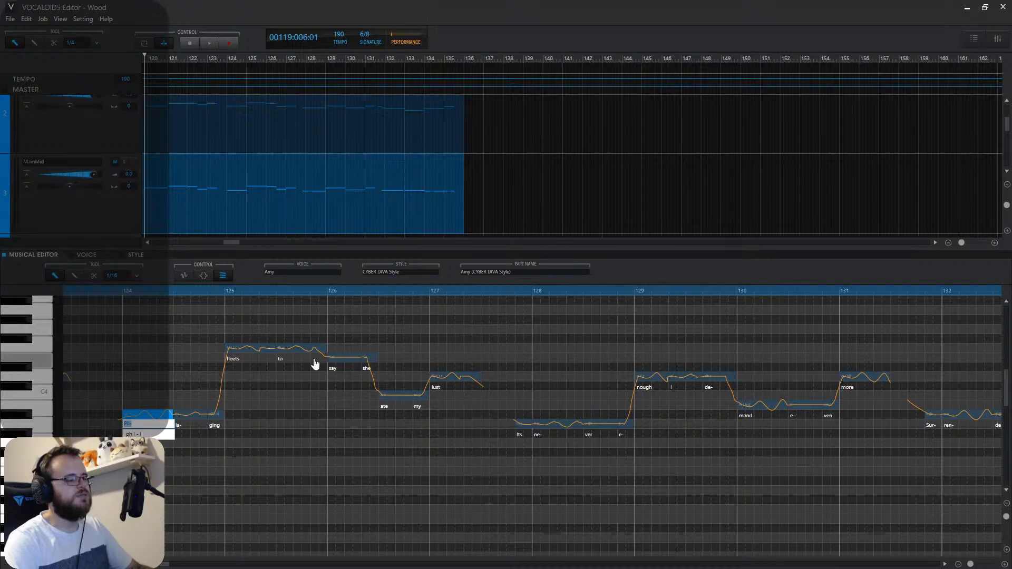
{"action": "left_click", "coordinate": [92, 276]}
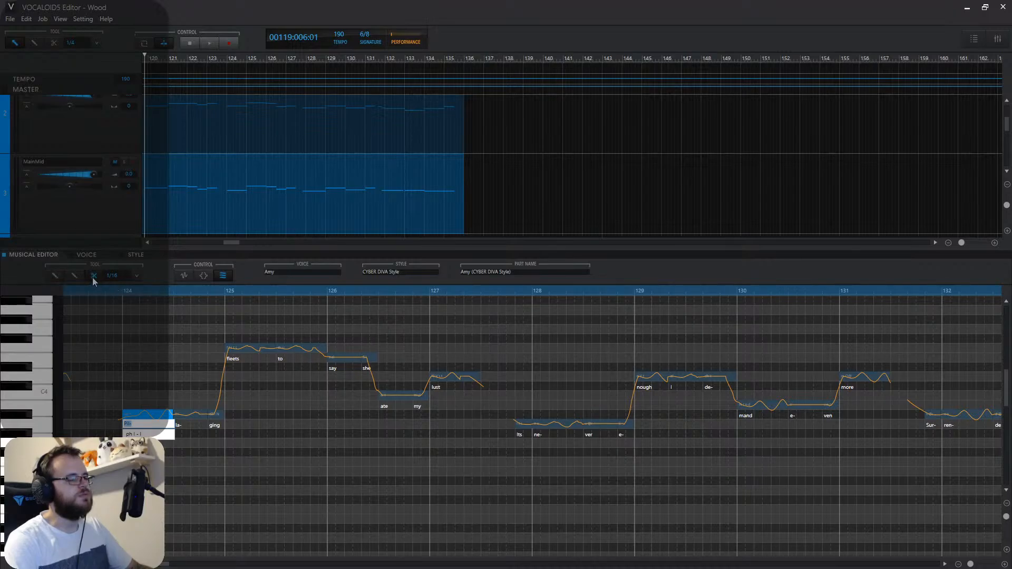
{"action": "left_click", "coordinate": [311, 354]}
{"action": "left_click", "coordinate": [53, 275]}
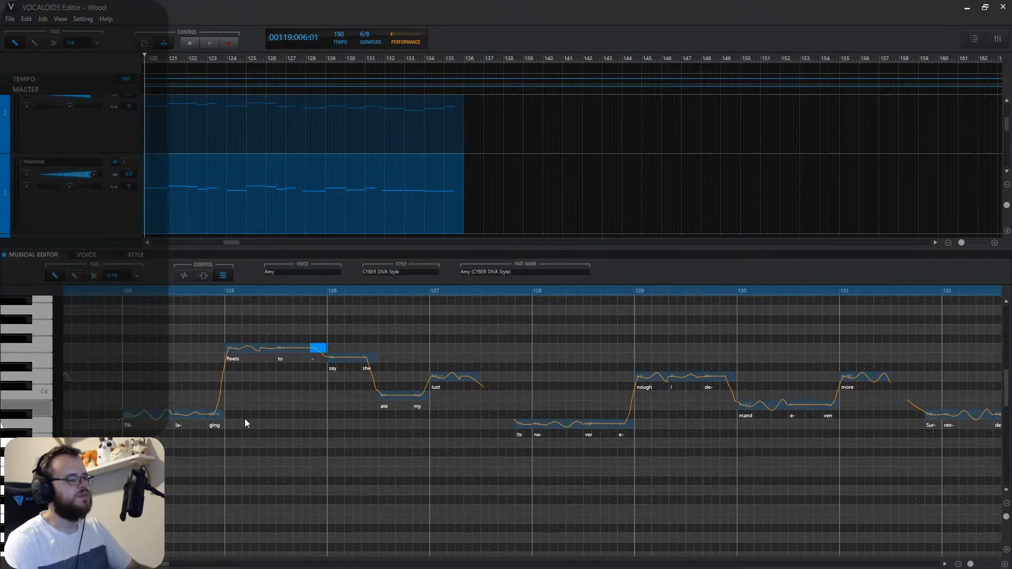
Delete the "she" and "my" notes in measure 126, extending "say" and "ate" to fill their places.
{"action": "left_click", "coordinate": [369, 359]}
{"action": "key", "text": "Delete"}
{"action": "left_click_drag", "start_coordinate": [360, 358], "coordinate": [378, 359]}
{"action": "left_click", "coordinate": [421, 397]}
{"action": "key", "text": "Delete"}
{"action": "left_click", "coordinate": [412, 400]}
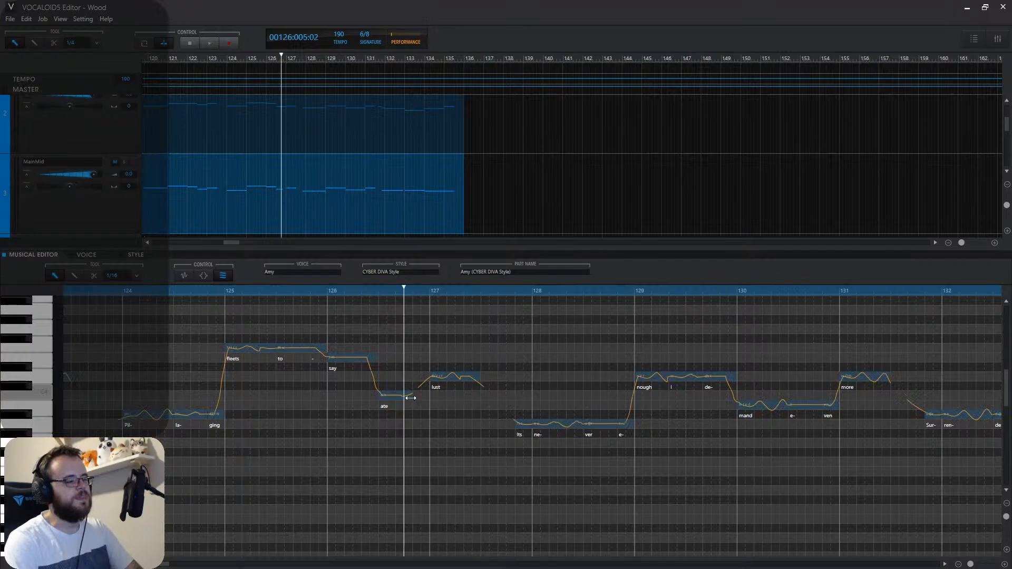
{"action": "left_click_drag", "start_coordinate": [411, 397], "coordinate": [429, 397]}
Enter "Burned by the thunder and left to drown" from the "Pil-" note in measure 124 onward.
{"action": "double_click", "coordinate": [128, 425]}
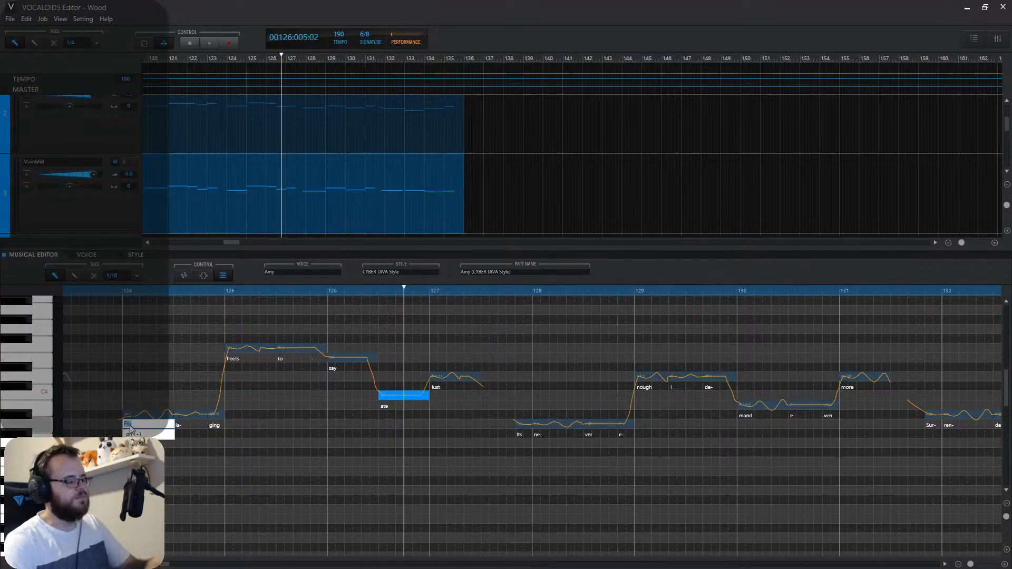
{"action": "type", "text": "Burned by t"}
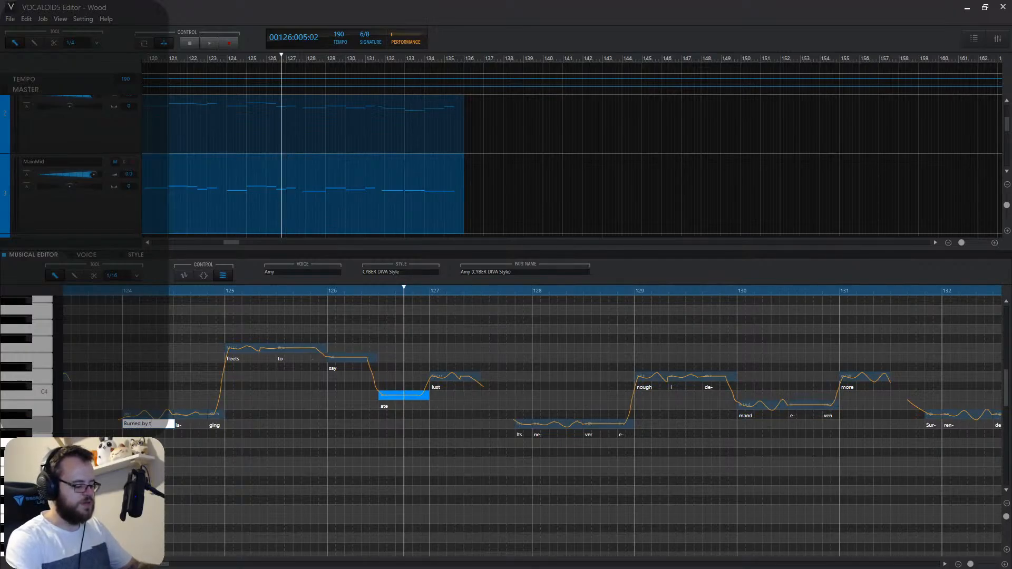
{"action": "type", "text": "he thun- der and left"}
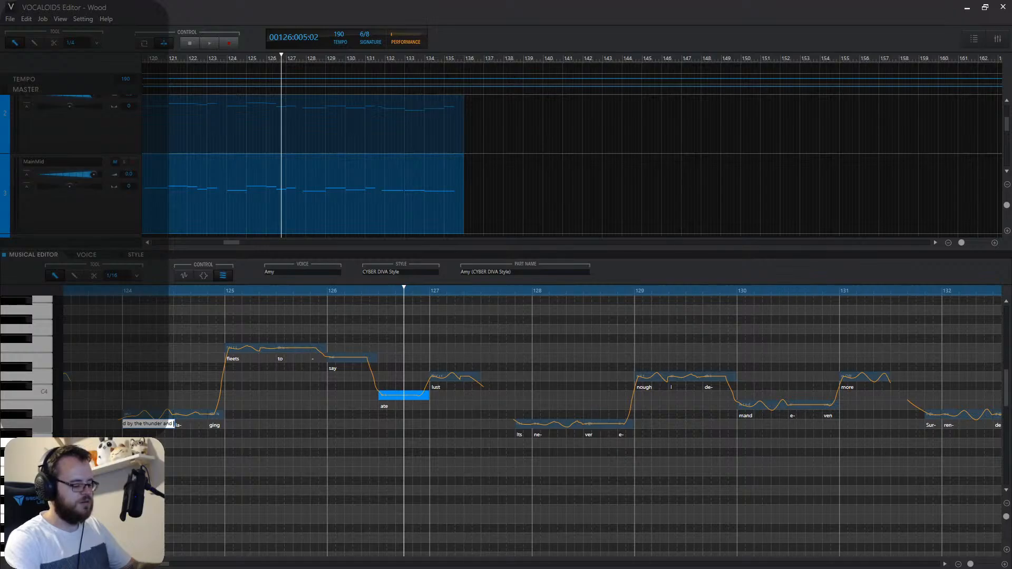
{"action": "type", "text": " to"}
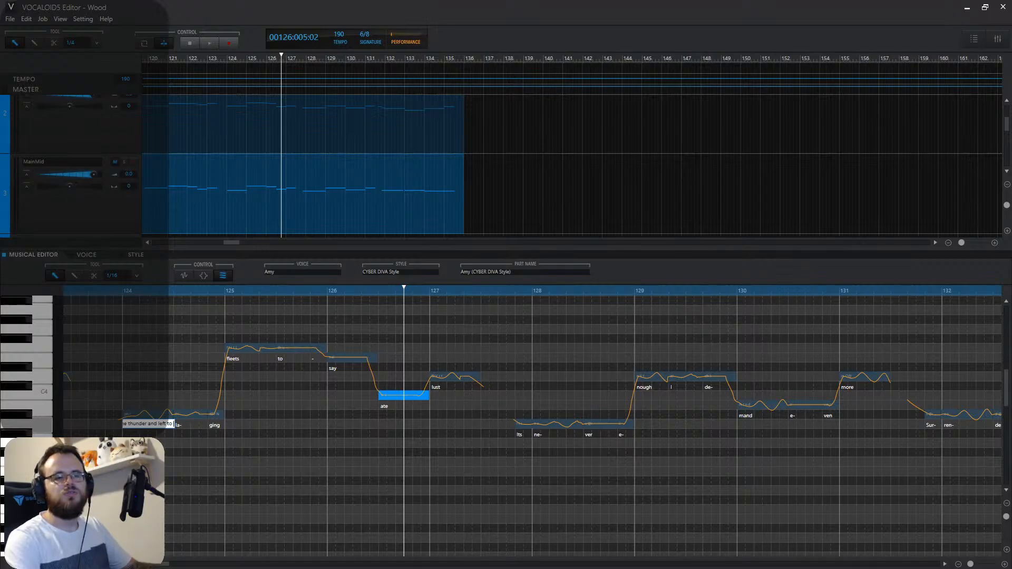
{"action": "type", "text": " drown"}
{"action": "key", "text": "Return"}
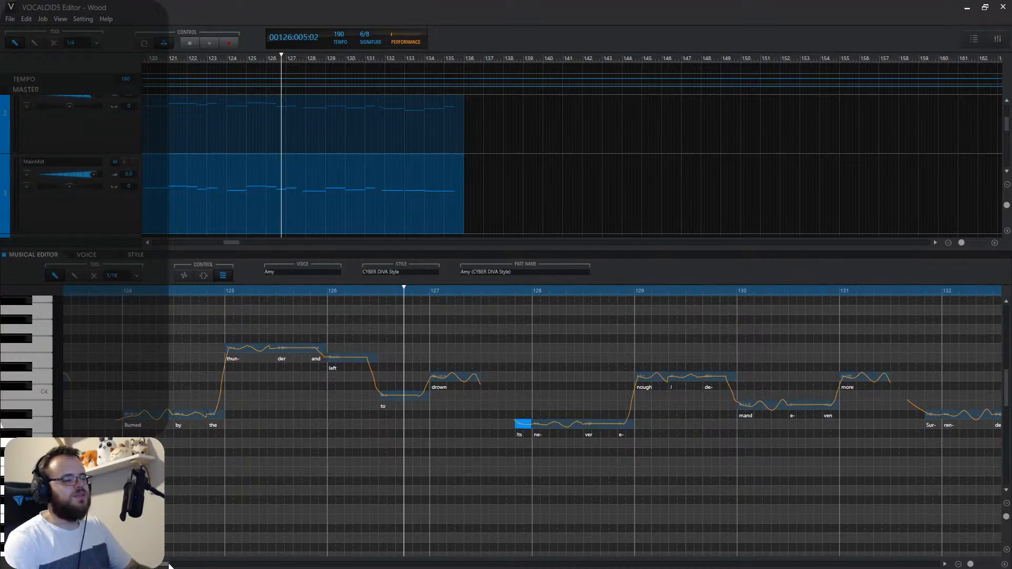
Replace the "Its" lyric before measure 128 with "We'll", and enter "give up" from the "e-" note at the end of that measure.
{"action": "left_click_drag", "start_coordinate": [165, 564], "coordinate": [168, 564]}
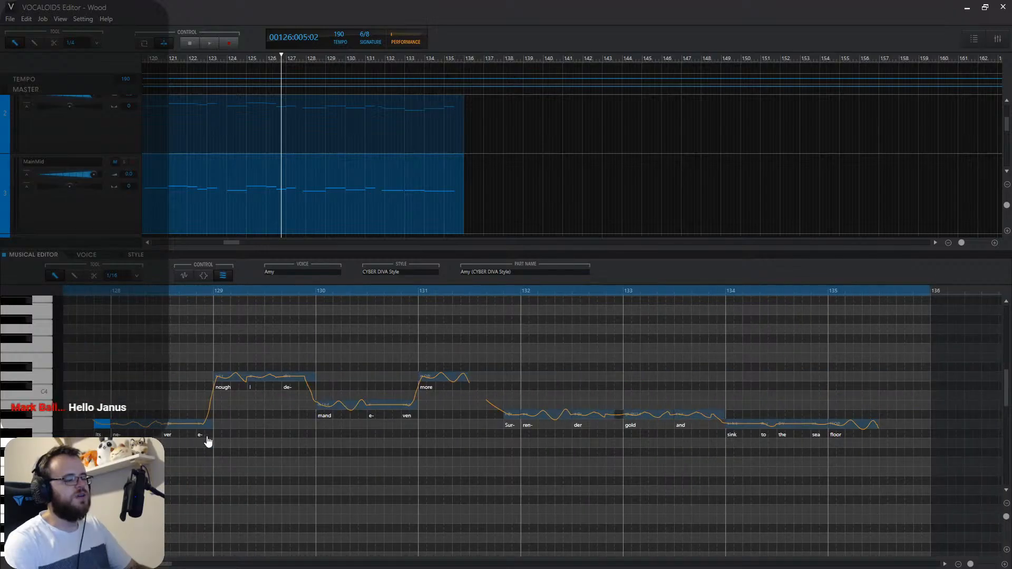
{"action": "left_click", "coordinate": [99, 434]}
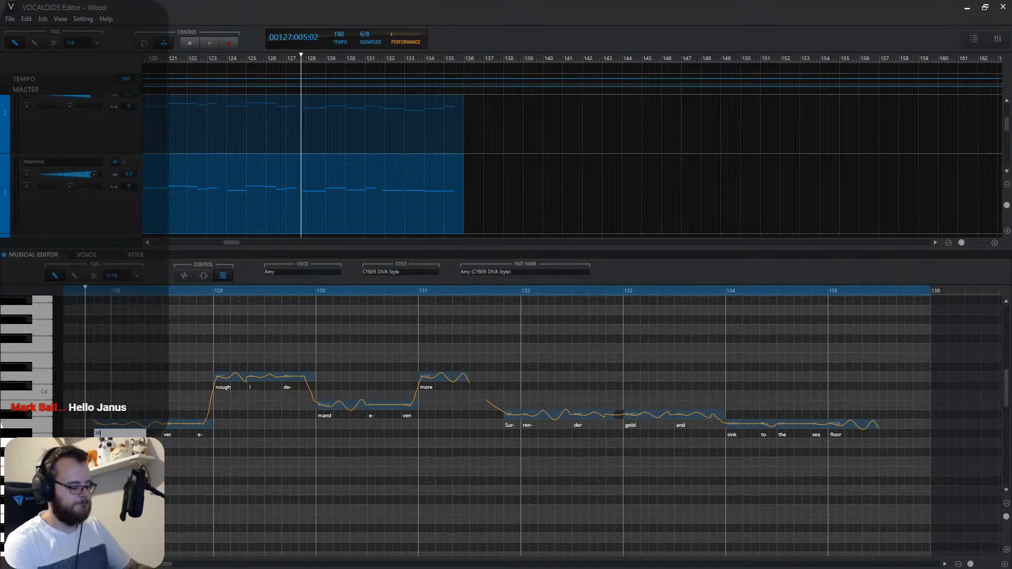
{"action": "type", "text": "We'll"}
{"action": "key", "text": "Tab"}
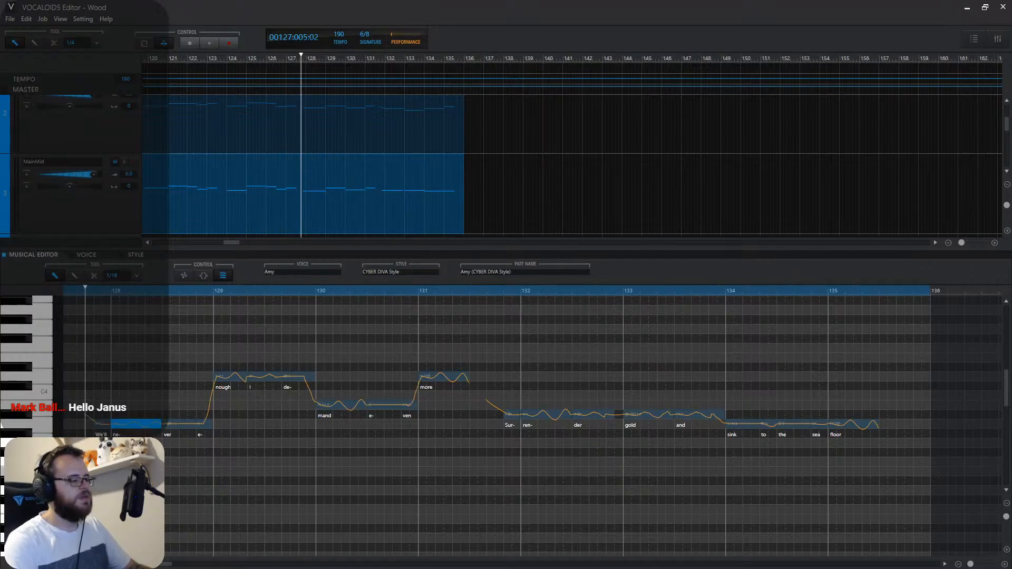
{"action": "double_click", "coordinate": [201, 434]}
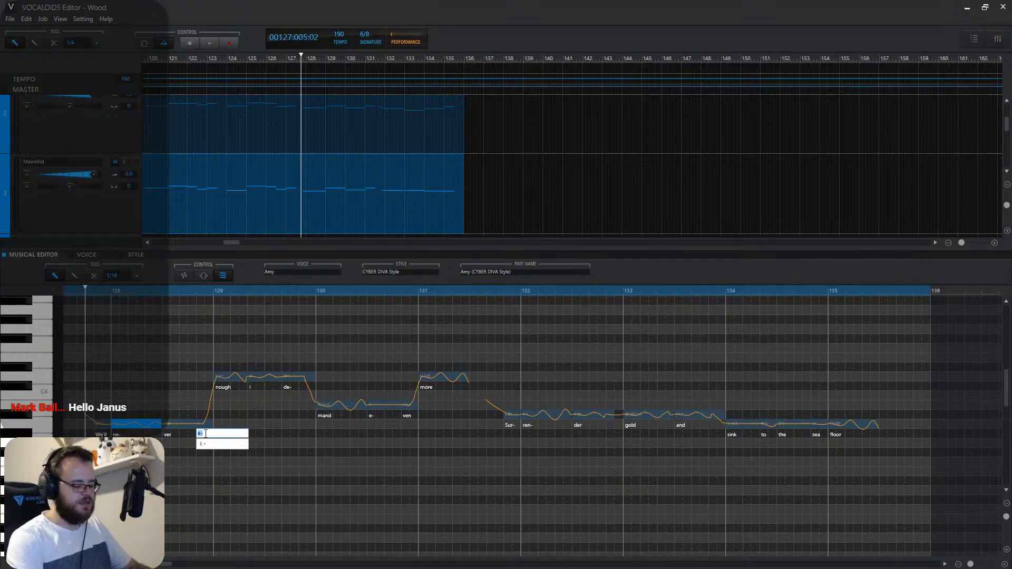
{"action": "type", "text": "give up"}
{"action": "key", "text": "Tab"}
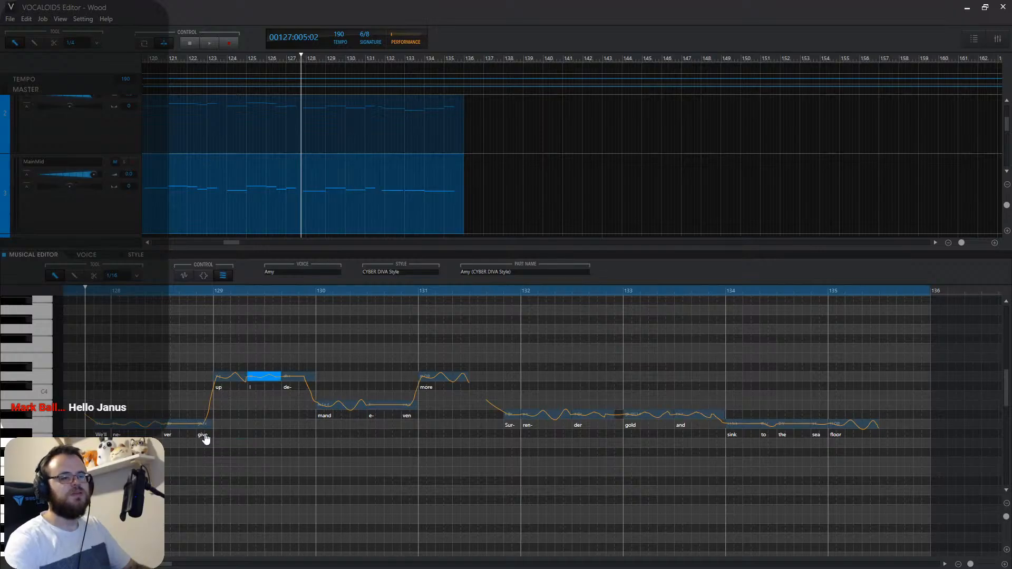
{"action": "left_click", "coordinate": [212, 290]}
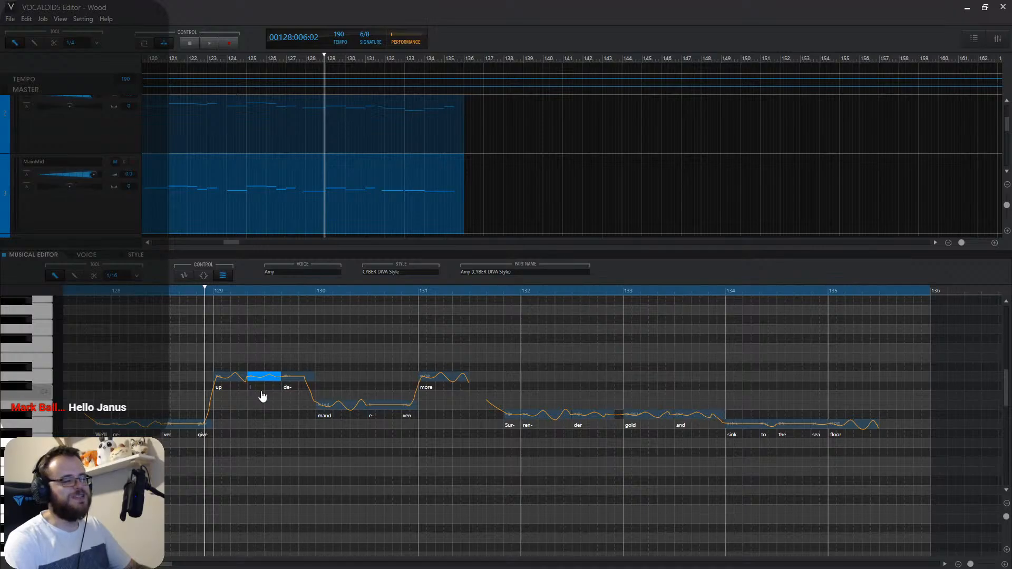
{"action": "left_click", "coordinate": [214, 292]}
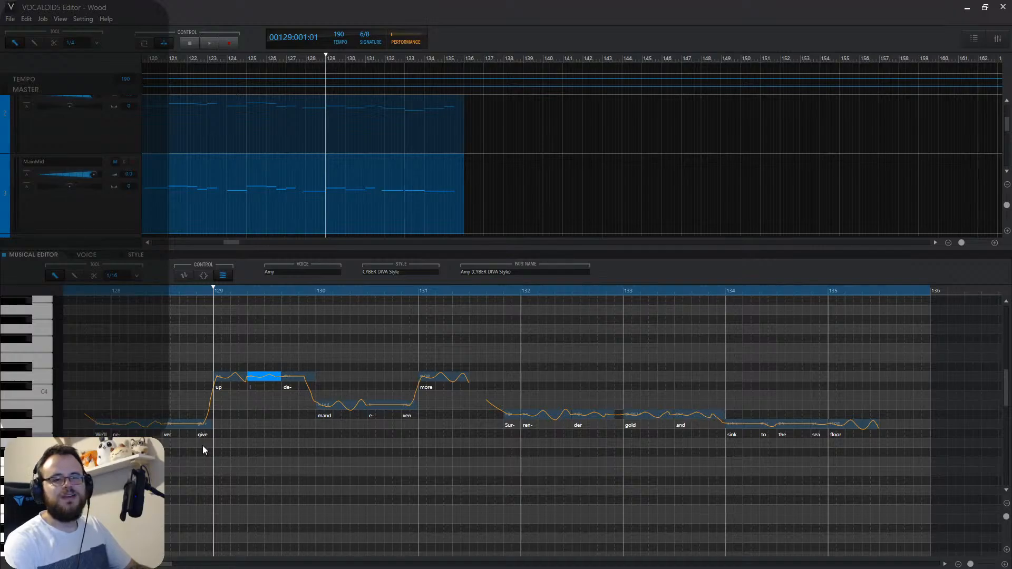
Enter "not un-til our last breath" from the "I" note in measure 129 through the "more" note in measure 131.
{"action": "double_click", "coordinate": [250, 386]}
{"action": "type", "text": "not u"}
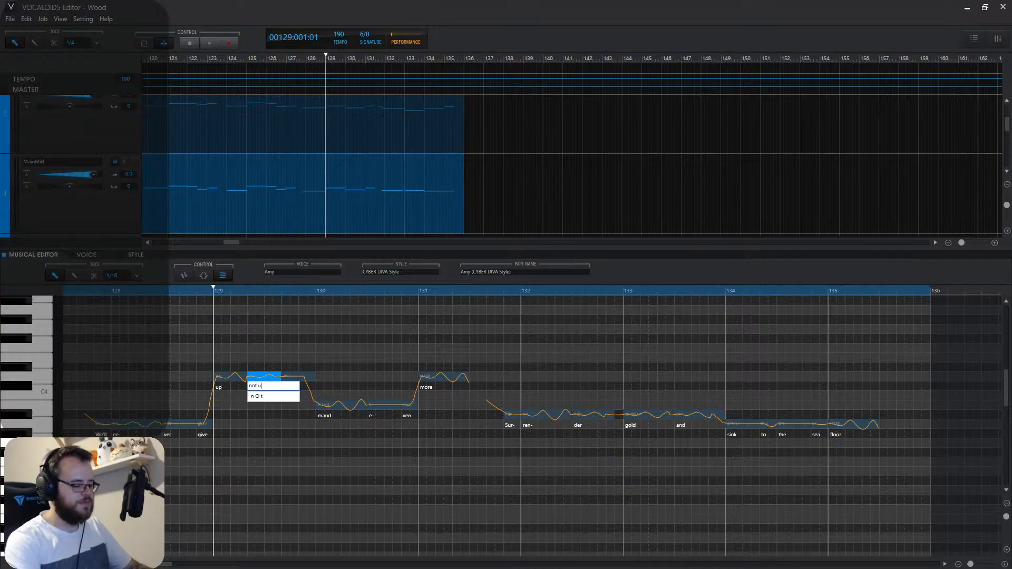
{"action": "type", "text": "n-til"}
{"action": "key", "text": "Return"}
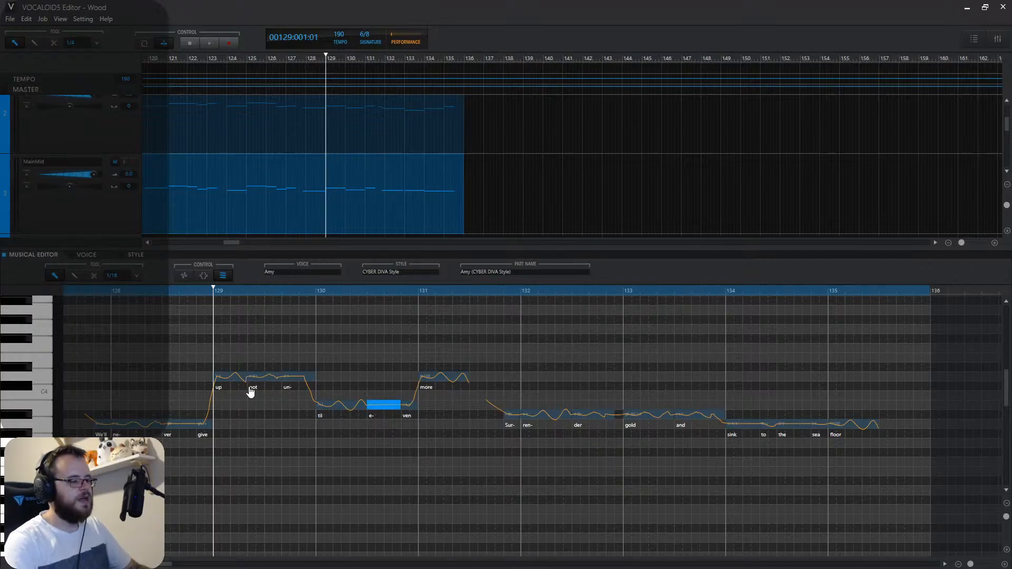
{"action": "double_click", "coordinate": [377, 415]}
{"action": "type", "text": "our"}
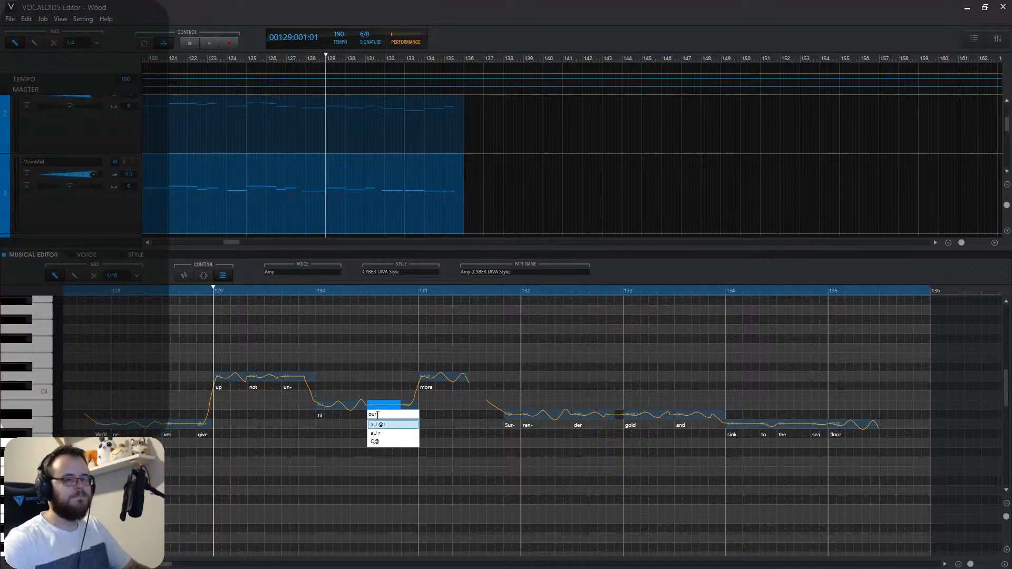
{"action": "key", "text": "Return"}
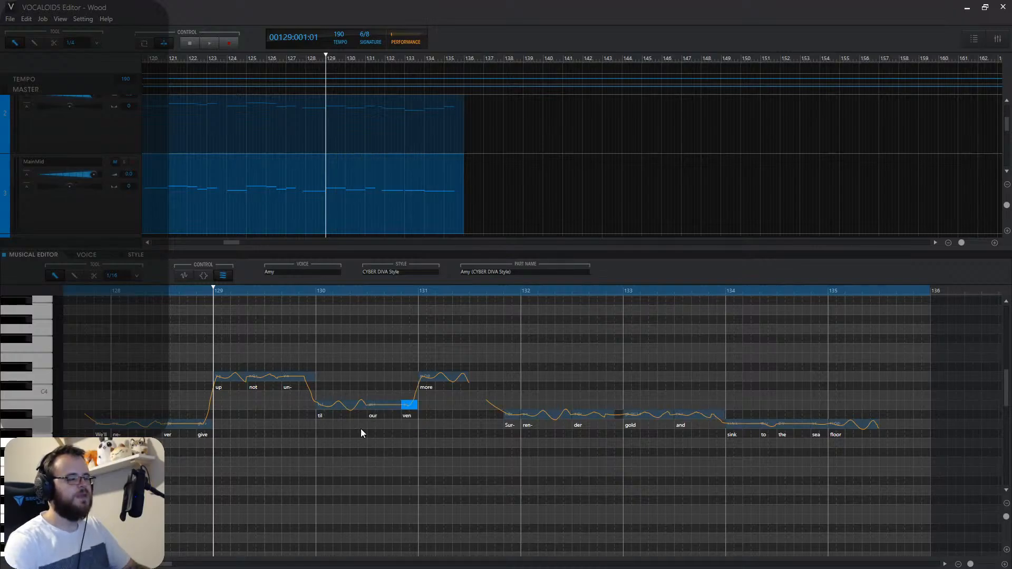
{"action": "double_click", "coordinate": [410, 414]}
{"action": "type", "text": "la"}
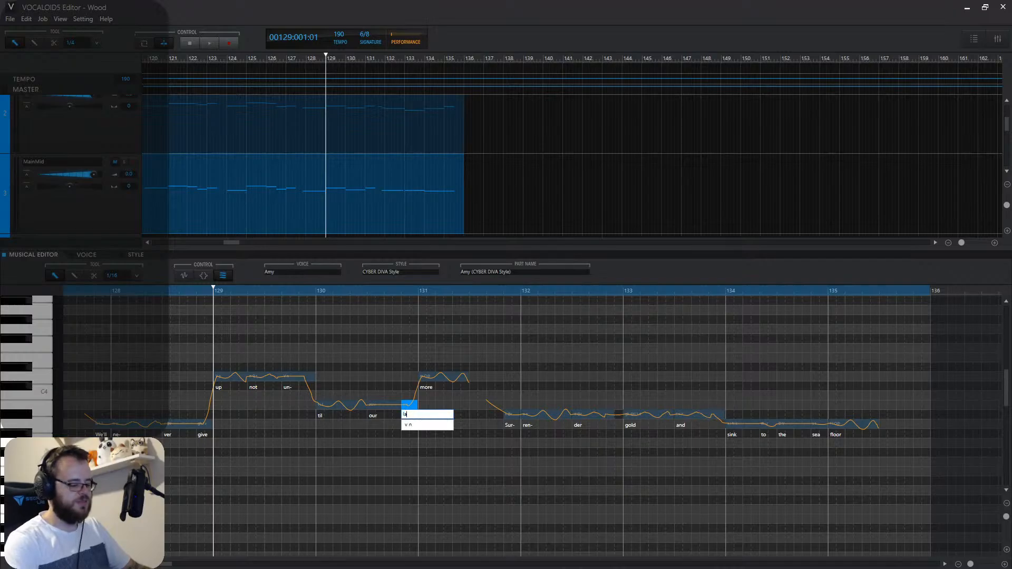
{"action": "type", "text": "st breath"}
{"action": "key", "text": "Return"}
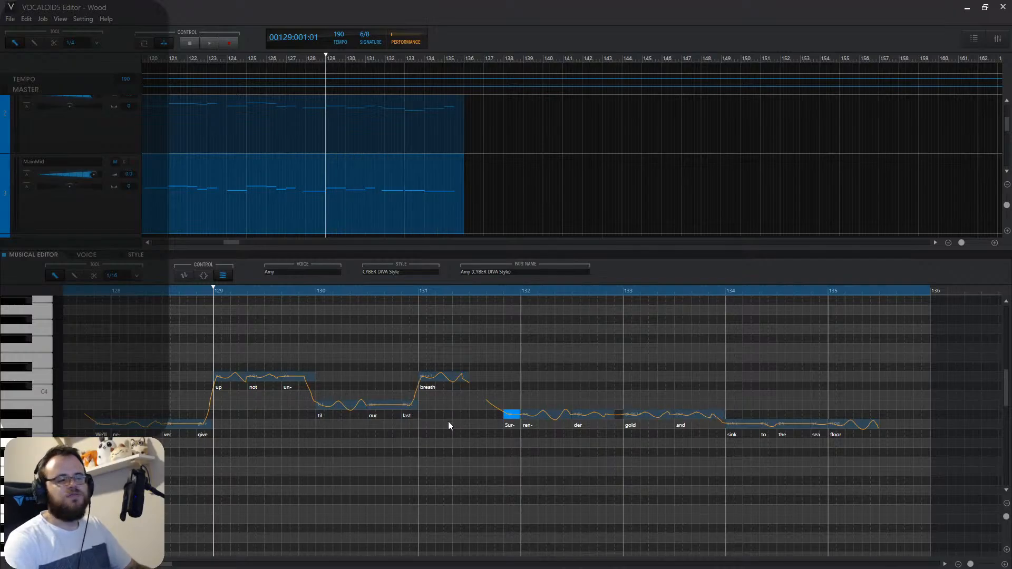
Add a short note with the lyric "for" before "Sur-" in measure 131, and change the "Sur-" lyric to "our".
{"action": "left_click", "coordinate": [75, 275]}
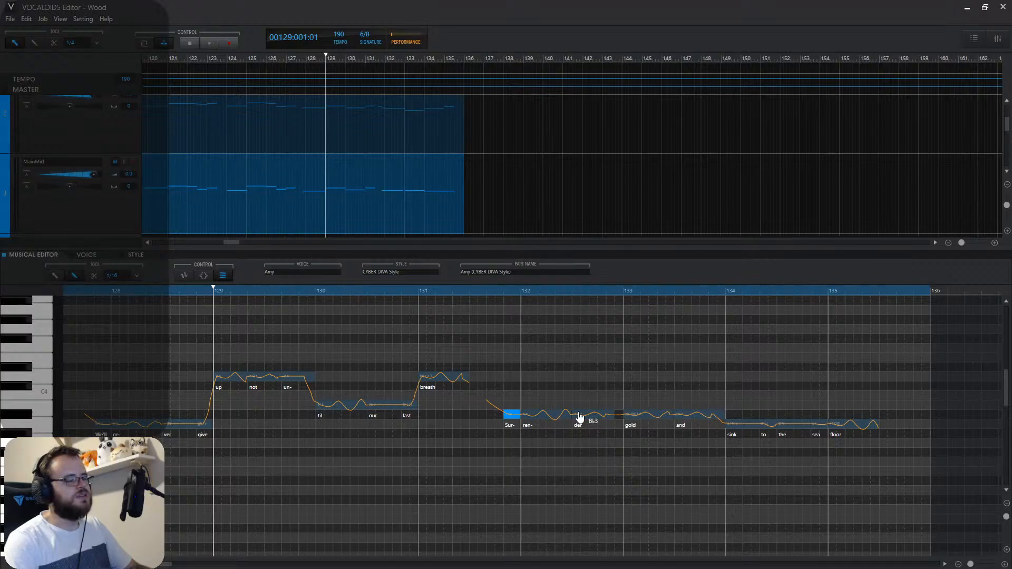
{"action": "left_click", "coordinate": [488, 395]}
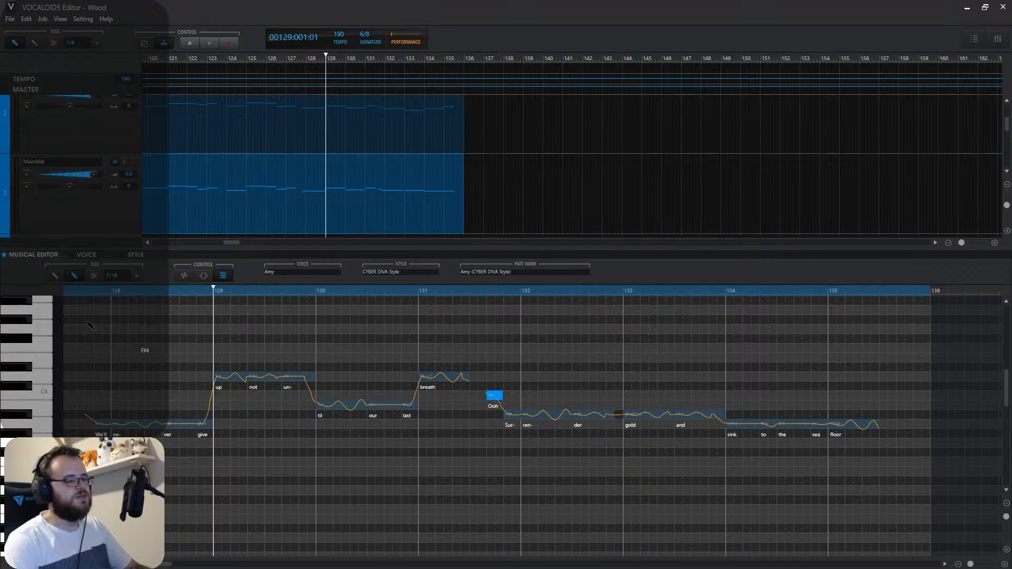
{"action": "left_click", "coordinate": [55, 275]}
{"action": "double_click", "coordinate": [495, 395]}
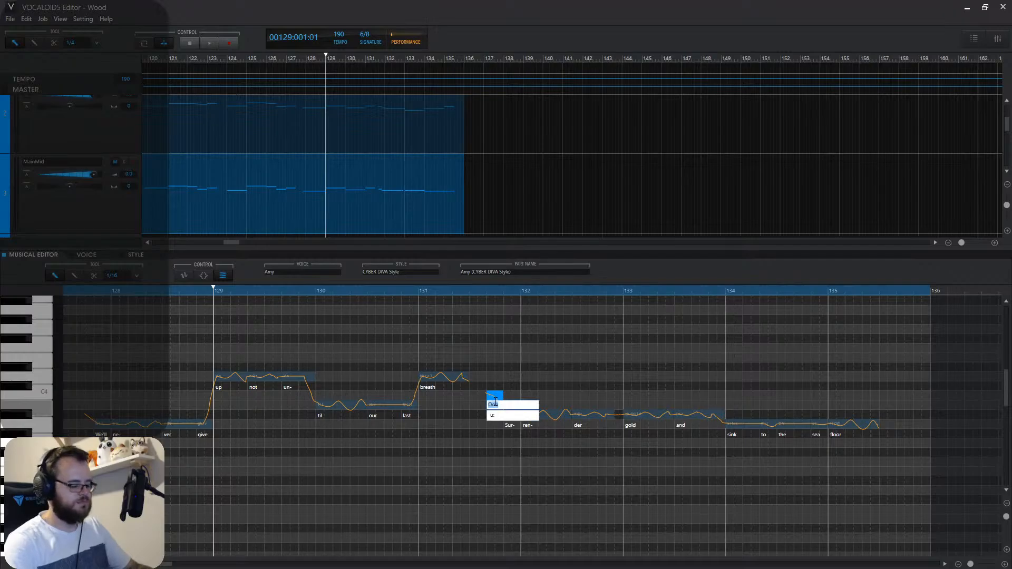
{"action": "type", "text": "for"}
{"action": "key", "text": "Return"}
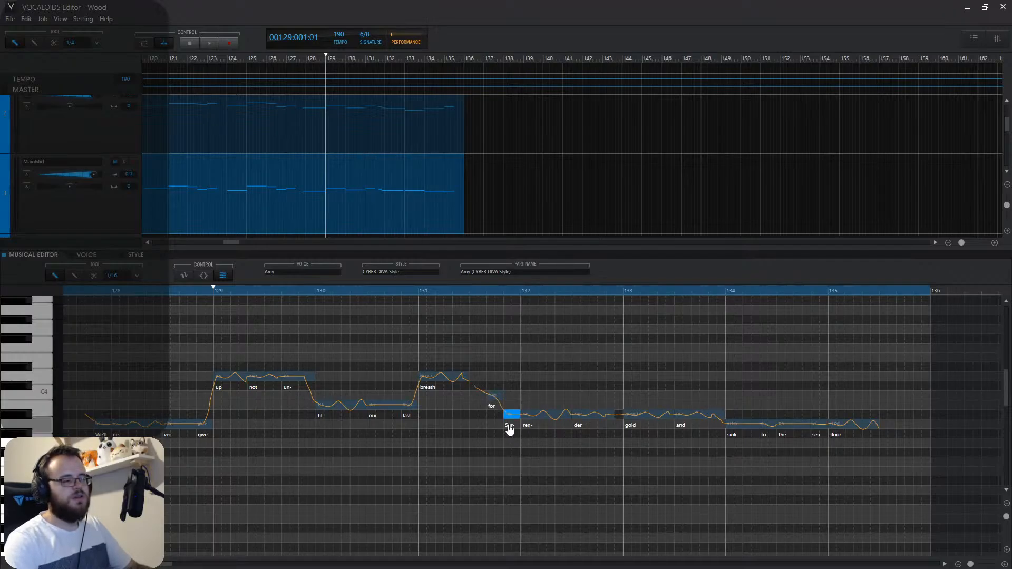
{"action": "double_click", "coordinate": [509, 424]}
{"action": "type", "text": "sur"}
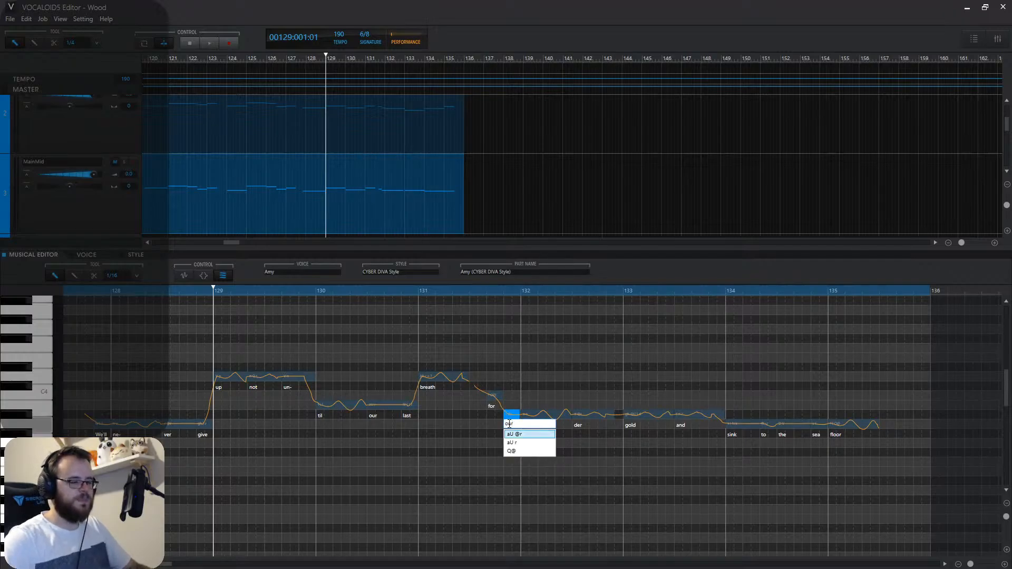
{"action": "key", "text": "Return"}
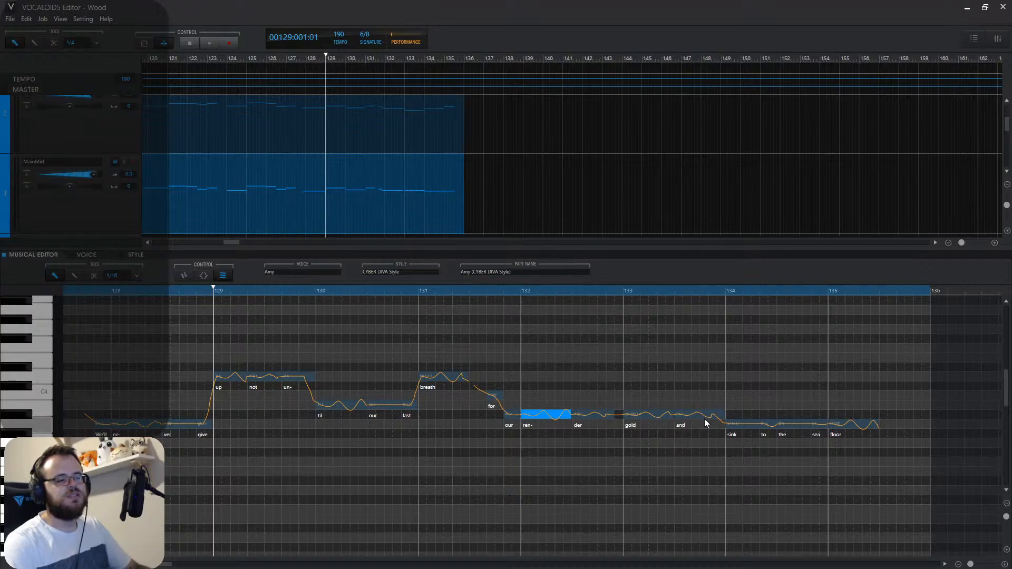
Split a short note off the end of "and" in measure 133, and replace the "to" note in measure 134 by extending "sink".
{"action": "left_click", "coordinate": [93, 277]}
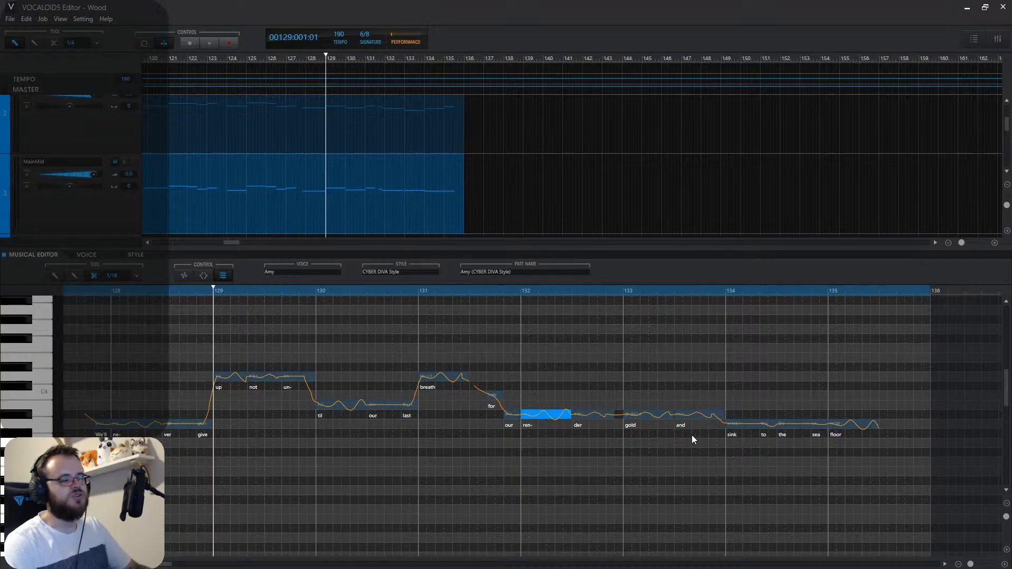
{"action": "left_click", "coordinate": [710, 416]}
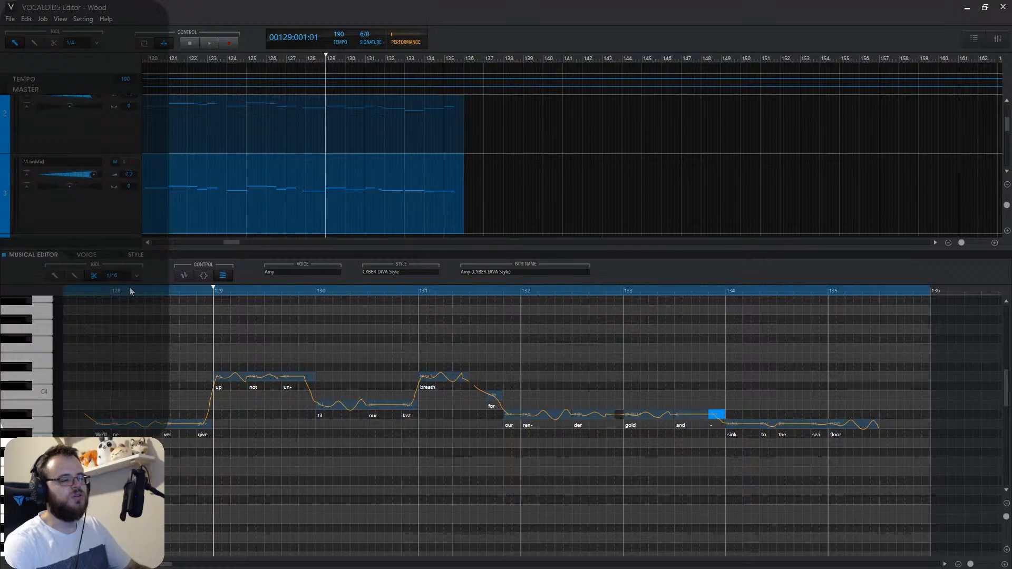
{"action": "left_click", "coordinate": [55, 275]}
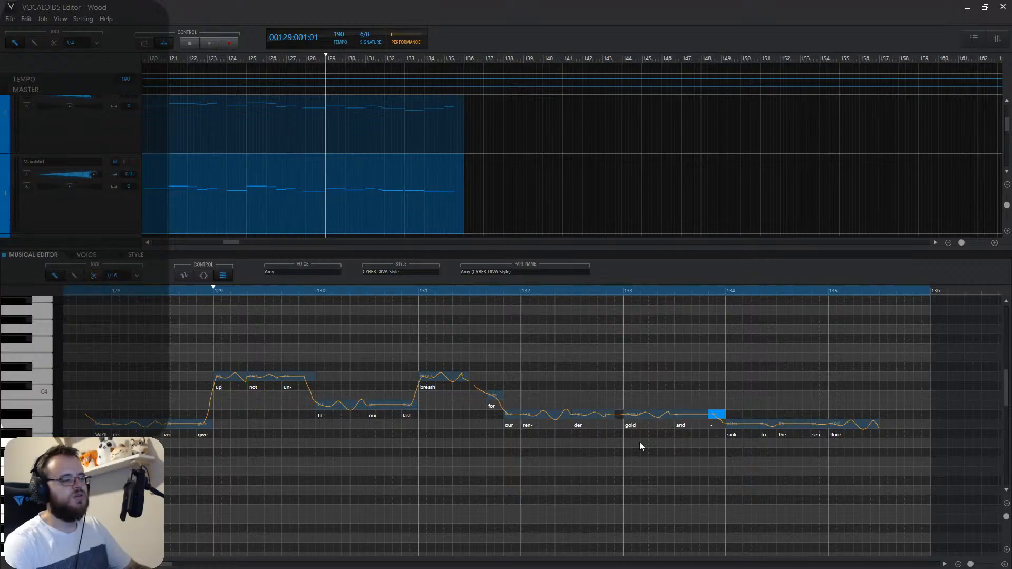
{"action": "left_click", "coordinate": [768, 425]}
{"action": "key", "text": "Delete"}
{"action": "left_click_drag", "start_coordinate": [757, 425], "coordinate": [776, 424]}
Enter "only choice is the ocean or death" from the "ren-" note in measure 132 onward.
{"action": "double_click", "coordinate": [531, 427]}
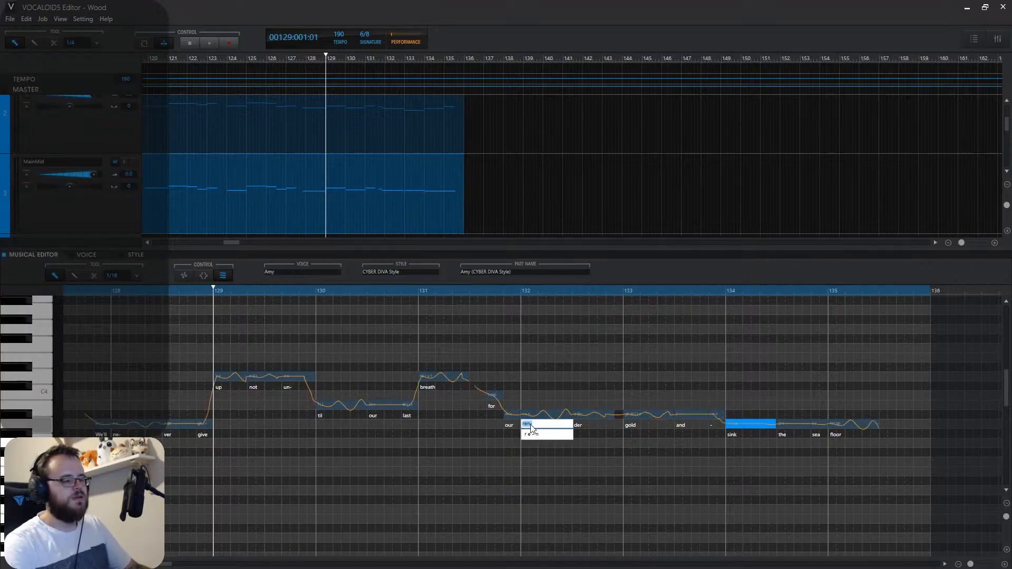
{"action": "type", "text": "only choice"}
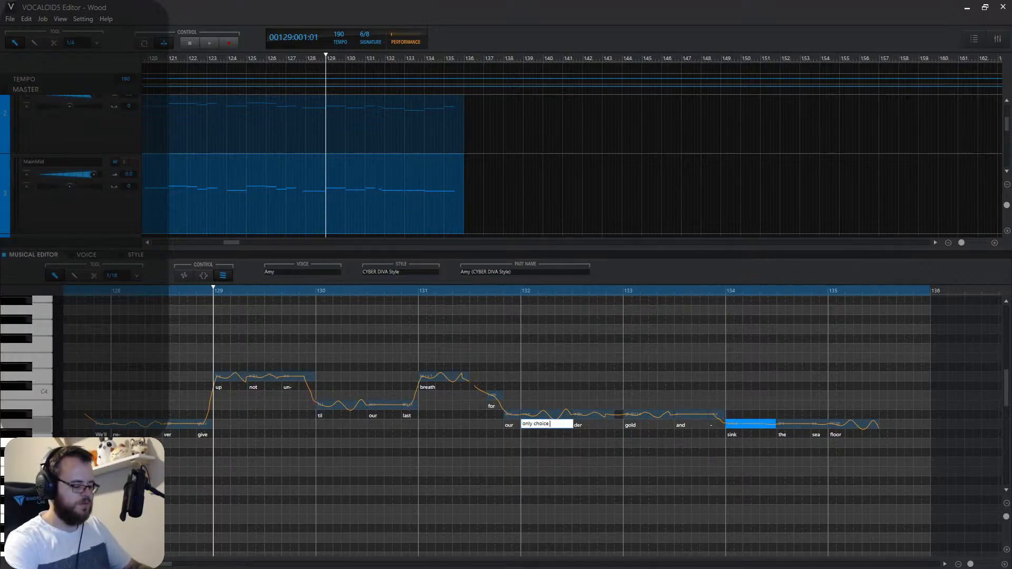
{"action": "type", "text": " is the ocean or death"}
{"action": "key", "text": "Return"}
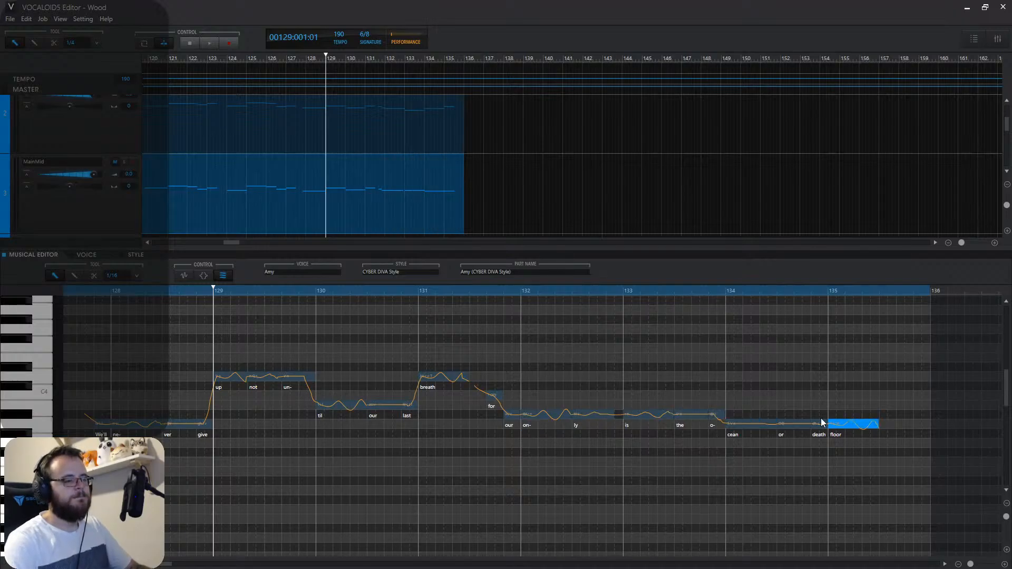
{"action": "left_click", "coordinate": [715, 418]}
{"action": "key", "text": "Delete"}
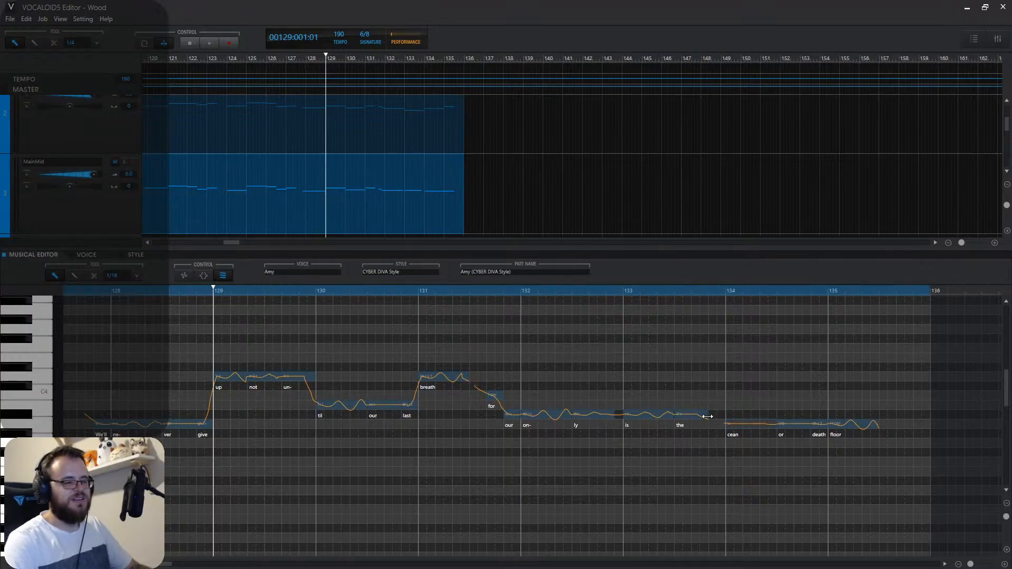
{"action": "double_click", "coordinate": [630, 421]}
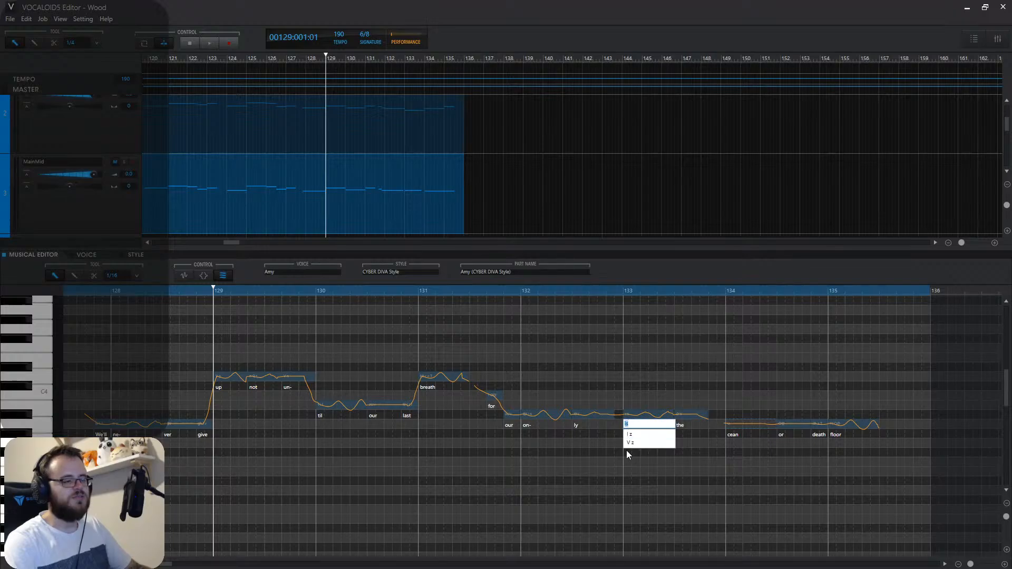
{"action": "type", "text": "choice"}
{"action": "key", "text": "Return"}
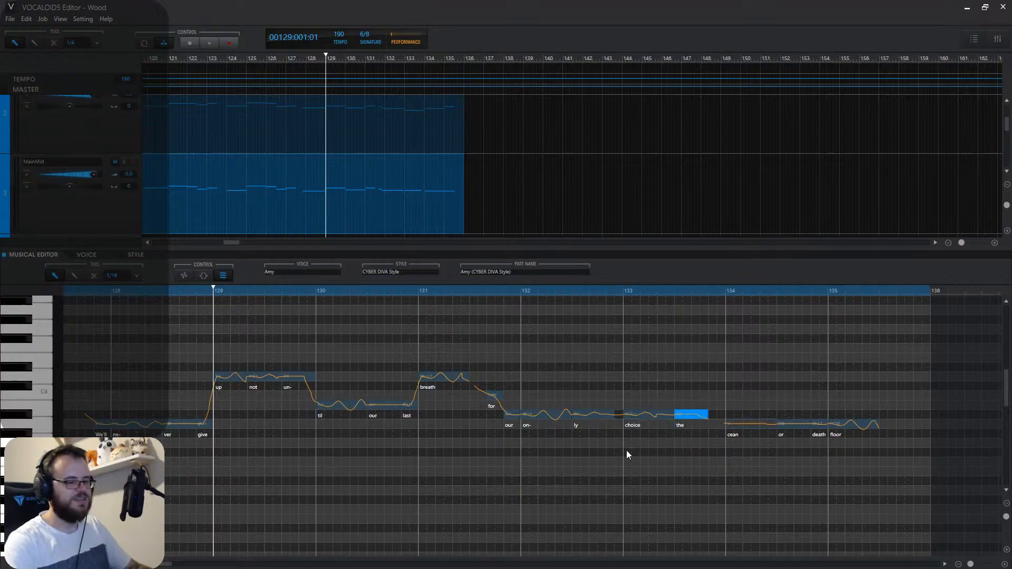
{"action": "key", "text": "ctrl+z"}
{"action": "key", "text": "ctrl+z"}
Enter "choice is the ocean or death" from the "is" note in measure 133 onward.
{"action": "double_click", "coordinate": [622, 424]}
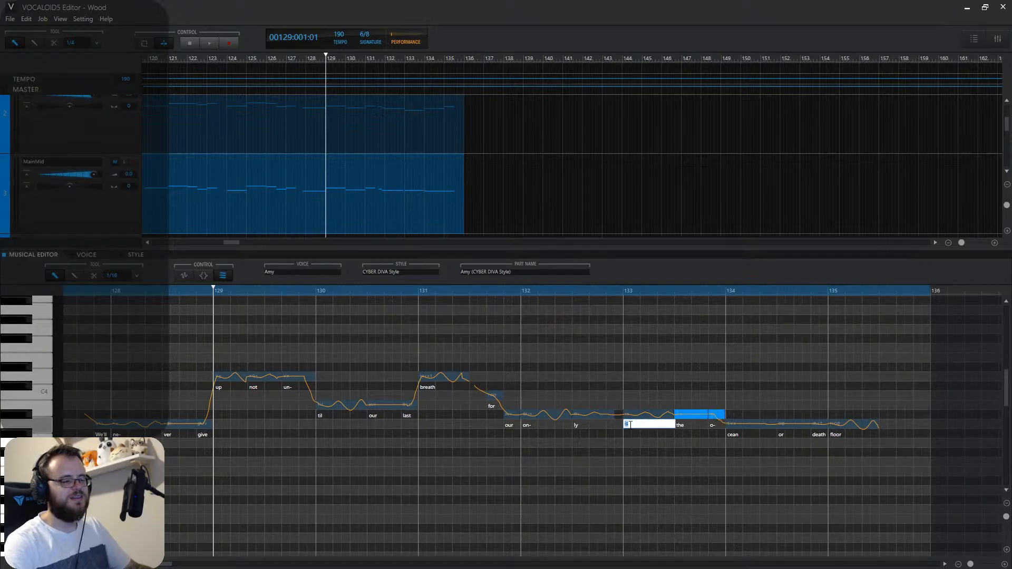
{"action": "type", "text": "choice is th"}
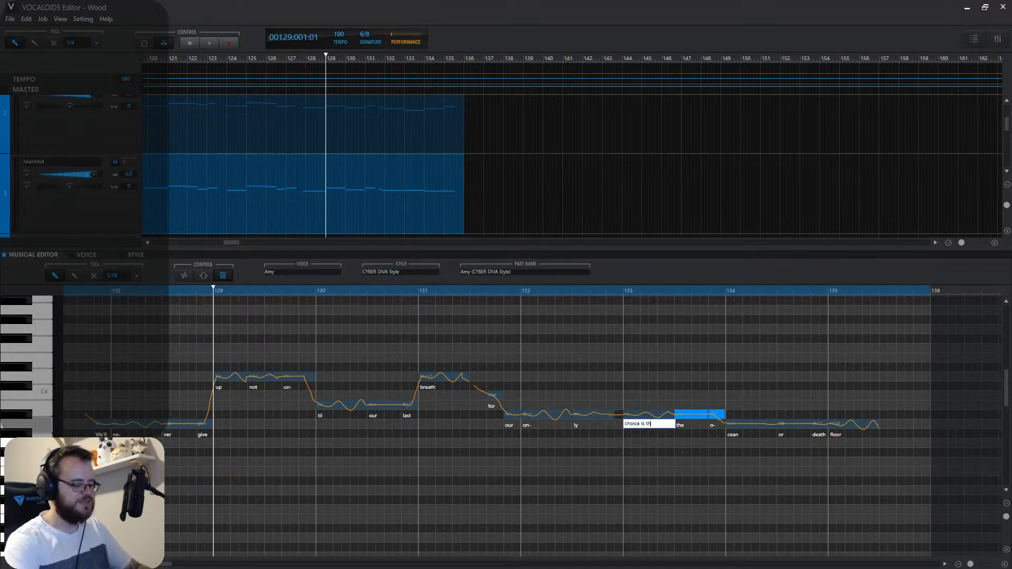
{"action": "type", "text": "e o- cean or death"}
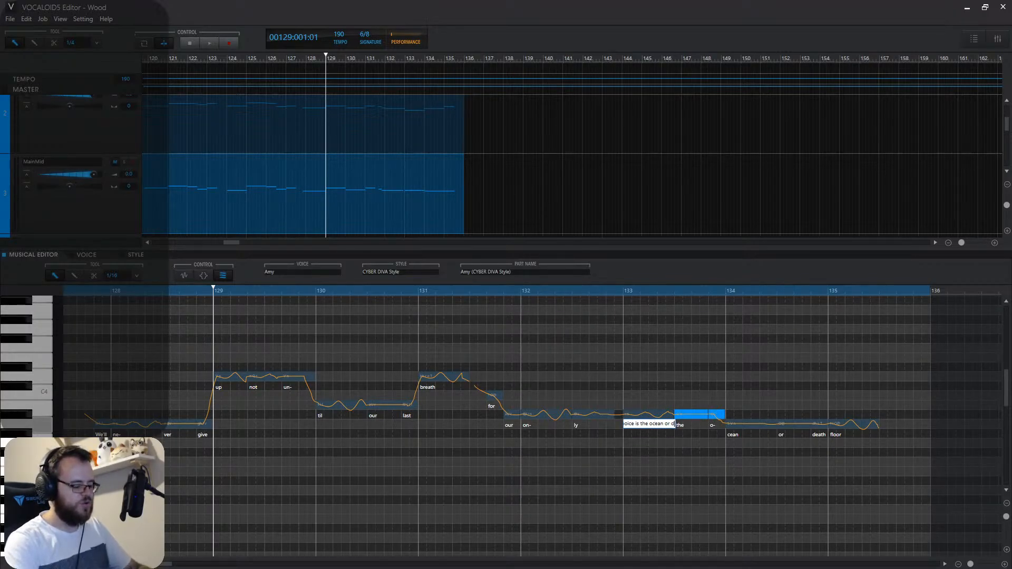
{"action": "key", "text": "Return"}
Play back the revised verse ending from just before measure 128 through measure 135.
{"action": "key", "text": "space"}
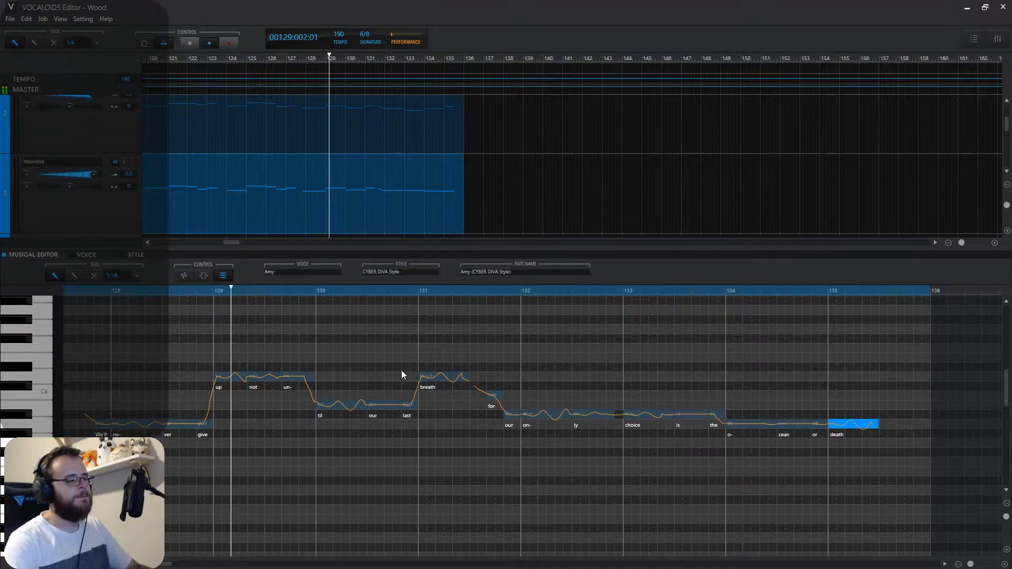
{"action": "left_click", "coordinate": [93, 291]}
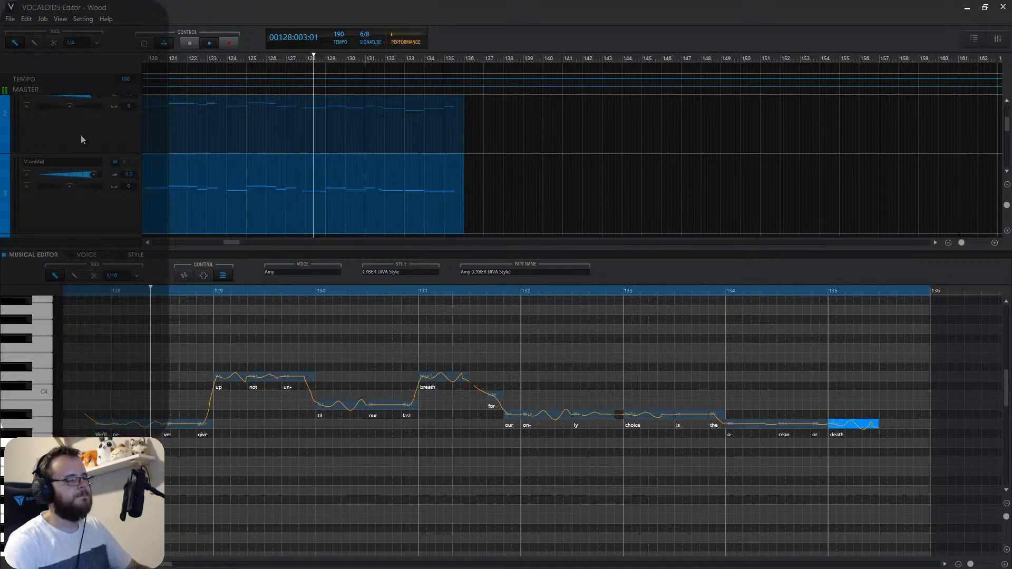
{"action": "scroll", "coordinate": [83, 138], "scroll_direction": "up", "scroll_amount": 2}
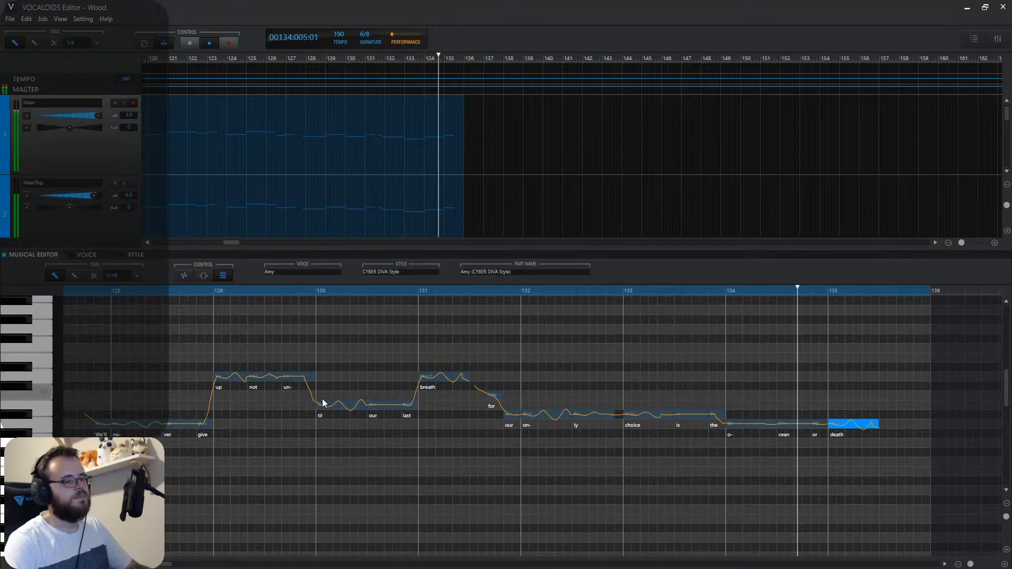
{"action": "key", "text": "space"}
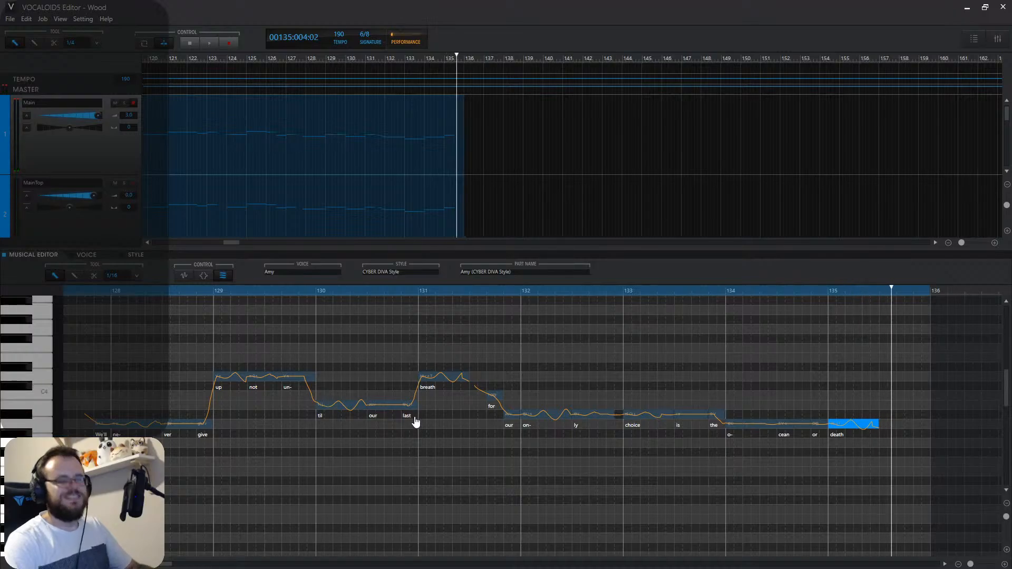
Export a multichannel audio mixdown of the vocal tracks into the Wood project's Vocals folder.
{"action": "left_click", "coordinate": [10, 19]}
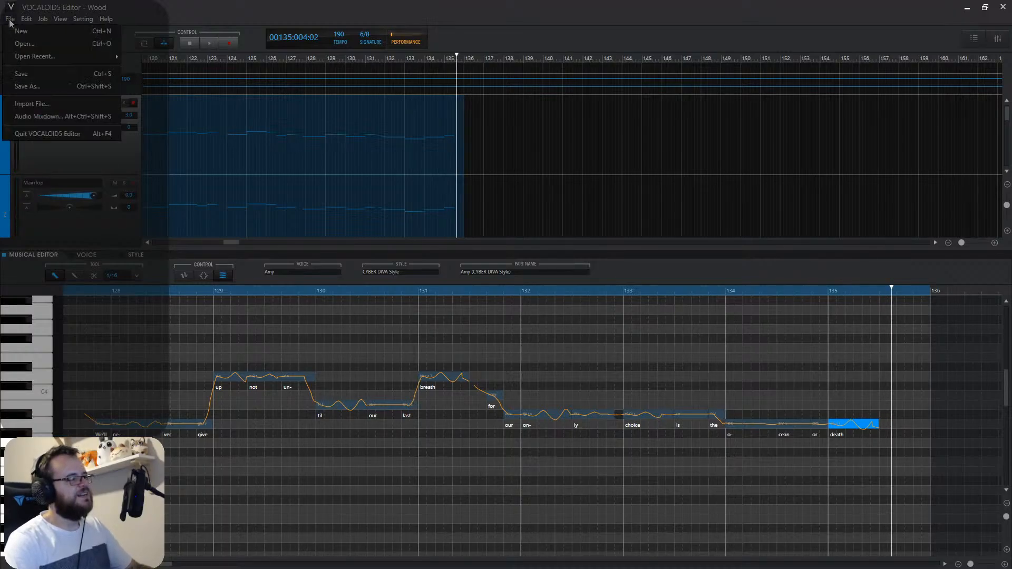
{"action": "left_click", "coordinate": [44, 121]}
{"action": "left_click", "coordinate": [389, 273]}
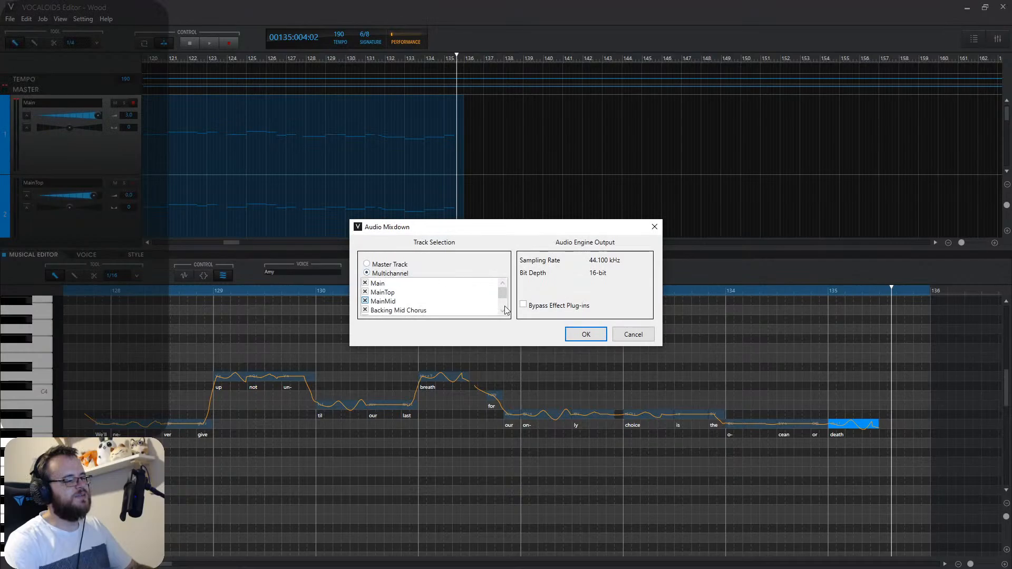
{"action": "left_click", "coordinate": [584, 334]}
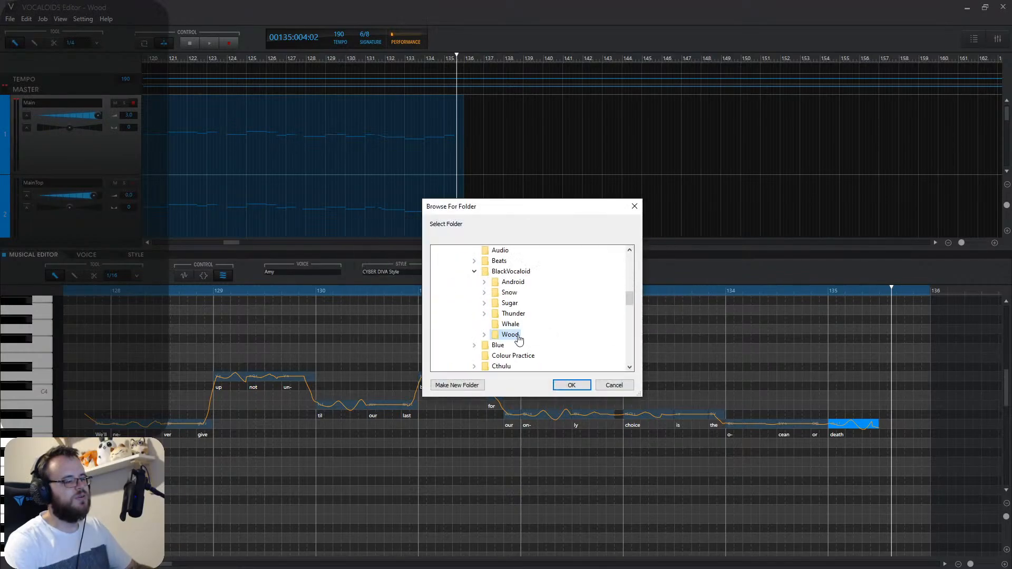
{"action": "double_click", "coordinate": [510, 334]}
{"action": "left_click", "coordinate": [523, 309]}
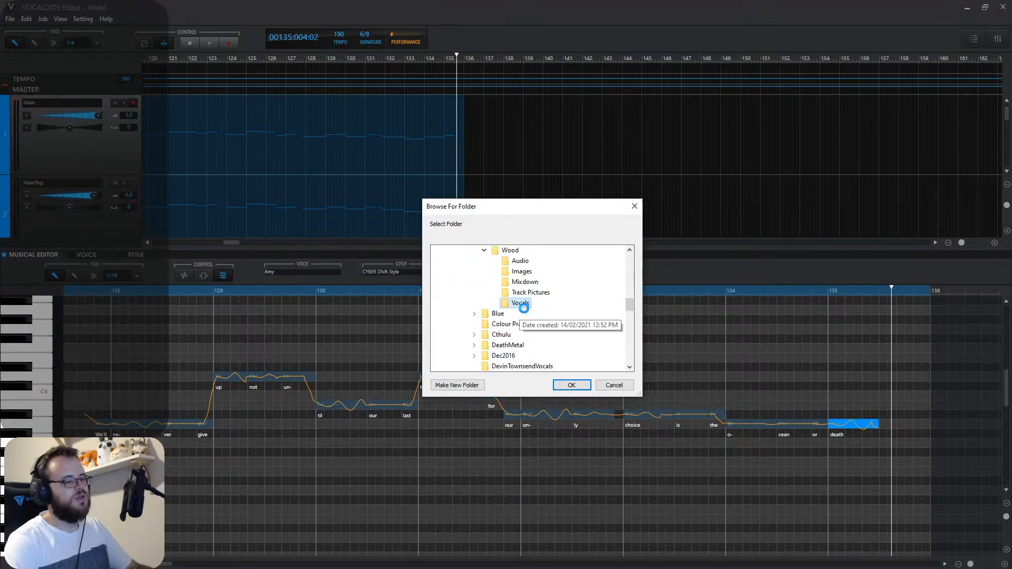
{"action": "left_click", "coordinate": [571, 384]}
{"action": "left_click", "coordinate": [537, 327]}
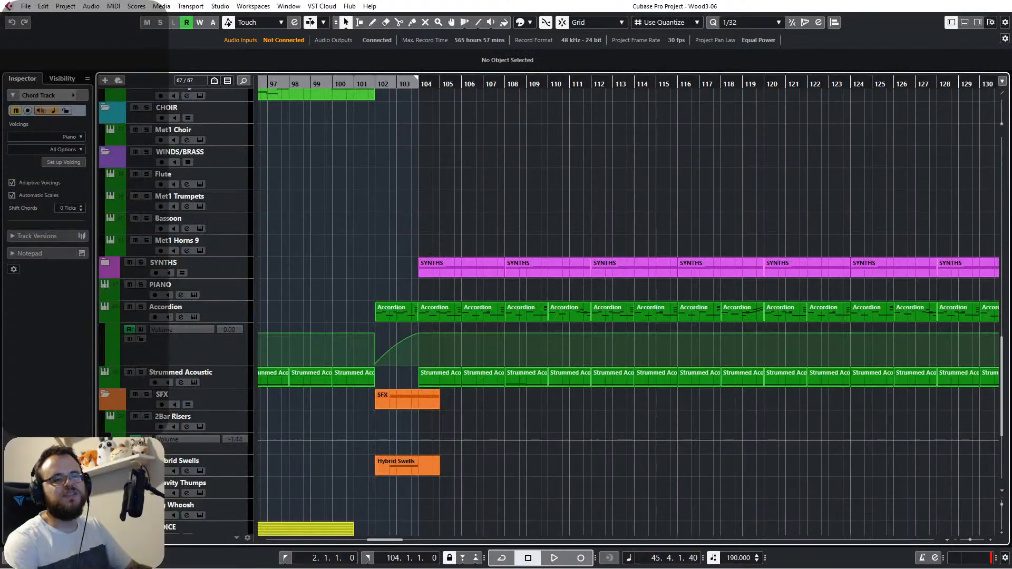
Switch to Cubase and delete the old vocal clips in the VOICE folder.
{"action": "scroll", "coordinate": [722, 415], "scroll_direction": "down", "scroll_amount": 4}
{"action": "left_click", "coordinate": [325, 348]}
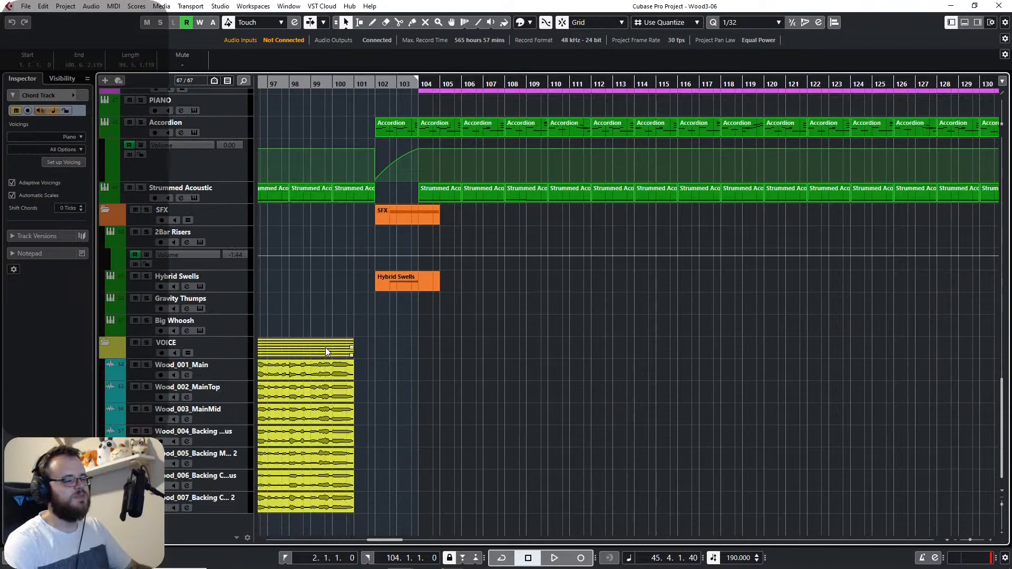
{"action": "key", "text": "Delete"}
{"action": "key", "text": "Home"}
{"action": "key", "text": "ctrl+o"}
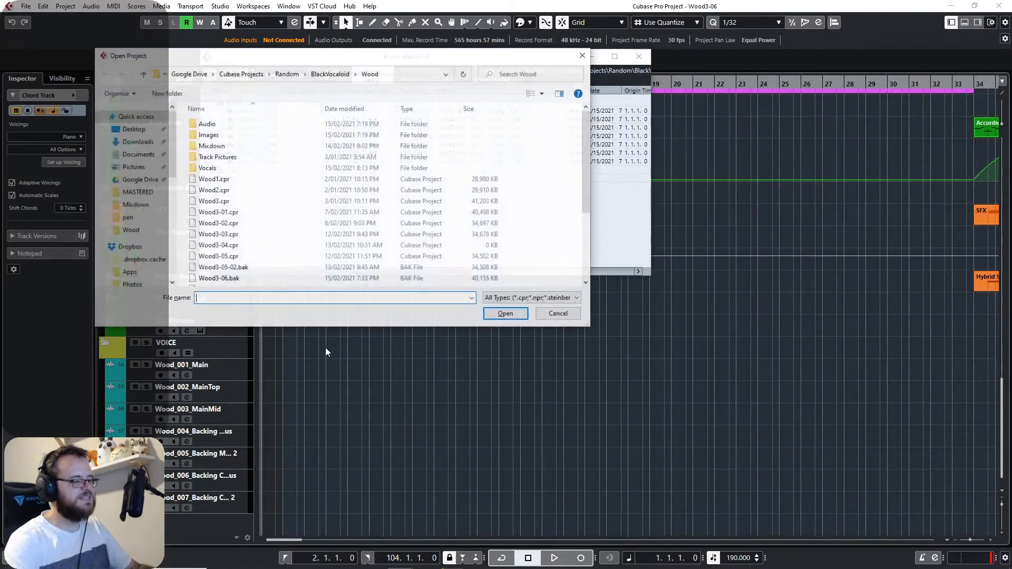
{"action": "left_click", "coordinate": [557, 314]}
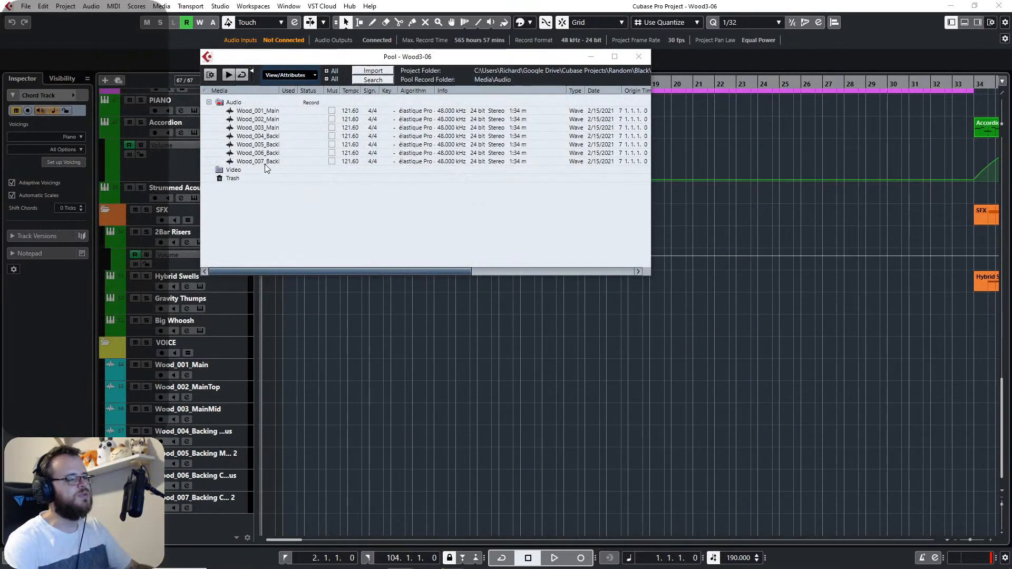
Move all seven Wood vocal files in the Pool to Trash and erase them from the hard disk.
{"action": "left_click", "coordinate": [261, 161]}
{"action": "left_click", "coordinate": [253, 111], "text": "shift"}
{"action": "left_click_drag", "start_coordinate": [253, 111], "coordinate": [235, 178]}
{"action": "right_click", "coordinate": [236, 178]}
{"action": "left_click", "coordinate": [289, 343]}
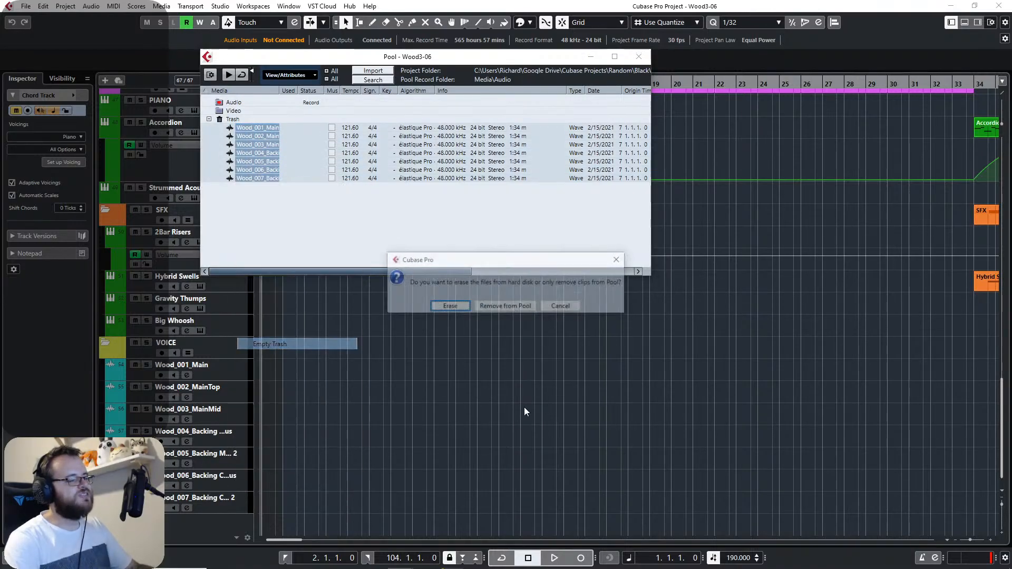
{"action": "left_click", "coordinate": [452, 310]}
{"action": "left_click", "coordinate": [589, 60]}
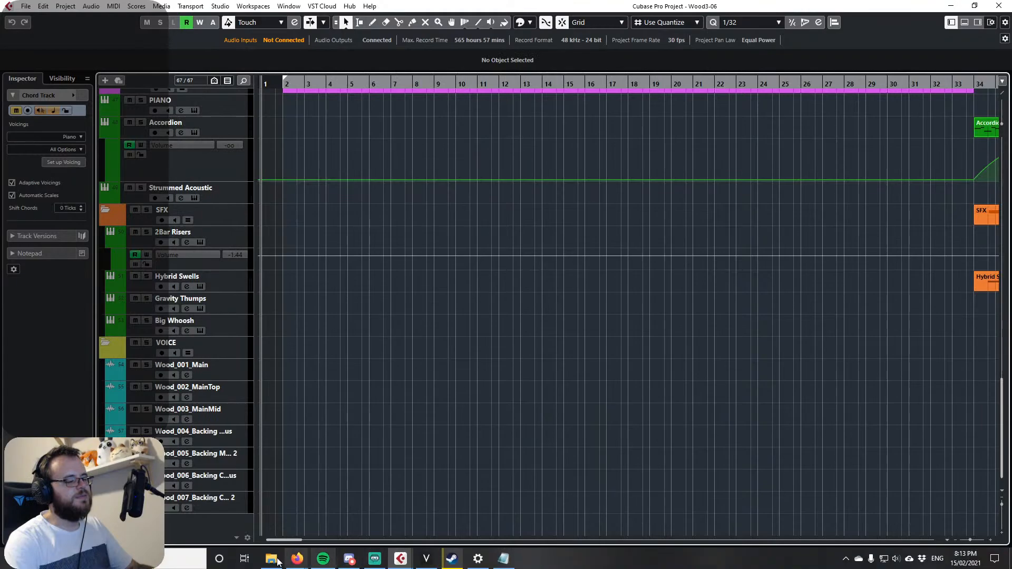
Import the newly exported vocal files at the project start, placing each on a different track from Wood_001_Main down.
{"action": "mouse_move", "coordinate": [279, 562]}
{"action": "left_click", "coordinate": [426, 559]}
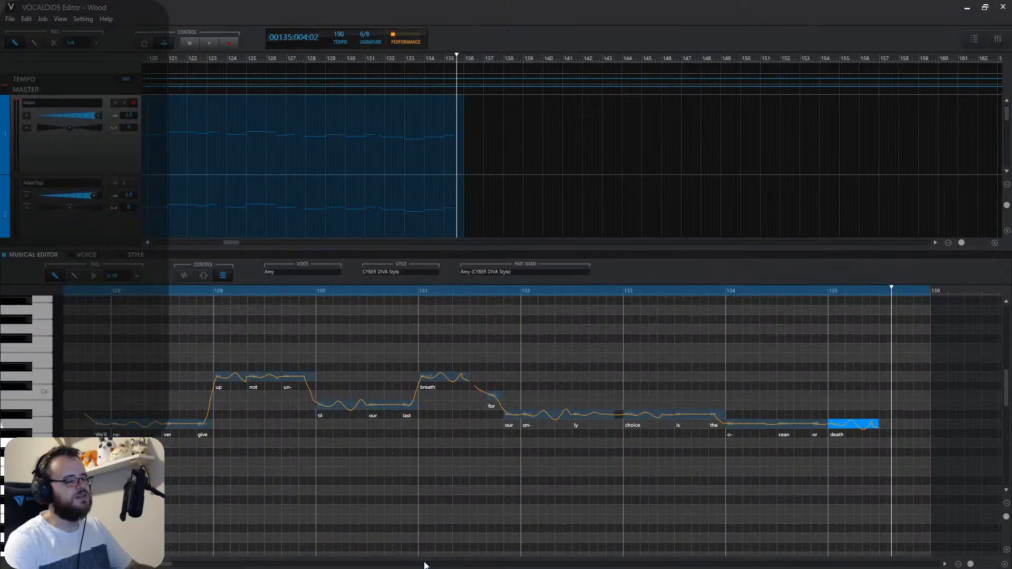
{"action": "left_click", "coordinate": [966, 7]}
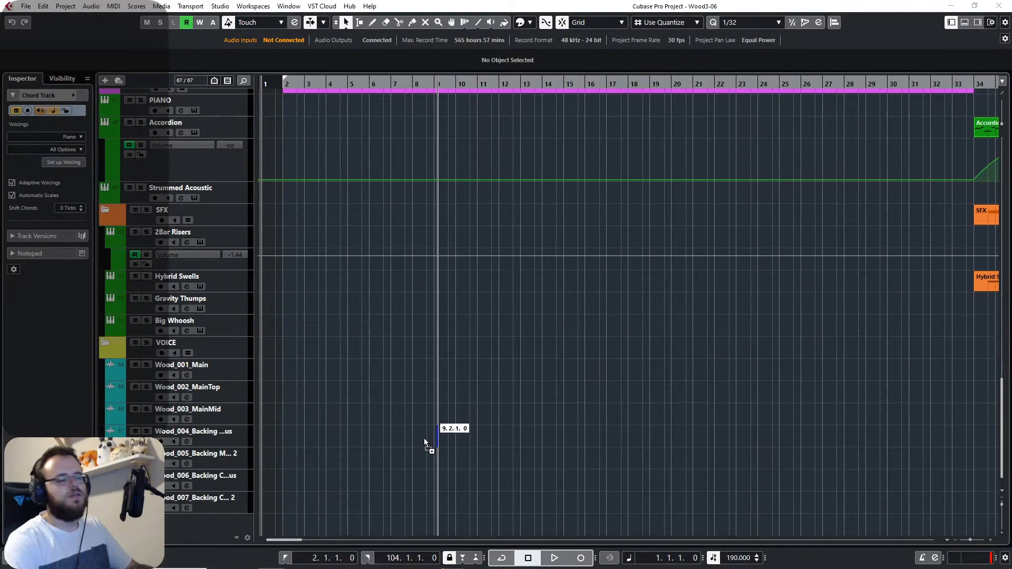
{"action": "left_click_drag", "start_coordinate": [429, 444], "coordinate": [260, 371]}
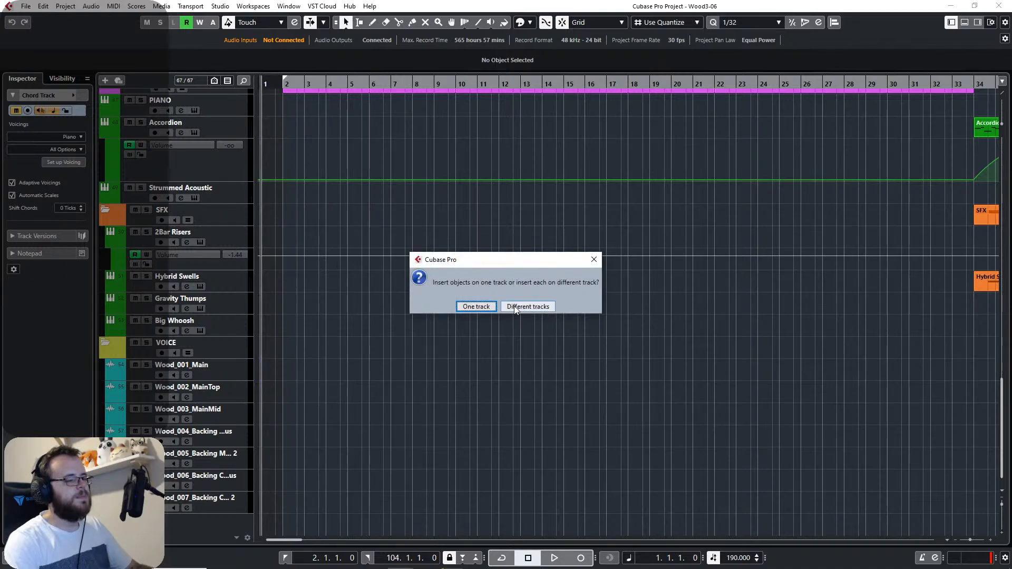
{"action": "left_click", "coordinate": [515, 305]}
{"action": "left_click", "coordinate": [575, 361]}
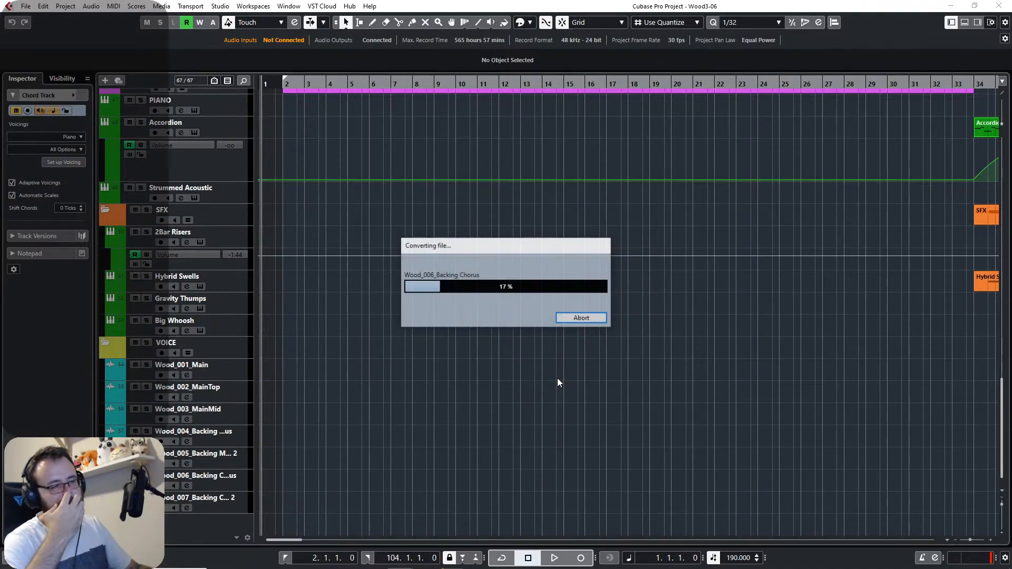
Play back the imported vocals at the start of the new verse, from just before bar 104.
{"action": "left_click_drag", "start_coordinate": [812, 332], "coordinate": [51, 340]}
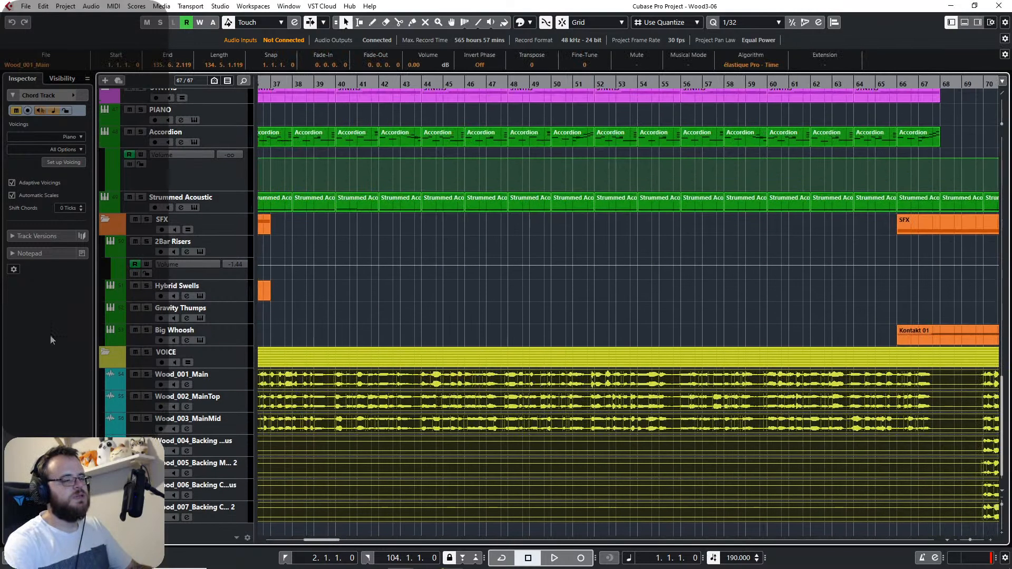
{"action": "left_click_drag", "start_coordinate": [907, 331], "coordinate": [577, 335]}
{"action": "scroll", "coordinate": [578, 335], "scroll_direction": "down", "scroll_amount": 4}
{"action": "left_click_drag", "start_coordinate": [776, 300], "coordinate": [534, 295]}
{"action": "scroll", "coordinate": [533, 296], "scroll_direction": "up", "scroll_amount": 4}
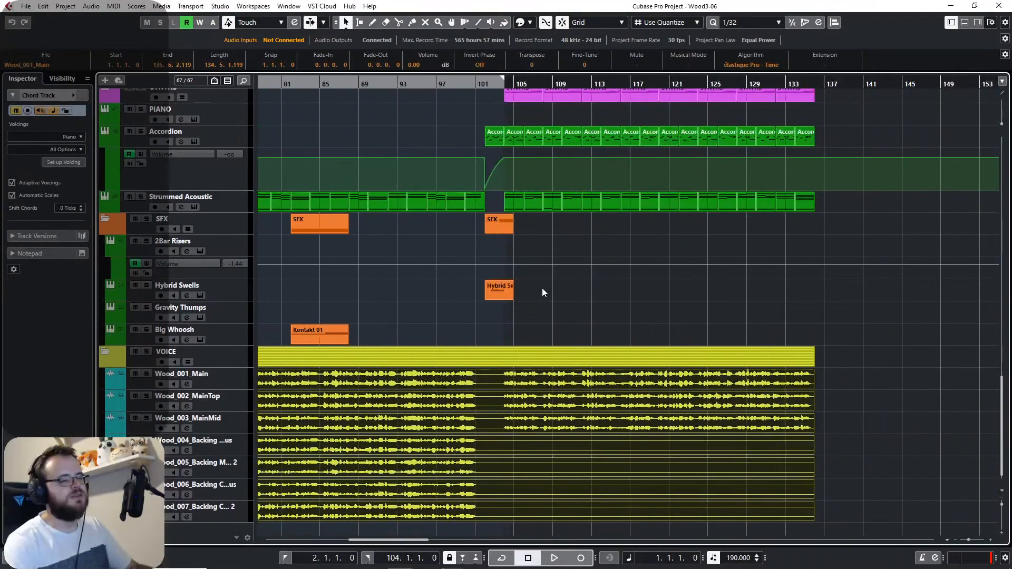
{"action": "left_click", "coordinate": [459, 83]}
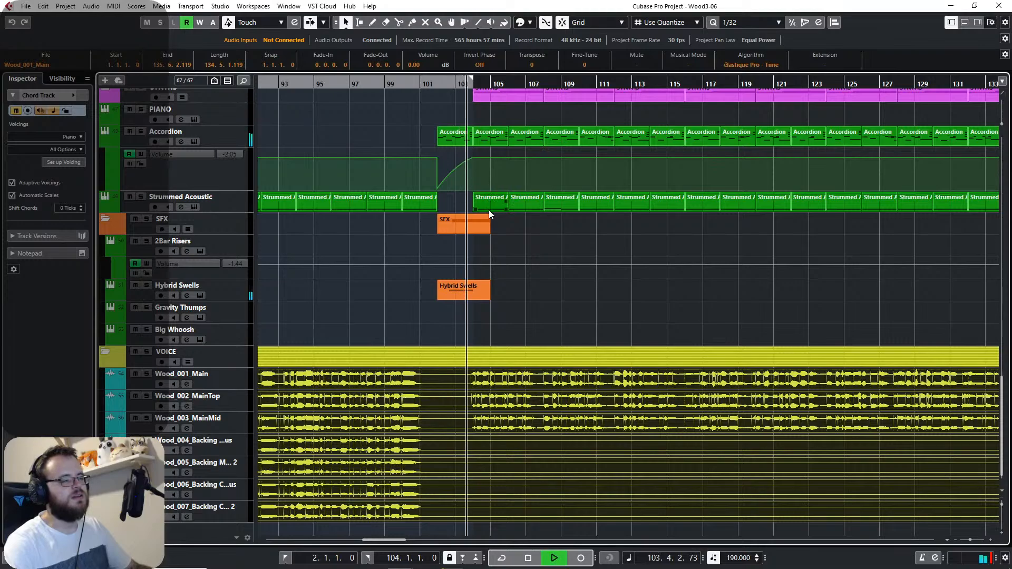
{"action": "left_click", "coordinate": [437, 83]}
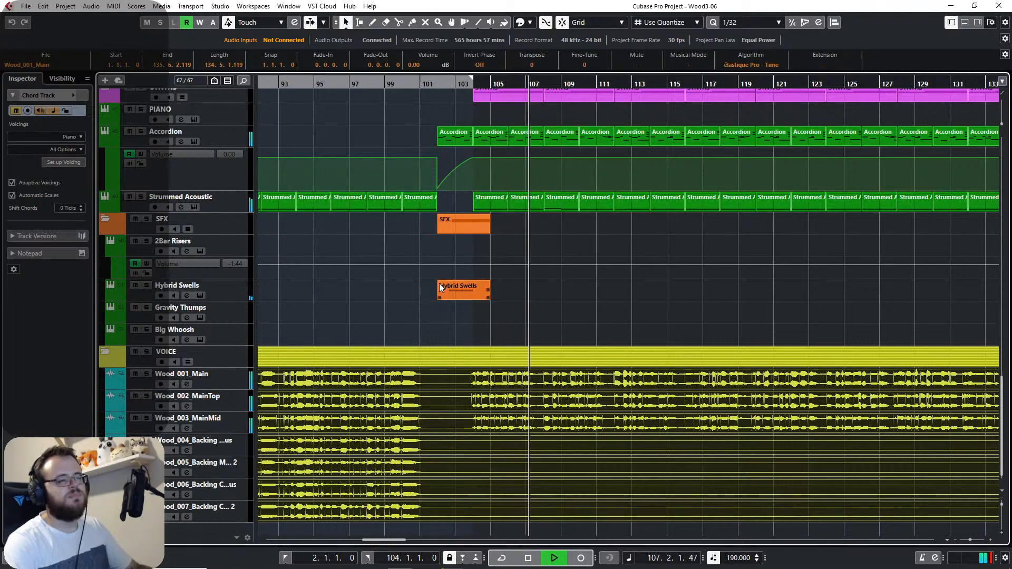
{"action": "key", "text": "space"}
Copy the Voice and VoiceParallel volume automation points from around bar 68 to bar 104.
{"action": "scroll", "coordinate": [342, 263], "scroll_direction": "up", "scroll_amount": 10}
{"action": "left_click_drag", "start_coordinate": [358, 299], "coordinate": [814, 529]}
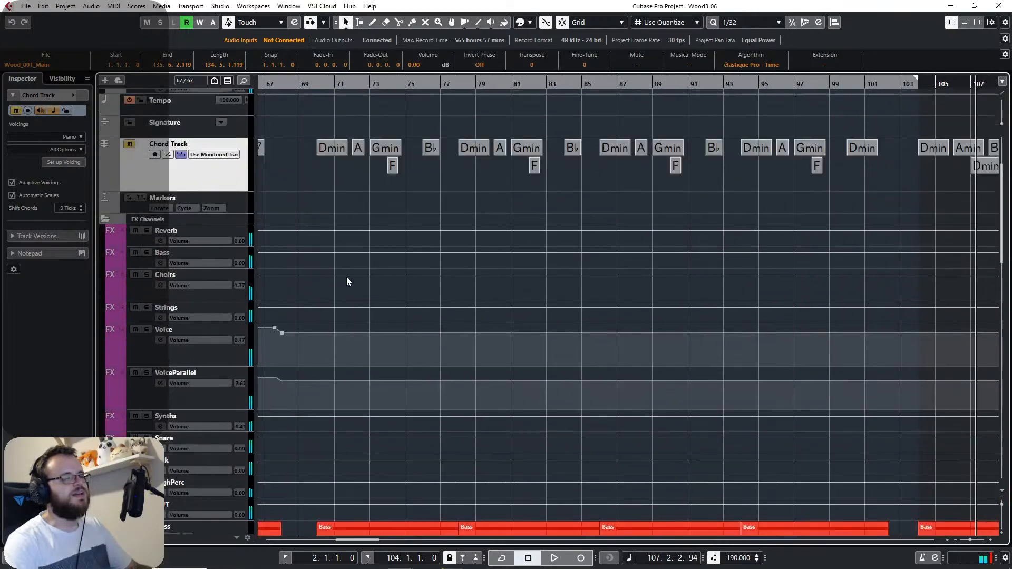
{"action": "left_click_drag", "start_coordinate": [346, 276], "coordinate": [653, 298]}
{"action": "left_click_drag", "start_coordinate": [625, 349], "coordinate": [634, 417]}
{"action": "left_click_drag", "start_coordinate": [770, 403], "coordinate": [473, 262]}
{"action": "scroll", "coordinate": [504, 251], "scroll_direction": "up", "scroll_amount": 4}
{"action": "scroll", "coordinate": [503, 255], "scroll_direction": "down", "scroll_amount": 4}
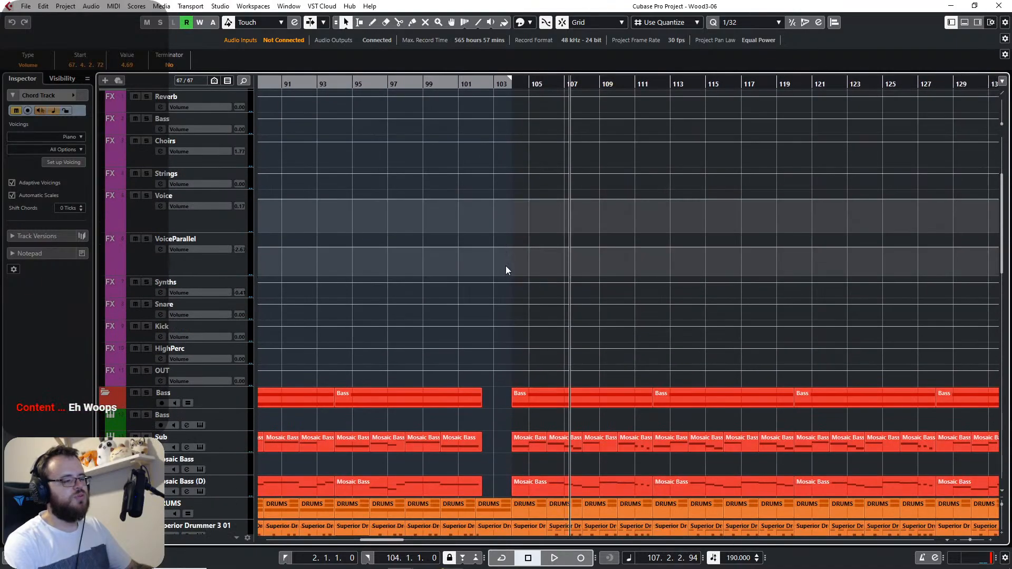
{"action": "scroll", "coordinate": [505, 266], "scroll_direction": "up", "scroll_amount": 3}
{"action": "left_click", "coordinate": [515, 83]}
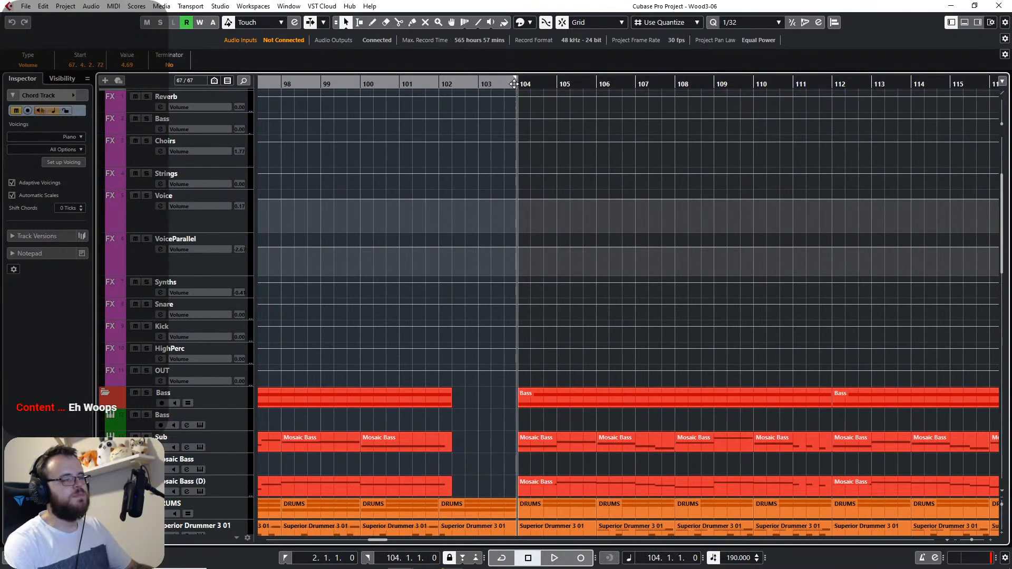
{"action": "scroll", "coordinate": [242, 251], "scroll_direction": "up", "scroll_amount": 4}
{"action": "left_click", "coordinate": [145, 377]}
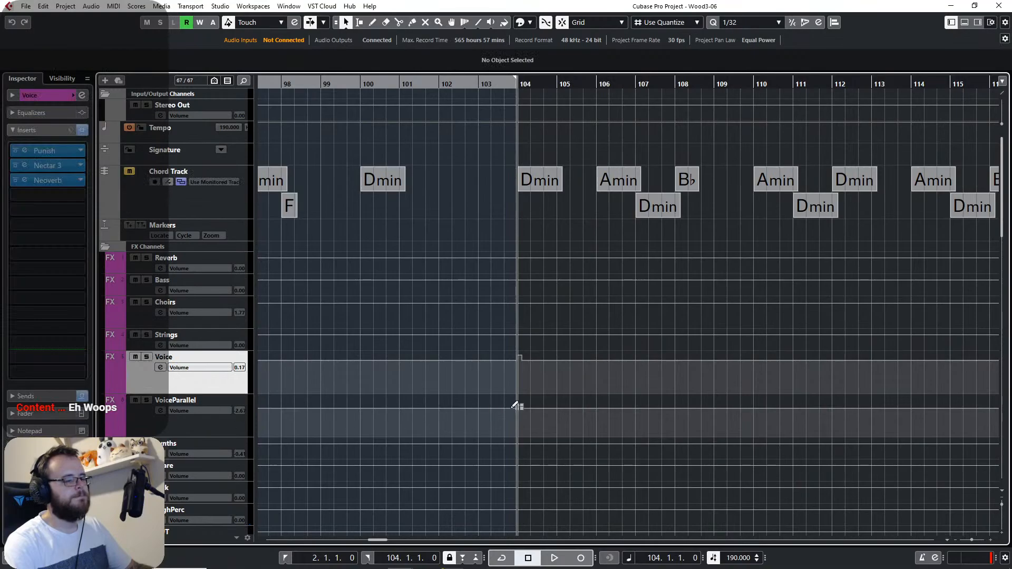
Remove the surplus automation points and ramp the Voice and VoiceParallel volumes up from 103.6.1.60 to bar 104, with Voice starting at 0.17.
{"action": "scroll", "coordinate": [517, 401], "scroll_direction": "up", "scroll_amount": 3}
{"action": "left_click_drag", "start_coordinate": [543, 349], "coordinate": [510, 415]}
{"action": "key", "text": "Delete"}
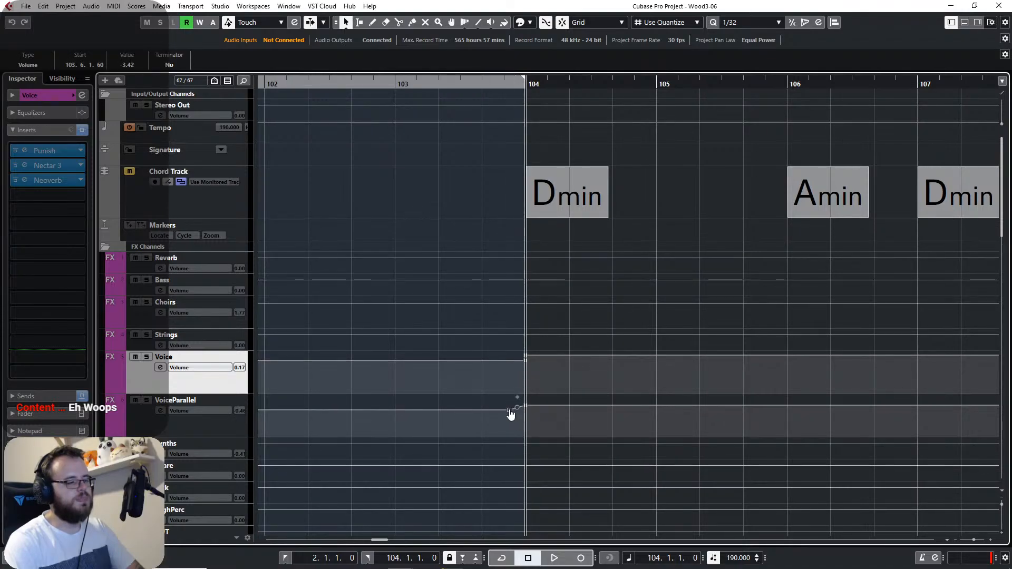
{"action": "left_click_drag", "start_coordinate": [525, 363], "coordinate": [509, 364]}
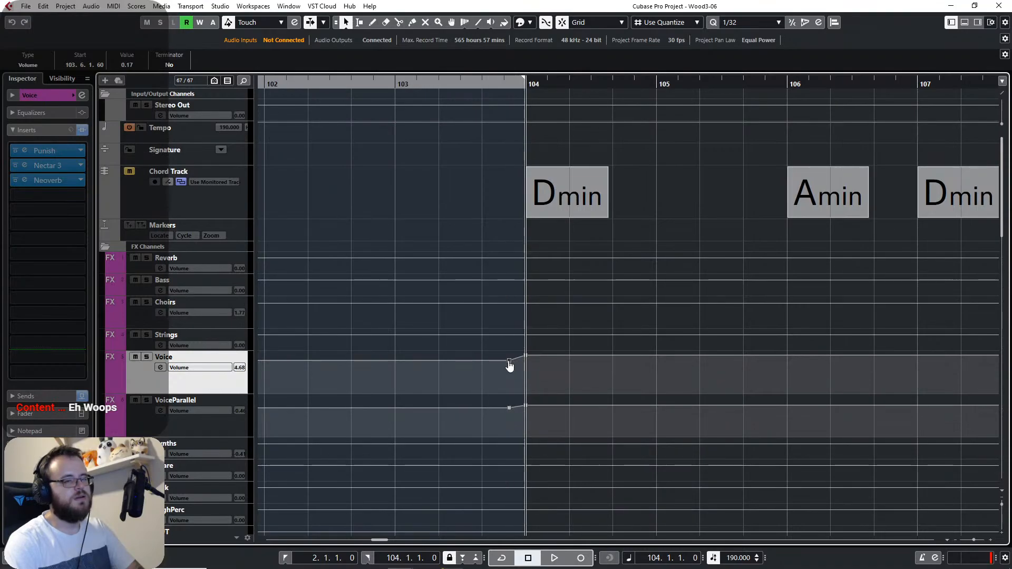
Play the new verse from bar 102 and compare its vocals with the last verse in Lyrics.txt.
{"action": "left_click", "coordinate": [399, 86]}
{"action": "left_click", "coordinate": [271, 82]}
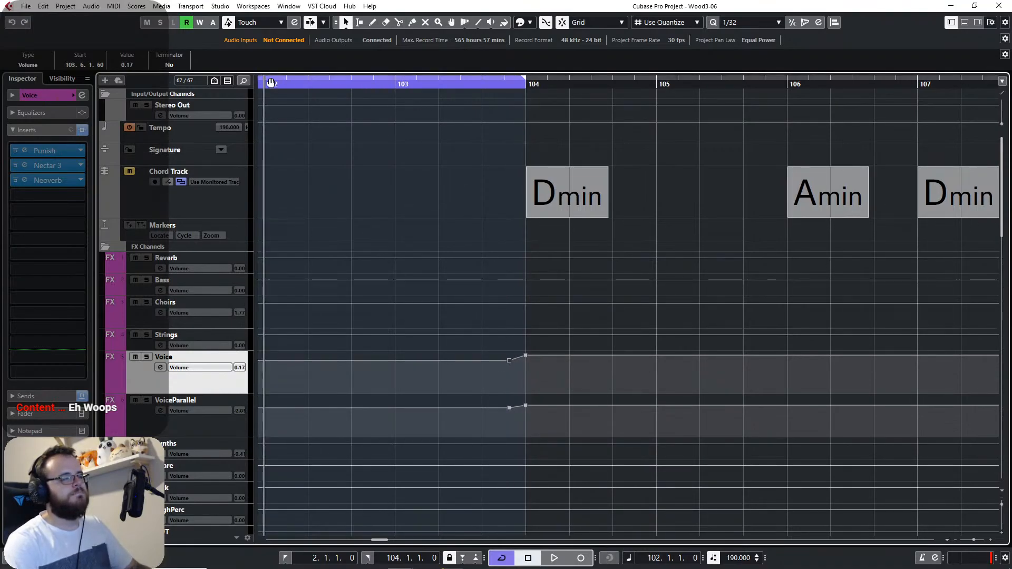
{"action": "left_click", "coordinate": [270, 83]}
{"action": "key", "text": "space"}
{"action": "scroll", "coordinate": [574, 261], "scroll_direction": "down", "scroll_amount": 5}
{"action": "scroll", "coordinate": [610, 332], "scroll_direction": "down", "scroll_amount": 4}
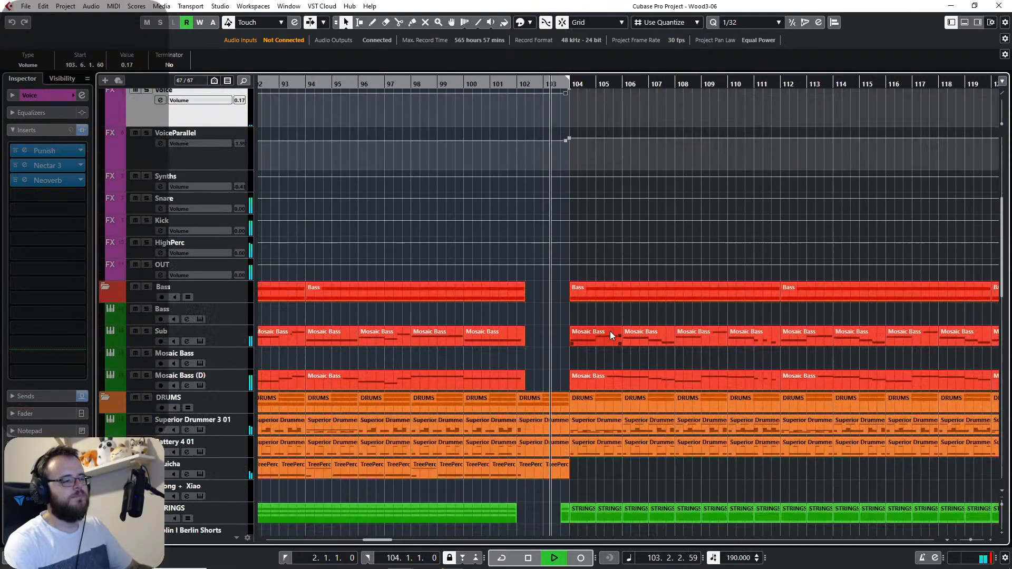
{"action": "scroll", "coordinate": [609, 327], "scroll_direction": "down", "scroll_amount": 4}
{"action": "scroll", "coordinate": [431, 328], "scroll_direction": "right", "scroll_amount": 8}
{"action": "scroll", "coordinate": [431, 328], "scroll_direction": "down", "scroll_amount": 2}
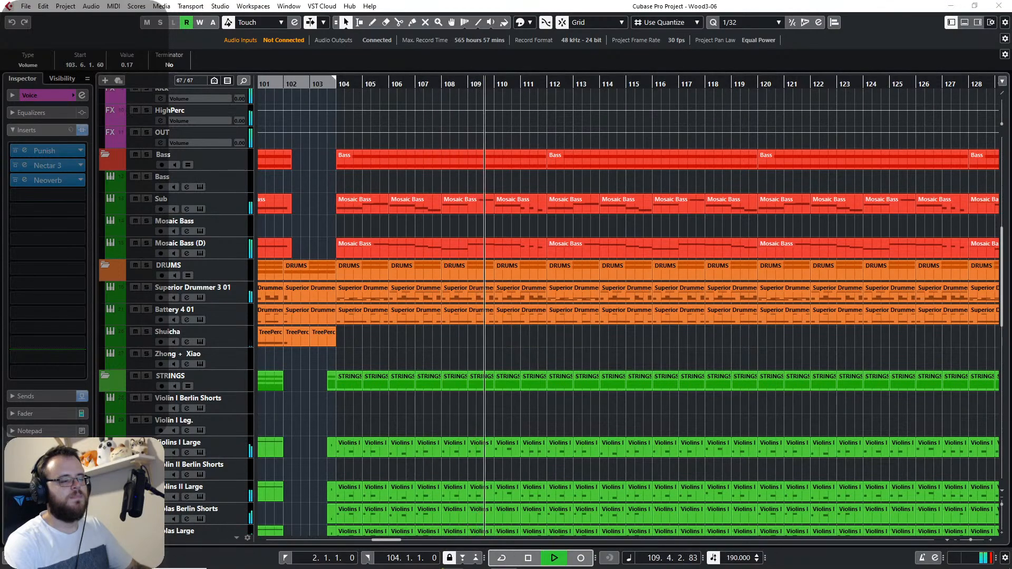
{"action": "left_click_drag", "start_coordinate": [653, 568], "coordinate": [595, 60]}
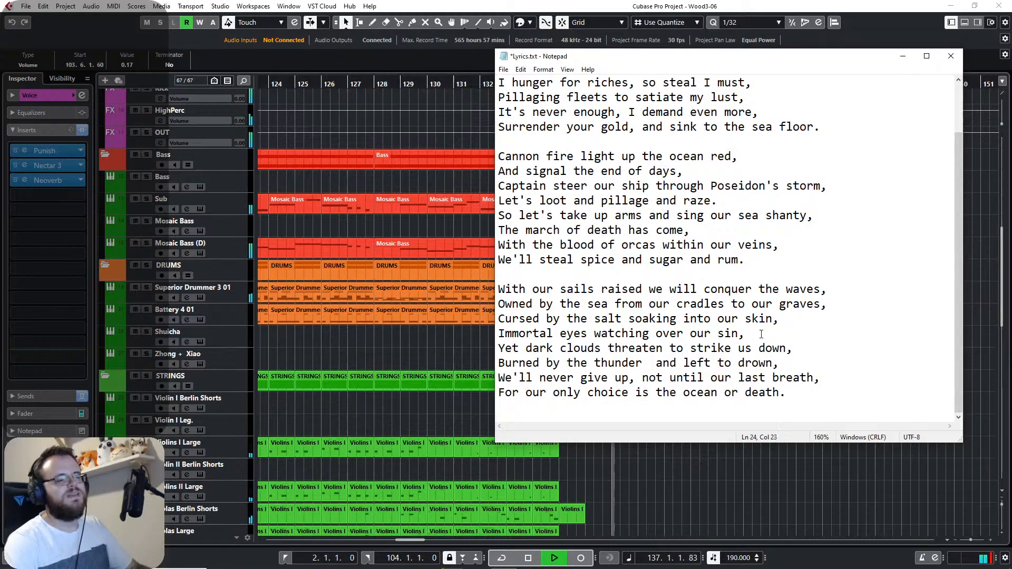
{"action": "left_click", "coordinate": [729, 483]}
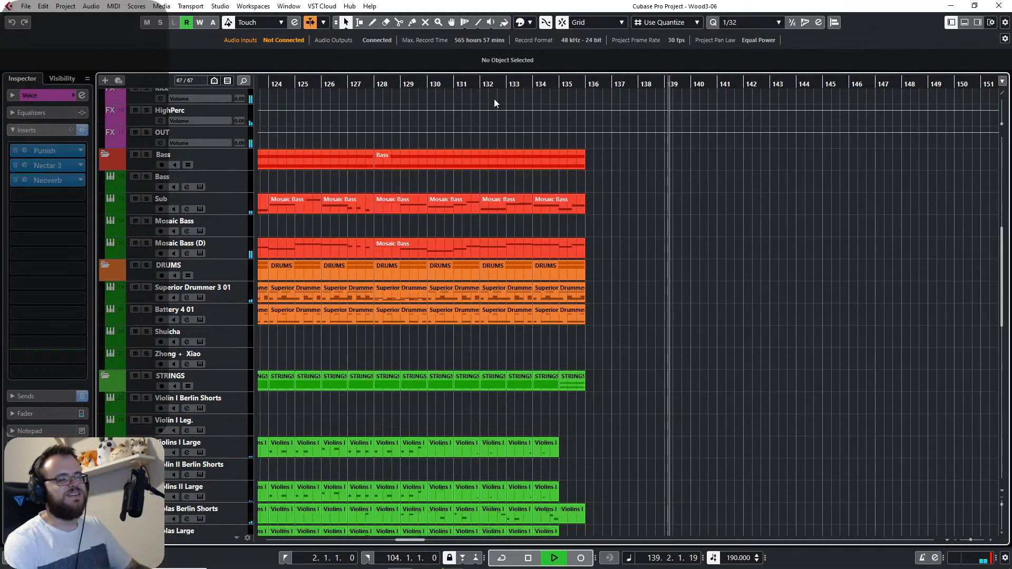
Replay the end of the verse around bar 135 and stop the playback.
{"action": "key", "text": "space"}
{"action": "key", "text": "space"}
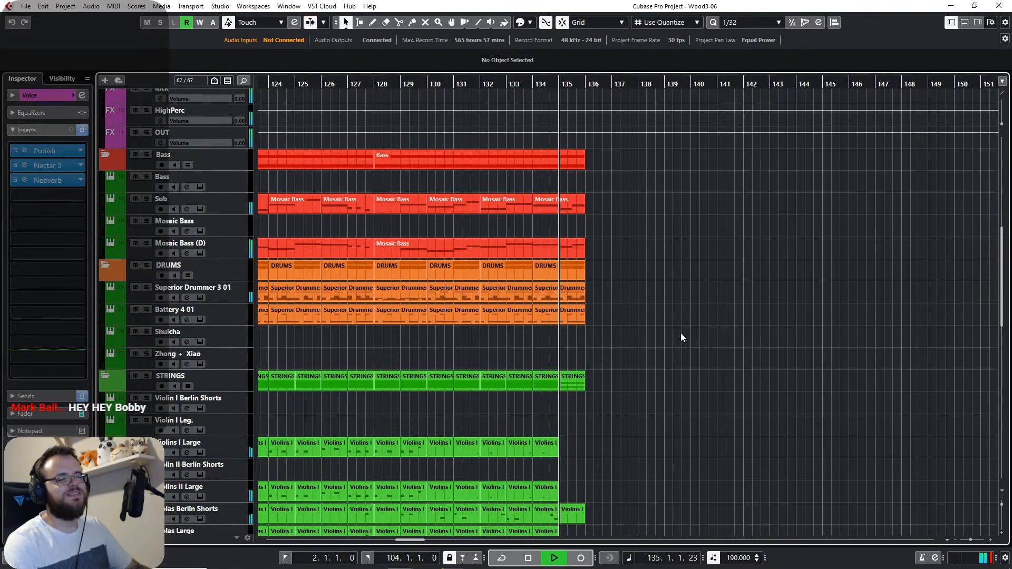
{"action": "key", "text": "space"}
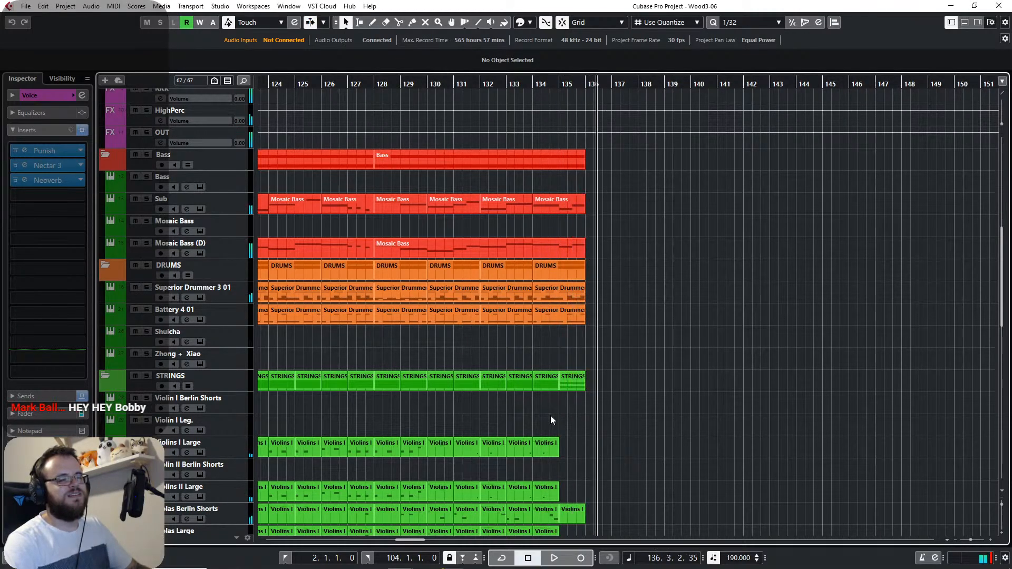
Switch to VOCALOID5 Editor and play back "ocean or death" across measures 134 and 135.
{"action": "mouse_move", "coordinate": [490, 568]}
{"action": "left_click", "coordinate": [431, 563]}
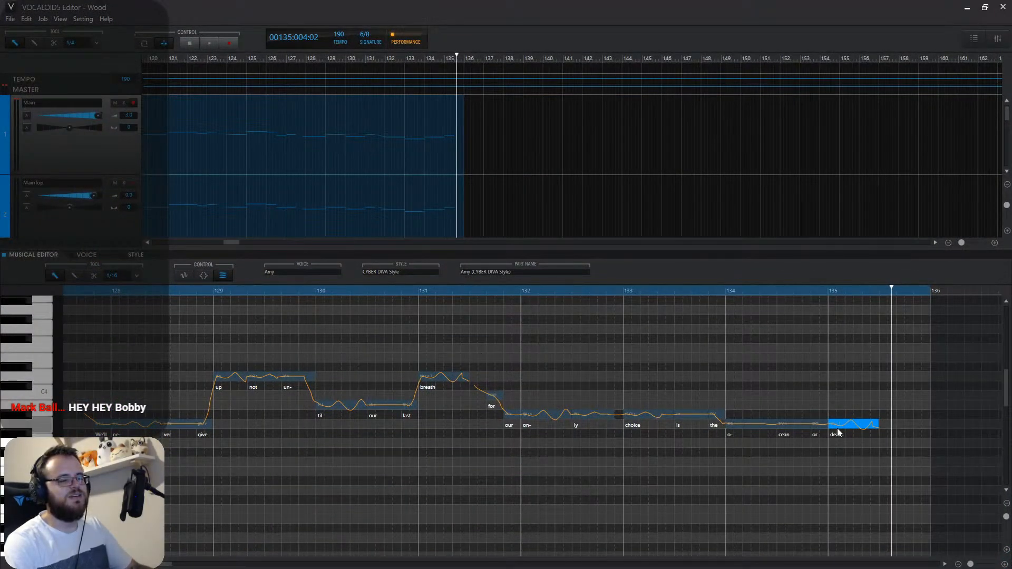
{"action": "left_click", "coordinate": [779, 300]}
{"action": "key", "text": "space"}
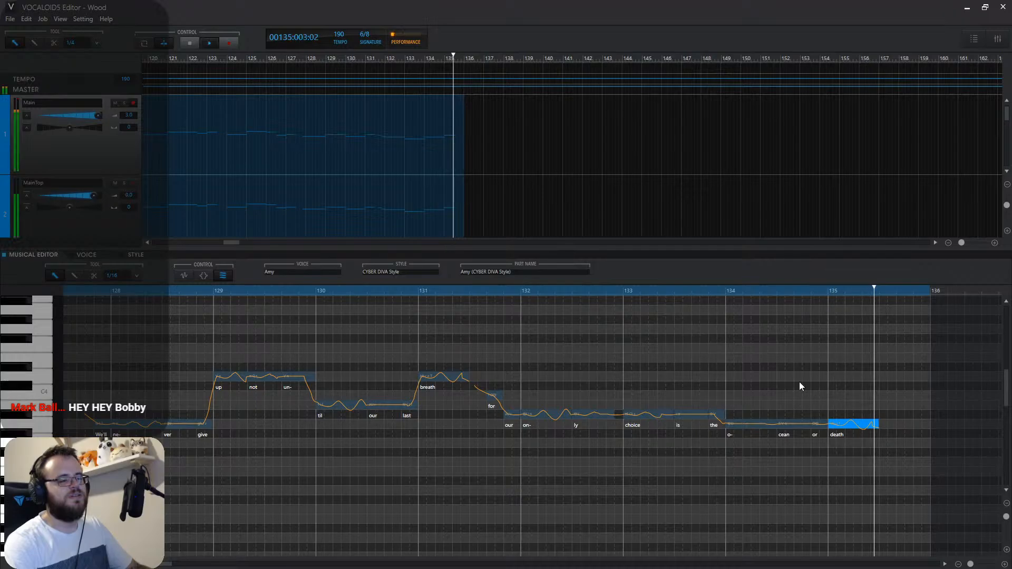
{"action": "left_click", "coordinate": [711, 293]}
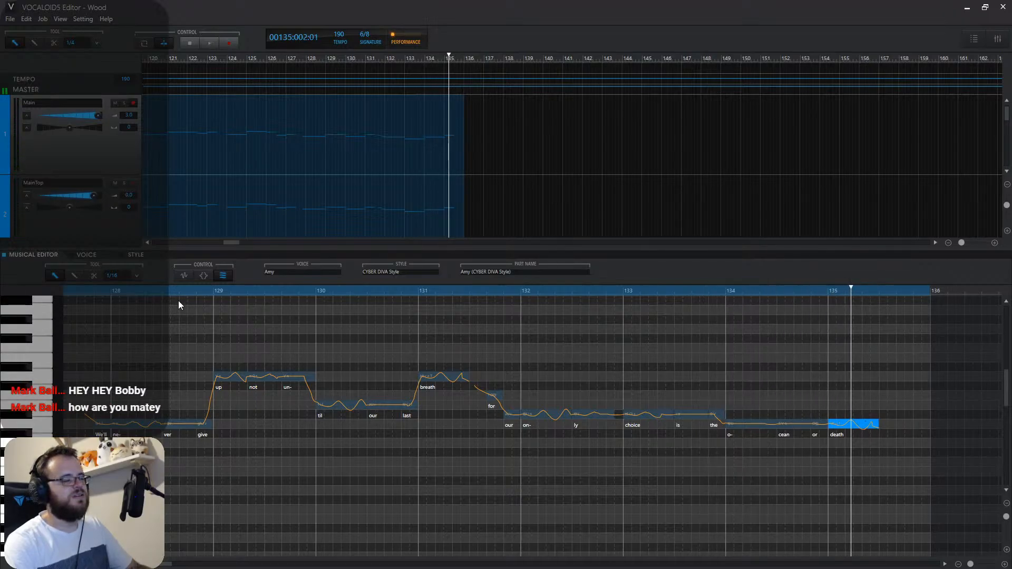
Re-enter "death" as the lyric of the last note in measure 135.
{"action": "double_click", "coordinate": [841, 436]}
{"action": "type", "text": "d"}
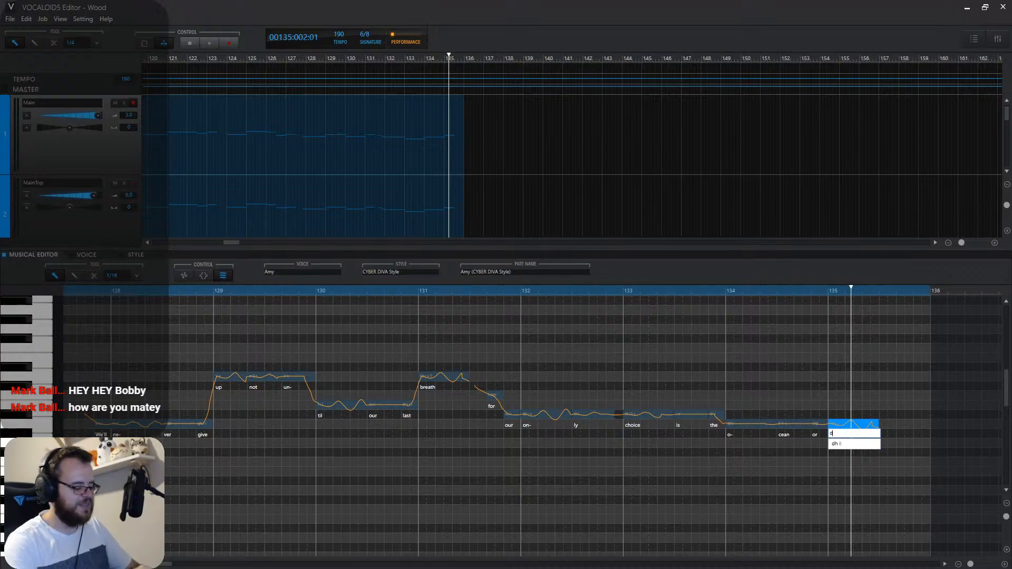
{"action": "type", "text": "eath"}
{"action": "key", "text": "Return"}
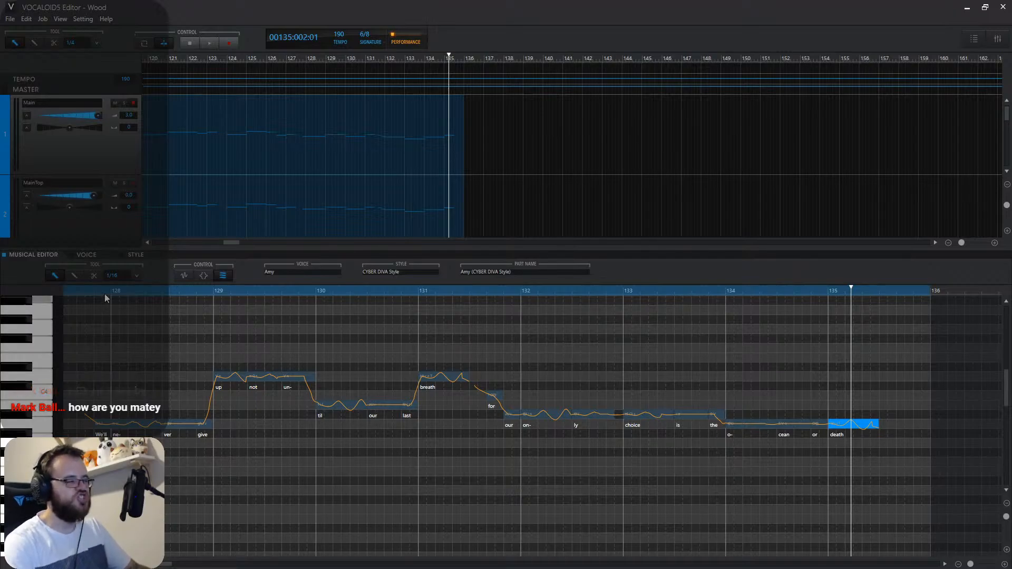
Show the attack and release effects for the "death" note and play it back from the end of measure 134.
{"action": "left_click", "coordinate": [85, 255]}
{"action": "left_click", "coordinate": [24, 257]}
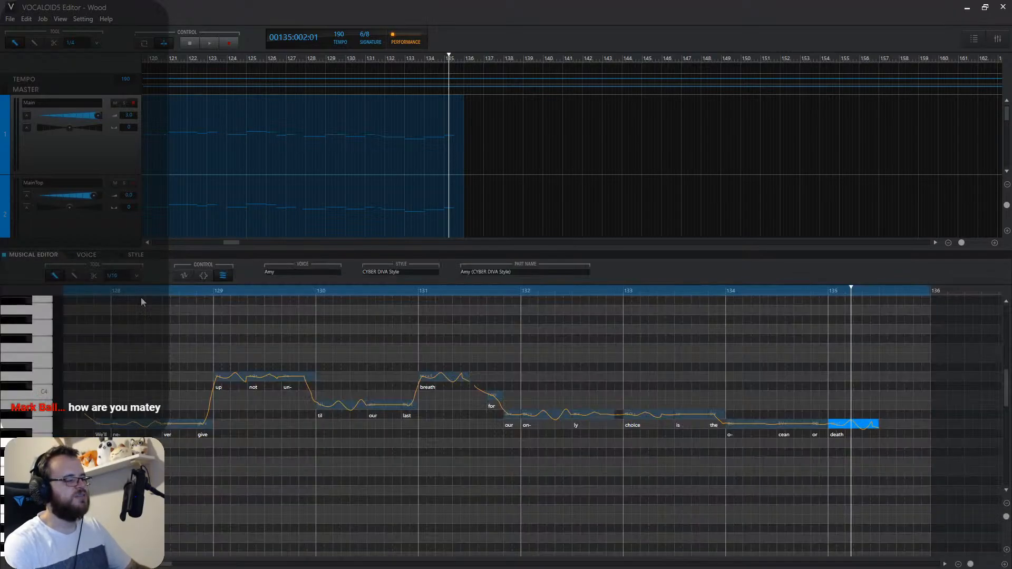
{"action": "left_click", "coordinate": [198, 277]}
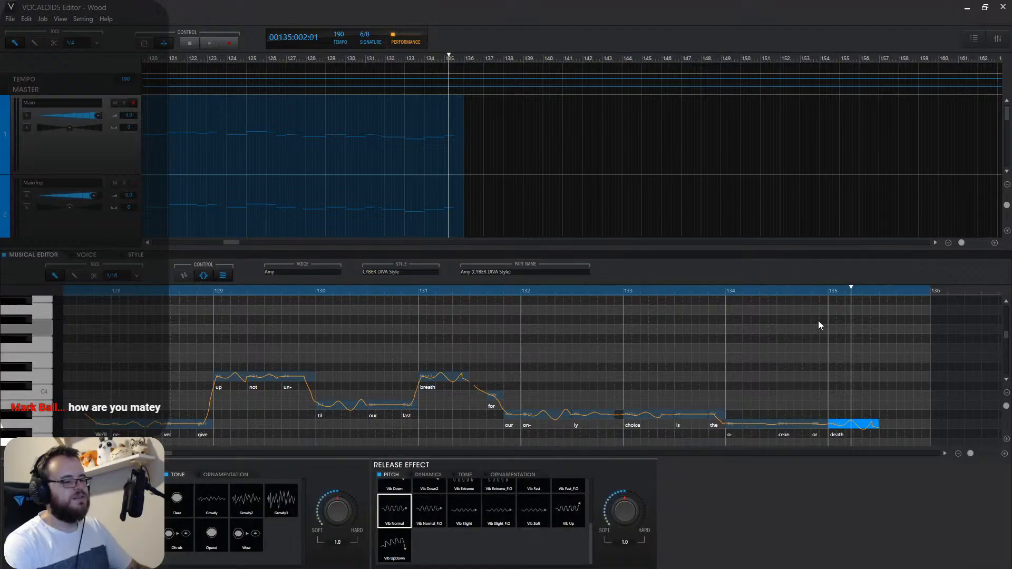
{"action": "left_click", "coordinate": [814, 289]}
{"action": "key", "text": "space"}
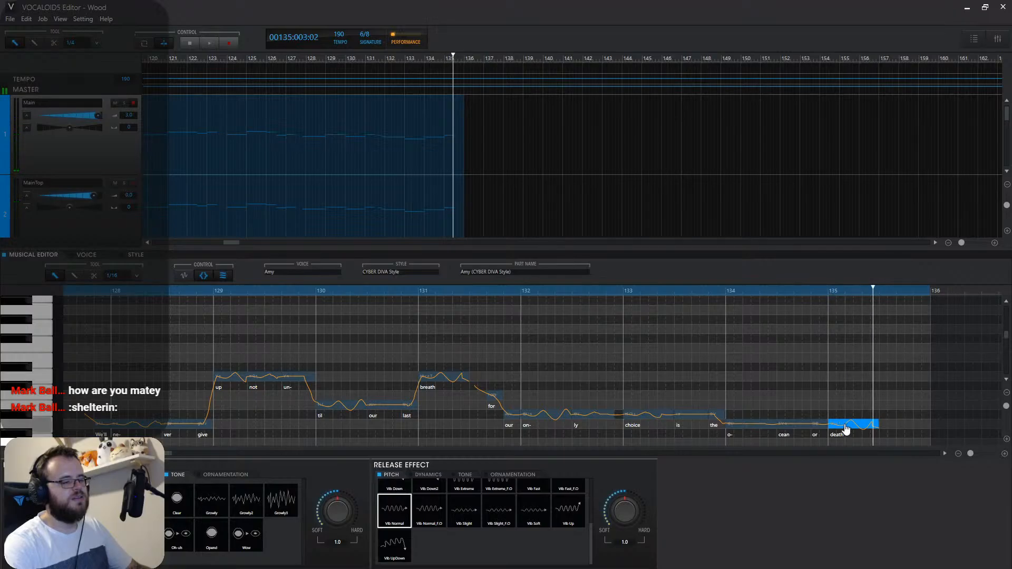
Open the CYBER_DIVA_II part and the MIKU_V4_English part, and select the final "death" note in each.
{"action": "left_click", "coordinate": [444, 183]}
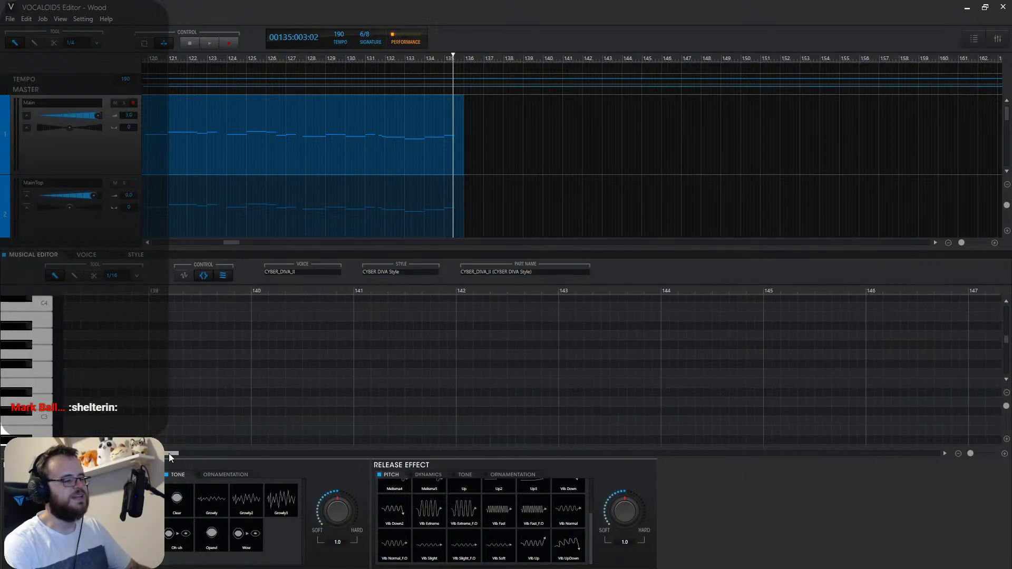
{"action": "left_click", "coordinate": [594, 361]}
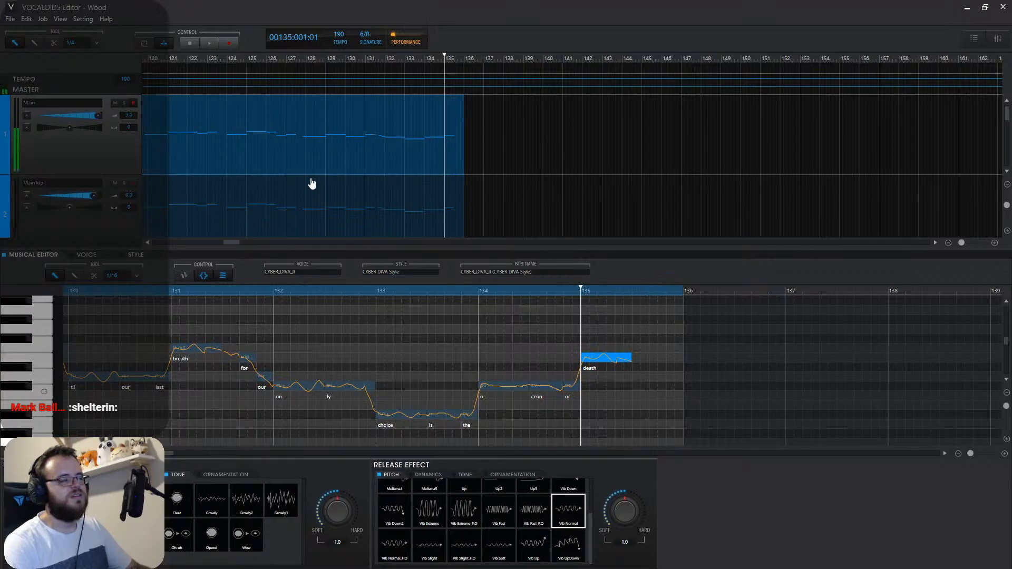
{"action": "scroll", "coordinate": [392, 183], "scroll_direction": "down", "scroll_amount": 1}
{"action": "scroll", "coordinate": [397, 182], "scroll_direction": "down", "scroll_amount": 1}
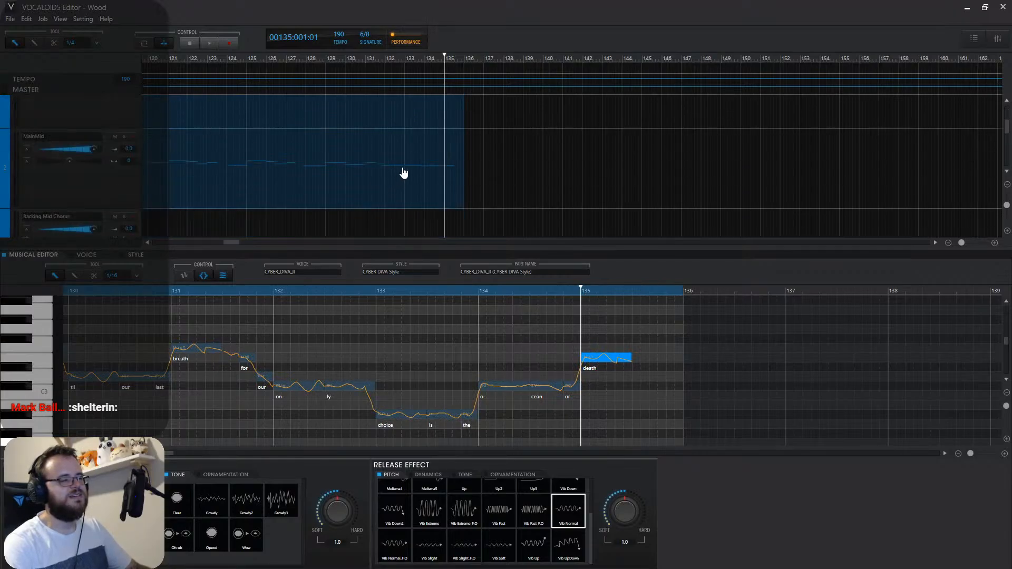
{"action": "left_click", "coordinate": [404, 120]}
{"action": "left_click_drag", "start_coordinate": [166, 454], "coordinate": [172, 457]}
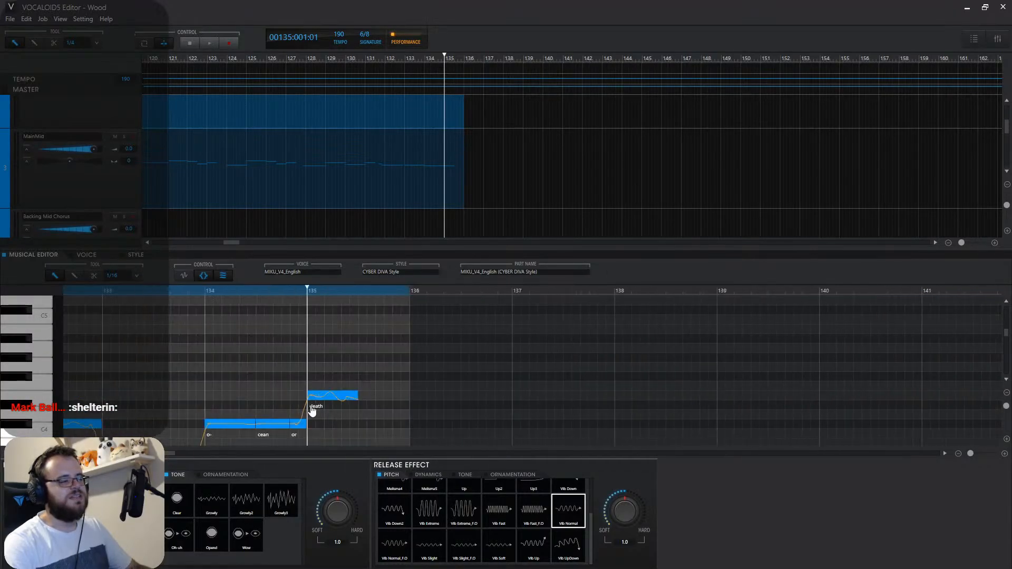
{"action": "left_click", "coordinate": [324, 321]}
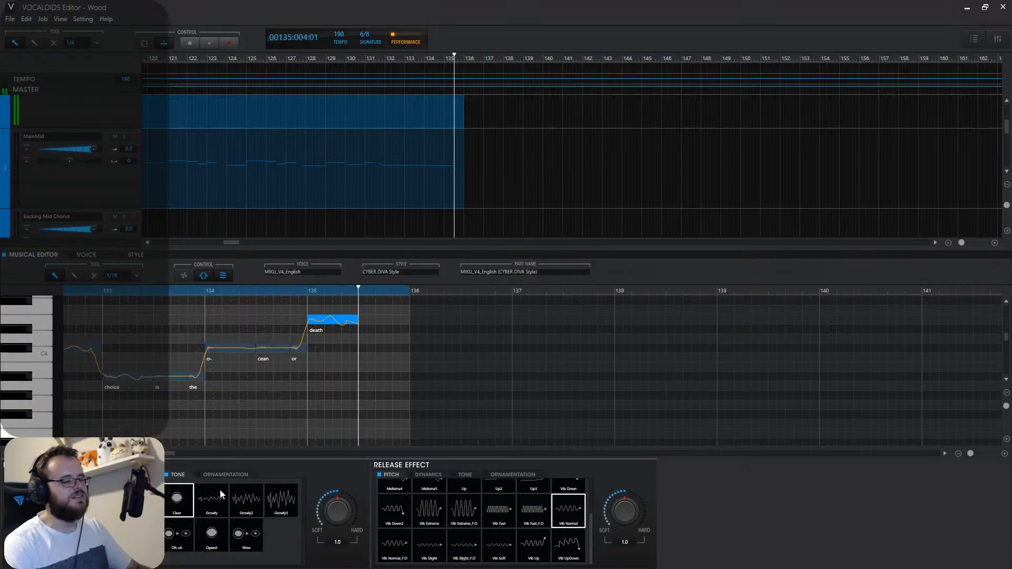
Open the Amy part on the MainMid track and select its "death" note in measure 135.
{"action": "scroll", "coordinate": [419, 173], "scroll_direction": "down", "scroll_amount": 1}
{"action": "double_click", "coordinate": [416, 154]}
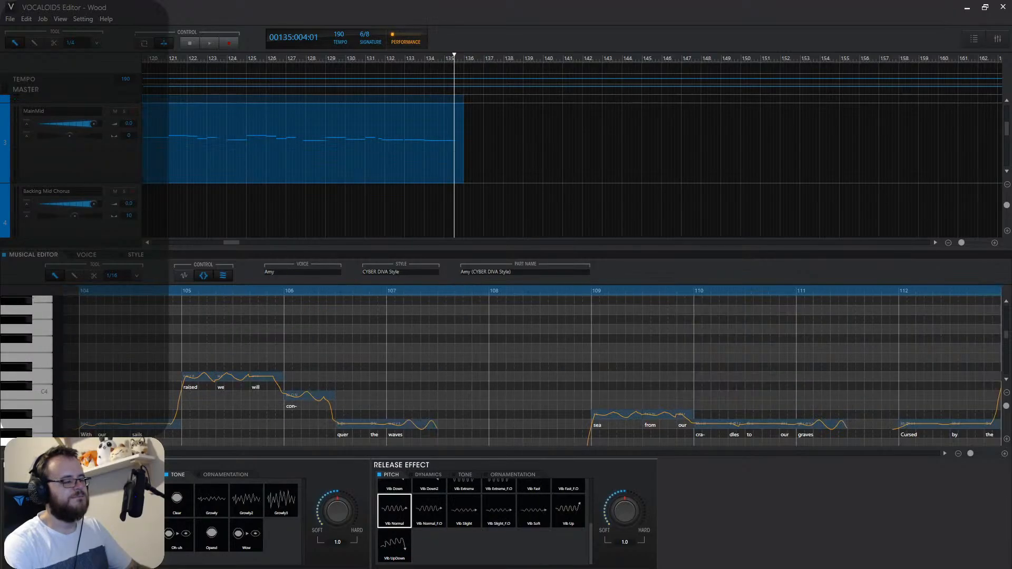
{"action": "left_click_drag", "start_coordinate": [148, 454], "coordinate": [166, 455]}
{"action": "scroll", "coordinate": [602, 345], "scroll_direction": "down", "scroll_amount": 3}
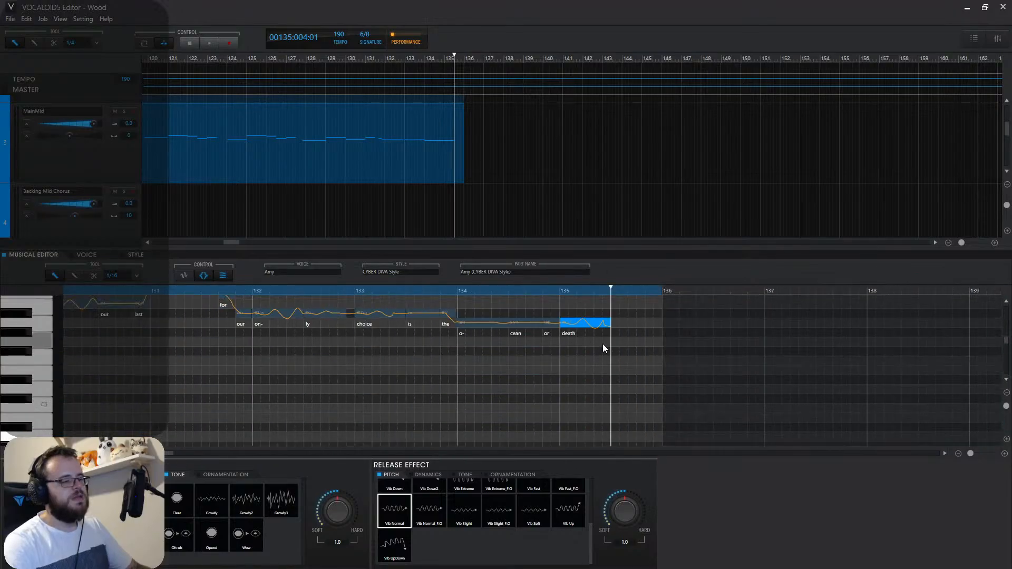
{"action": "left_click", "coordinate": [596, 341]}
{"action": "left_click", "coordinate": [591, 326]}
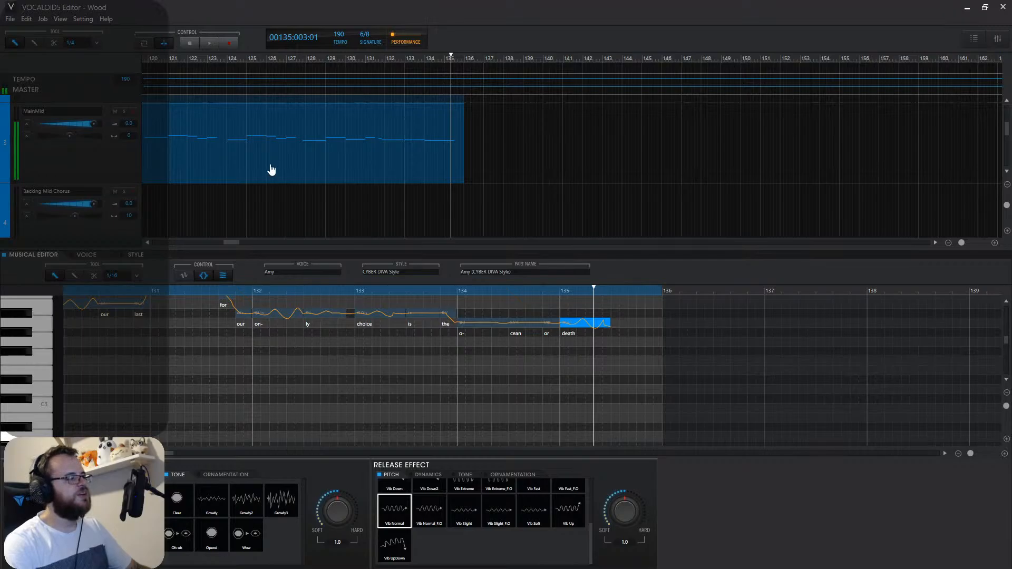
Show the dynamics attack effects for the selected "death" note and play the ending from measure 134.
{"action": "scroll", "coordinate": [270, 169], "scroll_direction": "up", "scroll_amount": 1}
{"action": "mouse_move", "coordinate": [233, 242]}
{"action": "left_mouse_down"}
{"action": "mouse_move", "coordinate": [219, 243]}
{"action": "mouse_move", "coordinate": [231, 246]}
{"action": "left_mouse_up"}
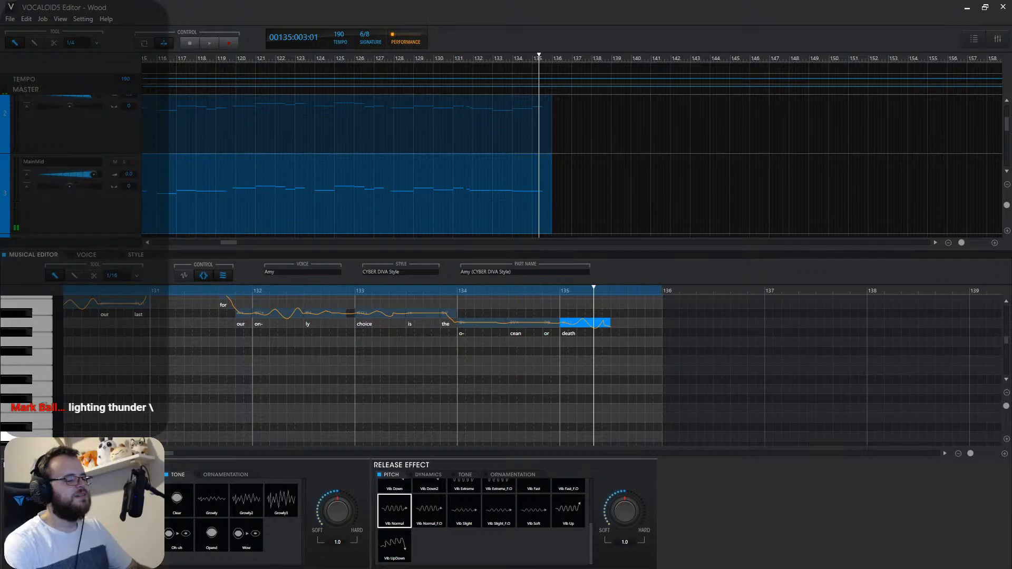
{"action": "left_click", "coordinate": [140, 474]}
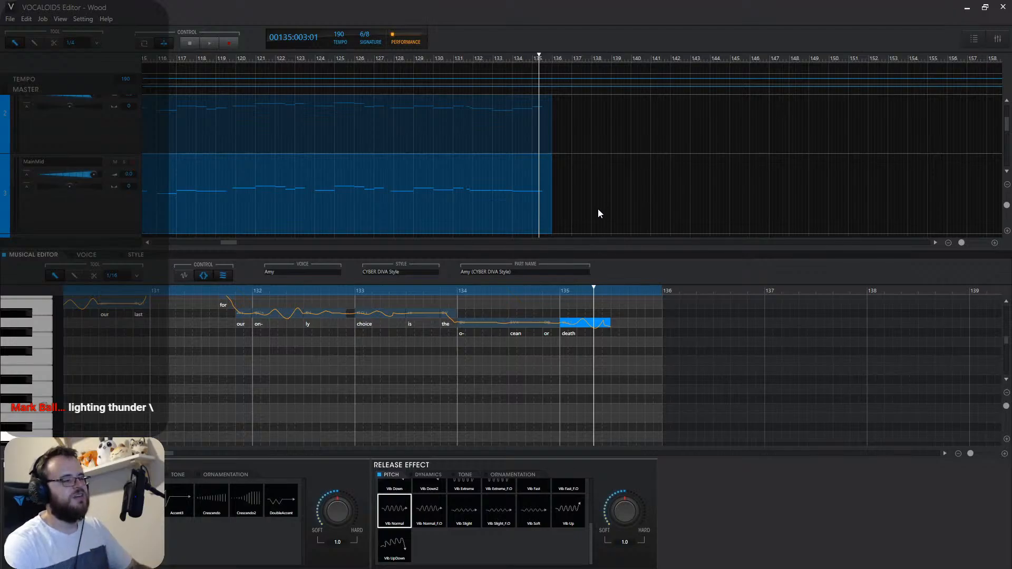
{"action": "left_click", "coordinate": [525, 61]}
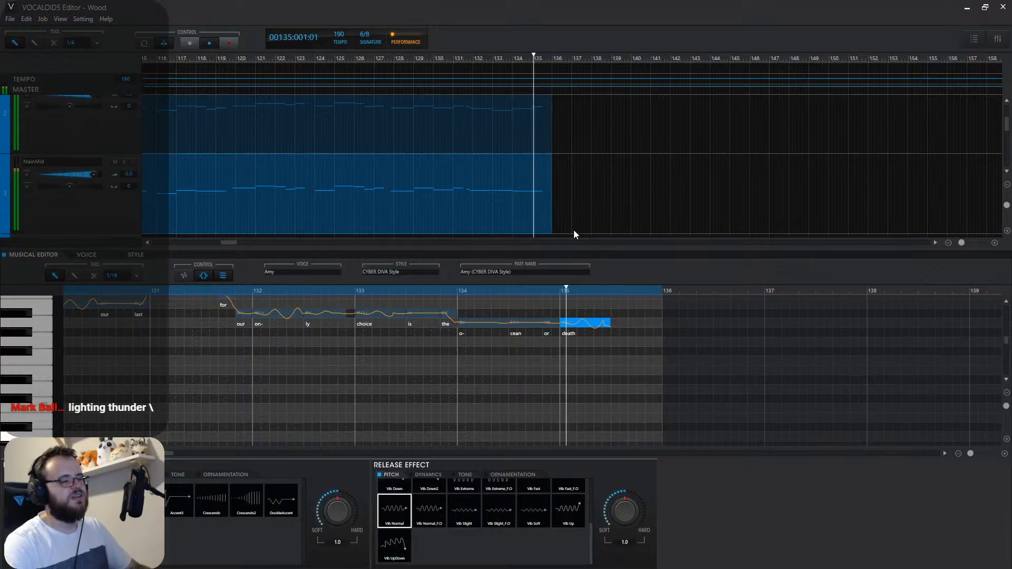
{"action": "key", "text": "space"}
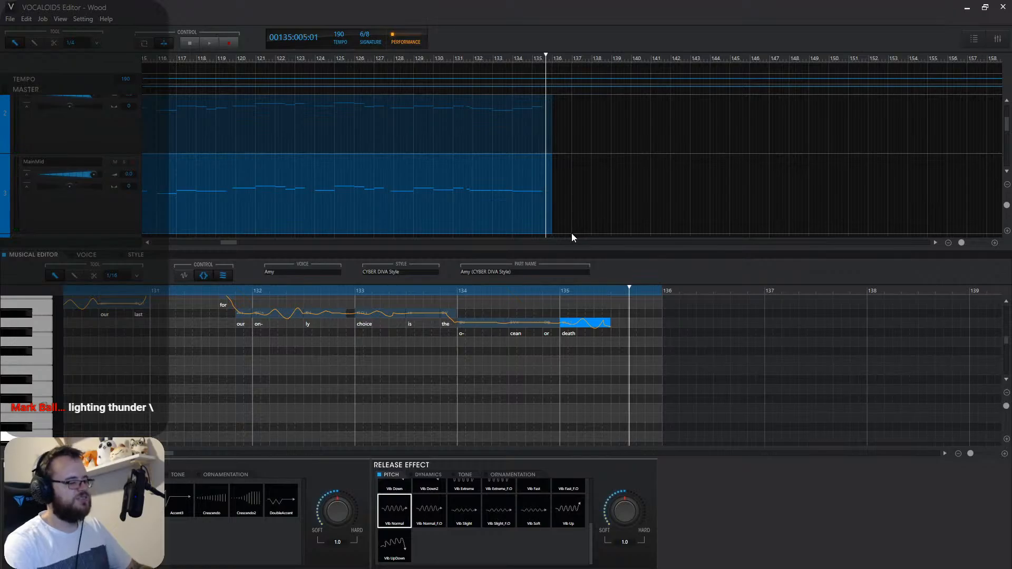
Play back the vocals from about measure 117 and stop at measure 121.
{"action": "left_click", "coordinate": [193, 68]}
{"action": "key", "text": "space"}
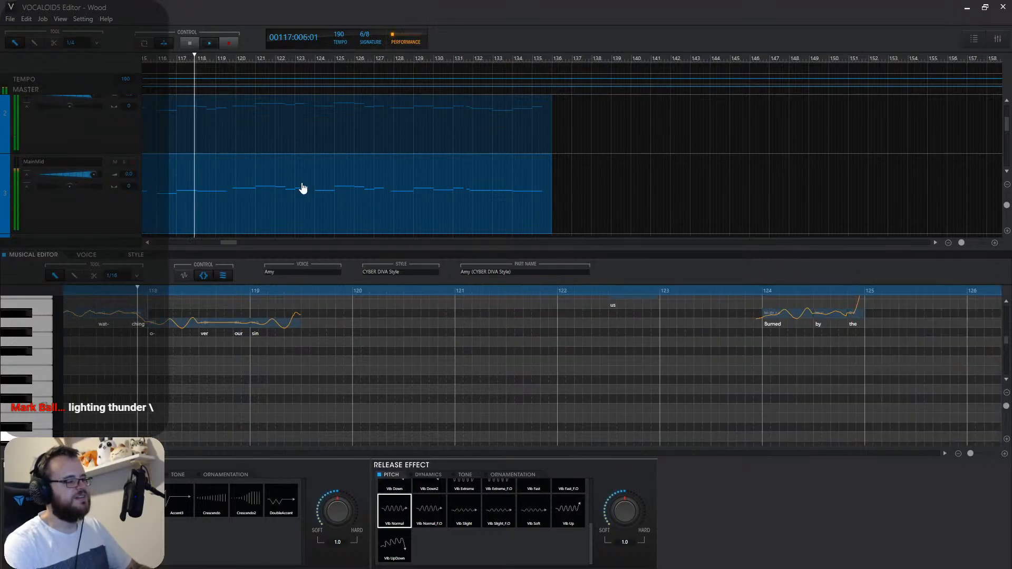
{"action": "scroll", "coordinate": [347, 399], "scroll_direction": "up", "scroll_amount": 5}
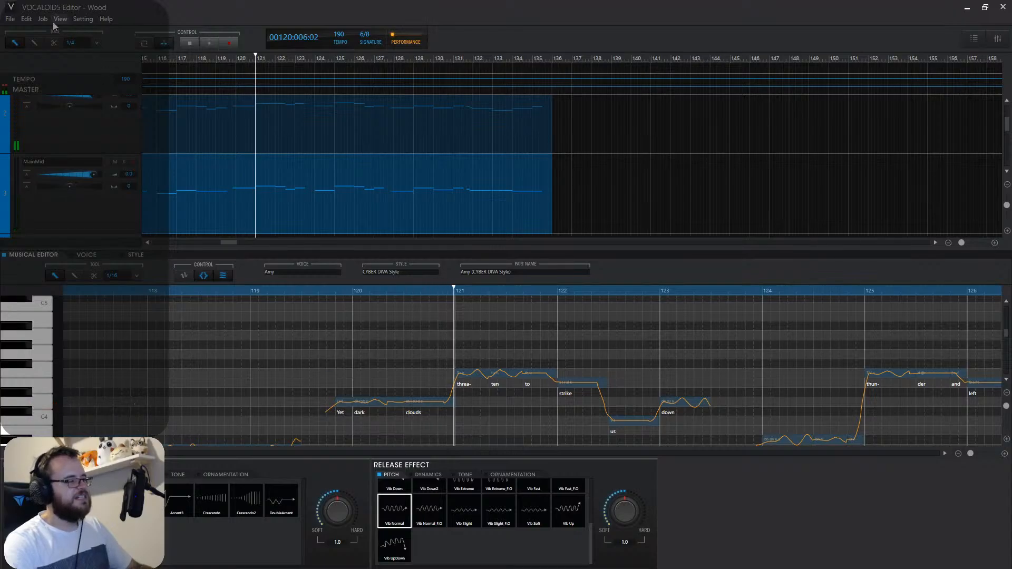
{"action": "left_click", "coordinate": [10, 7]}
{"action": "left_click", "coordinate": [140, 7]}
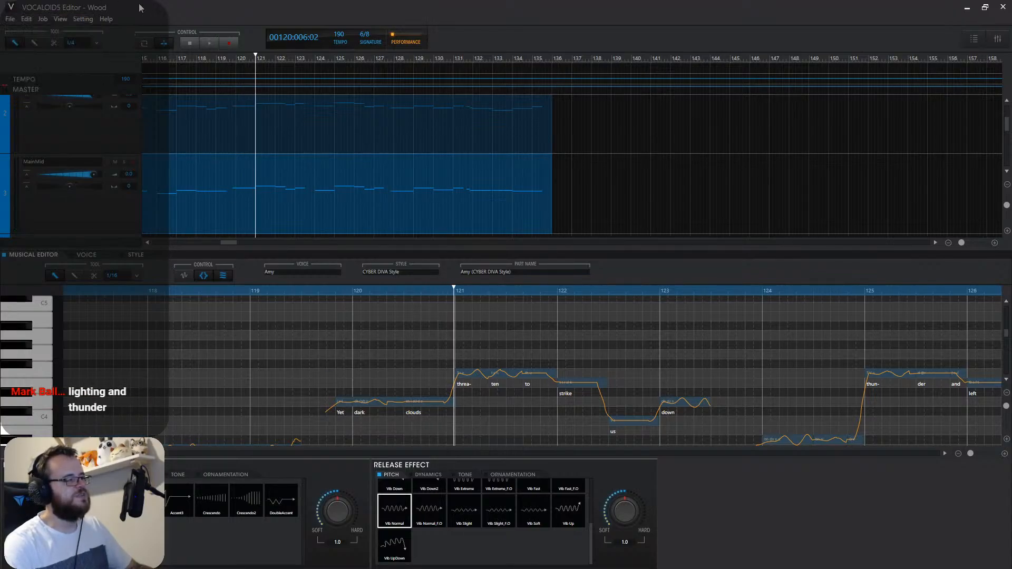
Start an audio mixdown with the Multichannel track selection.
{"action": "left_click", "coordinate": [9, 20]}
{"action": "left_click", "coordinate": [25, 119]}
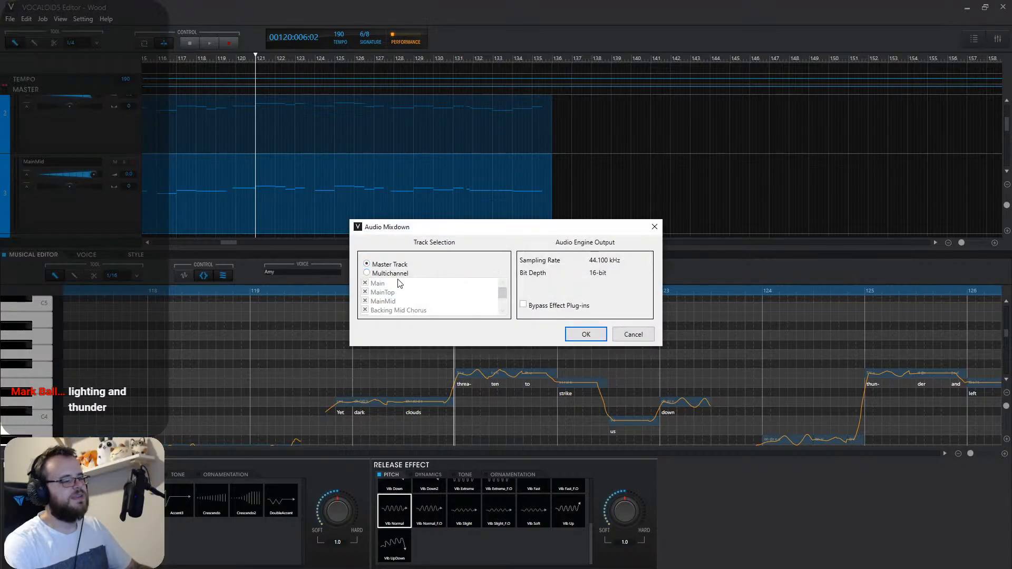
{"action": "left_click", "coordinate": [400, 275]}
{"action": "left_click", "coordinate": [584, 334]}
Export the mixdown into the Vocals folder inside BlackVocaloid's Wood folder, overwriting the existing files.
{"action": "scroll", "coordinate": [504, 339], "scroll_direction": "down", "scroll_amount": 6}
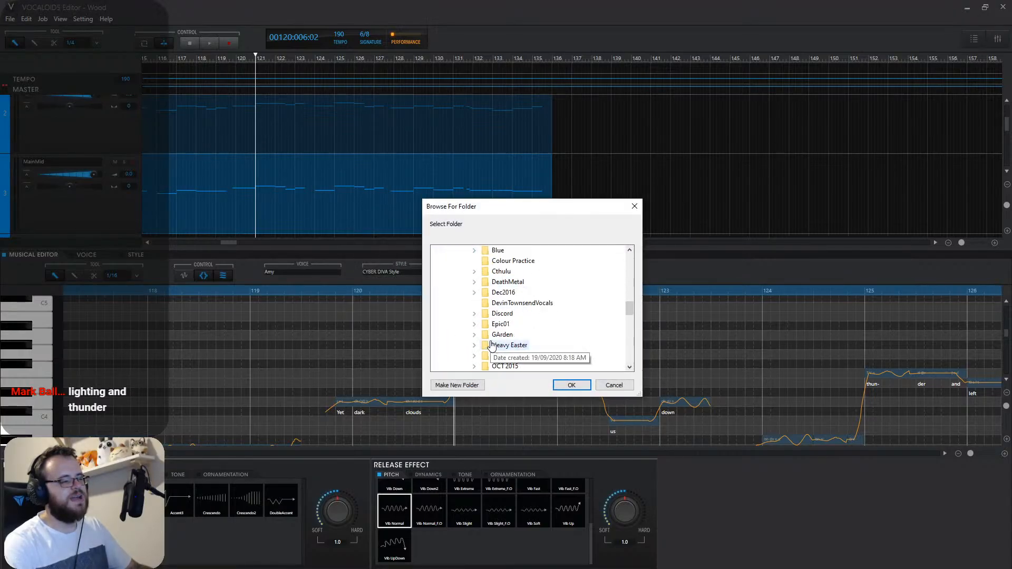
{"action": "left_click", "coordinate": [510, 346]}
{"action": "scroll", "coordinate": [510, 348], "scroll_direction": "down", "scroll_amount": 2}
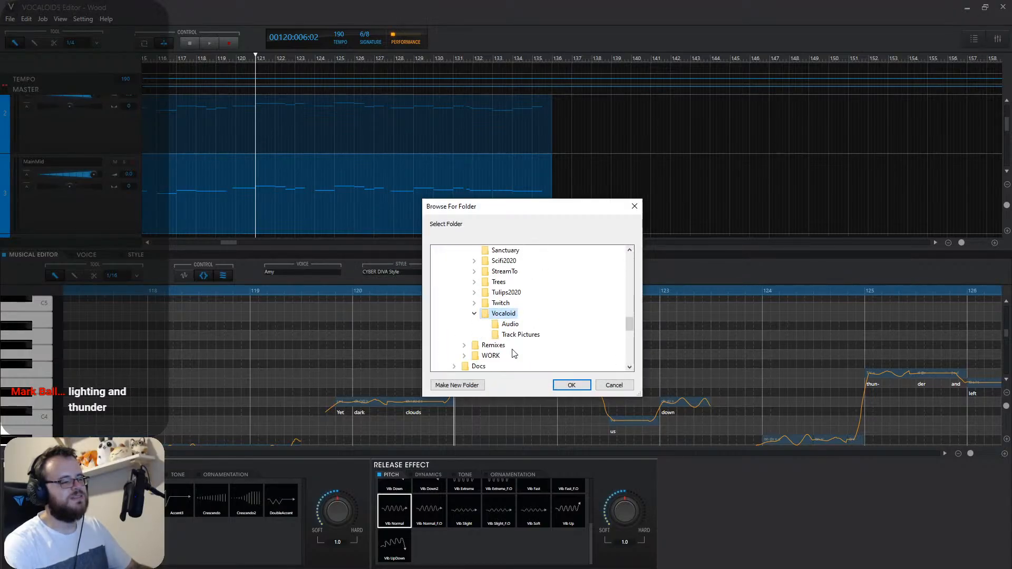
{"action": "left_click", "coordinate": [474, 282]}
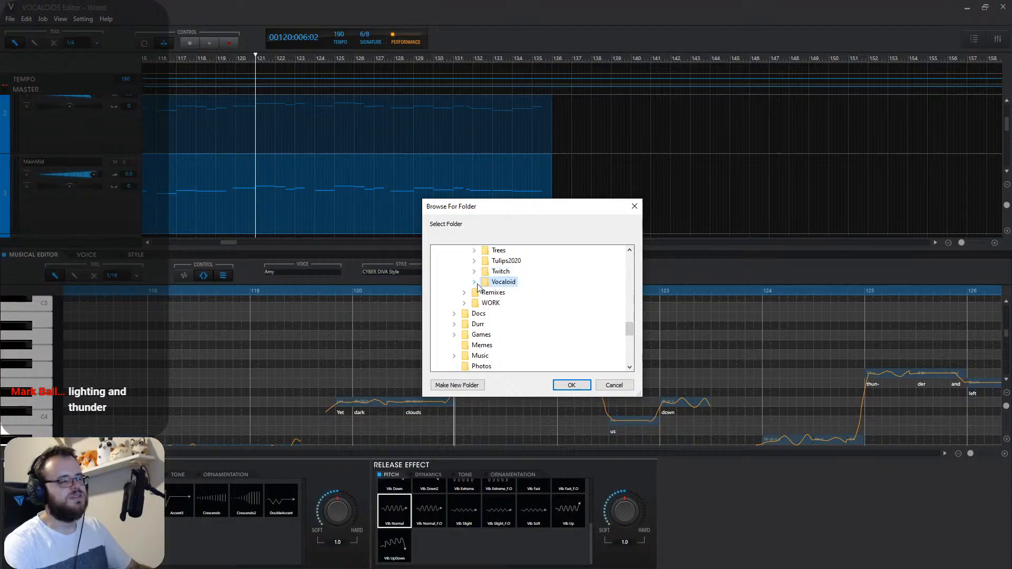
{"action": "scroll", "coordinate": [492, 332], "scroll_direction": "up", "scroll_amount": 10}
{"action": "left_click", "coordinate": [507, 335]}
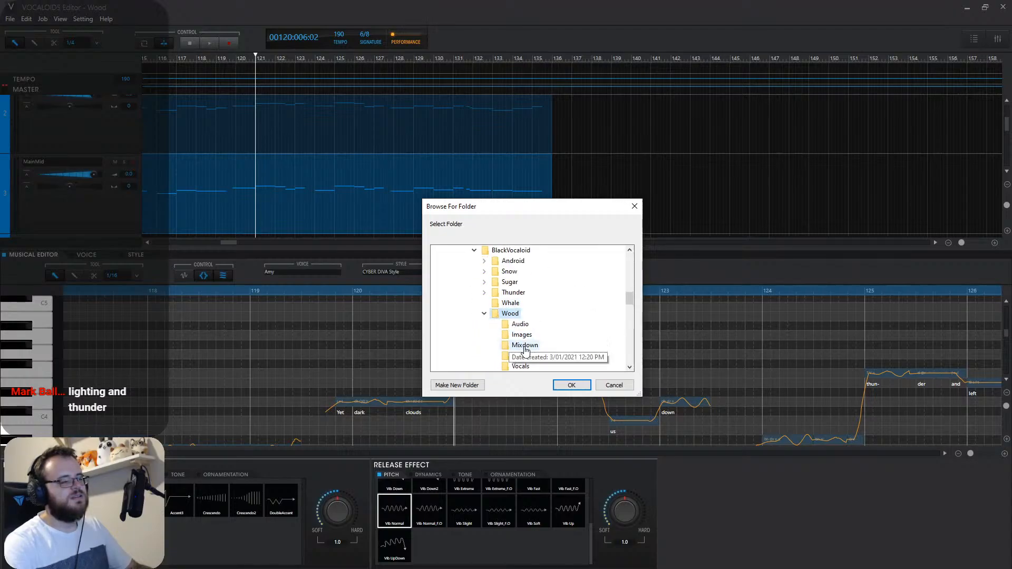
{"action": "left_click", "coordinate": [519, 333]}
{"action": "left_click", "coordinate": [575, 385]}
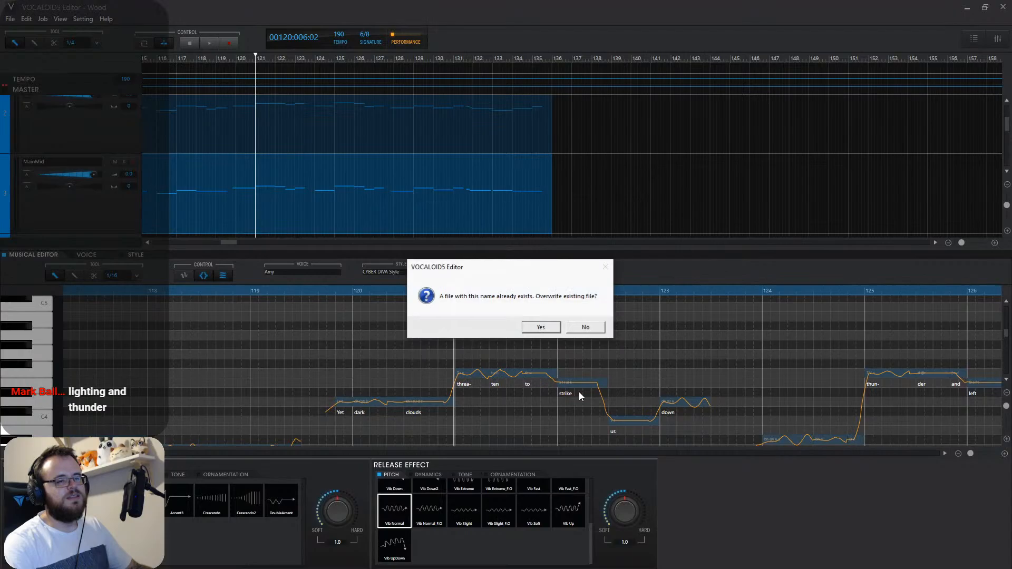
{"action": "left_click", "coordinate": [534, 327]}
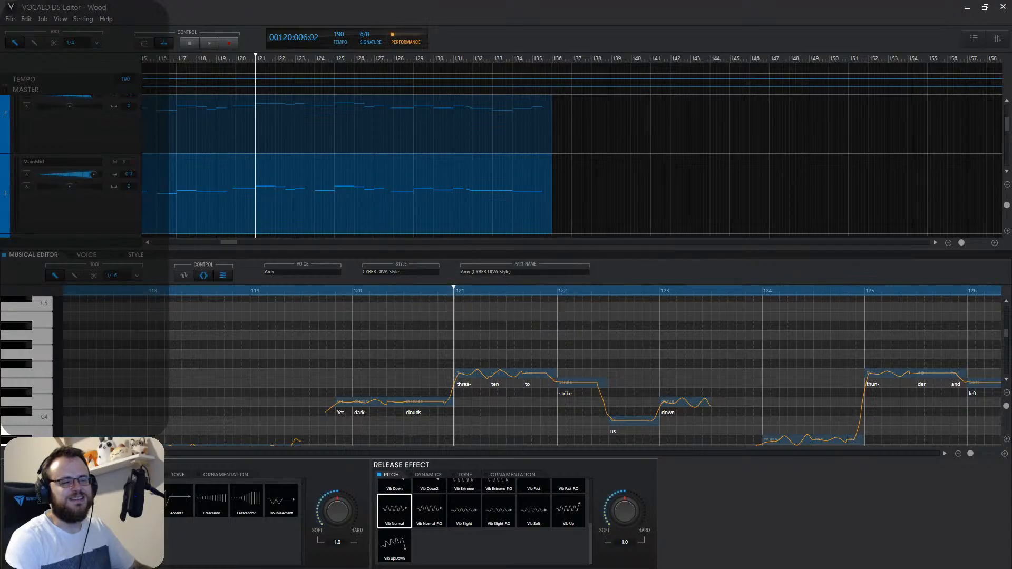
Switch to Cubase, delete the old clips from the seven Wood vocal tracks, and return to the project start.
{"action": "key", "text": "alt+Tab"}
{"action": "scroll", "coordinate": [544, 380], "scroll_direction": "down", "scroll_amount": 10}
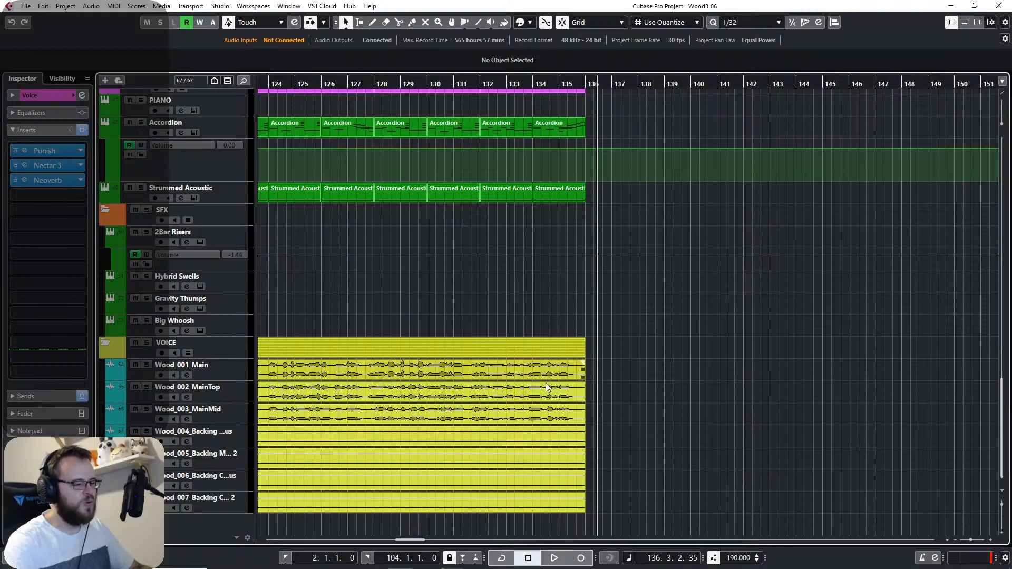
{"action": "key", "text": "ctrl+z"}
{"action": "key", "text": "Home"}
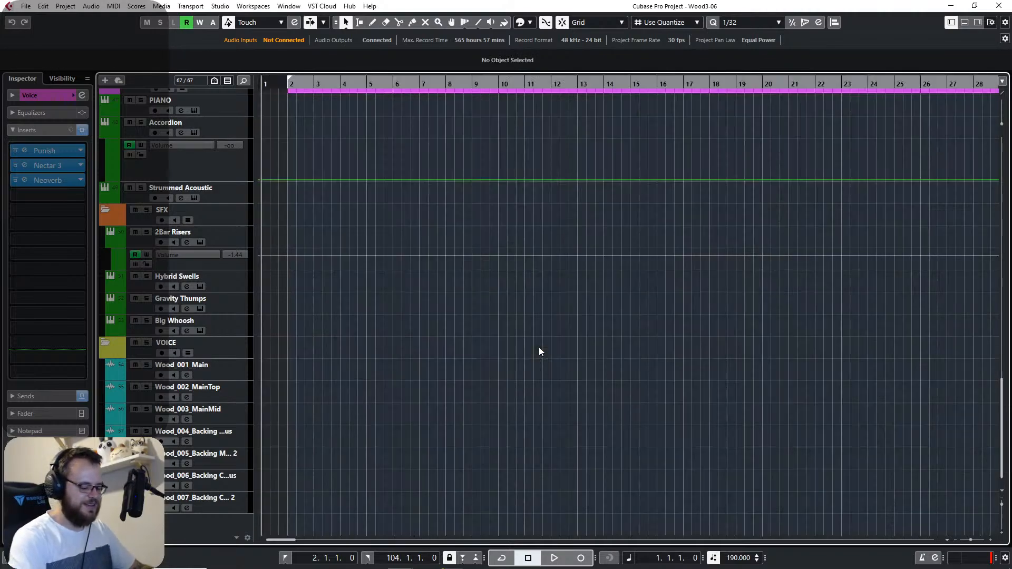
Move all seven Wood audio files in the Pool to the Trash and empty it, erasing them from the hard disk.
{"action": "key", "text": "ctrl+p"}
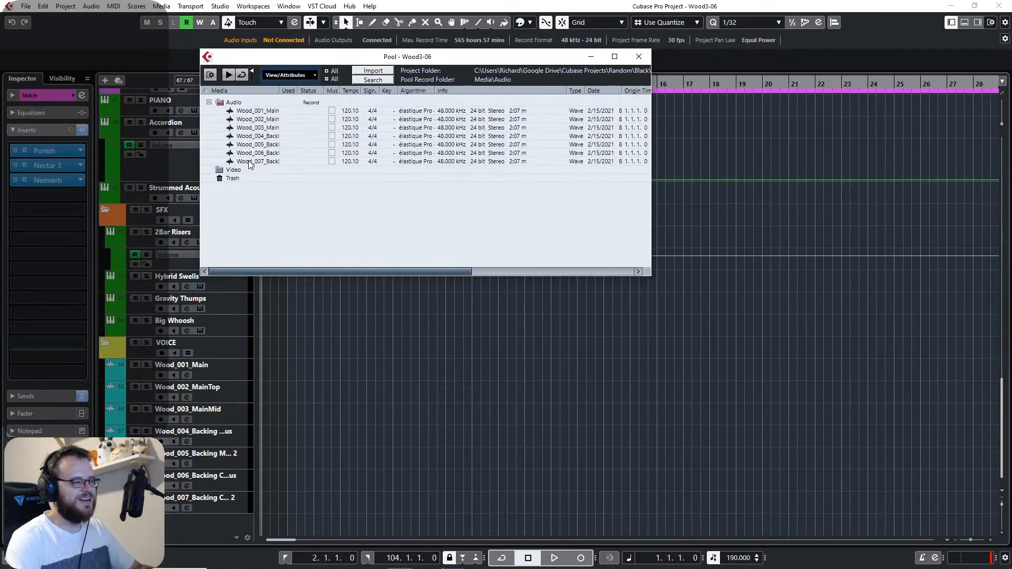
{"action": "left_click", "coordinate": [250, 163]}
{"action": "left_click", "coordinate": [247, 109], "text": "shift"}
{"action": "mouse_move", "coordinate": [247, 110]}
{"action": "left_mouse_down"}
{"action": "mouse_move", "coordinate": [234, 103]}
{"action": "mouse_move", "coordinate": [231, 178]}
{"action": "left_mouse_up"}
{"action": "right_click", "coordinate": [230, 178]}
{"action": "left_click", "coordinate": [292, 343]}
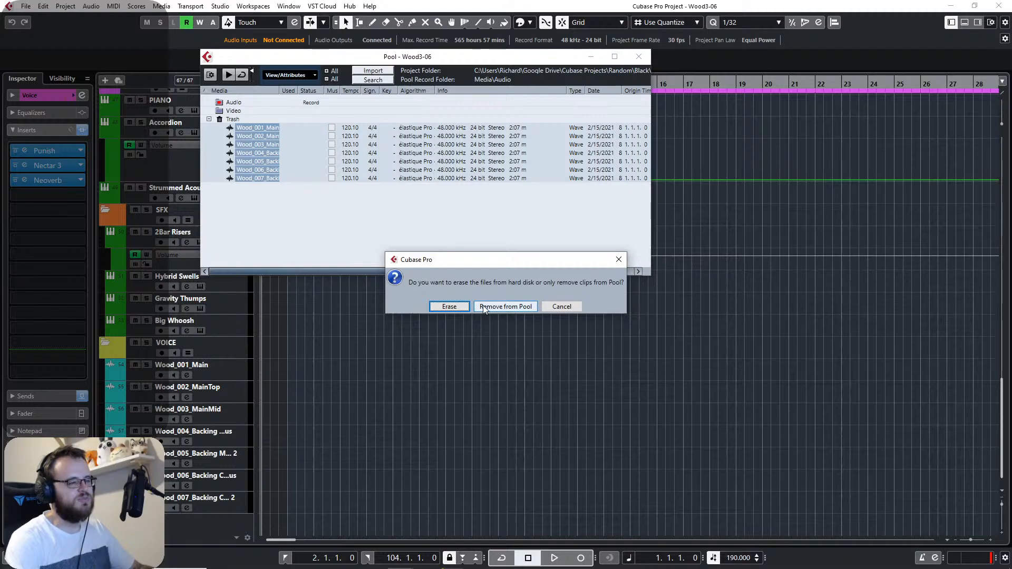
{"action": "left_click", "coordinate": [435, 308]}
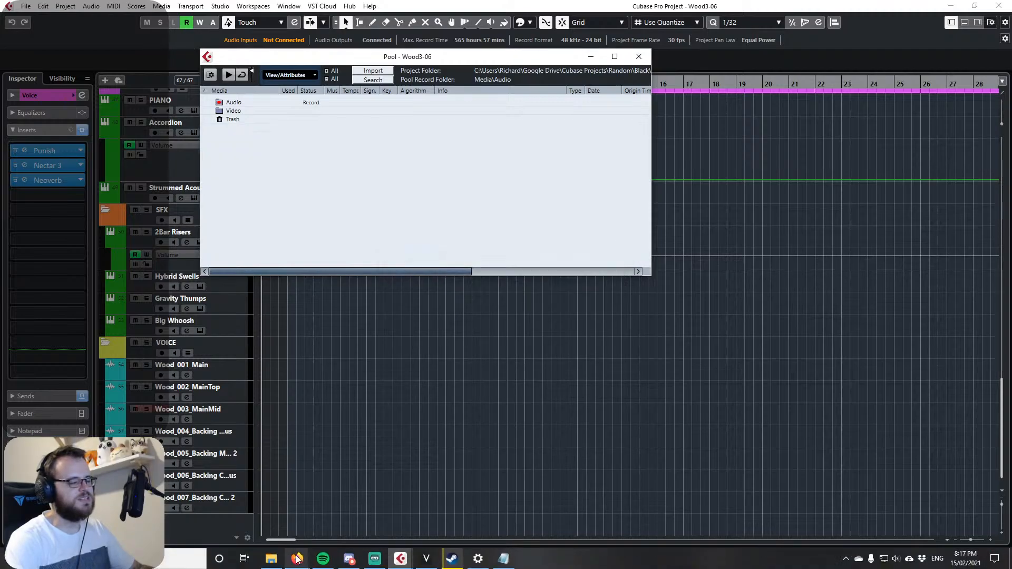
Import the seven exported Wood vocal files at the project start onto different tracks, copied to the project folder and converted to project settings.
{"action": "left_click", "coordinate": [279, 563]}
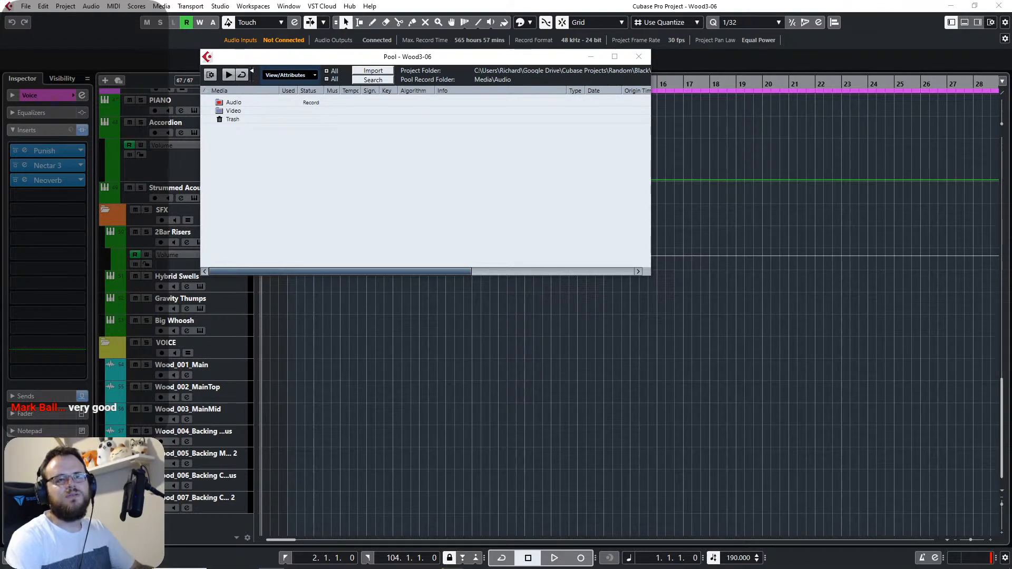
{"action": "left_click_drag", "start_coordinate": [292, 420], "coordinate": [258, 362]}
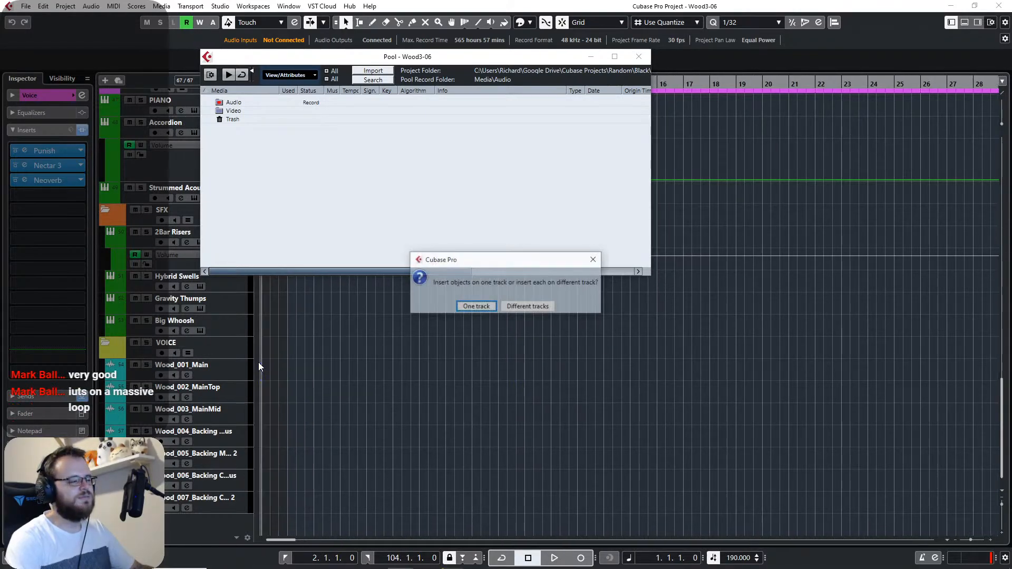
{"action": "left_click", "coordinate": [525, 306]}
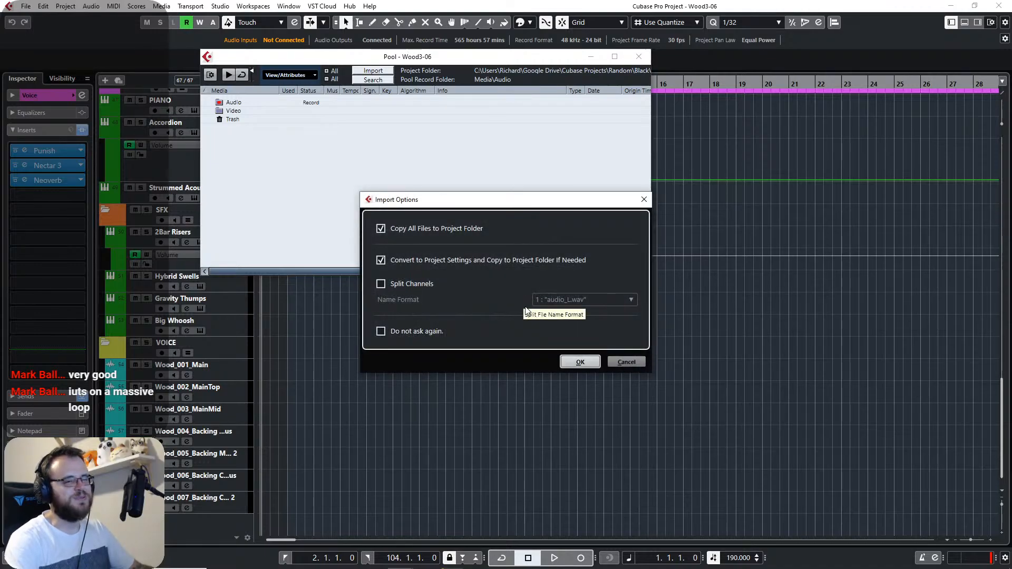
{"action": "left_click", "coordinate": [568, 362]}
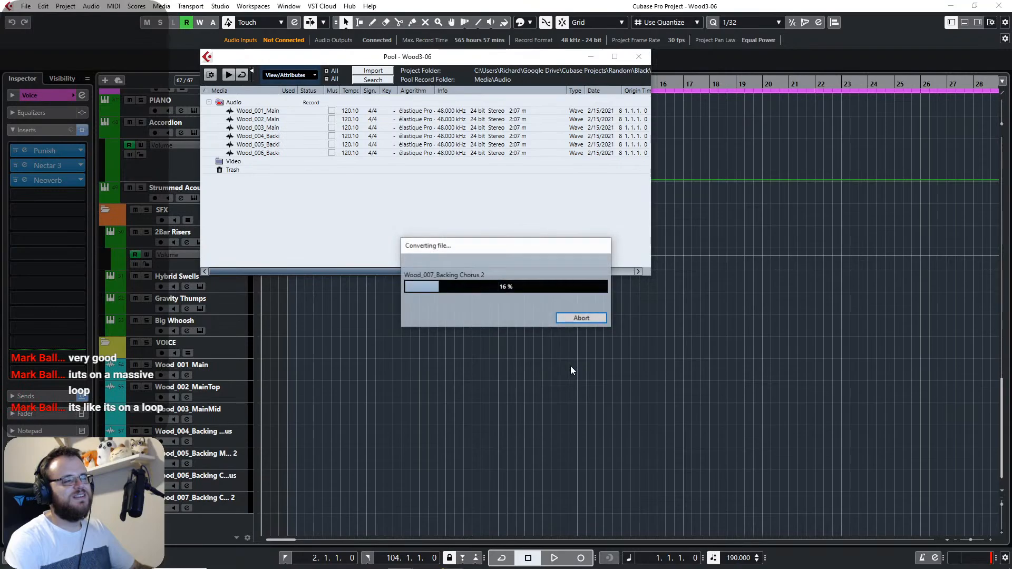
Play the song from bar 102 to its end, following the last verse in the Notepad lyrics, and stop playback.
{"action": "scroll", "coordinate": [646, 342], "scroll_direction": "right", "scroll_amount": 10}
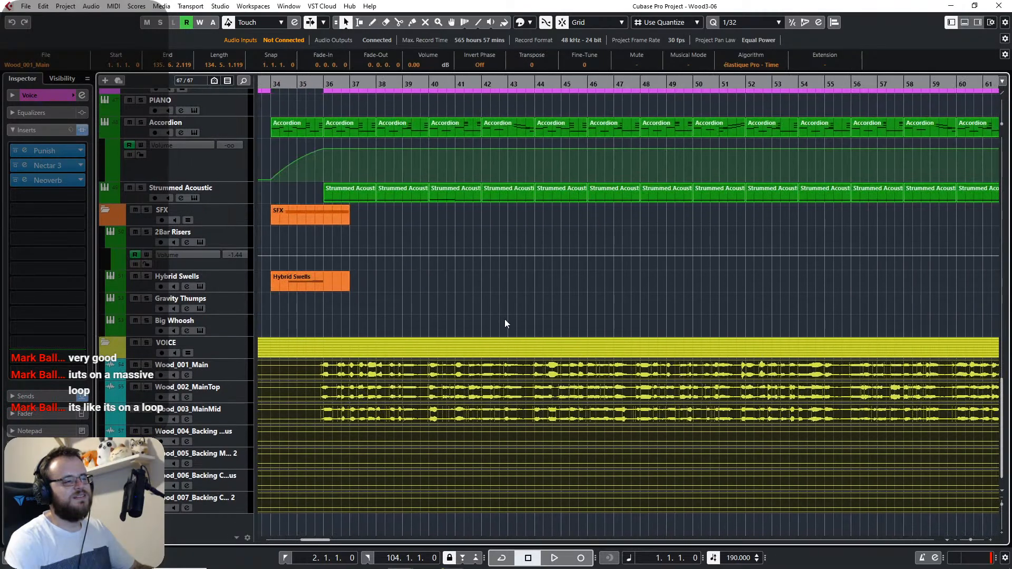
{"action": "scroll", "coordinate": [504, 324], "scroll_direction": "down", "scroll_amount": 3}
{"action": "scroll", "coordinate": [559, 321], "scroll_direction": "right", "scroll_amount": 5}
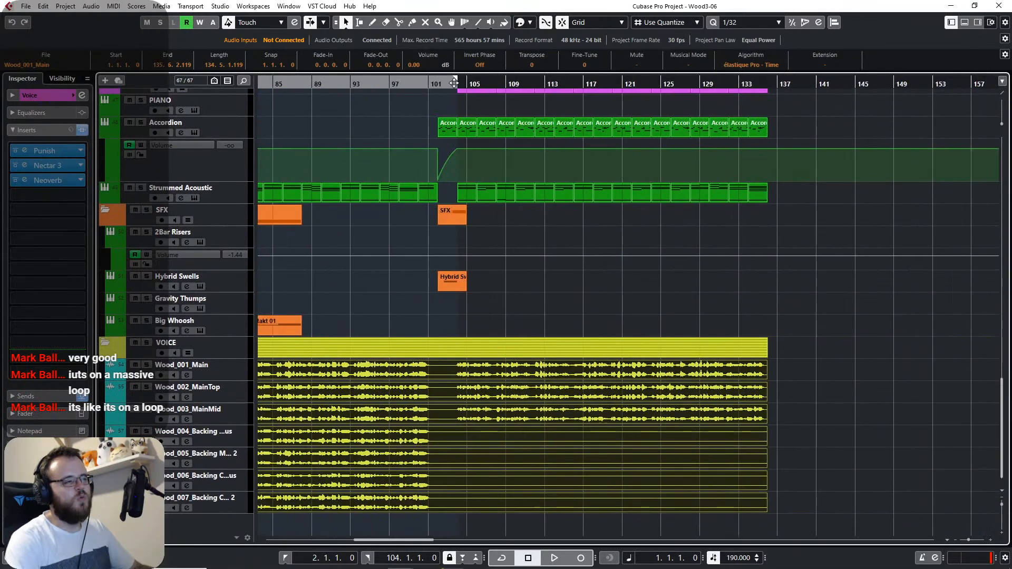
{"action": "scroll", "coordinate": [447, 84], "scroll_direction": "up", "scroll_amount": 3}
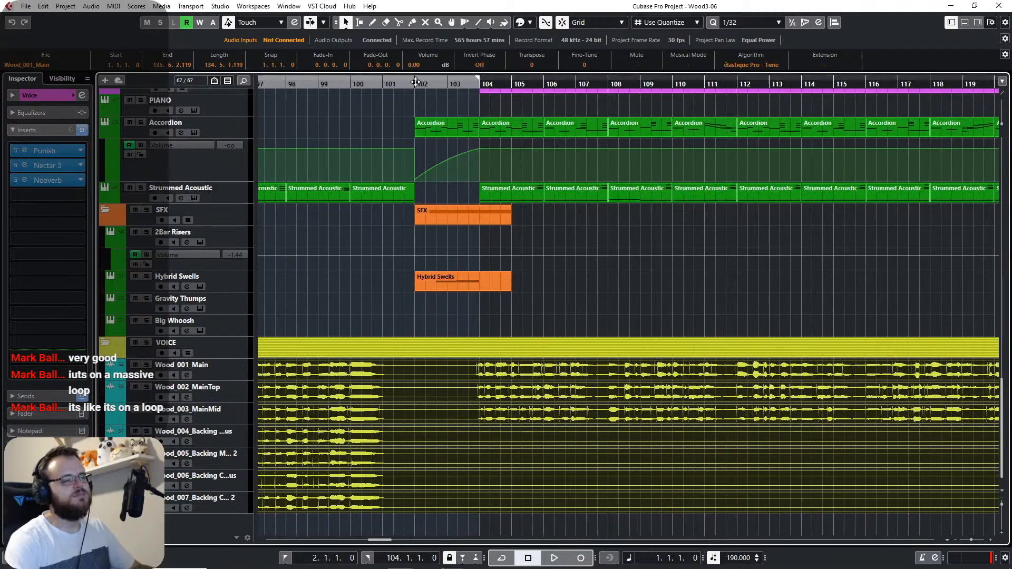
{"action": "left_click", "coordinate": [416, 82]}
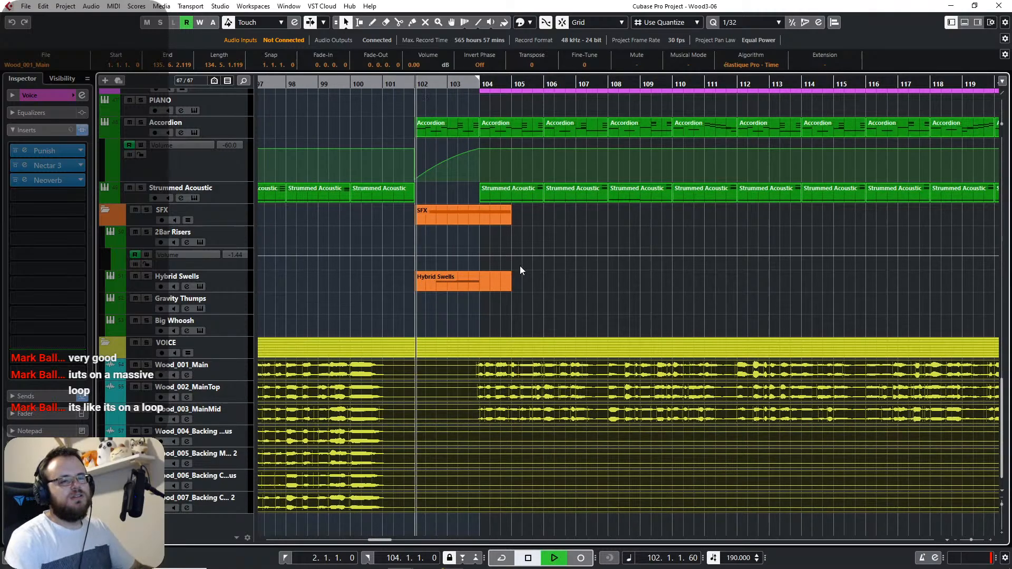
{"action": "key", "text": "space"}
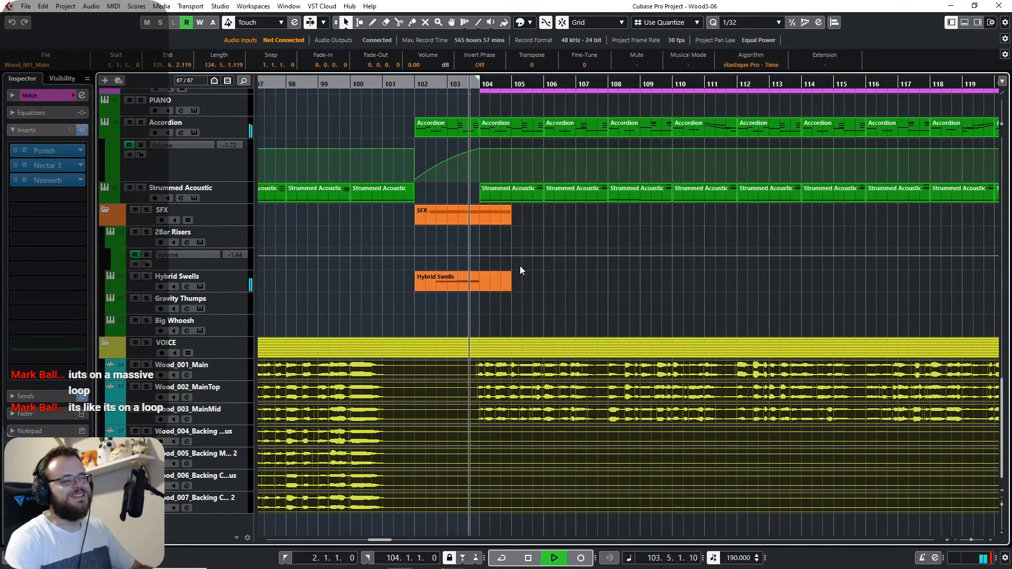
{"action": "left_click_drag", "start_coordinate": [602, 281], "coordinate": [516, 340]}
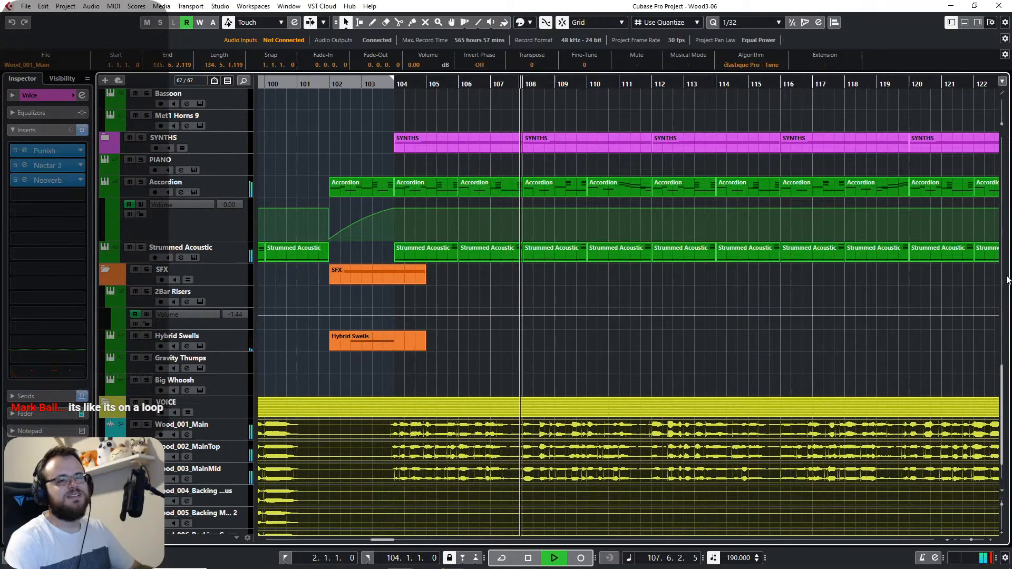
{"action": "left_click", "coordinate": [503, 559]}
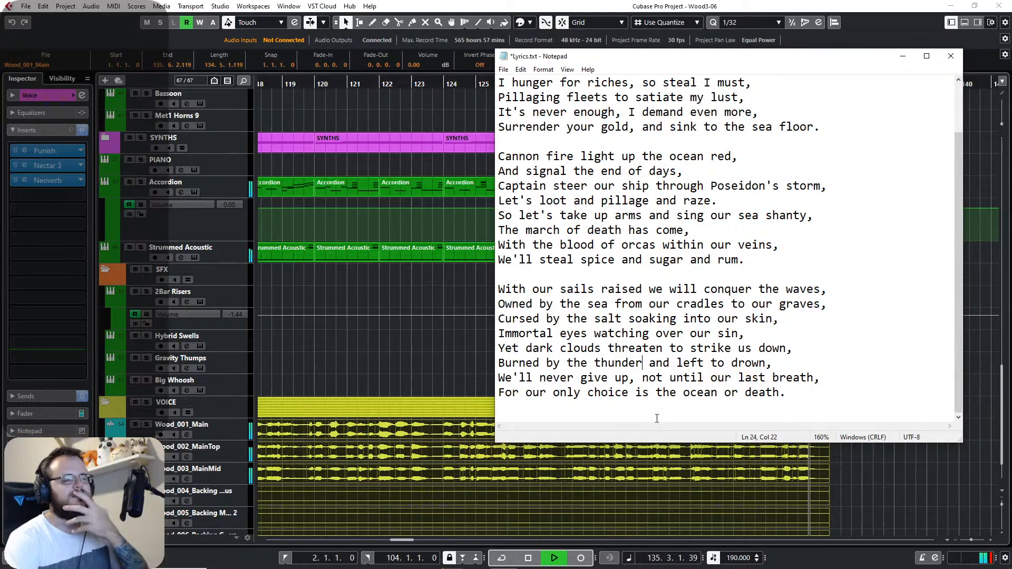
{"action": "left_click", "coordinate": [890, 489]}
{"action": "key", "text": "space"}
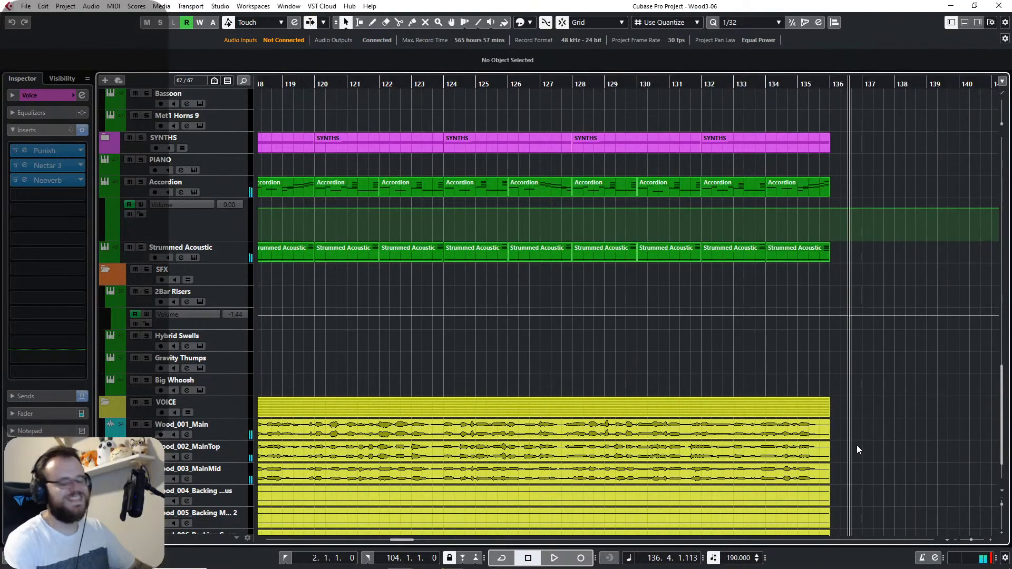
Play the song from the project start and look over the drums and strings tracks.
{"action": "key", "text": "Home"}
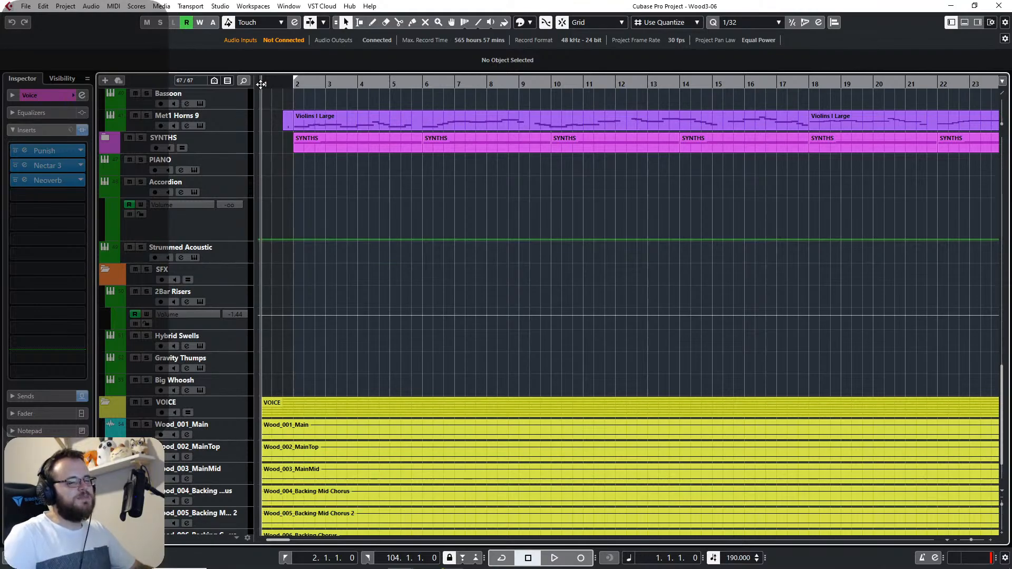
{"action": "key", "text": "space"}
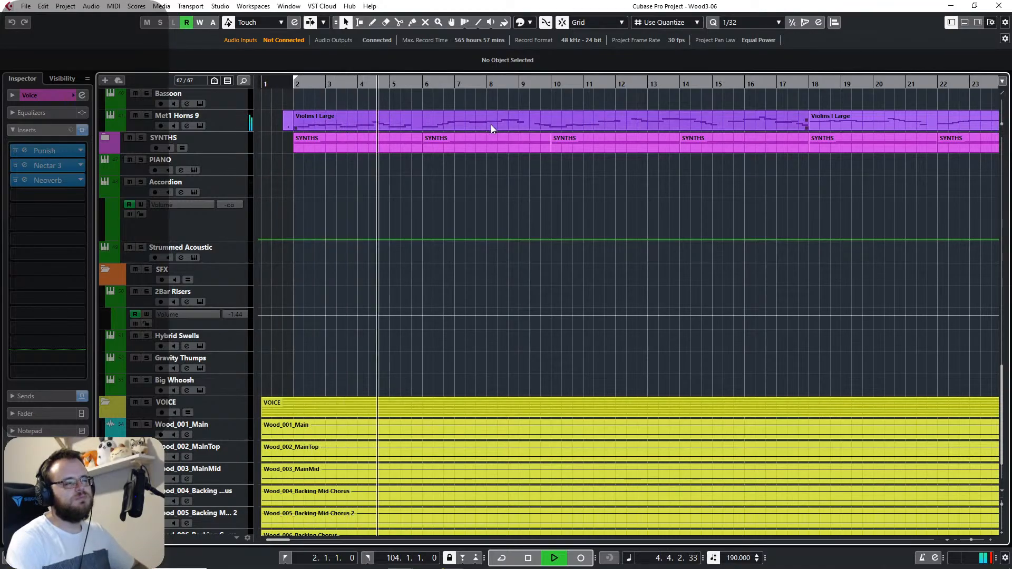
{"action": "scroll", "coordinate": [472, 230], "scroll_direction": "up", "scroll_amount": 8}
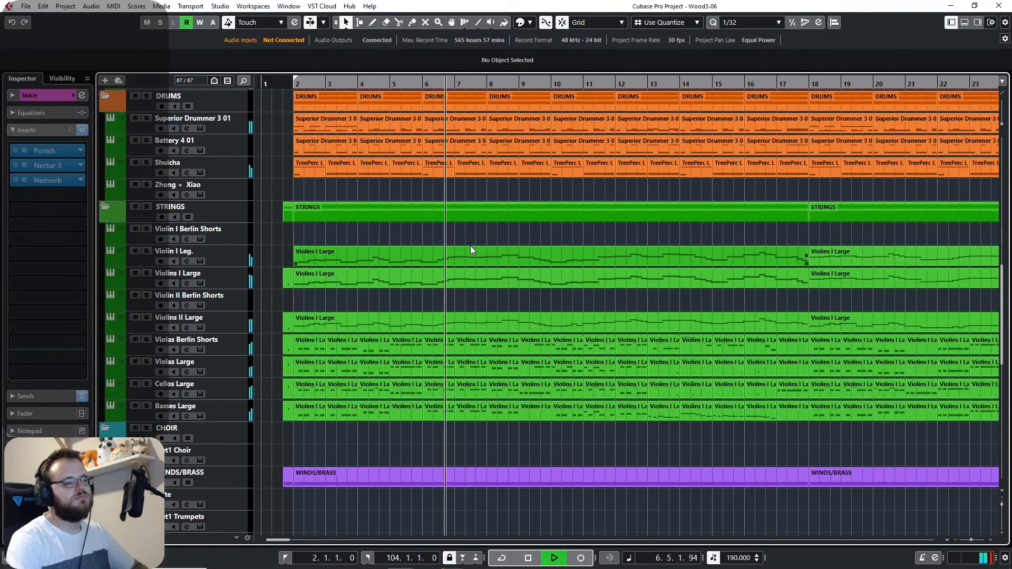
{"action": "scroll", "coordinate": [484, 231], "scroll_direction": "up", "scroll_amount": 1}
{"action": "scroll", "coordinate": [484, 231], "scroll_direction": "right", "scroll_amount": 3}
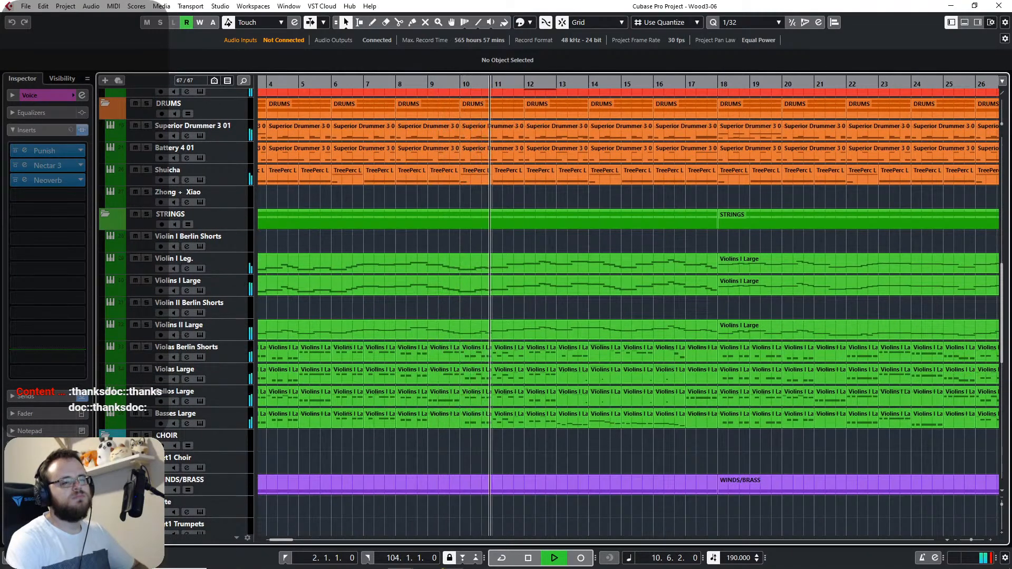
Switch to the Notepad lyrics, go to the first verse, and save Lyrics.txt.
{"action": "key", "text": "alt+Tab"}
{"action": "scroll", "coordinate": [563, 218], "scroll_direction": "up", "scroll_amount": 1}
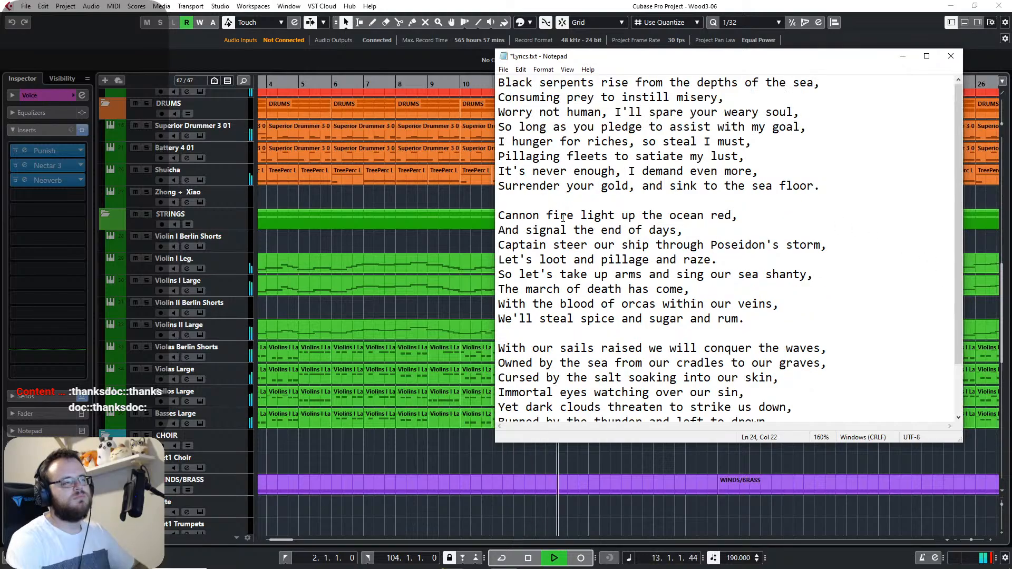
{"action": "key", "text": "ctrl+s"}
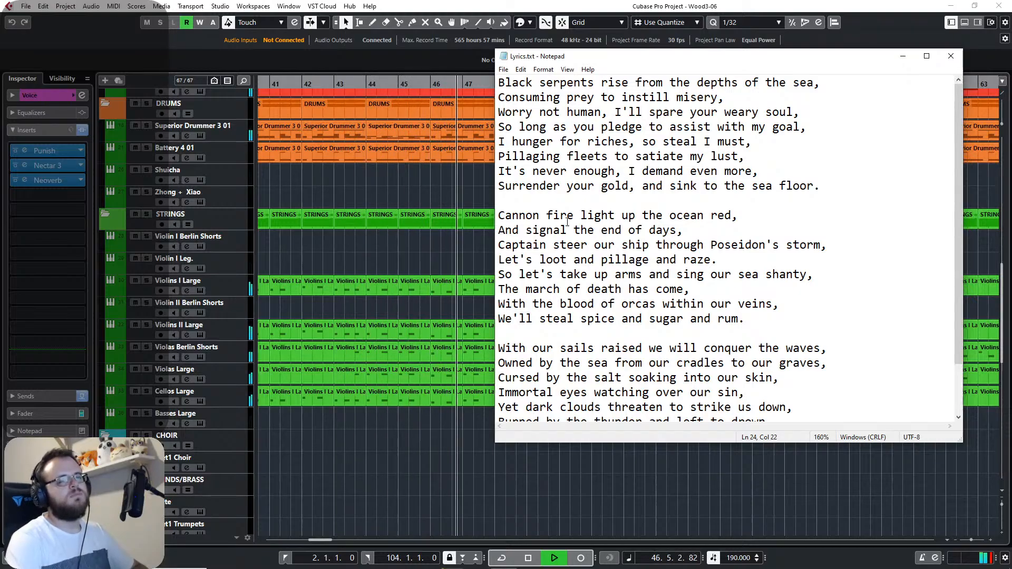
Raise the VoiceParallel volume automation to 2.10 at bar 36 and to 2.52 at the point just before bar 68.
{"action": "scroll", "coordinate": [319, 203], "scroll_direction": "up", "scroll_amount": 10}
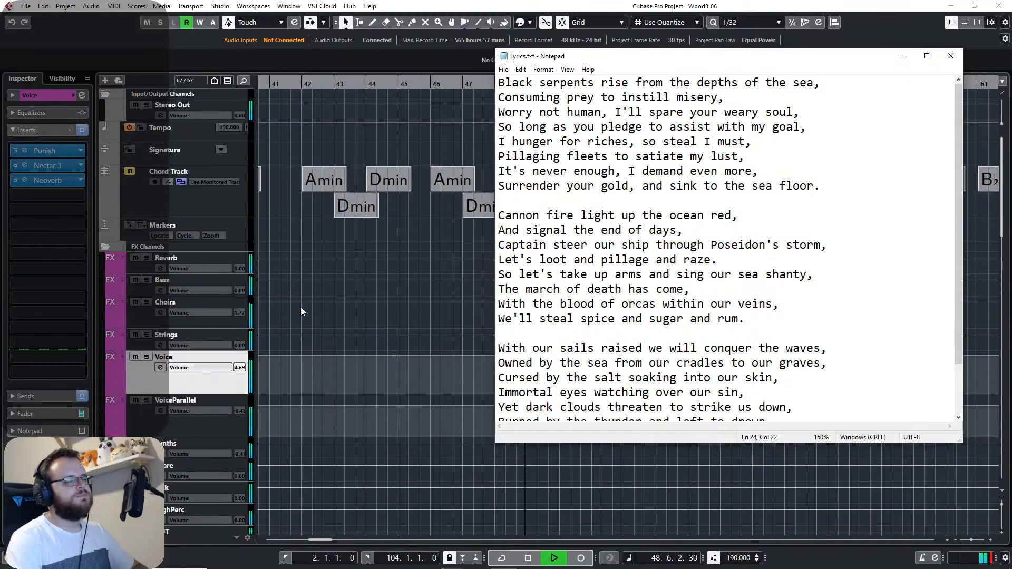
{"action": "left_click_drag", "start_coordinate": [301, 308], "coordinate": [693, 230]}
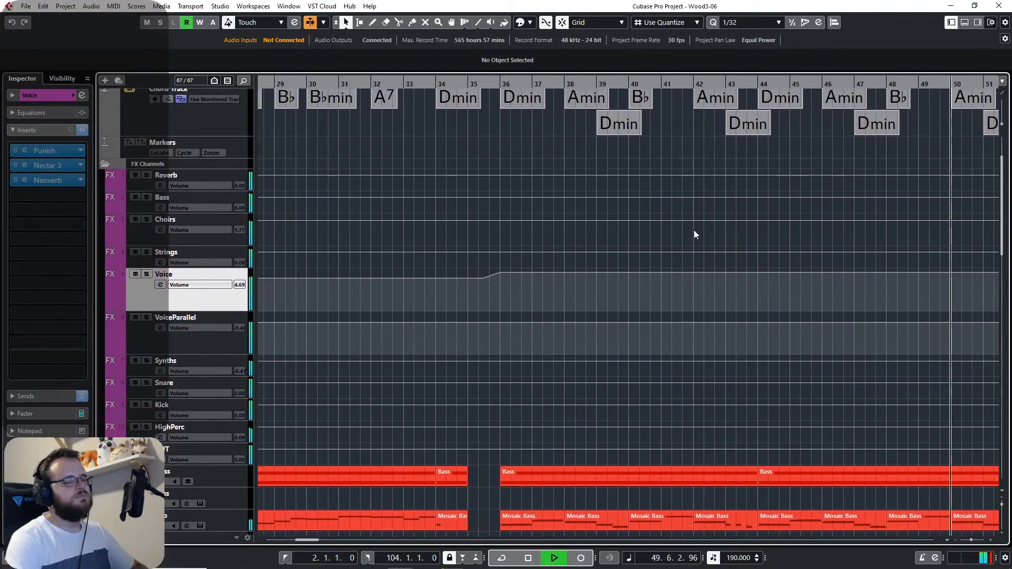
{"action": "left_click", "coordinate": [500, 320]}
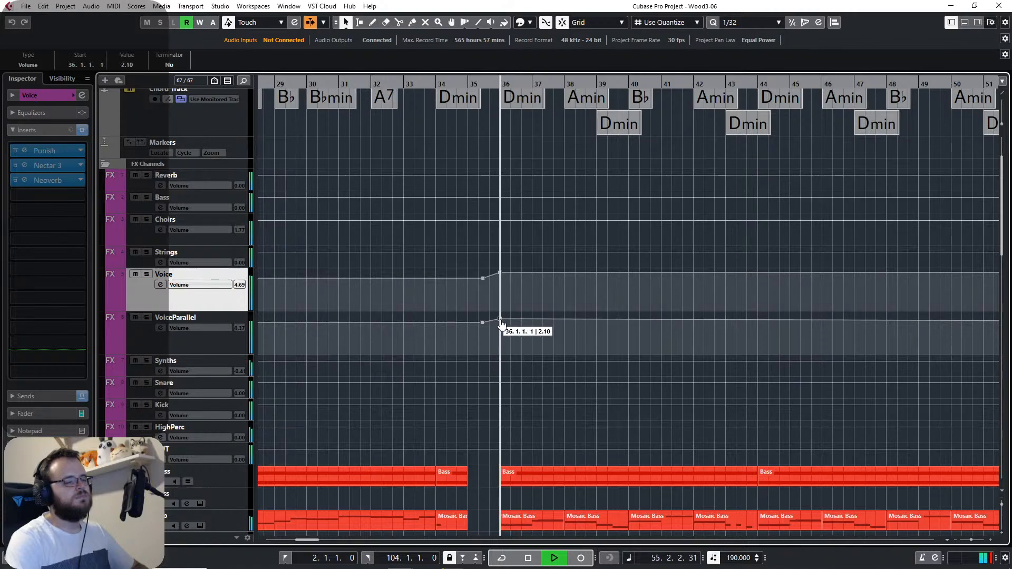
{"action": "left_click_drag", "start_coordinate": [794, 349], "coordinate": [295, 319]}
{"action": "left_click_drag", "start_coordinate": [859, 352], "coordinate": [305, 345]}
{"action": "left_click_drag", "start_coordinate": [470, 290], "coordinate": [470, 287]}
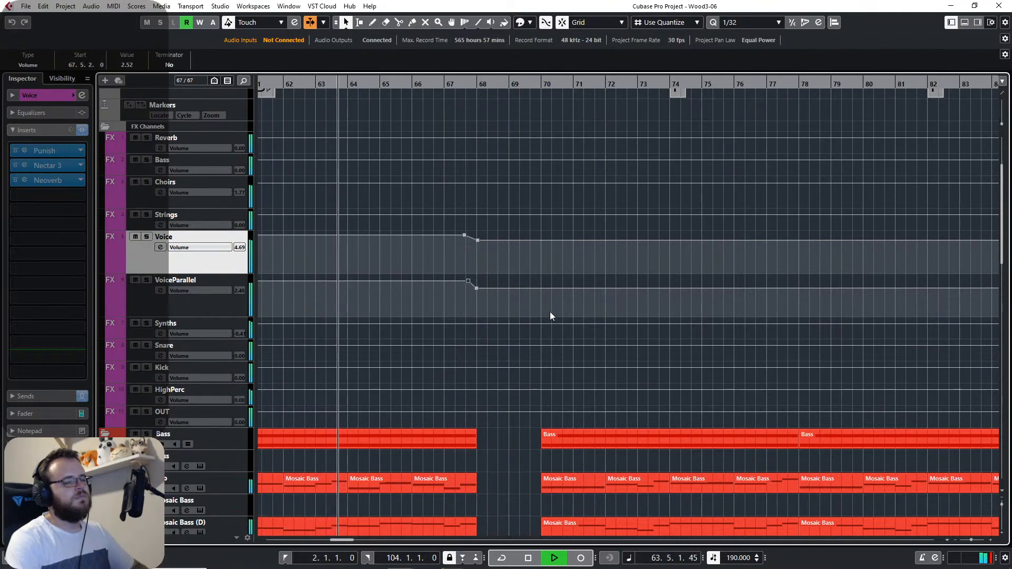
Raise the VoiceParallel volume automation point at bar 104 to 2.52.
{"action": "mouse_move", "coordinate": [691, 332]}
{"action": "left_mouse_down"}
{"action": "mouse_move", "coordinate": [109, 289]}
{"action": "mouse_move", "coordinate": [101, 337]}
{"action": "left_mouse_up"}
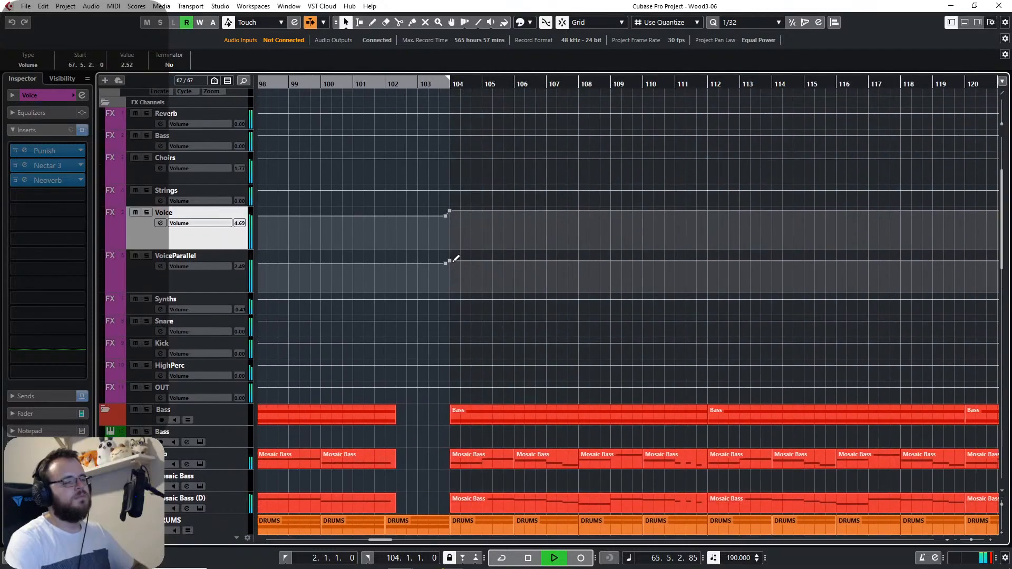
{"action": "left_click", "coordinate": [451, 264]}
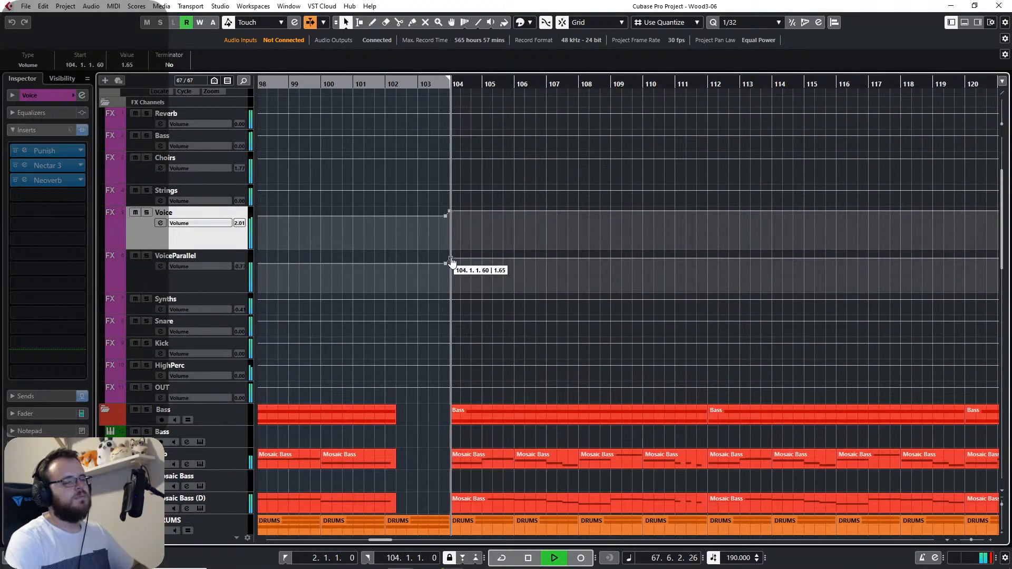
{"action": "left_click_drag", "start_coordinate": [452, 262], "coordinate": [452, 259]}
Raise the bar 68 volume automation points to -0.46 on VoiceParallel and 2.10 on Voice.
{"action": "left_click_drag", "start_coordinate": [343, 286], "coordinate": [949, 300]}
{"action": "left_click_drag", "start_coordinate": [463, 303], "coordinate": [944, 310]}
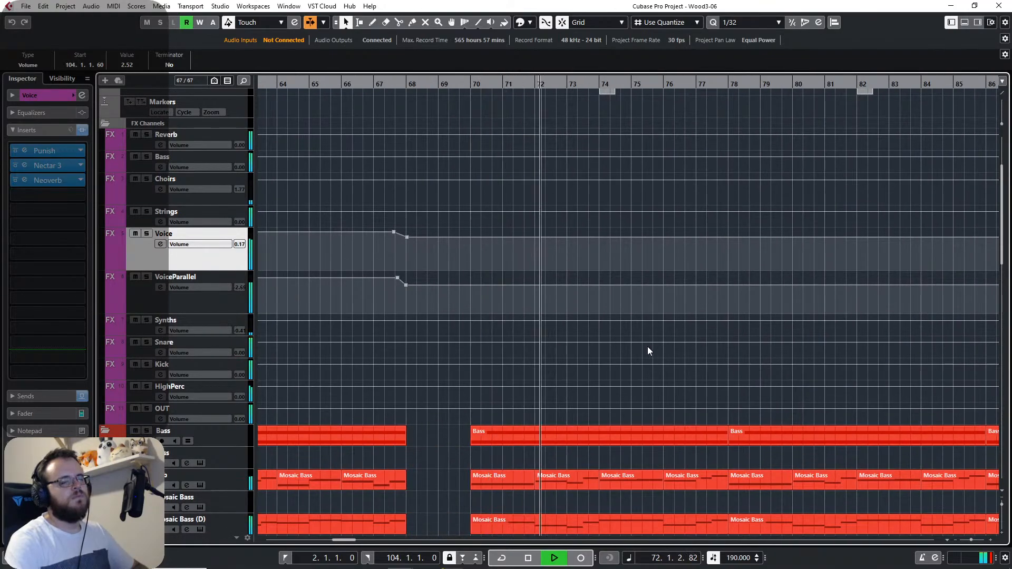
{"action": "left_click", "coordinate": [406, 285]}
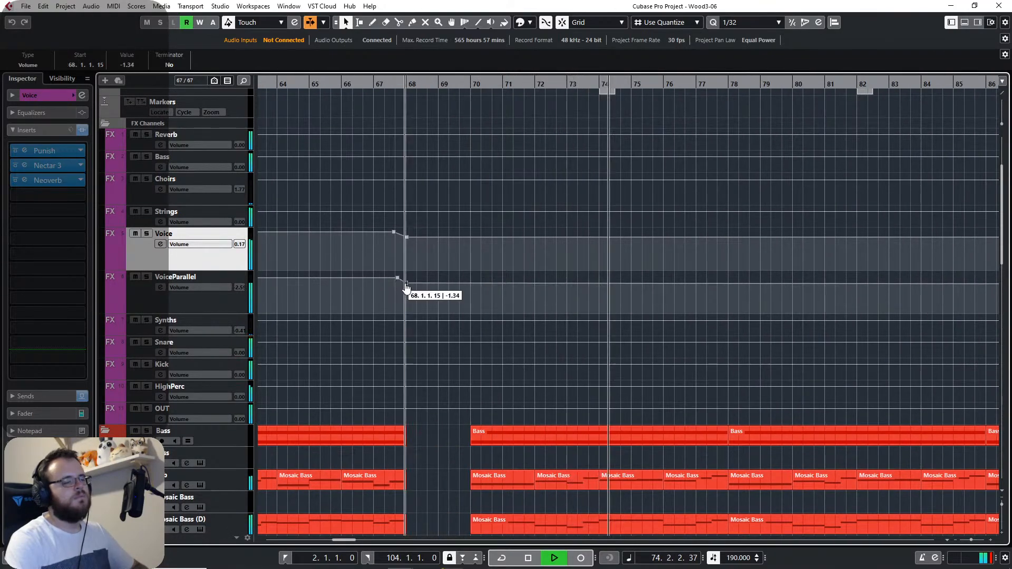
{"action": "left_click_drag", "start_coordinate": [406, 285], "coordinate": [405, 282]}
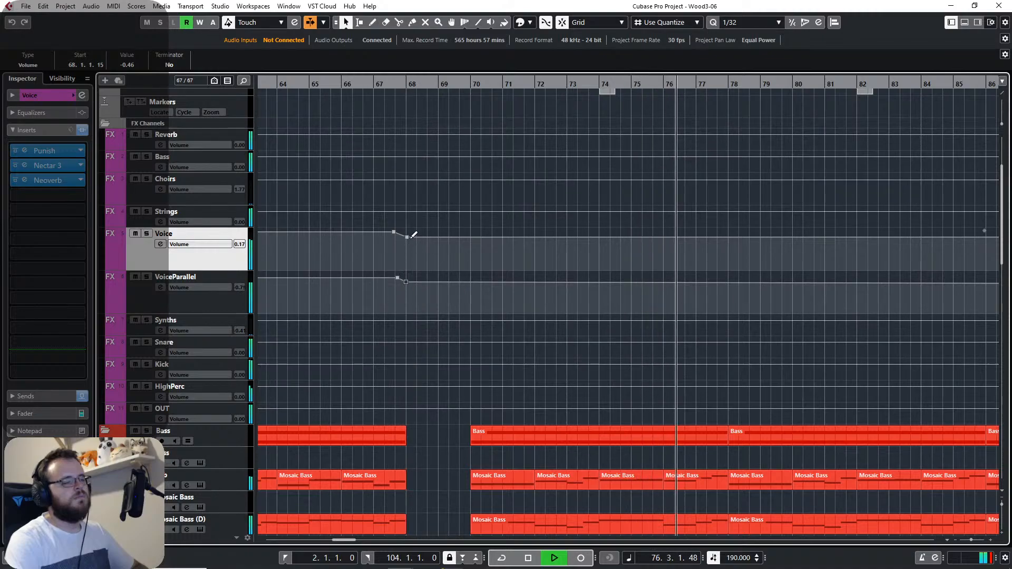
{"action": "left_click_drag", "start_coordinate": [407, 238], "coordinate": [407, 237]}
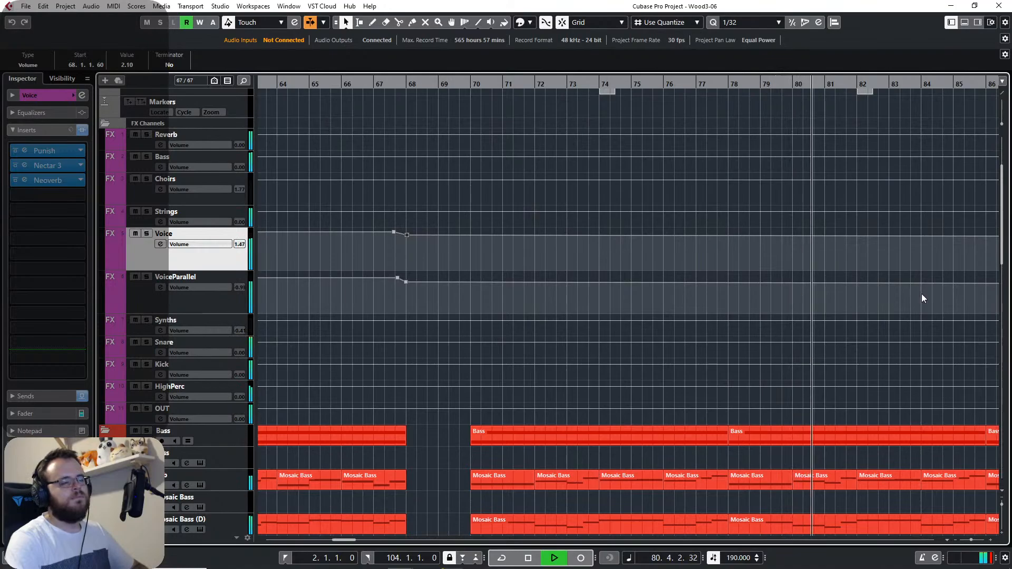
Raise the volume automation points just before bar 104 on Voice and VoiceParallel, moving the VoiceParallel point to 103.5.2.60 at -0.74.
{"action": "scroll", "coordinate": [606, 326], "scroll_direction": "right", "scroll_amount": 10}
{"action": "scroll", "coordinate": [542, 331], "scroll_direction": "up", "scroll_amount": 1}
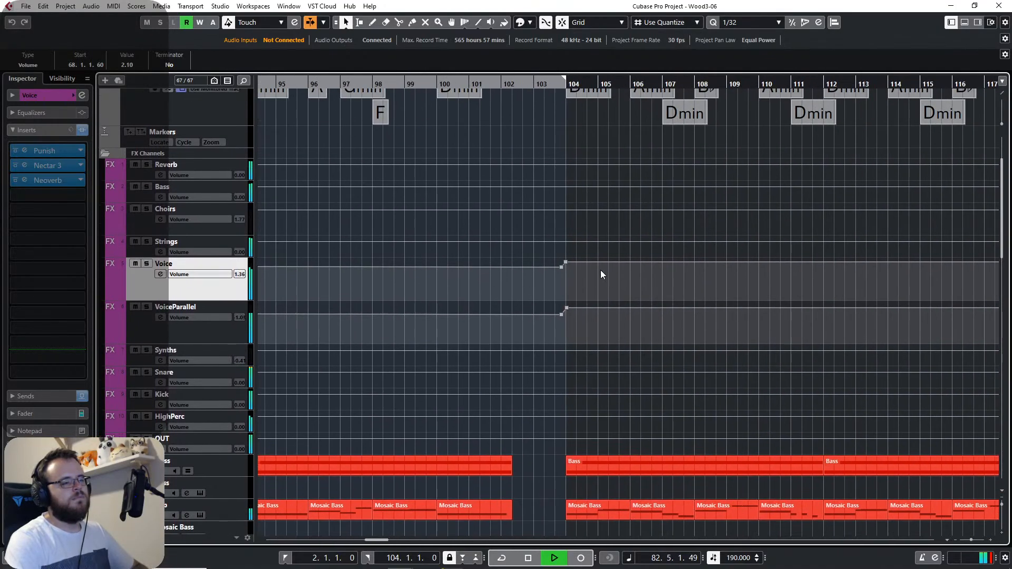
{"action": "left_click_drag", "start_coordinate": [561, 267], "coordinate": [558, 270]}
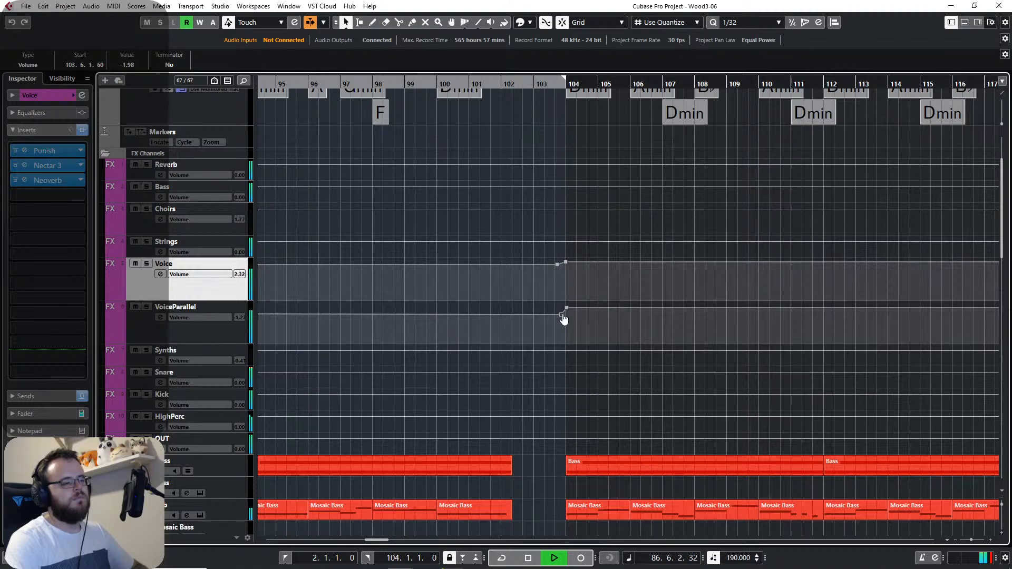
{"action": "left_click_drag", "start_coordinate": [563, 315], "coordinate": [559, 317]}
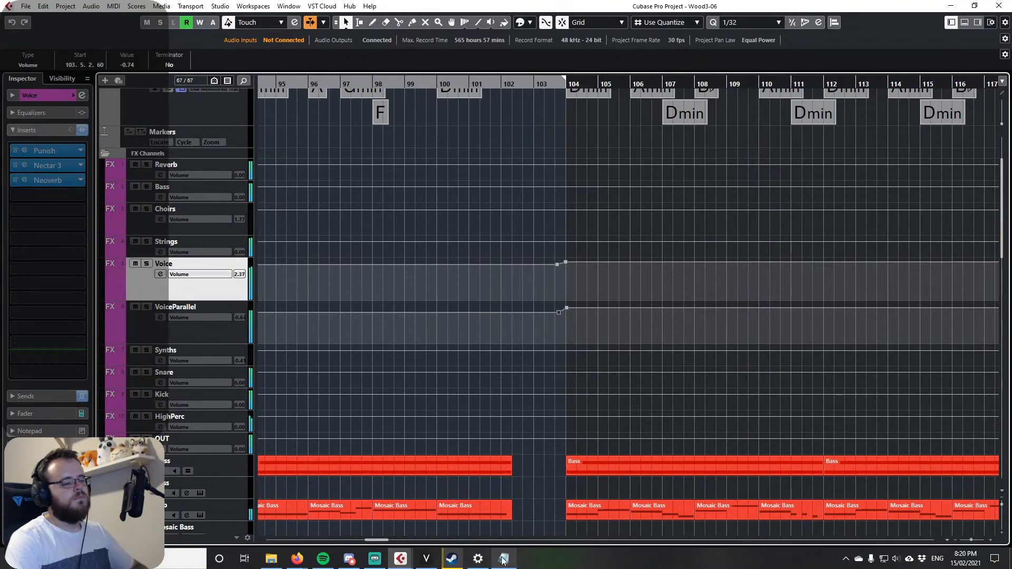
Follow the final verse in the Notepad lyrics during playback, resuming auto-scroll in the Cubase project.
{"action": "left_click", "coordinate": [504, 566]}
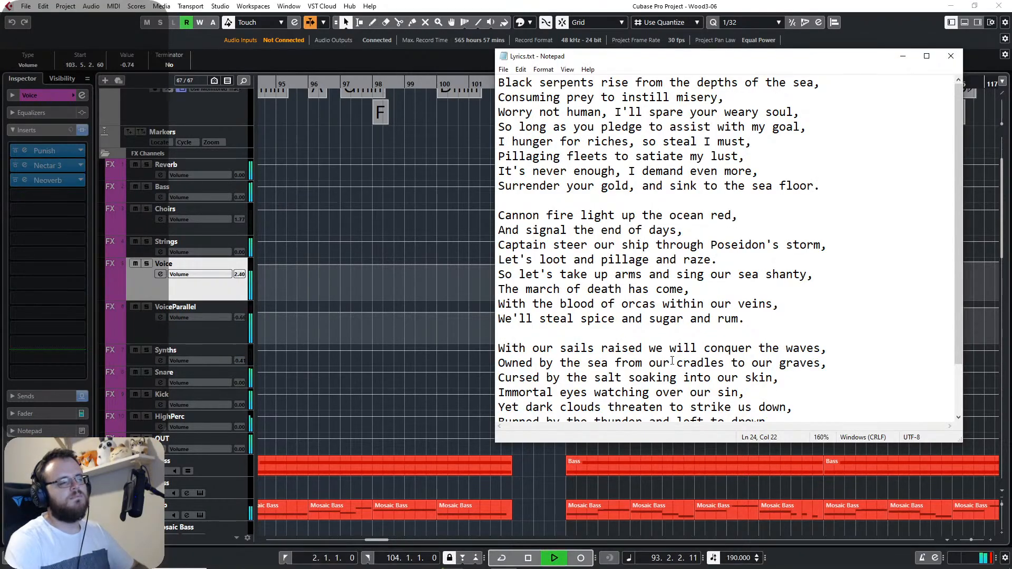
{"action": "scroll", "coordinate": [672, 361], "scroll_direction": "down", "scroll_amount": 2}
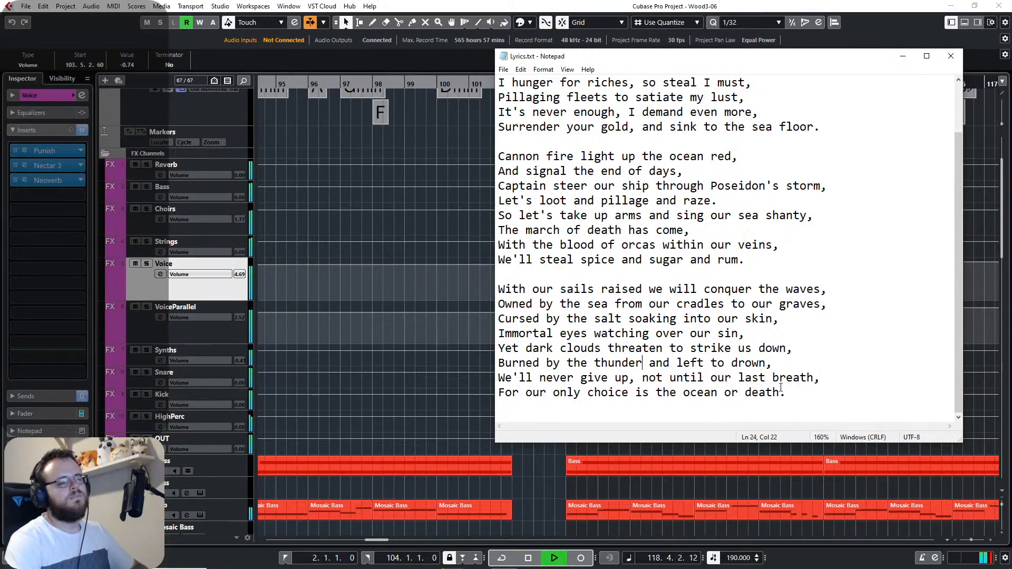
{"action": "left_click", "coordinate": [307, 24]}
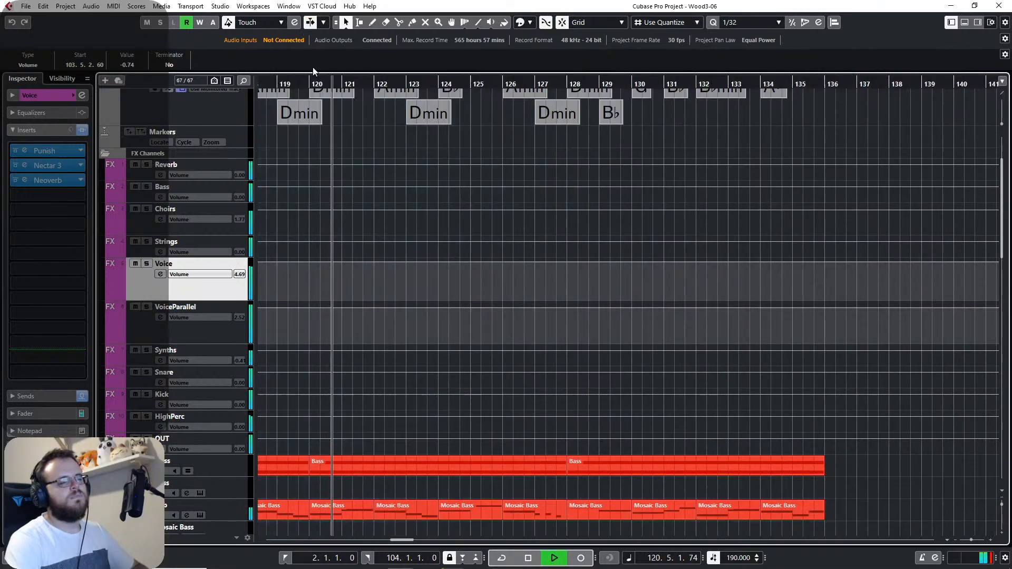
{"action": "mouse_move", "coordinate": [478, 562]}
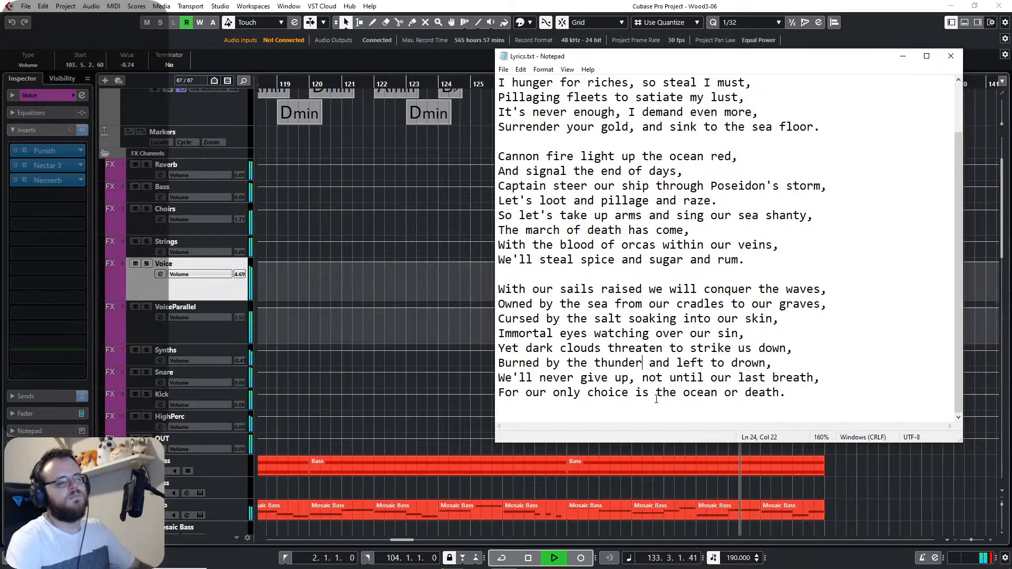
Return to the Cubase project, stop at the song's end, and listen to the start of the final section from bar 104.
{"action": "left_click", "coordinate": [880, 495]}
{"action": "key", "text": "space"}
{"action": "scroll", "coordinate": [632, 396], "scroll_direction": "down", "scroll_amount": 5}
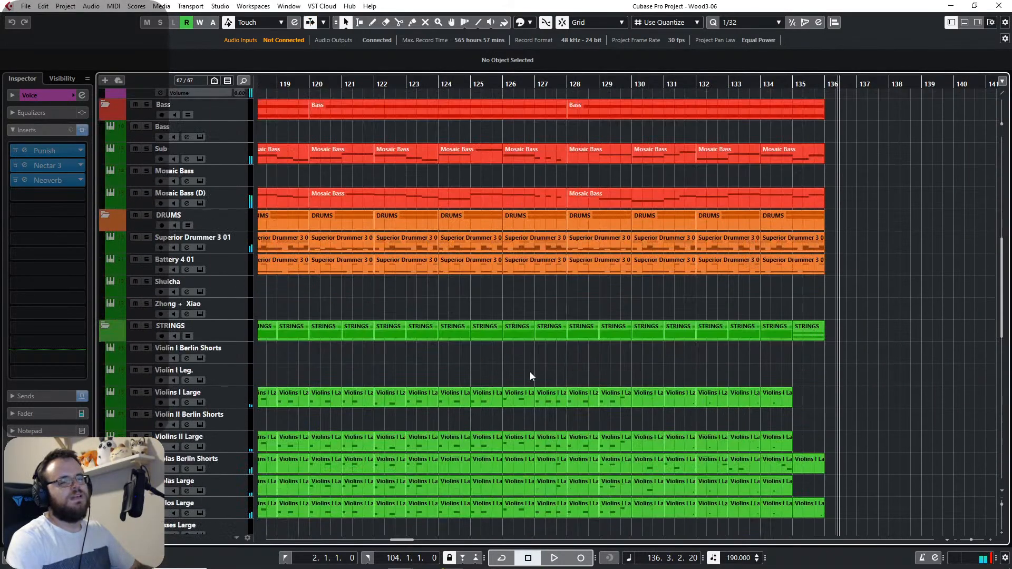
{"action": "scroll", "coordinate": [959, 434], "scroll_direction": "left", "scroll_amount": 4}
{"action": "scroll", "coordinate": [520, 400], "scroll_direction": "up", "scroll_amount": 6}
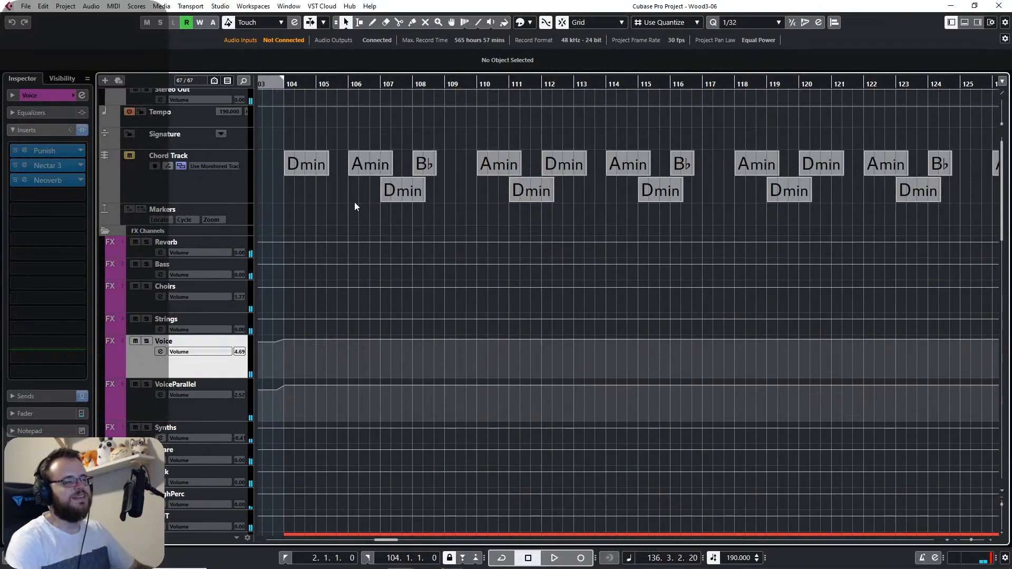
{"action": "left_click", "coordinate": [285, 84]}
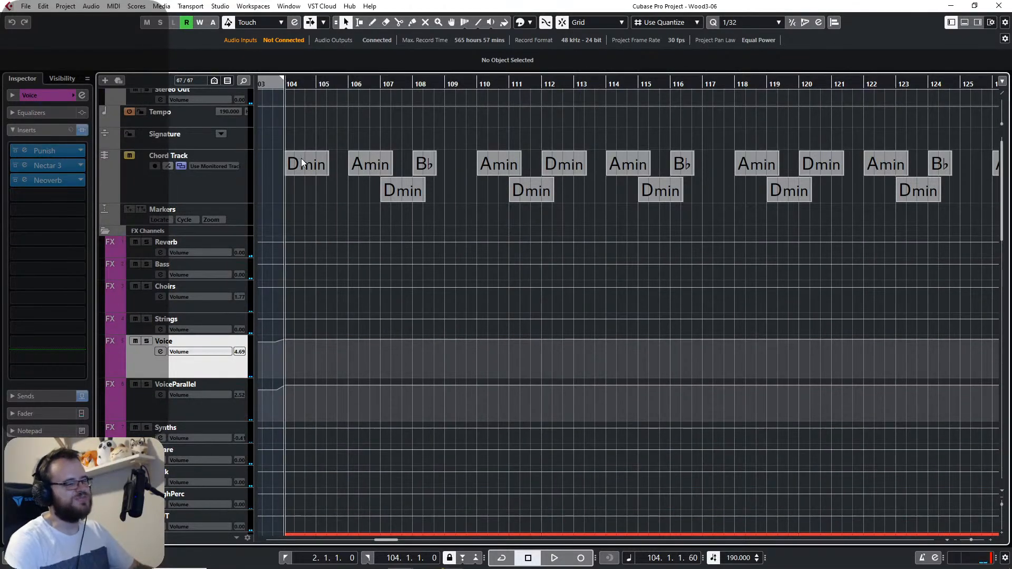
{"action": "key", "text": "space"}
{"action": "scroll", "coordinate": [321, 258], "scroll_direction": "down", "scroll_amount": 6}
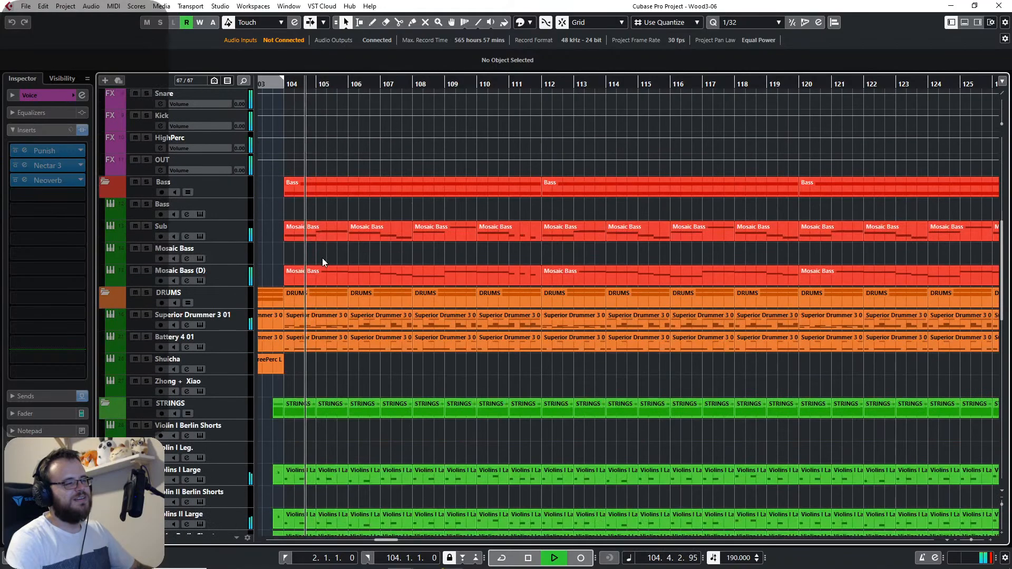
{"action": "scroll", "coordinate": [701, 280], "scroll_direction": "left", "scroll_amount": 3}
{"action": "scroll", "coordinate": [701, 279], "scroll_direction": "left", "scroll_amount": 3}
{"action": "scroll", "coordinate": [717, 211], "scroll_direction": "up", "scroll_amount": 1}
{"action": "key", "text": "space"}
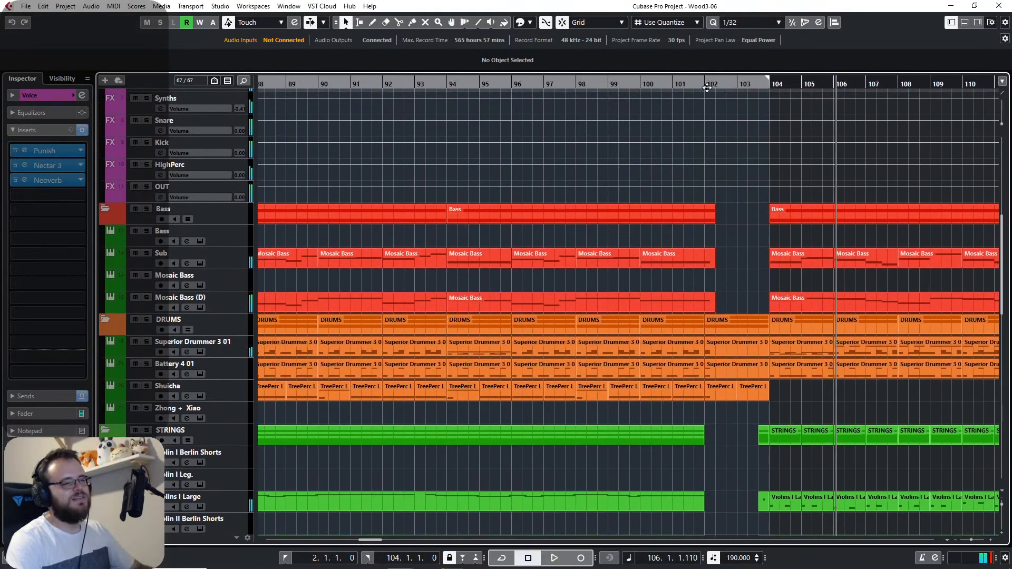
Listen to the transition into the final section, playing from about bar 101 to just past bar 104.
{"action": "left_click", "coordinate": [696, 85]}
{"action": "key", "text": "space"}
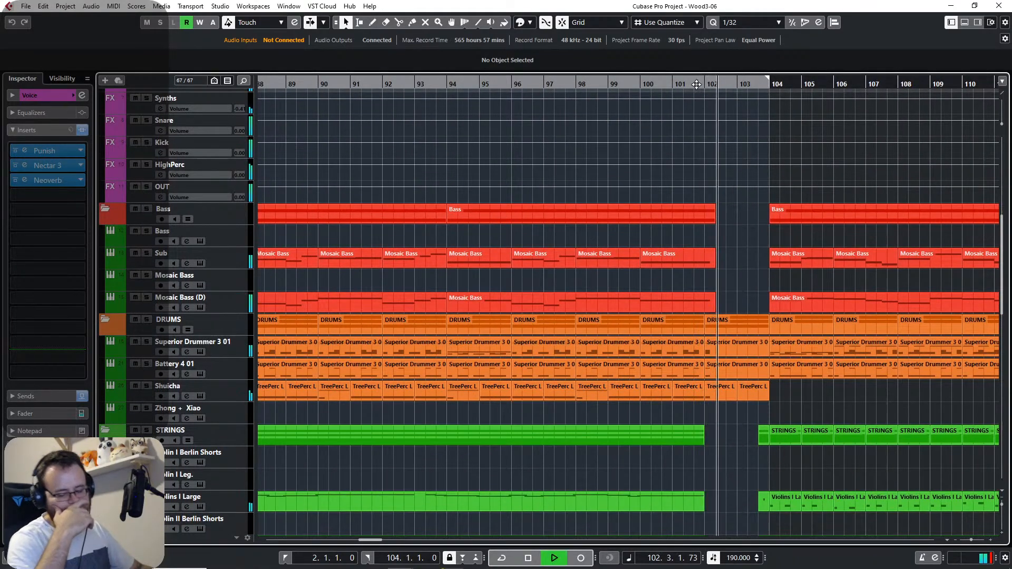
{"action": "key", "text": "space"}
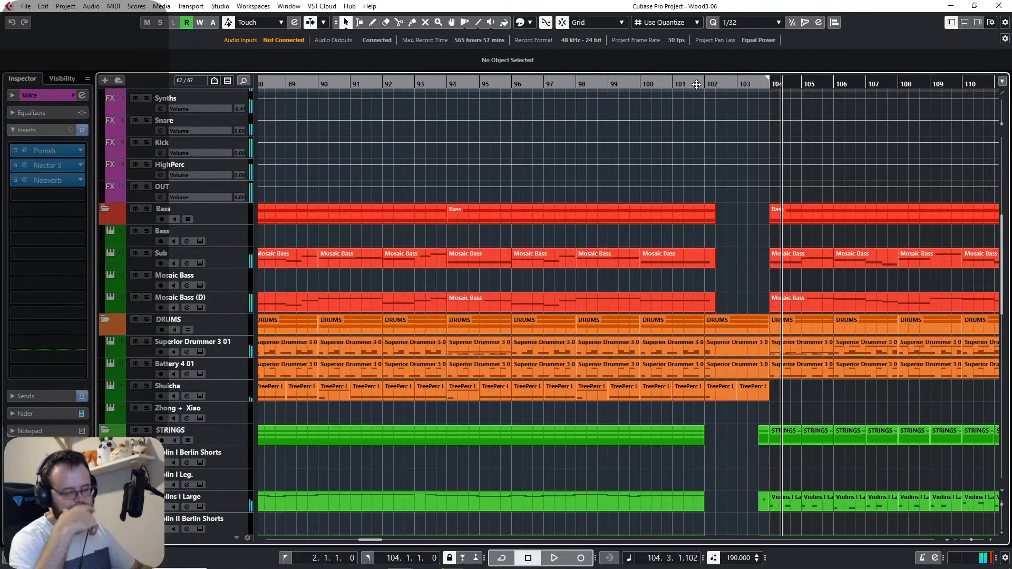
Play the song from around bar 67 with cycle mode off to hear the transition into the bar 70 section.
{"action": "scroll", "coordinate": [543, 189], "scroll_direction": "left", "scroll_amount": 10}
{"action": "scroll", "coordinate": [517, 175], "scroll_direction": "up", "scroll_amount": 1}
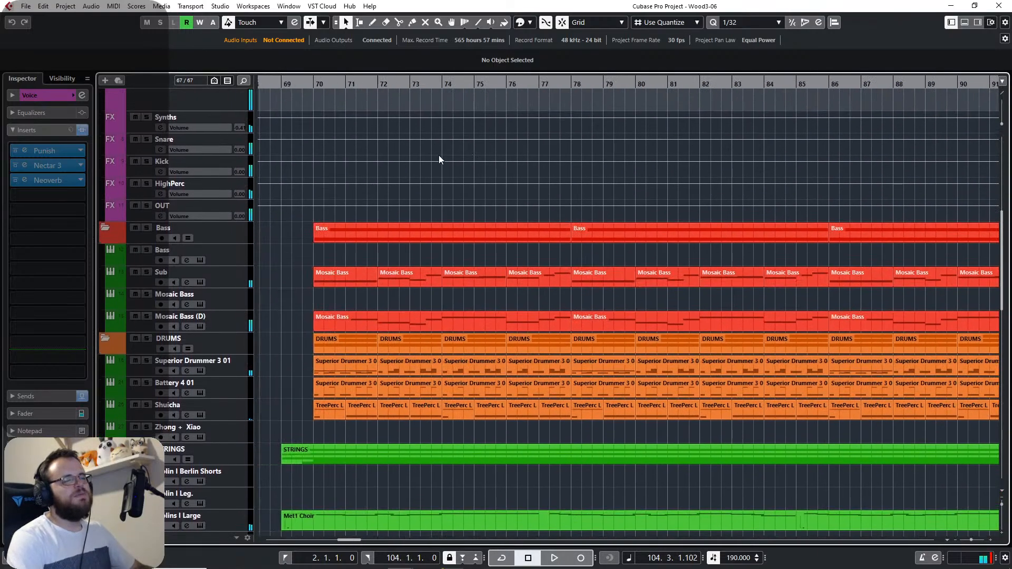
{"action": "left_click", "coordinate": [287, 83]}
{"action": "left_click", "coordinate": [277, 83]}
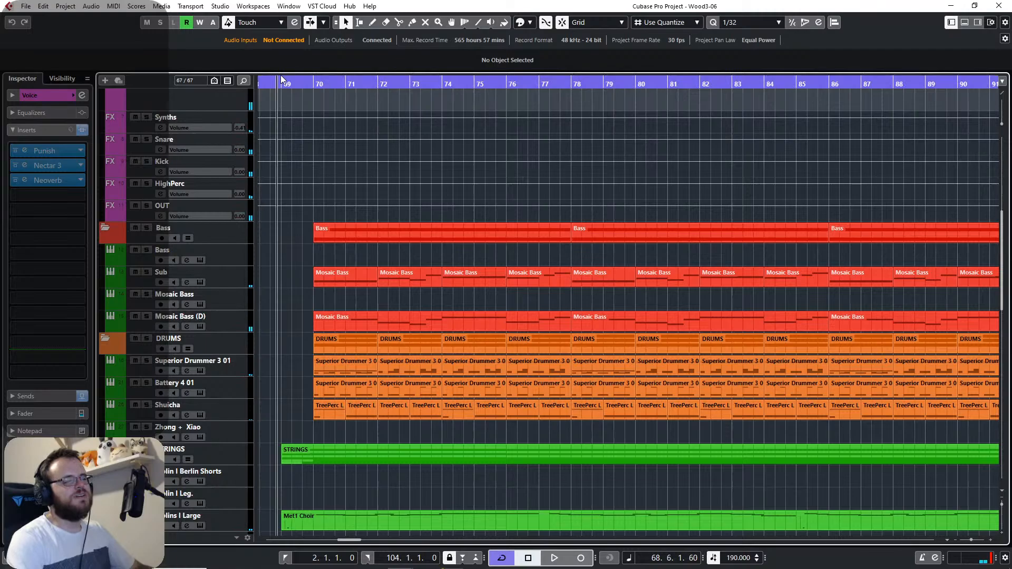
{"action": "left_click", "coordinate": [280, 78]}
{"action": "left_click_drag", "start_coordinate": [340, 153], "coordinate": [572, 155]}
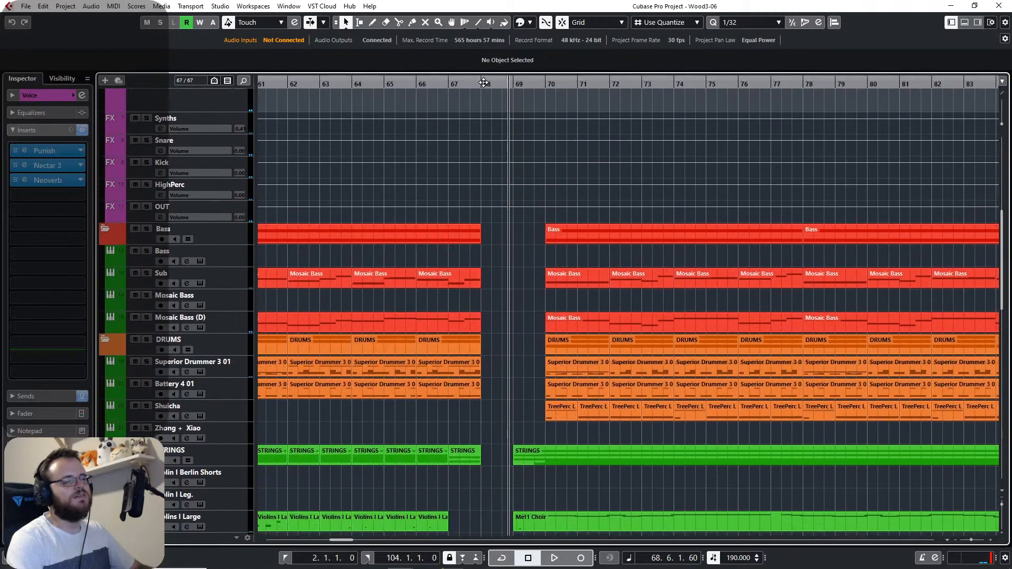
{"action": "double_click", "coordinate": [467, 83]}
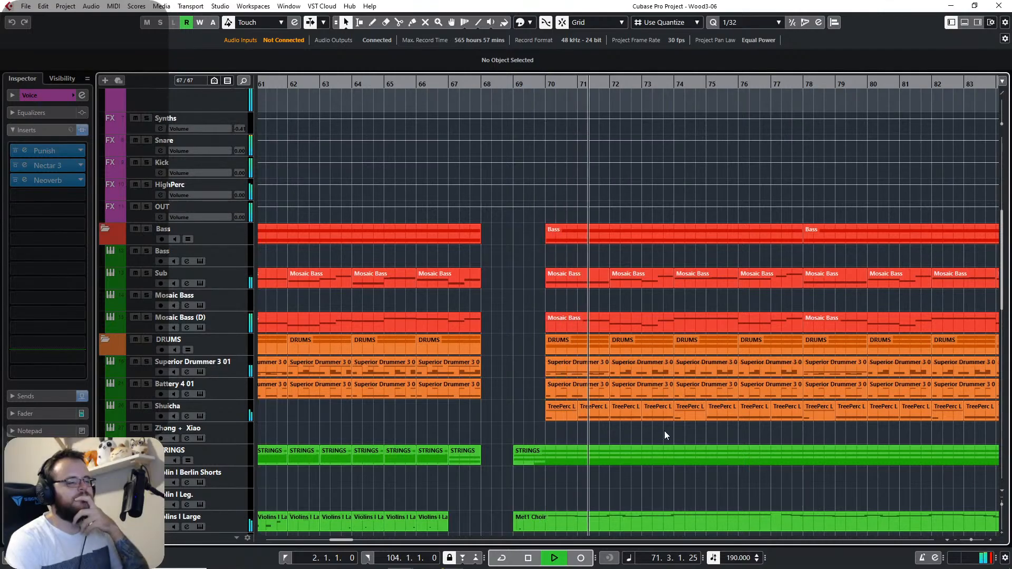
Delete the bar 68 volume automation points on the VoiceParallel and Voice channels.
{"action": "left_click_drag", "start_coordinate": [695, 431], "coordinate": [412, 391]}
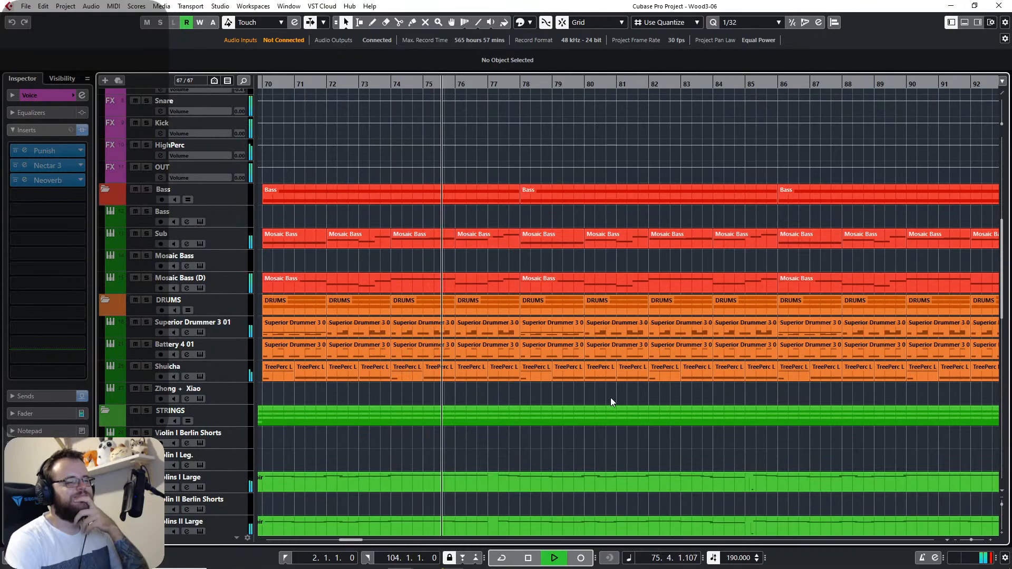
{"action": "scroll", "coordinate": [371, 391], "scroll_direction": "up", "scroll_amount": 6}
{"action": "left_click_drag", "start_coordinate": [325, 389], "coordinate": [484, 371]}
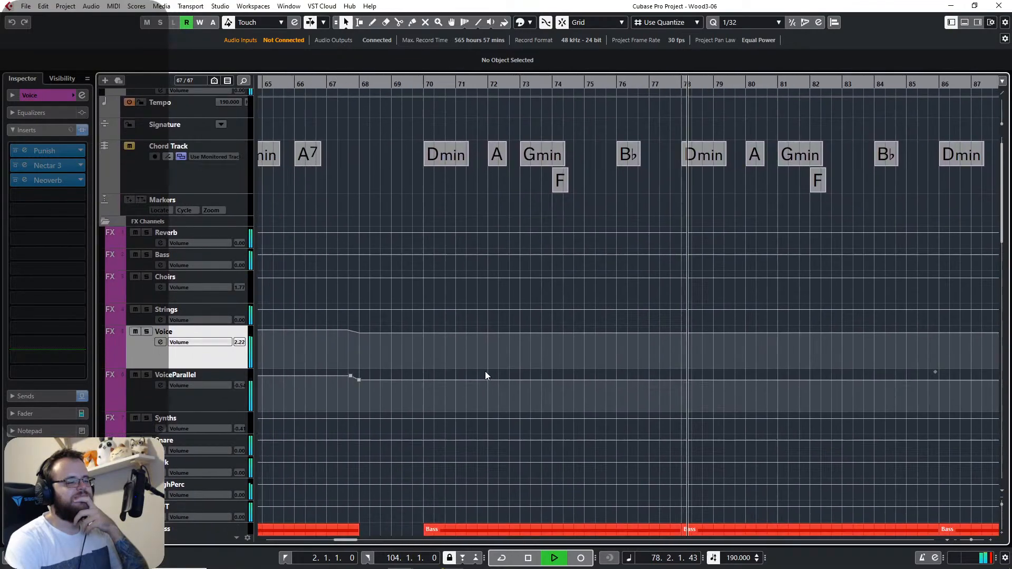
{"action": "left_click", "coordinate": [359, 380]}
{"action": "key", "text": "Delete"}
{"action": "left_click", "coordinate": [359, 334]}
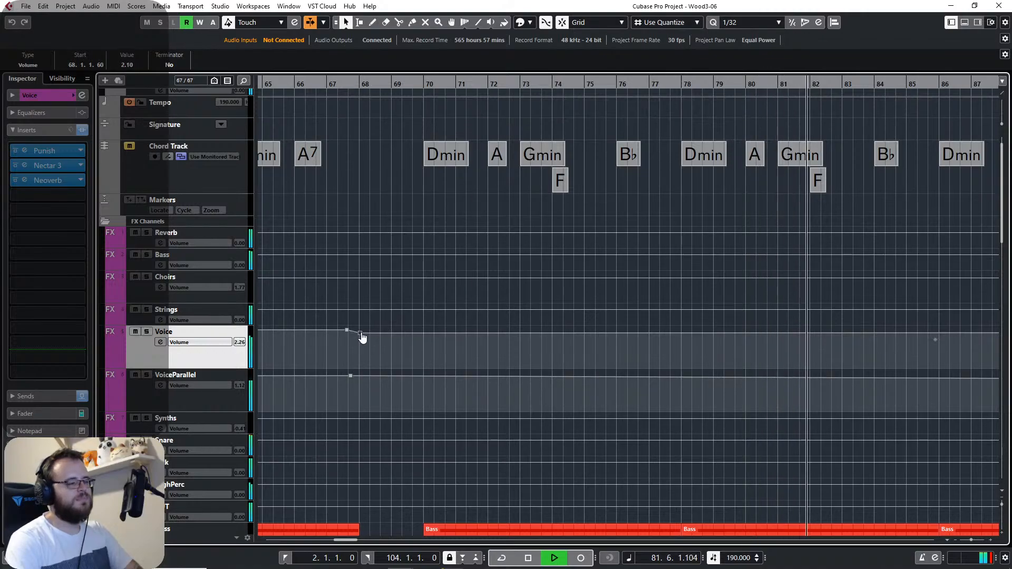
{"action": "key", "text": "Delete"}
Delete the volume automation points just before bar 104 on VoiceParallel and Voice.
{"action": "left_click_drag", "start_coordinate": [808, 379], "coordinate": [75, 371]}
{"action": "left_click_drag", "start_coordinate": [613, 359], "coordinate": [374, 361]}
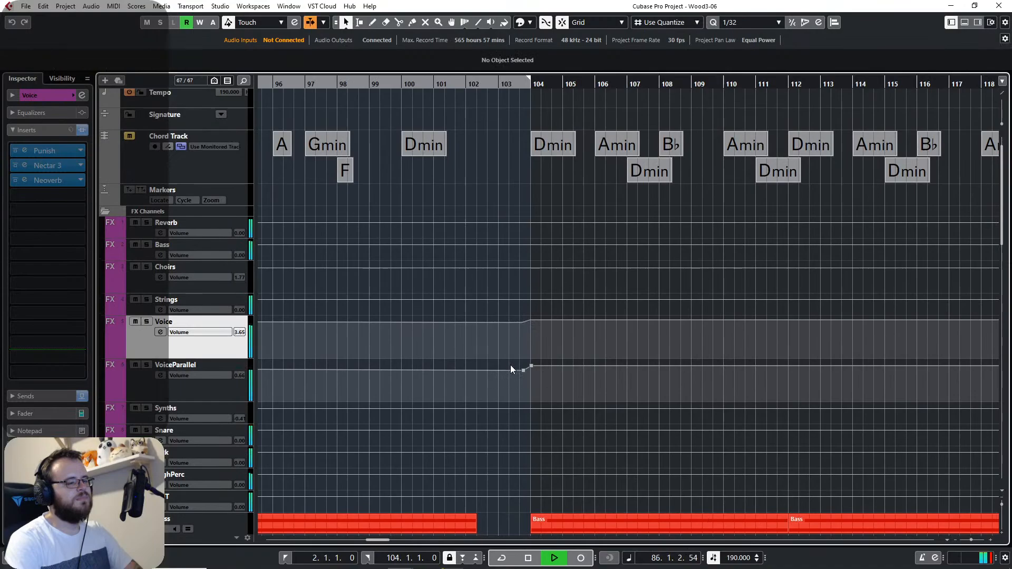
{"action": "left_click", "coordinate": [523, 371]}
{"action": "key", "text": "Delete"}
{"action": "left_click", "coordinate": [520, 321]}
{"action": "key", "text": "Delete"}
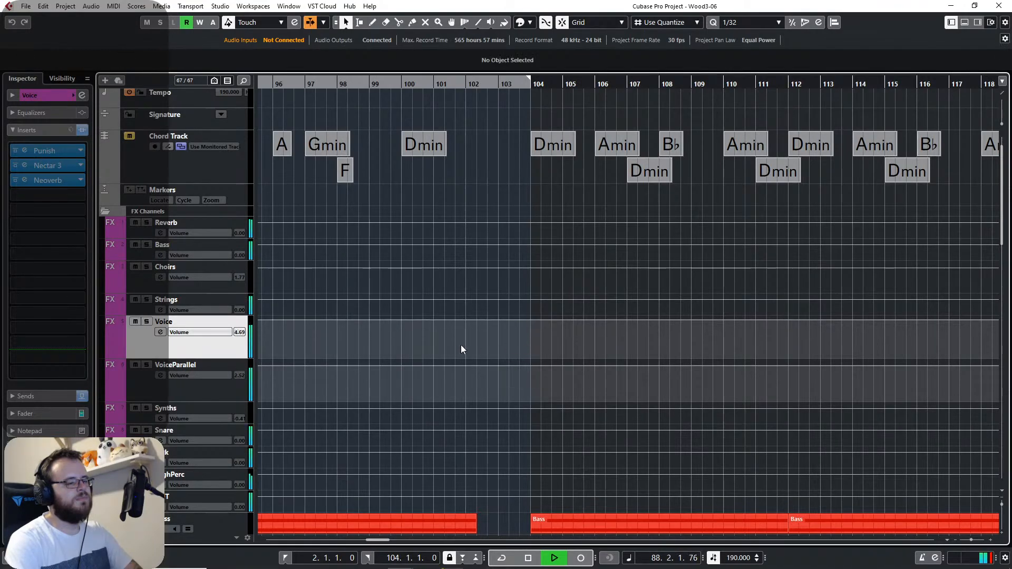
Delete the volume automation points just before bar 68 on the VoiceParallel and Voice channels.
{"action": "left_click_drag", "start_coordinate": [365, 361], "coordinate": [948, 345]}
{"action": "left_click_drag", "start_coordinate": [263, 340], "coordinate": [737, 336]}
{"action": "left_click_drag", "start_coordinate": [384, 352], "coordinate": [484, 346]}
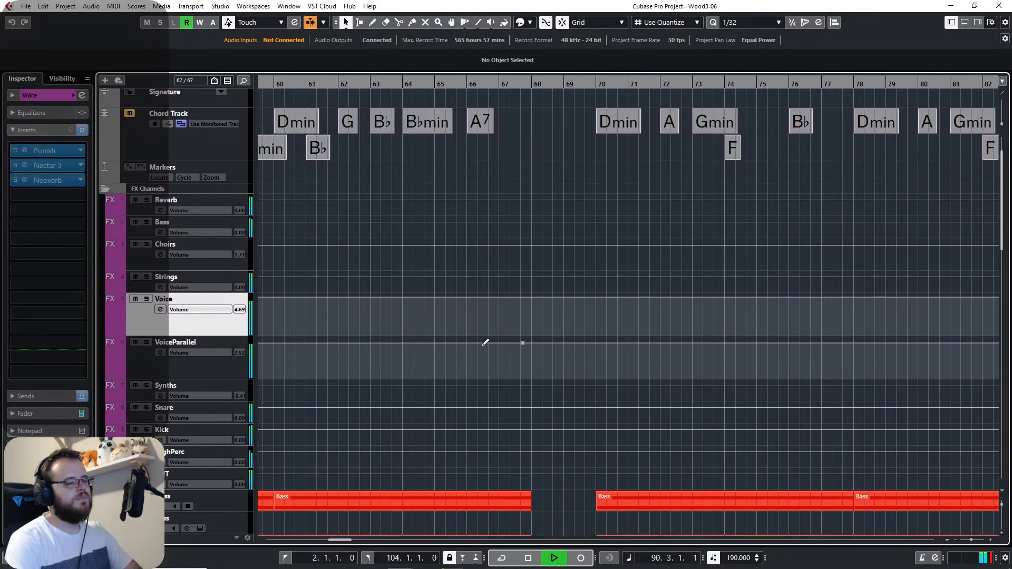
{"action": "left_click", "coordinate": [524, 343]}
{"action": "key", "text": "Delete"}
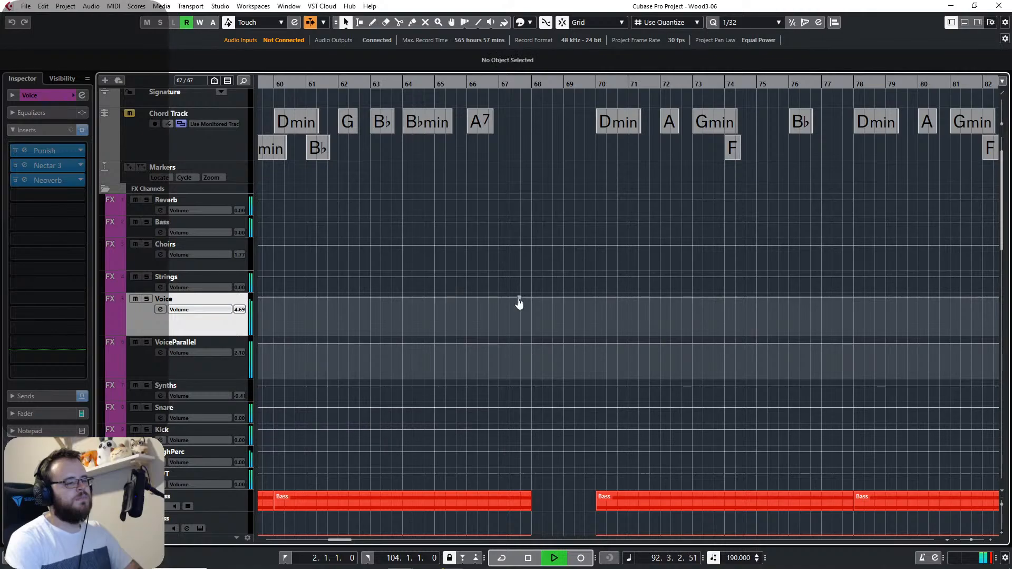
{"action": "left_click", "coordinate": [517, 297]}
{"action": "key", "text": "Delete"}
Listen to the vocal balance from about bar 96 through the final section, stopping playback at the song's end.
{"action": "scroll", "coordinate": [614, 345], "scroll_direction": "right", "scroll_amount": 15}
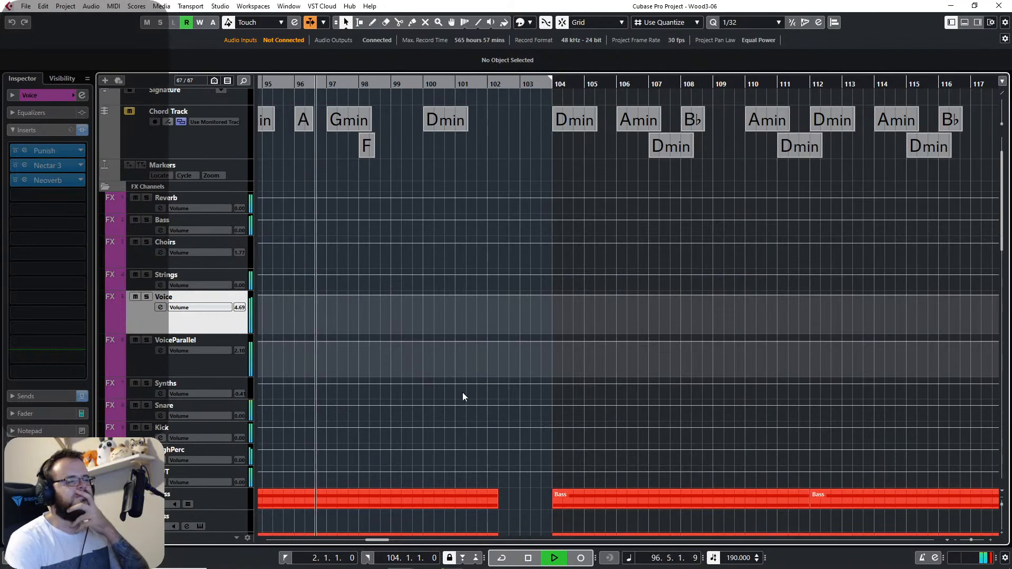
{"action": "scroll", "coordinate": [463, 399], "scroll_direction": "down", "scroll_amount": 4}
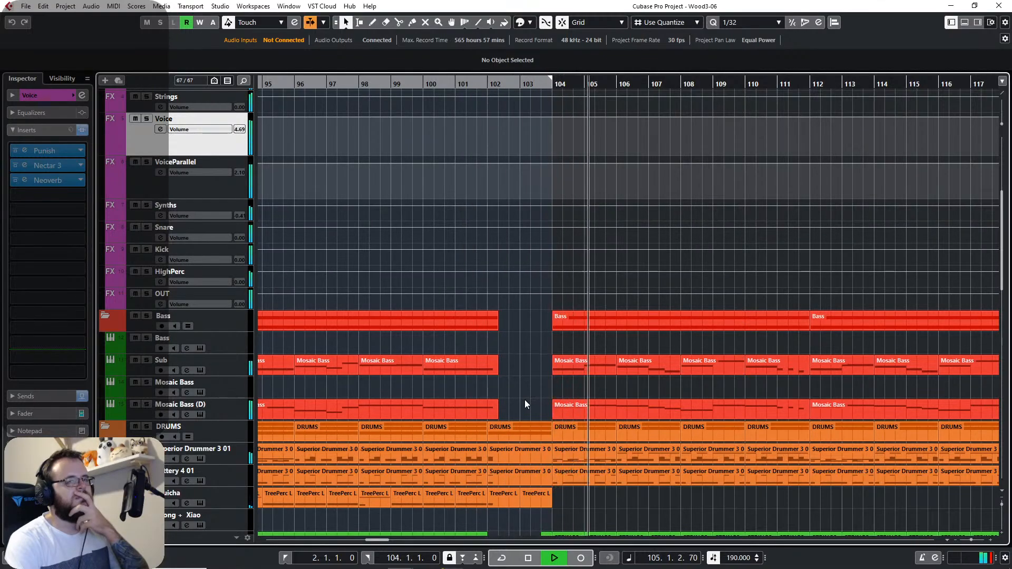
{"action": "scroll", "coordinate": [600, 403], "scroll_direction": "down", "scroll_amount": 2}
{"action": "scroll", "coordinate": [637, 384], "scroll_direction": "right", "scroll_amount": 4}
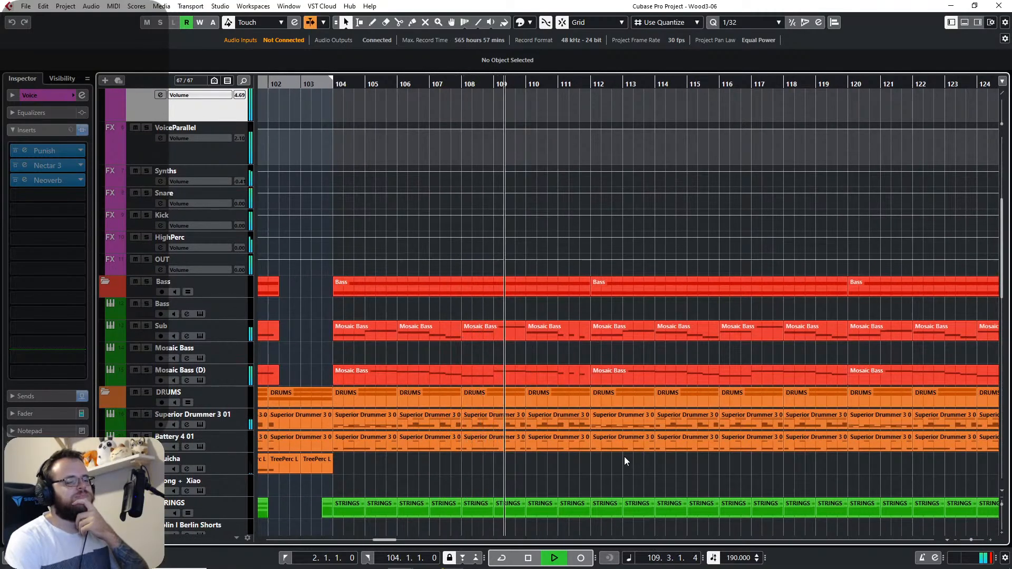
{"action": "scroll", "coordinate": [527, 448], "scroll_direction": "down", "scroll_amount": 1}
{"action": "scroll", "coordinate": [472, 446], "scroll_direction": "right", "scroll_amount": 3}
{"action": "scroll", "coordinate": [472, 447], "scroll_direction": "right", "scroll_amount": 1}
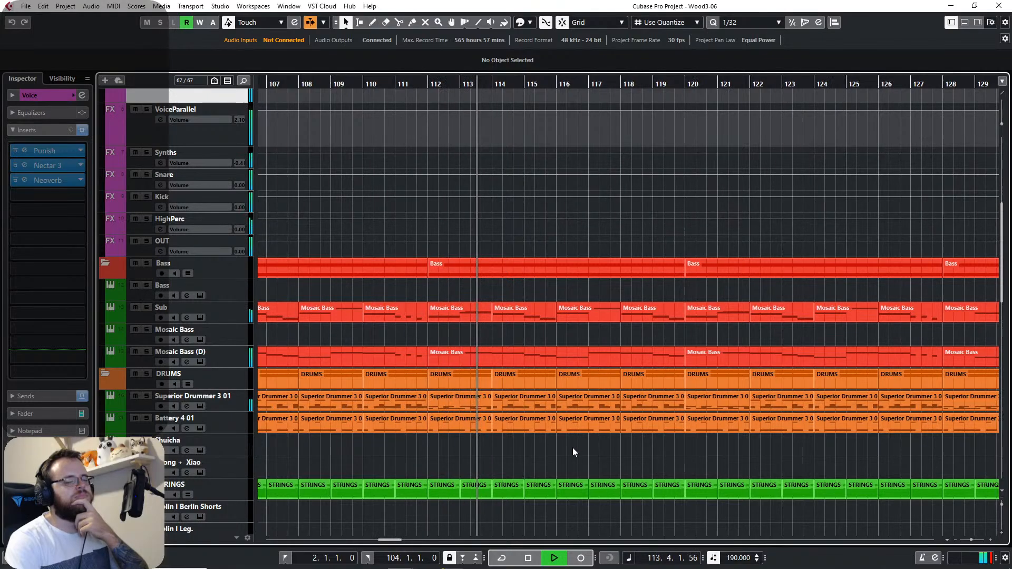
{"action": "scroll", "coordinate": [483, 441], "scroll_direction": "down", "scroll_amount": 1}
{"action": "scroll", "coordinate": [483, 442], "scroll_direction": "right", "scroll_amount": 3}
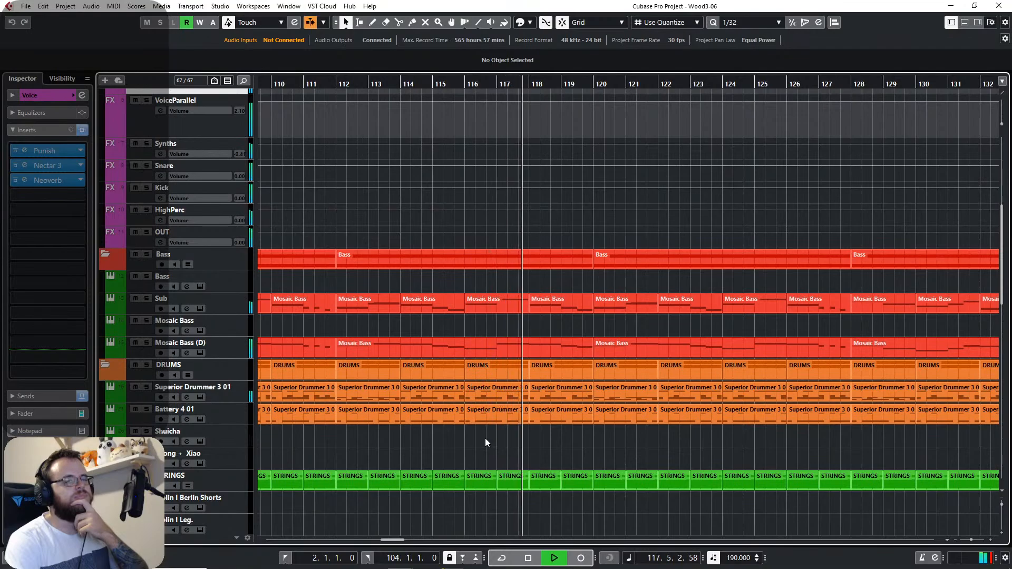
{"action": "scroll", "coordinate": [454, 422], "scroll_direction": "right", "scroll_amount": 5}
{"action": "scroll", "coordinate": [455, 422], "scroll_direction": "down", "scroll_amount": 1}
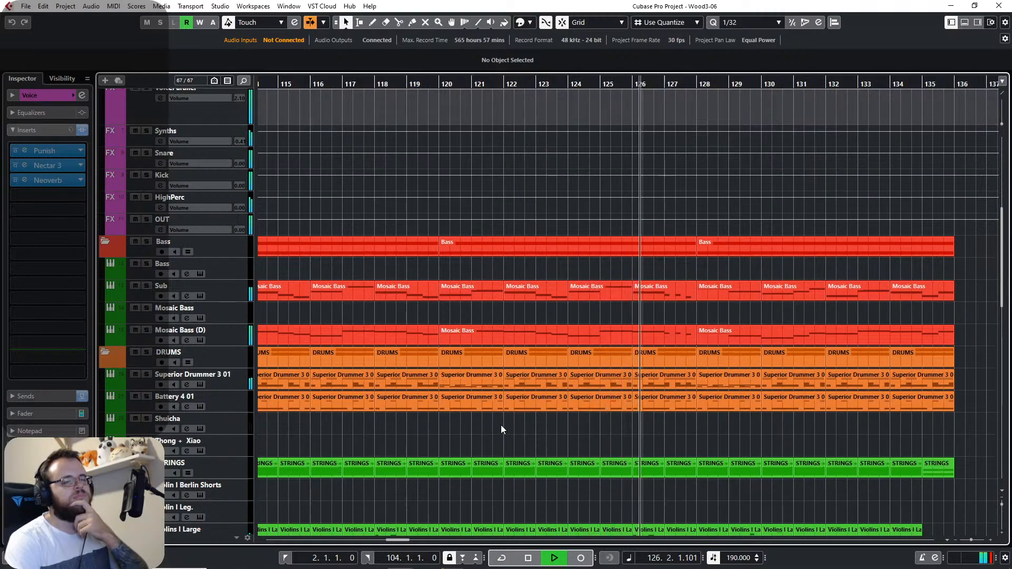
{"action": "scroll", "coordinate": [618, 431], "scroll_direction": "right", "scroll_amount": 5}
{"action": "scroll", "coordinate": [438, 431], "scroll_direction": "down", "scroll_amount": 1}
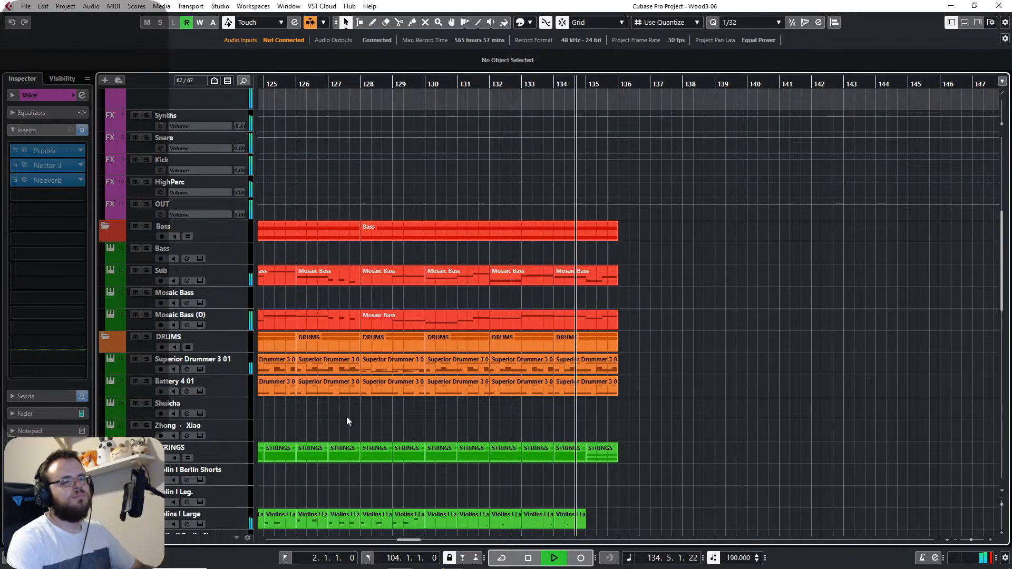
{"action": "key", "text": "space"}
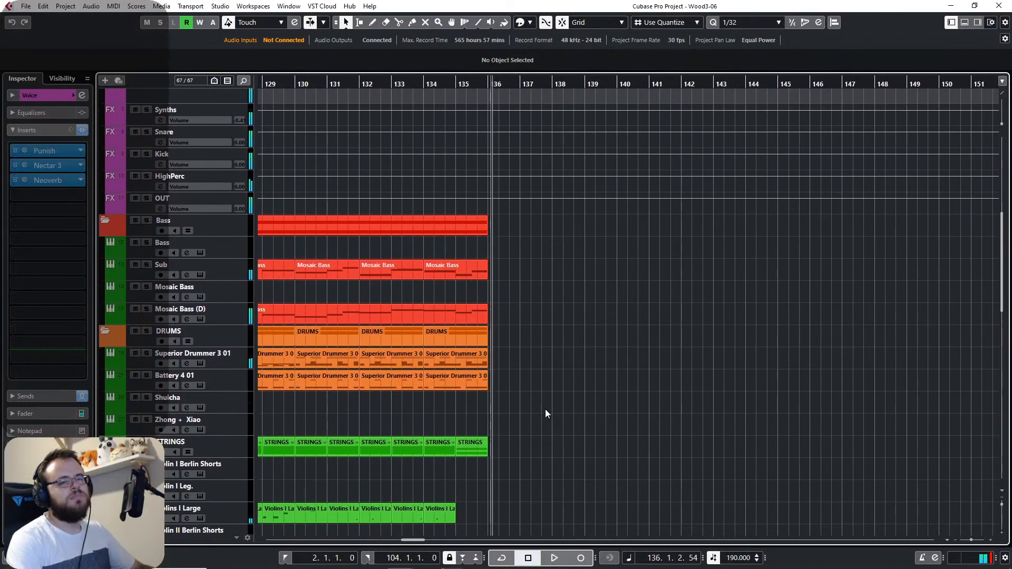
Examine the middle section's arrangement between about bars 57 and 104, from the FX channels and strings down to the accordion and SFX tracks.
{"action": "scroll", "coordinate": [771, 386], "scroll_direction": "down", "scroll_amount": 1}
{"action": "scroll", "coordinate": [759, 371], "scroll_direction": "down", "scroll_amount": 3}
{"action": "scroll", "coordinate": [416, 381], "scroll_direction": "down", "scroll_amount": 3}
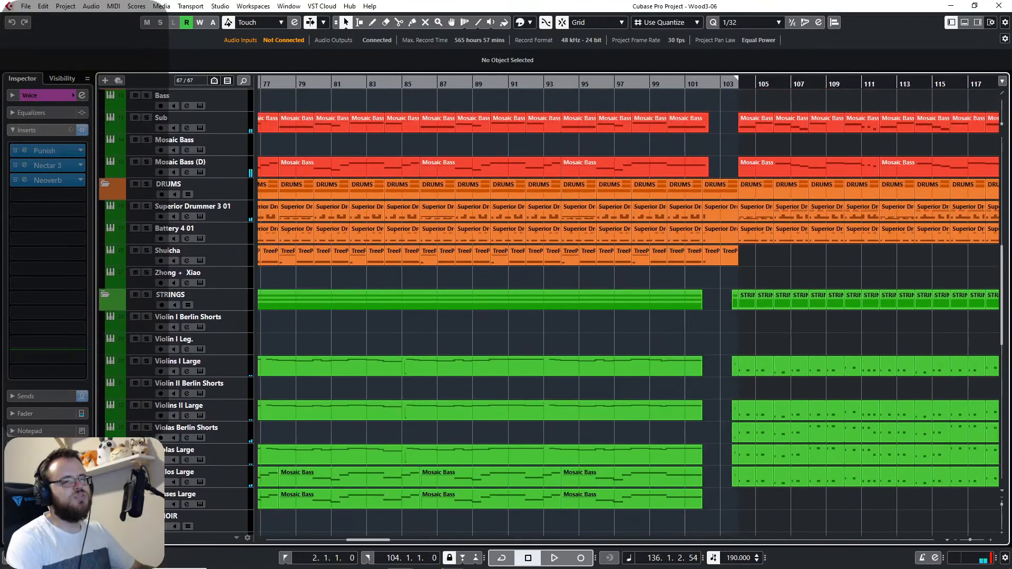
{"action": "scroll", "coordinate": [991, 386], "scroll_direction": "left", "scroll_amount": 3}
{"action": "scroll", "coordinate": [559, 389], "scroll_direction": "down", "scroll_amount": 3}
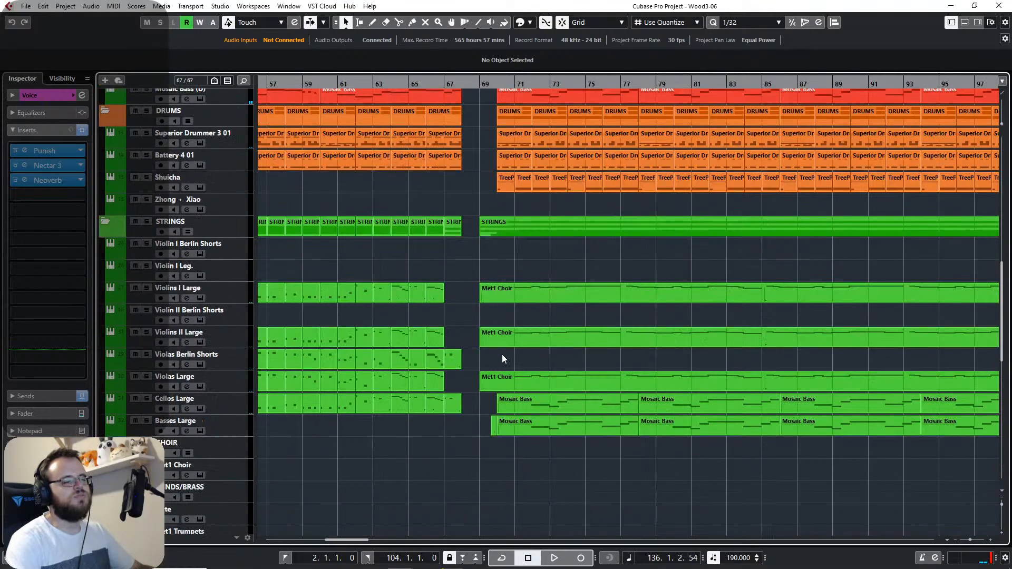
{"action": "scroll", "coordinate": [489, 346], "scroll_direction": "up", "scroll_amount": 6}
{"action": "scroll", "coordinate": [489, 346], "scroll_direction": "up", "scroll_amount": 6}
{"action": "scroll", "coordinate": [486, 349], "scroll_direction": "down", "scroll_amount": 15}
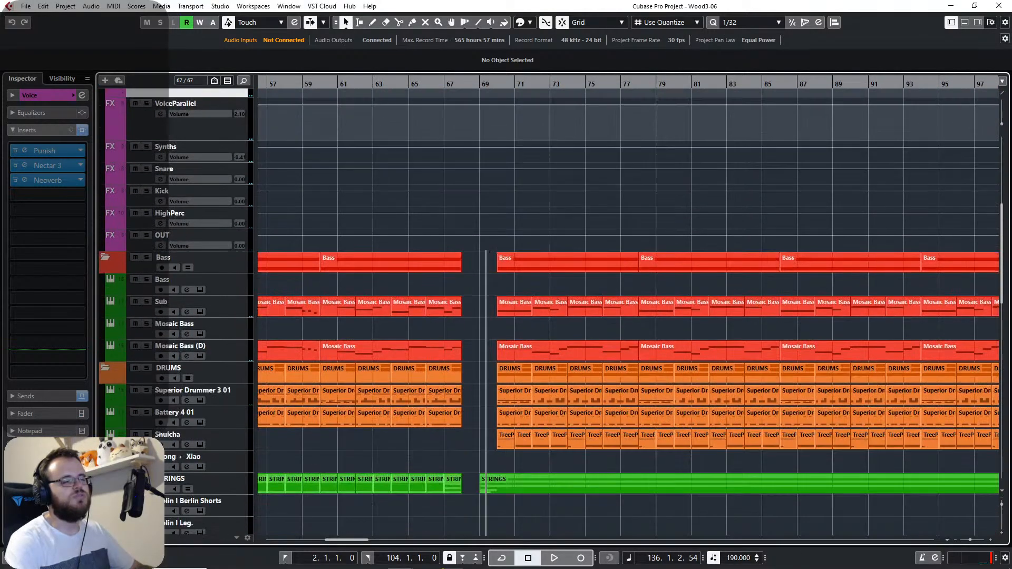
{"action": "left_click_drag", "start_coordinate": [486, 174], "coordinate": [527, 277]}
{"action": "scroll", "coordinate": [456, 309], "scroll_direction": "left", "scroll_amount": 10}
{"action": "scroll", "coordinate": [456, 309], "scroll_direction": "down", "scroll_amount": 3}
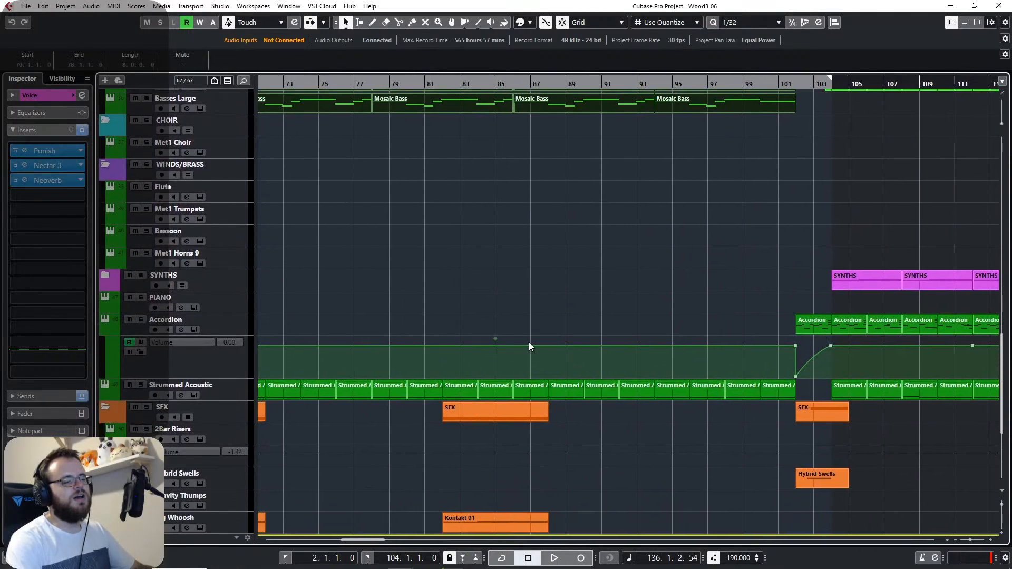
Add the Strummed Acoustic parts from bar 68 through bar 101 to the current selection.
{"action": "scroll", "coordinate": [445, 337], "scroll_direction": "up", "scroll_amount": 6}
{"action": "scroll", "coordinate": [416, 303], "scroll_direction": "down", "scroll_amount": 9}
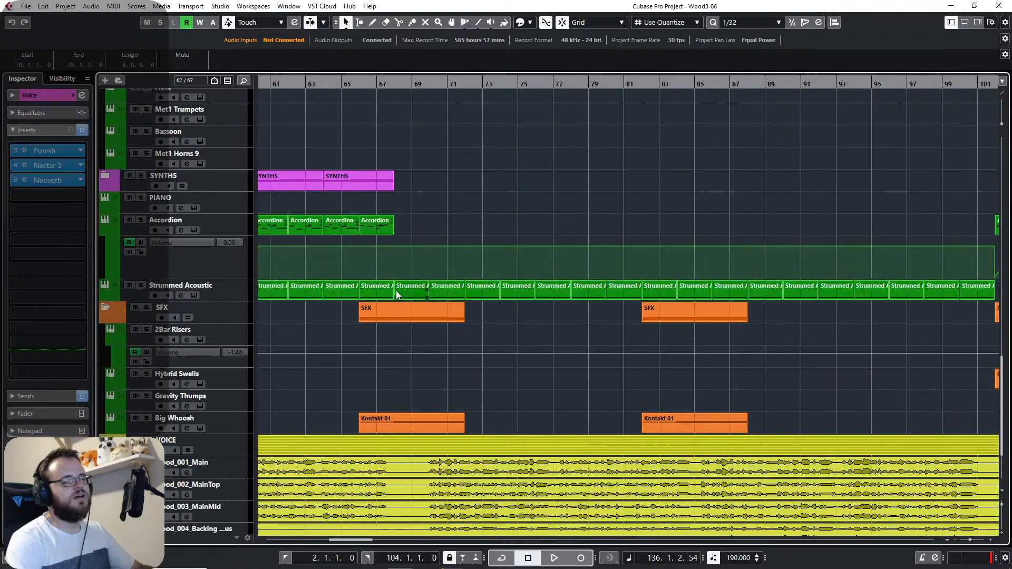
{"action": "scroll", "coordinate": [387, 288], "scroll_direction": "up", "scroll_amount": 5}
{"action": "scroll", "coordinate": [455, 357], "scroll_direction": "up", "scroll_amount": 2}
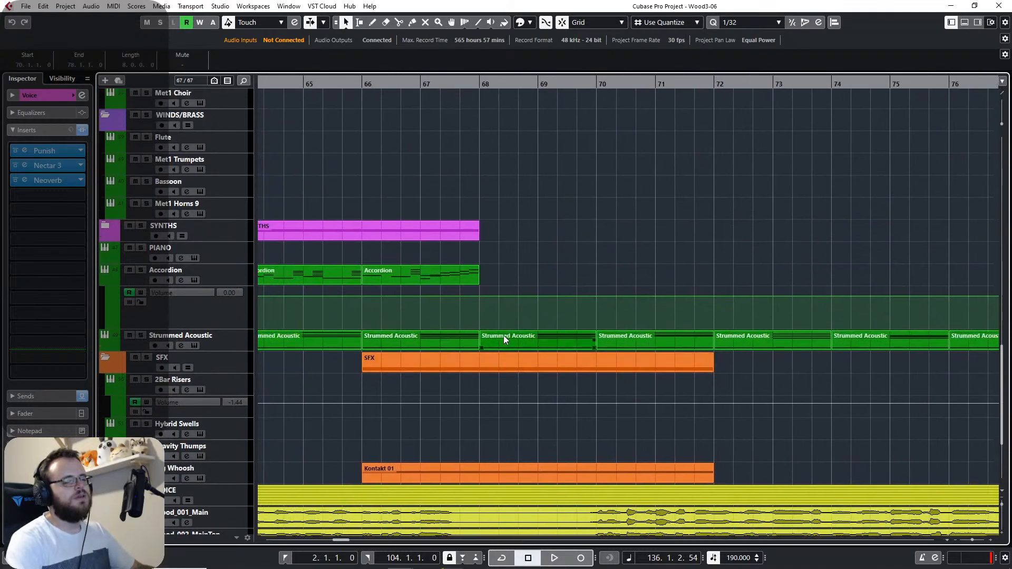
{"action": "left_click", "coordinate": [524, 340]}
{"action": "left_click", "coordinate": [651, 342], "text": "shift"}
{"action": "scroll", "coordinate": [371, 385], "scroll_direction": "right", "scroll_amount": 3}
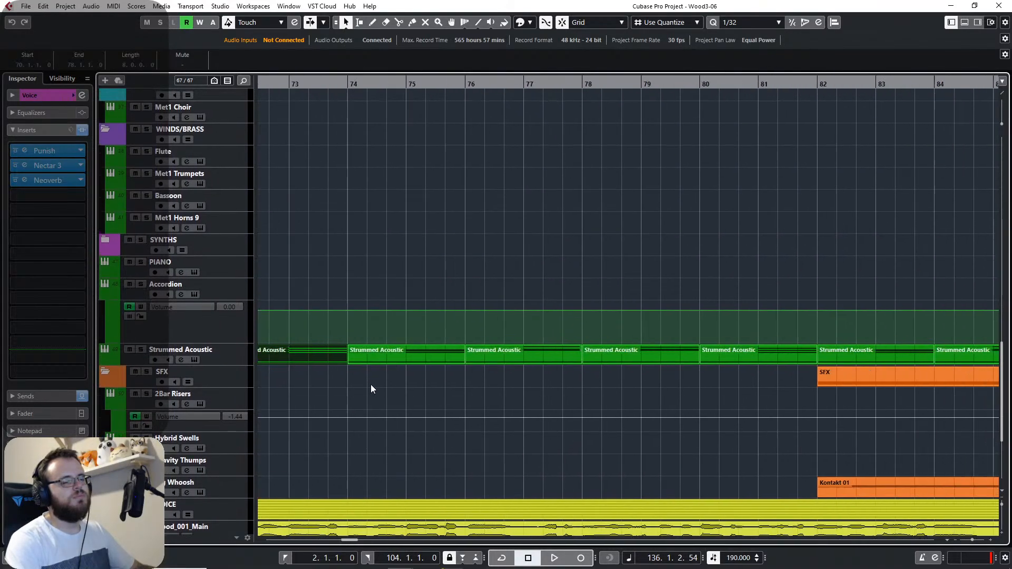
{"action": "scroll", "coordinate": [434, 390], "scroll_direction": "down", "scroll_amount": 3}
{"action": "left_click_drag", "start_coordinate": [531, 368], "coordinate": [795, 357]}
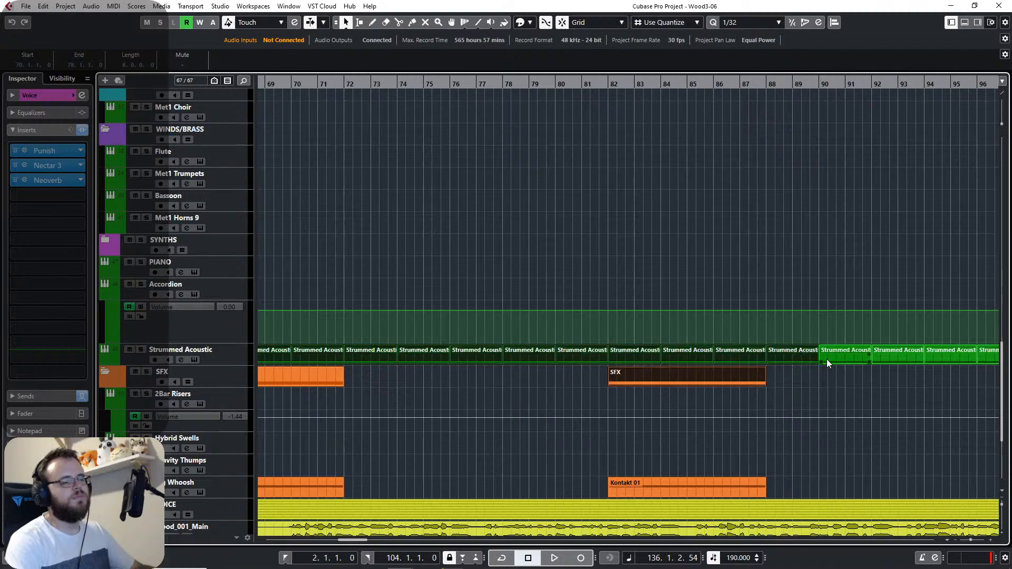
{"action": "left_click_drag", "start_coordinate": [881, 383], "coordinate": [684, 378]}
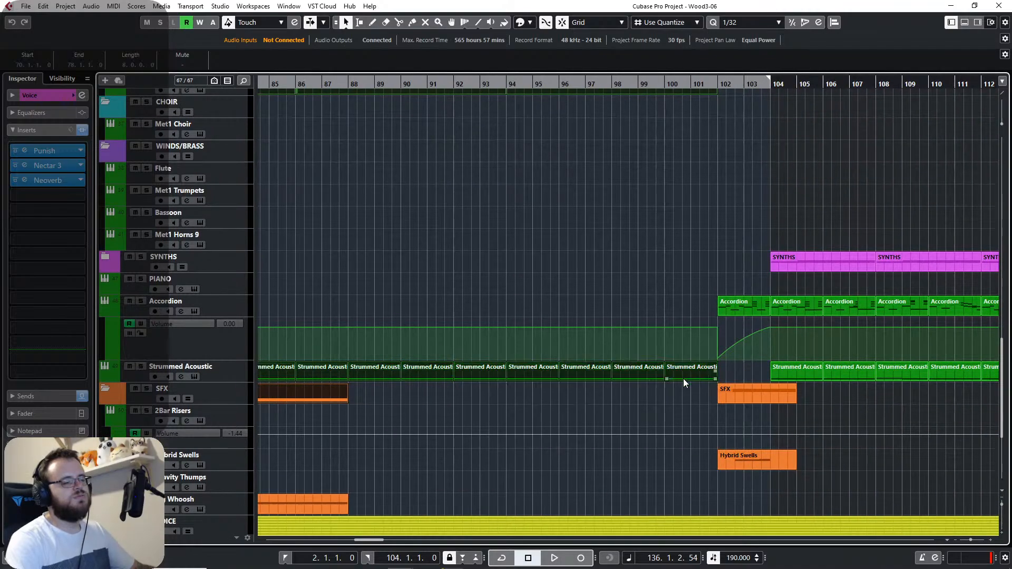
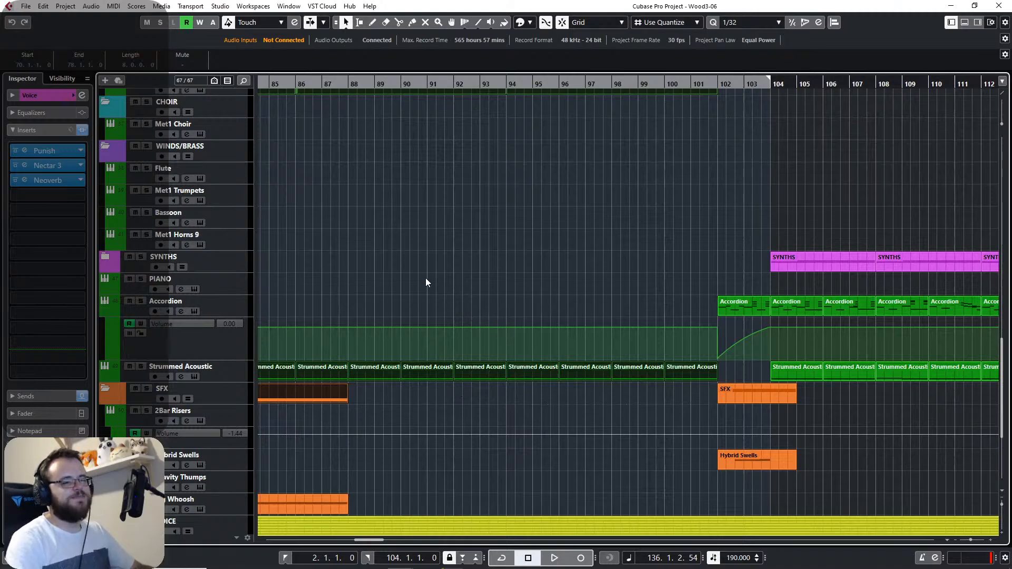
Copy the selected parts and paste them after the song's current end at bar 136, using the Bass folder track as the target.
{"action": "left_click_drag", "start_coordinate": [425, 277], "coordinate": [523, 394]}
{"action": "scroll", "coordinate": [586, 219], "scroll_direction": "up", "scroll_amount": 5}
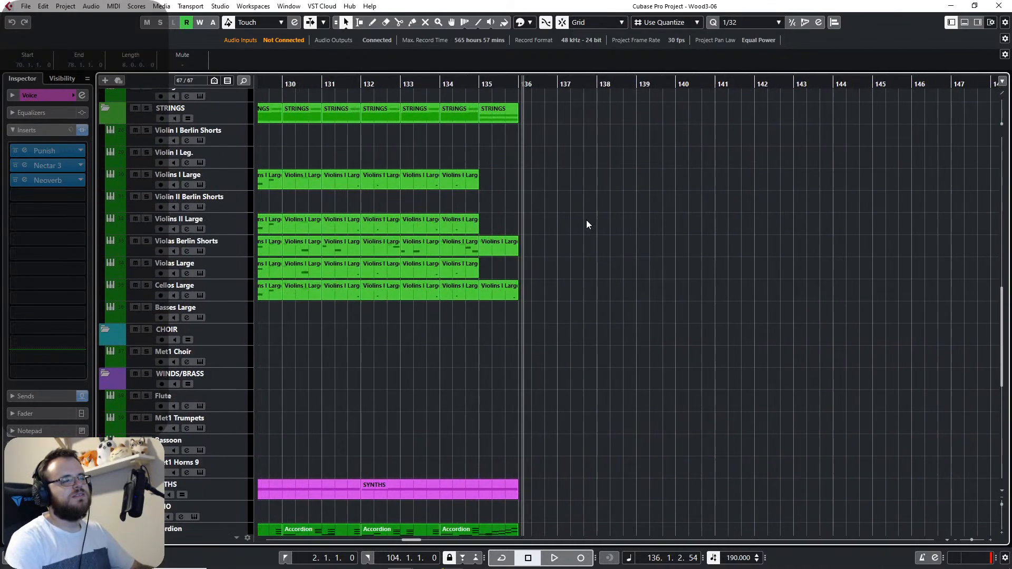
{"action": "scroll", "coordinate": [416, 187], "scroll_direction": "up", "scroll_amount": 6}
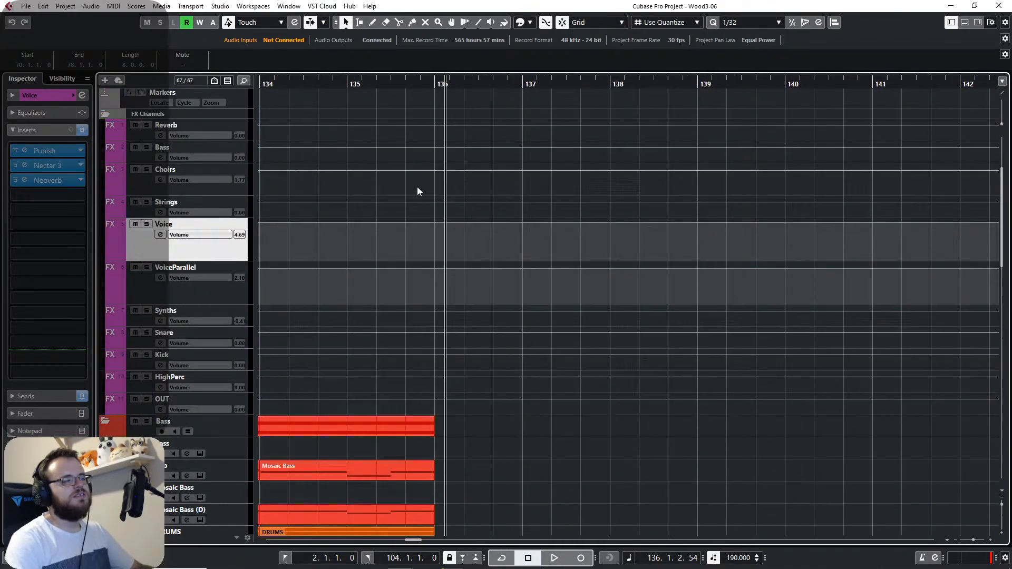
{"action": "left_click", "coordinate": [146, 435]}
{"action": "scroll", "coordinate": [481, 491], "scroll_direction": "down", "scroll_amount": 3}
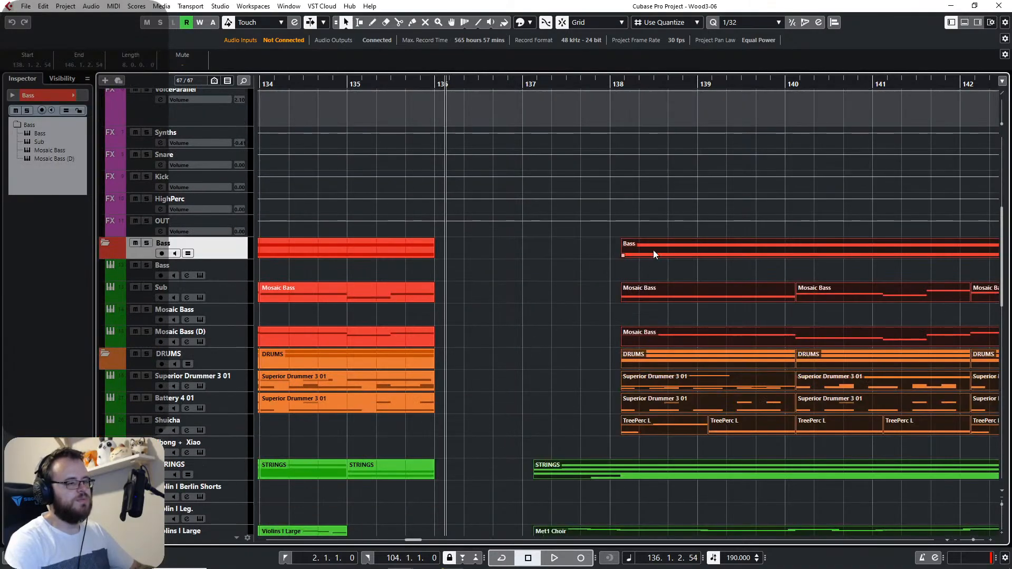
Move the pasted section two bars earlier so its bass and drums start at bar 136.
{"action": "left_click_drag", "start_coordinate": [653, 251], "coordinate": [467, 257]}
{"action": "scroll", "coordinate": [499, 313], "scroll_direction": "down", "scroll_amount": 1}
{"action": "scroll", "coordinate": [500, 313], "scroll_direction": "left", "scroll_amount": 1}
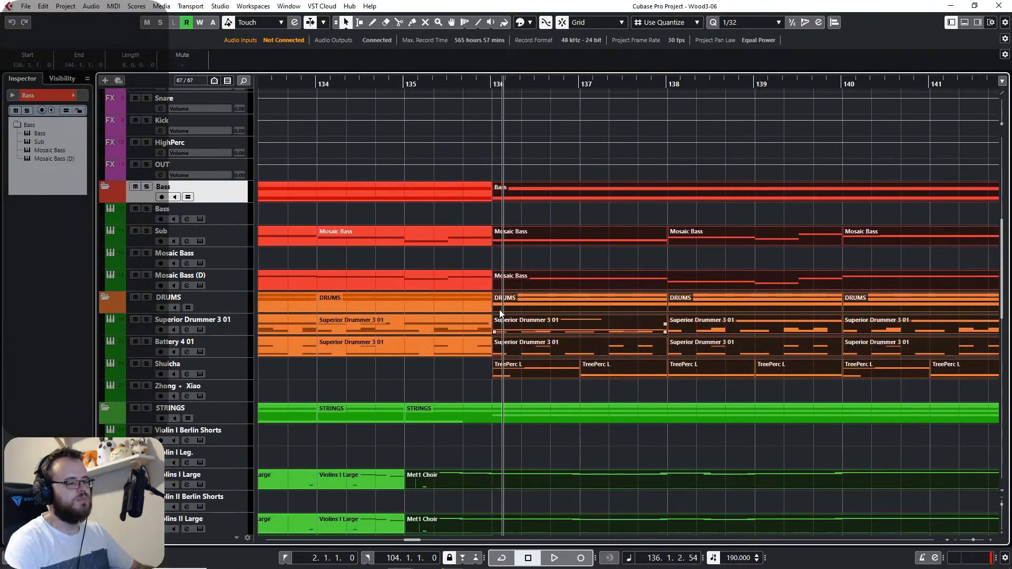
Remove the overlapping duplicate Strummed Acoustic part at bar 134.
{"action": "scroll", "coordinate": [500, 313], "scroll_direction": "down", "scroll_amount": 6}
{"action": "scroll", "coordinate": [530, 265], "scroll_direction": "left", "scroll_amount": 1}
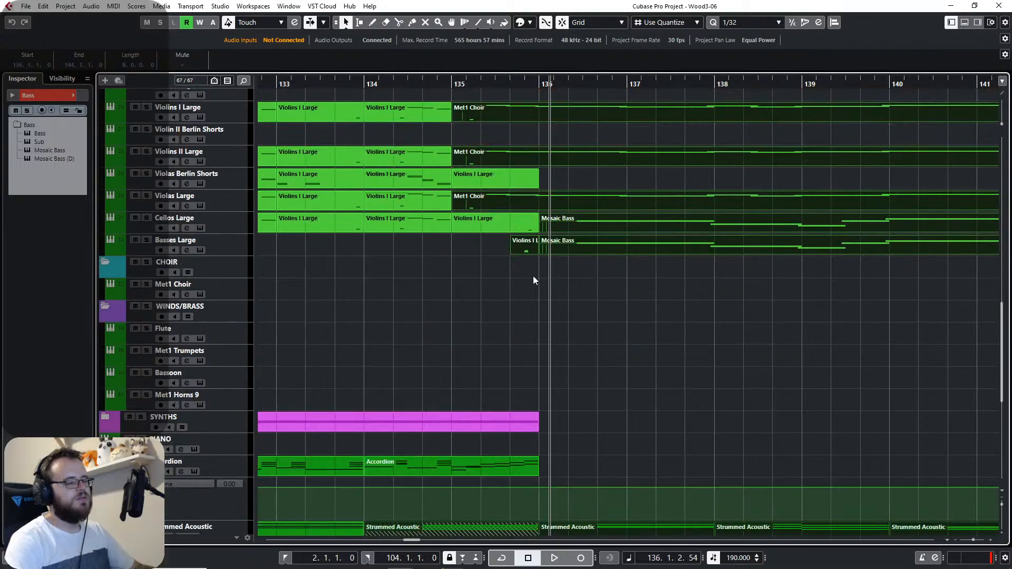
{"action": "scroll", "coordinate": [456, 210], "scroll_direction": "down", "scroll_amount": 3}
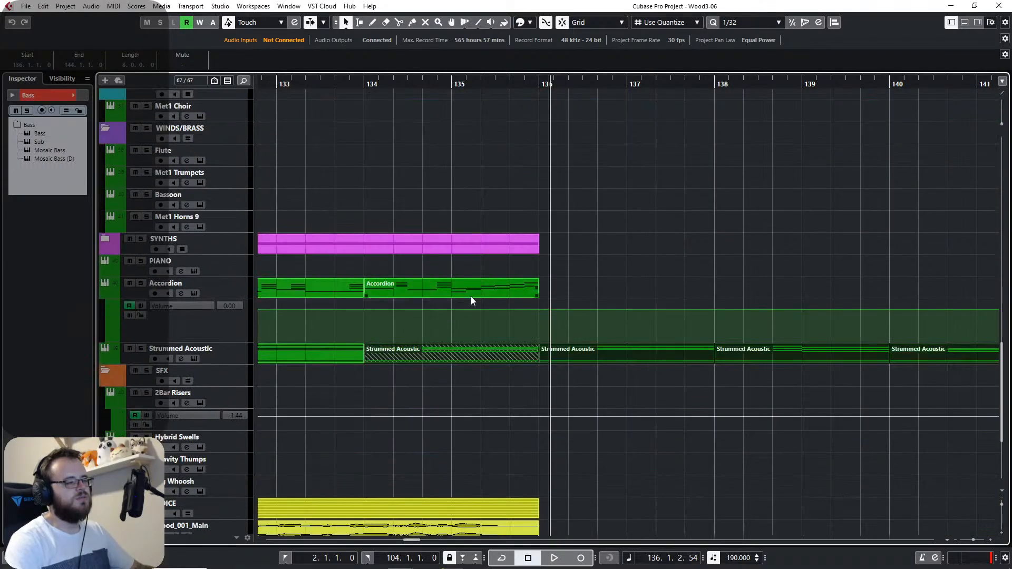
{"action": "left_click", "coordinate": [449, 360]}
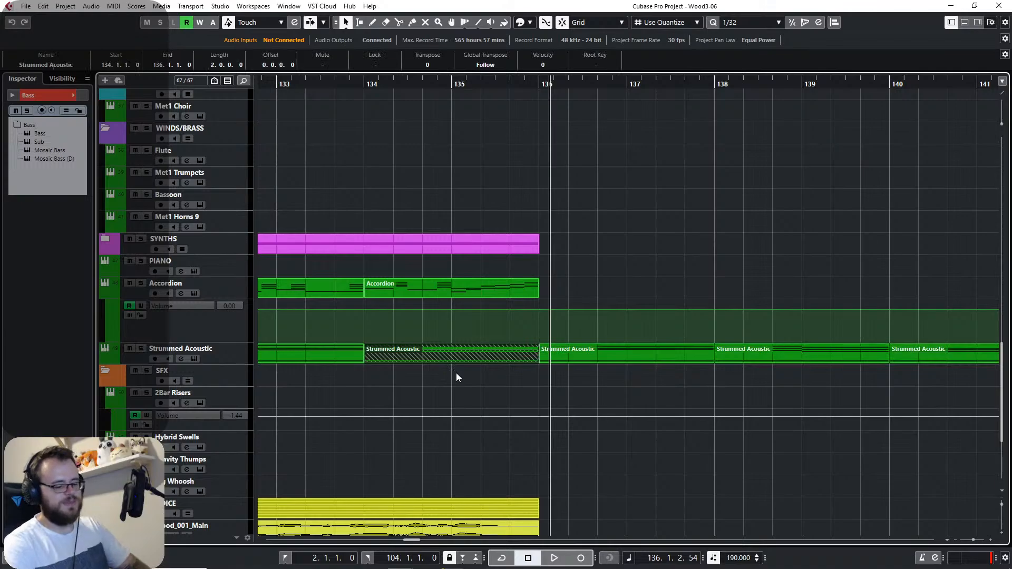
{"action": "key", "text": "Right"}
Copy the SFX folder part that starts at bar 66.
{"action": "scroll", "coordinate": [483, 366], "scroll_direction": "down", "scroll_amount": 3}
{"action": "left_click_drag", "start_coordinate": [429, 374], "coordinate": [791, 329]}
{"action": "left_click_drag", "start_coordinate": [295, 333], "coordinate": [671, 346]}
{"action": "left_click_drag", "start_coordinate": [564, 349], "coordinate": [996, 326]}
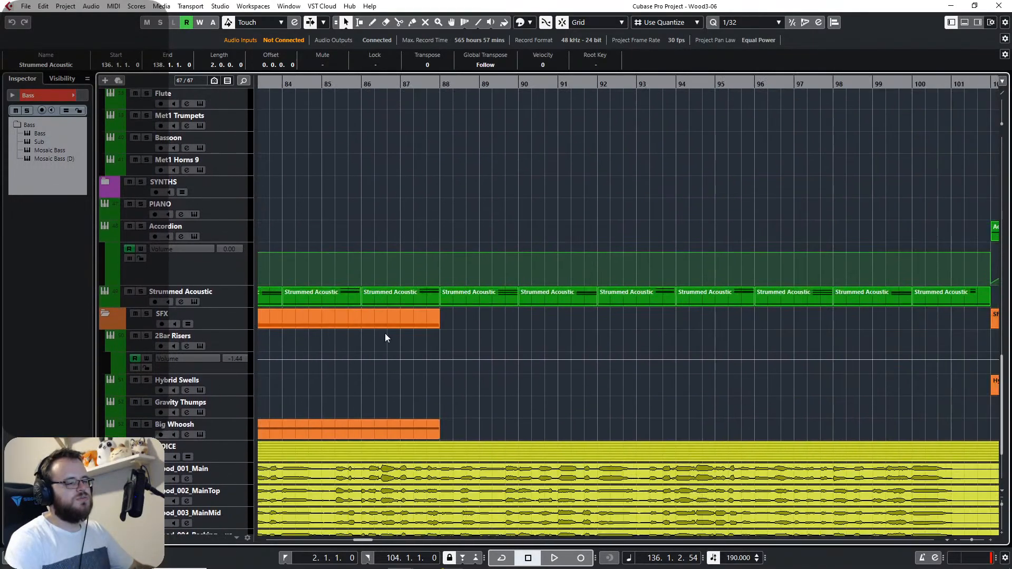
{"action": "left_click_drag", "start_coordinate": [385, 333], "coordinate": [993, 312]}
{"action": "left_click_drag", "start_coordinate": [529, 333], "coordinate": [883, 337]}
{"action": "left_click", "coordinate": [595, 306]}
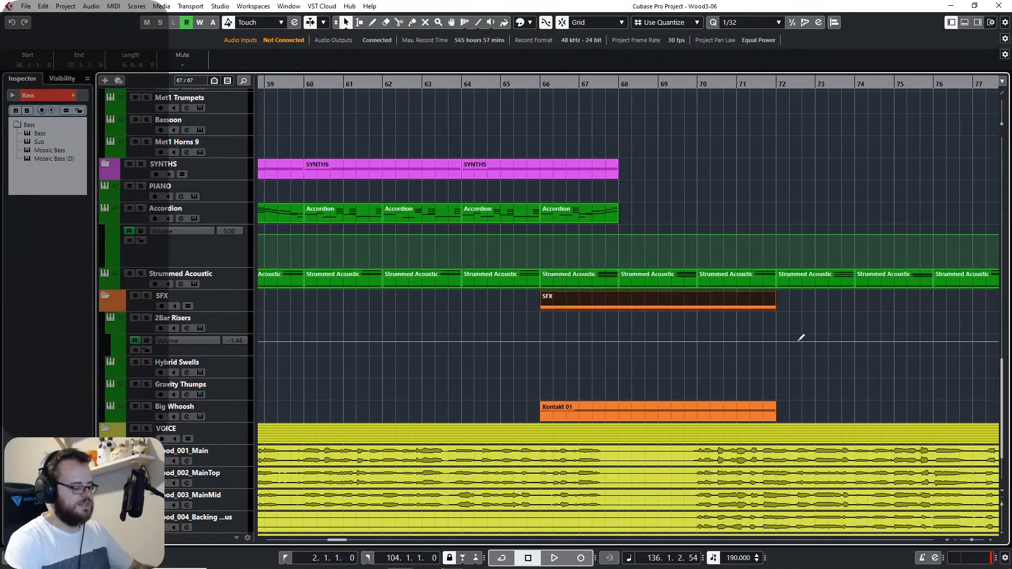
Place the playback cursor at bar 134 and paste the copied SFX part there on the Big Whoosh track.
{"action": "left_click_drag", "start_coordinate": [791, 348], "coordinate": [14, 372]}
{"action": "left_click_drag", "start_coordinate": [975, 337], "coordinate": [285, 350]}
{"action": "left_click_drag", "start_coordinate": [704, 353], "coordinate": [185, 364]}
{"action": "left_click_drag", "start_coordinate": [764, 342], "coordinate": [197, 348]}
{"action": "left_click", "coordinate": [452, 84]}
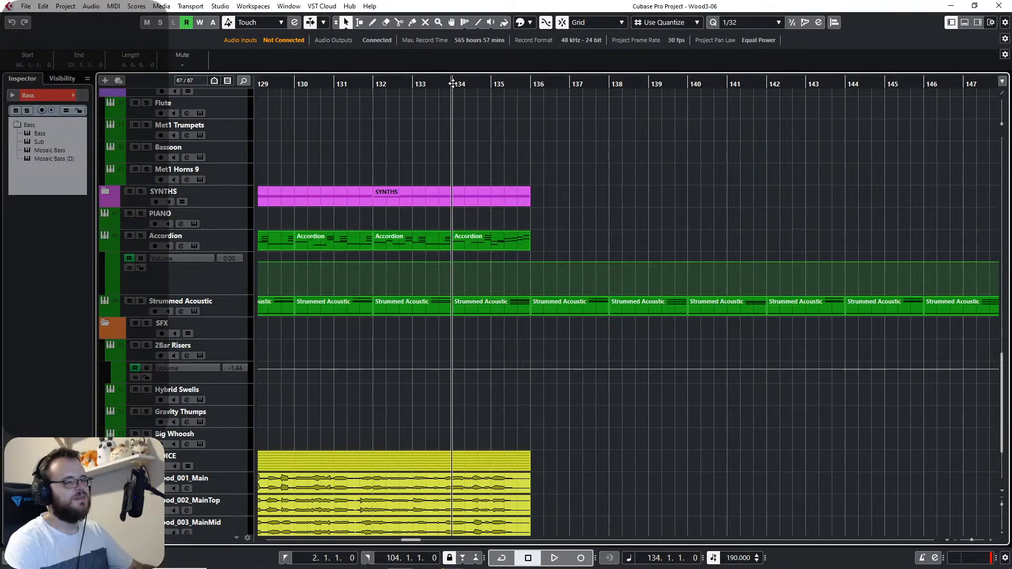
{"action": "left_click", "coordinate": [222, 436]}
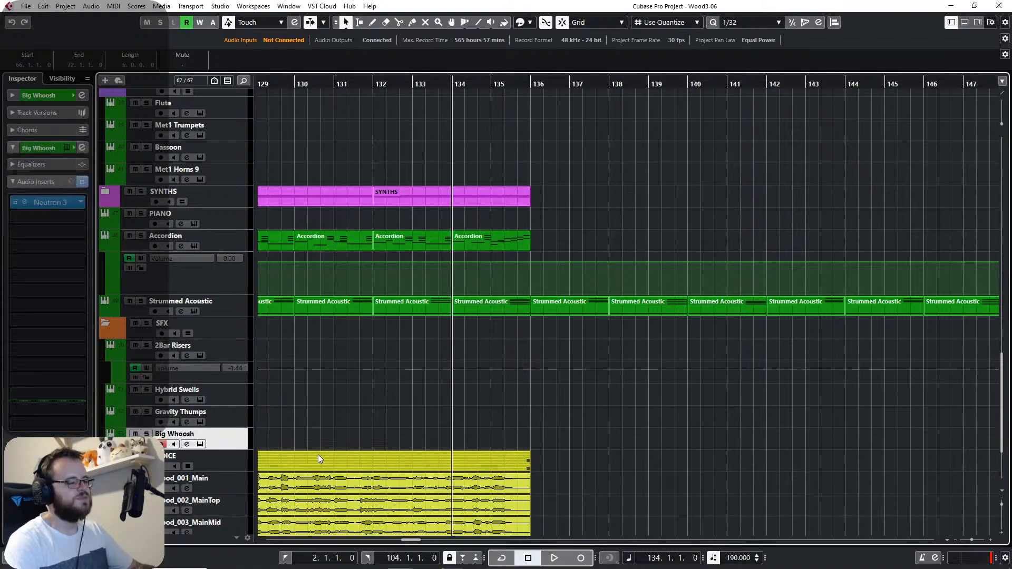
{"action": "key", "text": "ctrl+v"}
Play back the transition into the pasted section from bar 129, then stop playback.
{"action": "left_click_drag", "start_coordinate": [430, 444], "coordinate": [685, 385]}
{"action": "scroll", "coordinate": [690, 295], "scroll_direction": "down", "scroll_amount": 4}
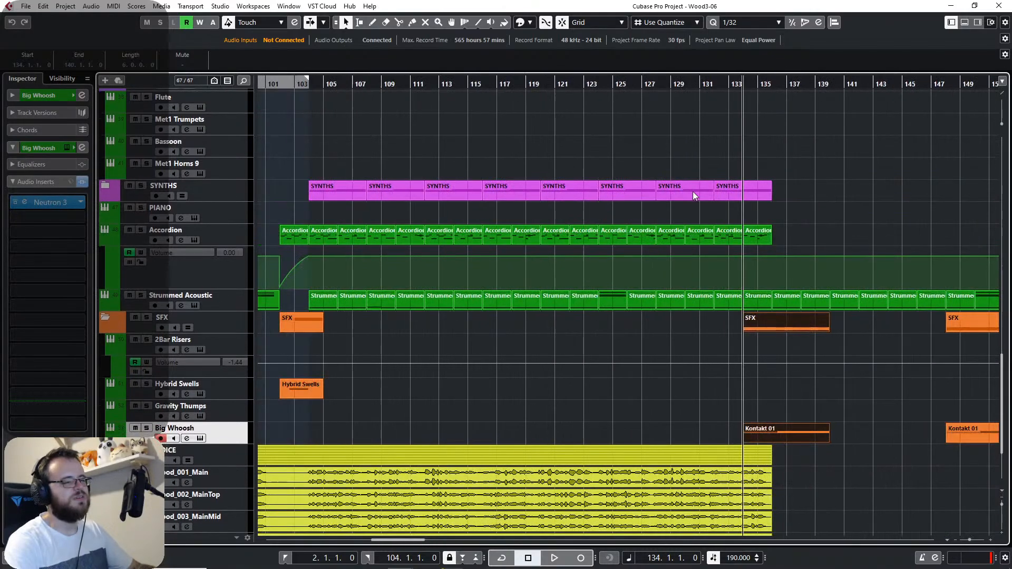
{"action": "left_click", "coordinate": [678, 83]}
{"action": "key", "text": "space"}
{"action": "left_click_drag", "start_coordinate": [865, 381], "coordinate": [681, 390]}
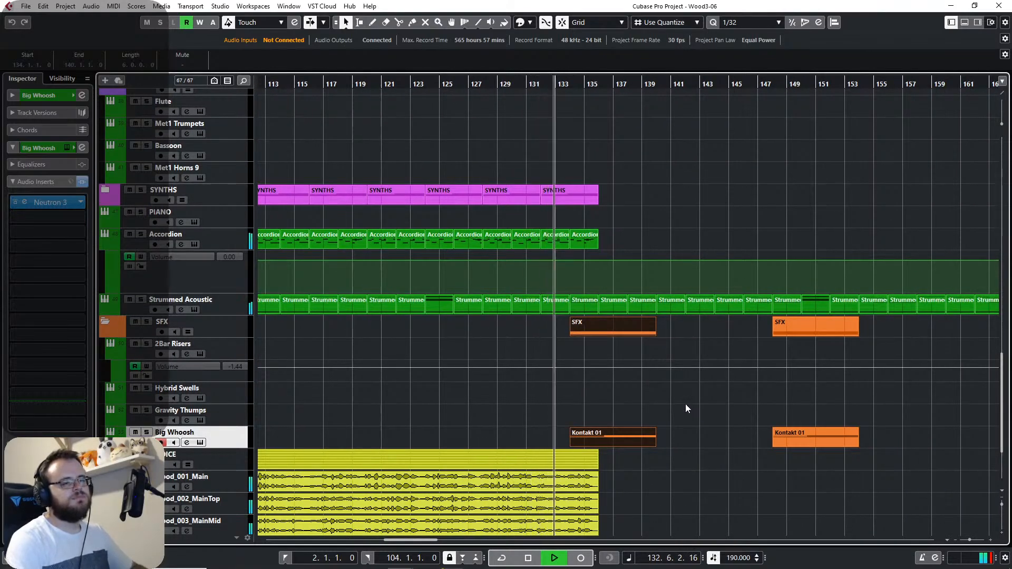
{"action": "left_click_drag", "start_coordinate": [688, 405], "coordinate": [571, 418]}
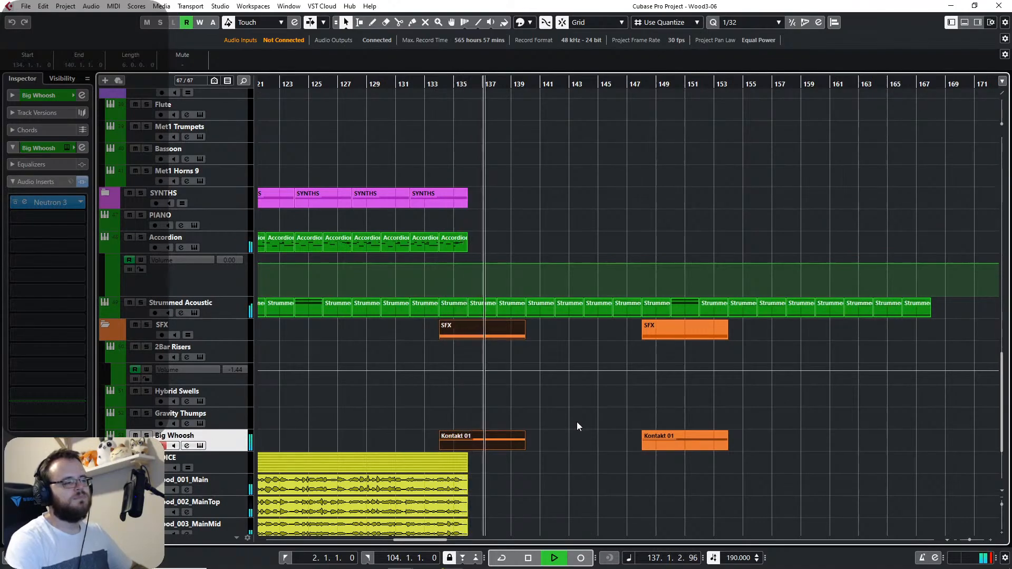
{"action": "key", "text": "space"}
Select all parts of the pasted section, including the Basses Large pickup and the SFX, and move them two bars later so the bass starts at bar 138.
{"action": "left_click_drag", "start_coordinate": [871, 451], "coordinate": [681, 405]}
{"action": "left_click_drag", "start_coordinate": [788, 490], "coordinate": [287, 154]}
{"action": "scroll", "coordinate": [479, 240], "scroll_direction": "left", "scroll_amount": 4}
{"action": "scroll", "coordinate": [479, 240], "scroll_direction": "down", "scroll_amount": 10}
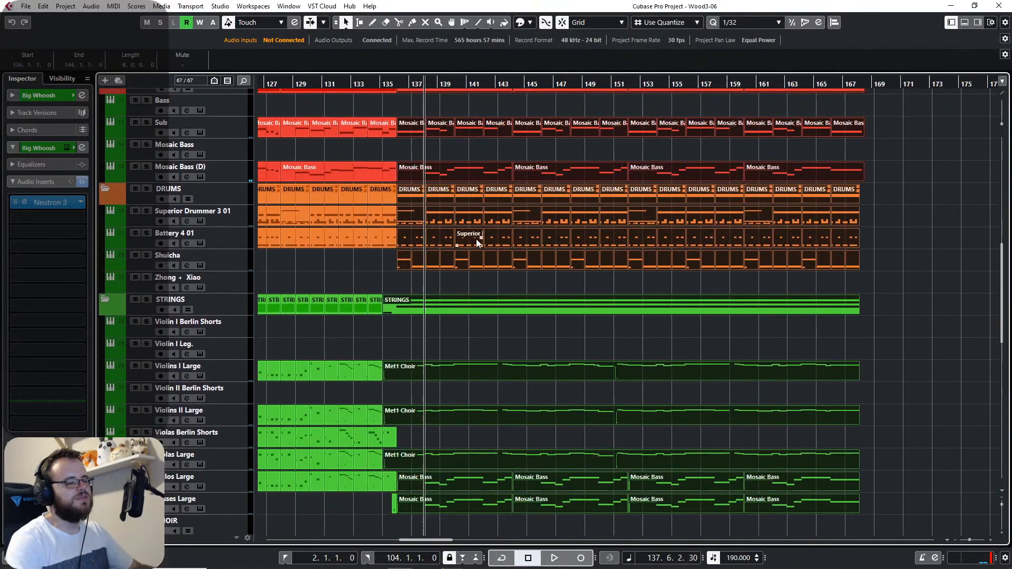
{"action": "scroll", "coordinate": [448, 245], "scroll_direction": "up", "scroll_amount": 4}
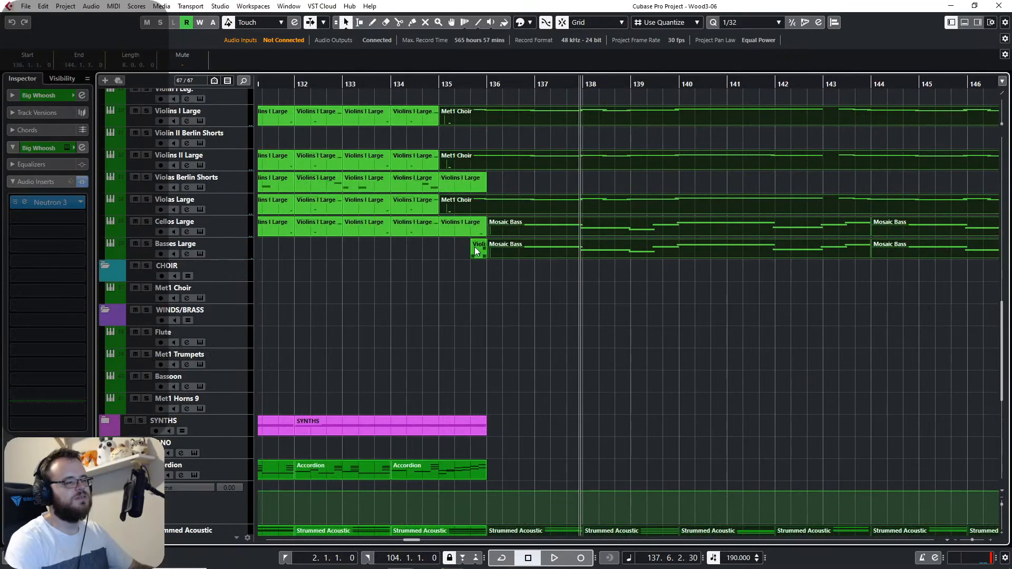
{"action": "scroll", "coordinate": [506, 311], "scroll_direction": "down", "scroll_amount": 15}
{"action": "scroll", "coordinate": [509, 304], "scroll_direction": "up", "scroll_amount": 20}
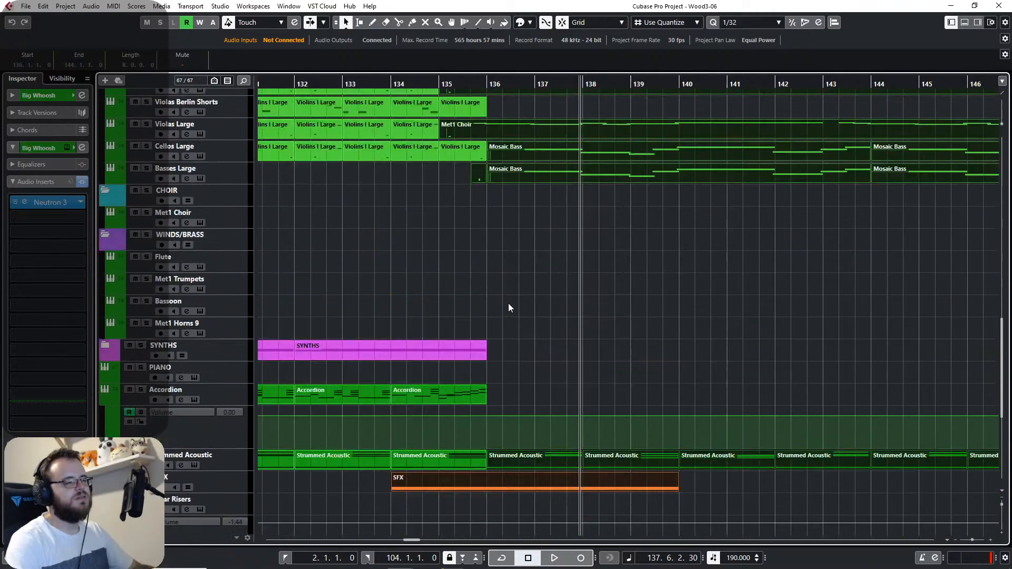
{"action": "scroll", "coordinate": [519, 241], "scroll_direction": "up", "scroll_amount": 6}
{"action": "left_click_drag", "start_coordinate": [507, 376], "coordinate": [602, 377]}
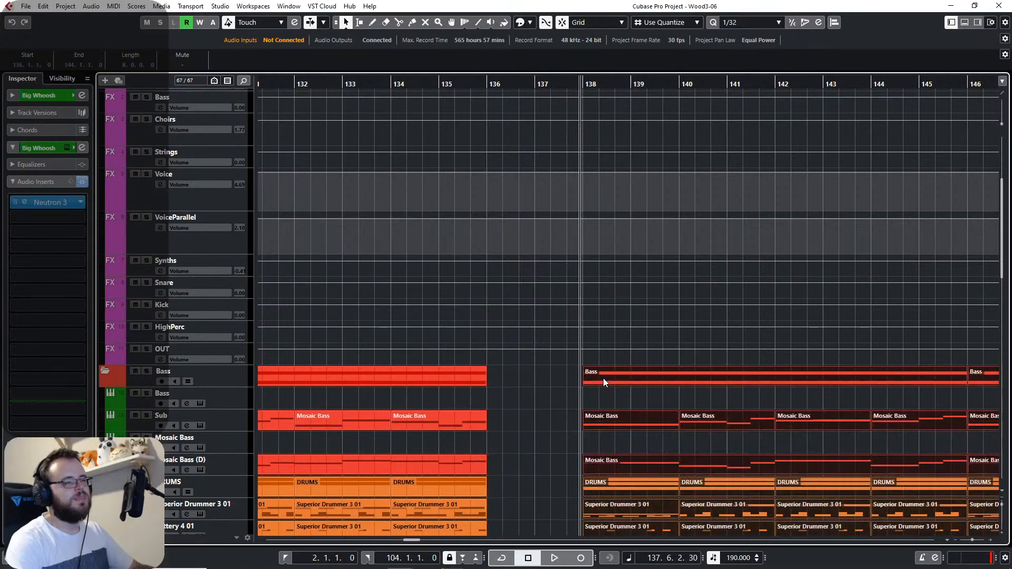
Examine the shifted parts around bars 133 to 139 and the notes of the Cellos Large part at bar 137.
{"action": "scroll", "coordinate": [586, 387], "scroll_direction": "up", "scroll_amount": 4}
{"action": "scroll", "coordinate": [476, 377], "scroll_direction": "down", "scroll_amount": 12}
{"action": "scroll", "coordinate": [475, 377], "scroll_direction": "down", "scroll_amount": 6}
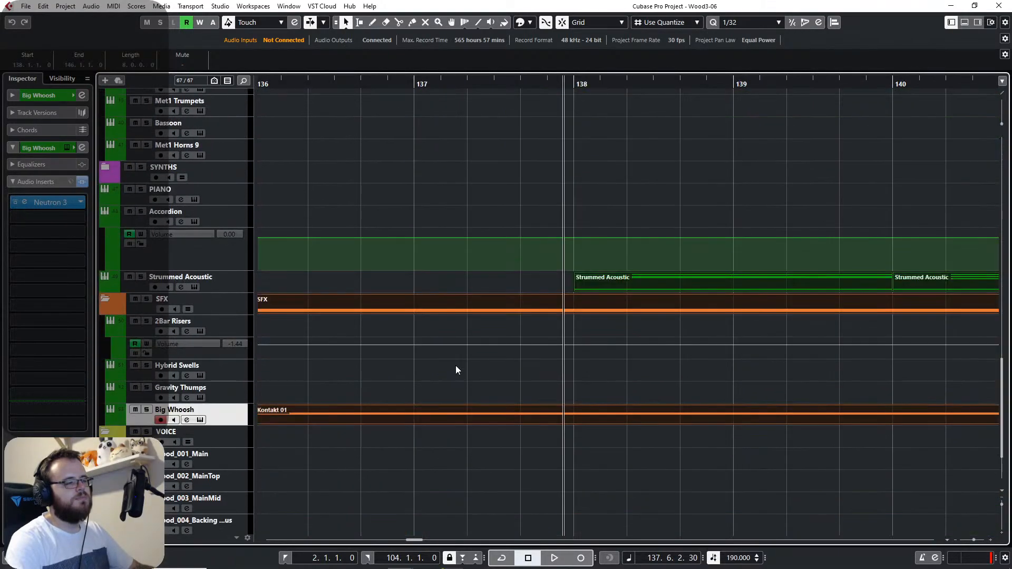
{"action": "scroll", "coordinate": [454, 364], "scroll_direction": "down", "scroll_amount": 3}
{"action": "scroll", "coordinate": [441, 333], "scroll_direction": "left", "scroll_amount": 1}
{"action": "scroll", "coordinate": [475, 342], "scroll_direction": "up", "scroll_amount": 7}
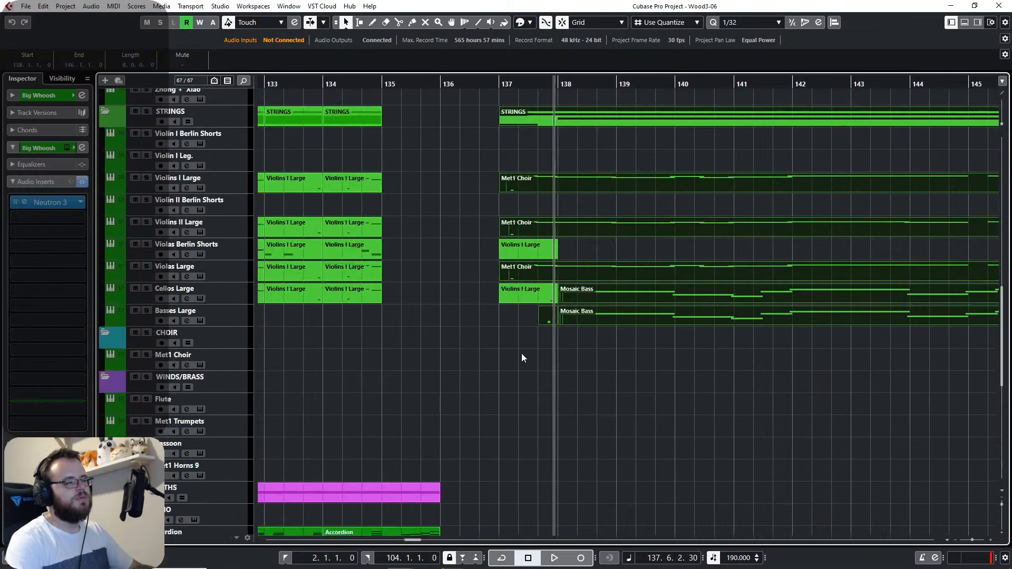
{"action": "left_click", "coordinate": [507, 295]}
{"action": "scroll", "coordinate": [505, 296], "scroll_direction": "up", "scroll_amount": 3}
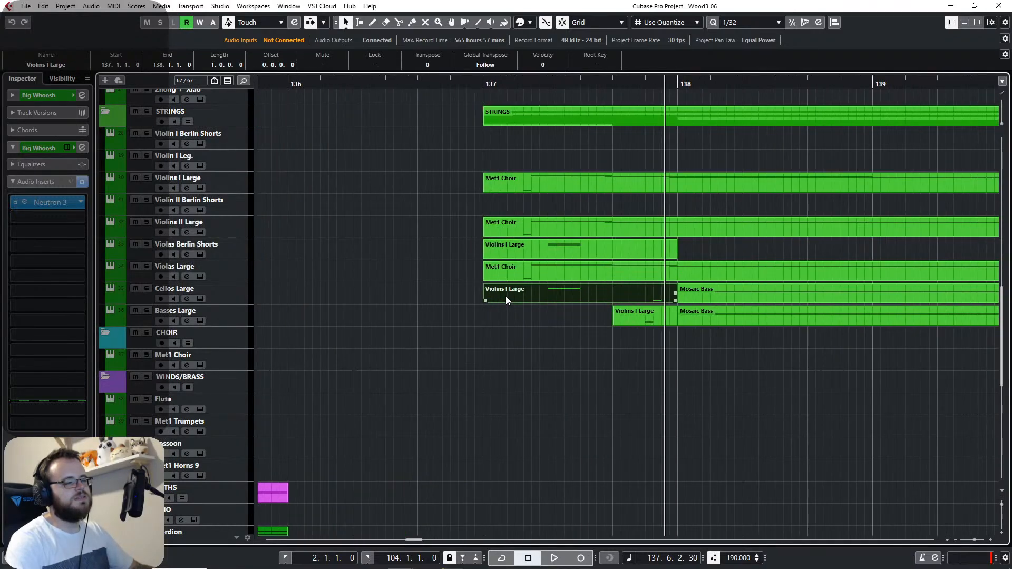
{"action": "left_click_drag", "start_coordinate": [506, 296], "coordinate": [801, 322]}
{"action": "scroll", "coordinate": [717, 310], "scroll_direction": "down", "scroll_amount": 3}
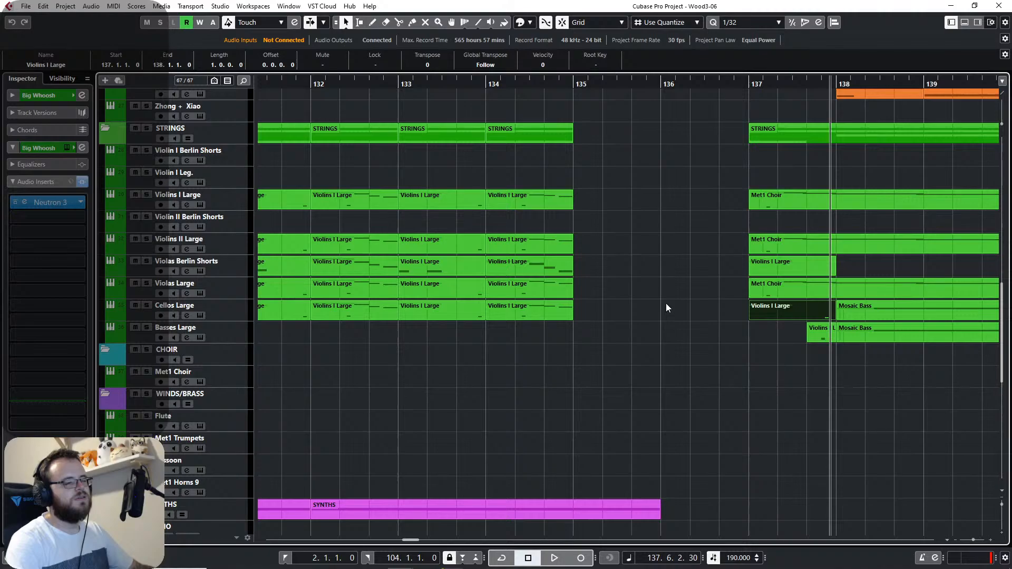
{"action": "left_click_drag", "start_coordinate": [665, 303], "coordinate": [469, 293]}
{"action": "scroll", "coordinate": [568, 298], "scroll_direction": "up", "scroll_amount": 3}
{"action": "scroll", "coordinate": [565, 328], "scroll_direction": "down", "scroll_amount": 2}
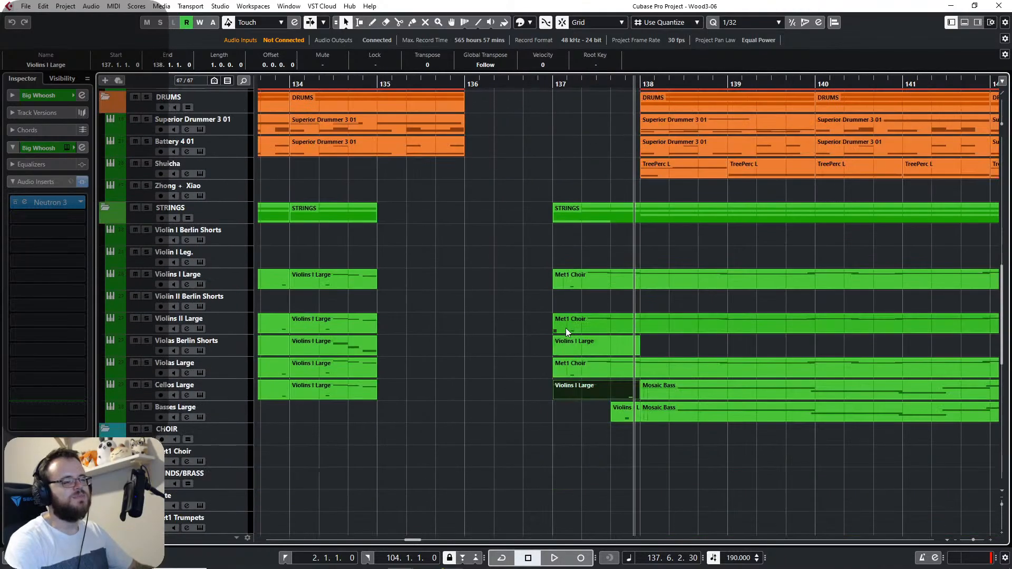
{"action": "double_click", "coordinate": [580, 384]}
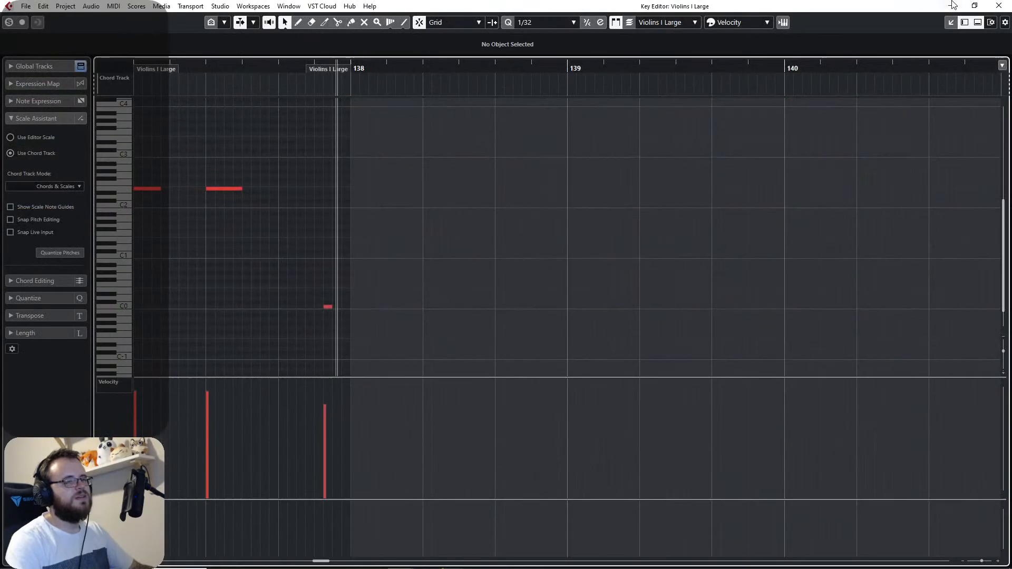
{"action": "left_click", "coordinate": [998, 6]}
Move the one-bar Violas Berlin Shorts and Cellos Large parts from bar 137 back to bar 135.
{"action": "left_click_drag", "start_coordinate": [783, 343], "coordinate": [640, 377]}
{"action": "left_click", "coordinate": [646, 349], "text": "shift"}
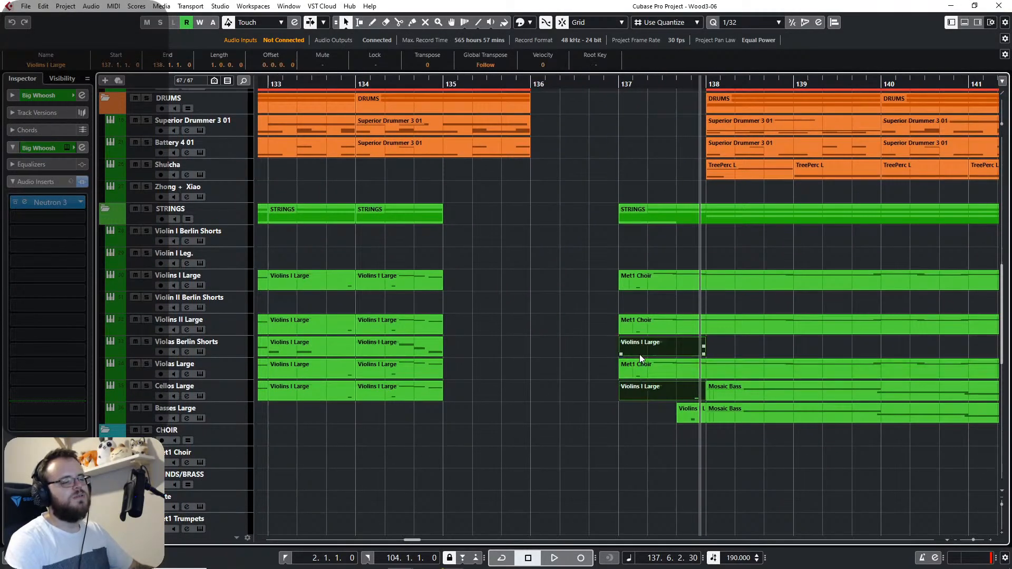
{"action": "left_click_drag", "start_coordinate": [632, 344], "coordinate": [468, 338]}
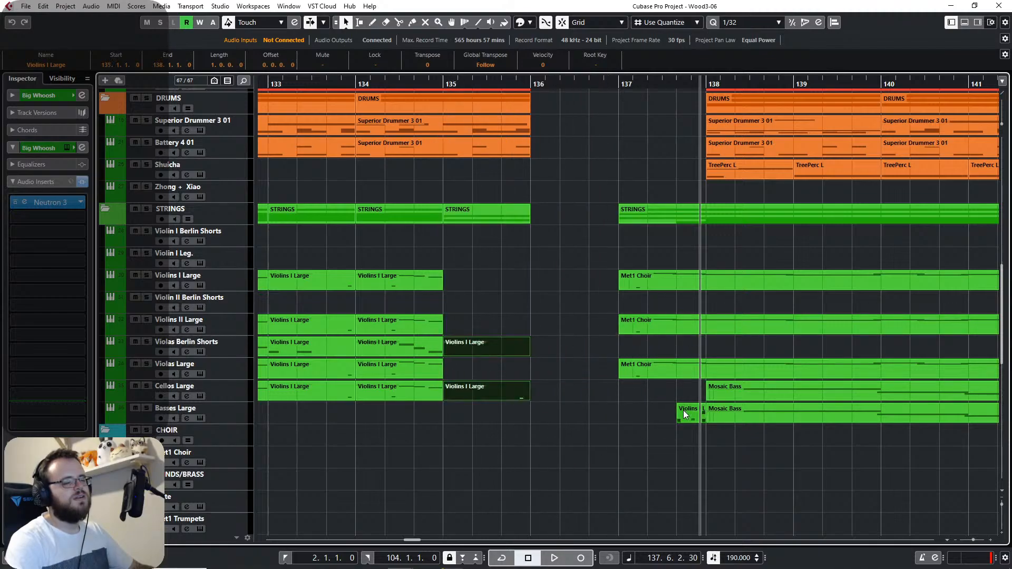
Examine how the string parts are arranged in the earlier transition around bars 66 to 69.
{"action": "left_click_drag", "start_coordinate": [683, 410], "coordinate": [927, 359]}
{"action": "scroll", "coordinate": [673, 346], "scroll_direction": "down", "scroll_amount": 3}
{"action": "left_click_drag", "start_coordinate": [506, 342], "coordinate": [949, 361]}
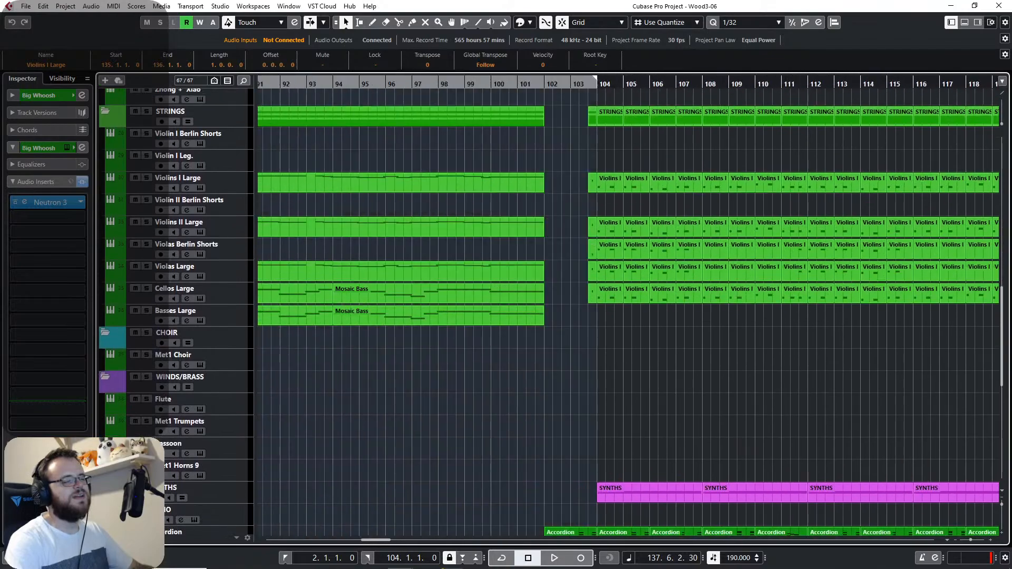
{"action": "left_click_drag", "start_coordinate": [643, 348], "coordinate": [975, 362]}
{"action": "left_click_drag", "start_coordinate": [601, 369], "coordinate": [977, 384]}
{"action": "left_click_drag", "start_coordinate": [466, 361], "coordinate": [685, 386]}
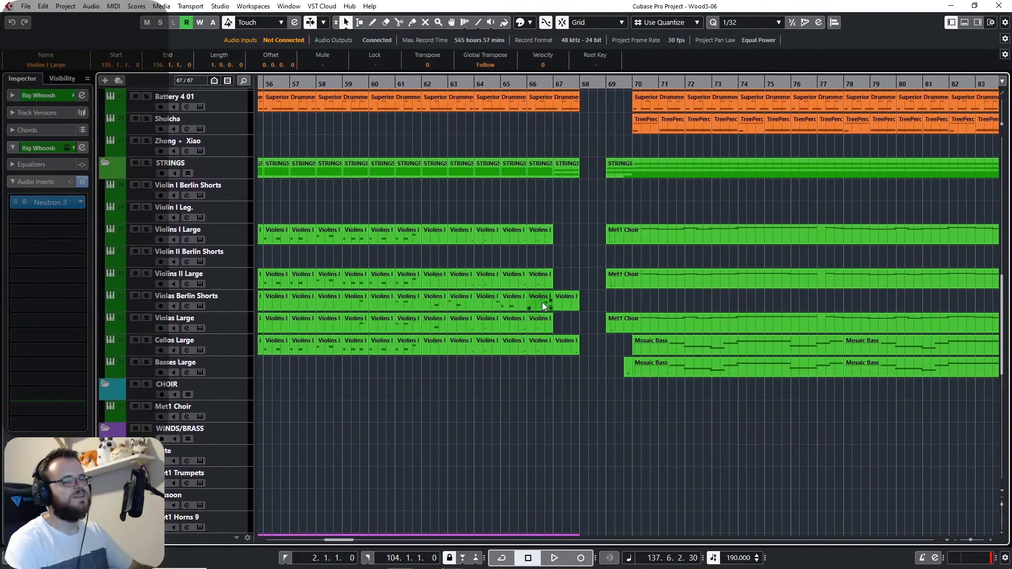
{"action": "scroll", "coordinate": [540, 286], "scroll_direction": "up", "scroll_amount": 5}
{"action": "scroll", "coordinate": [613, 318], "scroll_direction": "up", "scroll_amount": 3}
{"action": "scroll", "coordinate": [600, 320], "scroll_direction": "up", "scroll_amount": 1}
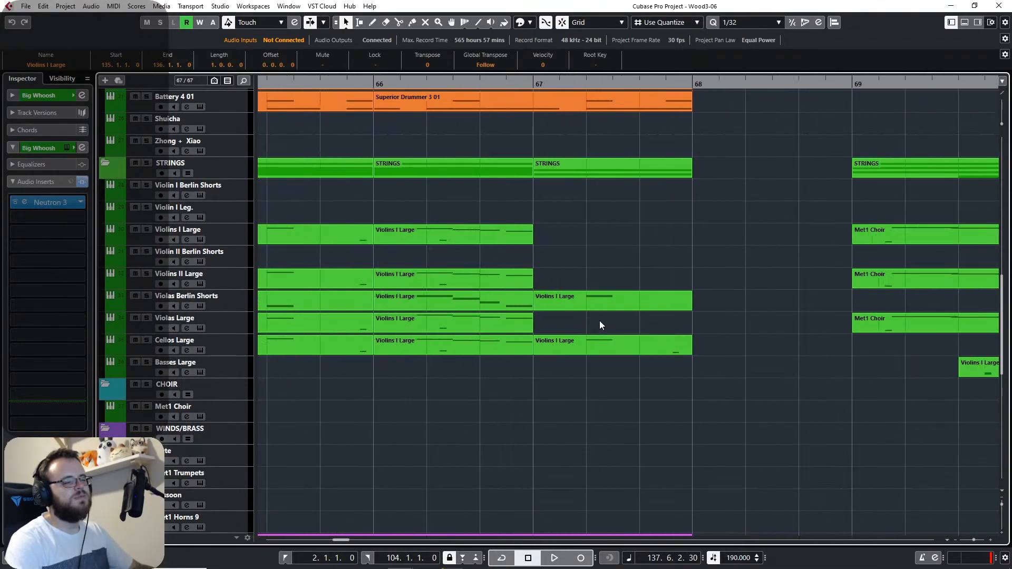
Copy the two-bar Strummed Acoustic part at bar 134 into the gap at bar 136.
{"action": "scroll", "coordinate": [597, 317], "scroll_direction": "down", "scroll_amount": 10}
{"action": "left_click_drag", "start_coordinate": [838, 366], "coordinate": [469, 364]}
{"action": "left_click_drag", "start_coordinate": [939, 359], "coordinate": [295, 364]}
{"action": "left_click_drag", "start_coordinate": [790, 338], "coordinate": [206, 359]}
{"action": "left_click_drag", "start_coordinate": [445, 359], "coordinate": [738, 298]}
{"action": "left_click", "coordinate": [510, 345]}
{"action": "scroll", "coordinate": [514, 326], "scroll_direction": "down", "scroll_amount": 6}
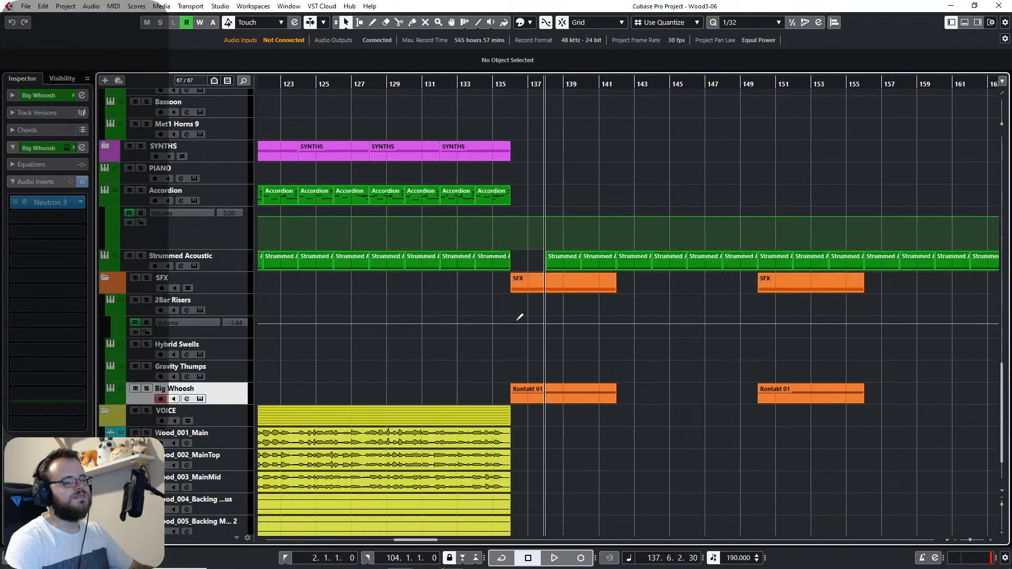
{"action": "scroll", "coordinate": [506, 252], "scroll_direction": "up", "scroll_amount": 3}
{"action": "scroll", "coordinate": [480, 270], "scroll_direction": "up", "scroll_amount": 3}
{"action": "left_click", "coordinate": [478, 269]}
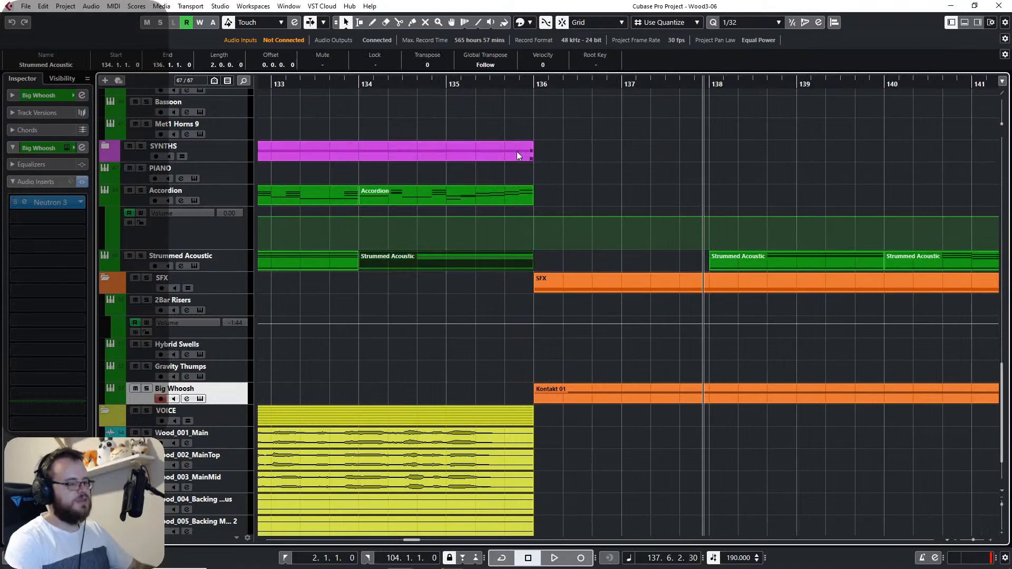
{"action": "left_click", "coordinate": [534, 83]}
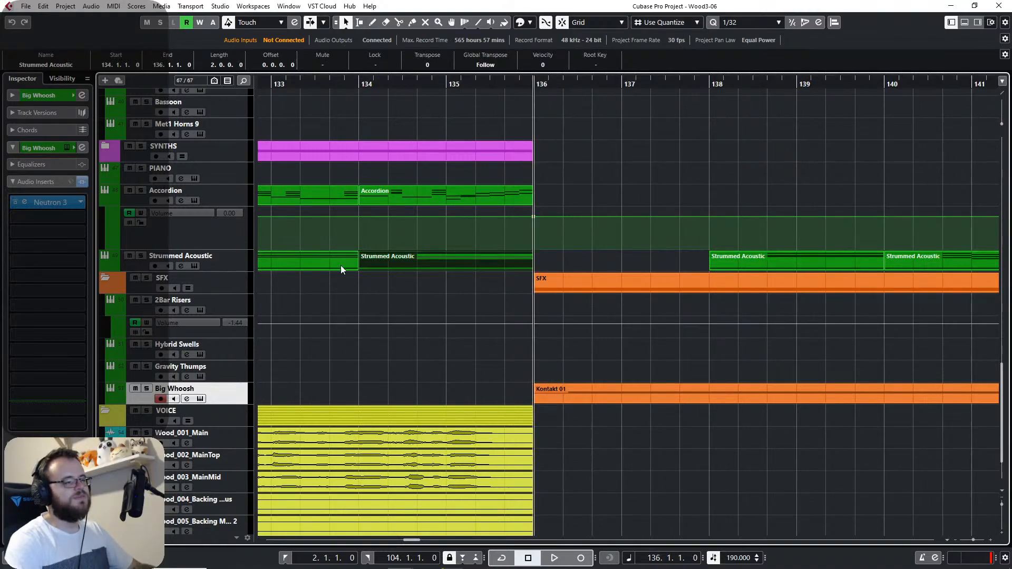
{"action": "left_click", "coordinate": [139, 267]}
{"action": "key", "text": "ctrl+v"}
Compare with the earlier transition around bar 102, play from bar 133, and move the SFX part at bar 136 to bar 134.
{"action": "scroll", "coordinate": [486, 281], "scroll_direction": "down", "scroll_amount": 3}
{"action": "left_click_drag", "start_coordinate": [456, 282], "coordinate": [996, 427]}
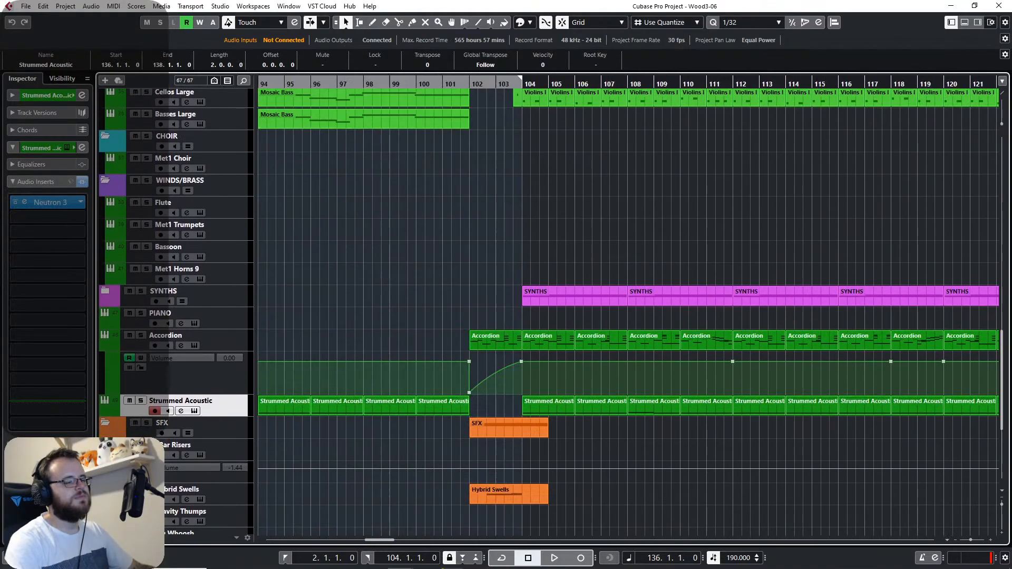
{"action": "scroll", "coordinate": [489, 295], "scroll_direction": "down", "scroll_amount": 3}
{"action": "left_click_drag", "start_coordinate": [852, 240], "coordinate": [489, 248]}
{"action": "left_click", "coordinate": [481, 83]}
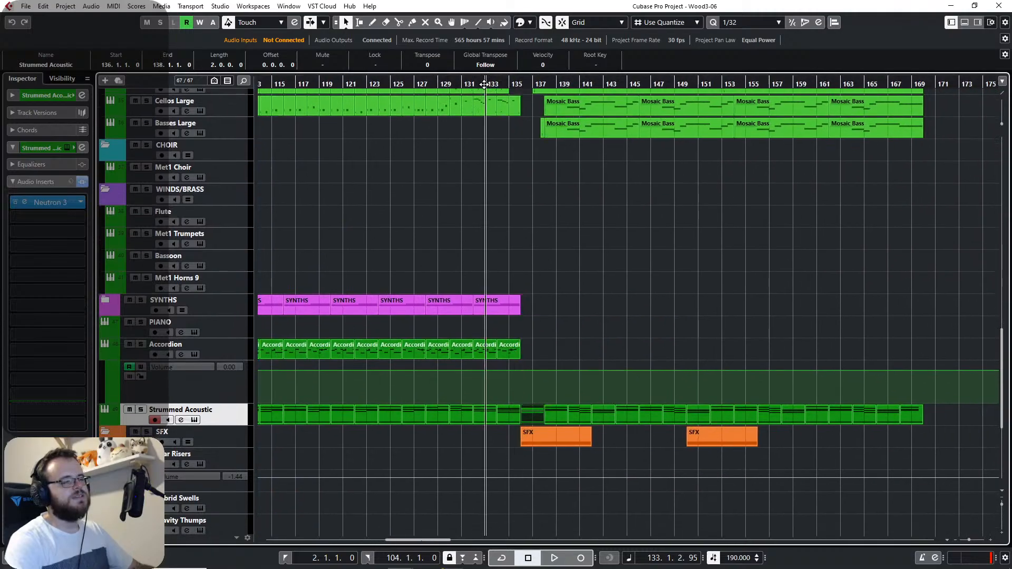
{"action": "key", "text": "space"}
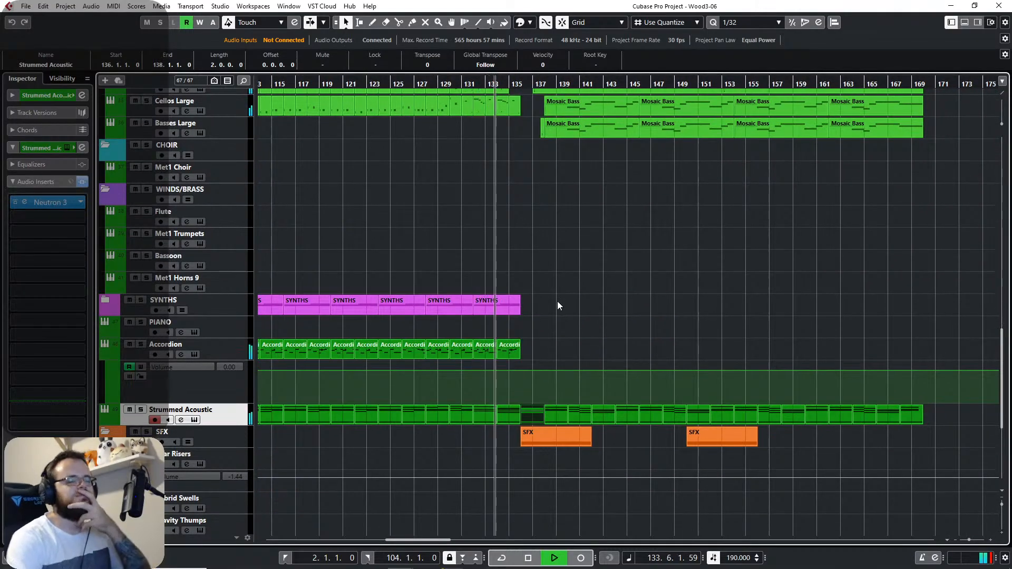
{"action": "scroll", "coordinate": [532, 435], "scroll_direction": "up", "scroll_amount": 3}
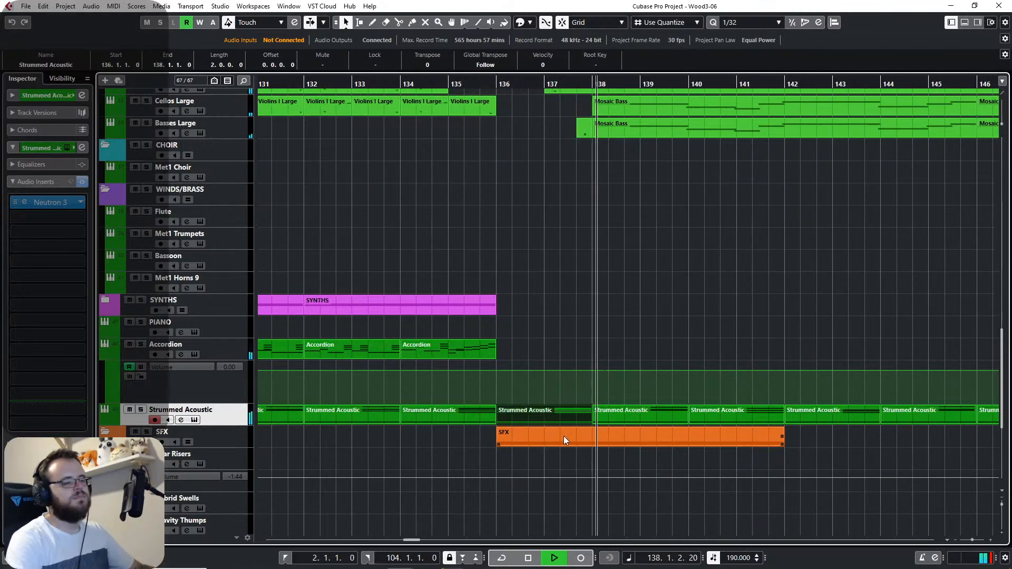
{"action": "key", "text": "space"}
{"action": "left_click_drag", "start_coordinate": [559, 440], "coordinate": [461, 437]}
Play the transition and the pasted section through to its end around bar 170, examining the bass, drum, string and SFX tracks.
{"action": "double_click", "coordinate": [331, 82]}
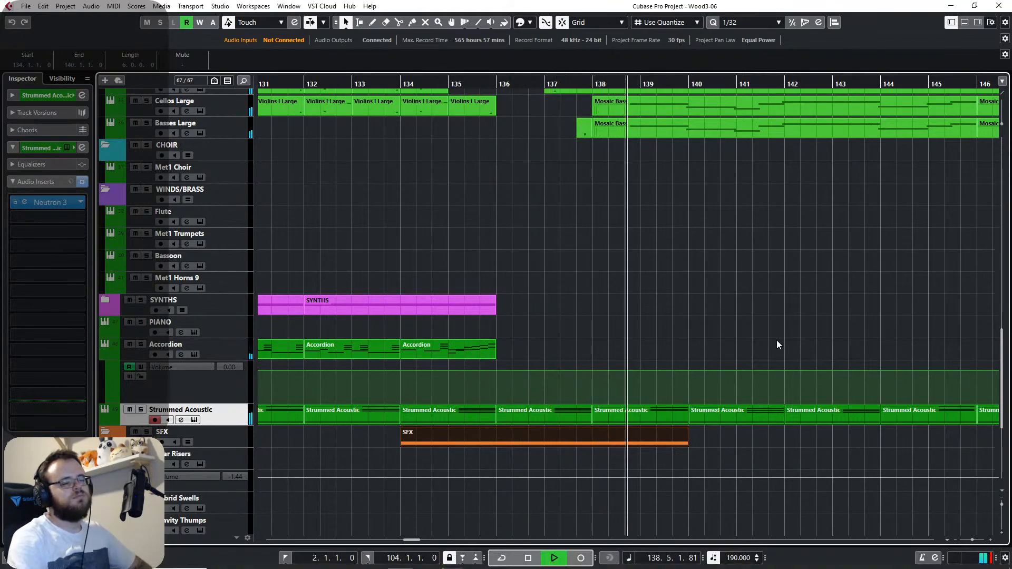
{"action": "left_click_drag", "start_coordinate": [761, 325], "coordinate": [582, 337]}
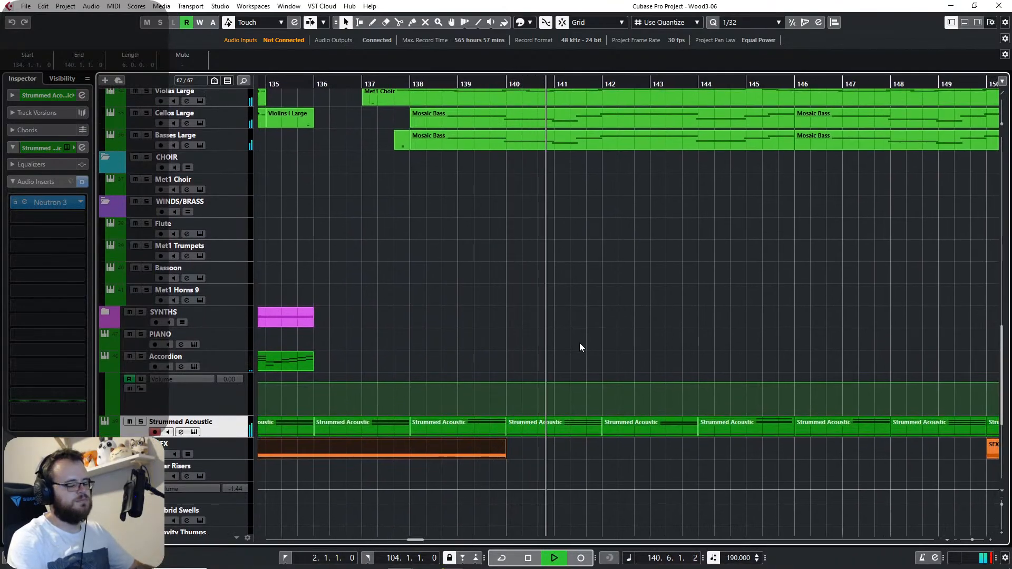
{"action": "scroll", "coordinate": [573, 331], "scroll_direction": "down", "scroll_amount": 3}
{"action": "left_click_drag", "start_coordinate": [719, 302], "coordinate": [540, 386]}
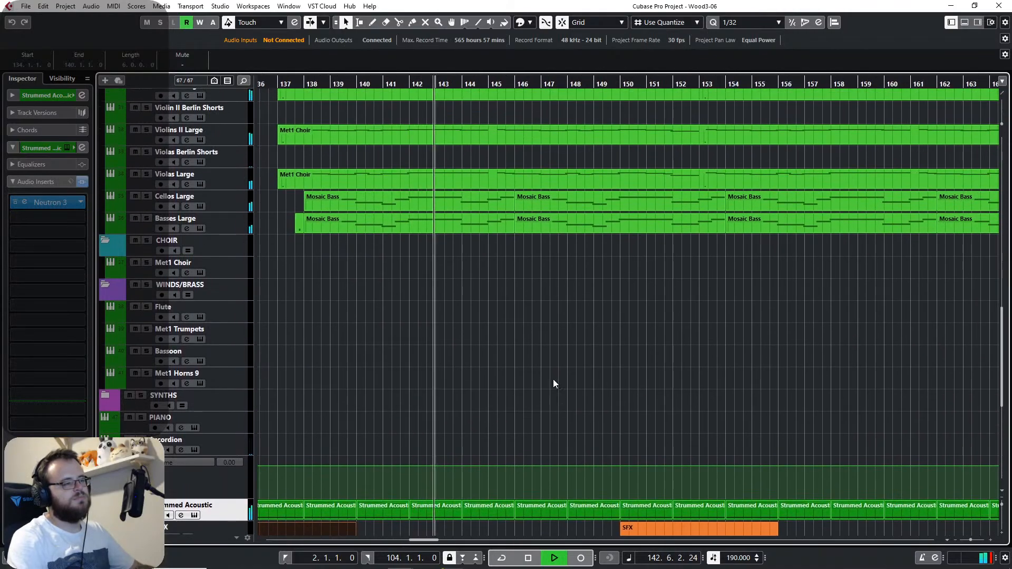
{"action": "scroll", "coordinate": [552, 379], "scroll_direction": "up", "scroll_amount": 4}
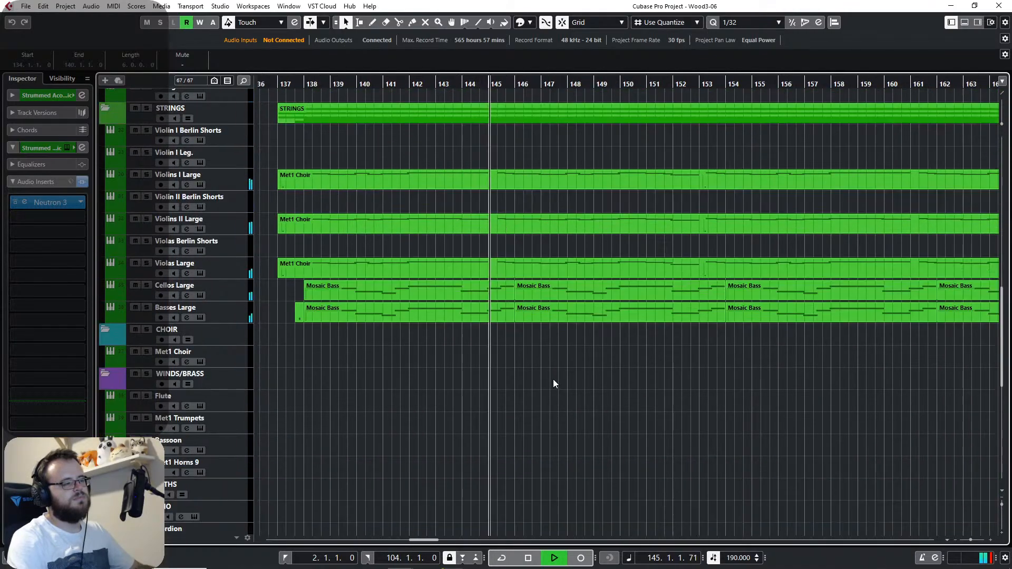
{"action": "scroll", "coordinate": [552, 379], "scroll_direction": "up", "scroll_amount": 2}
{"action": "scroll", "coordinate": [553, 379], "scroll_direction": "up", "scroll_amount": 5}
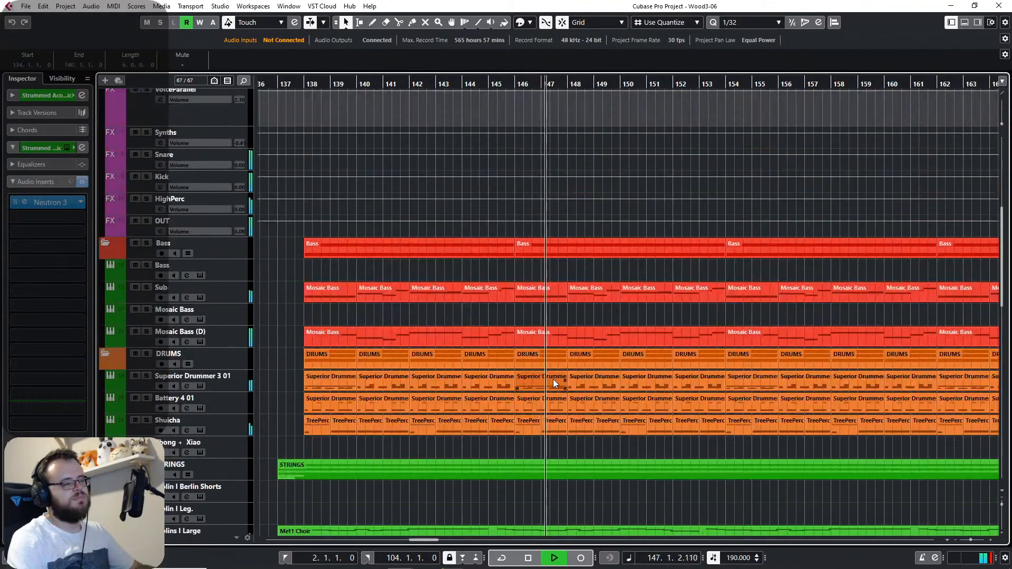
{"action": "left_click_drag", "start_coordinate": [577, 399], "coordinate": [446, 377]}
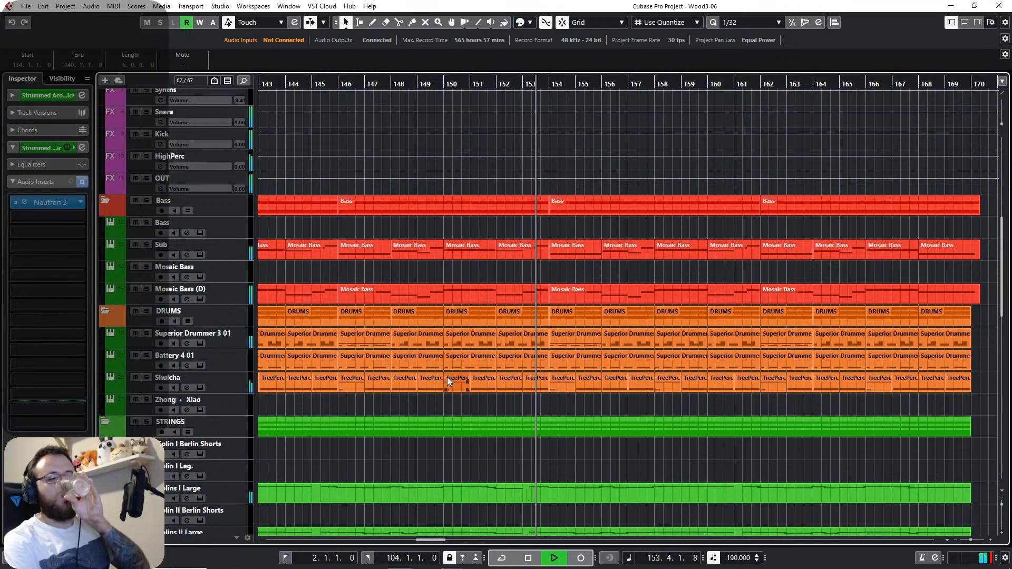
{"action": "scroll", "coordinate": [451, 382], "scroll_direction": "down", "scroll_amount": 3}
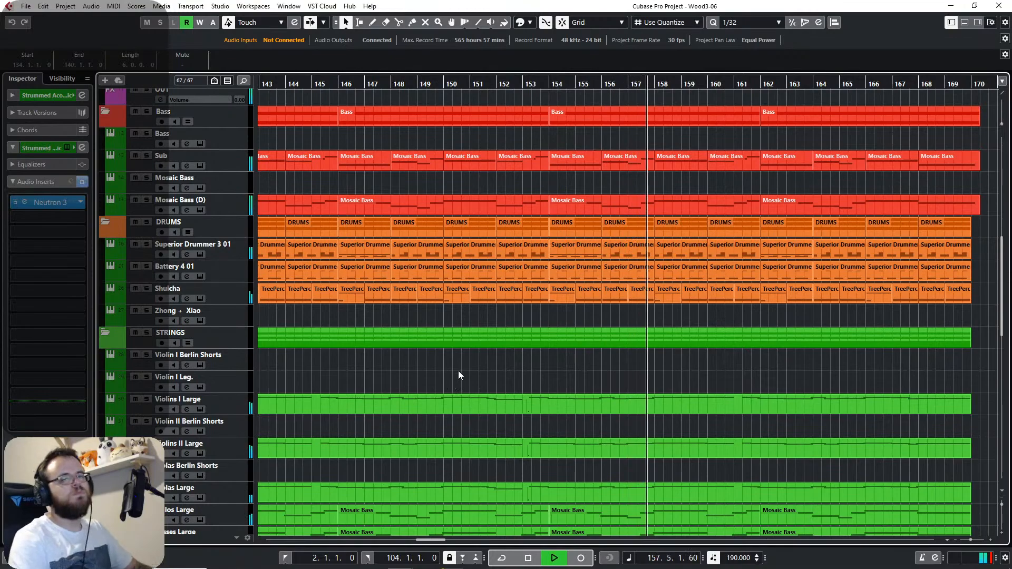
{"action": "scroll", "coordinate": [458, 373], "scroll_direction": "down", "scroll_amount": 3}
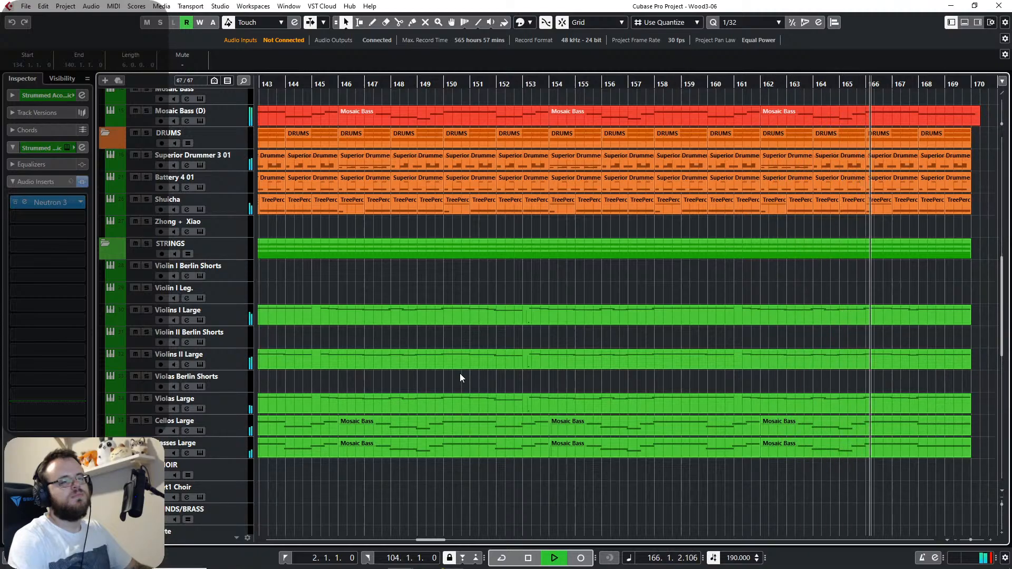
{"action": "scroll", "coordinate": [460, 377], "scroll_direction": "down", "scroll_amount": 12}
{"action": "scroll", "coordinate": [647, 384], "scroll_direction": "down", "scroll_amount": 3}
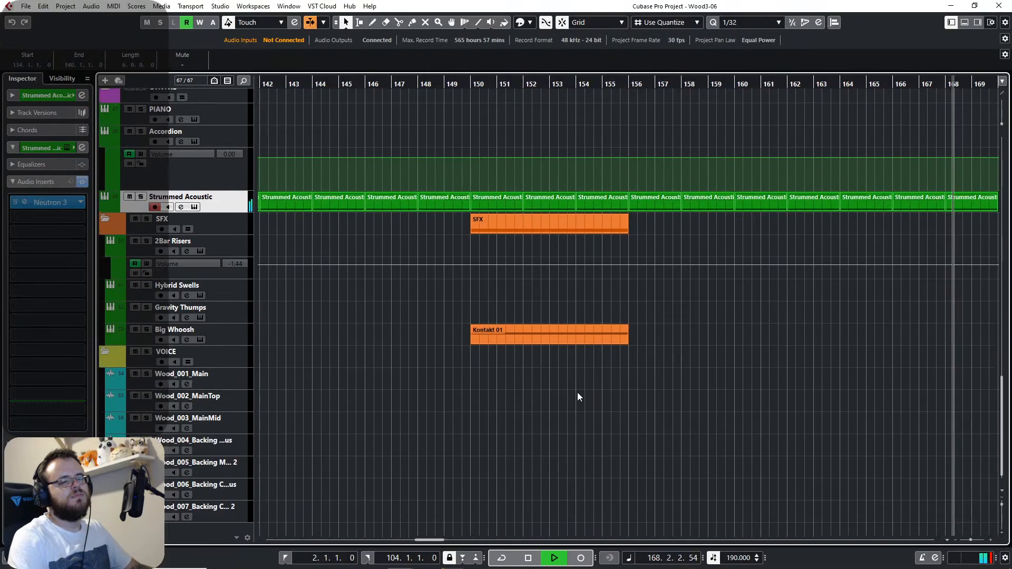
{"action": "scroll", "coordinate": [559, 424], "scroll_direction": "up", "scroll_amount": 10}
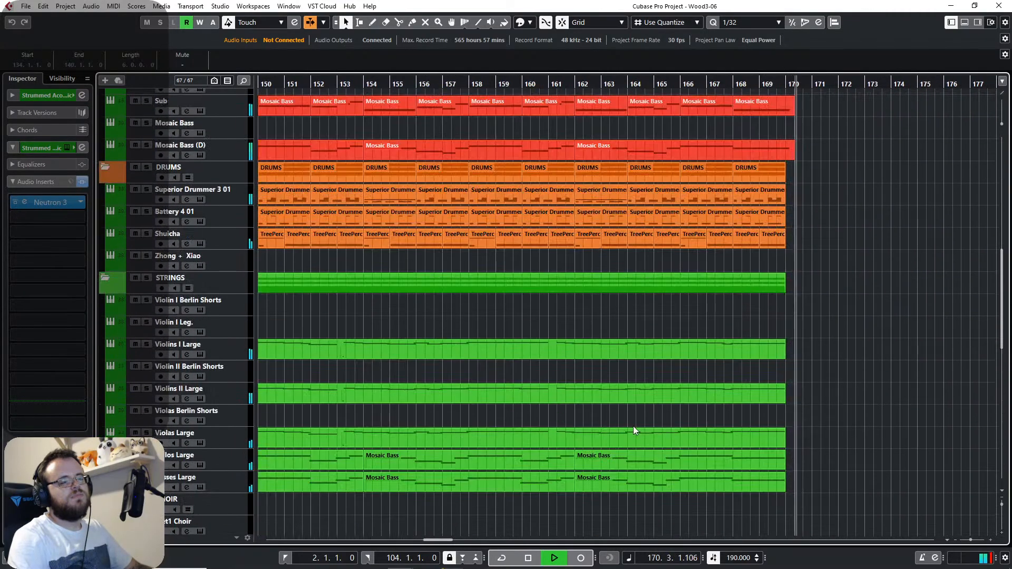
{"action": "key", "text": "space"}
{"action": "scroll", "coordinate": [584, 359], "scroll_direction": "down", "scroll_amount": 3}
{"action": "scroll", "coordinate": [583, 359], "scroll_direction": "left", "scroll_amount": 5}
{"action": "scroll", "coordinate": [583, 355], "scroll_direction": "down", "scroll_amount": 10}
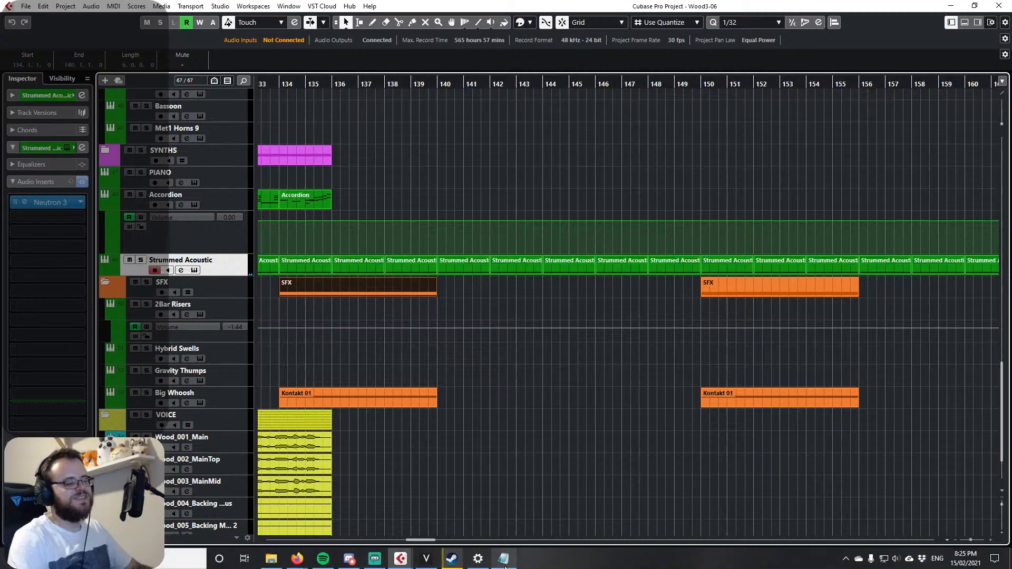
Switch to VOCALOID5 Editor and select and copy the vocal parts of the earlier section that ends around bar 101.
{"action": "mouse_move", "coordinate": [504, 566]}
{"action": "left_click", "coordinate": [427, 558]}
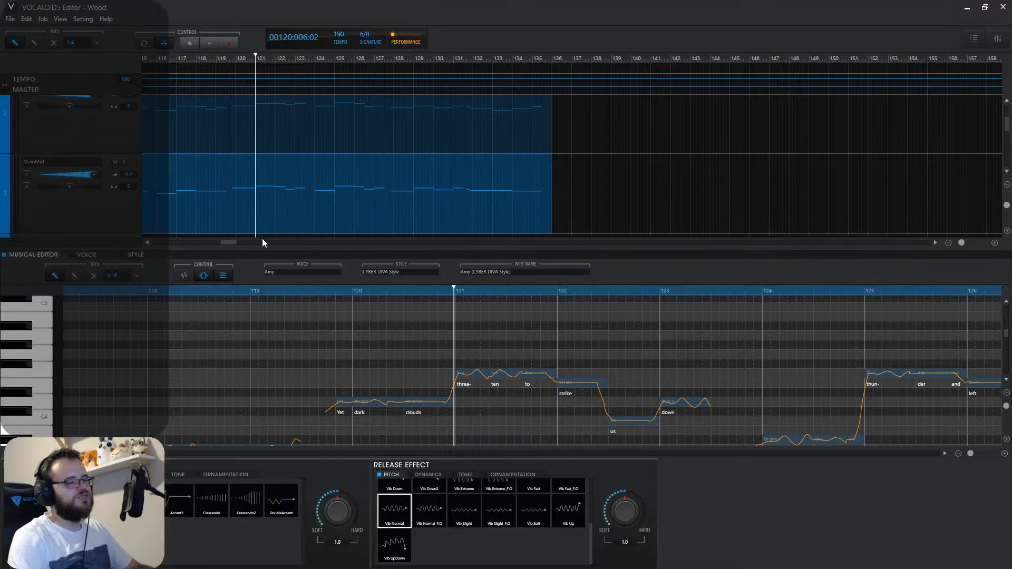
{"action": "left_click_drag", "start_coordinate": [225, 245], "coordinate": [198, 242]}
{"action": "scroll", "coordinate": [680, 167], "scroll_direction": "up", "scroll_amount": 3}
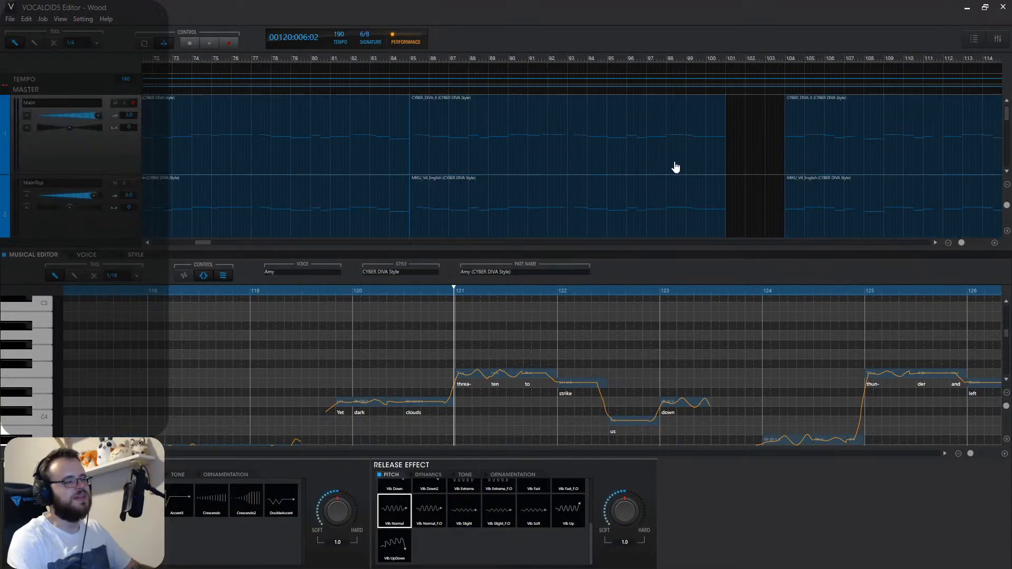
{"action": "left_click_drag", "start_coordinate": [743, 117], "coordinate": [263, 224]}
{"action": "scroll", "coordinate": [274, 226], "scroll_direction": "up", "scroll_amount": 5}
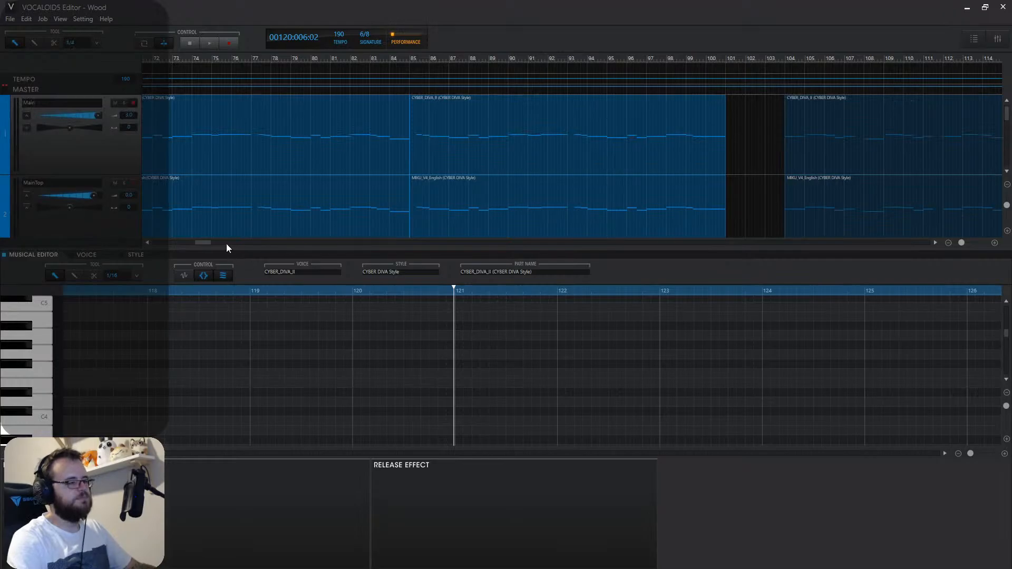
Check the pasted section's start bar in Cubase, paste the copied vocal parts at bar 138 in VOCALOID5 Editor, and play them.
{"action": "left_click_drag", "start_coordinate": [207, 242], "coordinate": [235, 242]}
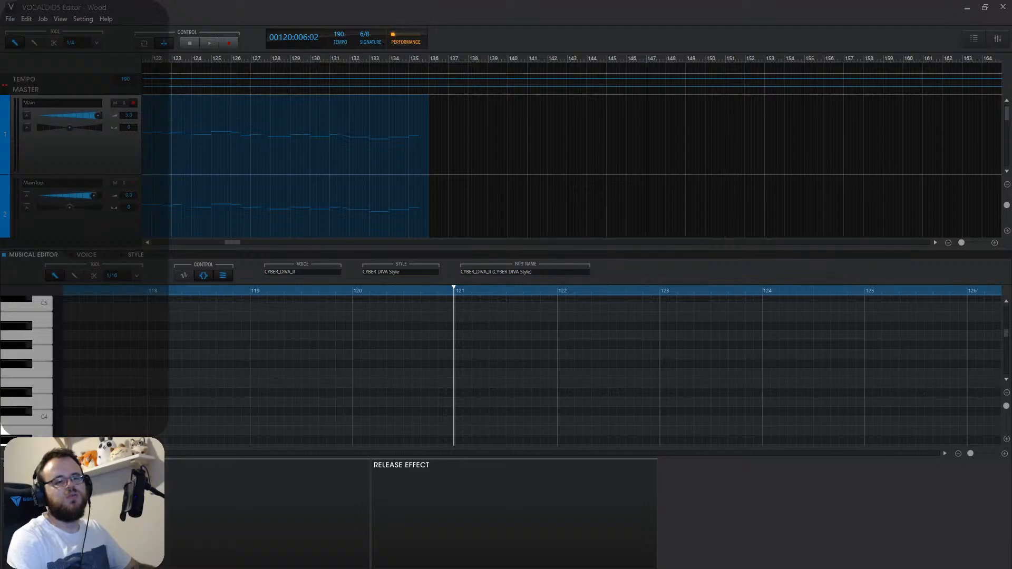
{"action": "key", "text": "alt+Tab"}
{"action": "scroll", "coordinate": [368, 367], "scroll_direction": "up", "scroll_amount": 3}
{"action": "scroll", "coordinate": [363, 353], "scroll_direction": "down", "scroll_amount": 5}
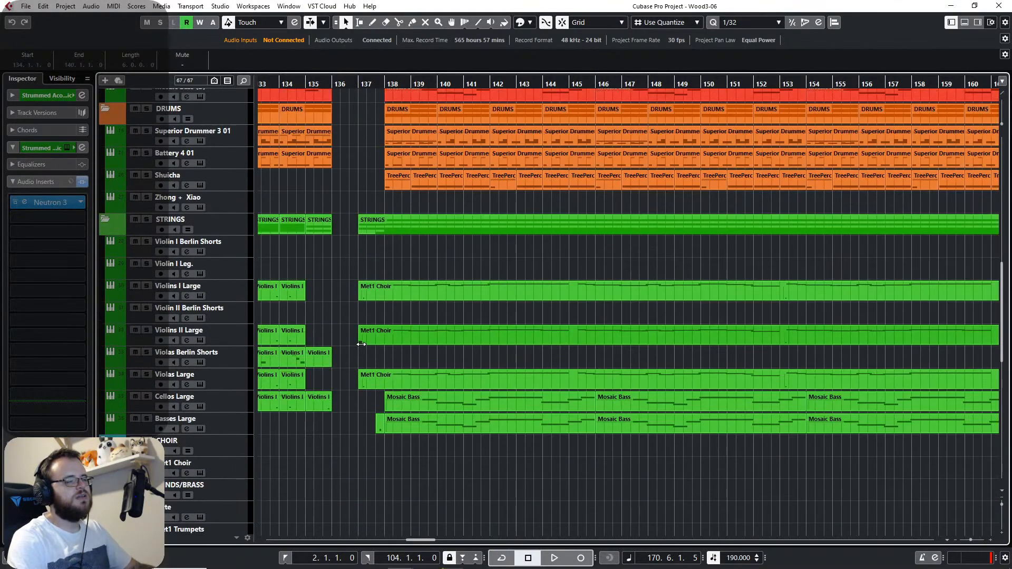
{"action": "mouse_move", "coordinate": [471, 560]}
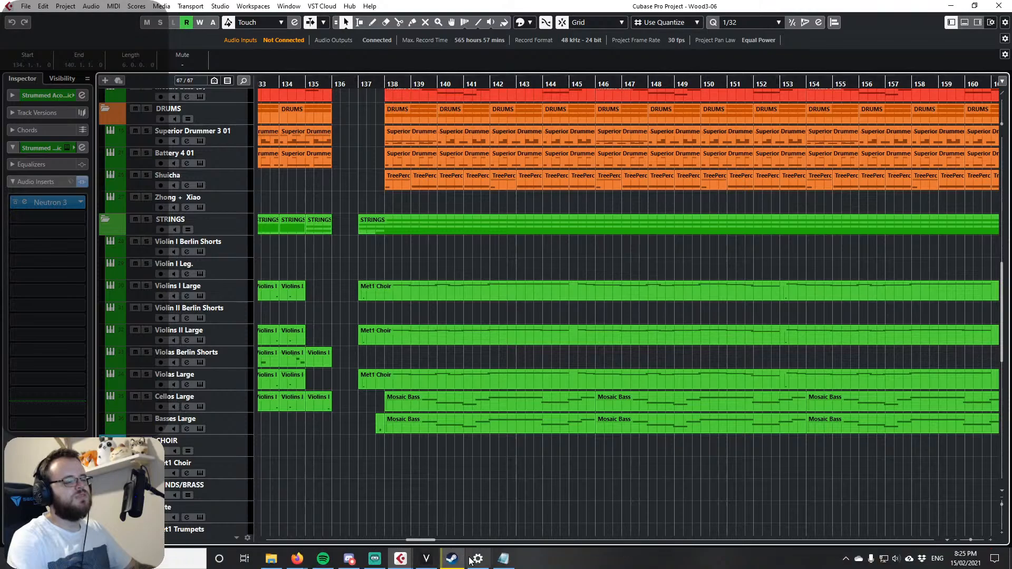
{"action": "left_click", "coordinate": [426, 559]}
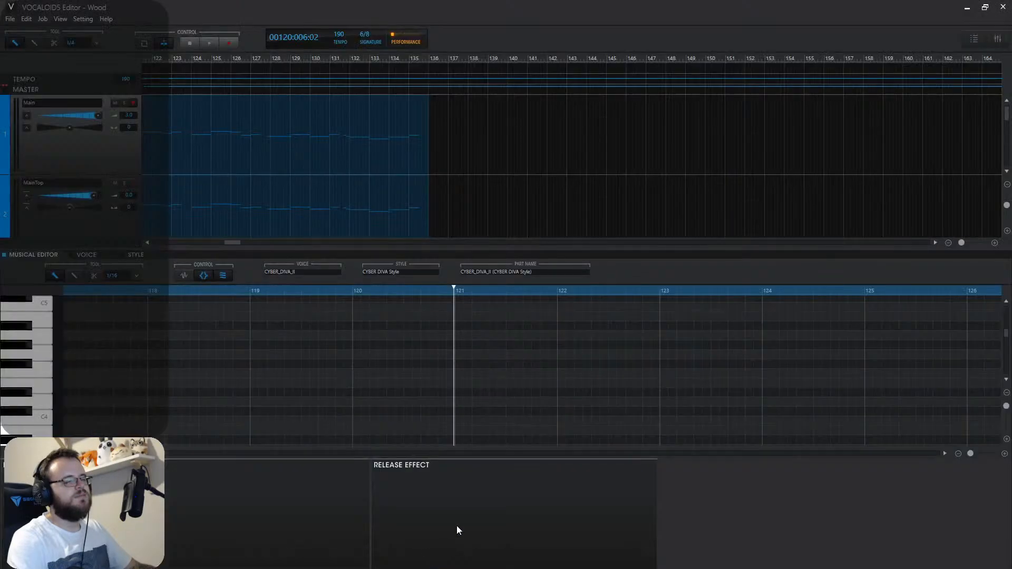
{"action": "left_click", "coordinate": [468, 58]}
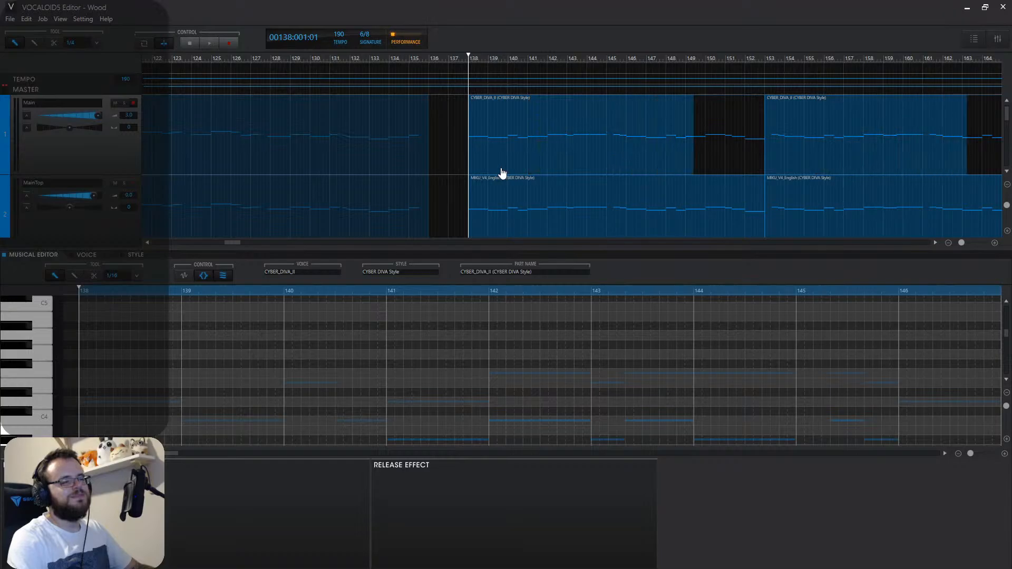
{"action": "key", "text": "space"}
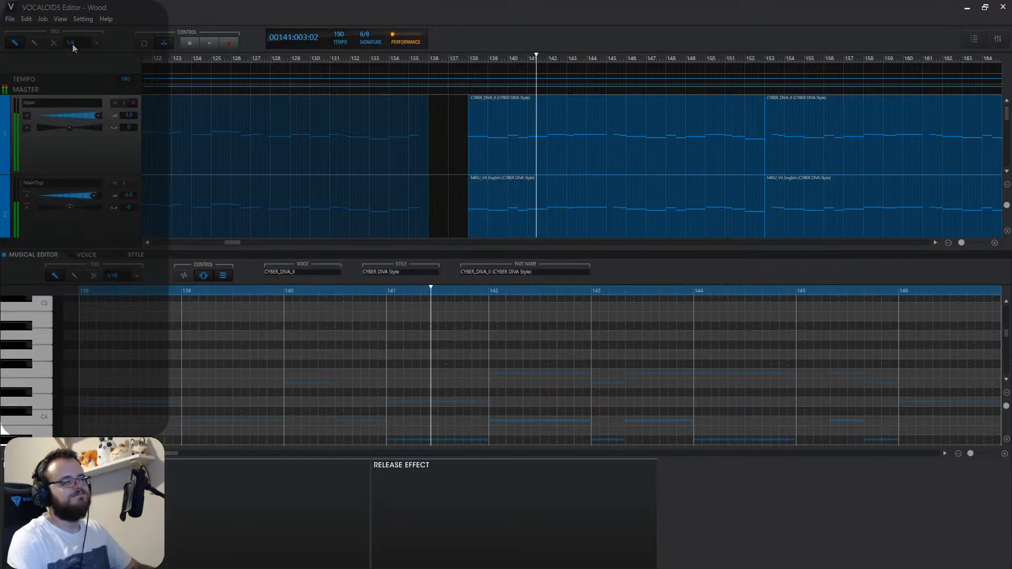
Export a multichannel audio mixdown of the vocals to the Wood project's Vocals folder, overwriting the existing files.
{"action": "left_click", "coordinate": [9, 20]}
{"action": "left_click", "coordinate": [33, 114]}
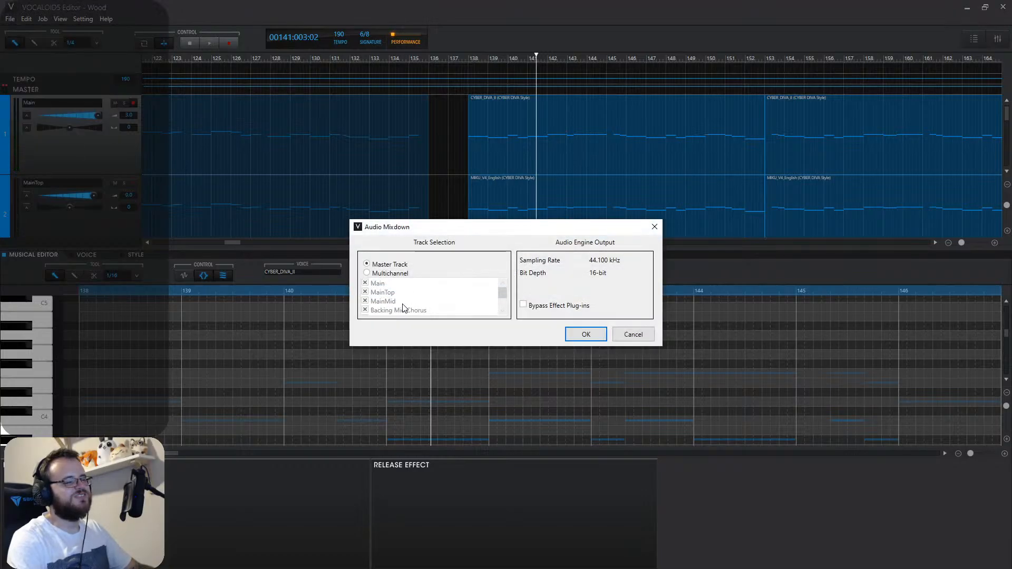
{"action": "left_click", "coordinate": [604, 336]}
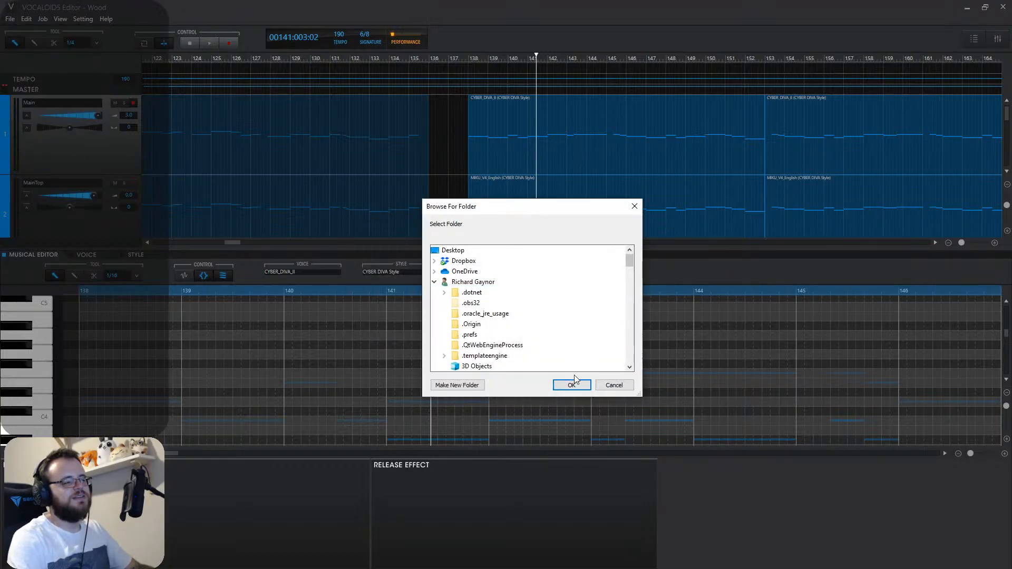
{"action": "scroll", "coordinate": [531, 316], "scroll_direction": "down", "scroll_amount": 10}
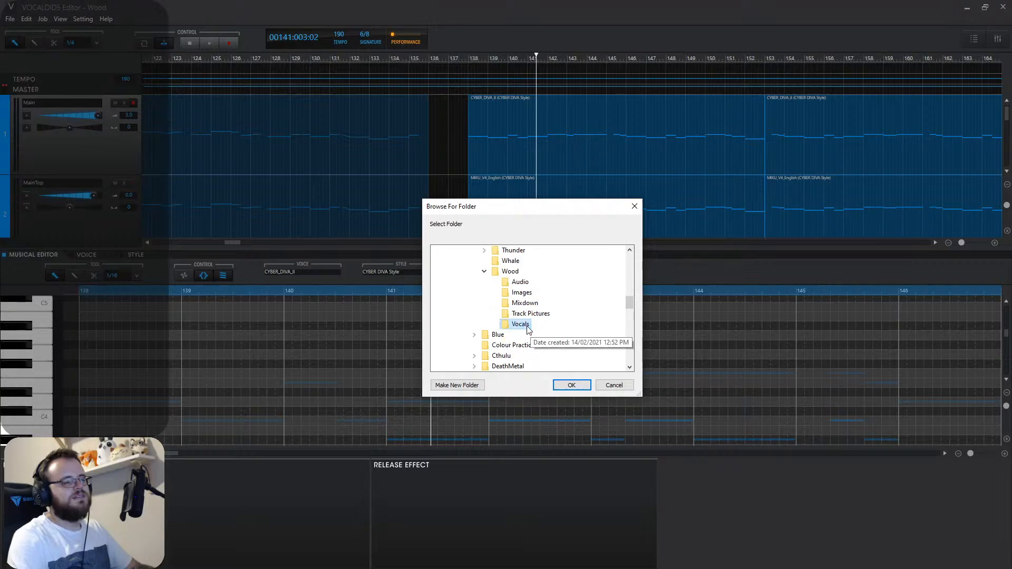
{"action": "left_click", "coordinate": [568, 387]}
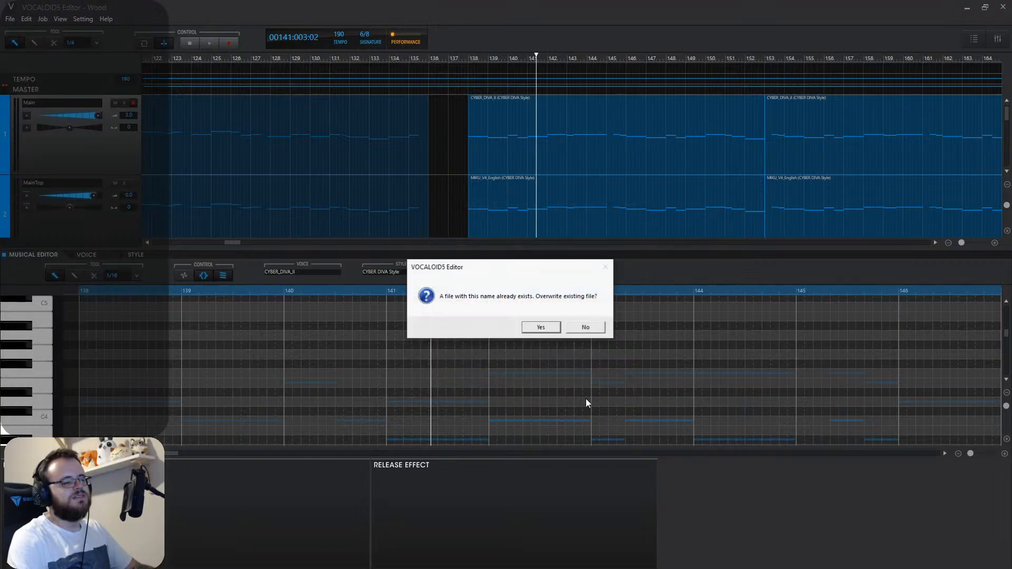
{"action": "left_click", "coordinate": [538, 328]}
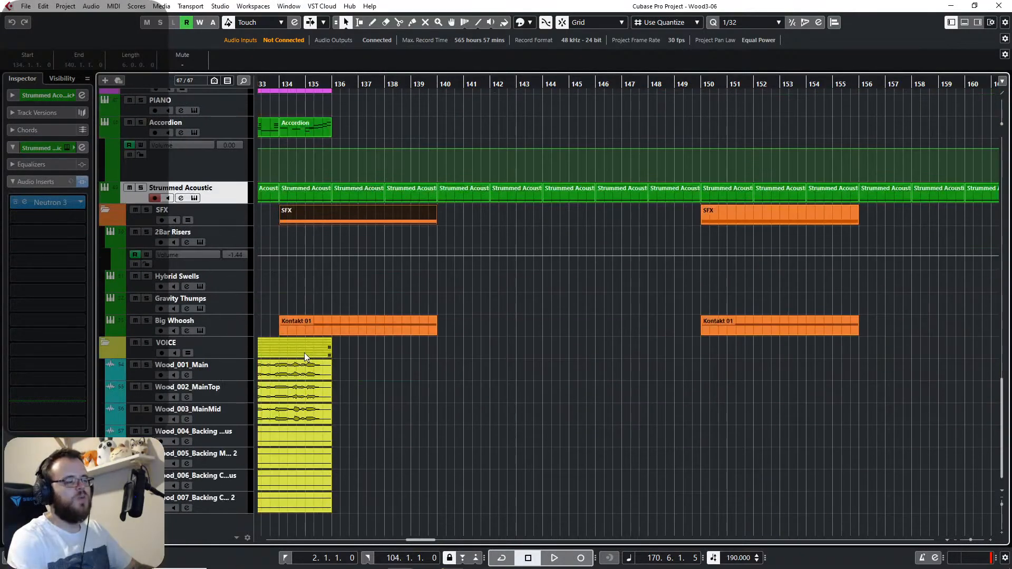
Back in Cubase, delete the old vocal audio from all VOICE folder tracks and return to the project start.
{"action": "left_click", "coordinate": [305, 352]}
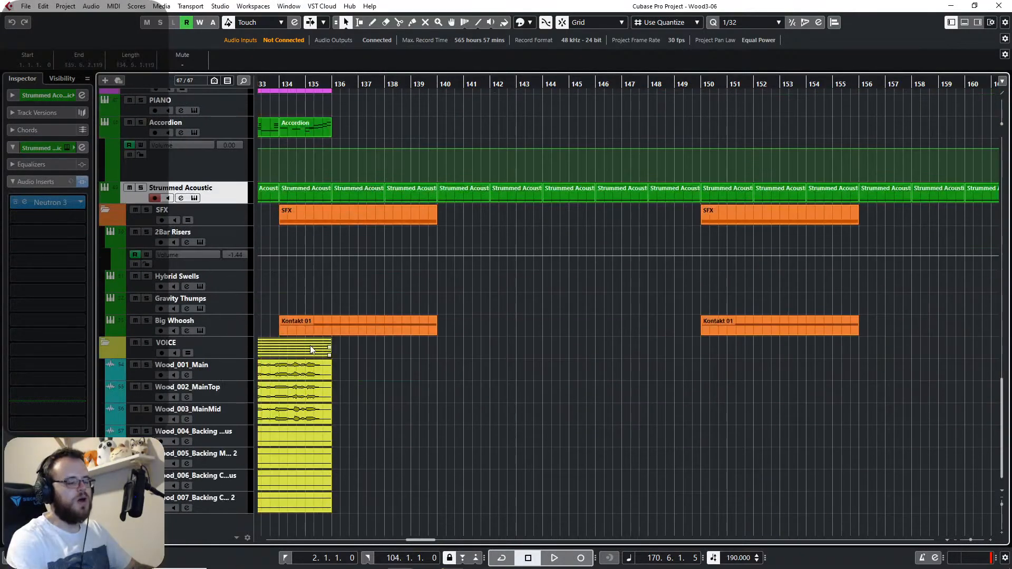
{"action": "key", "text": "Delete"}
{"action": "key", "text": "Home"}
Open the Pool, move all seven unused Wood vocal files to its Trash, and erase them from the hard disk.
{"action": "key", "text": "ctrl+p"}
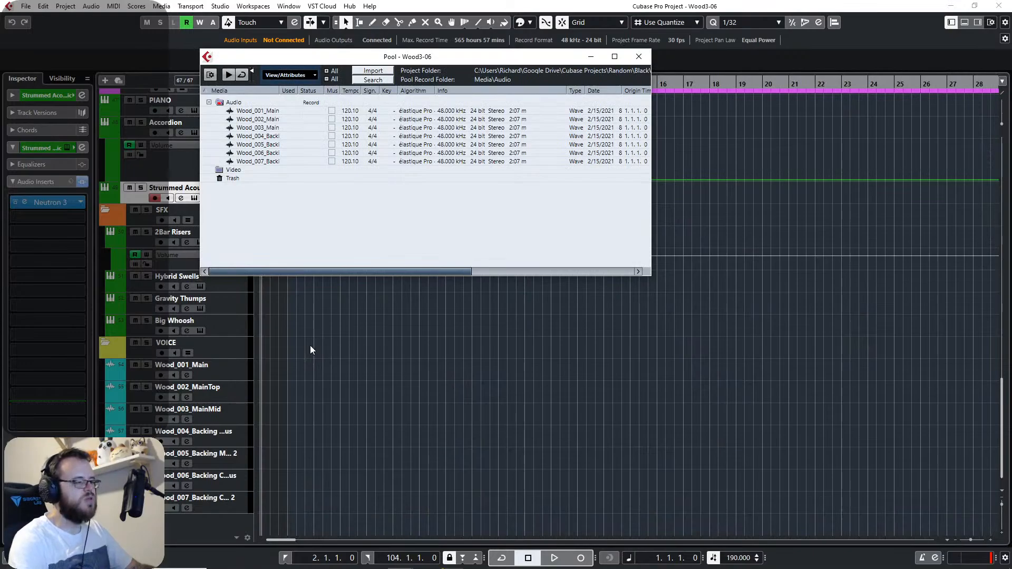
{"action": "left_click", "coordinate": [256, 111]}
{"action": "left_click", "coordinate": [253, 161], "text": "shift"}
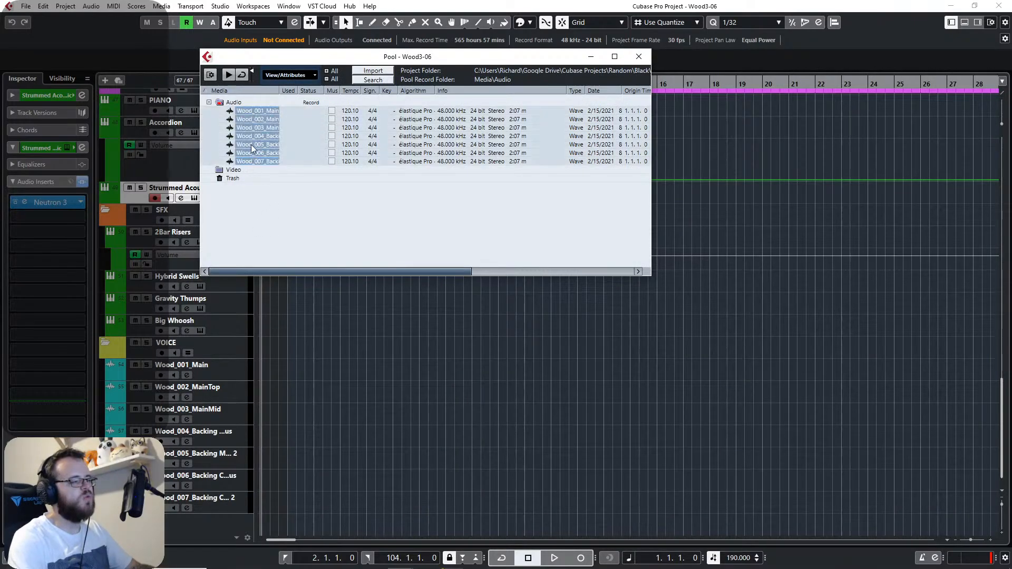
{"action": "left_click_drag", "start_coordinate": [253, 162], "coordinate": [232, 178]}
{"action": "right_click", "coordinate": [238, 178]}
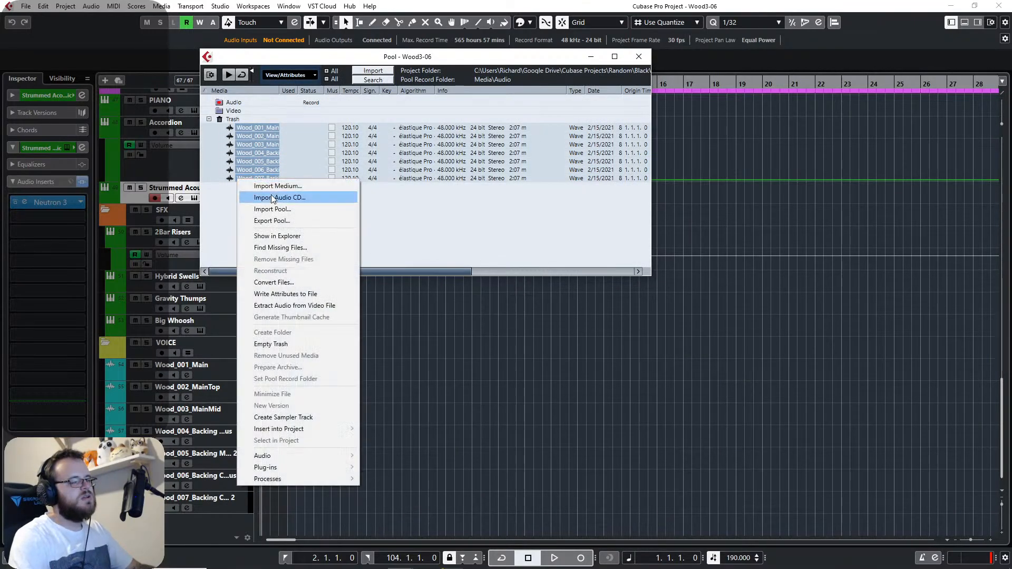
{"action": "left_click", "coordinate": [271, 344]}
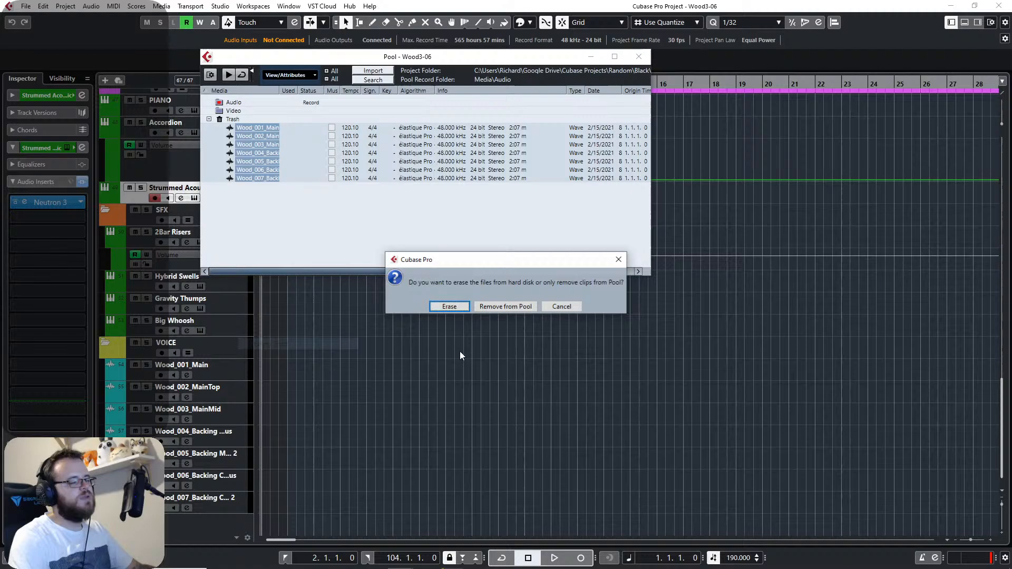
{"action": "left_click", "coordinate": [450, 306]}
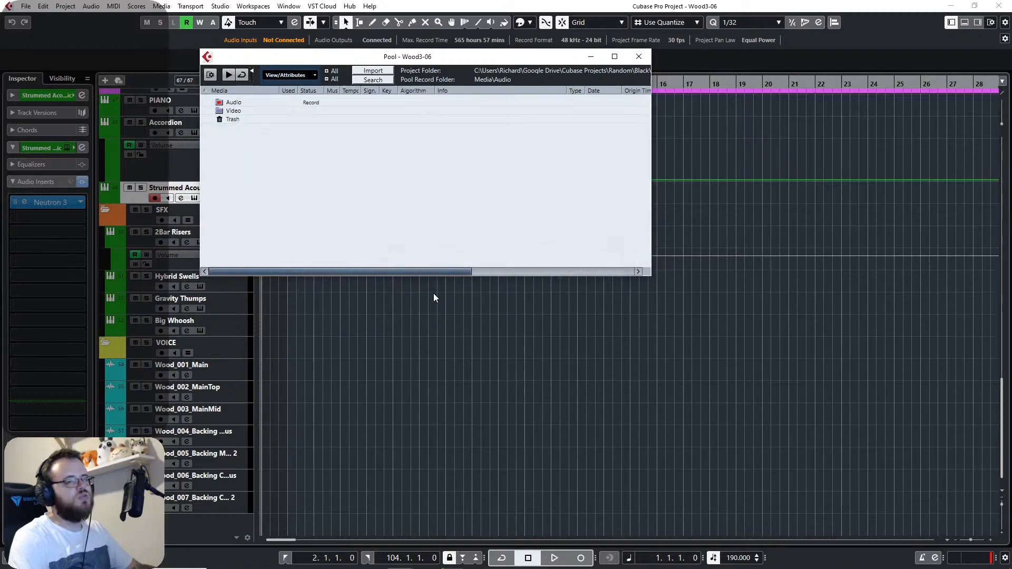
{"action": "left_click", "coordinate": [593, 60]}
Import the newly exported vocal files onto the VOICE tracks at the project start, copying them to the project folder with conversion if needed.
{"action": "left_click", "coordinate": [271, 559]}
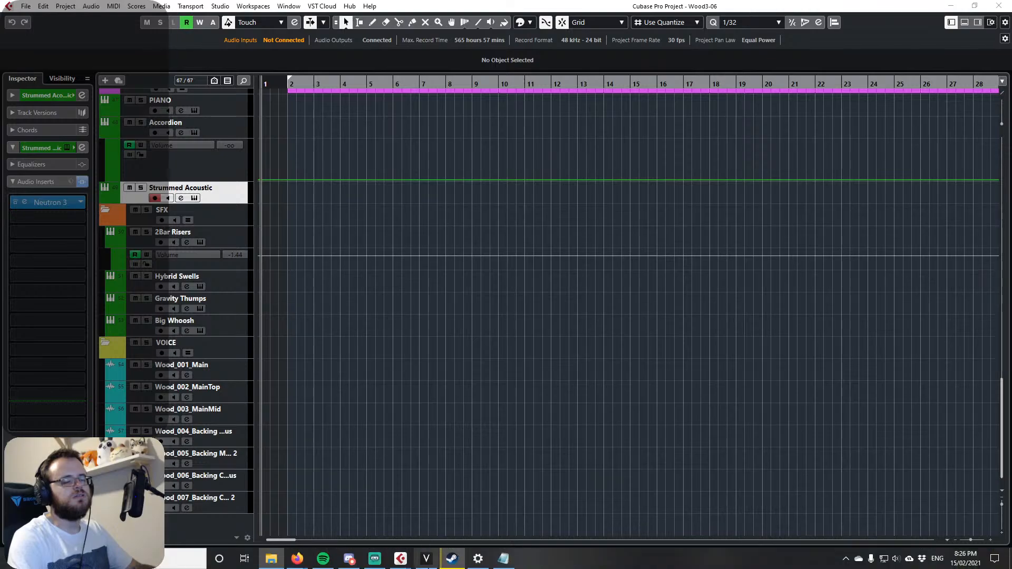
{"action": "left_click", "coordinate": [428, 559]}
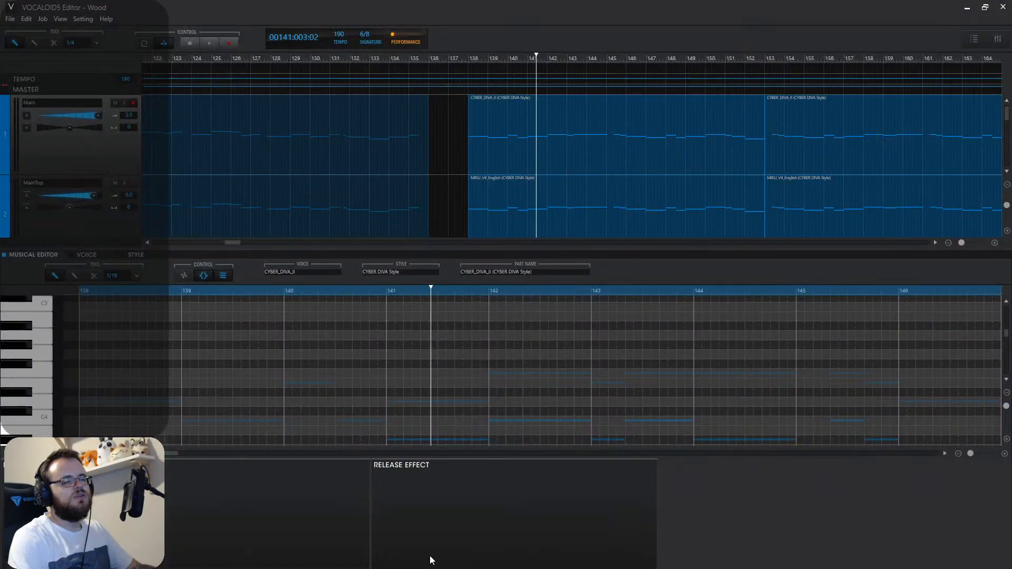
{"action": "left_click", "coordinate": [966, 8]}
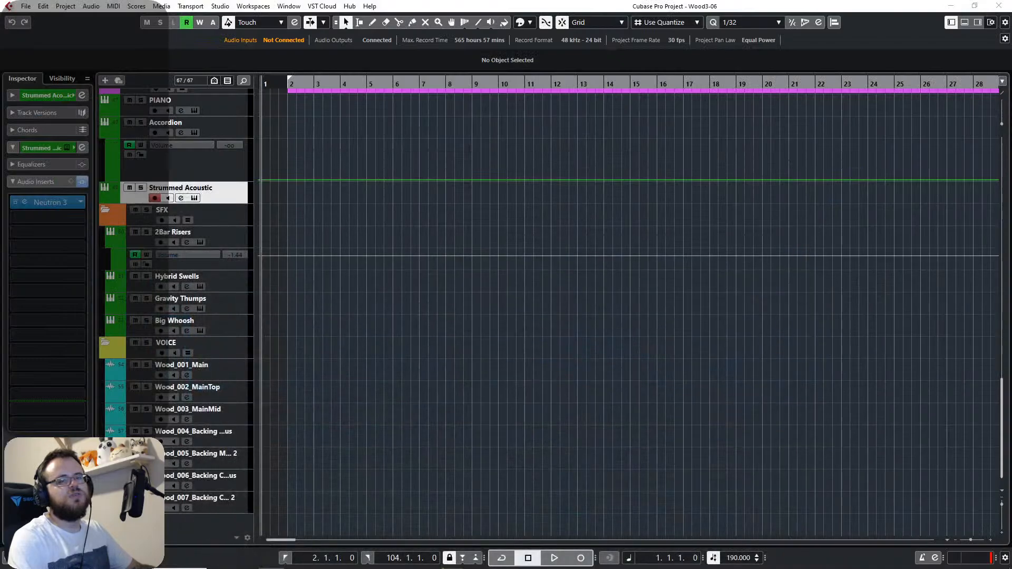
{"action": "left_click_drag", "start_coordinate": [264, 345], "coordinate": [262, 366]}
{"action": "left_click", "coordinate": [516, 309]}
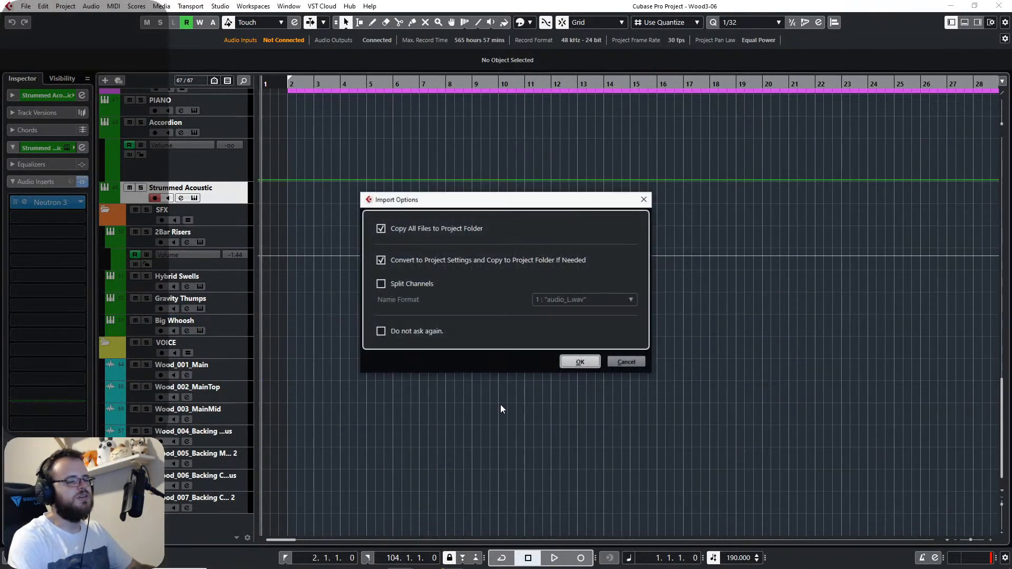
{"action": "left_click", "coordinate": [578, 362]}
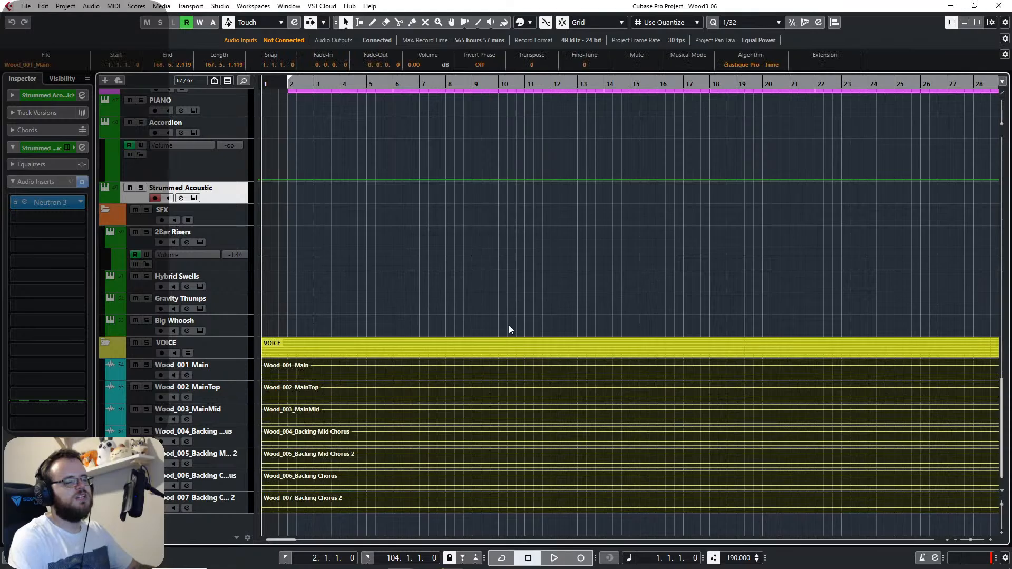
Inspect the imported vocals across the arrangement and play the song from about bar 102.
{"action": "scroll", "coordinate": [508, 324], "scroll_direction": "down", "scroll_amount": 5}
{"action": "scroll", "coordinate": [543, 314], "scroll_direction": "right", "scroll_amount": 5}
{"action": "scroll", "coordinate": [470, 282], "scroll_direction": "up", "scroll_amount": 2}
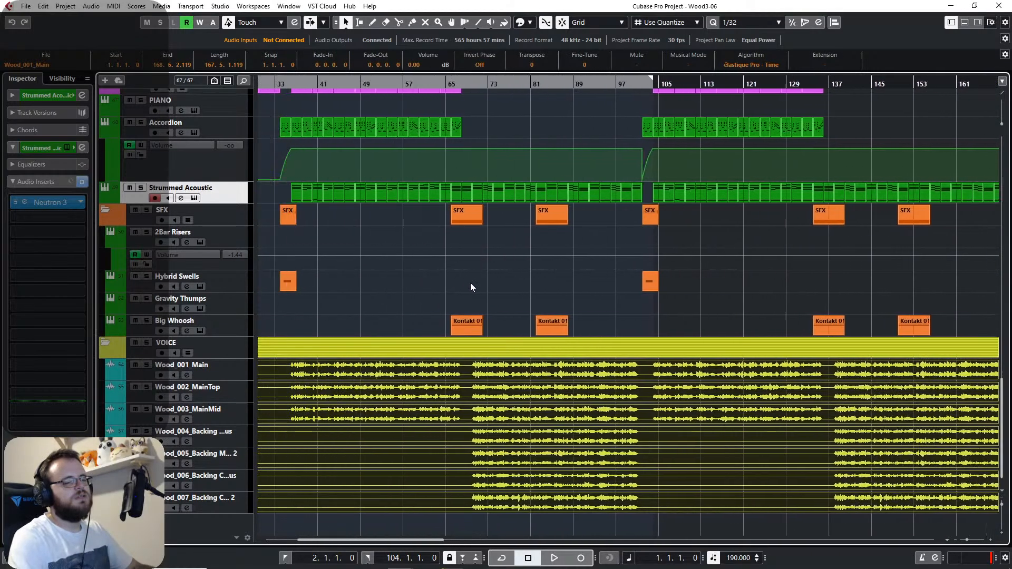
{"action": "scroll", "coordinate": [348, 271], "scroll_direction": "down", "scroll_amount": 2}
{"action": "left_click", "coordinate": [548, 84]}
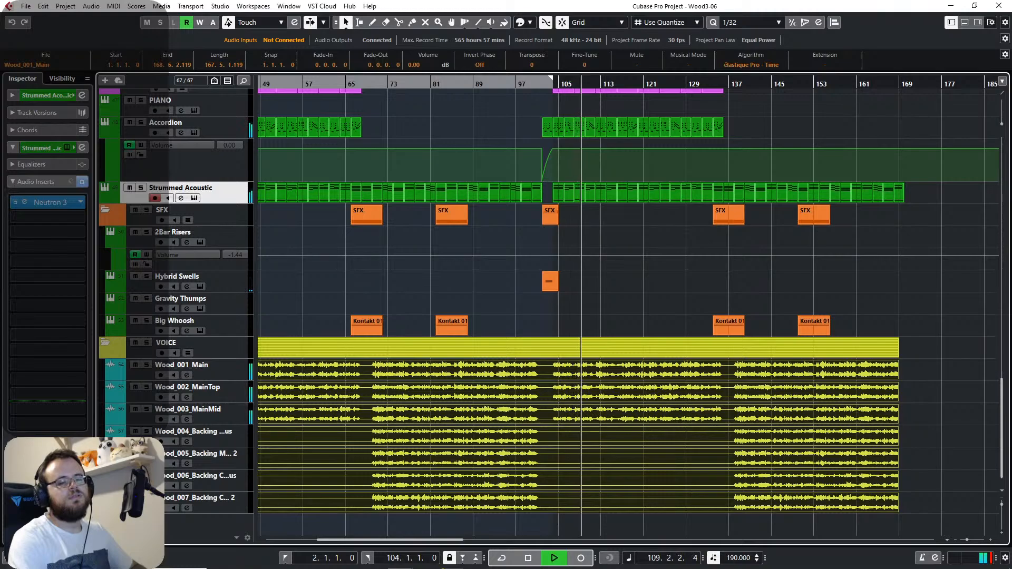
In Notepad's Lyrics.txt, copy the "Cannon fire light up the ocean red" verse and paste it as a new final verse.
{"action": "key", "text": "alt+Tab"}
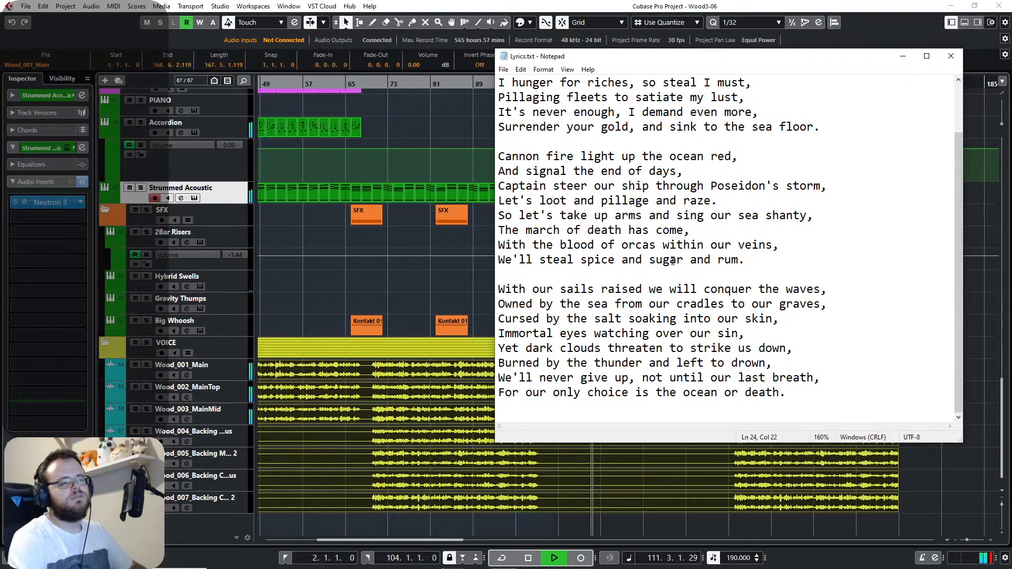
{"action": "left_click_drag", "start_coordinate": [744, 259], "coordinate": [487, 150]}
{"action": "key", "text": "ctrl+c"}
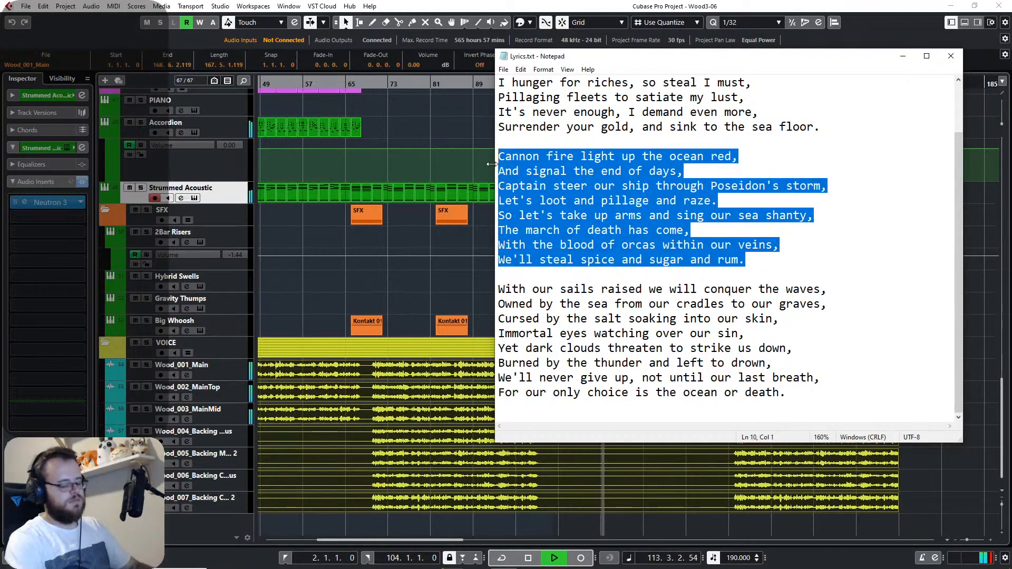
{"action": "left_click", "coordinate": [810, 412]}
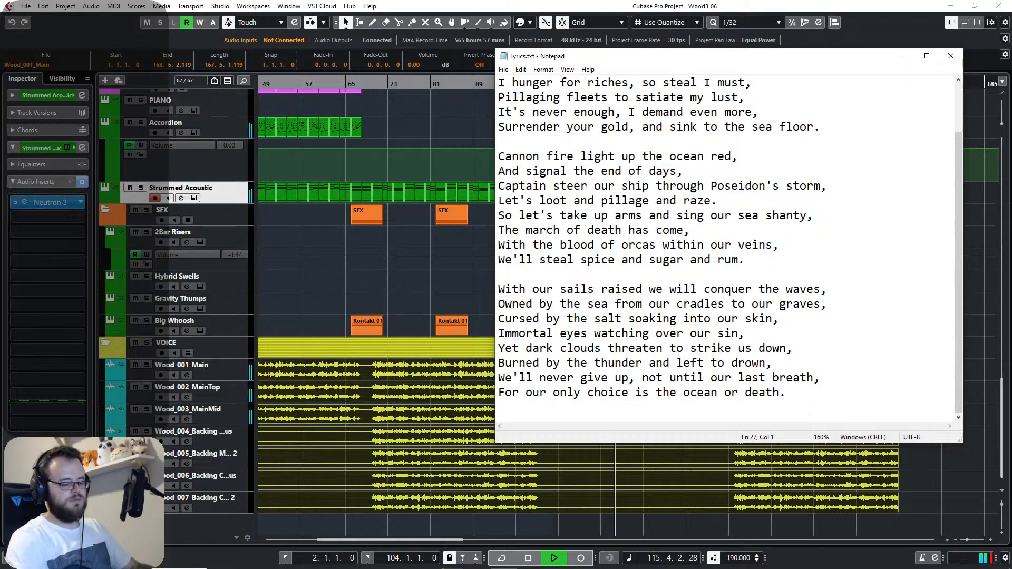
{"action": "key", "text": "Return"}
{"action": "key", "text": "ctrl+v"}
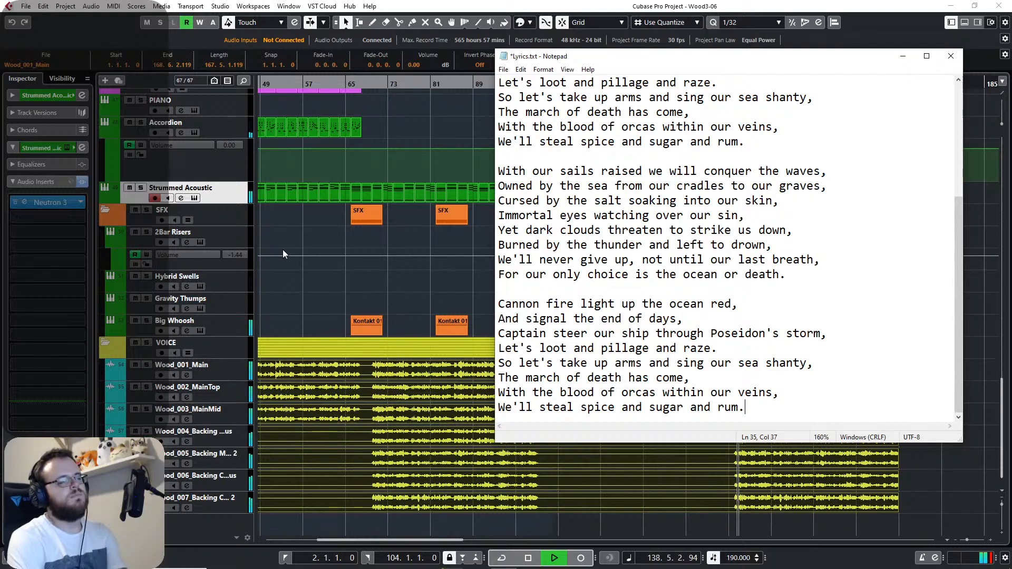
Back in Cubase, open Nectar 3 on the Voice FX channel, check its Compressor 1, and raise the output gain to 2.4 dB.
{"action": "scroll", "coordinate": [199, 266], "scroll_direction": "up", "scroll_amount": 10}
{"action": "scroll", "coordinate": [142, 253], "scroll_direction": "up", "scroll_amount": 4}
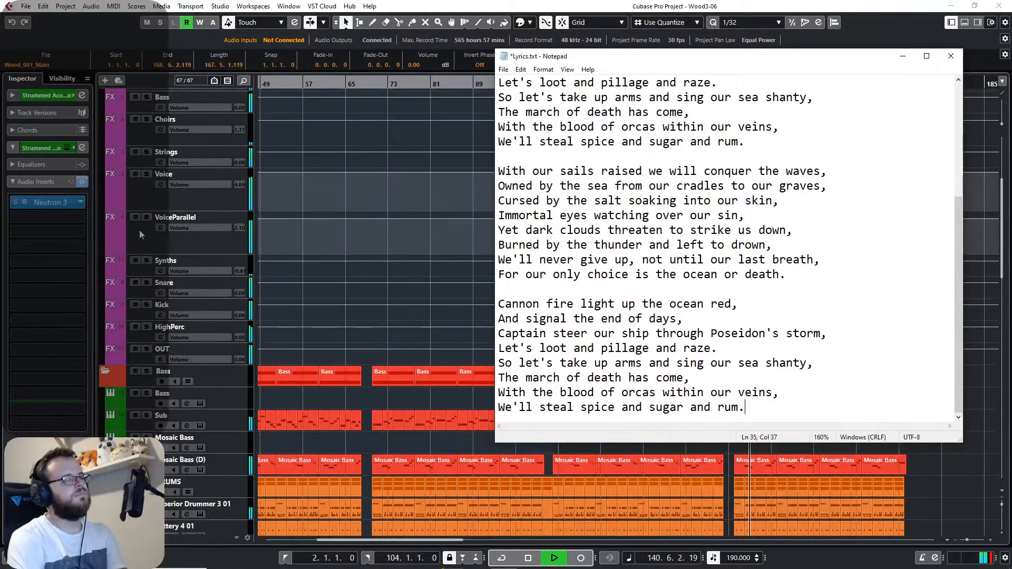
{"action": "left_click", "coordinate": [150, 188]}
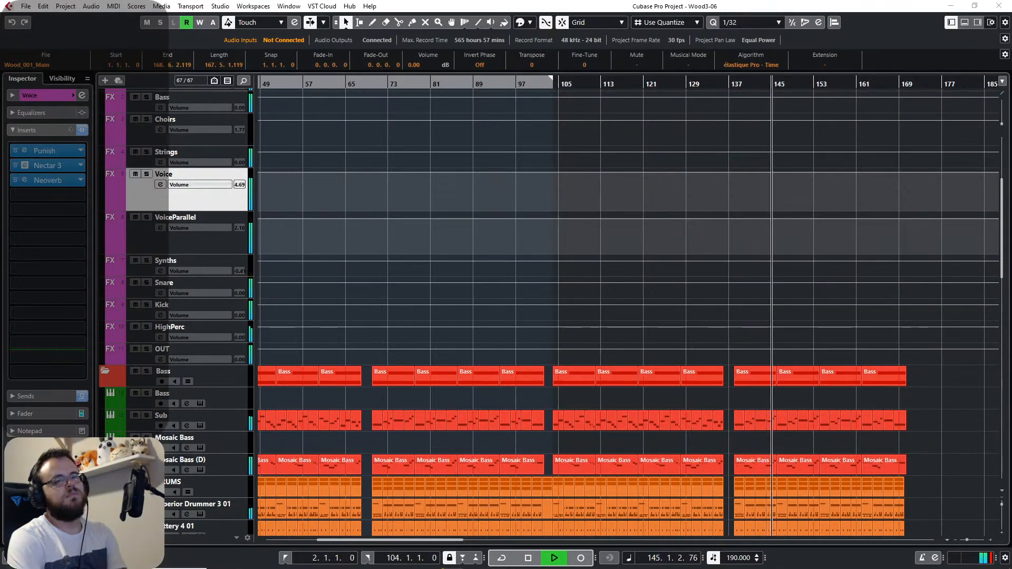
{"action": "left_click", "coordinate": [47, 165]}
{"action": "left_click_drag", "start_coordinate": [325, 70], "coordinate": [321, 86]}
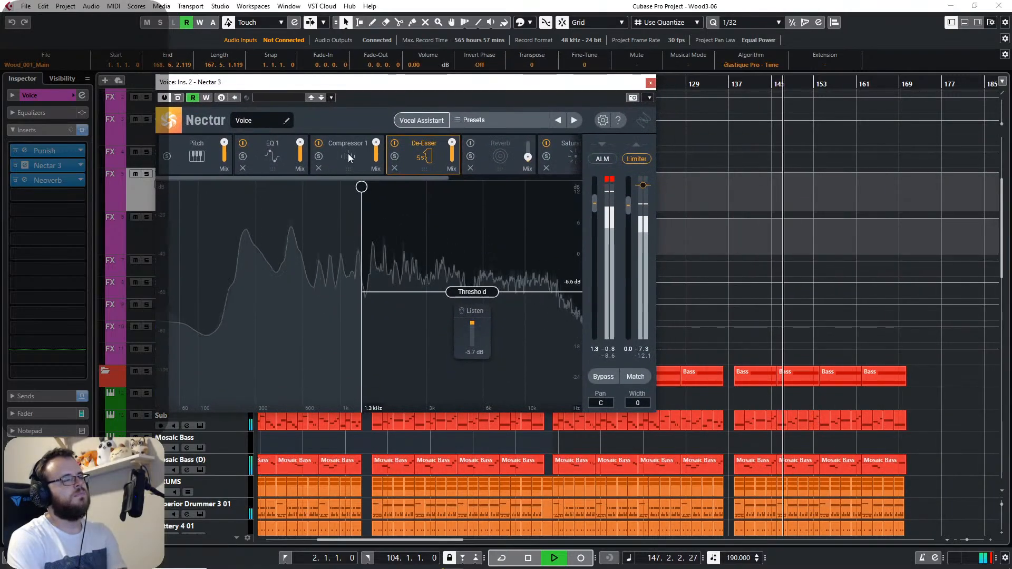
{"action": "left_click", "coordinate": [340, 153]}
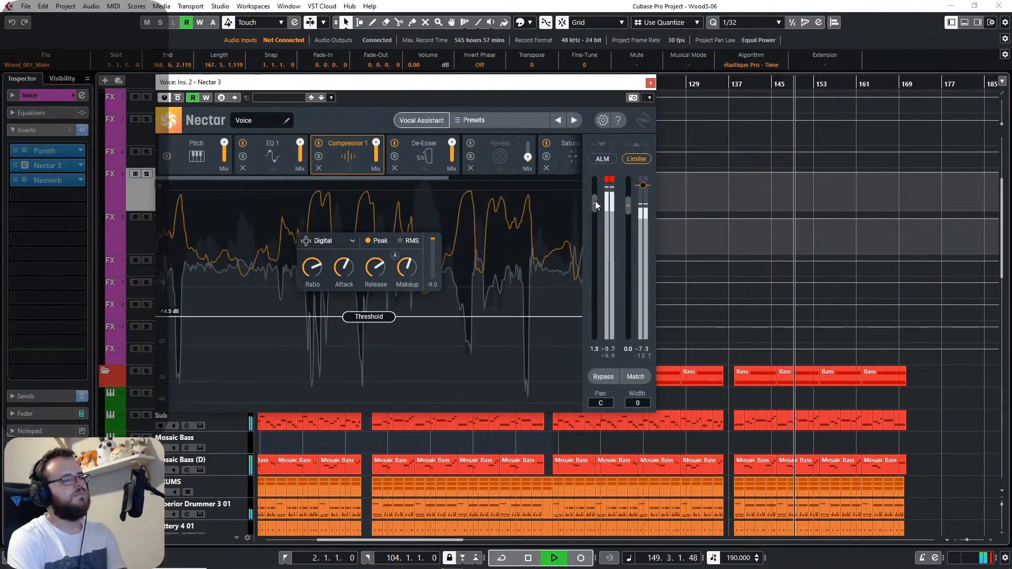
{"action": "left_click_drag", "start_coordinate": [629, 203], "coordinate": [630, 199]}
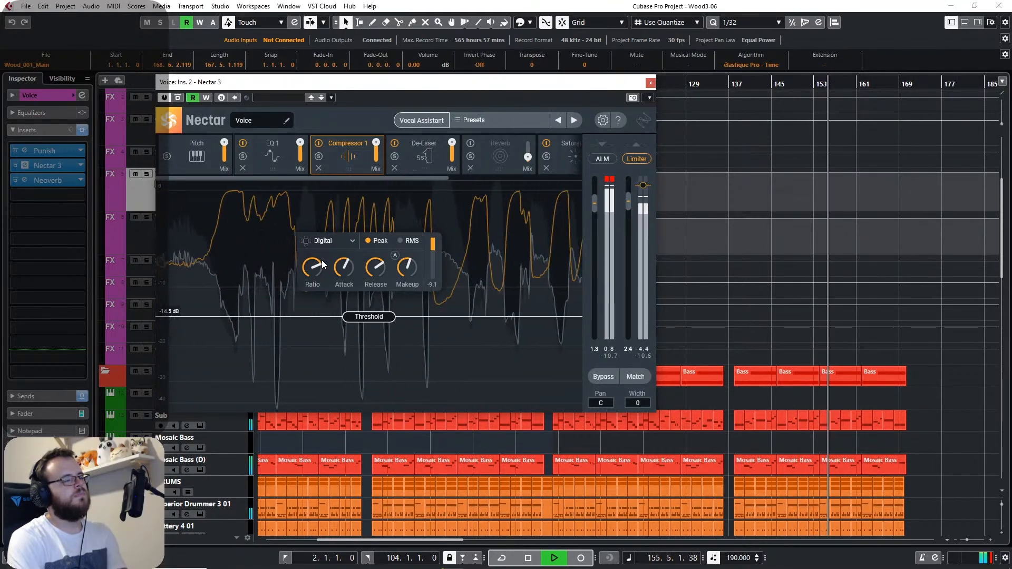
{"action": "left_click", "coordinate": [321, 241]}
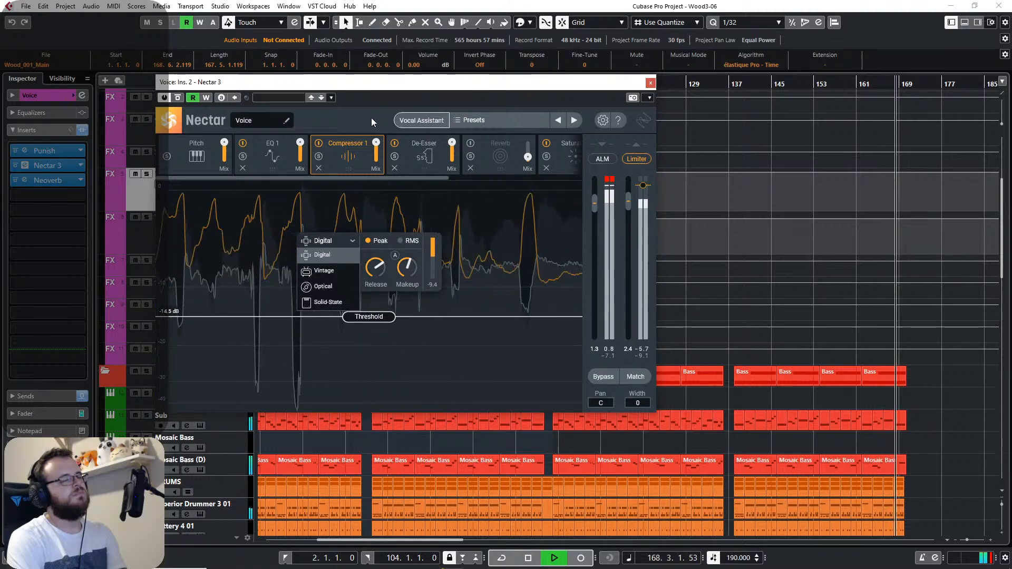
{"action": "left_click_drag", "start_coordinate": [451, 85], "coordinate": [451, 286]}
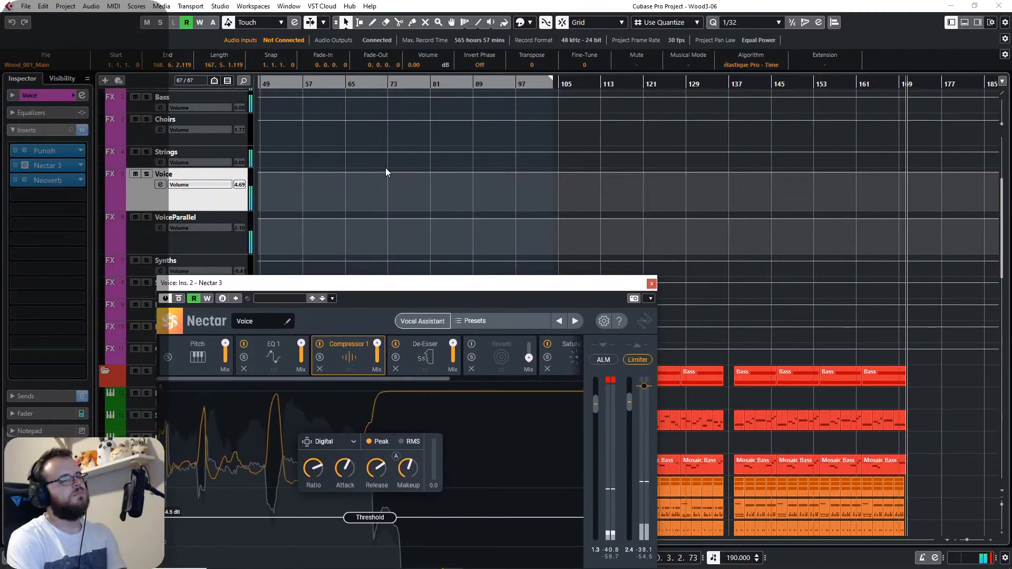
Restart playback from about bar 17 and raise the output gain of Nectar 3 on the VoiceParallel channel to 2.9 dB.
{"action": "left_click", "coordinate": [387, 172]}
{"action": "key", "text": "KP_Decimal"}
{"action": "scroll", "coordinate": [387, 172], "scroll_direction": "down", "scroll_amount": 1}
{"action": "left_click", "coordinate": [353, 85]}
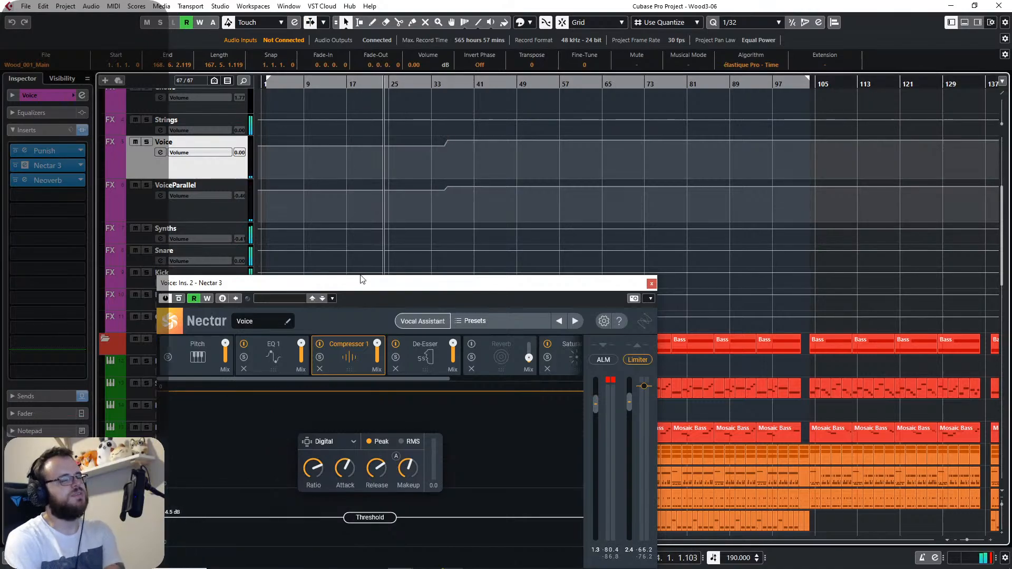
{"action": "left_click_drag", "start_coordinate": [361, 283], "coordinate": [451, 108]}
{"action": "left_click", "coordinate": [150, 205]}
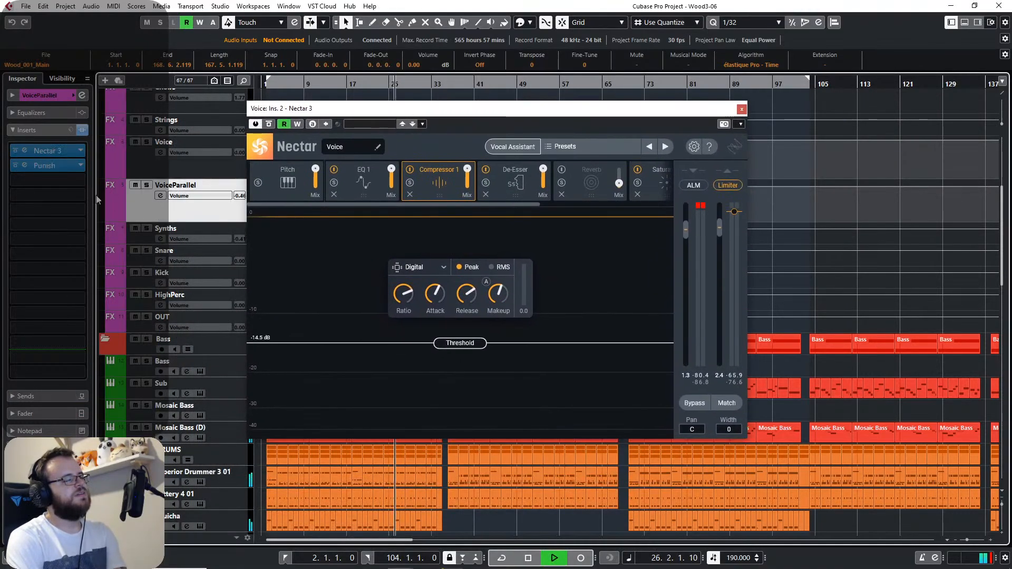
{"action": "left_click", "coordinate": [49, 152]}
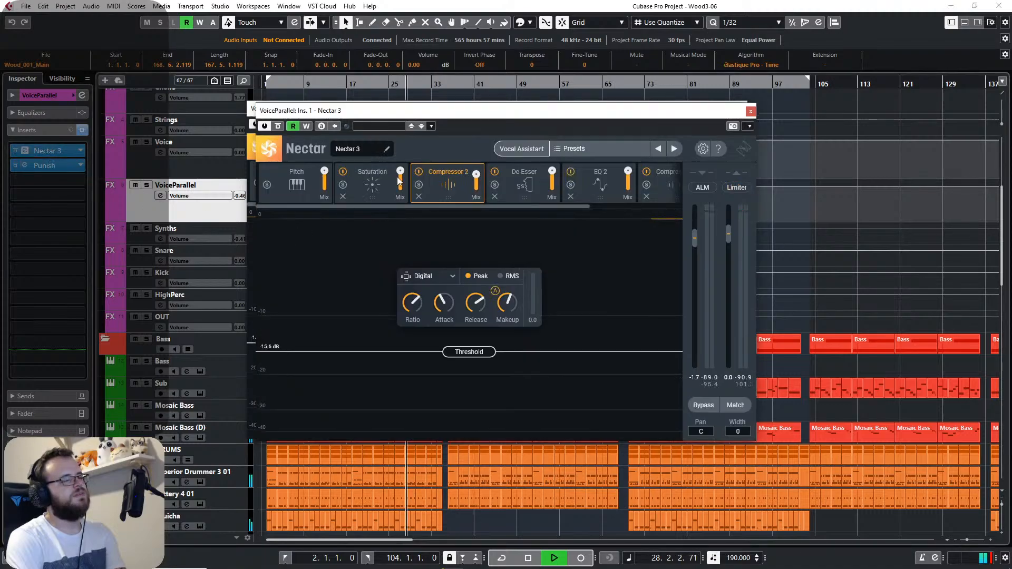
{"action": "left_click_drag", "start_coordinate": [728, 233], "coordinate": [729, 226]}
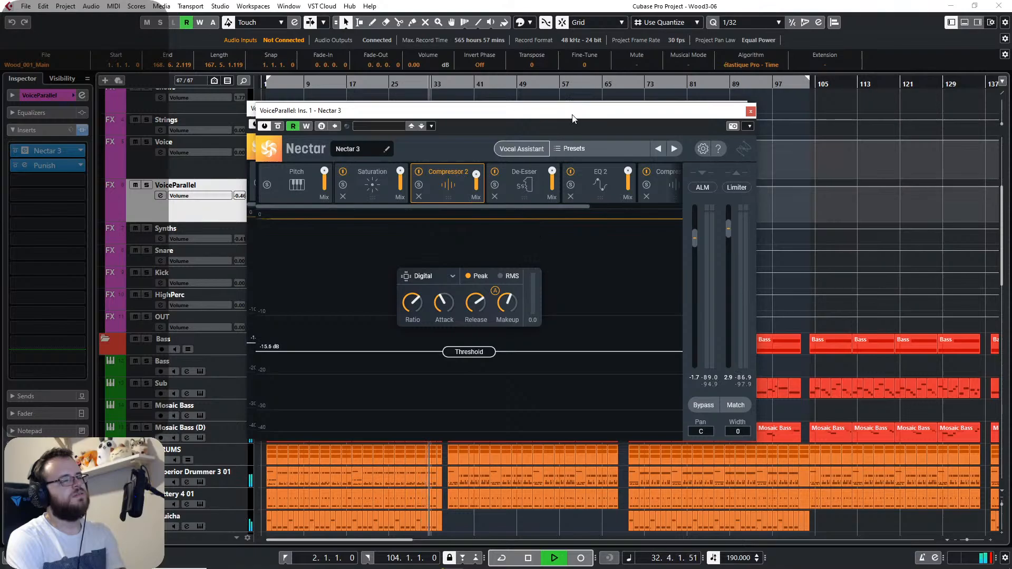
Remove the Reverb module from Nectar 3 on the Voice channel and show its Saturation module.
{"action": "left_click_drag", "start_coordinate": [574, 120], "coordinate": [535, 198]}
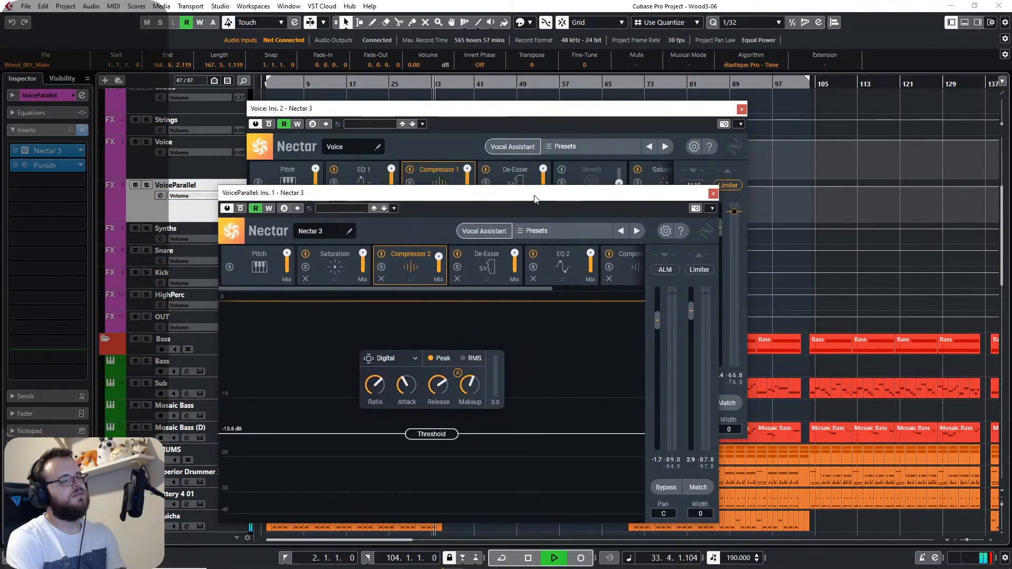
{"action": "left_click", "coordinate": [557, 116]}
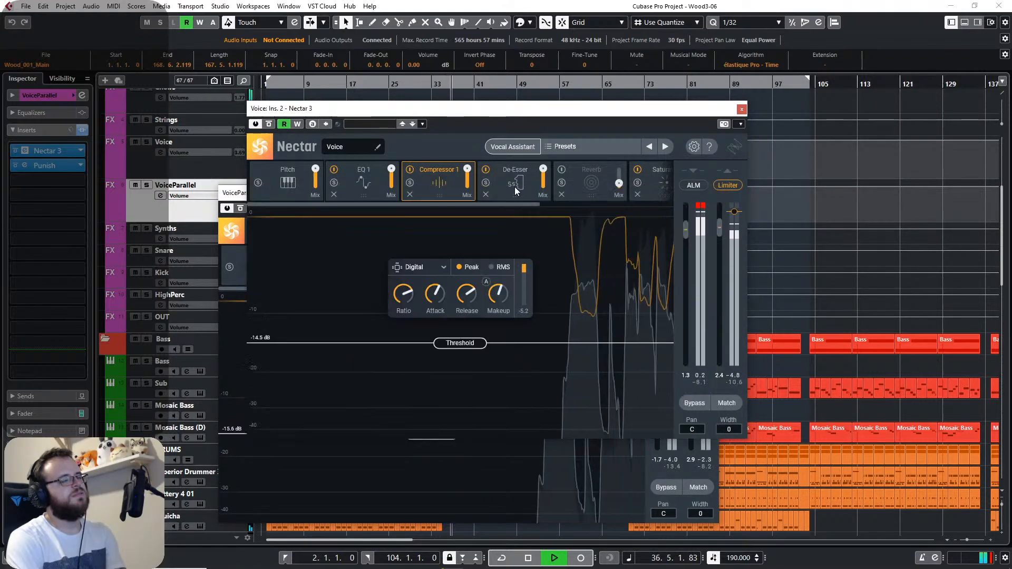
{"action": "left_click", "coordinate": [562, 194]}
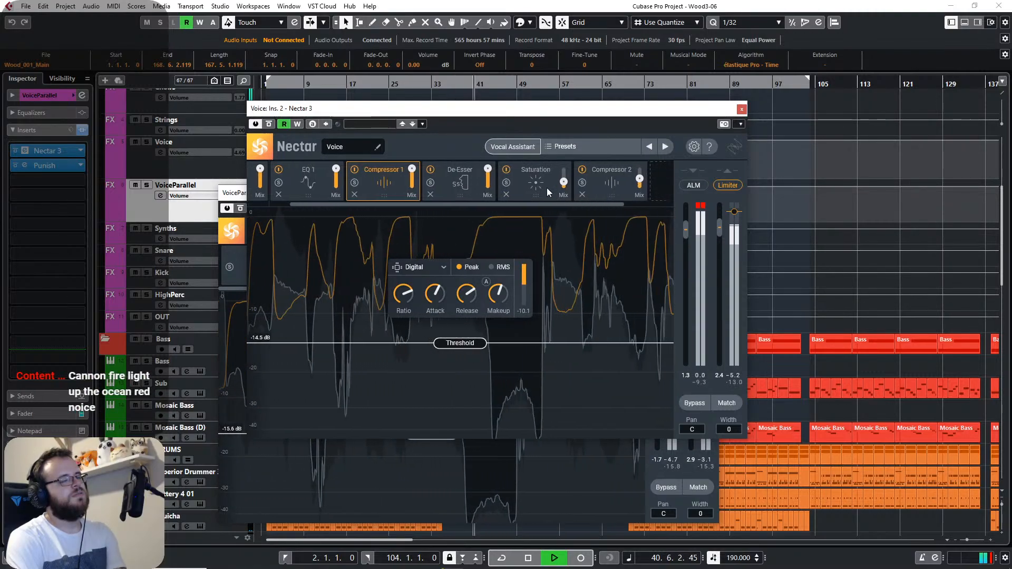
{"action": "left_click", "coordinate": [546, 187]}
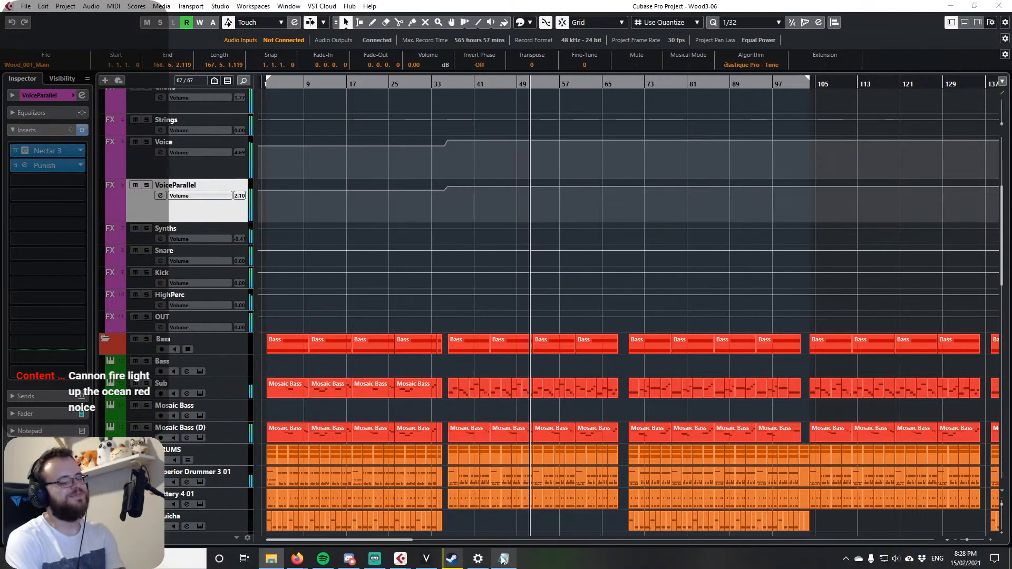
Follow the lyrics in Notepad while the song plays, and bring up VoiceParallel's Nectar 3 in Cubase to check its levels.
{"action": "left_click", "coordinate": [503, 559]}
{"action": "scroll", "coordinate": [619, 293], "scroll_direction": "up", "scroll_amount": 4}
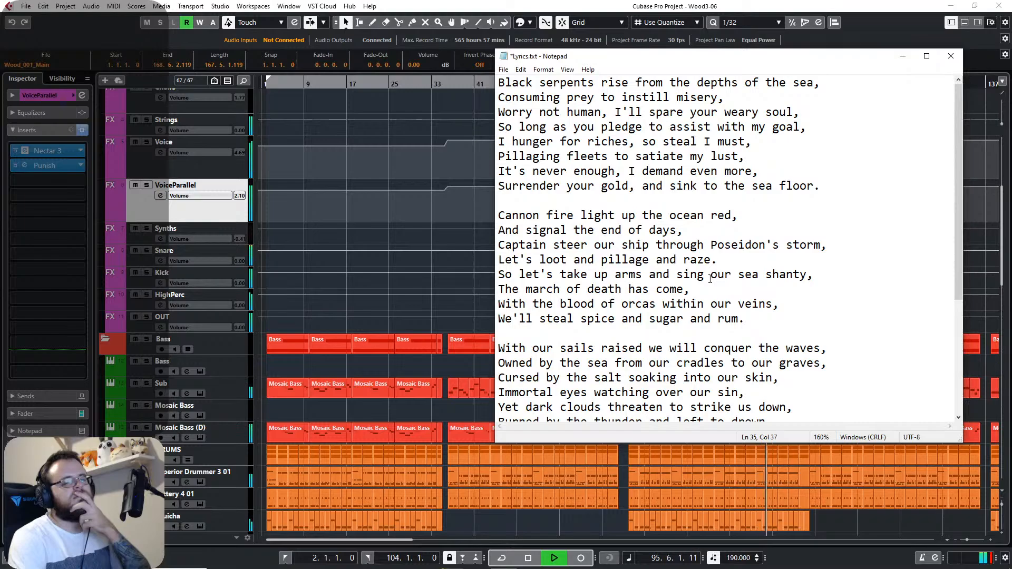
{"action": "scroll", "coordinate": [710, 279], "scroll_direction": "down", "scroll_amount": 3}
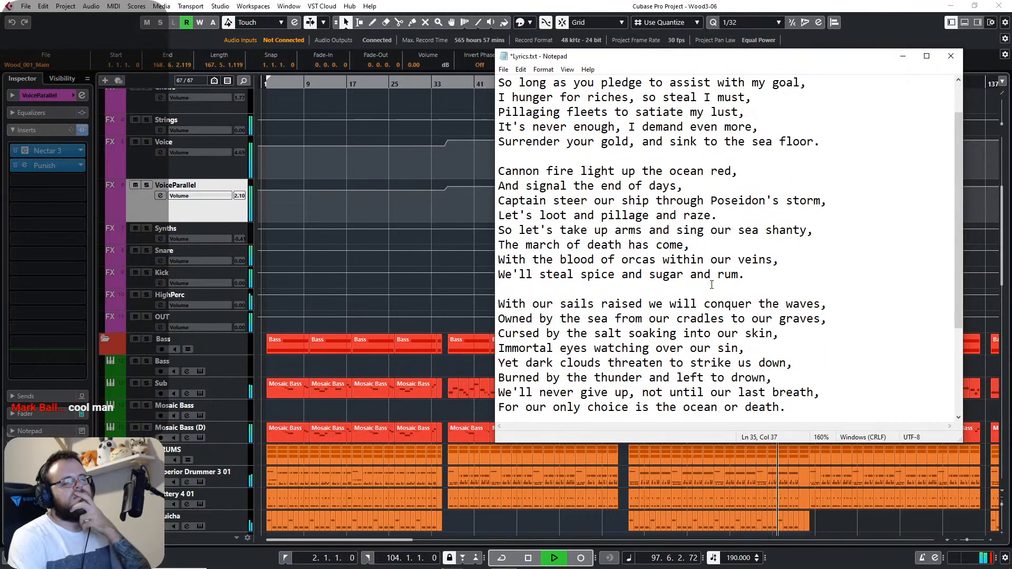
{"action": "scroll", "coordinate": [712, 286], "scroll_direction": "down", "scroll_amount": 1}
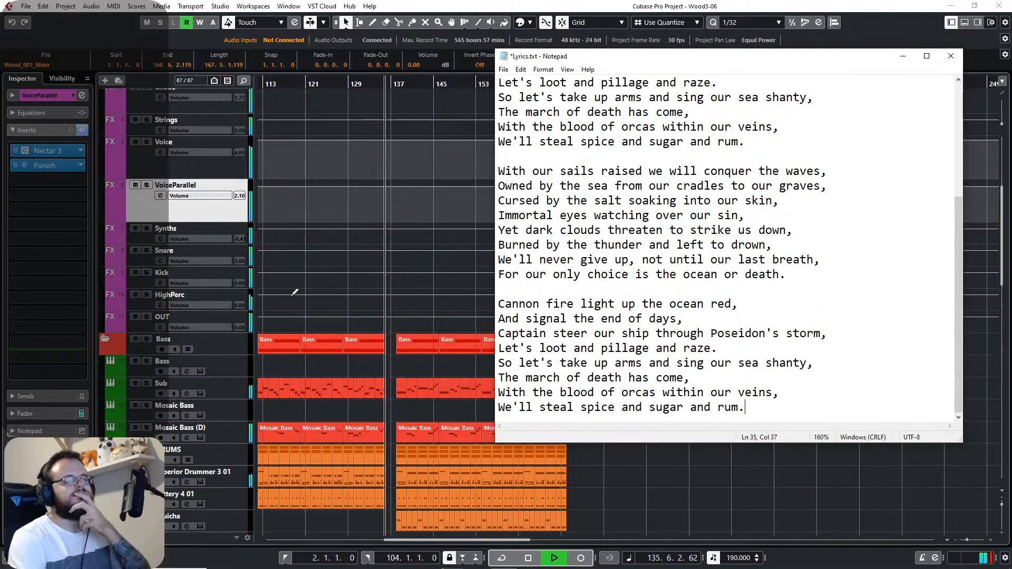
{"action": "left_click", "coordinate": [53, 150]}
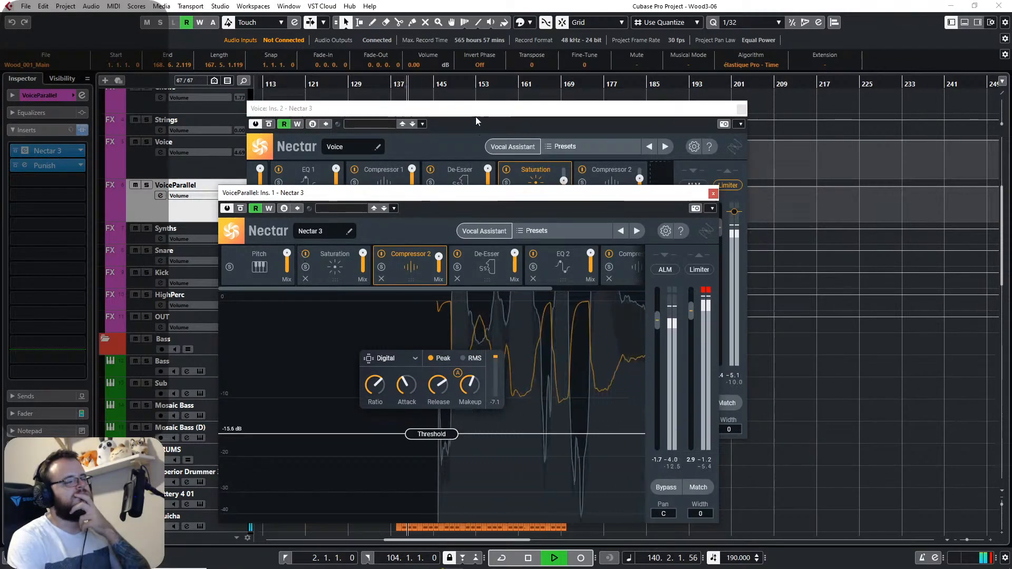
Inspect the EQ 1, Pitch and Compressor 1 modules of Nectar 3 on the Voice channel during playback.
{"action": "left_click", "coordinate": [475, 117]}
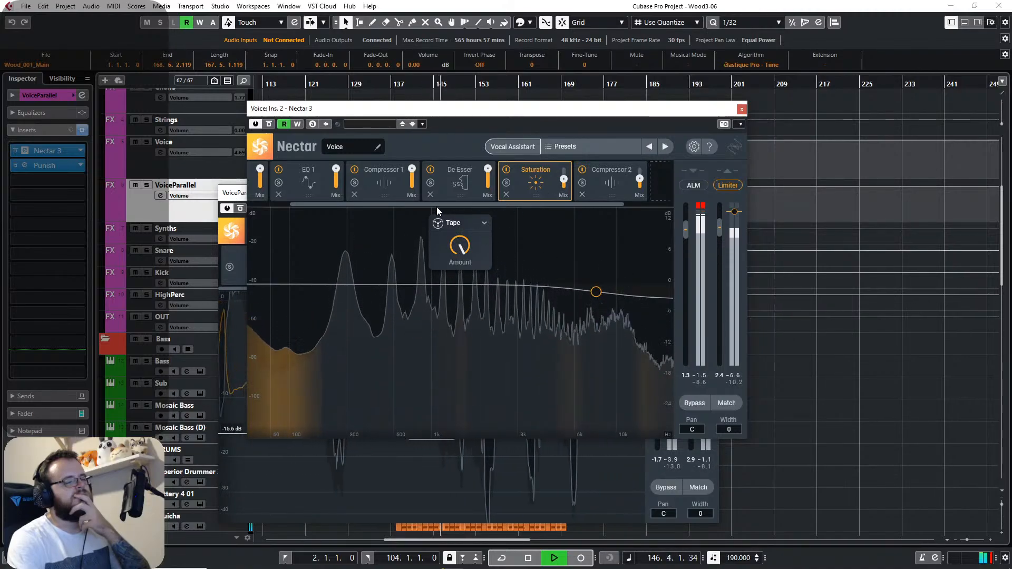
{"action": "left_click", "coordinate": [292, 182]}
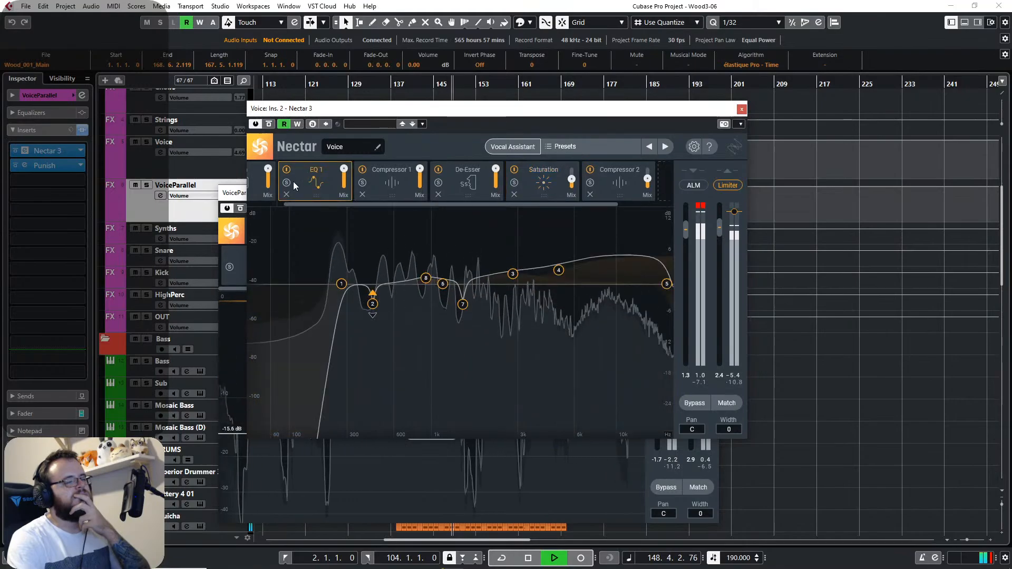
{"action": "left_click", "coordinate": [257, 186]}
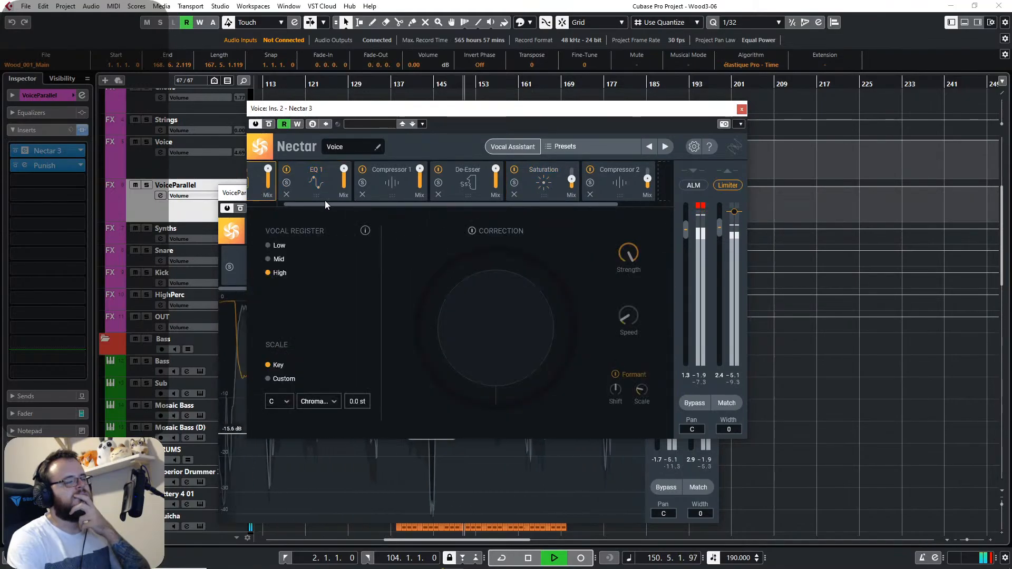
{"action": "left_click_drag", "start_coordinate": [325, 204], "coordinate": [285, 204]}
{"action": "left_click", "coordinate": [413, 185]}
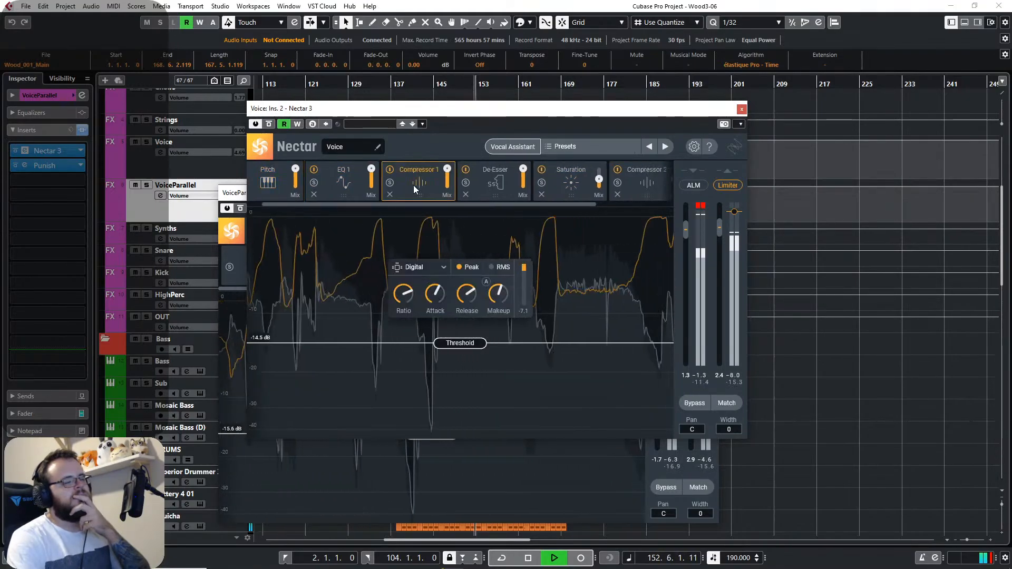
Inspect VoiceParallel's Nectar 3 during playback, viewing its EQ 2, both compressors and the Saturation module.
{"action": "left_click", "coordinate": [385, 460]}
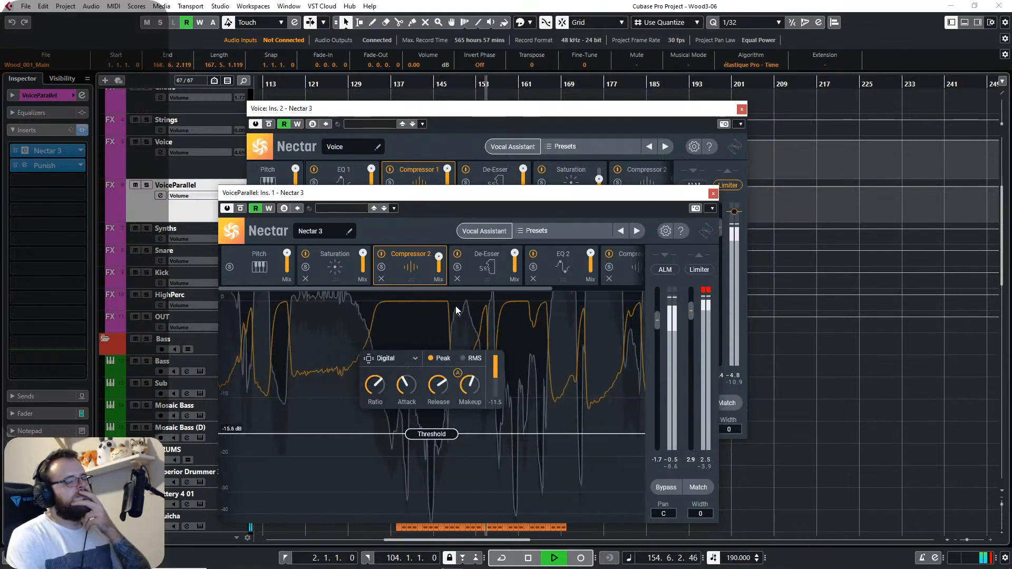
{"action": "left_click", "coordinate": [561, 263]}
{"action": "left_click", "coordinate": [627, 265]}
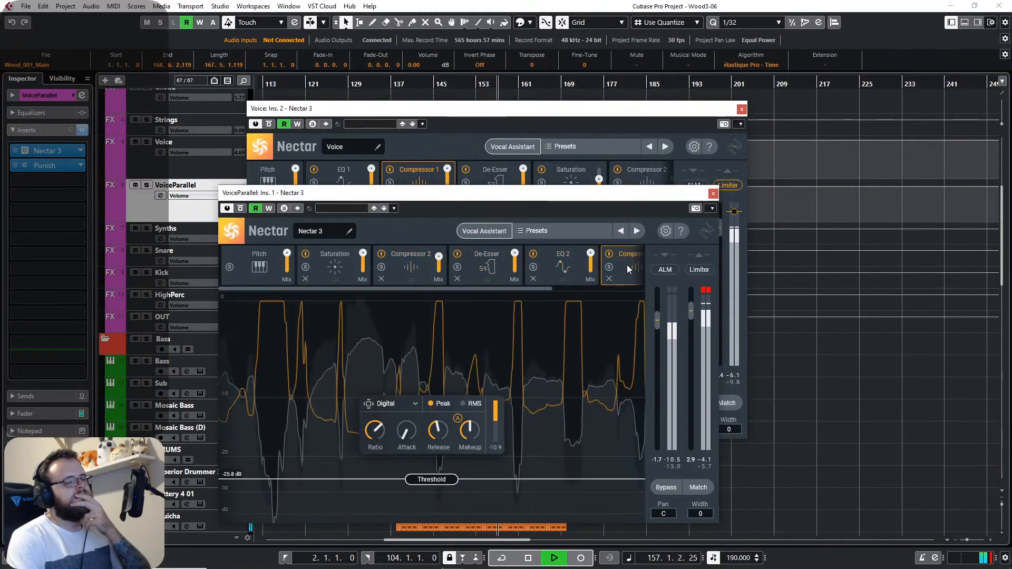
{"action": "left_click_drag", "start_coordinate": [476, 287], "coordinate": [387, 290]}
{"action": "left_click", "coordinate": [340, 270]}
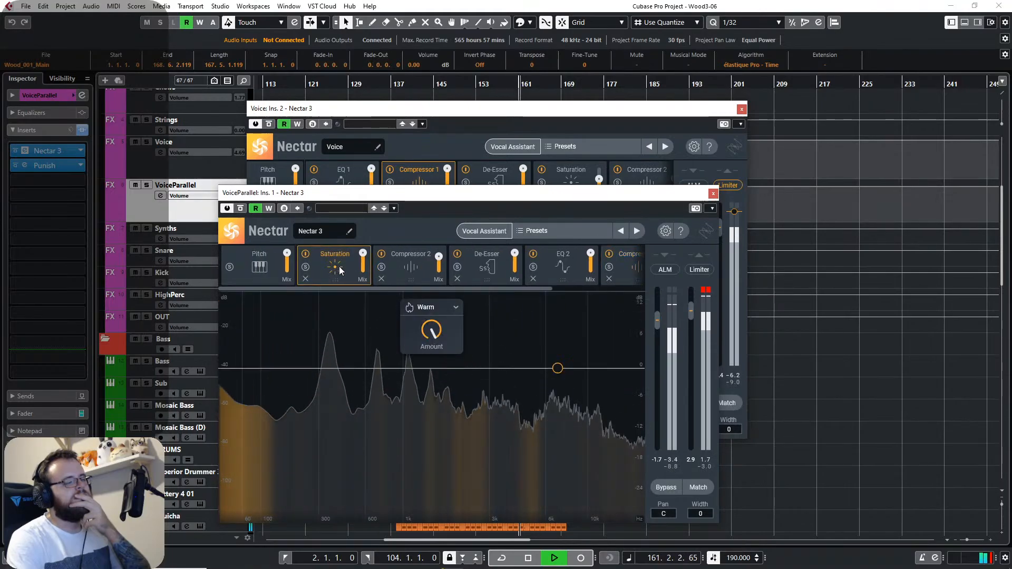
{"action": "left_click", "coordinate": [408, 266]}
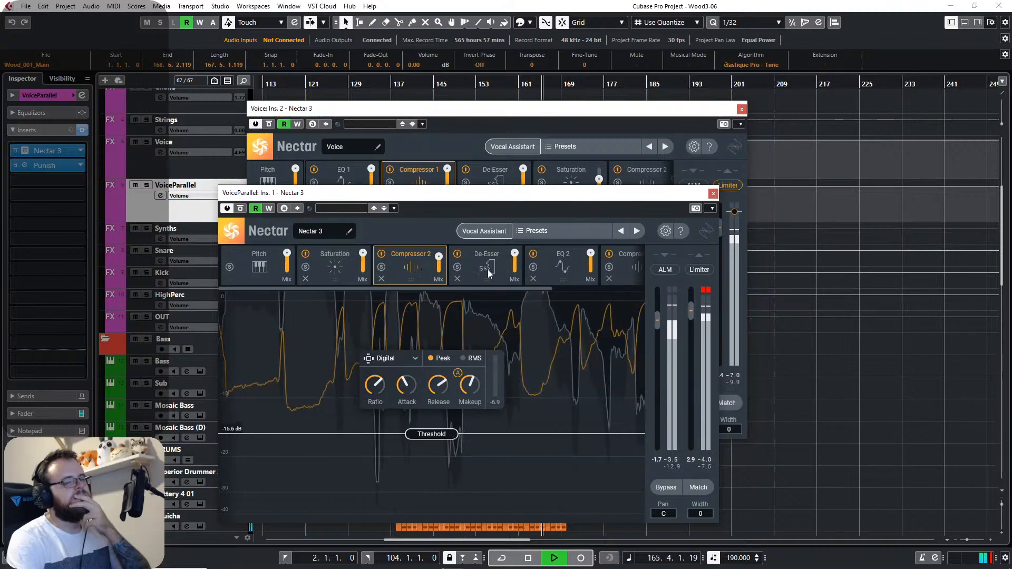
Close the Nectar 3 windows of VoiceParallel and Voice, and stop playback past the end of the song.
{"action": "left_click", "coordinate": [713, 194]}
{"action": "left_click", "coordinate": [741, 109]}
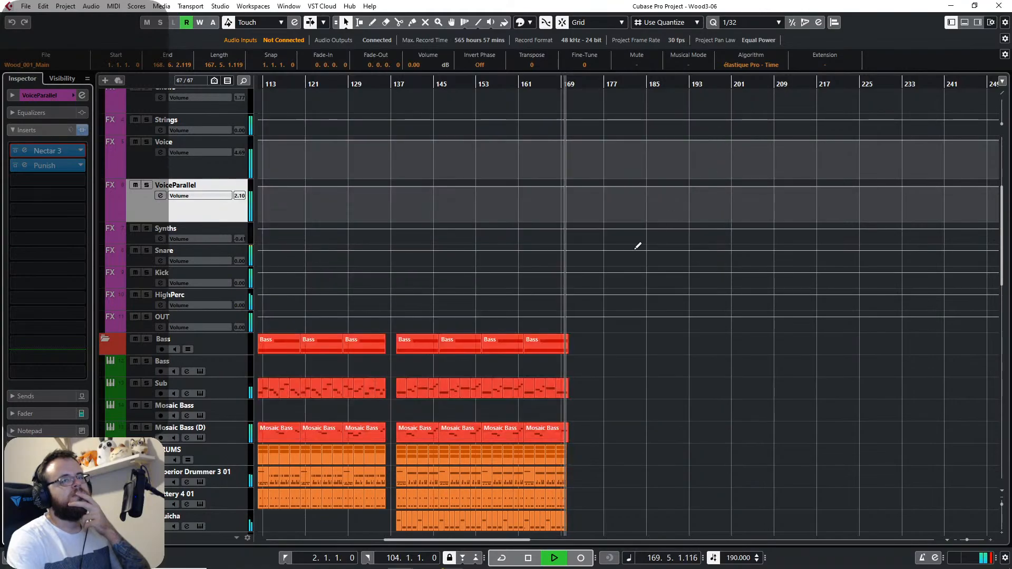
{"action": "left_click_drag", "start_coordinate": [574, 371], "coordinate": [640, 303]}
{"action": "key", "text": "space"}
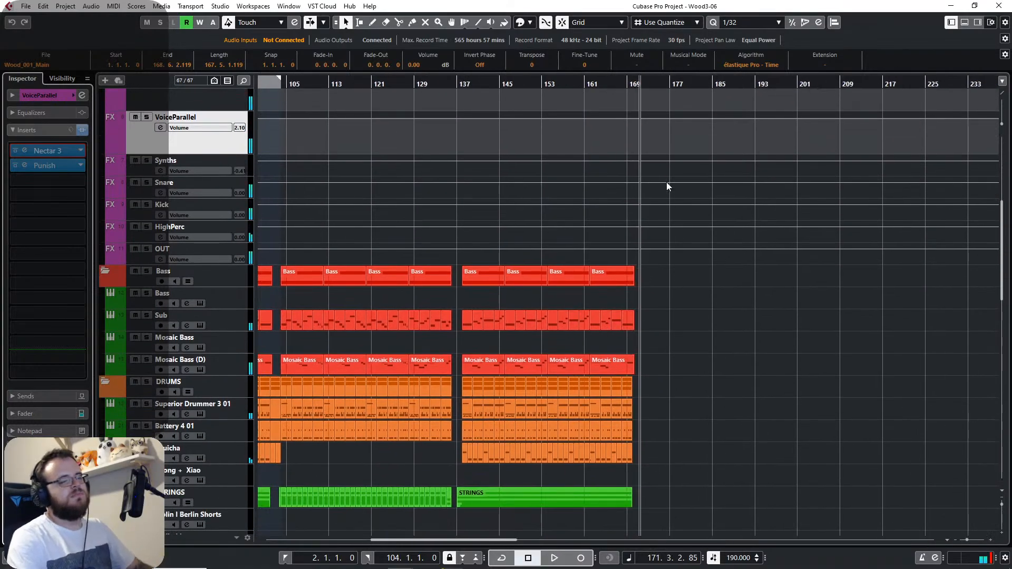
Switch the timeline ruler to seconds to check the song's length, and restore bars and beats.
{"action": "right_click", "coordinate": [618, 82]}
{"action": "left_click", "coordinate": [643, 99]}
{"action": "scroll", "coordinate": [609, 147], "scroll_direction": "up", "scroll_amount": 6}
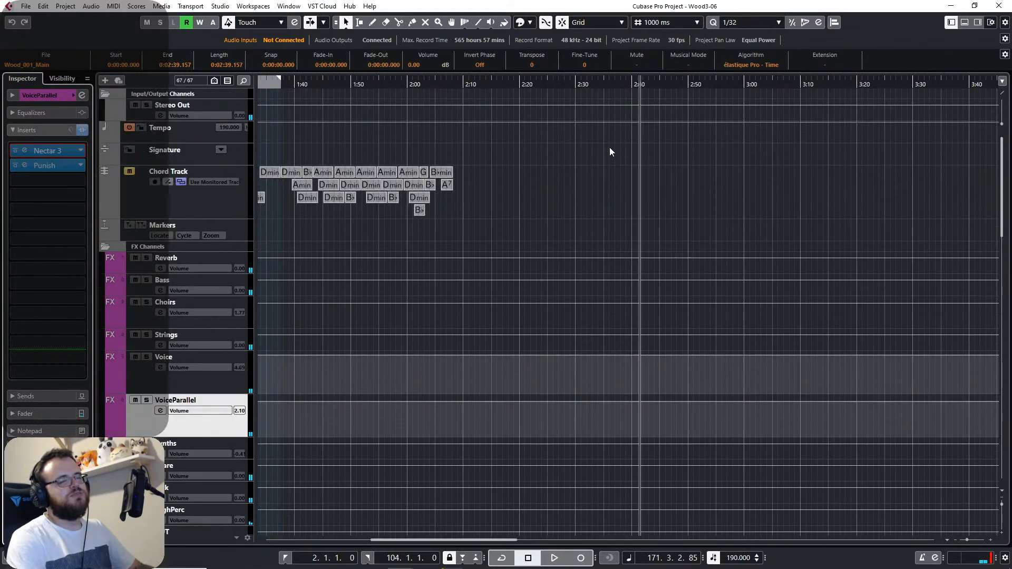
{"action": "right_click", "coordinate": [628, 85]}
{"action": "left_click", "coordinate": [645, 90]}
{"action": "scroll", "coordinate": [599, 278], "scroll_direction": "down", "scroll_amount": 6}
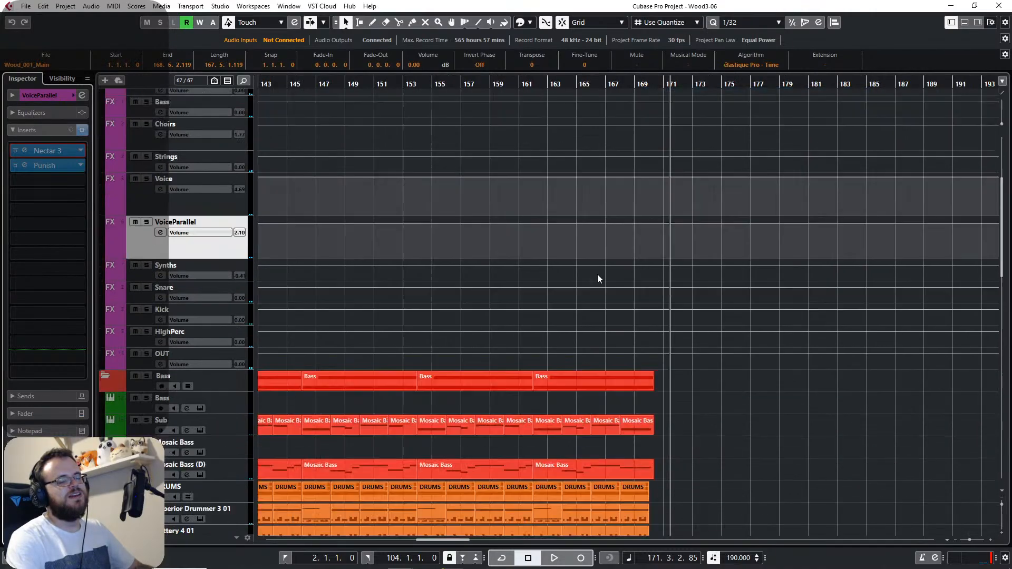
{"action": "scroll", "coordinate": [598, 277], "scroll_direction": "right", "scroll_amount": 4}
{"action": "scroll", "coordinate": [373, 352], "scroll_direction": "down", "scroll_amount": 2}
{"action": "scroll", "coordinate": [373, 352], "scroll_direction": "right", "scroll_amount": 1}
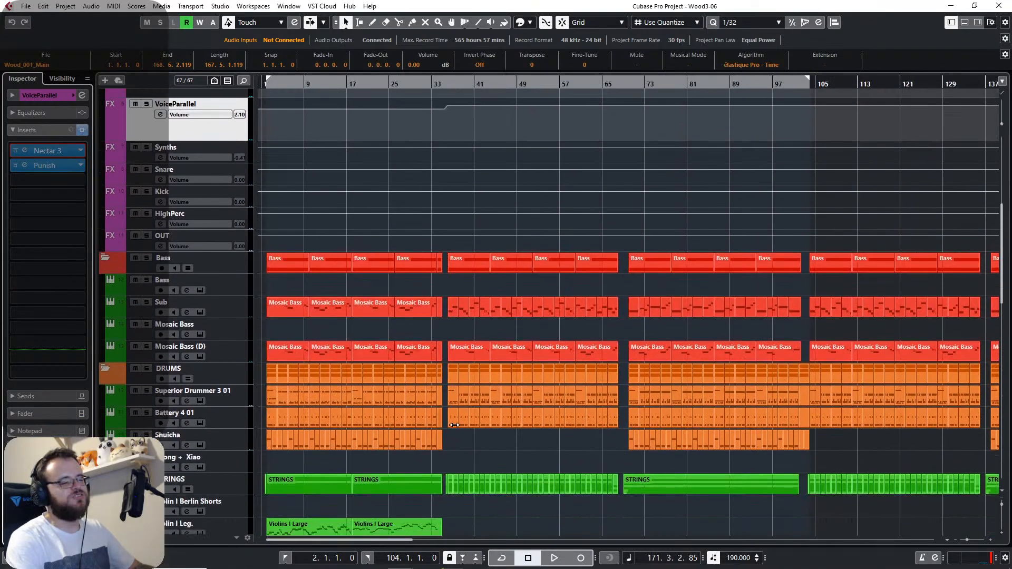
{"action": "scroll", "coordinate": [633, 369], "scroll_direction": "down", "scroll_amount": 4}
{"action": "scroll", "coordinate": [632, 369], "scroll_direction": "right", "scroll_amount": 3}
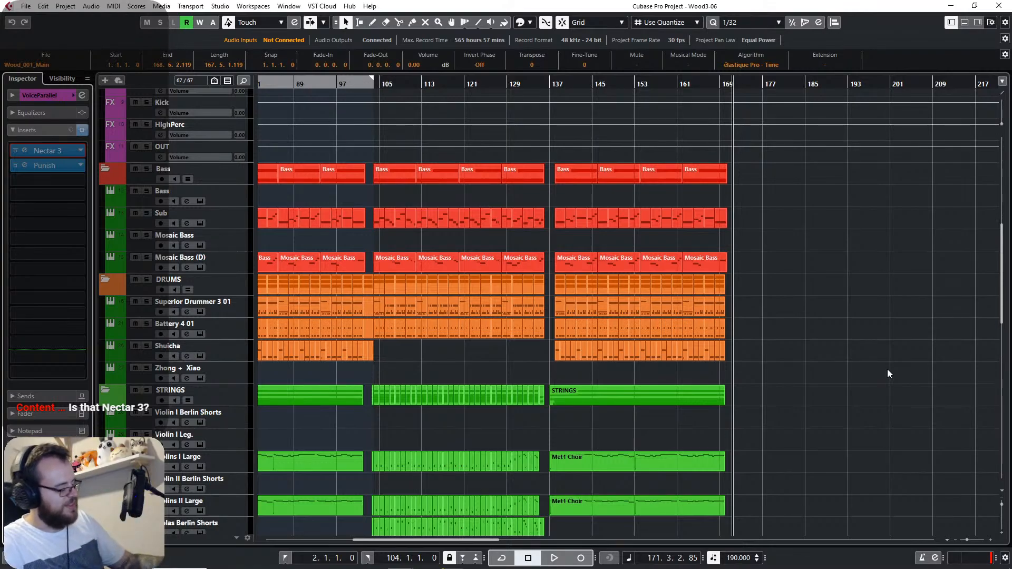
{"action": "left_click_drag", "start_coordinate": [666, 371], "coordinate": [757, 344]}
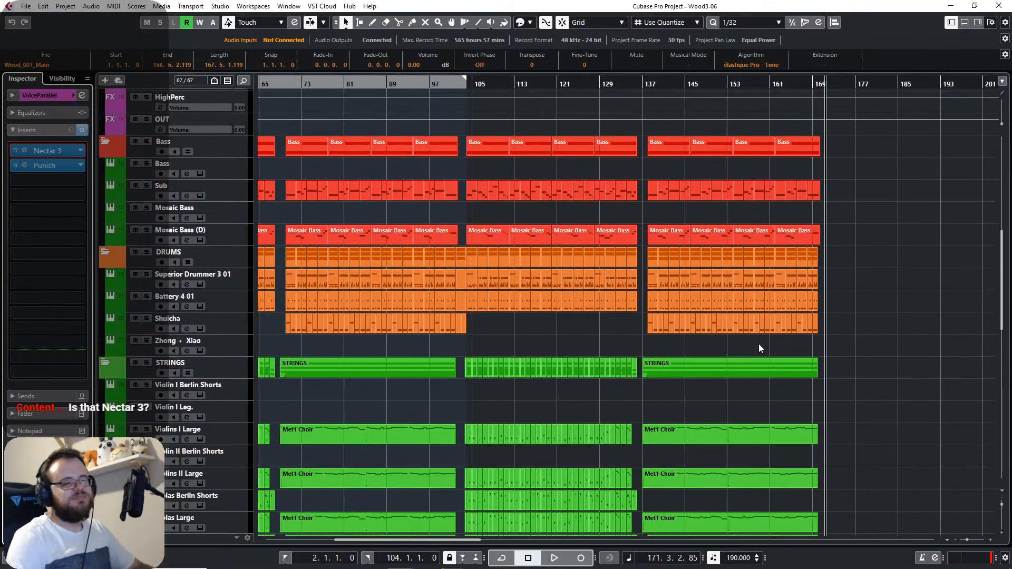
Reopen Nectar 3 on VoiceParallel and show its Saturation, Compressor 2, De-Esser and EQ 2 modules.
{"action": "left_click", "coordinate": [49, 153]}
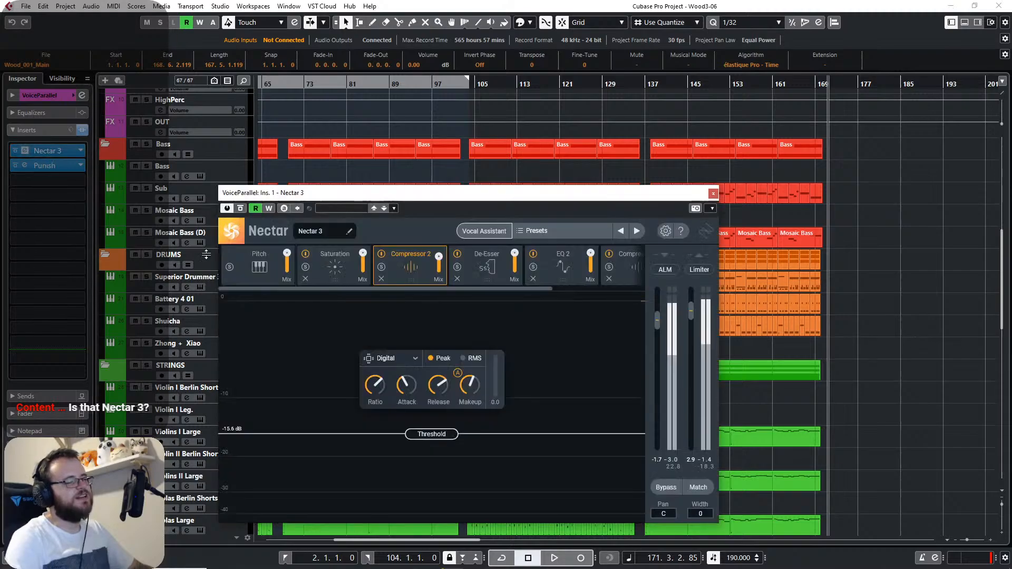
{"action": "left_click", "coordinate": [429, 238]}
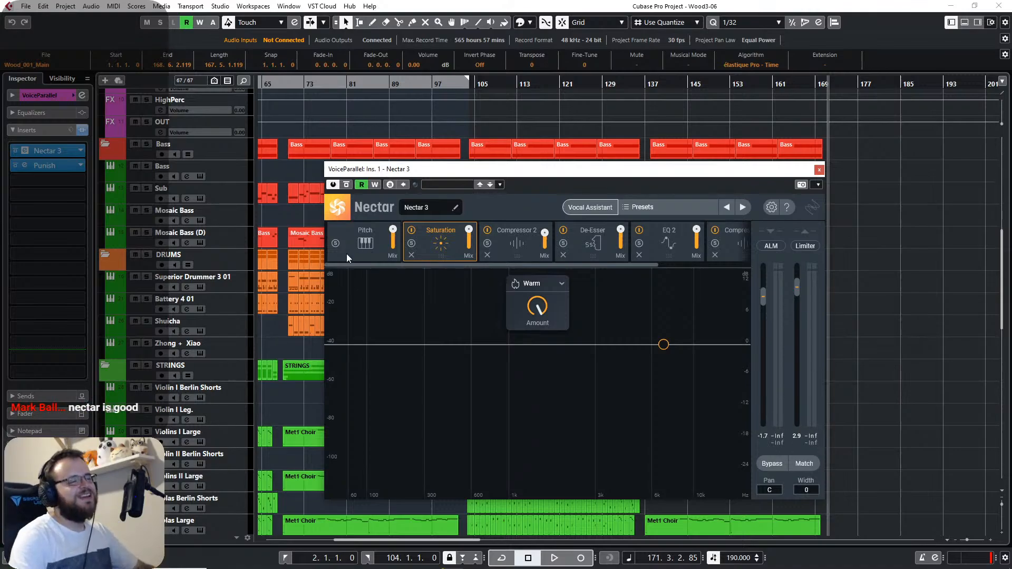
{"action": "left_click", "coordinate": [504, 255]}
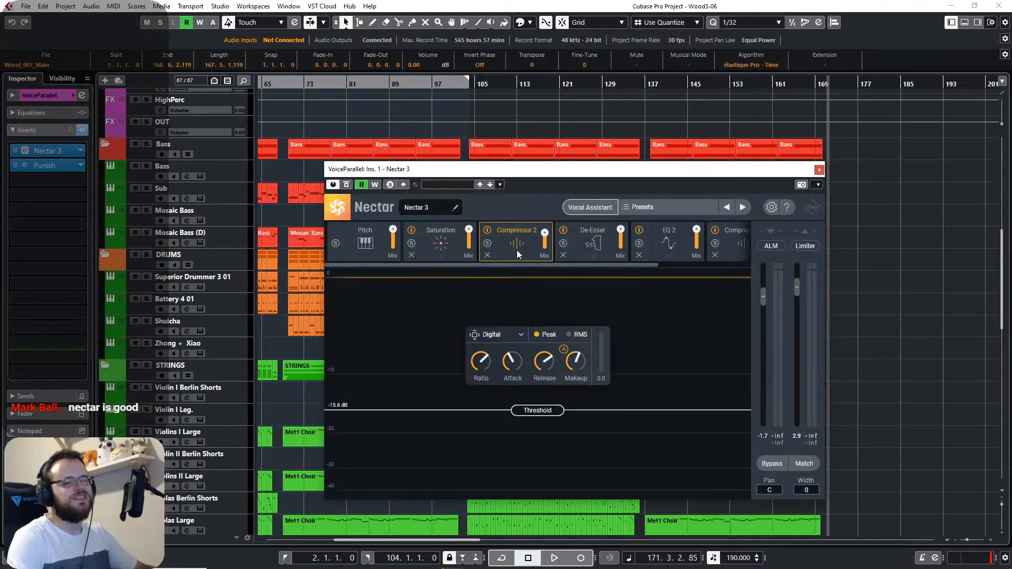
{"action": "left_click", "coordinate": [595, 250]}
{"action": "scroll", "coordinate": [601, 265], "scroll_direction": "right", "scroll_amount": 3}
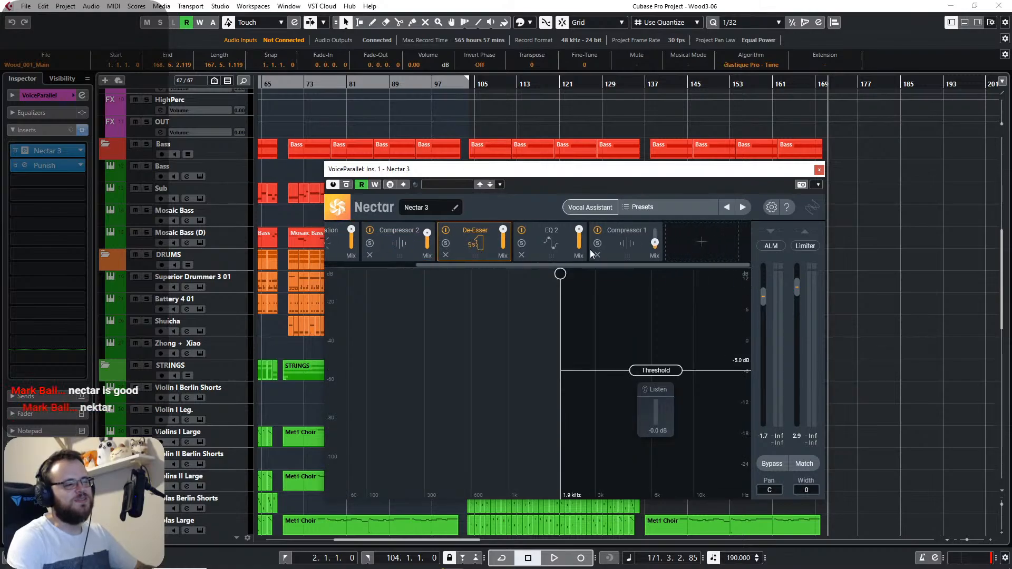
{"action": "left_click", "coordinate": [568, 245]}
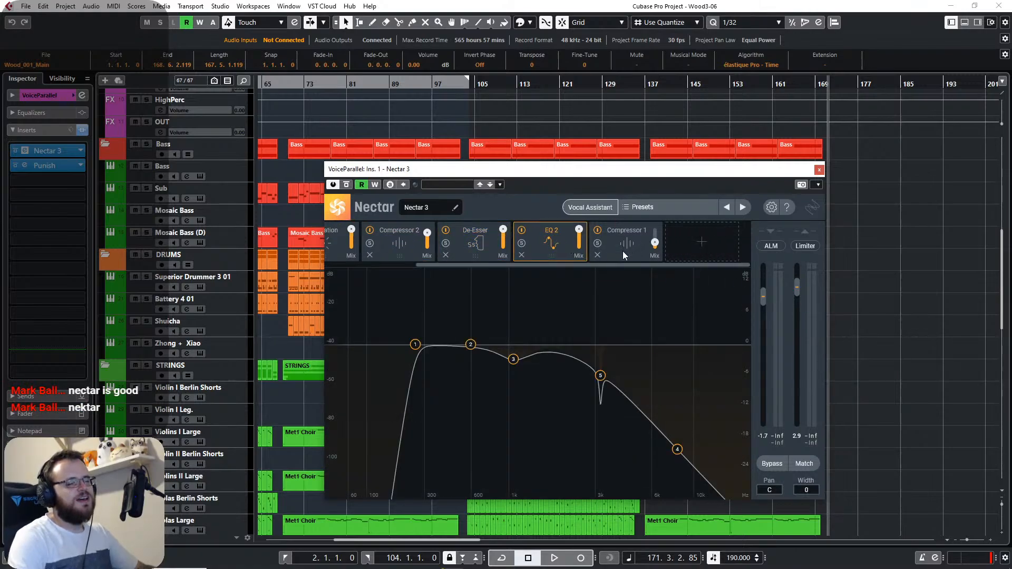
Play the song briefly from the start and from about bar 36 with VoiceParallel's EQ 2 showing, and stop playback.
{"action": "left_click_drag", "start_coordinate": [292, 133], "coordinate": [764, 153]}
{"action": "left_click", "coordinate": [264, 84]}
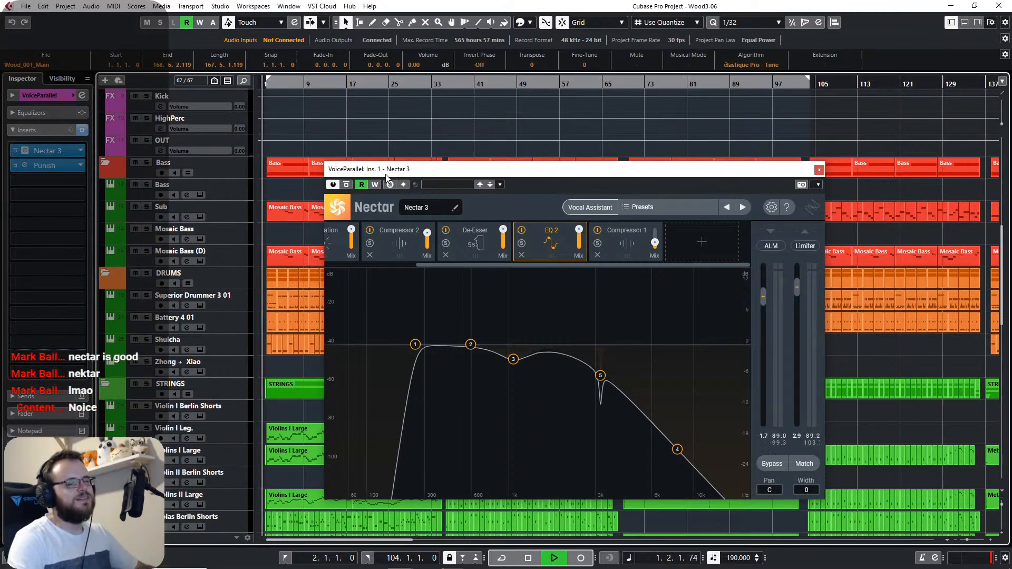
{"action": "left_click", "coordinate": [449, 85]}
{"action": "key", "text": "space"}
Open Neutron 3 on the Reverb channel, watch its equalizer during playback, and close it.
{"action": "scroll", "coordinate": [156, 205], "scroll_direction": "up", "scroll_amount": 5}
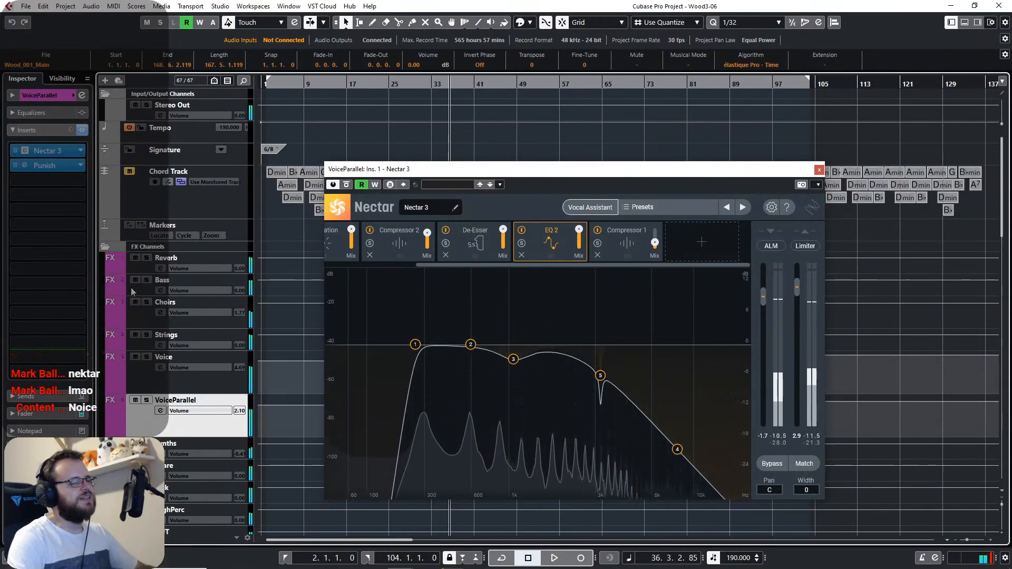
{"action": "left_click", "coordinate": [116, 266]}
{"action": "left_click", "coordinate": [54, 166]}
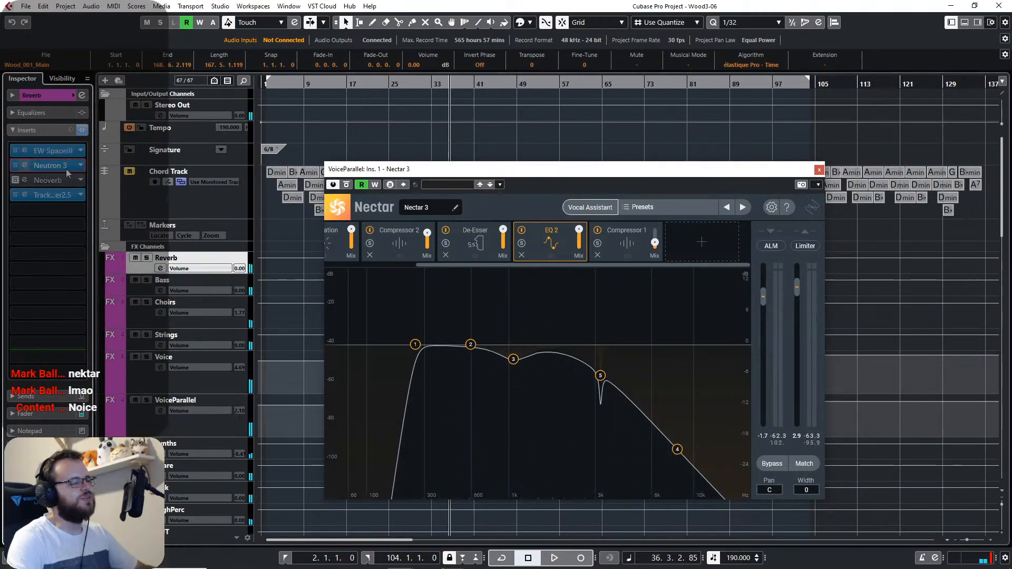
{"action": "key", "text": "space"}
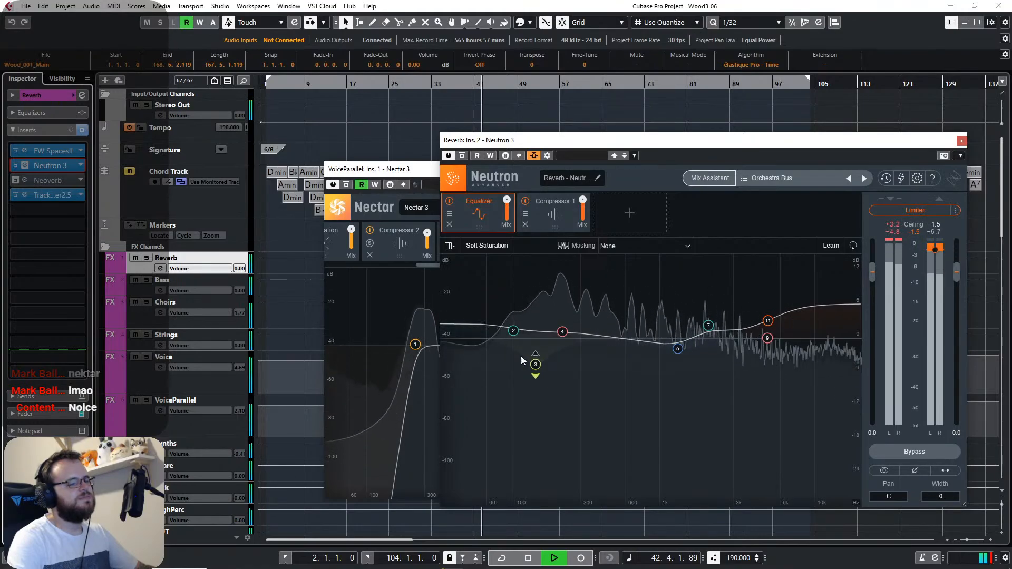
{"action": "left_click", "coordinate": [962, 140]}
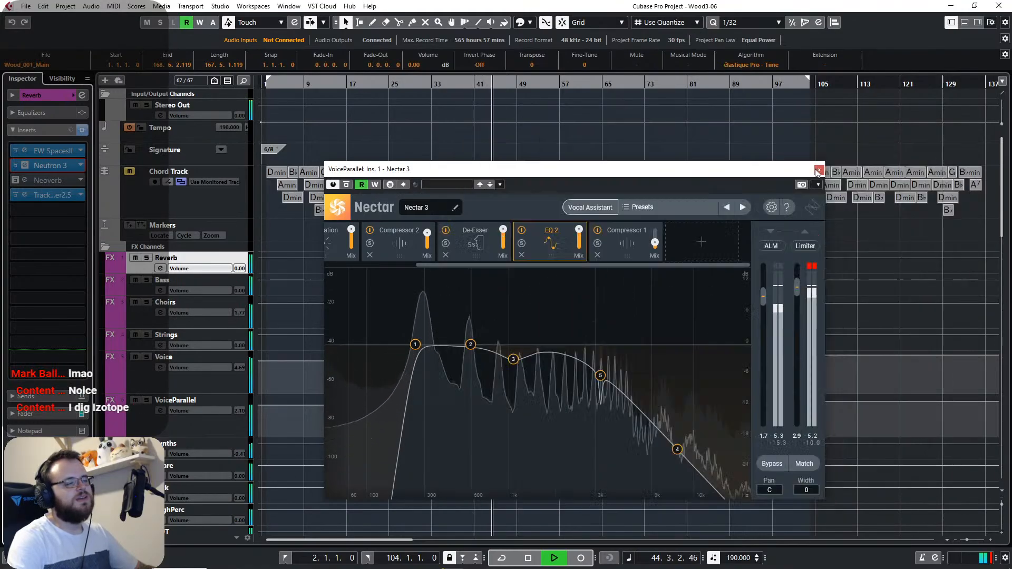
Open Neutron 3 on the Bass FX channel, watch its equalizer during playback from about bar 8, and close it.
{"action": "left_click", "coordinate": [141, 293]}
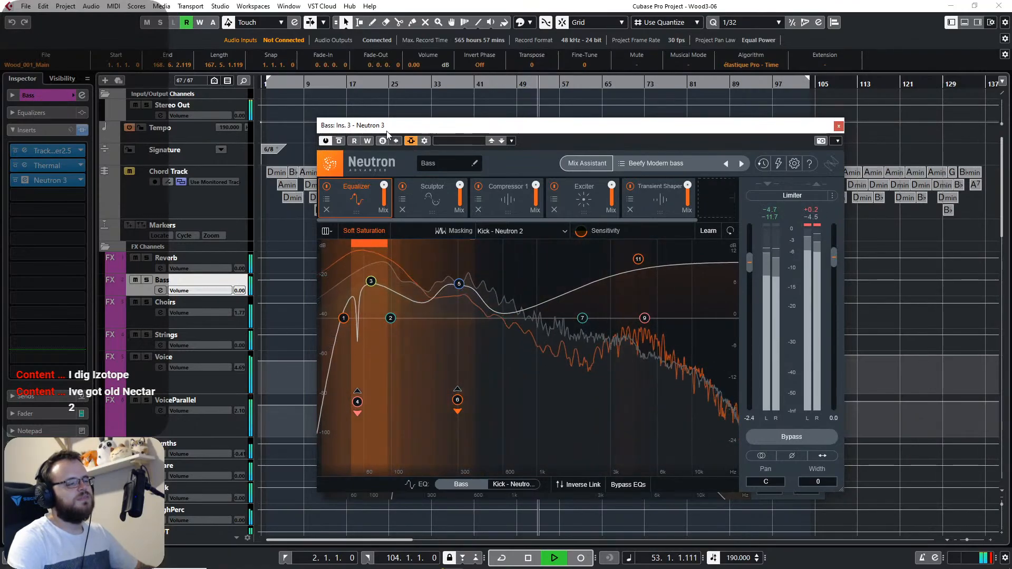
{"action": "left_click", "coordinate": [299, 84]}
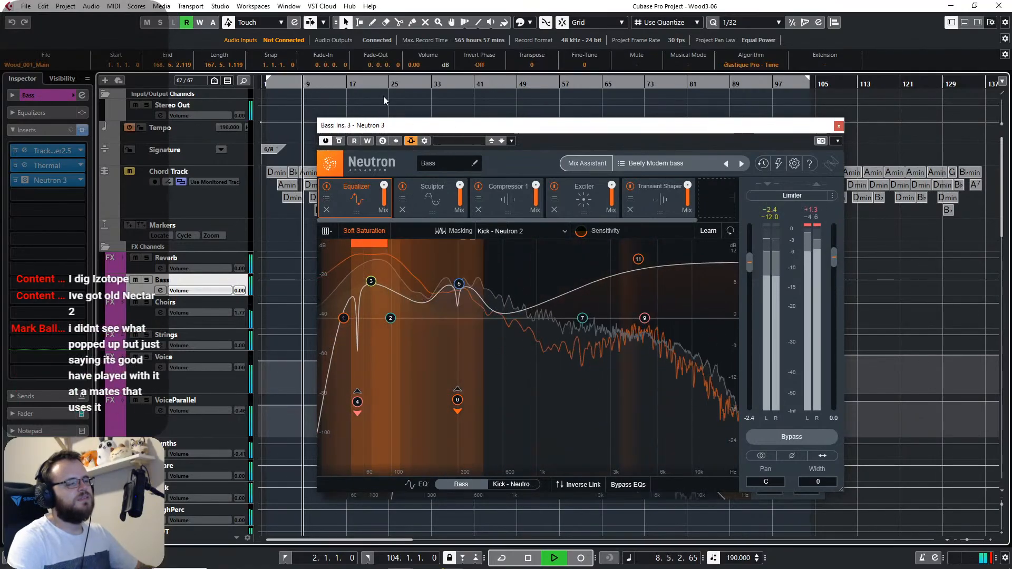
{"action": "left_click", "coordinate": [418, 98]}
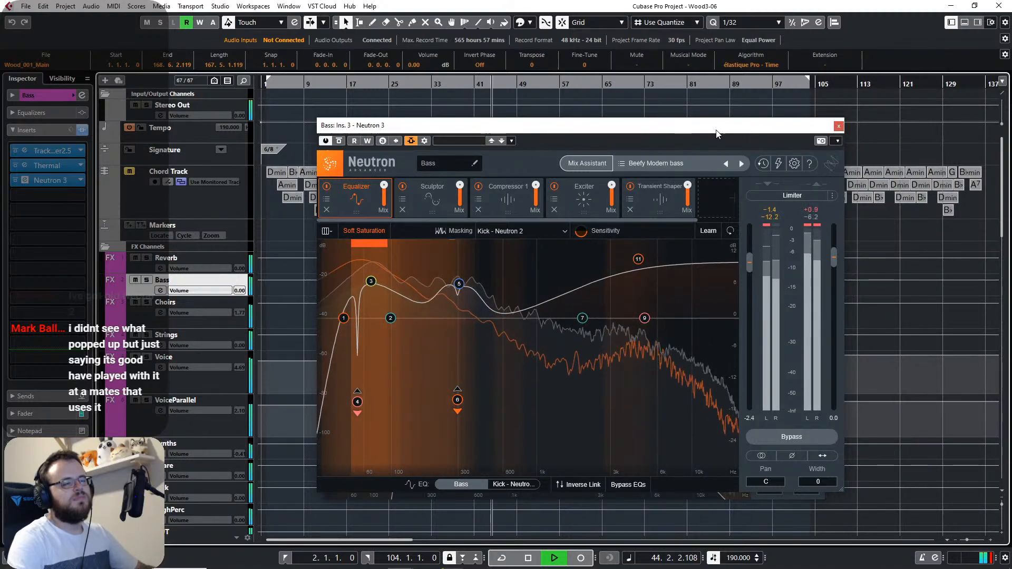
{"action": "left_click_drag", "start_coordinate": [715, 129], "coordinate": [748, 134]}
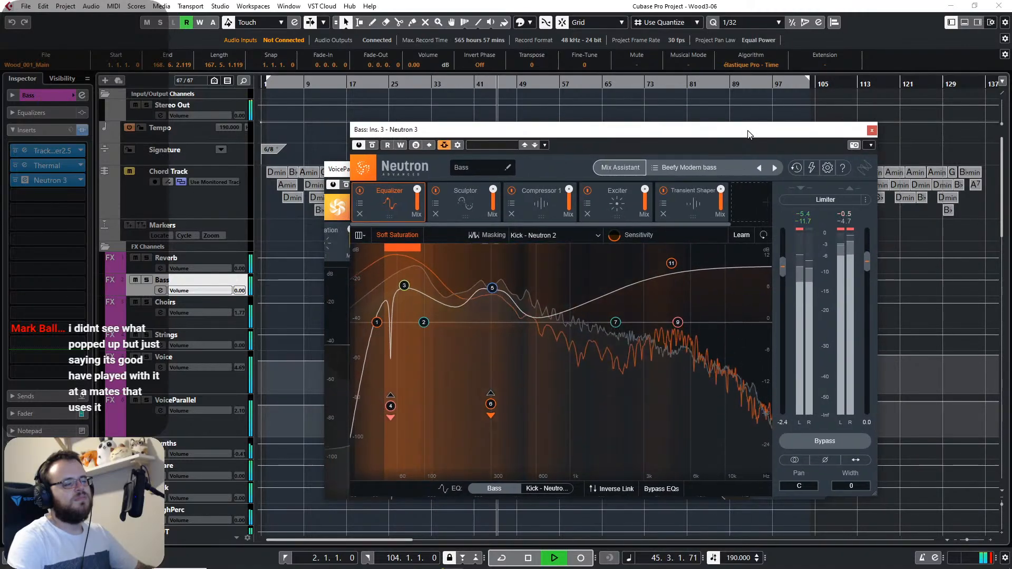
{"action": "left_click", "coordinate": [872, 129]}
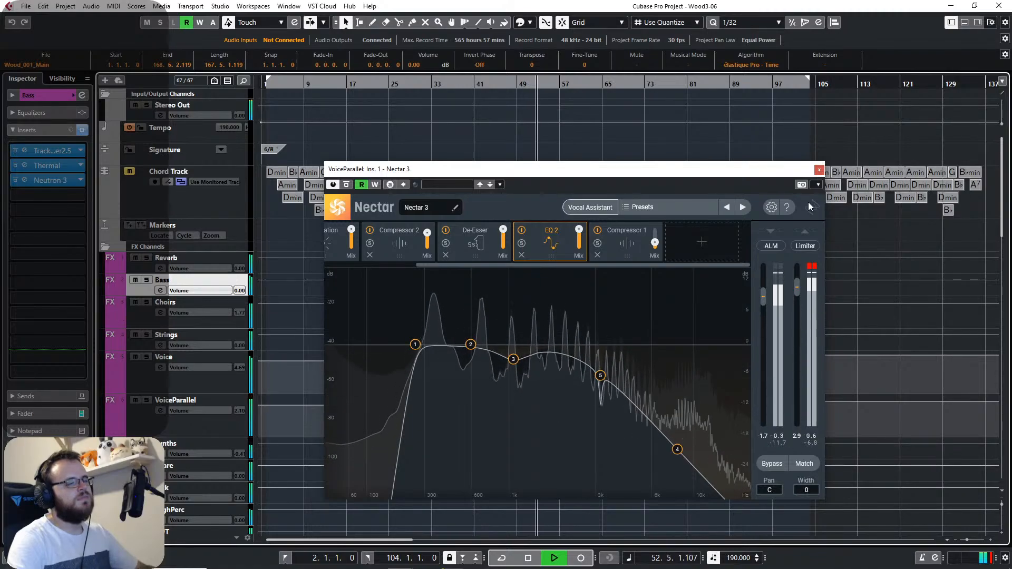
Close VoiceParallel's Nectar 3 and open Nectar 3 on the Voice FX channel.
{"action": "left_click", "coordinate": [819, 170]}
{"action": "scroll", "coordinate": [536, 256], "scroll_direction": "down", "scroll_amount": 3}
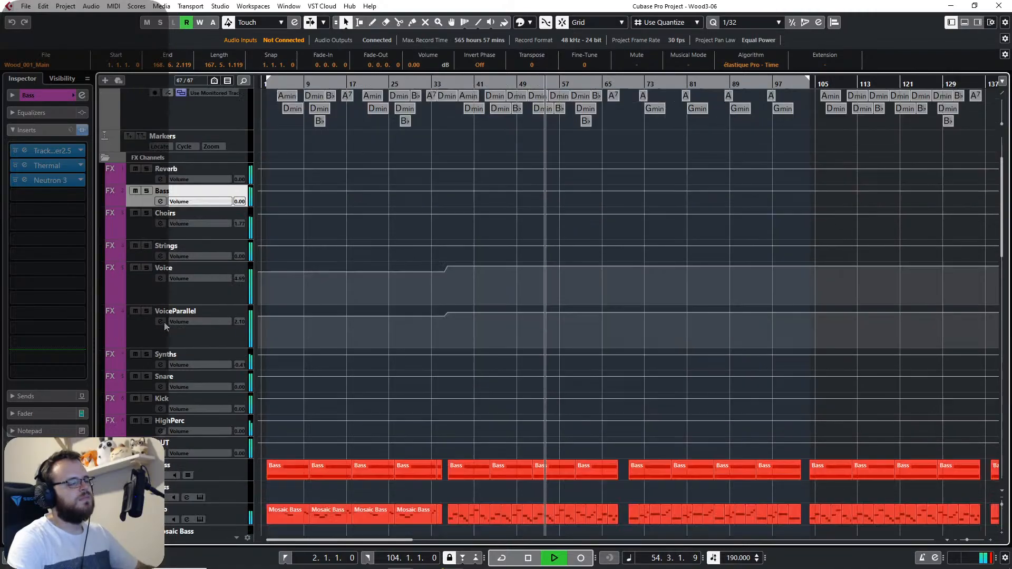
{"action": "left_click", "coordinate": [144, 300]}
{"action": "left_click", "coordinate": [51, 167]}
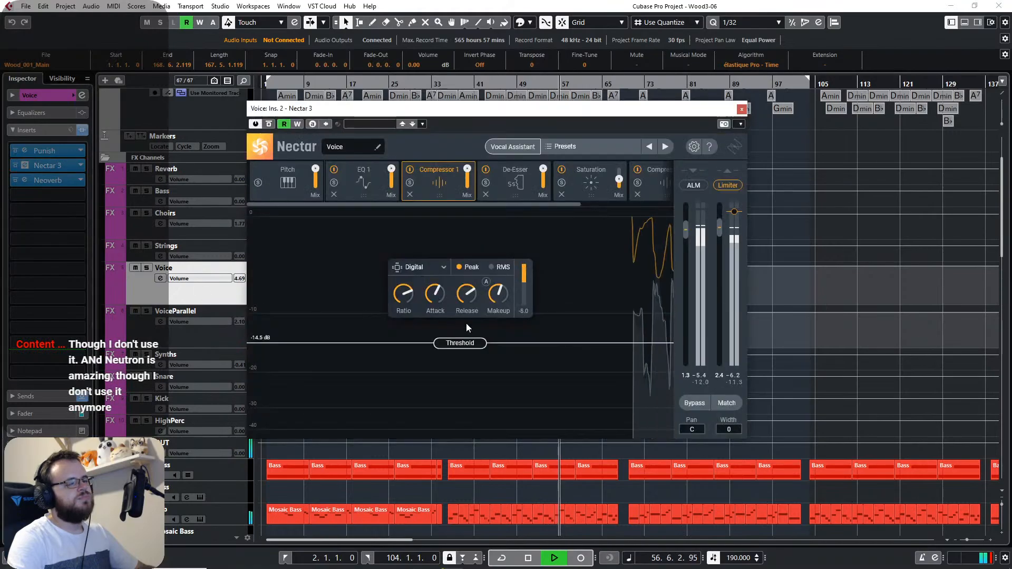
In the Voice channel's EQ 1, set the flat low-pass to 18948 Hz and the 5014 Hz high shelf's gain to 2.9 dB.
{"action": "left_click", "coordinate": [343, 185]}
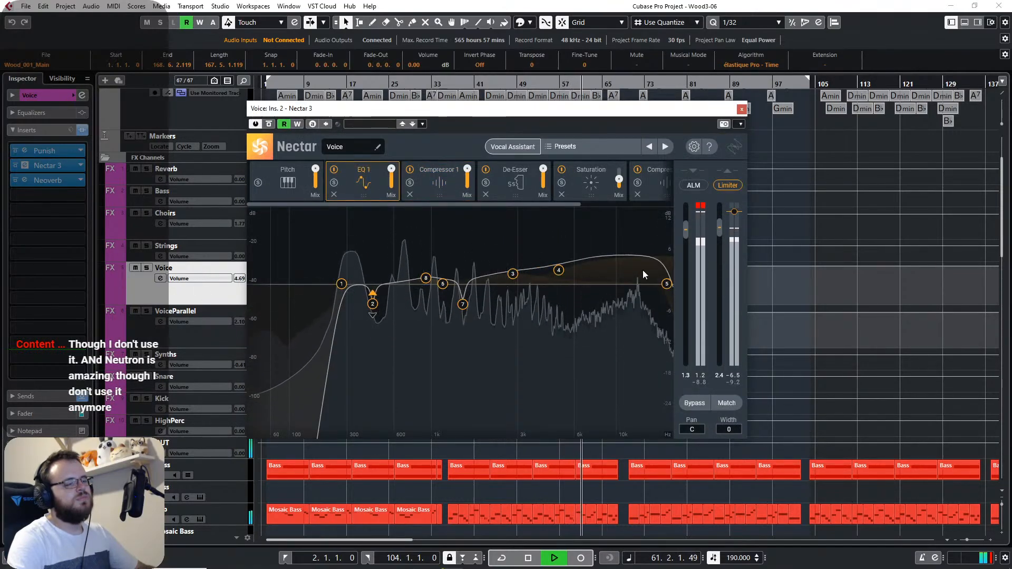
{"action": "left_click", "coordinate": [667, 283]}
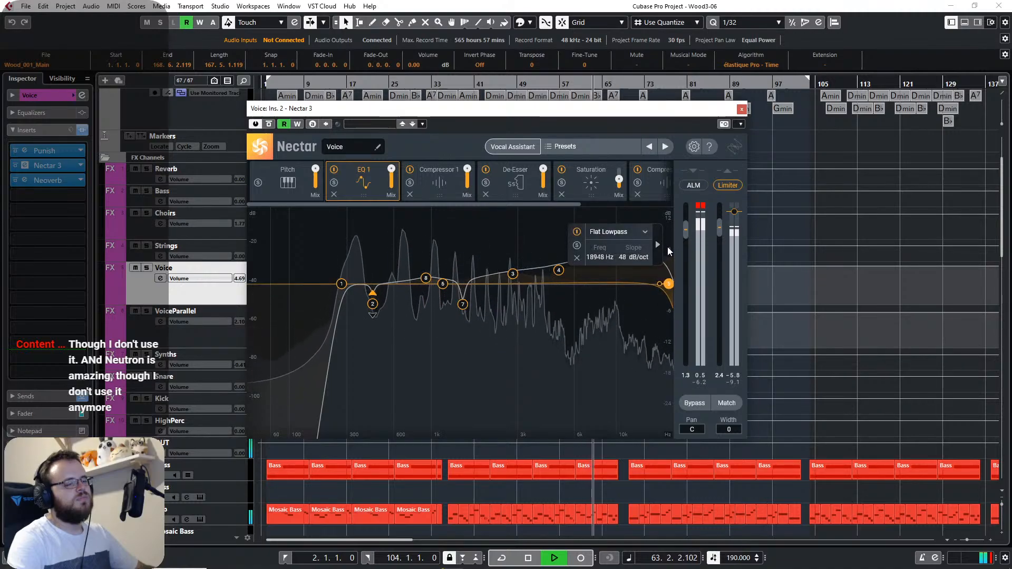
{"action": "mouse_move", "coordinate": [559, 271]}
{"action": "left_mouse_down"}
{"action": "mouse_move", "coordinate": [574, 243]}
{"action": "mouse_move", "coordinate": [521, 211]}
{"action": "mouse_move", "coordinate": [524, 147]}
{"action": "mouse_move", "coordinate": [548, 266]}
{"action": "mouse_move", "coordinate": [558, 266]}
{"action": "left_mouse_up"}
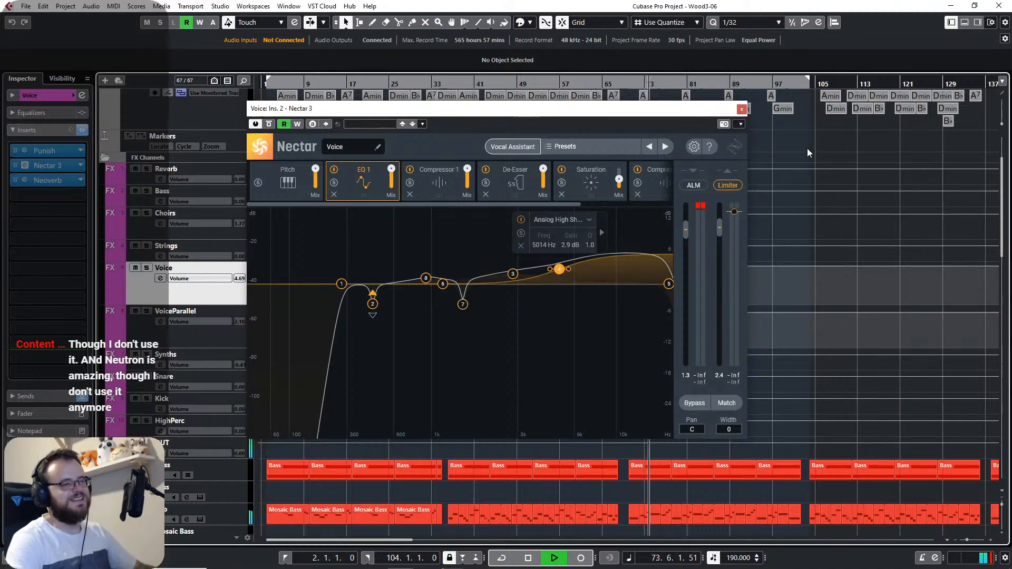
Close Nectar 3 on the Voice channel and look over the arrangement's tracks while the chorus plays to about bar 103.
{"action": "left_click", "coordinate": [741, 109]}
{"action": "scroll", "coordinate": [659, 303], "scroll_direction": "down", "scroll_amount": 10}
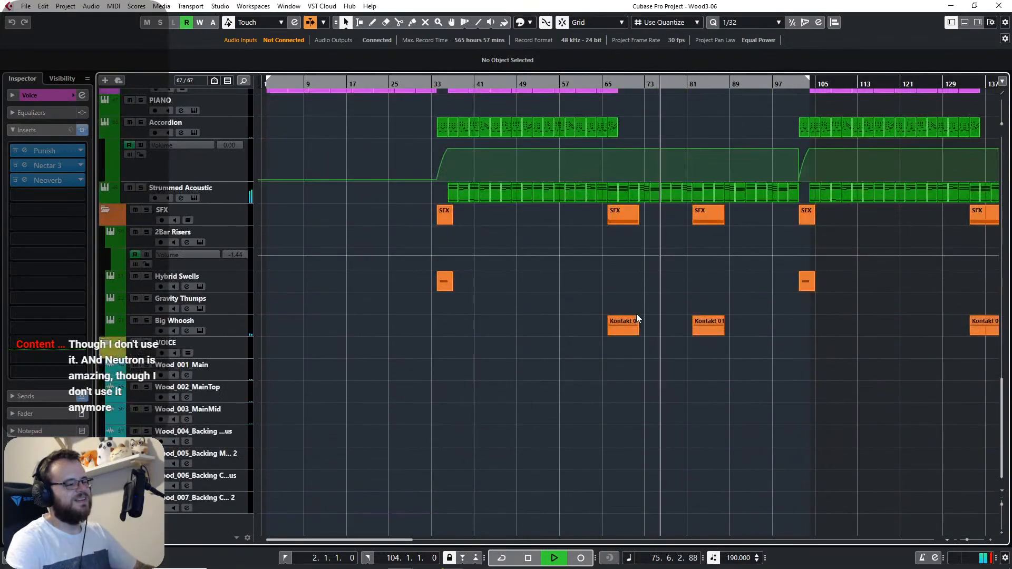
{"action": "left_click", "coordinate": [632, 346]}
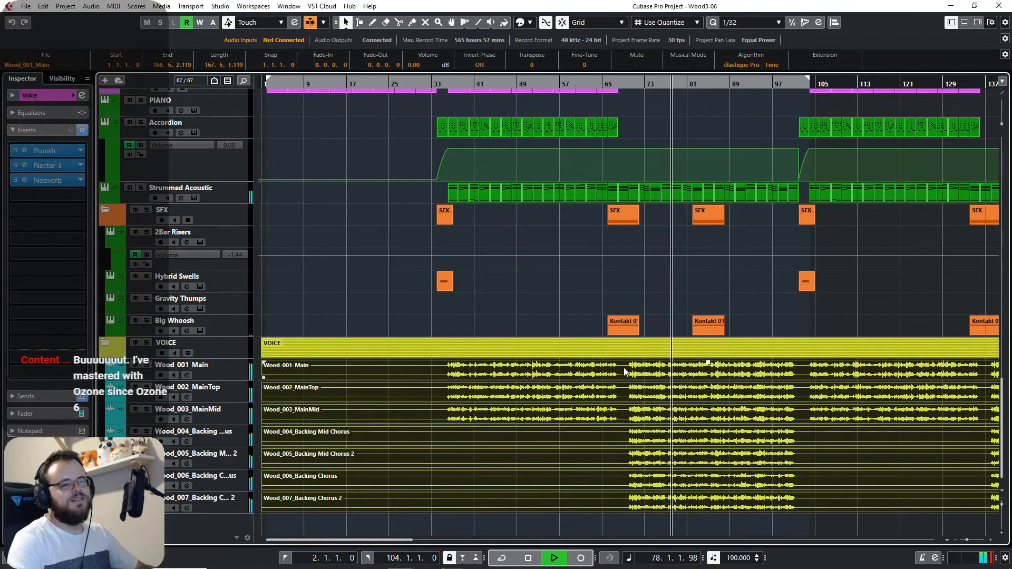
{"action": "scroll", "coordinate": [624, 368], "scroll_direction": "up", "scroll_amount": 5}
{"action": "scroll", "coordinate": [624, 368], "scroll_direction": "up", "scroll_amount": 10}
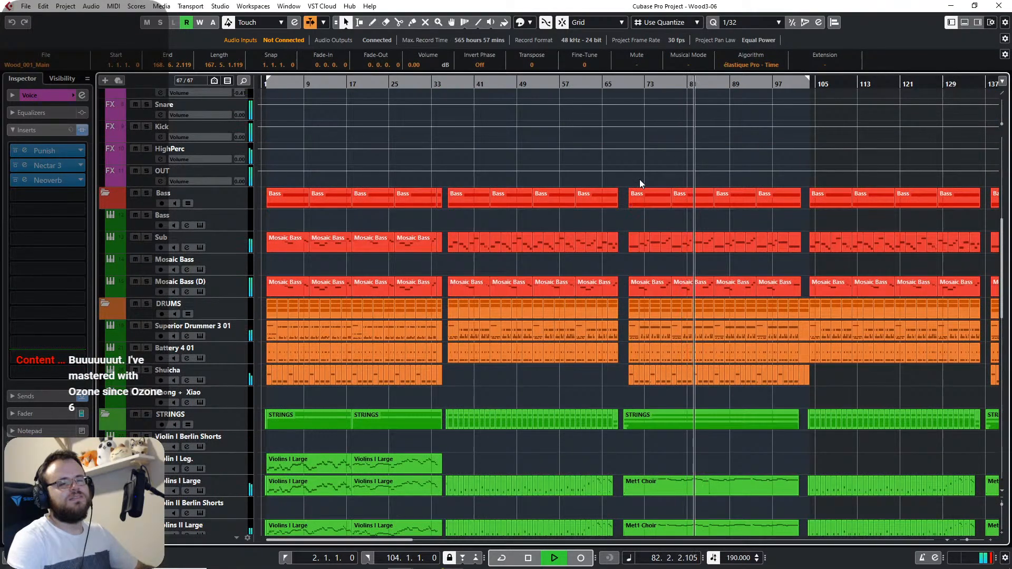
{"action": "left_click", "coordinate": [626, 224]}
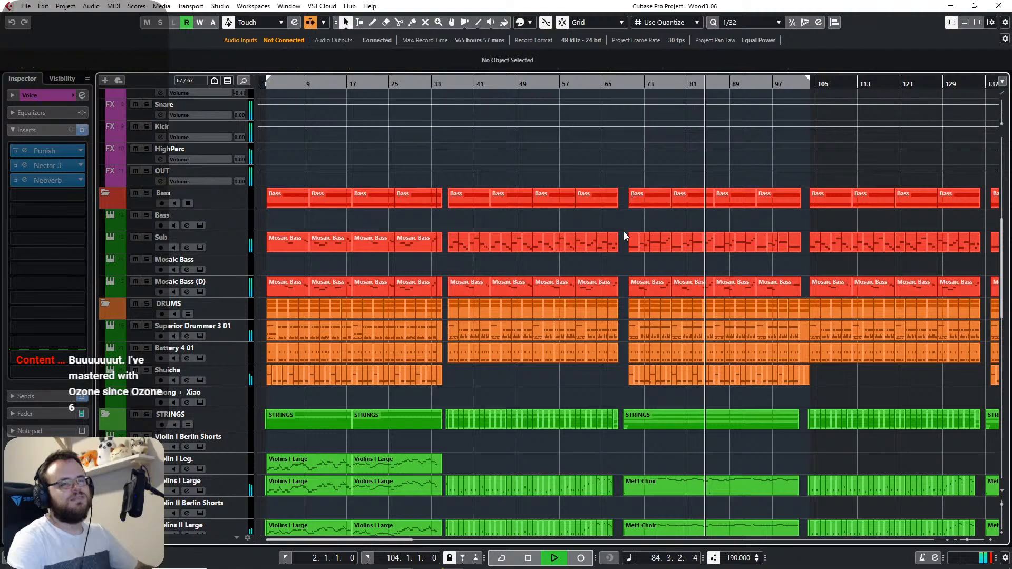
{"action": "scroll", "coordinate": [624, 232], "scroll_direction": "down", "scroll_amount": 8}
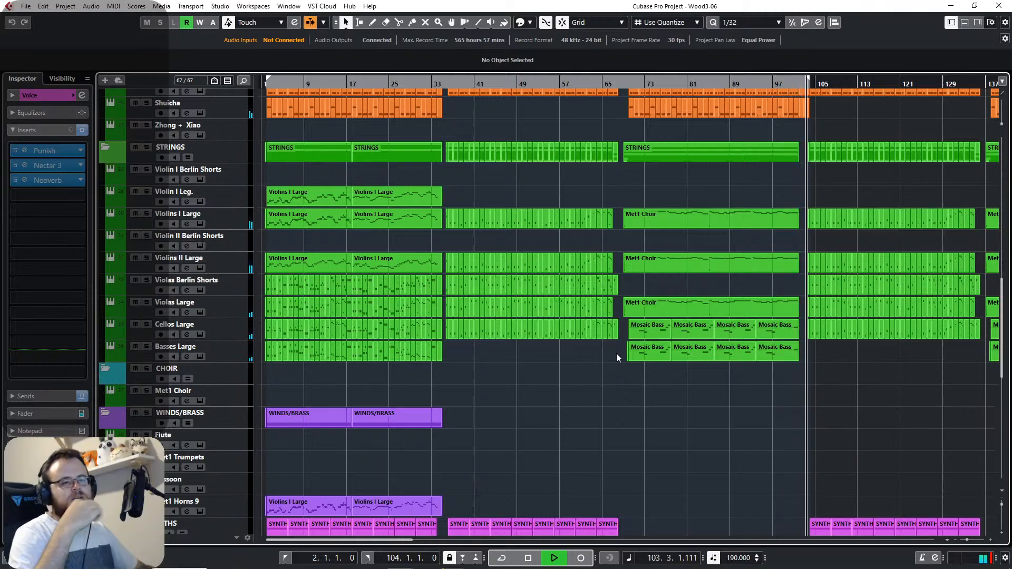
{"action": "key", "text": "space"}
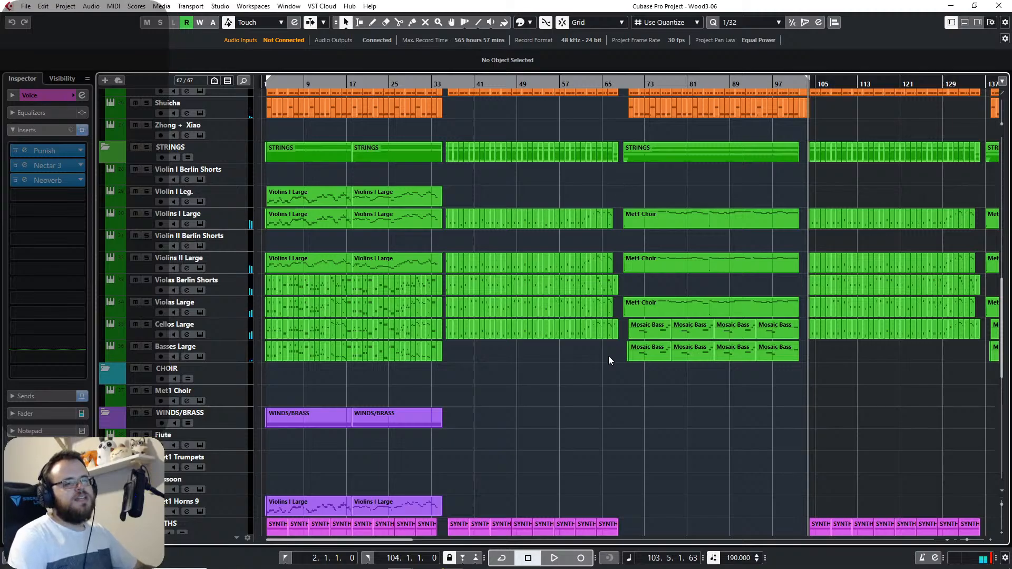
Open Neutron 3 on the Reverb channel, inspect its Compressor 1 module, and close it.
{"action": "scroll", "coordinate": [150, 296], "scroll_direction": "up", "scroll_amount": 8}
{"action": "scroll", "coordinate": [159, 300], "scroll_direction": "up", "scroll_amount": 4}
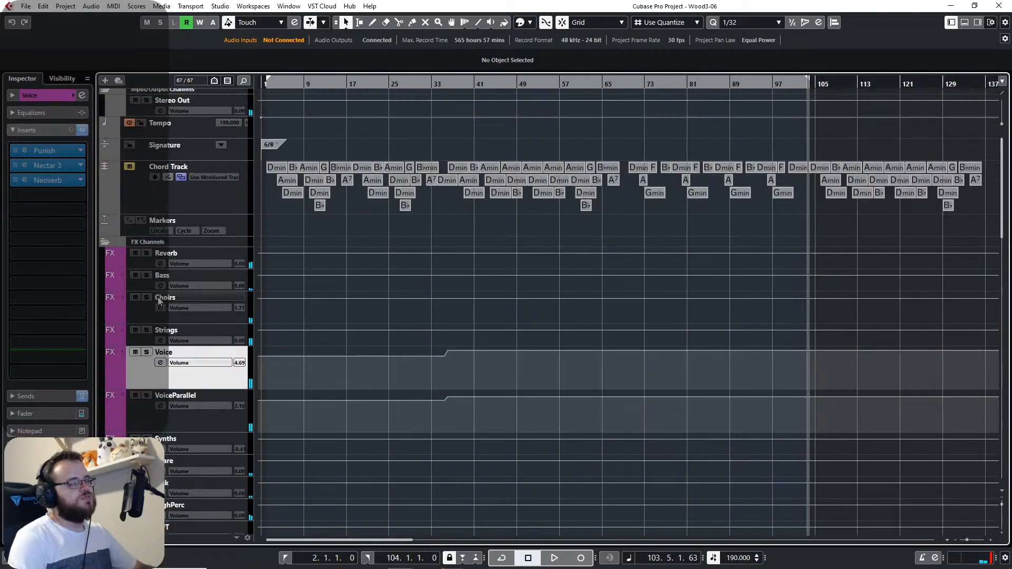
{"action": "left_click", "coordinate": [136, 260]}
{"action": "left_click", "coordinate": [52, 168]}
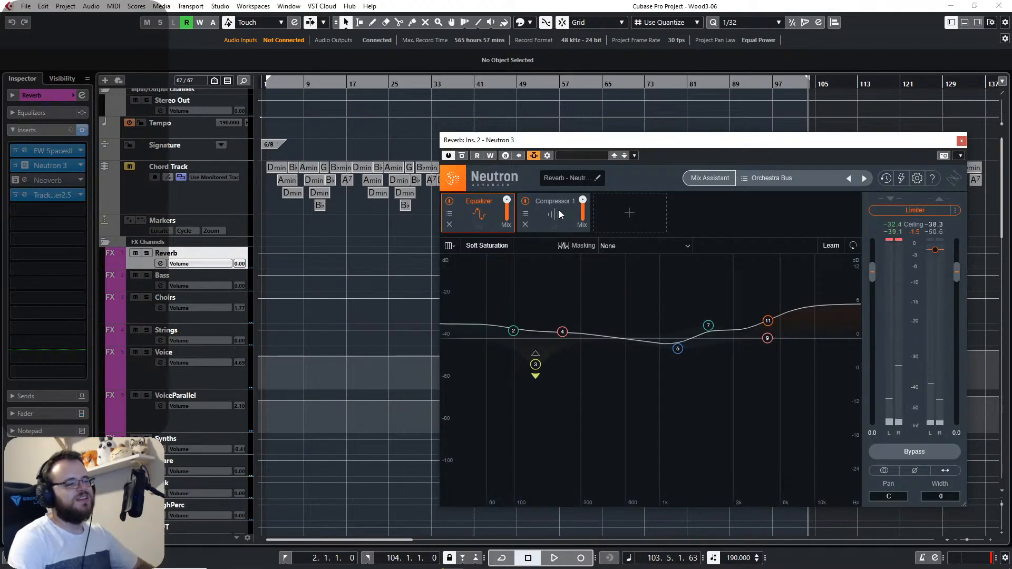
{"action": "left_click", "coordinate": [559, 210]}
{"action": "left_click", "coordinate": [960, 141]}
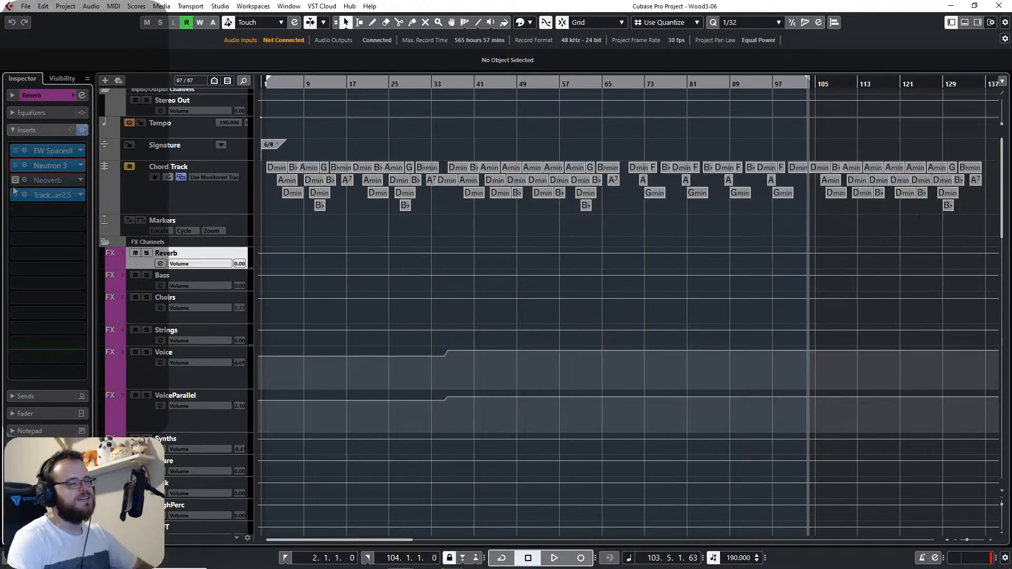
Open Nectar 3 on the Voice channel, view its De-Esser and the rest of the module chain, and close it.
{"action": "left_click", "coordinate": [149, 364]}
{"action": "left_click", "coordinate": [40, 166]}
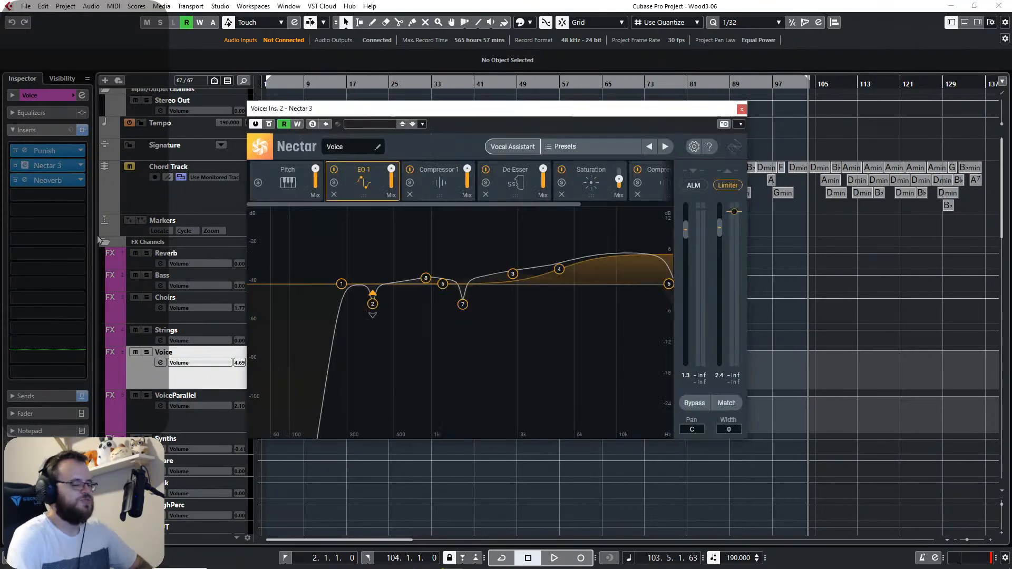
{"action": "left_click", "coordinate": [509, 179]}
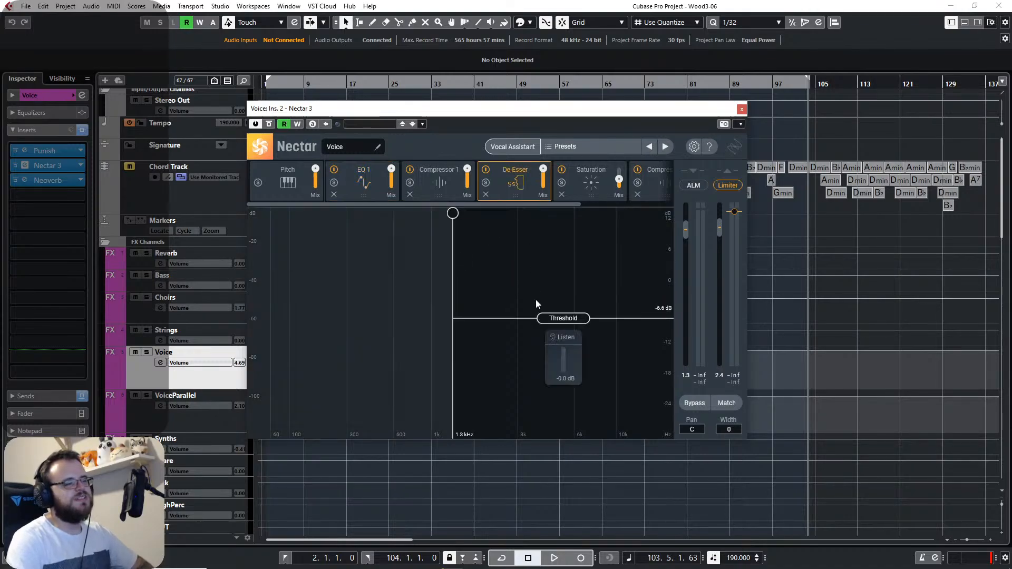
{"action": "left_click_drag", "start_coordinate": [568, 204], "coordinate": [429, 204]}
{"action": "left_click", "coordinate": [741, 110]}
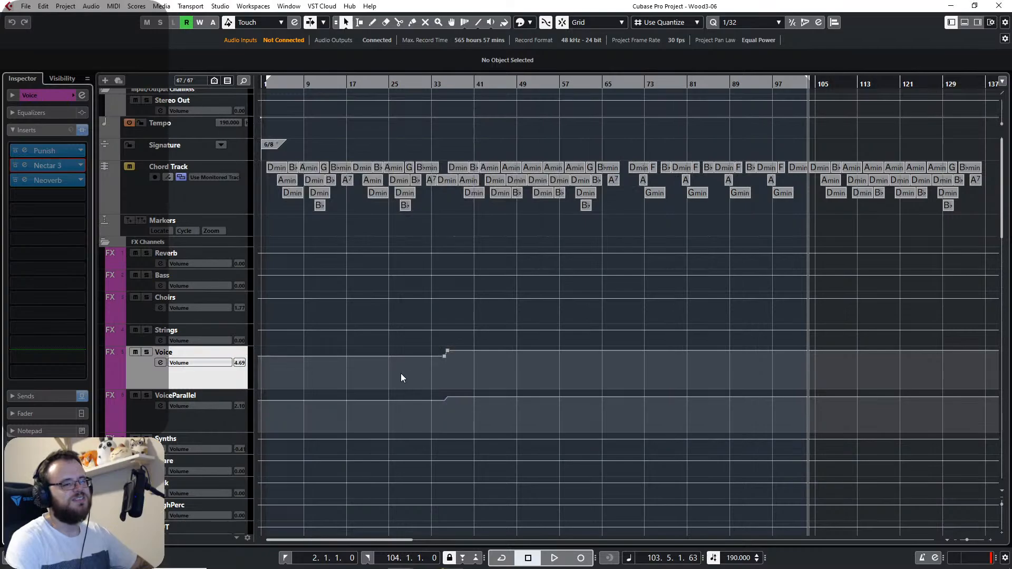
Play the chorus from about bar 69 and examine the string, synth and drum parts across the chorus and following sections.
{"action": "scroll", "coordinate": [401, 373], "scroll_direction": "down", "scroll_amount": 5}
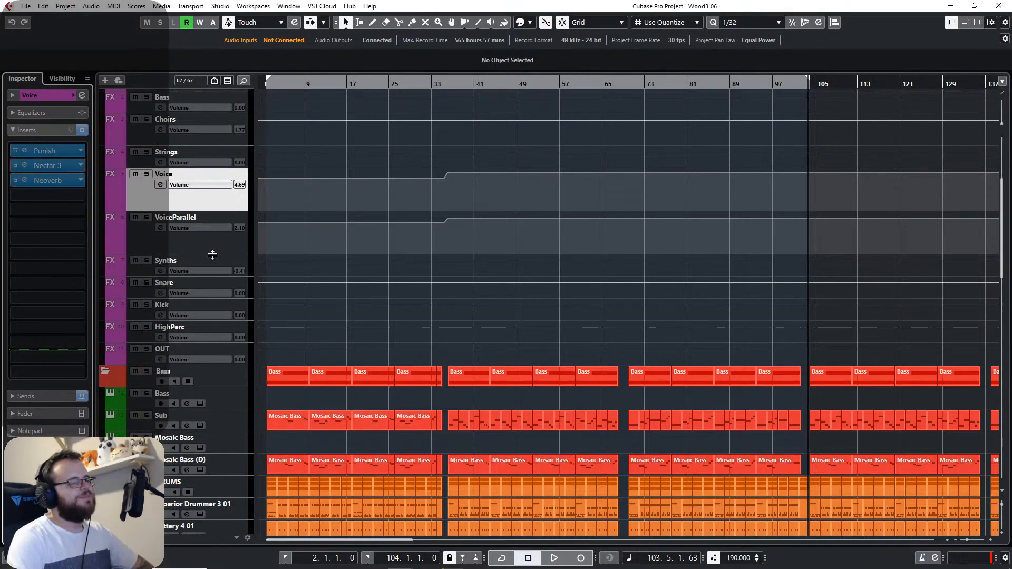
{"action": "scroll", "coordinate": [333, 299], "scroll_direction": "down", "scroll_amount": 8}
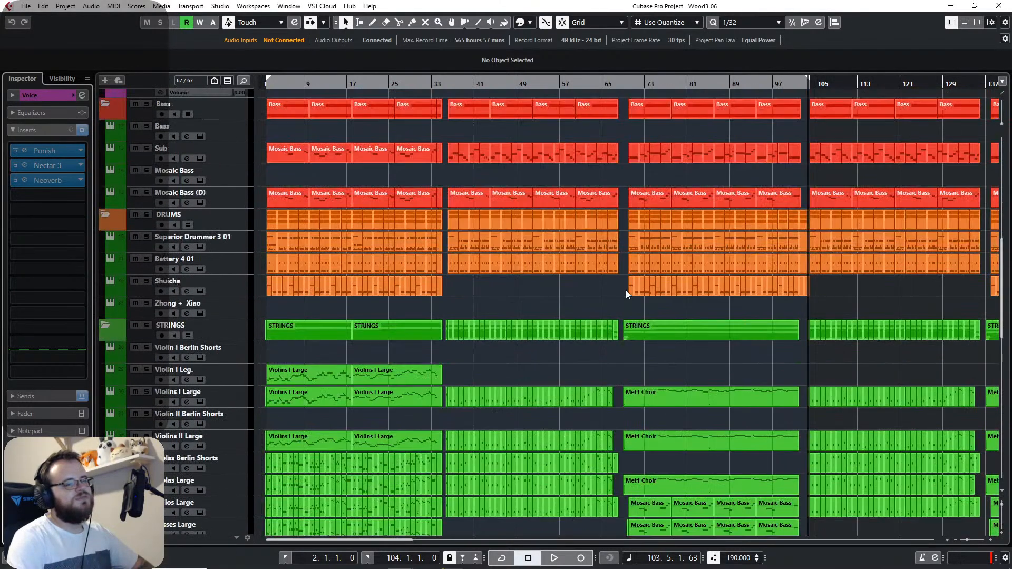
{"action": "left_click", "coordinate": [626, 88]}
{"action": "key", "text": "space"}
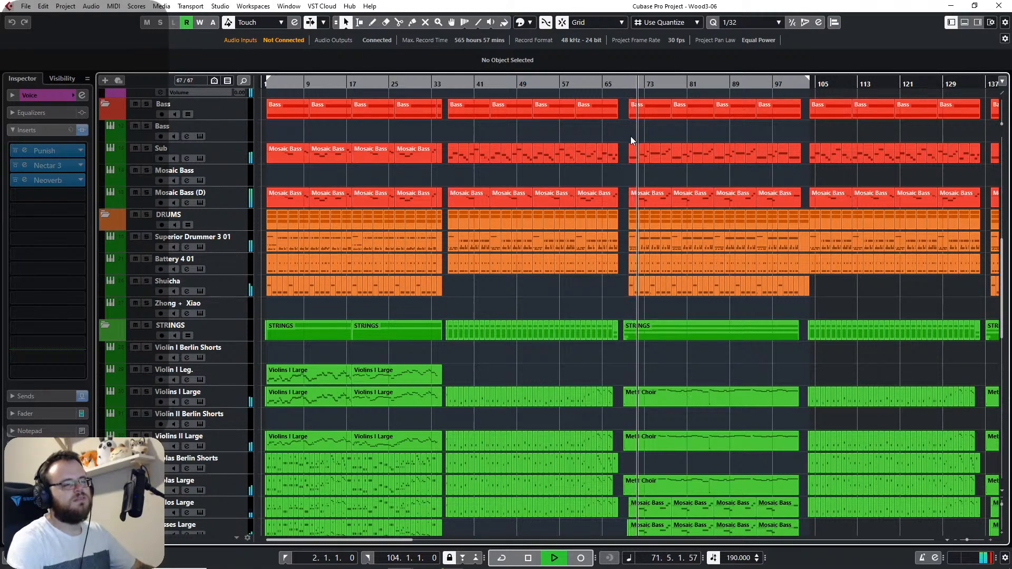
{"action": "scroll", "coordinate": [630, 136], "scroll_direction": "down", "scroll_amount": 4}
{"action": "left_click", "coordinate": [619, 84]}
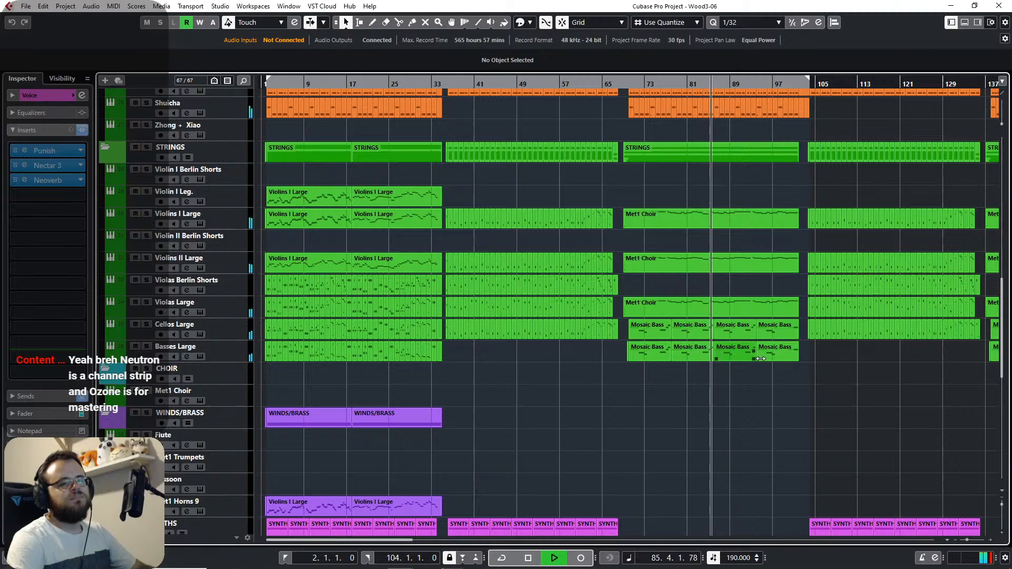
{"action": "scroll", "coordinate": [840, 405], "scroll_direction": "right", "scroll_amount": 3}
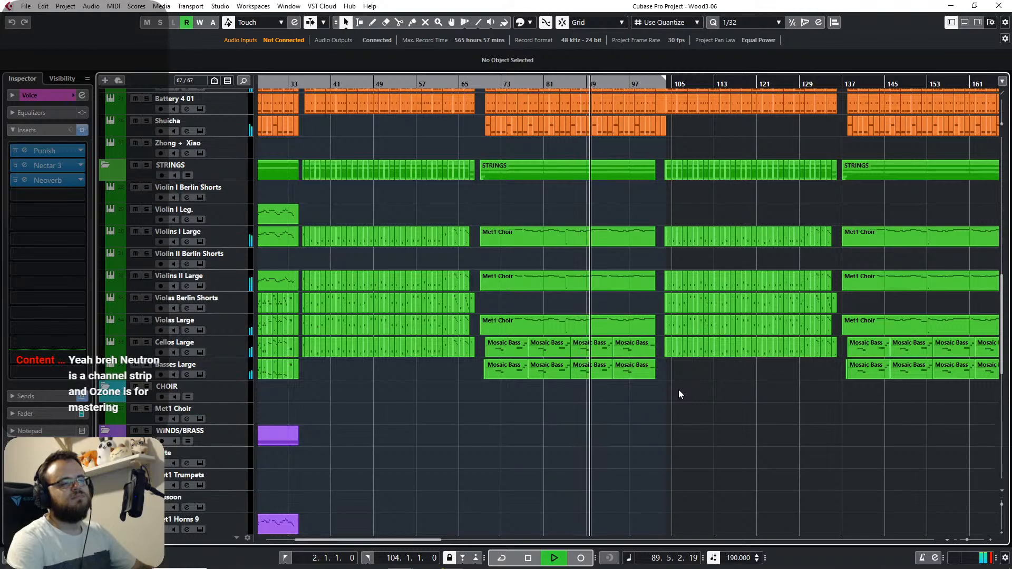
{"action": "left_click_drag", "start_coordinate": [678, 391], "coordinate": [492, 363]}
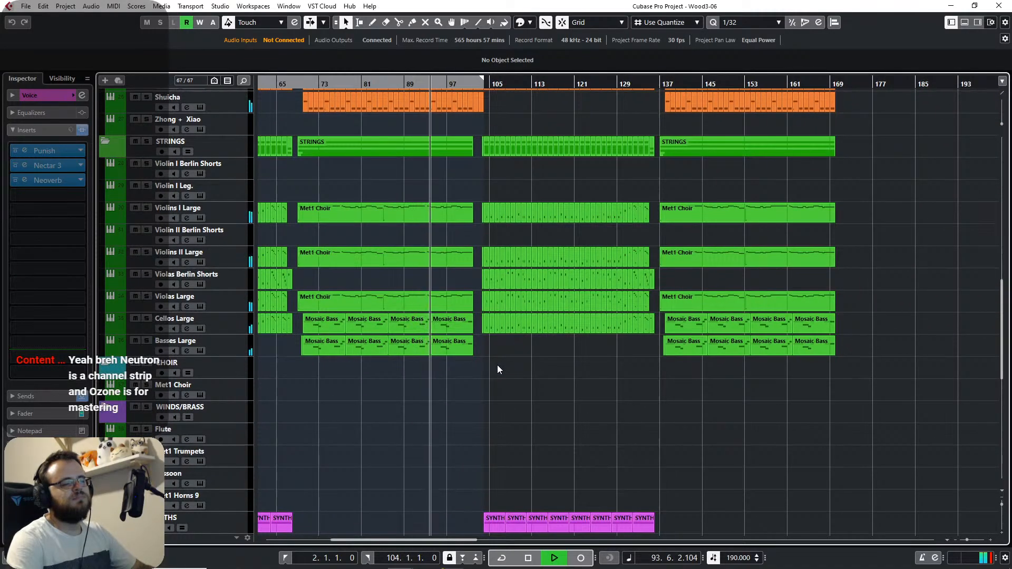
{"action": "scroll", "coordinate": [497, 360], "scroll_direction": "down", "scroll_amount": 5}
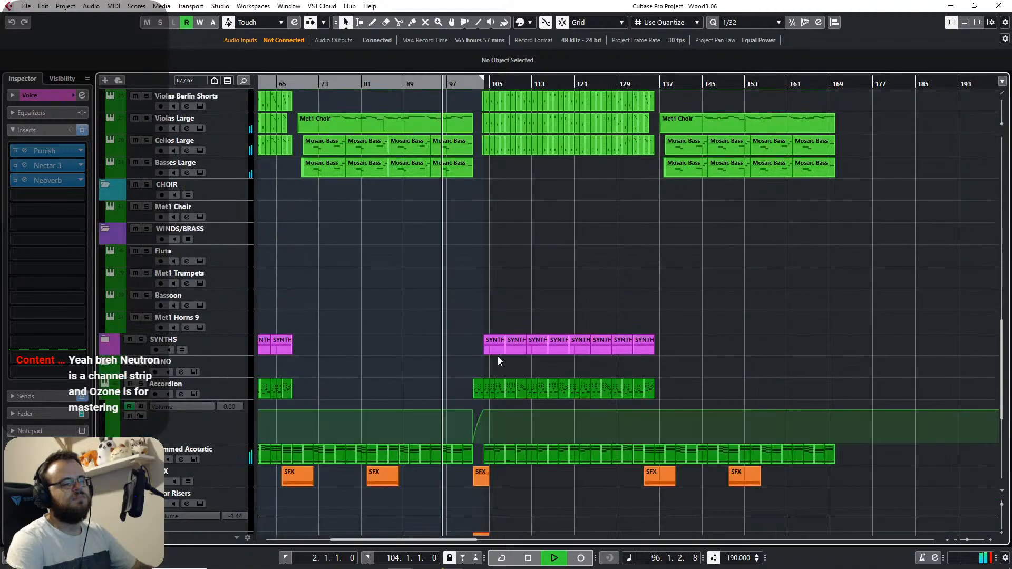
{"action": "scroll", "coordinate": [507, 412], "scroll_direction": "up", "scroll_amount": 10}
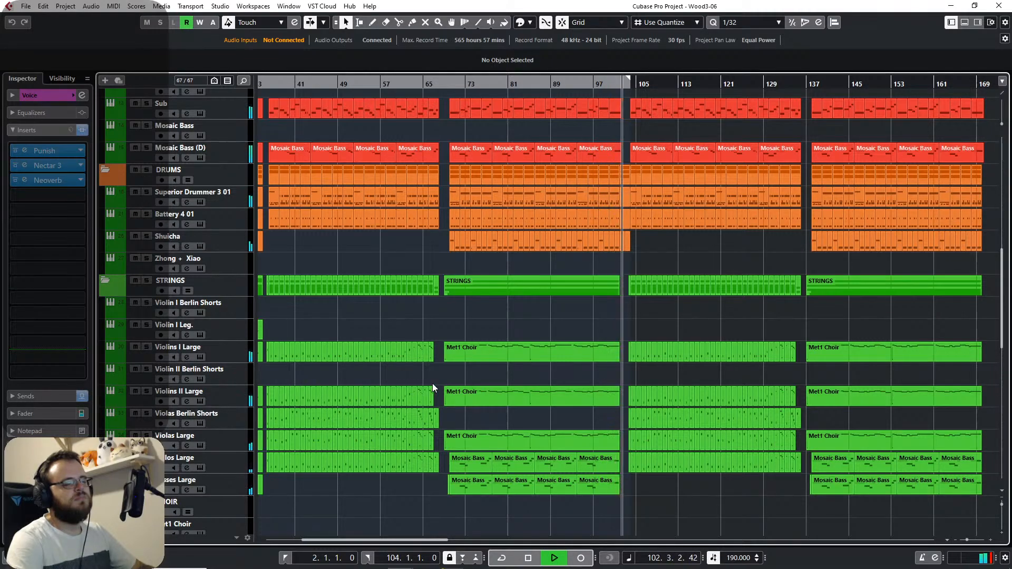
{"action": "key", "text": "space"}
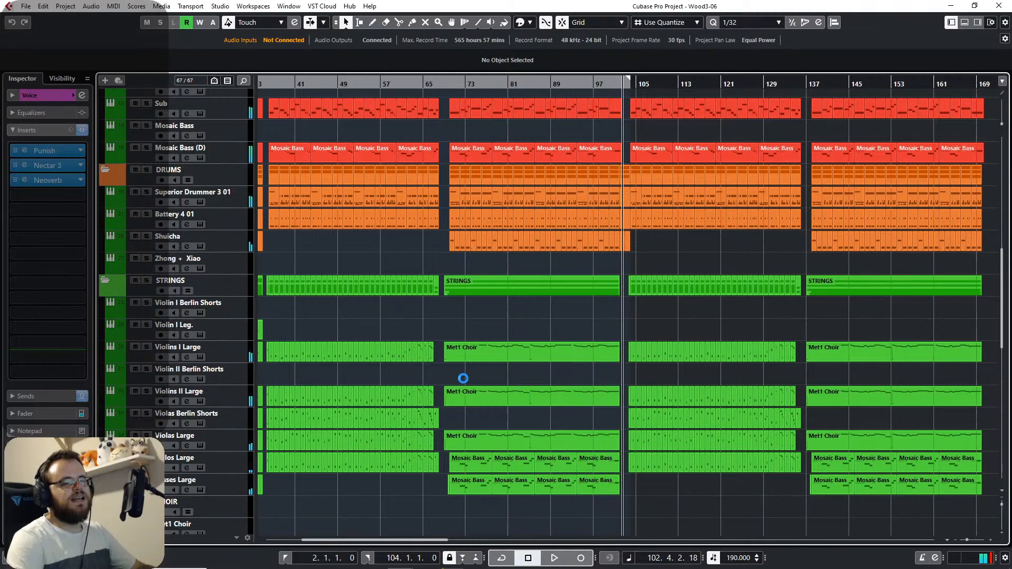
Copy the chorus Met1 Choir part from Violins I Large onto the Violin I Leg. track at bar 69 and audition it.
{"action": "scroll", "coordinate": [462, 366], "scroll_direction": "up", "scroll_amount": 6}
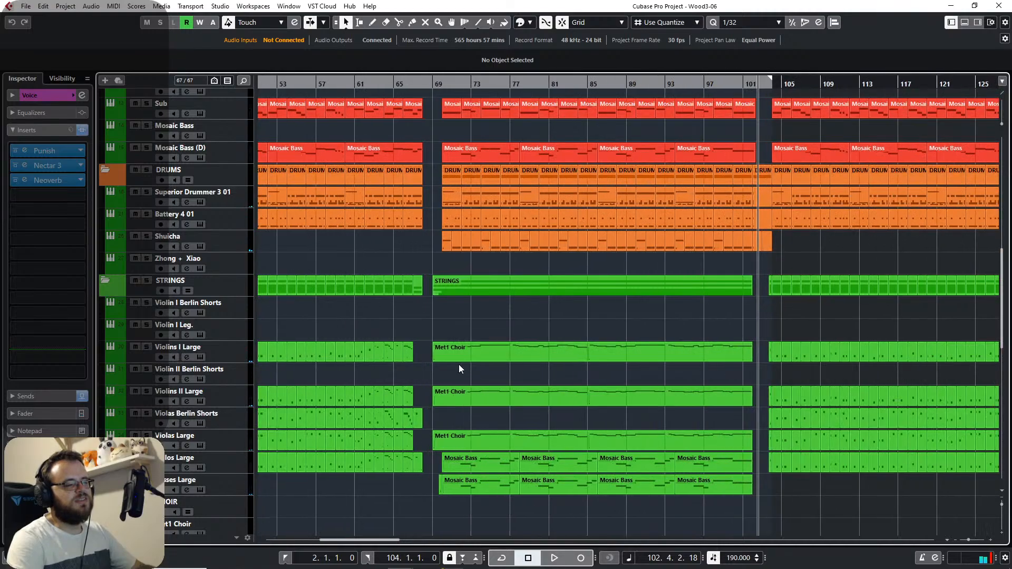
{"action": "left_click", "coordinate": [482, 344]}
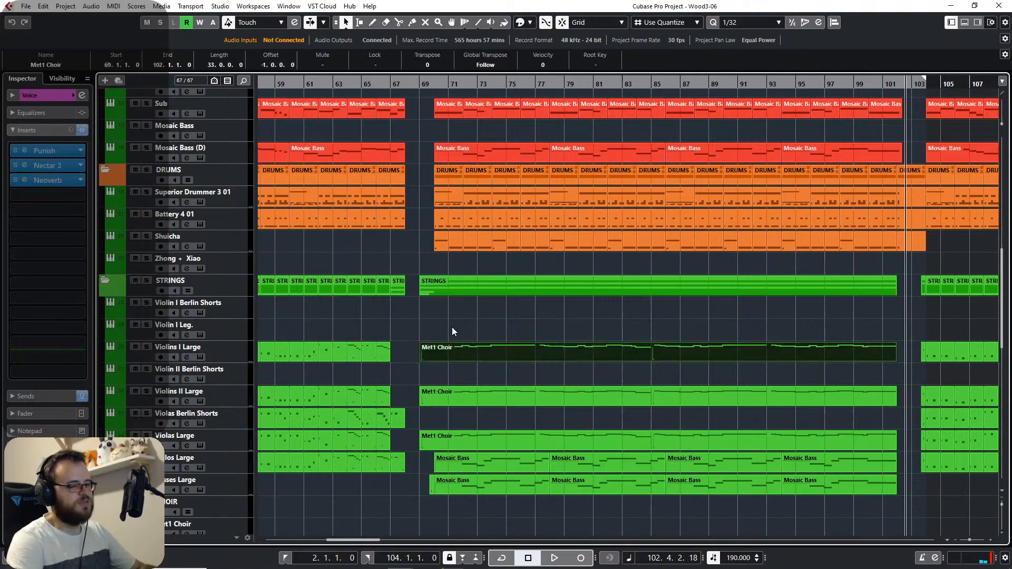
{"action": "scroll", "coordinate": [440, 287], "scroll_direction": "up", "scroll_amount": 5}
{"action": "left_click", "coordinate": [390, 83]}
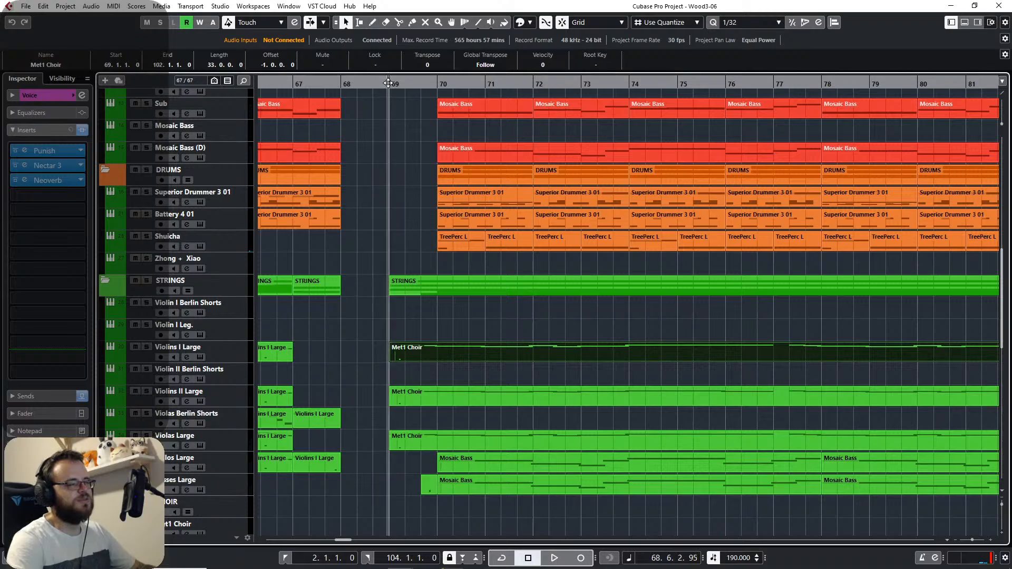
{"action": "left_click", "coordinate": [140, 338]}
{"action": "key", "text": "ctrl+v"}
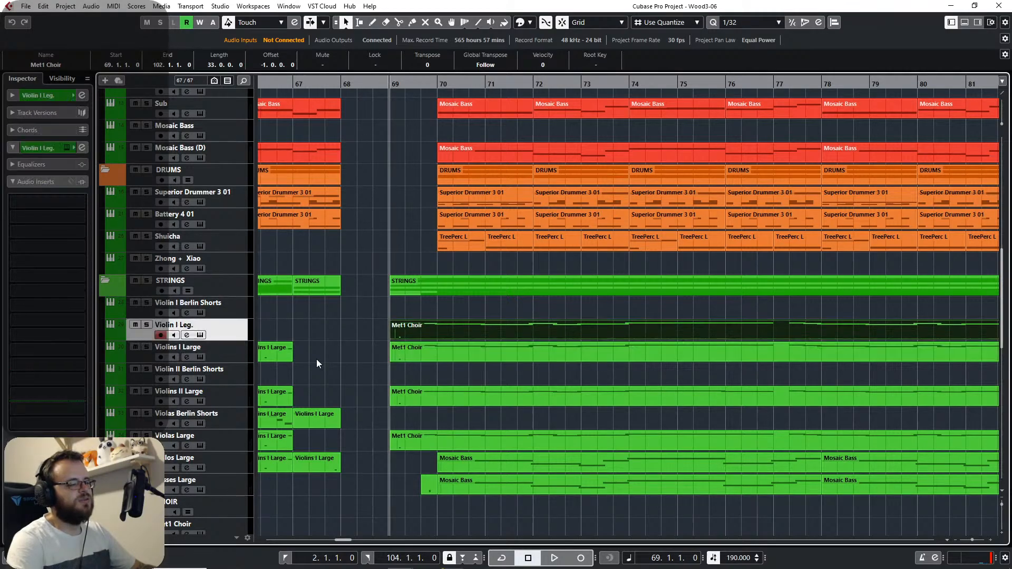
{"action": "key", "text": "space"}
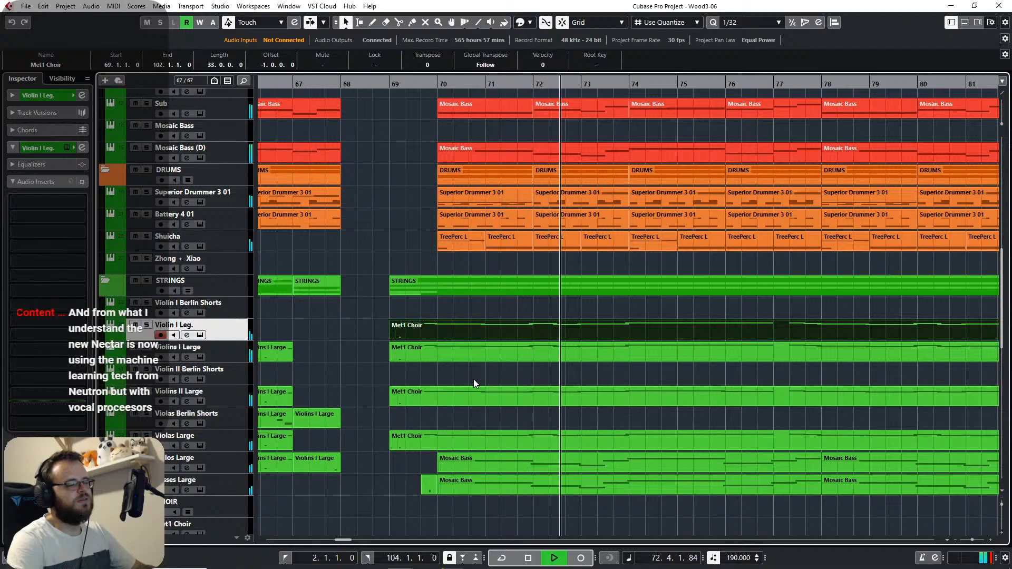
{"action": "key", "text": "space"}
Solo the STRINGS folder, listen to the chorus strings from bar 69, remove the solo, and stop playback.
{"action": "left_click", "coordinate": [430, 392]}
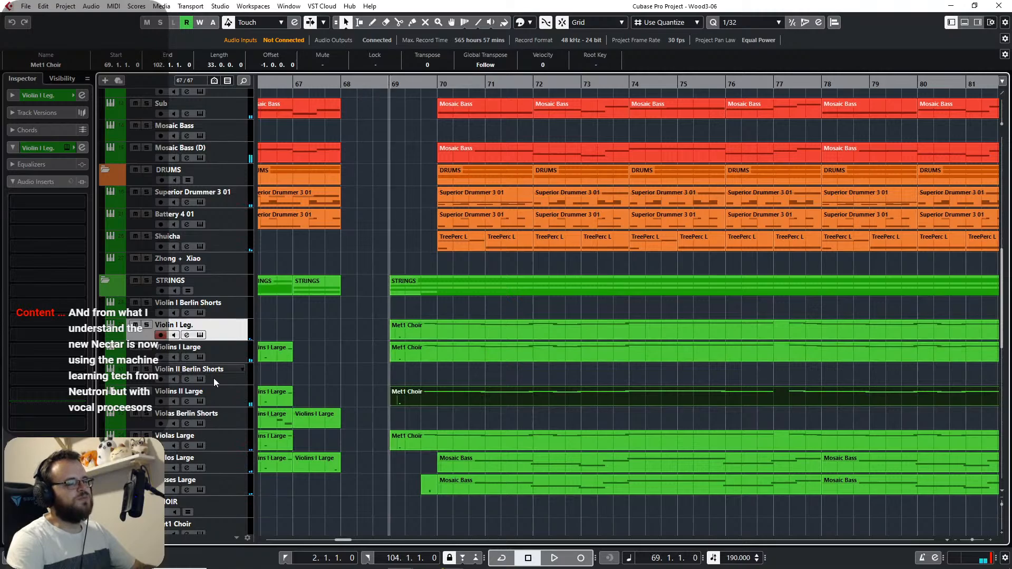
{"action": "left_click", "coordinate": [143, 380]}
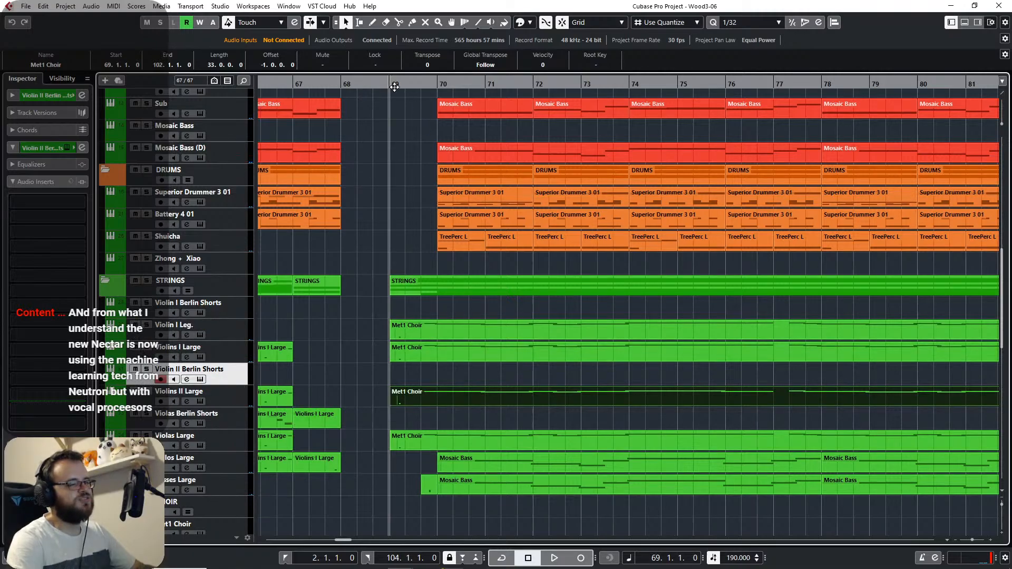
{"action": "left_click", "coordinate": [147, 281]}
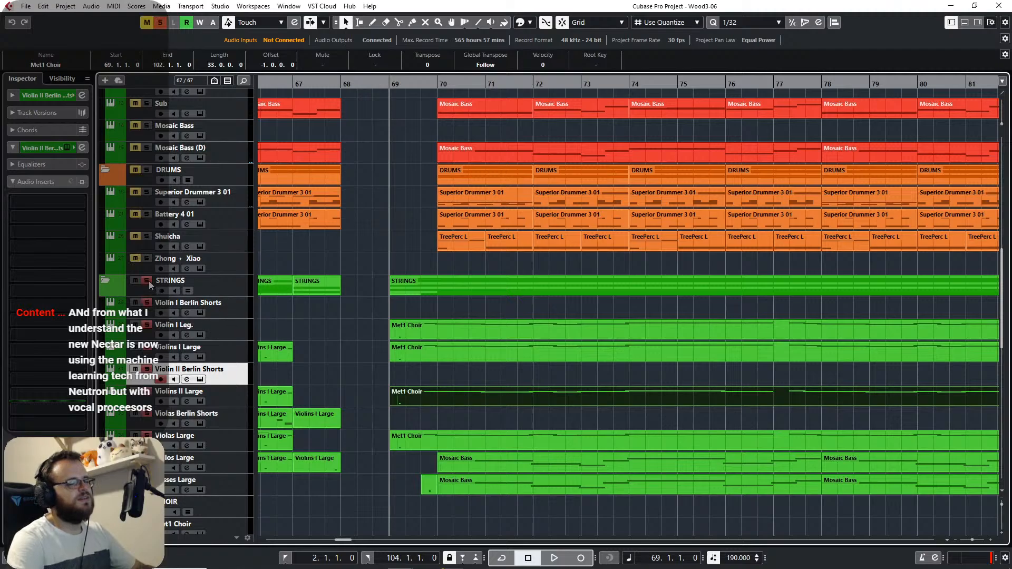
{"action": "key", "text": "space"}
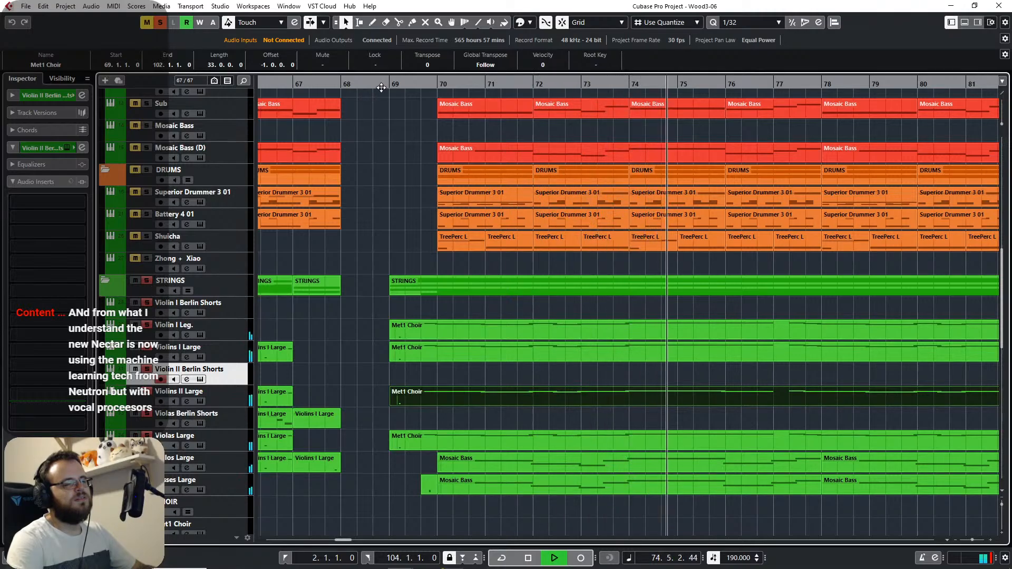
{"action": "key", "text": "space"}
{"action": "key", "text": "space"}
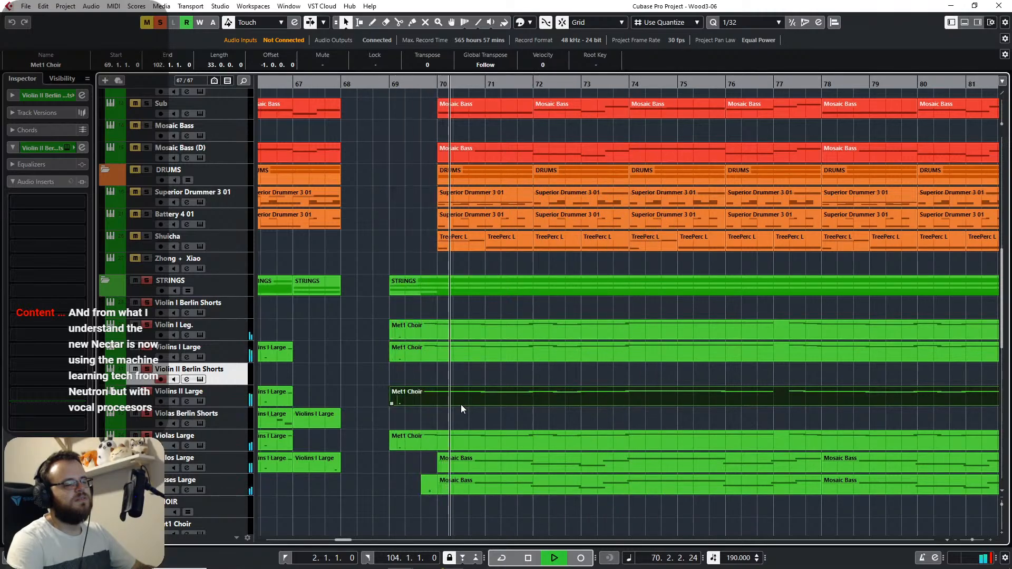
{"action": "left_click_drag", "start_coordinate": [382, 433], "coordinate": [549, 373]}
{"action": "left_click", "coordinate": [482, 83]}
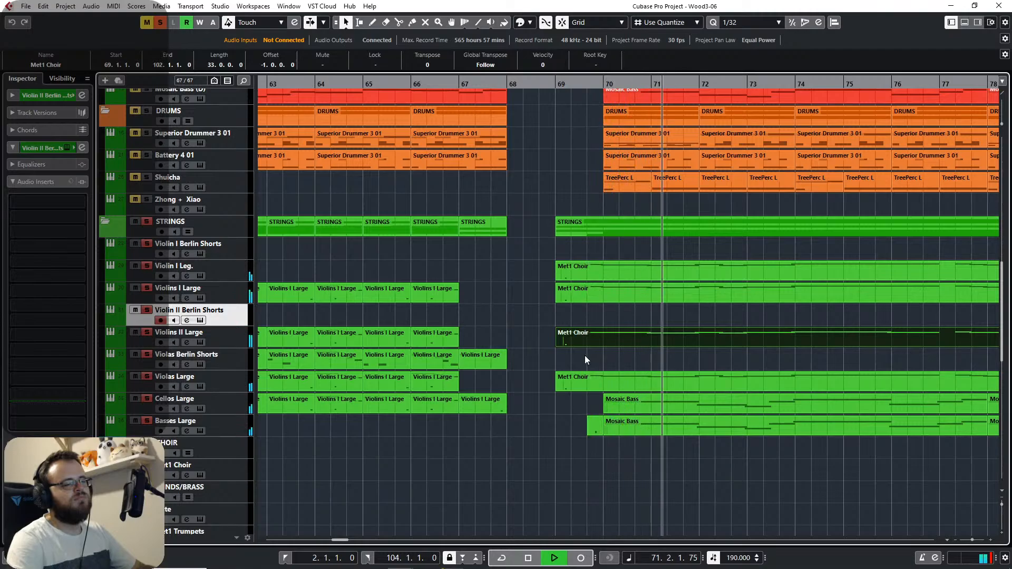
{"action": "scroll", "coordinate": [616, 390], "scroll_direction": "right", "scroll_amount": 6}
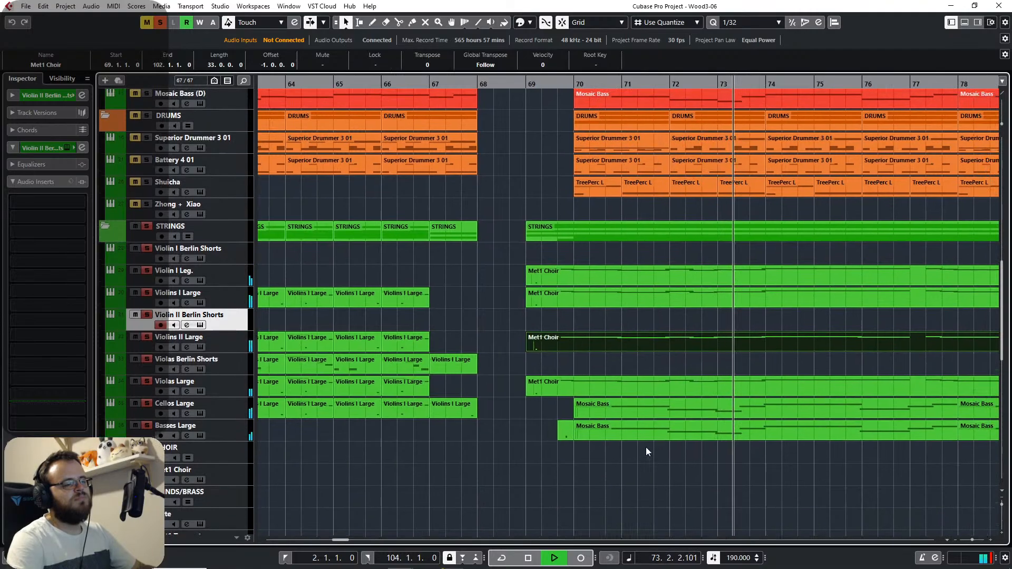
{"action": "left_click", "coordinate": [148, 219]}
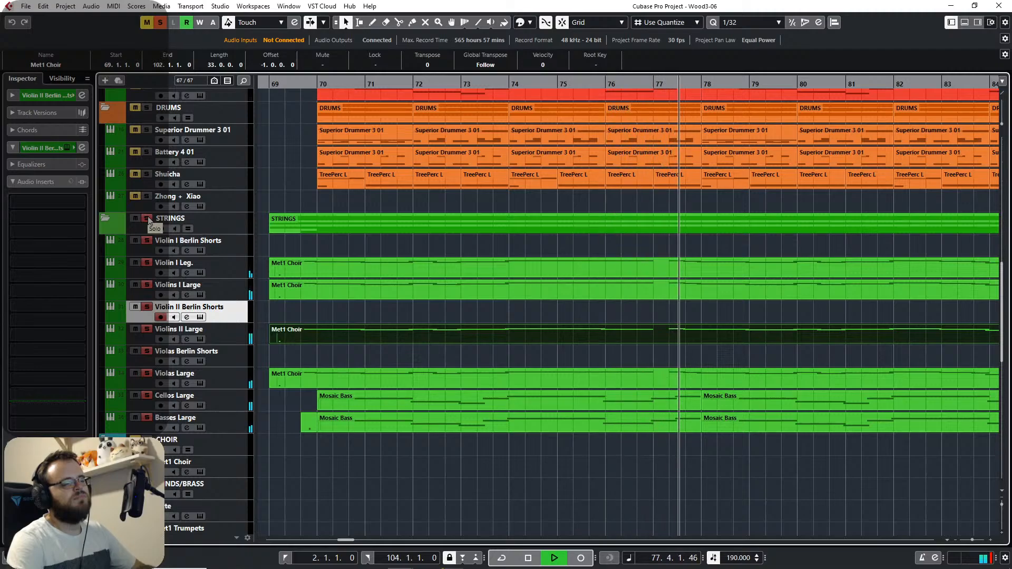
{"action": "left_click", "coordinate": [539, 422]}
{"action": "left_click", "coordinate": [539, 466]}
{"action": "key", "text": "space"}
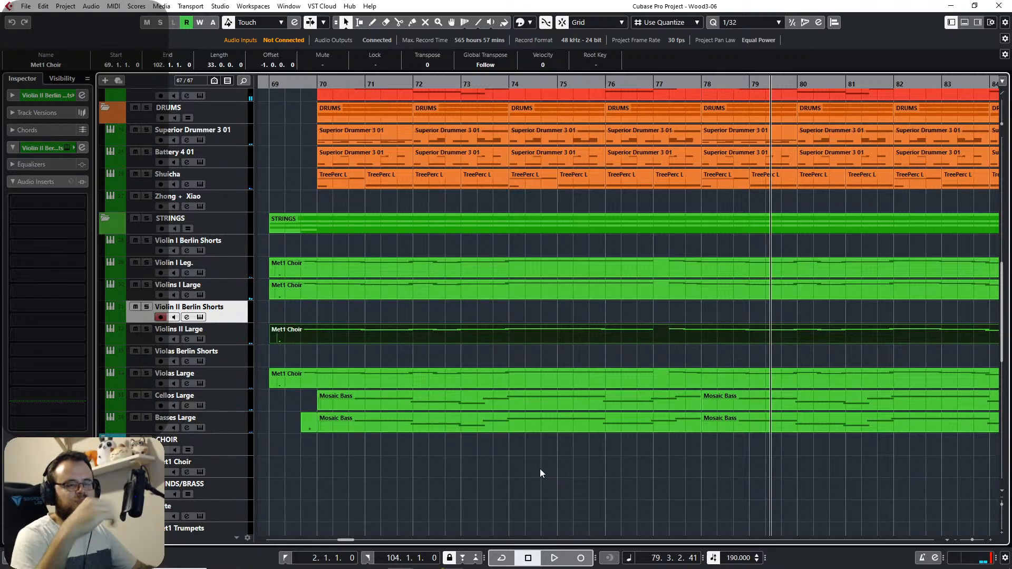
Open Nectar 3 on the Voice channel, view its Vocal Assistant's Assist and Unmask options, and close the plug-in.
{"action": "scroll", "coordinate": [148, 256], "scroll_direction": "up", "scroll_amount": 15}
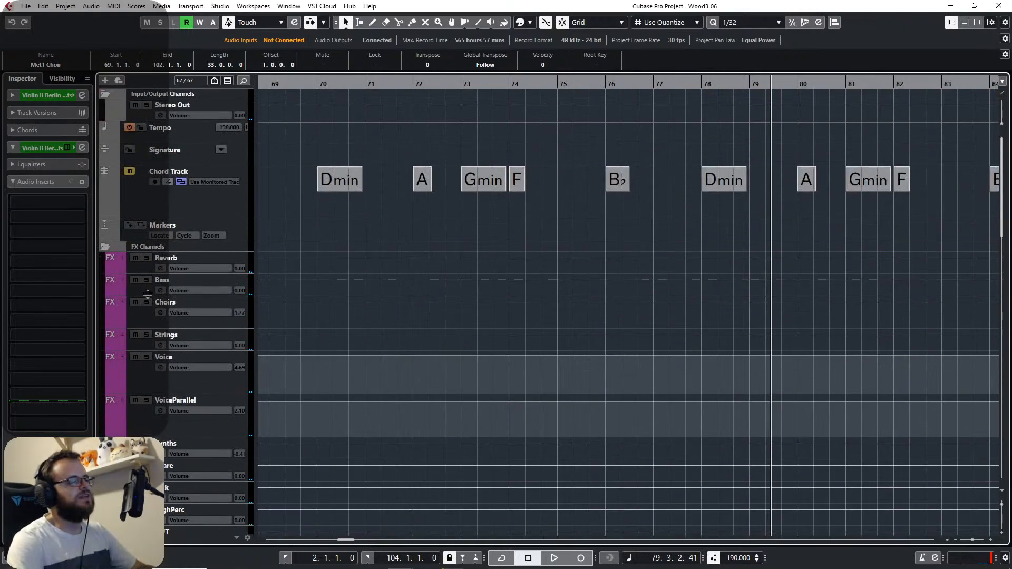
{"action": "left_click", "coordinate": [137, 315]}
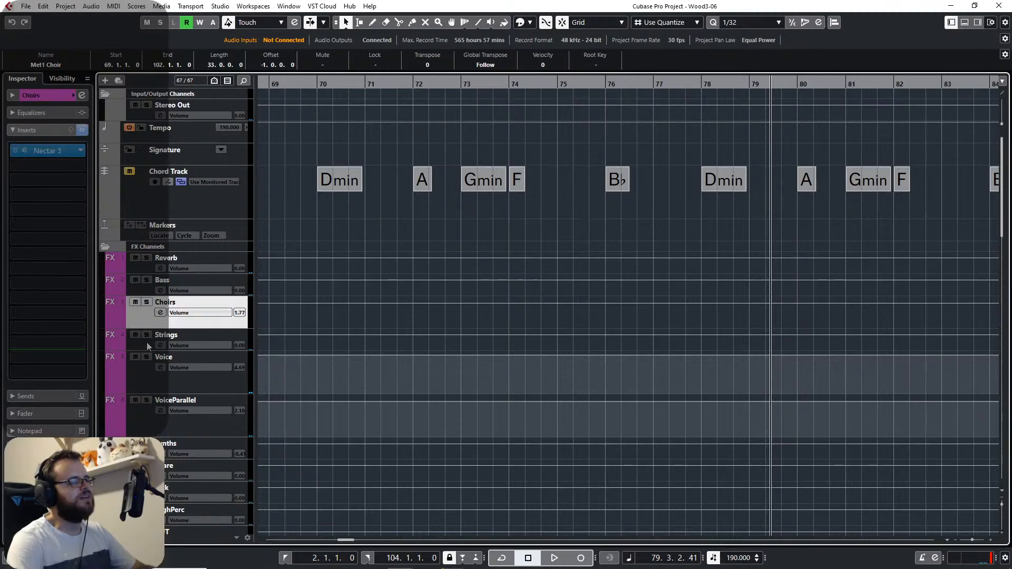
{"action": "left_click", "coordinate": [144, 373]}
{"action": "left_click", "coordinate": [49, 167]}
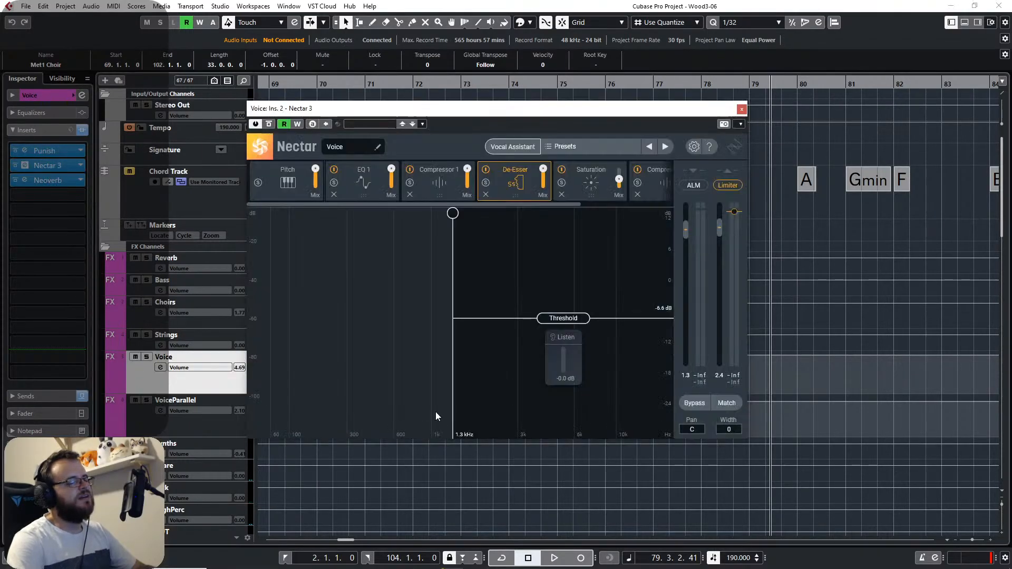
{"action": "left_click", "coordinate": [528, 146]}
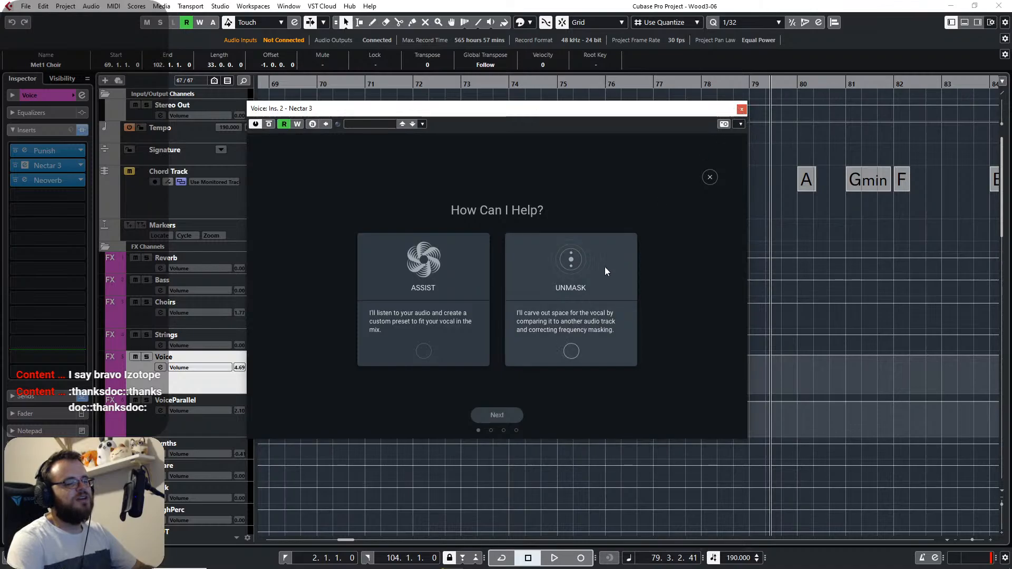
{"action": "left_click", "coordinate": [740, 107]}
Play the chorus from about bar 69 and examine its vocal, string, drum and FX channel tracks.
{"action": "scroll", "coordinate": [464, 414], "scroll_direction": "down", "scroll_amount": 10}
{"action": "scroll", "coordinate": [520, 420], "scroll_direction": "left", "scroll_amount": 5}
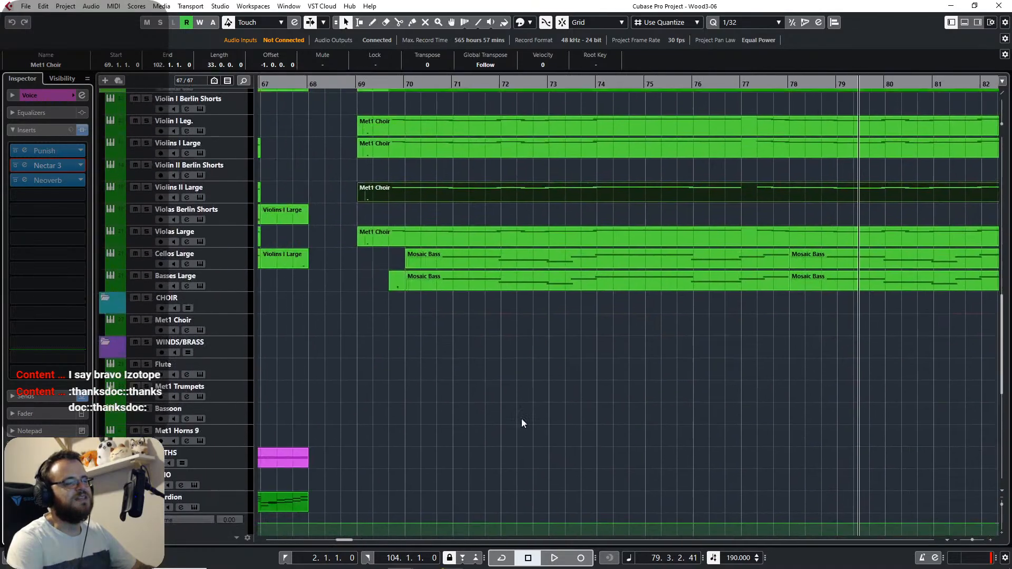
{"action": "scroll", "coordinate": [546, 389], "scroll_direction": "up", "scroll_amount": 2}
{"action": "scroll", "coordinate": [547, 388], "scroll_direction": "down", "scroll_amount": 10}
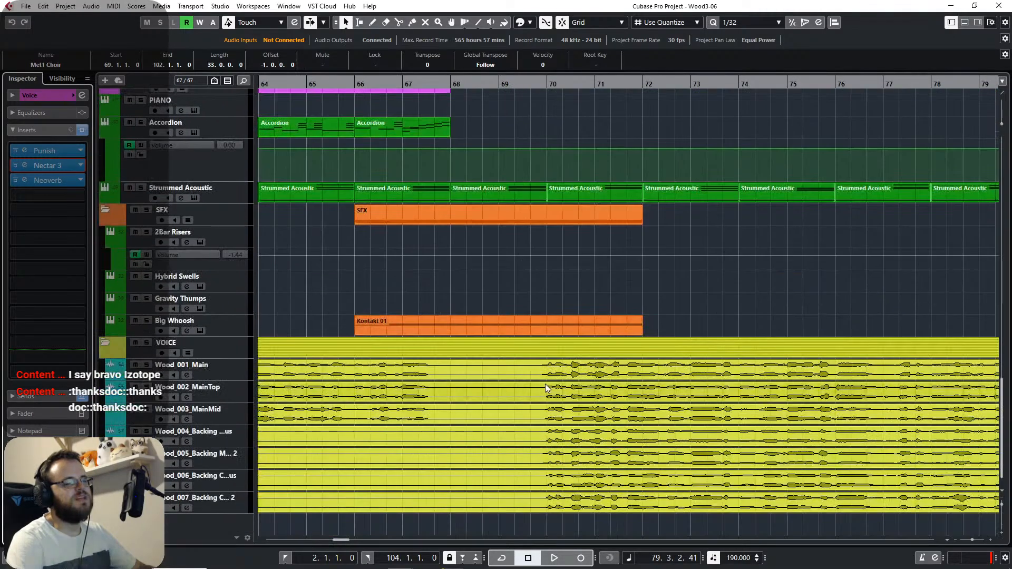
{"action": "double_click", "coordinate": [492, 81]}
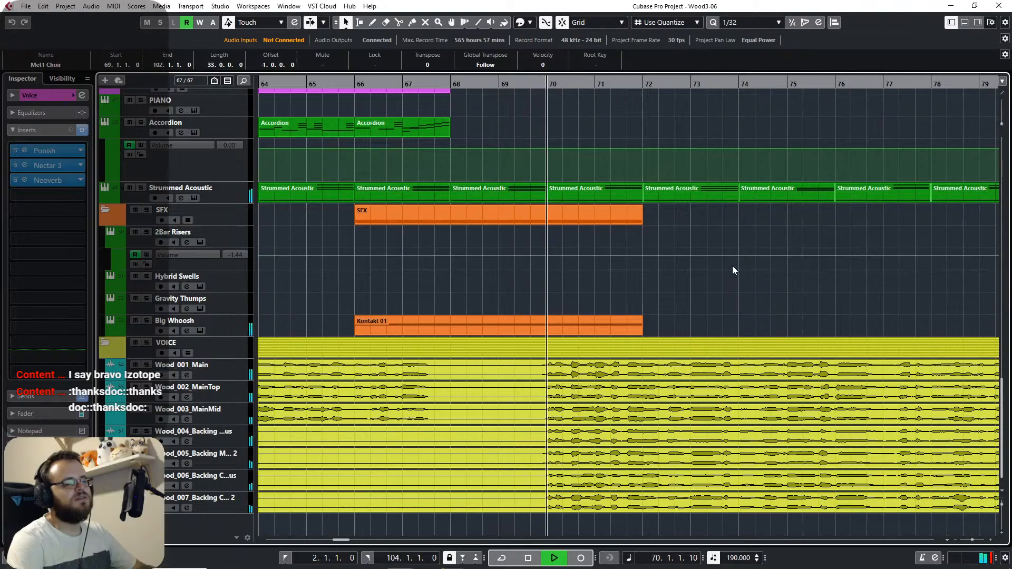
{"action": "scroll", "coordinate": [527, 273], "scroll_direction": "right", "scroll_amount": 6}
{"action": "scroll", "coordinate": [463, 310], "scroll_direction": "up", "scroll_amount": 12}
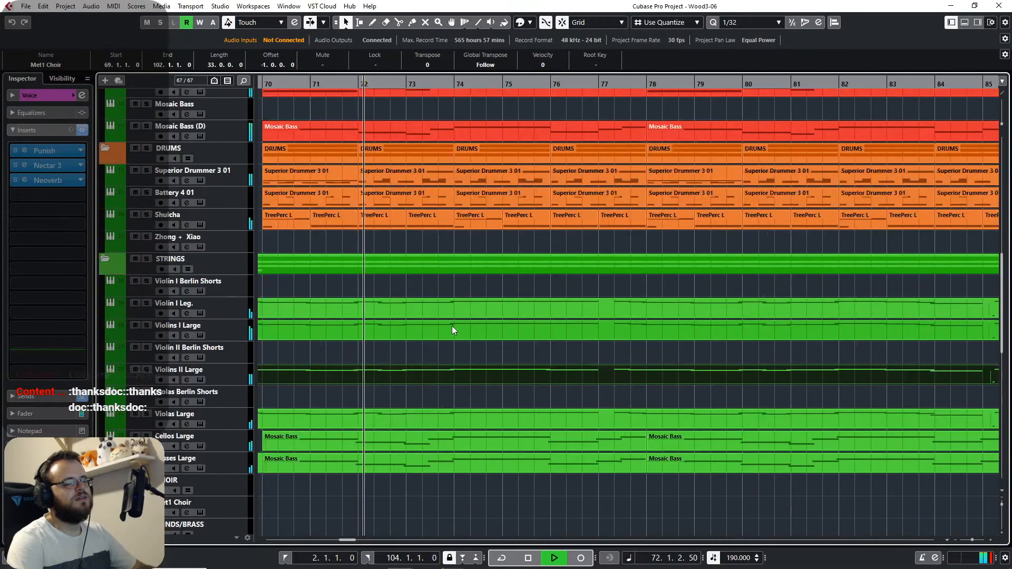
{"action": "scroll", "coordinate": [421, 337], "scroll_direction": "up", "scroll_amount": 15}
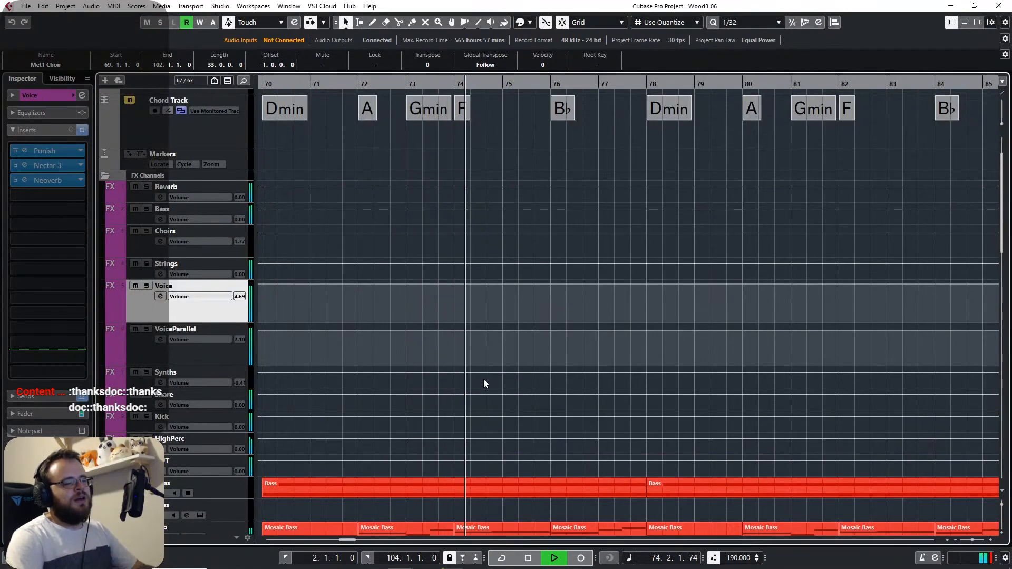
{"action": "scroll", "coordinate": [490, 353], "scroll_direction": "down", "scroll_amount": 2}
{"action": "scroll", "coordinate": [487, 337], "scroll_direction": "down", "scroll_amount": 3}
{"action": "scroll", "coordinate": [442, 346], "scroll_direction": "down", "scroll_amount": 15}
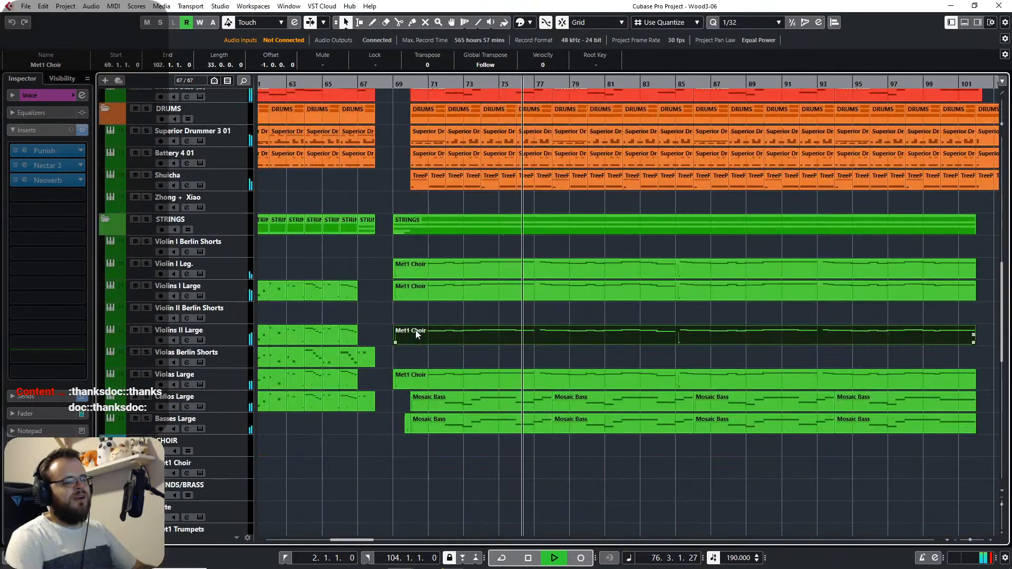
Copy the Met1 Choir part on Violin I Leg. from bar 69 to bar 137 of the same track and play it.
{"action": "left_click", "coordinate": [444, 268]}
{"action": "scroll", "coordinate": [702, 305], "scroll_direction": "left", "scroll_amount": 10}
{"action": "scroll", "coordinate": [702, 305], "scroll_direction": "up", "scroll_amount": 1}
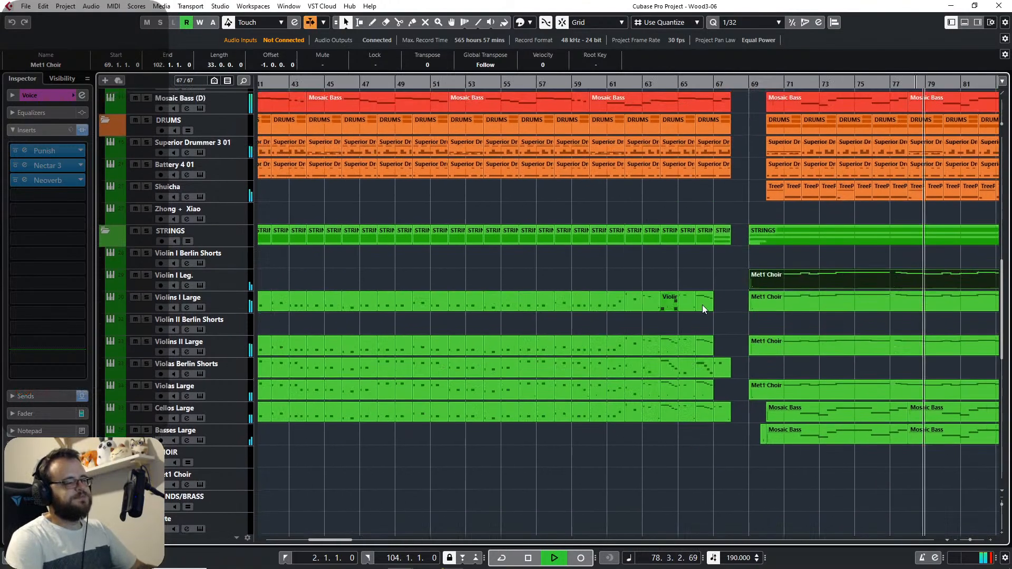
{"action": "scroll", "coordinate": [702, 305], "scroll_direction": "left", "scroll_amount": 20}
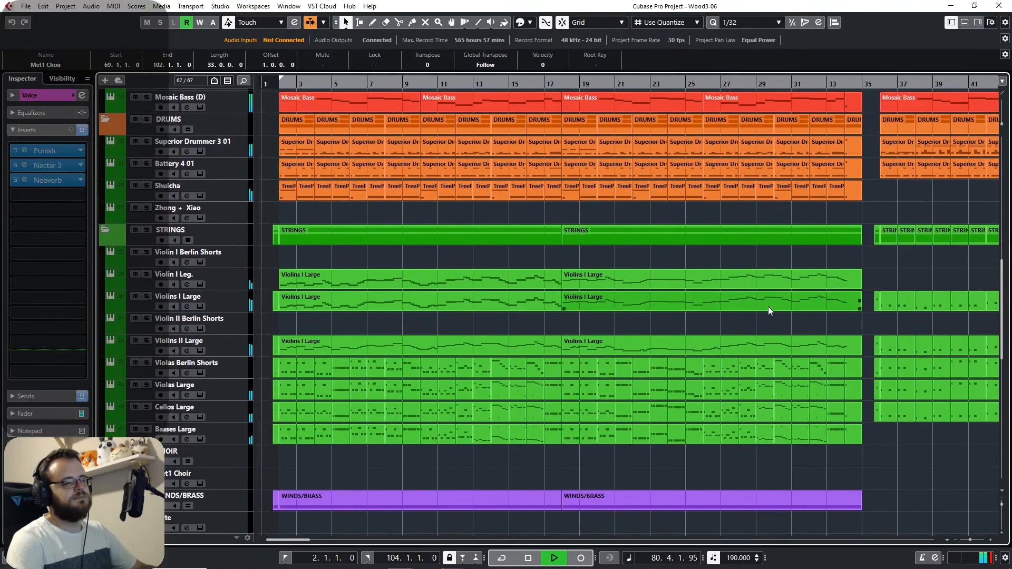
{"action": "scroll", "coordinate": [767, 310], "scroll_direction": "right", "scroll_amount": 20}
{"action": "key", "text": "space"}
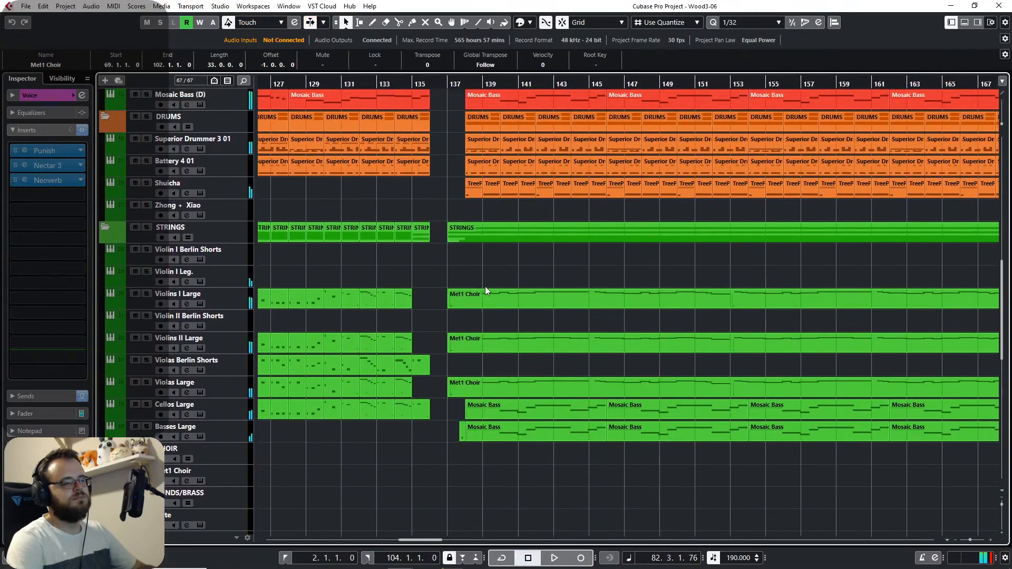
{"action": "left_click", "coordinate": [448, 84]}
{"action": "key", "text": "h"}
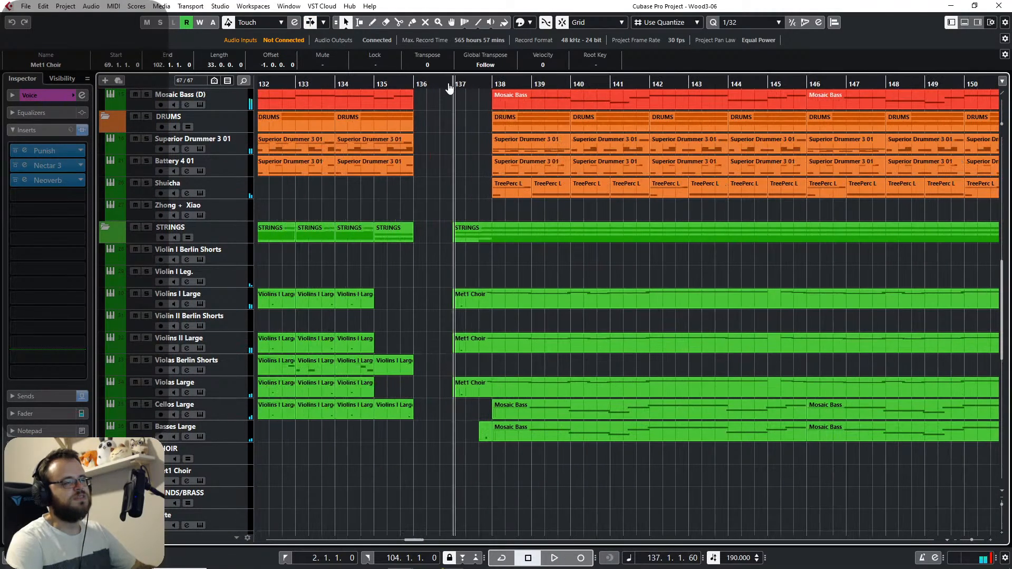
{"action": "left_click", "coordinate": [142, 280]}
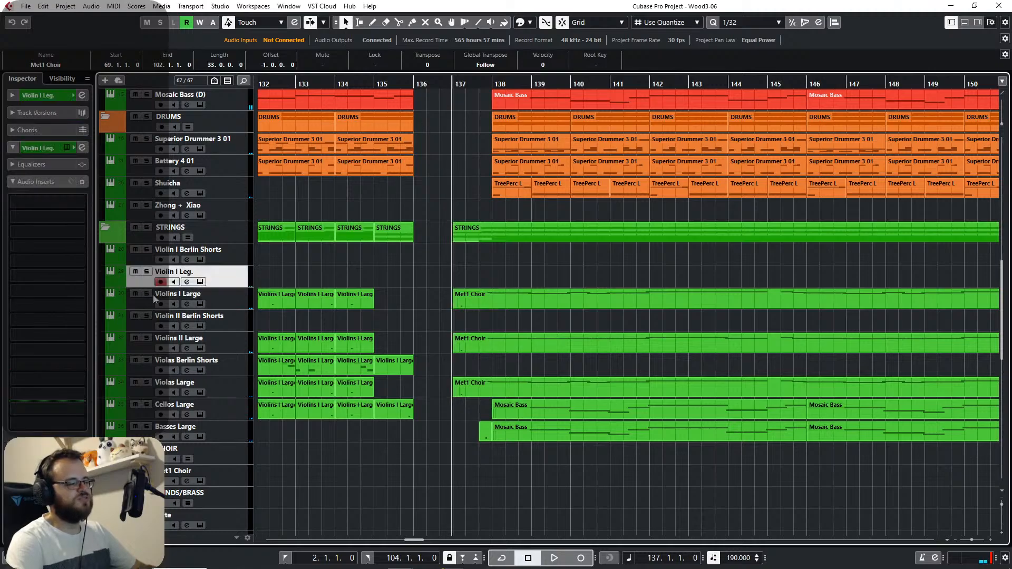
{"action": "key", "text": "ctrl+v"}
{"action": "key", "text": "space"}
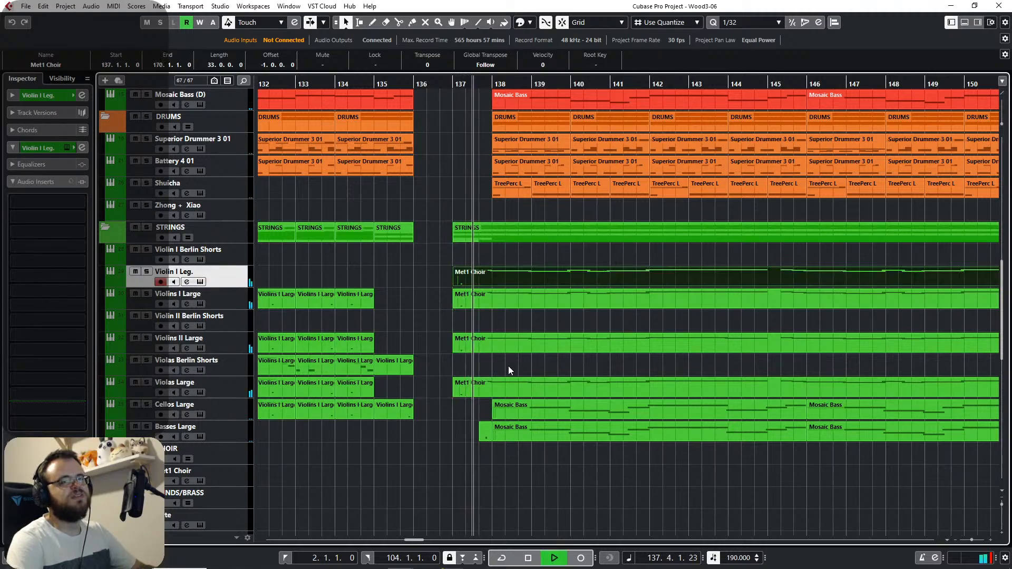
Listen to the transition from about bar 135 into the repeated chorus, check its SFX and vocal tracks, and stop playback.
{"action": "scroll", "coordinate": [461, 394], "scroll_direction": "down", "scroll_amount": 5}
{"action": "scroll", "coordinate": [461, 394], "scroll_direction": "up", "scroll_amount": 3}
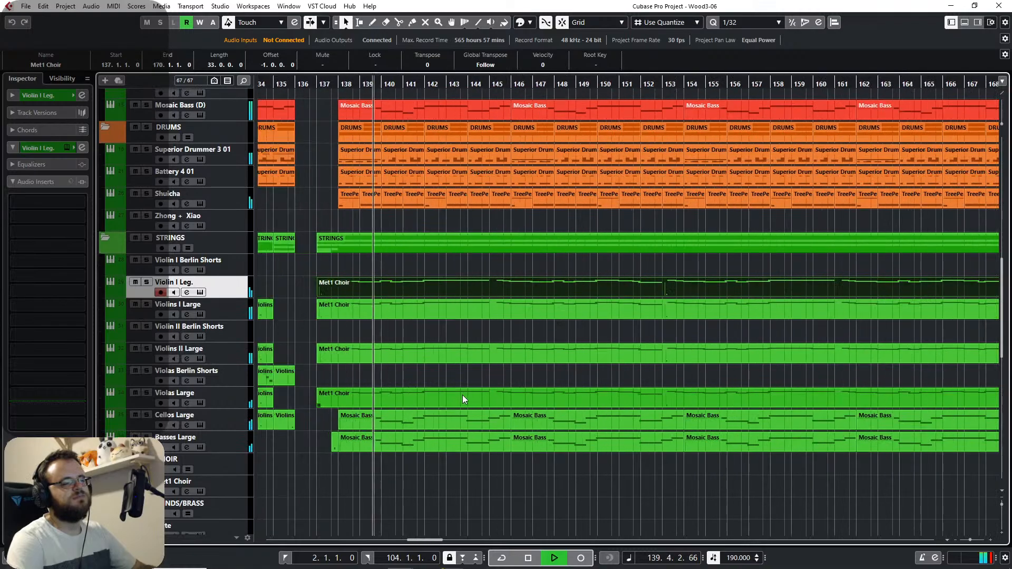
{"action": "scroll", "coordinate": [433, 389], "scroll_direction": "up", "scroll_amount": 5}
{"action": "scroll", "coordinate": [433, 389], "scroll_direction": "left", "scroll_amount": 6}
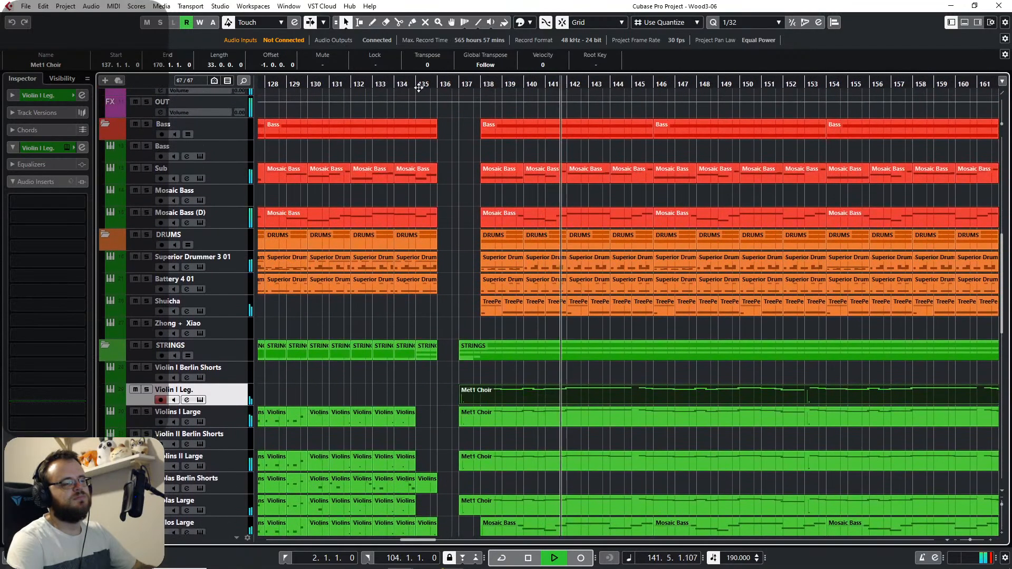
{"action": "left_click", "coordinate": [422, 84]}
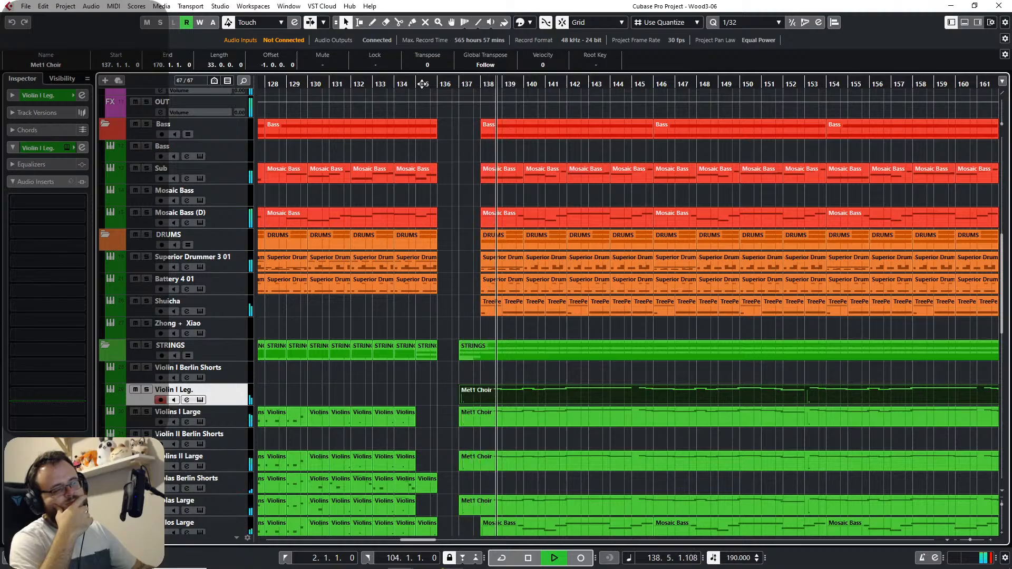
{"action": "key", "text": "space"}
{"action": "scroll", "coordinate": [396, 210], "scroll_direction": "down", "scroll_amount": 10}
{"action": "scroll", "coordinate": [409, 271], "scroll_direction": "up", "scroll_amount": 3}
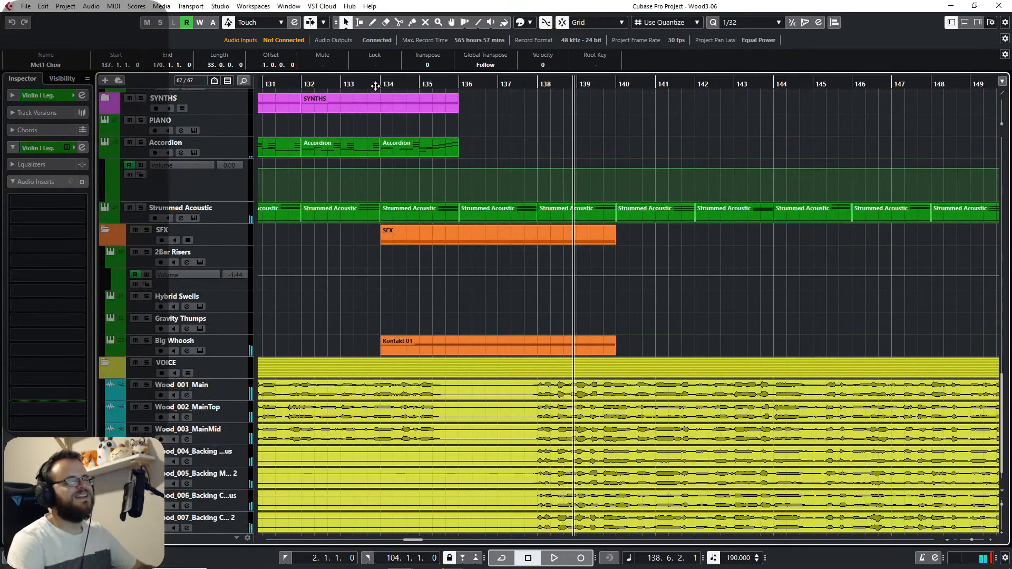
{"action": "key", "text": "space"}
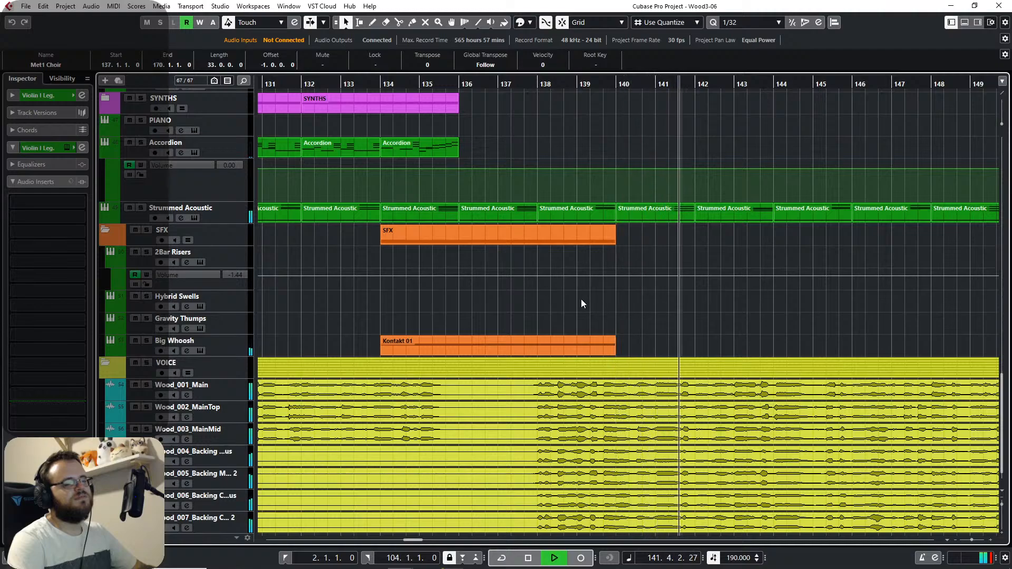
{"action": "scroll", "coordinate": [401, 314], "scroll_direction": "right", "scroll_amount": 5}
{"action": "scroll", "coordinate": [402, 315], "scroll_direction": "up", "scroll_amount": 1}
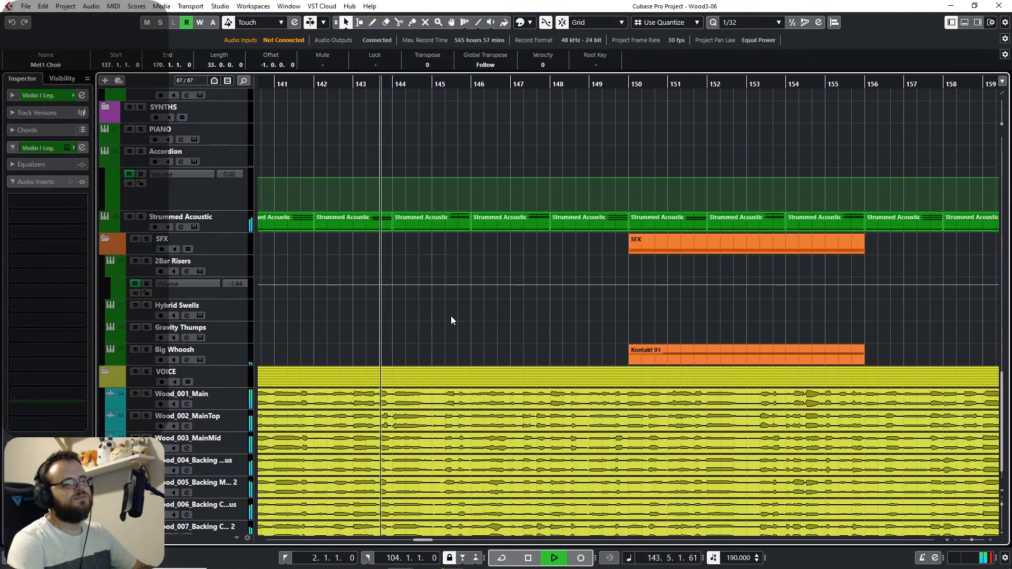
{"action": "key", "text": "space"}
Examine the bass, drum and string parts from the repeated chorus back to the start of the song.
{"action": "scroll", "coordinate": [708, 393], "scroll_direction": "up", "scroll_amount": 5}
{"action": "scroll", "coordinate": [709, 393], "scroll_direction": "left", "scroll_amount": 4}
{"action": "scroll", "coordinate": [521, 355], "scroll_direction": "up", "scroll_amount": 5}
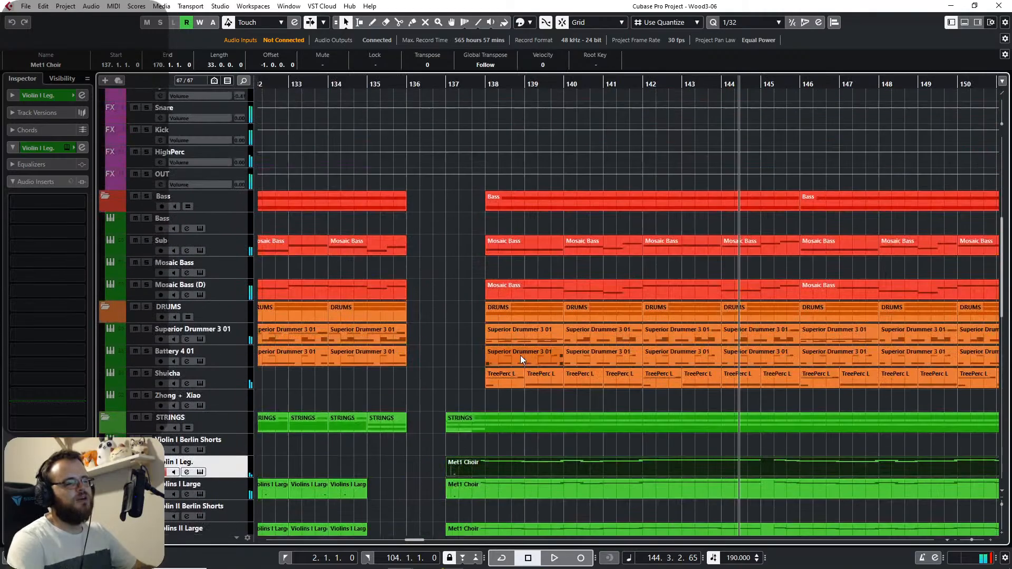
{"action": "scroll", "coordinate": [489, 326], "scroll_direction": "down", "scroll_amount": 2}
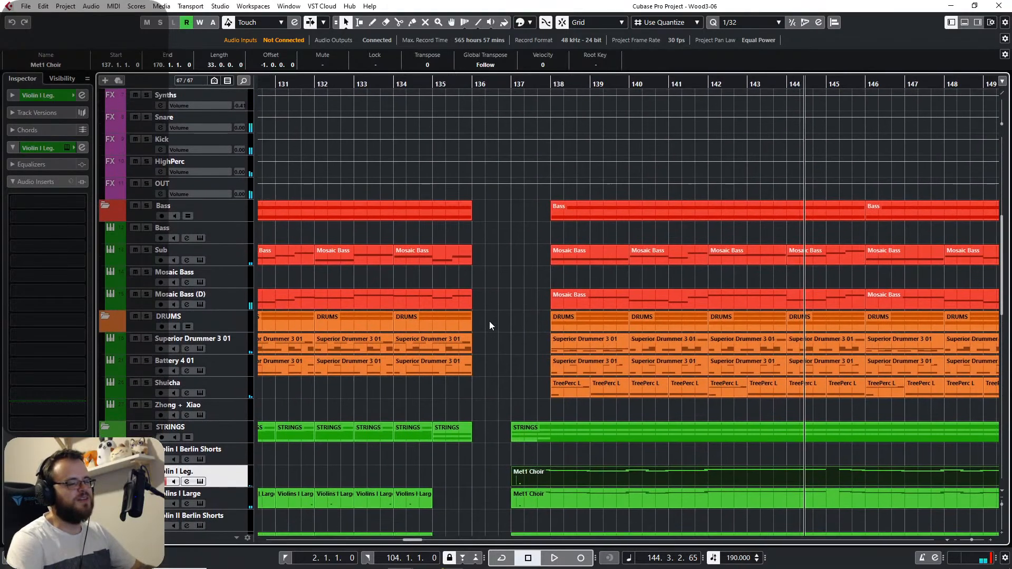
{"action": "scroll", "coordinate": [486, 320], "scroll_direction": "down", "scroll_amount": 6}
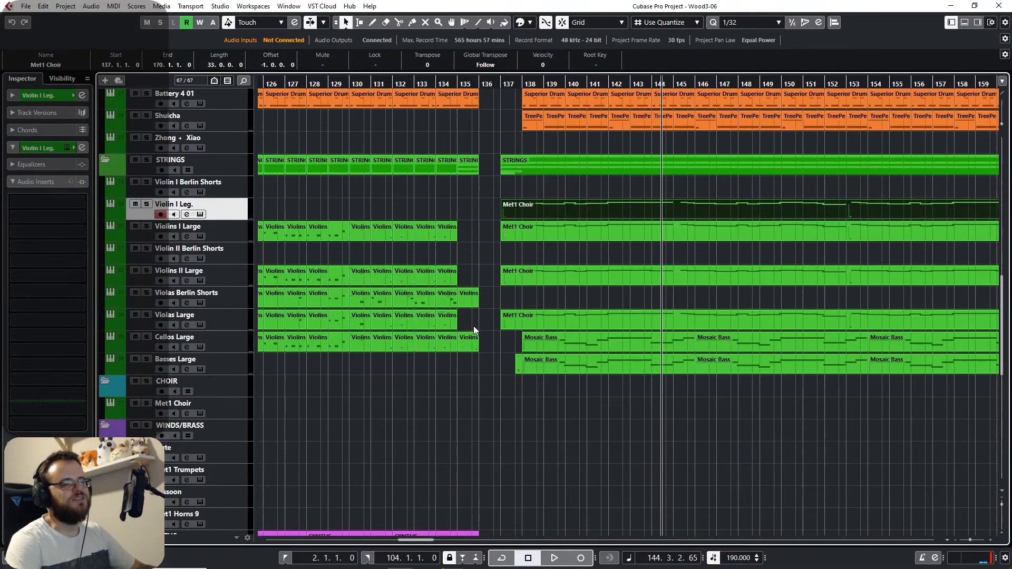
{"action": "scroll", "coordinate": [473, 325], "scroll_direction": "down", "scroll_amount": 2}
{"action": "left_click", "coordinate": [412, 393]}
{"action": "scroll", "coordinate": [346, 391], "scroll_direction": "left", "scroll_amount": 10}
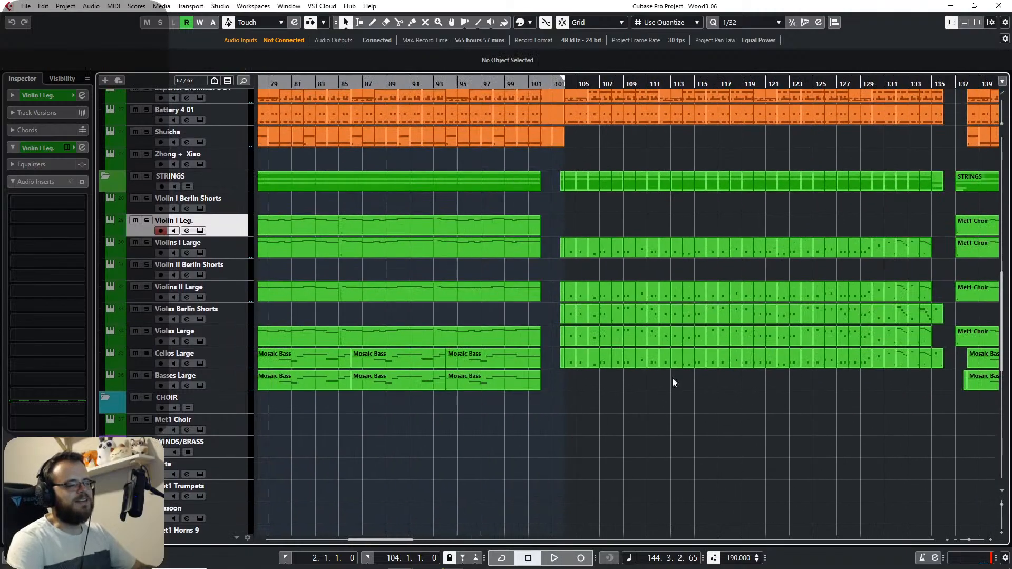
{"action": "scroll", "coordinate": [649, 336], "scroll_direction": "left", "scroll_amount": 1}
{"action": "scroll", "coordinate": [381, 352], "scroll_direction": "up", "scroll_amount": 10}
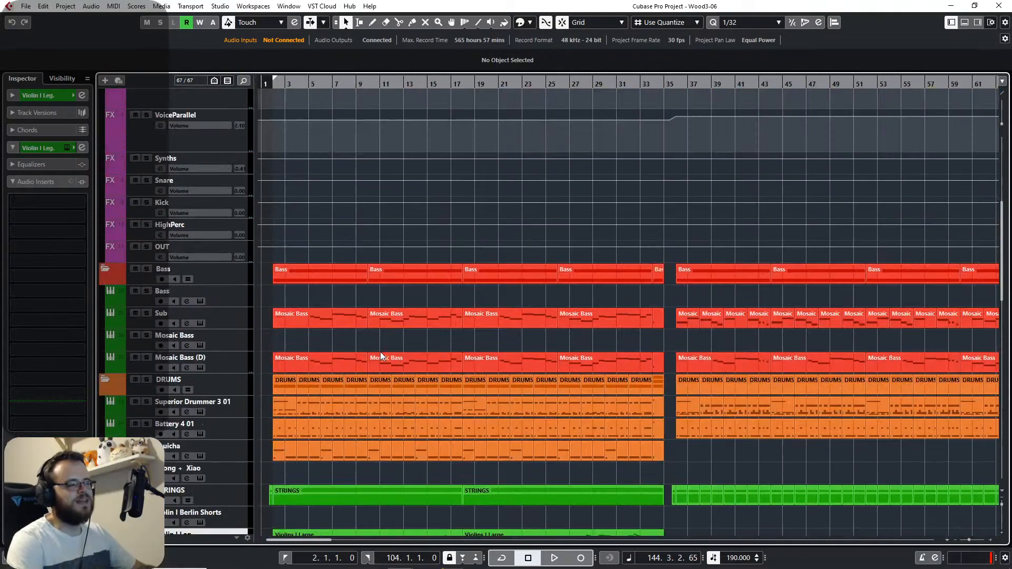
{"action": "scroll", "coordinate": [349, 327], "scroll_direction": "down", "scroll_amount": 5}
{"action": "scroll", "coordinate": [299, 309], "scroll_direction": "up", "scroll_amount": 5}
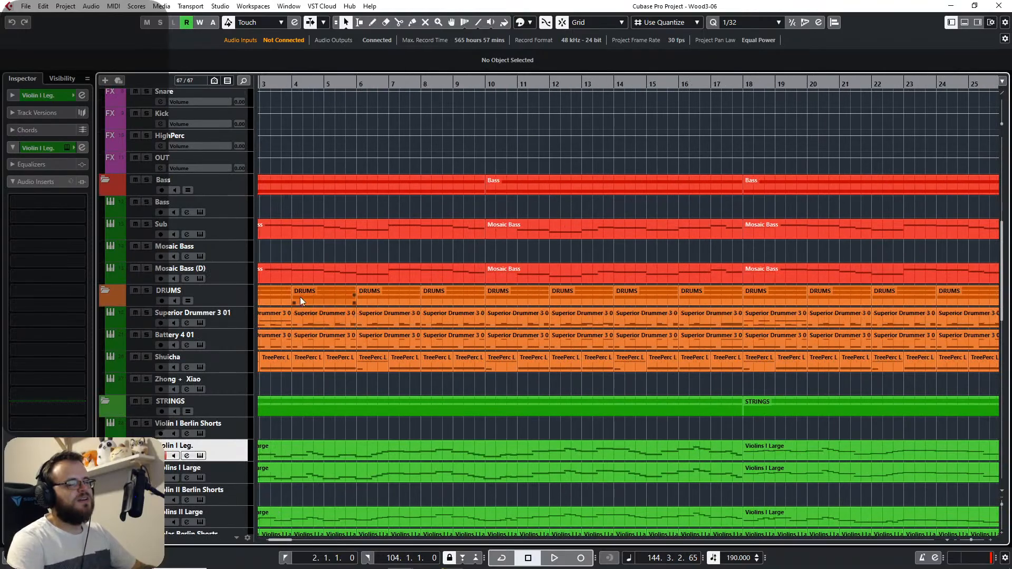
{"action": "scroll", "coordinate": [300, 296], "scroll_direction": "down", "scroll_amount": 1}
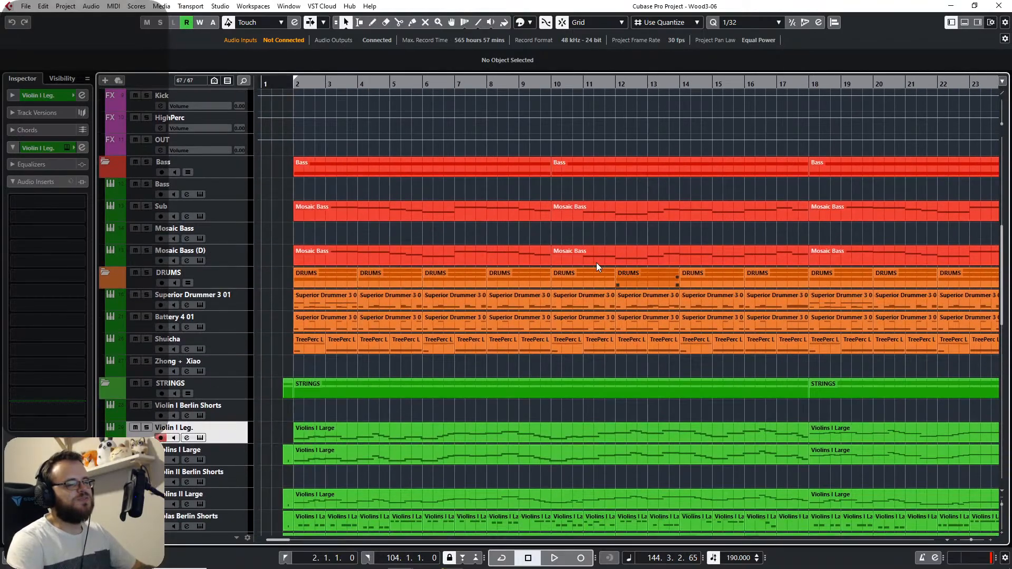
Solo the Bass folder and listen to the bass parts from bar 2 and from just before bar 36.
{"action": "left_click", "coordinate": [146, 162]}
{"action": "left_click", "coordinate": [286, 83]}
{"action": "key", "text": "space"}
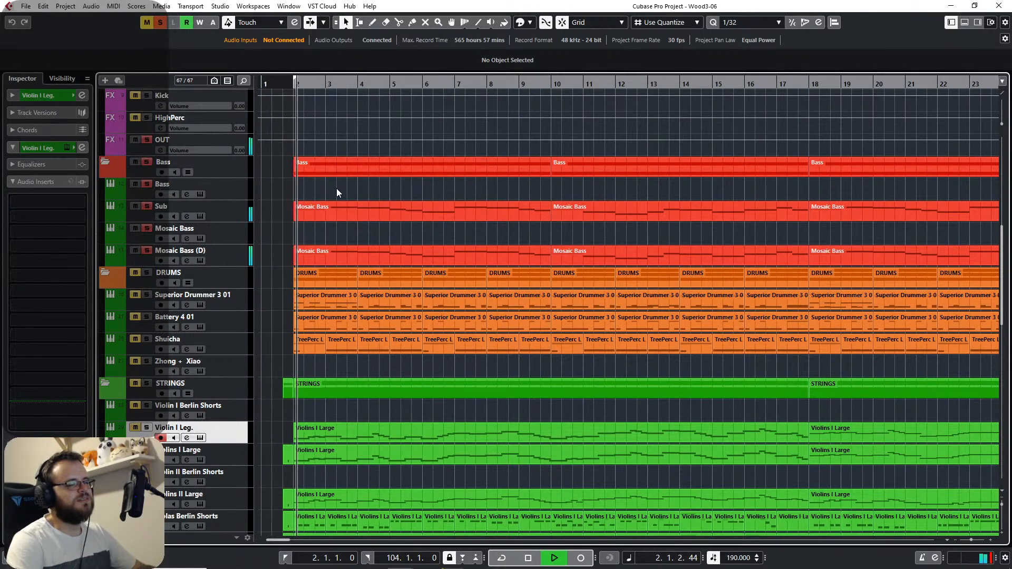
{"action": "scroll", "coordinate": [541, 263], "scroll_direction": "right", "scroll_amount": 5}
{"action": "scroll", "coordinate": [541, 263], "scroll_direction": "up", "scroll_amount": 1}
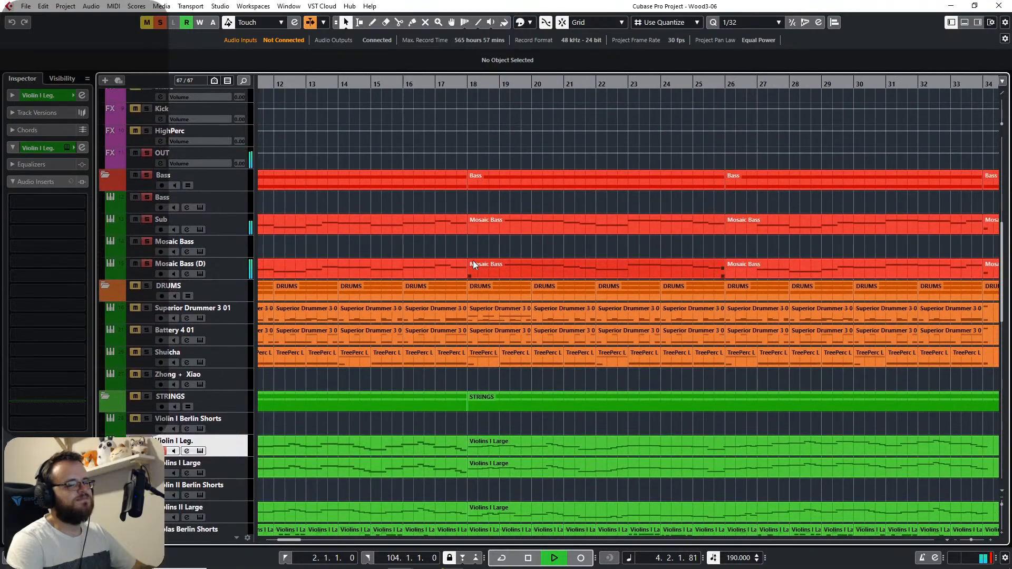
{"action": "scroll", "coordinate": [506, 262], "scroll_direction": "left", "scroll_amount": 4}
{"action": "scroll", "coordinate": [506, 261], "scroll_direction": "down", "scroll_amount": 1}
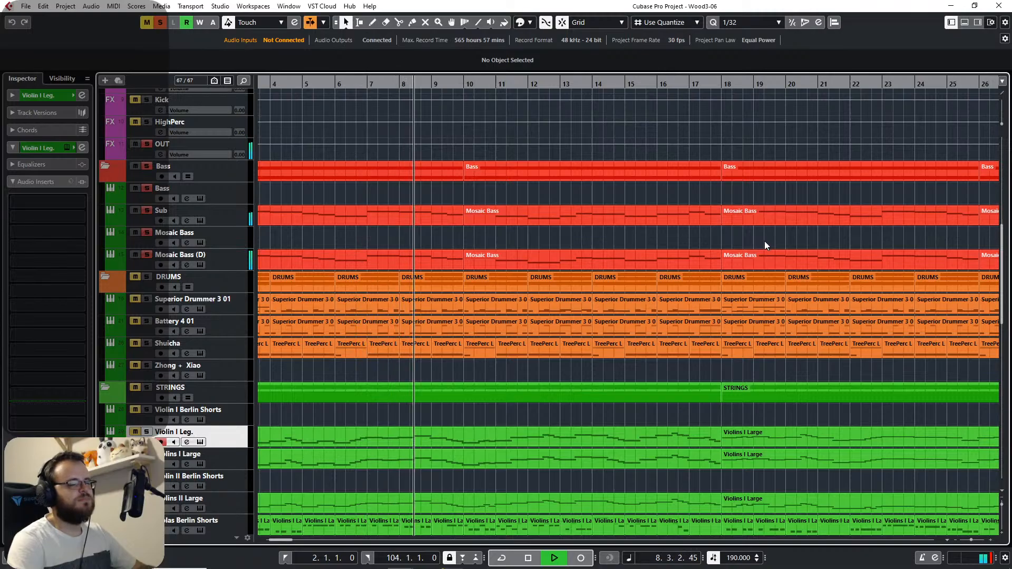
{"action": "scroll", "coordinate": [538, 242], "scroll_direction": "right", "scroll_amount": 3}
{"action": "scroll", "coordinate": [539, 245], "scroll_direction": "right", "scroll_amount": 7}
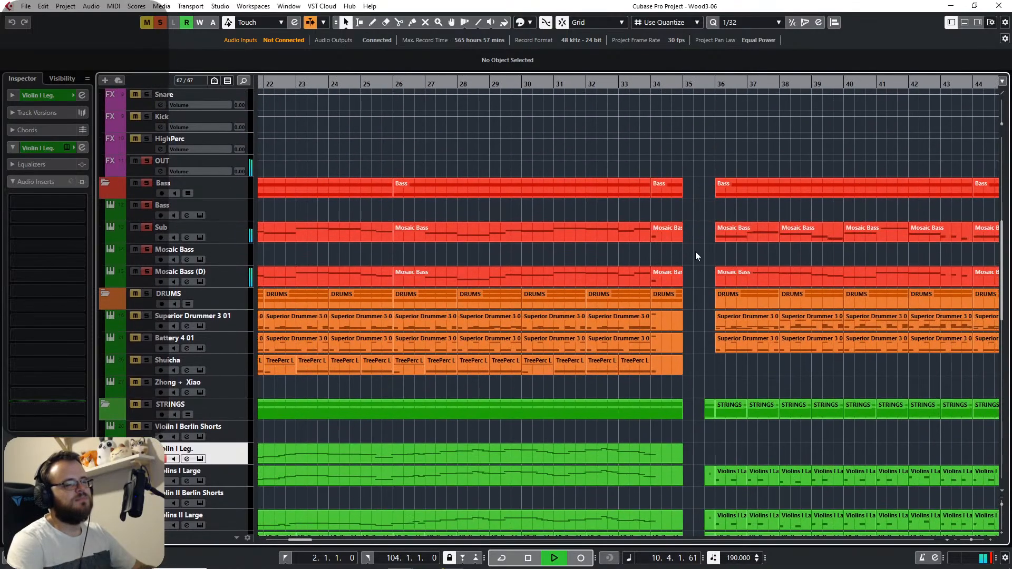
{"action": "left_click", "coordinate": [477, 87]}
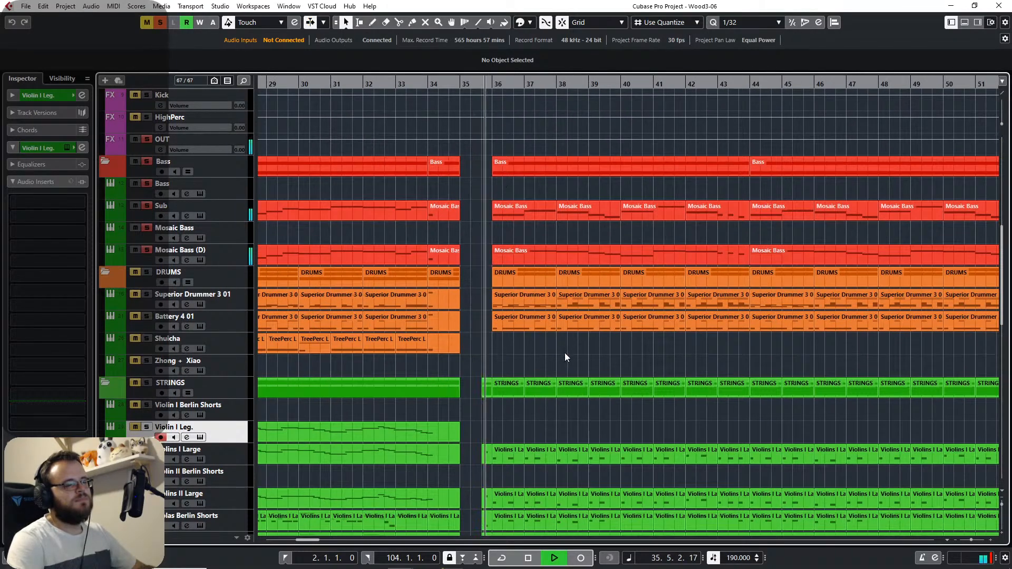
Open the STRINGS folder part spanning bars 2 to 18 in the Key Editor and view its notes around bars 9 to 17.
{"action": "scroll", "coordinate": [473, 343], "scroll_direction": "left", "scroll_amount": 7}
{"action": "scroll", "coordinate": [554, 372], "scroll_direction": "up", "scroll_amount": 10}
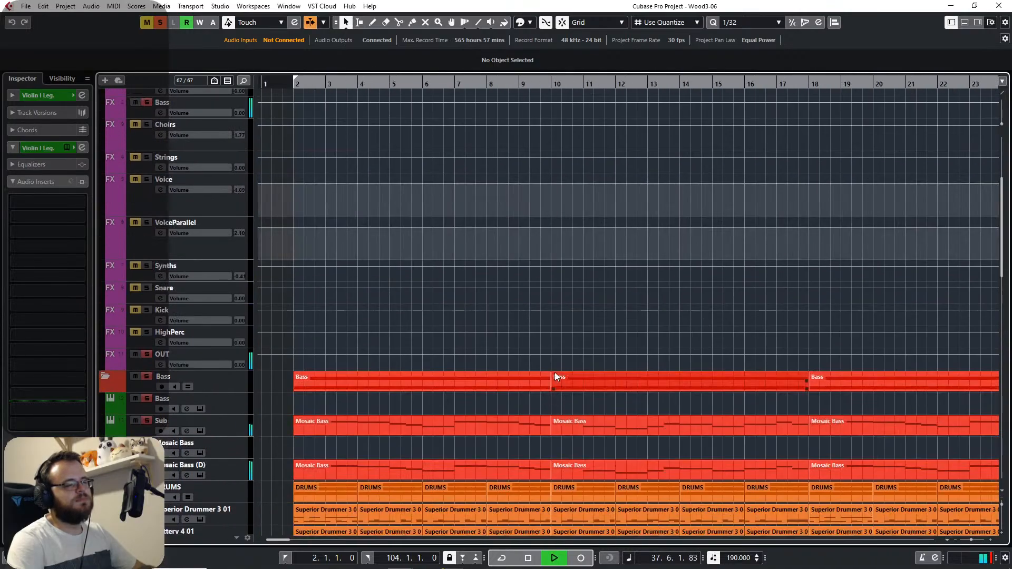
{"action": "scroll", "coordinate": [545, 371], "scroll_direction": "left", "scroll_amount": 4}
{"action": "scroll", "coordinate": [619, 249], "scroll_direction": "down", "scroll_amount": 15}
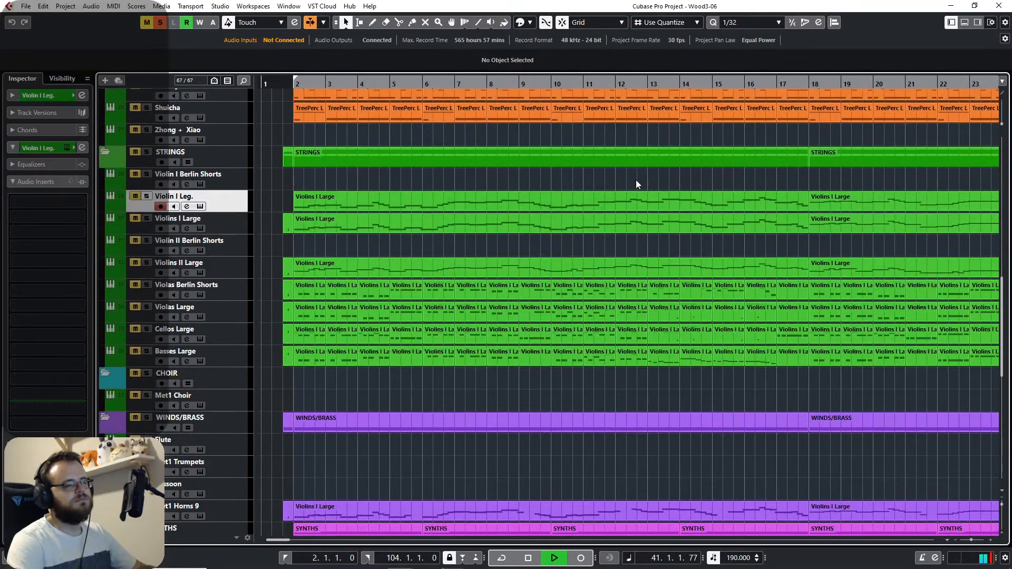
{"action": "double_click", "coordinate": [634, 153]}
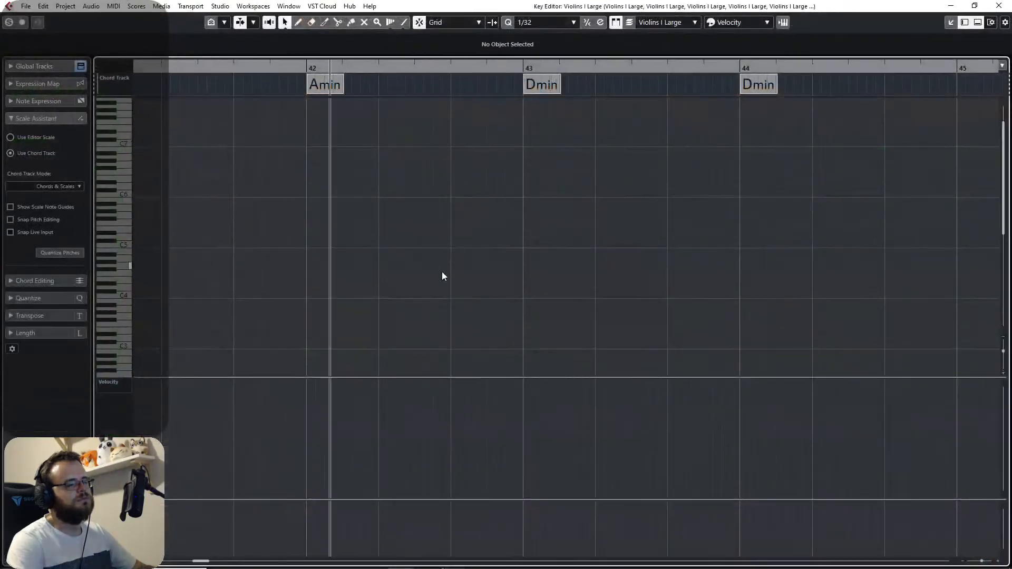
{"action": "scroll", "coordinate": [463, 238], "scroll_direction": "down", "scroll_amount": 6}
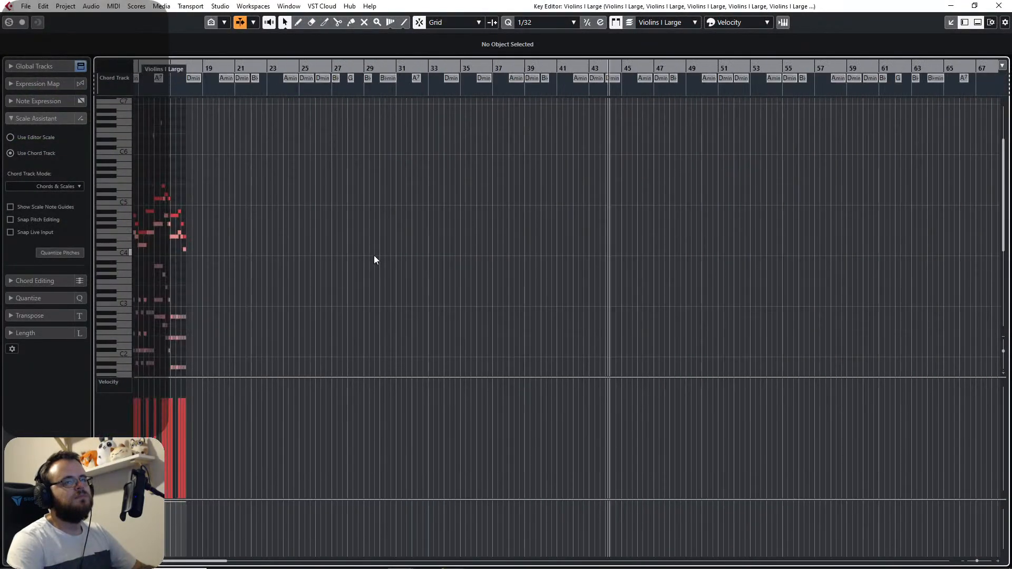
{"action": "left_click_drag", "start_coordinate": [374, 255], "coordinate": [795, 229]}
{"action": "scroll", "coordinate": [228, 265], "scroll_direction": "up", "scroll_amount": 2}
{"action": "scroll", "coordinate": [230, 263], "scroll_direction": "up", "scroll_amount": 2}
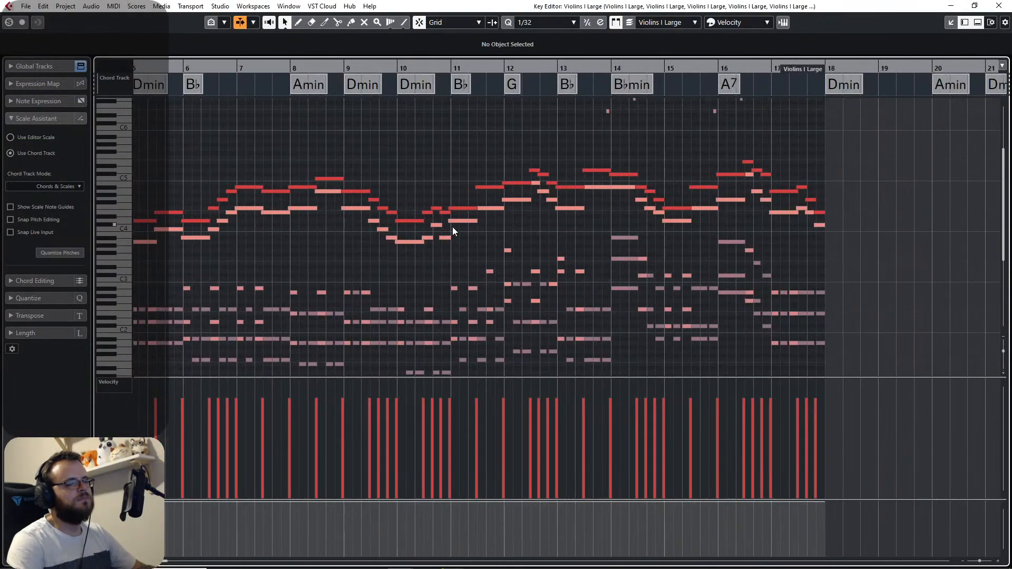
{"action": "scroll", "coordinate": [538, 211], "scroll_direction": "up", "scroll_amount": 2}
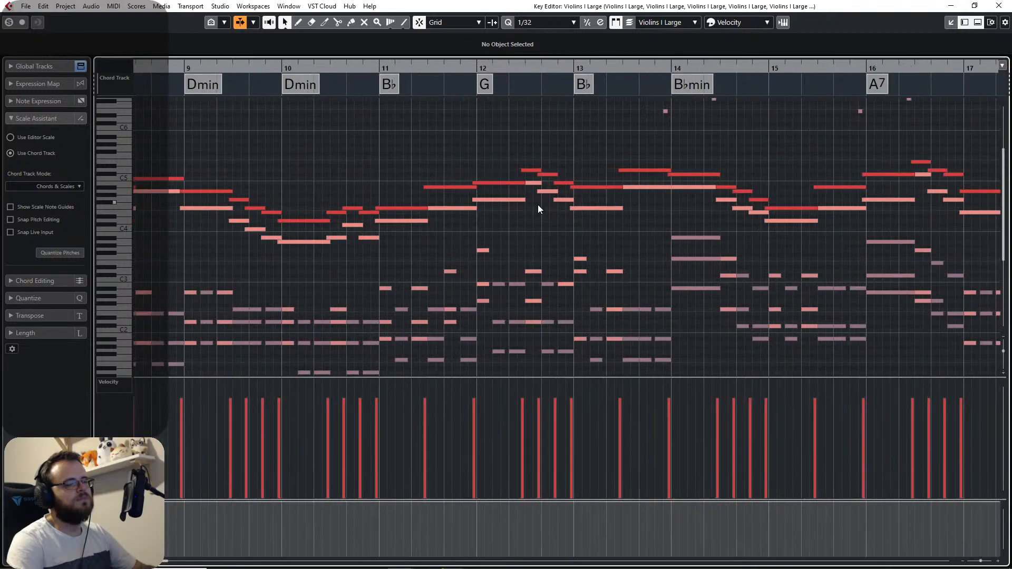
Check the pitches of the upper violin notes in bars 12 and 13, and close the Key Editor.
{"action": "left_click", "coordinate": [491, 184]}
{"action": "left_click", "coordinate": [493, 201]}
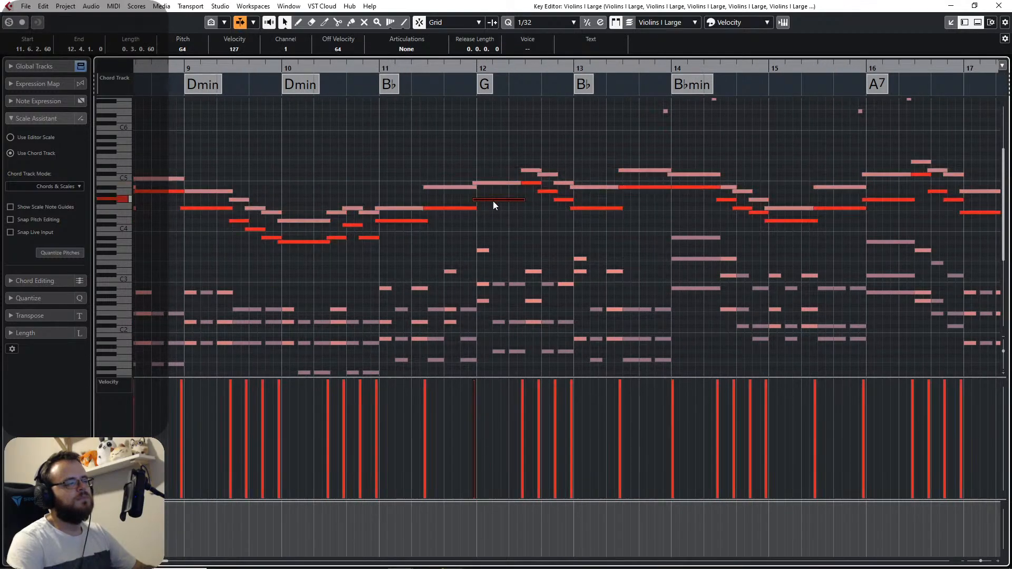
{"action": "left_click", "coordinate": [583, 187]}
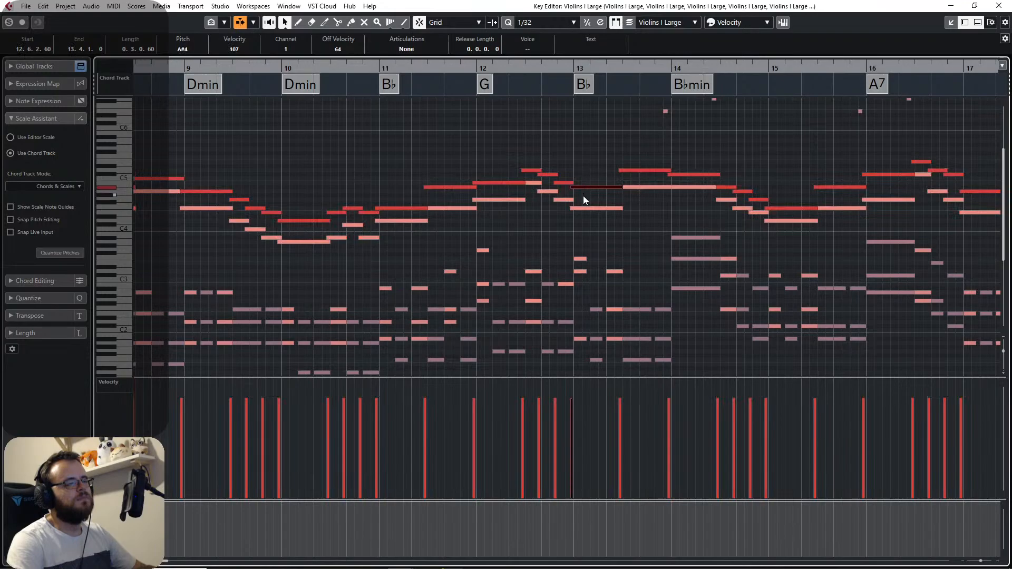
{"action": "left_click", "coordinate": [633, 188]}
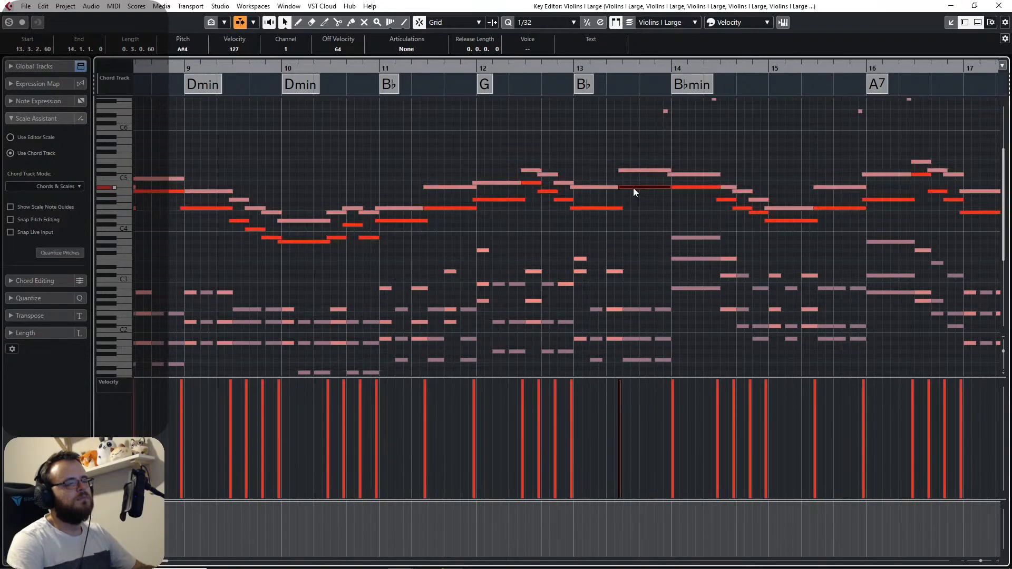
{"action": "left_click", "coordinate": [604, 210]}
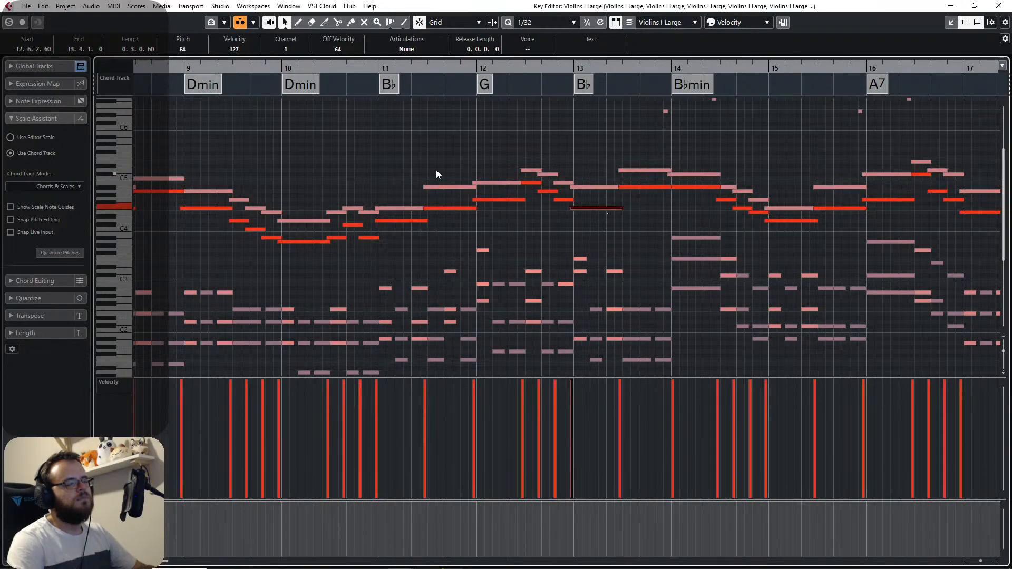
{"action": "left_click", "coordinate": [1002, 6]}
Turn off solo on the Bass folder and play the full arrangement from the start of the song.
{"action": "scroll", "coordinate": [153, 258], "scroll_direction": "up", "scroll_amount": 5}
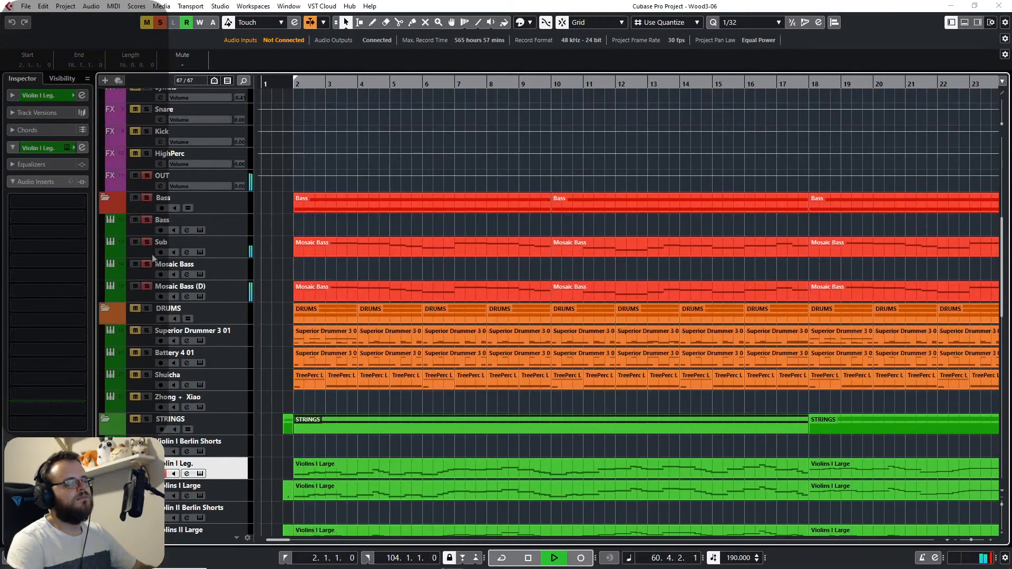
{"action": "left_click", "coordinate": [147, 197]}
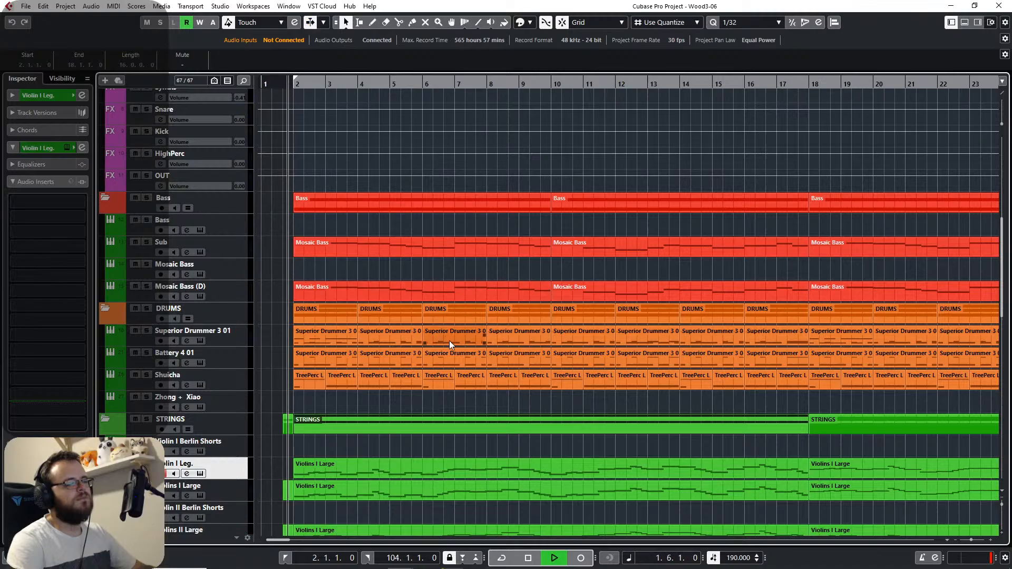
{"action": "scroll", "coordinate": [644, 318], "scroll_direction": "down", "scroll_amount": 2}
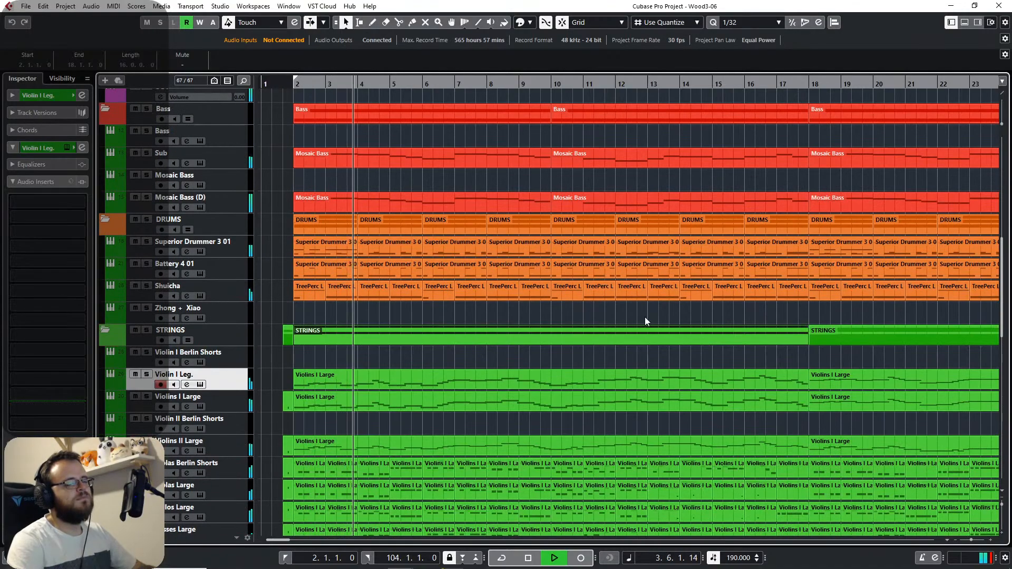
Reopen the STRINGS part at bars 2 to 18 and check the violin notes leading from bar 13 into bar 14.
{"action": "double_click", "coordinate": [647, 336]}
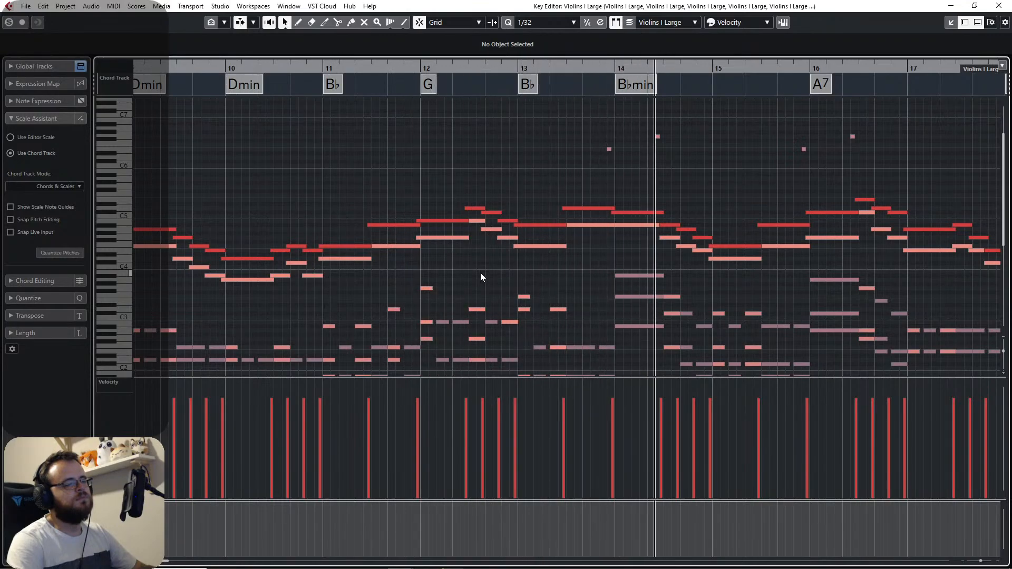
{"action": "left_click", "coordinate": [591, 225]}
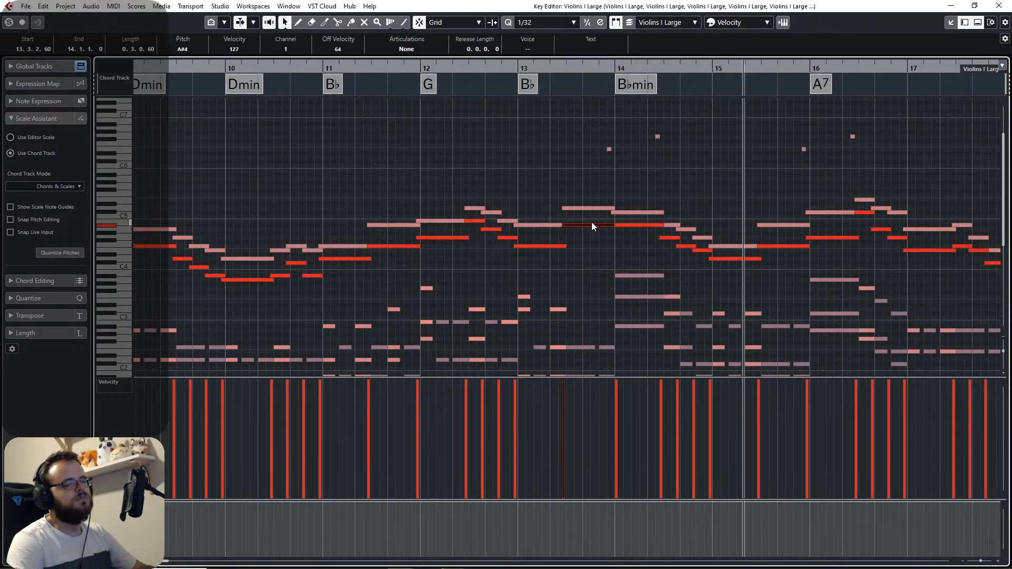
{"action": "left_click", "coordinate": [589, 207]}
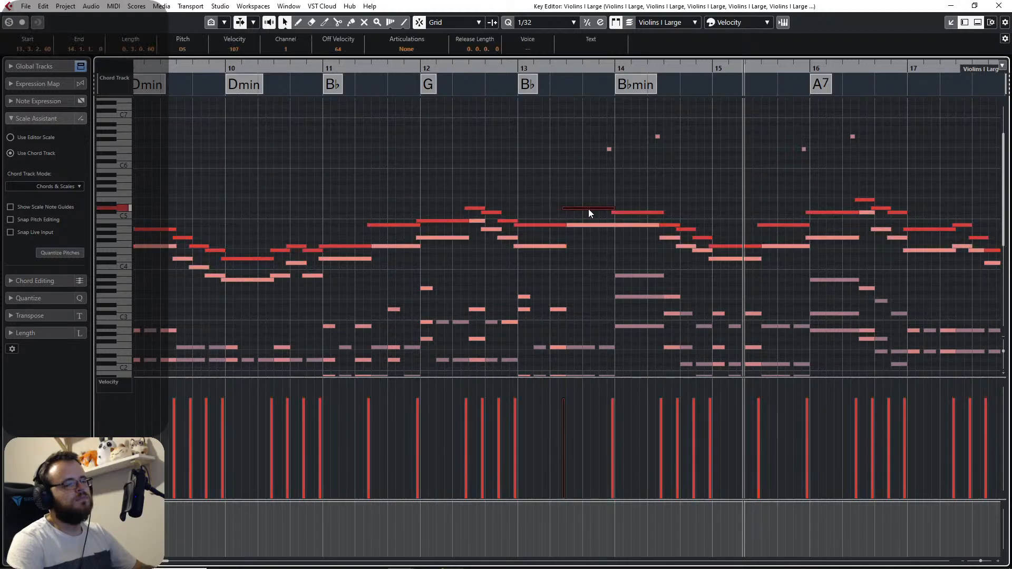
{"action": "left_click", "coordinate": [631, 213]}
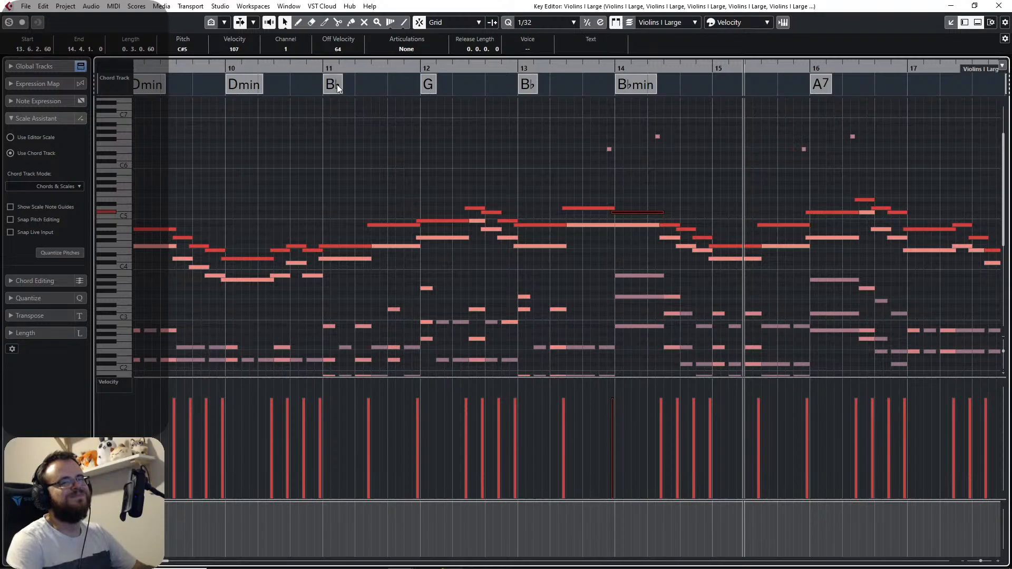
Examine the chord progression from bar 10 to the B♭min chord at bar 14, comparing it with the top violin note there.
{"action": "left_click", "coordinate": [318, 70]}
{"action": "scroll", "coordinate": [392, 274], "scroll_direction": "right", "scroll_amount": 3}
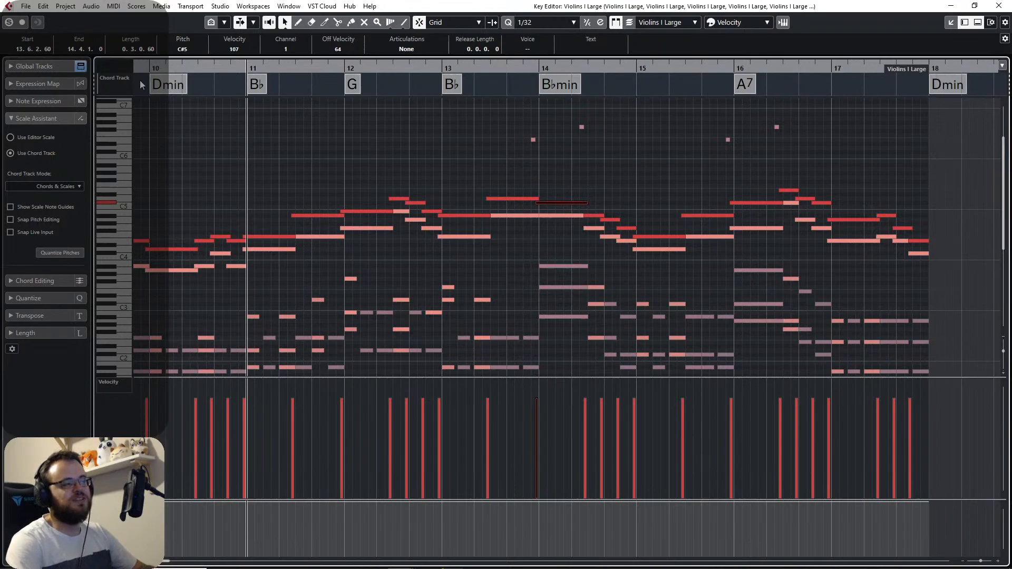
{"action": "left_click", "coordinate": [150, 68]}
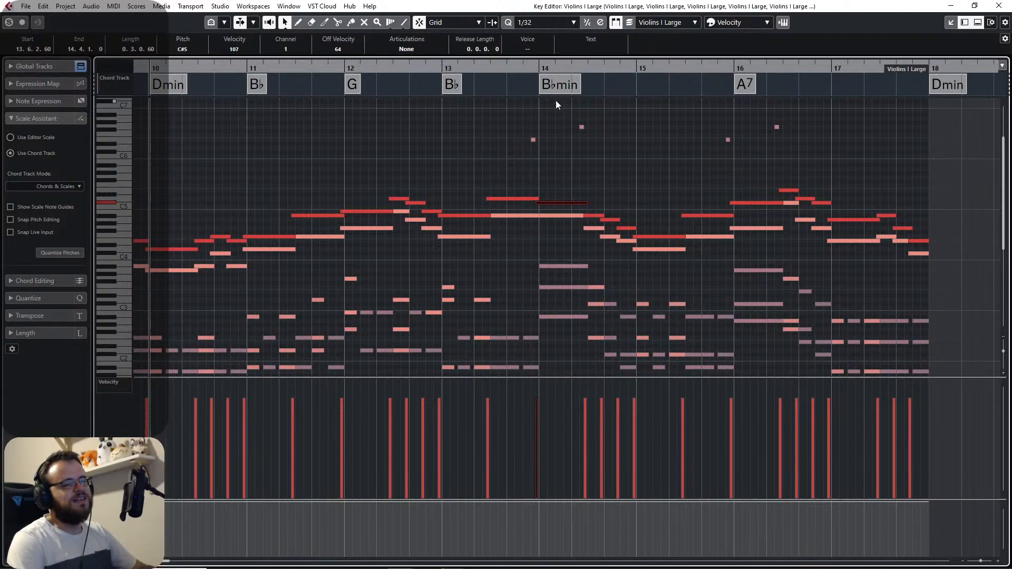
{"action": "left_click", "coordinate": [451, 83]}
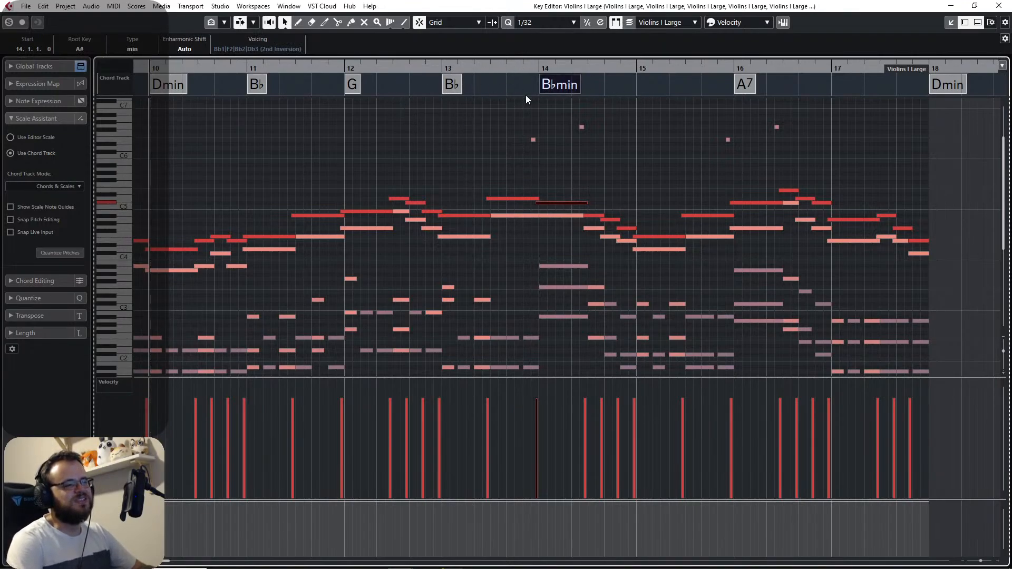
{"action": "left_click", "coordinate": [490, 83]}
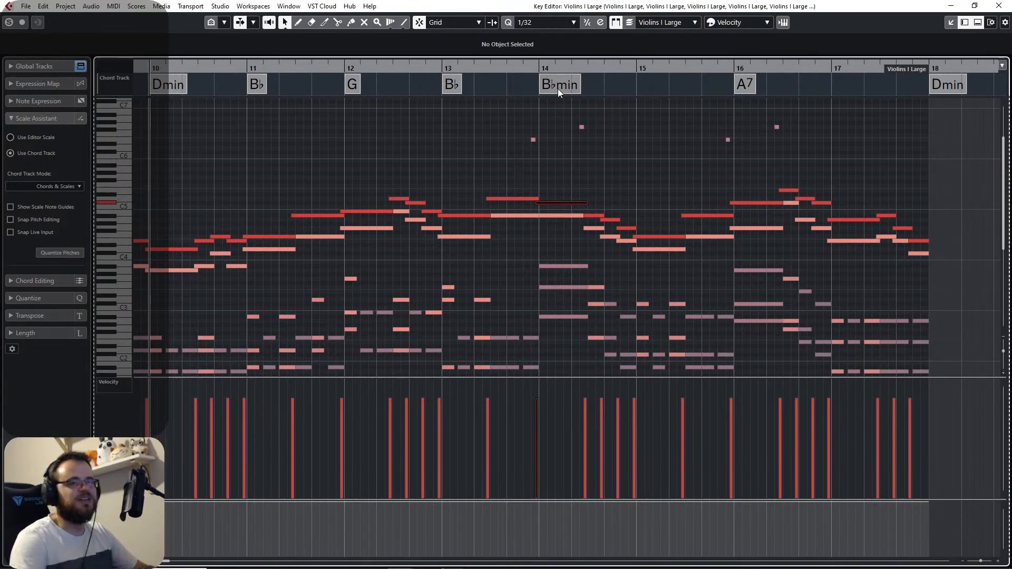
{"action": "left_click", "coordinate": [555, 189]}
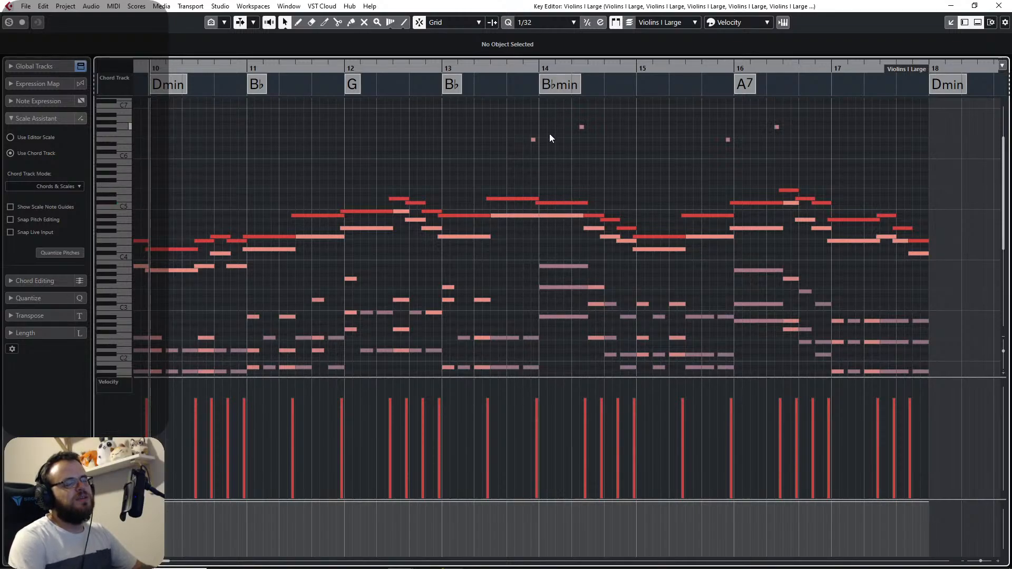
{"action": "left_click", "coordinate": [555, 202]}
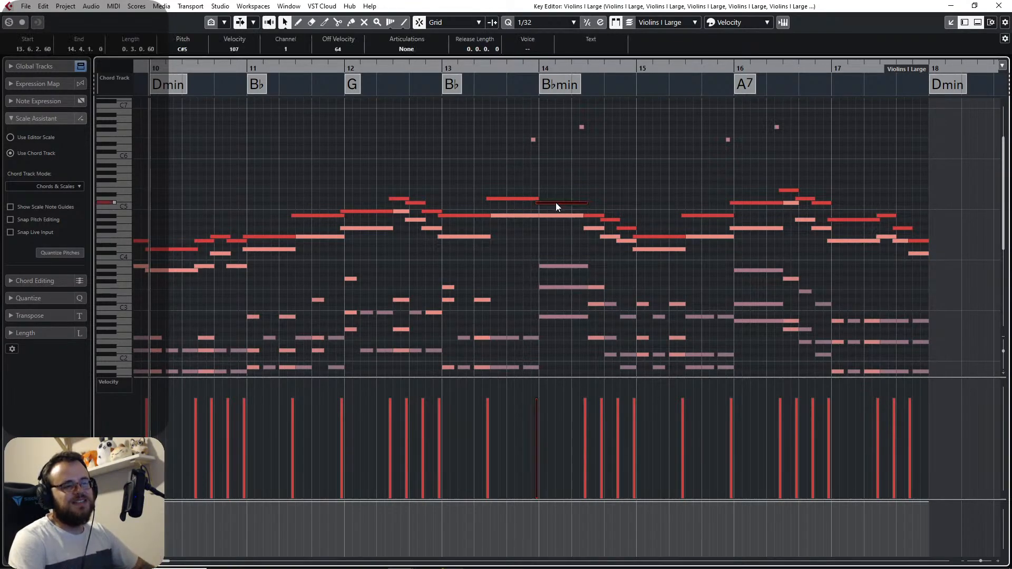
{"action": "left_click", "coordinate": [552, 230]}
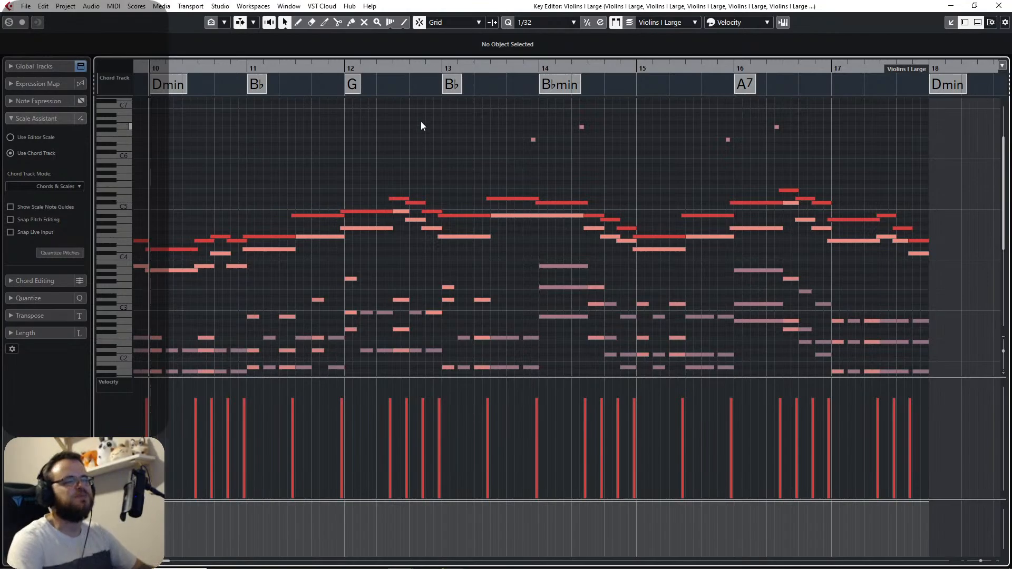
Play the passage from about bar 12, close the Key Editor, and follow the full mix through about bar 48.
{"action": "left_click", "coordinate": [328, 68]}
{"action": "key", "text": "space"}
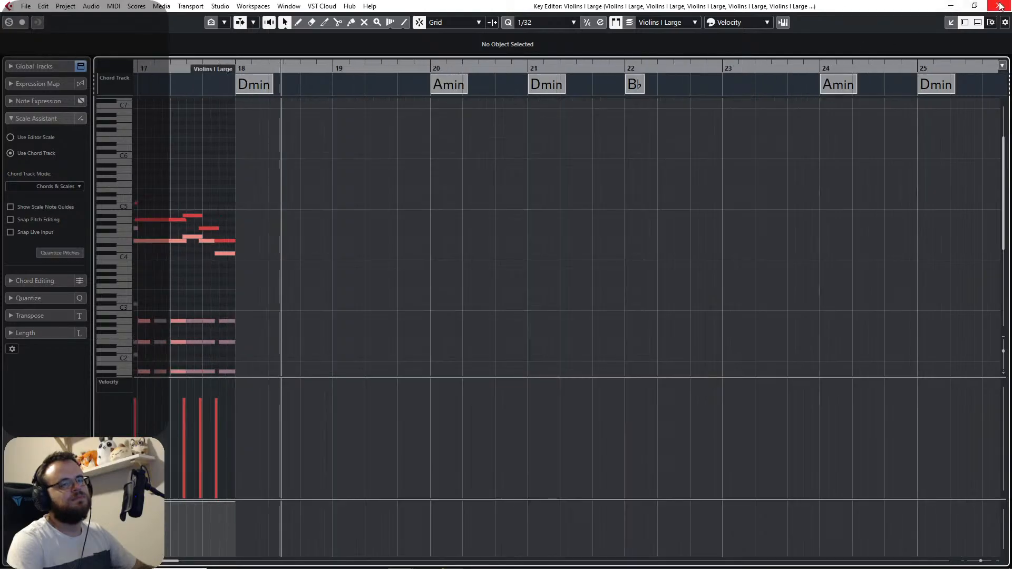
{"action": "left_click", "coordinate": [998, 6]}
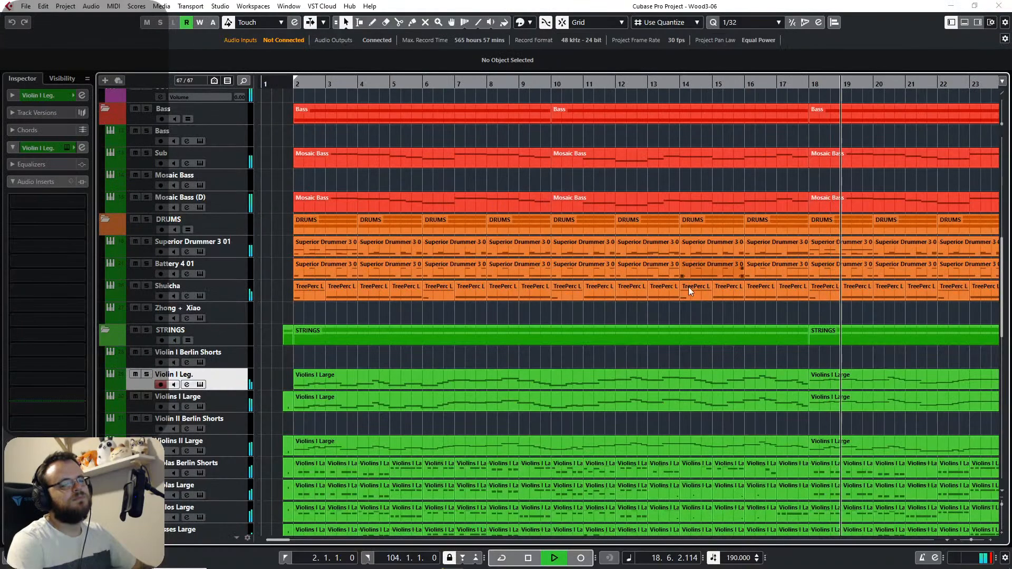
{"action": "left_click_drag", "start_coordinate": [821, 316], "coordinate": [415, 343]}
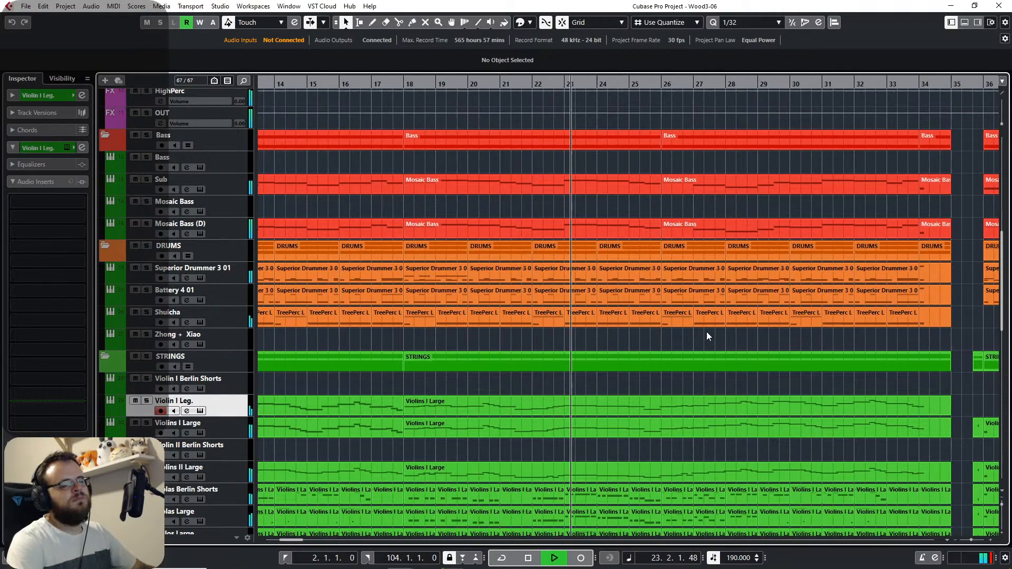
{"action": "left_click_drag", "start_coordinate": [716, 333], "coordinate": [438, 323]}
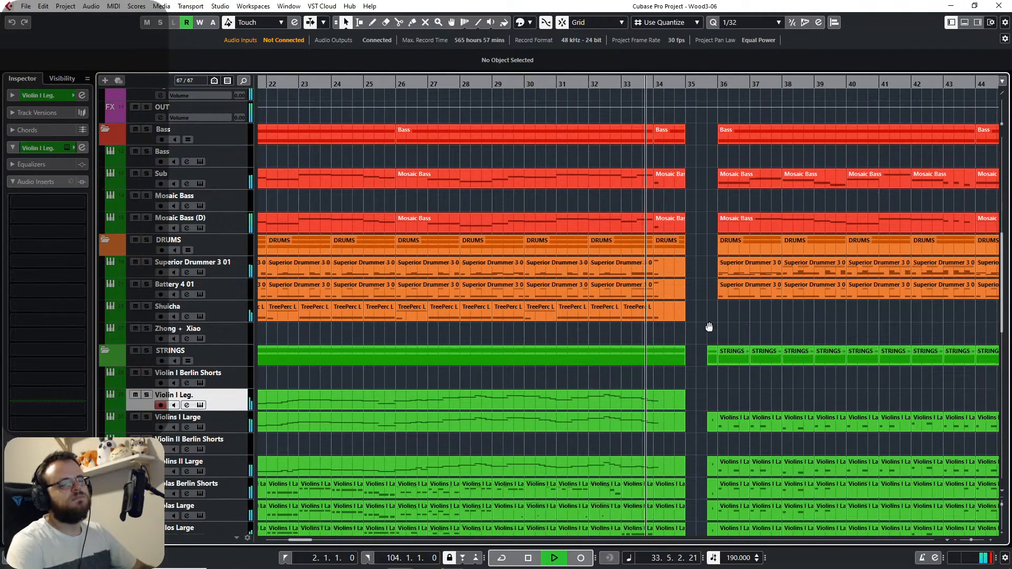
{"action": "left_click_drag", "start_coordinate": [708, 327], "coordinate": [494, 312]}
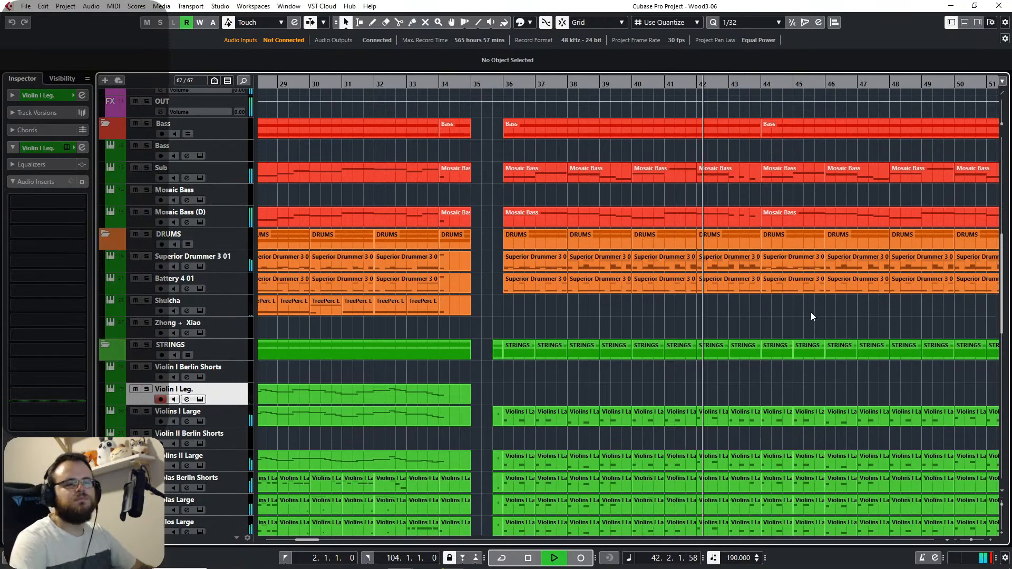
{"action": "left_click_drag", "start_coordinate": [811, 312], "coordinate": [520, 304]}
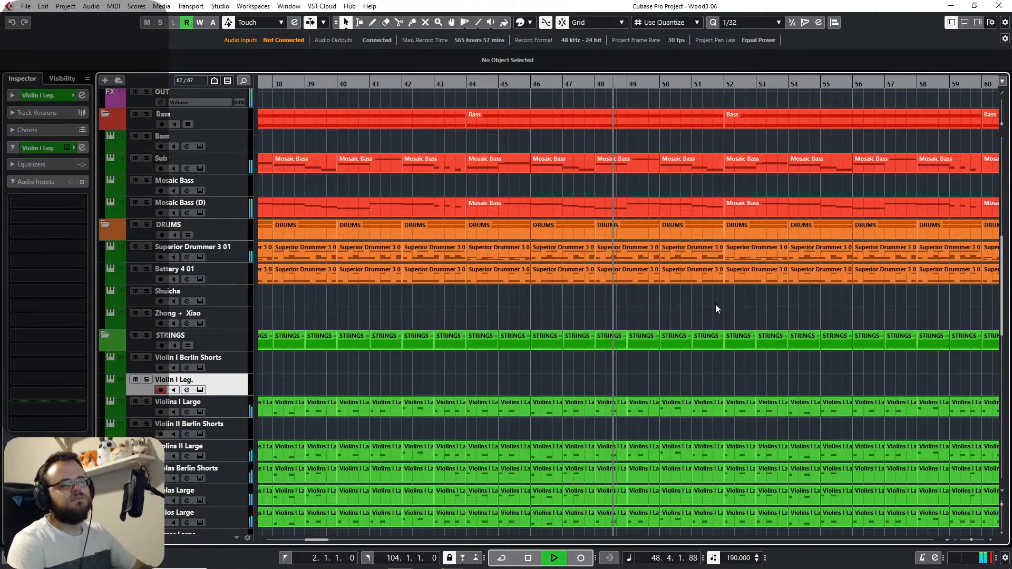
Follow the full mix as it plays from about bar 48 through about bar 118, checking the section transitions.
{"action": "left_click_drag", "start_coordinate": [715, 305], "coordinate": [419, 312]}
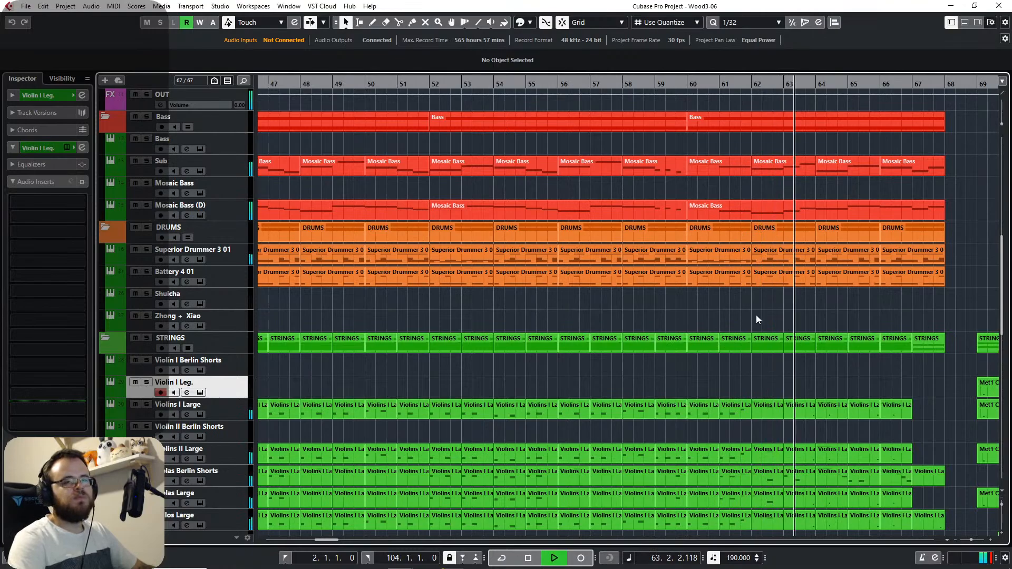
{"action": "left_click_drag", "start_coordinate": [834, 320], "coordinate": [490, 314]}
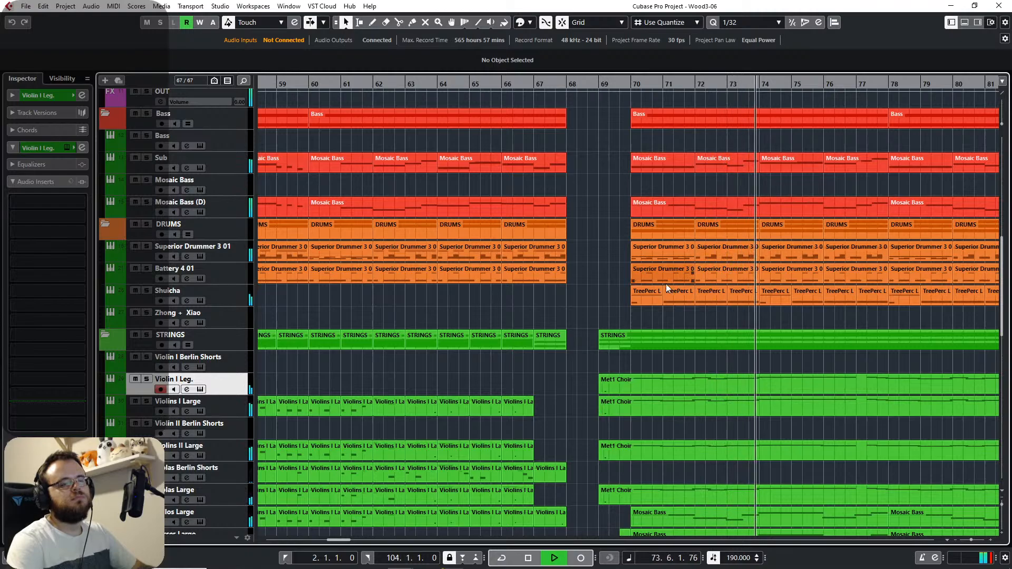
{"action": "scroll", "coordinate": [564, 329], "scroll_direction": "up", "scroll_amount": 1}
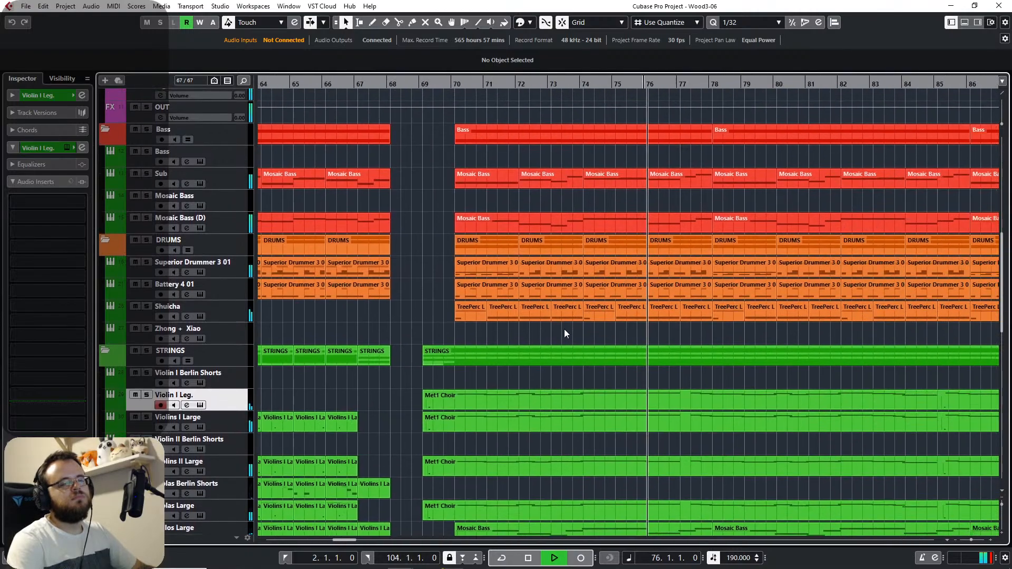
{"action": "scroll", "coordinate": [563, 329], "scroll_direction": "right", "scroll_amount": 2}
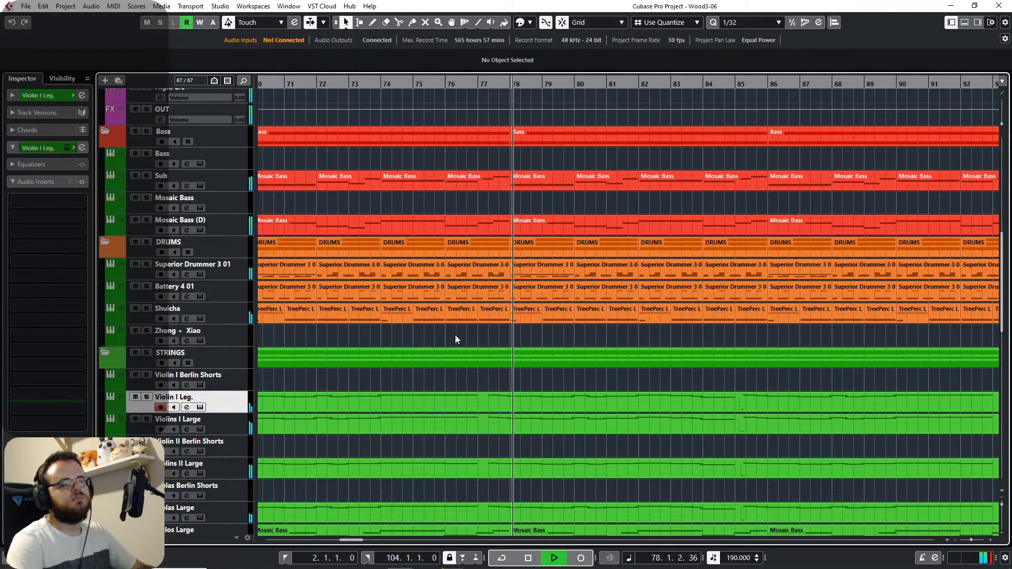
{"action": "scroll", "coordinate": [638, 335], "scroll_direction": "right", "scroll_amount": 2}
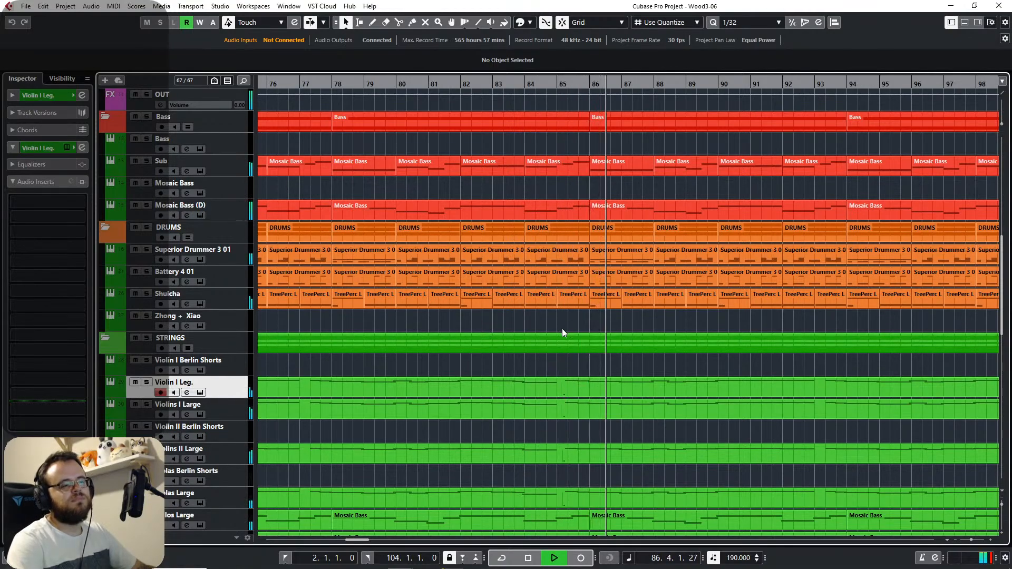
{"action": "scroll", "coordinate": [450, 334], "scroll_direction": "right", "scroll_amount": 5}
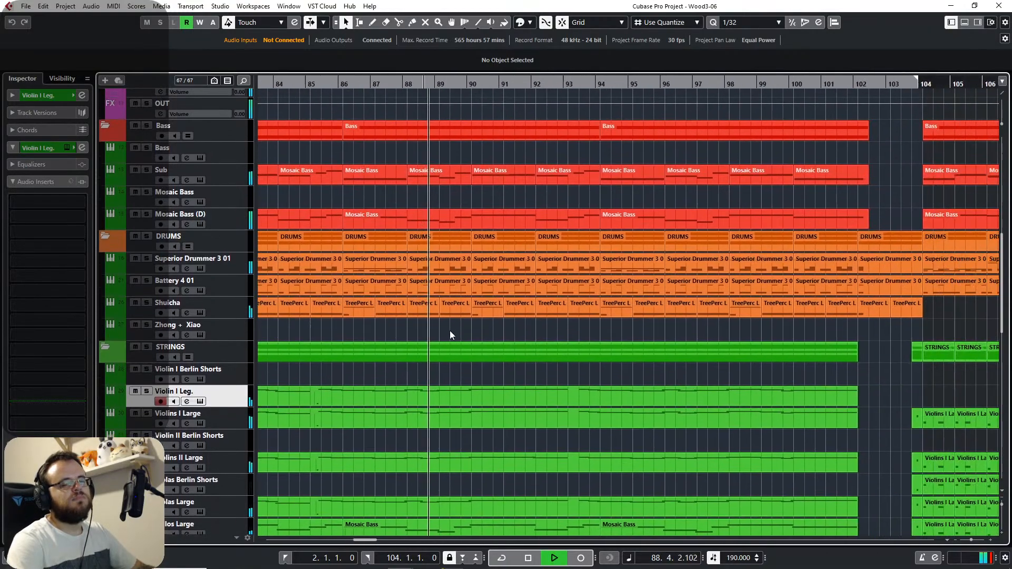
{"action": "scroll", "coordinate": [445, 324], "scroll_direction": "right", "scroll_amount": 1}
{"action": "scroll", "coordinate": [573, 325], "scroll_direction": "right", "scroll_amount": 5}
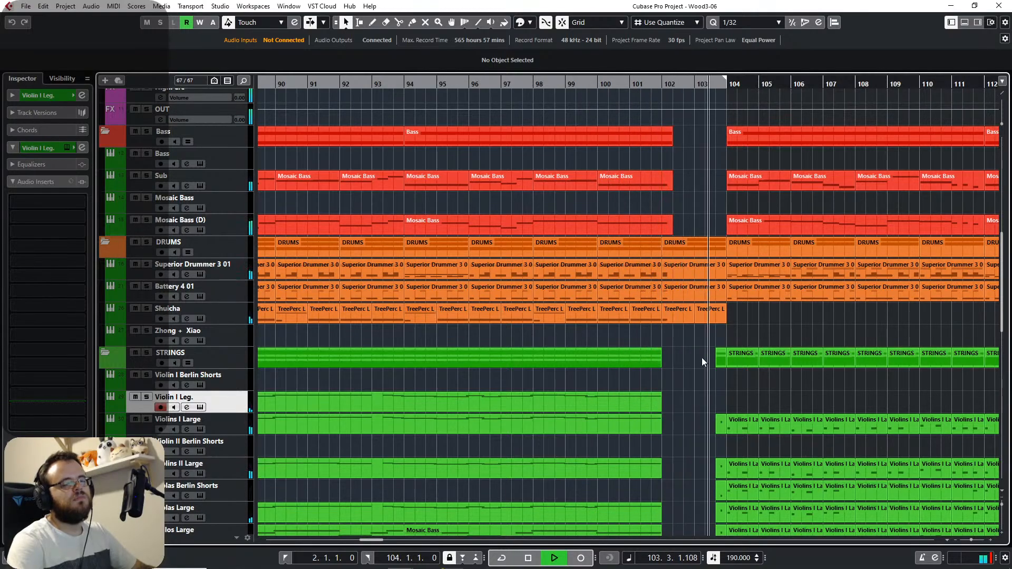
{"action": "scroll", "coordinate": [696, 330], "scroll_direction": "right", "scroll_amount": 5}
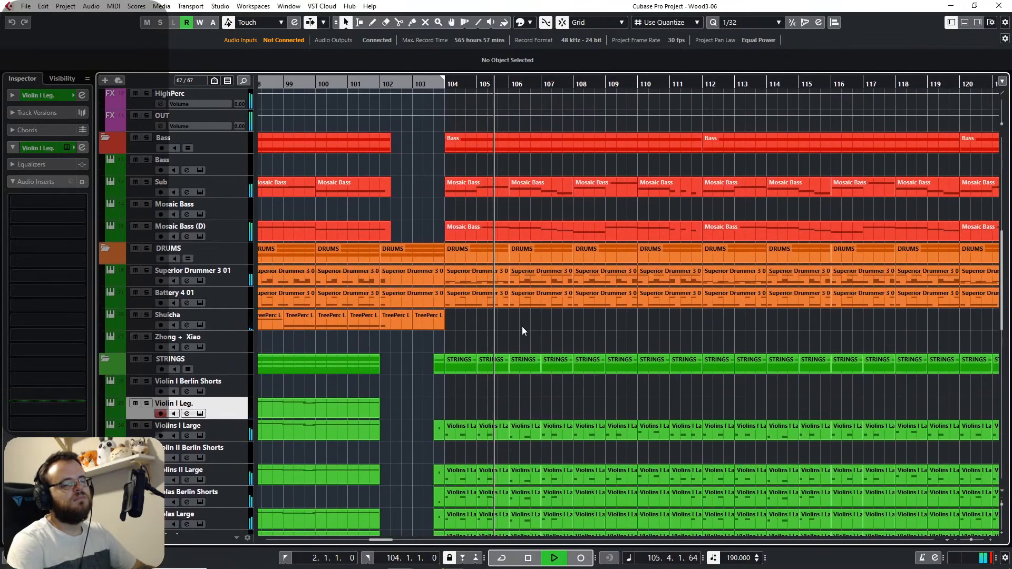
{"action": "left_click_drag", "start_coordinate": [479, 333], "coordinate": [720, 428]}
{"action": "scroll", "coordinate": [289, 306], "scroll_direction": "up", "scroll_amount": 2}
{"action": "left_click_drag", "start_coordinate": [289, 305], "coordinate": [396, 320]}
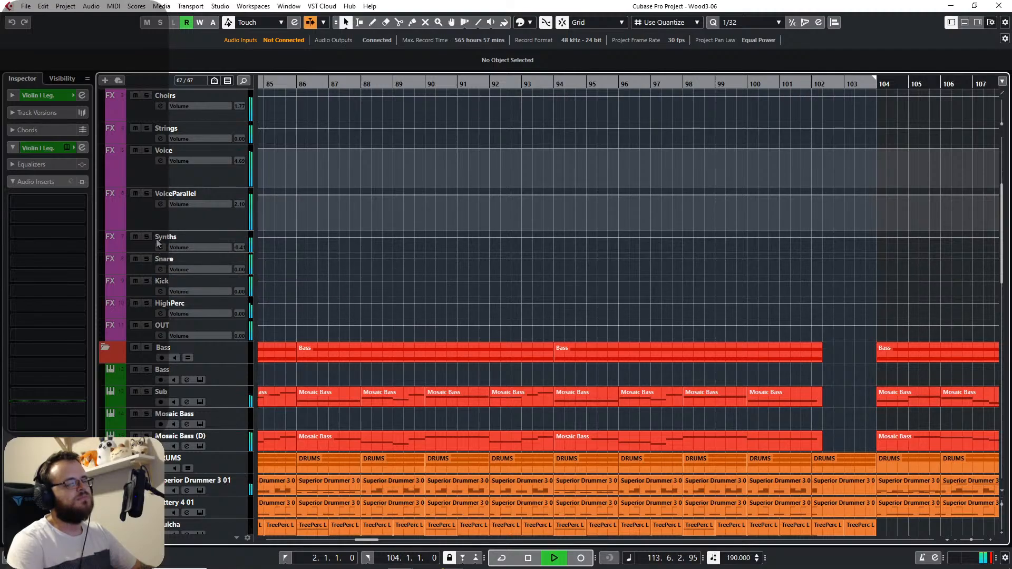
{"action": "left_click_drag", "start_coordinate": [976, 493], "coordinate": [352, 328]}
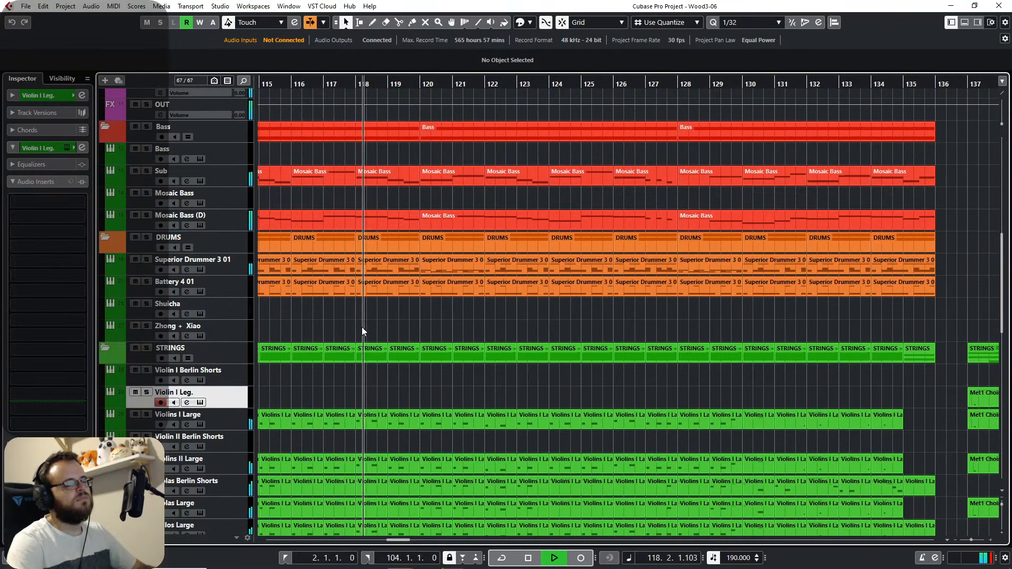
Review the Equalizer, Transient Shaper and both compressors of Neutron 3 on the Kick FX channel, and close the plug-in.
{"action": "scroll", "coordinate": [363, 327], "scroll_direction": "up", "scroll_amount": 5}
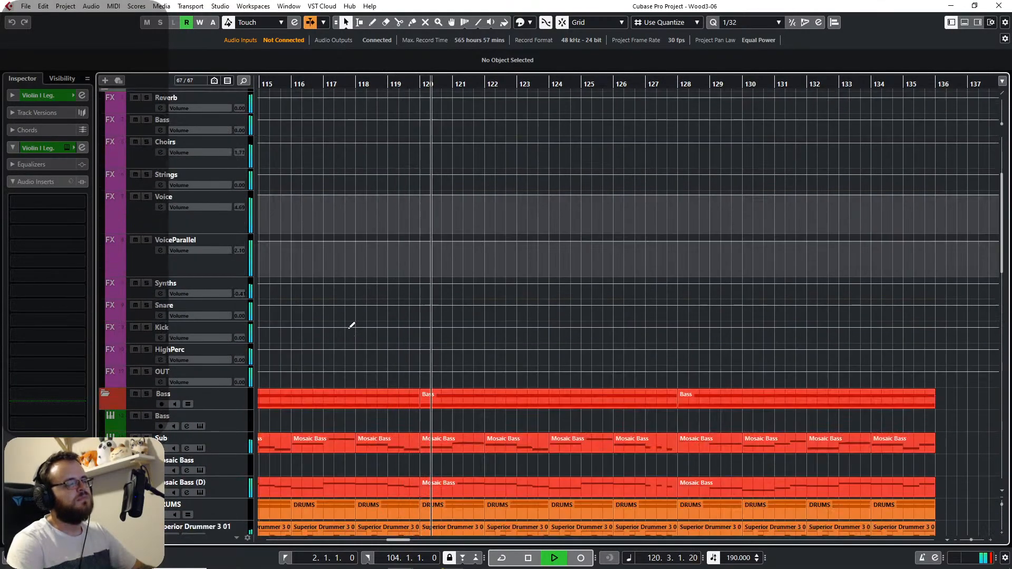
{"action": "scroll", "coordinate": [337, 325], "scroll_direction": "up", "scroll_amount": 2}
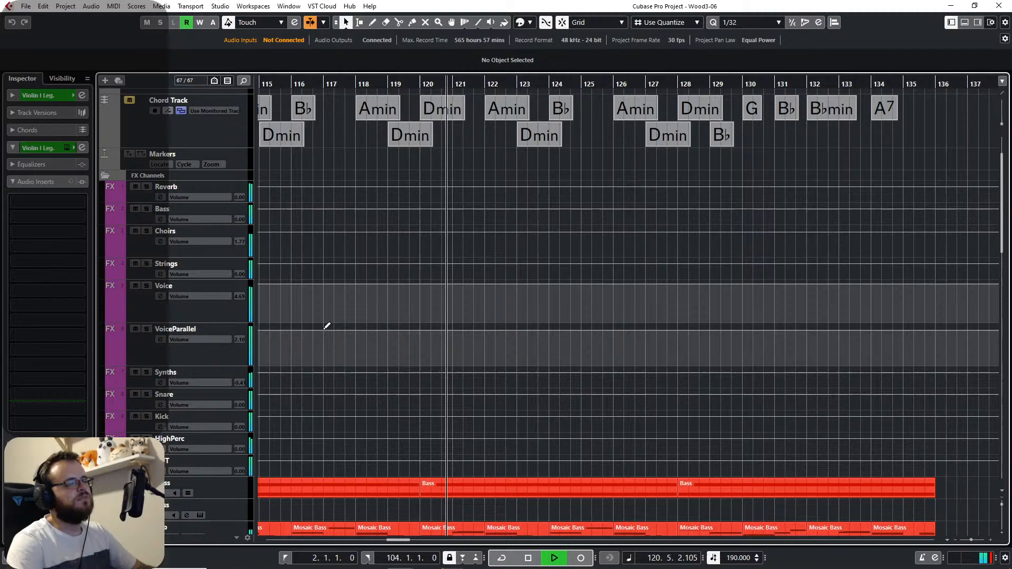
{"action": "left_click", "coordinate": [146, 429]}
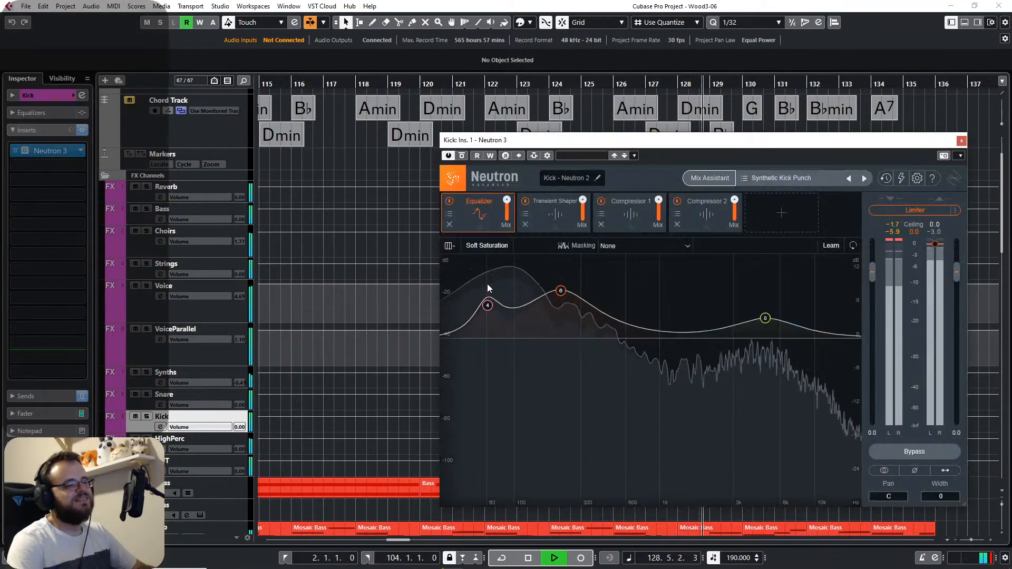
{"action": "left_click", "coordinate": [552, 222]}
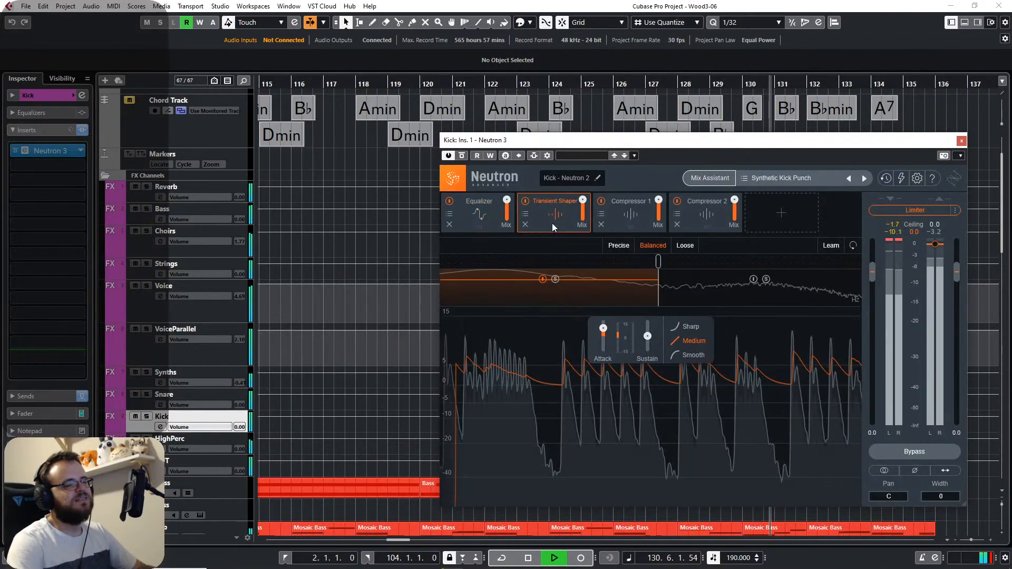
{"action": "left_click", "coordinate": [635, 222]}
{"action": "left_click", "coordinate": [703, 220]}
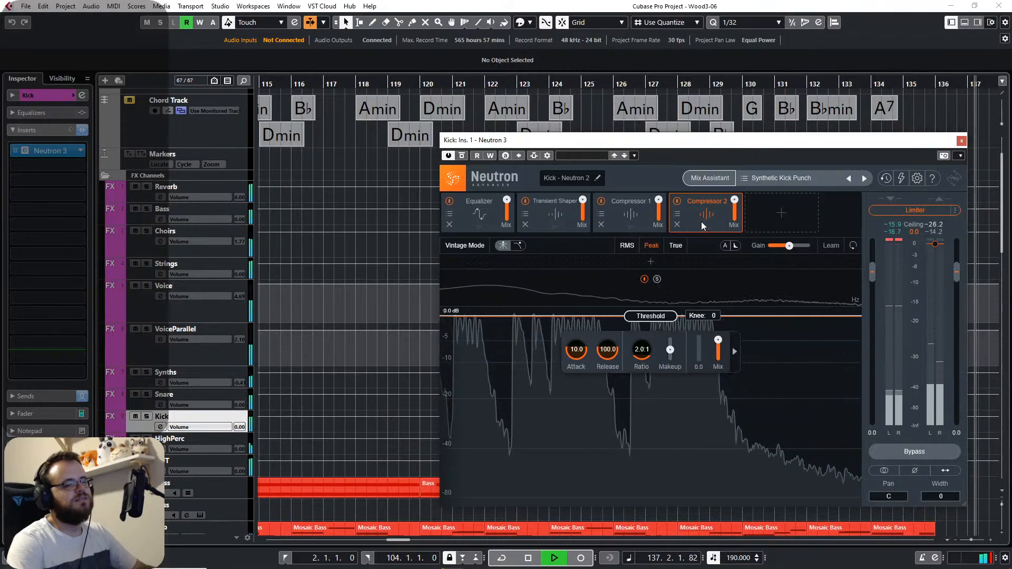
{"action": "left_click", "coordinate": [961, 141]}
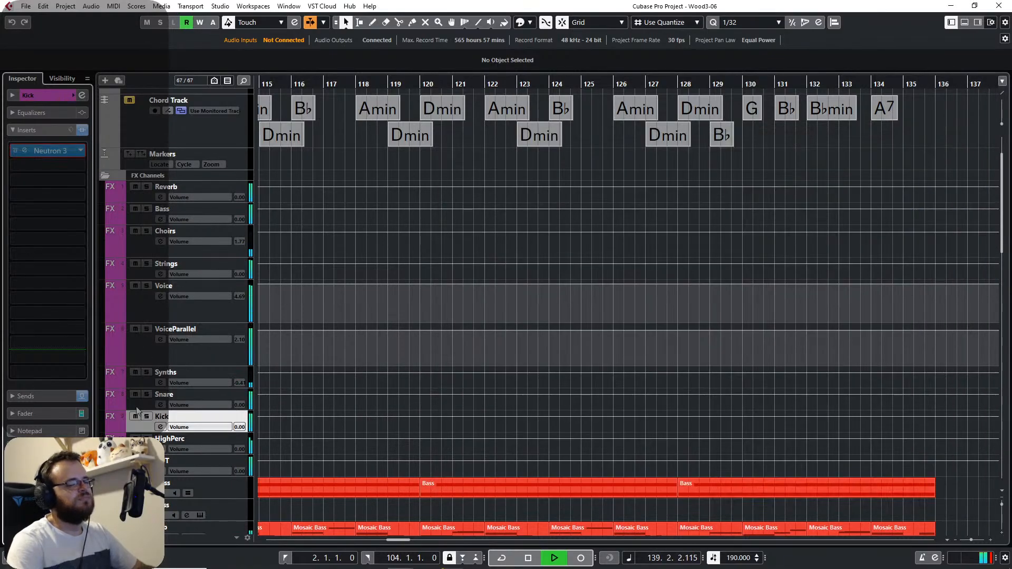
Check the insert chains on the OUT, Reverb, Bass and Choirs FX channels while the song plays.
{"action": "scroll", "coordinate": [137, 410], "scroll_direction": "down", "scroll_amount": 3}
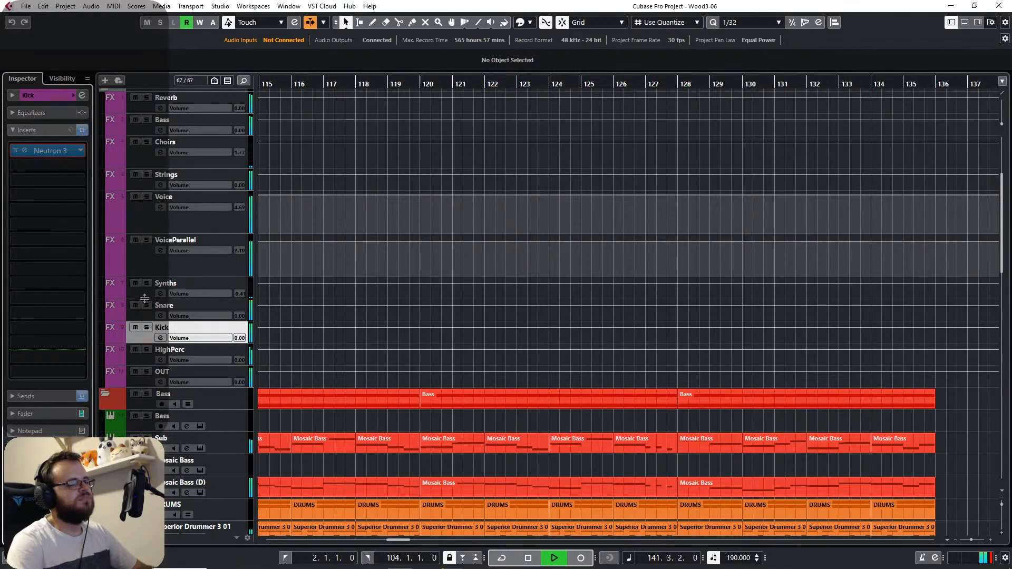
{"action": "left_click", "coordinate": [135, 377]}
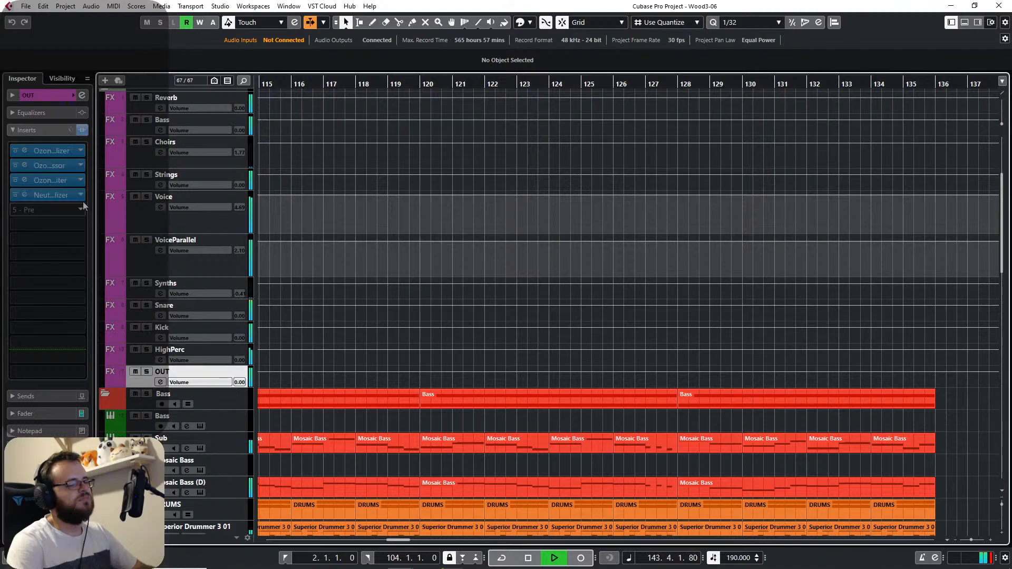
{"action": "scroll", "coordinate": [130, 229], "scroll_direction": "up", "scroll_amount": 3}
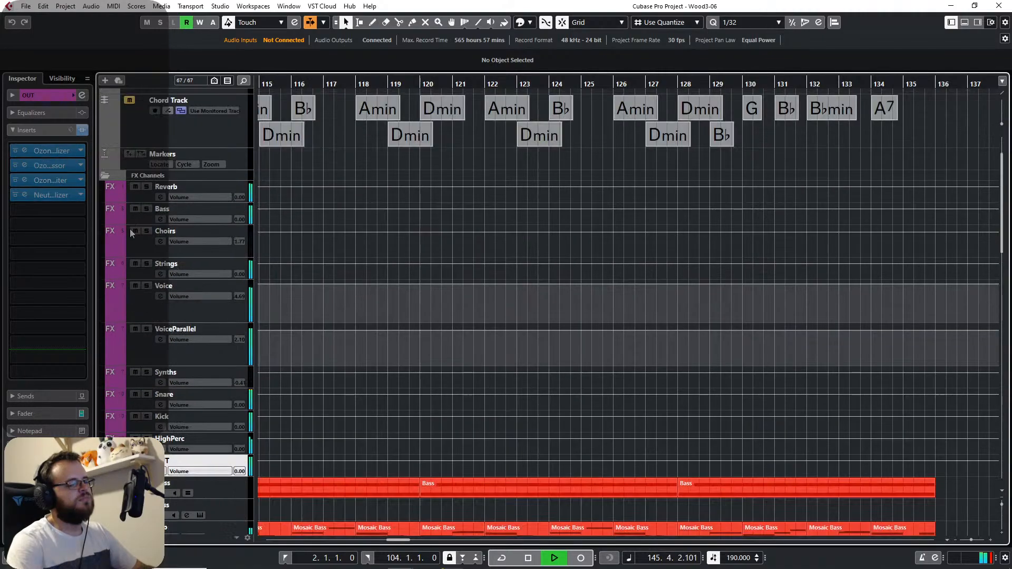
{"action": "left_click", "coordinate": [138, 201]}
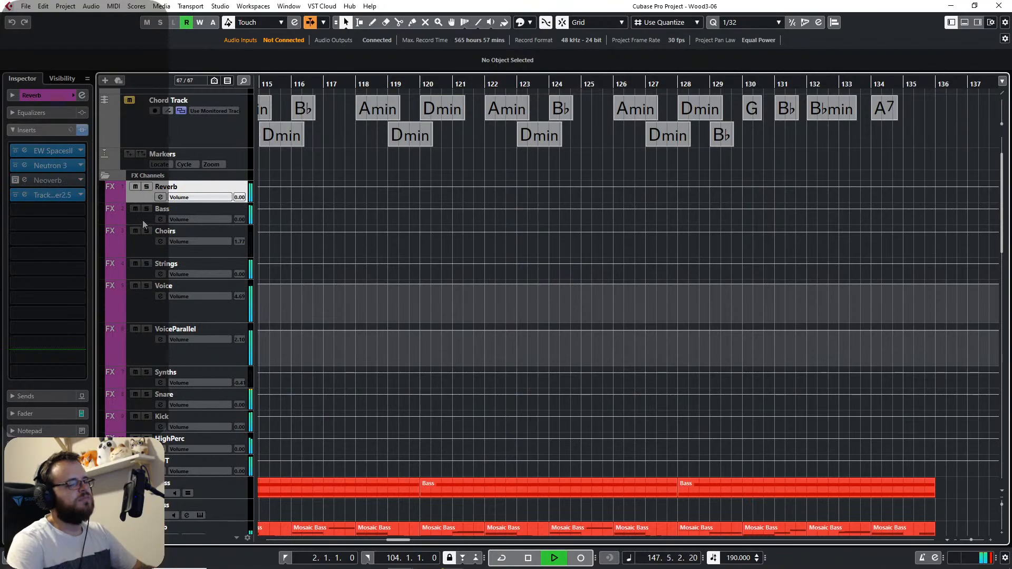
{"action": "left_click", "coordinate": [143, 220]}
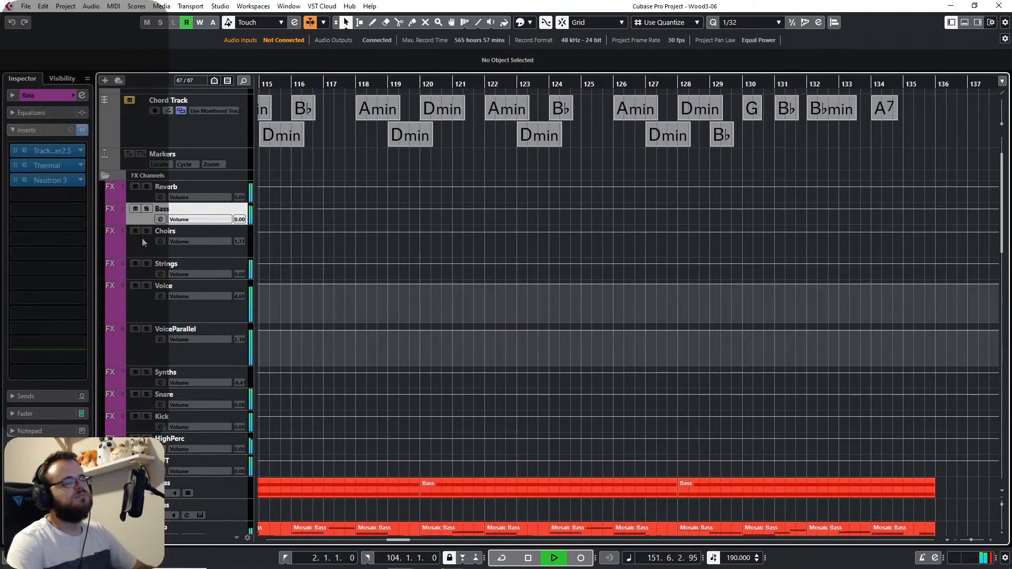
{"action": "left_click", "coordinate": [142, 241]}
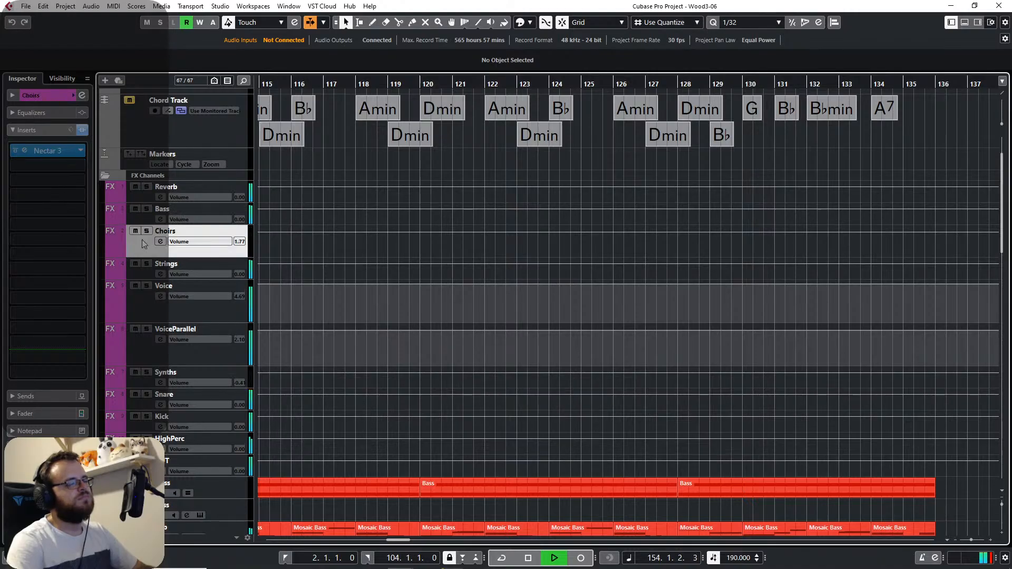
Resume auto-scroll and follow the last section from about bar 137, stopping playback after the parts end near bar 170.
{"action": "scroll", "coordinate": [372, 337], "scroll_direction": "down", "scroll_amount": 8}
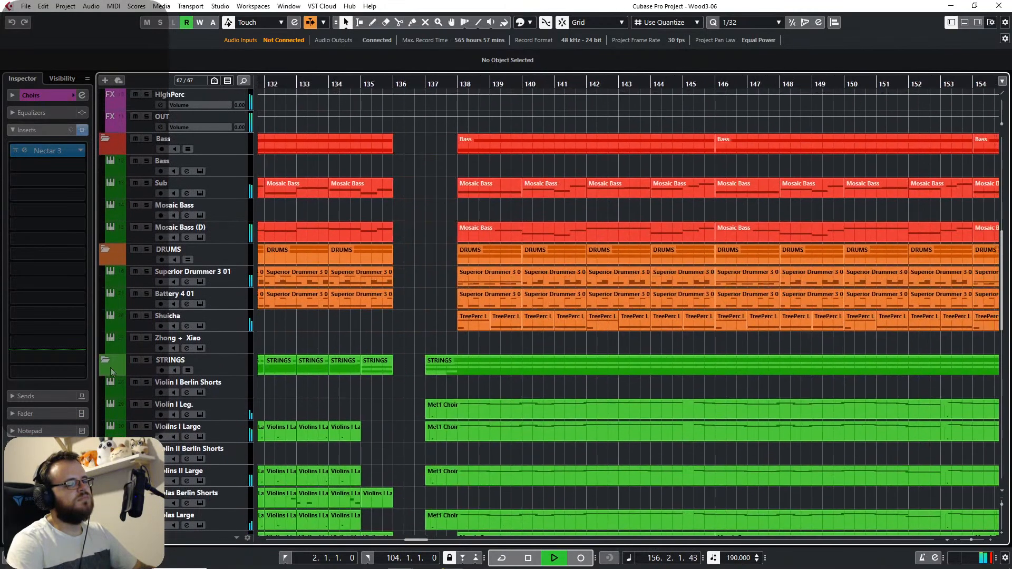
{"action": "scroll", "coordinate": [543, 350], "scroll_direction": "down", "scroll_amount": 3}
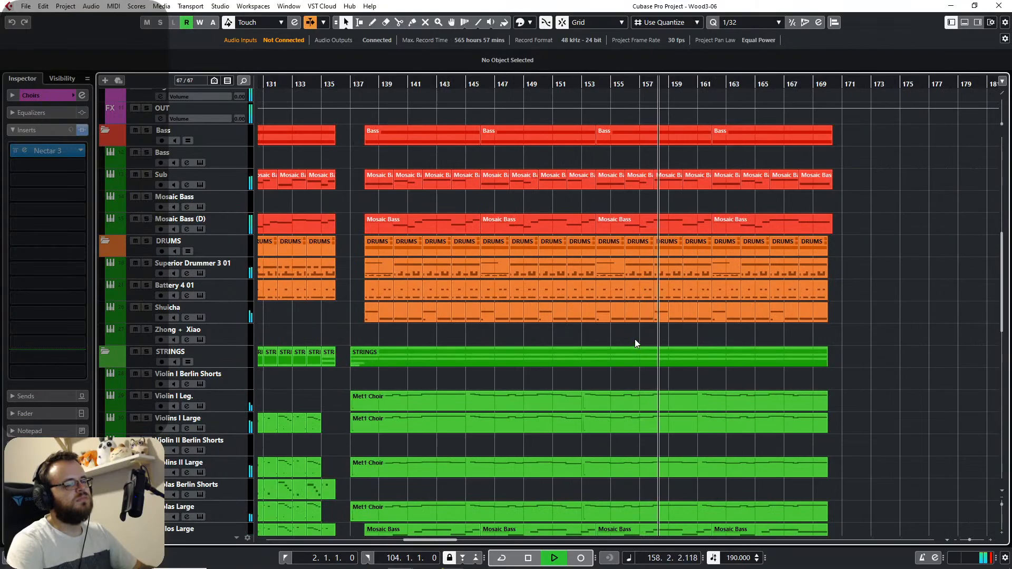
{"action": "left_click", "coordinate": [307, 26]}
{"action": "left_click_drag", "start_coordinate": [653, 287], "coordinate": [460, 299]}
{"action": "scroll", "coordinate": [530, 318], "scroll_direction": "up", "scroll_amount": 2}
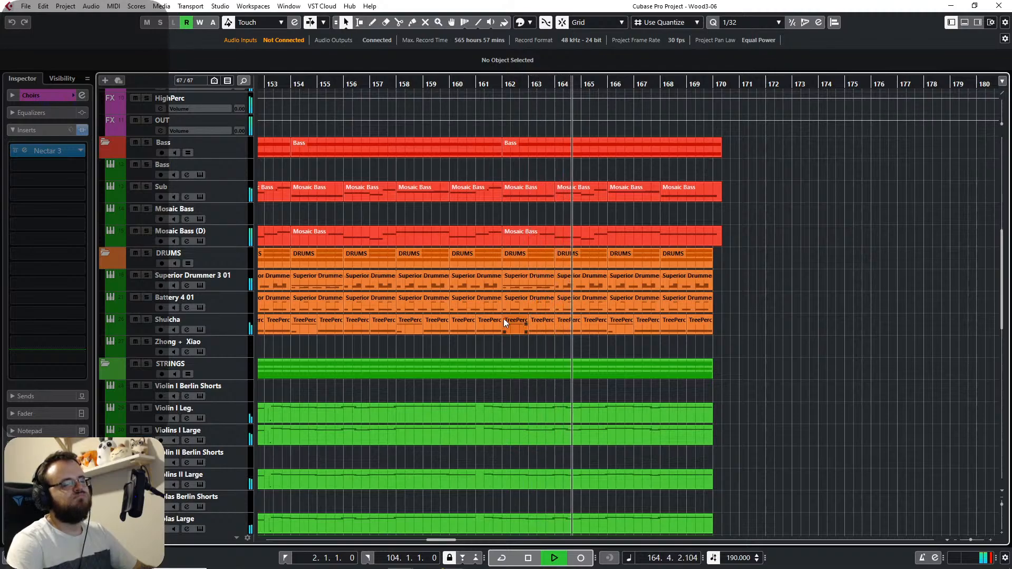
{"action": "left_click_drag", "start_coordinate": [479, 321], "coordinate": [498, 388]}
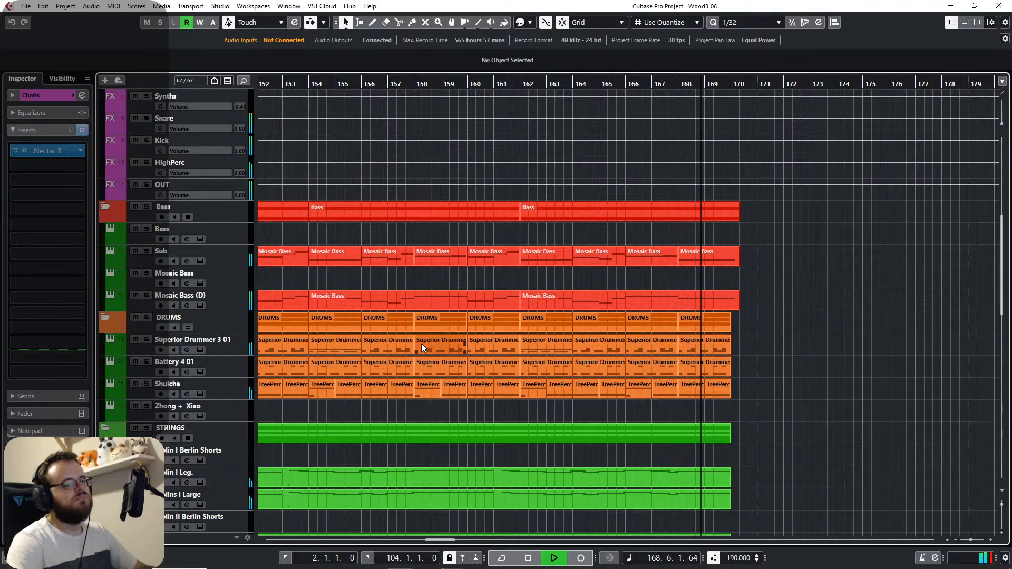
{"action": "key", "text": "space"}
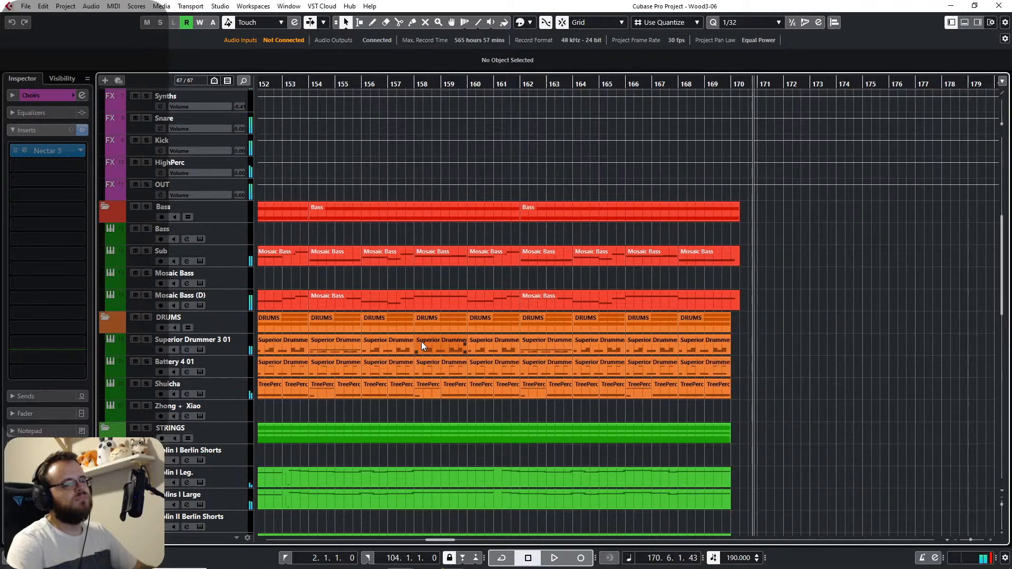
Survey the full arrangement from bar 1 to the final section, and examine the transition around bar 104.
{"action": "scroll", "coordinate": [437, 340], "scroll_direction": "left", "scroll_amount": 5}
{"action": "scroll", "coordinate": [454, 314], "scroll_direction": "down", "scroll_amount": 8}
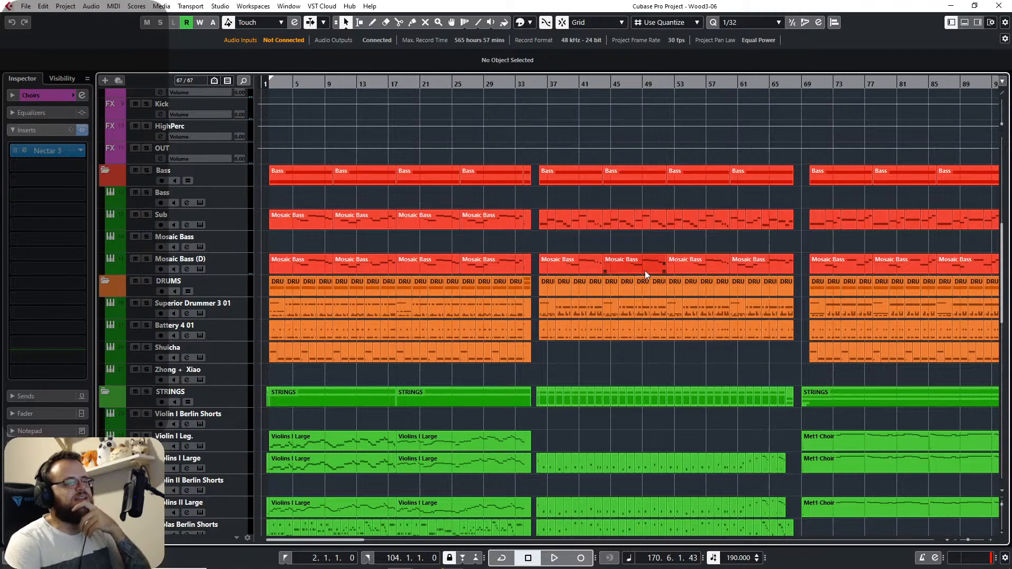
{"action": "scroll", "coordinate": [715, 362], "scroll_direction": "right", "scroll_amount": 10}
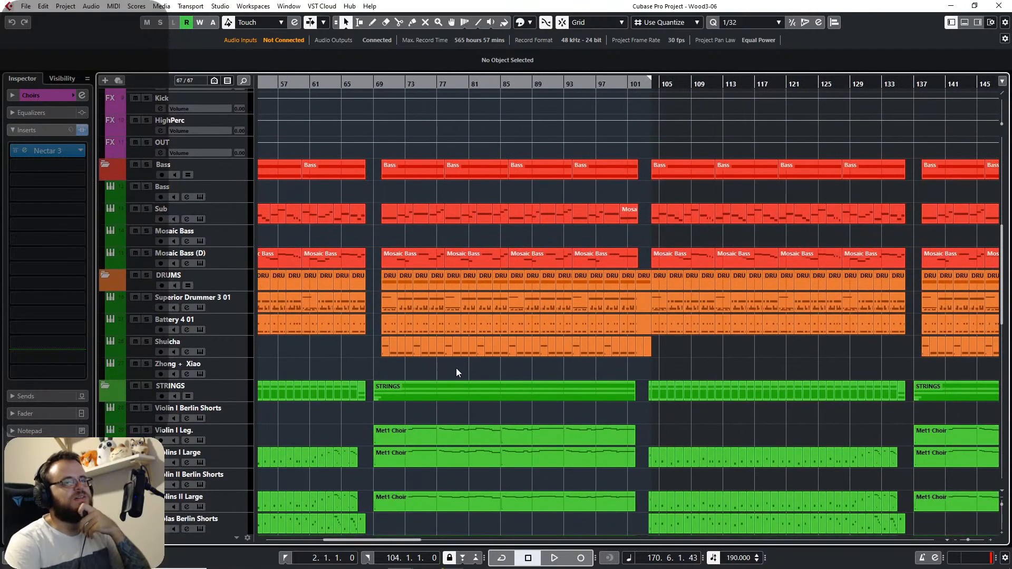
{"action": "scroll", "coordinate": [456, 372], "scroll_direction": "right", "scroll_amount": 10}
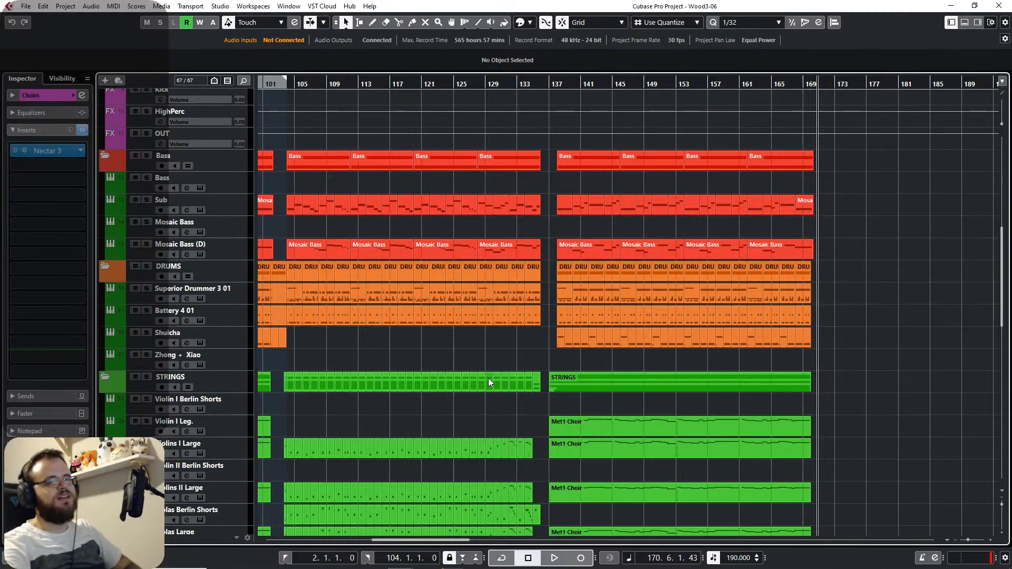
{"action": "left_click_drag", "start_coordinate": [349, 349], "coordinate": [542, 364]}
{"action": "scroll", "coordinate": [524, 348], "scroll_direction": "up", "scroll_amount": 3}
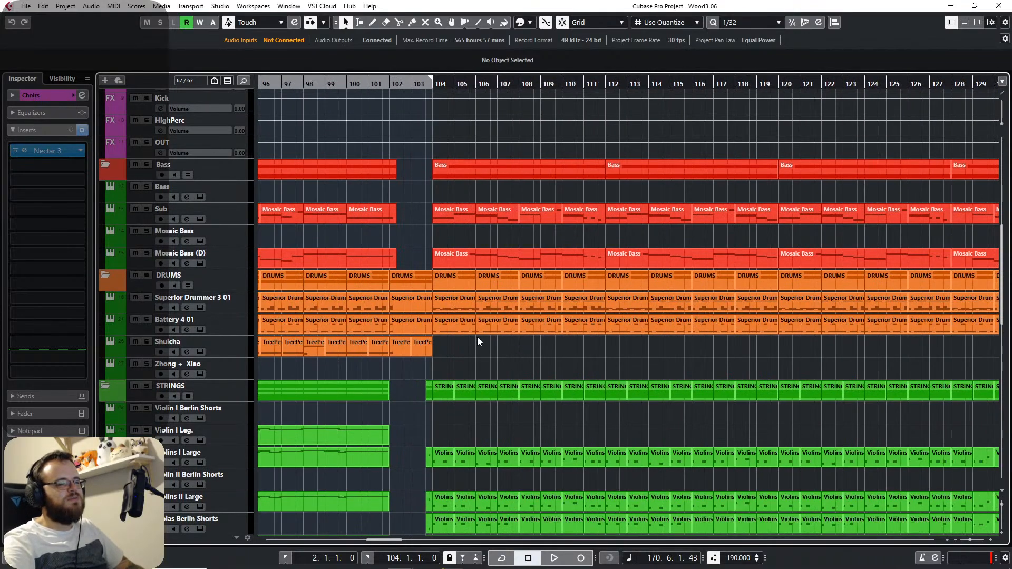
Return to the start of the song, open the recent project ToffeeTail and activate it.
{"action": "key", "text": "Home"}
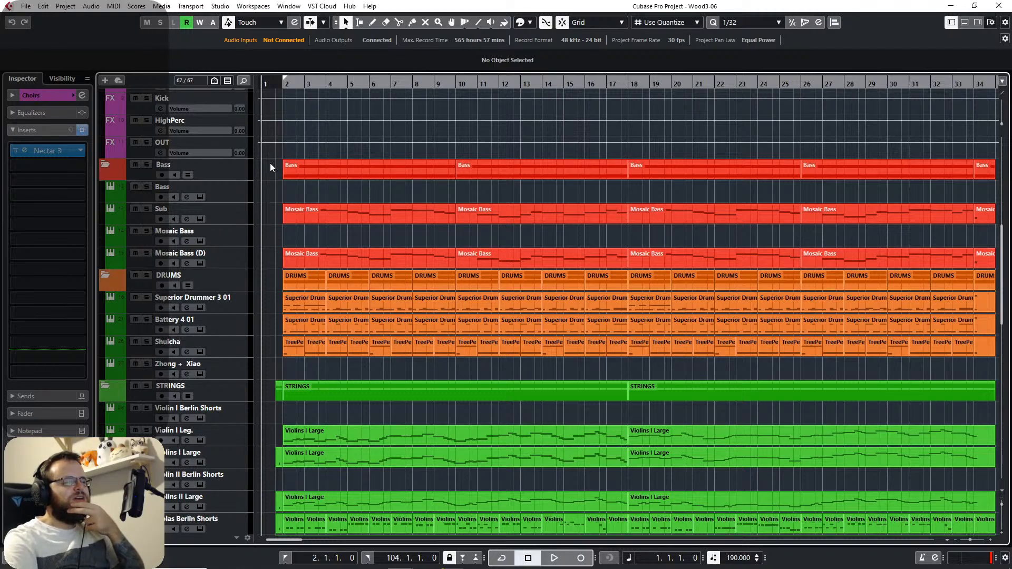
{"action": "left_click", "coordinate": [26, 6]}
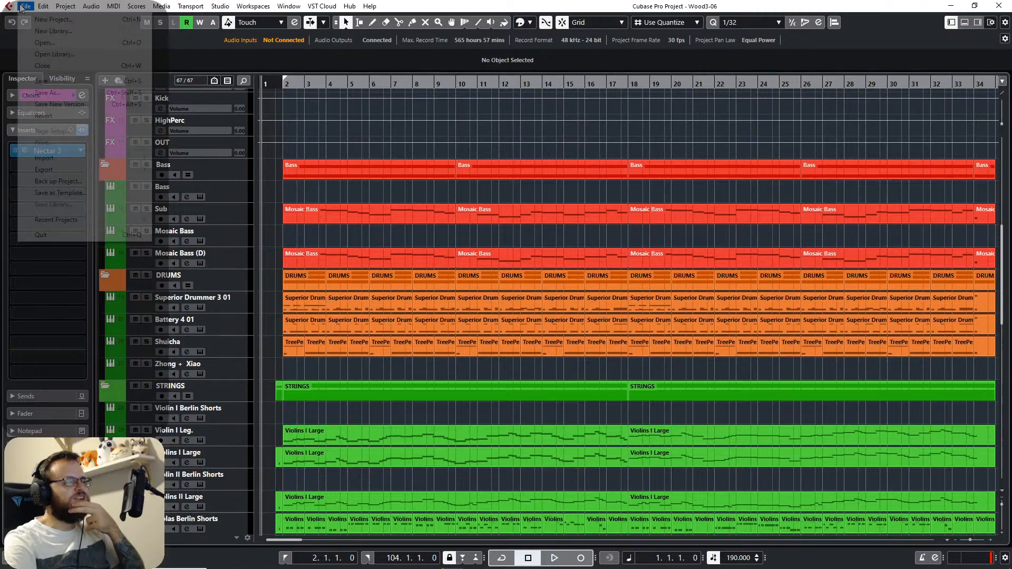
{"action": "left_click", "coordinate": [47, 19]}
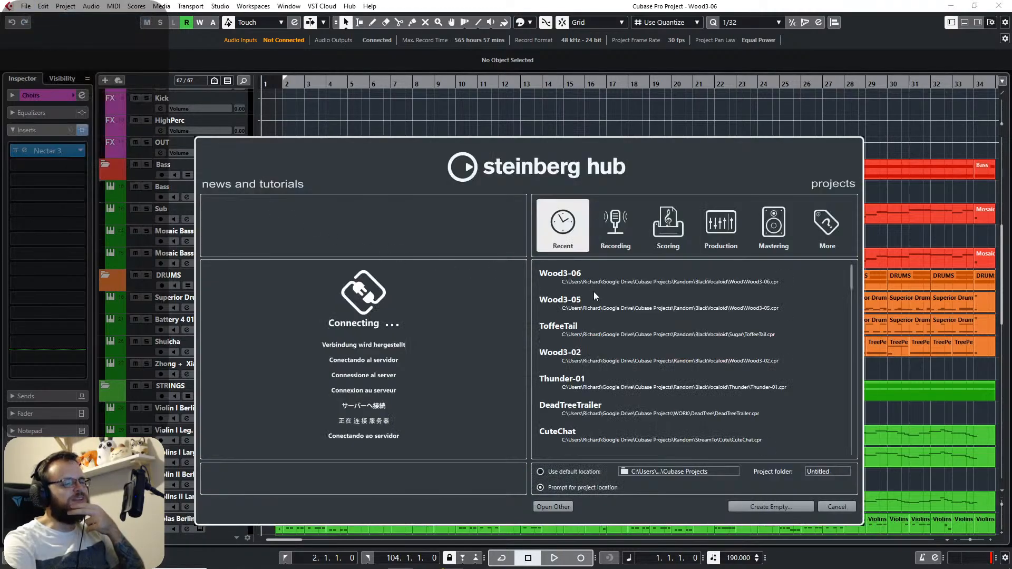
{"action": "double_click", "coordinate": [579, 332]}
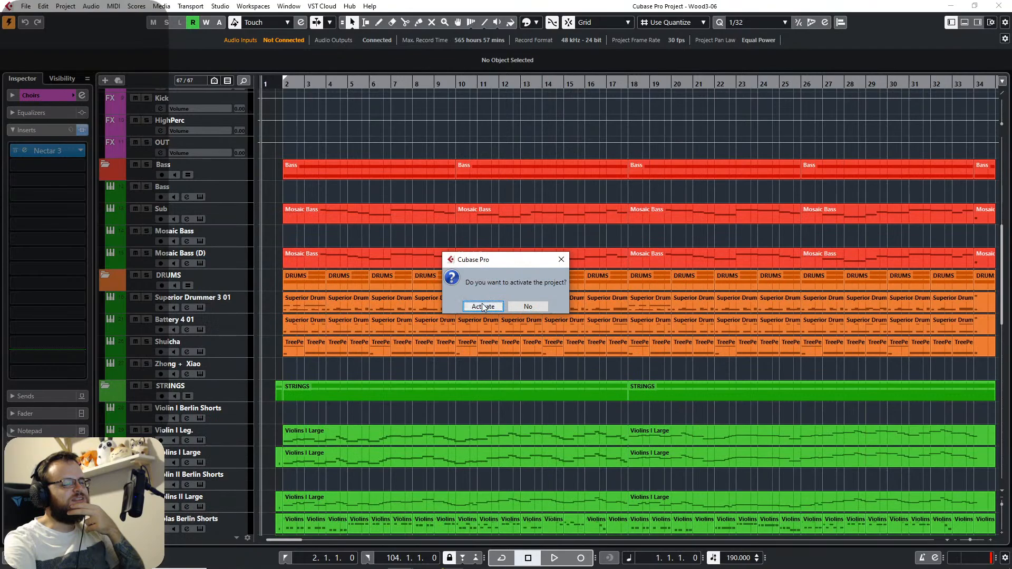
{"action": "left_click", "coordinate": [483, 306]}
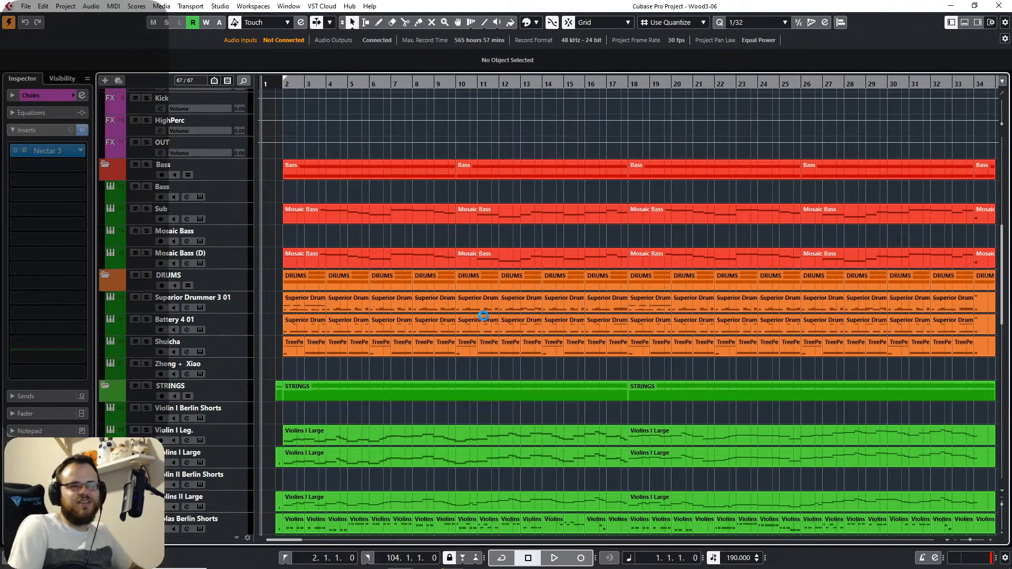
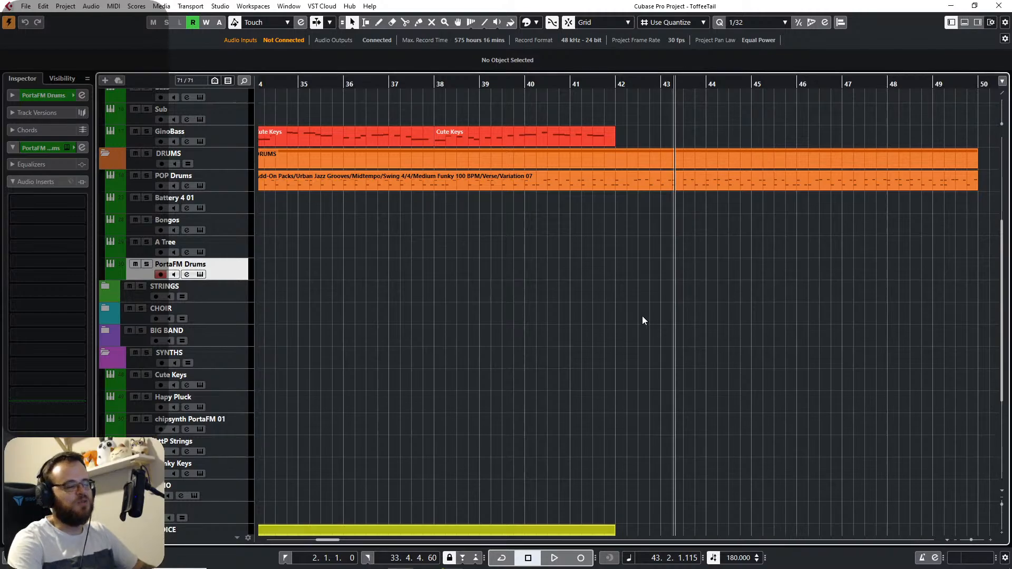
Expand the CHOIR folder track and delete it together with the Freyja Leg. and Wotan Leg. tracks inside it.
{"action": "key", "text": "period"}
{"action": "scroll", "coordinate": [201, 273], "scroll_direction": "up", "scroll_amount": 5}
{"action": "scroll", "coordinate": [202, 299], "scroll_direction": "down", "scroll_amount": 4}
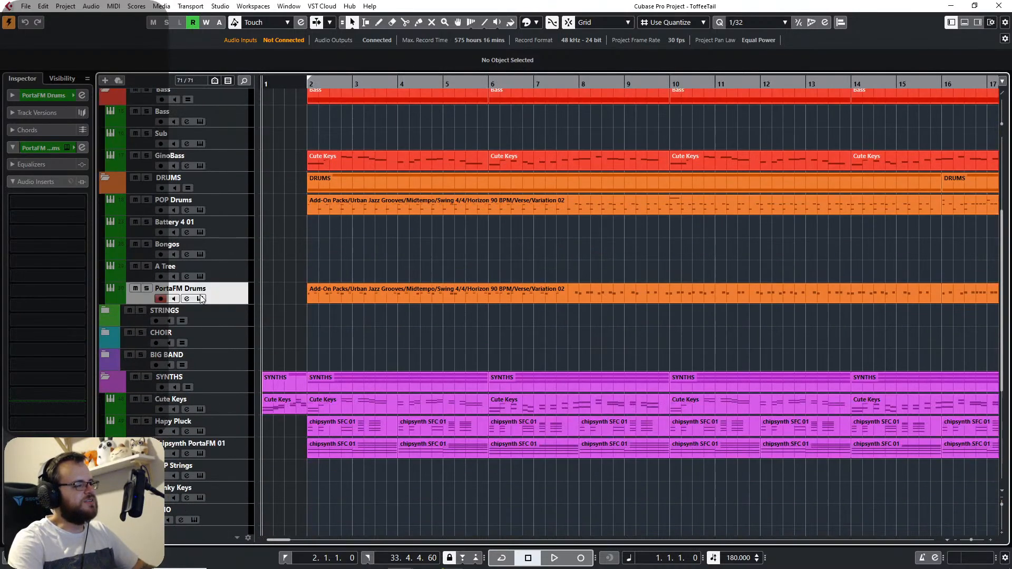
{"action": "scroll", "coordinate": [201, 298], "scroll_direction": "down", "scroll_amount": 4}
{"action": "left_click", "coordinate": [106, 154]}
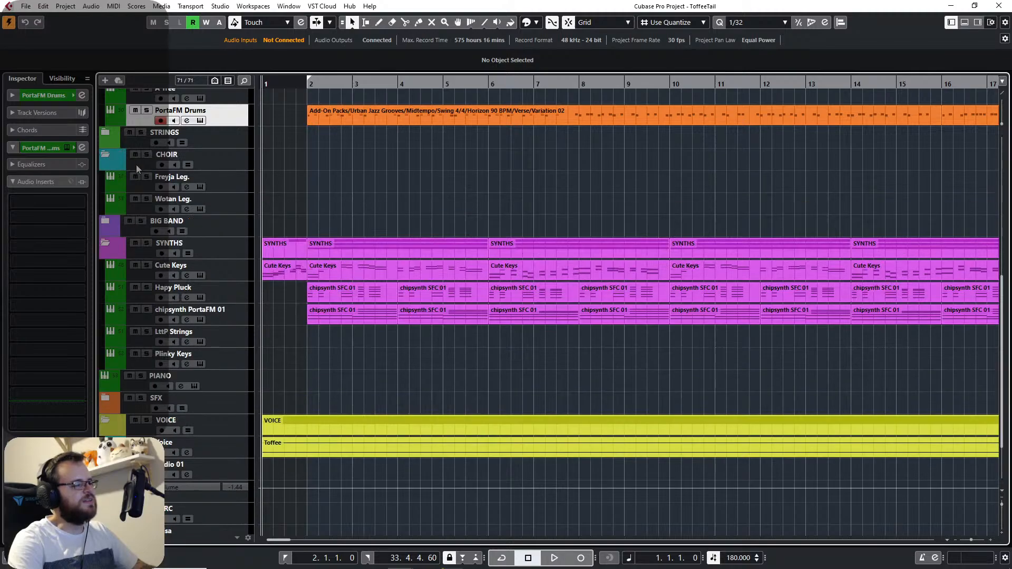
{"action": "right_click", "coordinate": [136, 164]}
{"action": "left_click", "coordinate": [179, 208]}
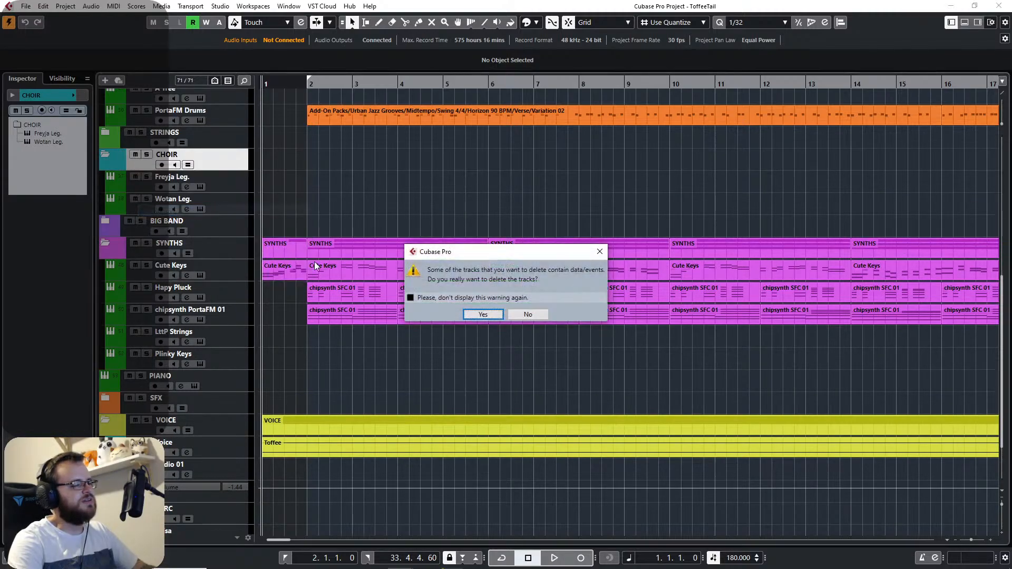
{"action": "left_click", "coordinate": [489, 315]}
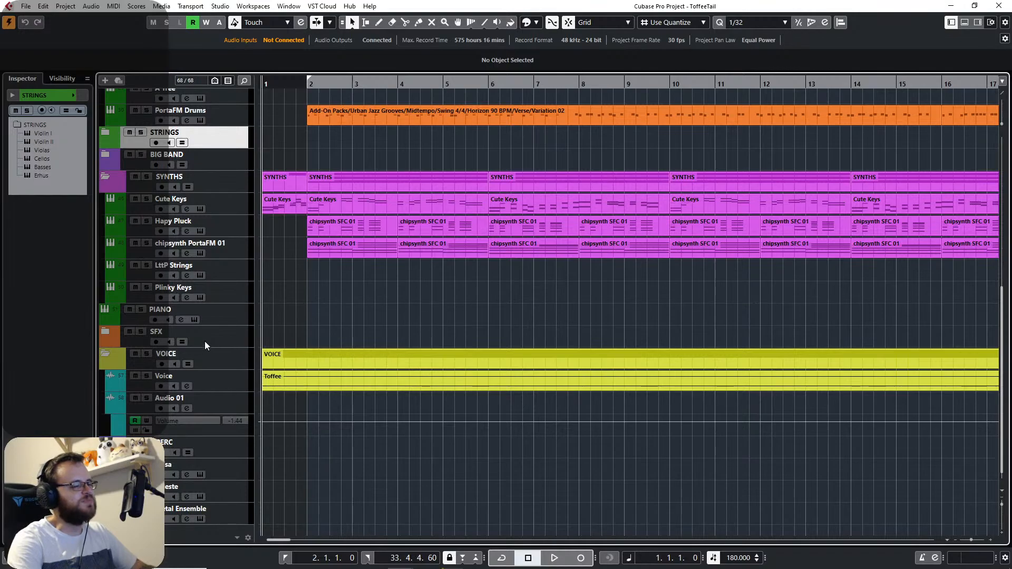
Play the song from bar 1 and follow the opening section into the bridge at bar 18.
{"action": "scroll", "coordinate": [128, 384], "scroll_direction": "up", "scroll_amount": 12}
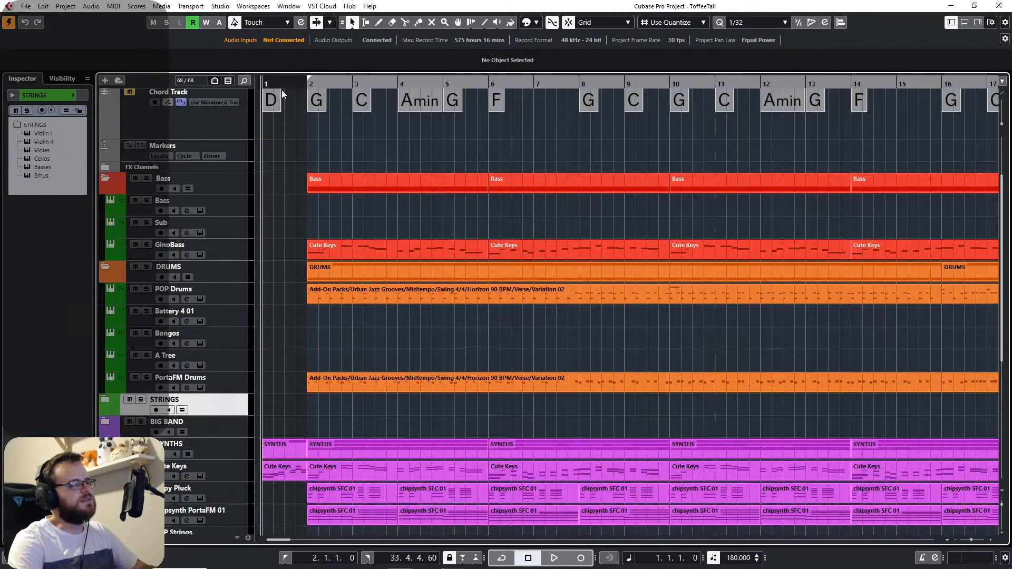
{"action": "key", "text": "space"}
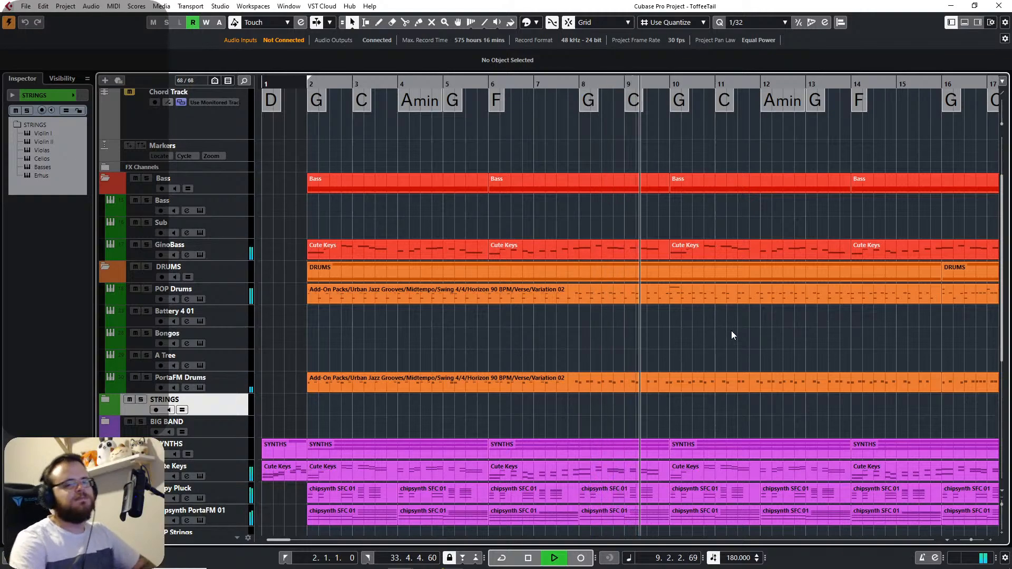
{"action": "left_click_drag", "start_coordinate": [753, 326], "coordinate": [533, 326]}
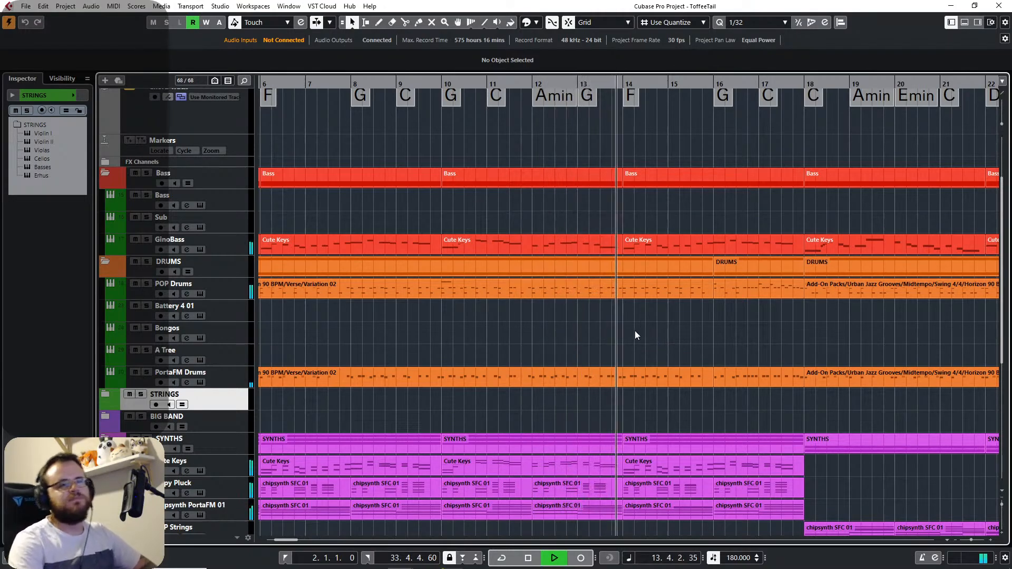
{"action": "left_click_drag", "start_coordinate": [766, 339], "coordinate": [537, 324]}
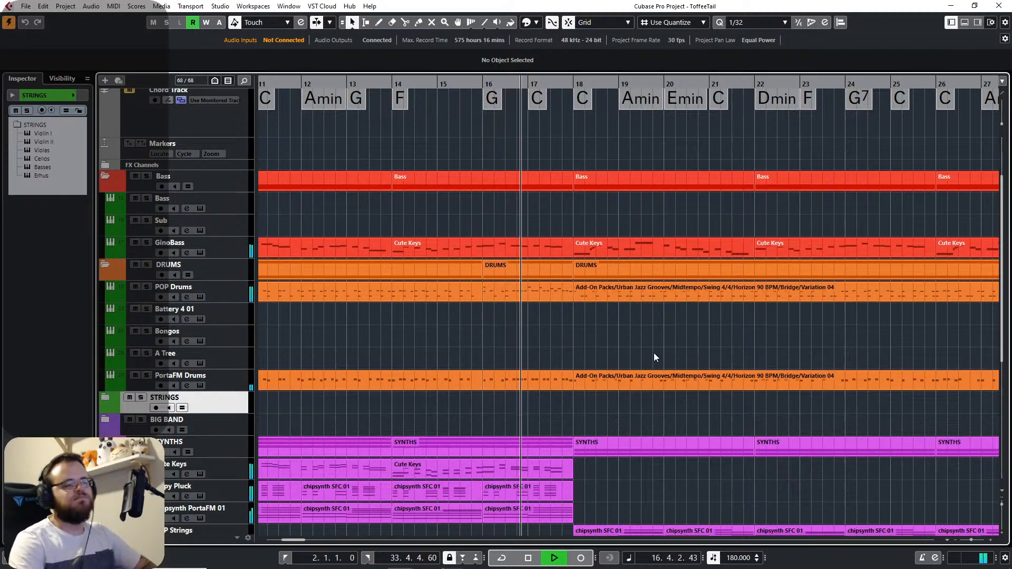
{"action": "left_click_drag", "start_coordinate": [656, 355], "coordinate": [540, 330]}
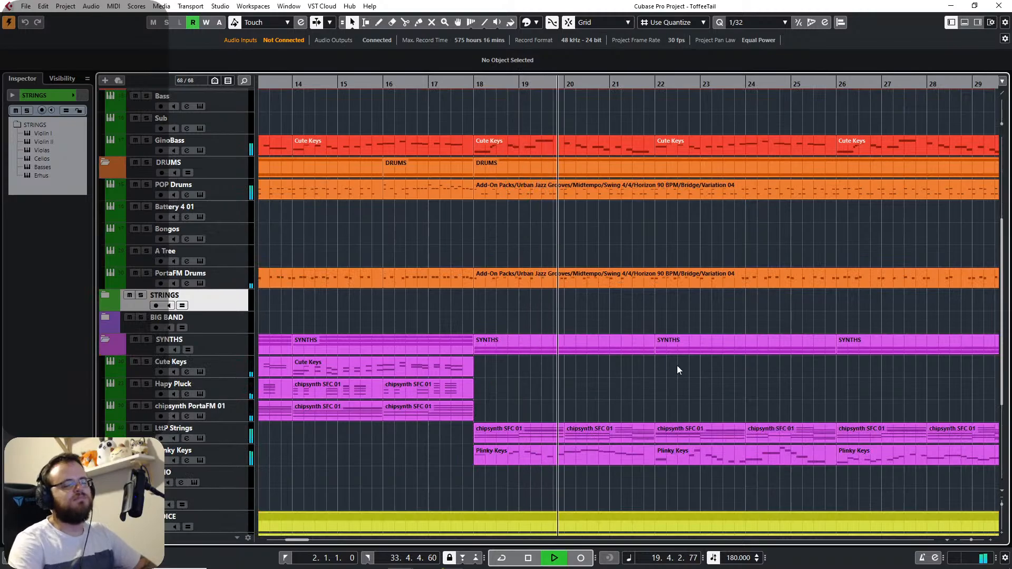
{"action": "left_click_drag", "start_coordinate": [676, 365], "coordinate": [545, 345]}
{"action": "left_click_drag", "start_coordinate": [606, 347], "coordinate": [567, 356]}
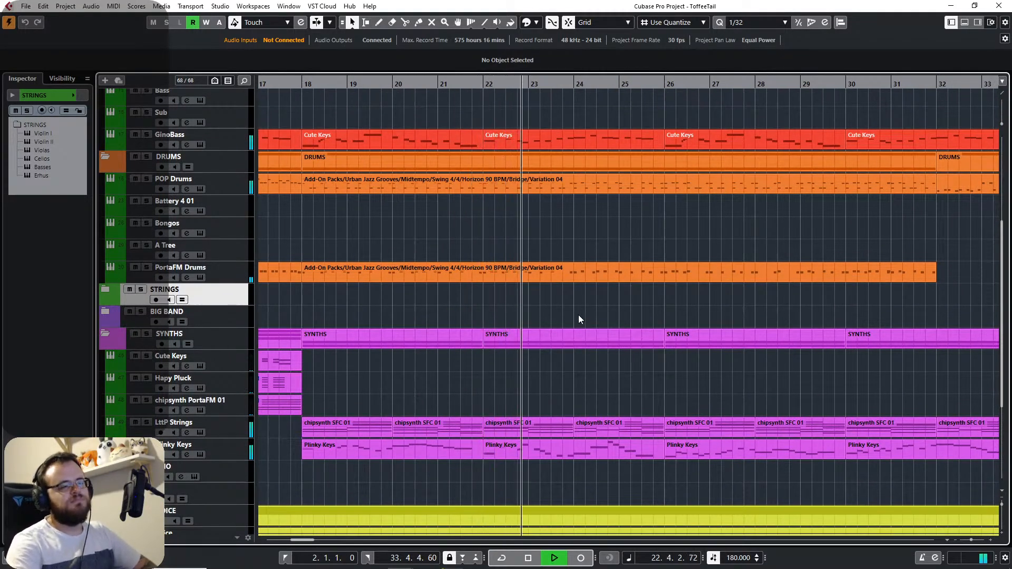
Follow playback through the rest of the bridge and the vocal section from bar 34 to past bar 42.
{"action": "left_click_drag", "start_coordinate": [734, 296], "coordinate": [523, 293]}
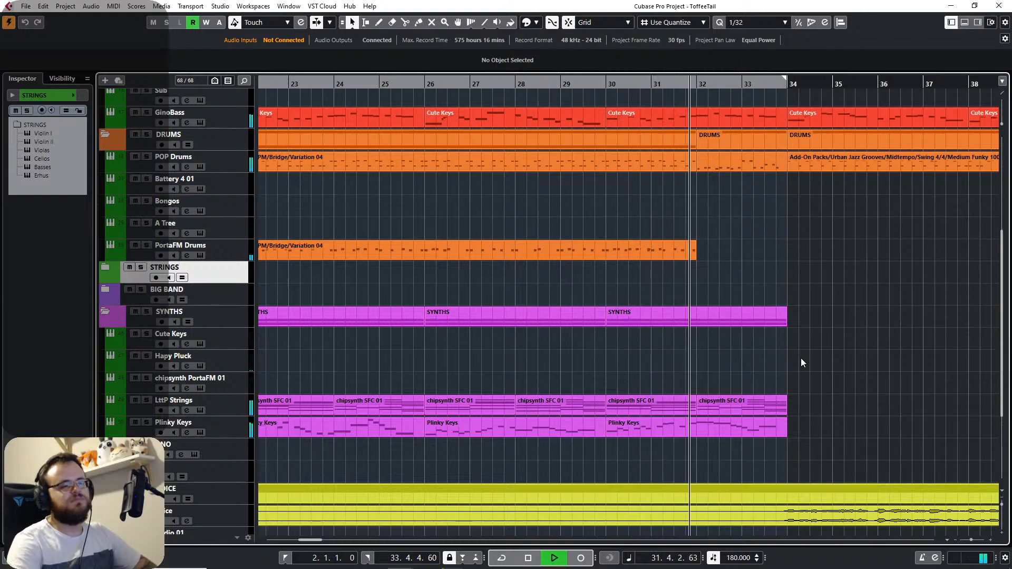
{"action": "left_click_drag", "start_coordinate": [813, 359], "coordinate": [557, 324]}
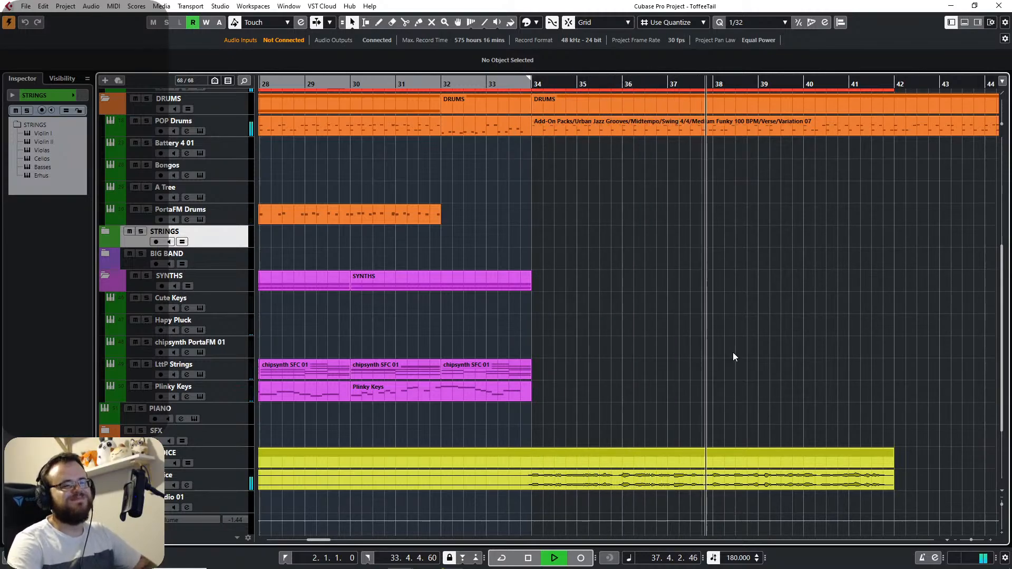
{"action": "left_click_drag", "start_coordinate": [733, 352], "coordinate": [490, 337]}
{"action": "scroll", "coordinate": [543, 343], "scroll_direction": "up", "scroll_amount": 2}
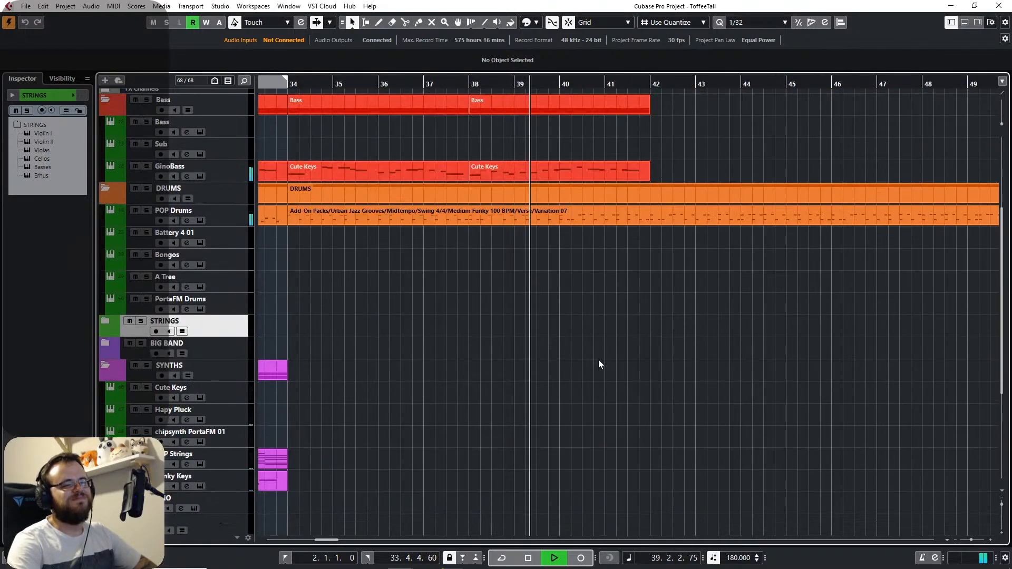
{"action": "scroll", "coordinate": [606, 356], "scroll_direction": "down", "scroll_amount": 2}
{"action": "left_click_drag", "start_coordinate": [641, 355], "coordinate": [509, 343]}
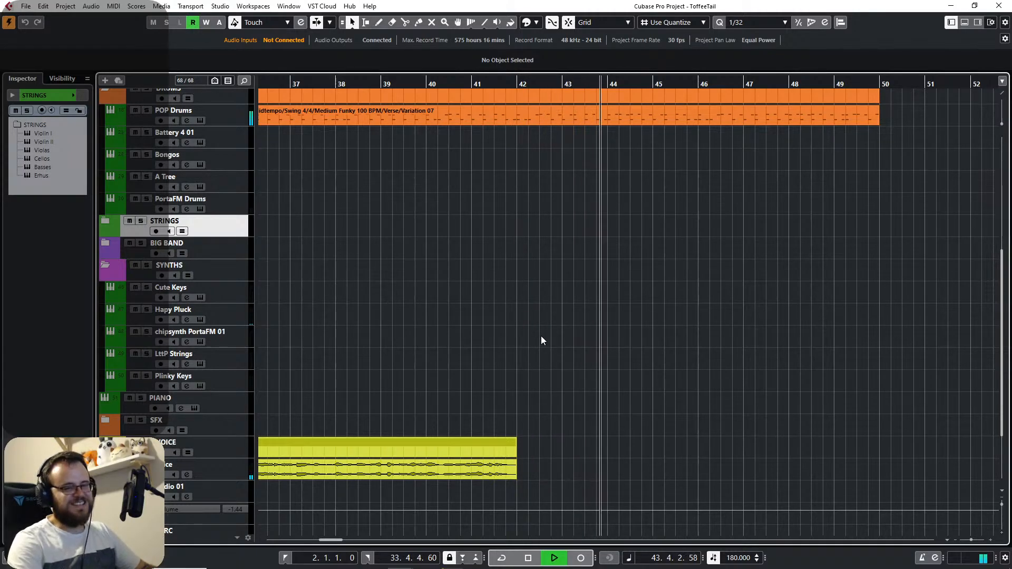
Replay the song from the start, following the synth, drum and voice tracks, and stop playback just after bar 42.
{"action": "key", "text": "Home"}
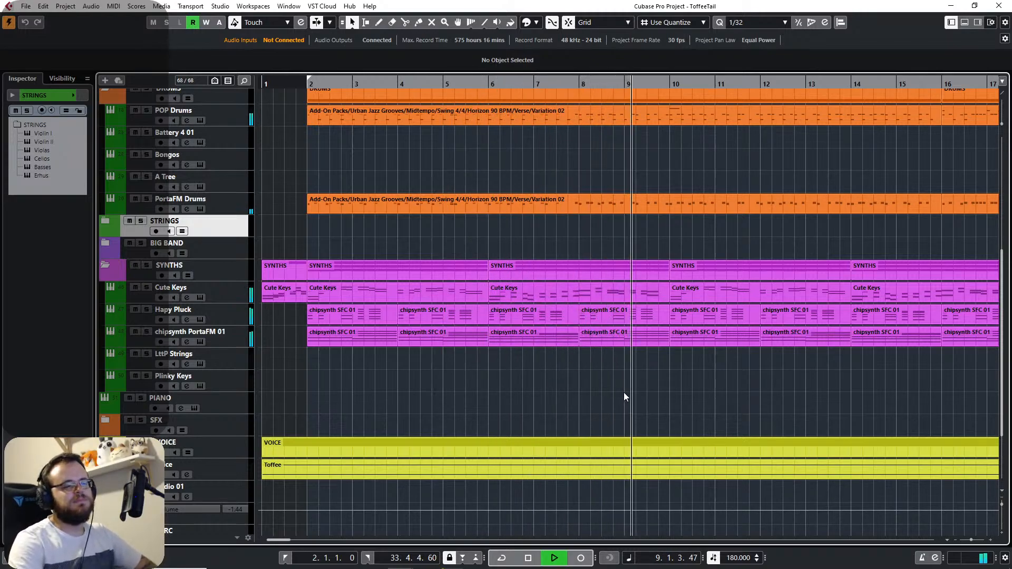
{"action": "left_click_drag", "start_coordinate": [736, 385], "coordinate": [422, 374]}
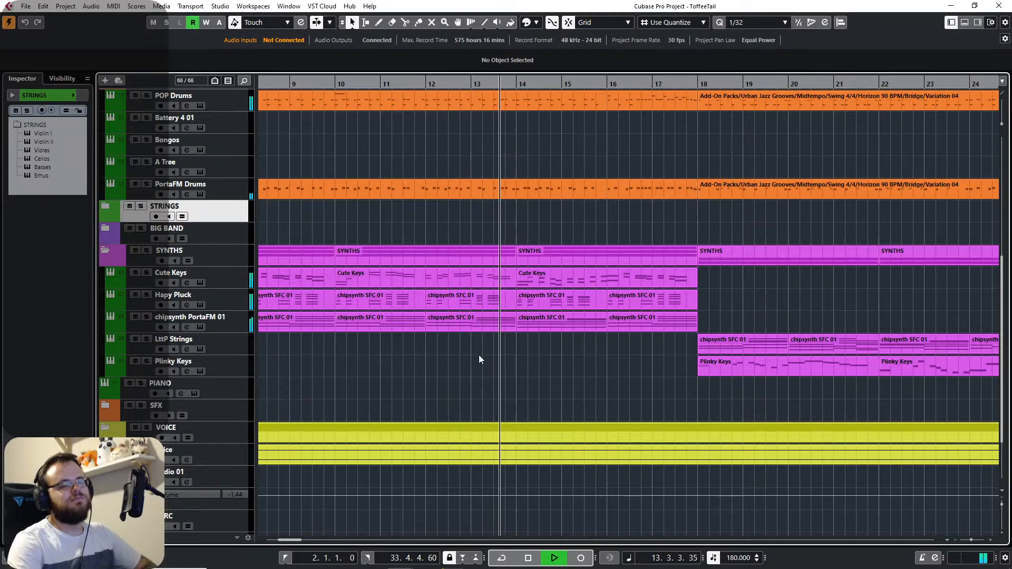
{"action": "left_click_drag", "start_coordinate": [647, 368], "coordinate": [413, 374]}
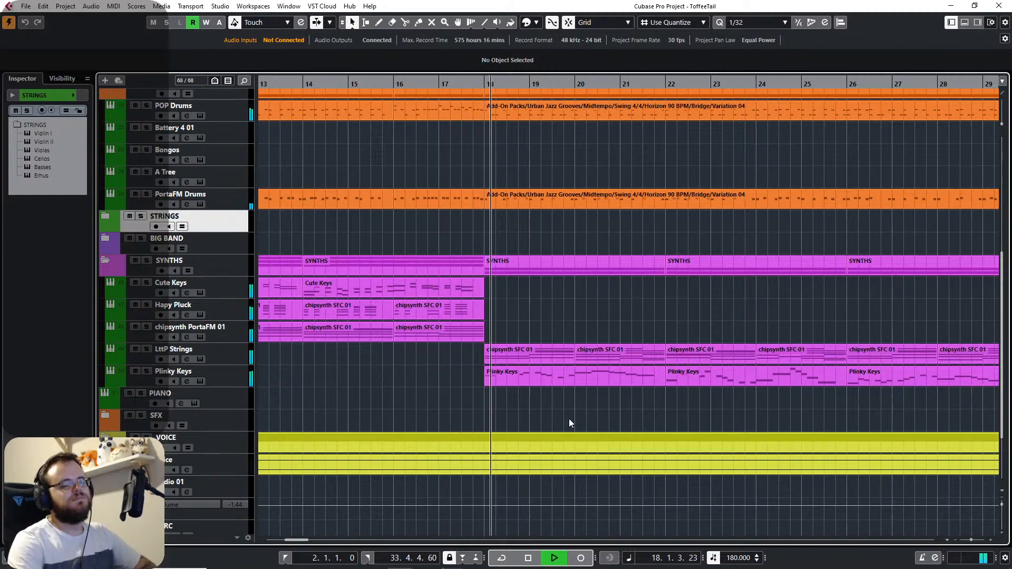
{"action": "left_click_drag", "start_coordinate": [589, 412], "coordinate": [406, 420]}
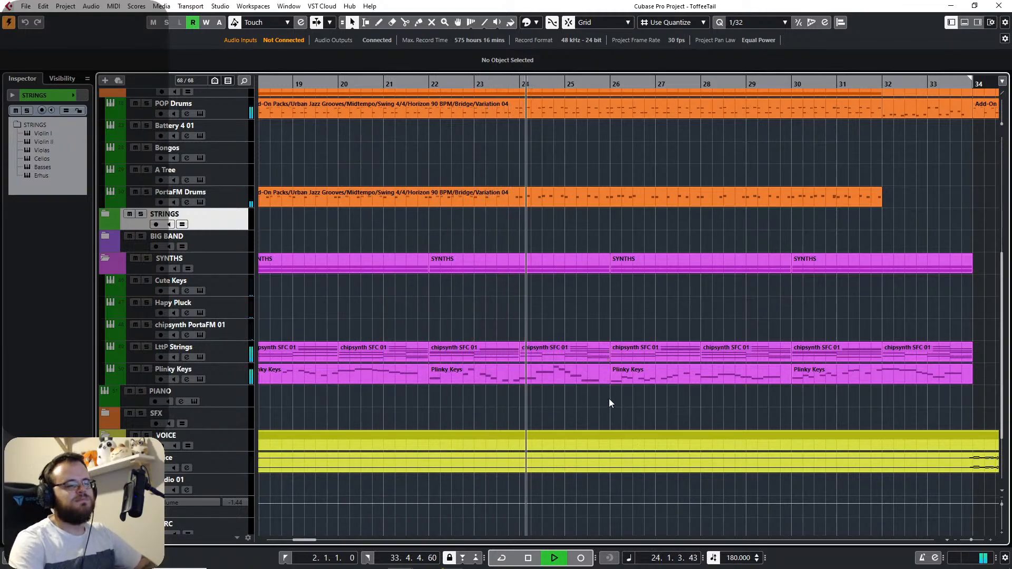
{"action": "scroll", "coordinate": [653, 408], "scroll_direction": "right", "scroll_amount": 3}
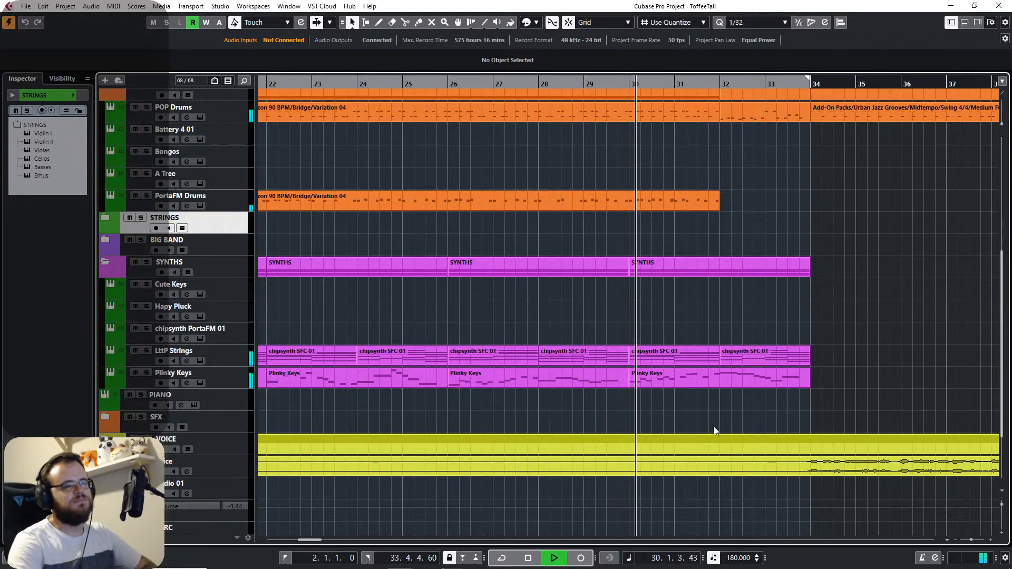
{"action": "left_click_drag", "start_coordinate": [722, 421], "coordinate": [510, 441]}
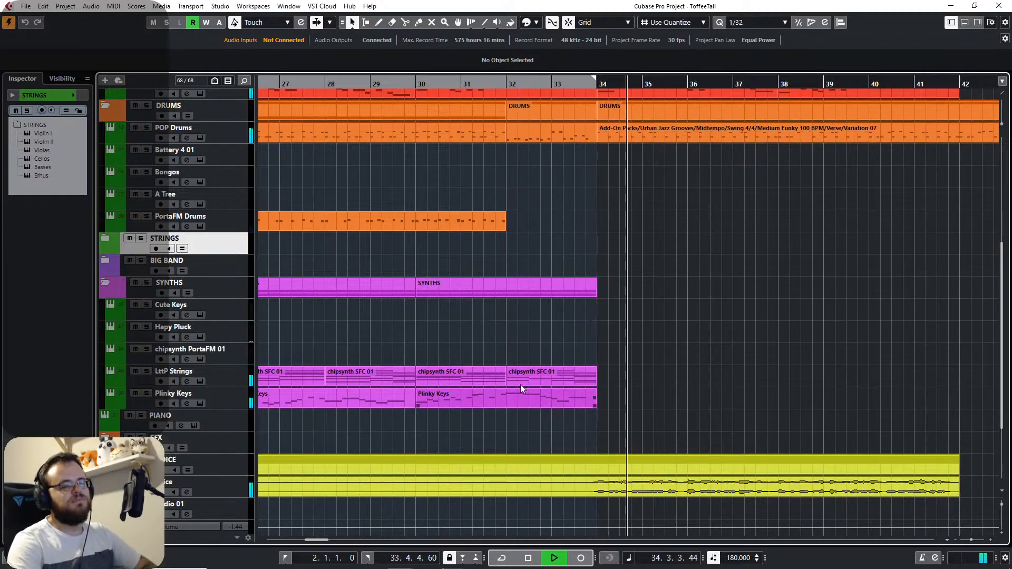
{"action": "left_click_drag", "start_coordinate": [628, 391], "coordinate": [434, 378]}
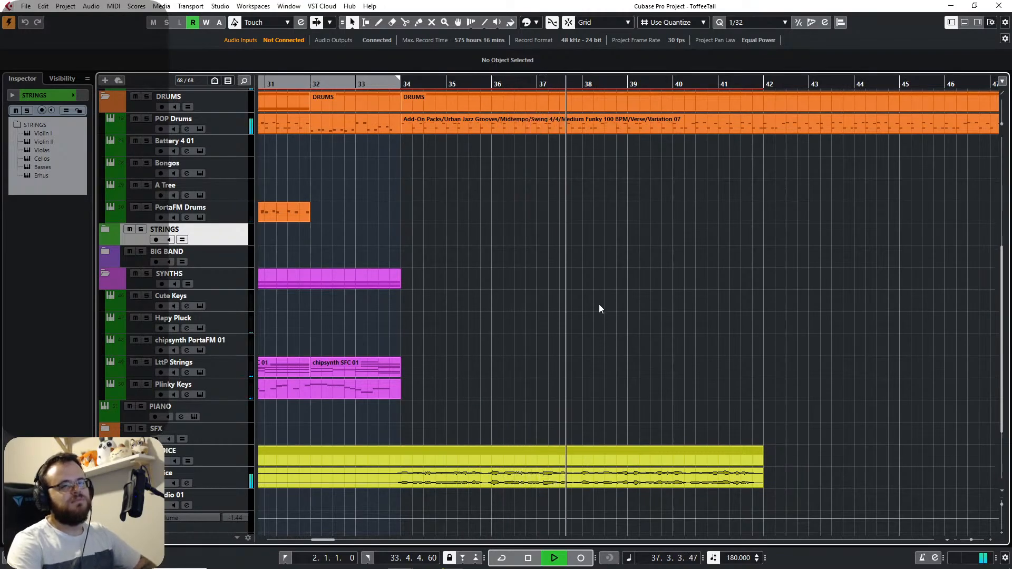
{"action": "left_click_drag", "start_coordinate": [599, 323], "coordinate": [505, 362]}
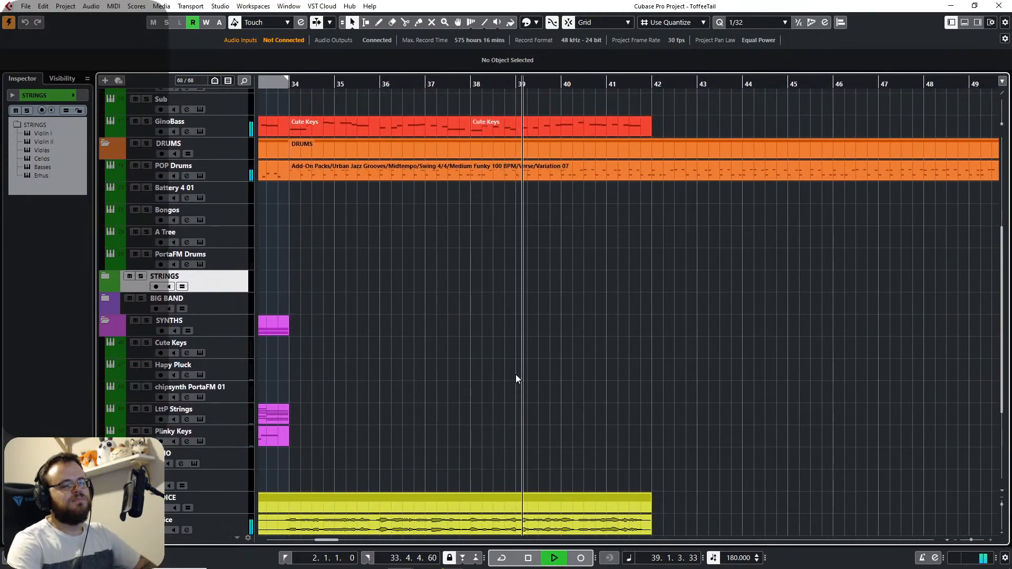
{"action": "scroll", "coordinate": [527, 375], "scroll_direction": "up", "scroll_amount": 4}
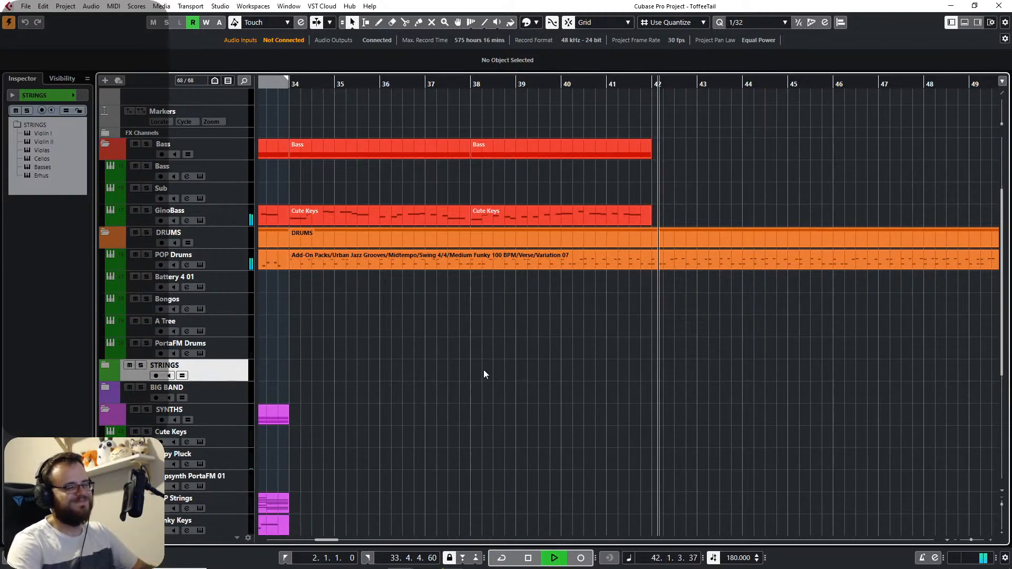
{"action": "key", "text": "space"}
Replay the song from bar 1 and follow the synth, drum, bass and voice tracks into the vocal section past bar 34.
{"action": "scroll", "coordinate": [537, 370], "scroll_direction": "down", "scroll_amount": 8}
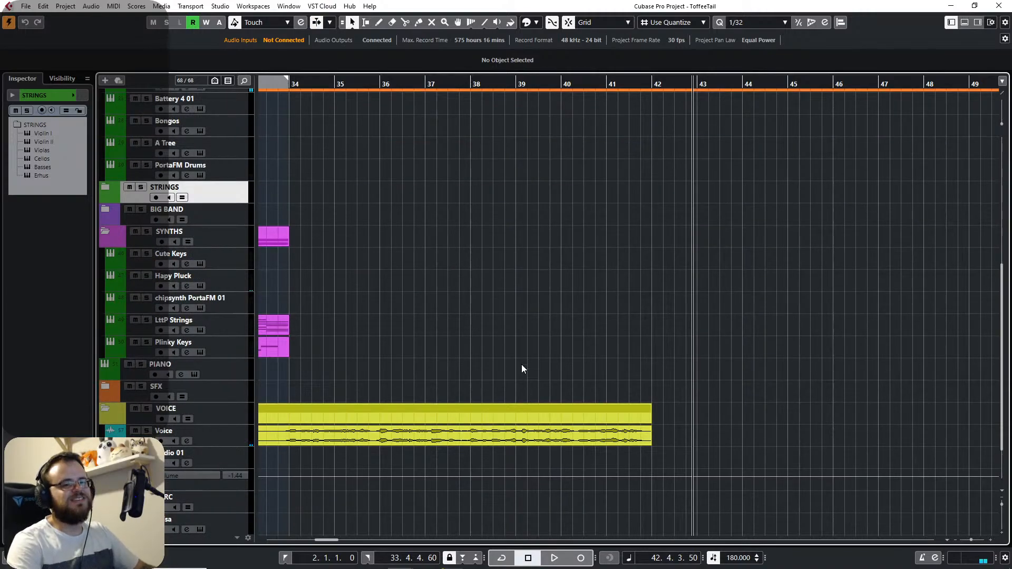
{"action": "scroll", "coordinate": [774, 337], "scroll_direction": "left", "scroll_amount": 5}
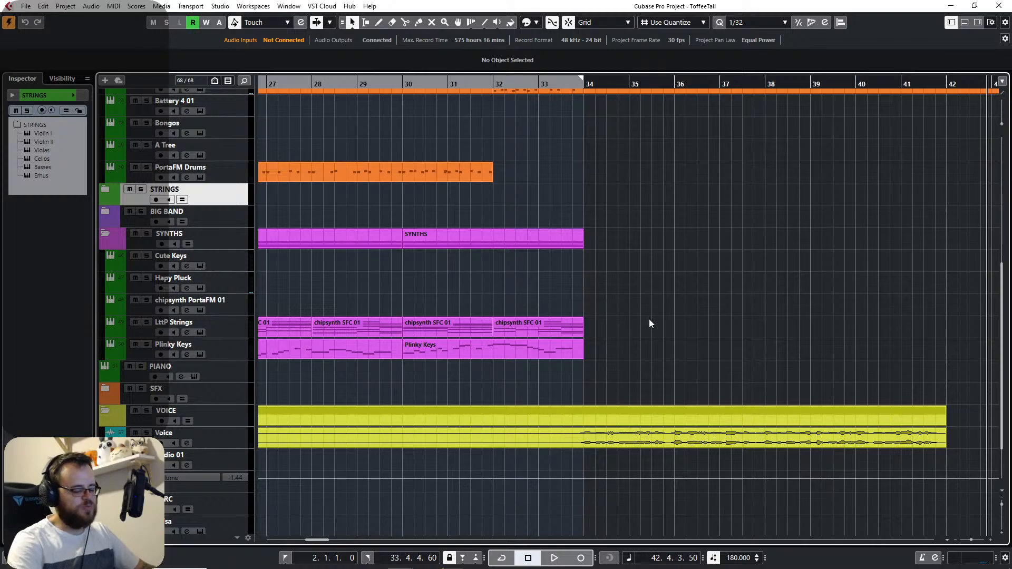
{"action": "key", "text": "Home"}
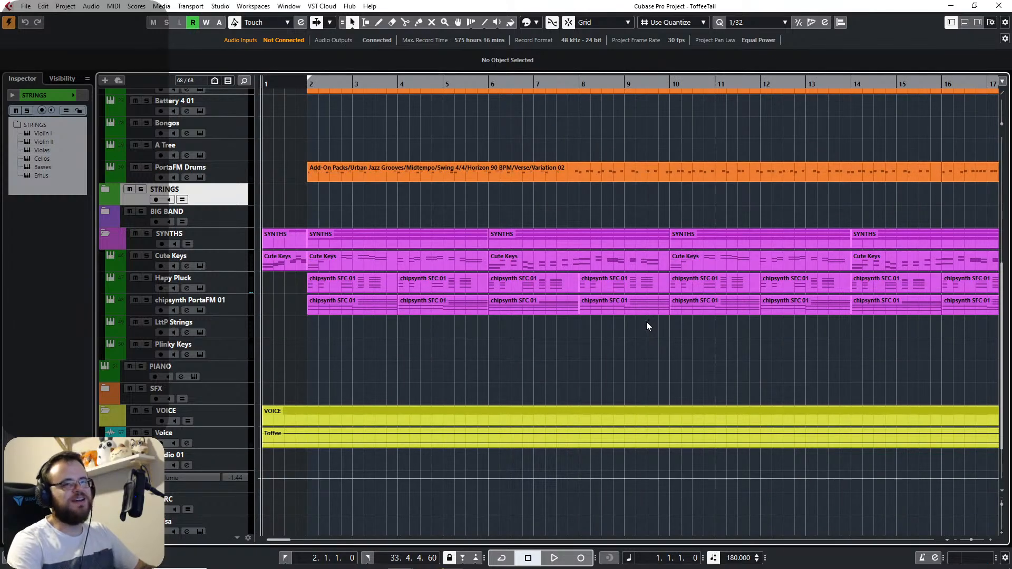
{"action": "key", "text": "space"}
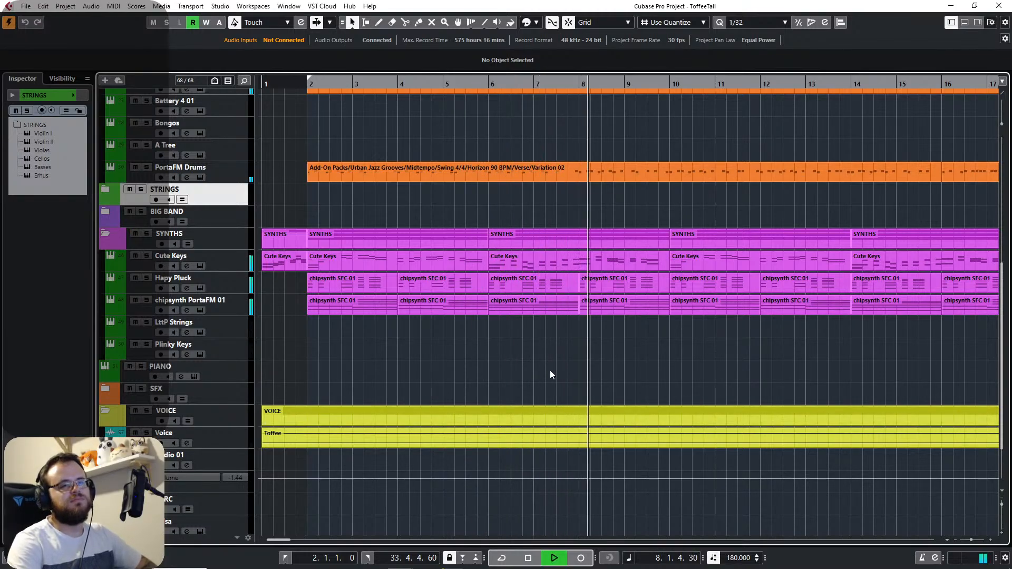
{"action": "left_click_drag", "start_coordinate": [791, 362], "coordinate": [506, 349]}
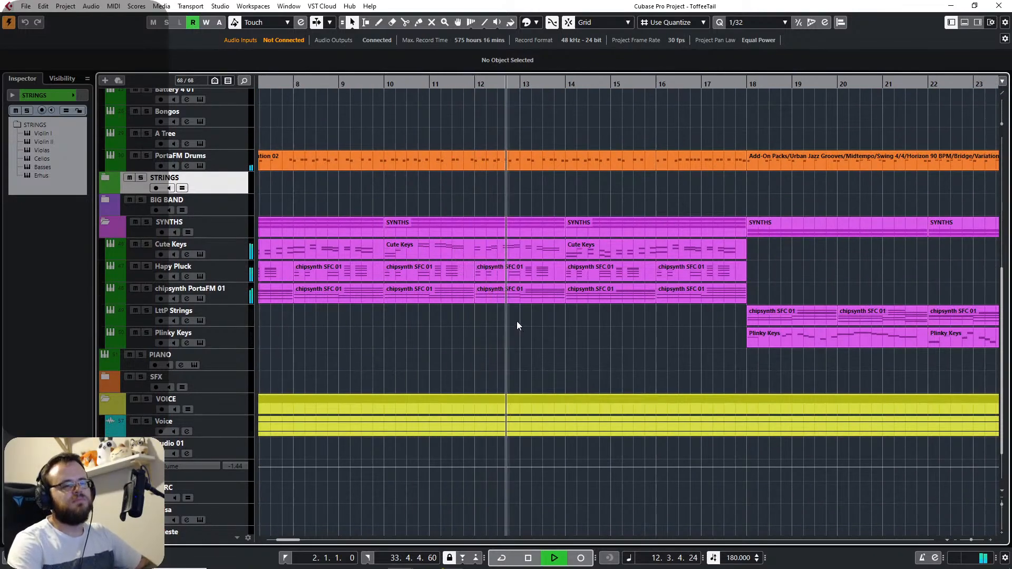
{"action": "left_click_drag", "start_coordinate": [691, 352], "coordinate": [500, 329]}
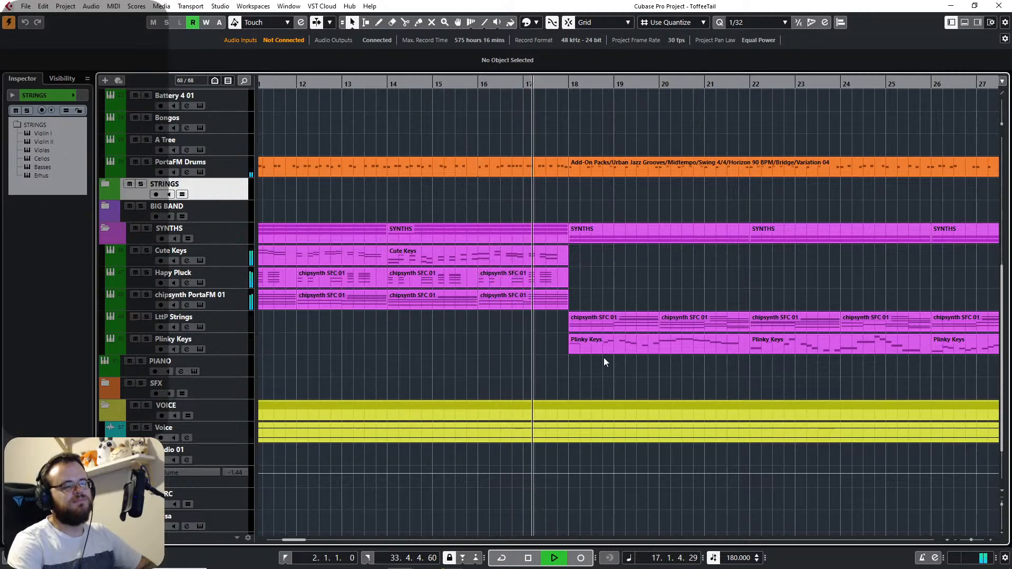
{"action": "left_click_drag", "start_coordinate": [655, 389], "coordinate": [420, 370]}
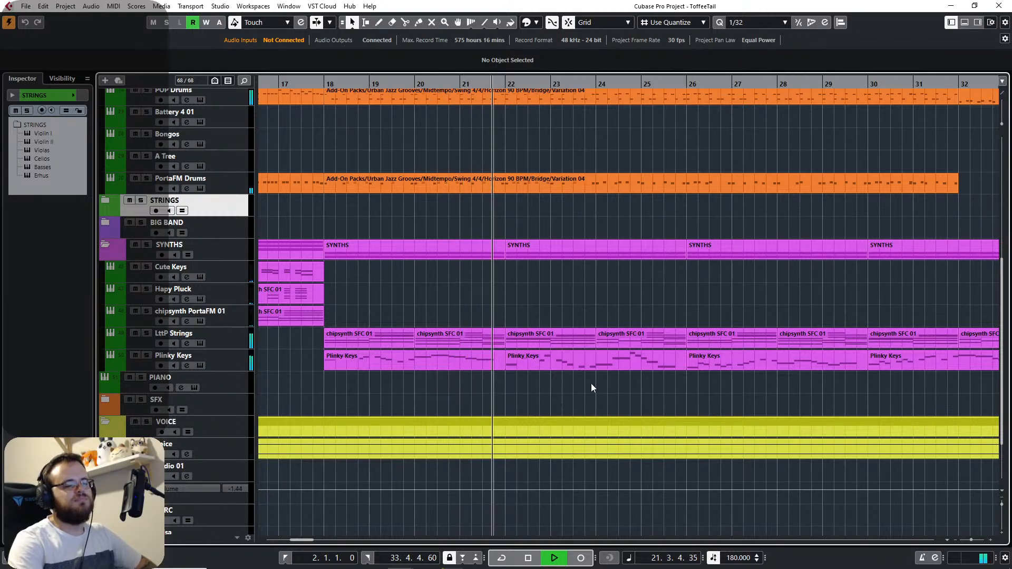
{"action": "left_click_drag", "start_coordinate": [605, 391], "coordinate": [390, 405]}
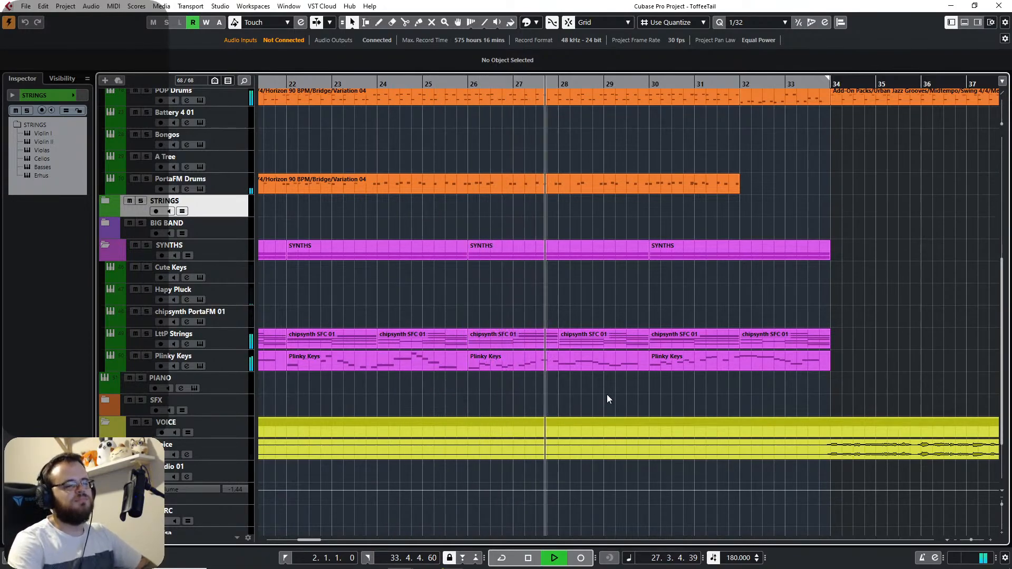
{"action": "scroll", "coordinate": [580, 407], "scroll_direction": "right", "scroll_amount": 5}
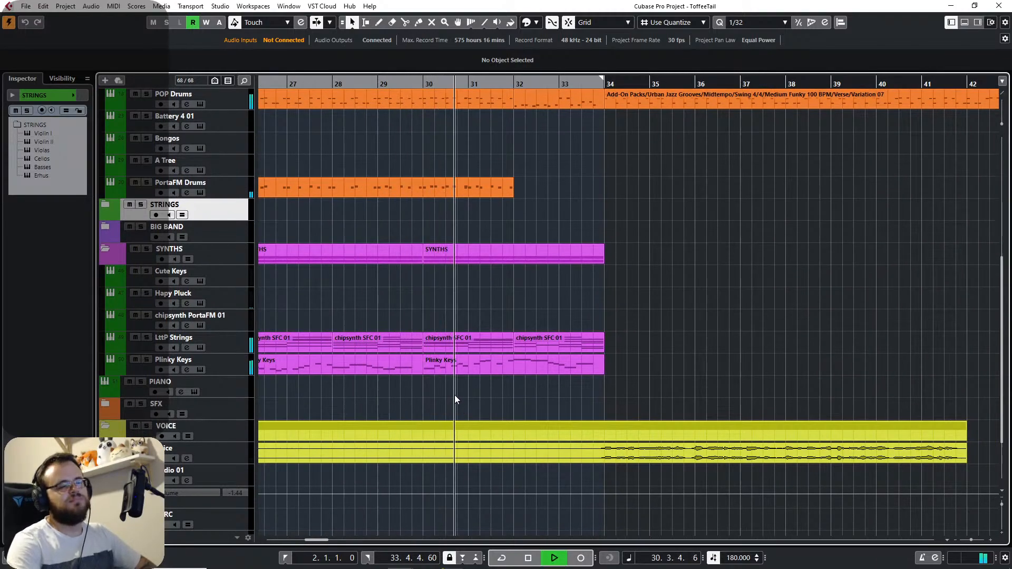
{"action": "scroll", "coordinate": [462, 404], "scroll_direction": "up", "scroll_amount": 4}
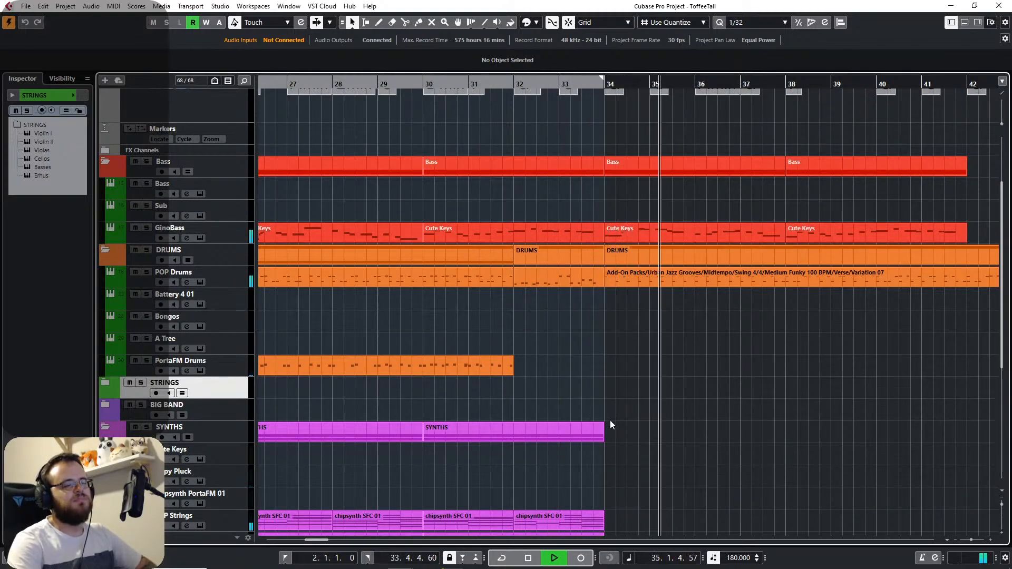
Copy the PortaFM Drums verse part that starts at bar 2 and paste it on the same track at bar 34.
{"action": "left_click_drag", "start_coordinate": [605, 425], "coordinate": [925, 407]}
{"action": "scroll", "coordinate": [925, 407], "scroll_direction": "left", "scroll_amount": 10}
{"action": "left_click", "coordinate": [625, 350]}
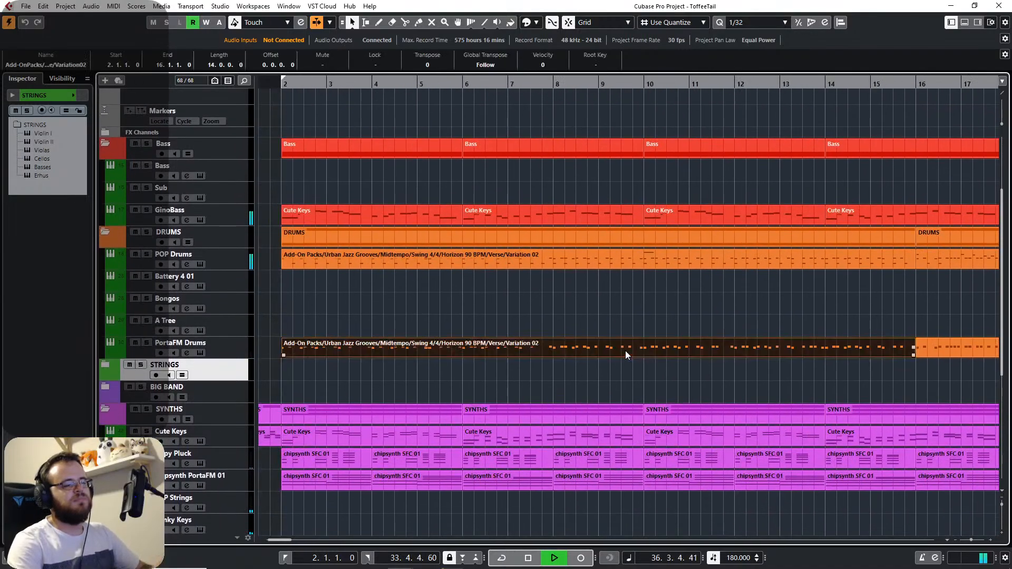
{"action": "left_click_drag", "start_coordinate": [691, 410], "coordinate": [1, 386]}
{"action": "left_click_drag", "start_coordinate": [774, 405], "coordinate": [165, 384]}
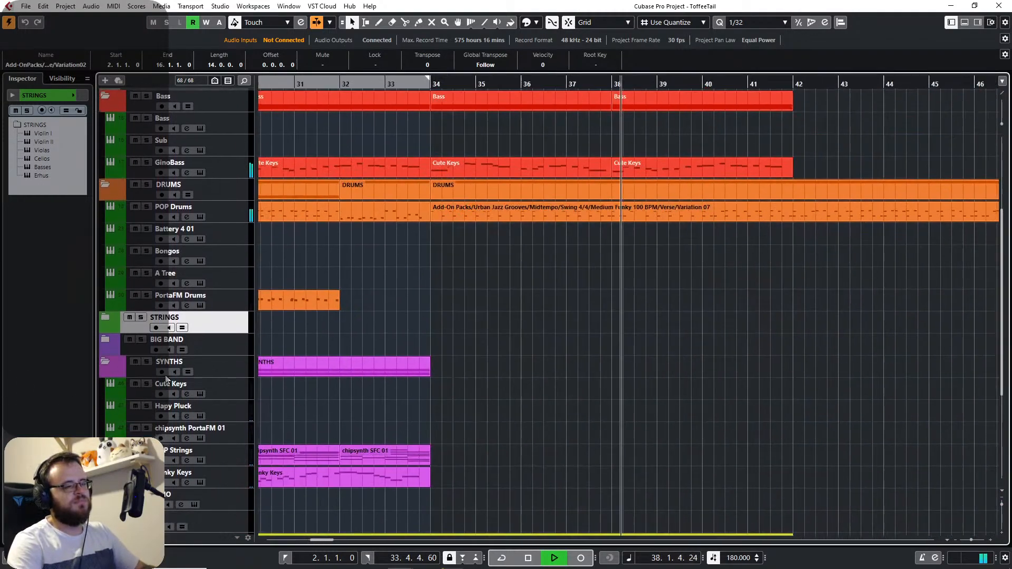
{"action": "key", "text": "space"}
{"action": "left_click_drag", "start_coordinate": [430, 84], "coordinate": [464, 308]}
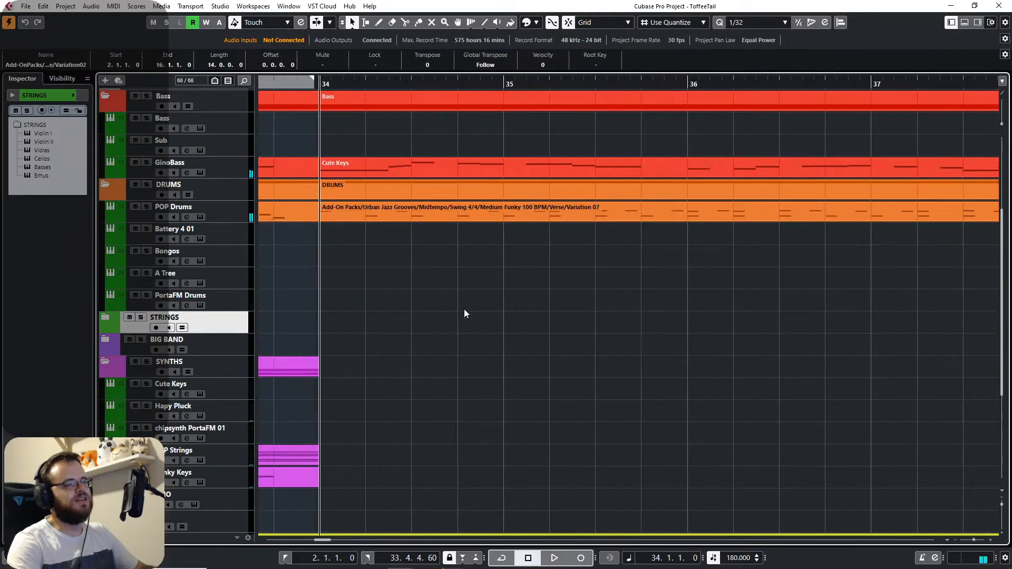
{"action": "left_click", "coordinate": [141, 310]}
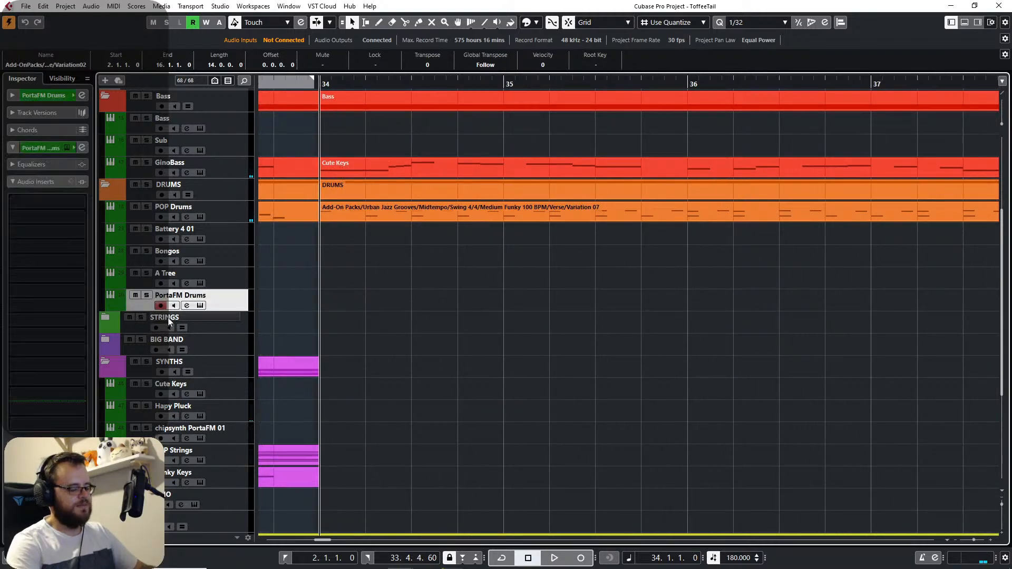
{"action": "key", "text": "ctrl+v"}
Play the pasted PortaFM Drums part from bar 34 and move the right locator to 34.1.1.0.
{"action": "key", "text": "space"}
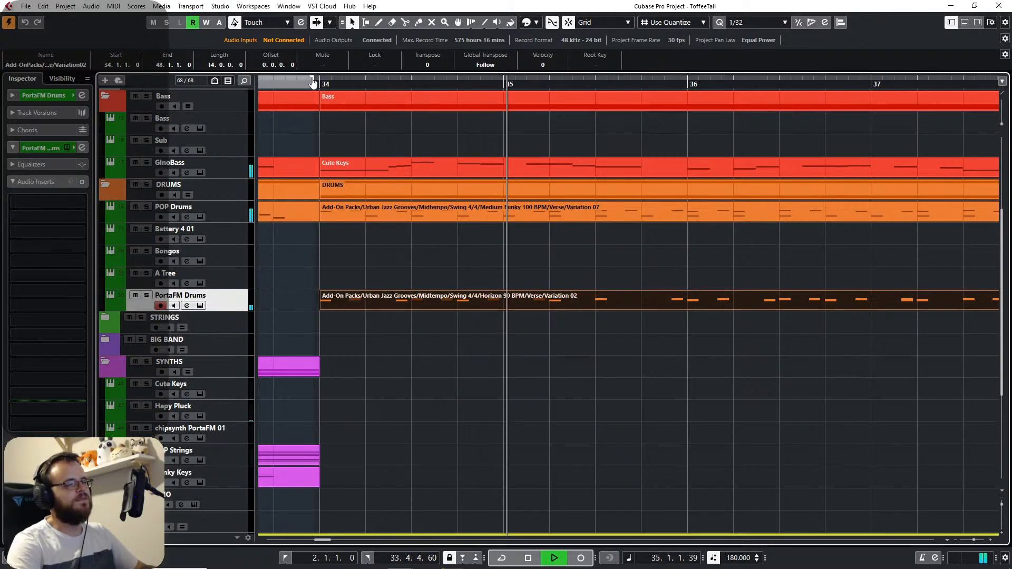
{"action": "left_click_drag", "start_coordinate": [313, 82], "coordinate": [319, 84]}
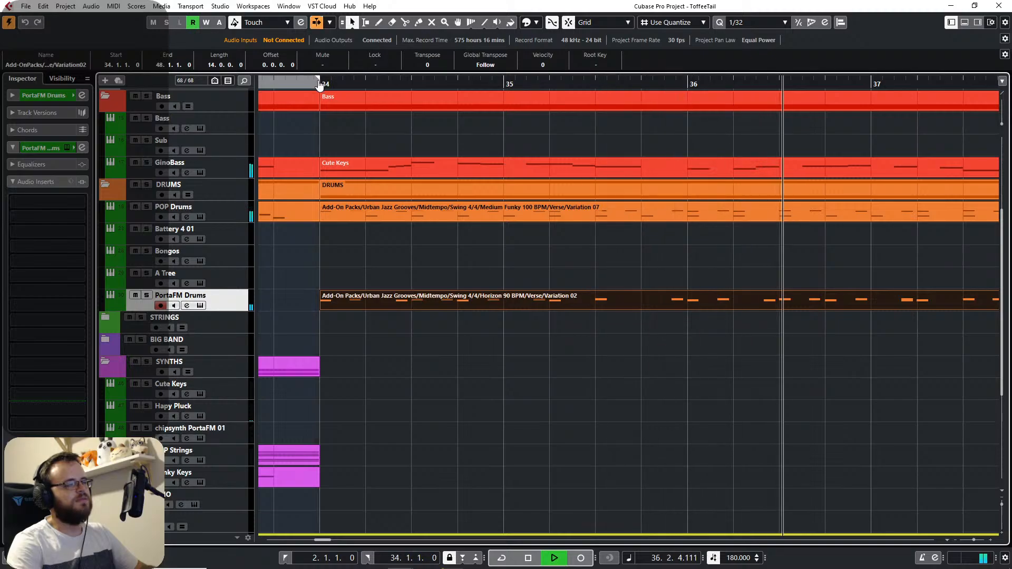
{"action": "left_click_drag", "start_coordinate": [630, 347], "coordinate": [453, 364]}
{"action": "scroll", "coordinate": [454, 365], "scroll_direction": "down", "scroll_amount": 4}
{"action": "left_click_drag", "start_coordinate": [607, 378], "coordinate": [530, 352]}
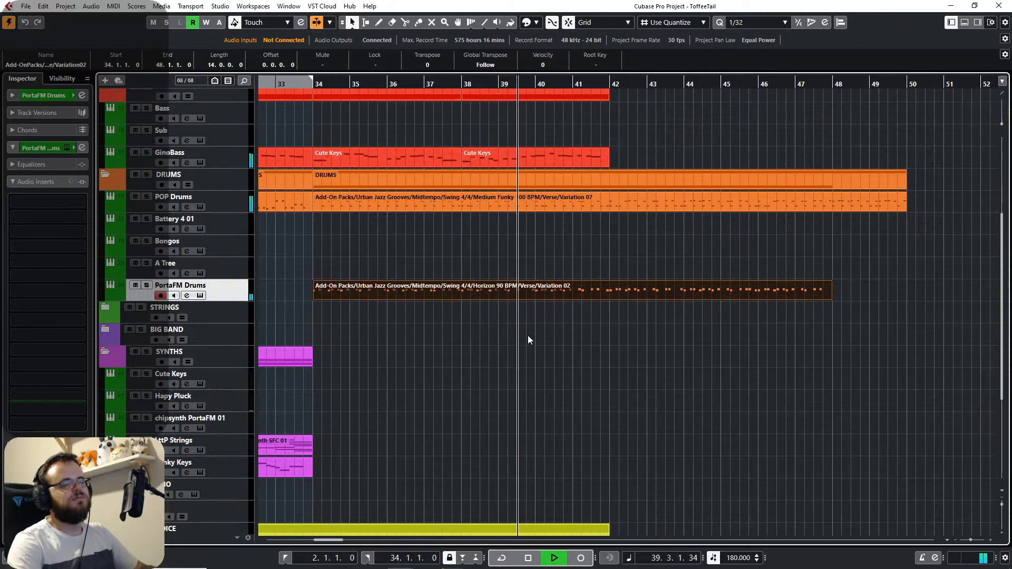
{"action": "left_click_drag", "start_coordinate": [530, 334], "coordinate": [657, 294]}
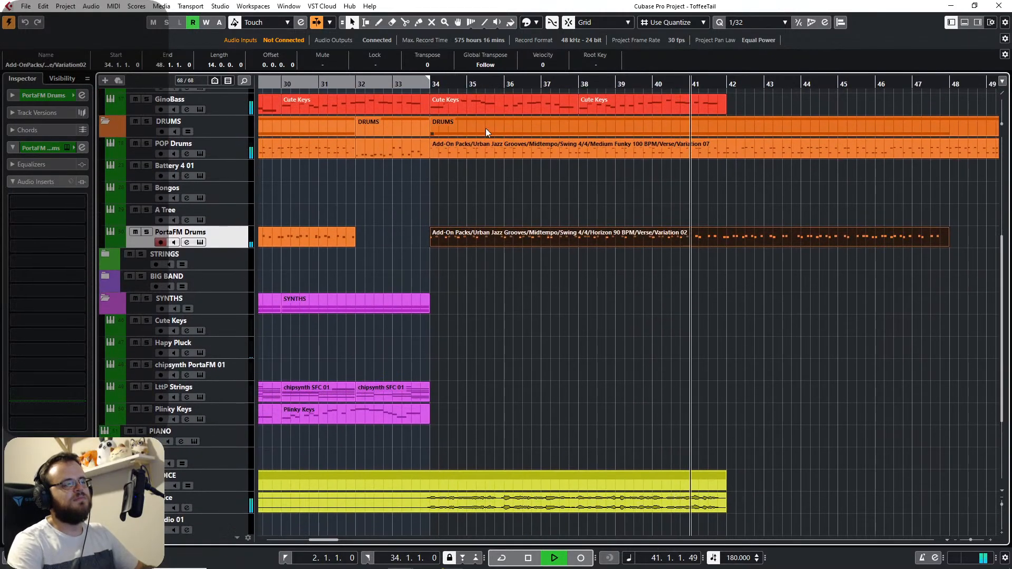
Play the bridge from bar 18 and extend its PortaFM Drums part from bar 32 to end at bar 34.
{"action": "left_click_drag", "start_coordinate": [434, 108], "coordinate": [711, 175]}
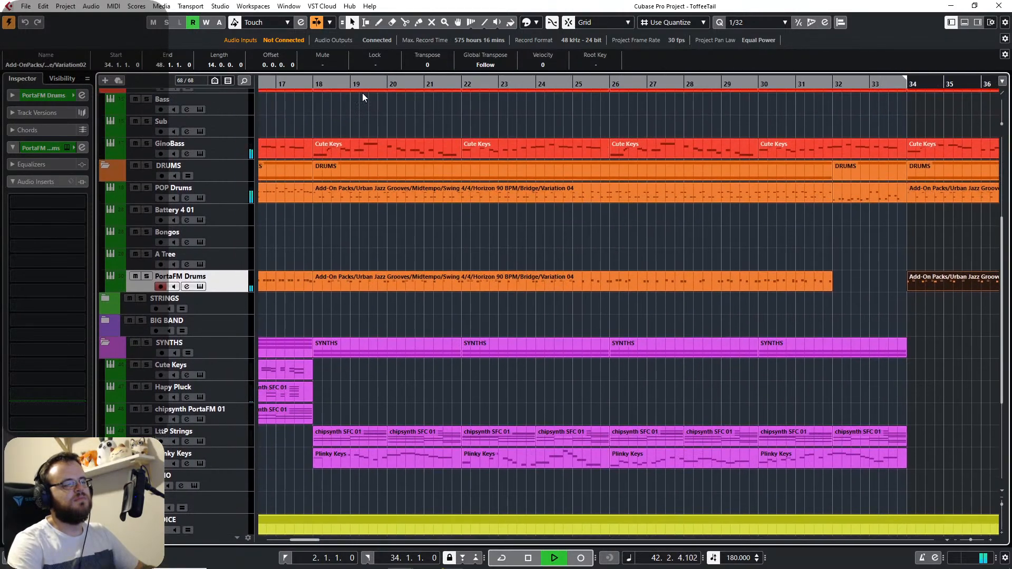
{"action": "left_click", "coordinate": [315, 84]}
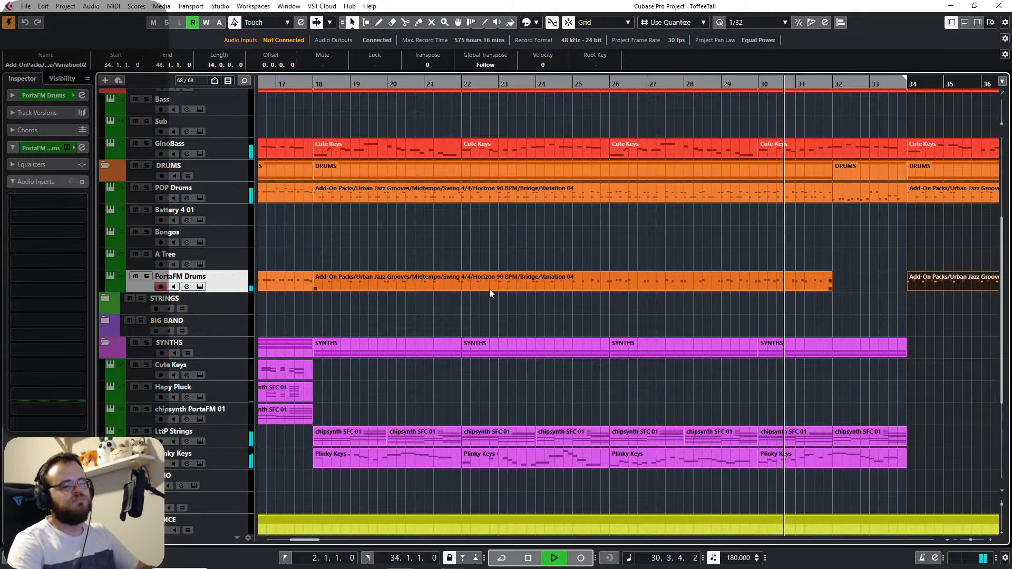
{"action": "left_click_drag", "start_coordinate": [830, 311], "coordinate": [526, 334]}
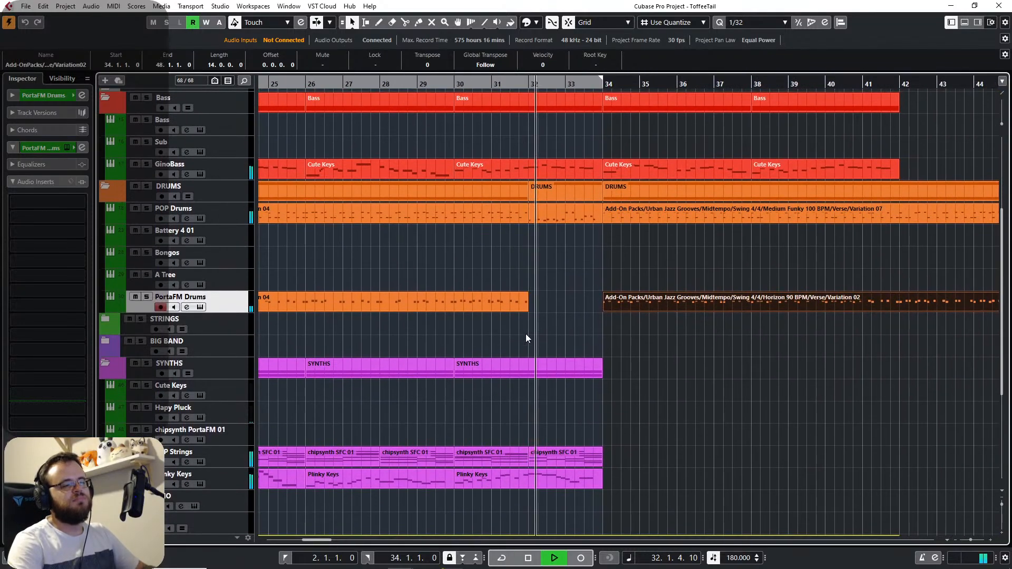
{"action": "scroll", "coordinate": [529, 345], "scroll_direction": "up", "scroll_amount": 3}
{"action": "scroll", "coordinate": [530, 346], "scroll_direction": "up", "scroll_amount": 1}
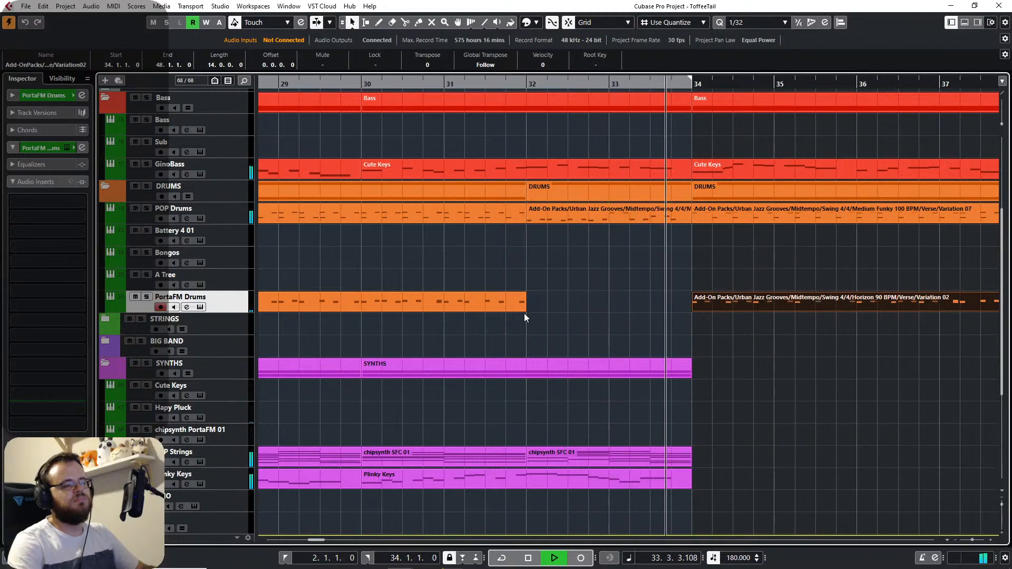
{"action": "left_click_drag", "start_coordinate": [524, 310], "coordinate": [689, 314]}
Fill the extended bridge drum part by copying the notes of bars 28 and 29 to bar 32 in the Key Editor.
{"action": "double_click", "coordinate": [655, 305]}
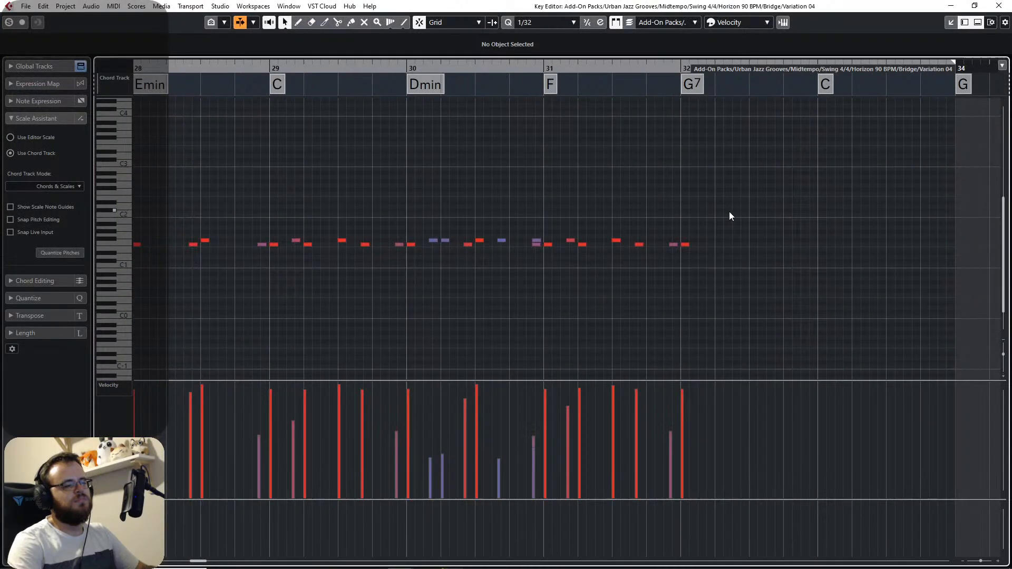
{"action": "left_click_drag", "start_coordinate": [730, 212], "coordinate": [402, 267]}
{"action": "scroll", "coordinate": [571, 288], "scroll_direction": "left", "scroll_amount": 5}
{"action": "left_click_drag", "start_coordinate": [377, 212], "coordinate": [635, 268]}
{"action": "scroll", "coordinate": [474, 290], "scroll_direction": "right", "scroll_amount": 4}
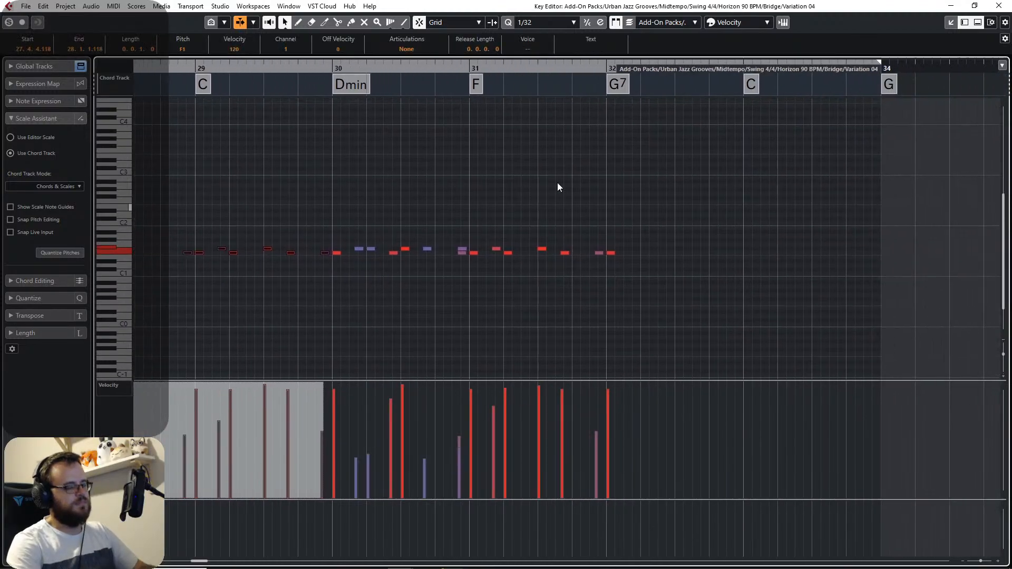
{"action": "left_click", "coordinate": [607, 69]}
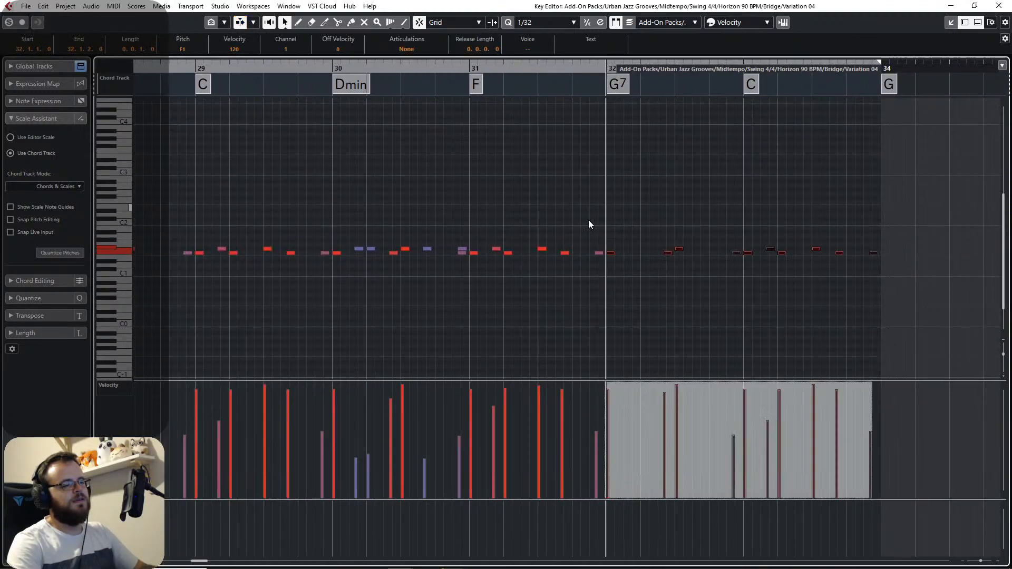
Play the bridge drum notes through the copied bars 32 and 33, and close the Key Editor.
{"action": "scroll", "coordinate": [449, 242], "scroll_direction": "left", "scroll_amount": 5}
{"action": "left_click_drag", "start_coordinate": [255, 71], "coordinate": [492, 267]}
{"action": "key", "text": "Right"}
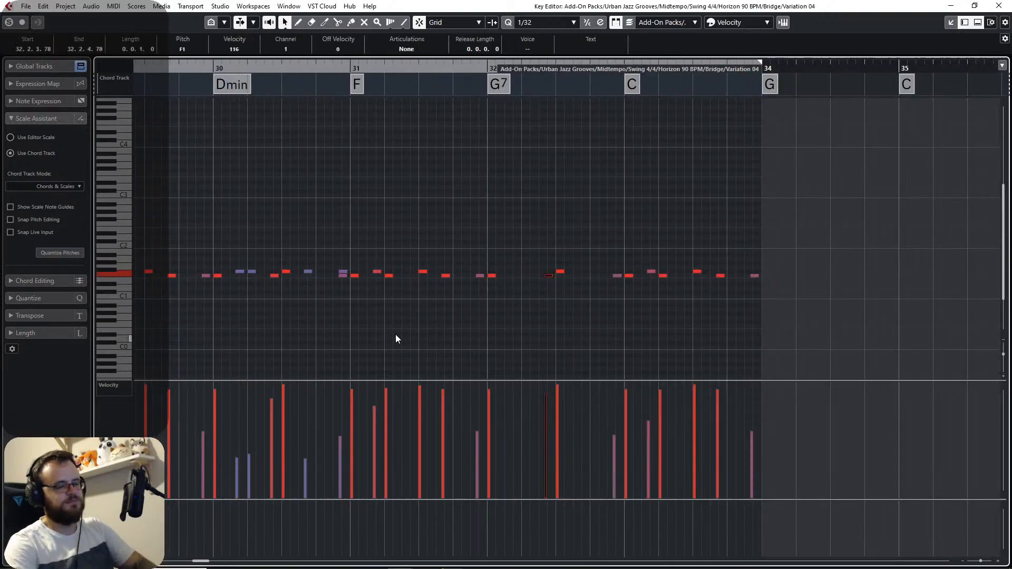
{"action": "scroll", "coordinate": [395, 334], "scroll_direction": "left", "scroll_amount": 10}
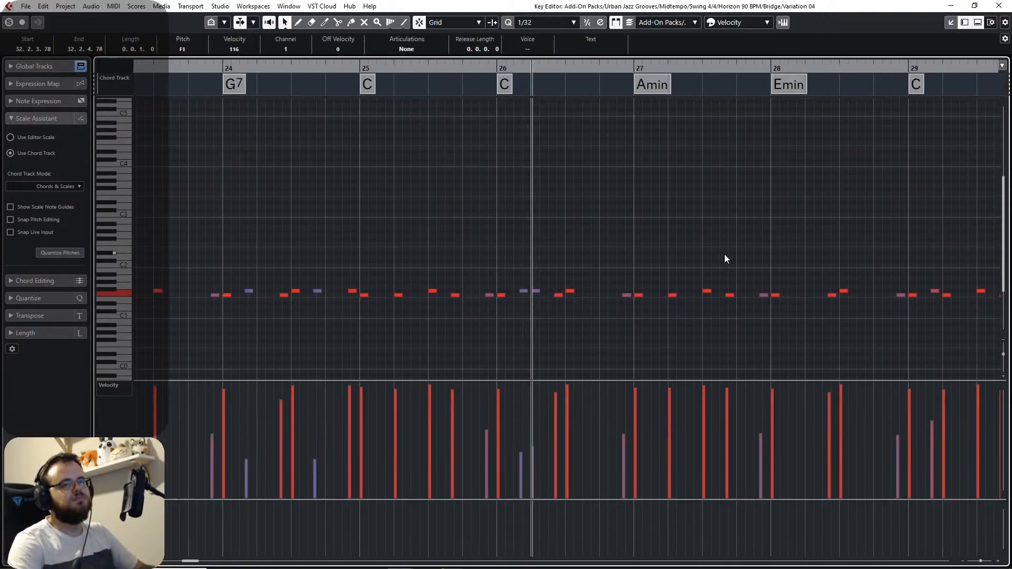
{"action": "left_click_drag", "start_coordinate": [724, 254], "coordinate": [363, 258]}
{"action": "left_click_drag", "start_coordinate": [516, 284], "coordinate": [387, 271]}
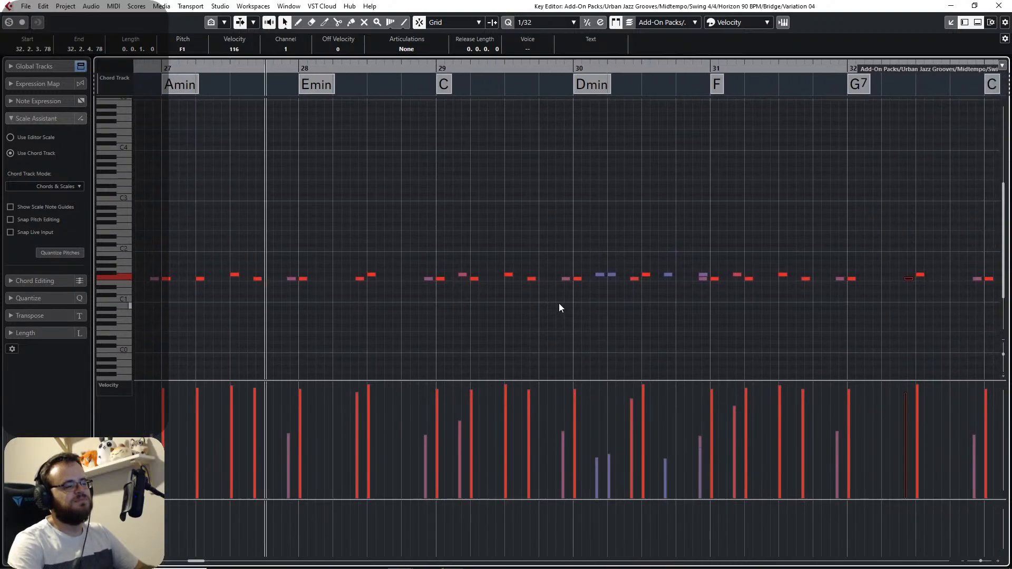
{"action": "left_click_drag", "start_coordinate": [559, 303], "coordinate": [451, 306]}
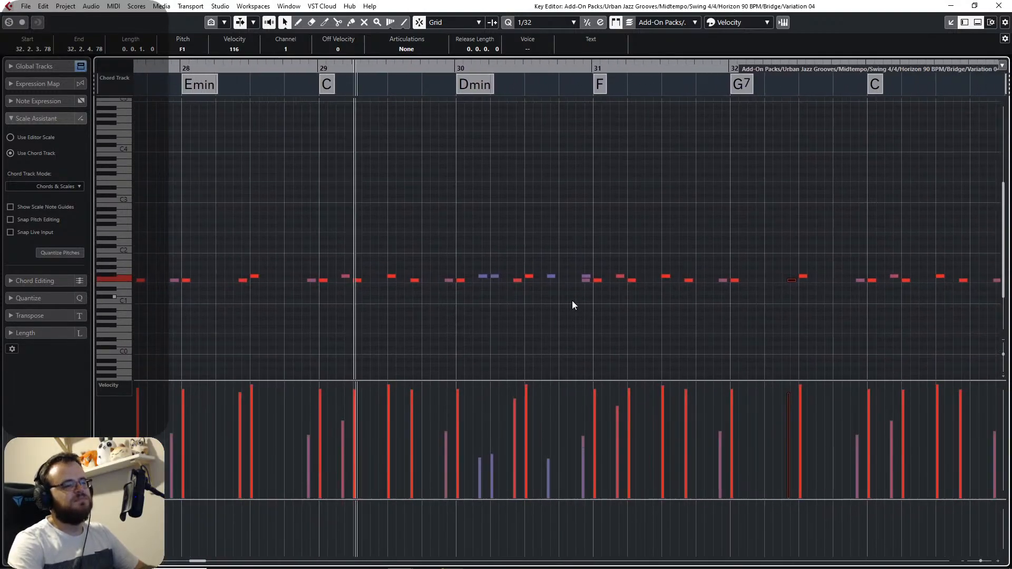
{"action": "left_click_drag", "start_coordinate": [572, 303], "coordinate": [420, 310]}
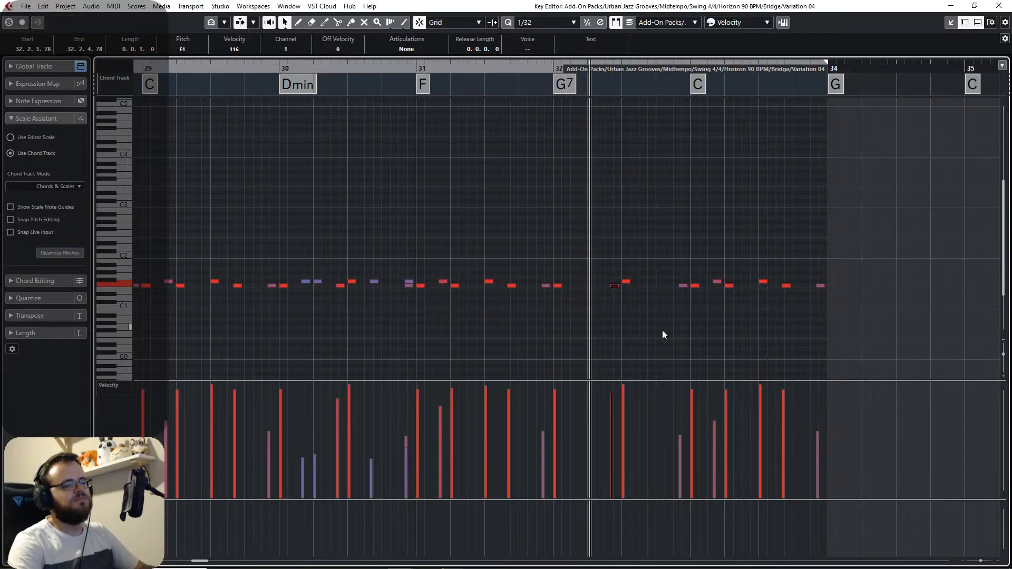
{"action": "left_click_drag", "start_coordinate": [662, 330], "coordinate": [425, 321]}
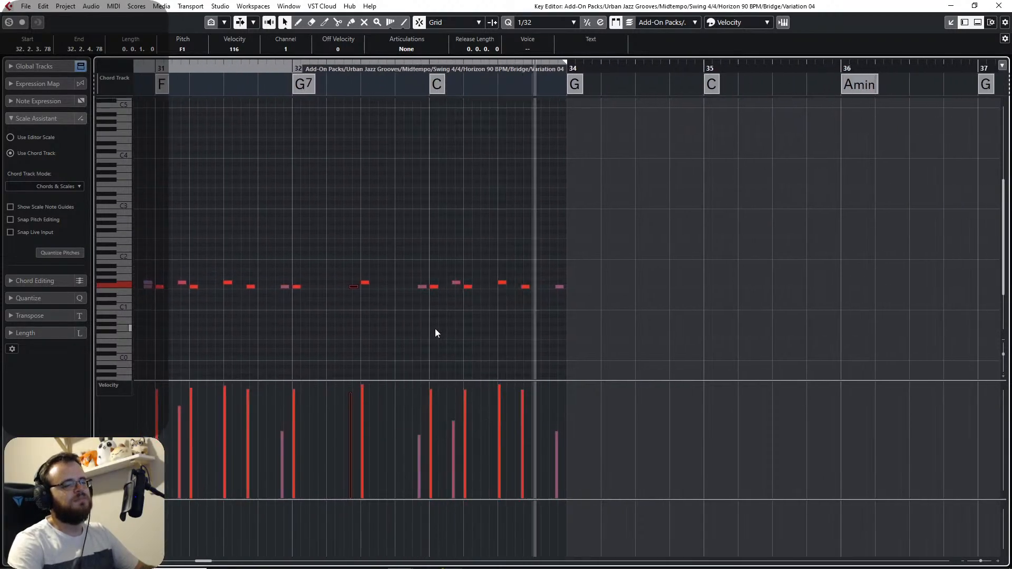
{"action": "left_click", "coordinate": [992, 6]}
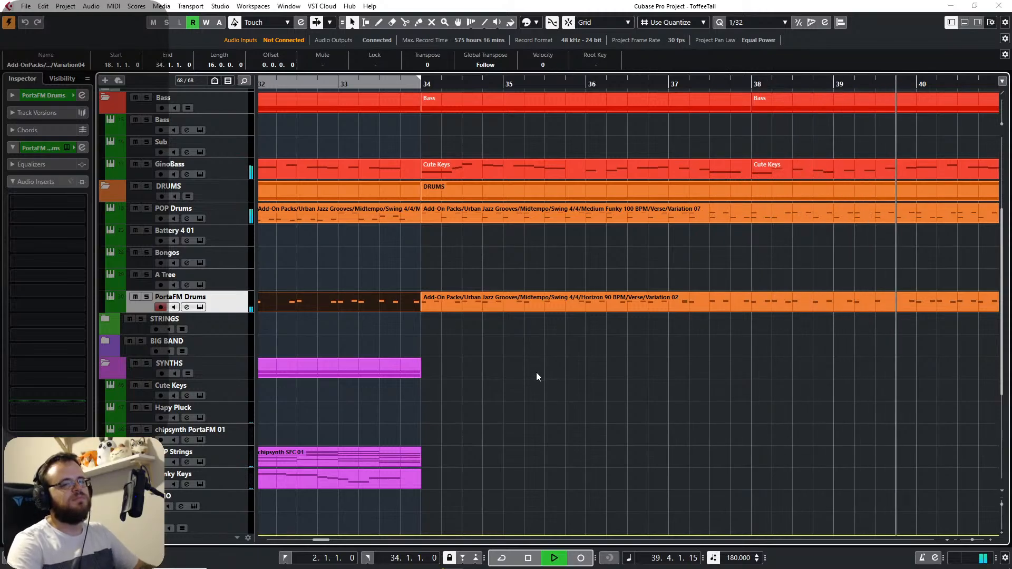
Bring the chord track into view, replay the section from bar 34, and stop playback just before bar 42.
{"action": "left_click_drag", "start_coordinate": [451, 369], "coordinate": [838, 395]}
{"action": "left_click_drag", "start_coordinate": [439, 402], "coordinate": [731, 408]}
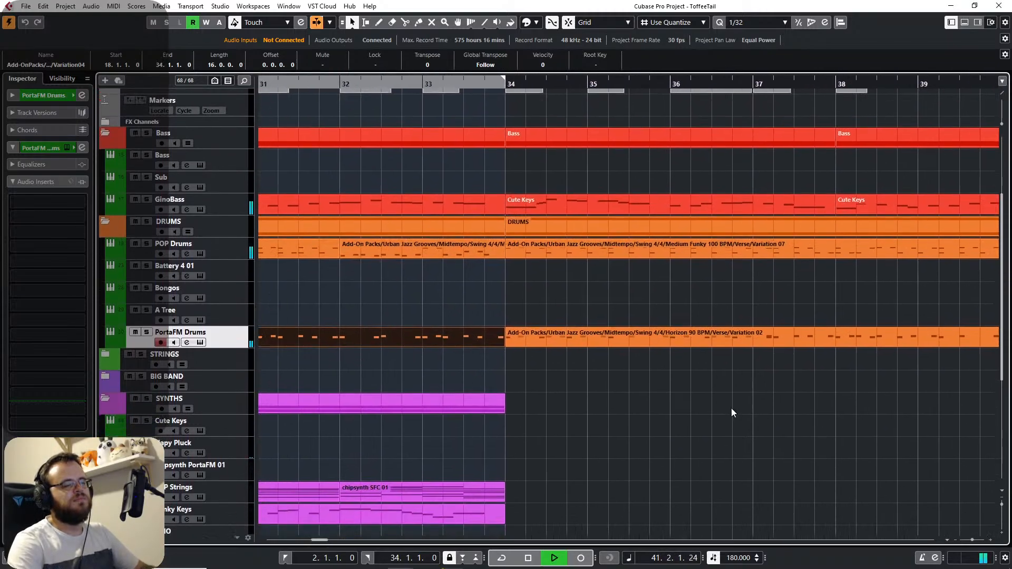
{"action": "scroll", "coordinate": [627, 384], "scroll_direction": "down", "scroll_amount": 3}
{"action": "scroll", "coordinate": [627, 390], "scroll_direction": "up", "scroll_amount": 3}
{"action": "key", "text": "space"}
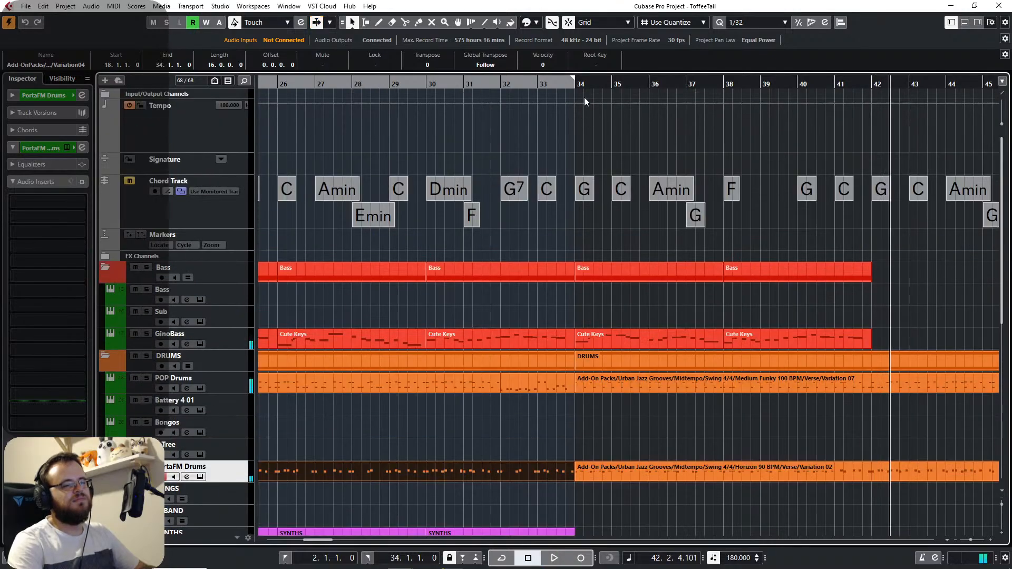
{"action": "left_click", "coordinate": [576, 84]}
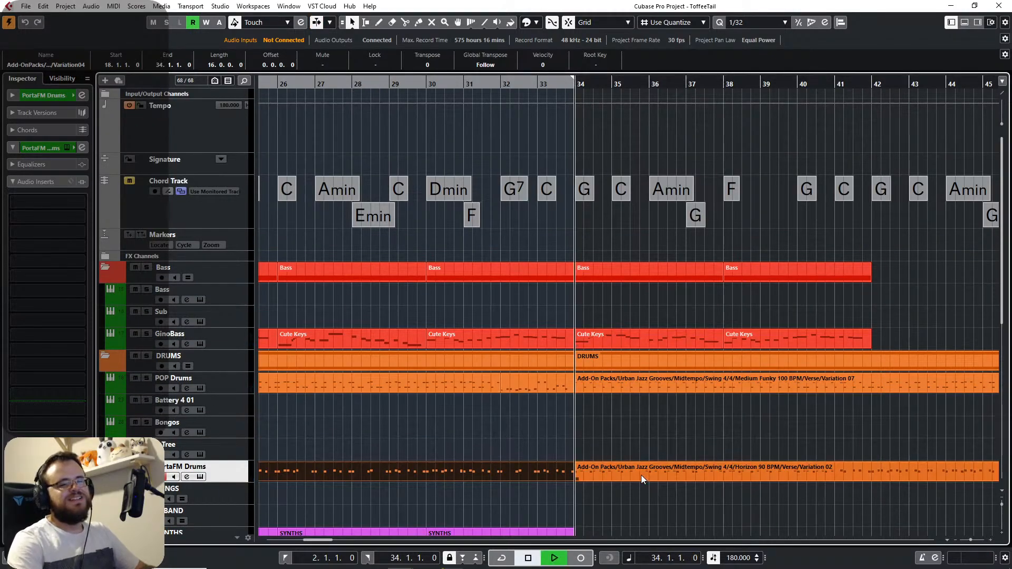
{"action": "key", "text": "space"}
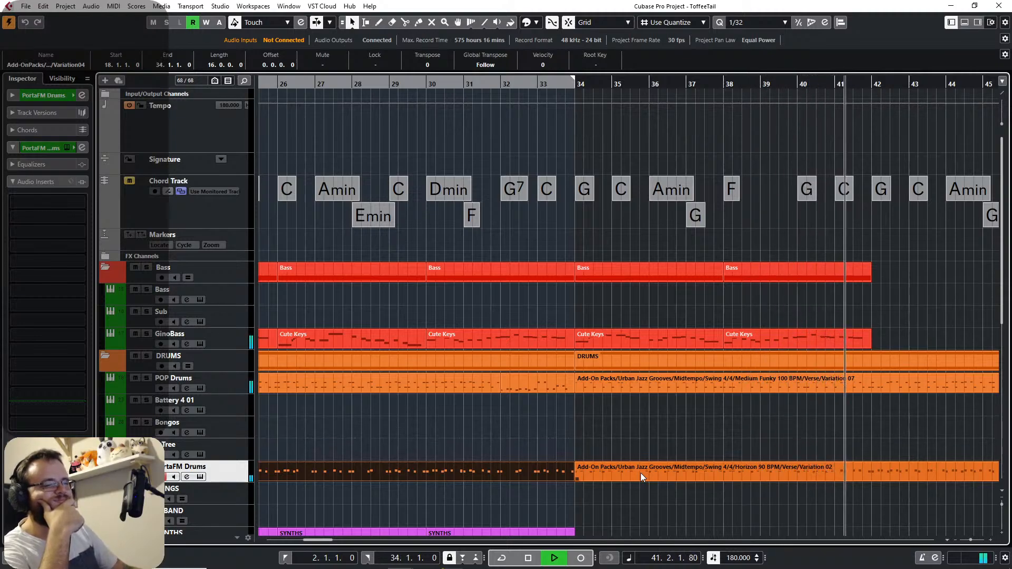
{"action": "key", "text": "space"}
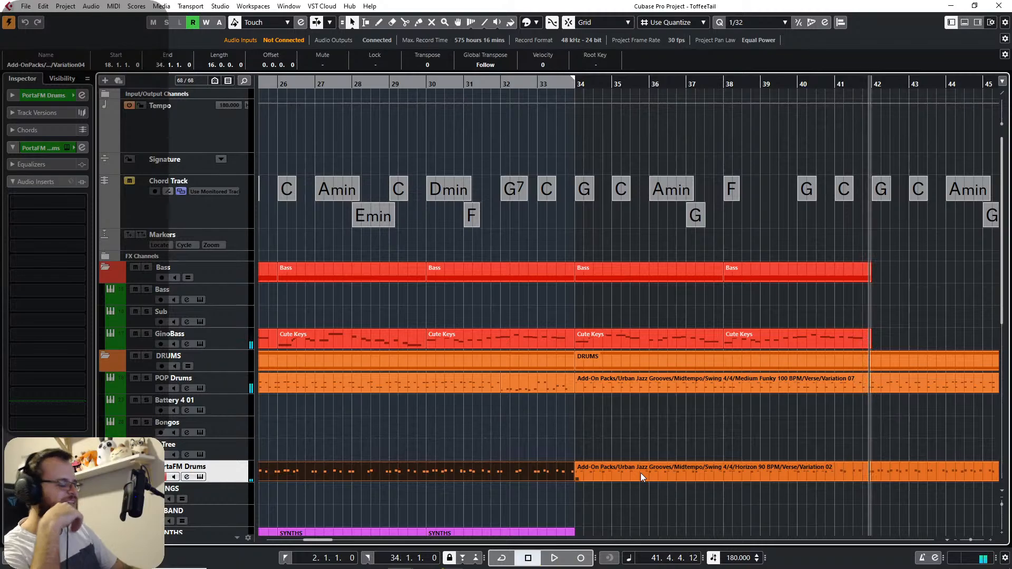